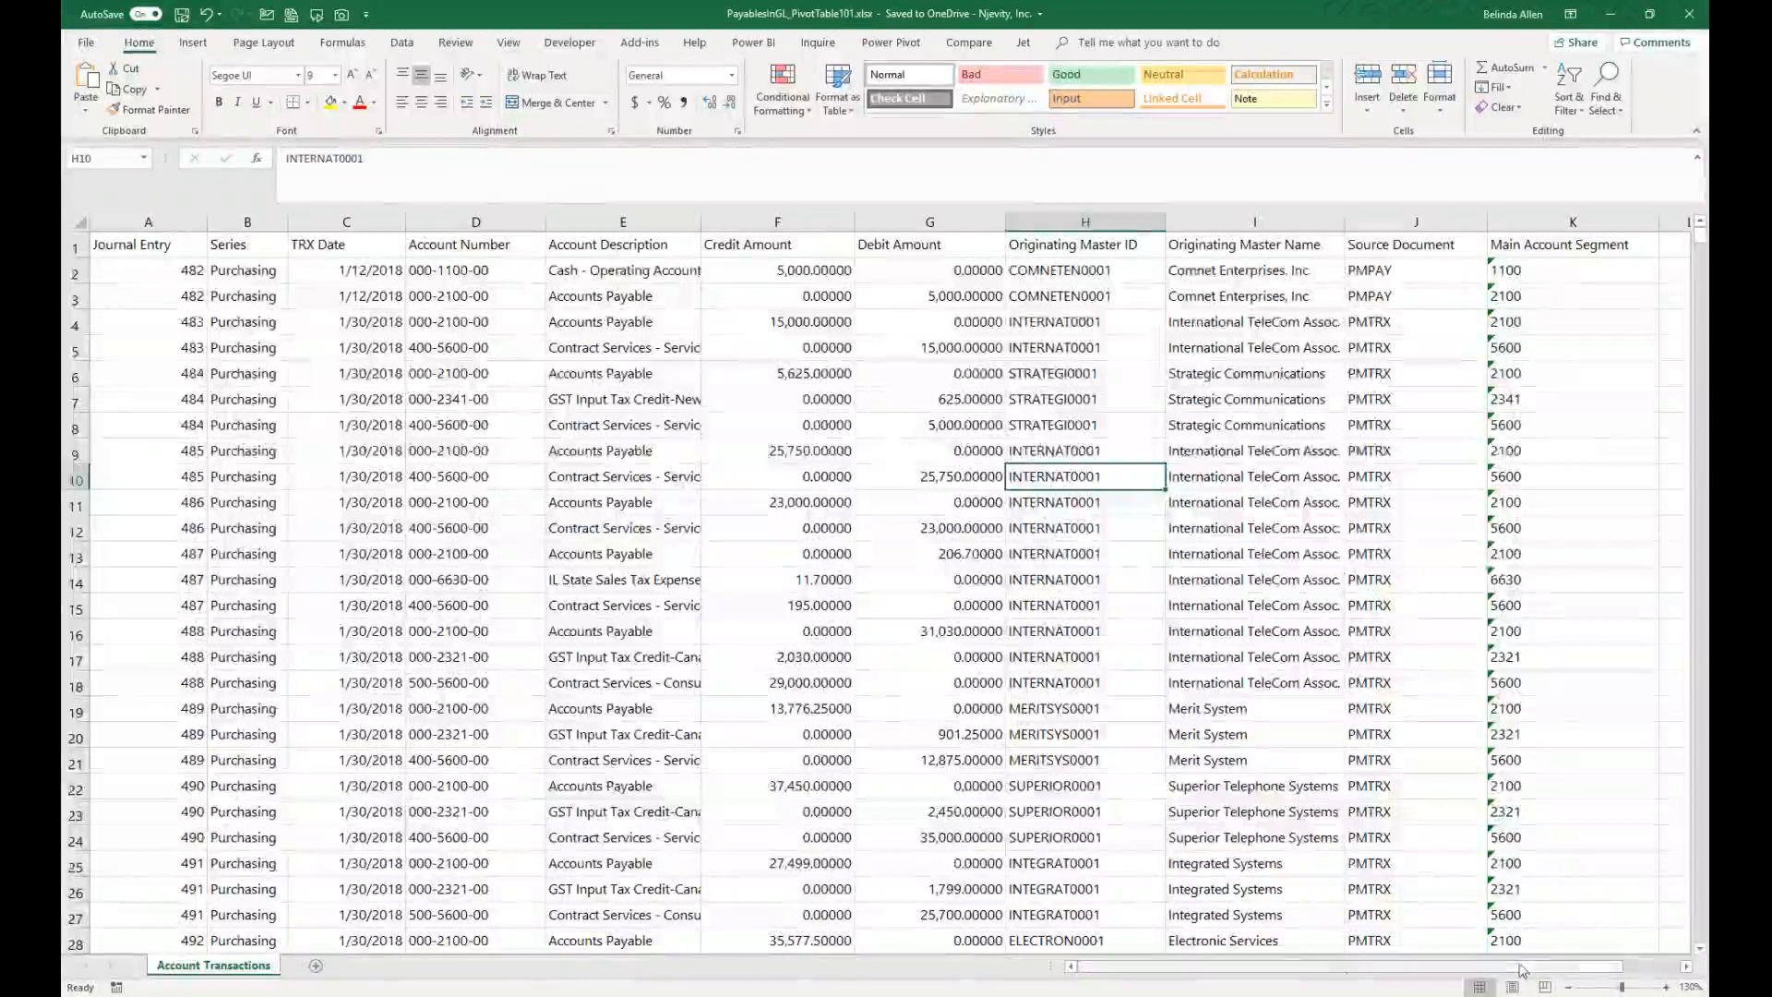
Step: Format the transaction data range as a table using a green medium table style, with headers
{"action": "left_click", "coordinate": [459, 349]}
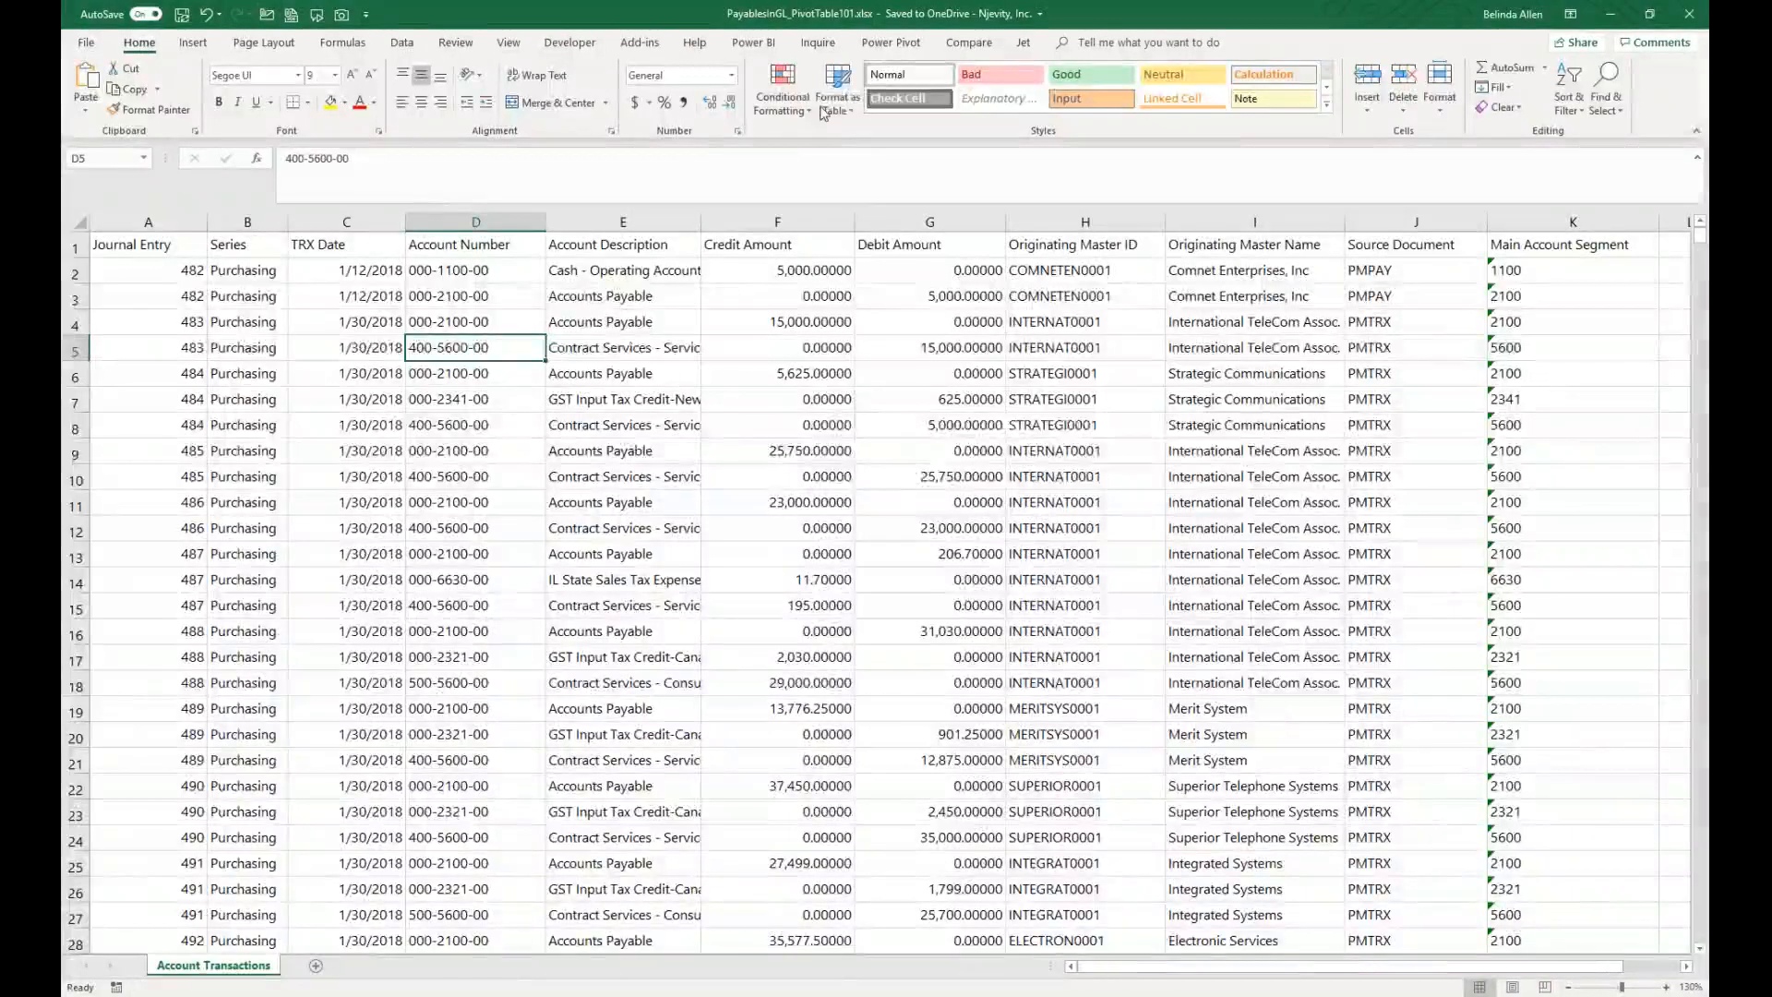
{"action": "left_click", "coordinate": [847, 114]}
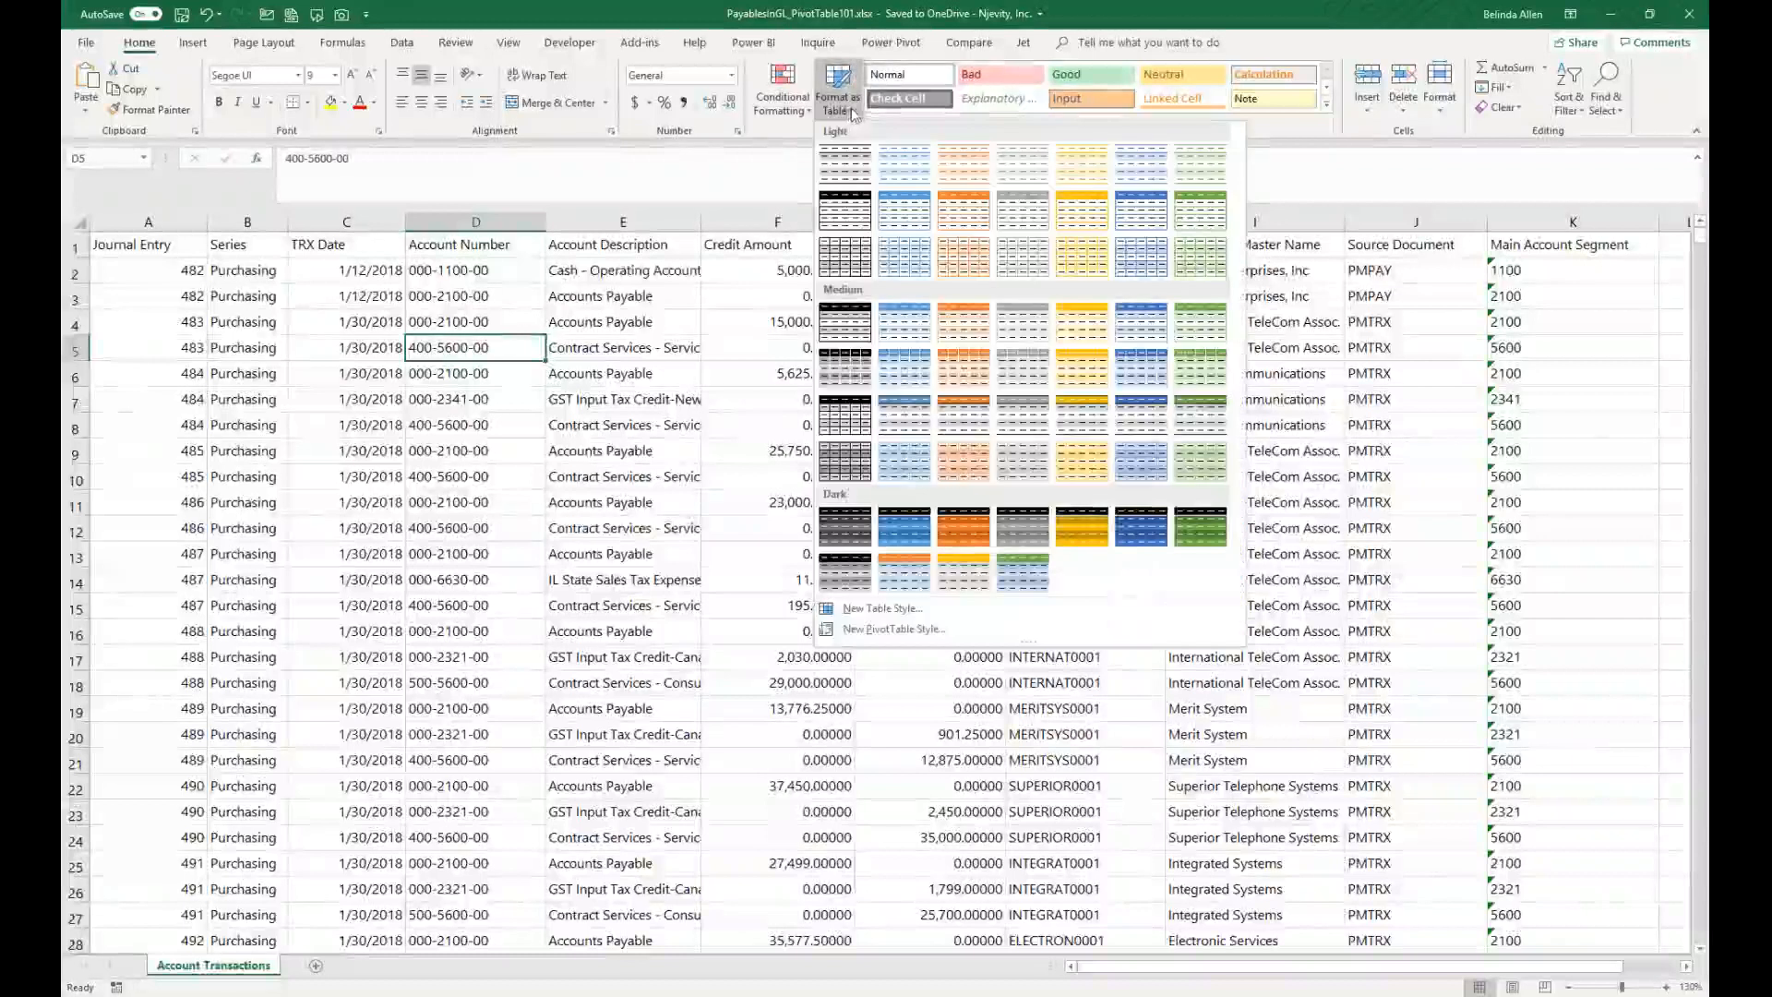
{"action": "left_click", "coordinate": [1198, 323]}
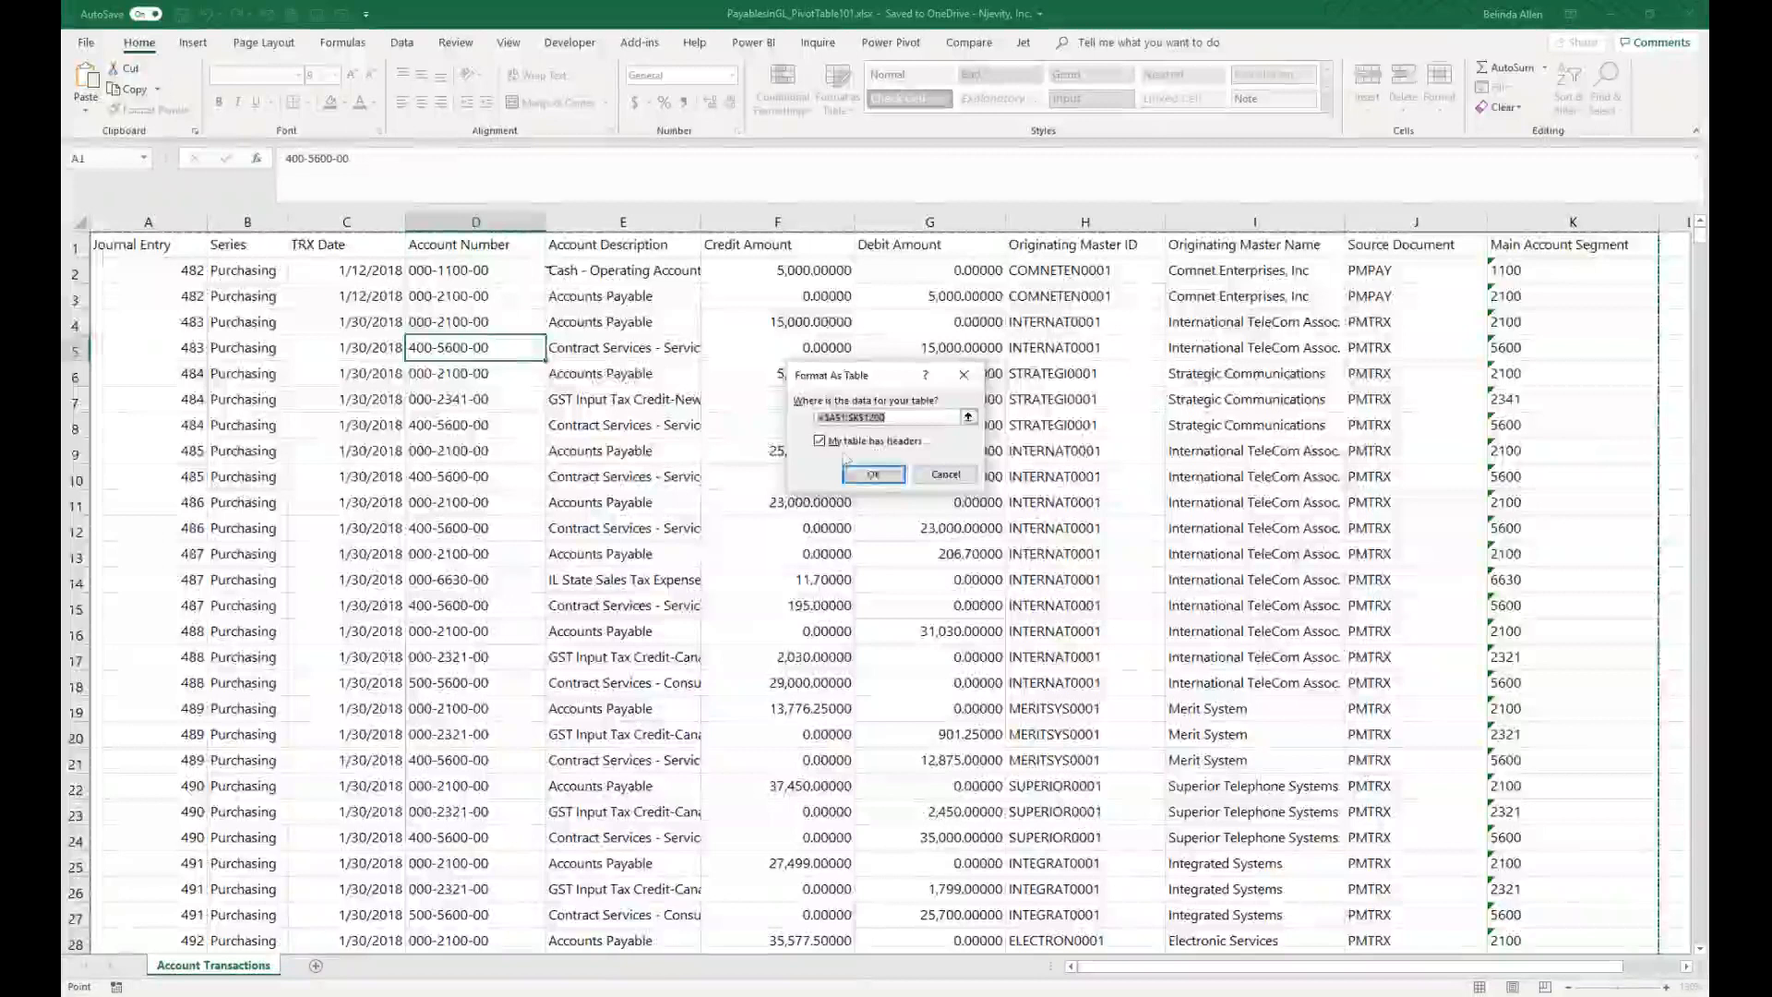
{"action": "left_click", "coordinate": [872, 474]}
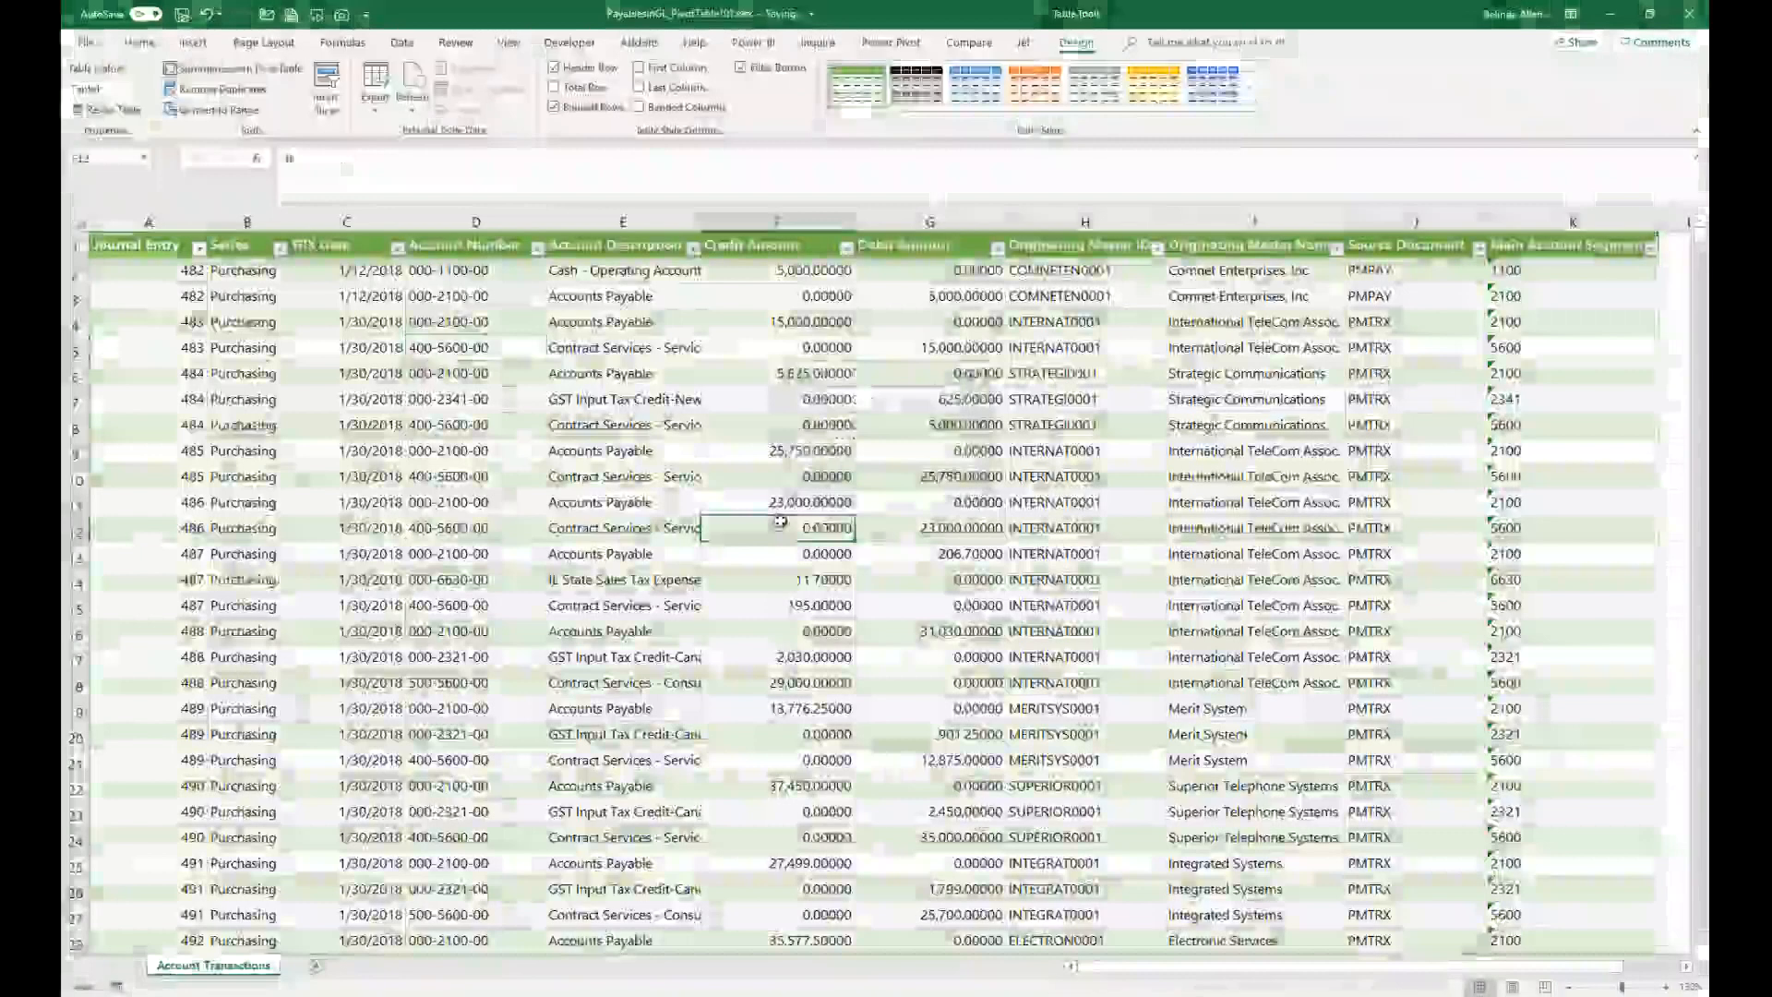
{"action": "left_click", "coordinate": [780, 528]}
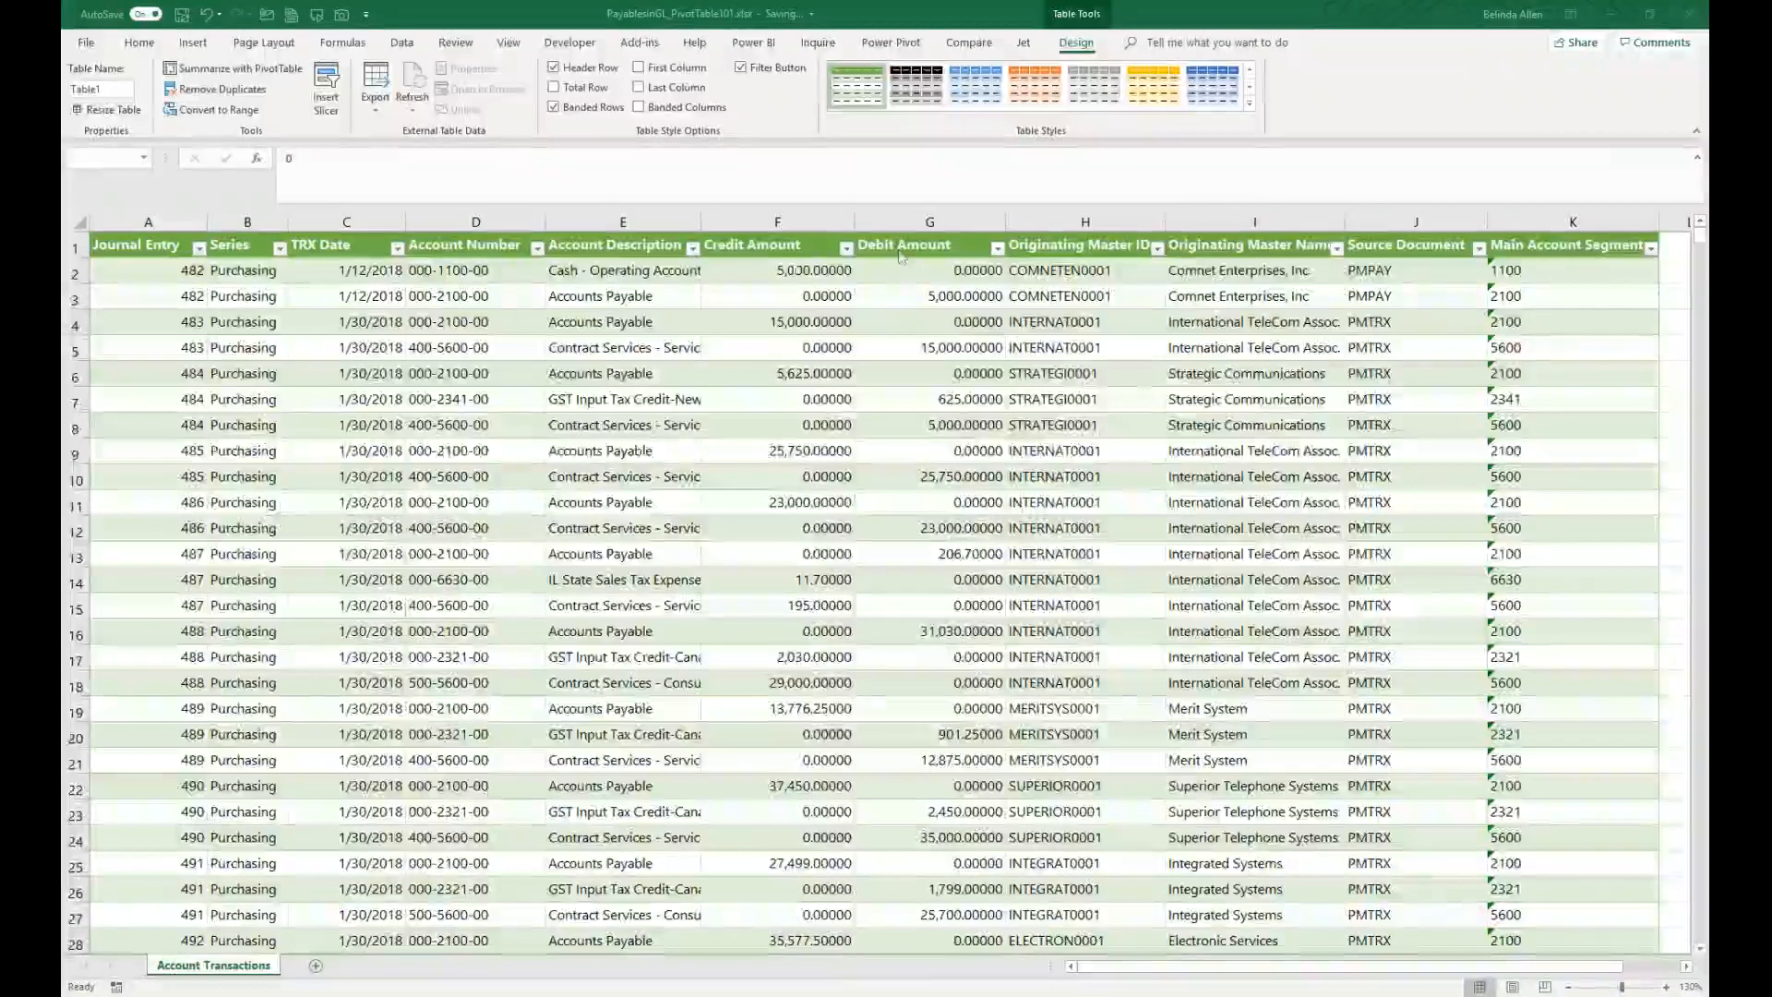
Step: Insert a new table column before Originating Master ID and name its header Net
{"action": "right_click", "coordinate": [1060, 223]}
{"action": "left_click", "coordinate": [1098, 338]}
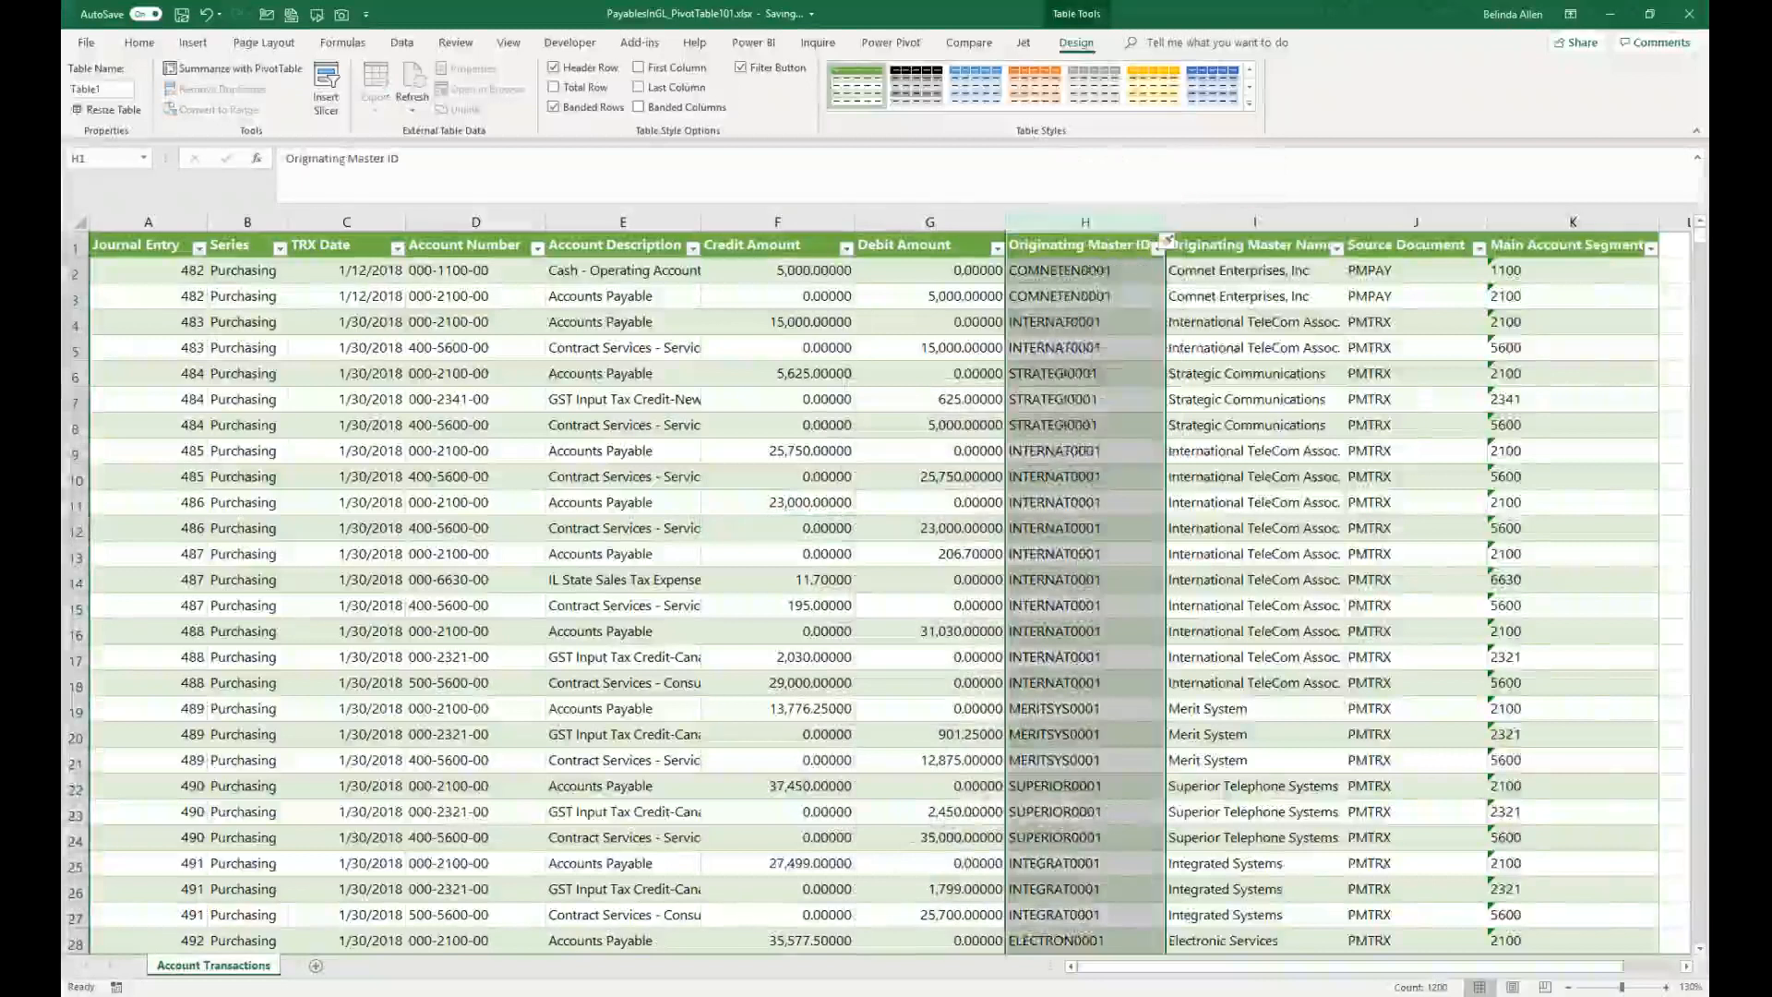
{"action": "left_click", "coordinate": [1028, 248]}
{"action": "type", "text": "Net"}
{"action": "key", "text": "Return"}
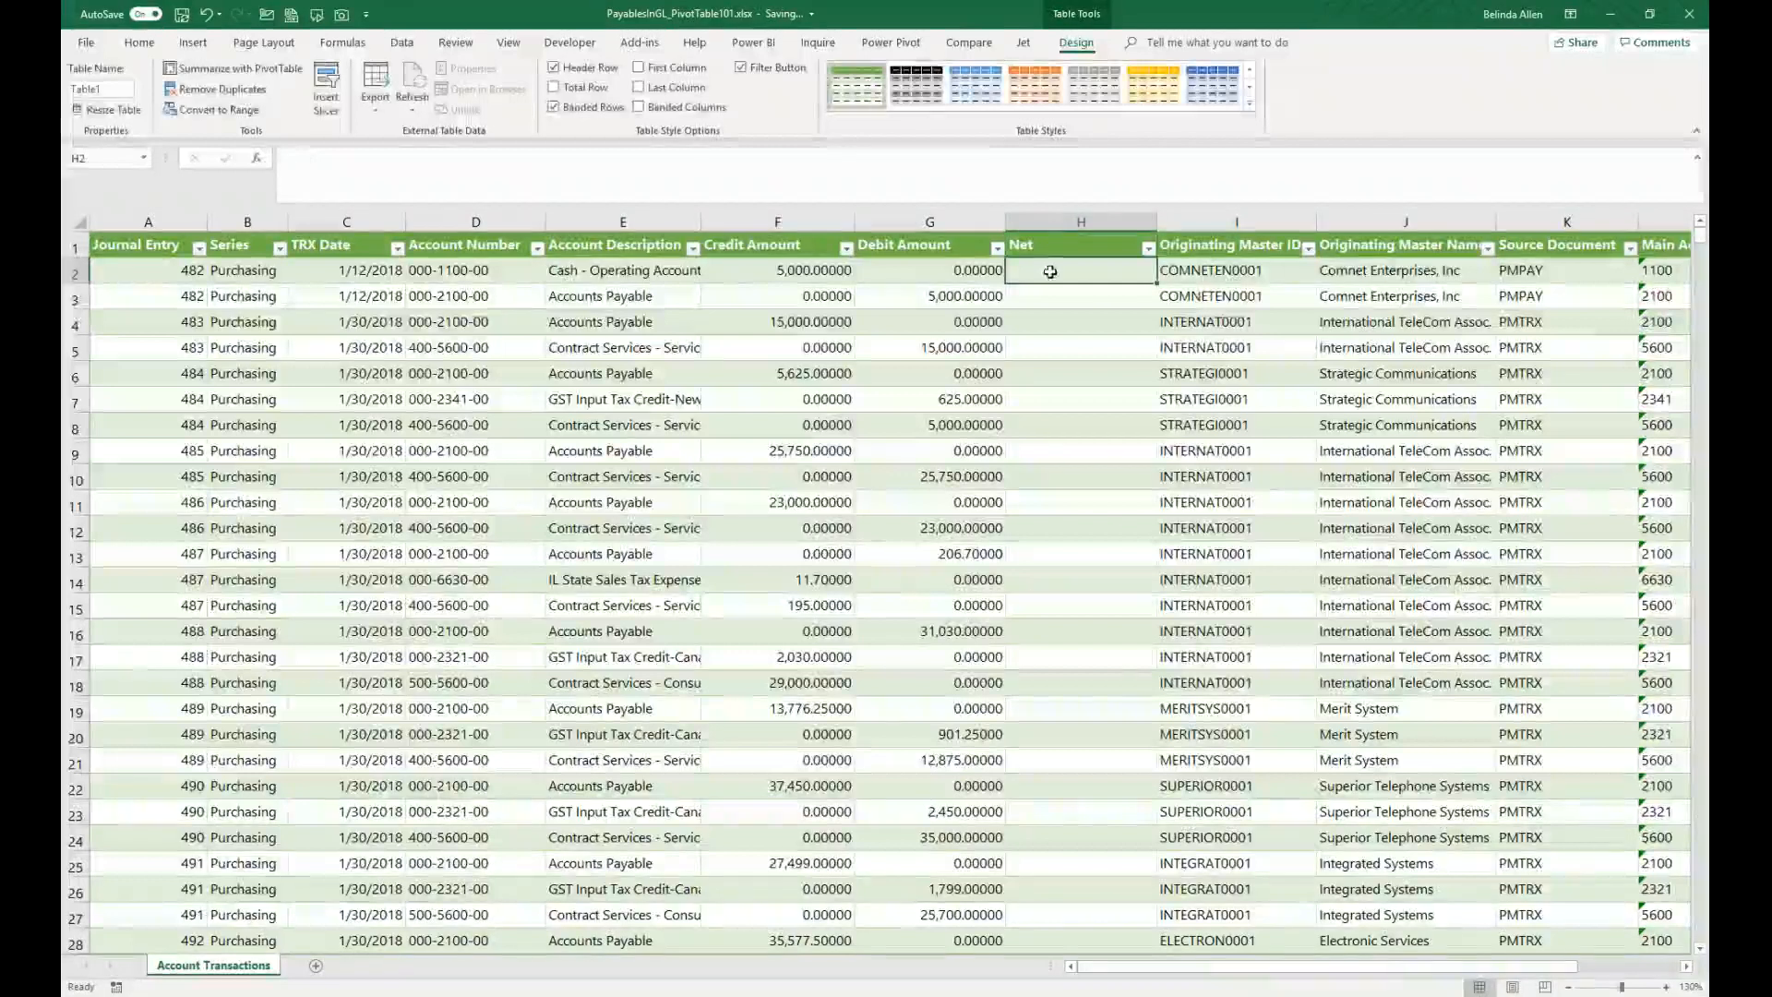
Step: Start a Net formula referencing only the Debit Amount column in the first row
{"action": "type", "text": "="}
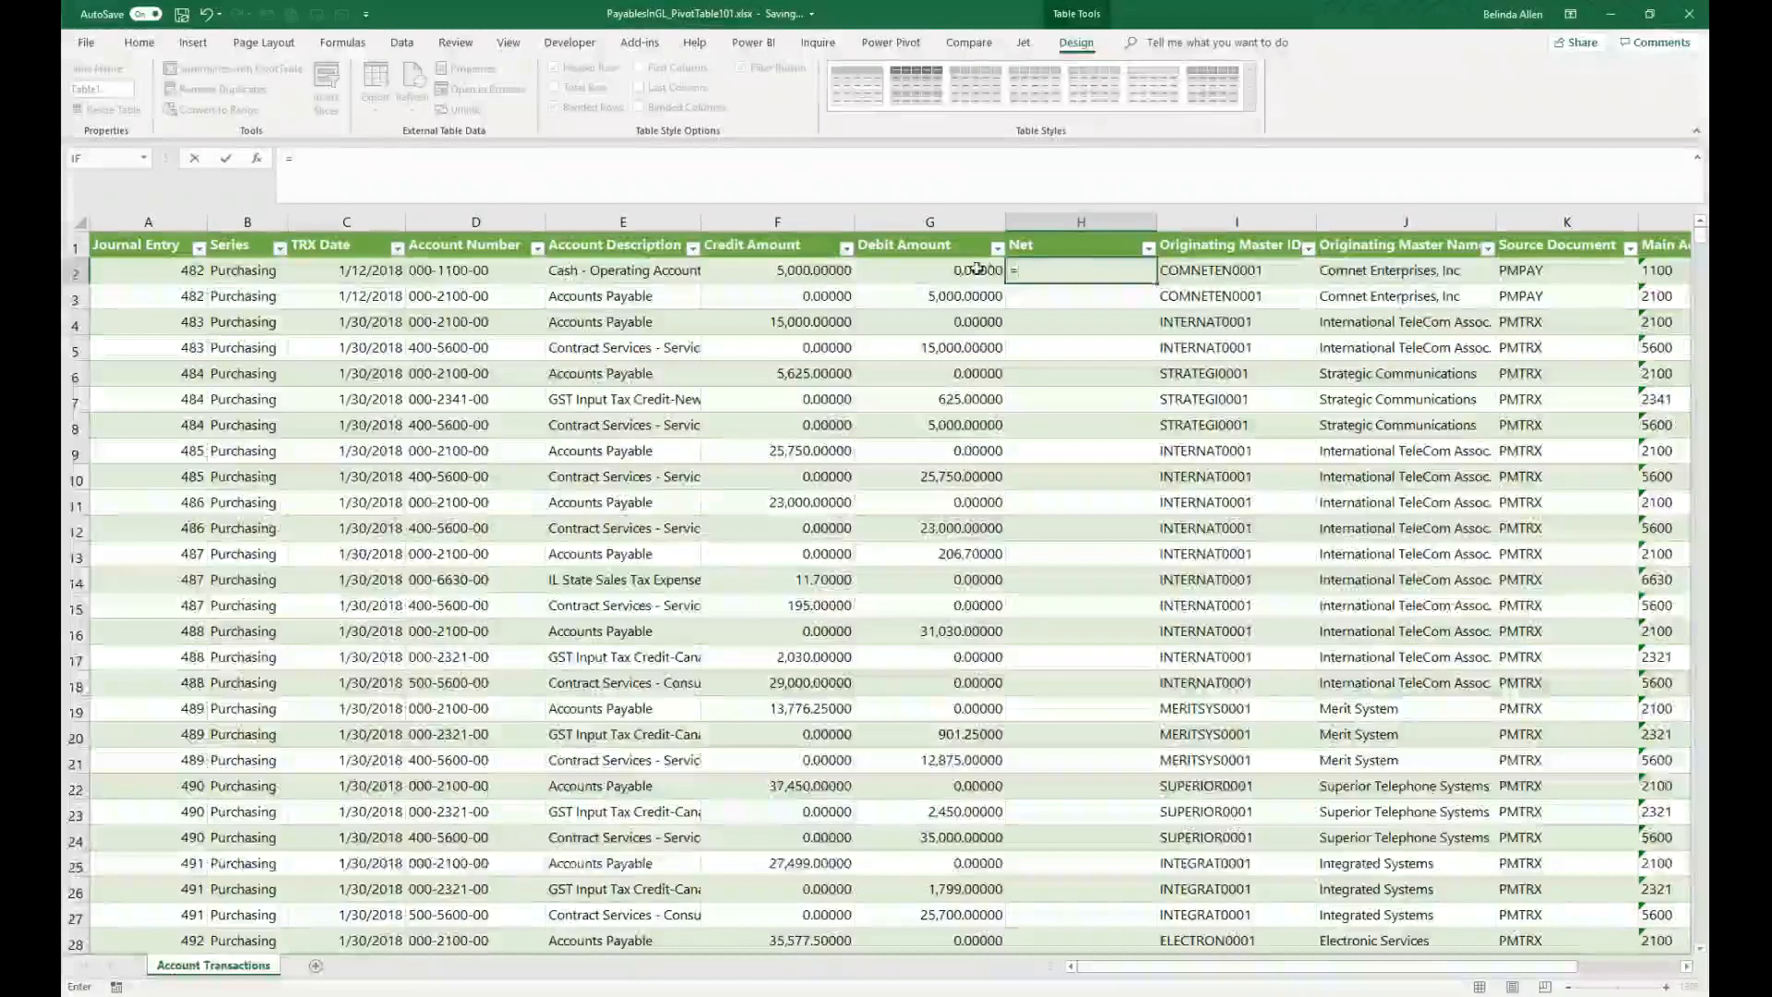
{"action": "left_click", "coordinate": [976, 269]}
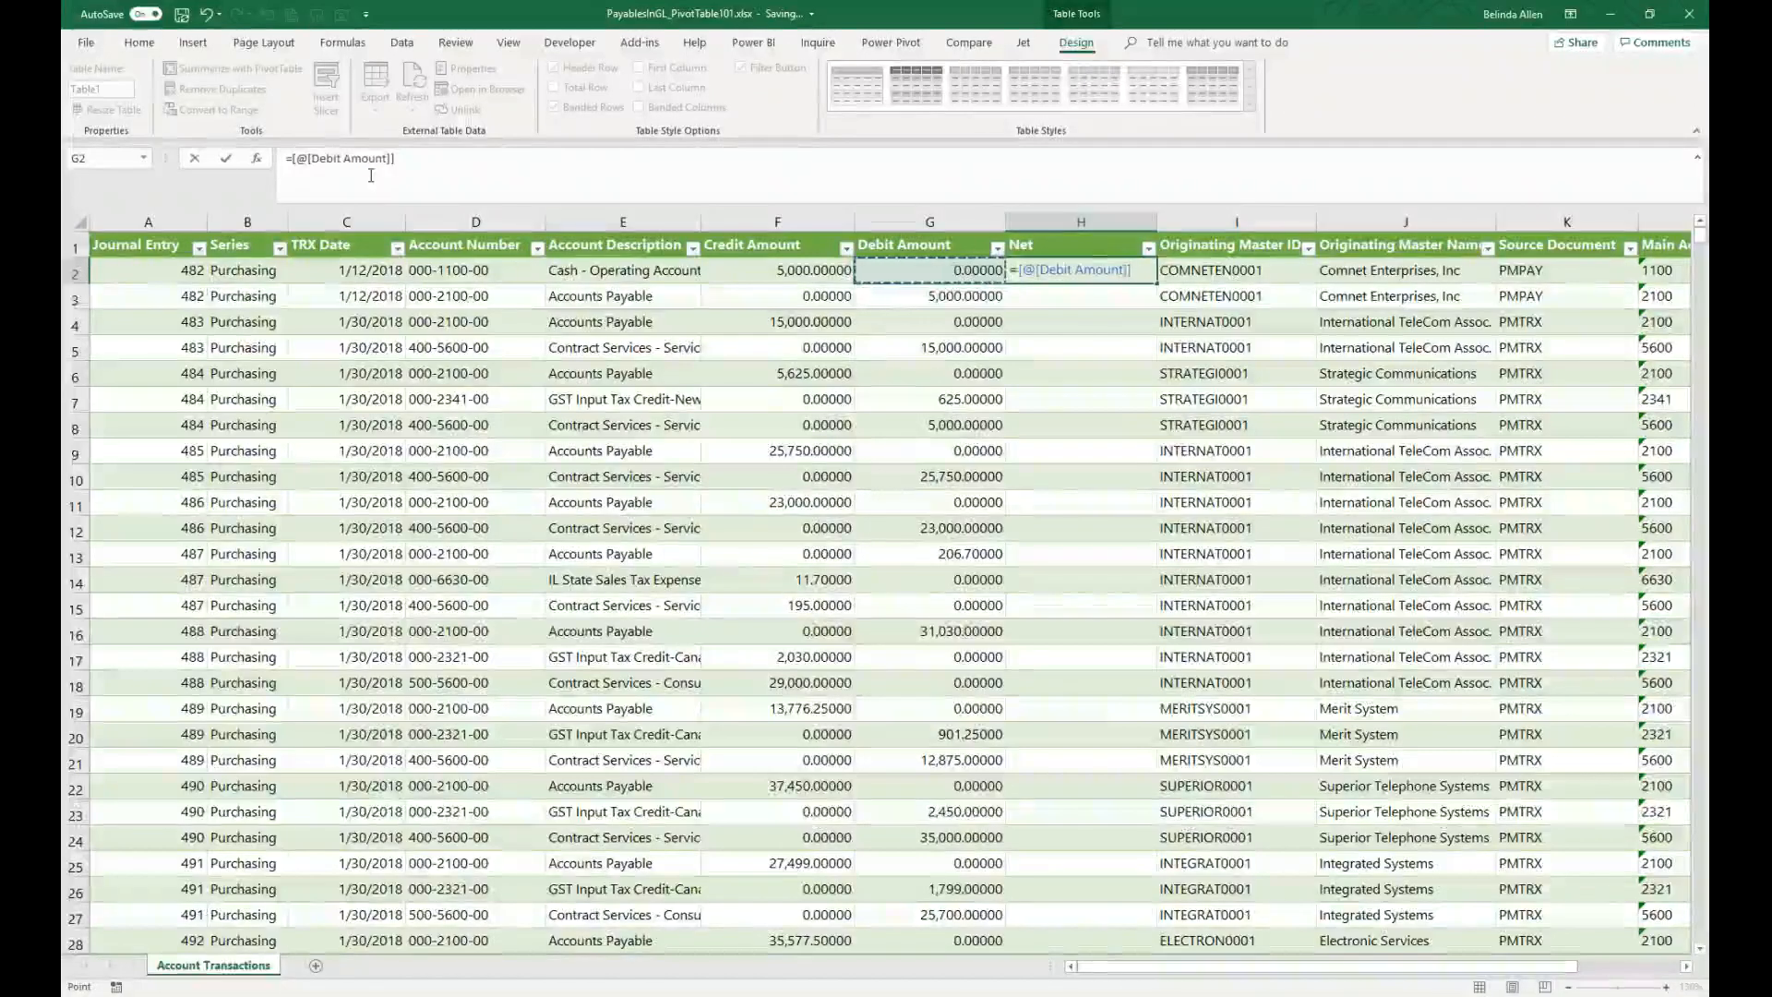
{"action": "key", "text": "ctrl+F1"}
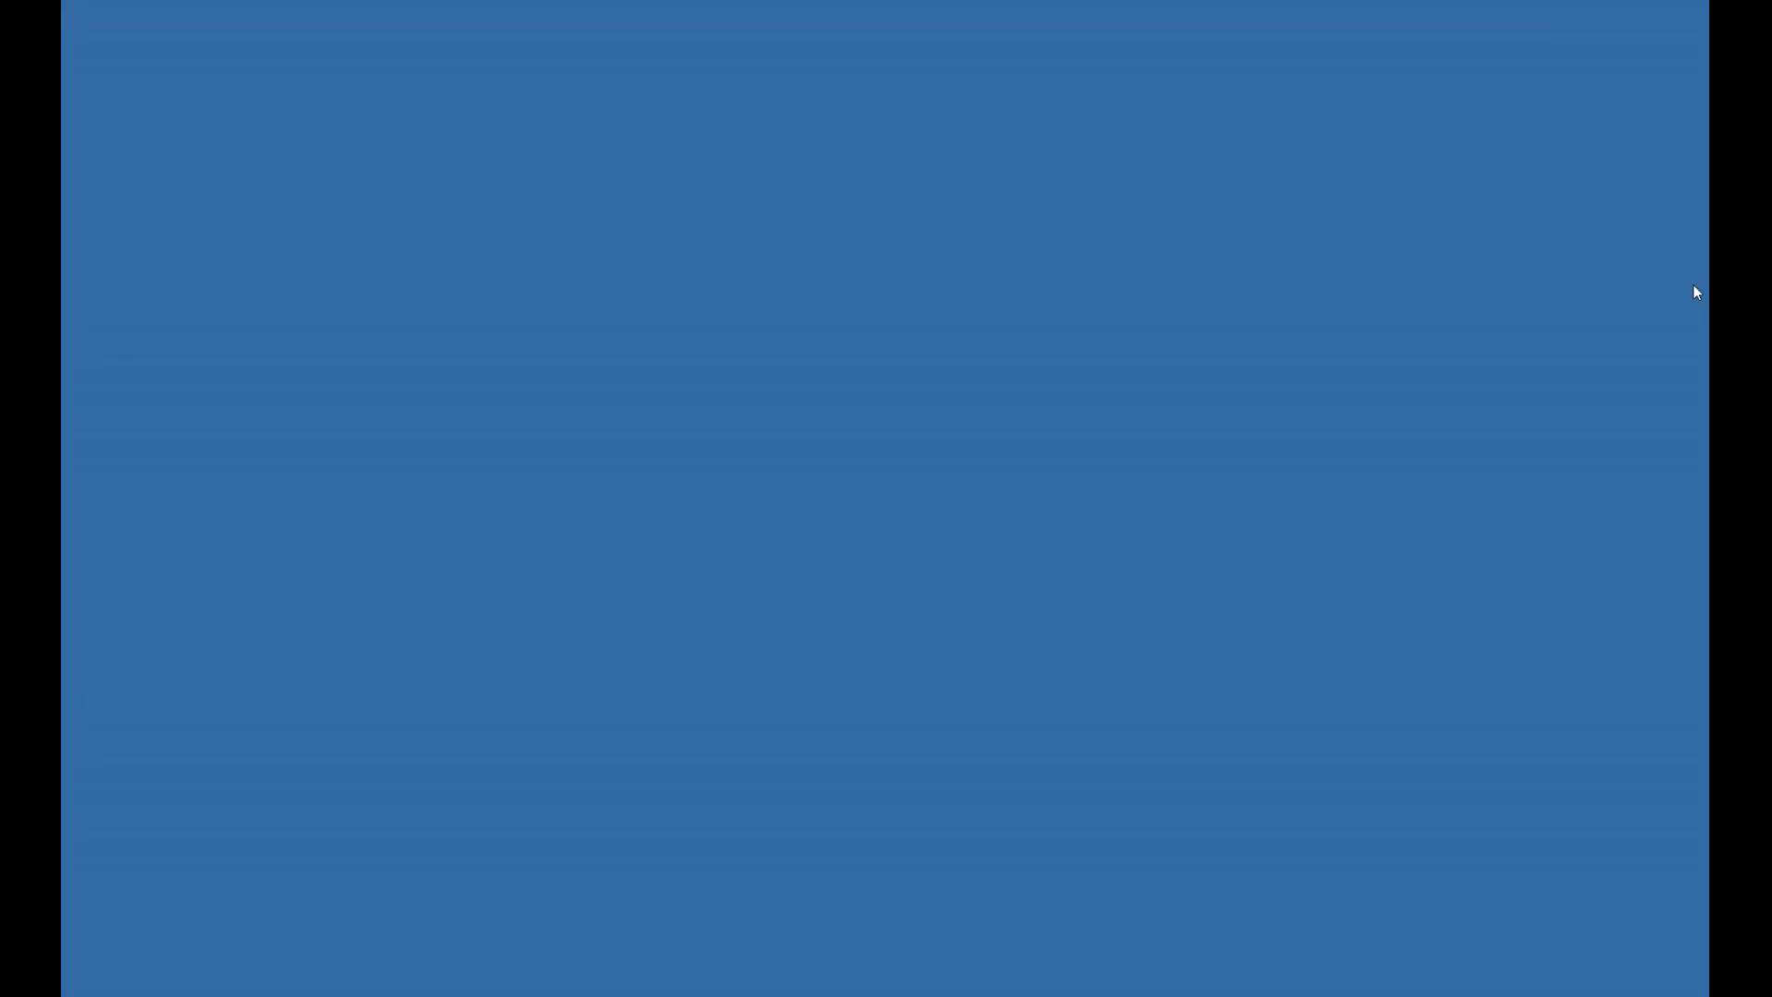
{"action": "left_click_drag", "start_coordinate": [1707, 297], "coordinate": [1066, 1]}
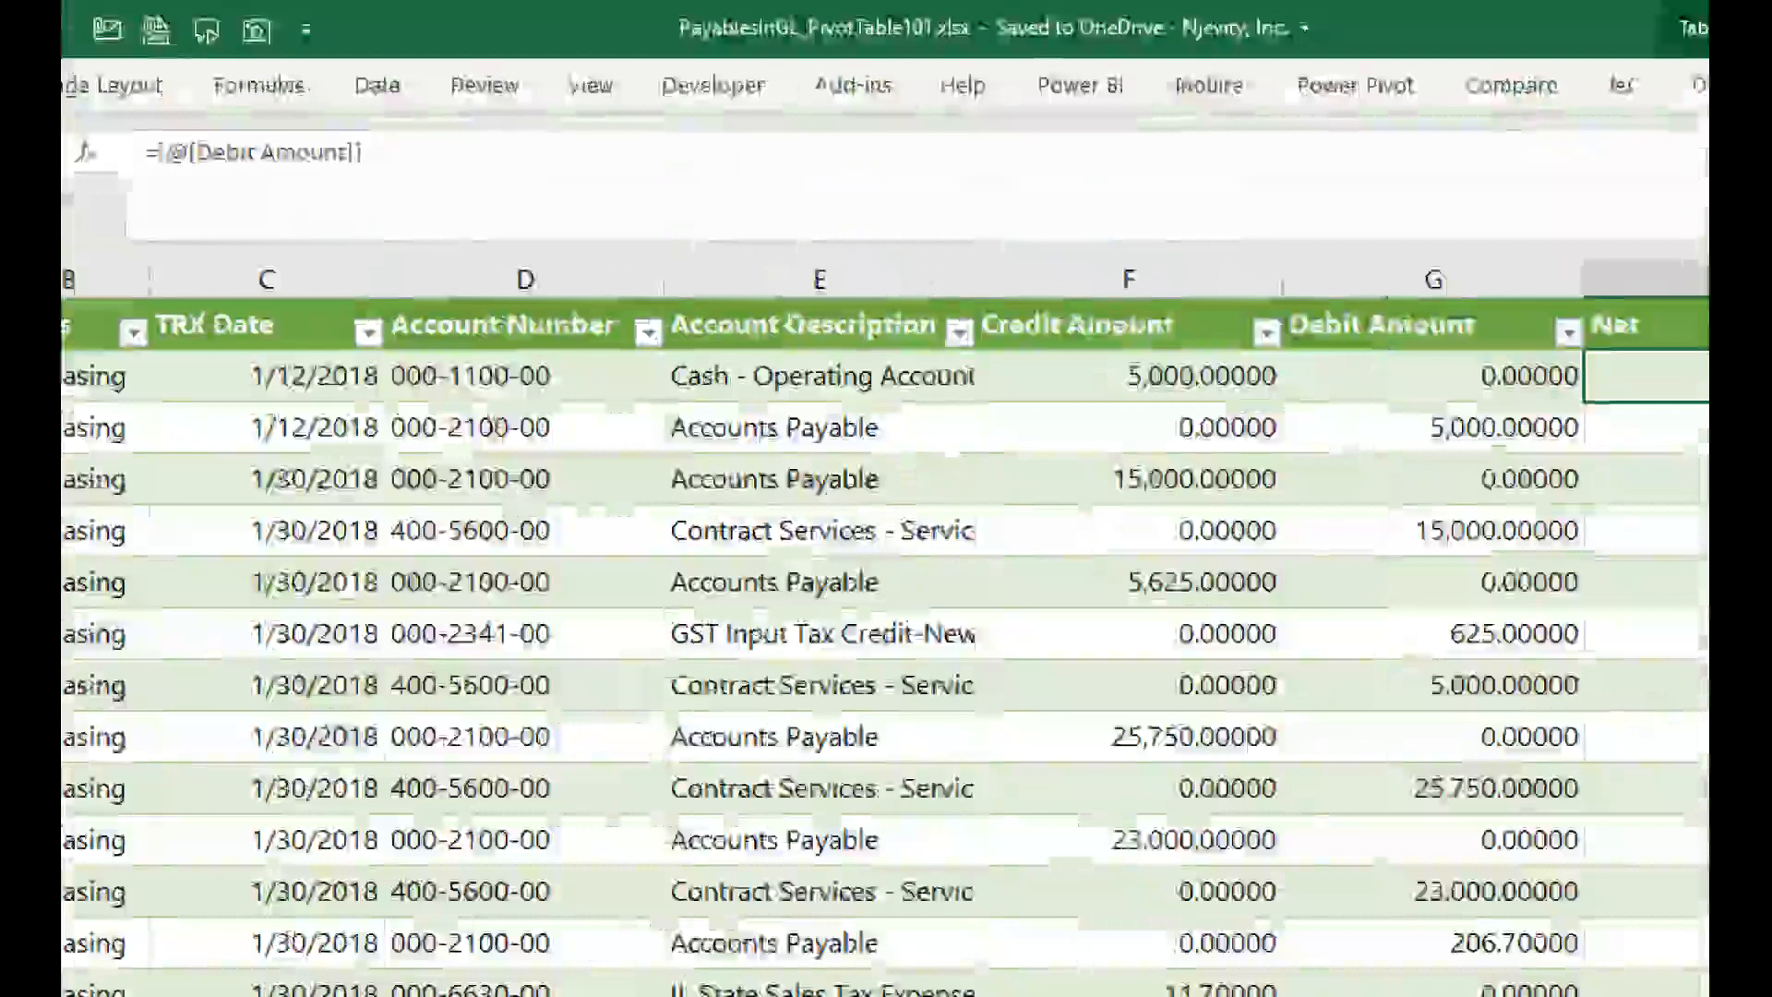
{"action": "mouse_move", "coordinate": [169, 190]}
{"action": "left_mouse_down"}
{"action": "mouse_move", "coordinate": [318, 189]}
{"action": "mouse_move", "coordinate": [360, 91]}
{"action": "mouse_move", "coordinate": [197, 219]}
{"action": "mouse_move", "coordinate": [259, 209]}
{"action": "left_mouse_up"}
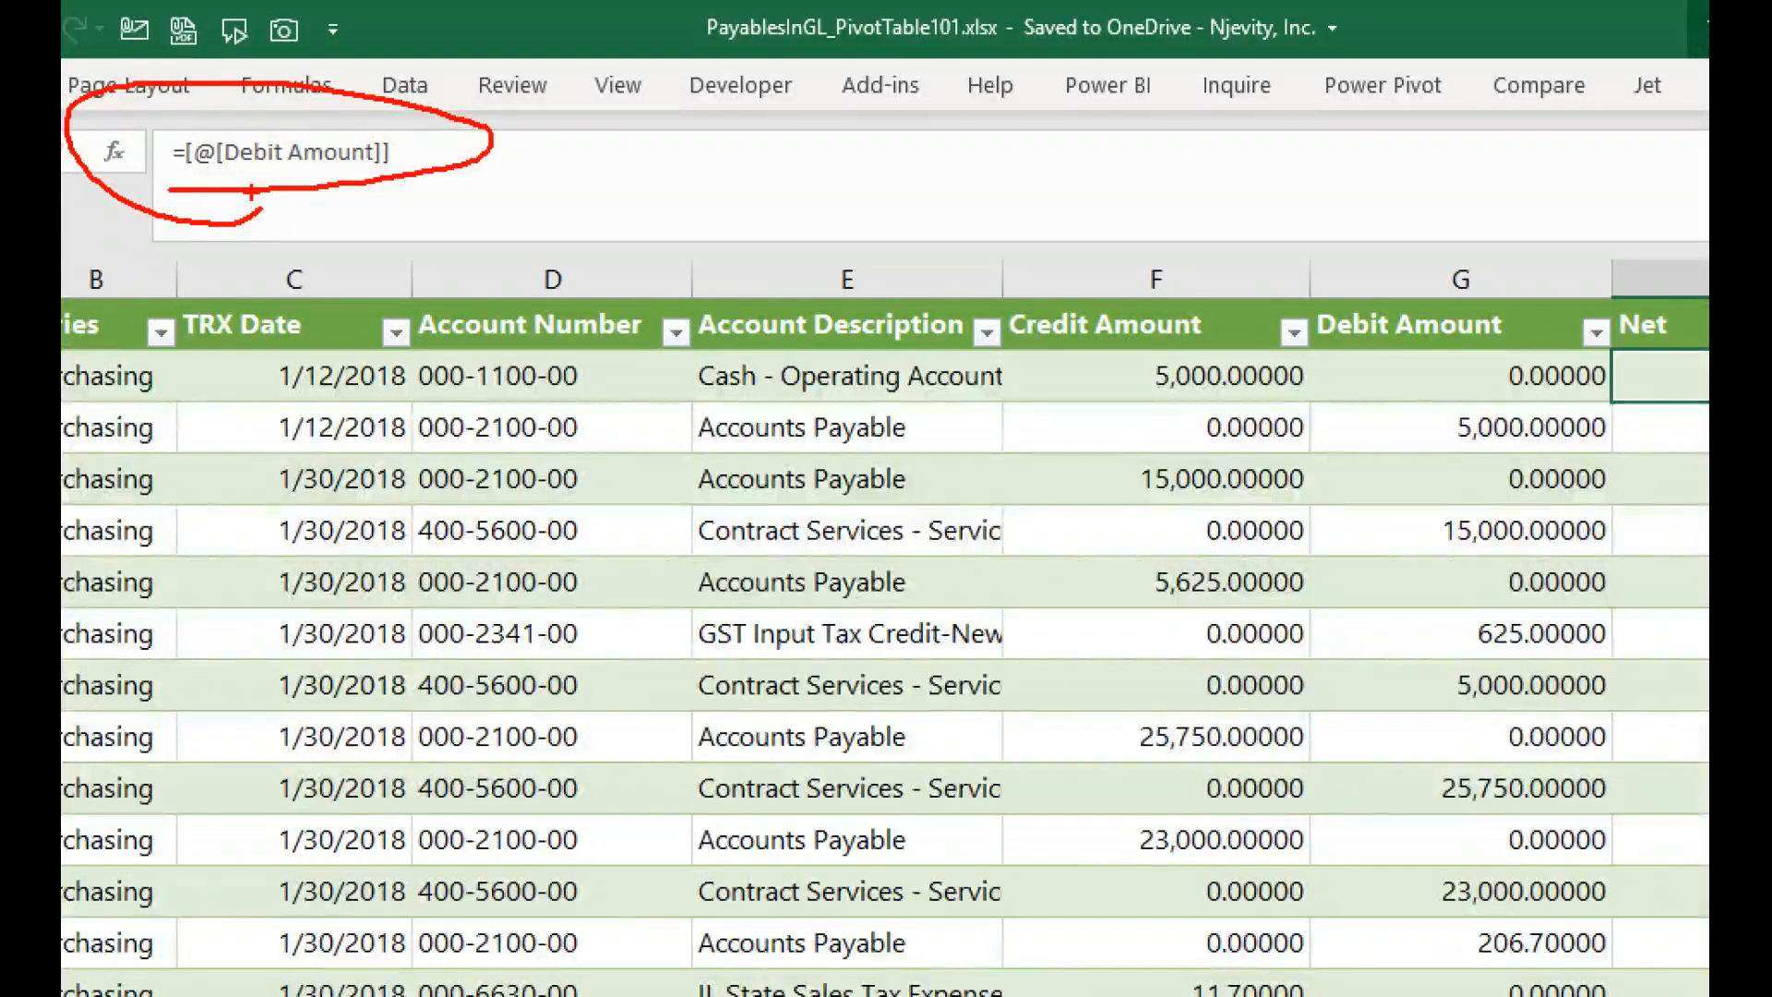
{"action": "key", "text": "Escape"}
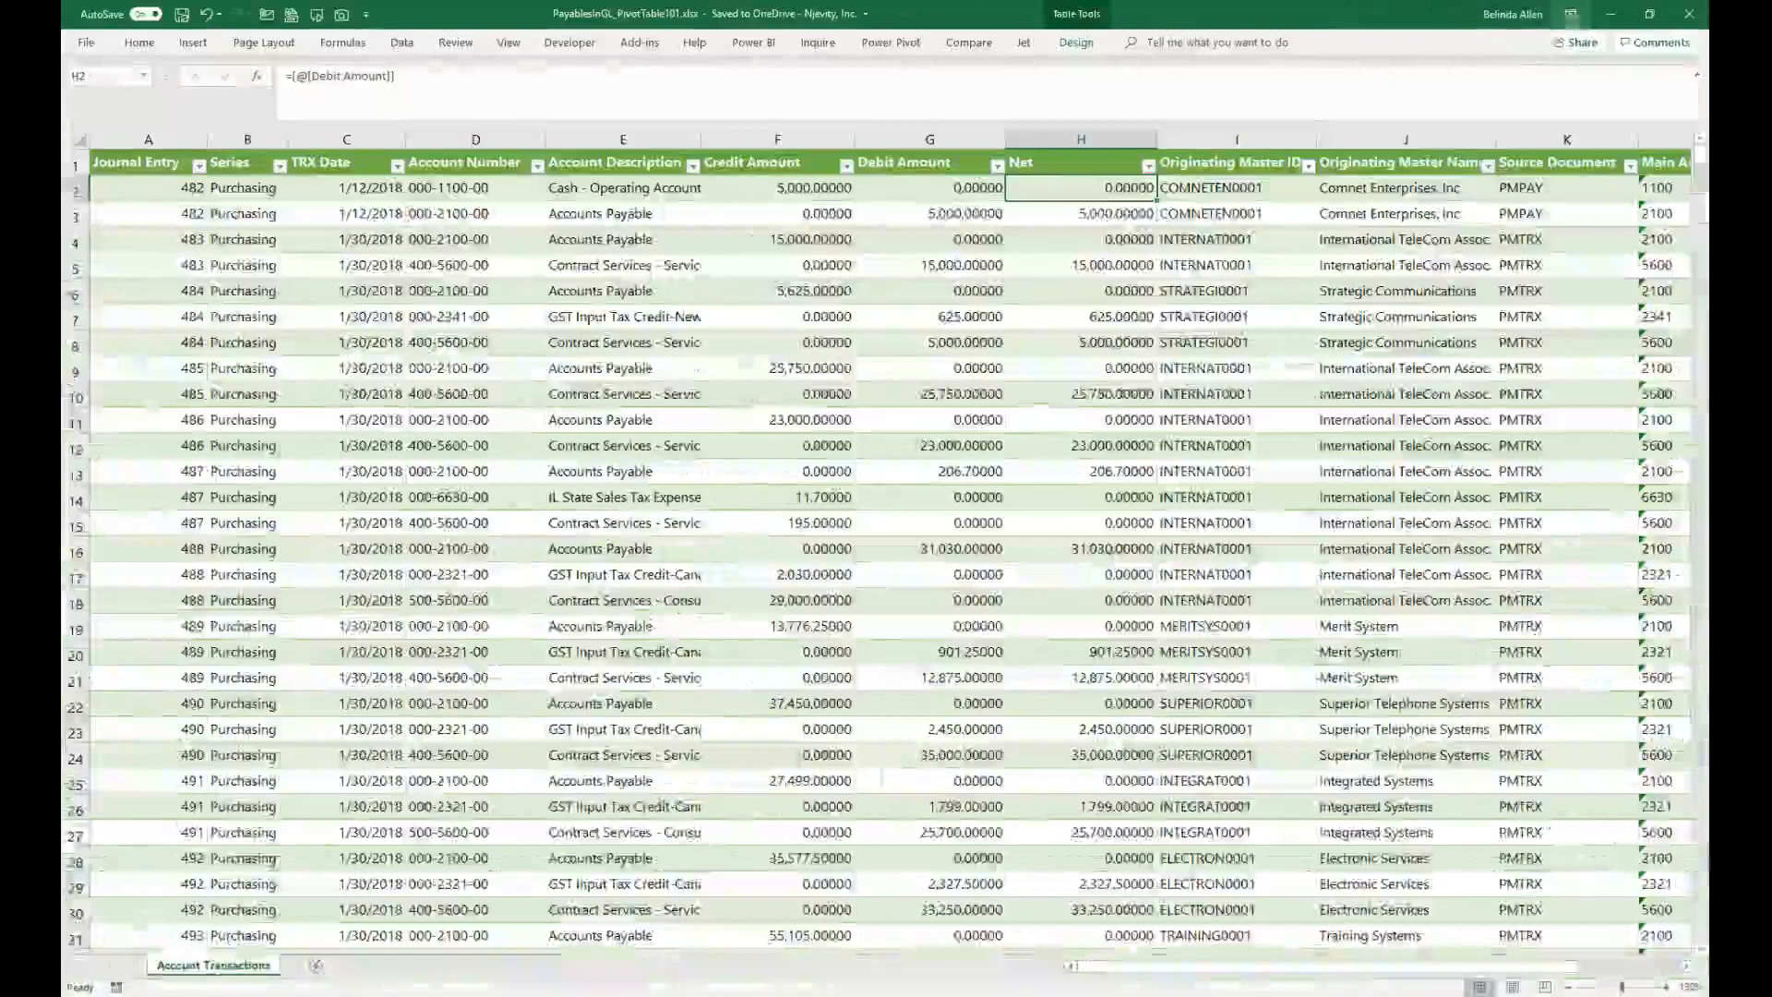
{"action": "left_click", "coordinate": [1570, 15]}
{"action": "left_click", "coordinate": [1553, 154]}
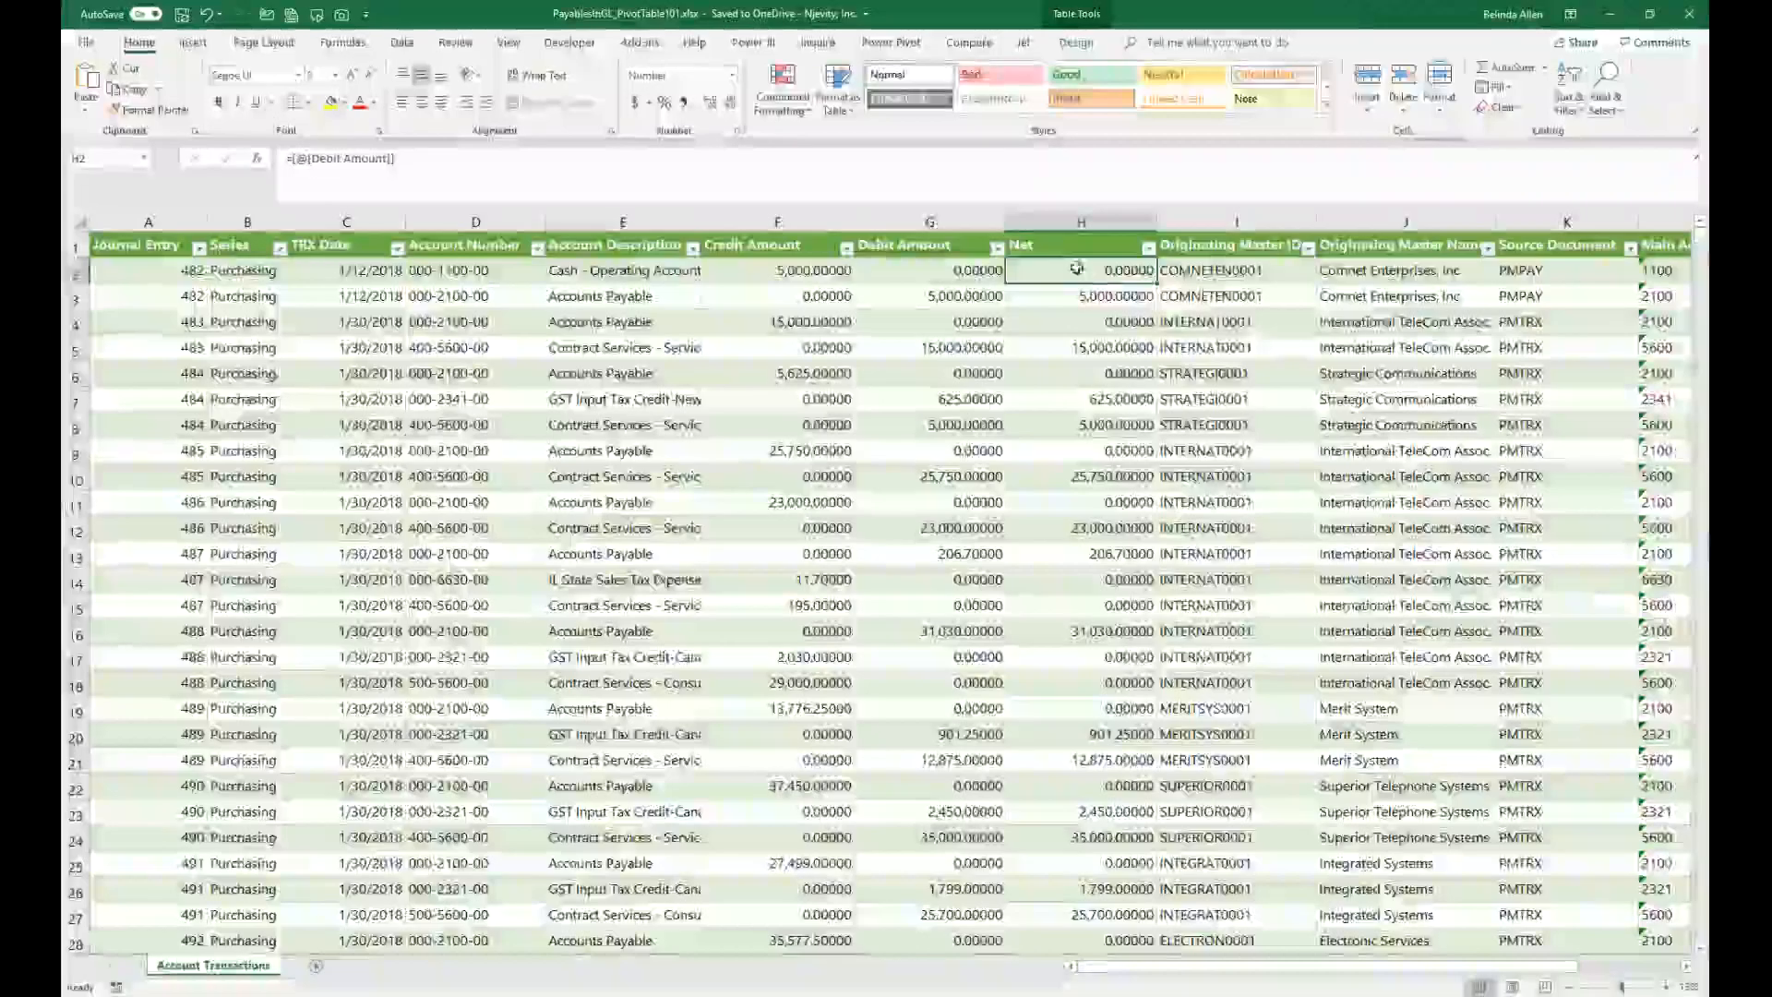
Step: Enter the Net formula as Debit Amount minus Credit Amount and fill it down the whole column
{"action": "double_click", "coordinate": [1135, 272]}
{"action": "key", "text": "Delete"}
{"action": "left_click", "coordinate": [1089, 294]}
{"action": "key", "text": "Delete"}
{"action": "left_click", "coordinate": [1096, 269]}
{"action": "double_click", "coordinate": [1096, 264]}
{"action": "type", "text": "="}
{"action": "left_click", "coordinate": [931, 270]}
{"action": "type", "text": "-"}
{"action": "left_click", "coordinate": [777, 271]}
{"action": "key", "text": "Return"}
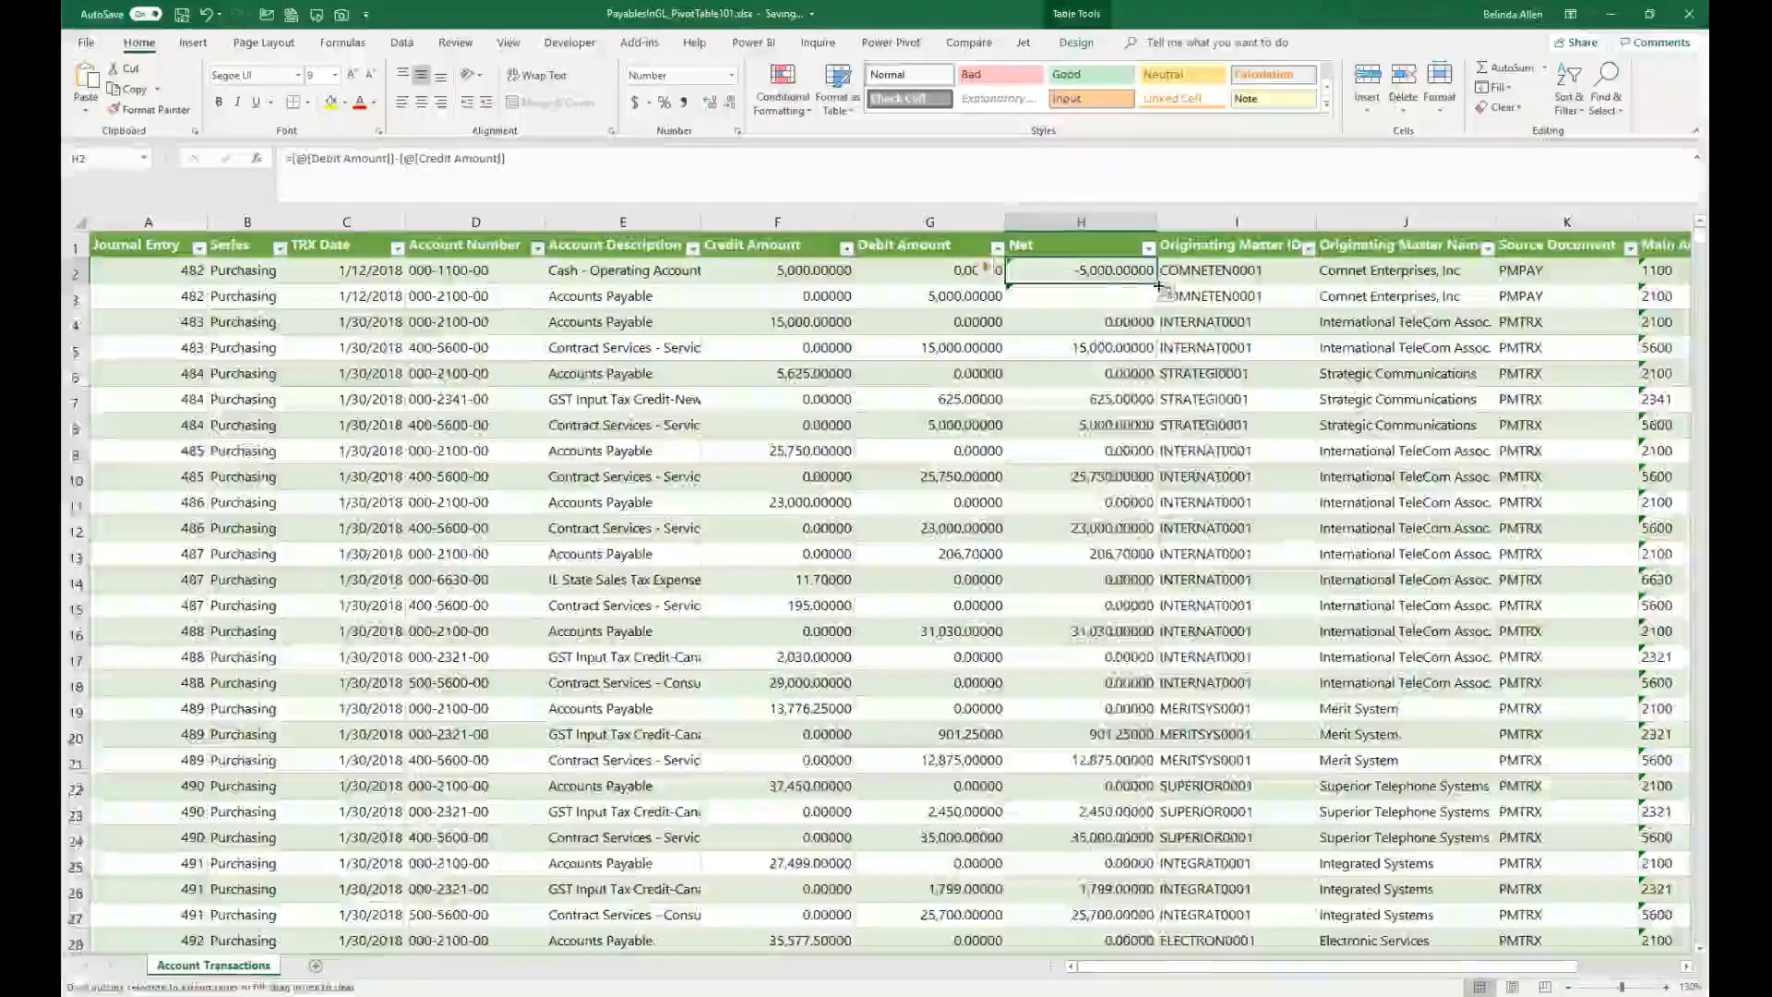
{"action": "double_click", "coordinate": [1158, 287]}
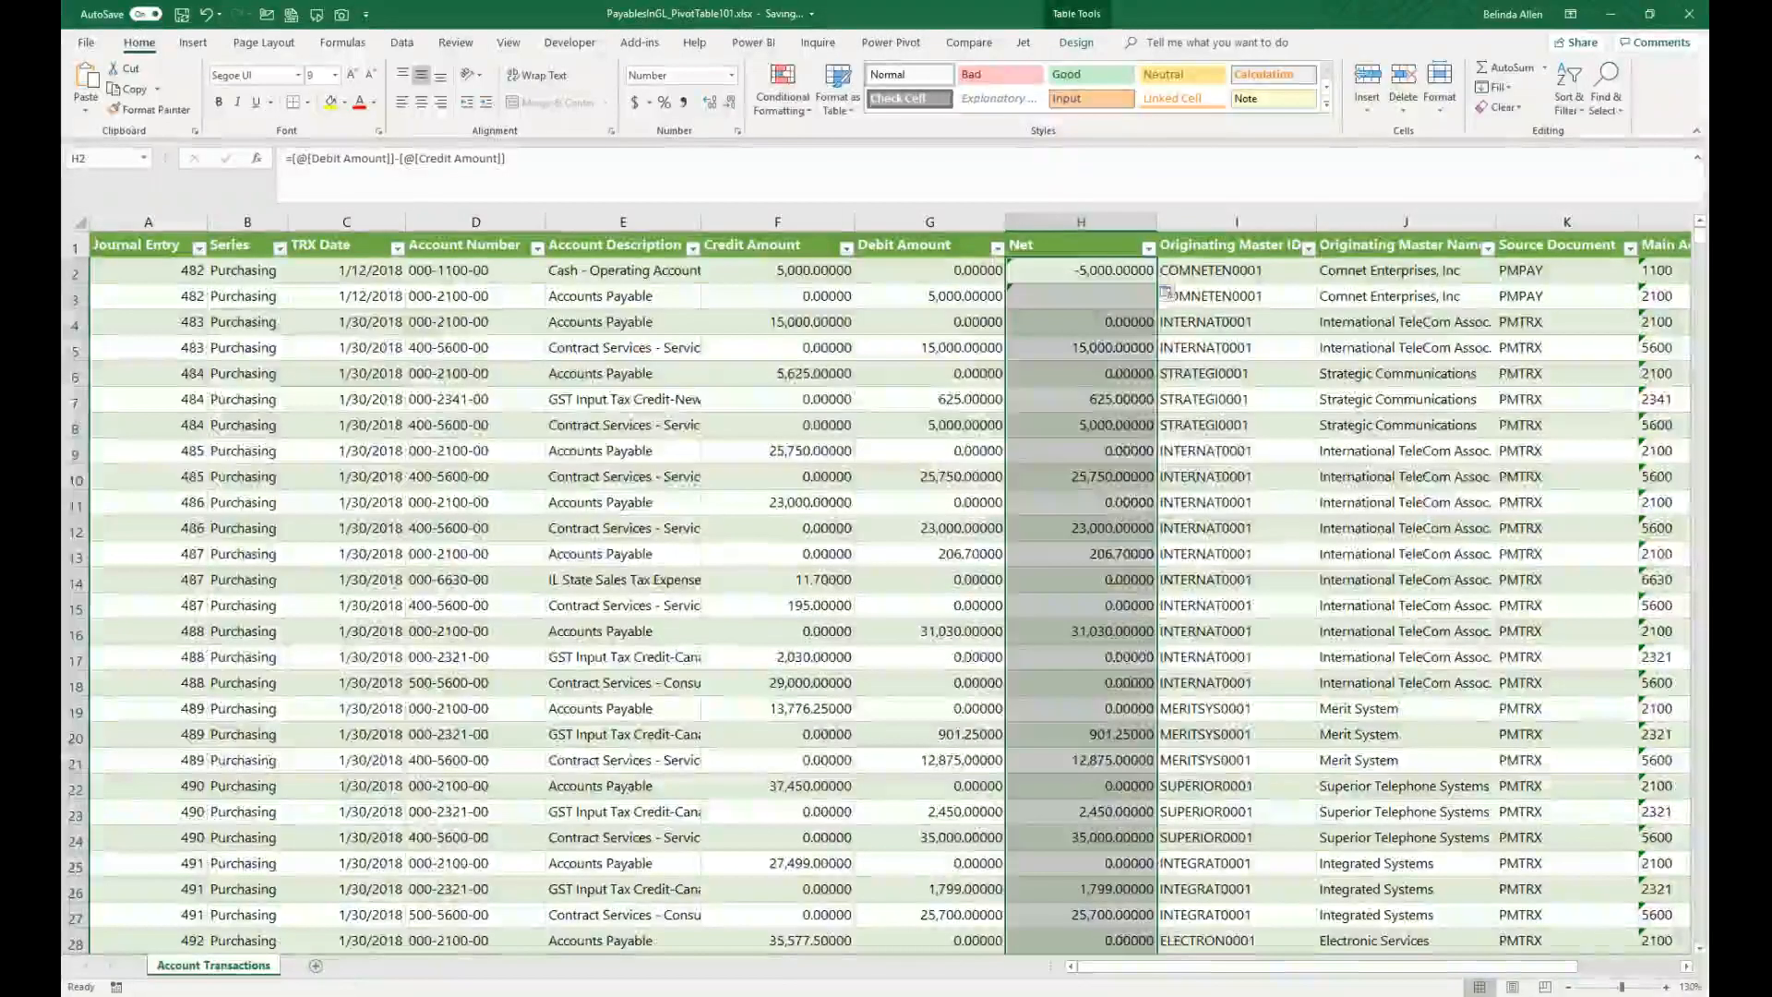
Step: Rename the table as GLtrx
{"action": "left_click", "coordinate": [1132, 666]}
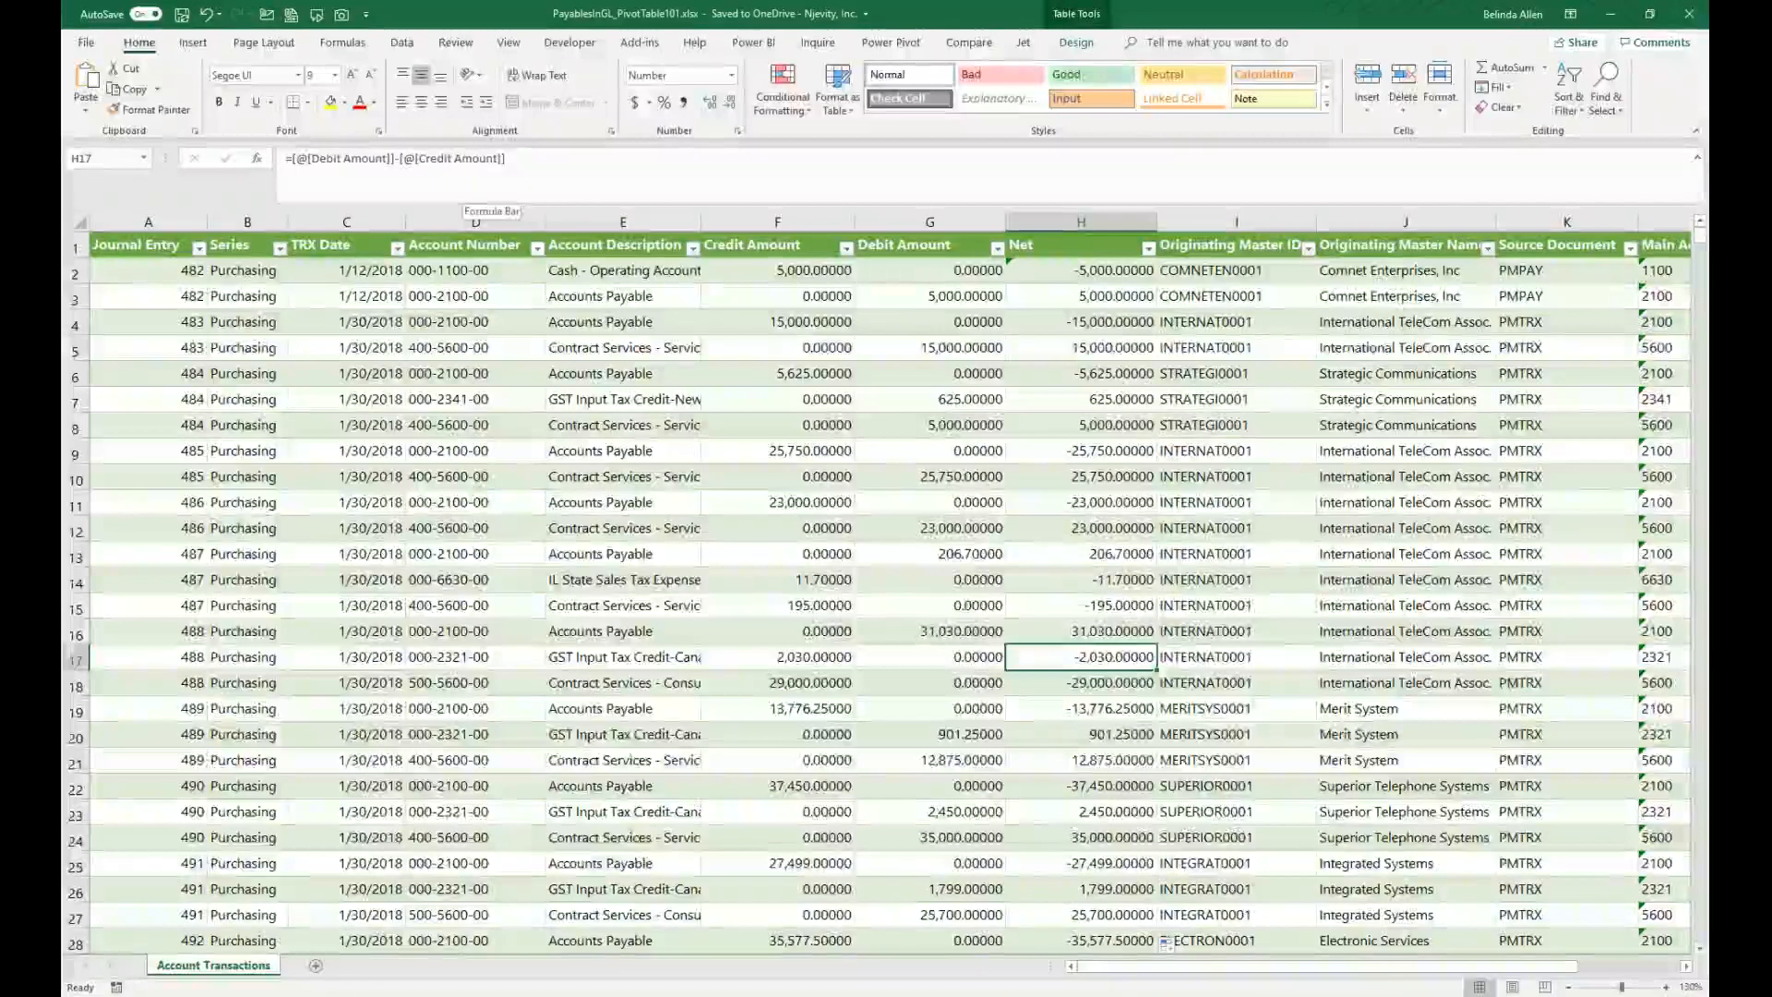
{"action": "left_click", "coordinate": [425, 374]}
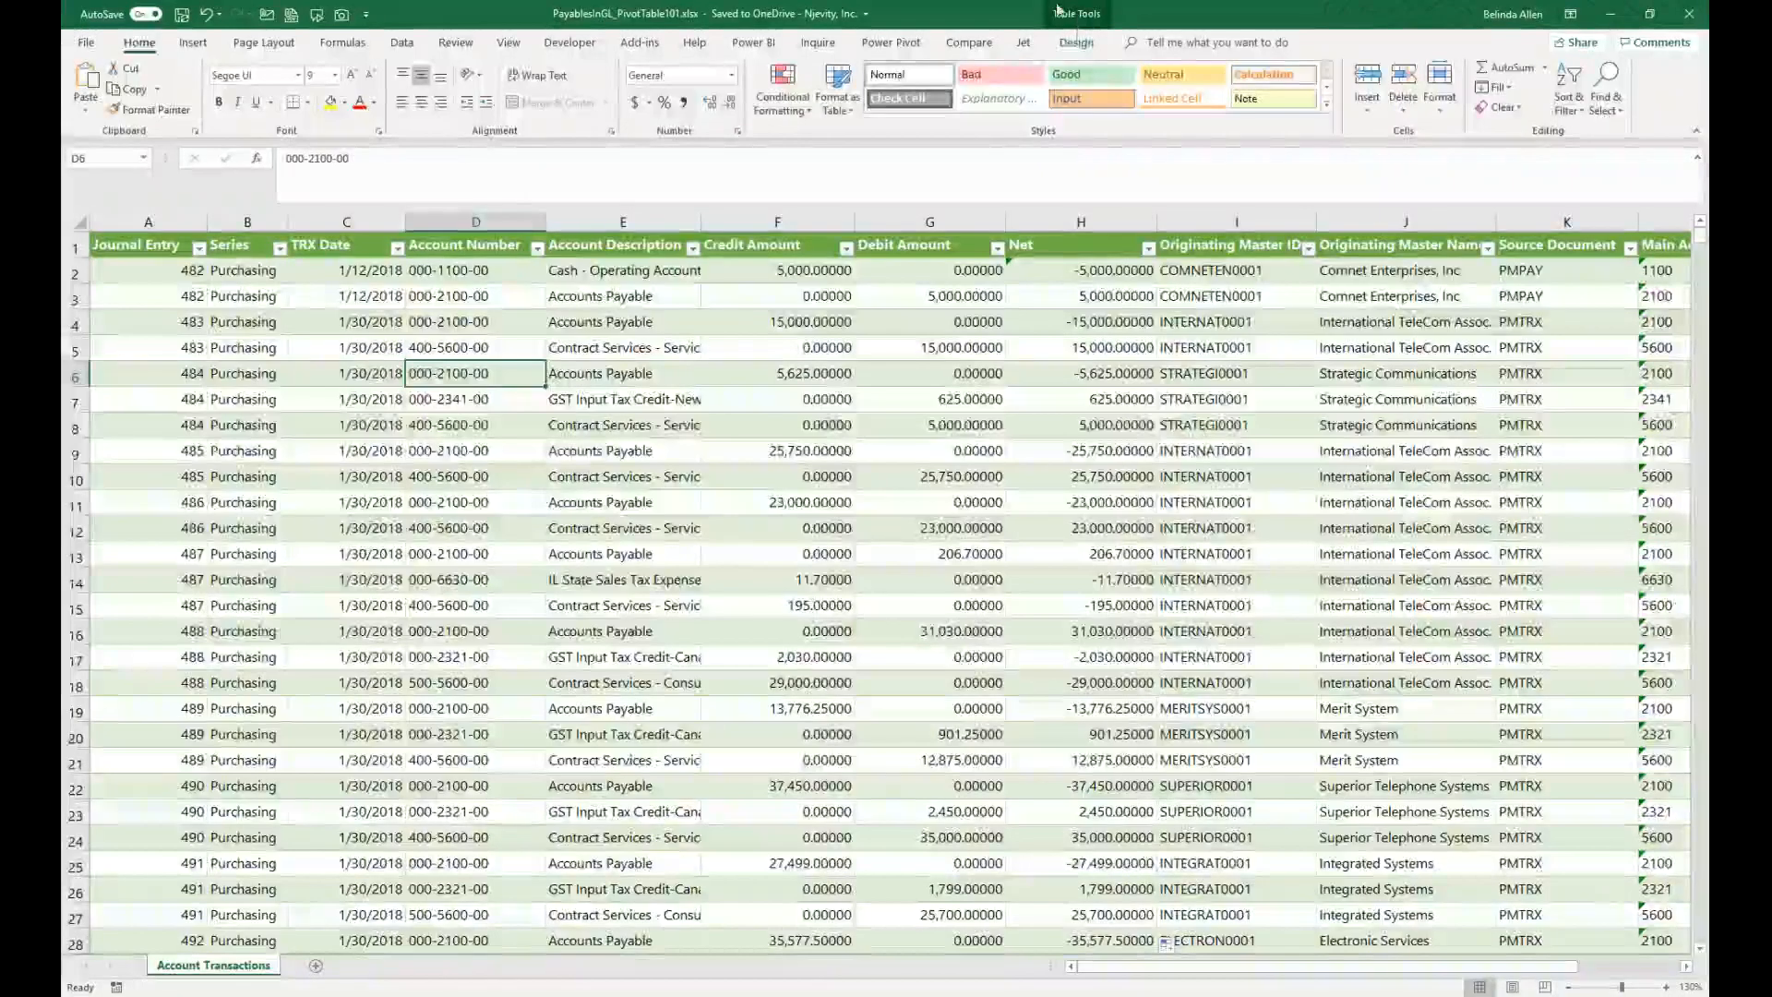
{"action": "left_click", "coordinate": [1076, 43]}
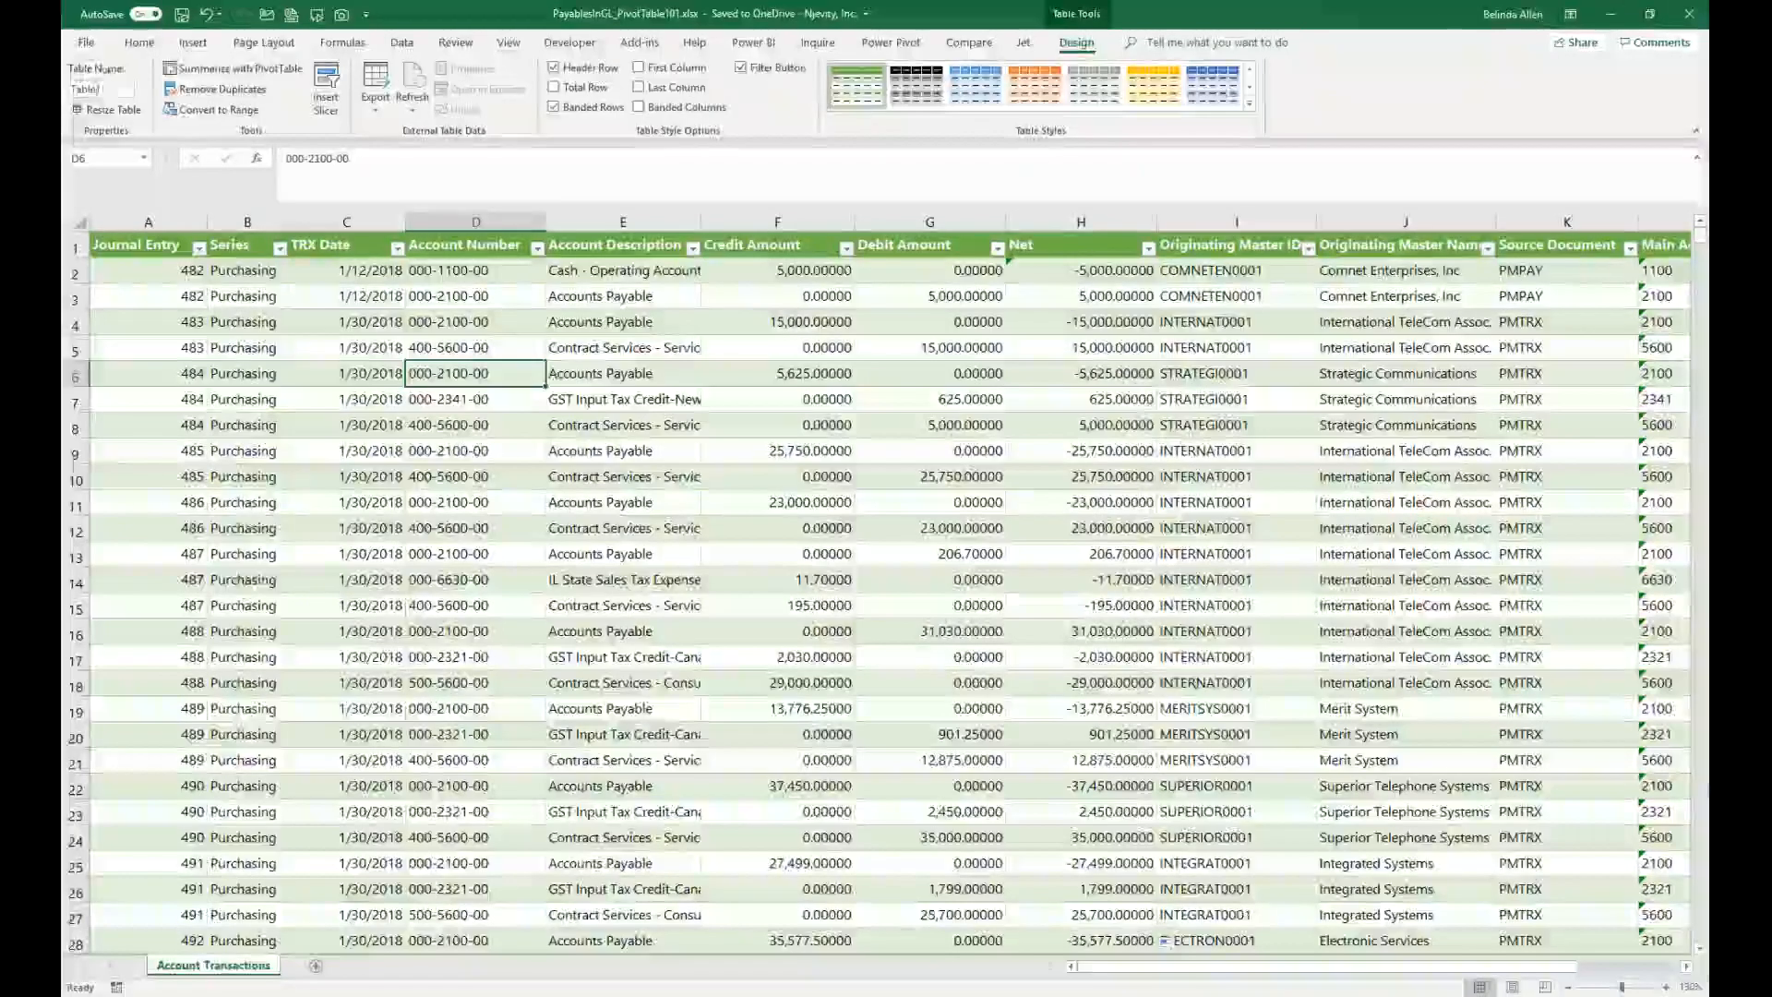
{"action": "left_click", "coordinate": [93, 88]}
{"action": "type", "text": "GL"}
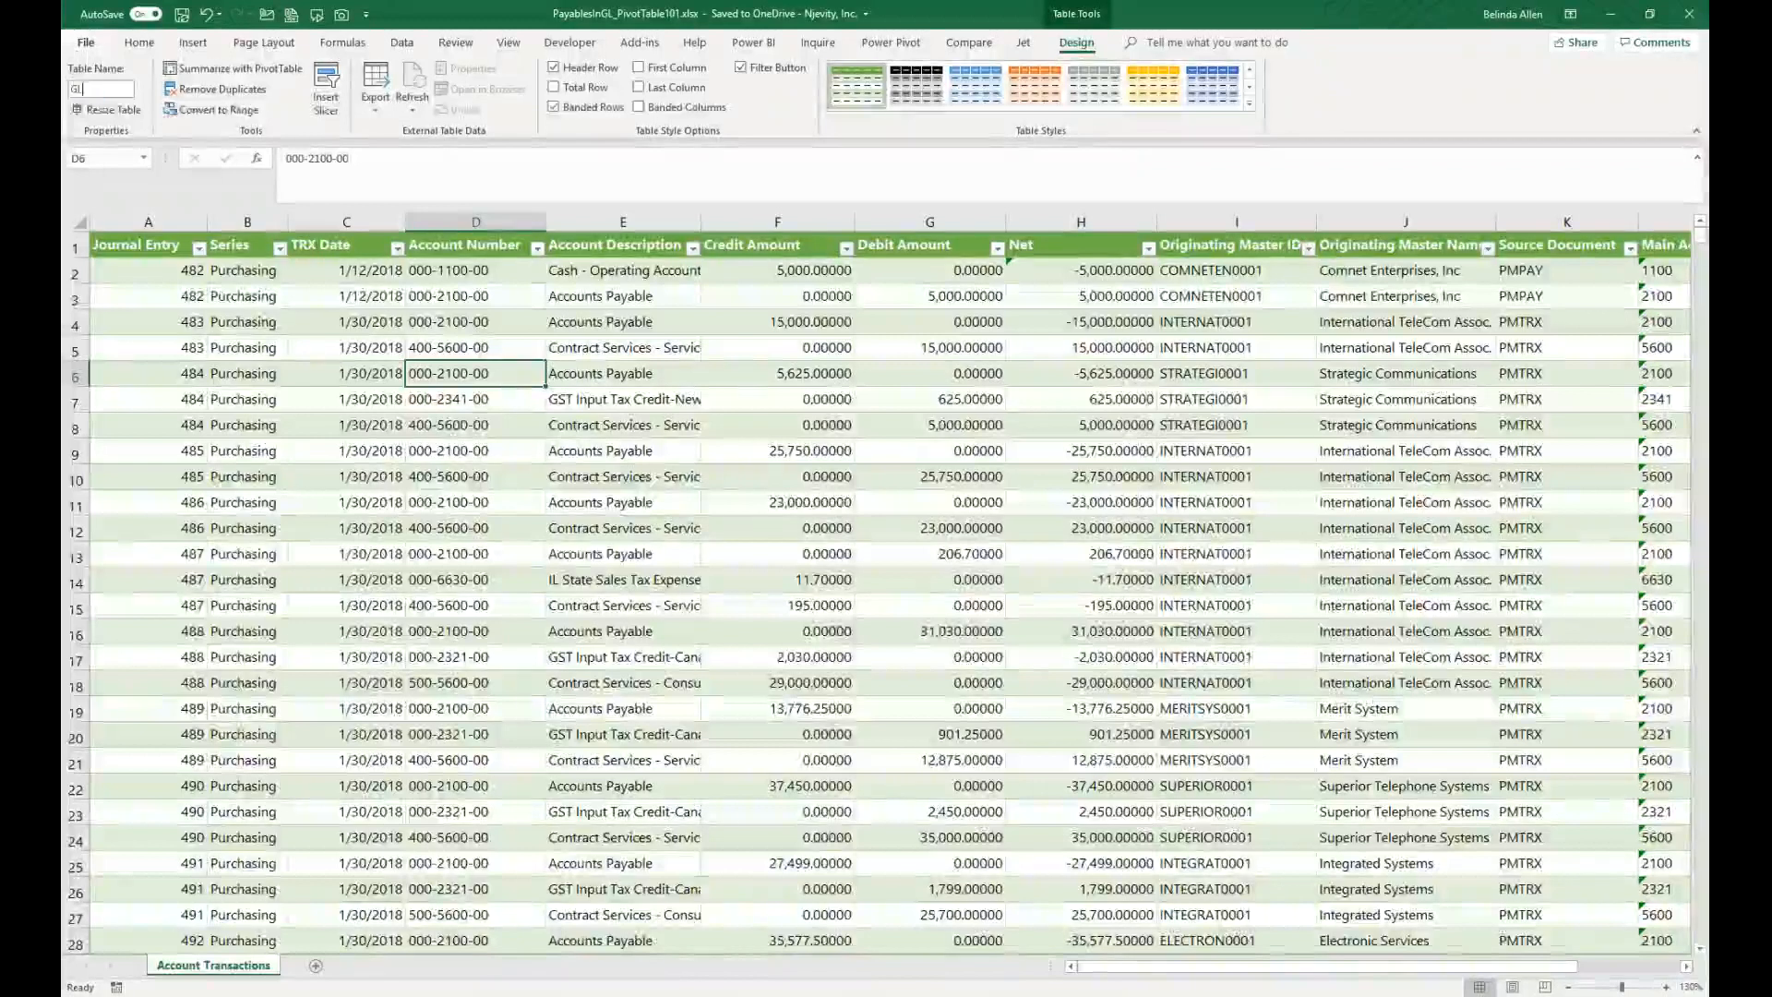
{"action": "type", "text": "trx"}
{"action": "key", "text": "Return"}
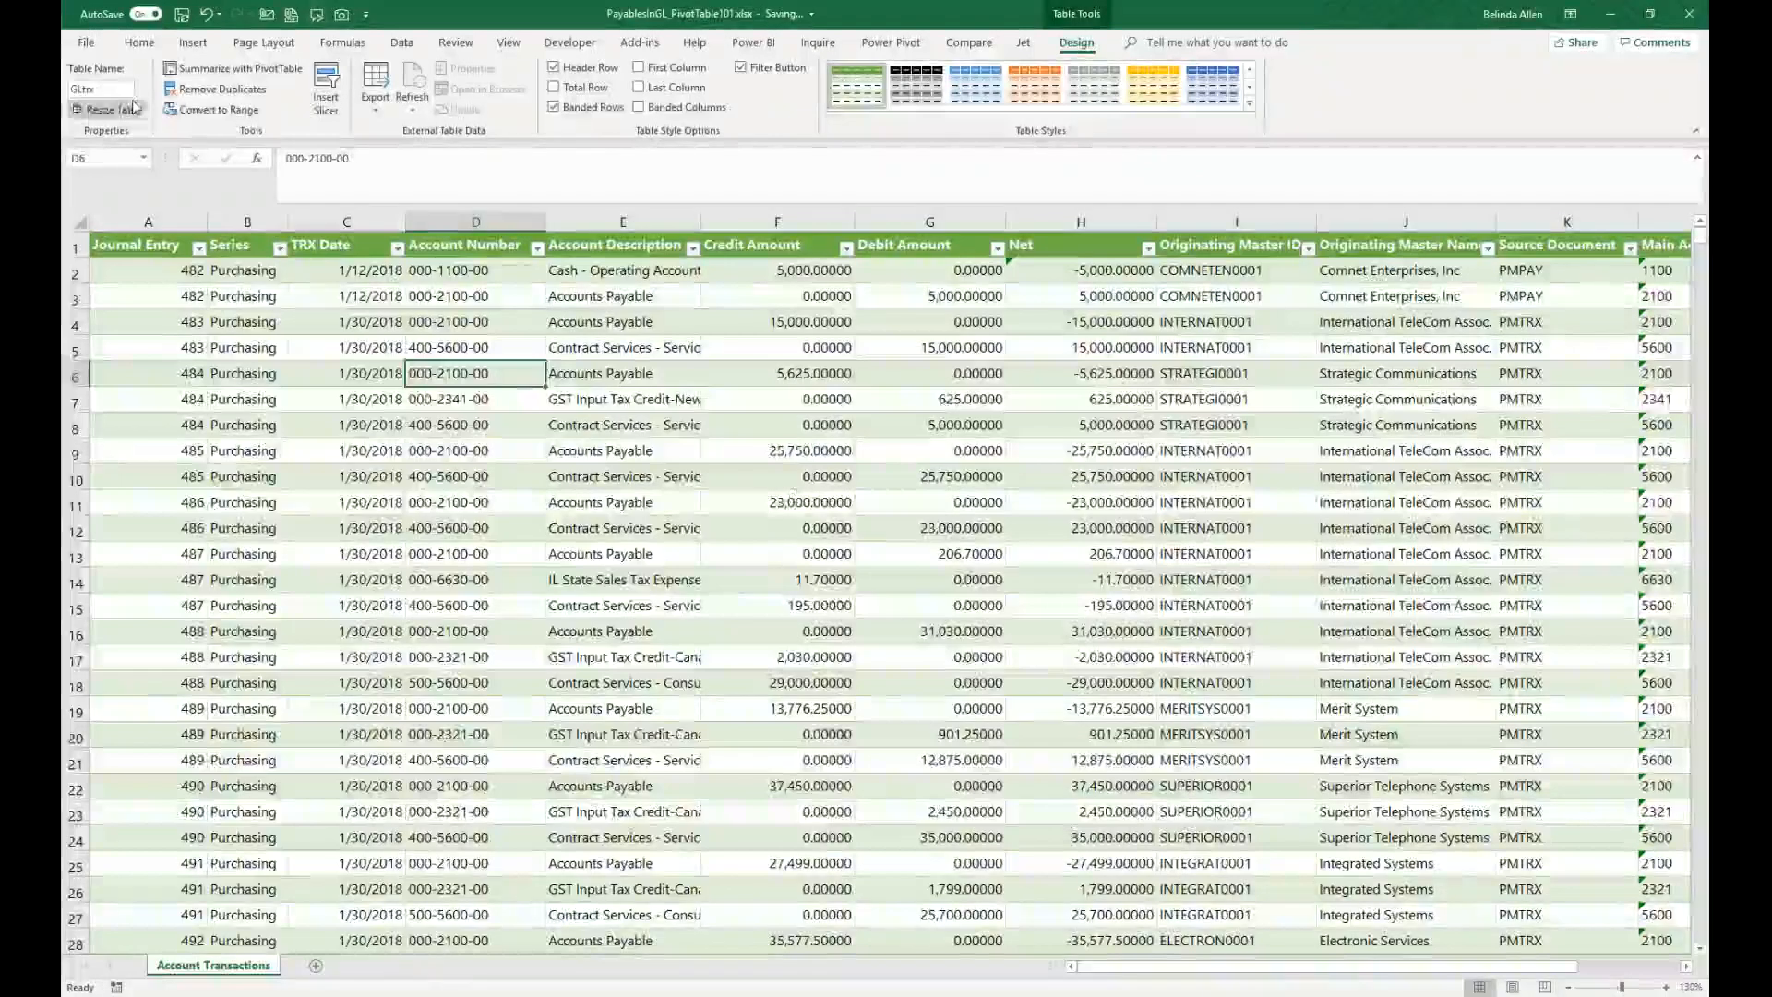
Step: Insert a PivotTable from the GLtrx table on a new worksheet
{"action": "left_click", "coordinate": [622, 425]}
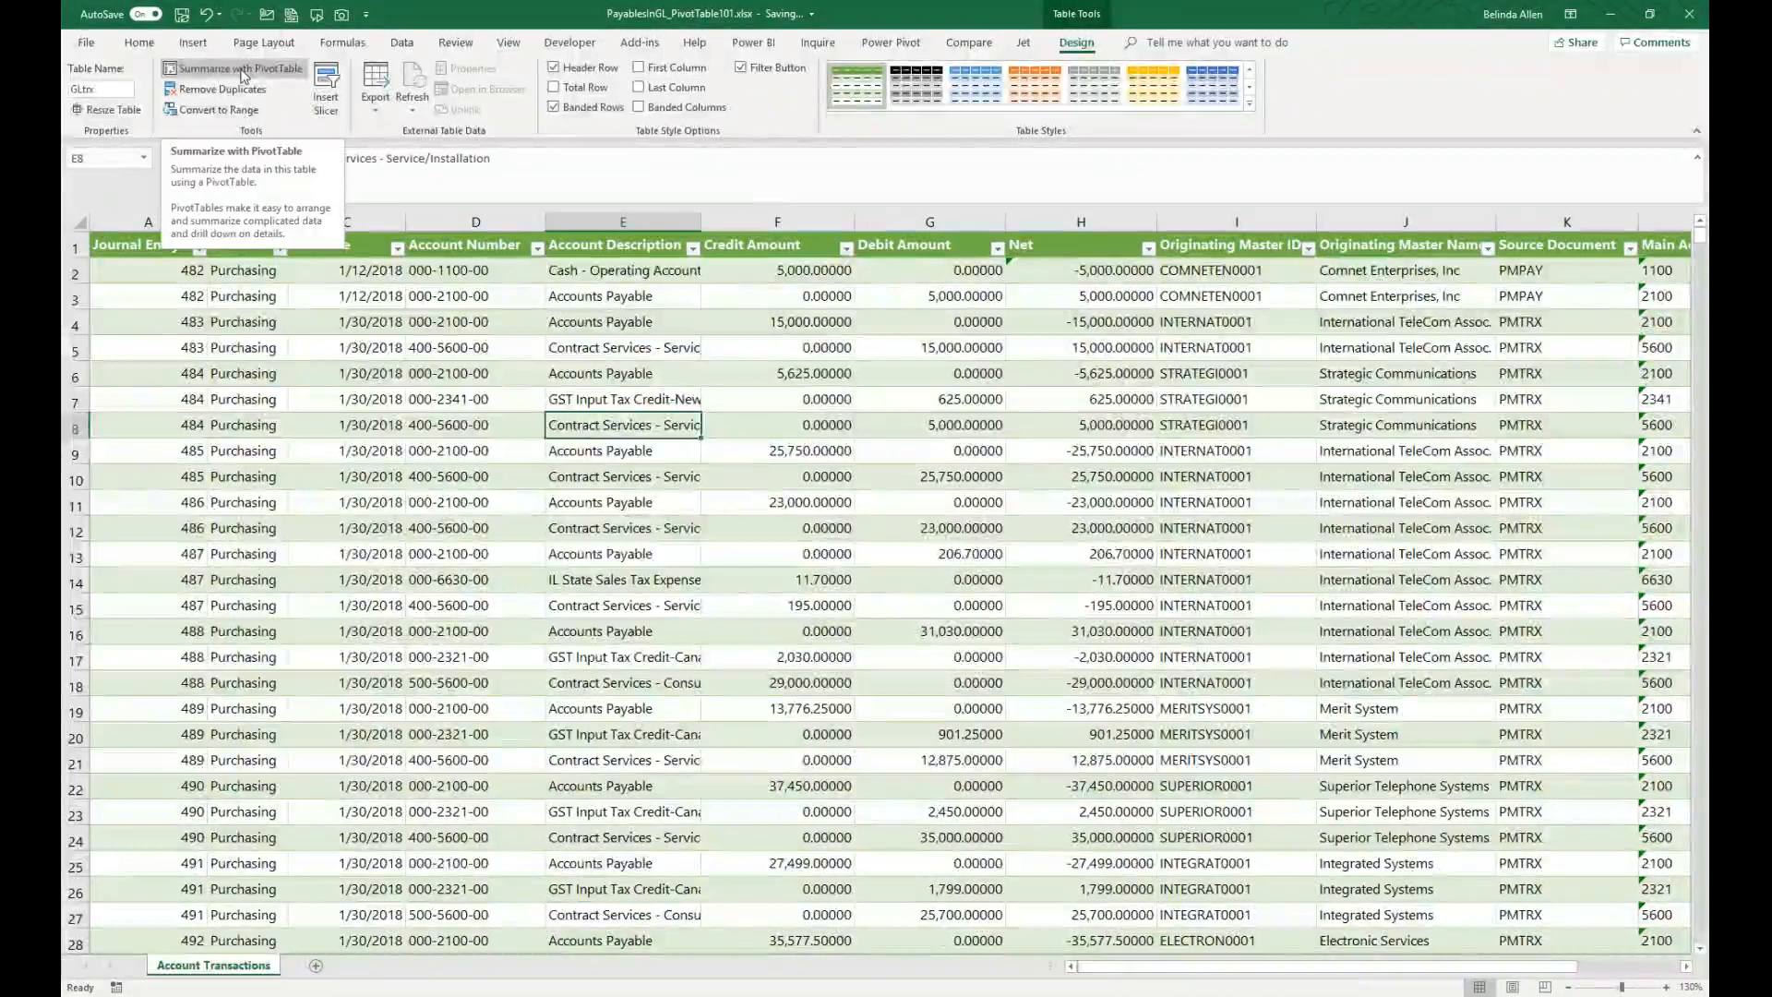
{"action": "left_click", "coordinate": [193, 42]}
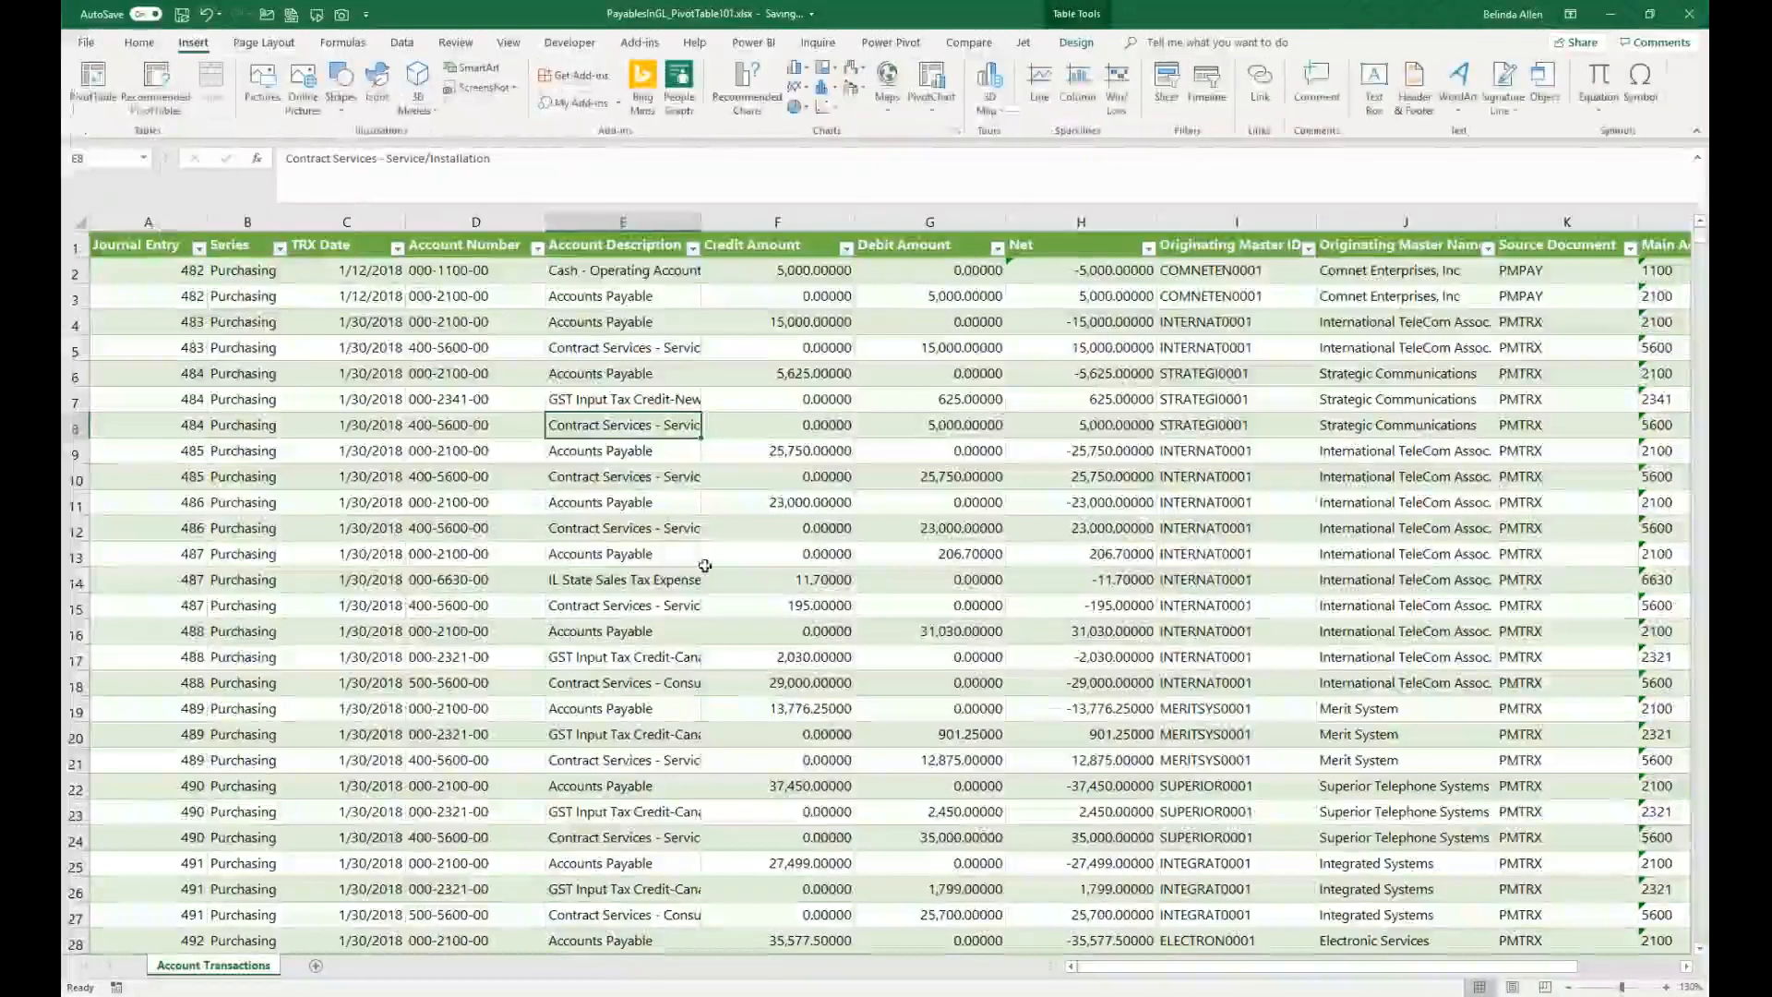
{"action": "left_click", "coordinate": [95, 85]}
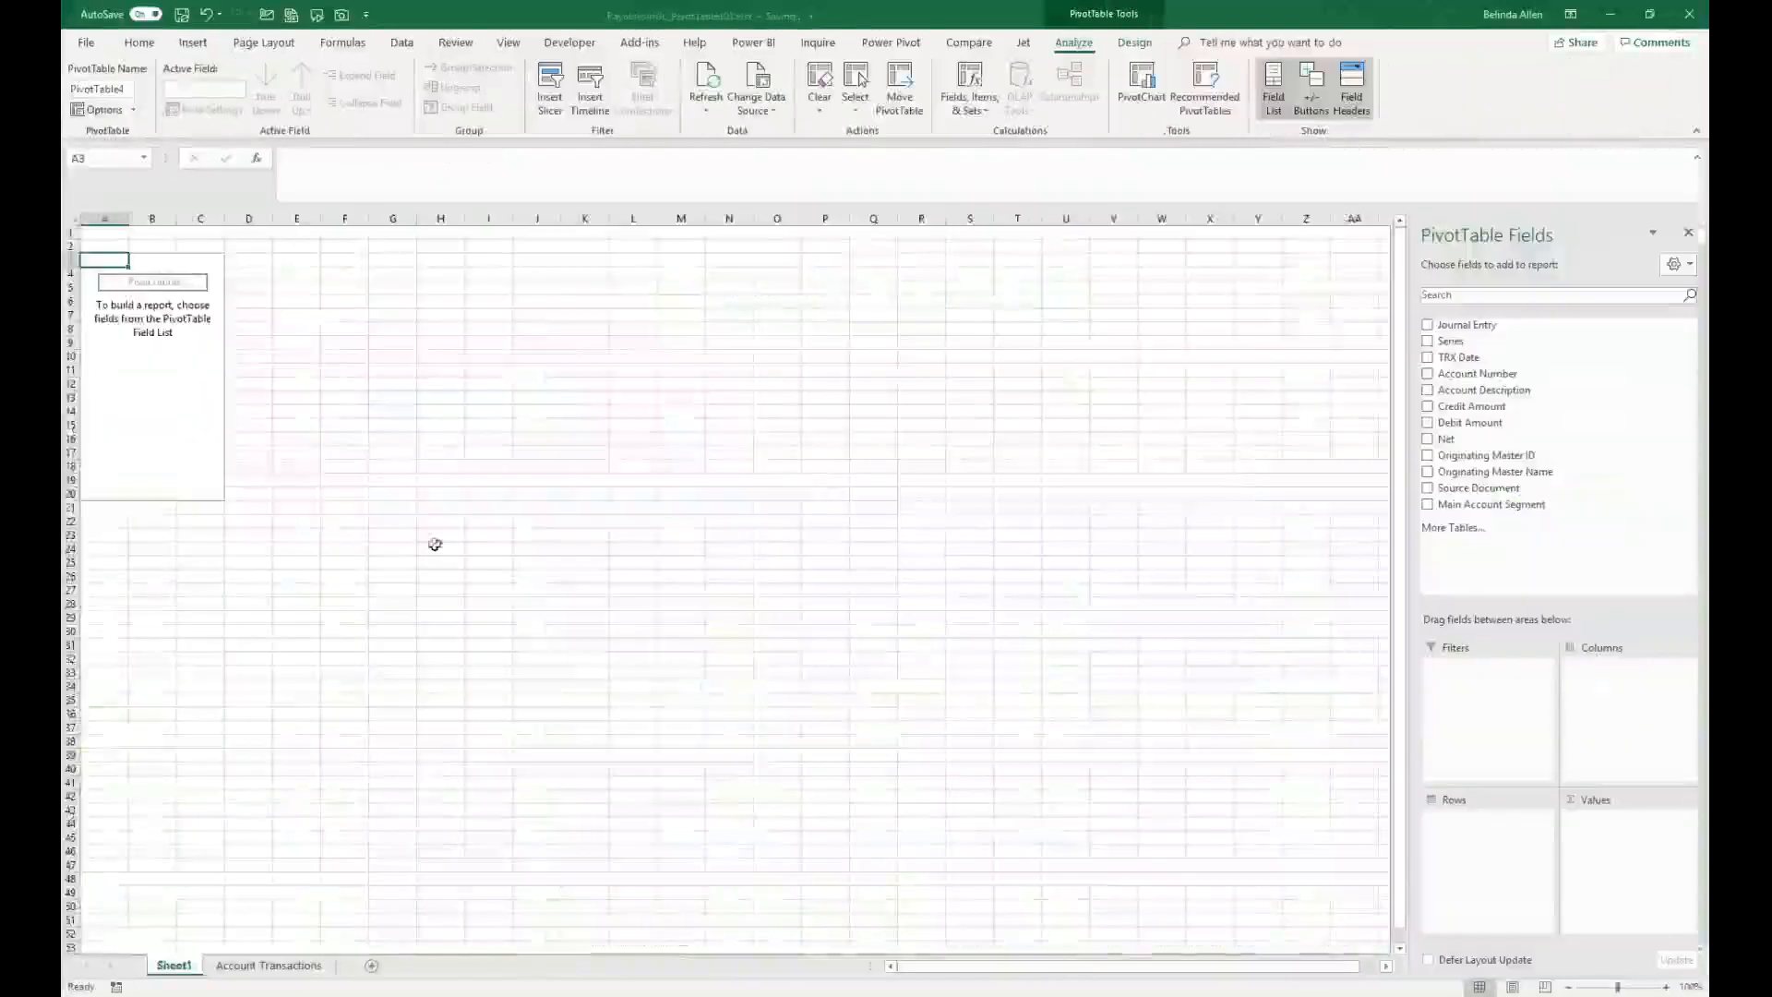
Step: Add Originating Master Name to the PivotTable rows and Net to its values
{"action": "scroll", "coordinate": [434, 541], "scroll_direction": "up", "scroll_amount": 4}
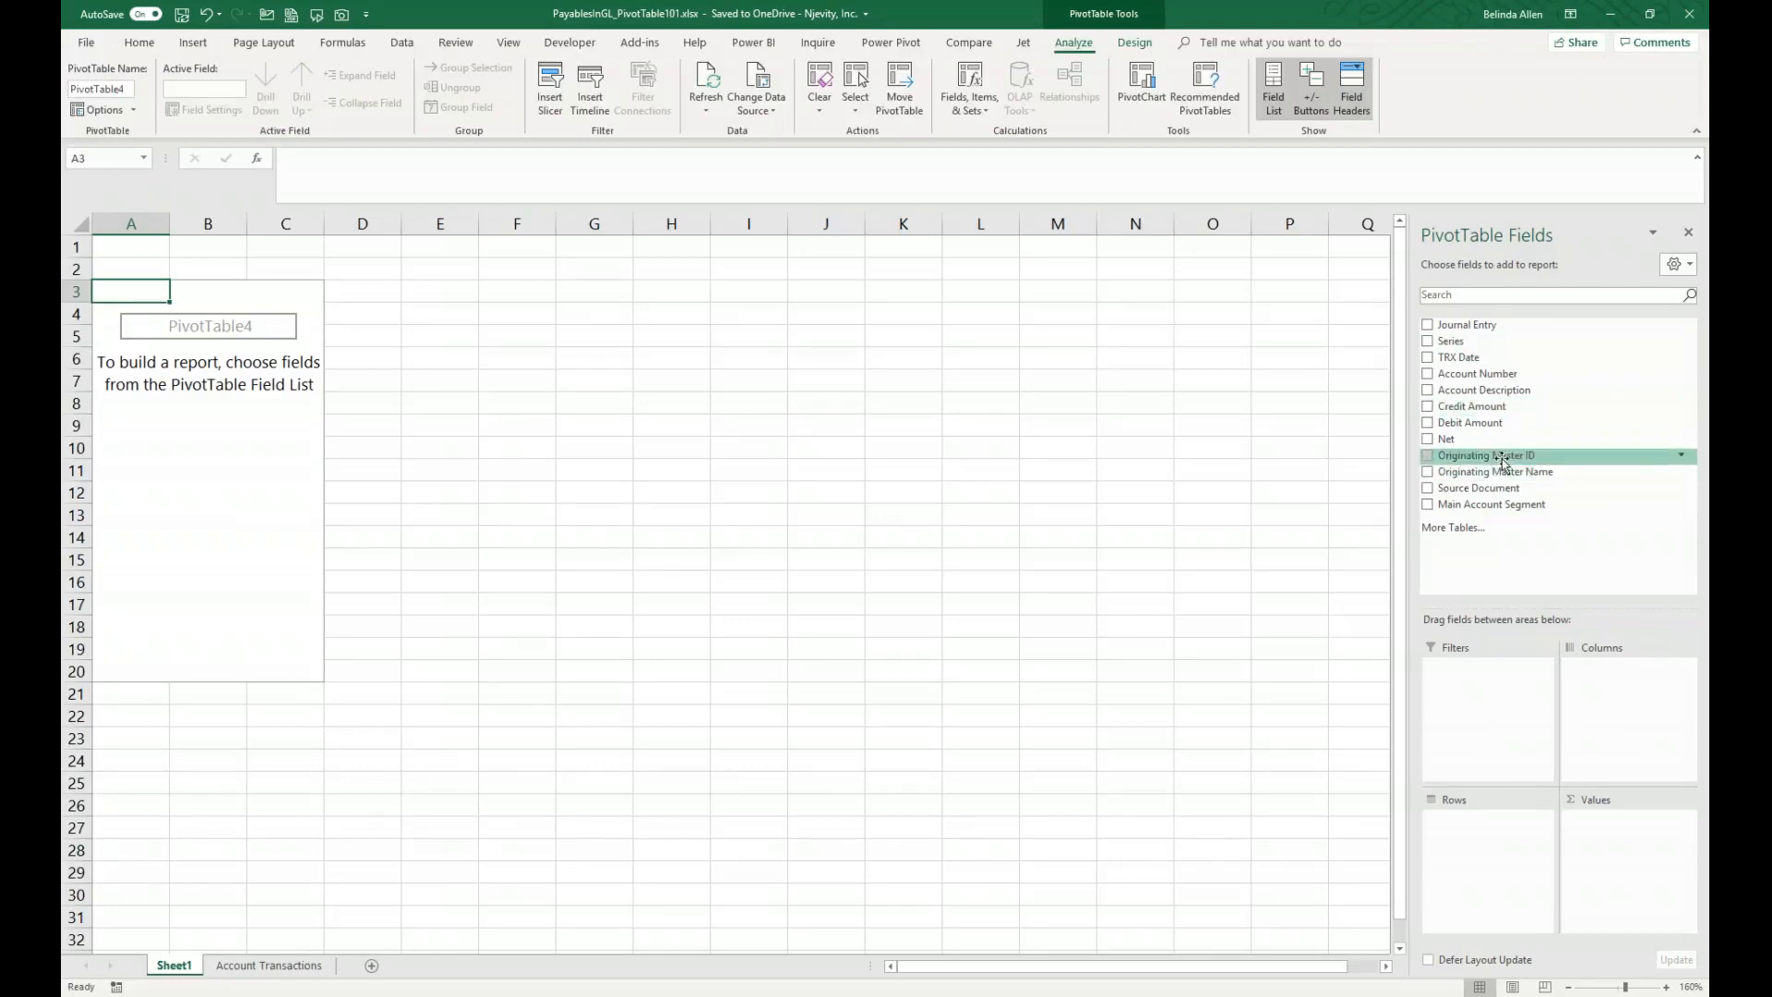
{"action": "left_click_drag", "start_coordinate": [1520, 475], "coordinate": [1515, 836]}
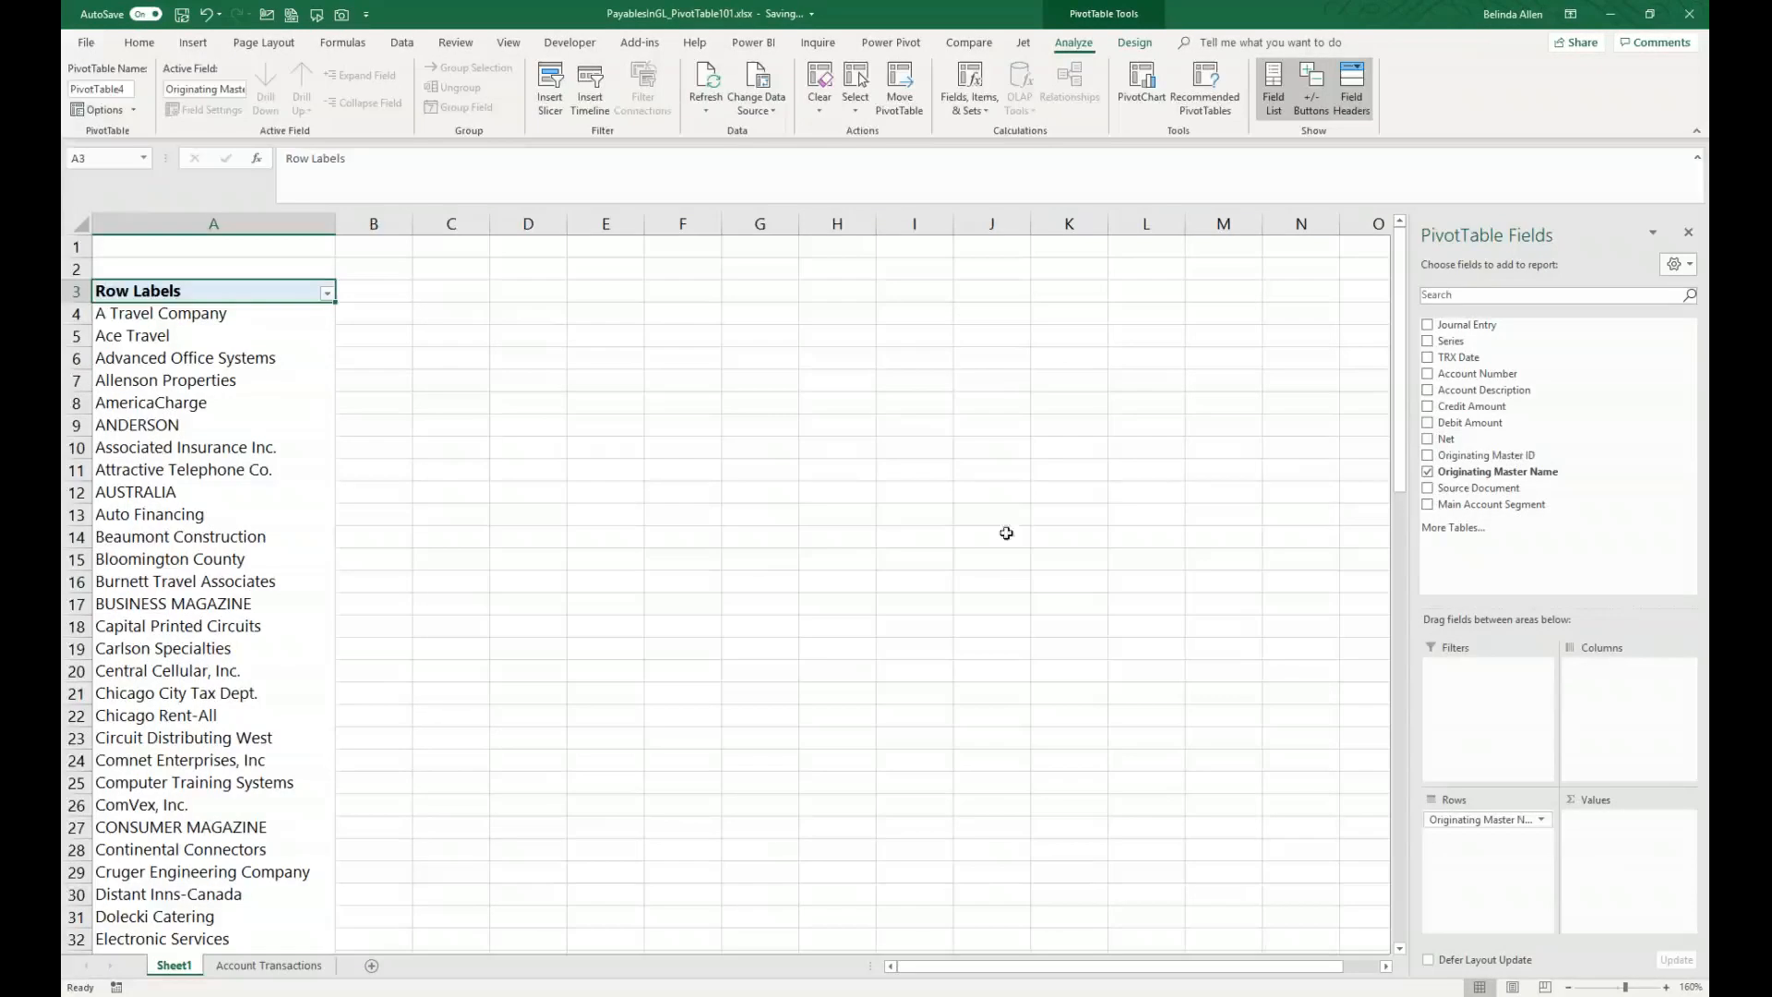
{"action": "left_click_drag", "start_coordinate": [1488, 439], "coordinate": [1622, 841]}
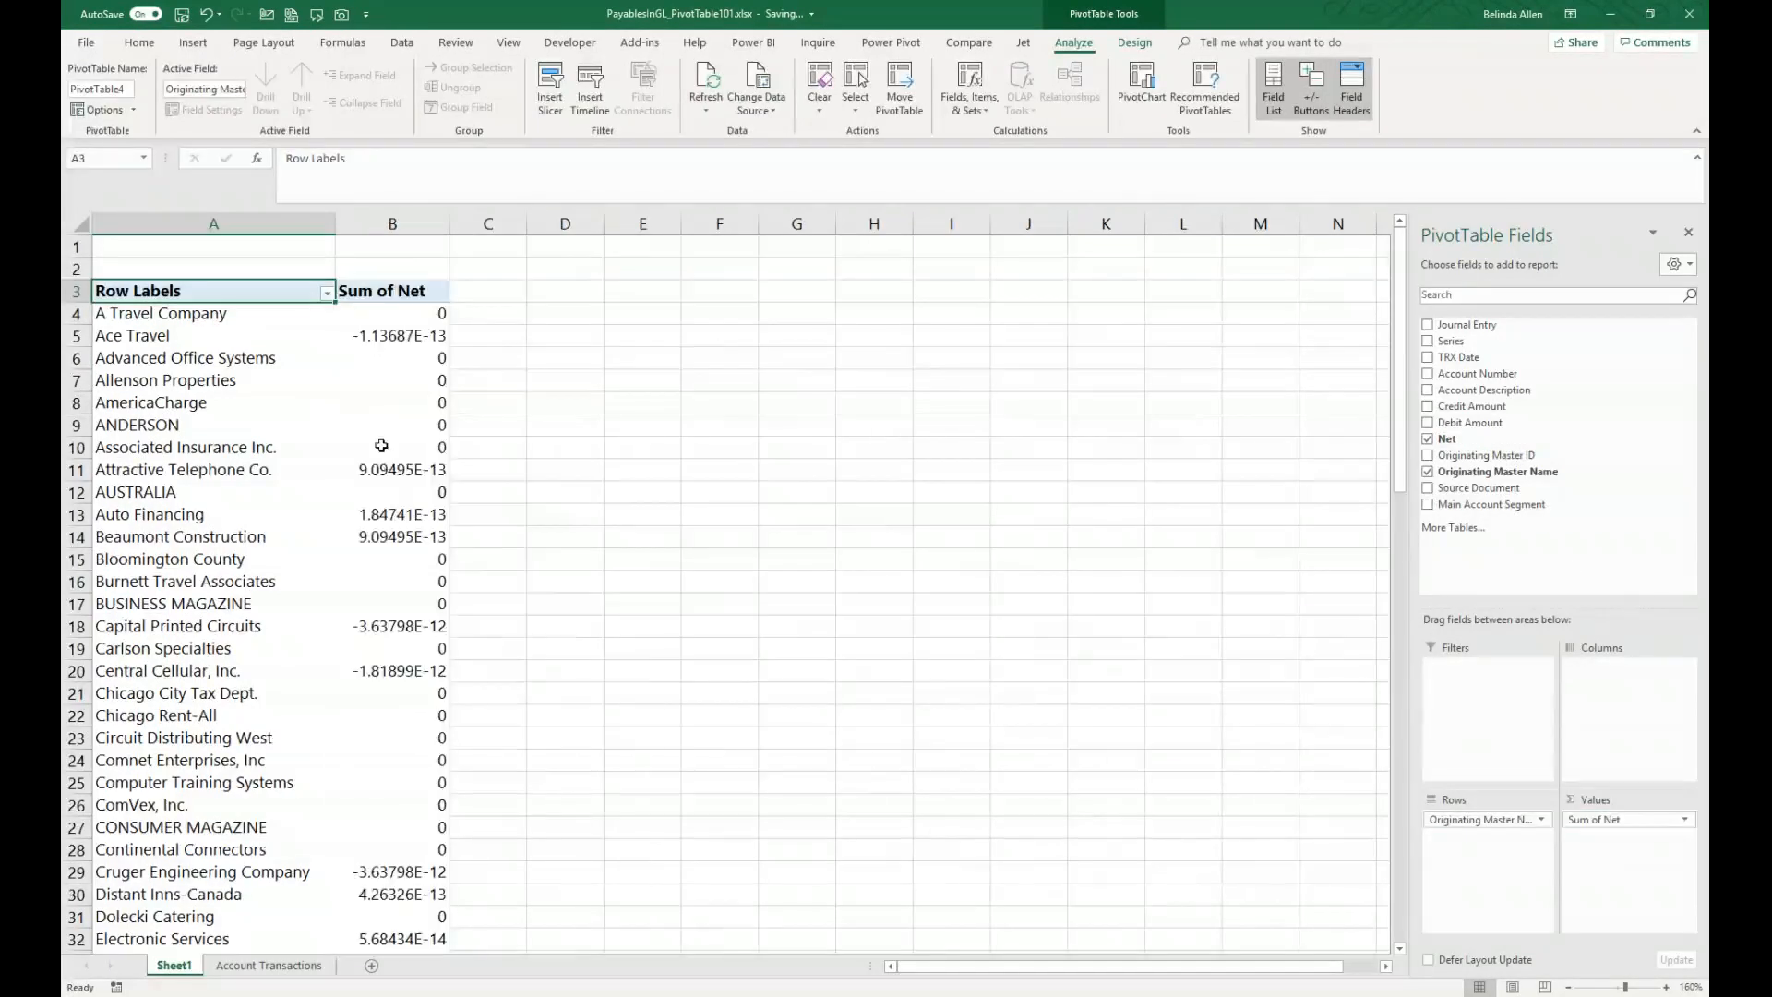
Step: Open the value field settings for Sum of Net and set its custom name to Net
{"action": "mouse_move", "coordinate": [405, 347]}
{"action": "left_click", "coordinate": [1684, 821]}
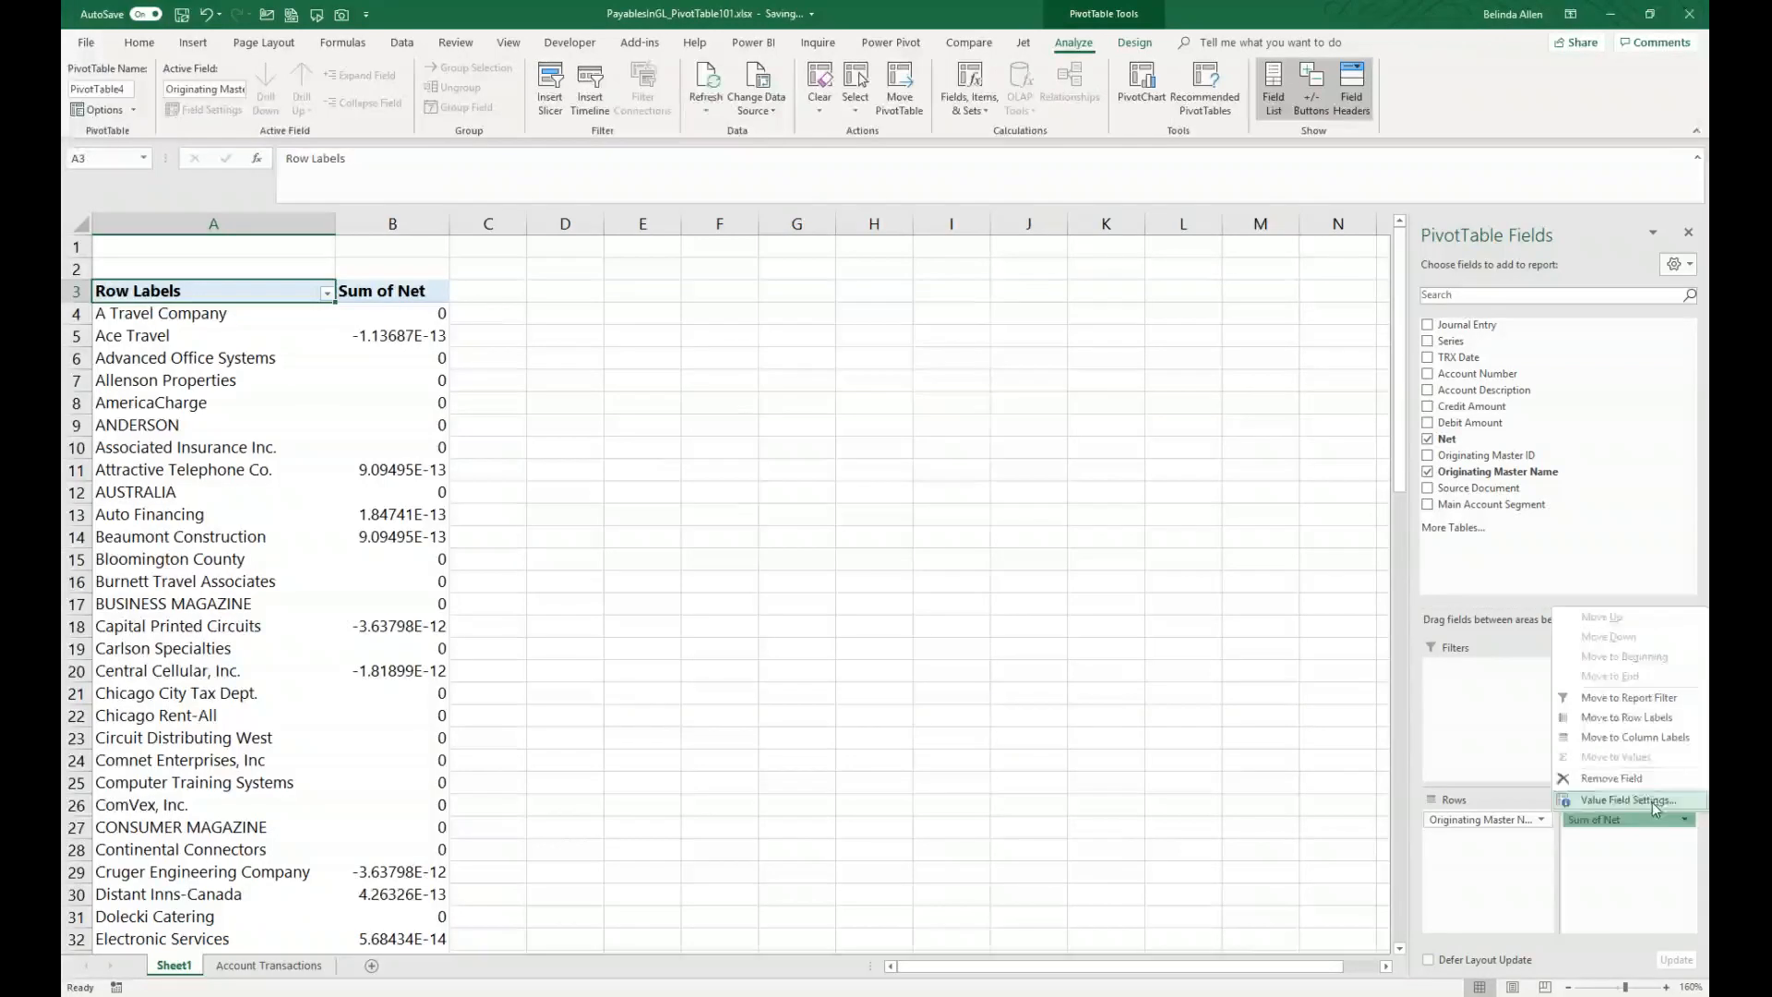
{"action": "left_click", "coordinate": [1652, 801]}
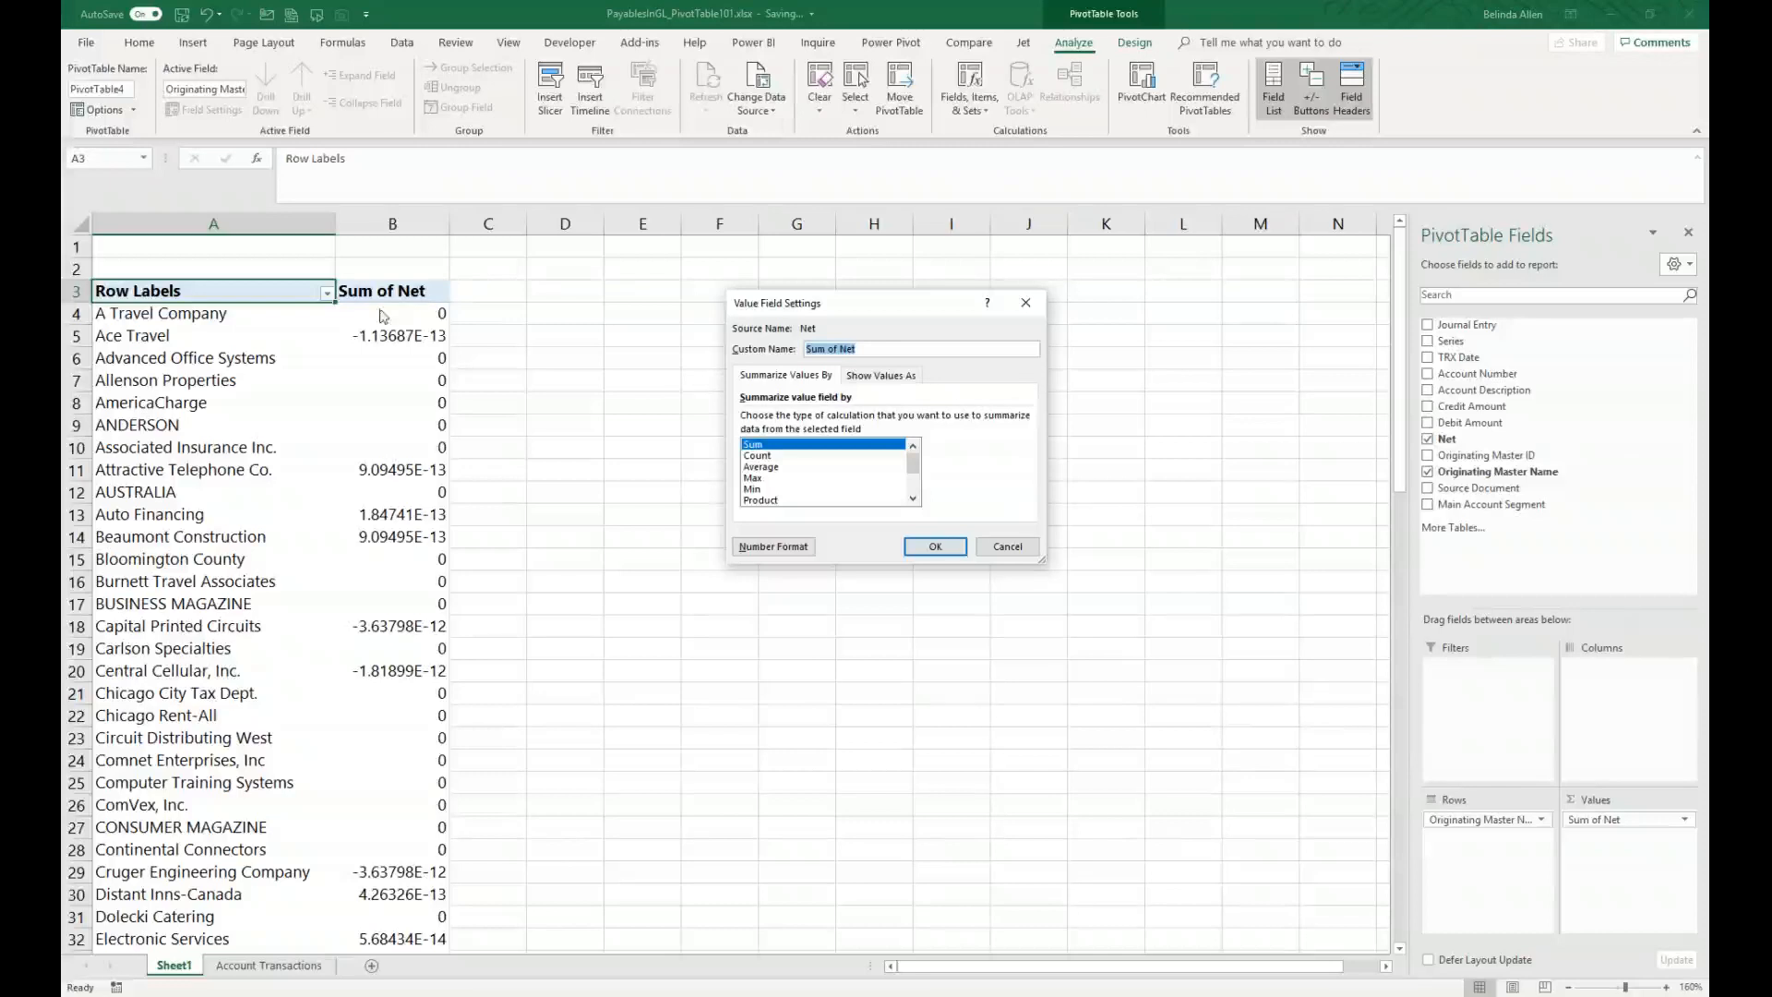
{"action": "left_click", "coordinate": [891, 352]}
{"action": "left_click_drag", "start_coordinate": [897, 348], "coordinate": [801, 362]}
{"action": "type", "text": "Net"}
Step: Format the Net values as Currency with 2 decimal places and red parenthesized negatives
{"action": "left_click", "coordinate": [784, 548]}
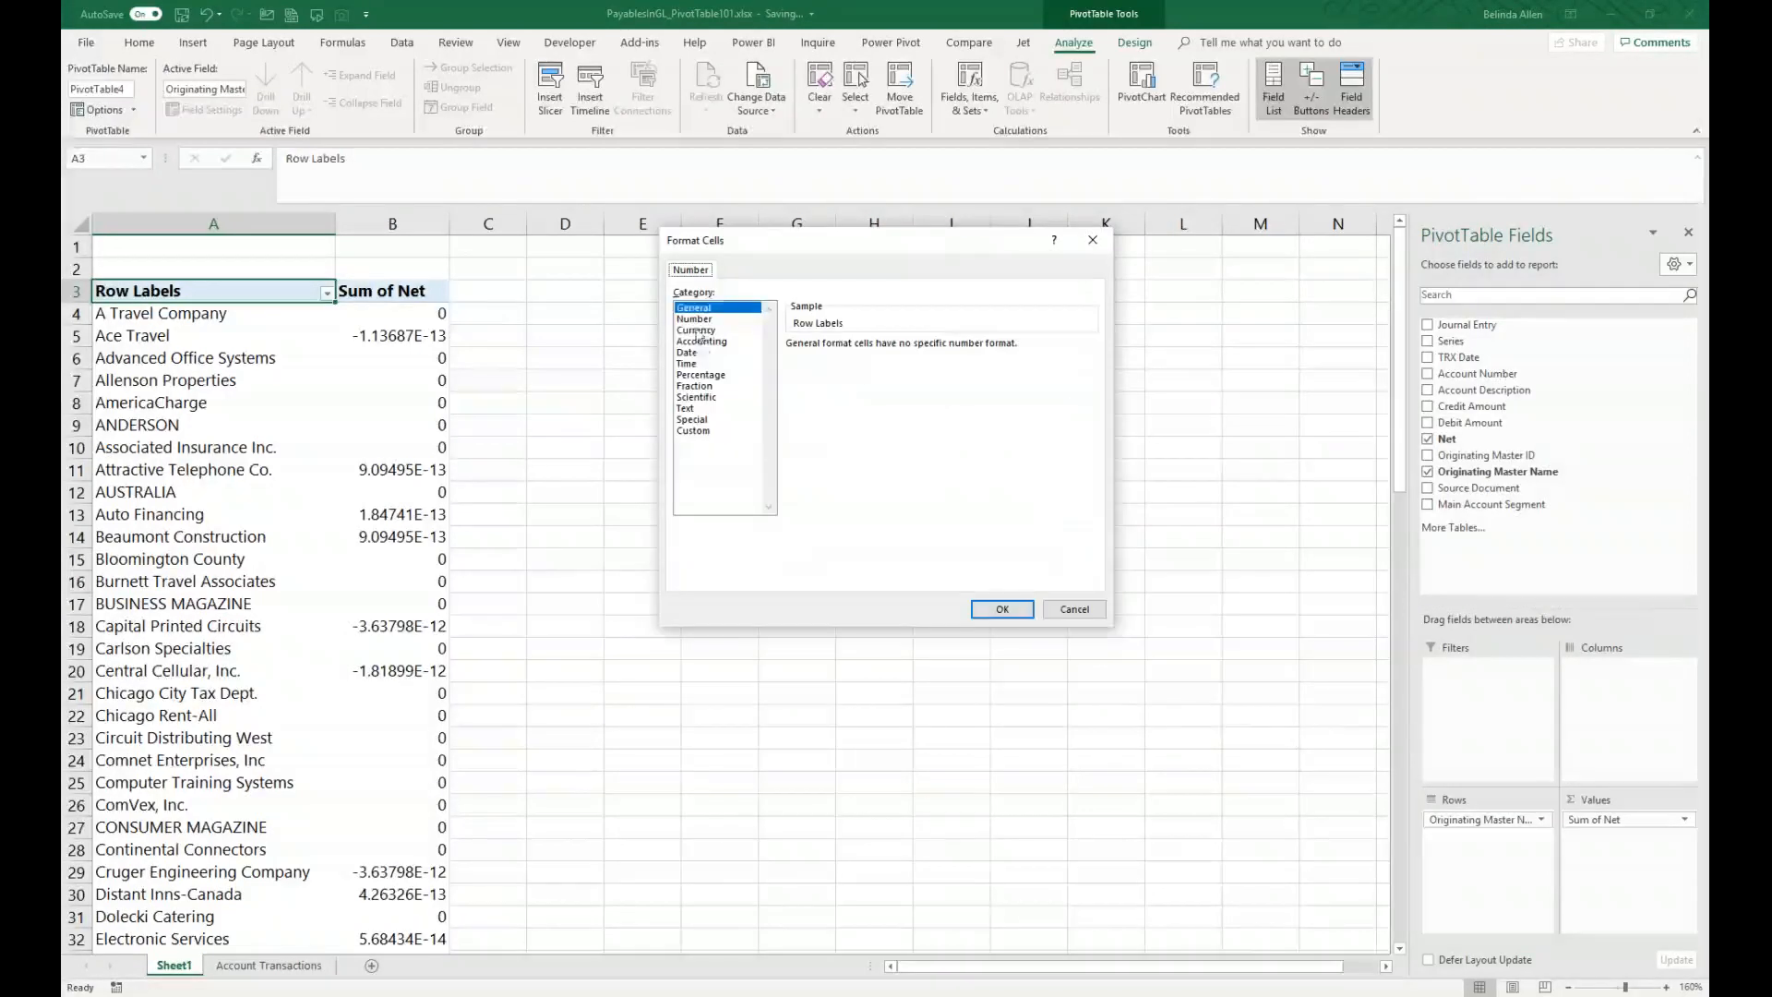
{"action": "left_click", "coordinate": [698, 330]}
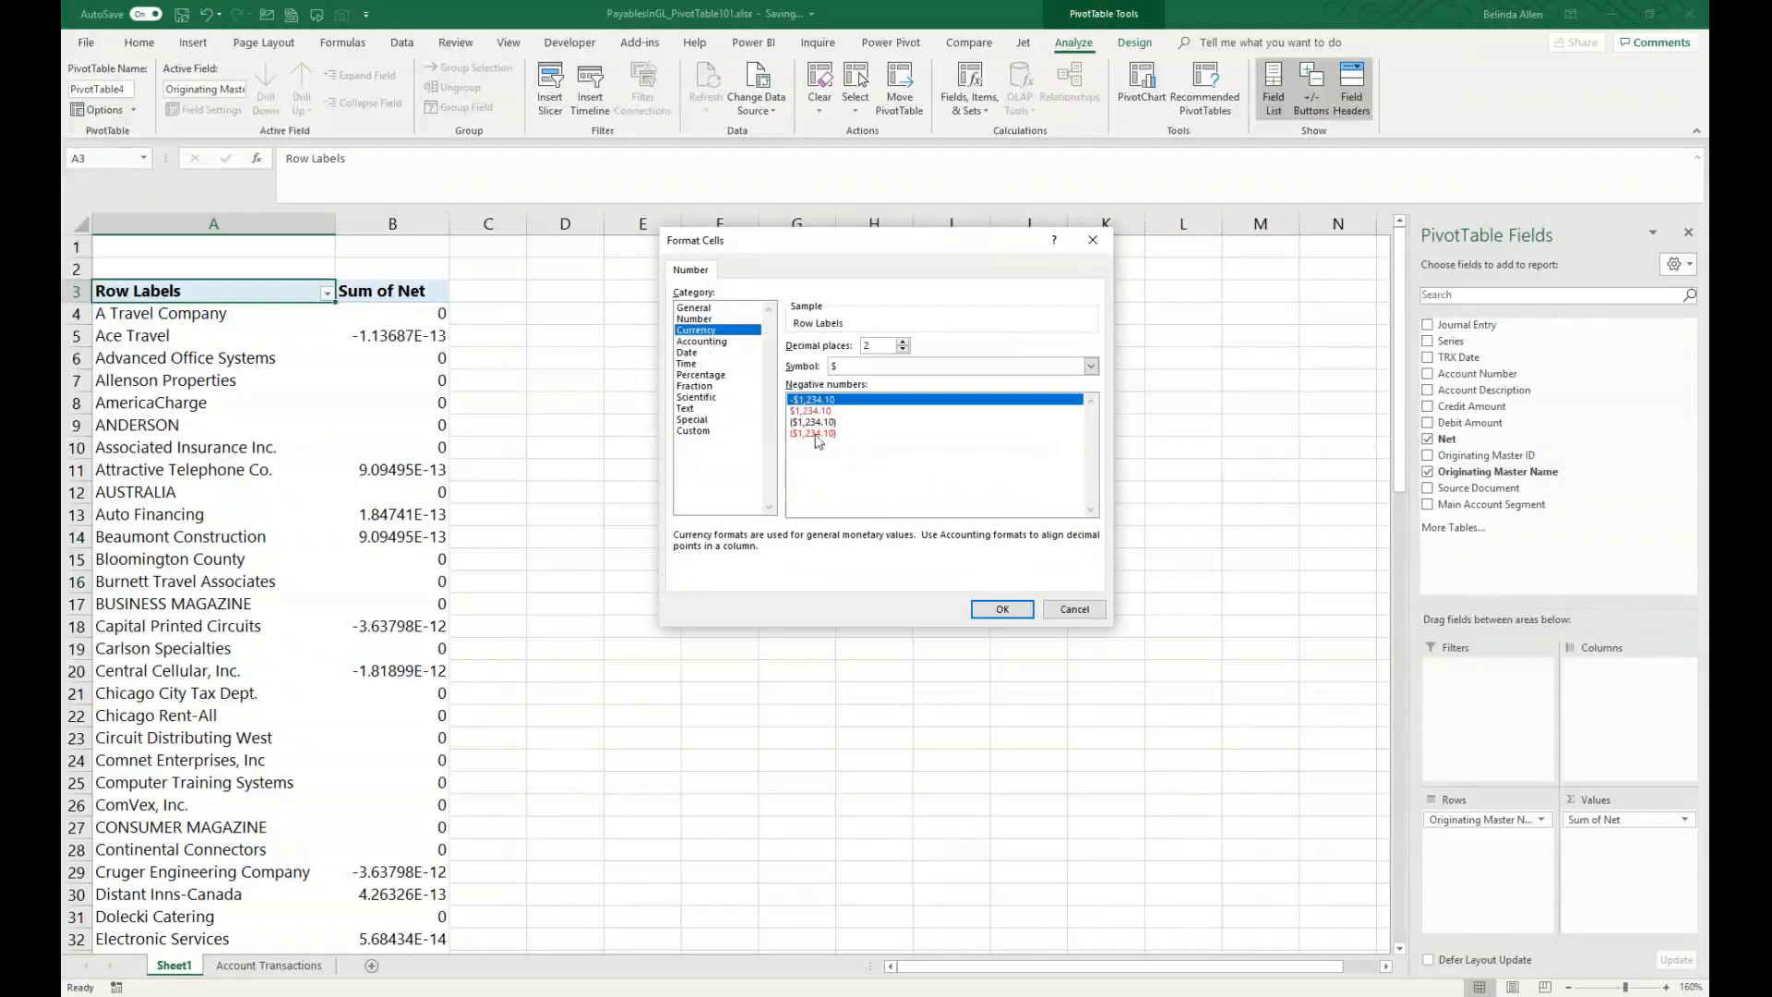
{"action": "left_click", "coordinate": [816, 434]}
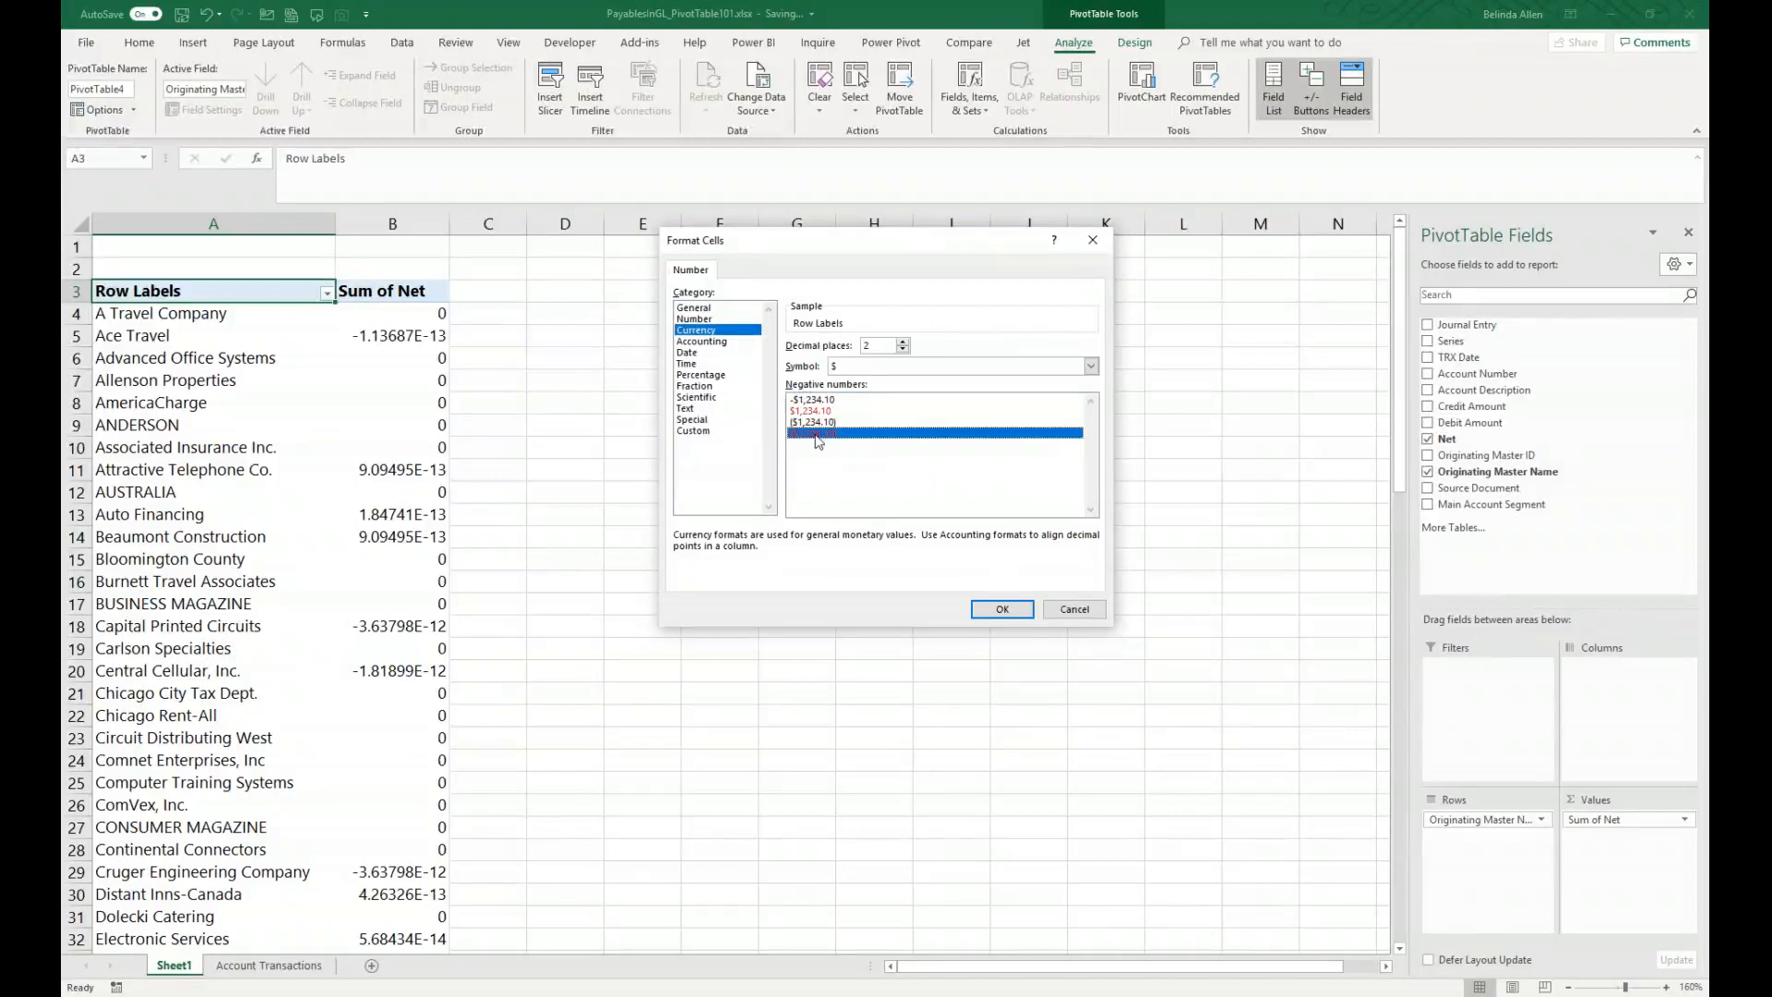
{"action": "left_click", "coordinate": [994, 612]}
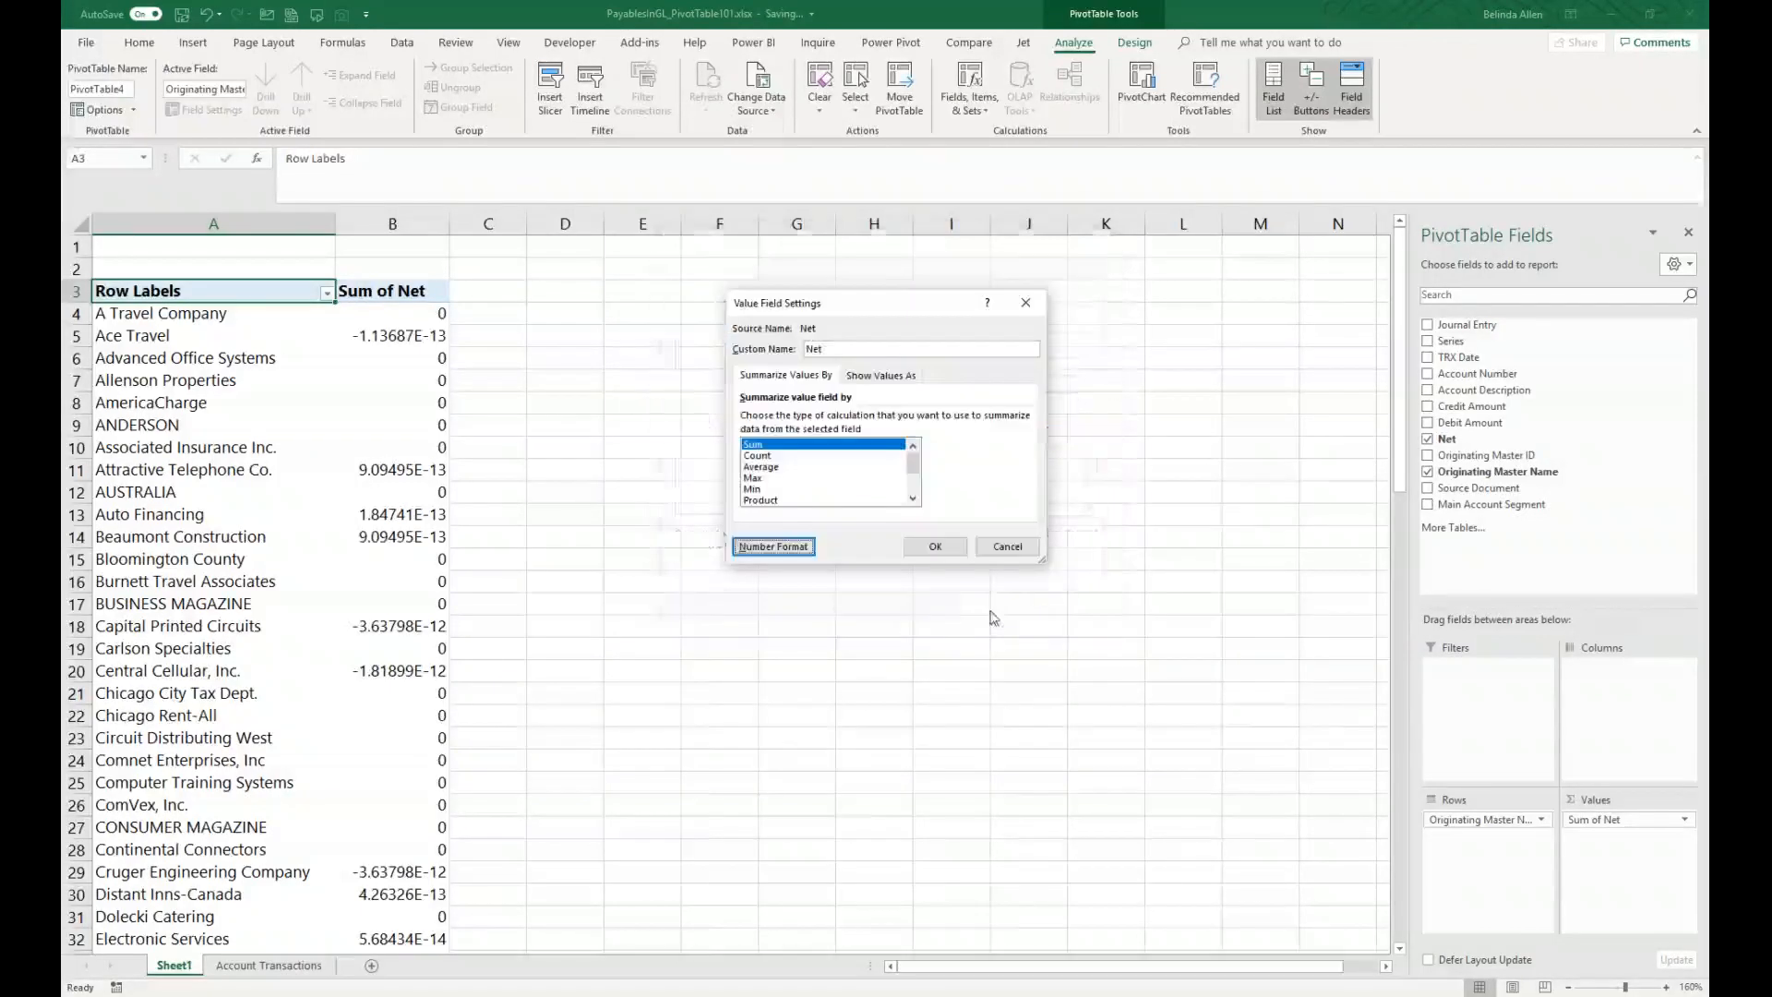
{"action": "left_click", "coordinate": [947, 549]}
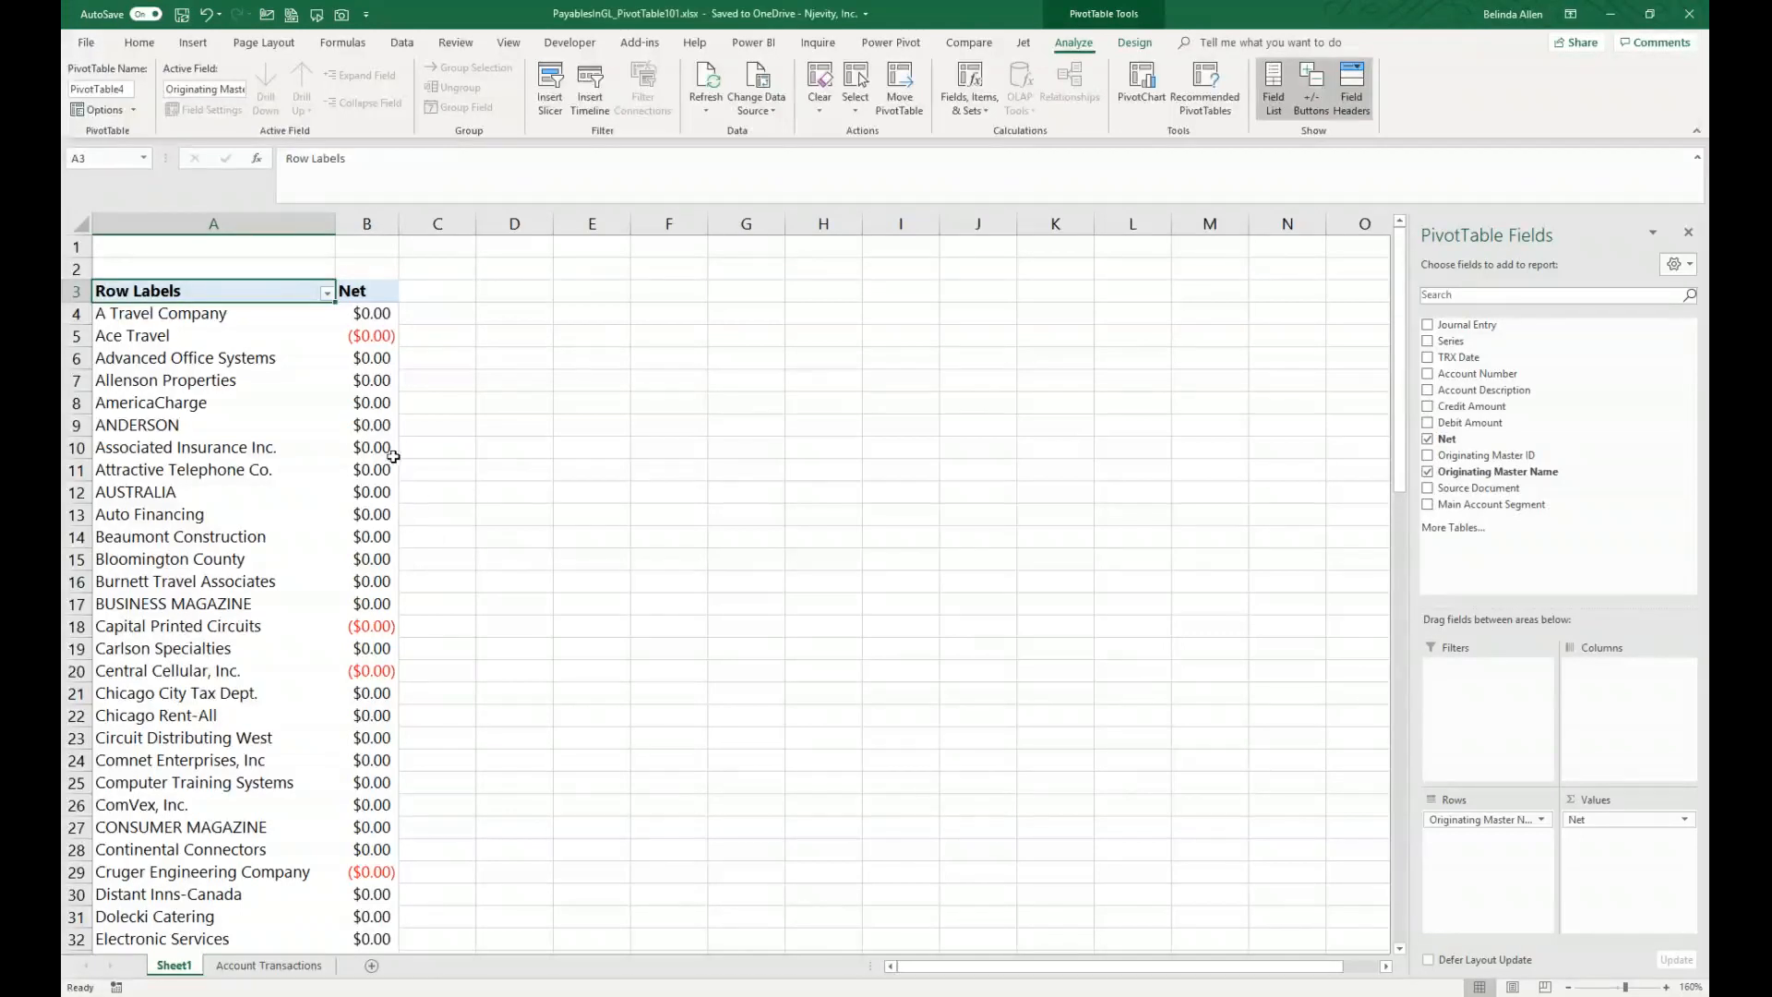
Step: Add Account Number to the PivotTable rows below Originating Master Name
{"action": "mouse_move", "coordinate": [392, 455]}
{"action": "mouse_move", "coordinate": [326, 451]}
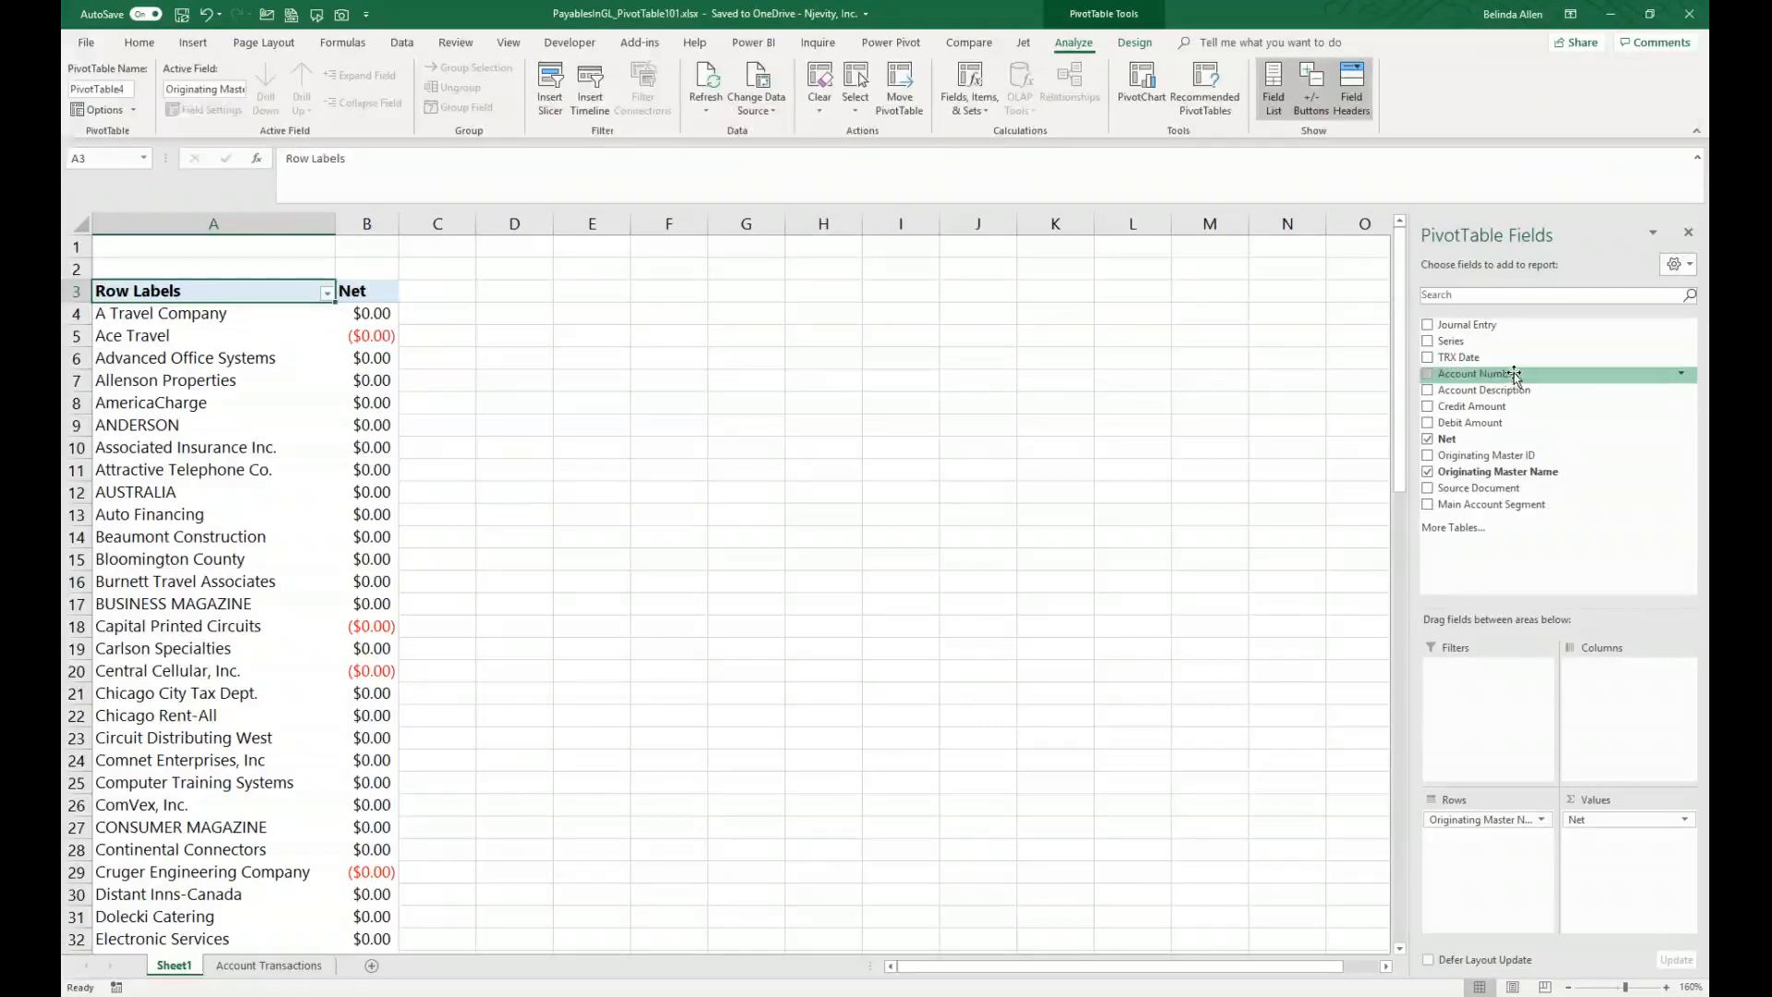
{"action": "left_click_drag", "start_coordinate": [1513, 374], "coordinate": [1499, 841]}
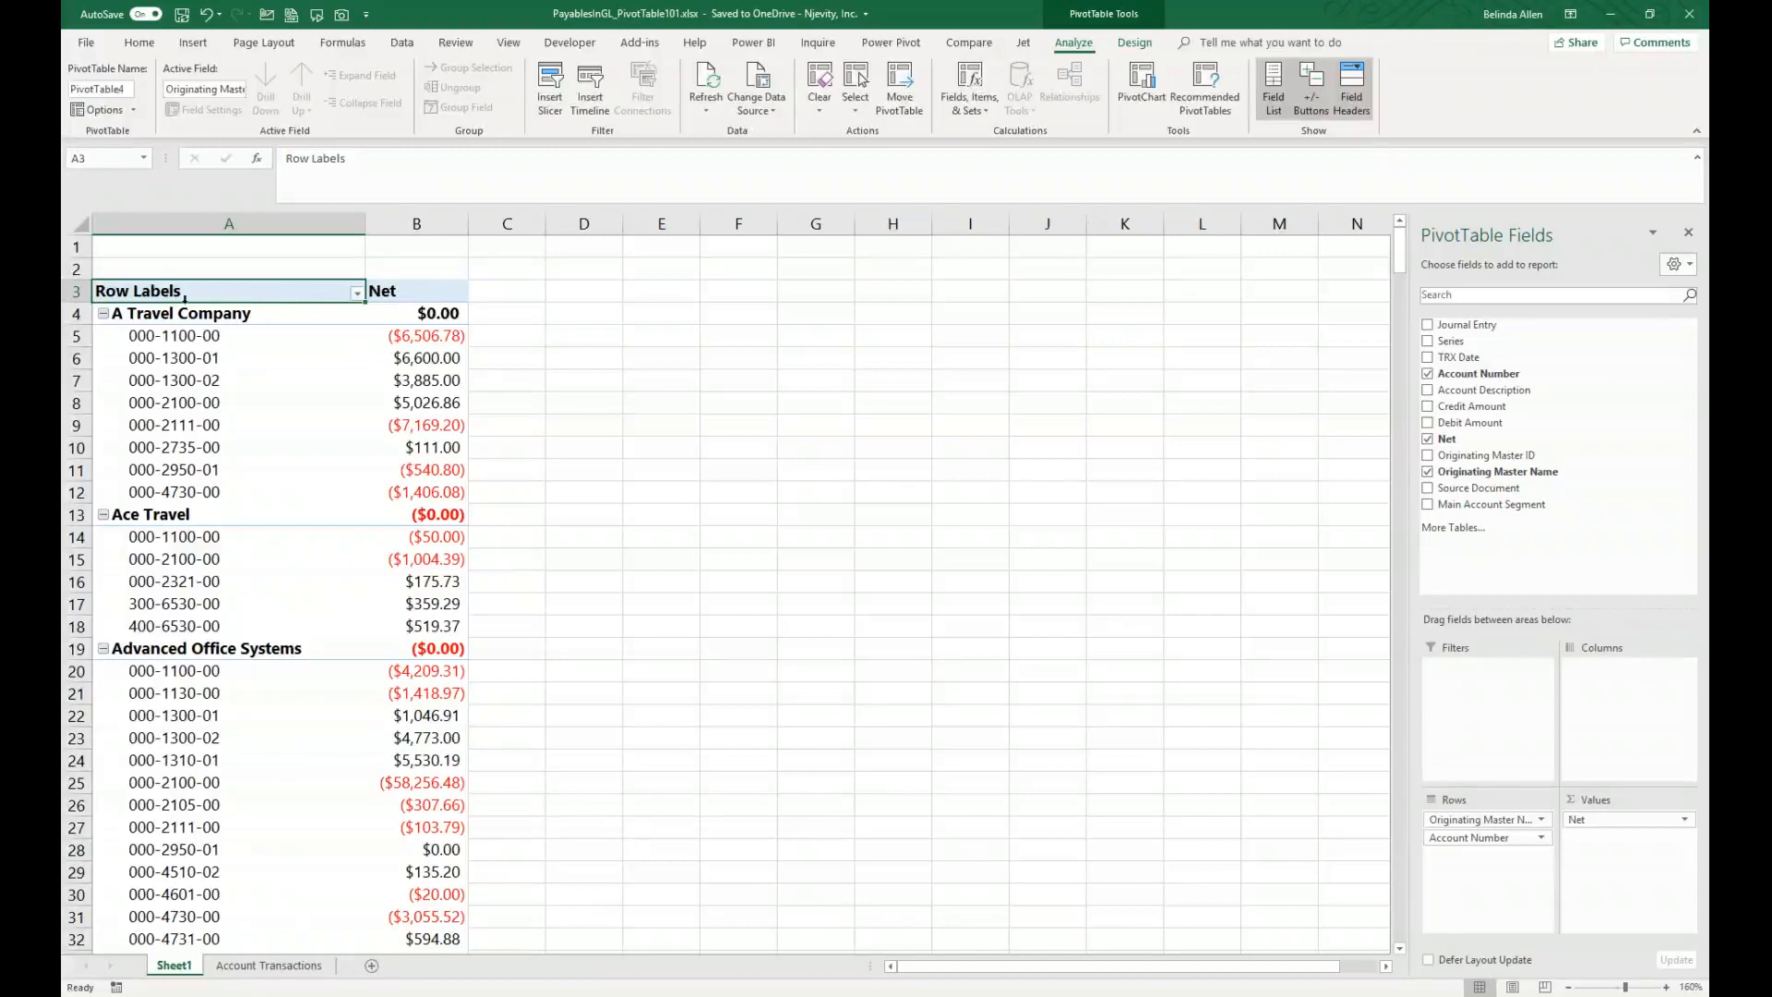
Step: Filter the Account Number field to exclude accounts 000-1100-00 and 000-2100-00
{"action": "left_click", "coordinate": [168, 349]}
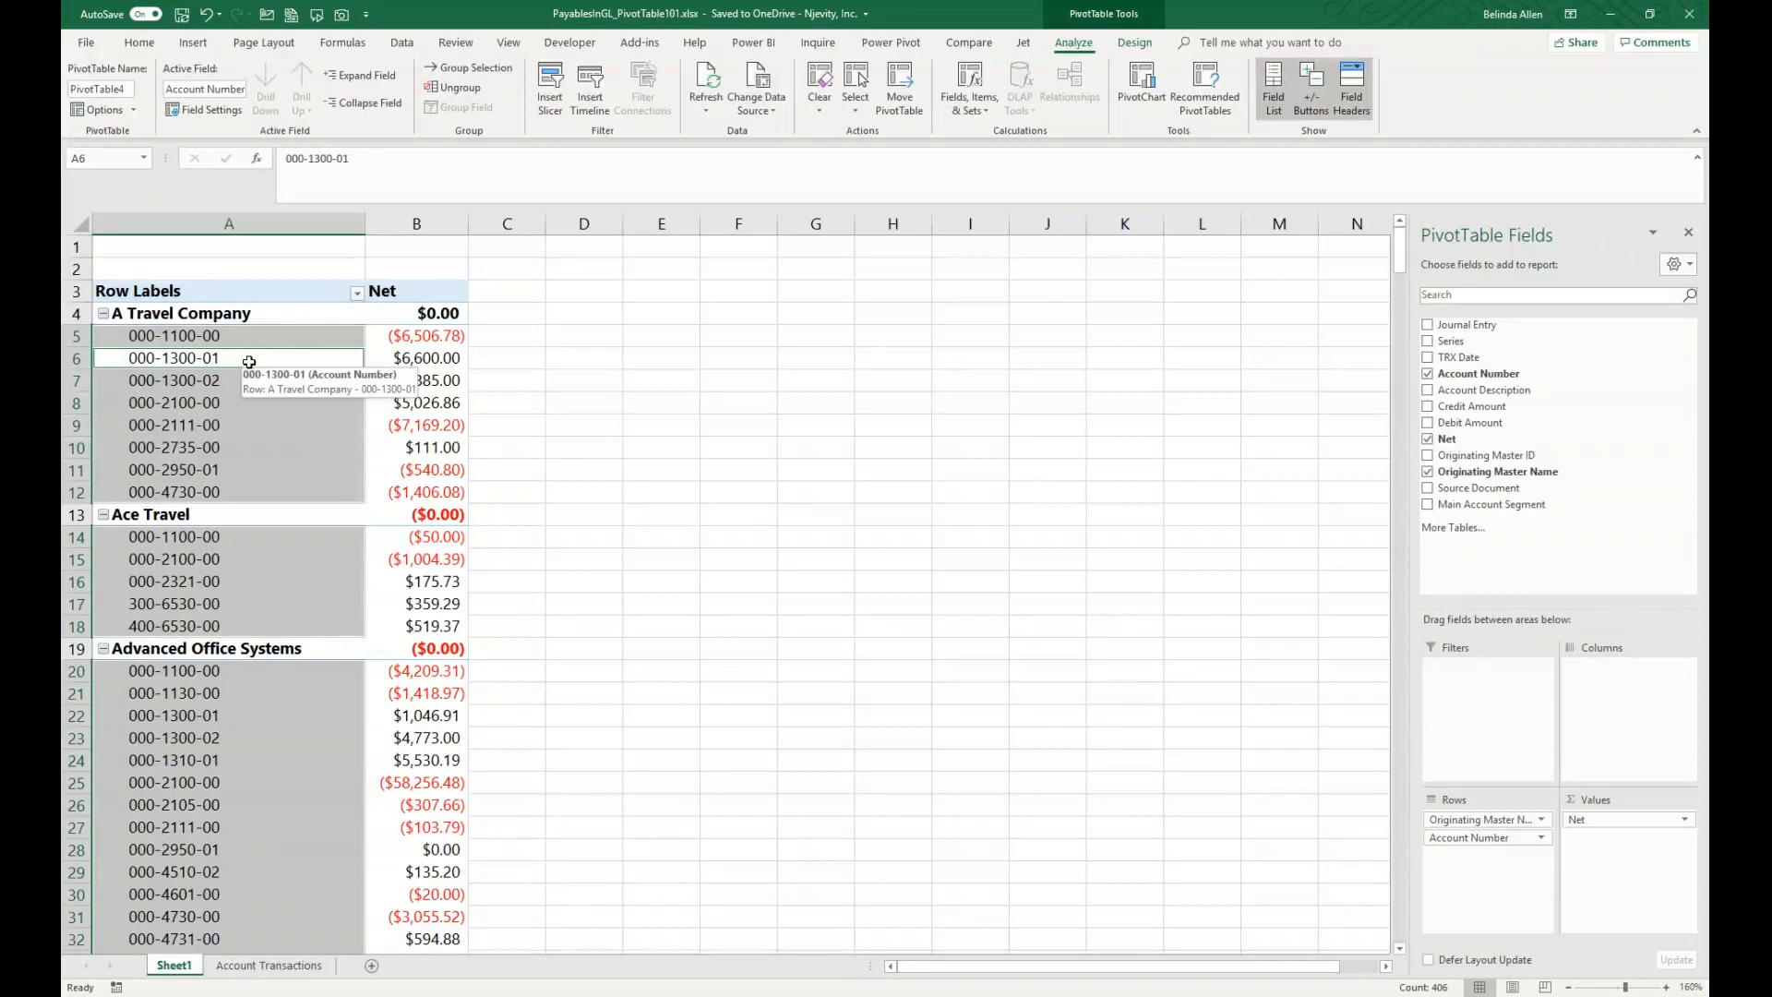
{"action": "left_click", "coordinate": [356, 293]}
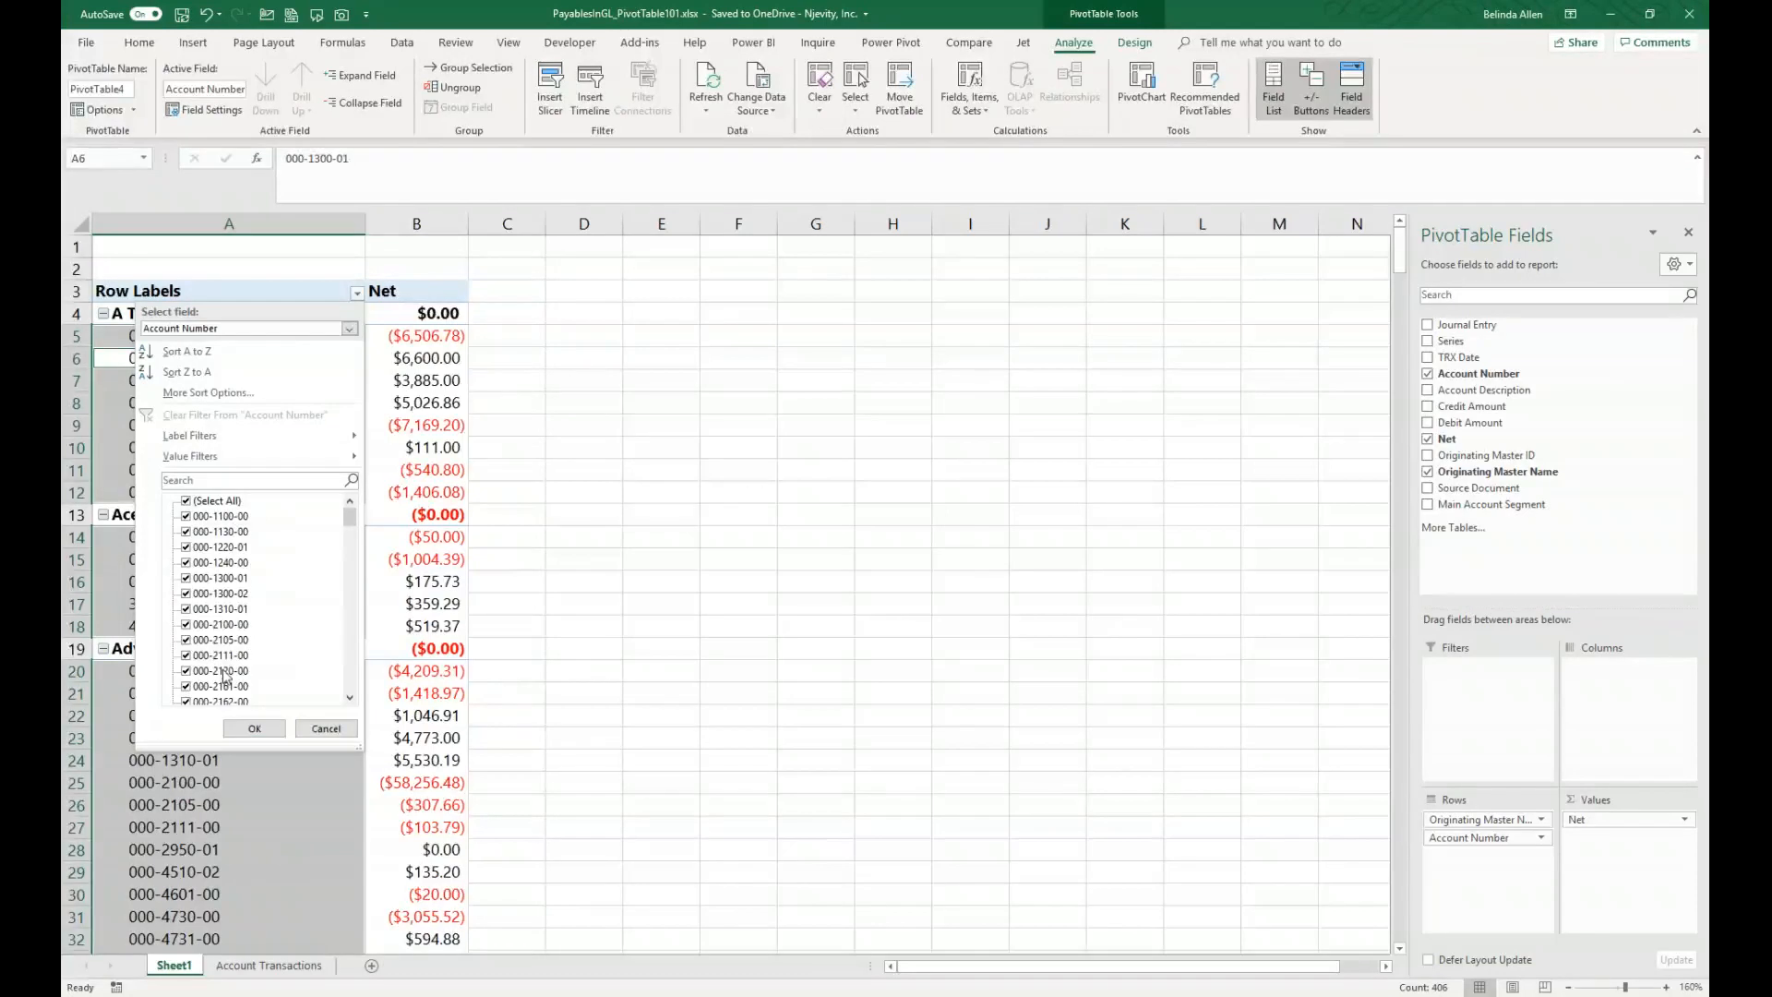
{"action": "left_click", "coordinate": [186, 517]}
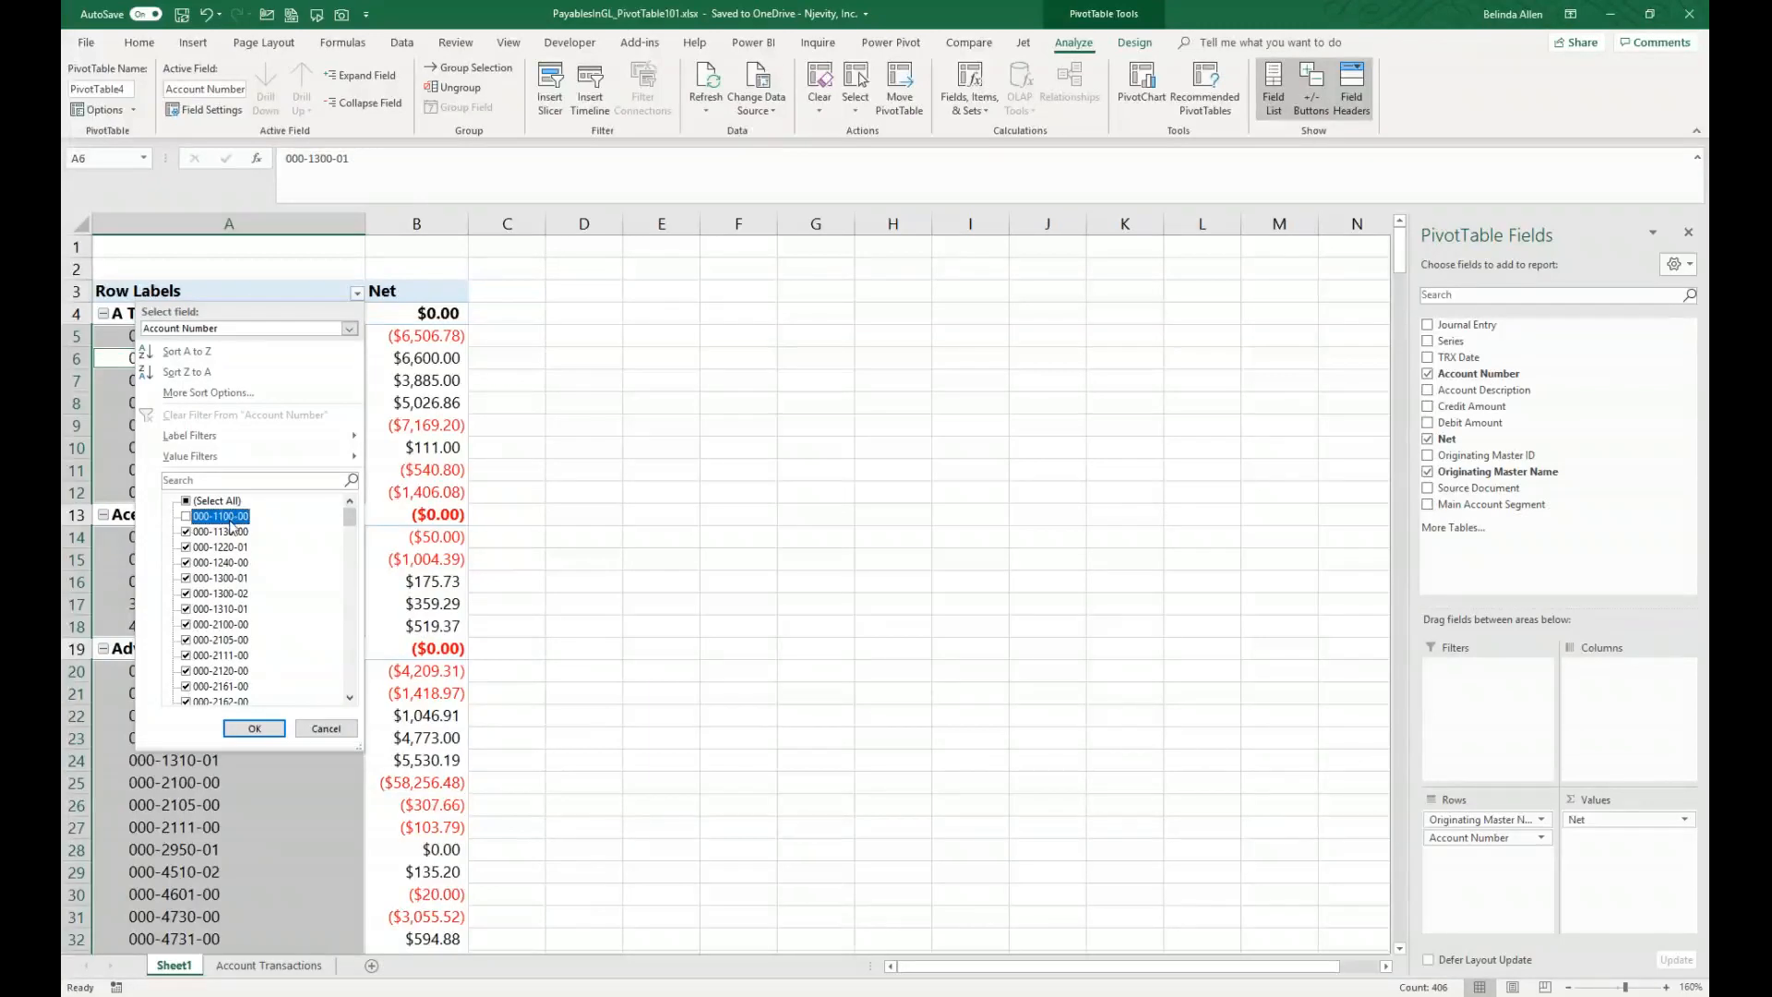
{"action": "left_click", "coordinate": [185, 625]}
{"action": "left_click", "coordinate": [246, 727]}
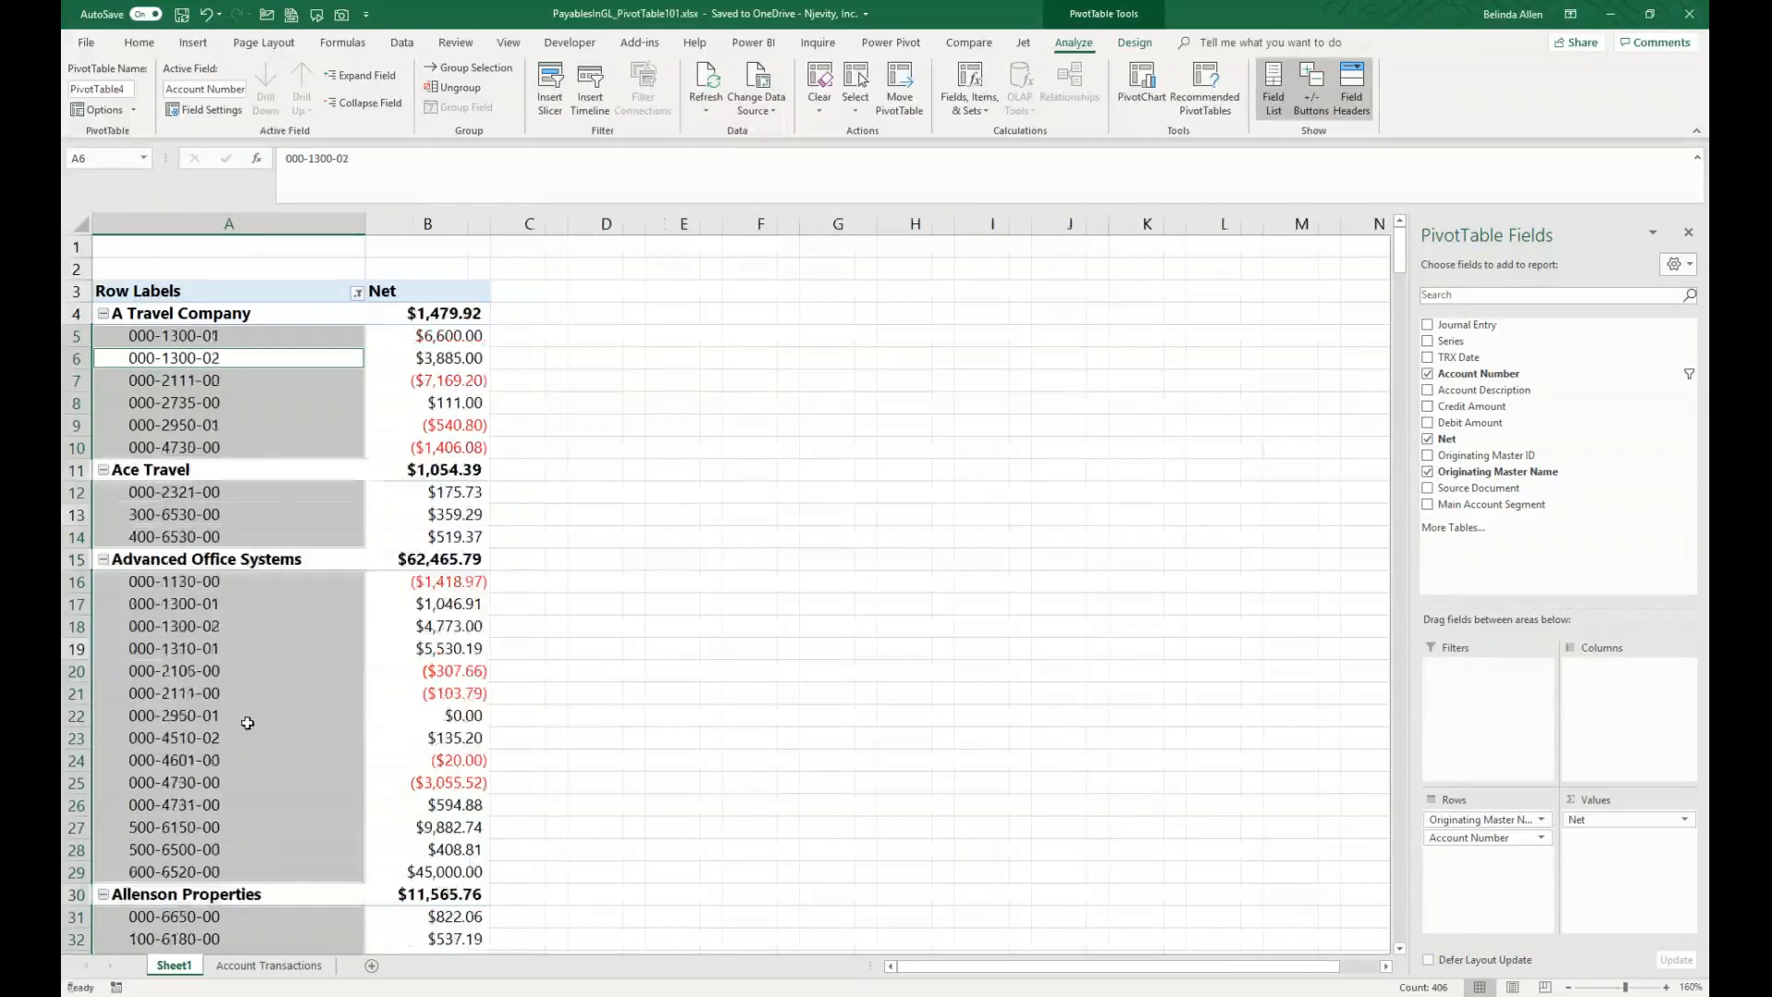
Step: Move Account Number above Originating Master Name in the PivotTable rows
{"action": "left_click", "coordinate": [633, 527]}
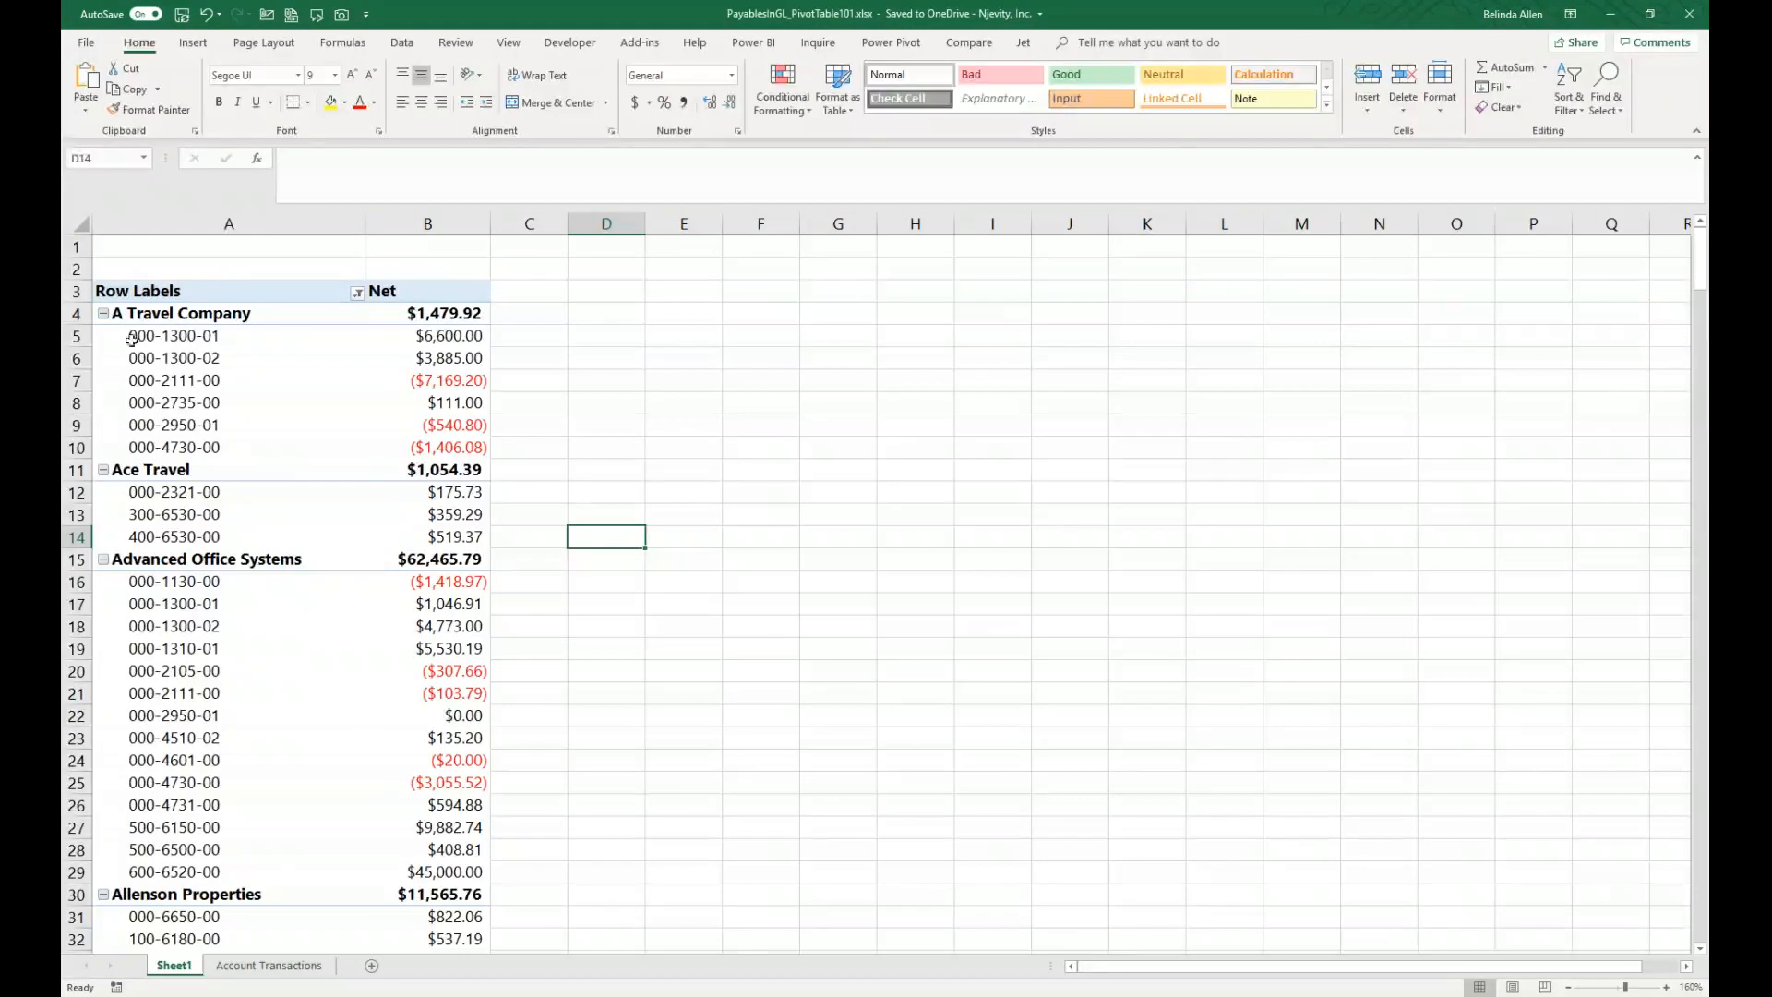
{"action": "left_click", "coordinate": [186, 400]}
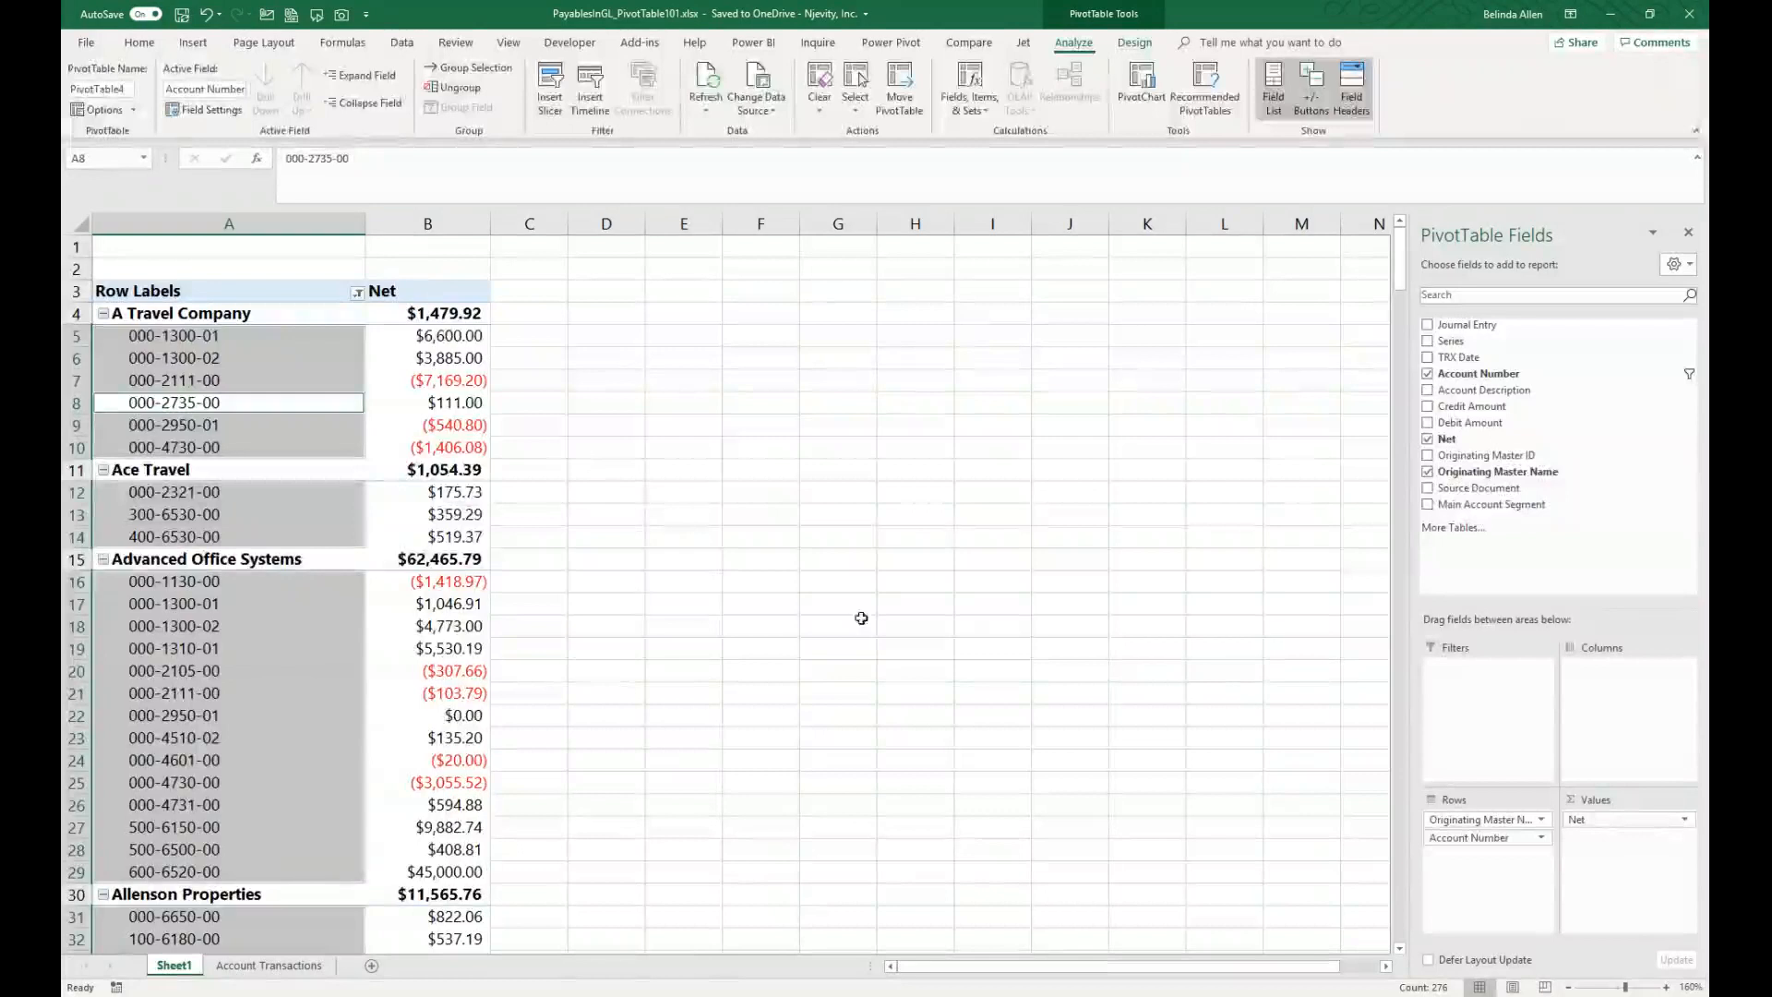
{"action": "left_click_drag", "start_coordinate": [1487, 846], "coordinate": [1485, 816]}
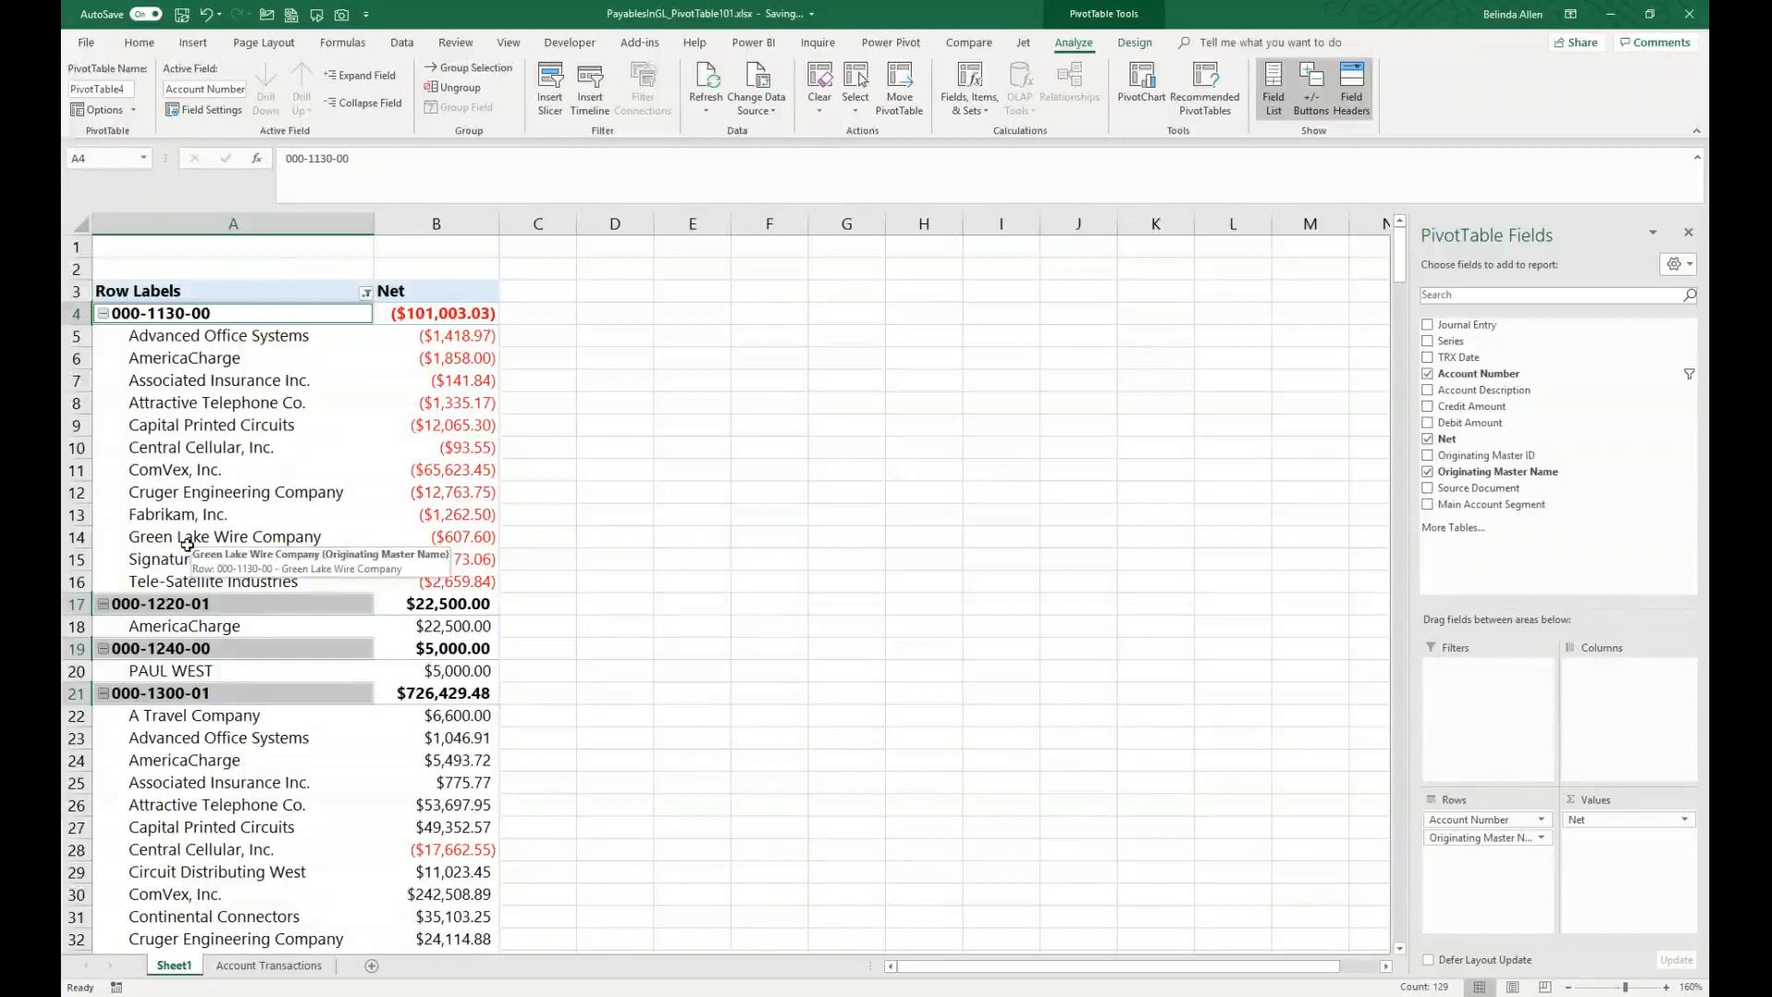
Step: Scroll through the PivotTable to review the account groups and their vendors
{"action": "scroll", "coordinate": [210, 726], "scroll_direction": "down", "scroll_amount": 2}
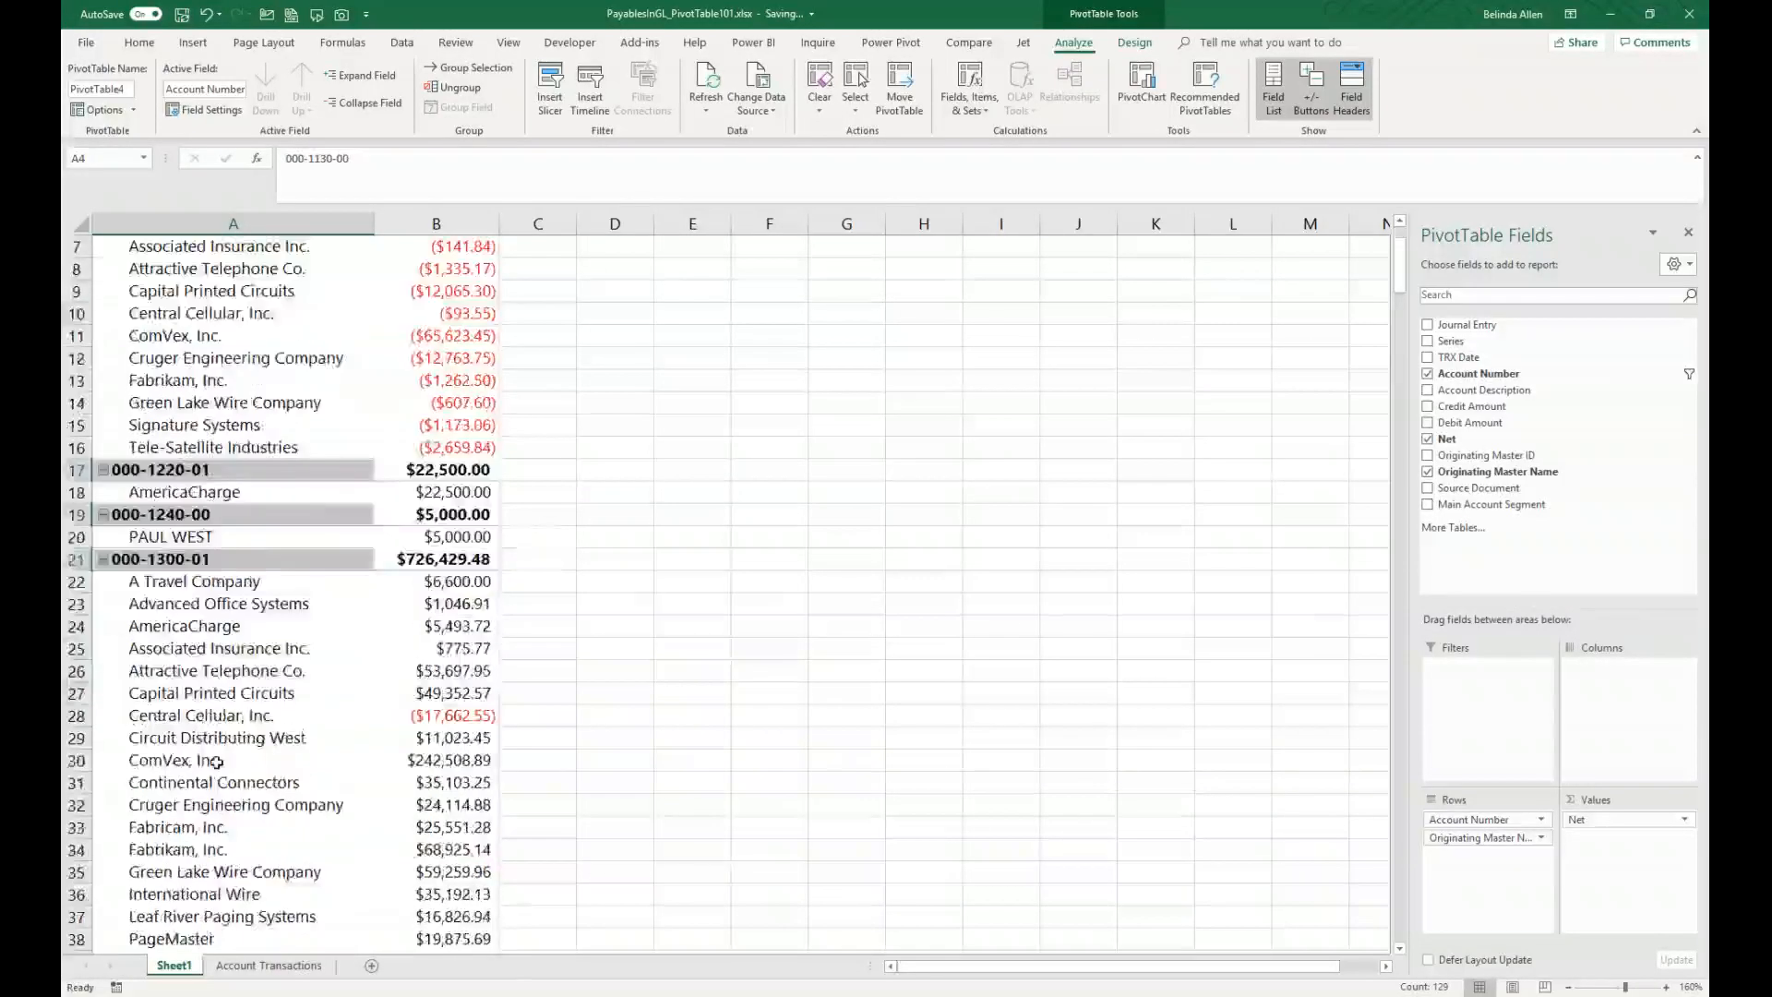
{"action": "scroll", "coordinate": [216, 761], "scroll_direction": "down", "scroll_amount": 20}
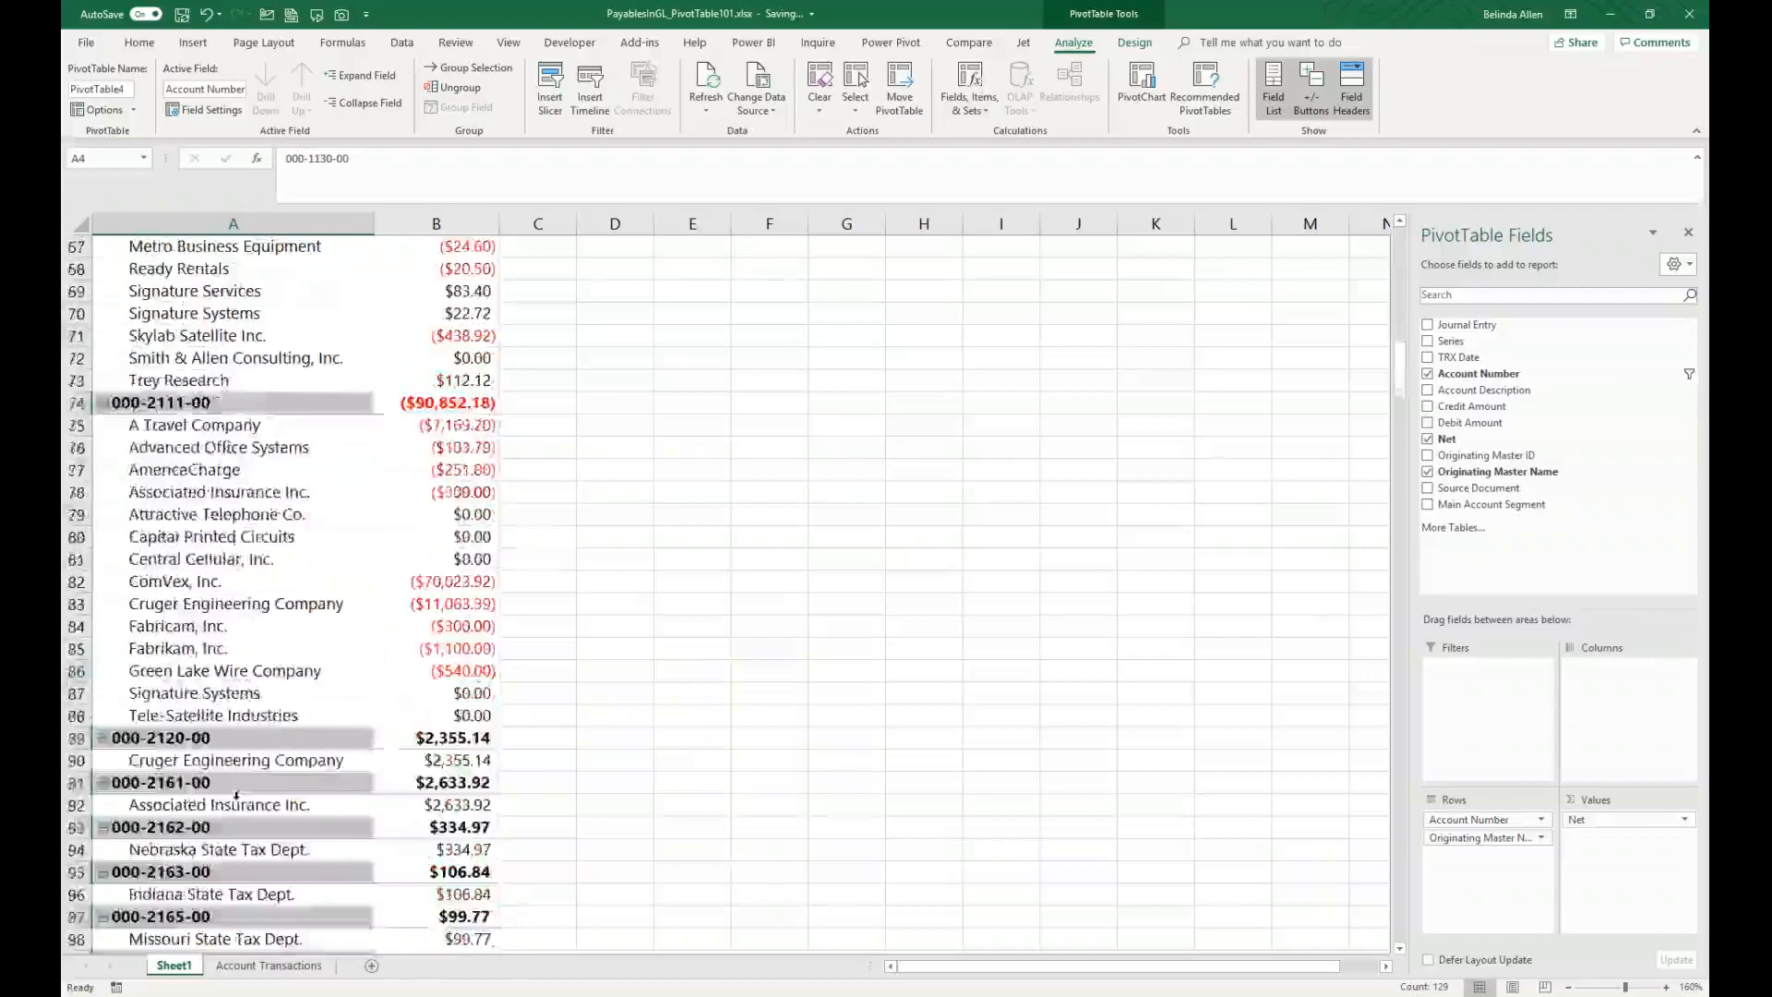
{"action": "scroll", "coordinate": [235, 796], "scroll_direction": "down", "scroll_amount": 2}
{"action": "scroll", "coordinate": [234, 795], "scroll_direction": "down", "scroll_amount": 20}
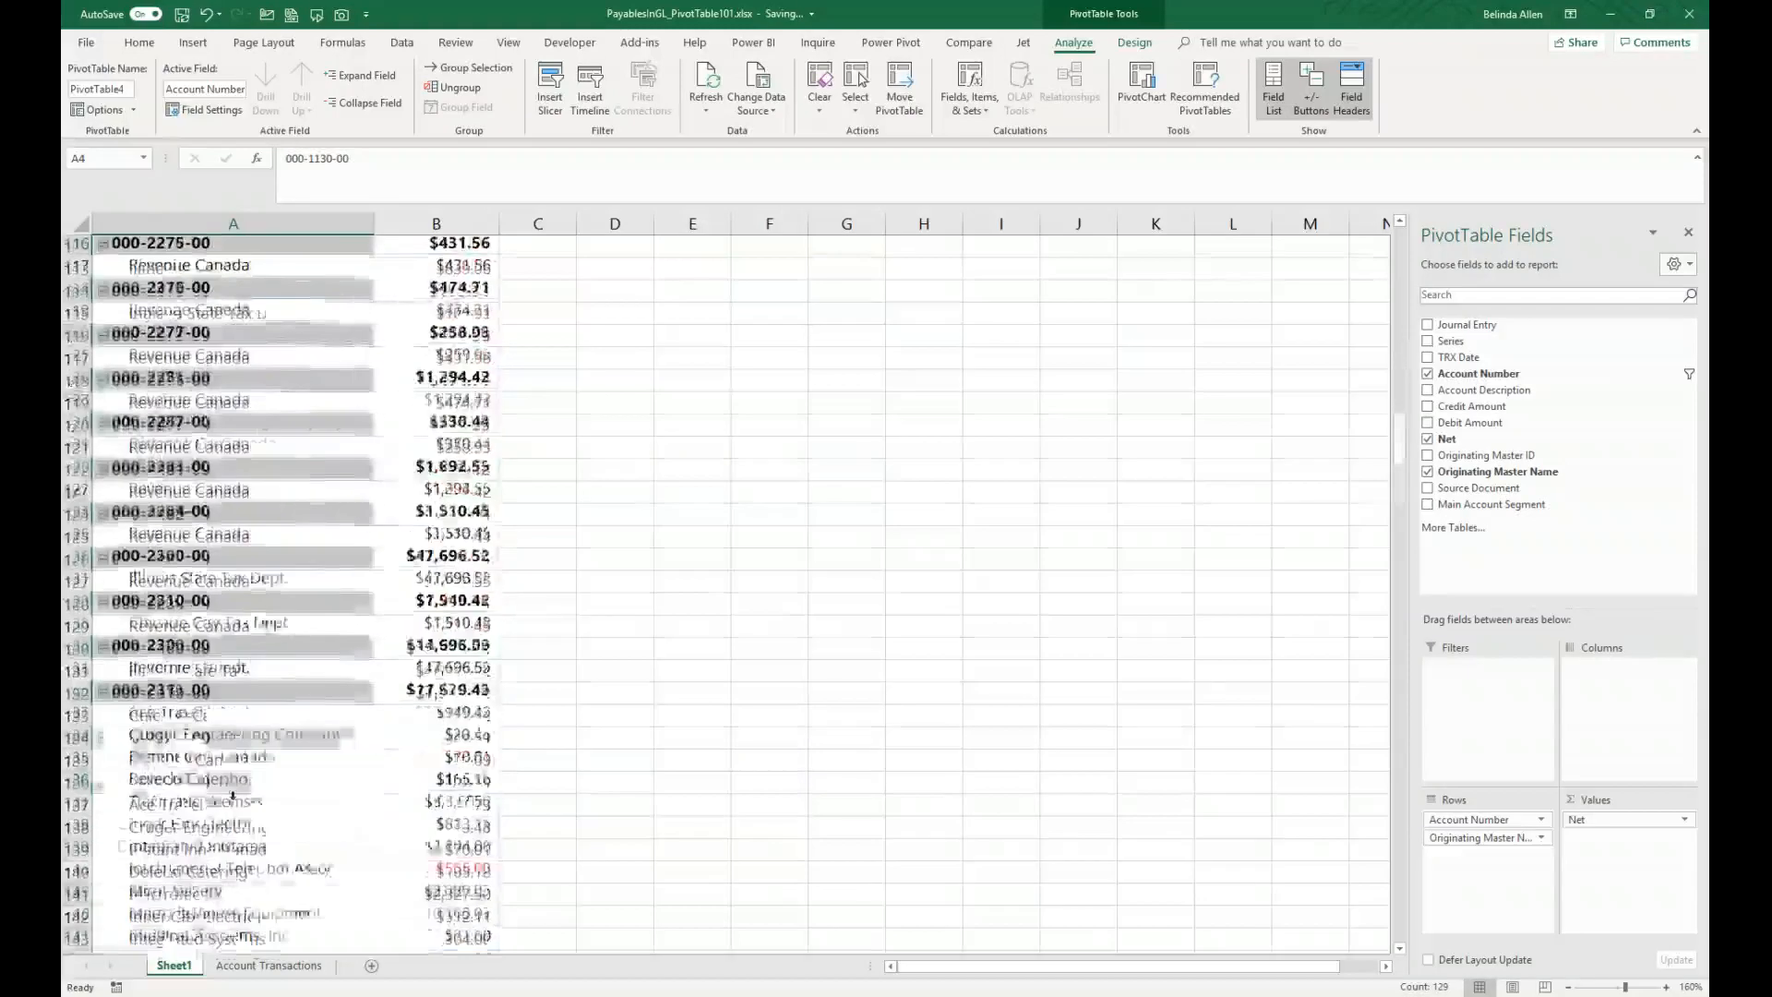
{"action": "scroll", "coordinate": [233, 795], "scroll_direction": "down", "scroll_amount": 2}
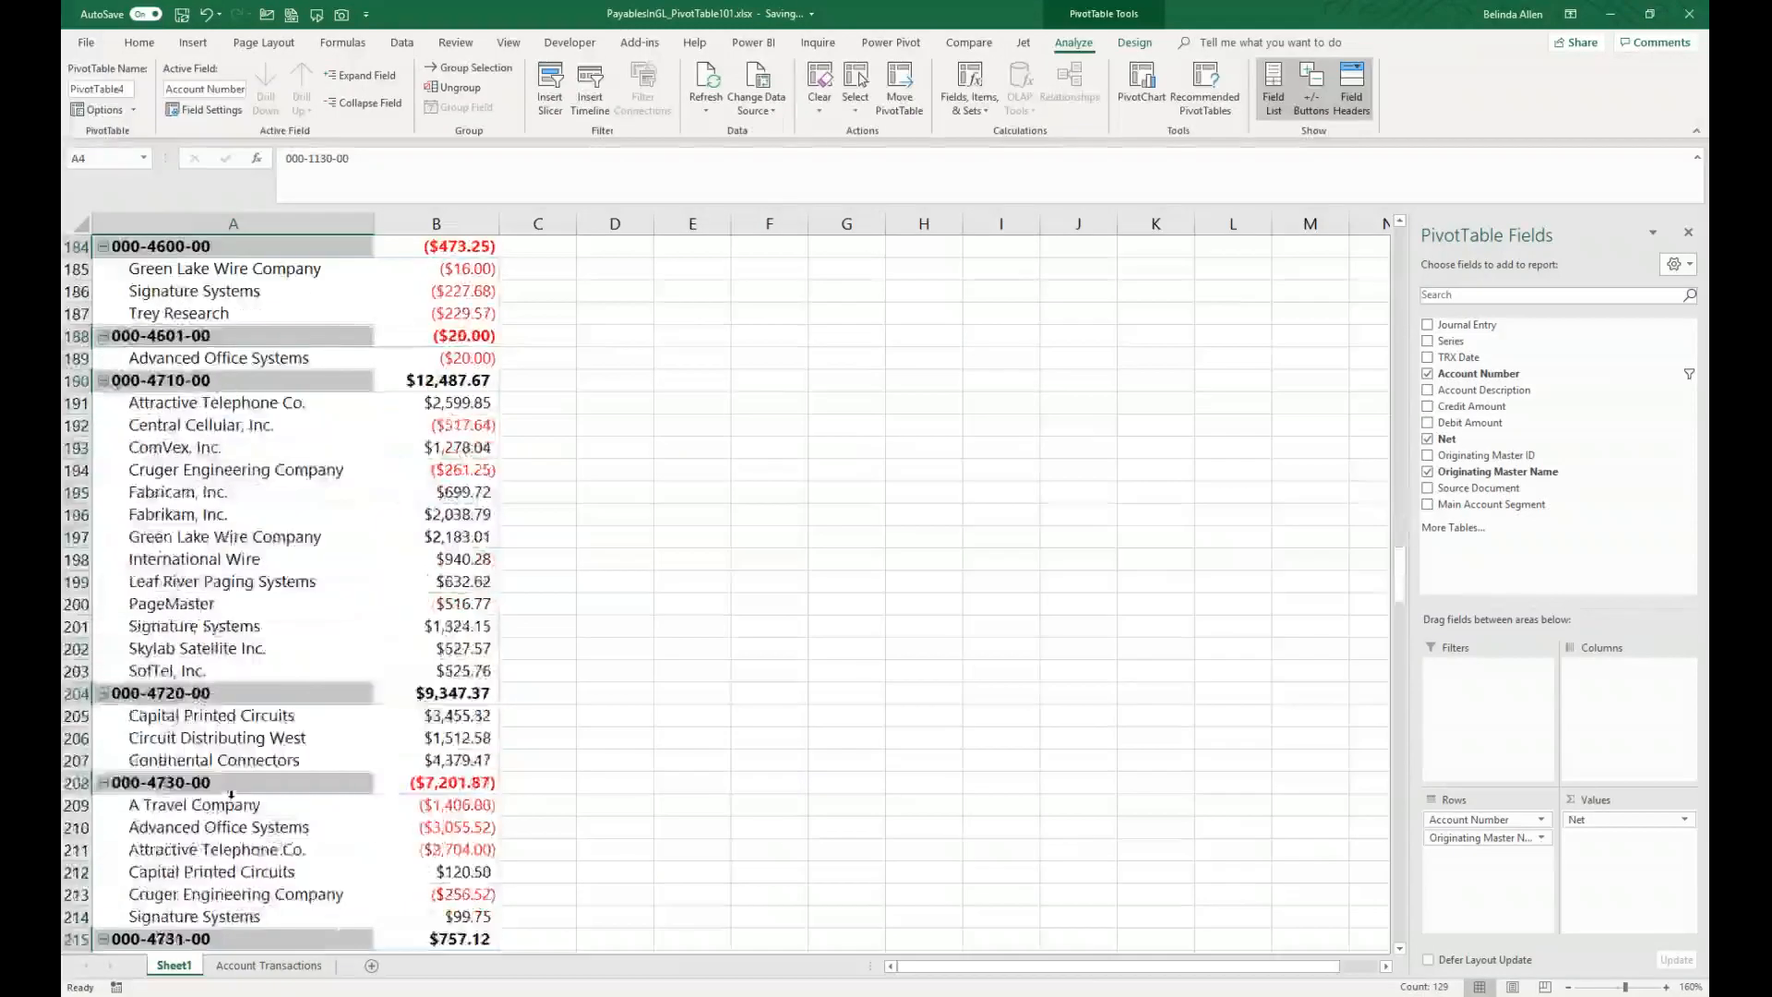
{"action": "scroll", "coordinate": [230, 793], "scroll_direction": "down", "scroll_amount": 1}
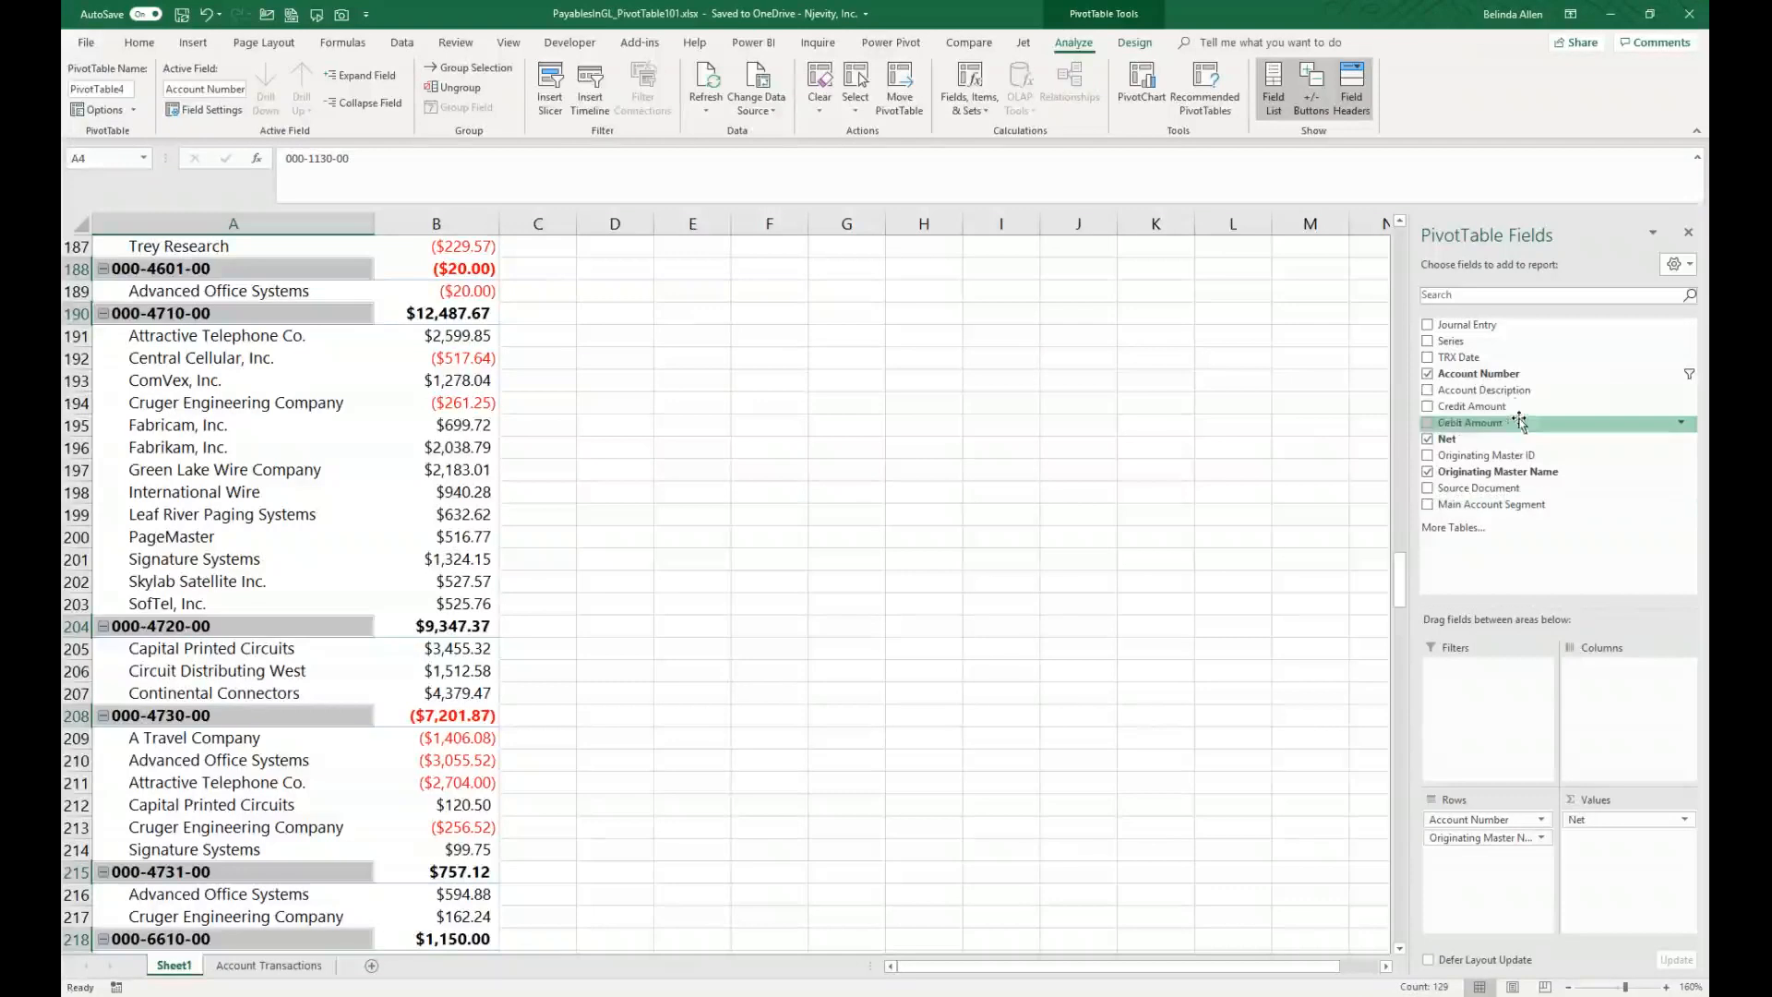
Step: Add Account Description to the rows between Account Number and Originating Master Name
{"action": "left_click_drag", "start_coordinate": [1511, 389], "coordinate": [1501, 834]}
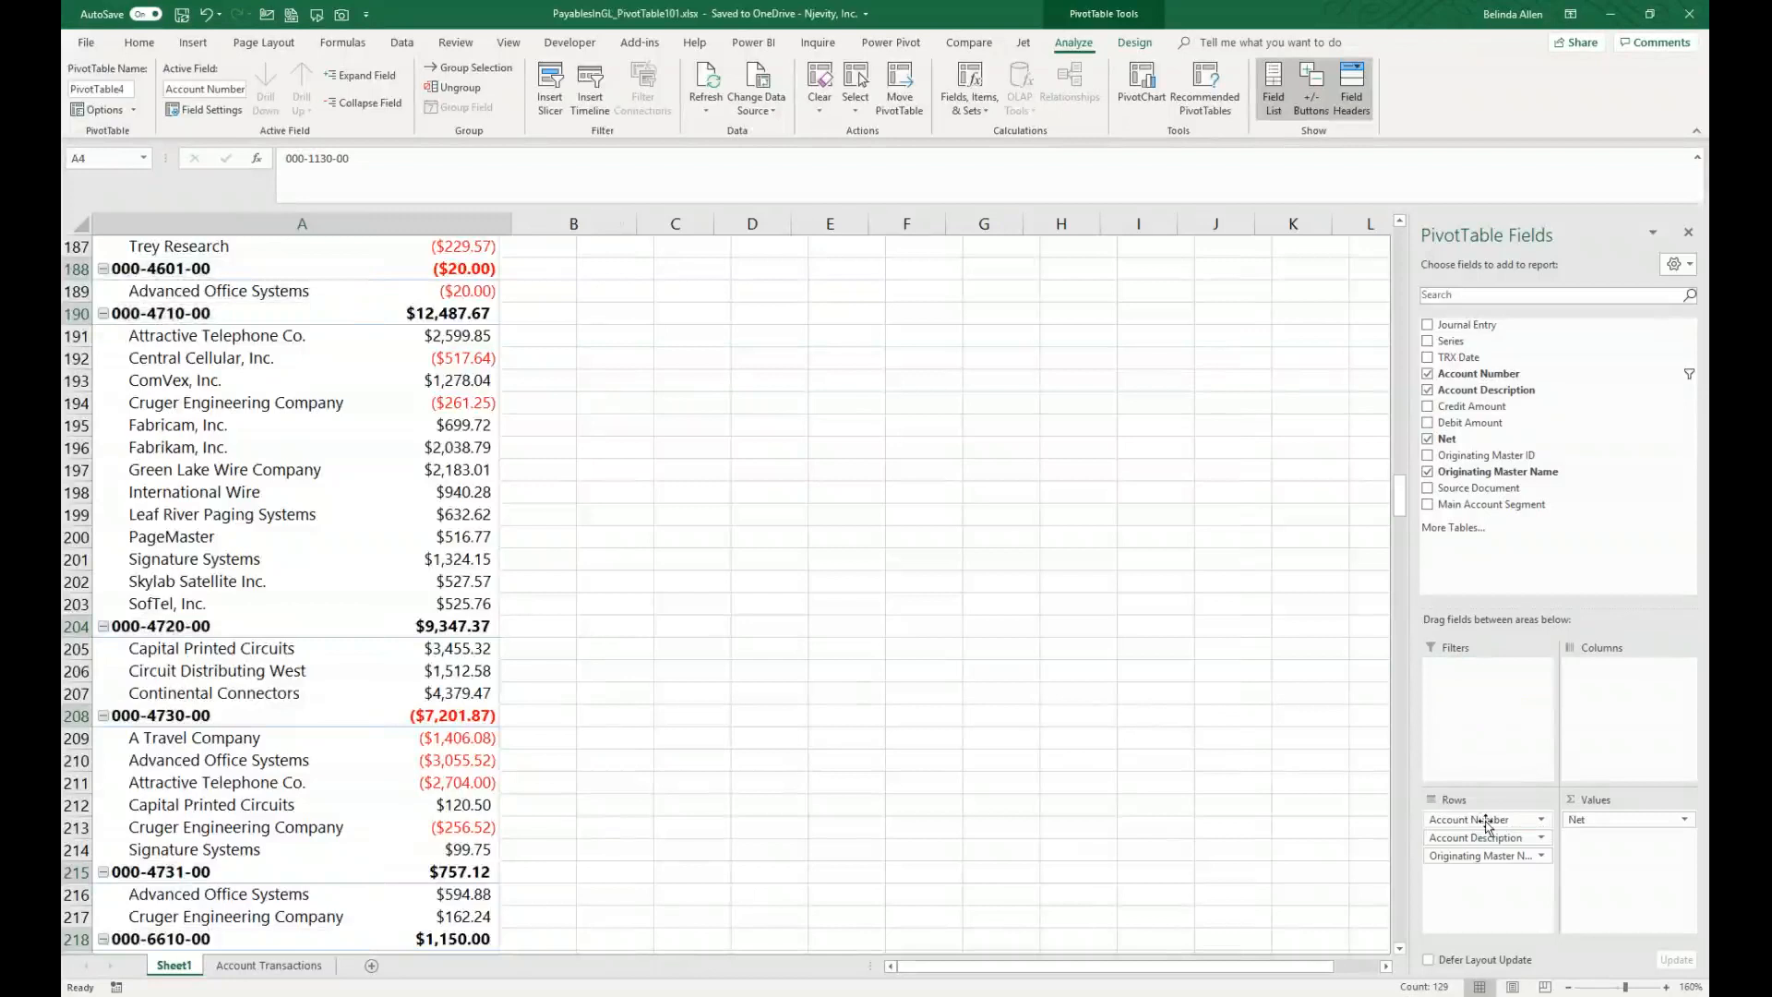
{"action": "scroll", "coordinate": [351, 731], "scroll_direction": "down", "scroll_amount": 17}
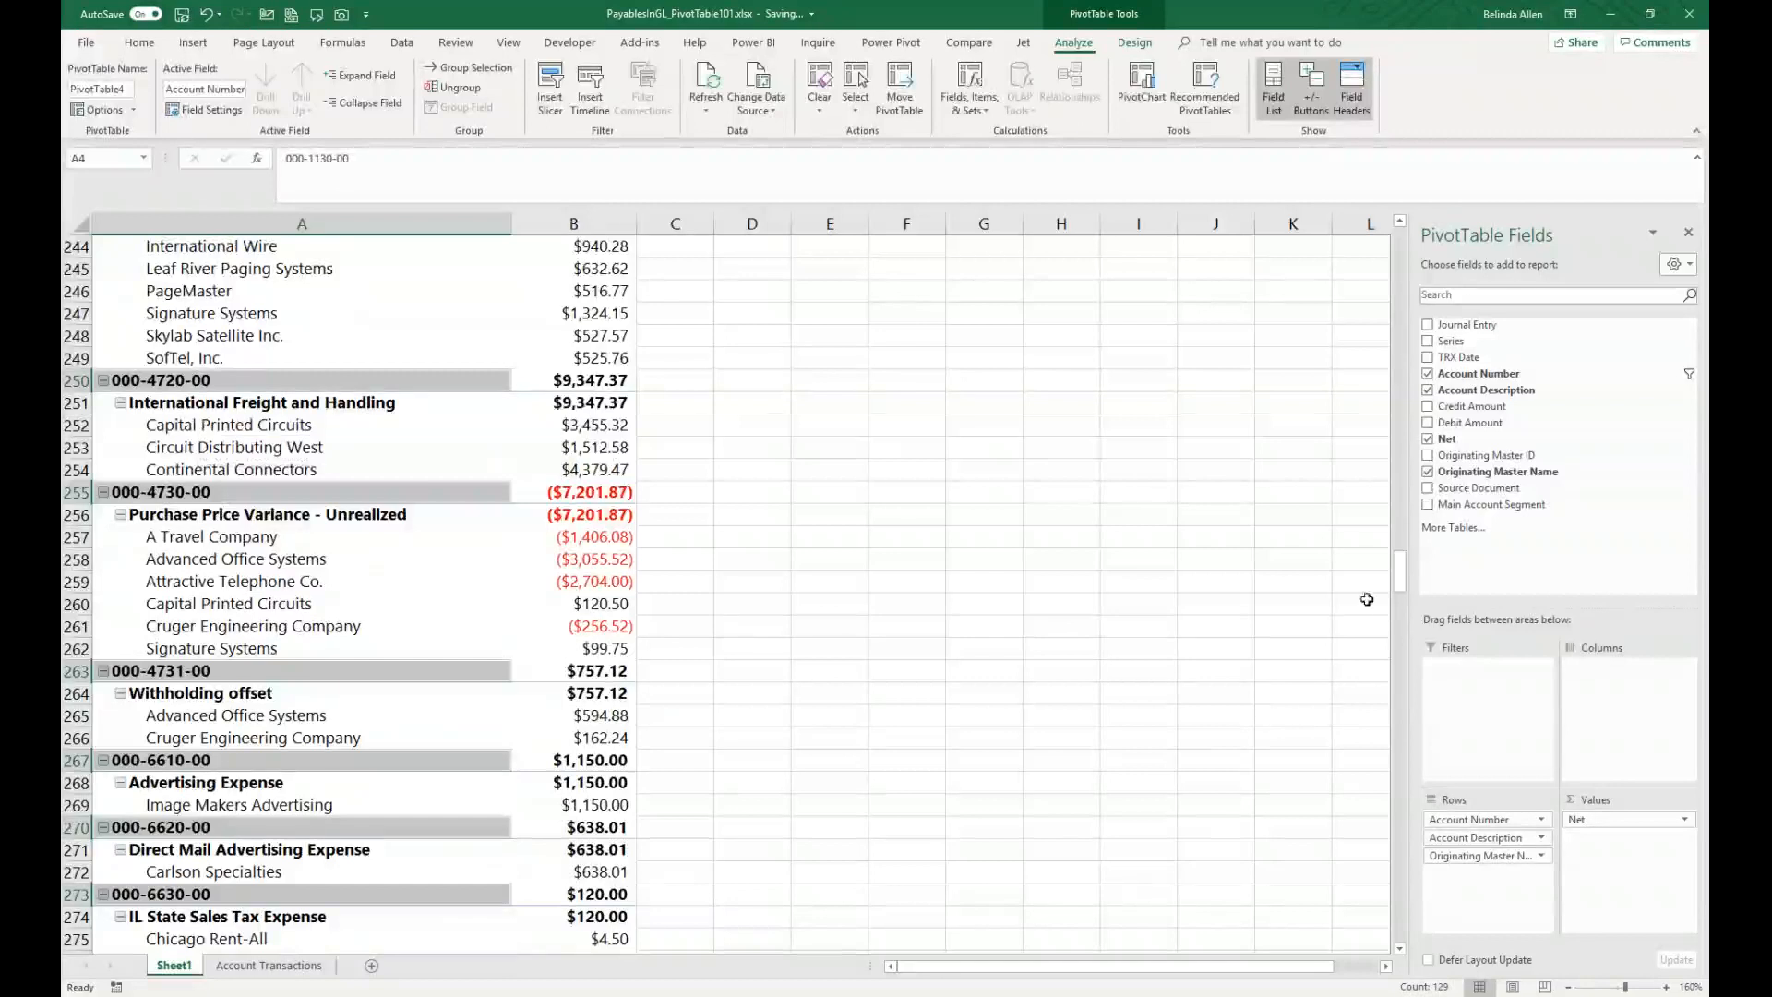
{"action": "scroll", "coordinate": [604, 438], "scroll_direction": "up", "scroll_amount": 20}
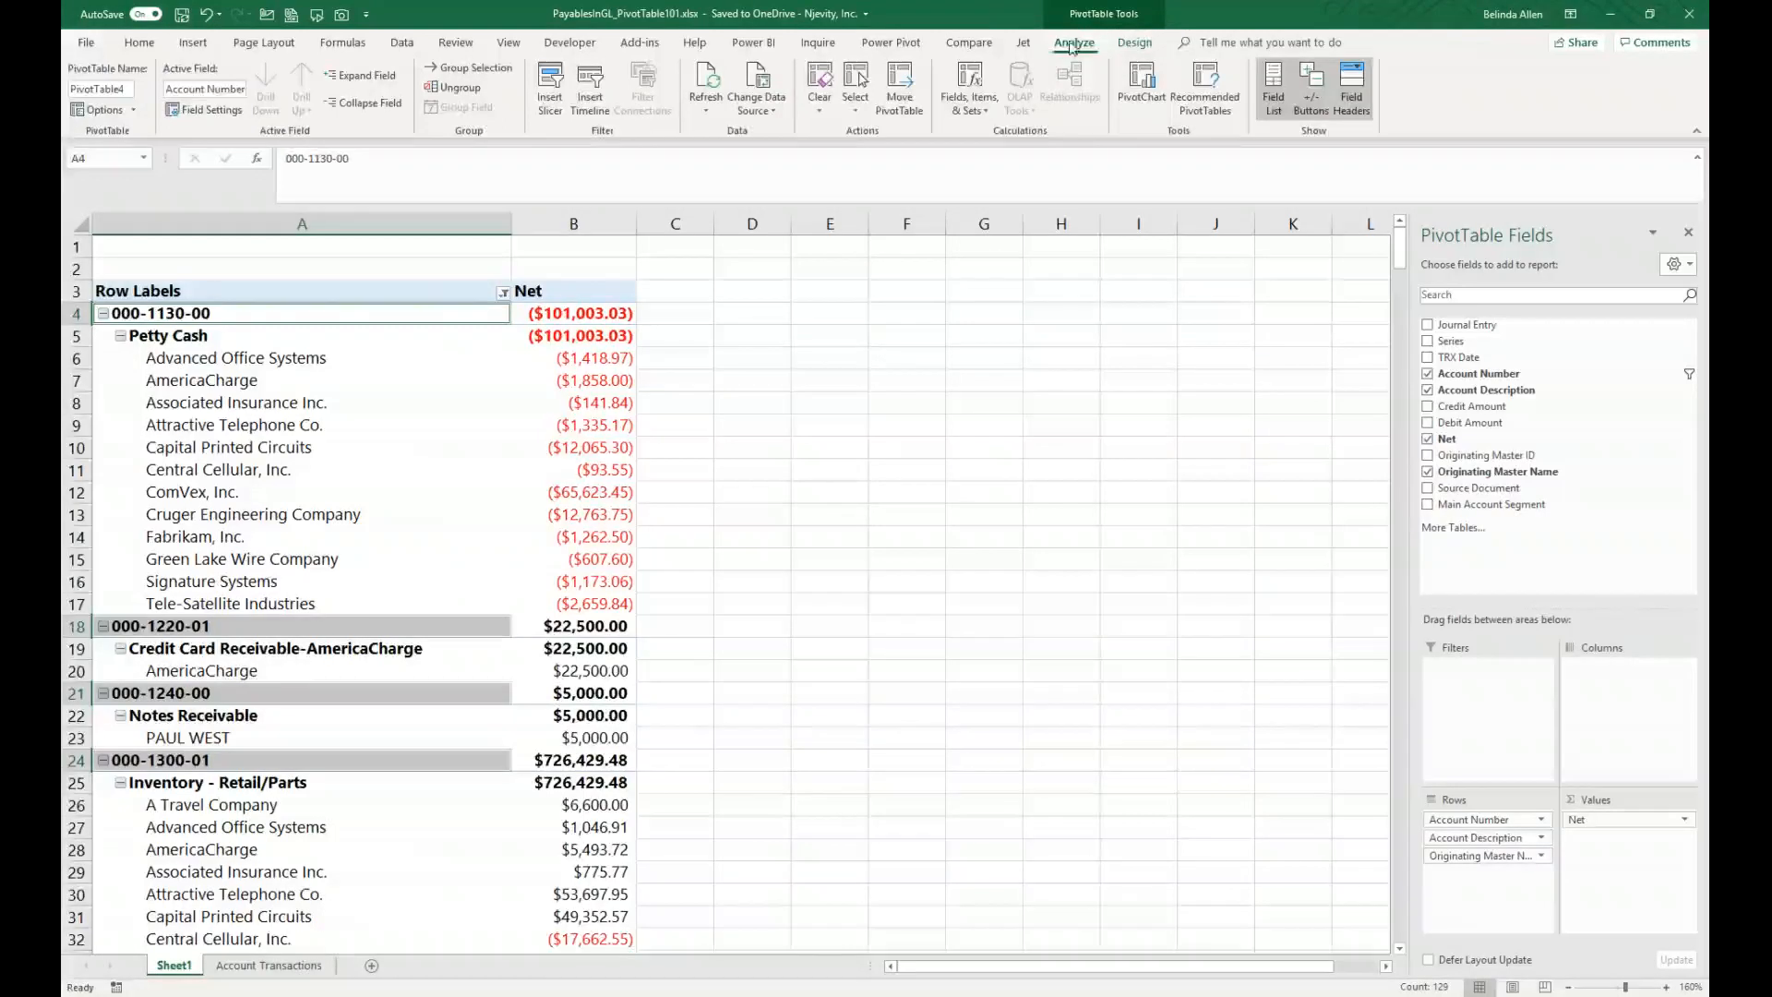
Step: Switch the PivotTable report layout to tabular form
{"action": "left_click", "coordinate": [1137, 44]}
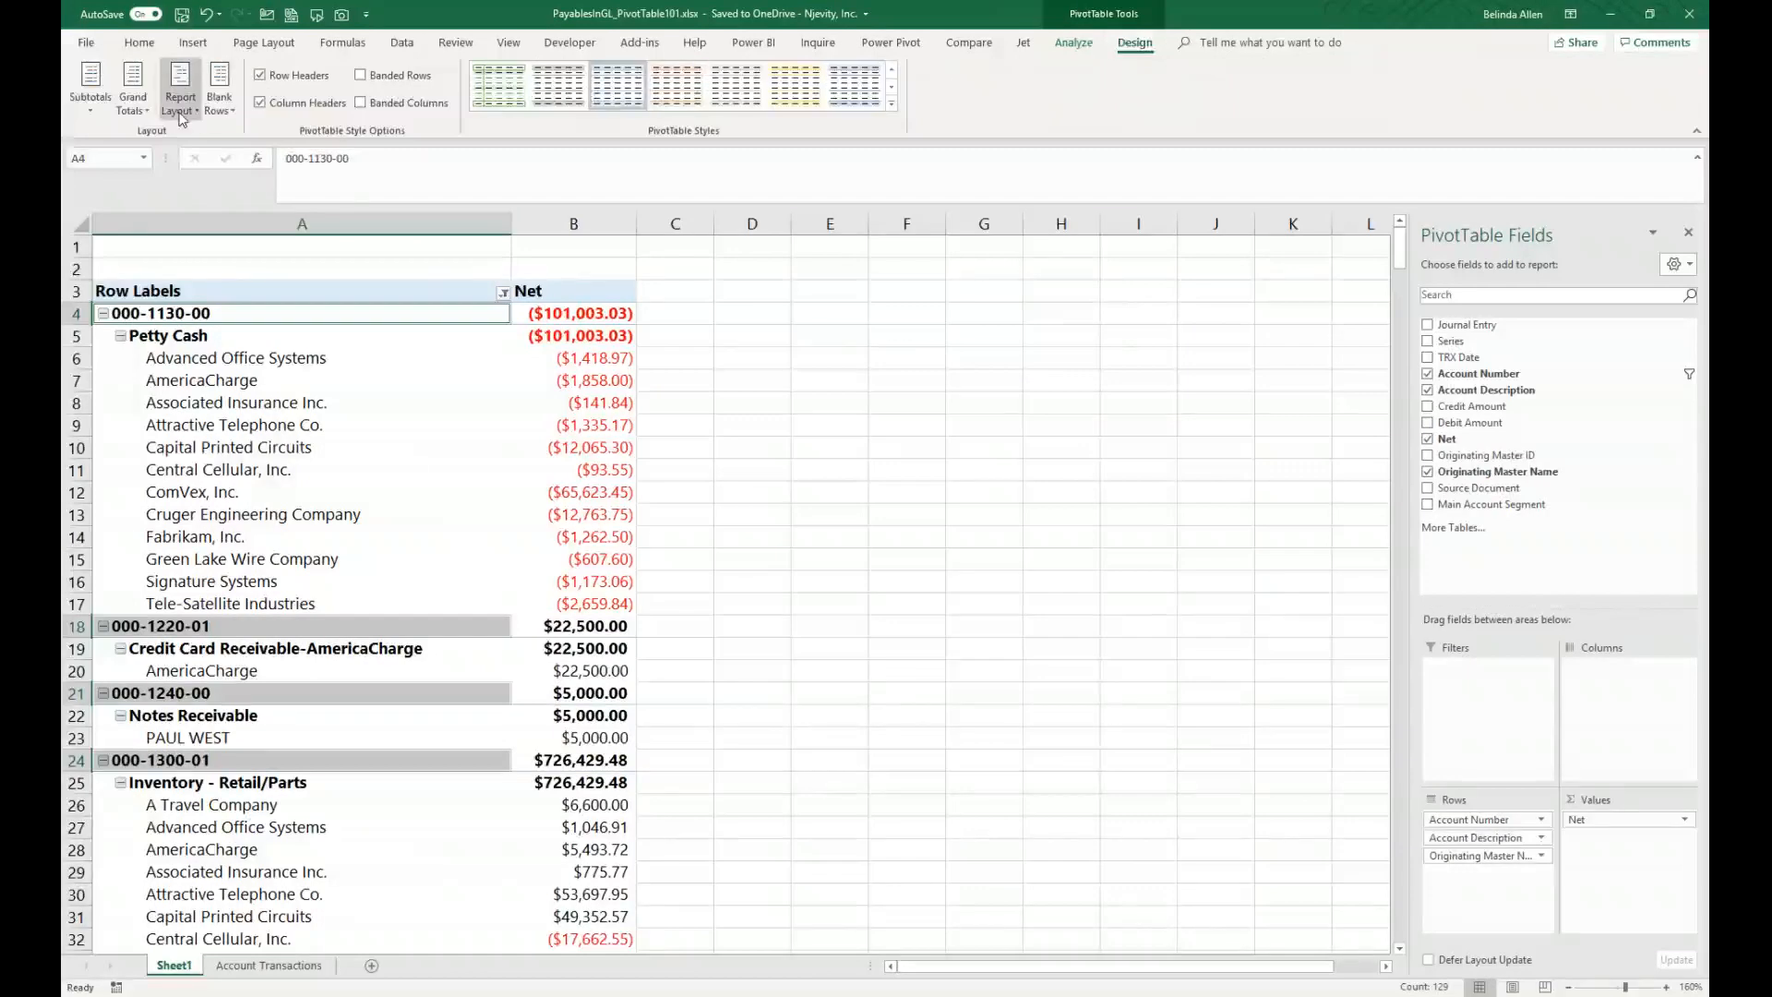
{"action": "left_click", "coordinate": [180, 114]}
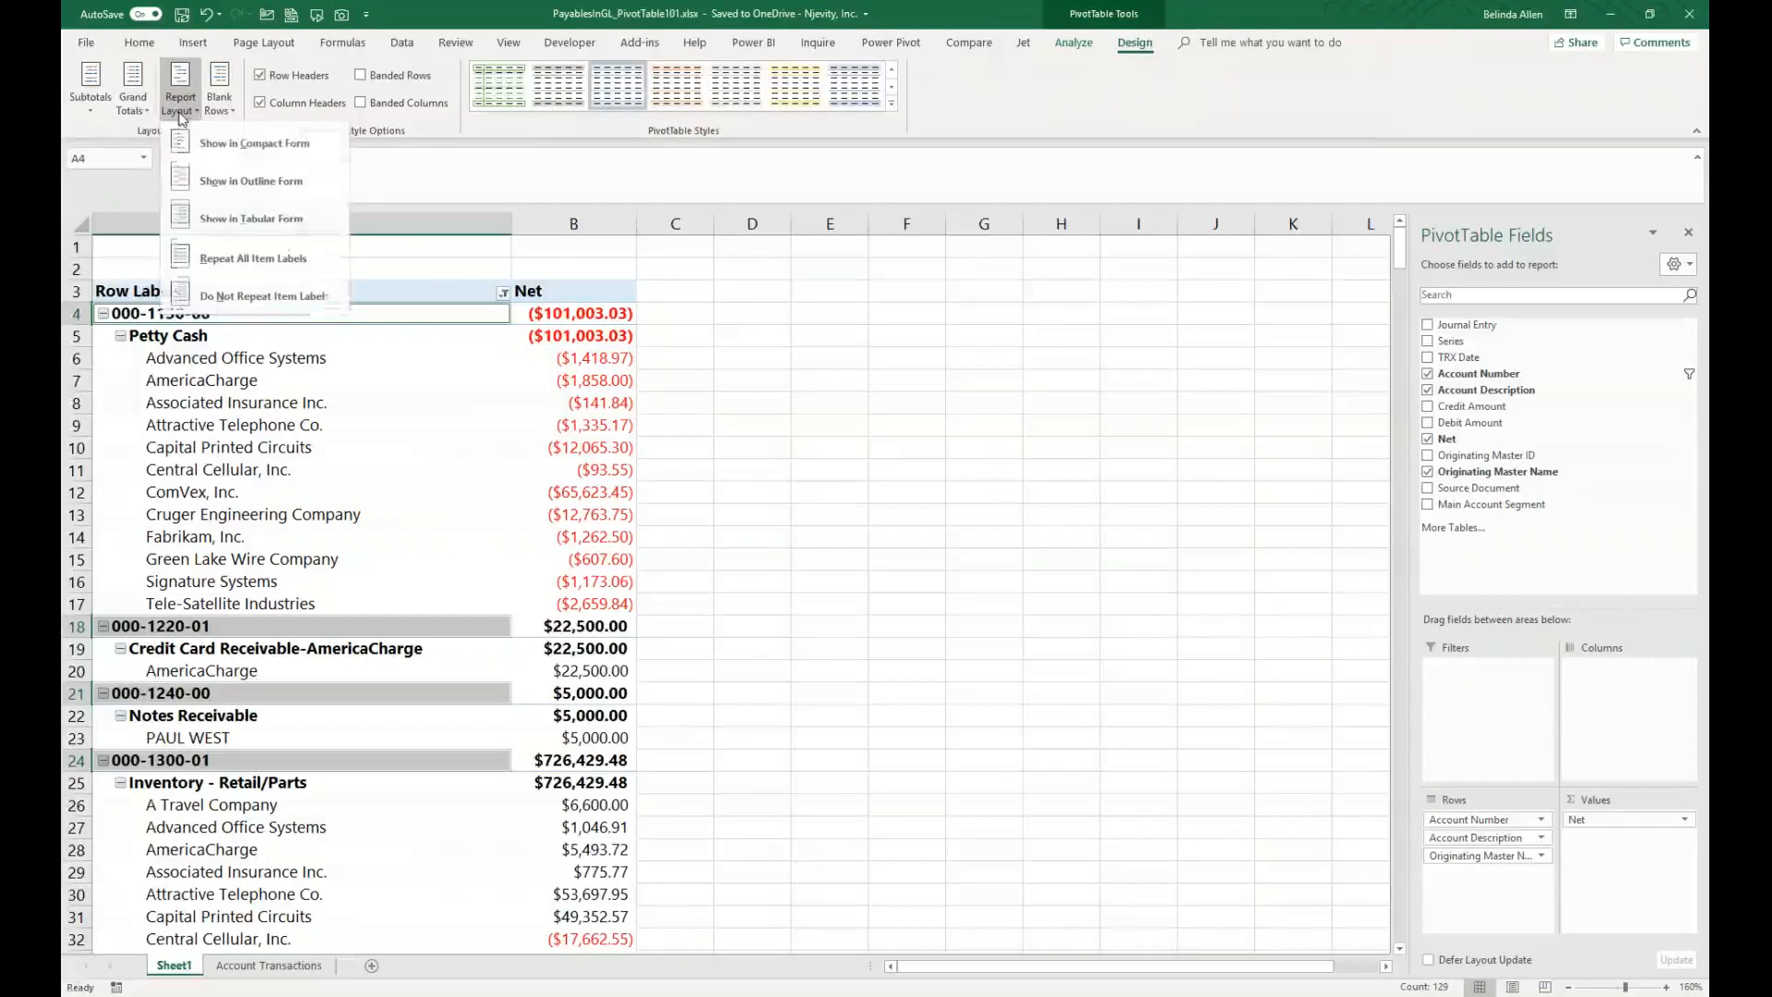
{"action": "left_click", "coordinate": [220, 218]}
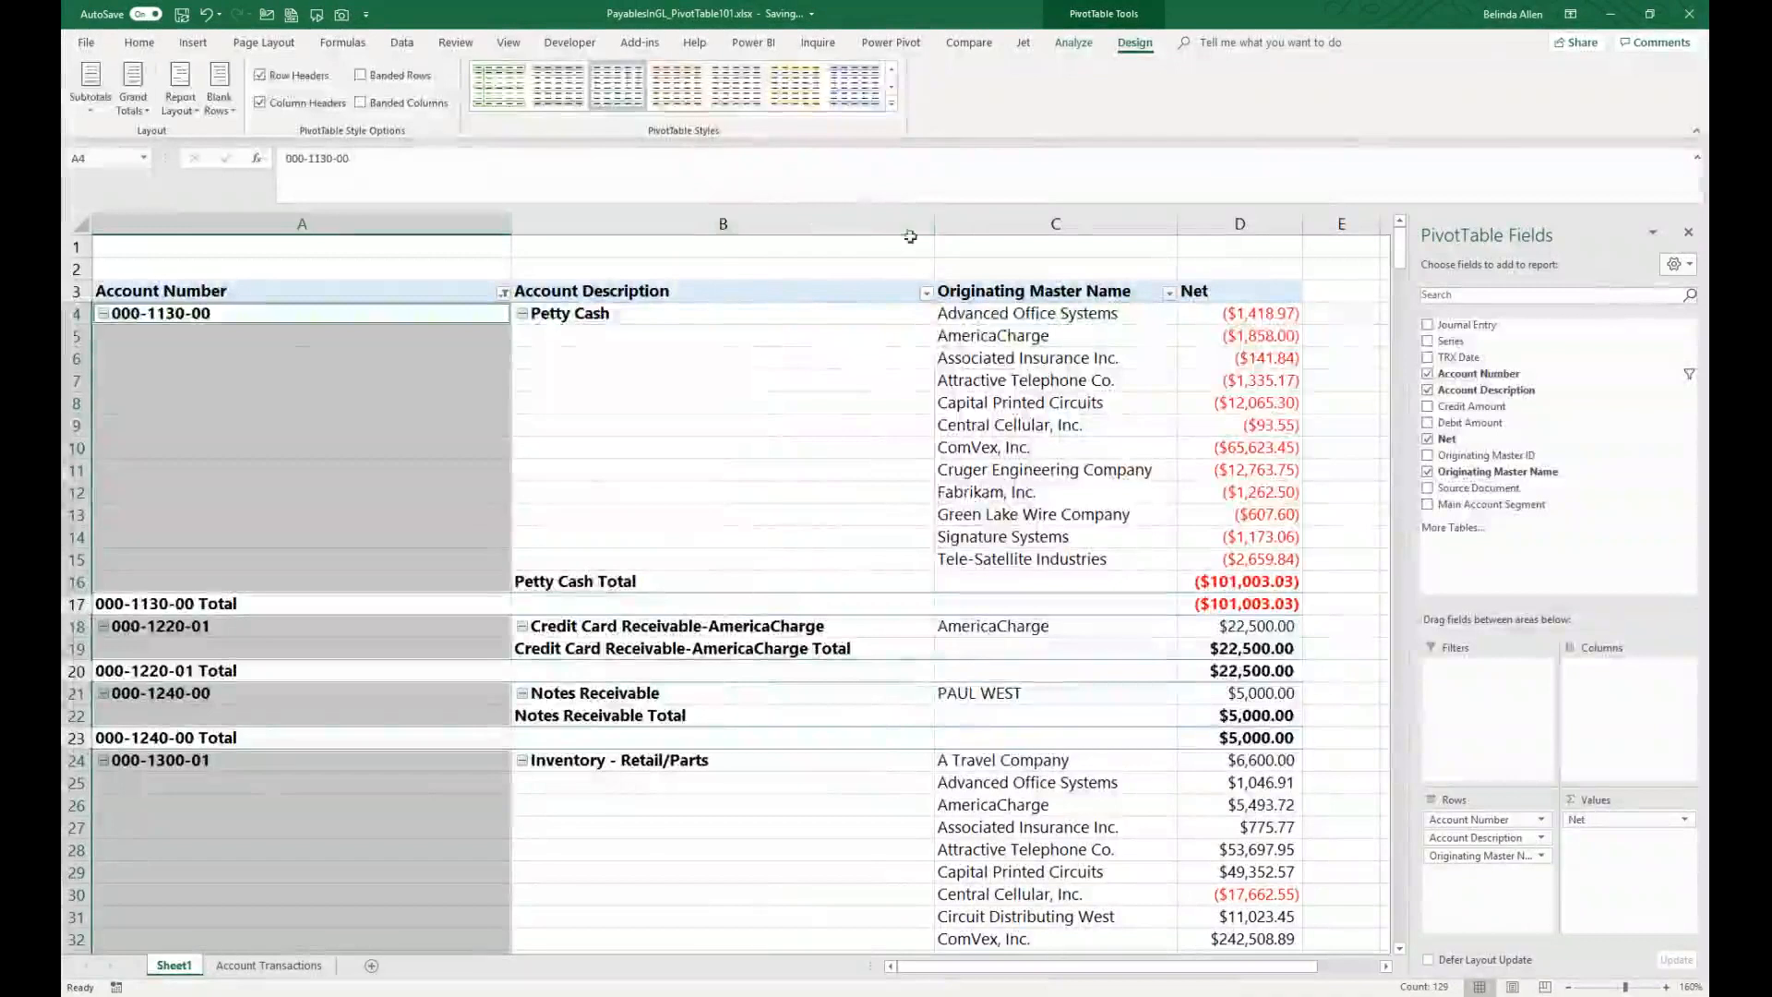
Step: Adjust the widths of the Account Number and Account Description columns to fit their contents
{"action": "left_click_drag", "start_coordinate": [934, 228], "coordinate": [701, 247]}
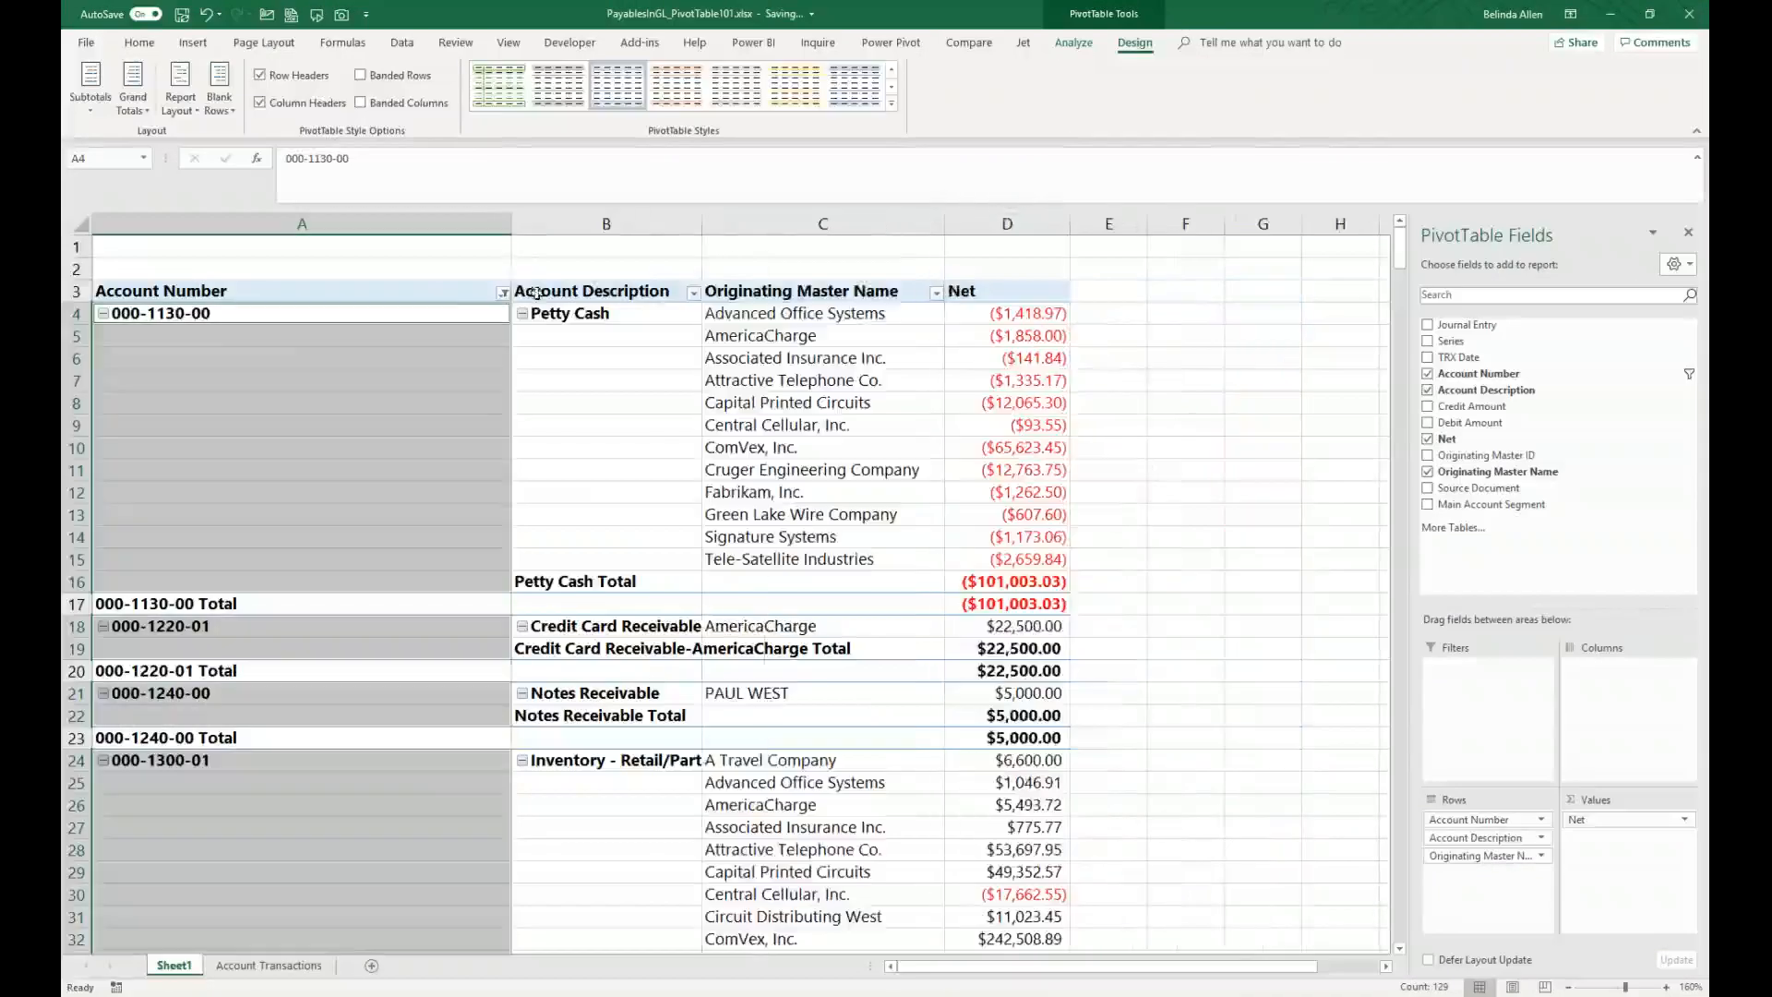
{"action": "left_click_drag", "start_coordinate": [511, 223], "coordinate": [250, 222]}
{"action": "left_click_drag", "start_coordinate": [440, 224], "coordinate": [583, 215]}
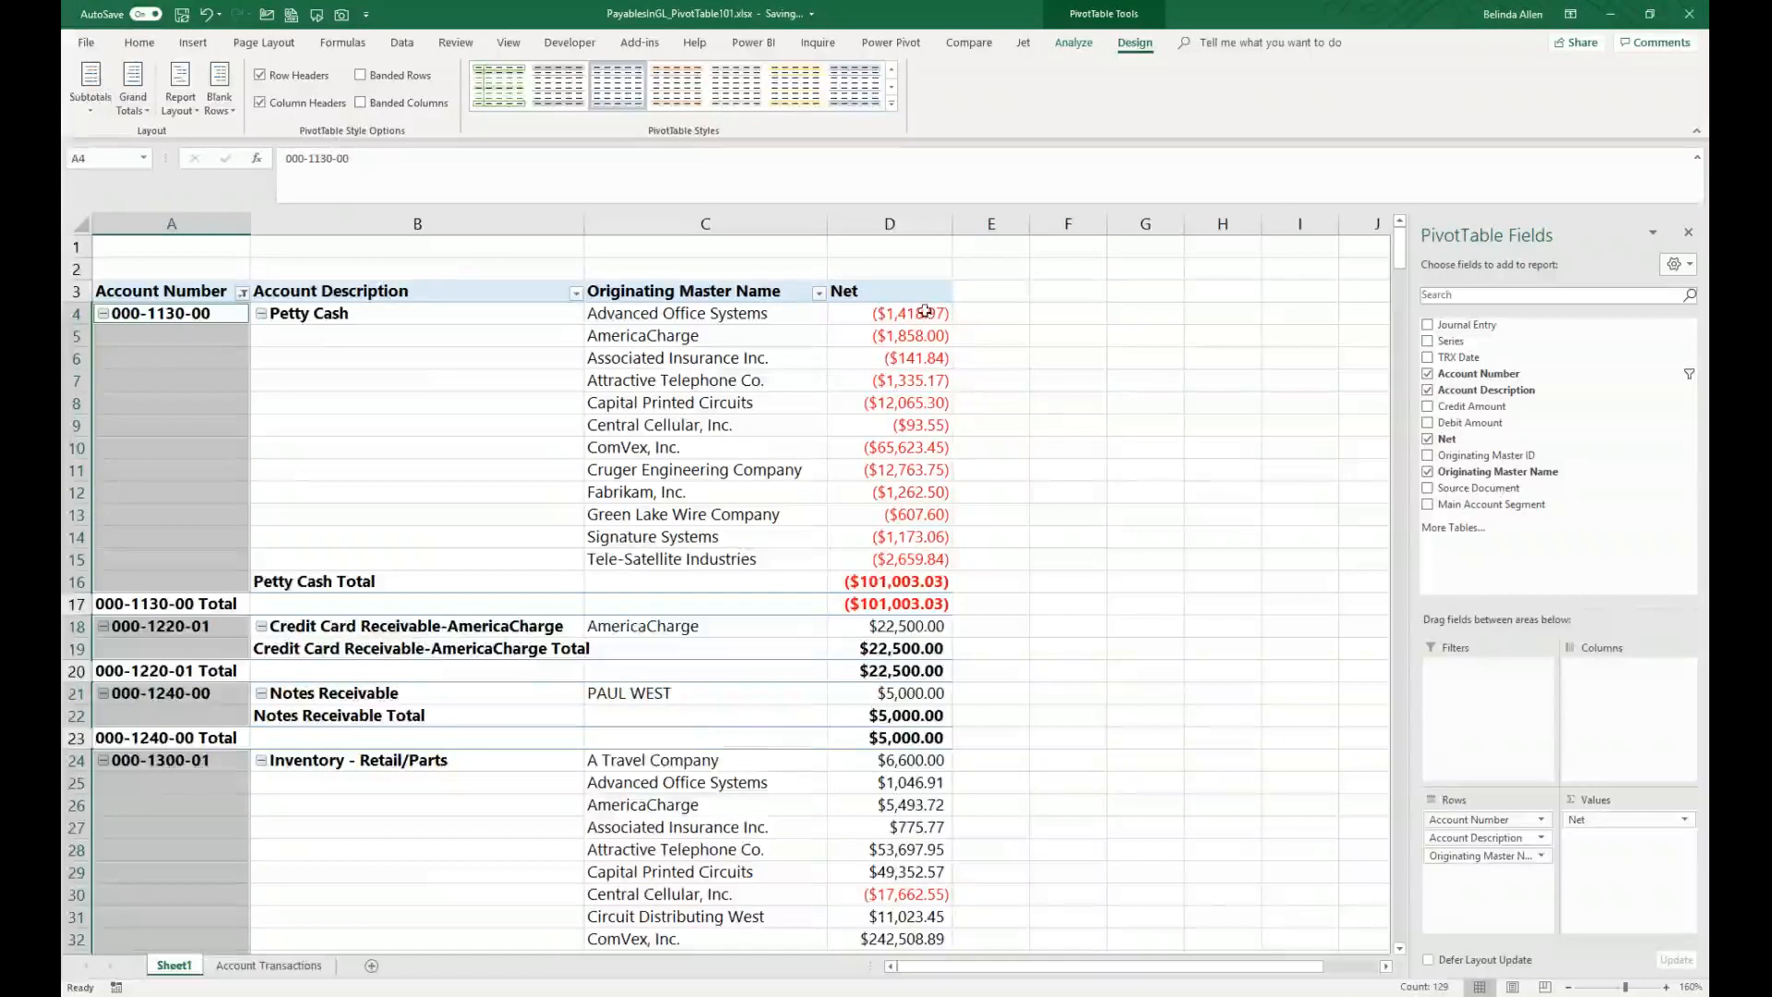
Step: Turn off subtotals for all PivotTable row groups
{"action": "left_click", "coordinate": [923, 585]}
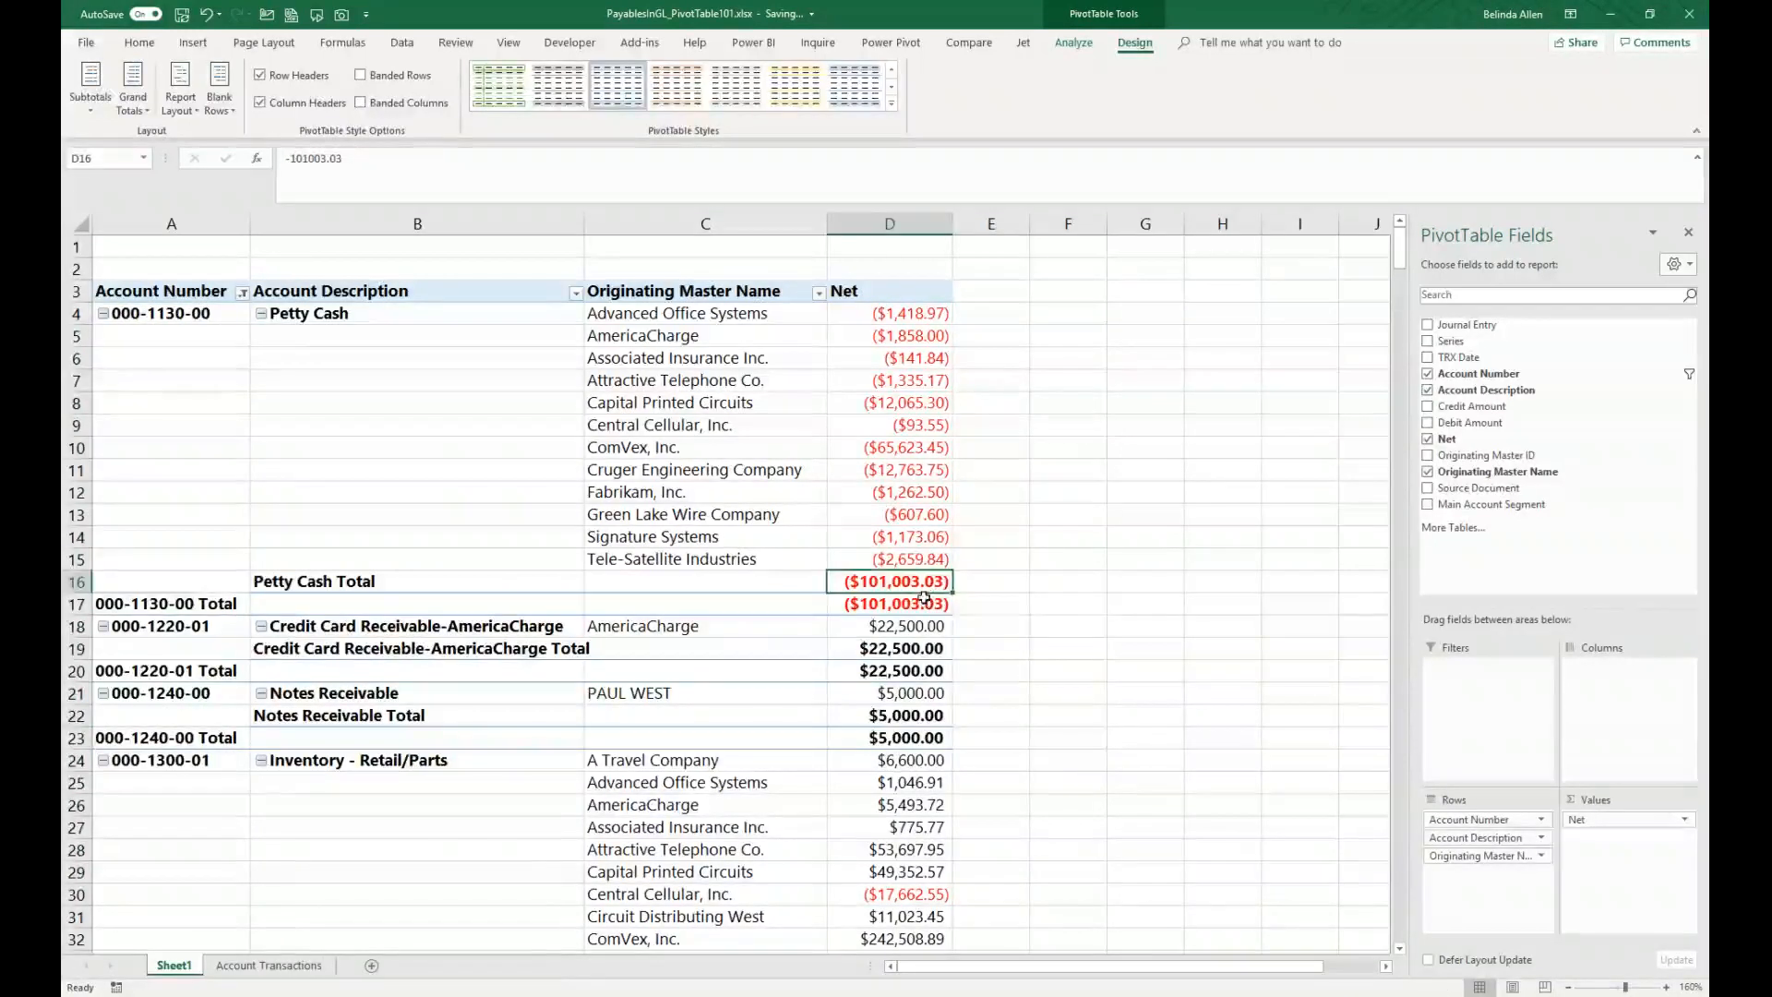
{"action": "left_click", "coordinate": [922, 607]}
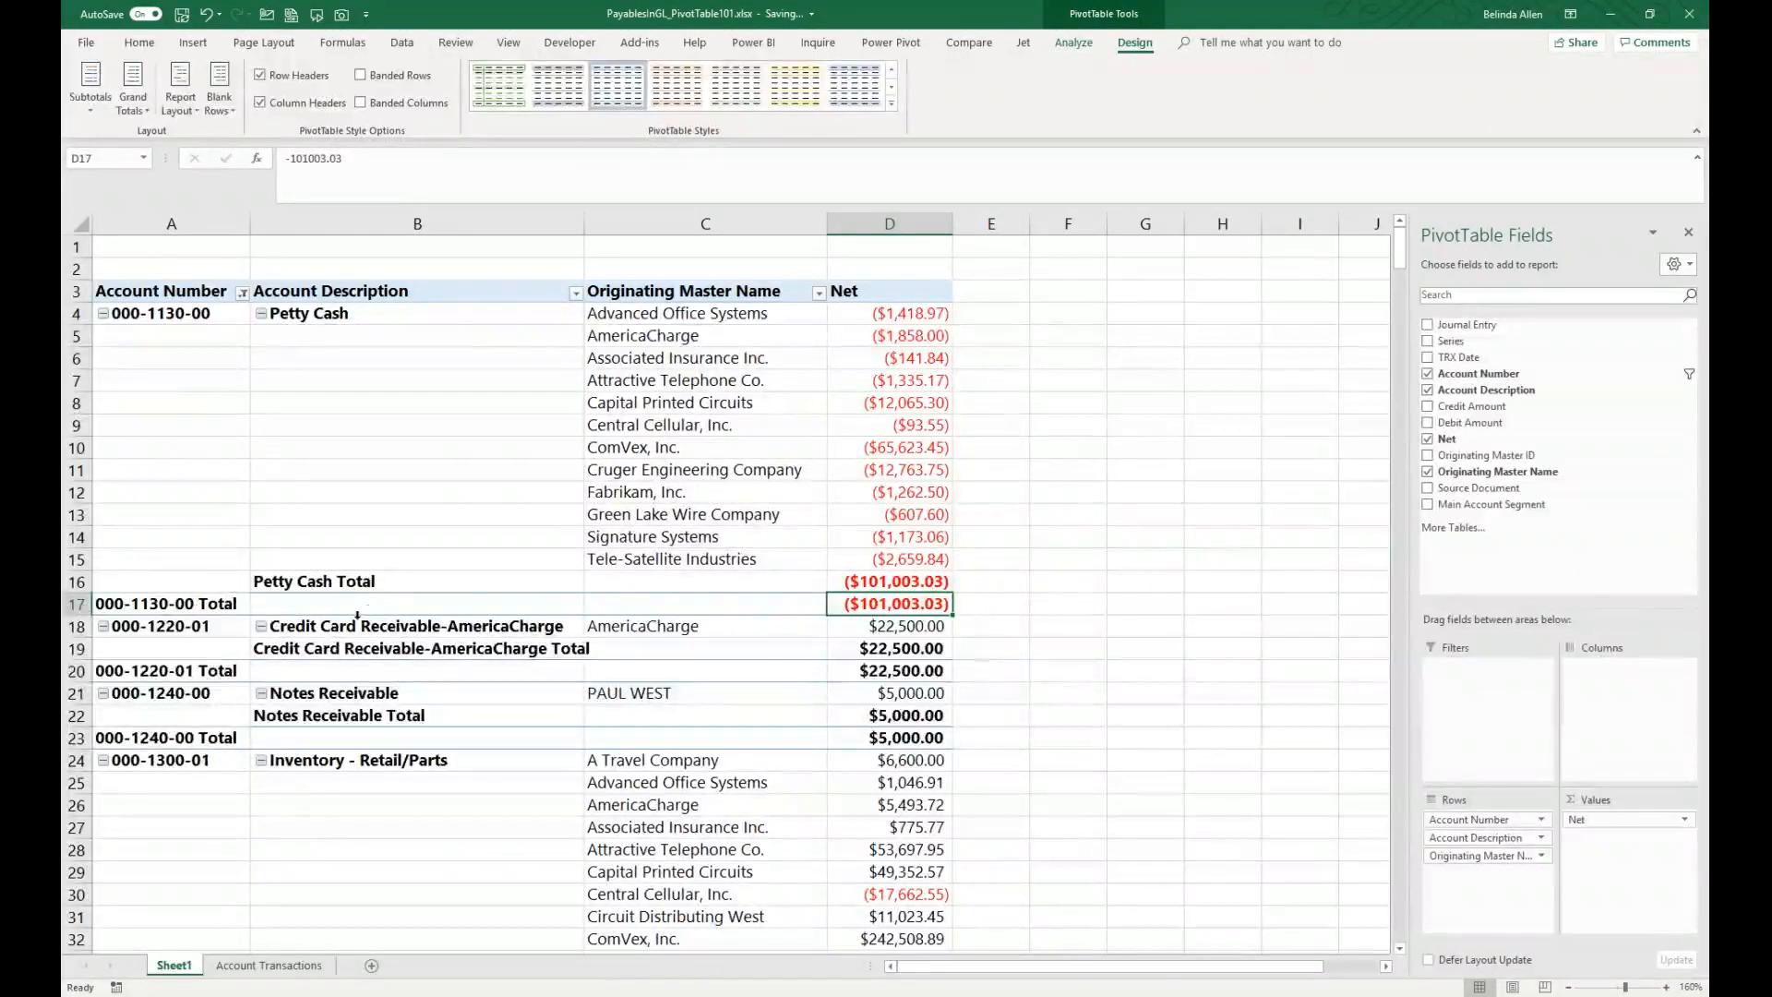
{"action": "left_click", "coordinate": [108, 104]}
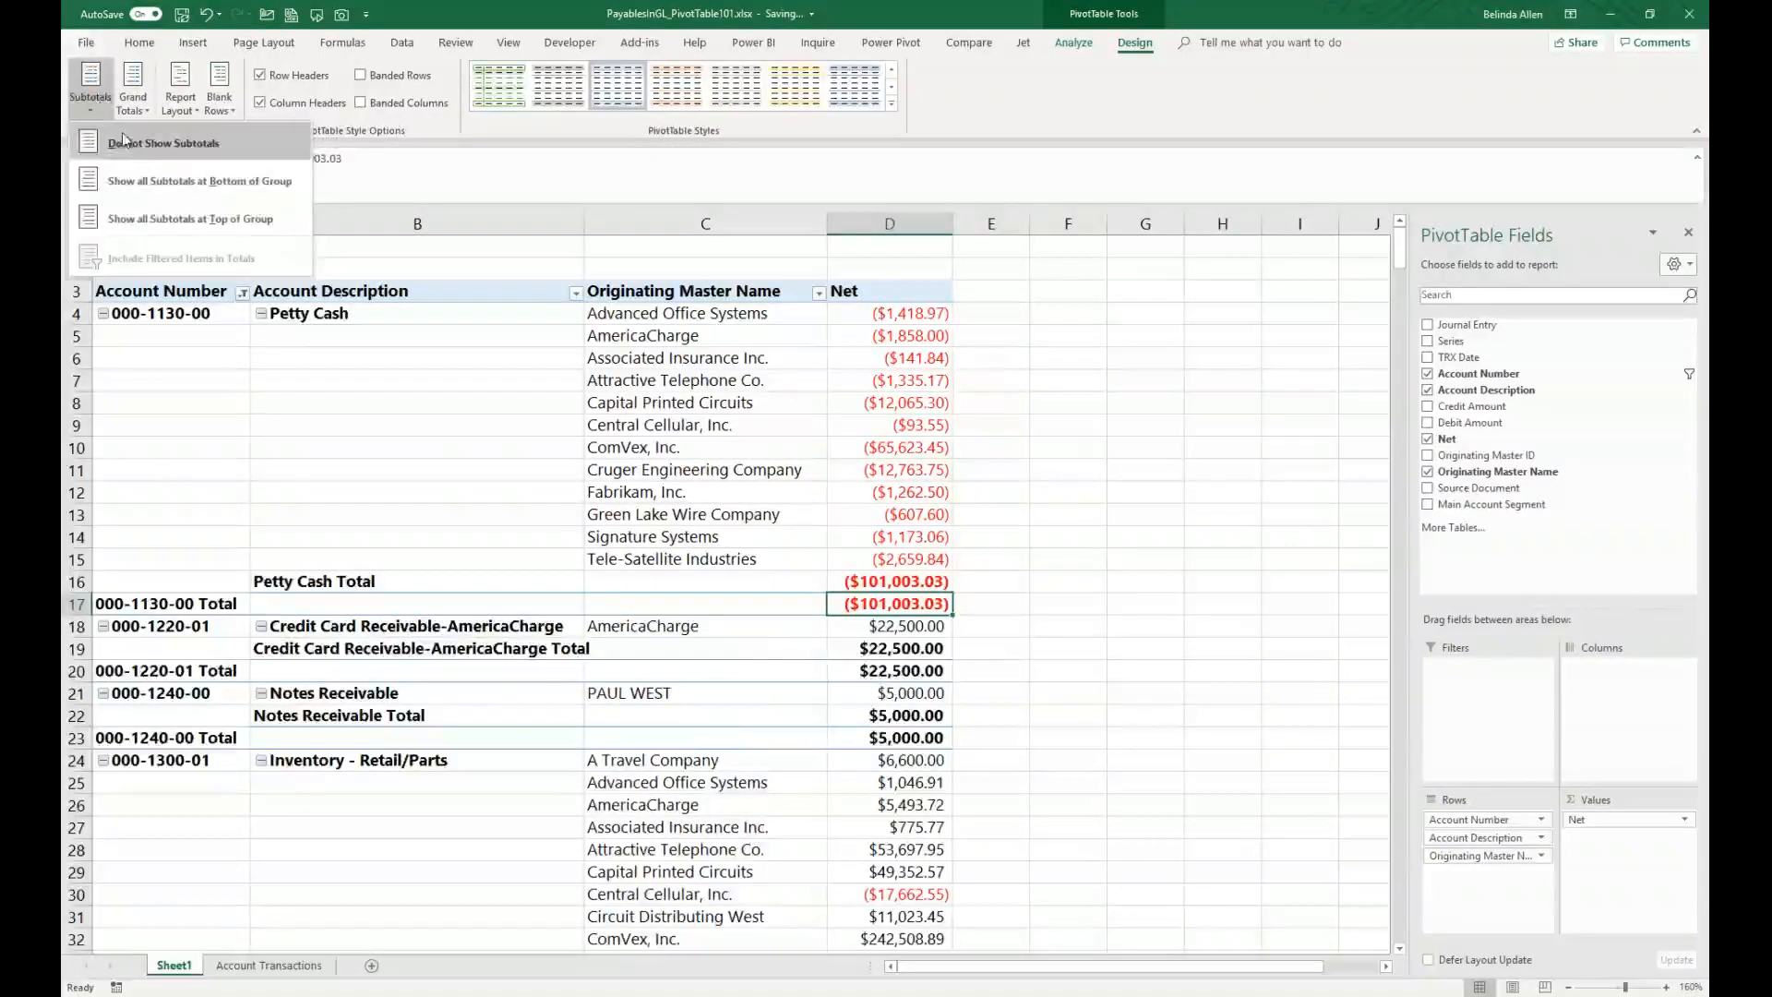
{"action": "left_click", "coordinate": [127, 145]}
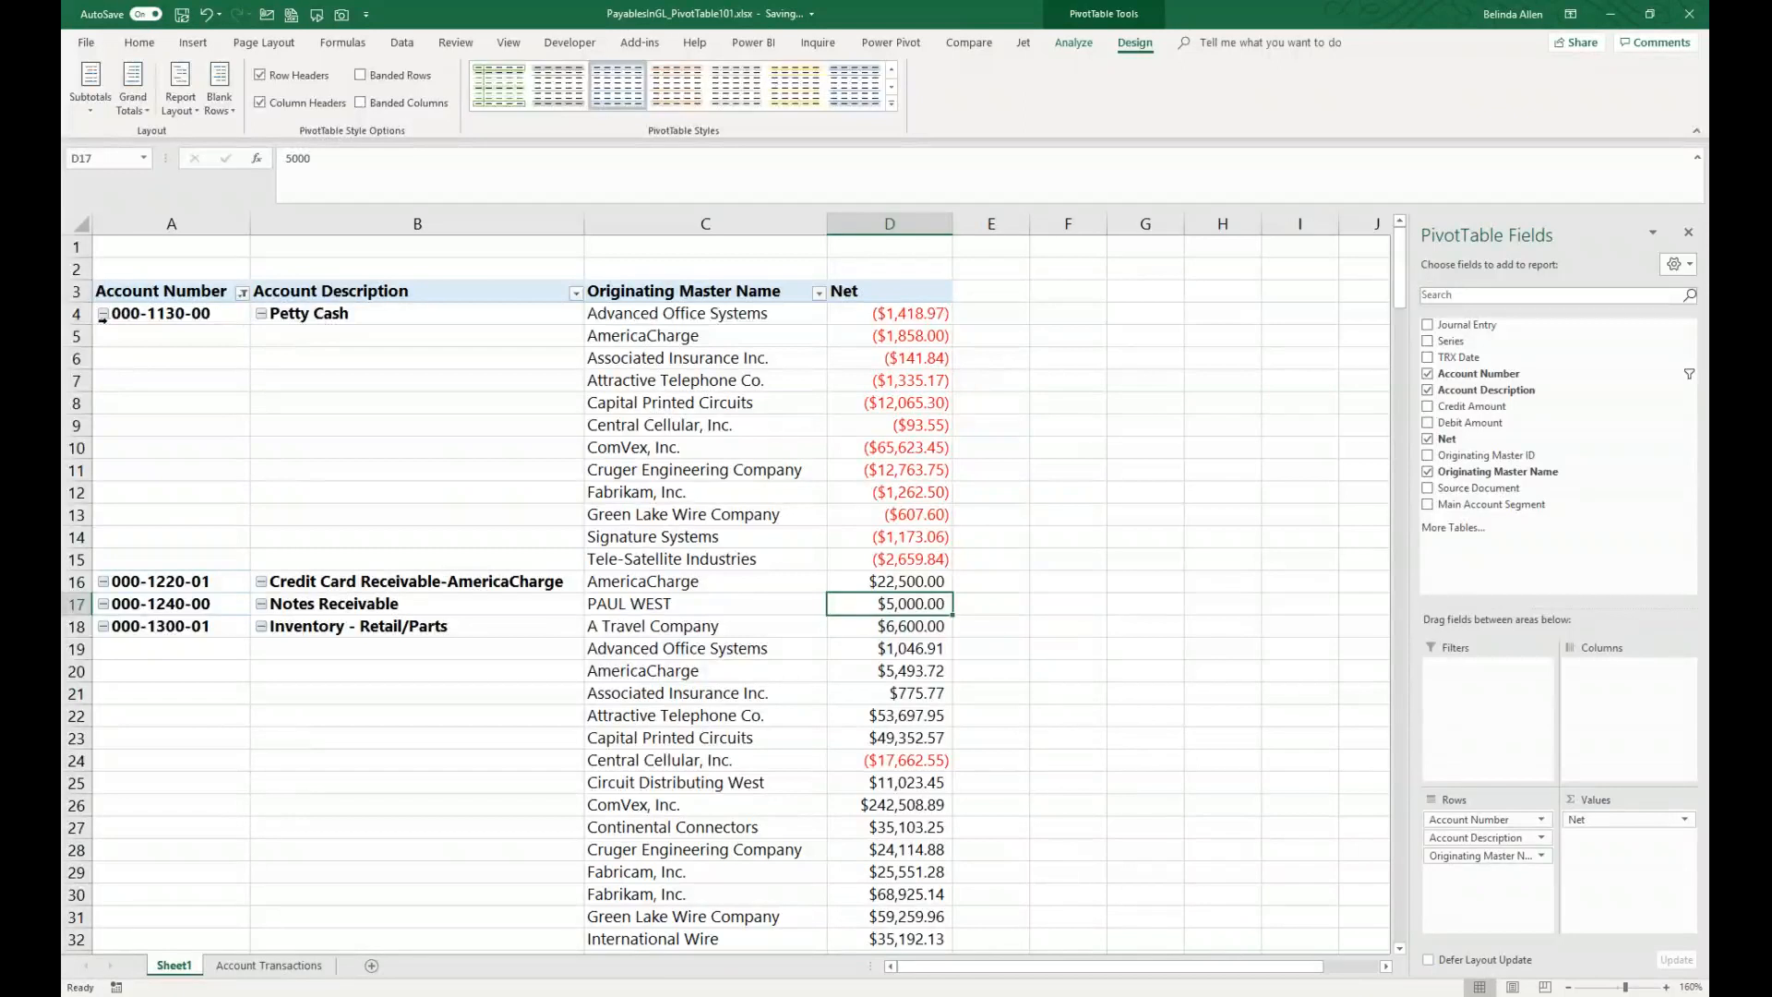
Step: Collapse the first three account description groups individually and re-expand Petty Cash
{"action": "left_click", "coordinate": [262, 315]}
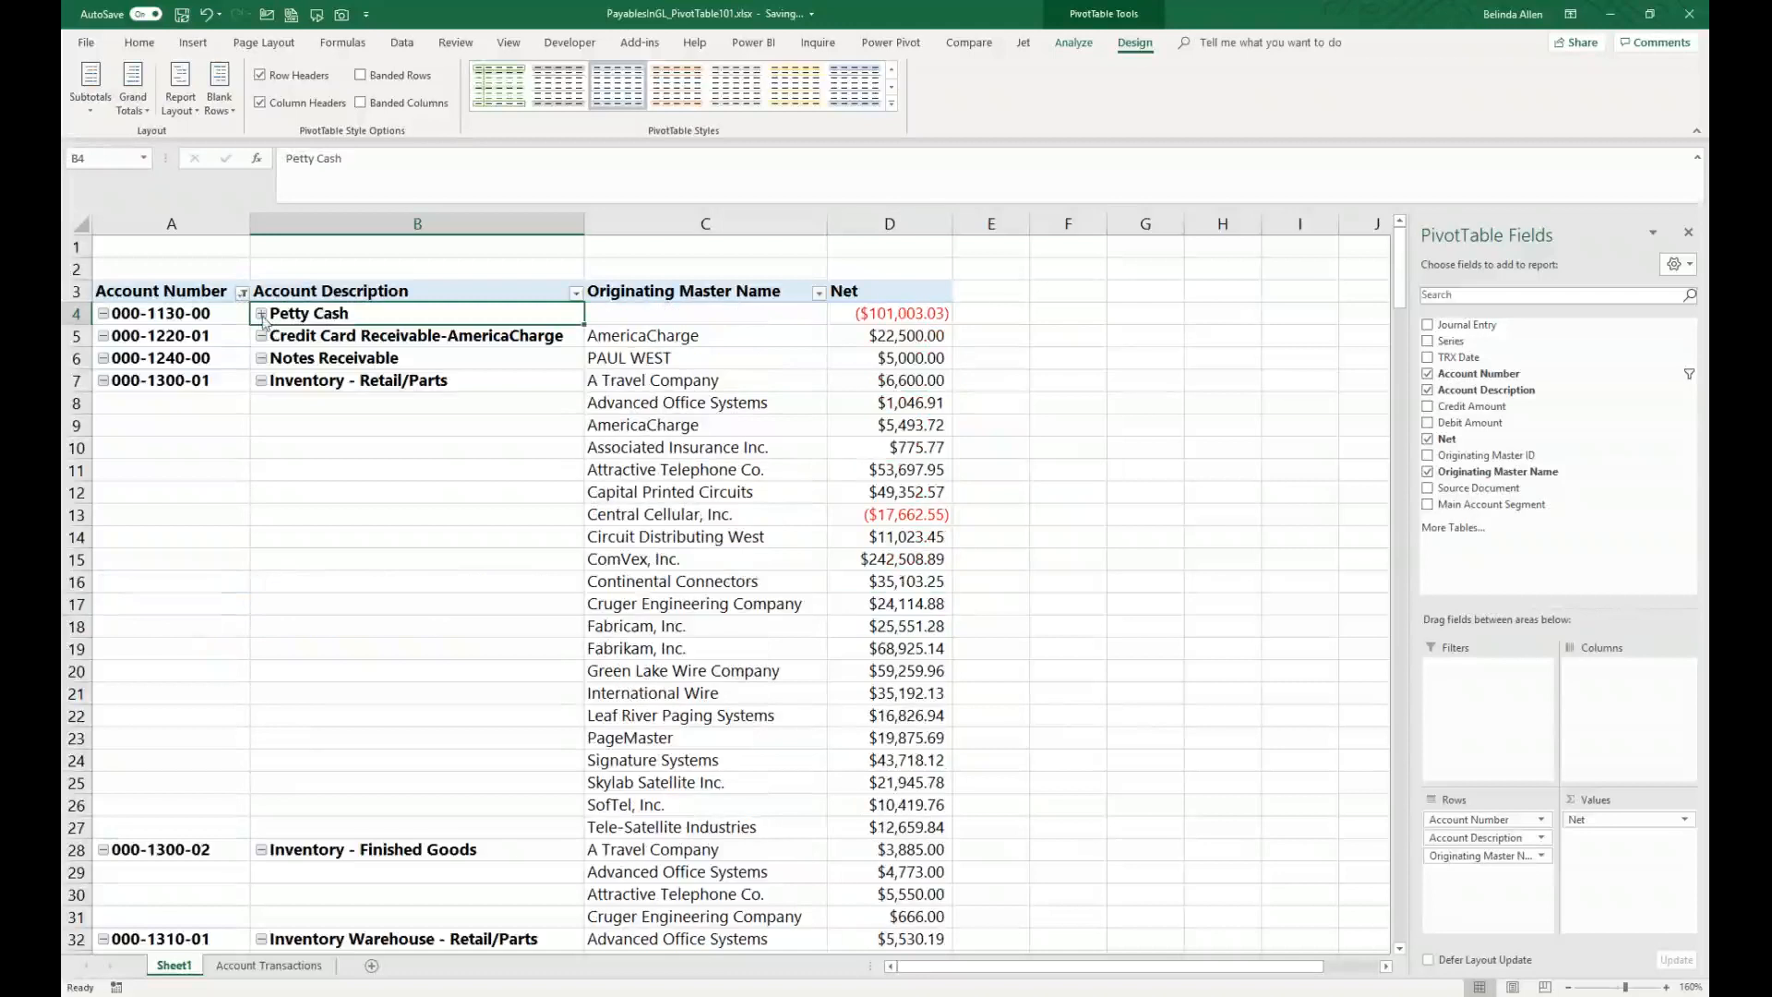
{"action": "left_click", "coordinate": [262, 336]}
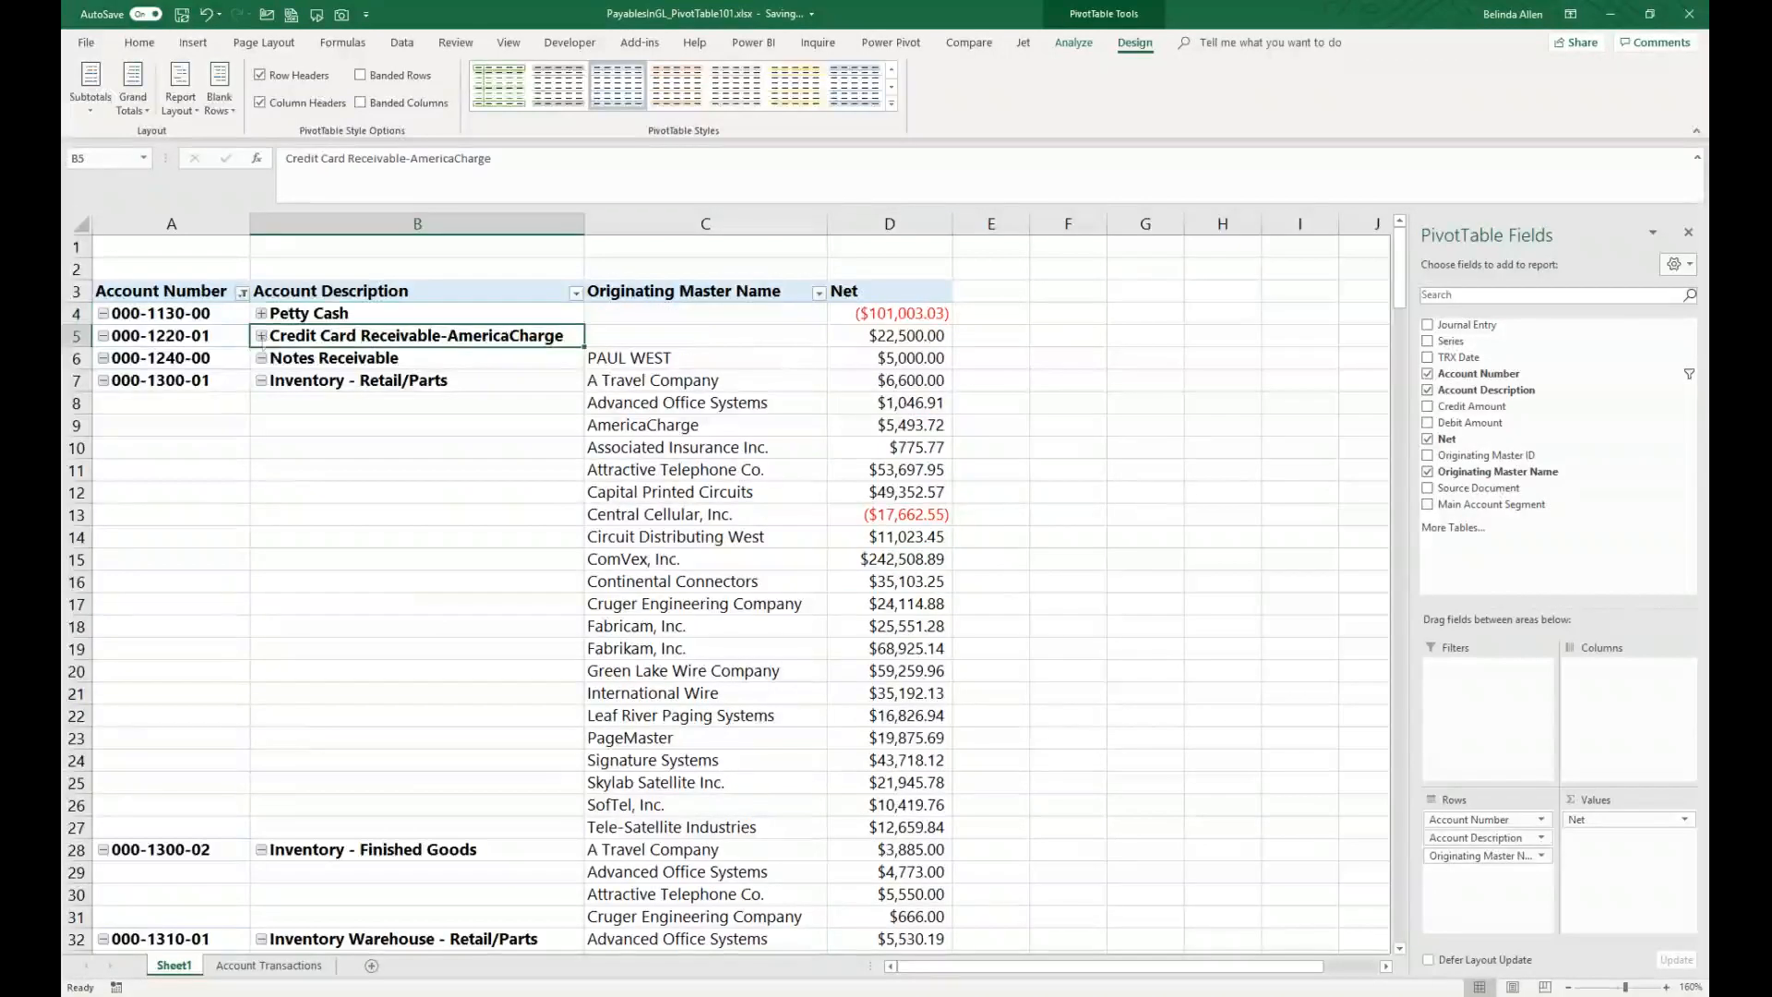
{"action": "left_click", "coordinate": [262, 359]}
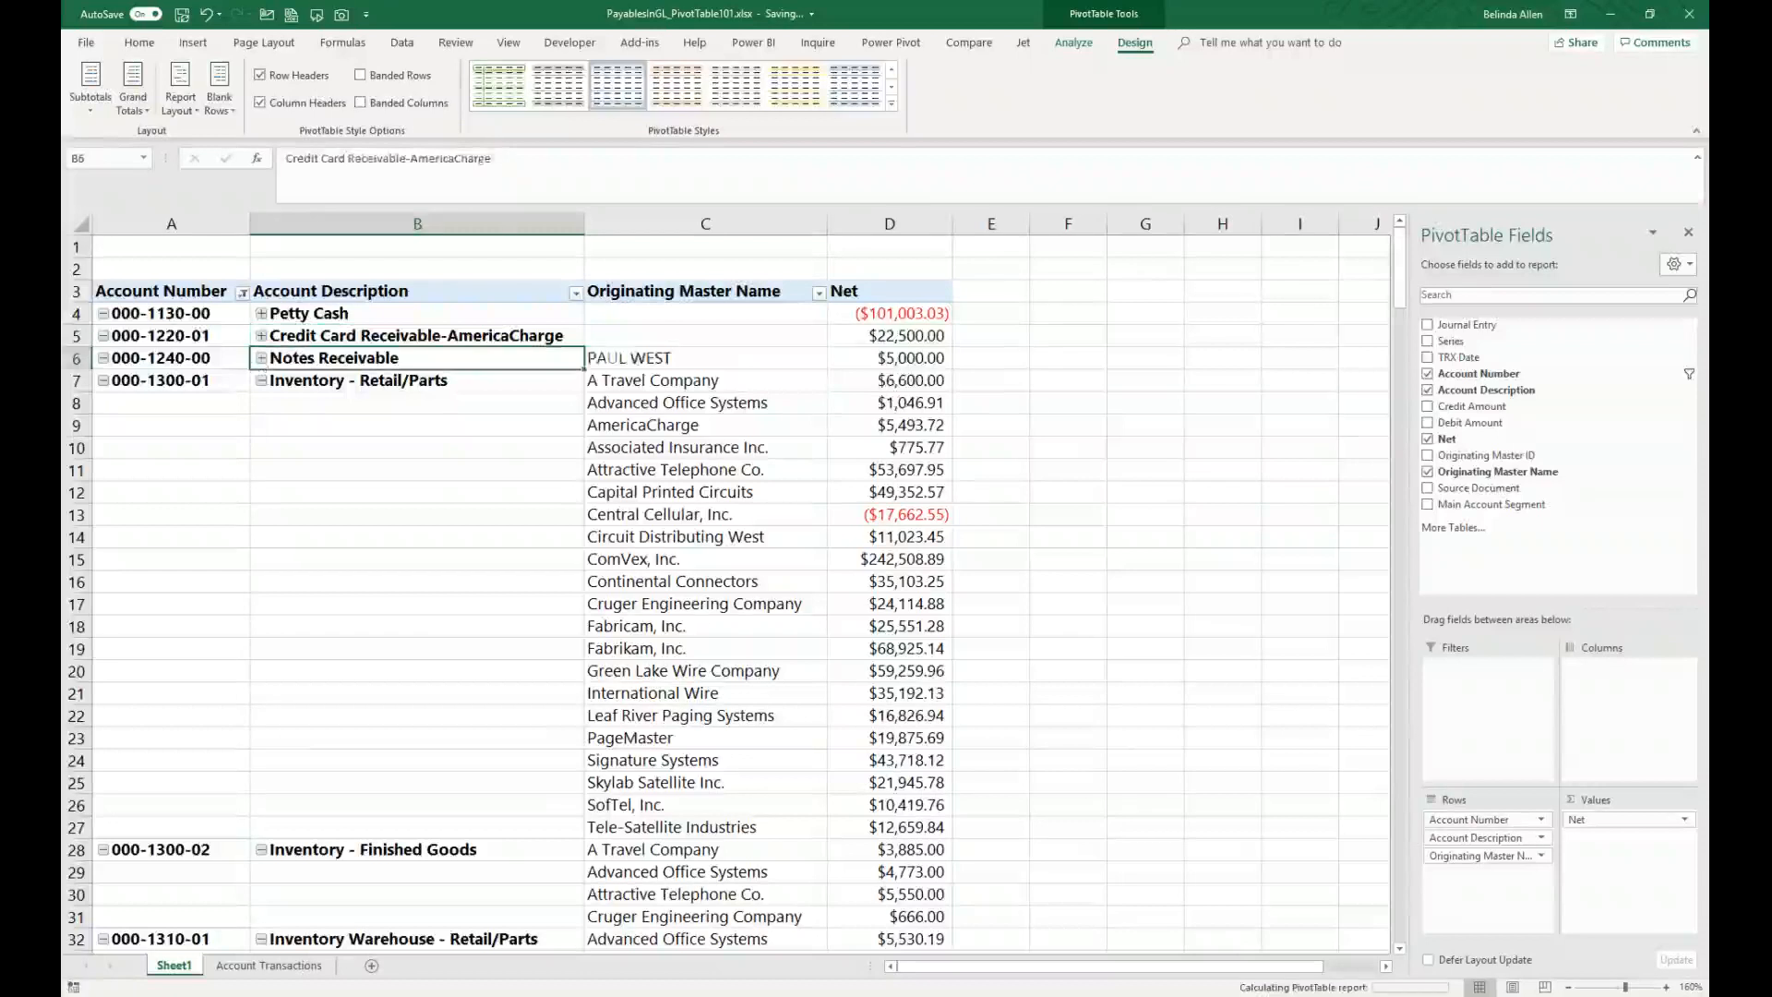
{"action": "left_click", "coordinate": [262, 314]}
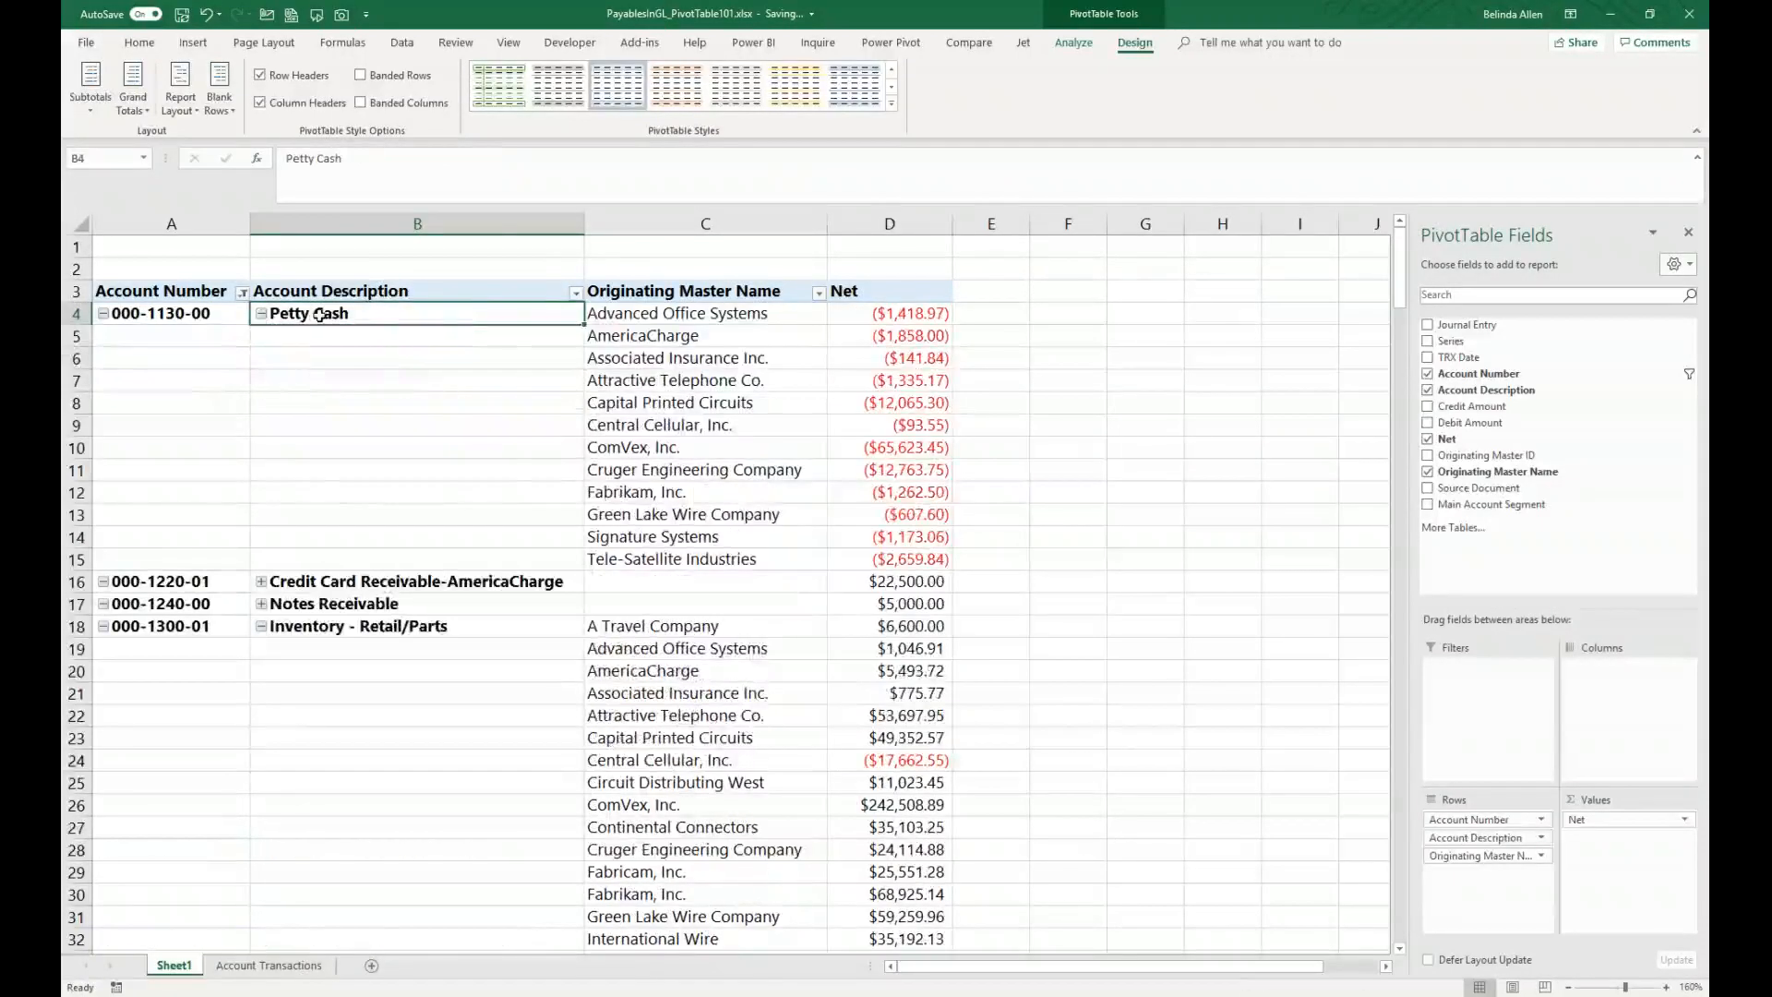
Step: Collapse the entire Account Description field
{"action": "right_click", "coordinate": [320, 314]}
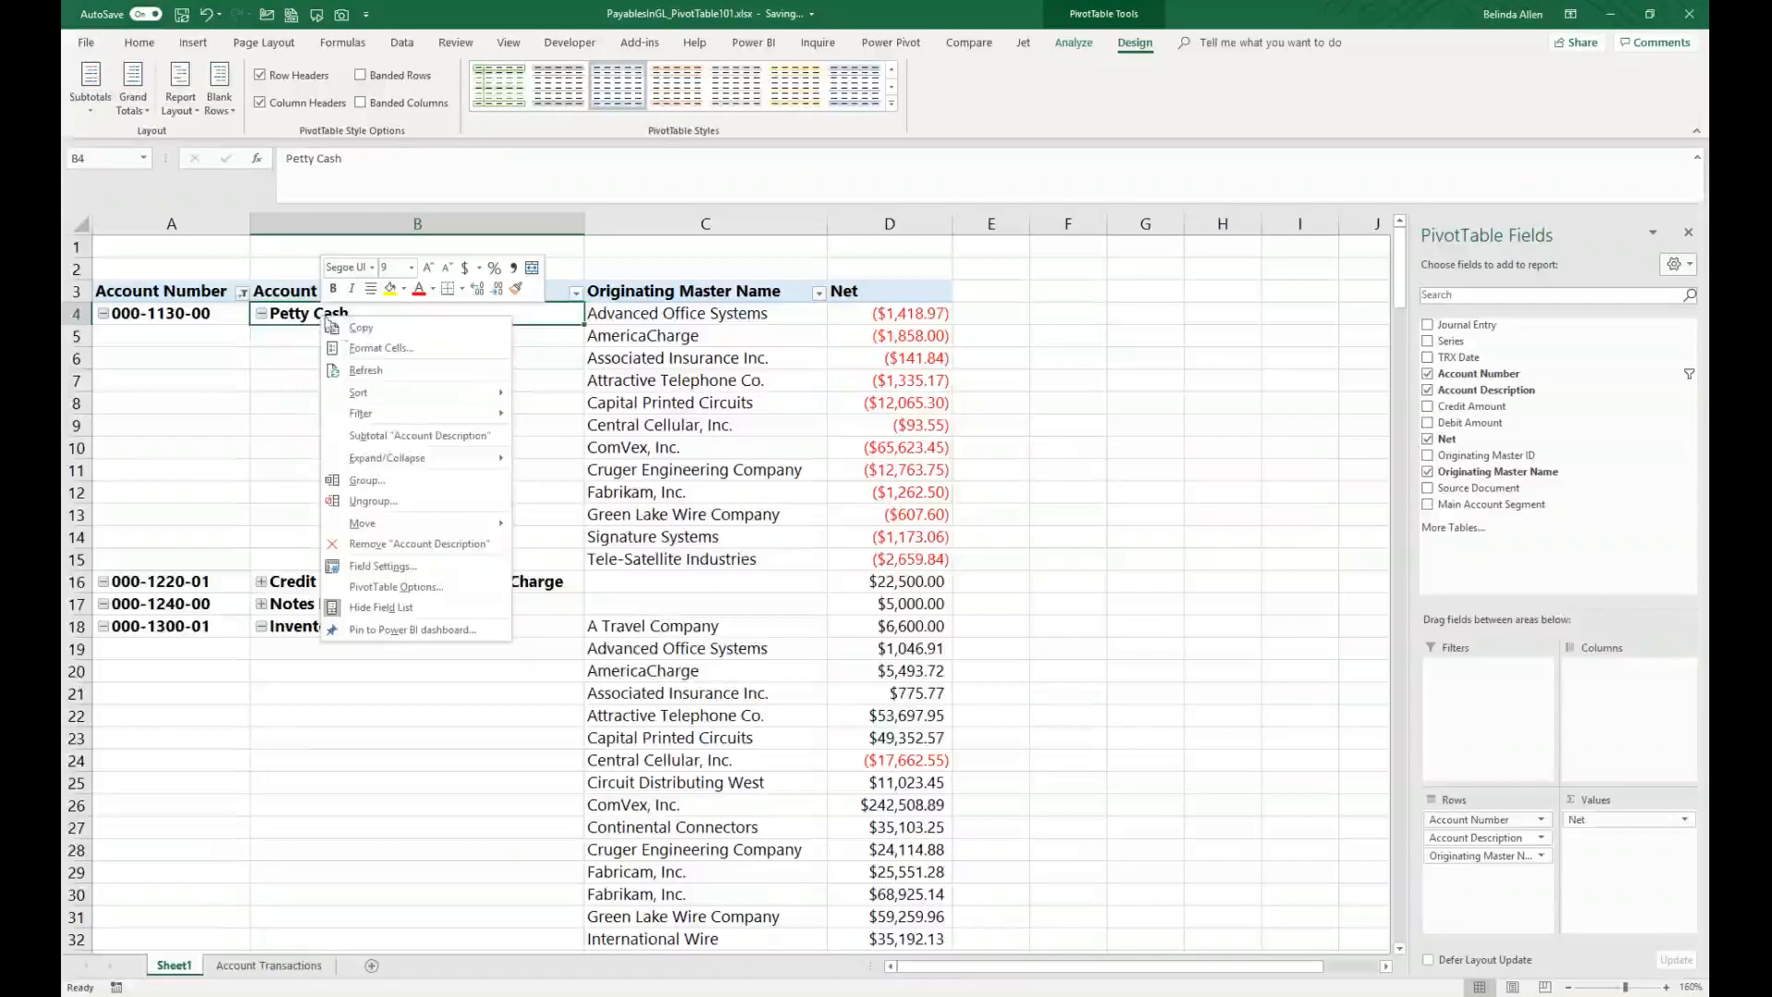
{"action": "mouse_move", "coordinate": [426, 472]}
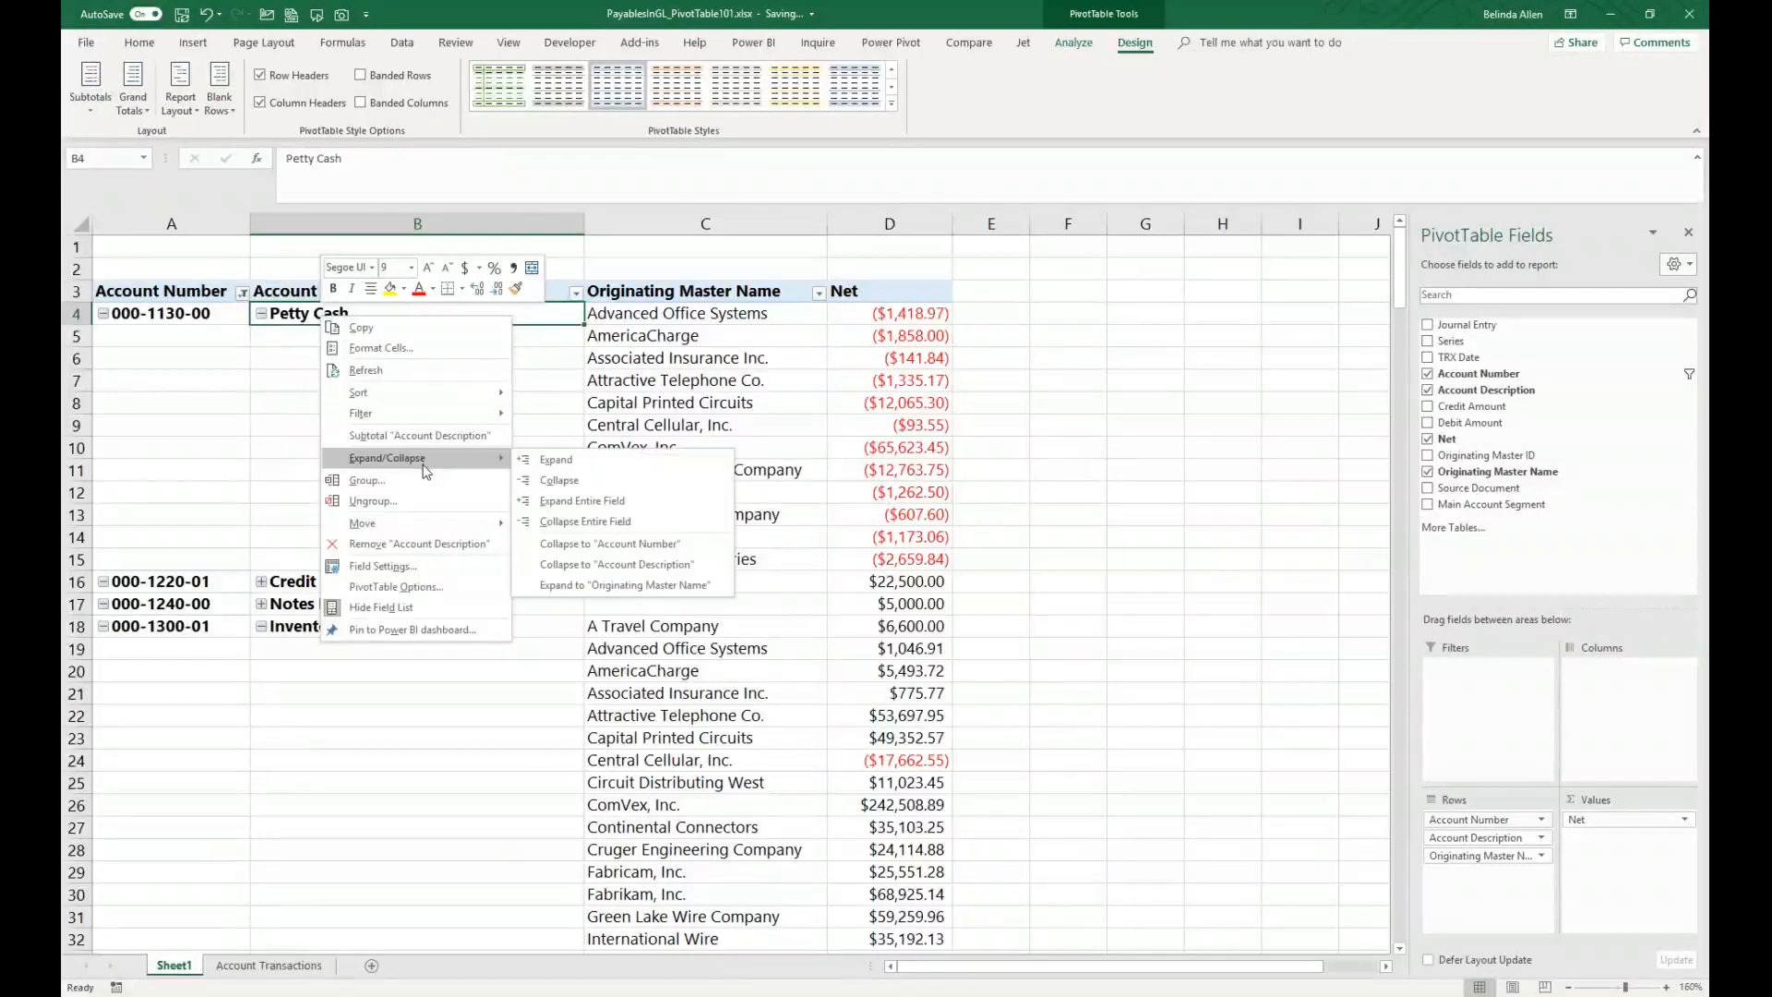
{"action": "left_click", "coordinate": [605, 520]}
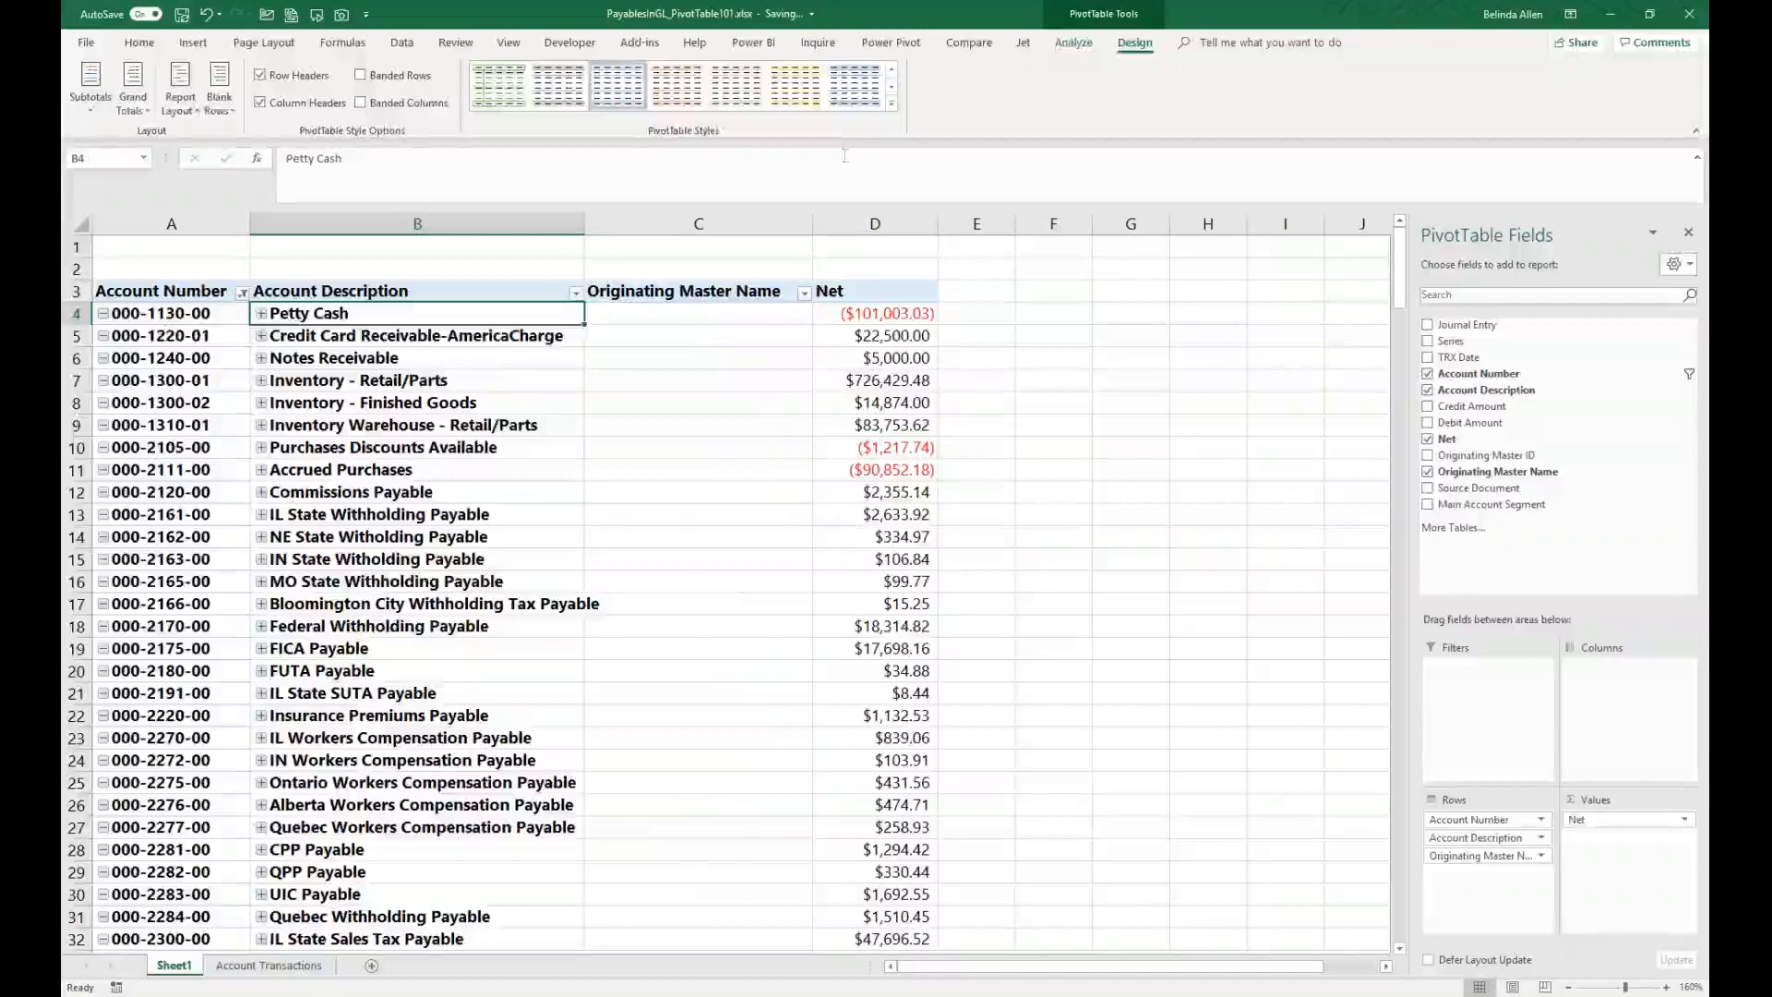
Step: Expand and collapse the Account Description field using the PivotTable field commands
{"action": "left_click", "coordinate": [1076, 42]}
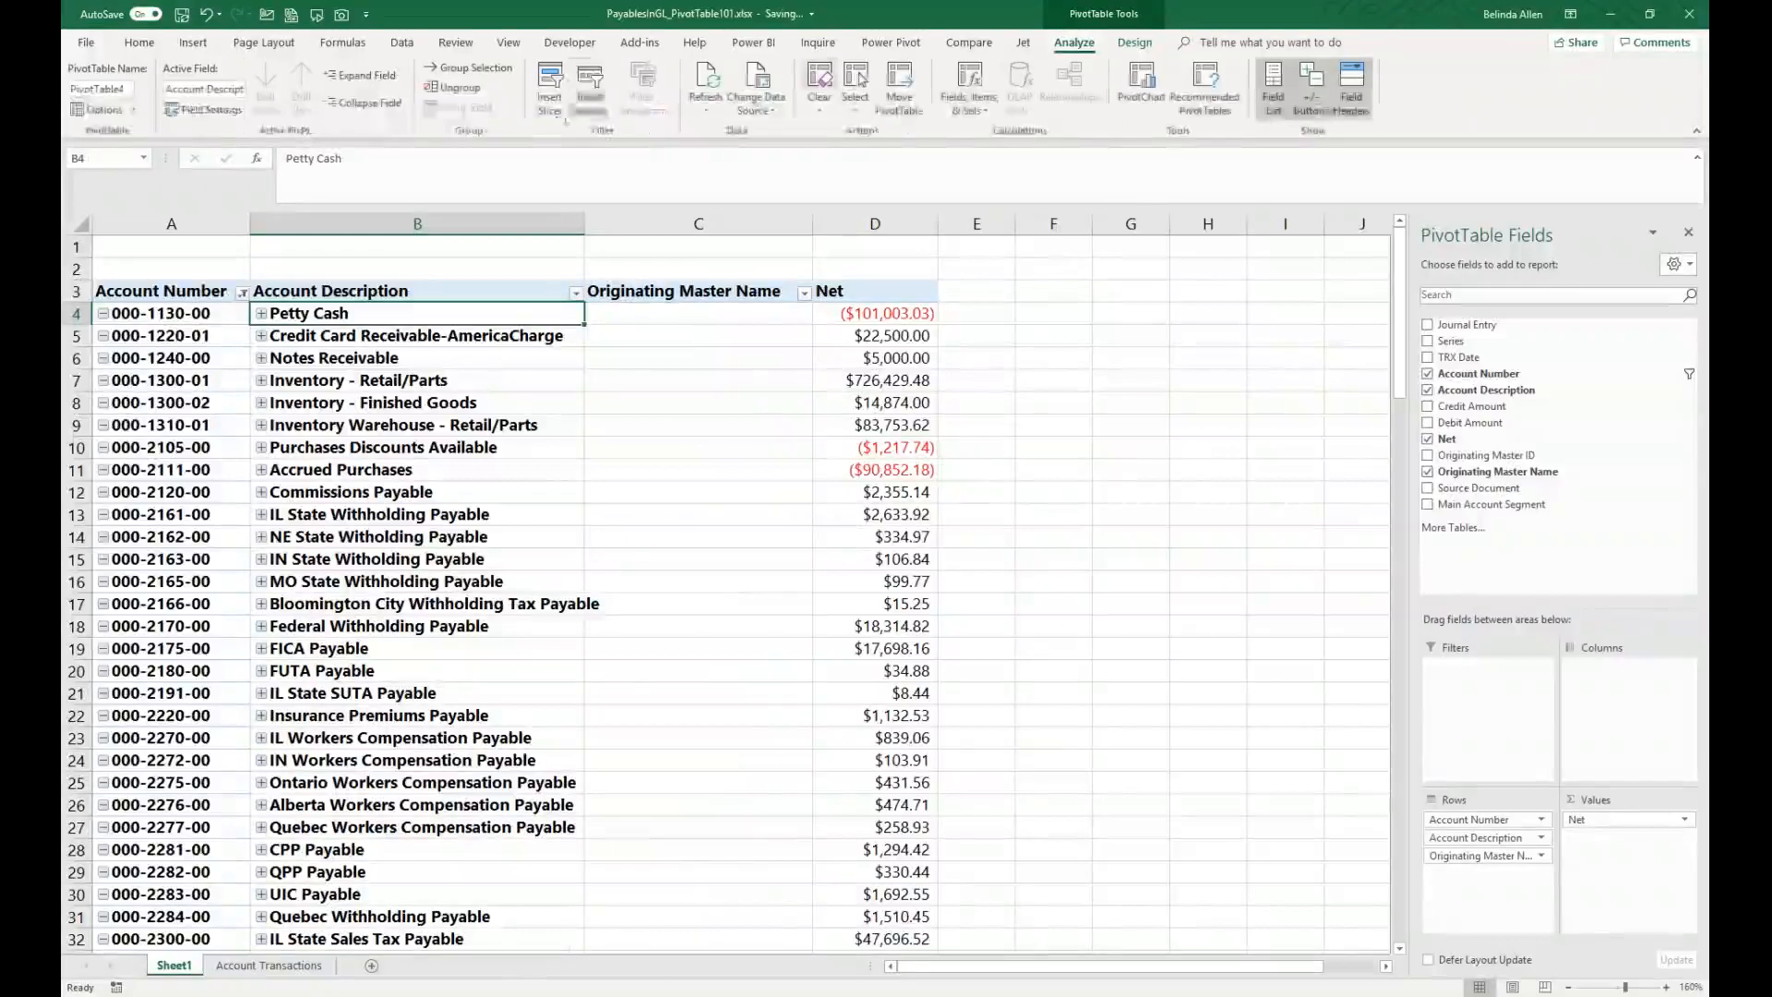
{"action": "left_click", "coordinate": [360, 75]}
{"action": "left_click", "coordinate": [367, 102]}
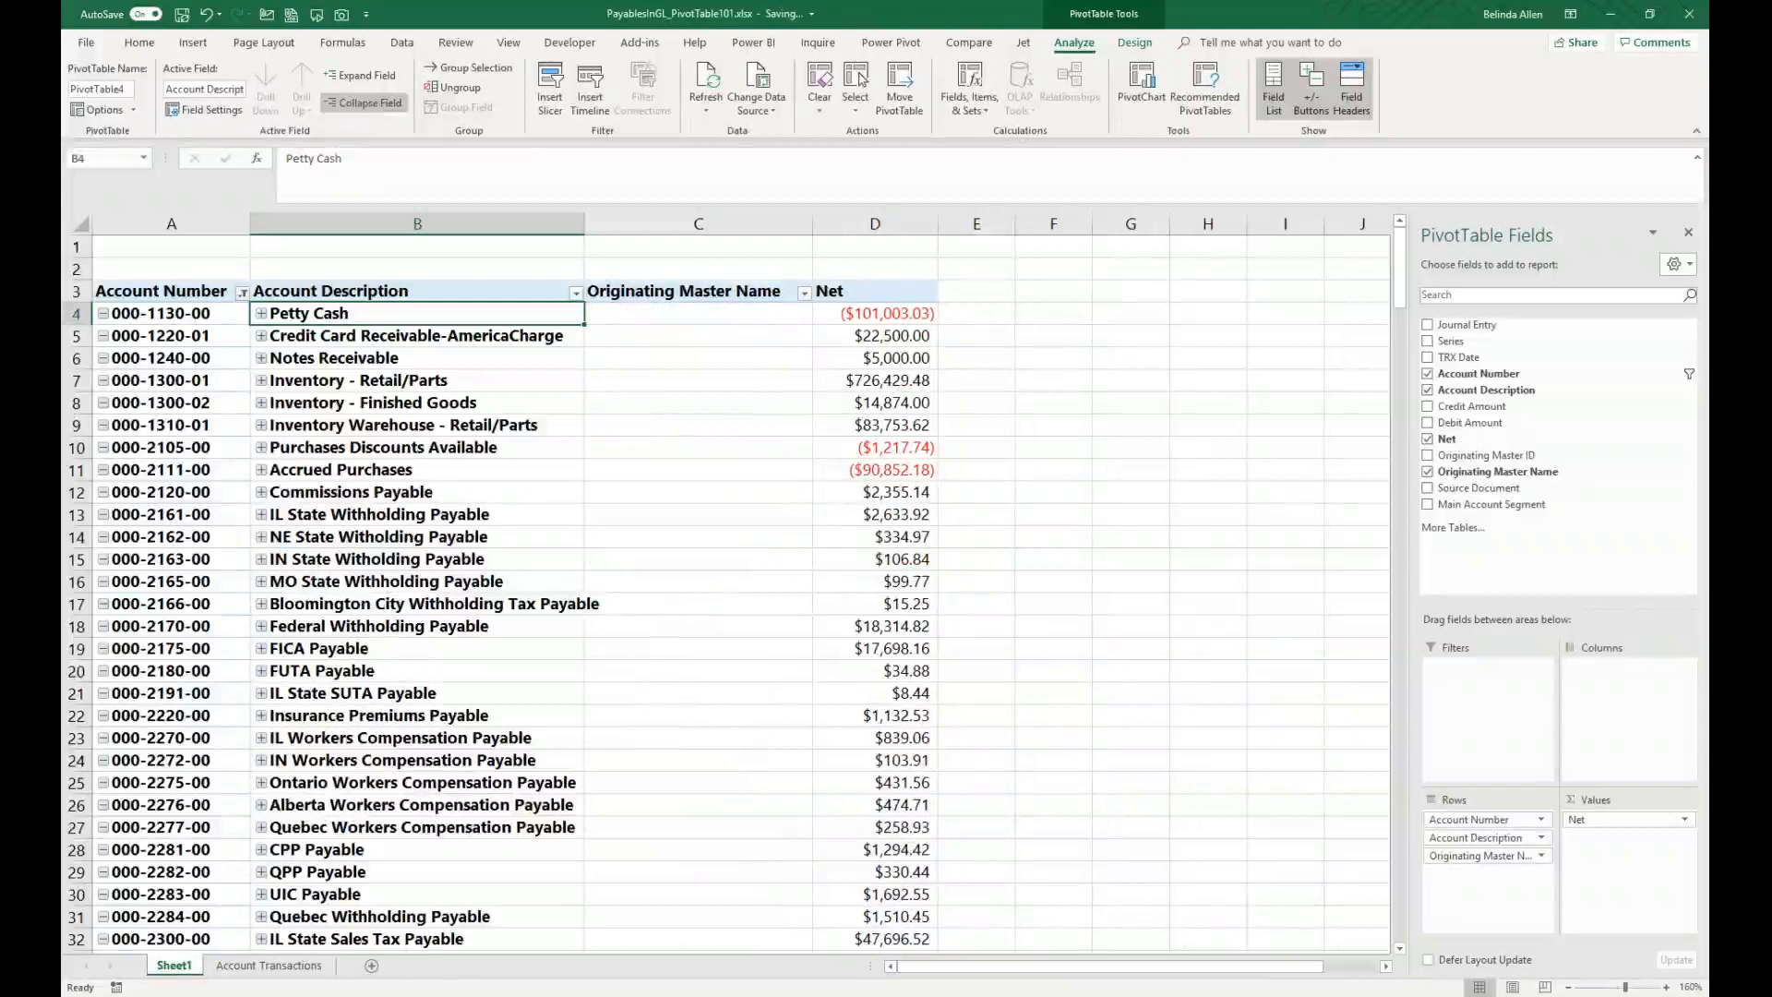
Step: Expand, collapse and re-expand the whole Account Description field once more
{"action": "left_click", "coordinate": [360, 74]}
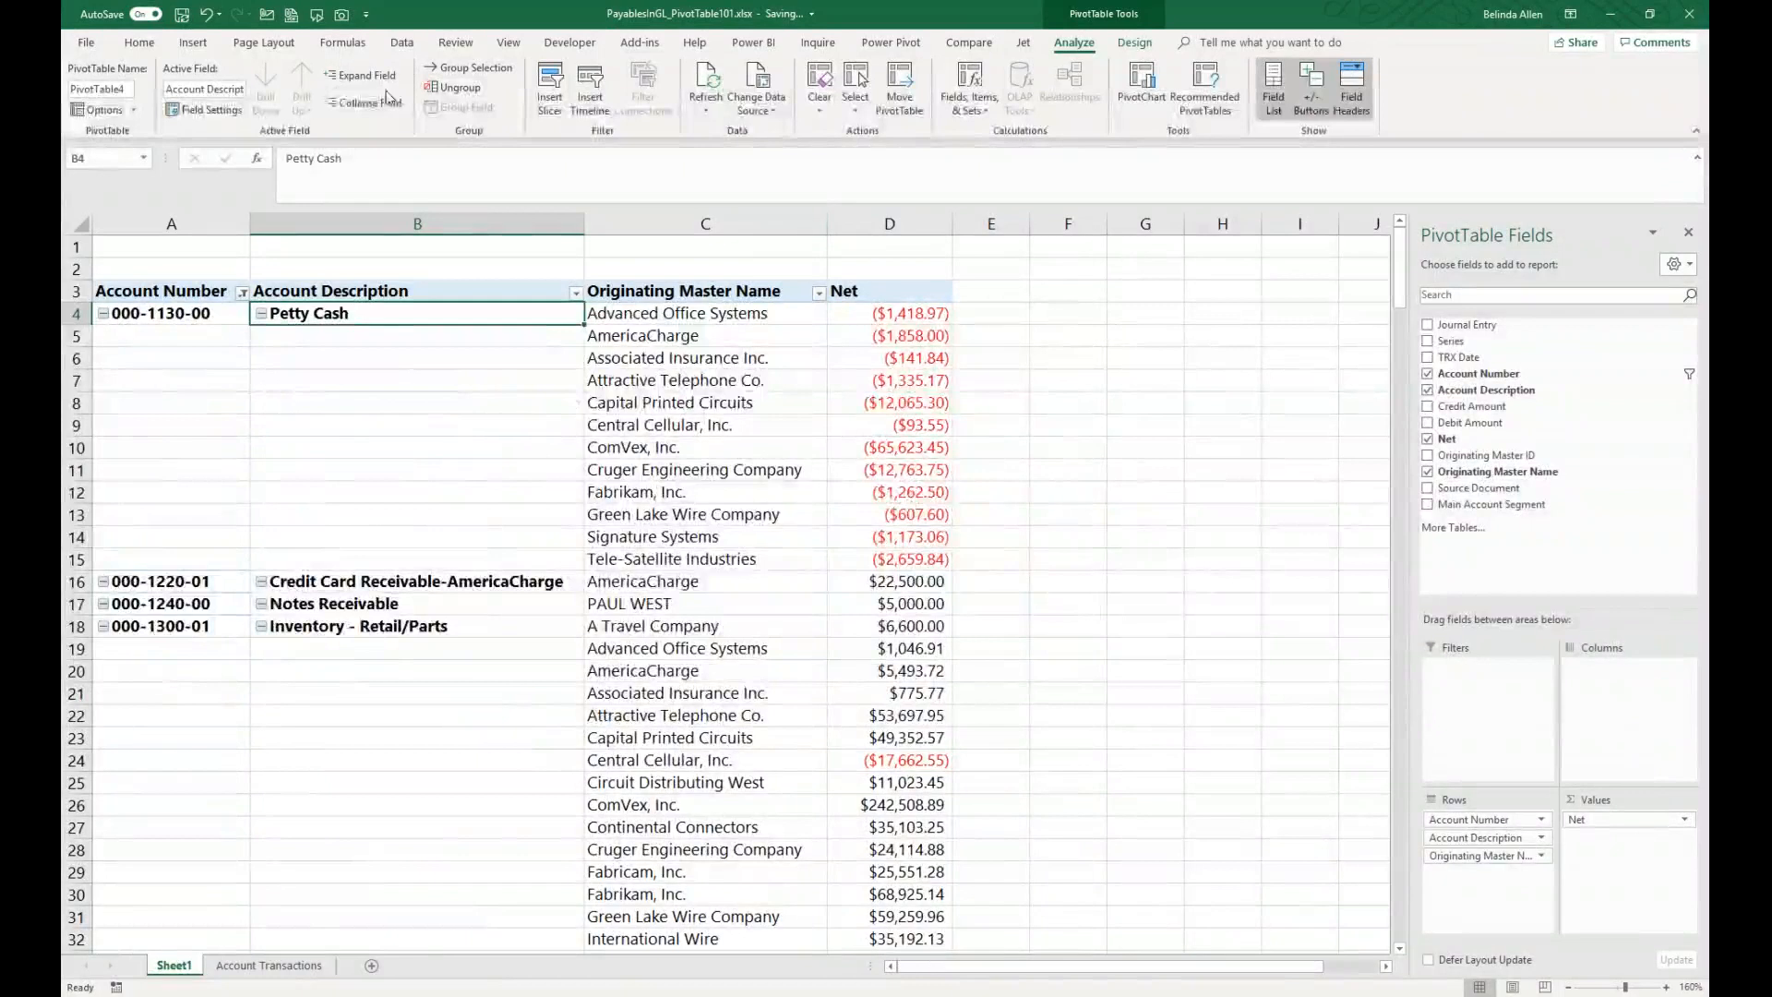
{"action": "left_click", "coordinate": [359, 103]}
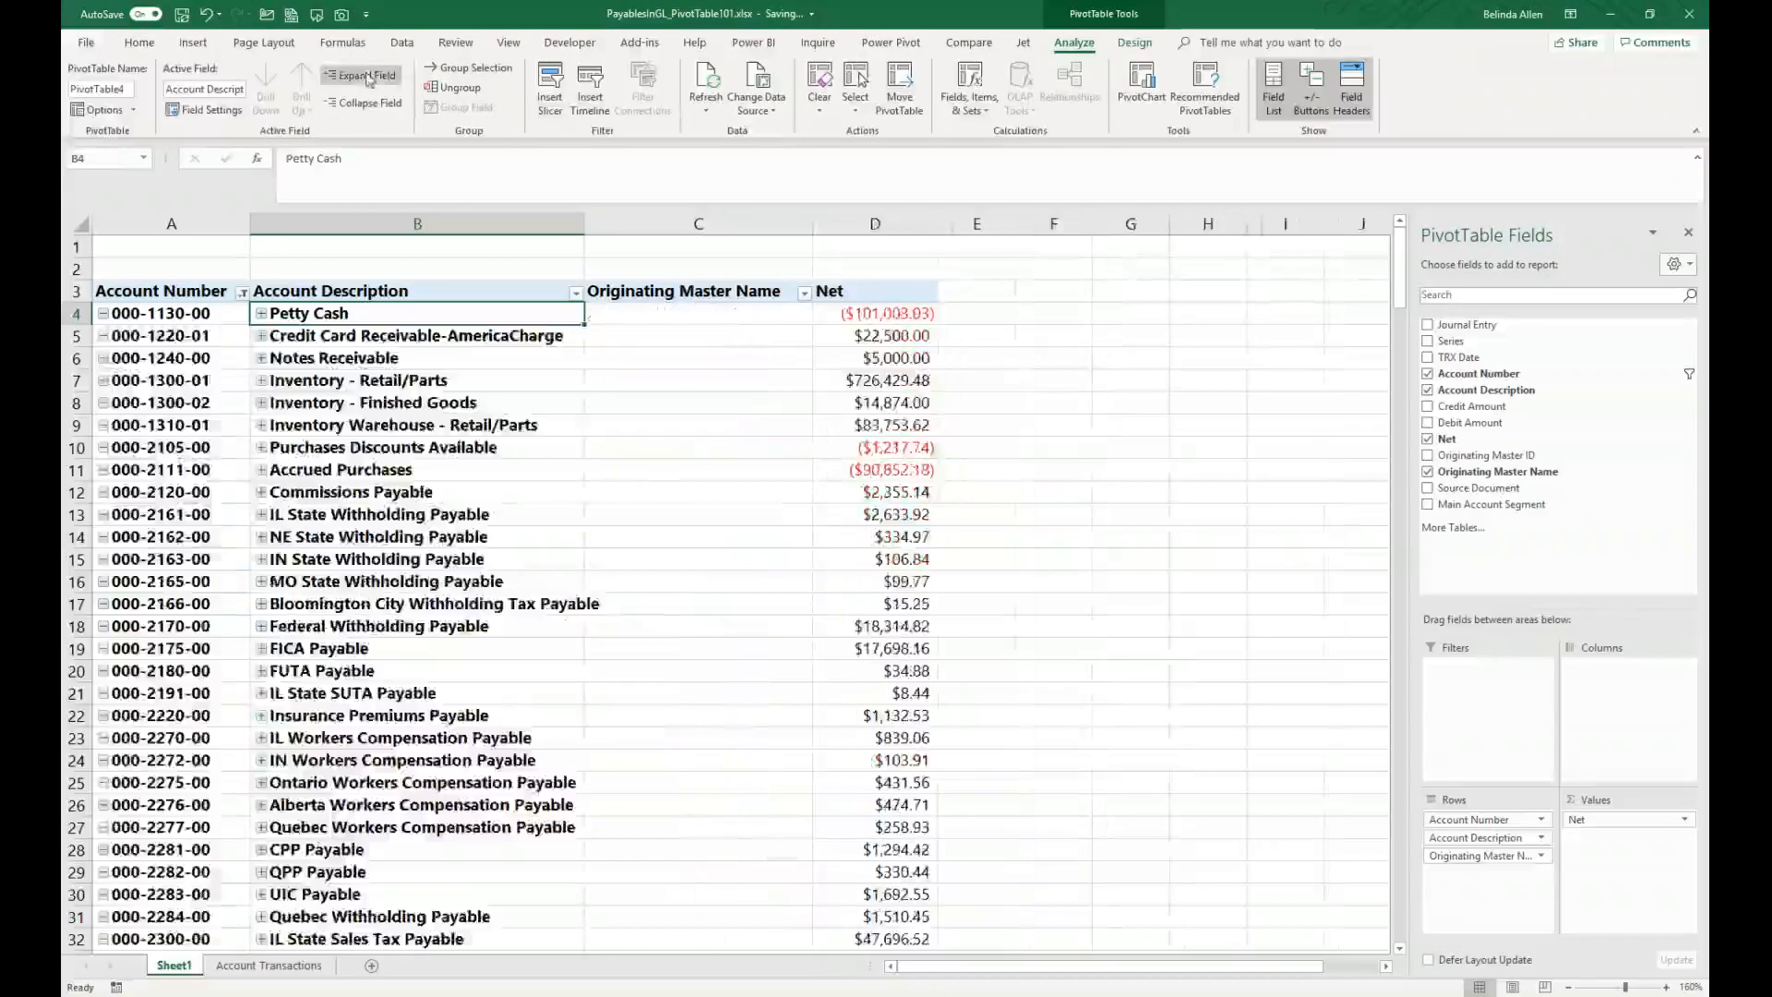
{"action": "left_click", "coordinate": [366, 76]}
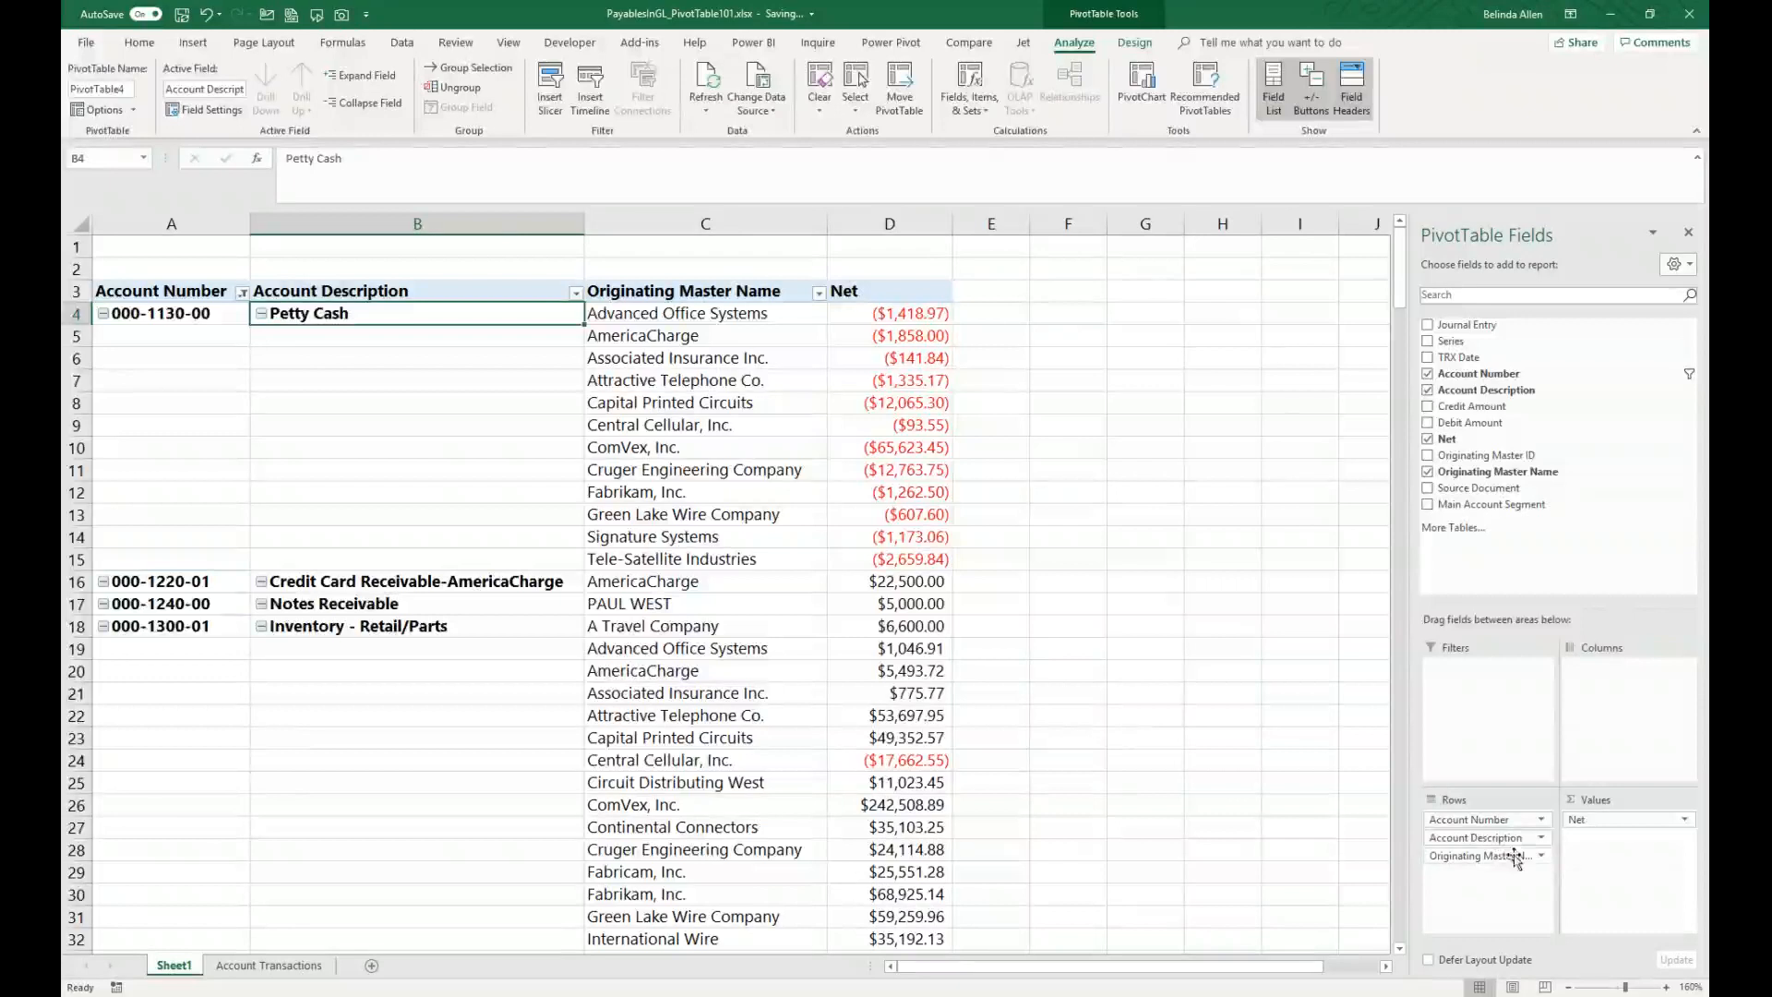
Step: Remove Account Description from the rows and move Originating Master Name above Account Number
{"action": "left_click", "coordinate": [1541, 838]}
{"action": "left_click", "coordinate": [1504, 809]}
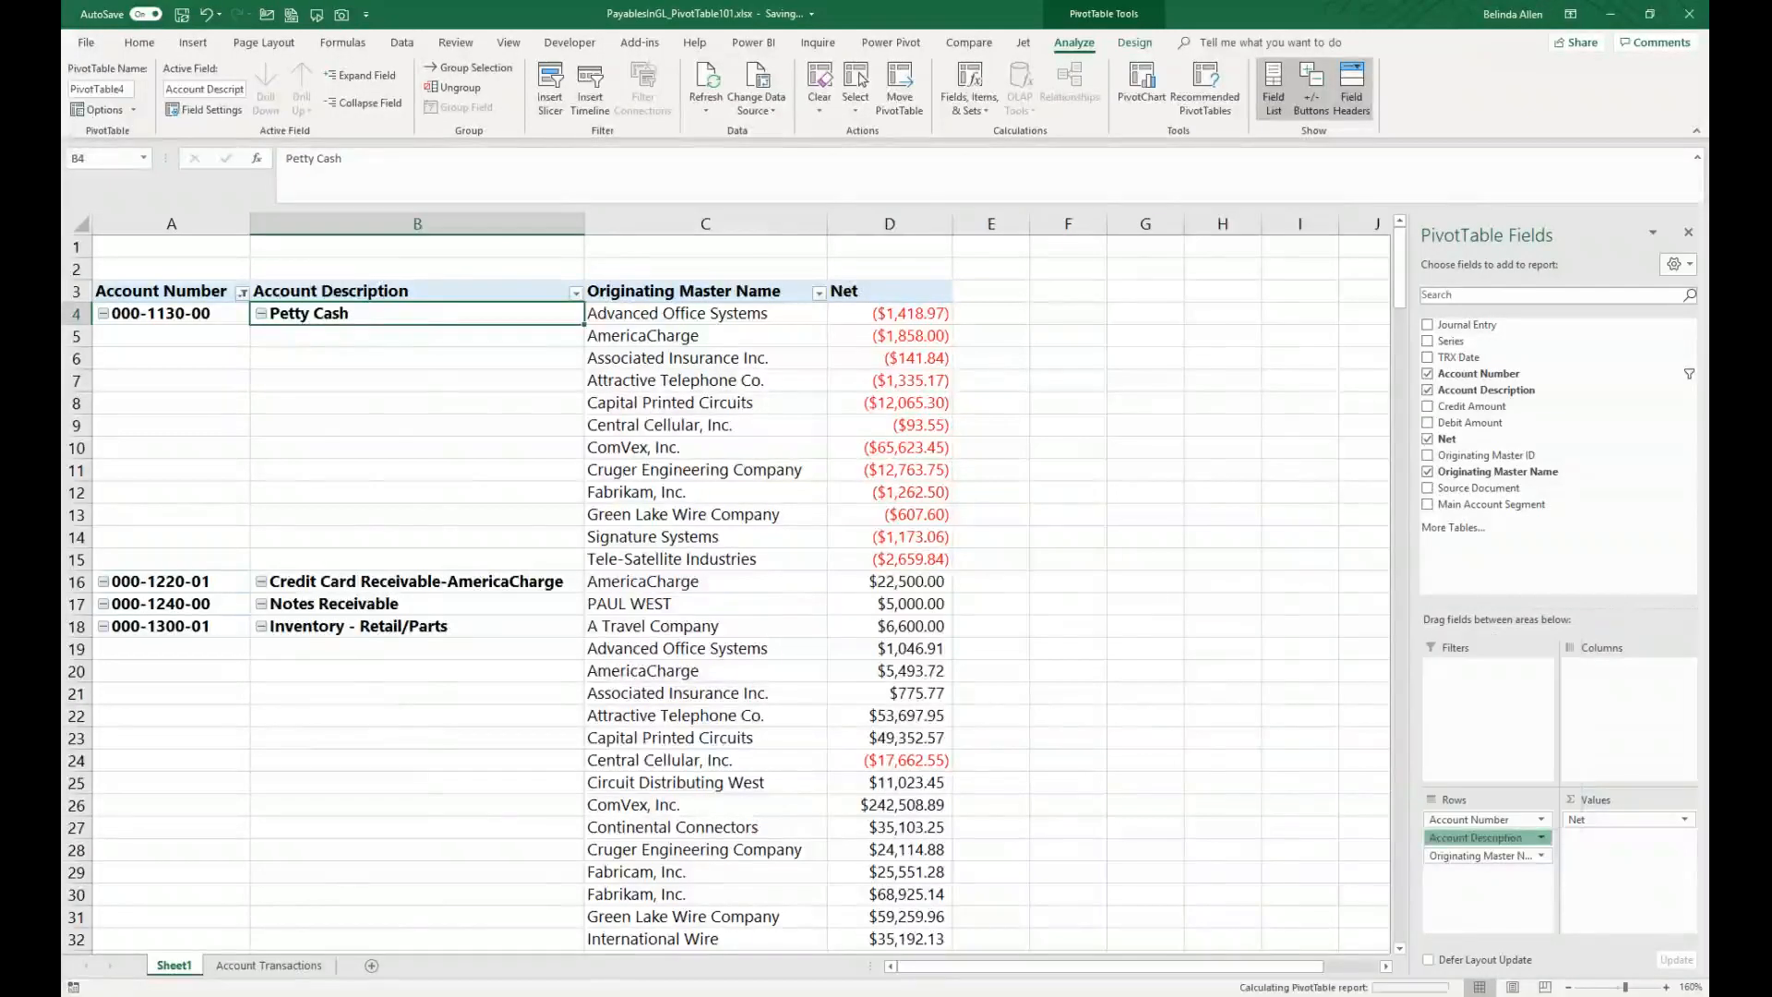
{"action": "left_click_drag", "start_coordinate": [1467, 838], "coordinate": [1476, 818]}
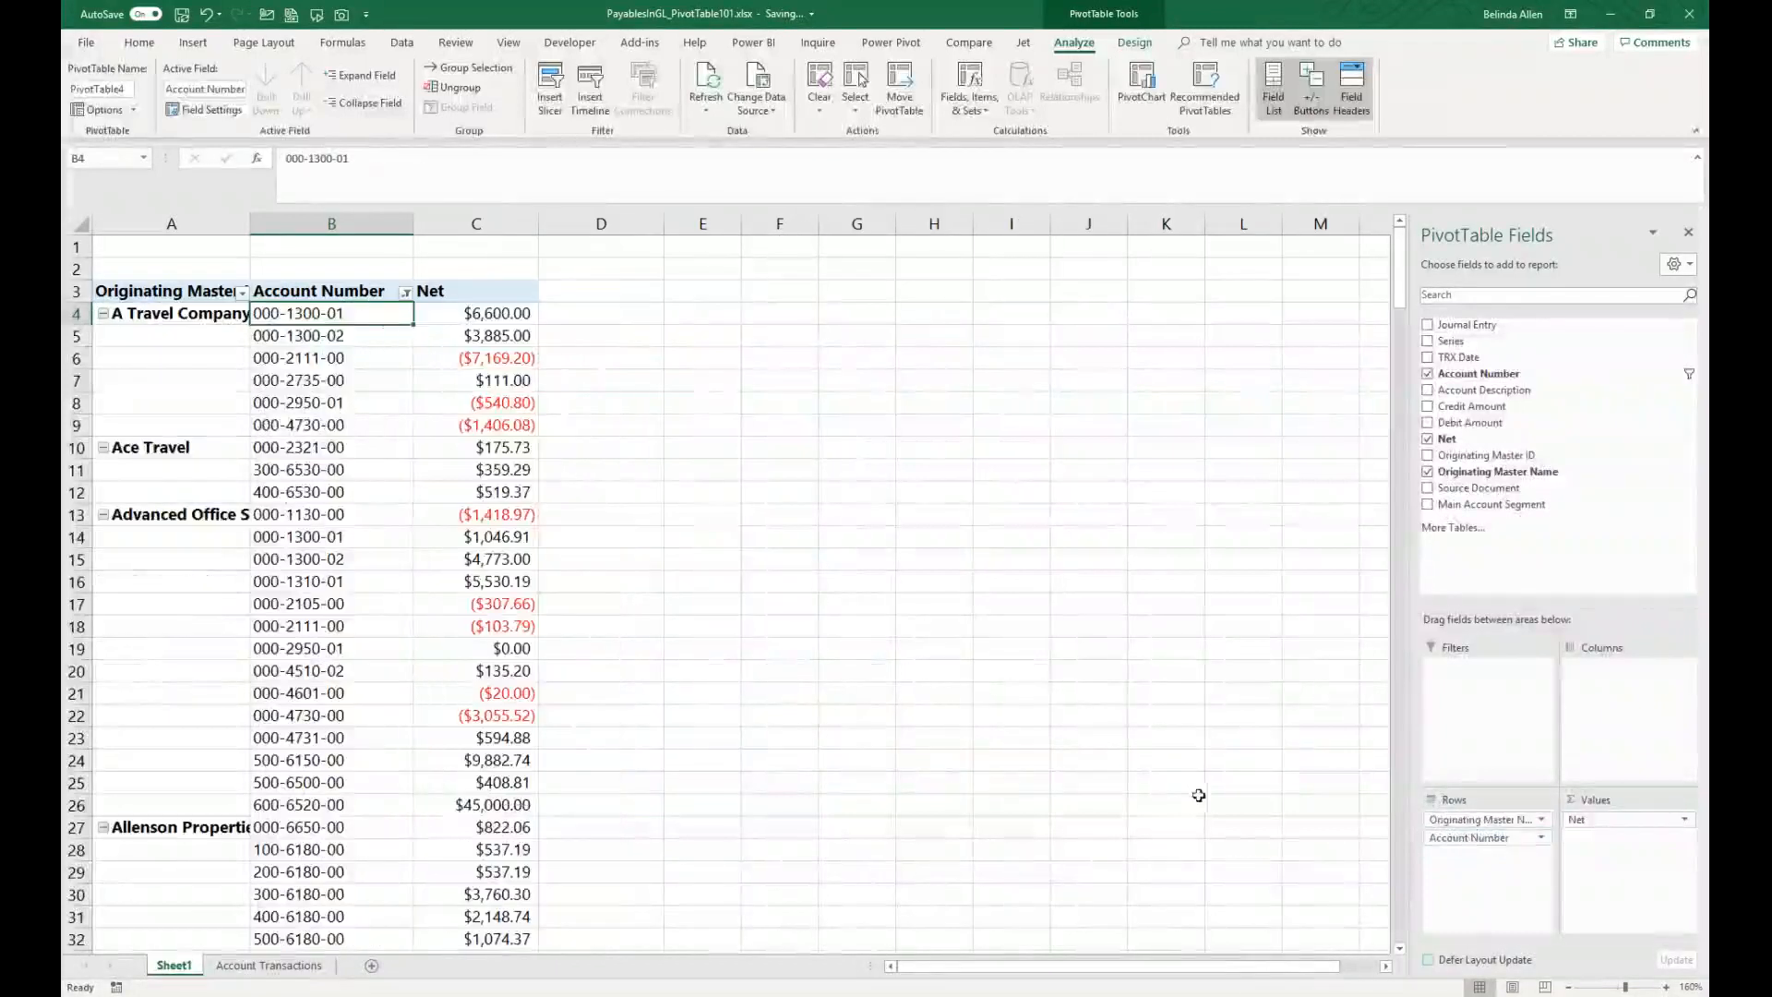
Step: Autofit column A to the master names, and collapse then re-expand the A Travel Company group
{"action": "double_click", "coordinate": [250, 230]}
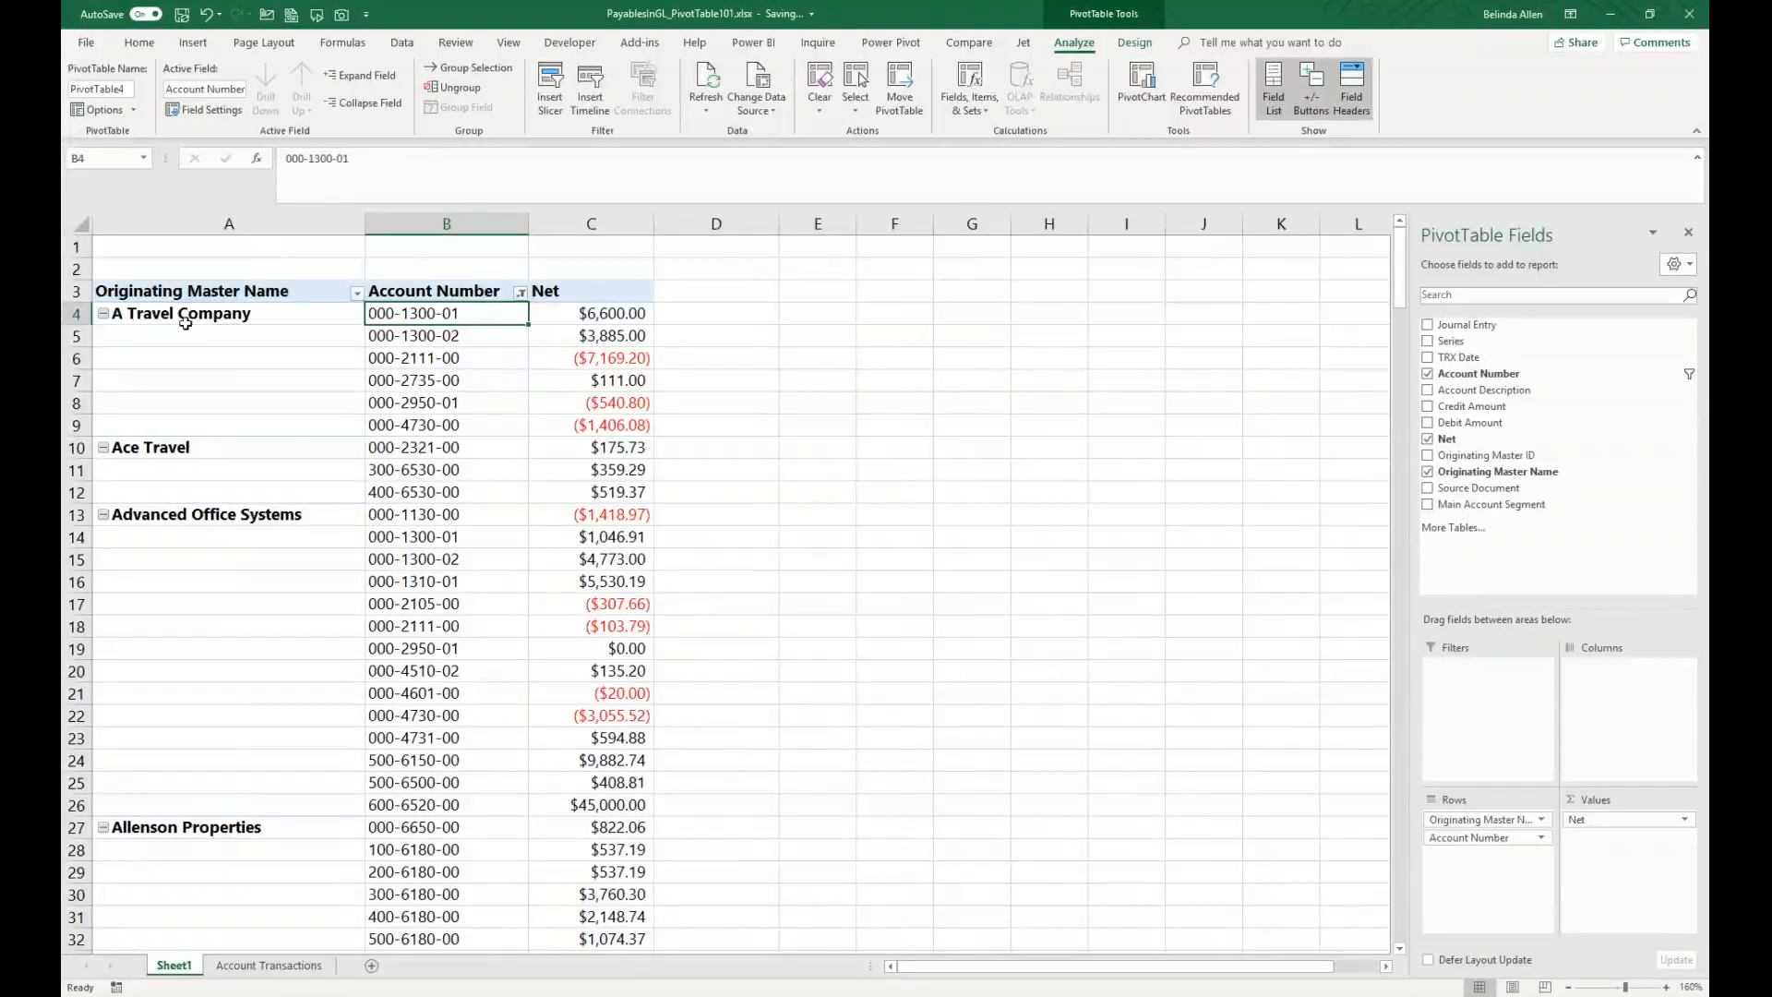
{"action": "left_click", "coordinate": [104, 314]}
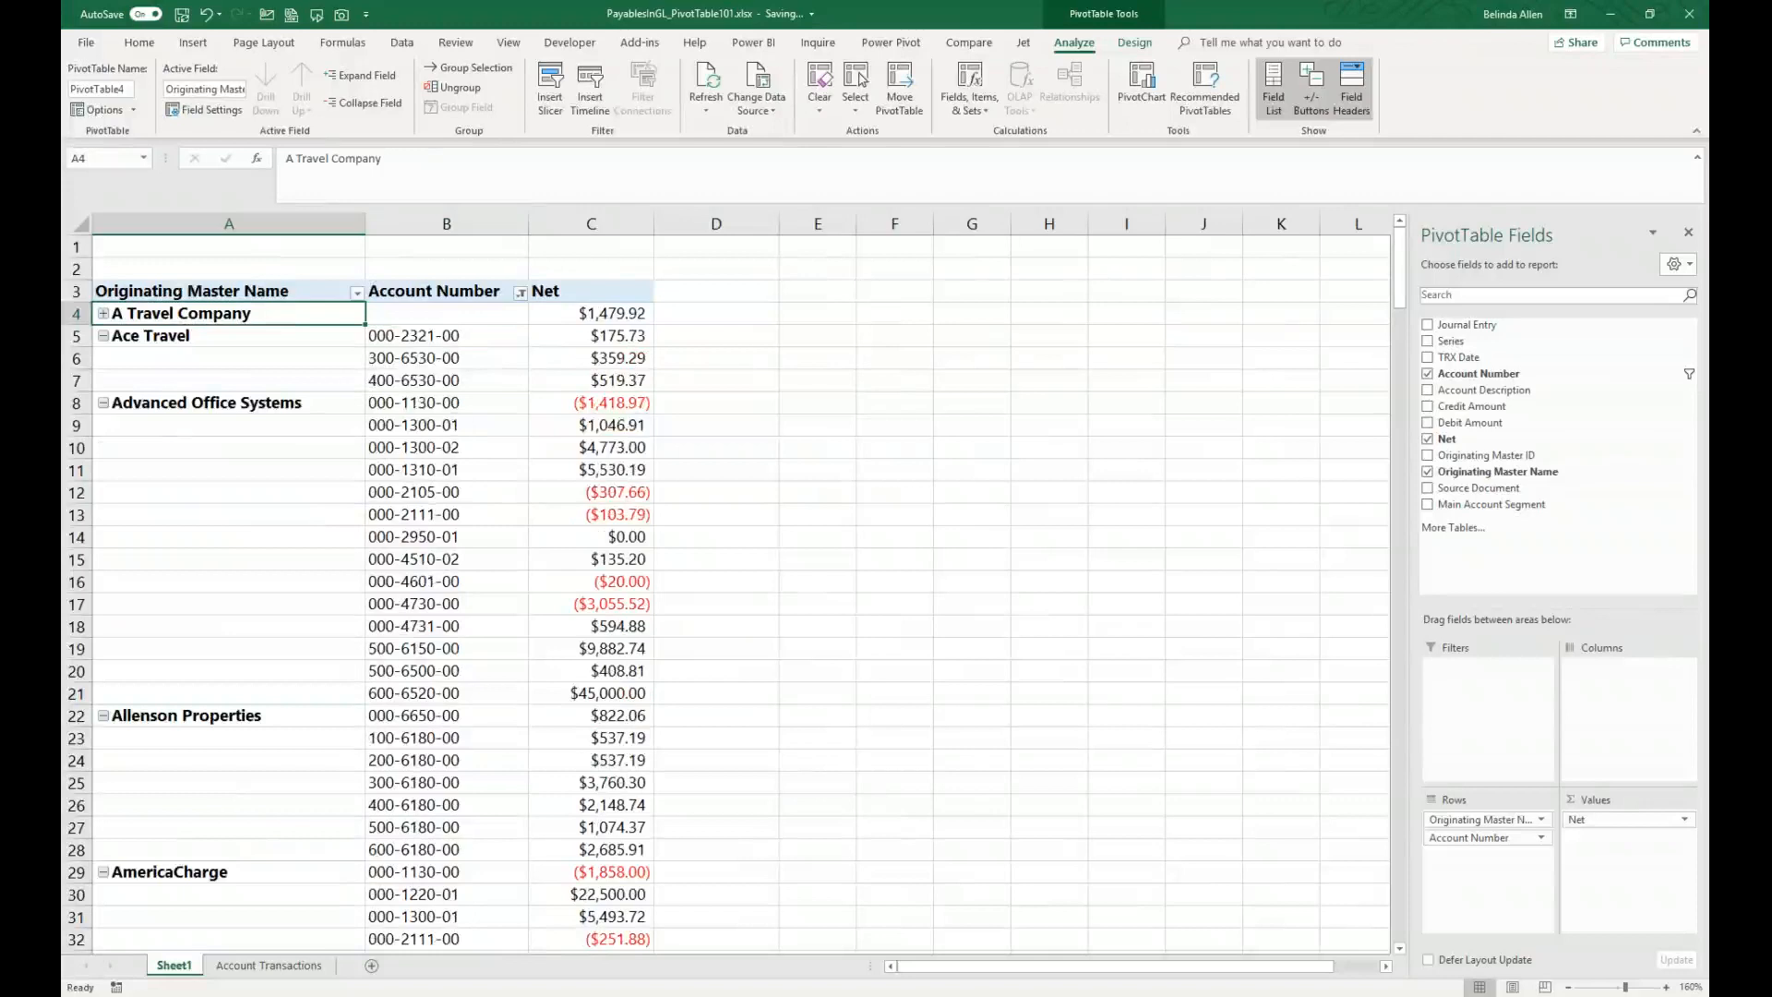
{"action": "left_click", "coordinate": [103, 314]}
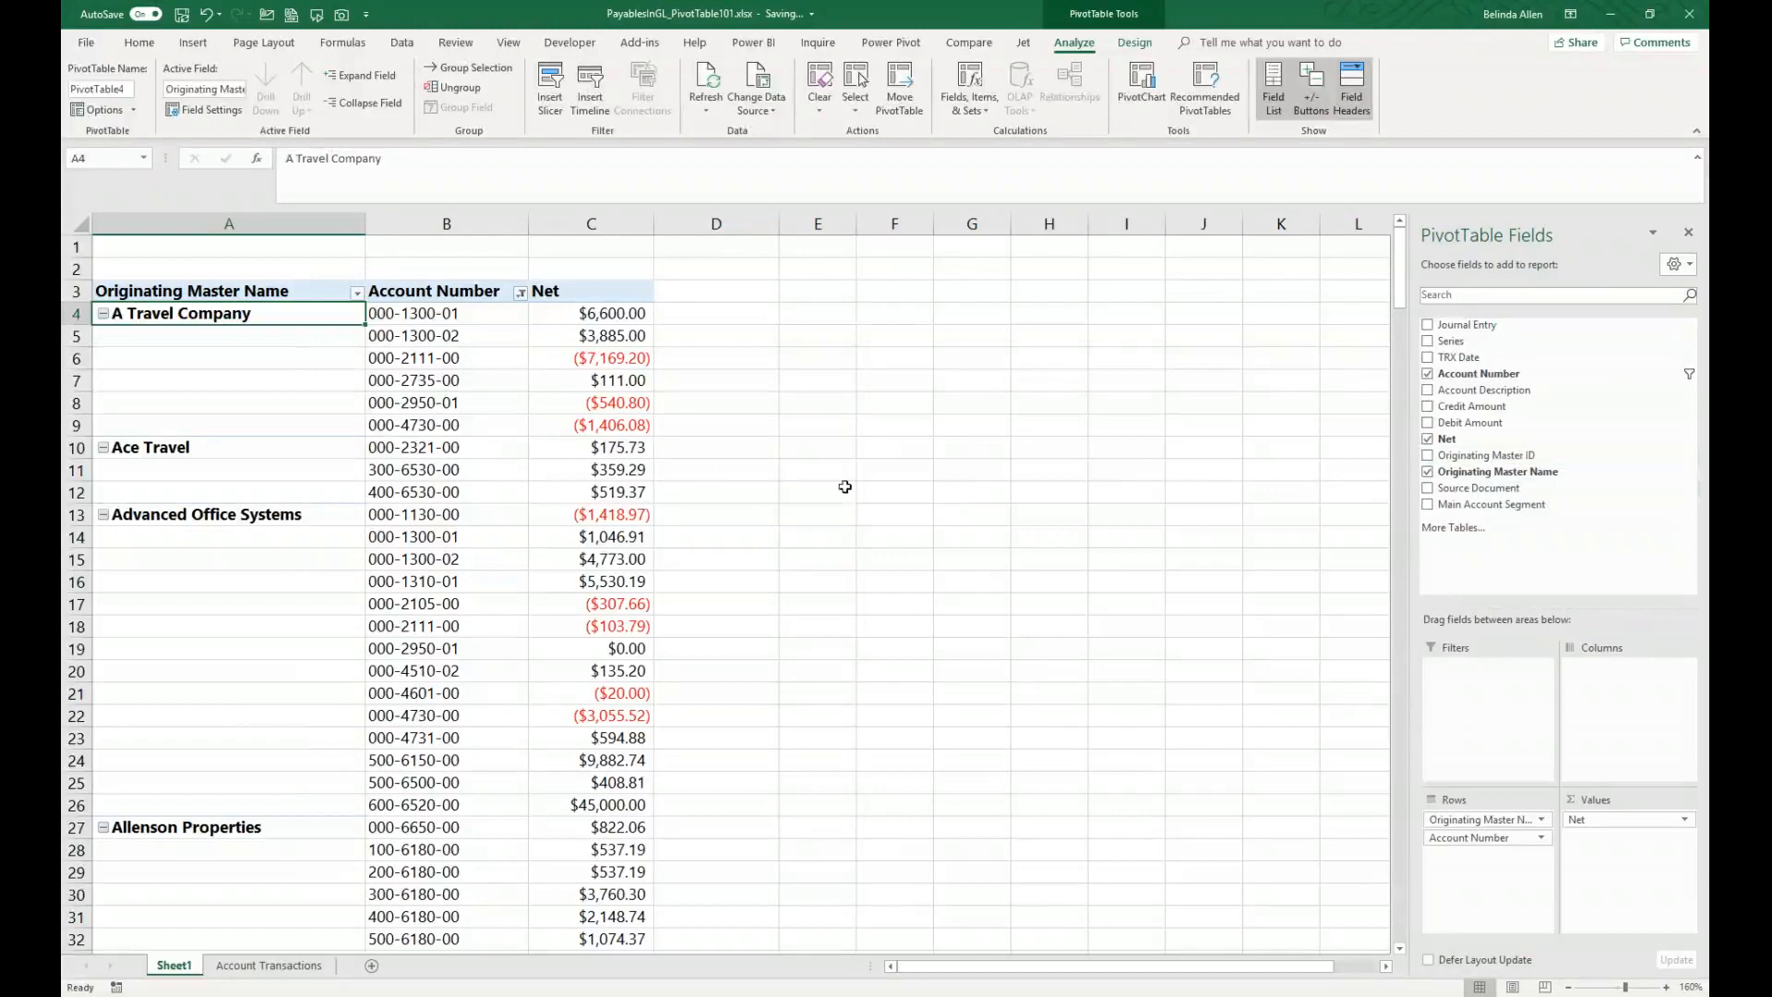
Step: Add Source Document to the PivotTable columns and filter it to show only PMTRX
{"action": "left_click_drag", "start_coordinate": [1500, 489], "coordinate": [1616, 694]}
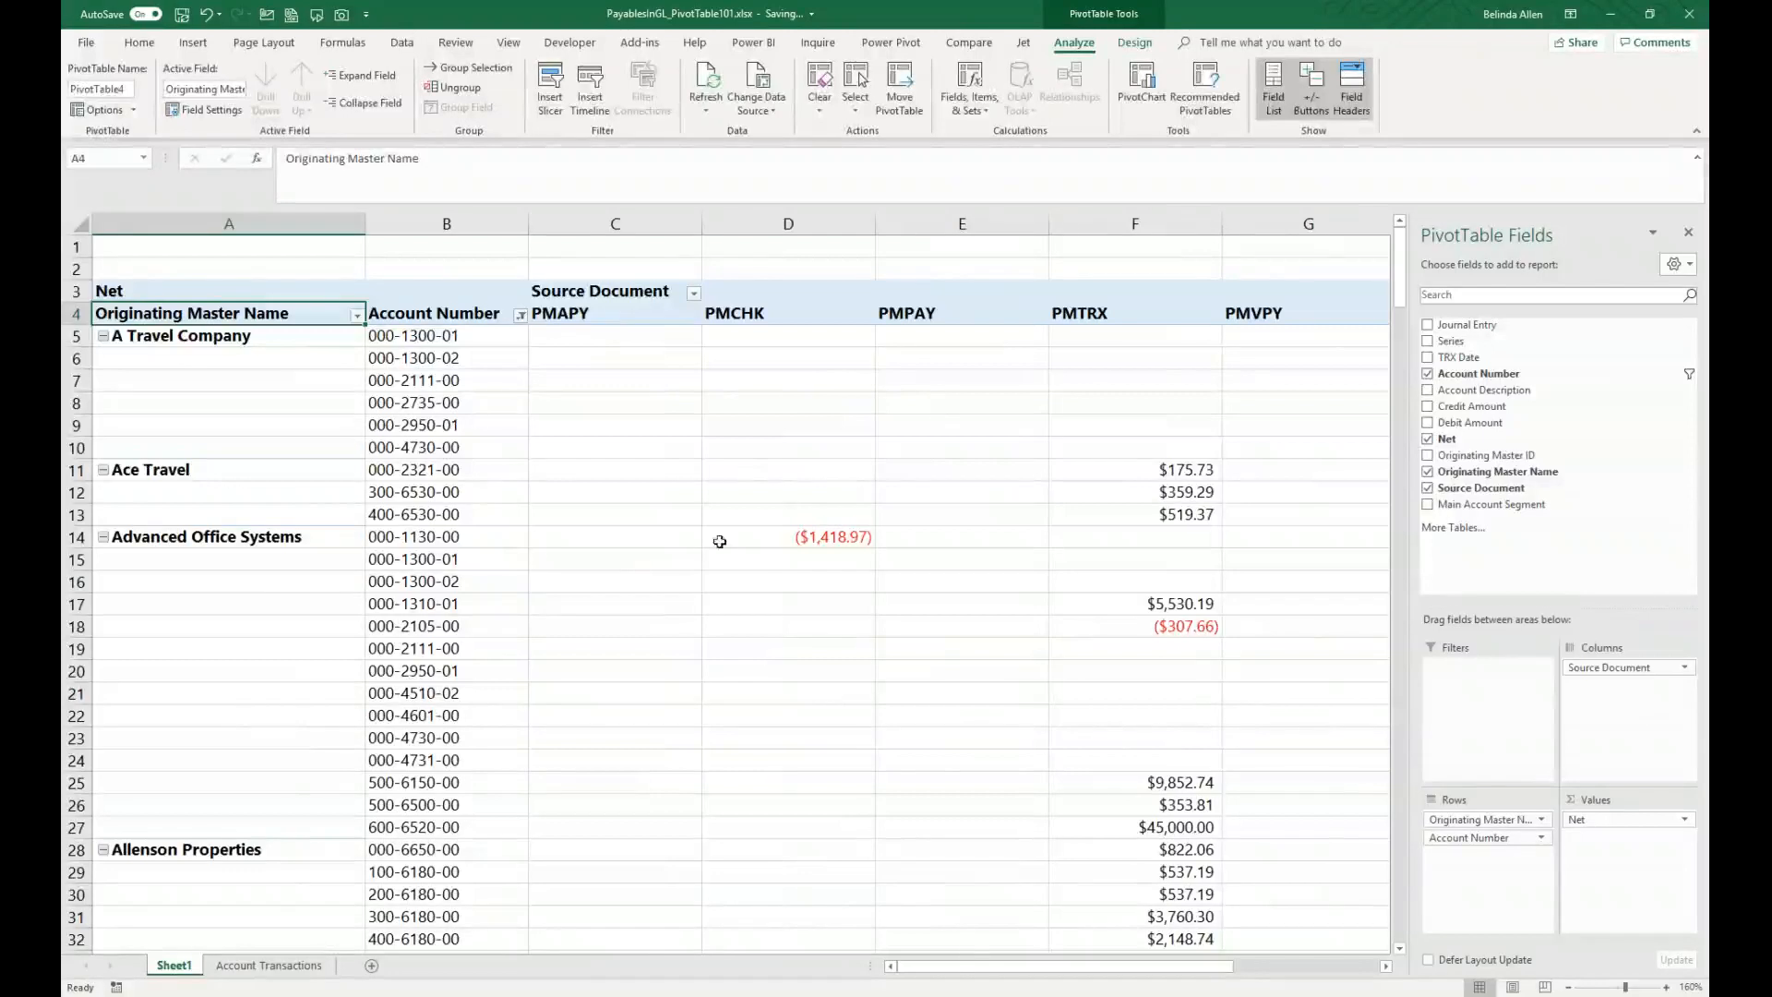
{"action": "mouse_move", "coordinate": [963, 966]}
{"action": "left_mouse_down"}
{"action": "mouse_move", "coordinate": [1128, 978]}
{"action": "mouse_move", "coordinate": [948, 985]}
{"action": "left_mouse_up"}
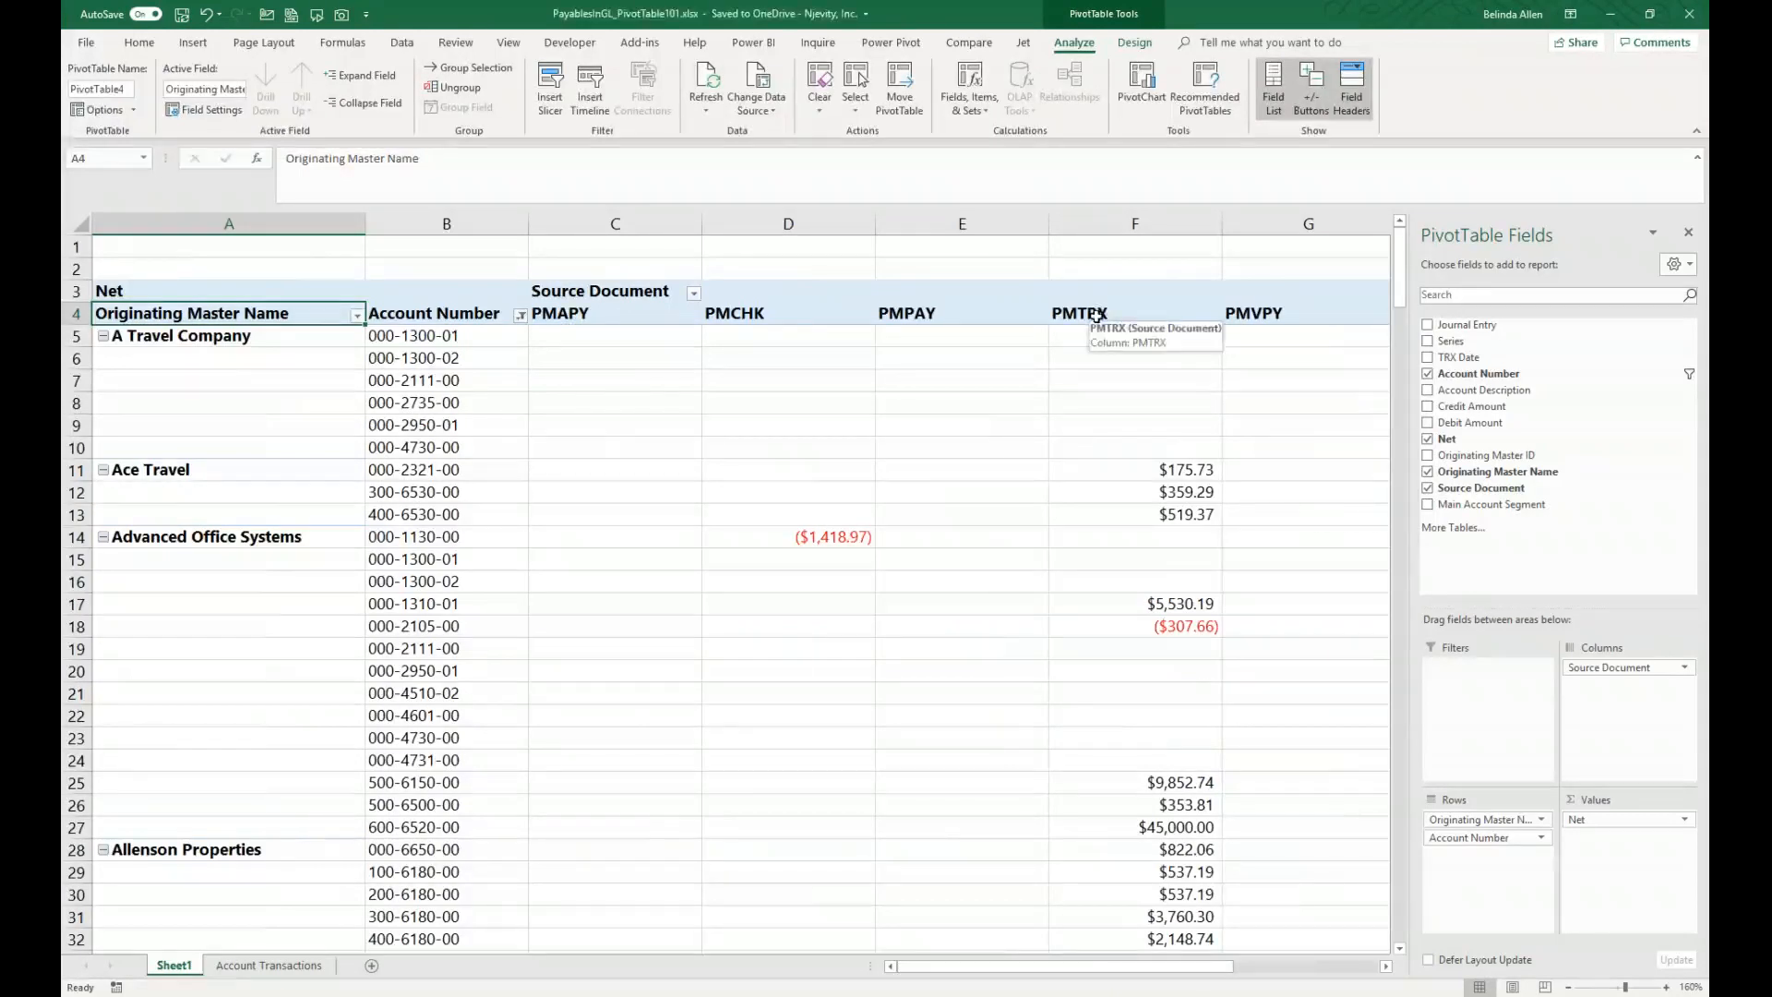
{"action": "left_click", "coordinate": [693, 295]}
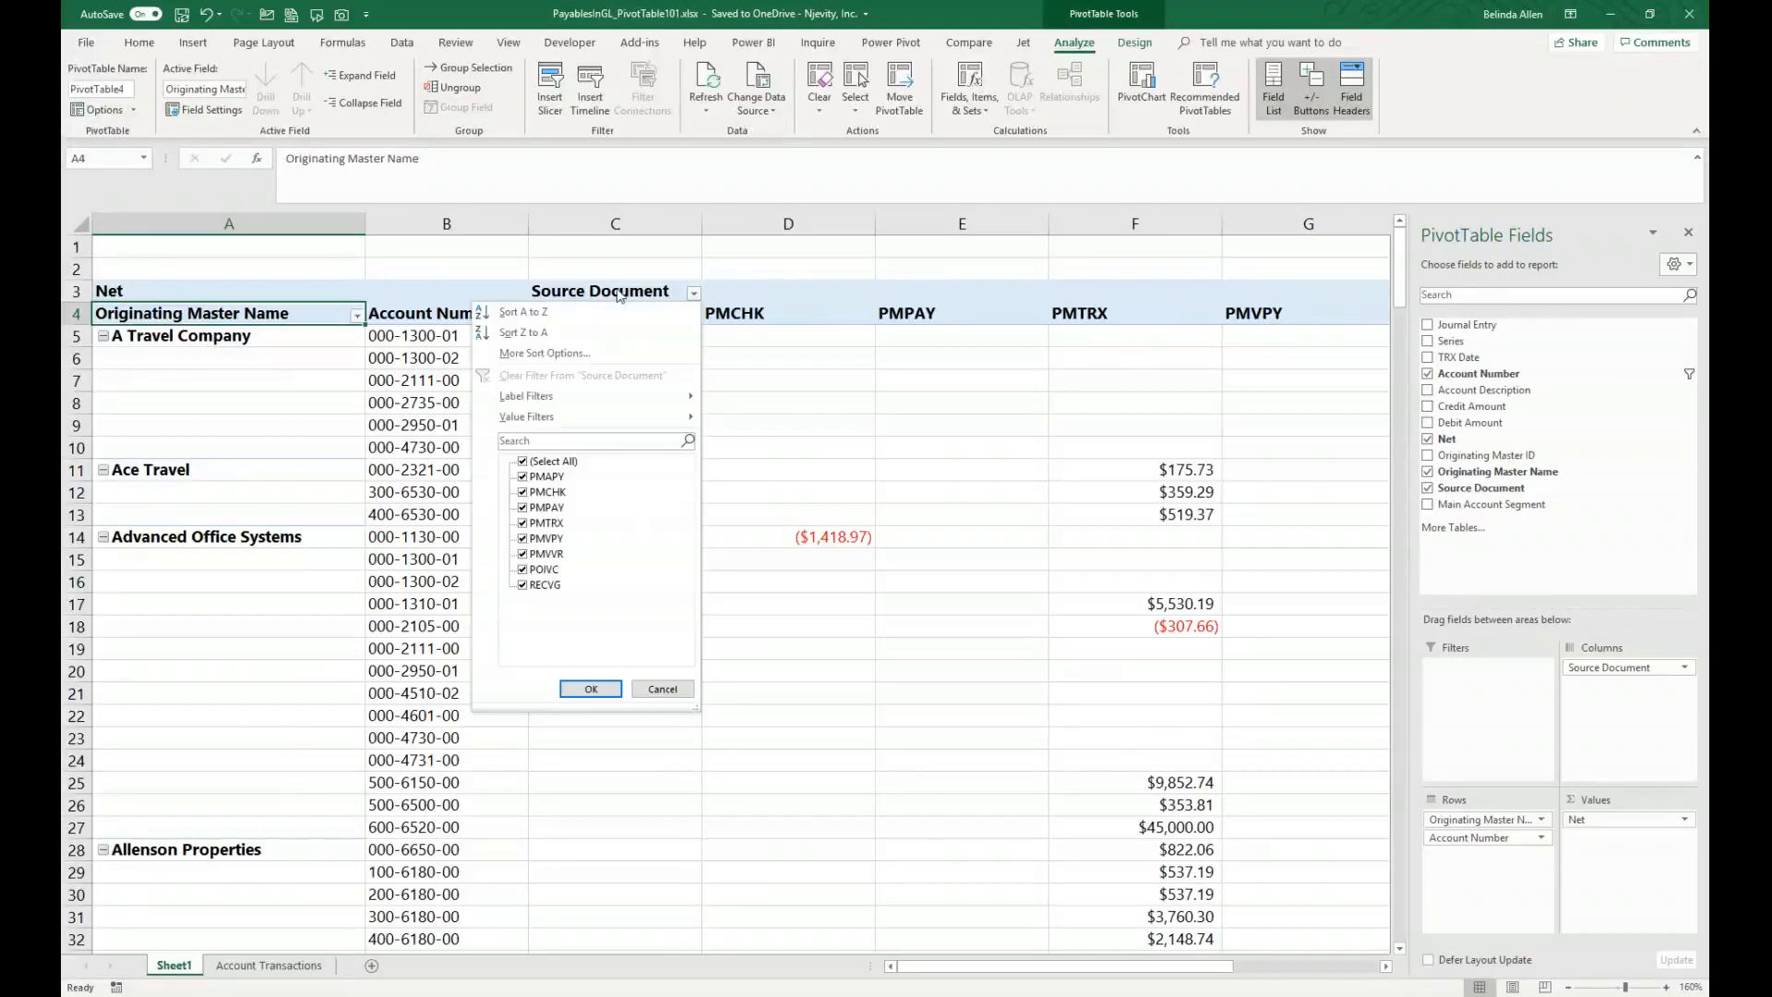
{"action": "left_click", "coordinate": [522, 461]}
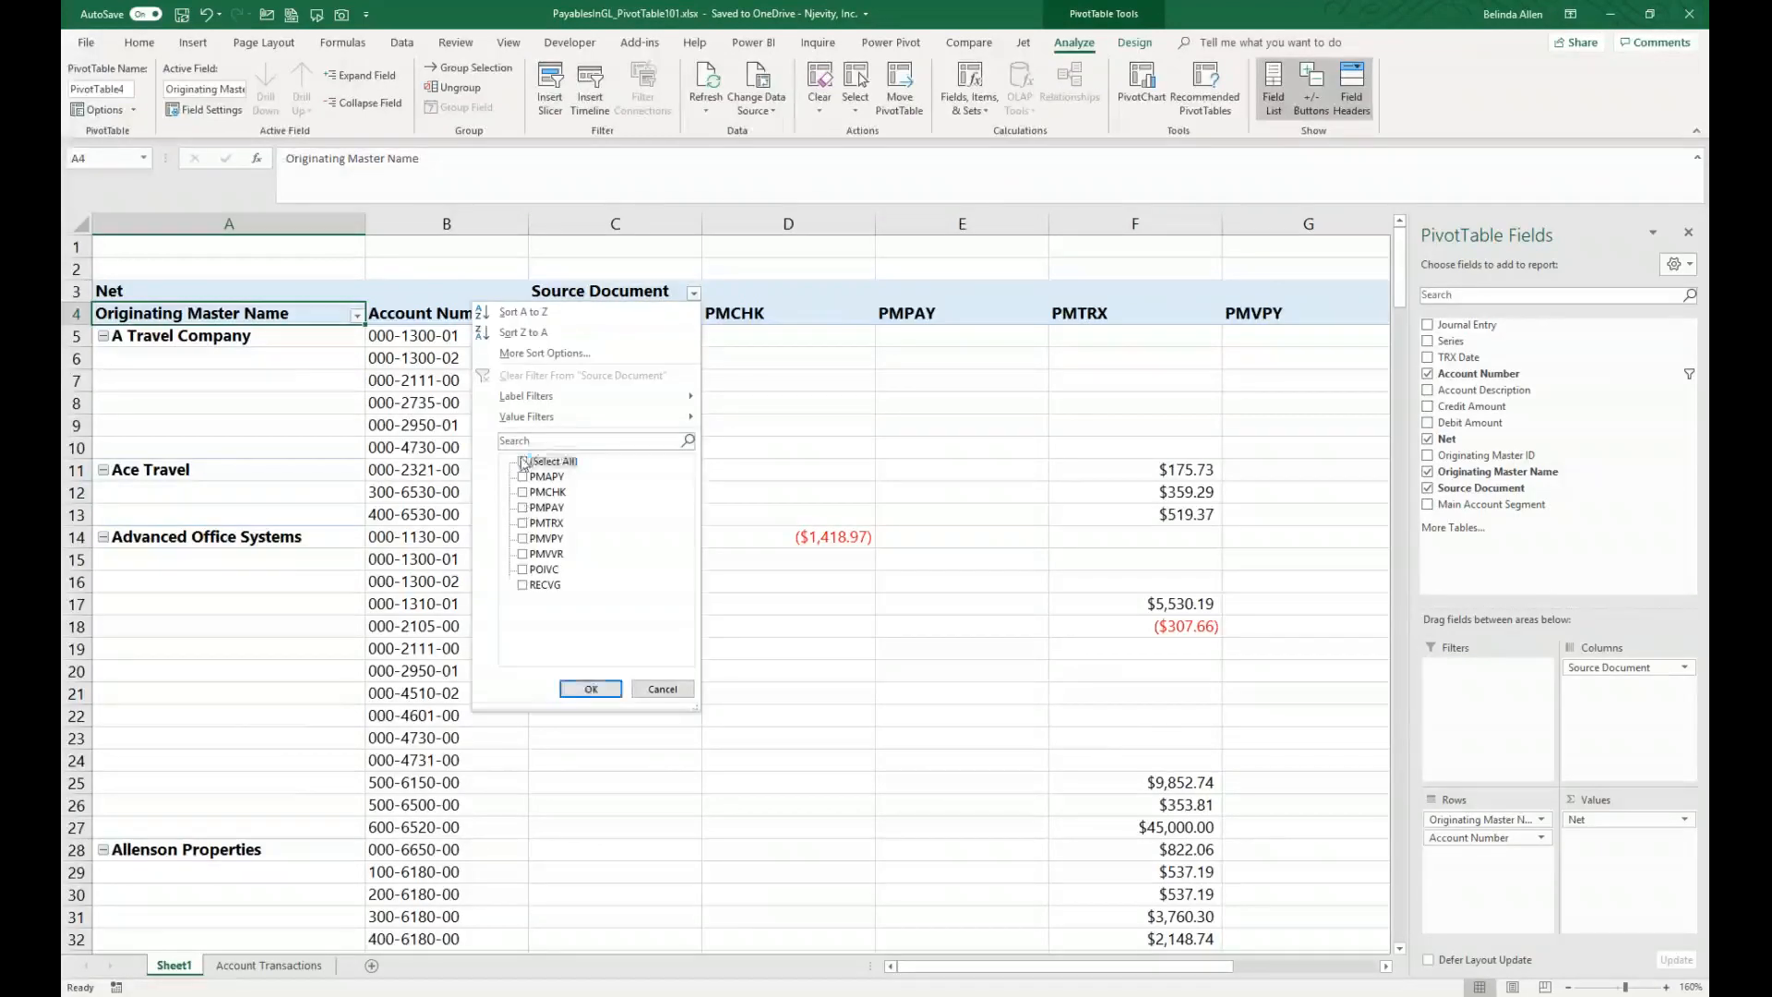
{"action": "left_click", "coordinate": [524, 523]}
{"action": "left_click", "coordinate": [589, 689]}
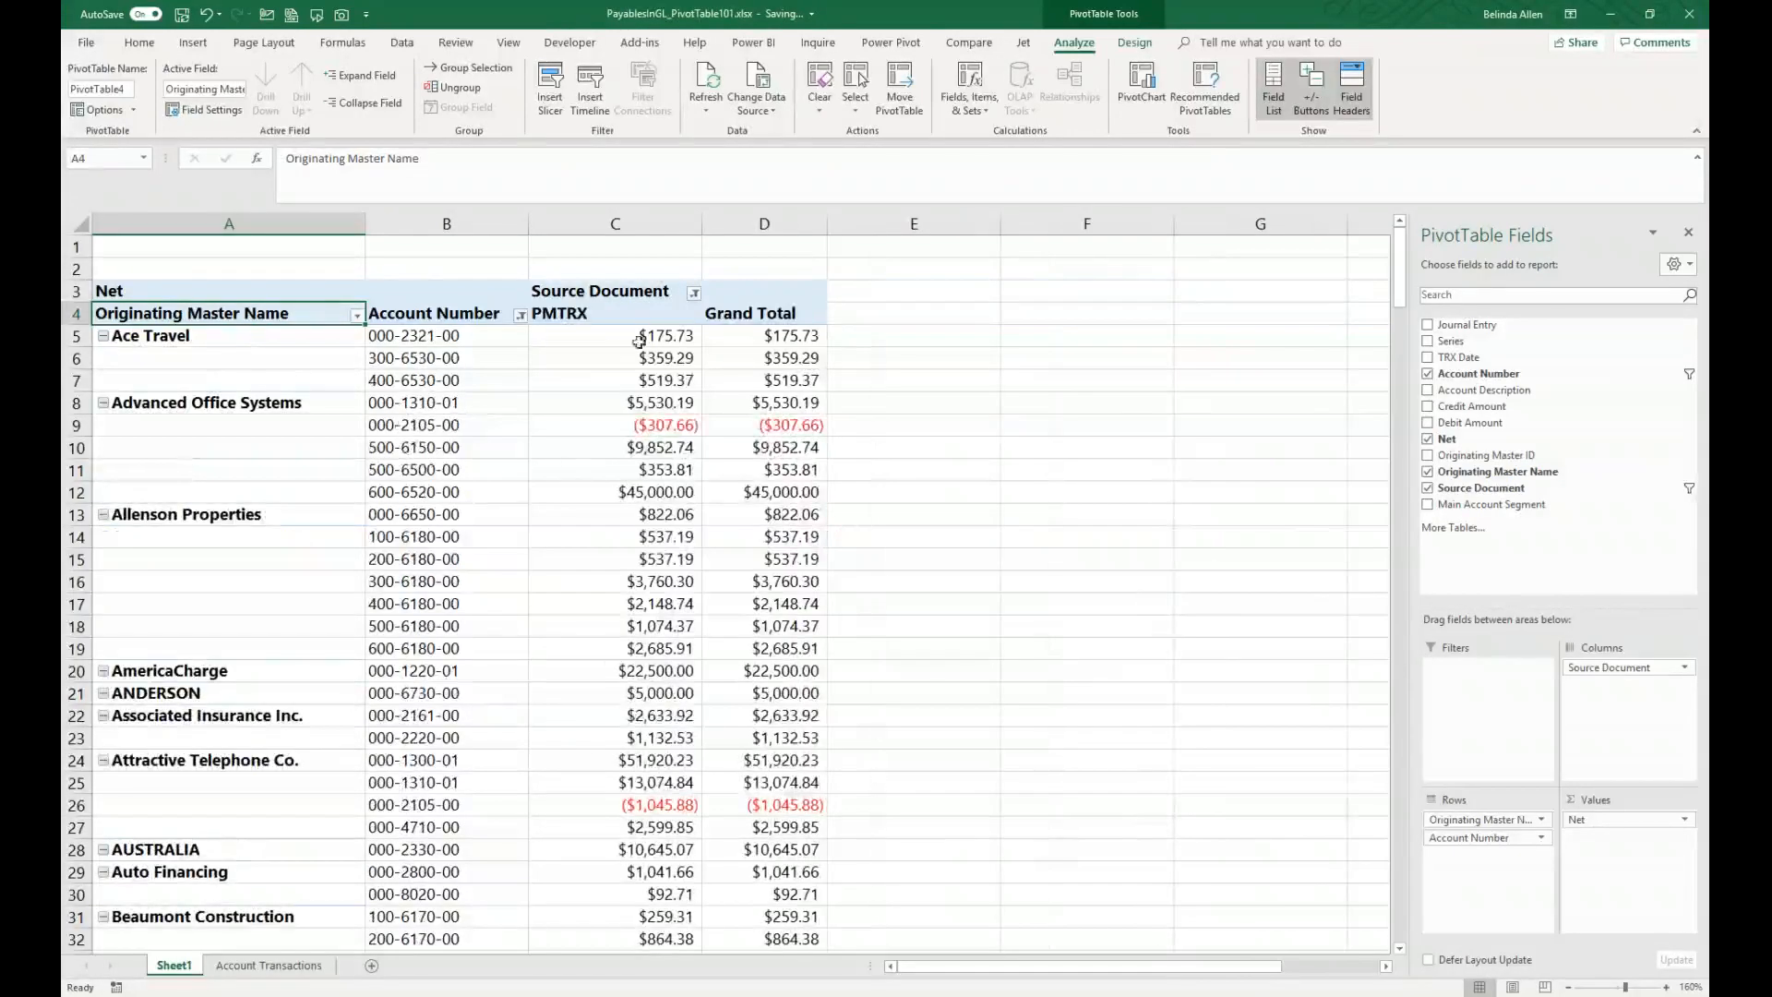
Step: Set the PivotTable grand totals to on for columns only
{"action": "mouse_move", "coordinate": [771, 374]}
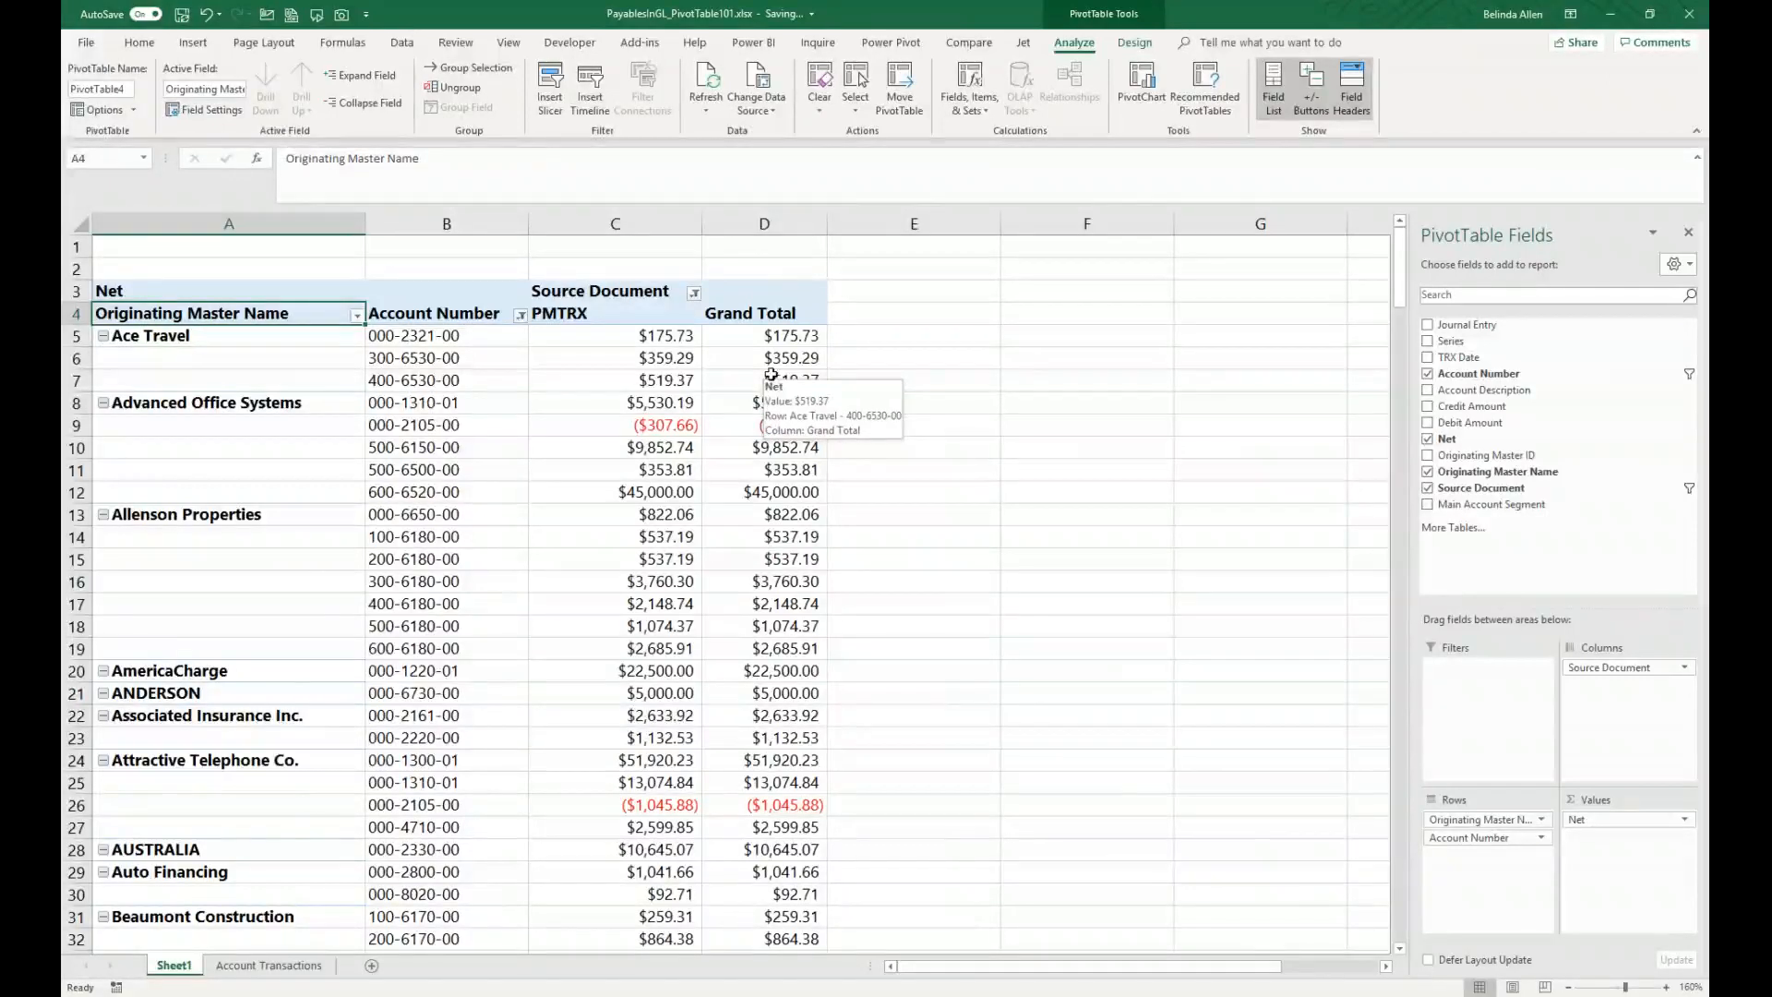
{"action": "left_click", "coordinate": [1149, 46]}
{"action": "left_click", "coordinate": [144, 111]}
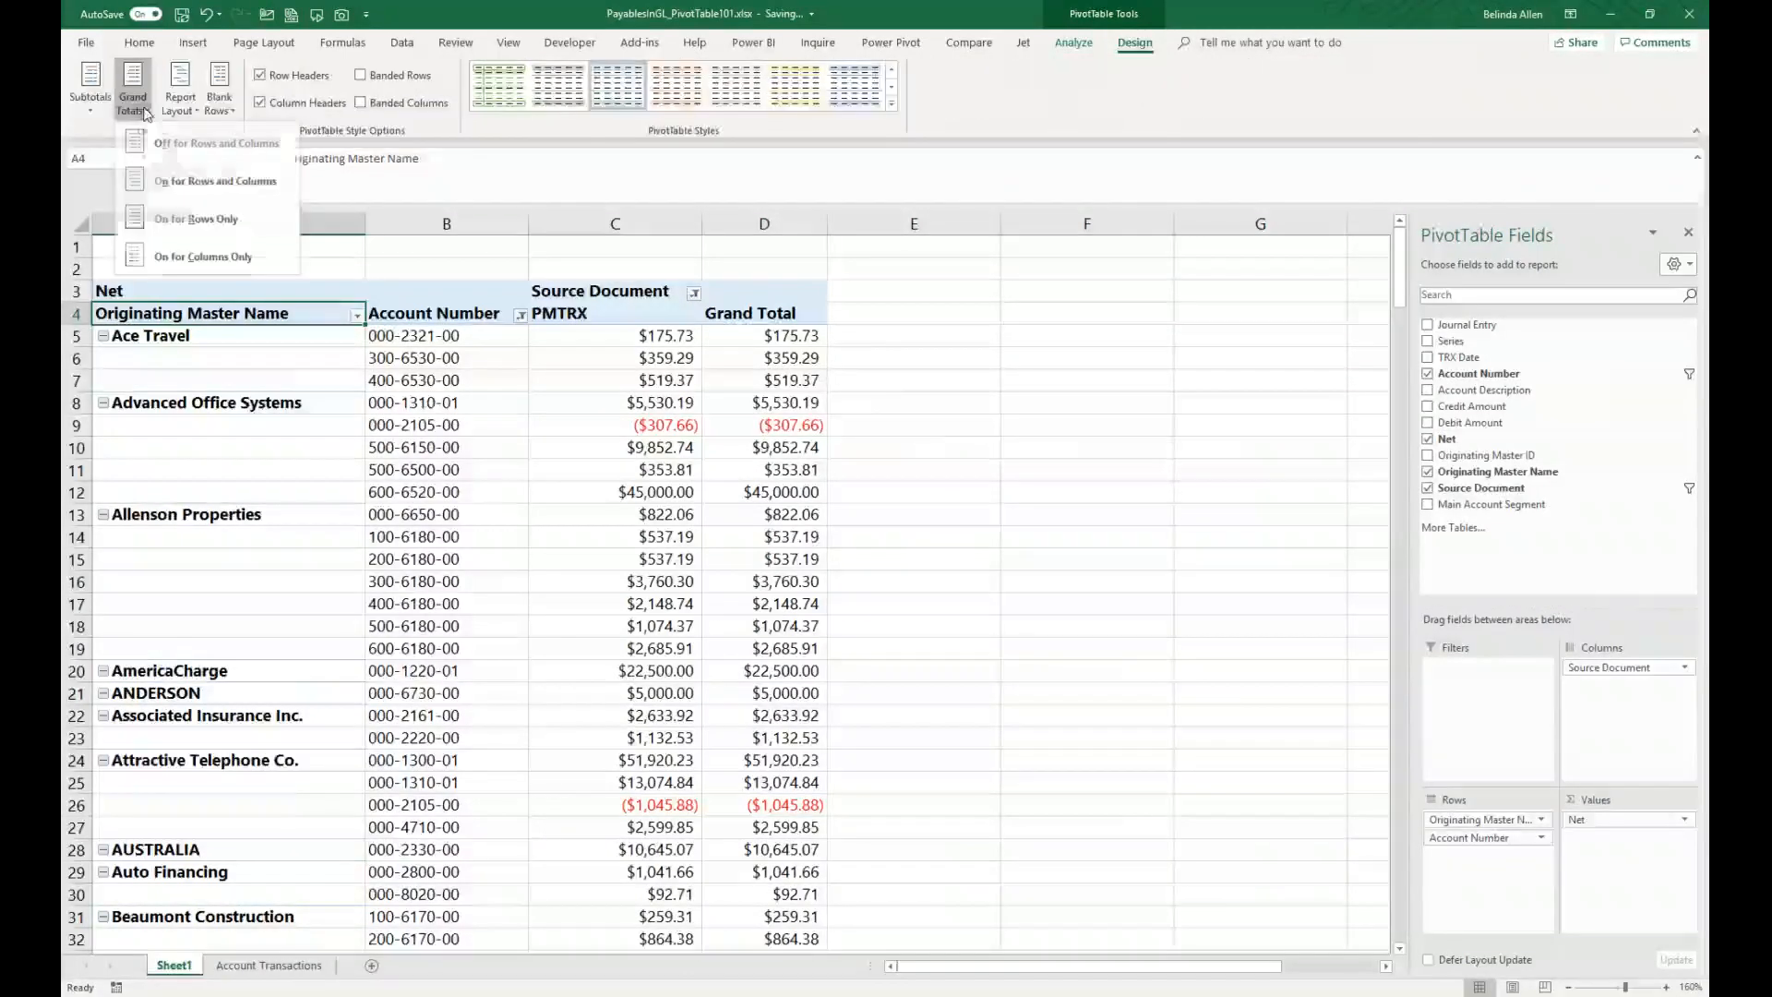
{"action": "left_click", "coordinate": [180, 255]}
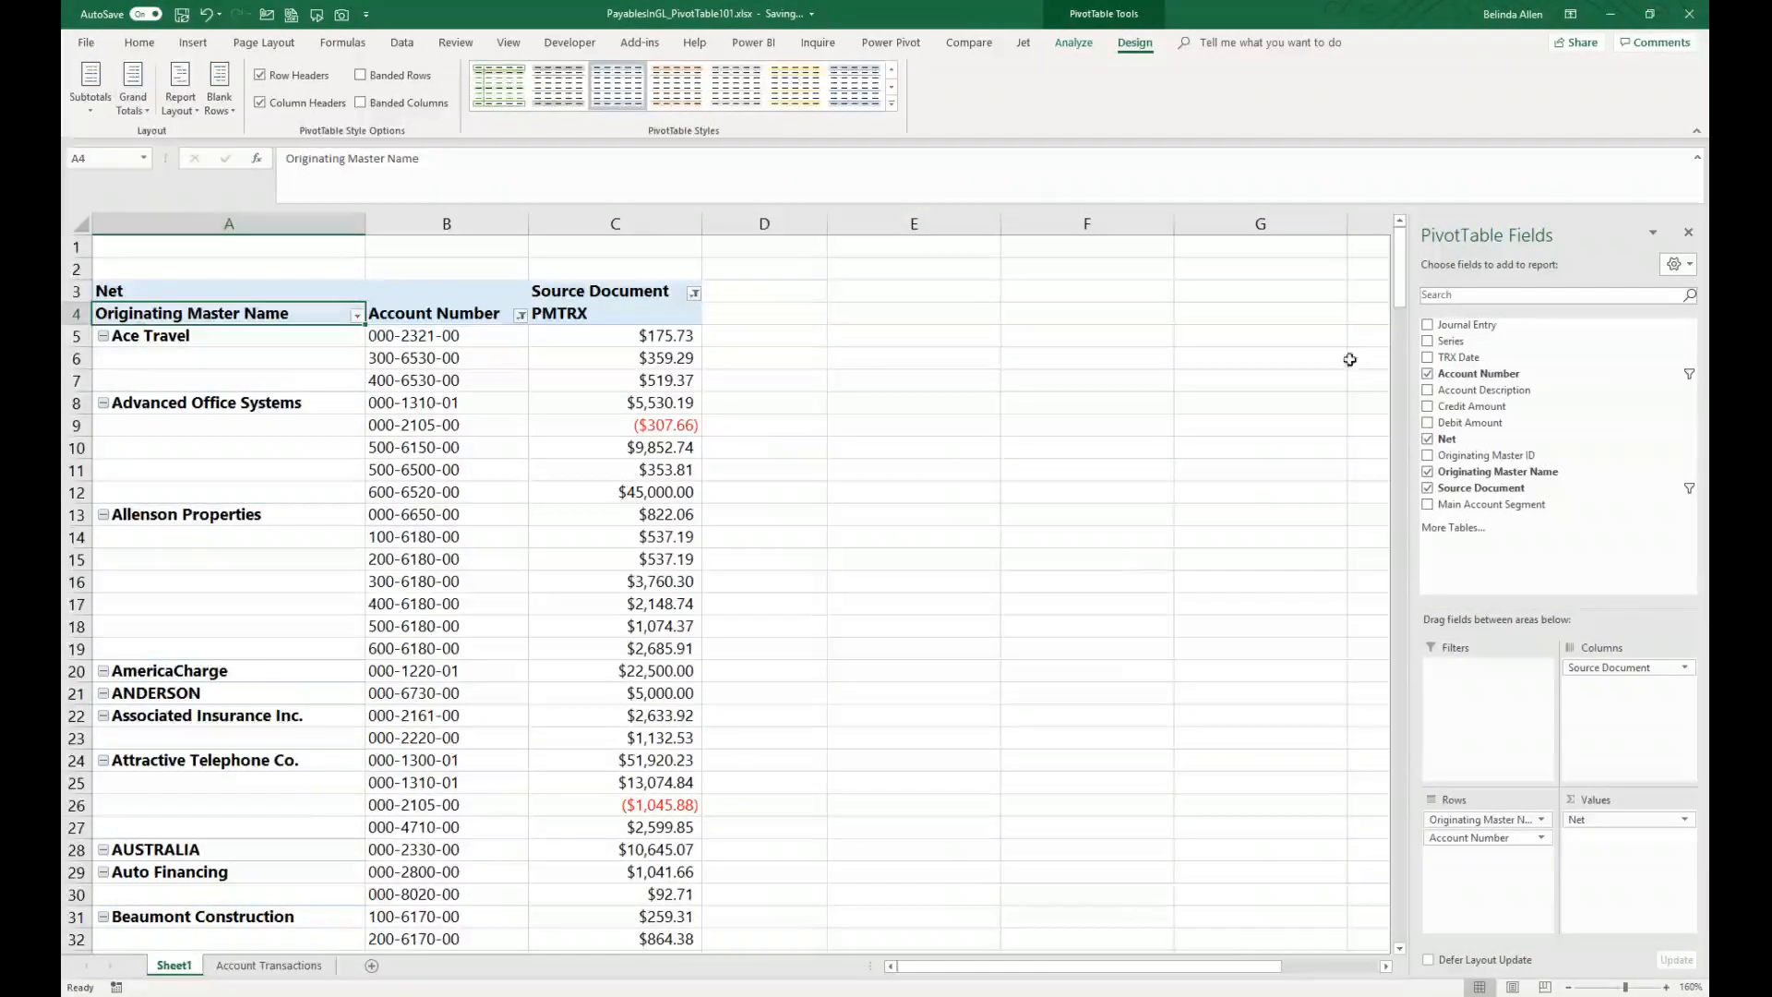
Step: Move the Source Document field from columns to the report filter area, keeping its PMTRX filter
{"action": "left_click_drag", "start_coordinate": [1401, 260], "coordinate": [1398, 443]}
{"action": "left_click_drag", "start_coordinate": [1391, 707], "coordinate": [1394, 260]}
{"action": "mouse_move", "coordinate": [611, 463]}
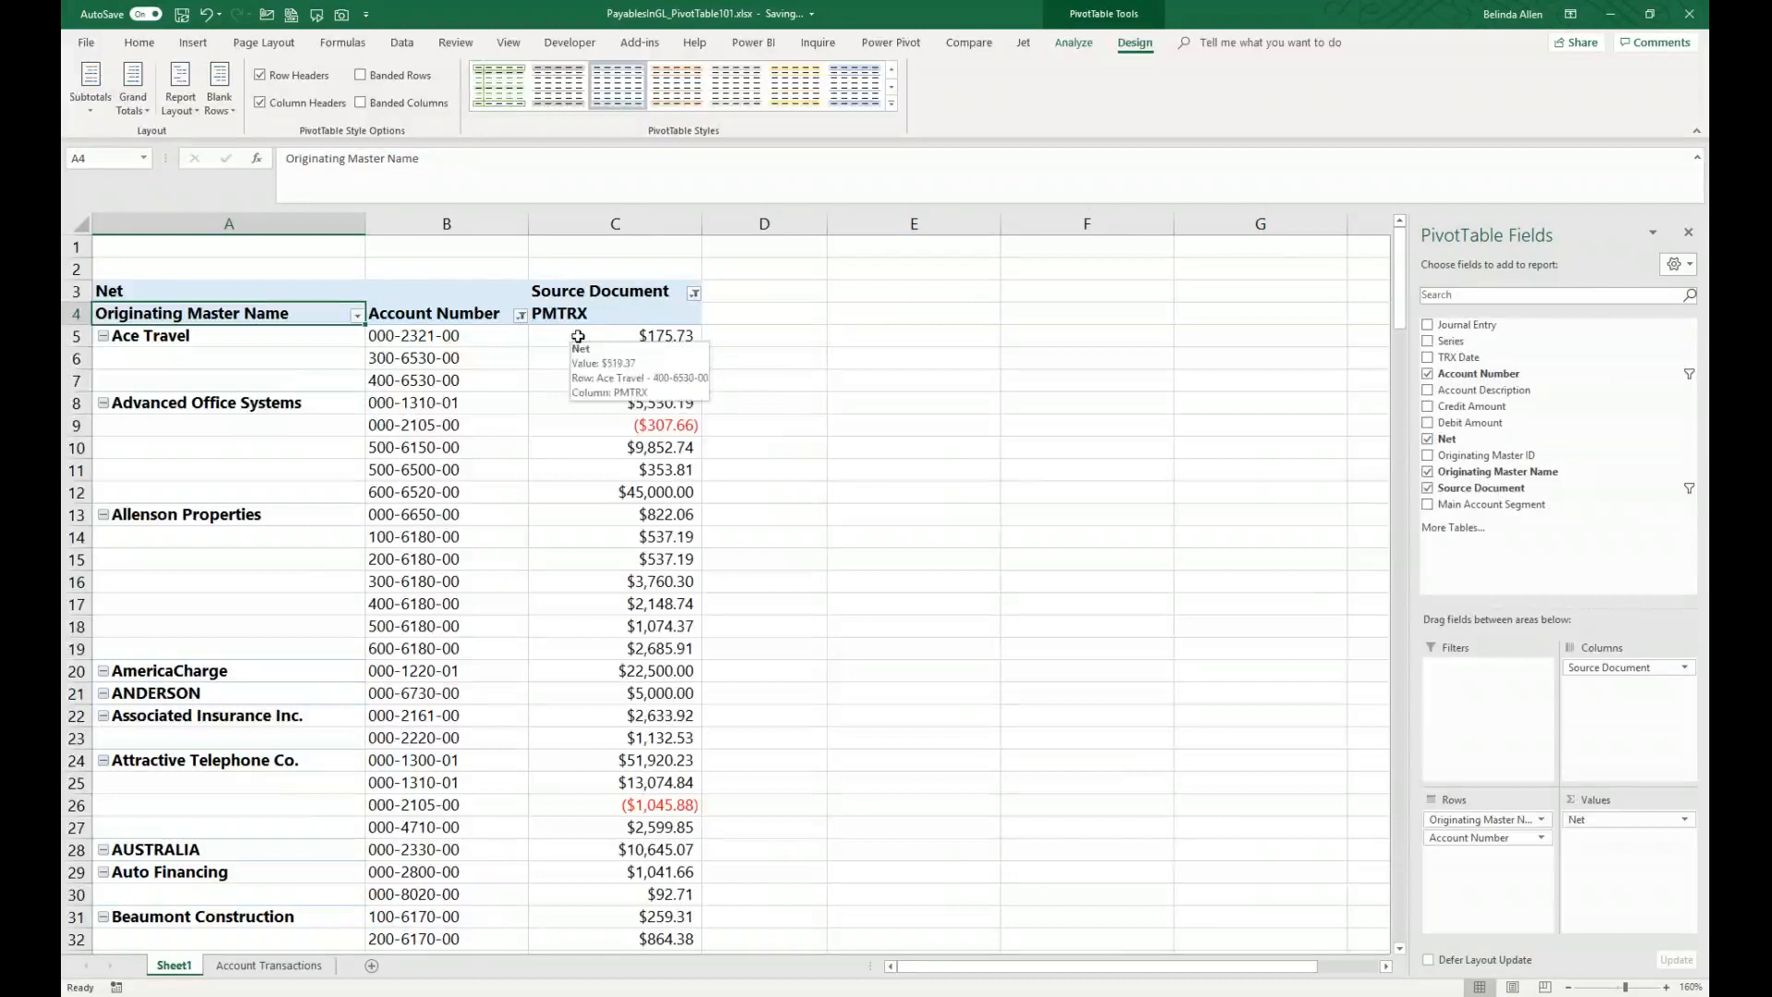
{"action": "mouse_move", "coordinate": [549, 332]}
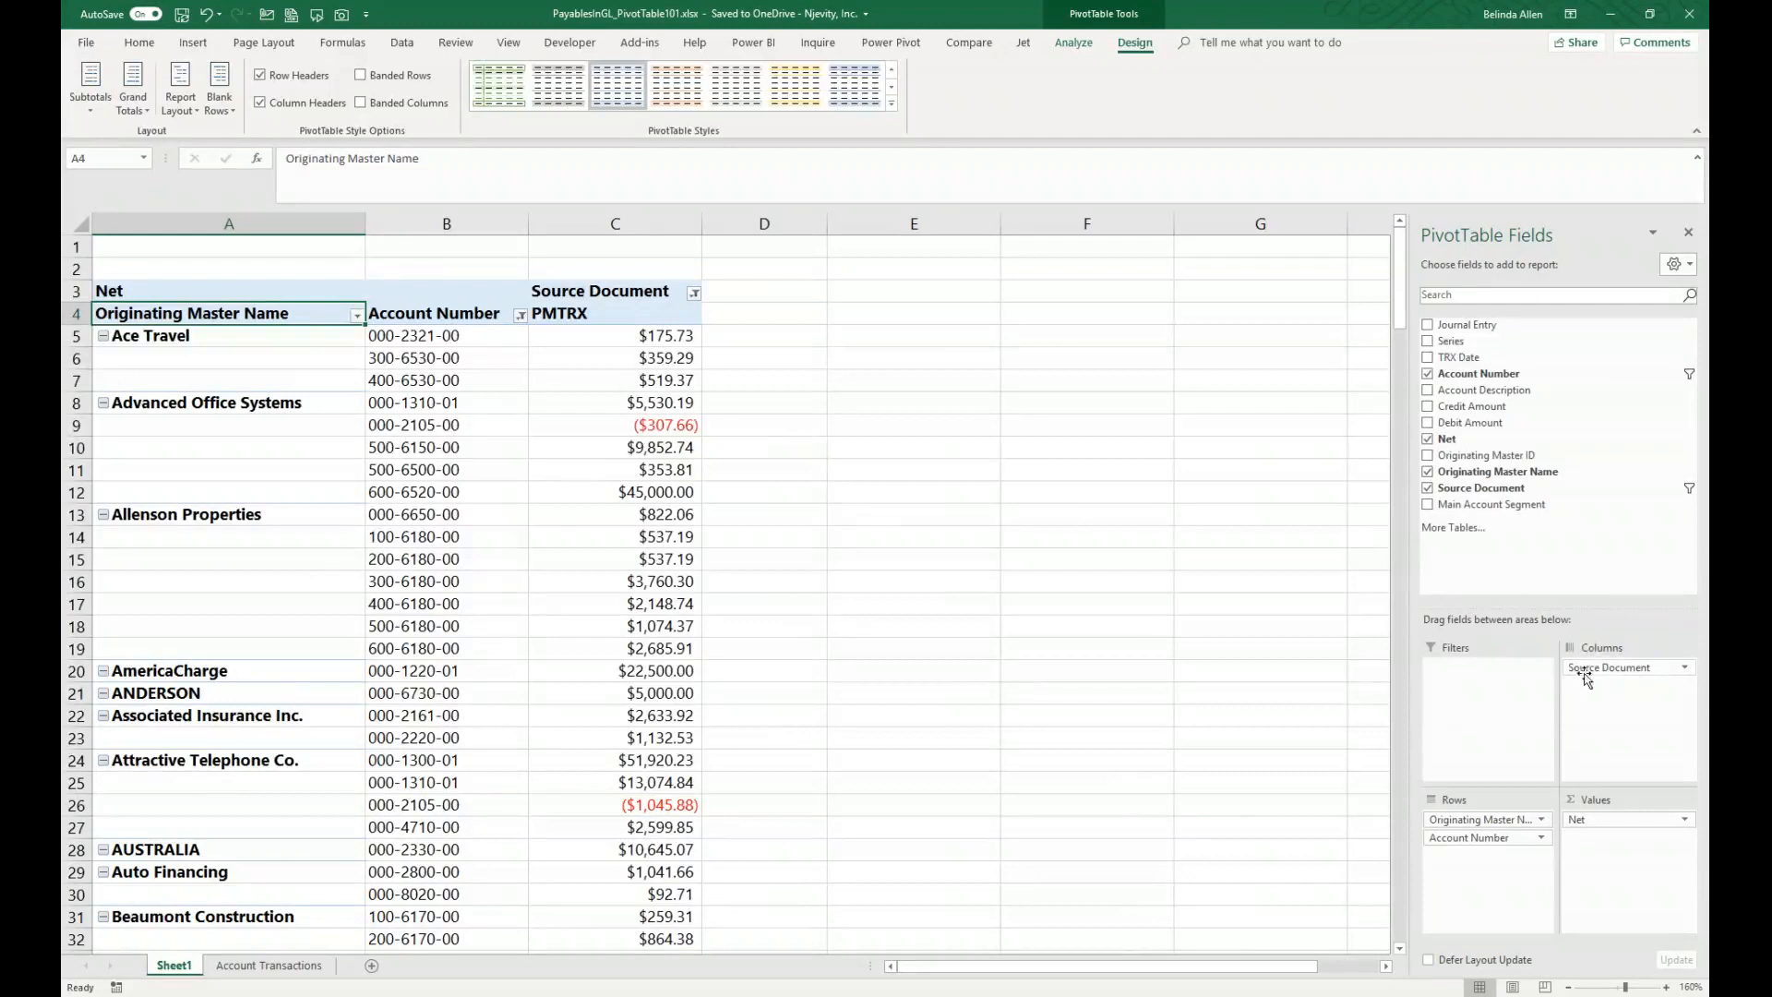
{"action": "left_click_drag", "start_coordinate": [1621, 673], "coordinate": [1487, 683]}
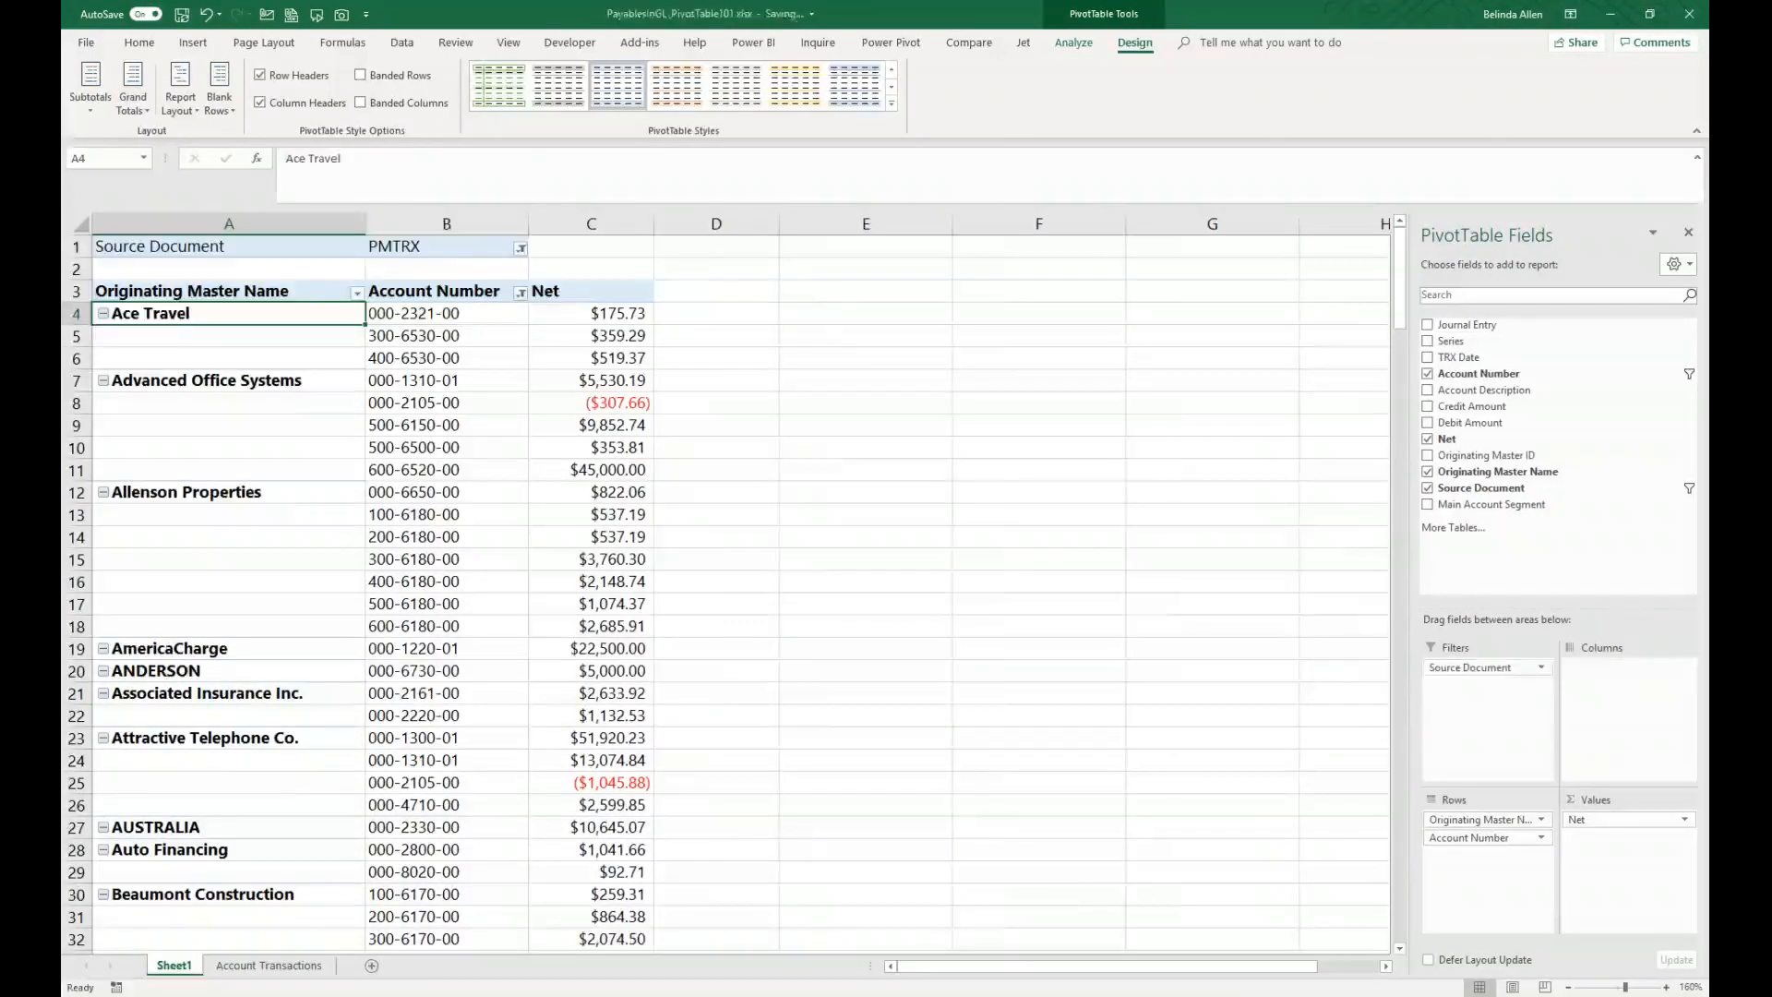
{"action": "left_click", "coordinate": [520, 249]}
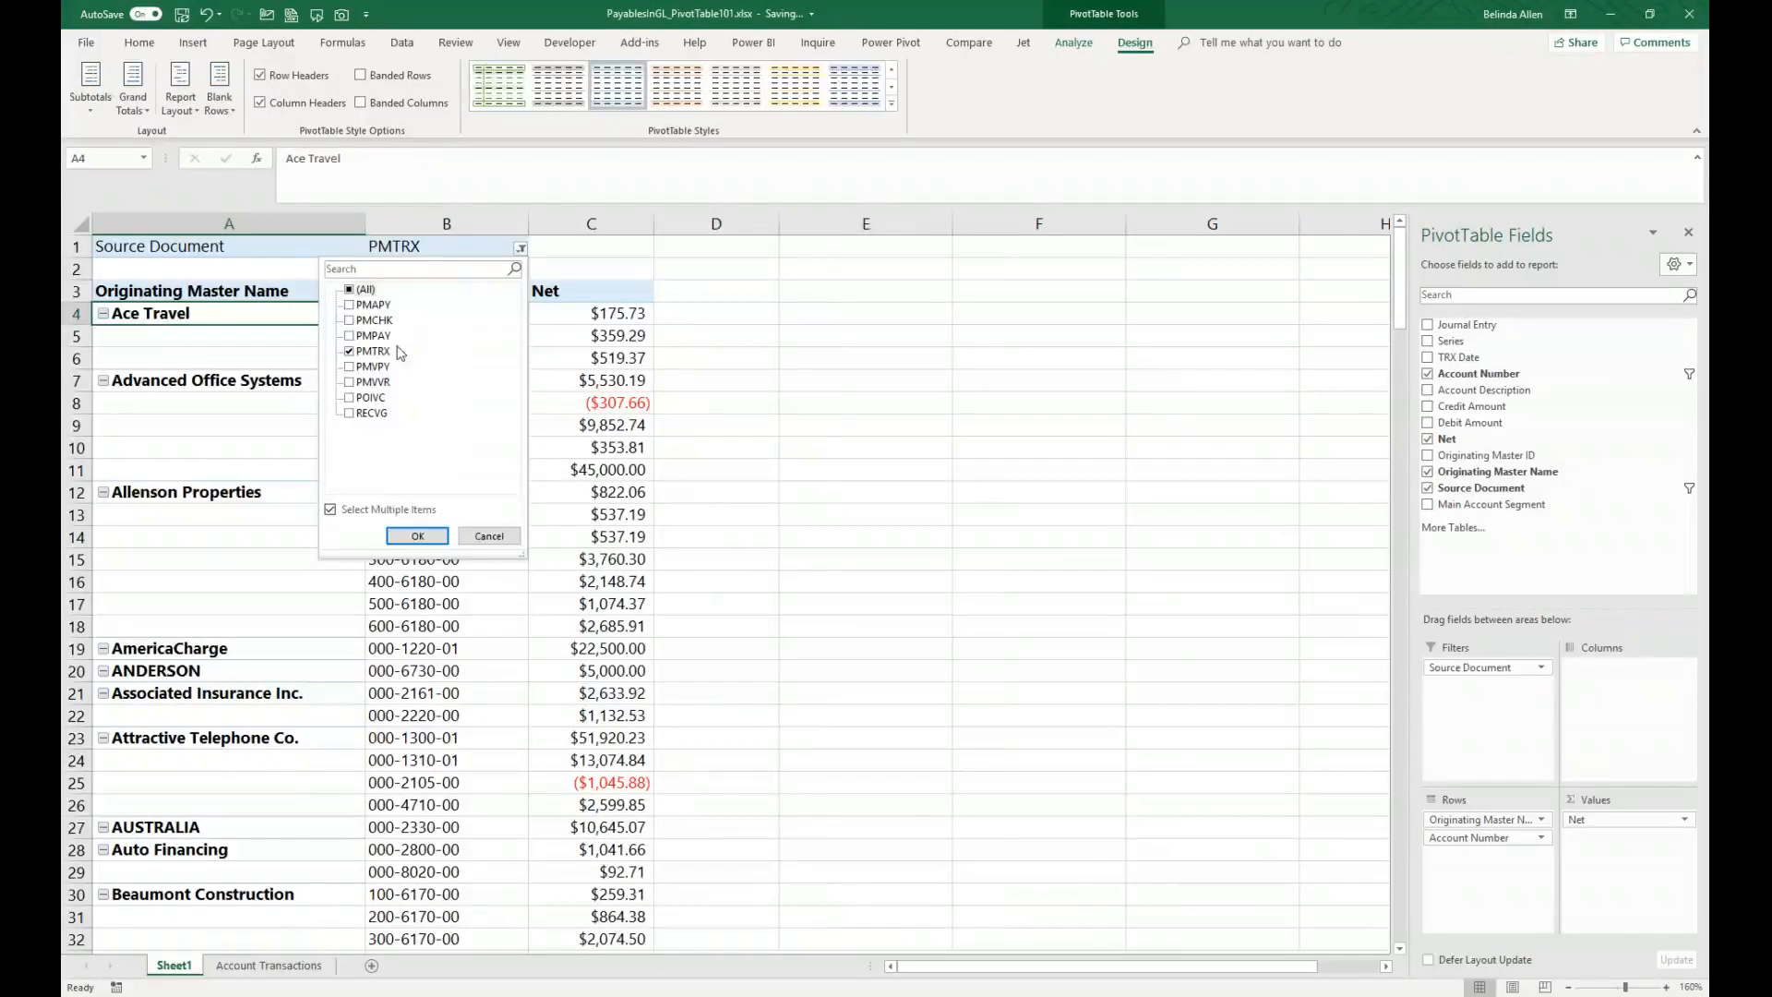
{"action": "left_click", "coordinate": [418, 536]}
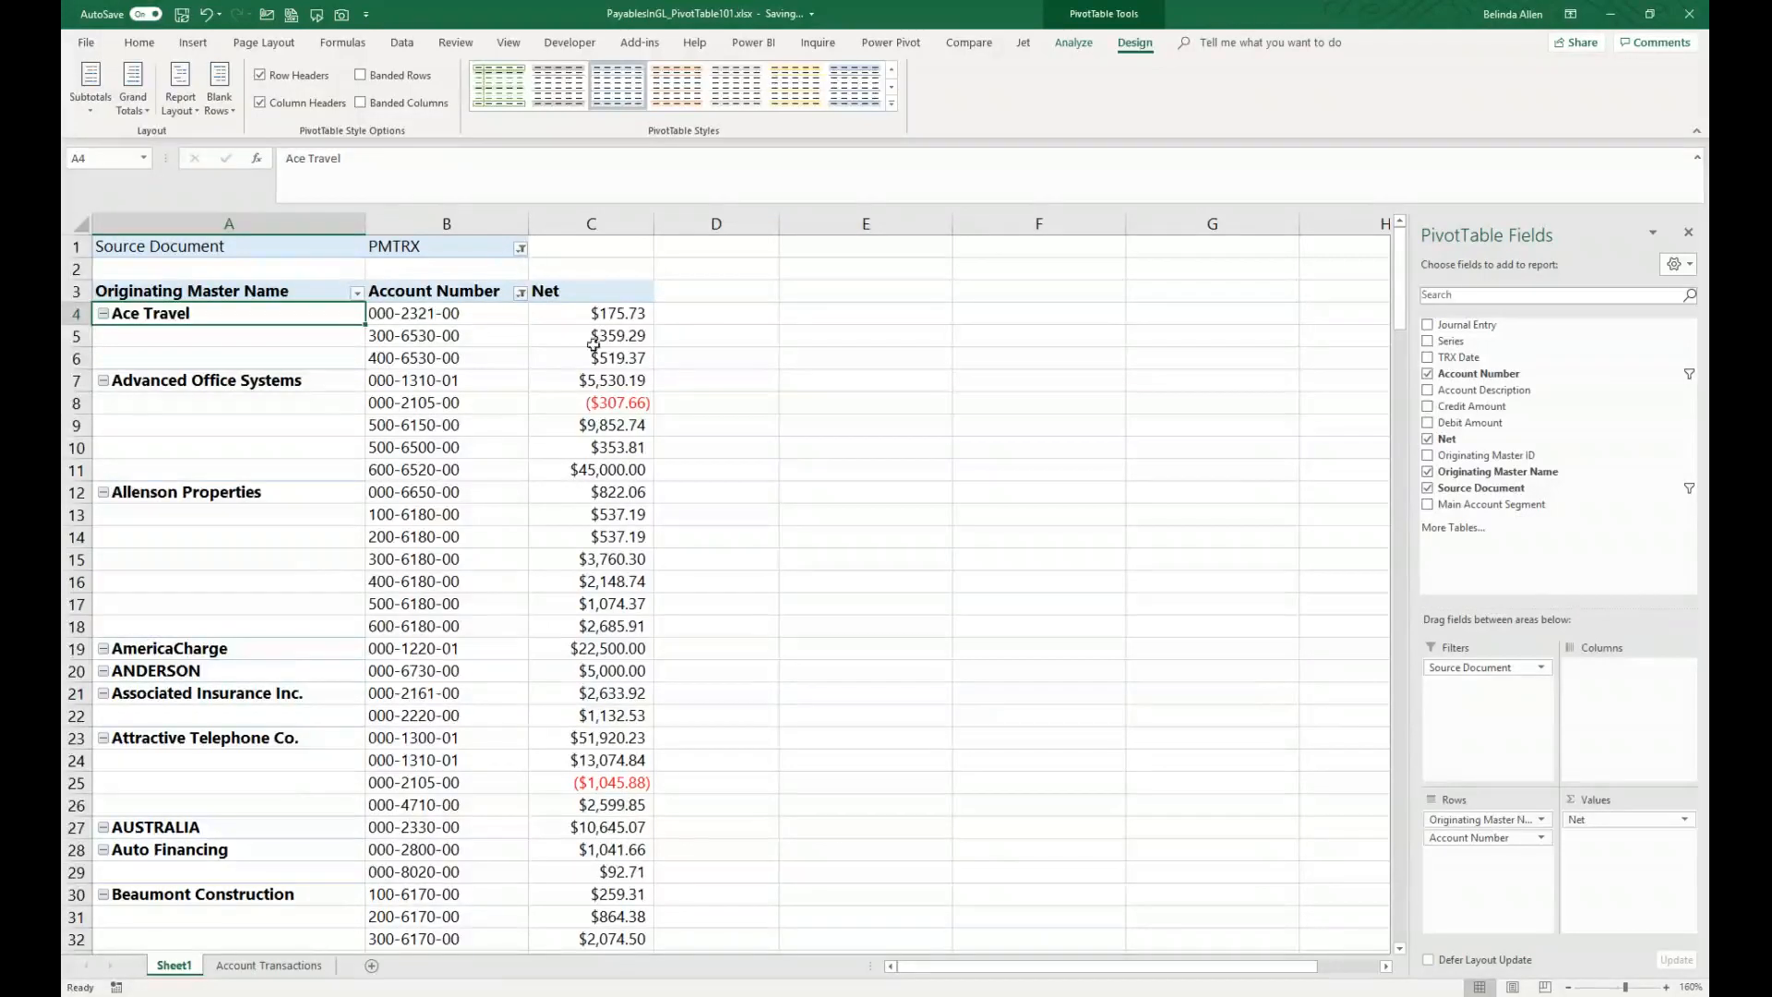
{"action": "mouse_move", "coordinate": [636, 362]}
Step: Insert a new column named Year after TRX Date in the Account Transactions table
{"action": "left_click", "coordinate": [289, 965]}
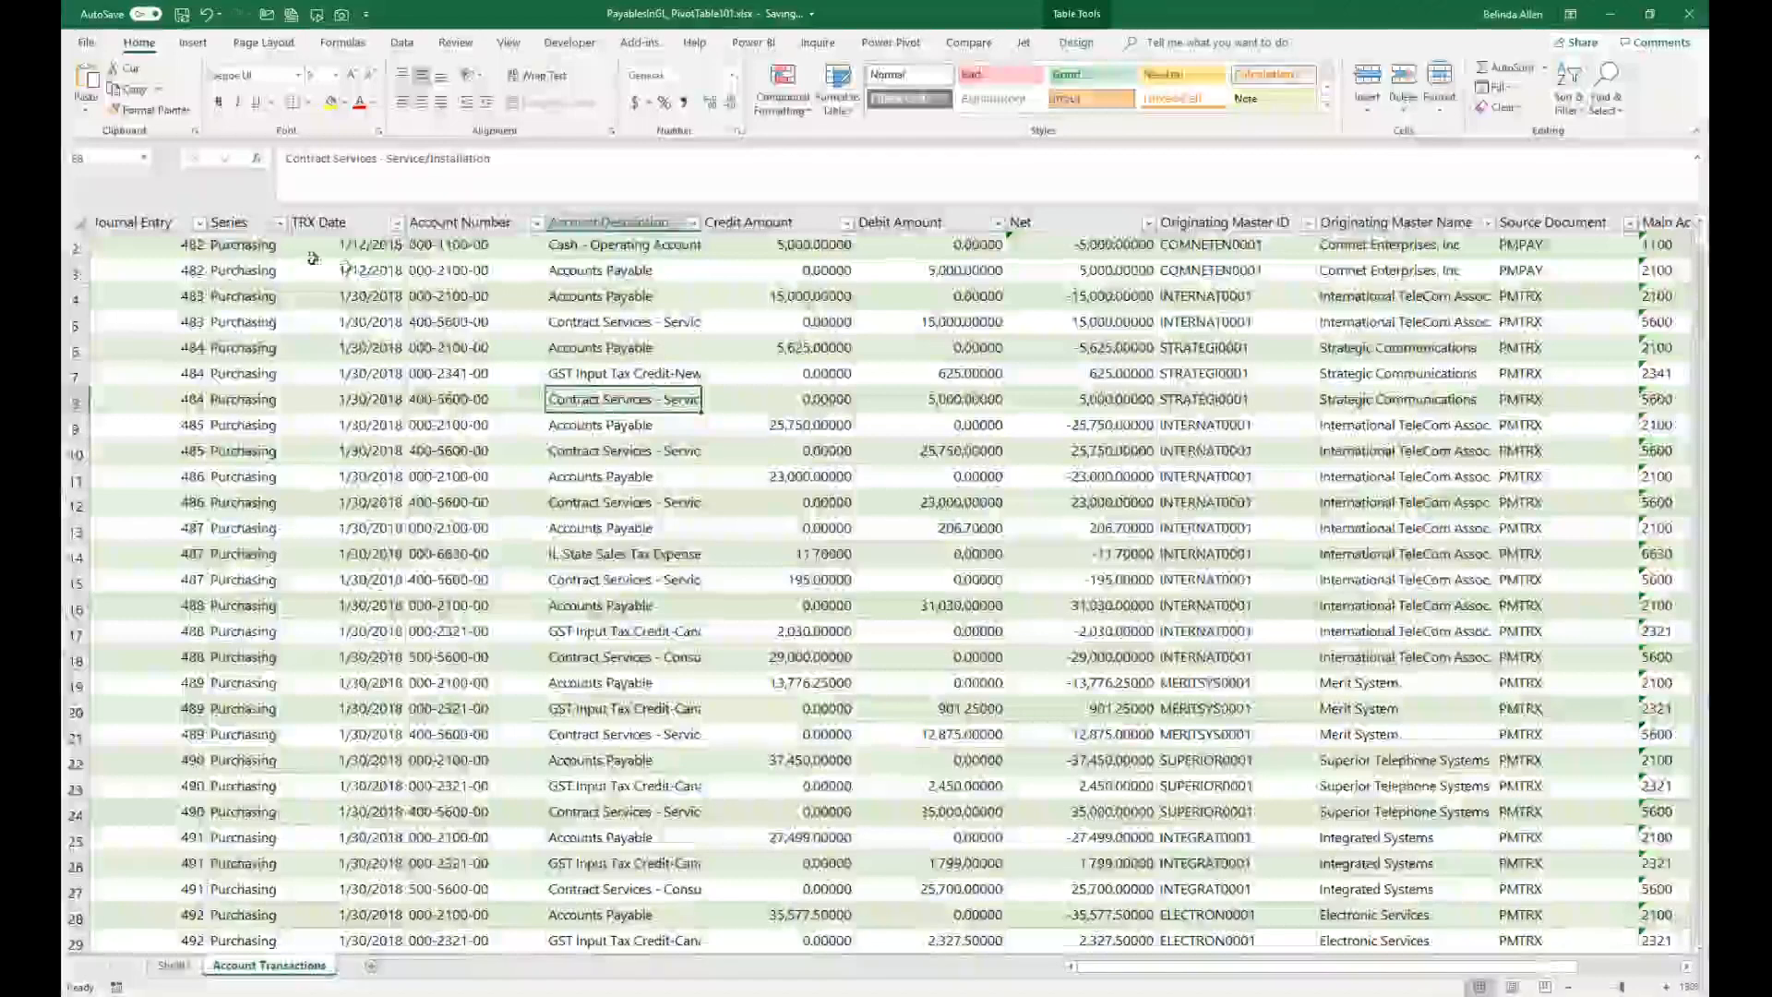
{"action": "left_click", "coordinate": [474, 213]}
{"action": "right_click", "coordinate": [475, 221]}
{"action": "left_click", "coordinate": [510, 291]}
{"action": "key", "text": "Up"}
{"action": "type", "text": "Year"}
{"action": "key", "text": "Return"}
Step: Fill the Year column with a formula taking the YEAR of the row's TRX Date
{"action": "type", "text": "=YEAR("}
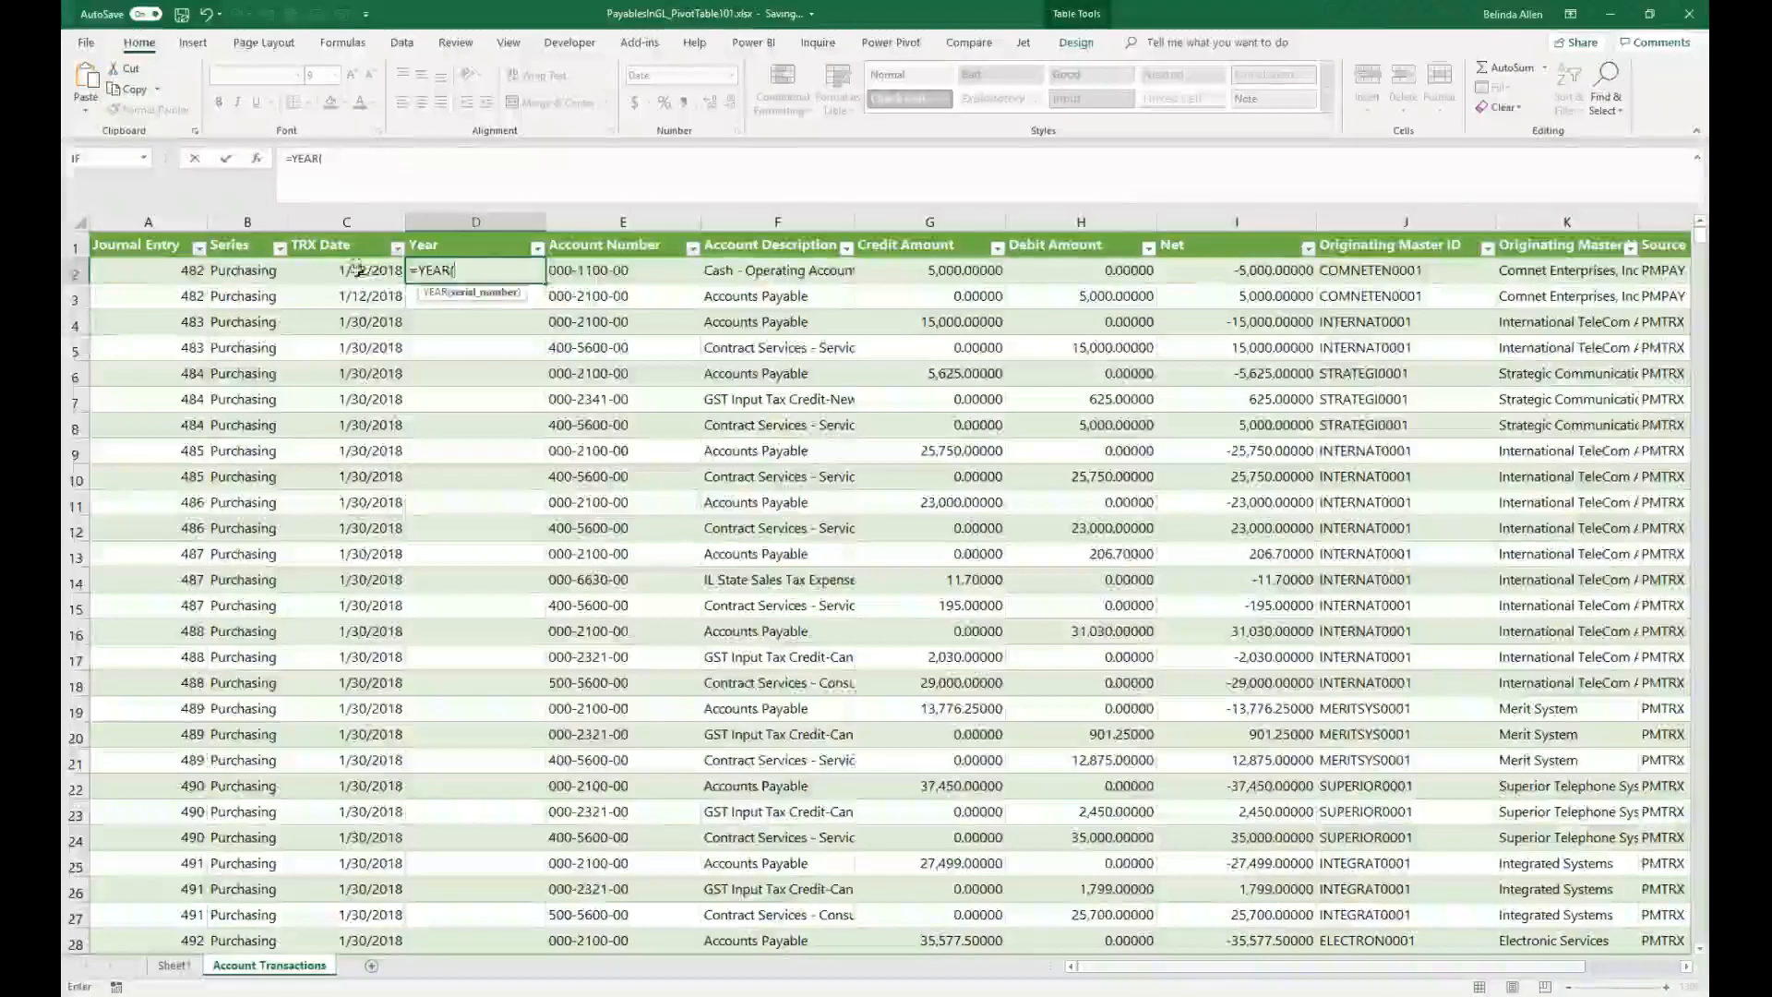
{"action": "left_click", "coordinate": [299, 270]}
{"action": "type", "text": ")"}
{"action": "key", "text": "Return"}
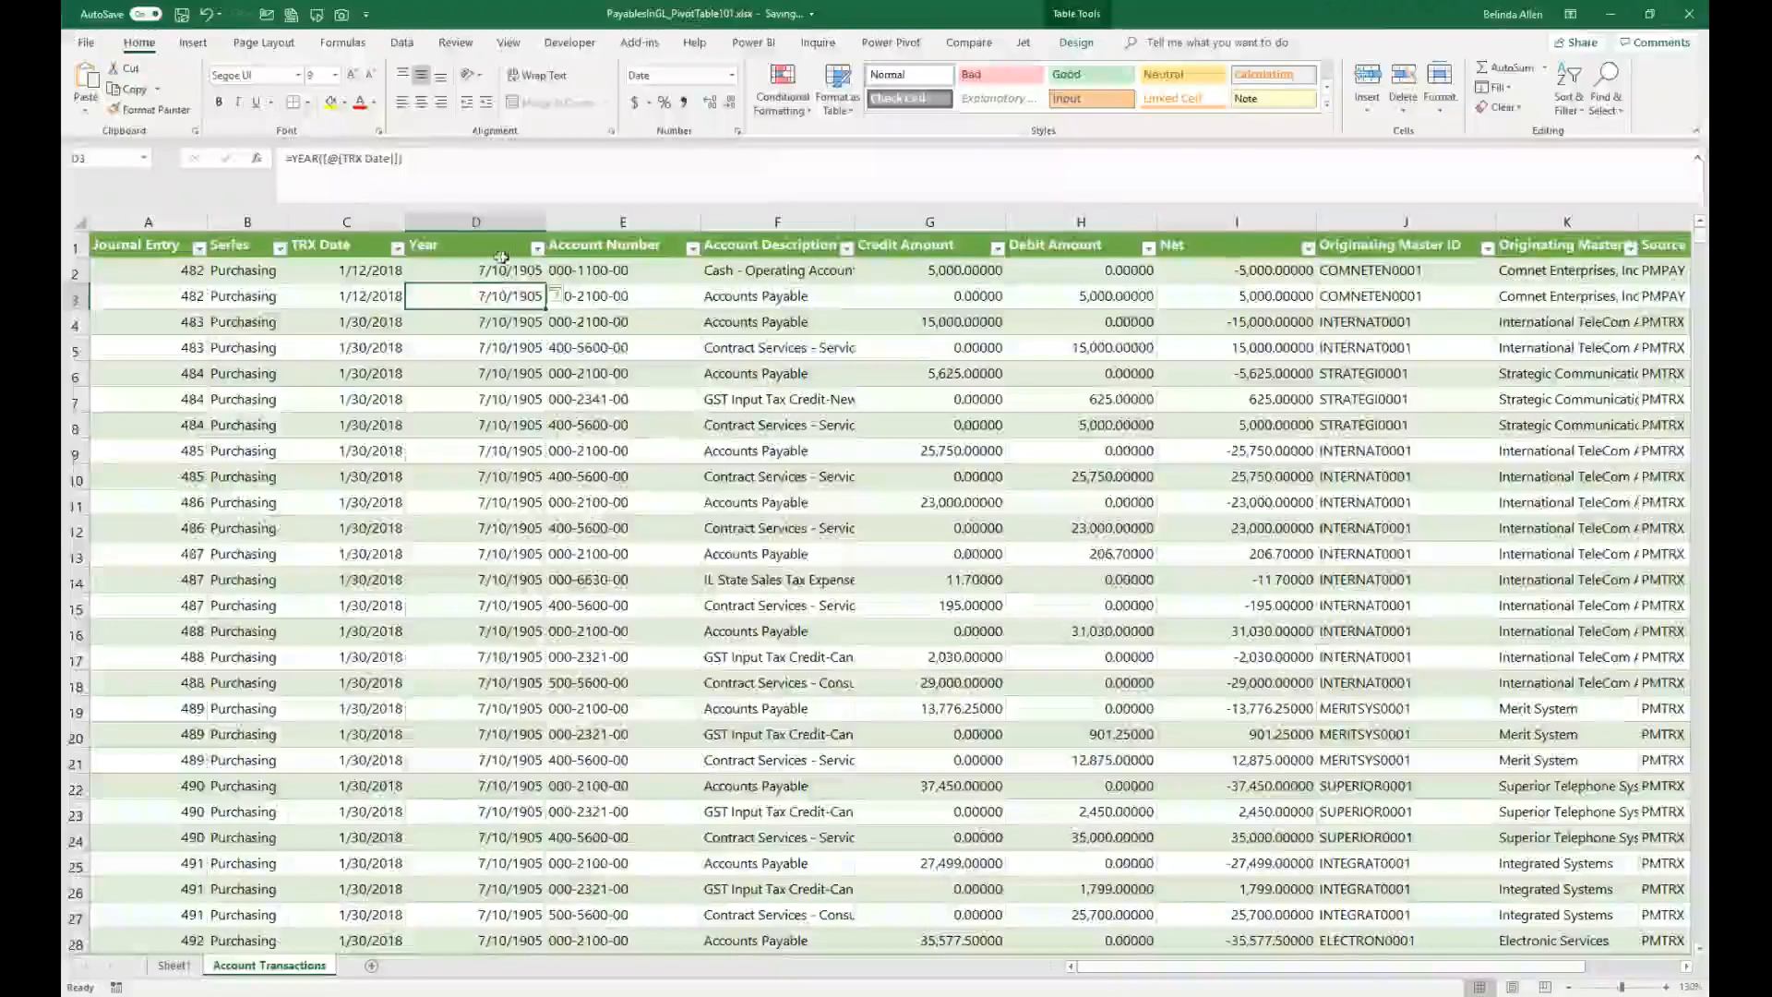
Step: Format the Year column as Number with 0 decimal places
{"action": "left_click", "coordinate": [492, 219]}
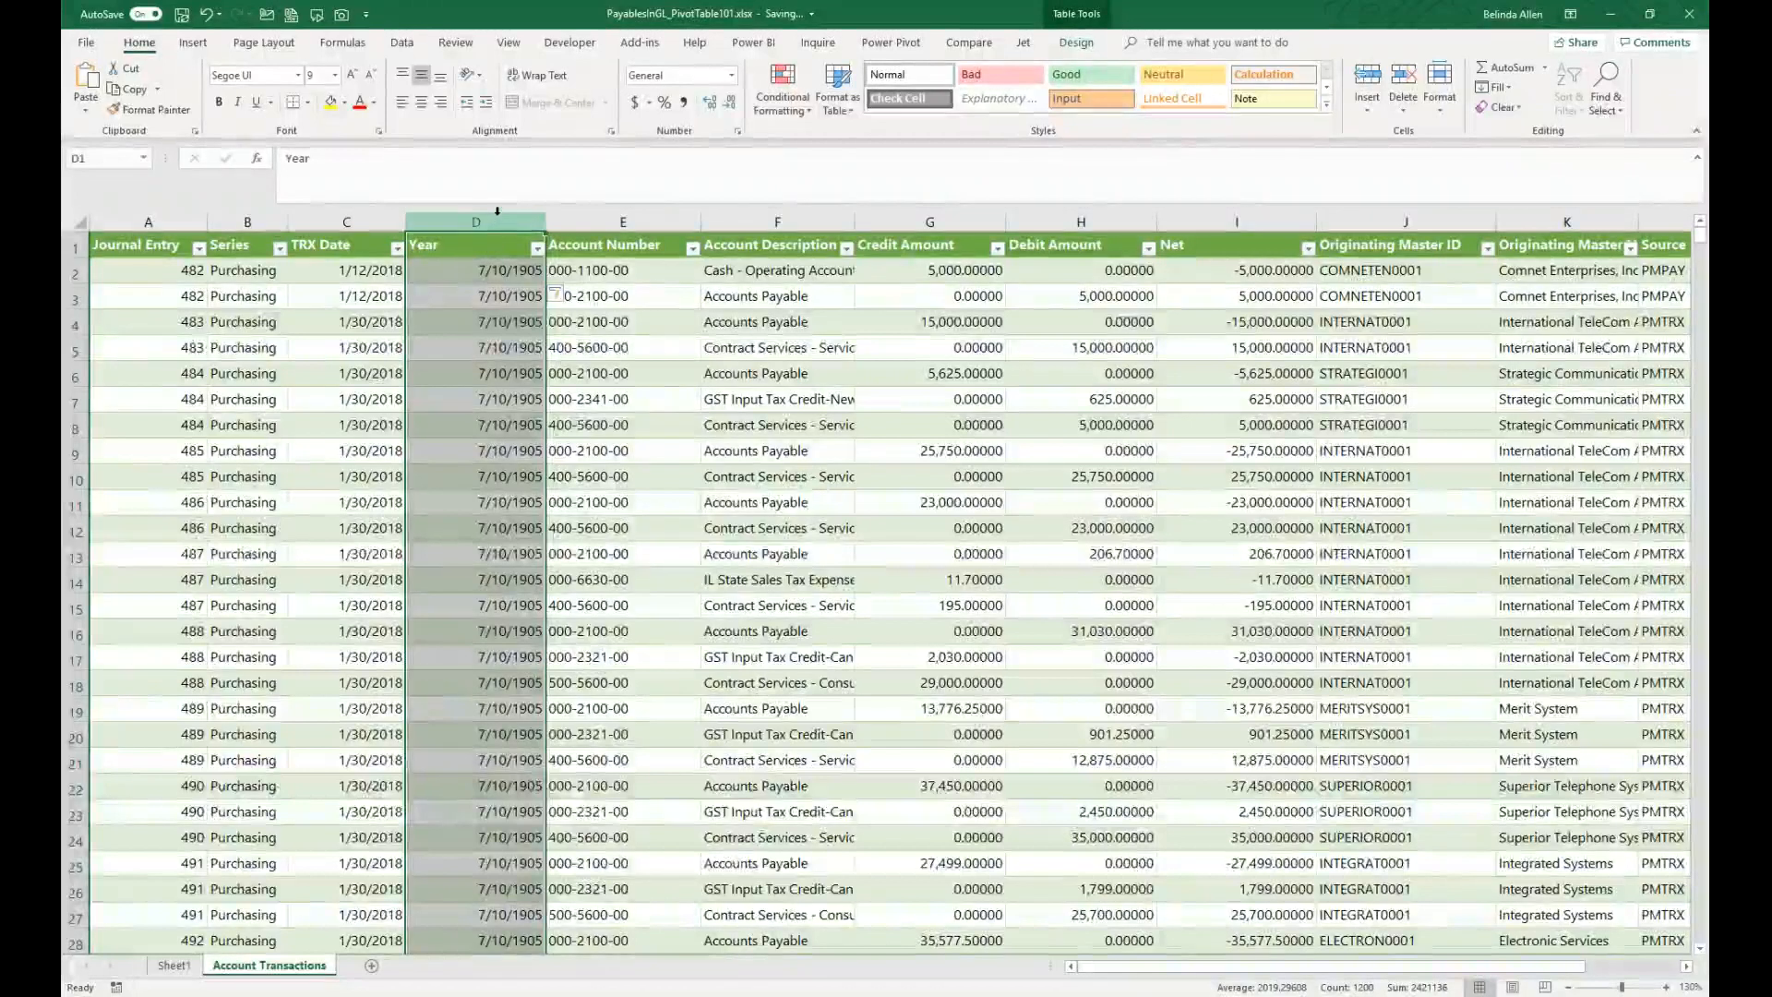
{"action": "right_click", "coordinate": [495, 221]}
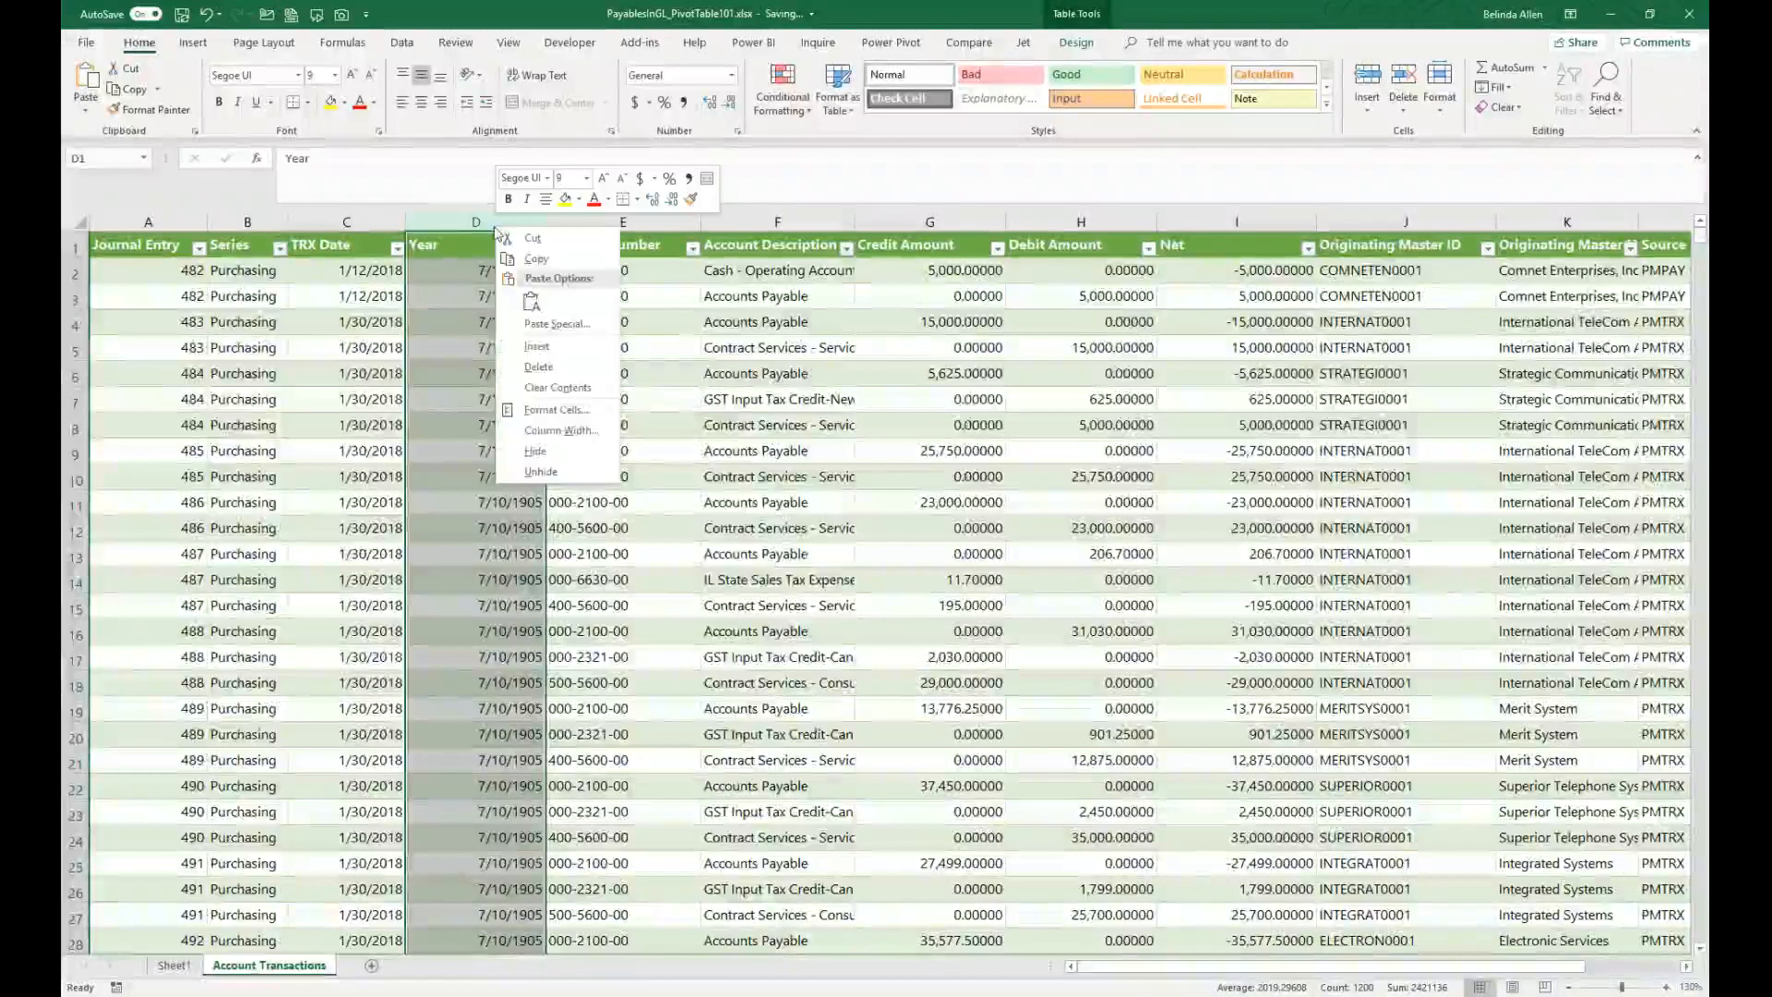
{"action": "left_click", "coordinate": [556, 409]}
{"action": "left_click", "coordinate": [359, 284]}
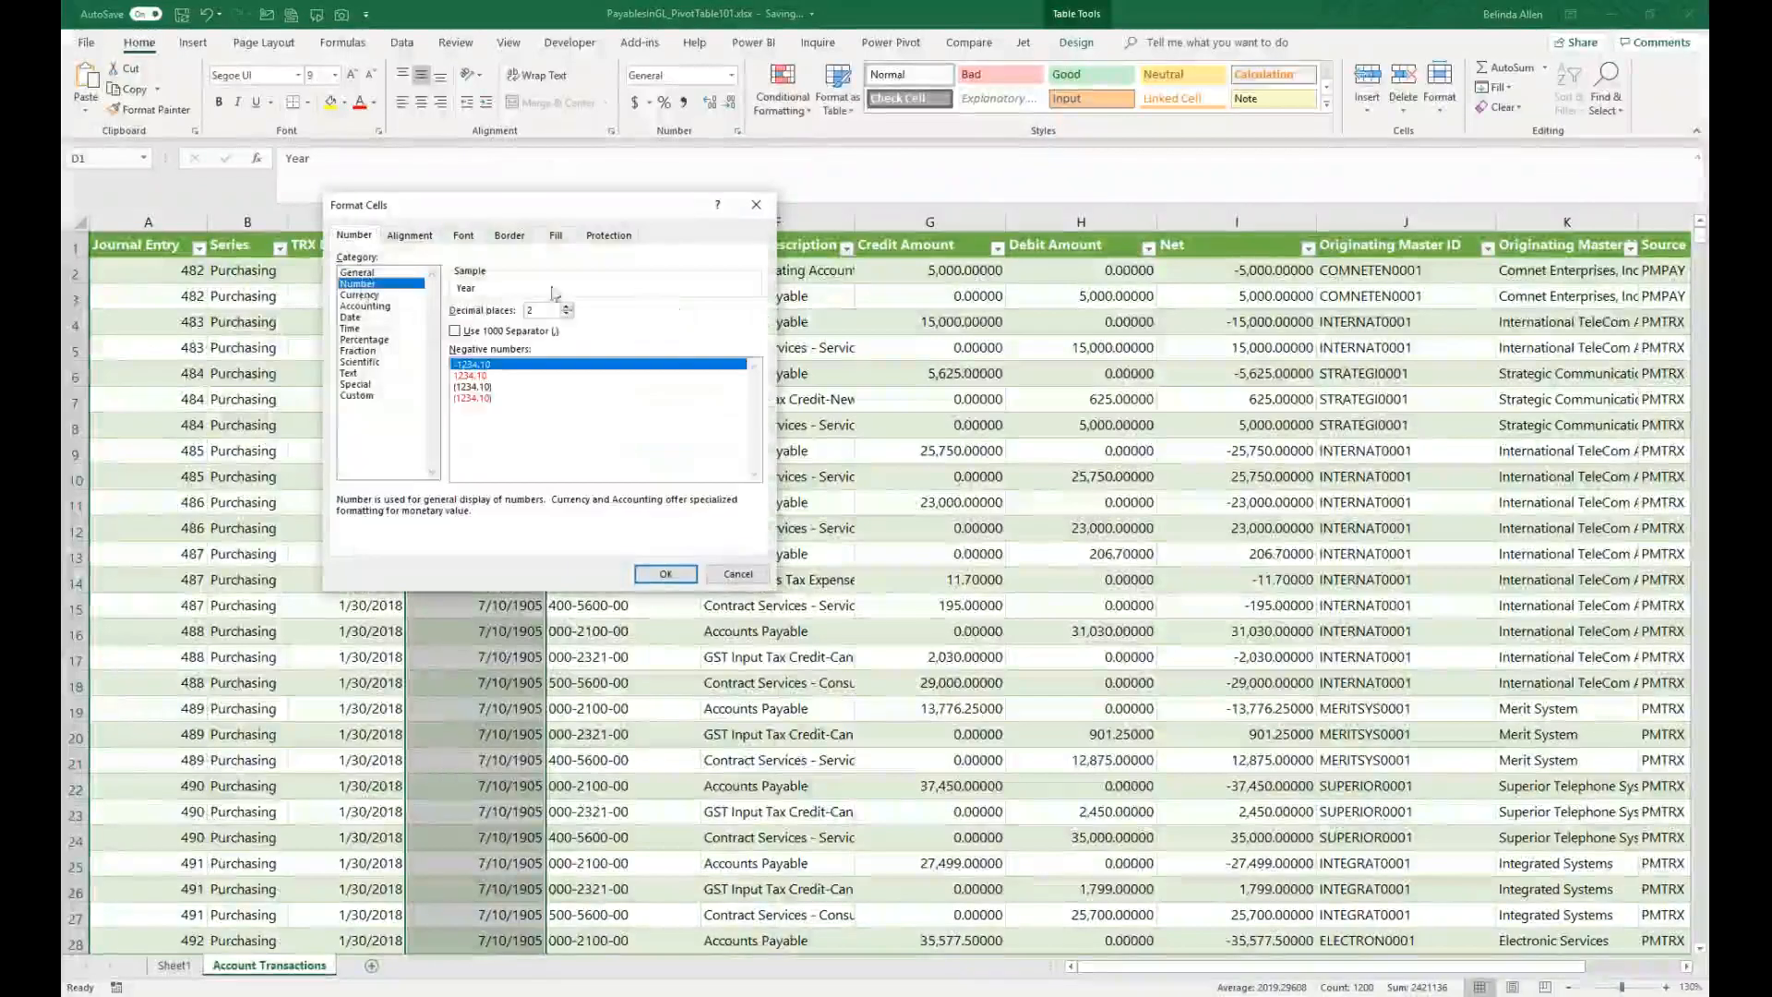
{"action": "left_click", "coordinate": [566, 315]}
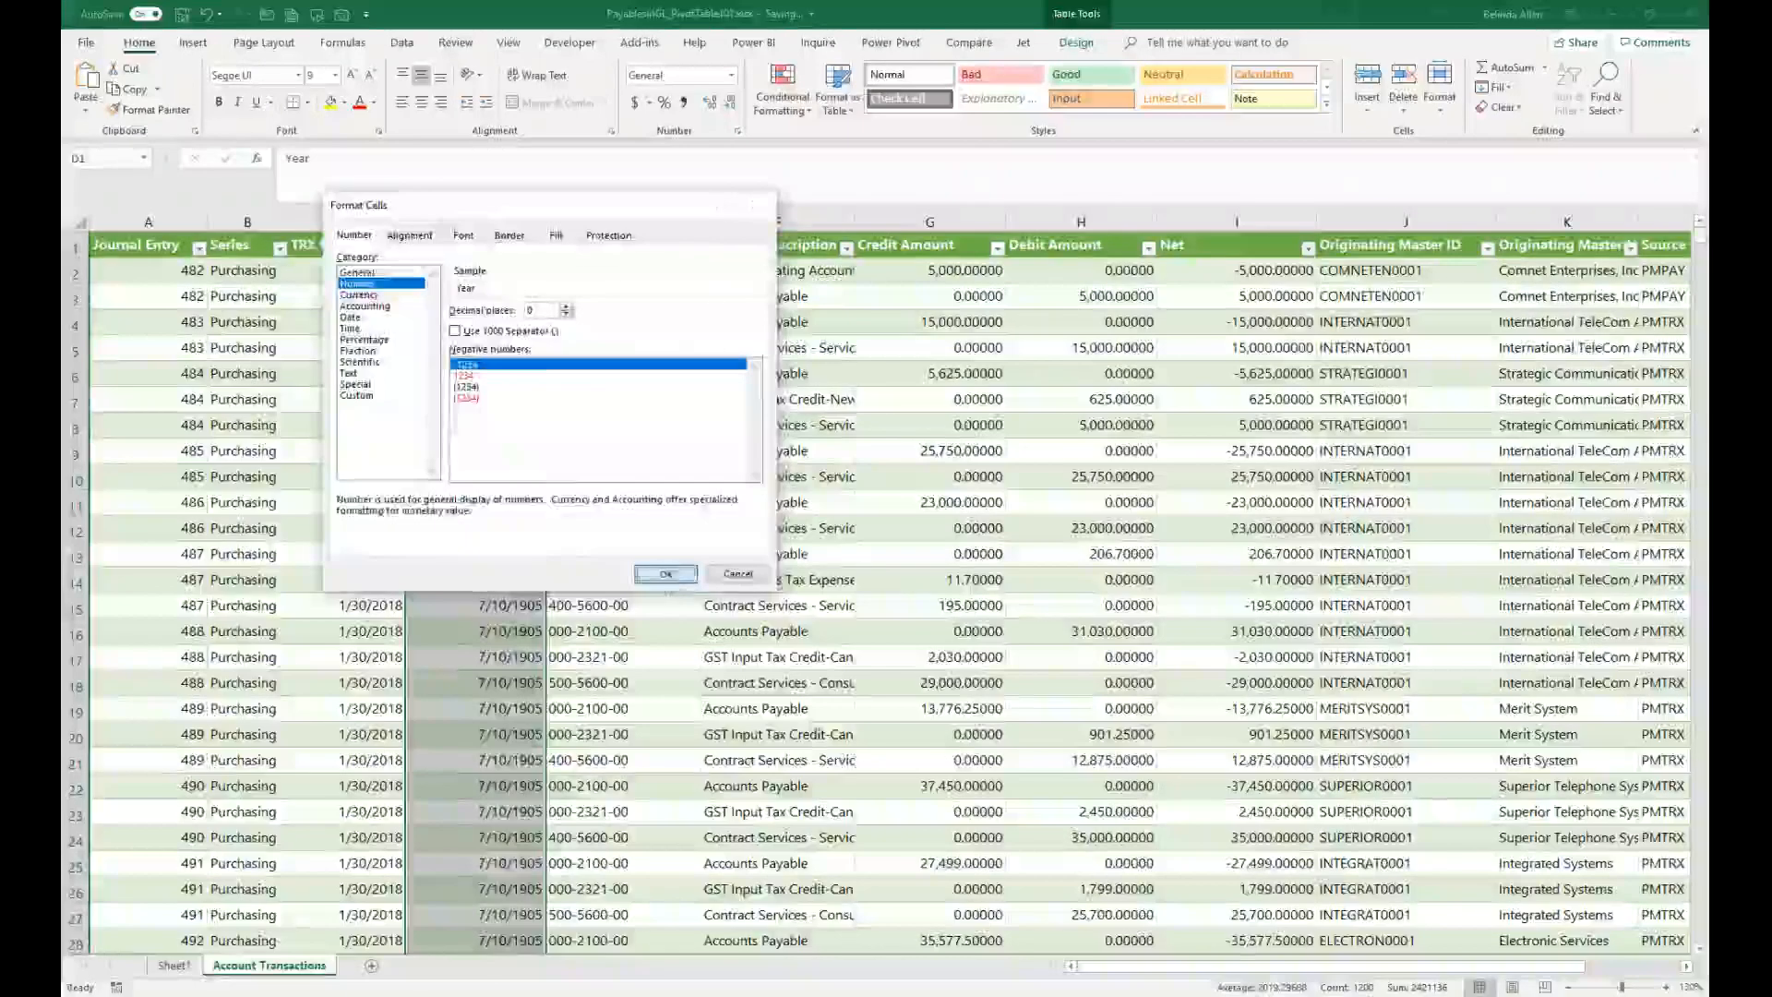
{"action": "left_click", "coordinate": [666, 573]}
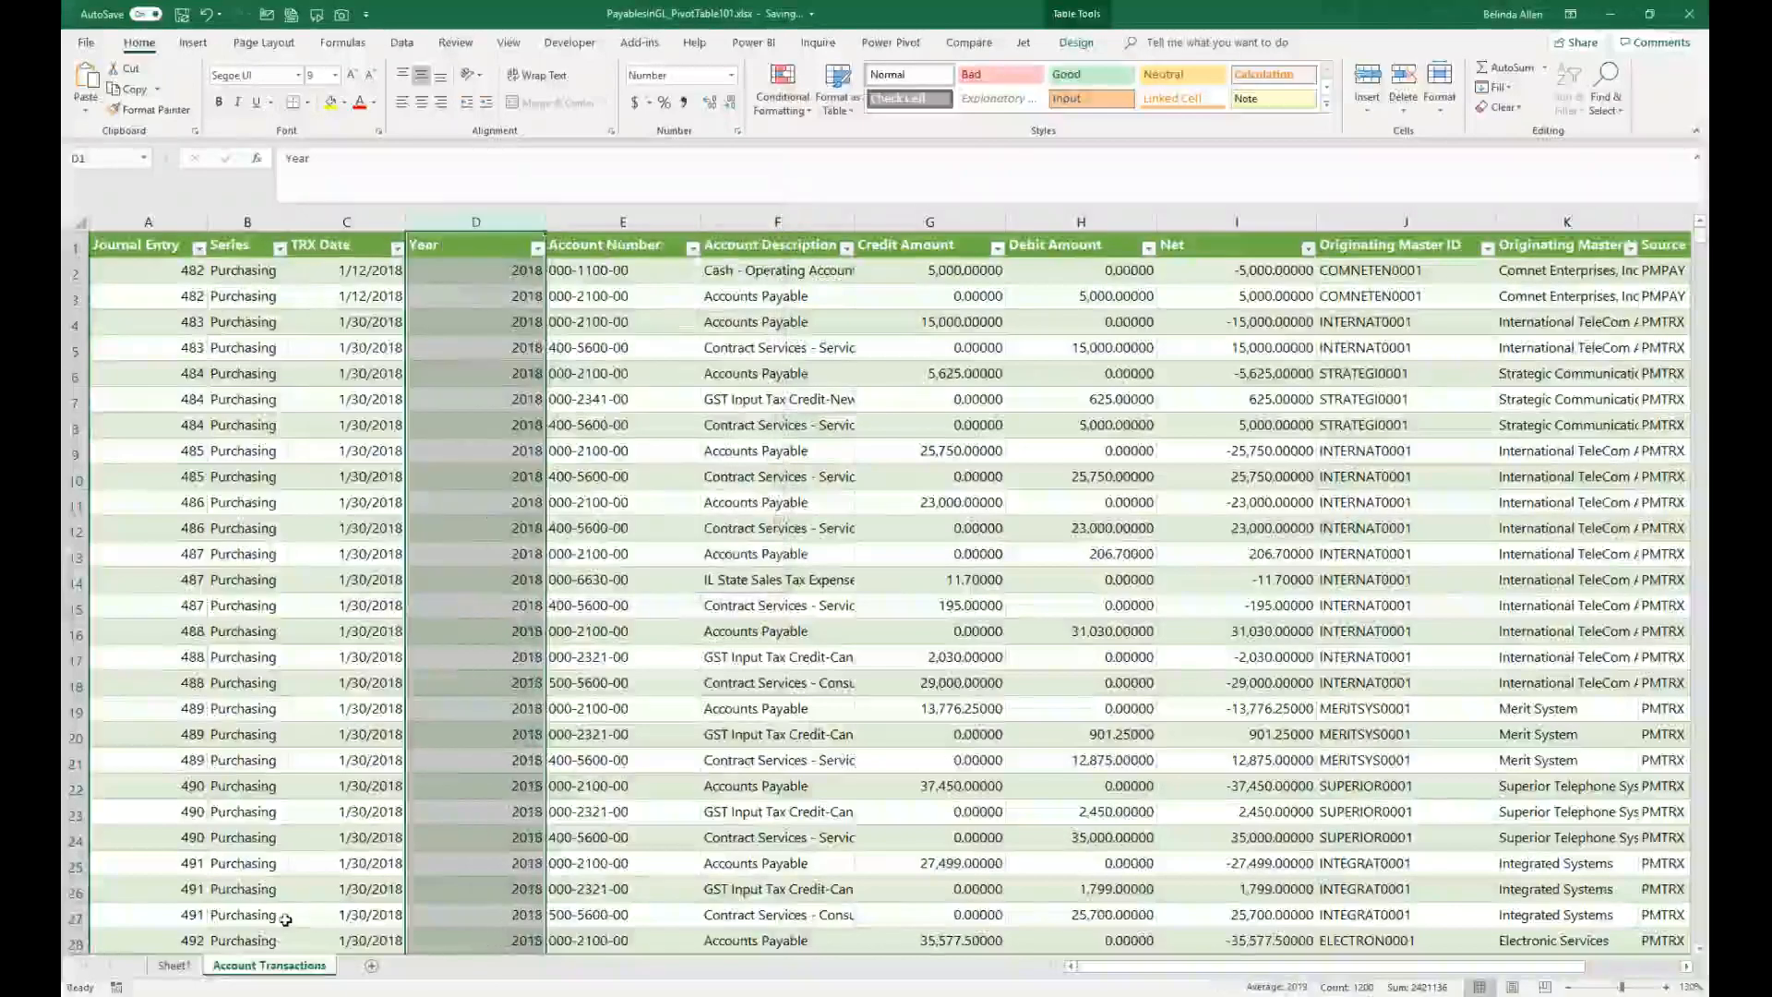
Step: Return to the PivotTable and add the new Year field to the columns
{"action": "left_click", "coordinate": [180, 971]}
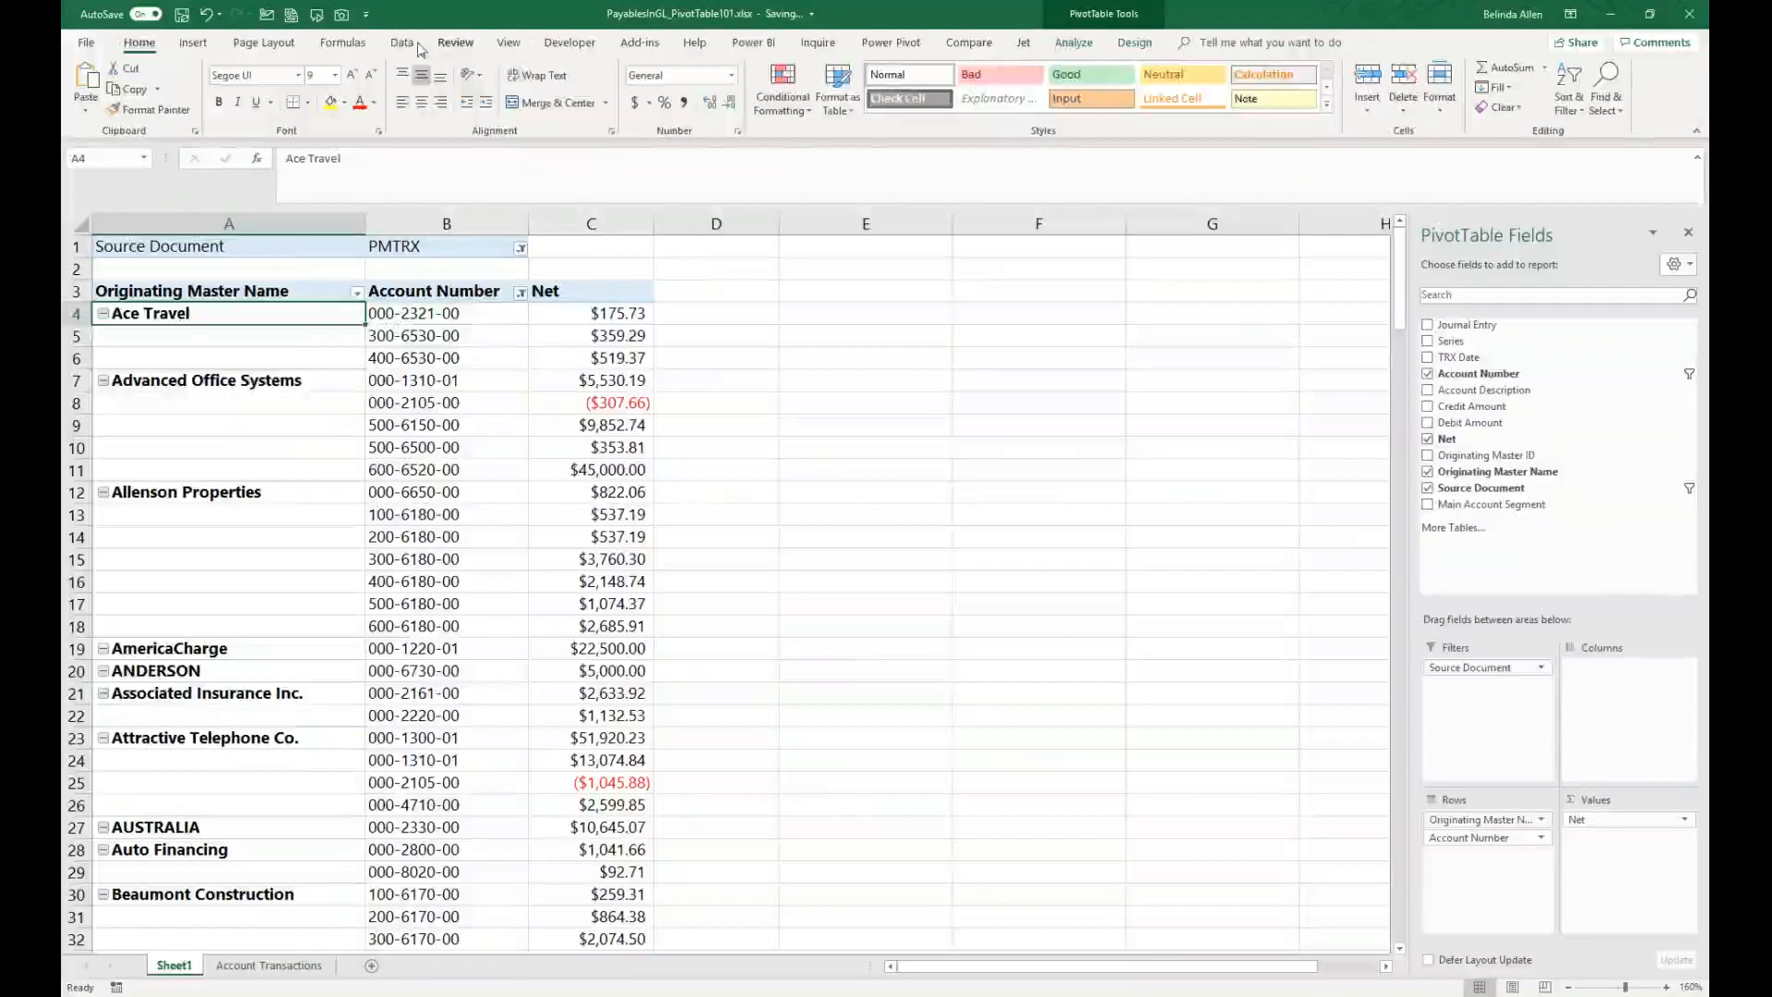
{"action": "left_click", "coordinate": [400, 44]}
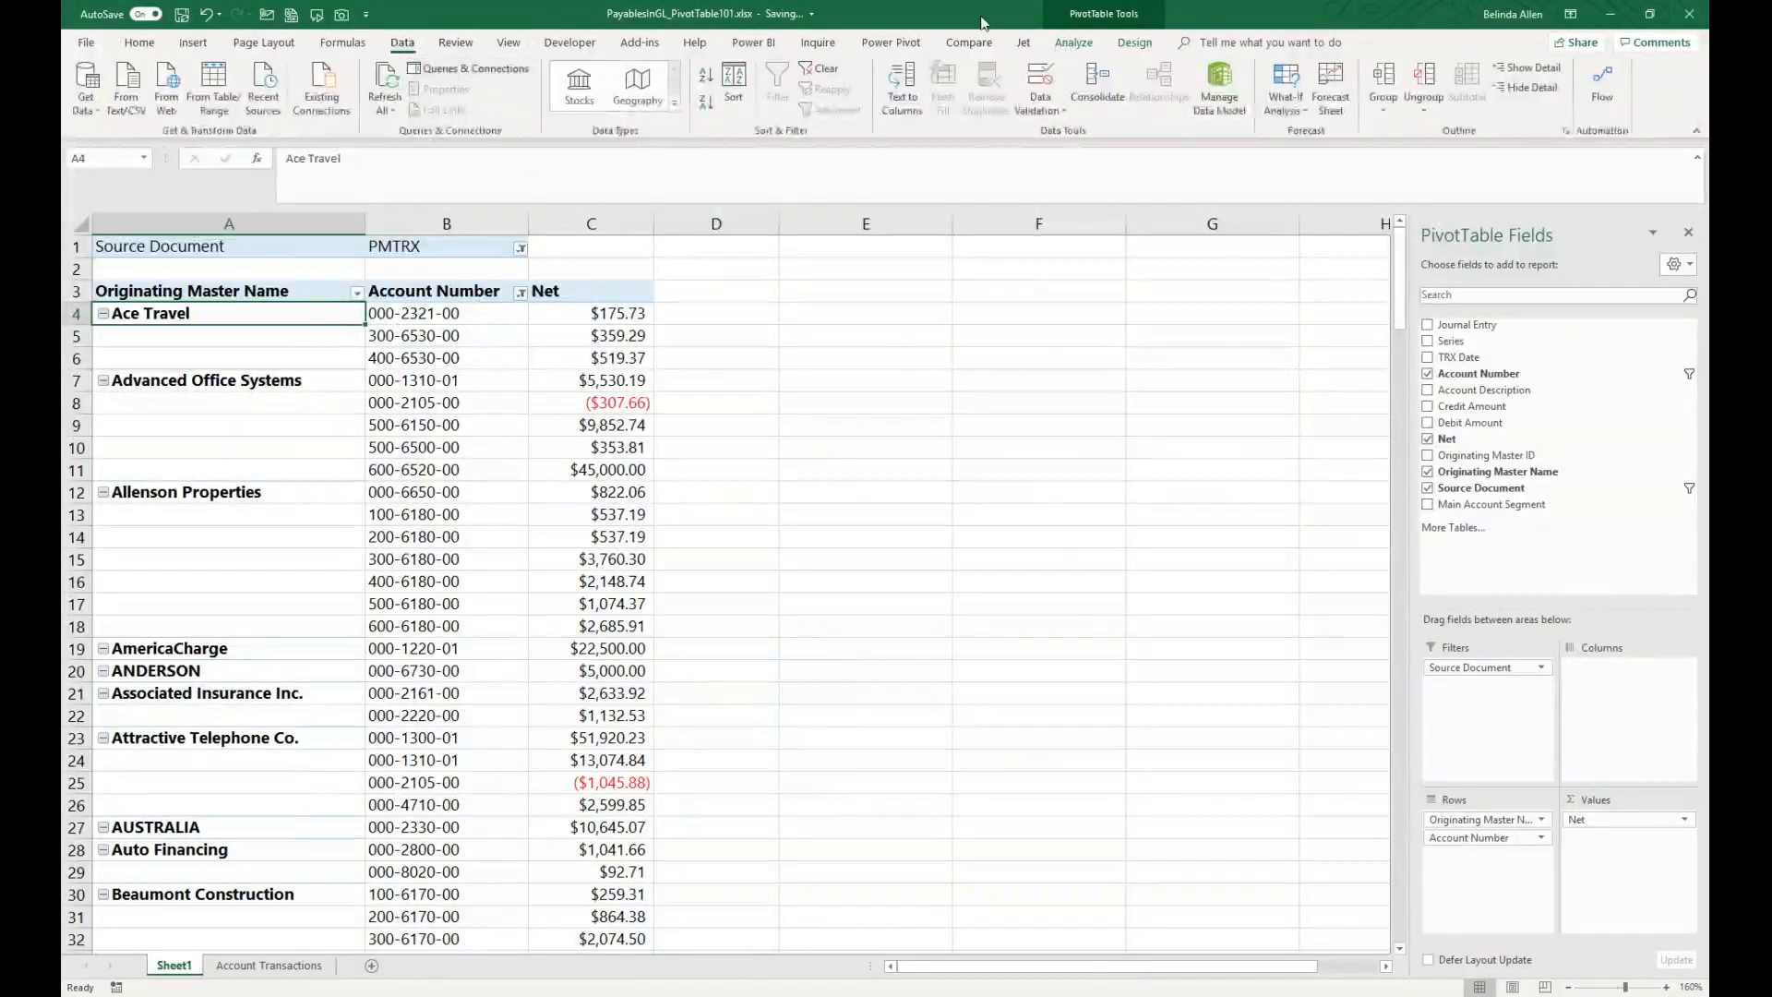
{"action": "left_click", "coordinate": [1074, 42]}
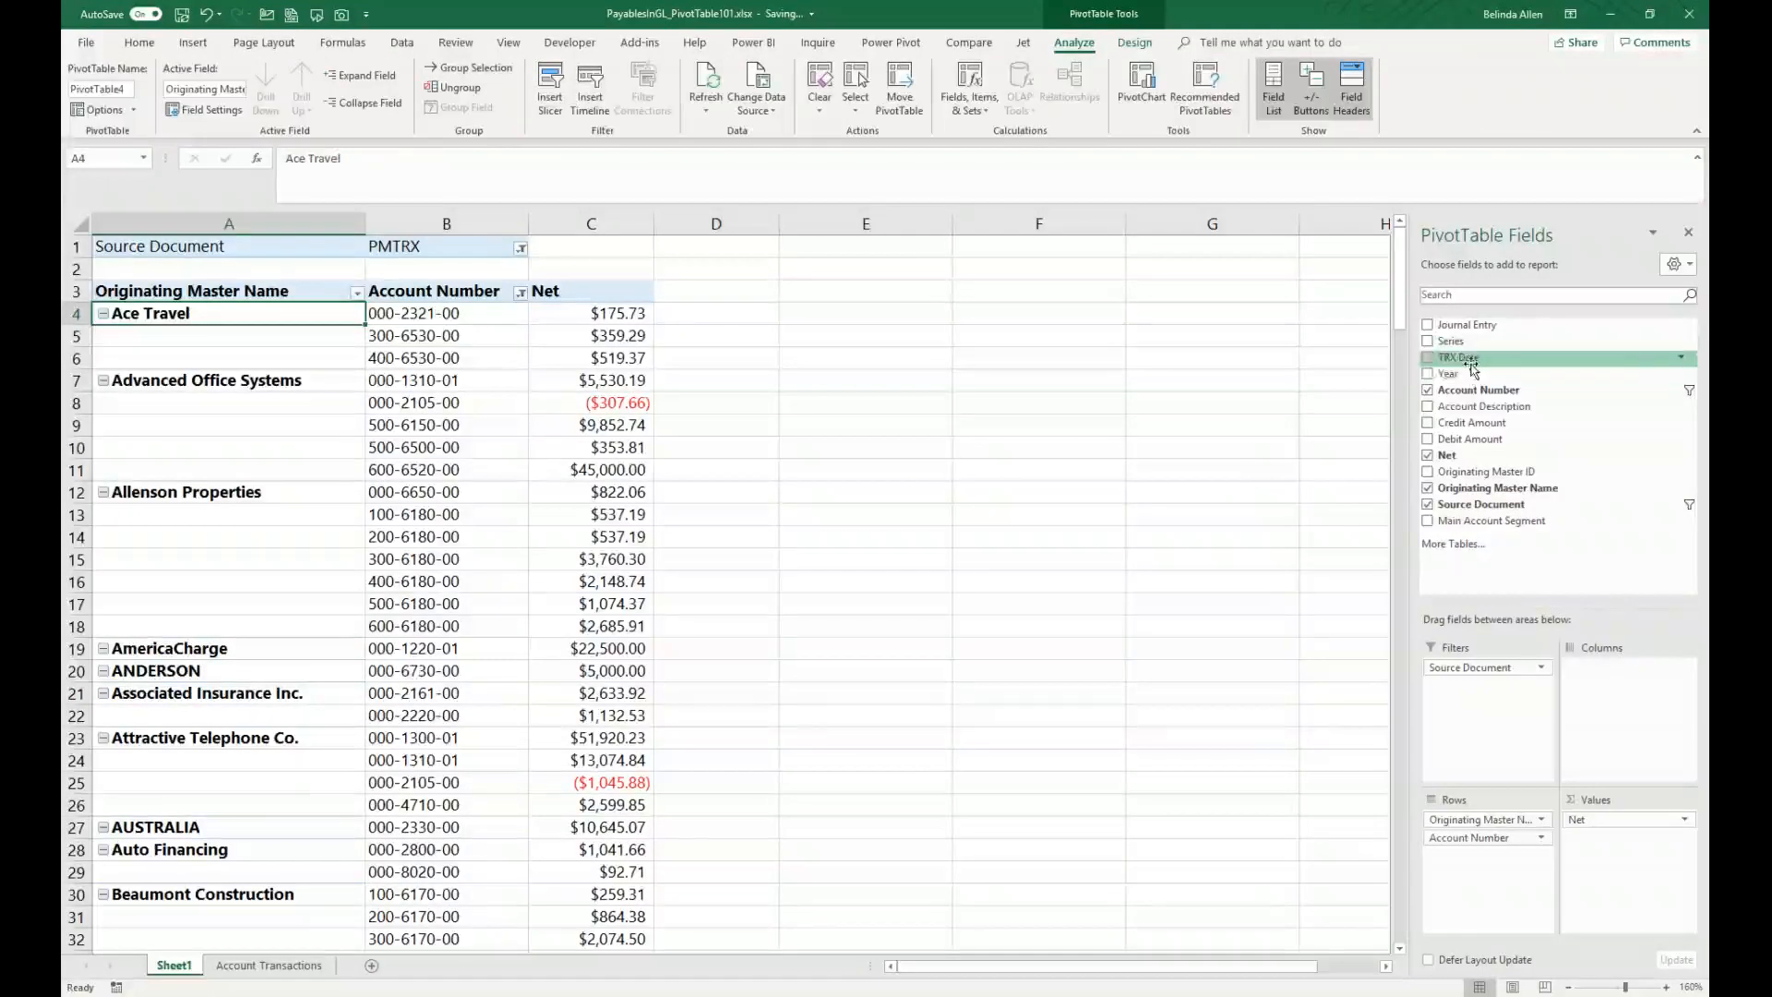
{"action": "left_click_drag", "start_coordinate": [1464, 375], "coordinate": [1606, 703]}
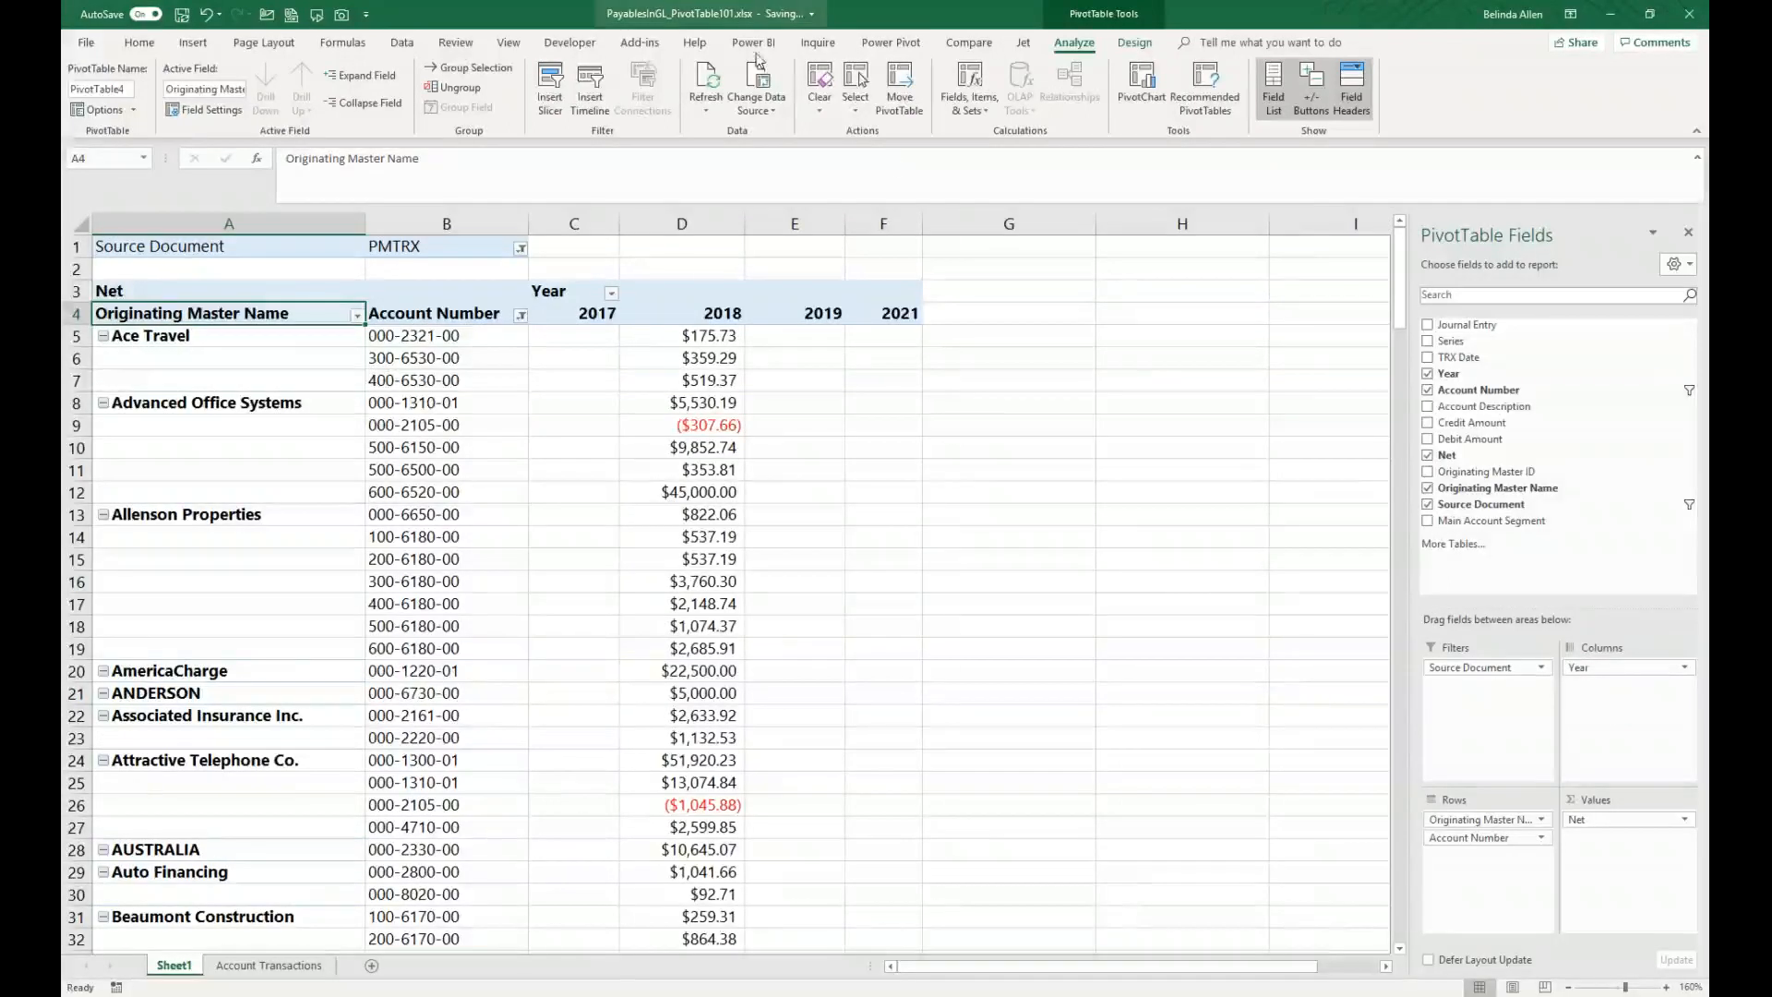
Step: Insert a slicer for the Year field and move it beside the PivotTable
{"action": "left_click", "coordinate": [551, 80]}
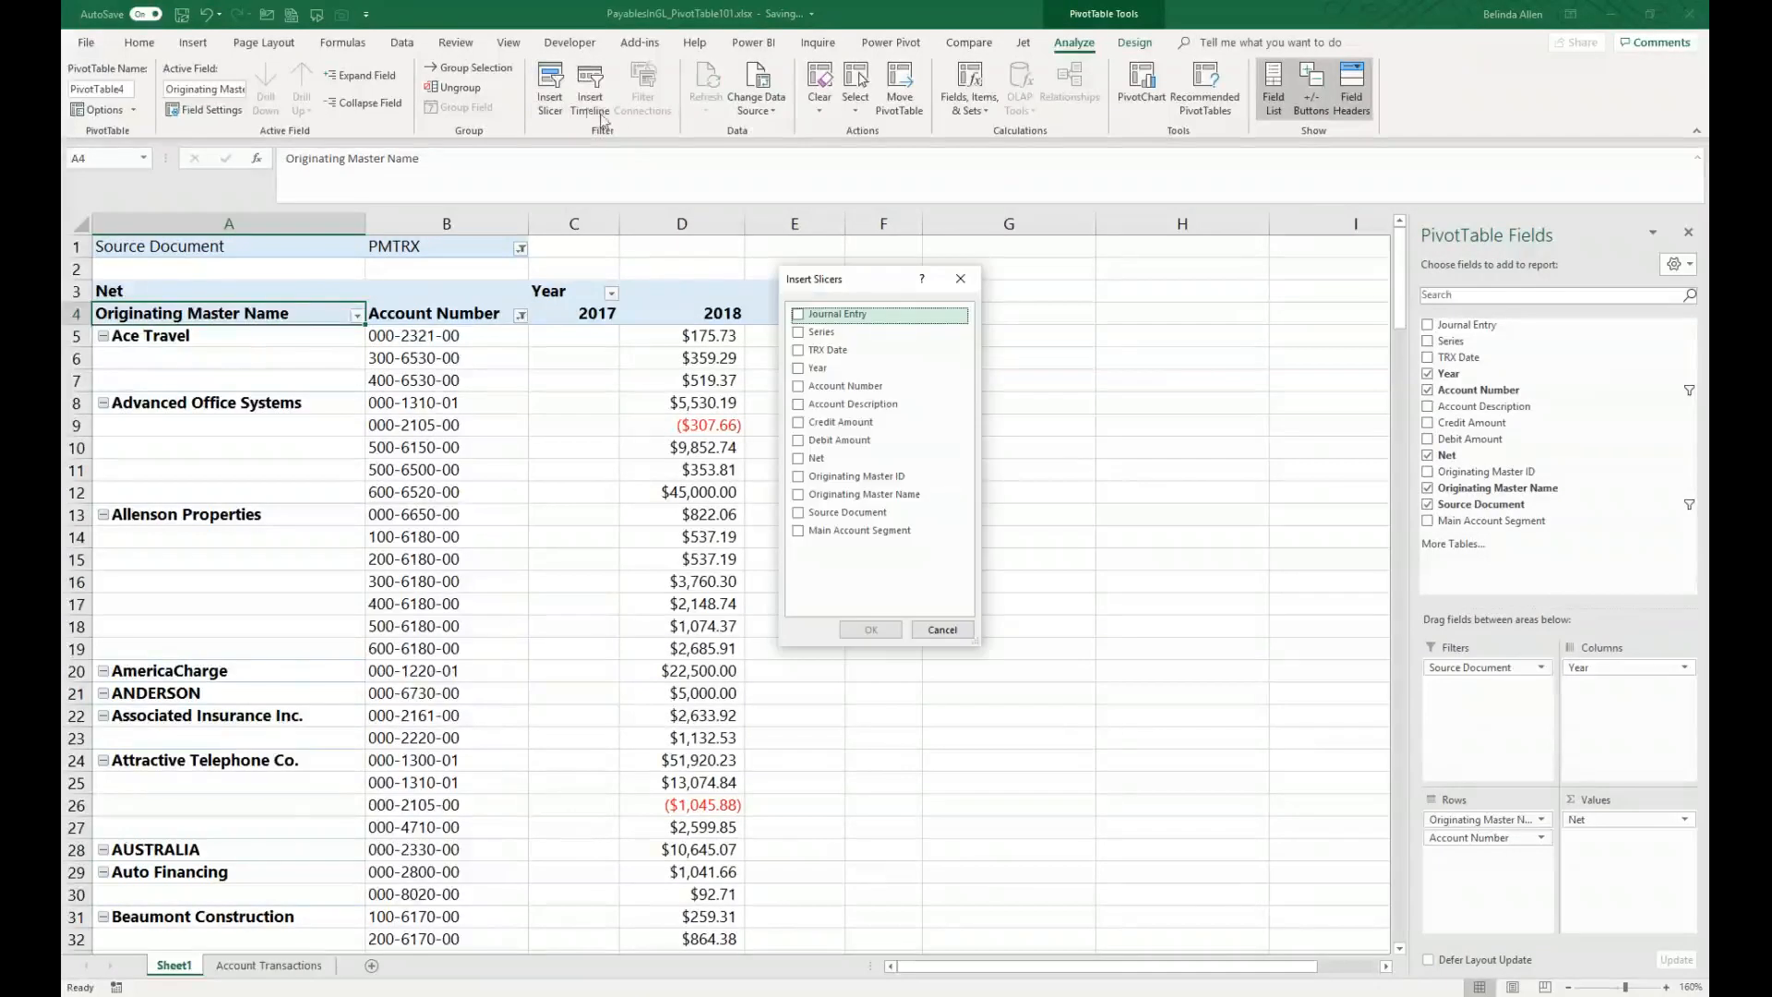
{"action": "left_click", "coordinate": [801, 370]}
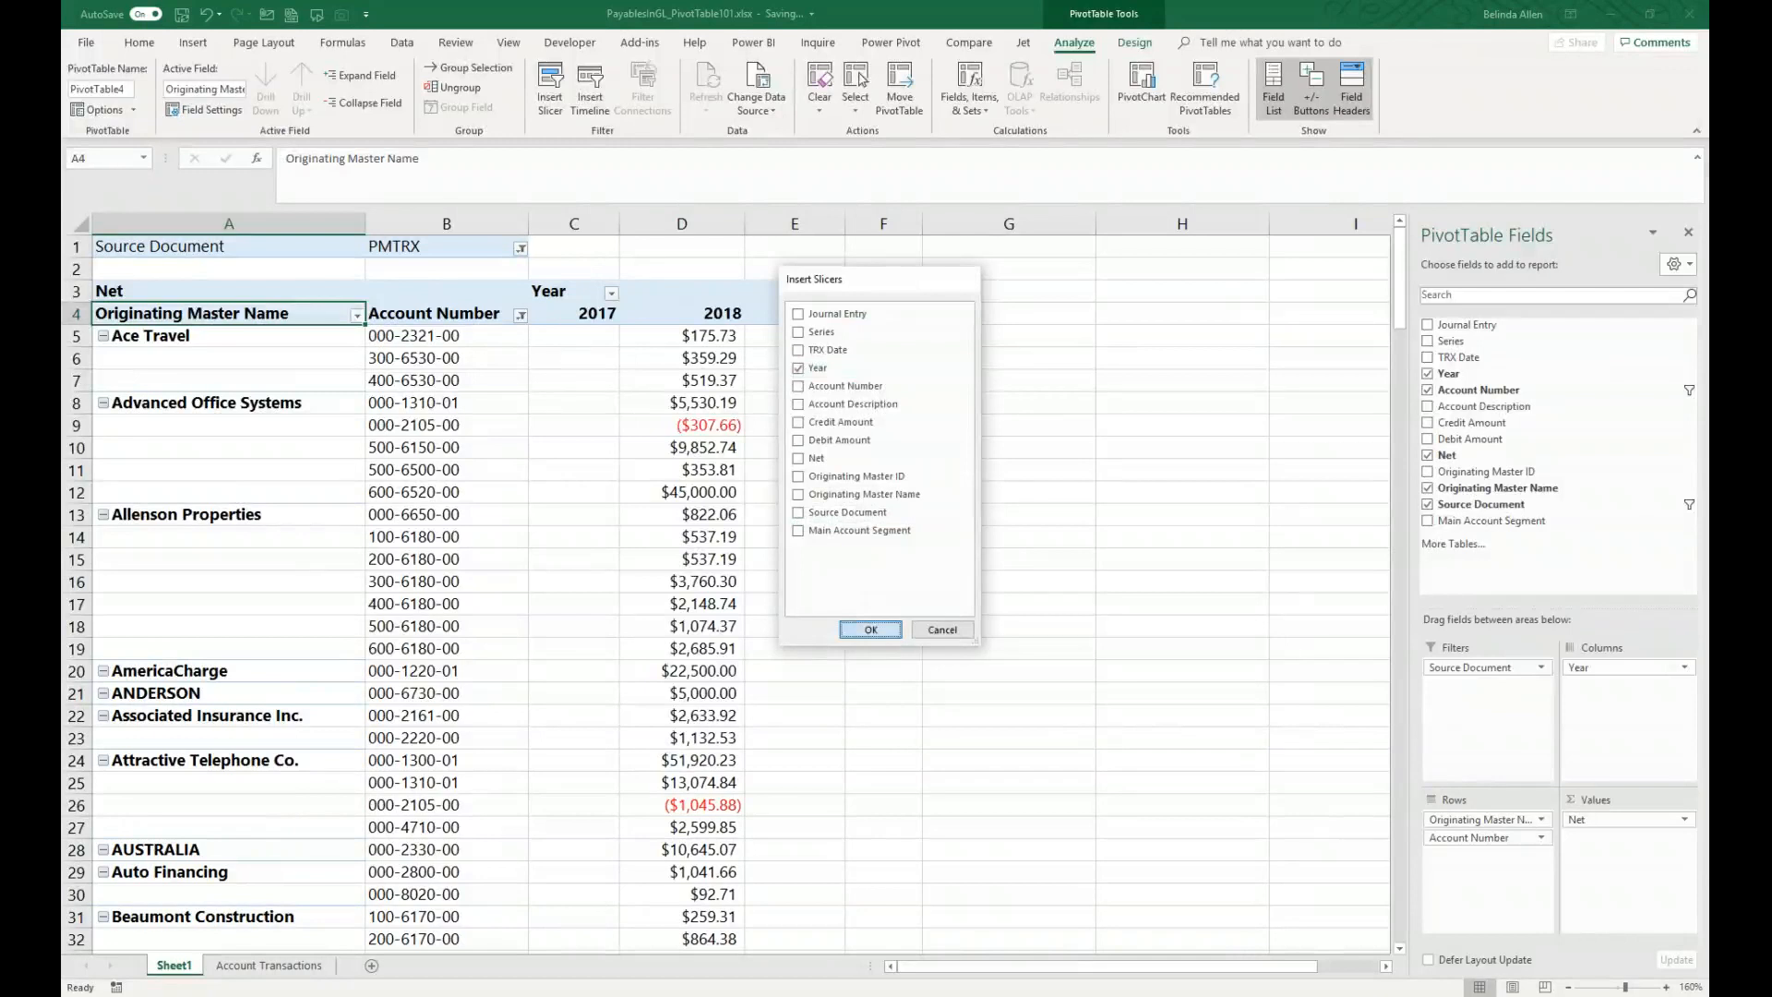
{"action": "left_click", "coordinate": [870, 630]}
{"action": "left_click_drag", "start_coordinate": [756, 437], "coordinate": [1170, 277]}
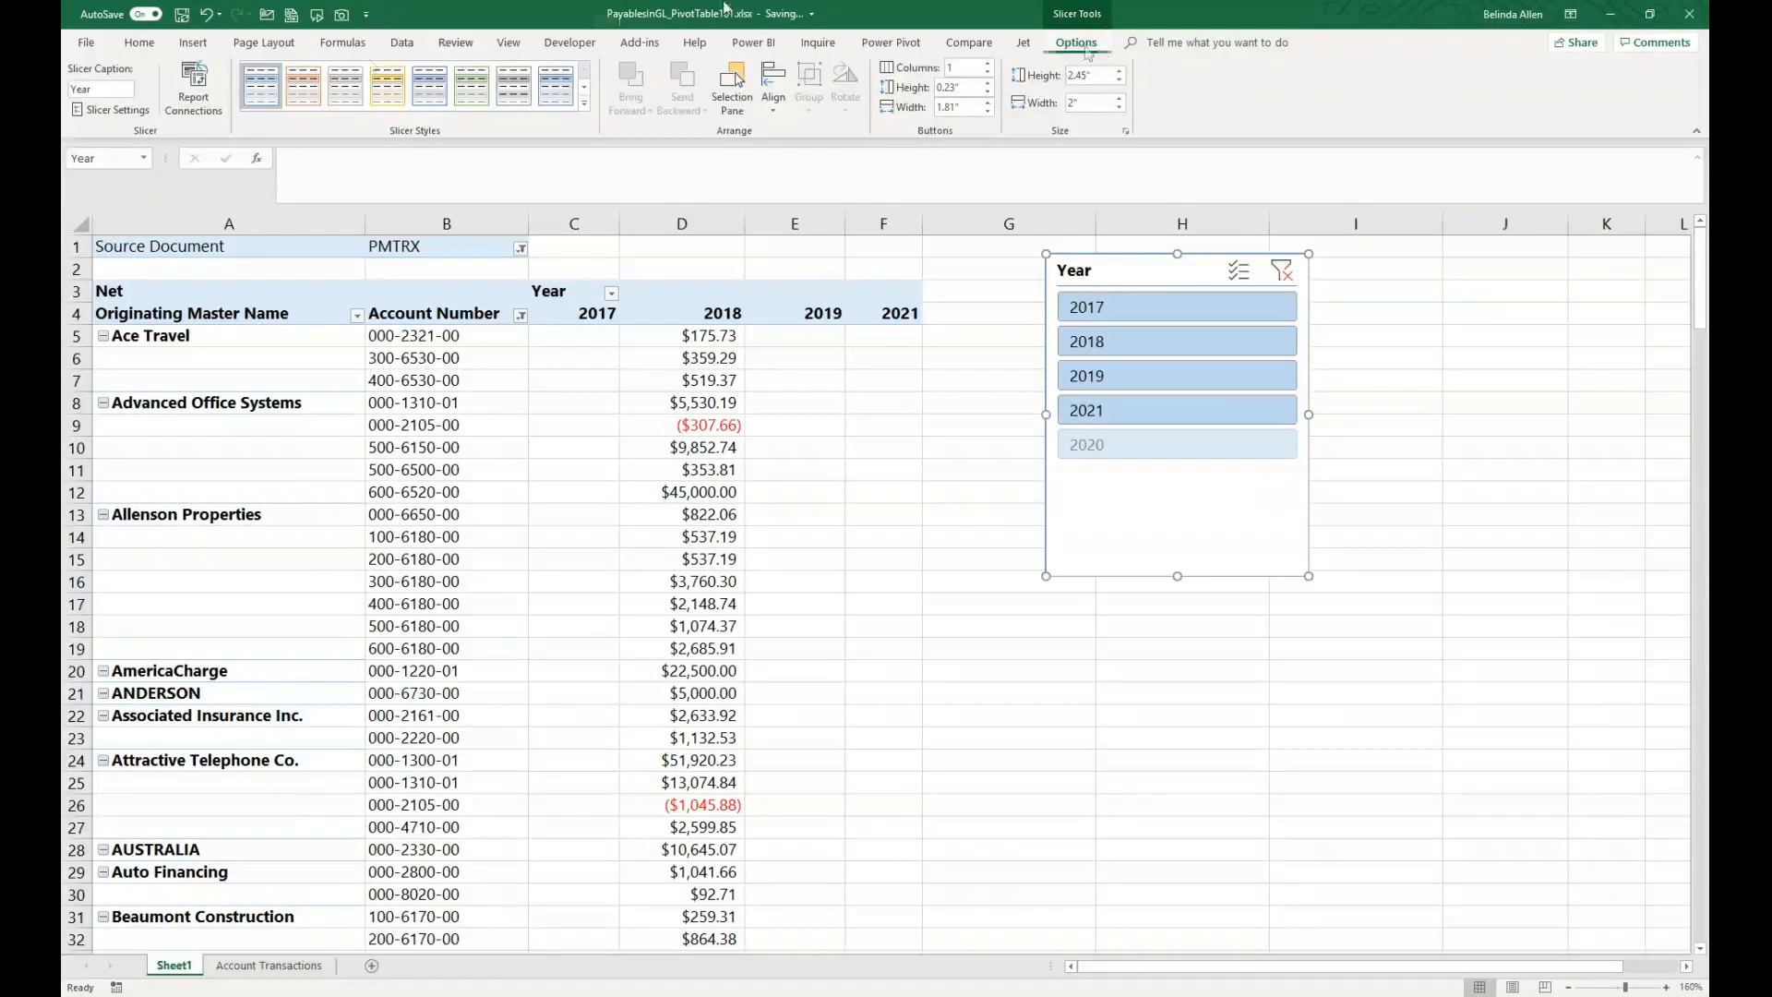
Step: Change the Year slicer settings to hide items with no data
{"action": "left_click", "coordinate": [126, 110]}
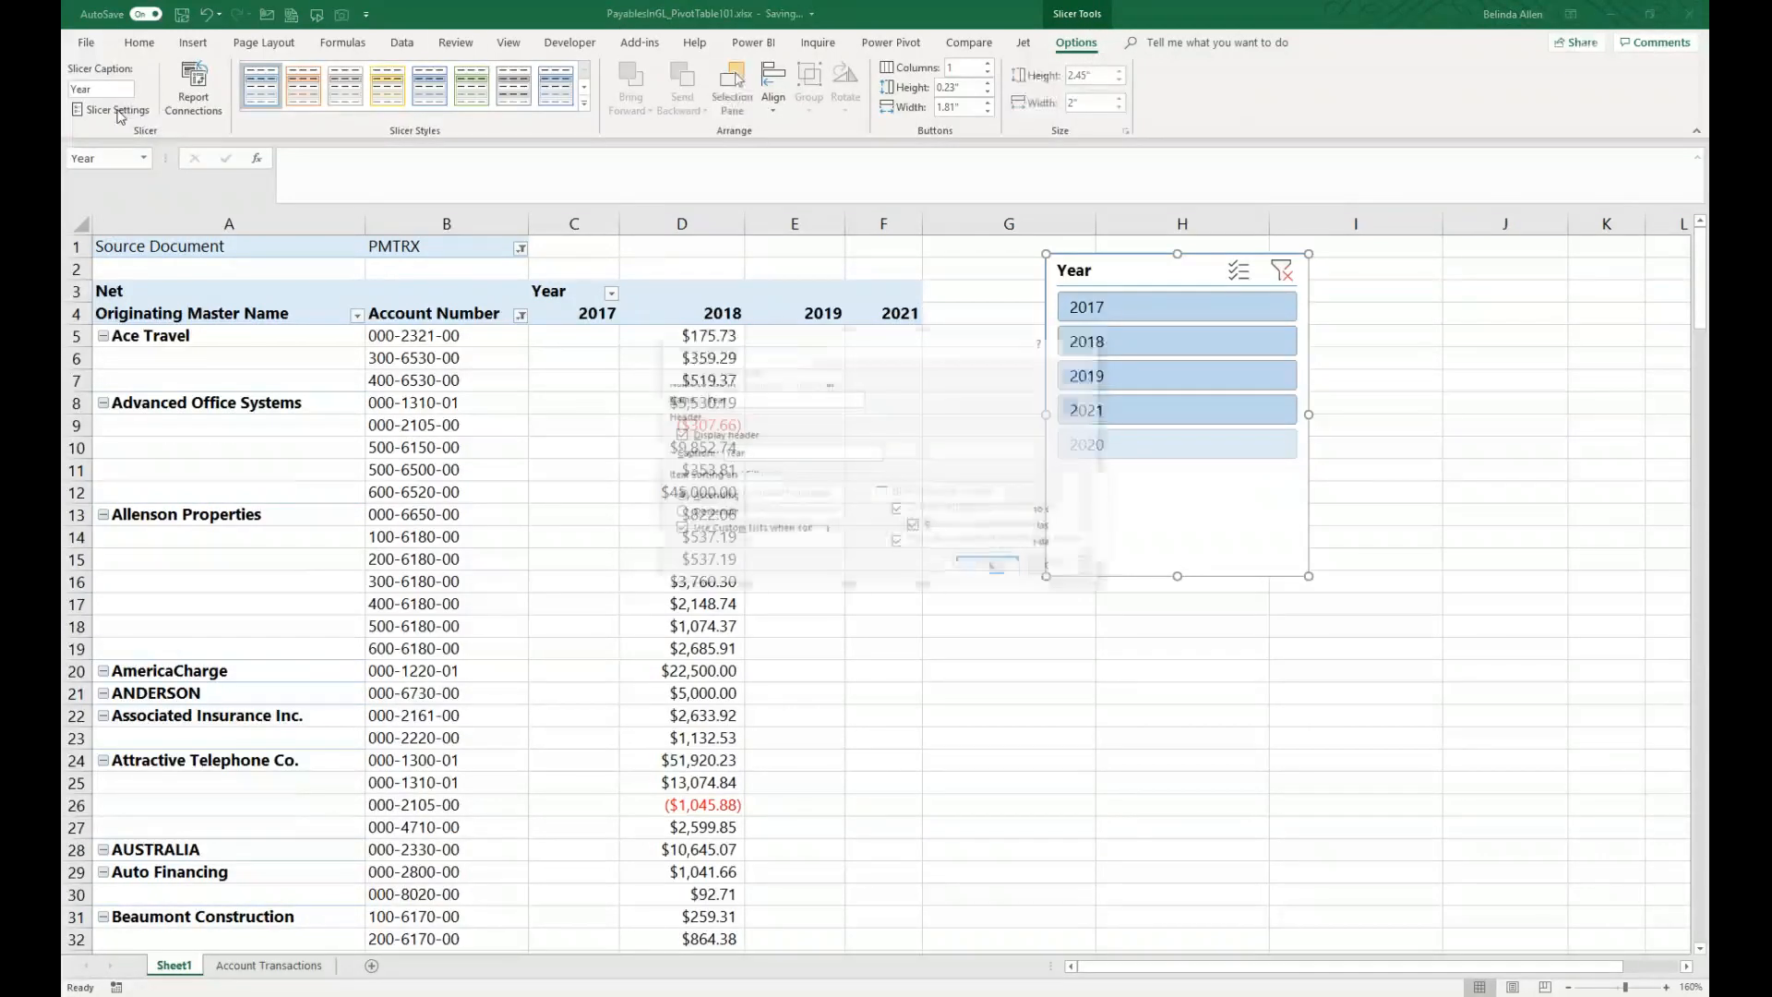
{"action": "left_click", "coordinate": [882, 493]}
{"action": "left_click", "coordinate": [988, 565]}
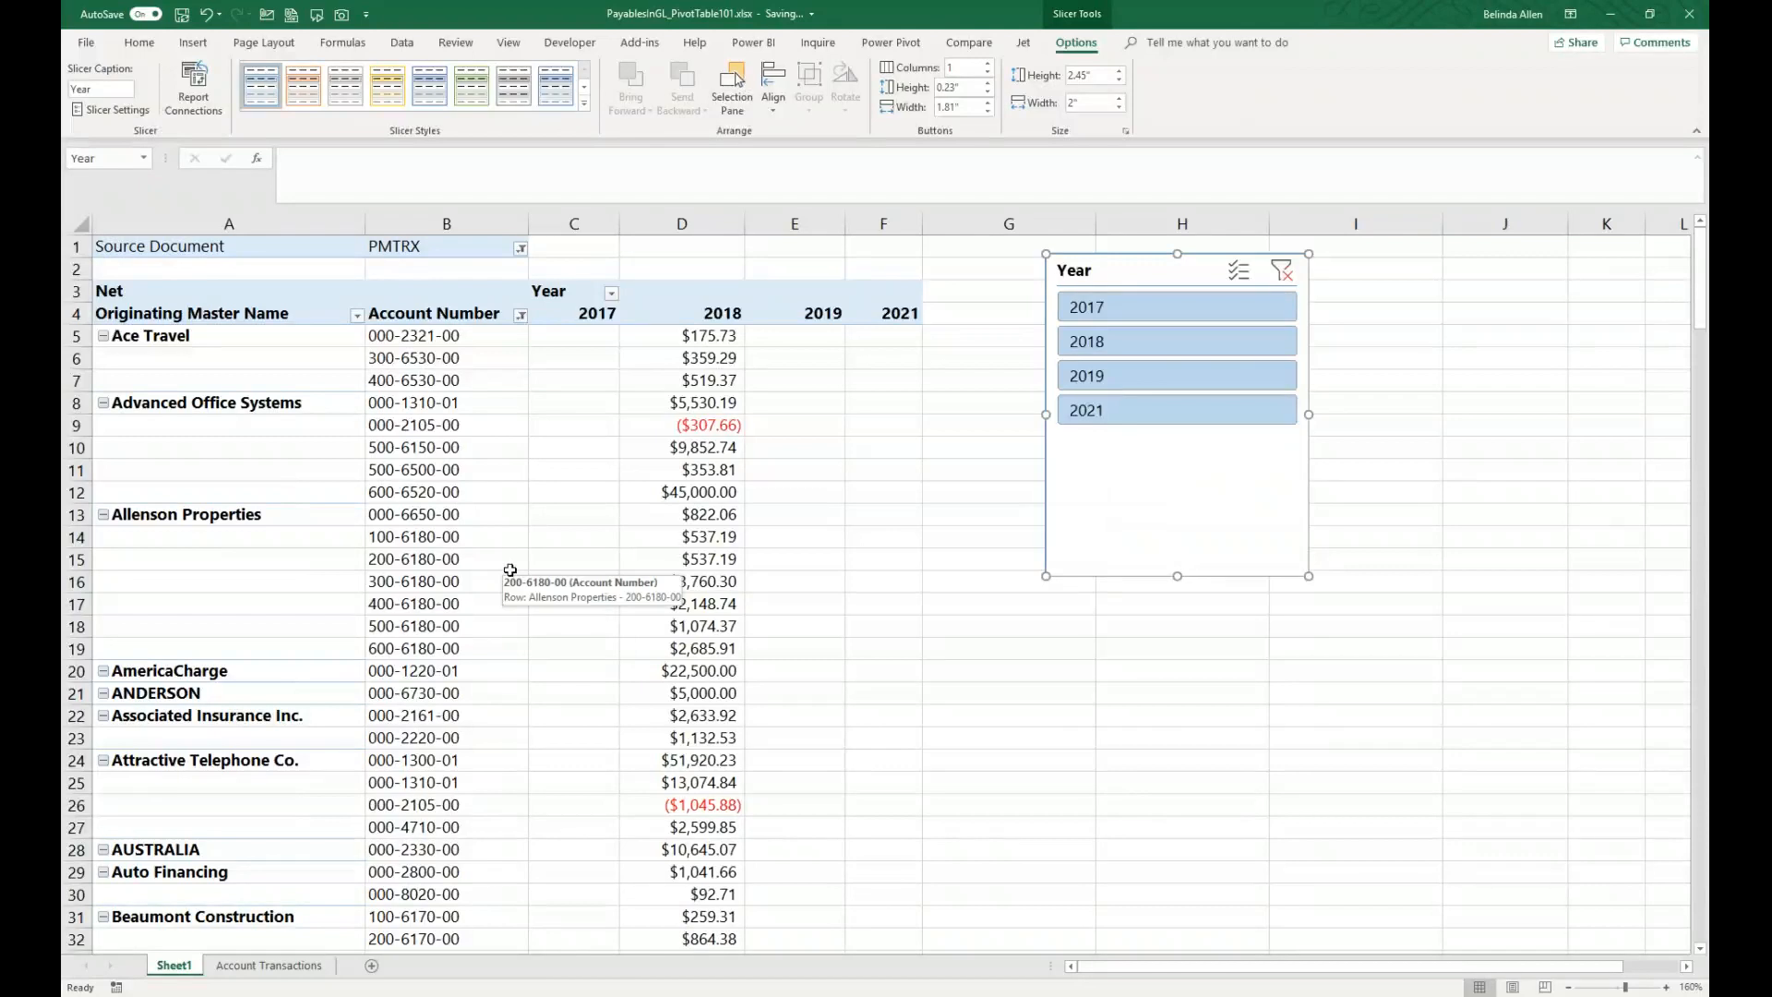
Step: Filter the PivotTable to 2018 with the Year slicer, then clear the slicer filter
{"action": "left_click", "coordinate": [1177, 341]}
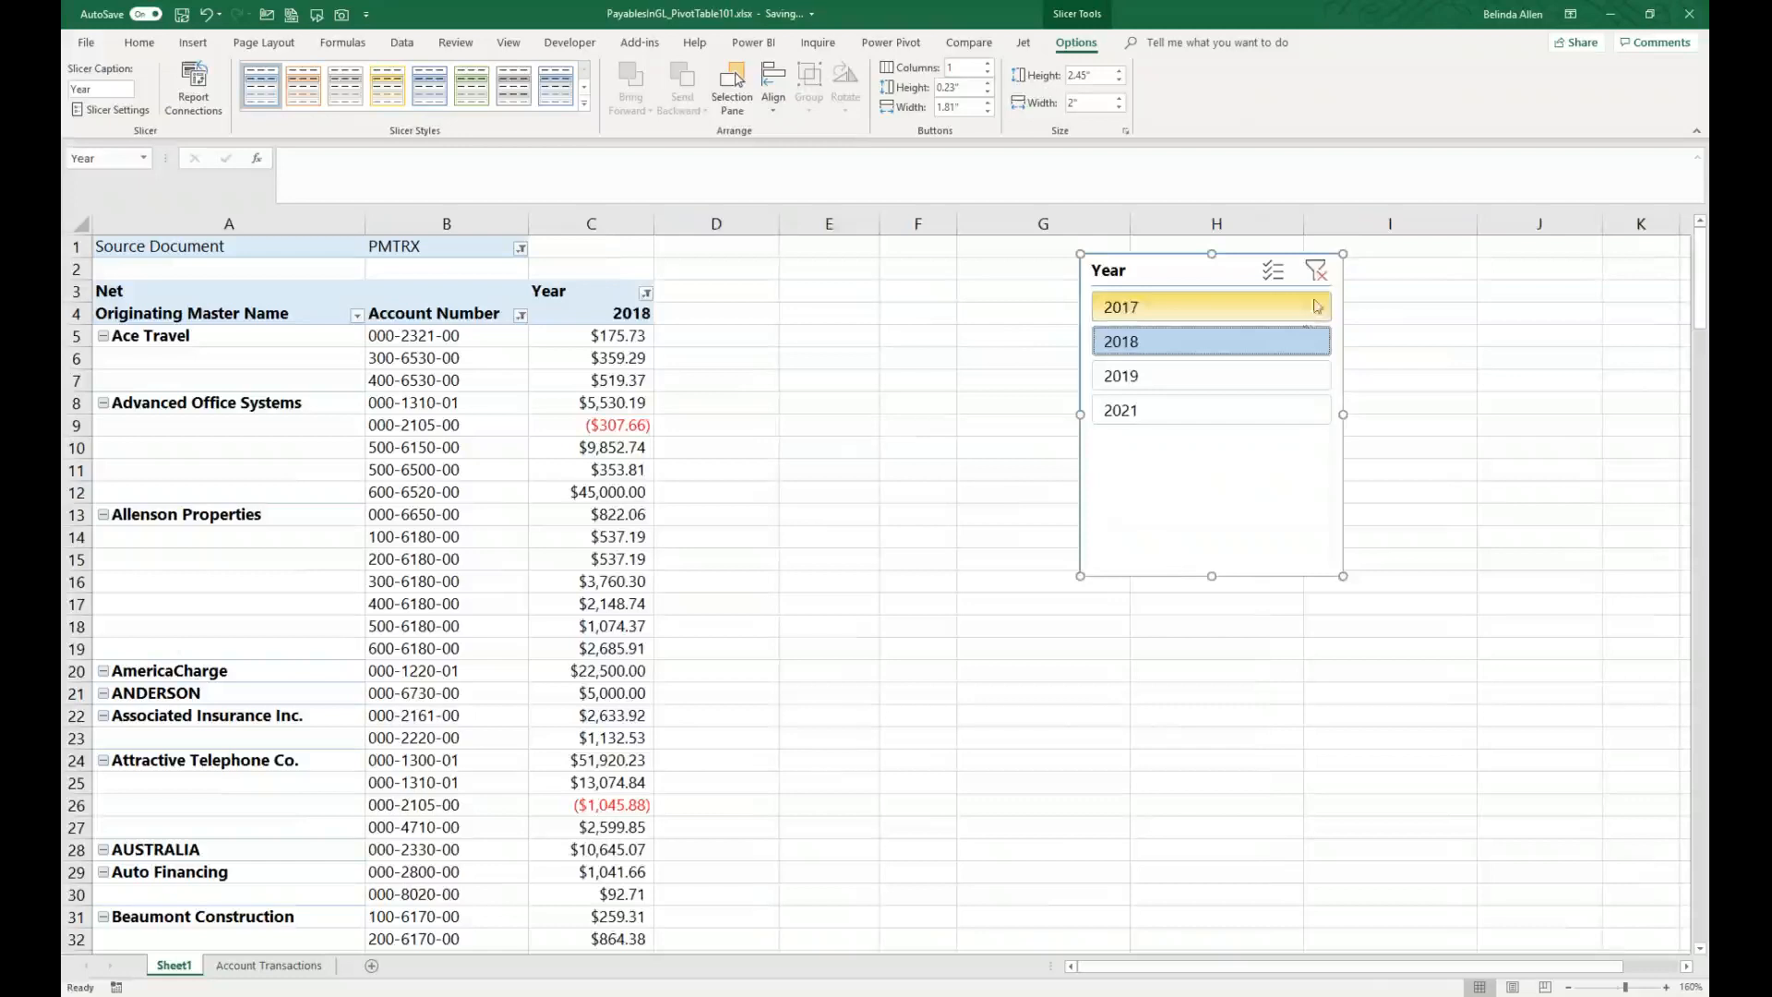
{"action": "left_click", "coordinate": [1315, 270]}
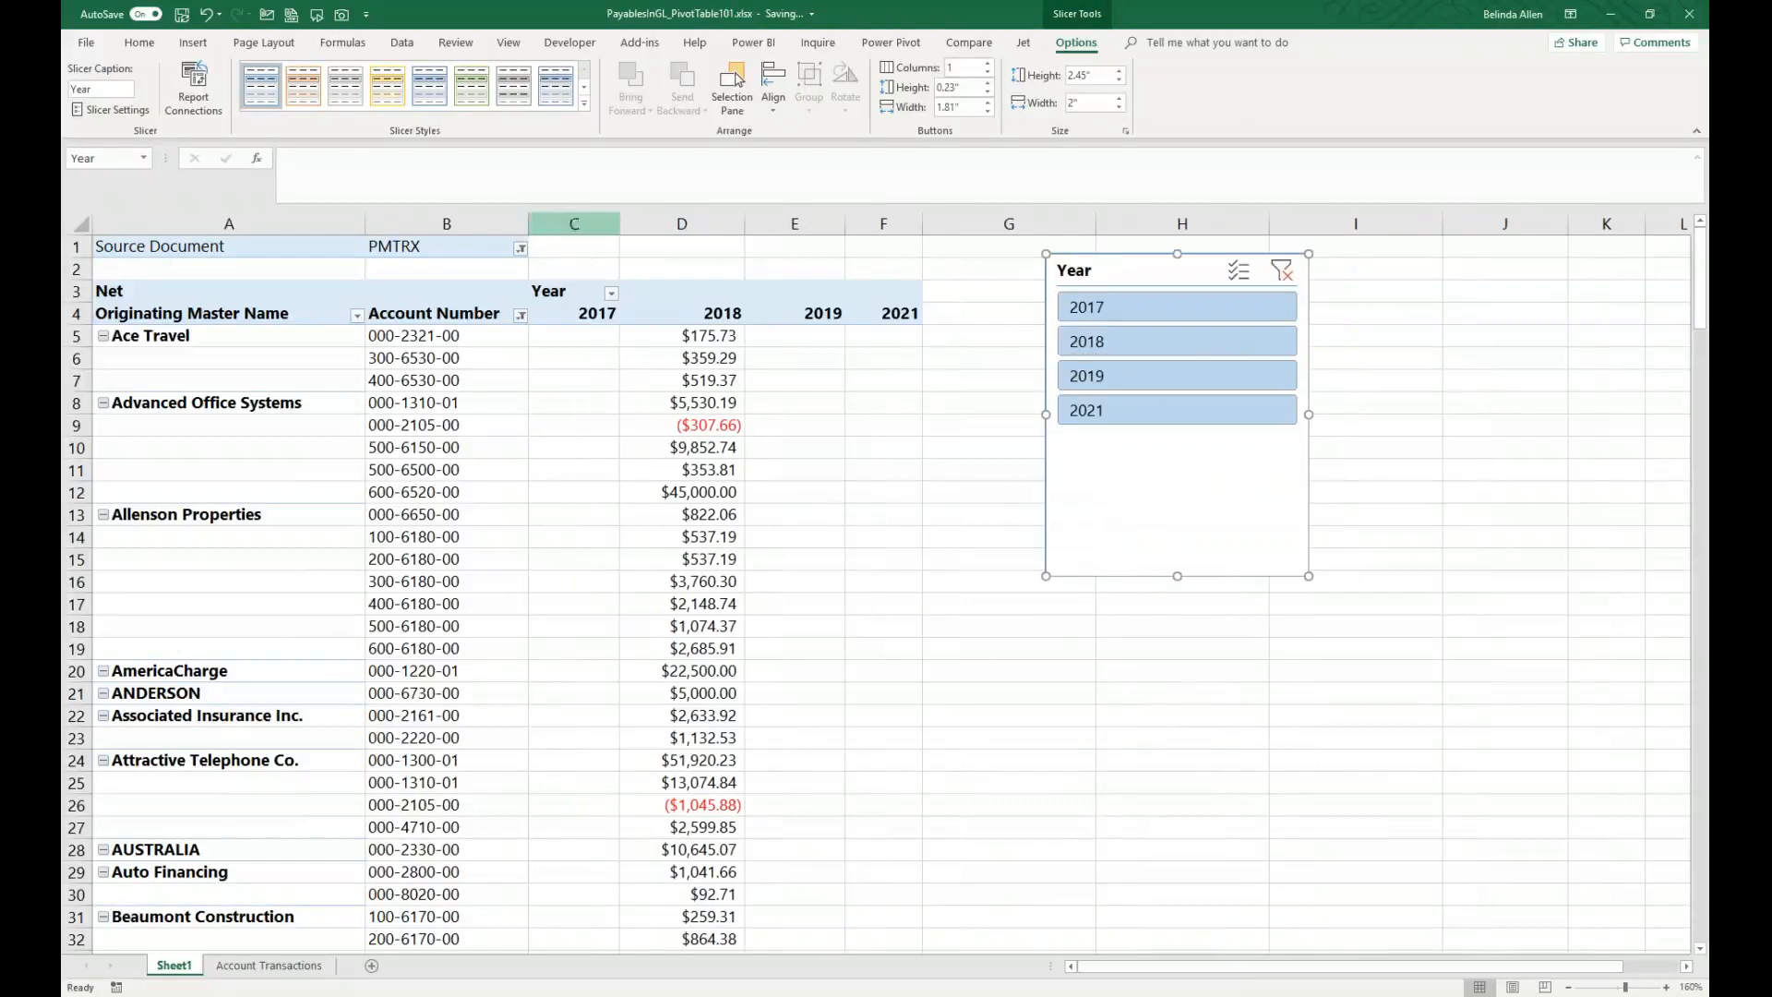
Step: Insert a timeline for TRX Date, reposition it, and set its time level to Years
{"action": "left_click", "coordinate": [519, 430]}
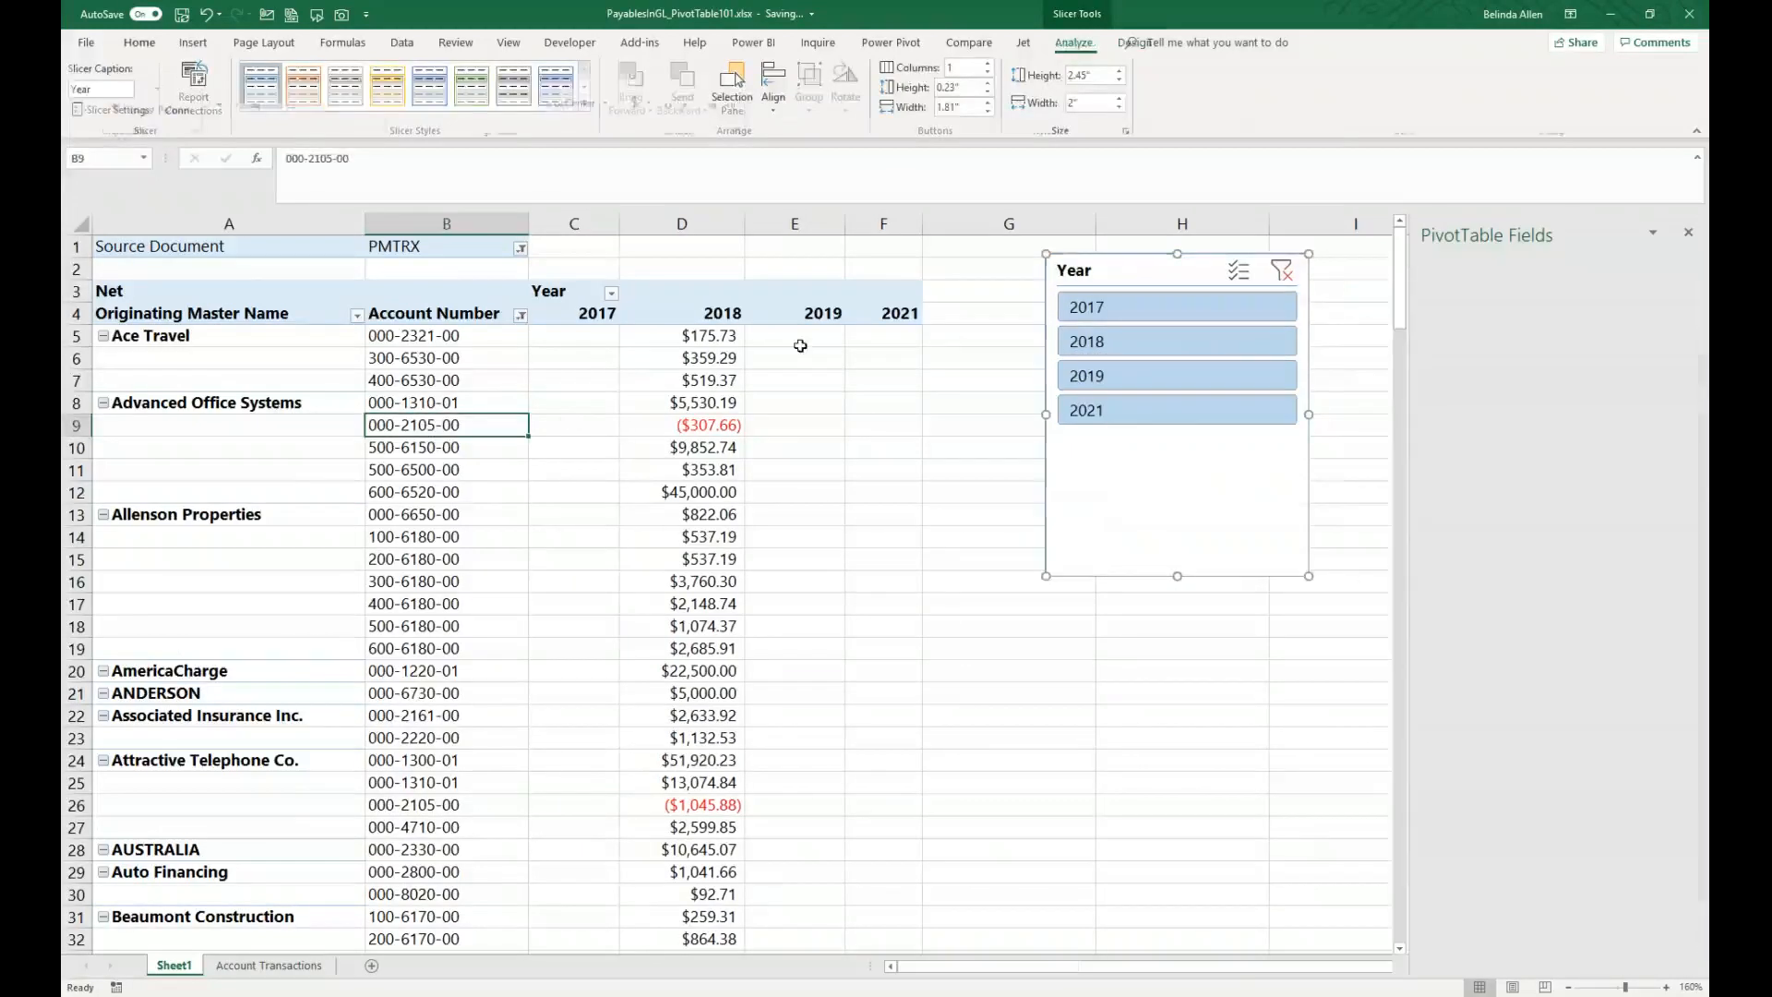
{"action": "left_click", "coordinate": [590, 88]}
{"action": "left_click", "coordinate": [797, 379]}
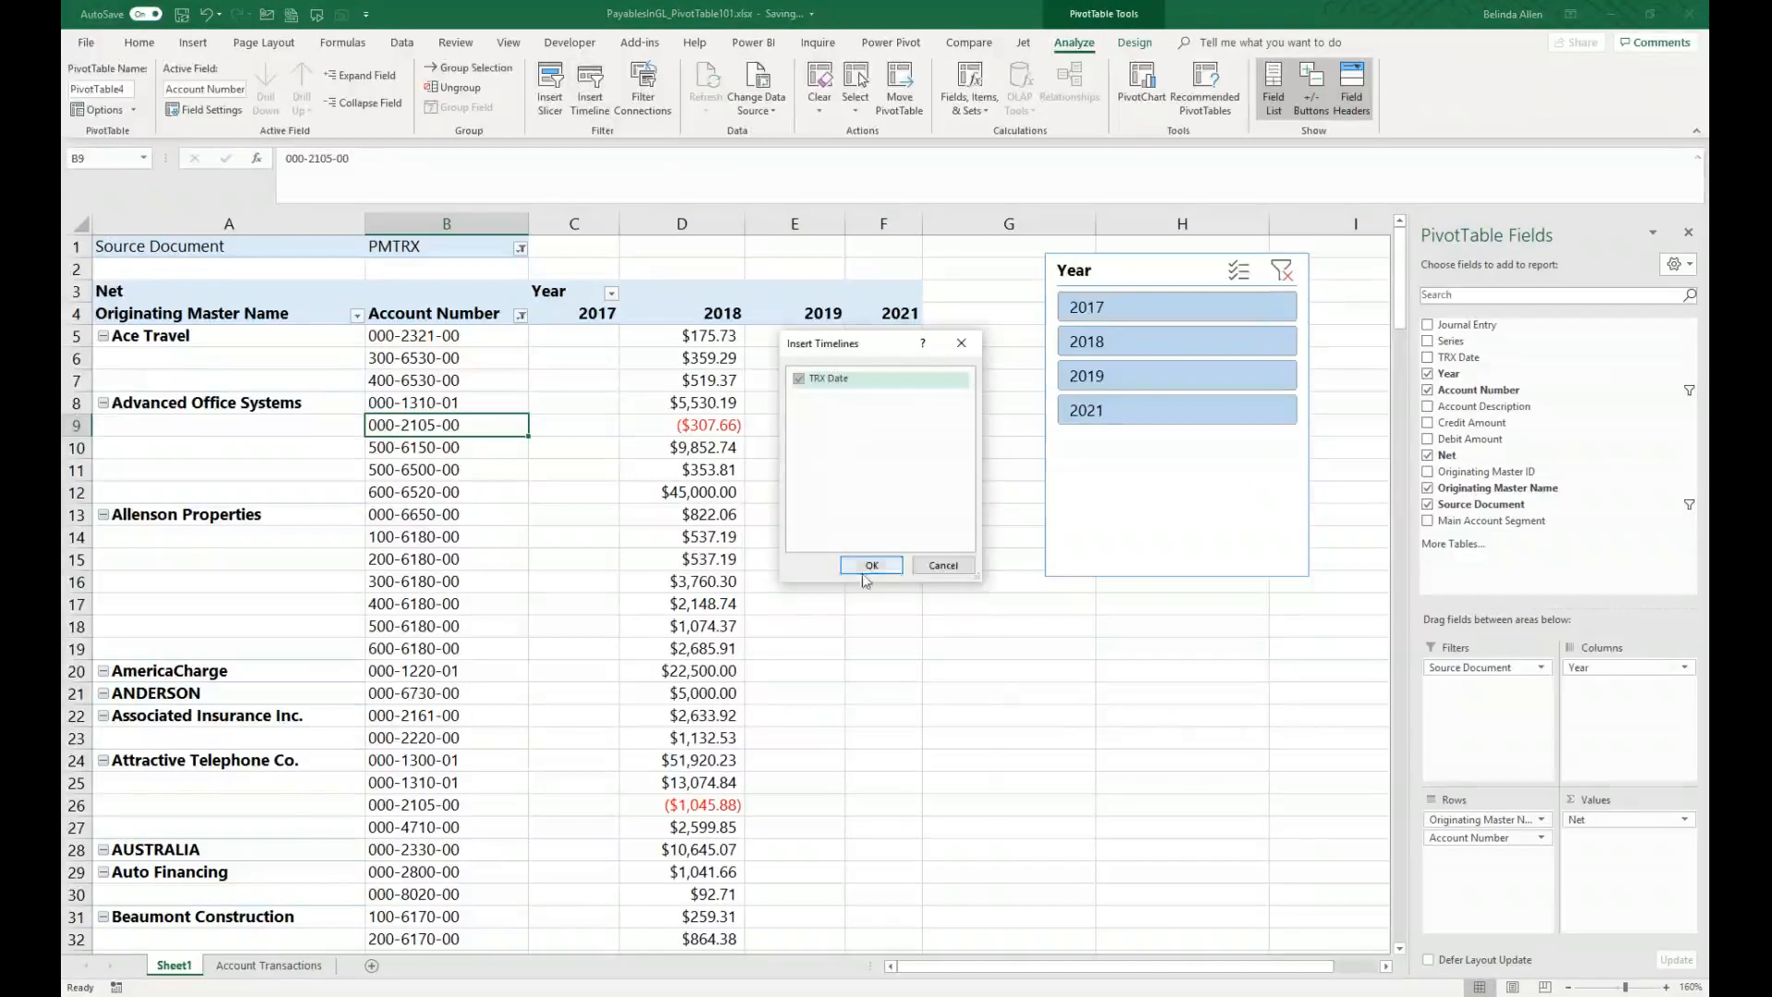
{"action": "left_click", "coordinate": [871, 566]}
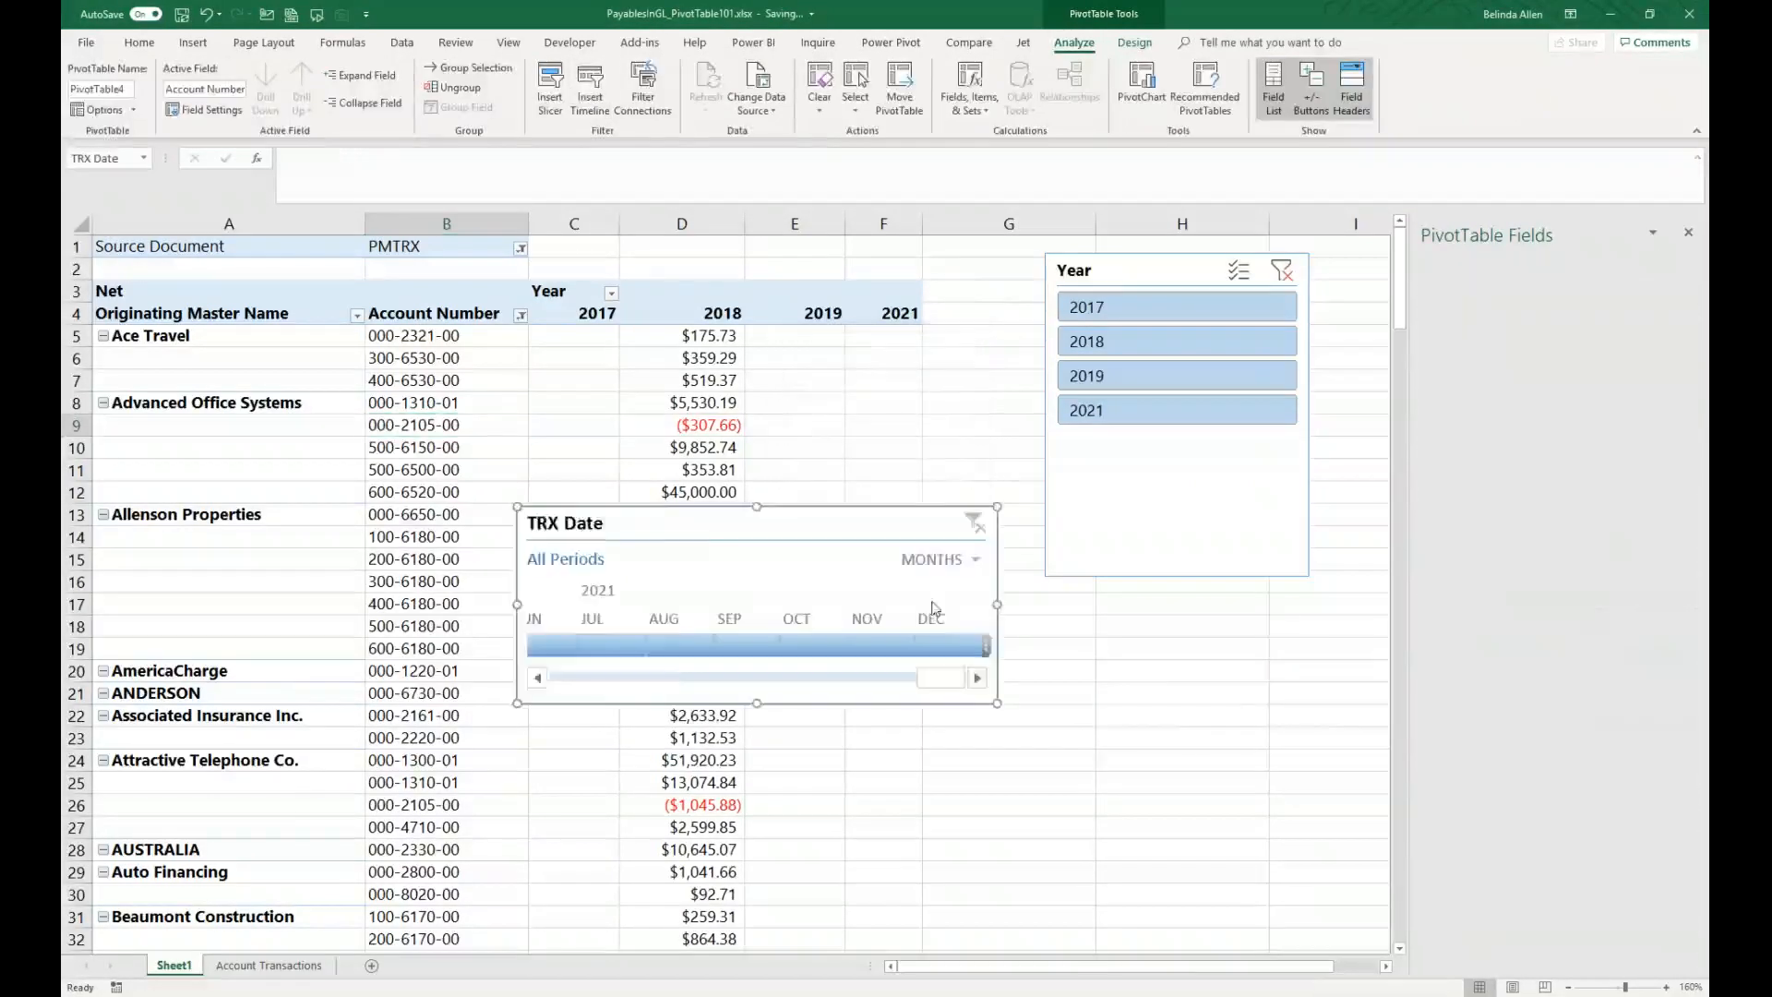
{"action": "left_click_drag", "start_coordinate": [1294, 594], "coordinate": [1300, 587]}
{"action": "left_click", "coordinate": [1473, 636]}
{"action": "left_click", "coordinate": [1460, 656]}
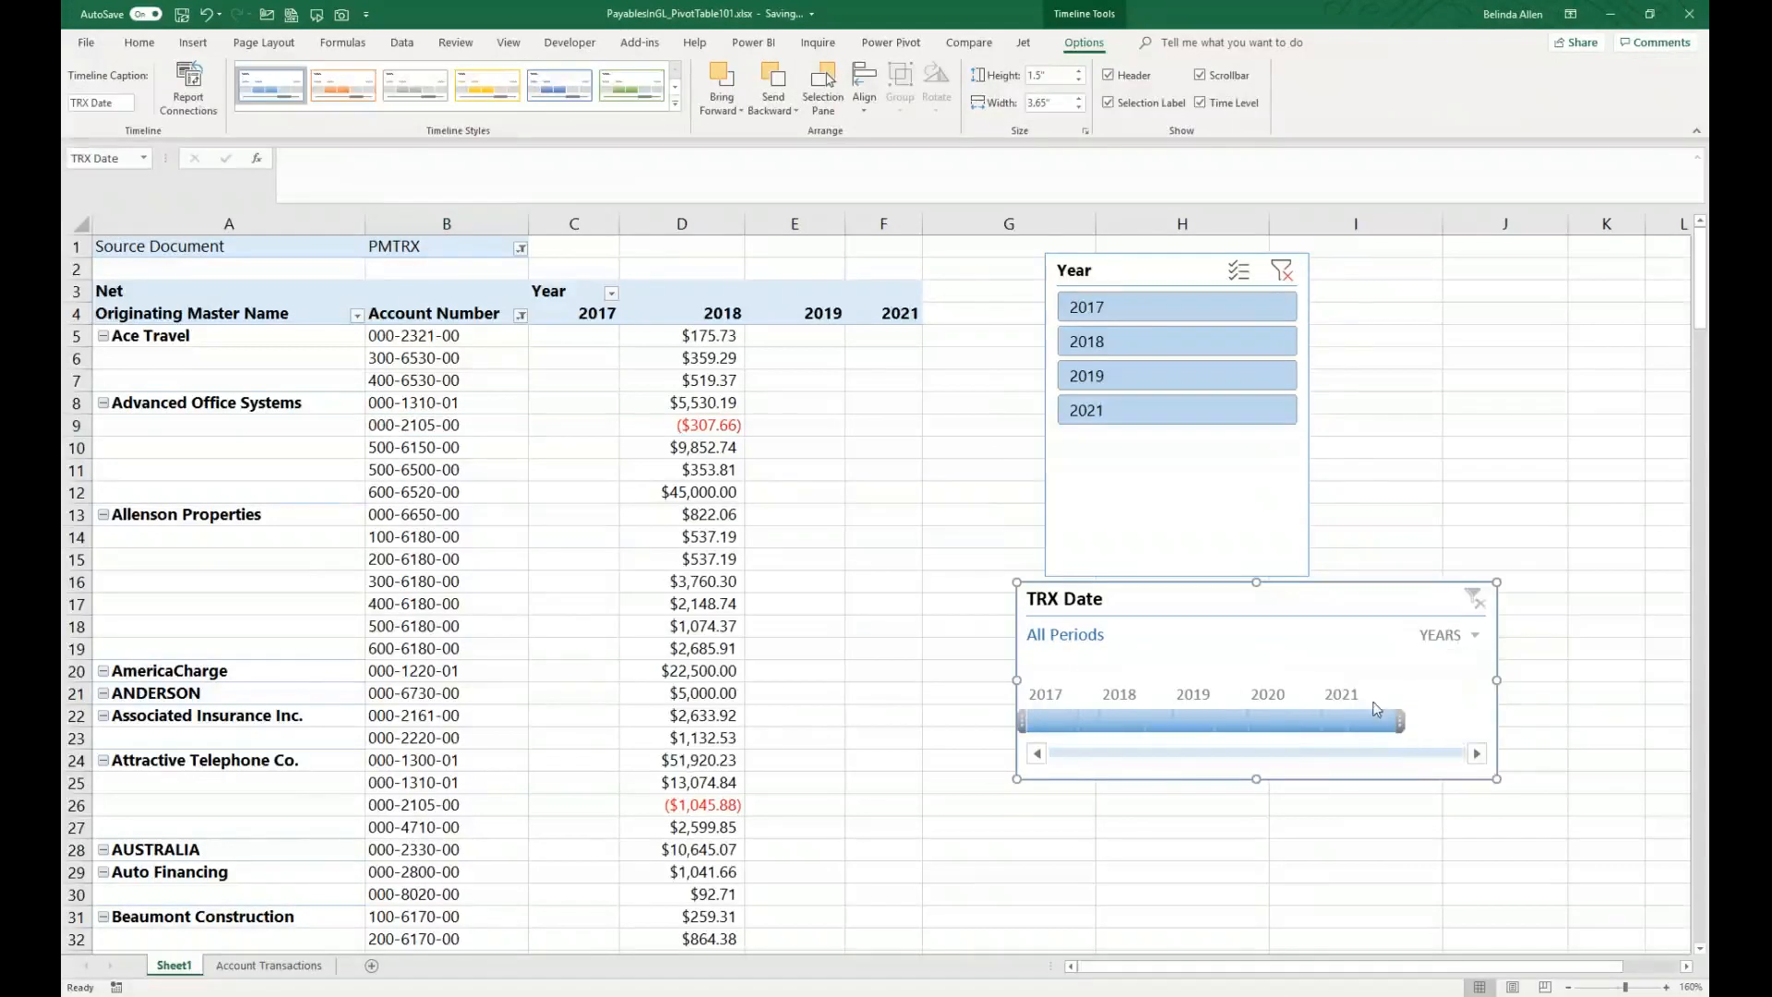
Step: Filter the timeline to 2018 through 2019, then clear the timeline filter
{"action": "left_click", "coordinate": [1155, 727]}
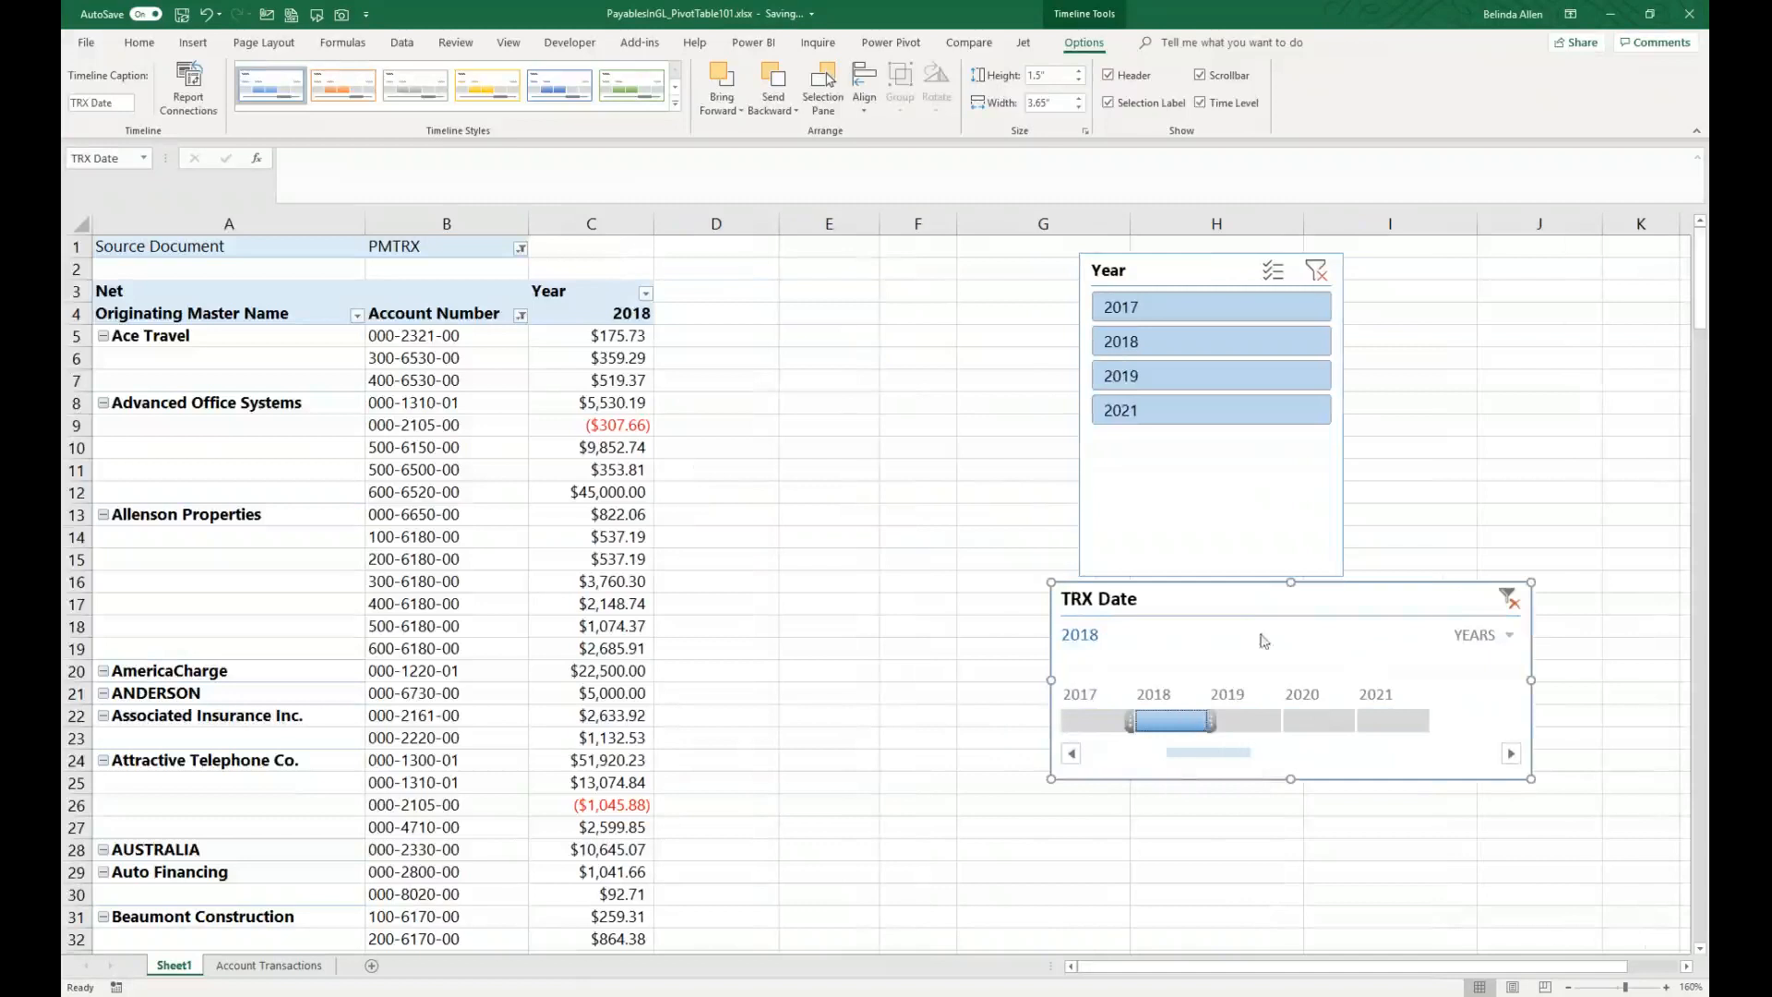
{"action": "left_click_drag", "start_coordinate": [1216, 726], "coordinate": [1280, 729]}
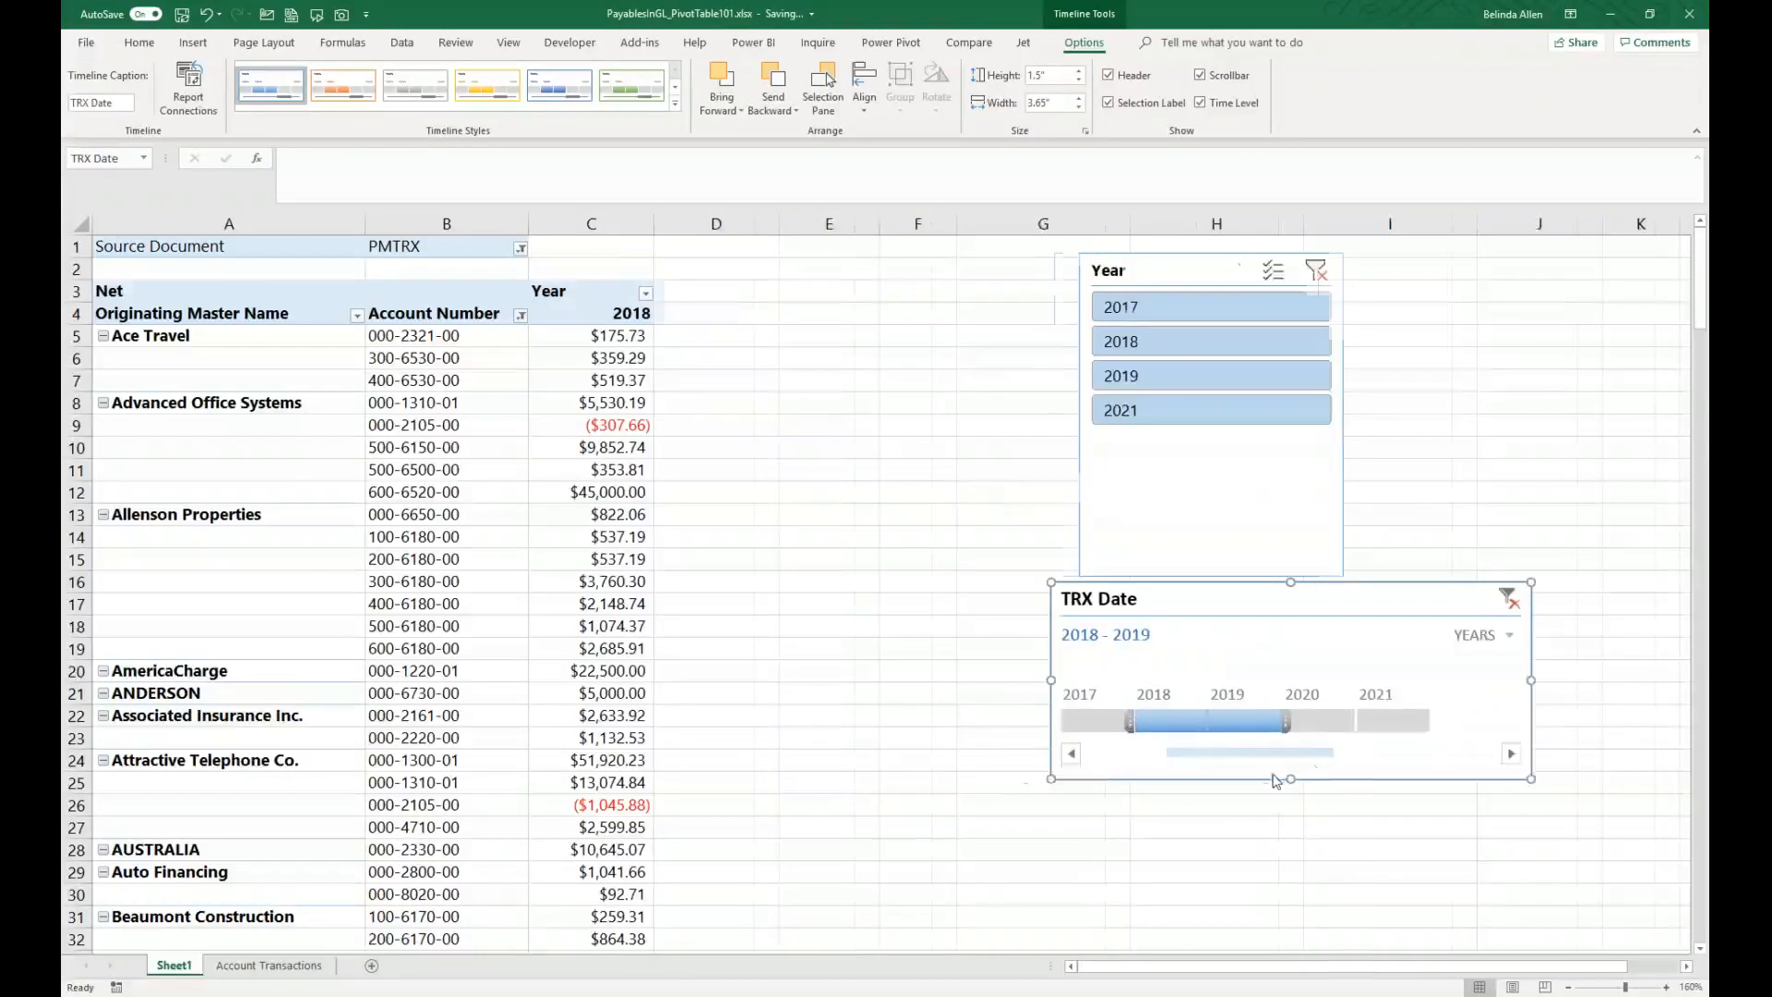
{"action": "left_click", "coordinate": [1481, 602]}
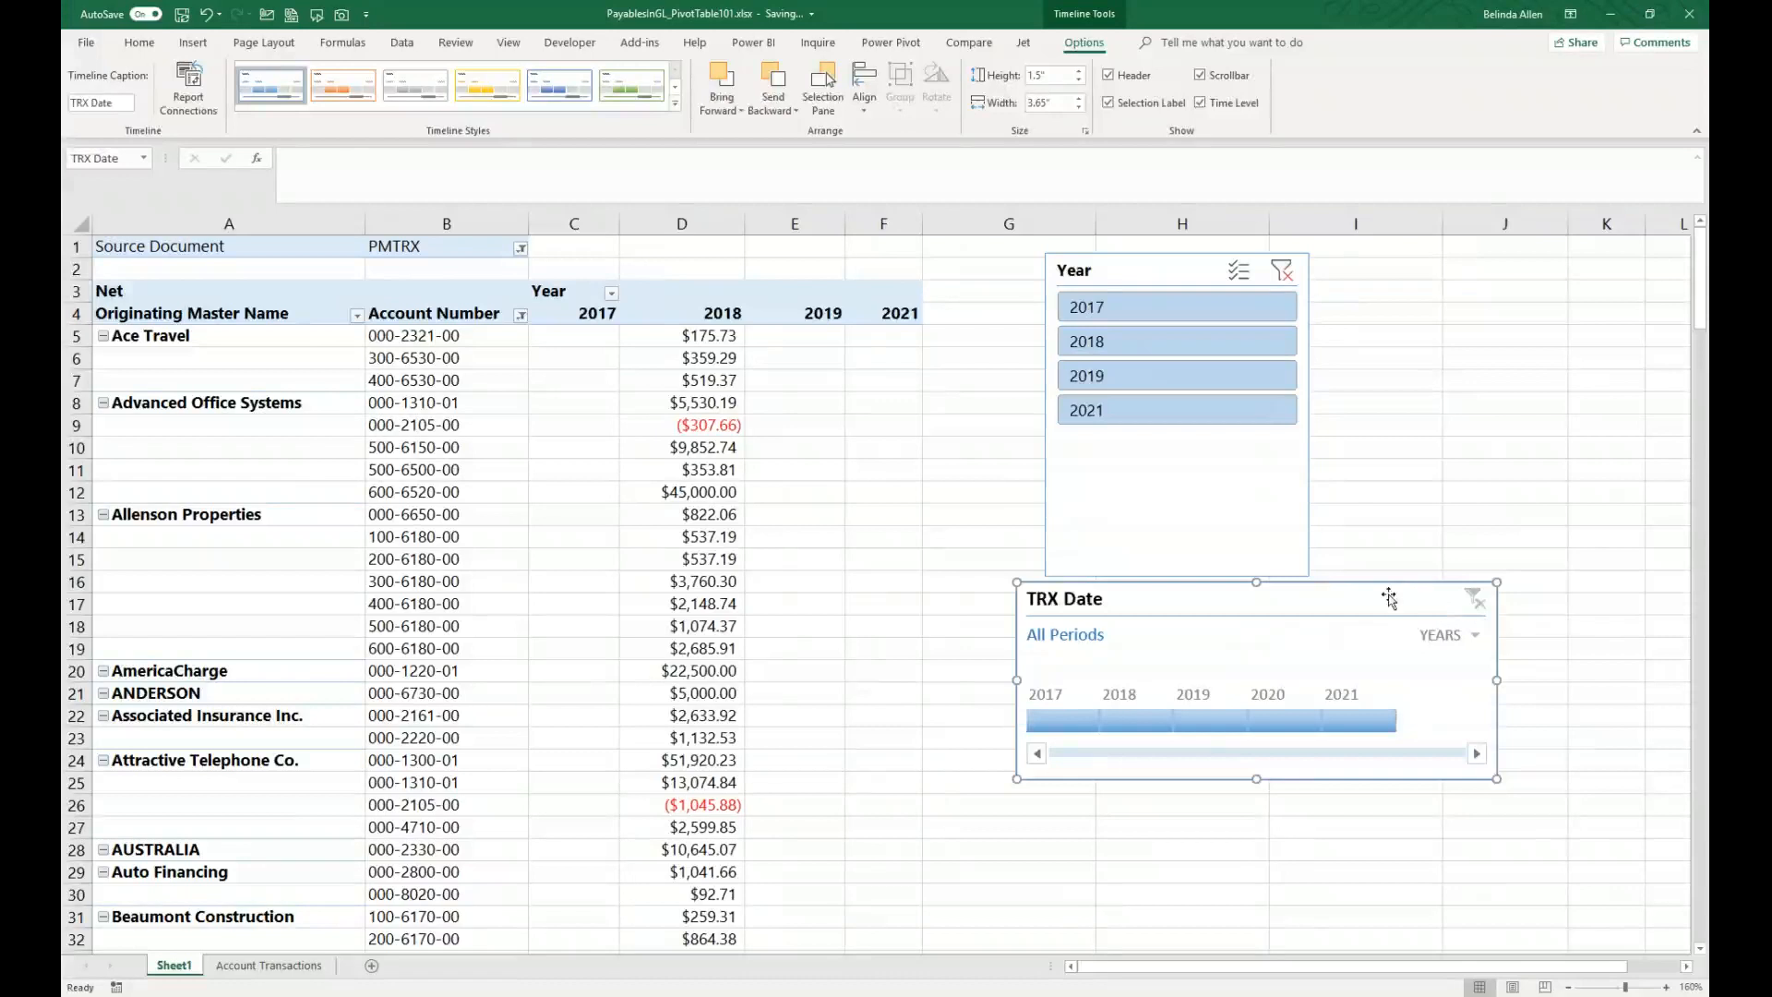
Step: Delete the TRX Date timeline and the Year slicer from the sheet
{"action": "left_click", "coordinate": [447, 425]}
{"action": "left_click", "coordinate": [593, 557]}
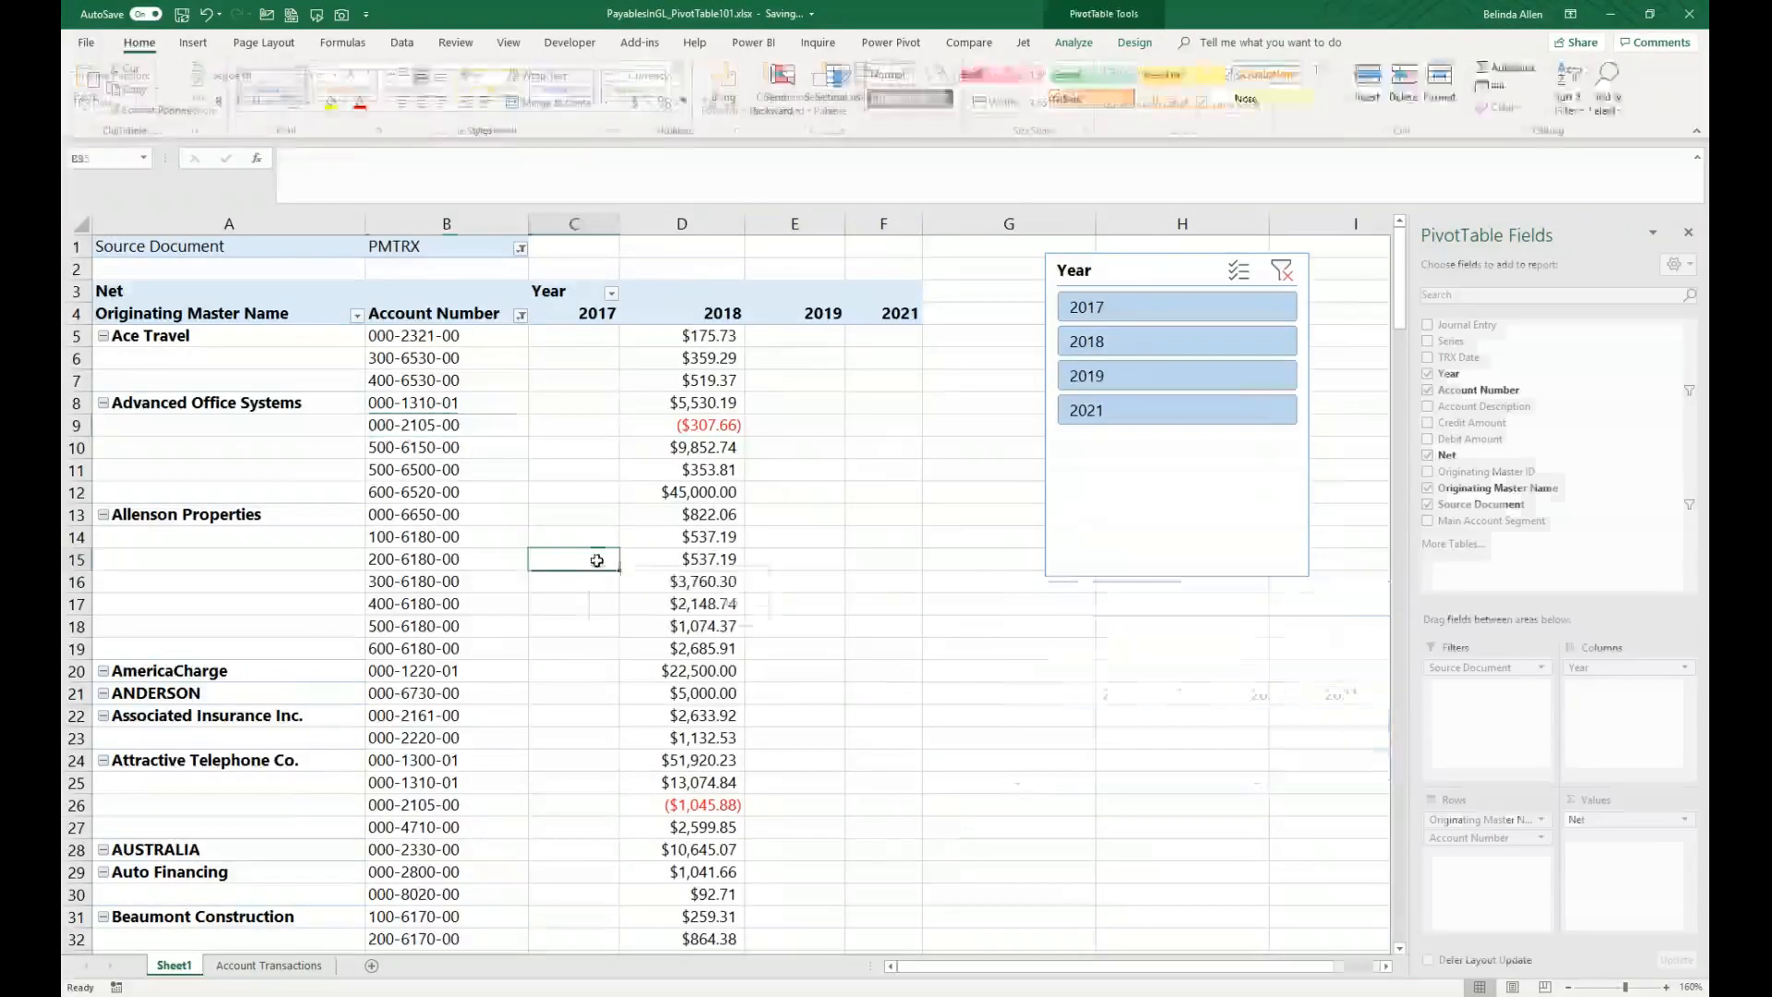
{"action": "left_click", "coordinate": [1125, 272]}
{"action": "left_click", "coordinate": [446, 470]}
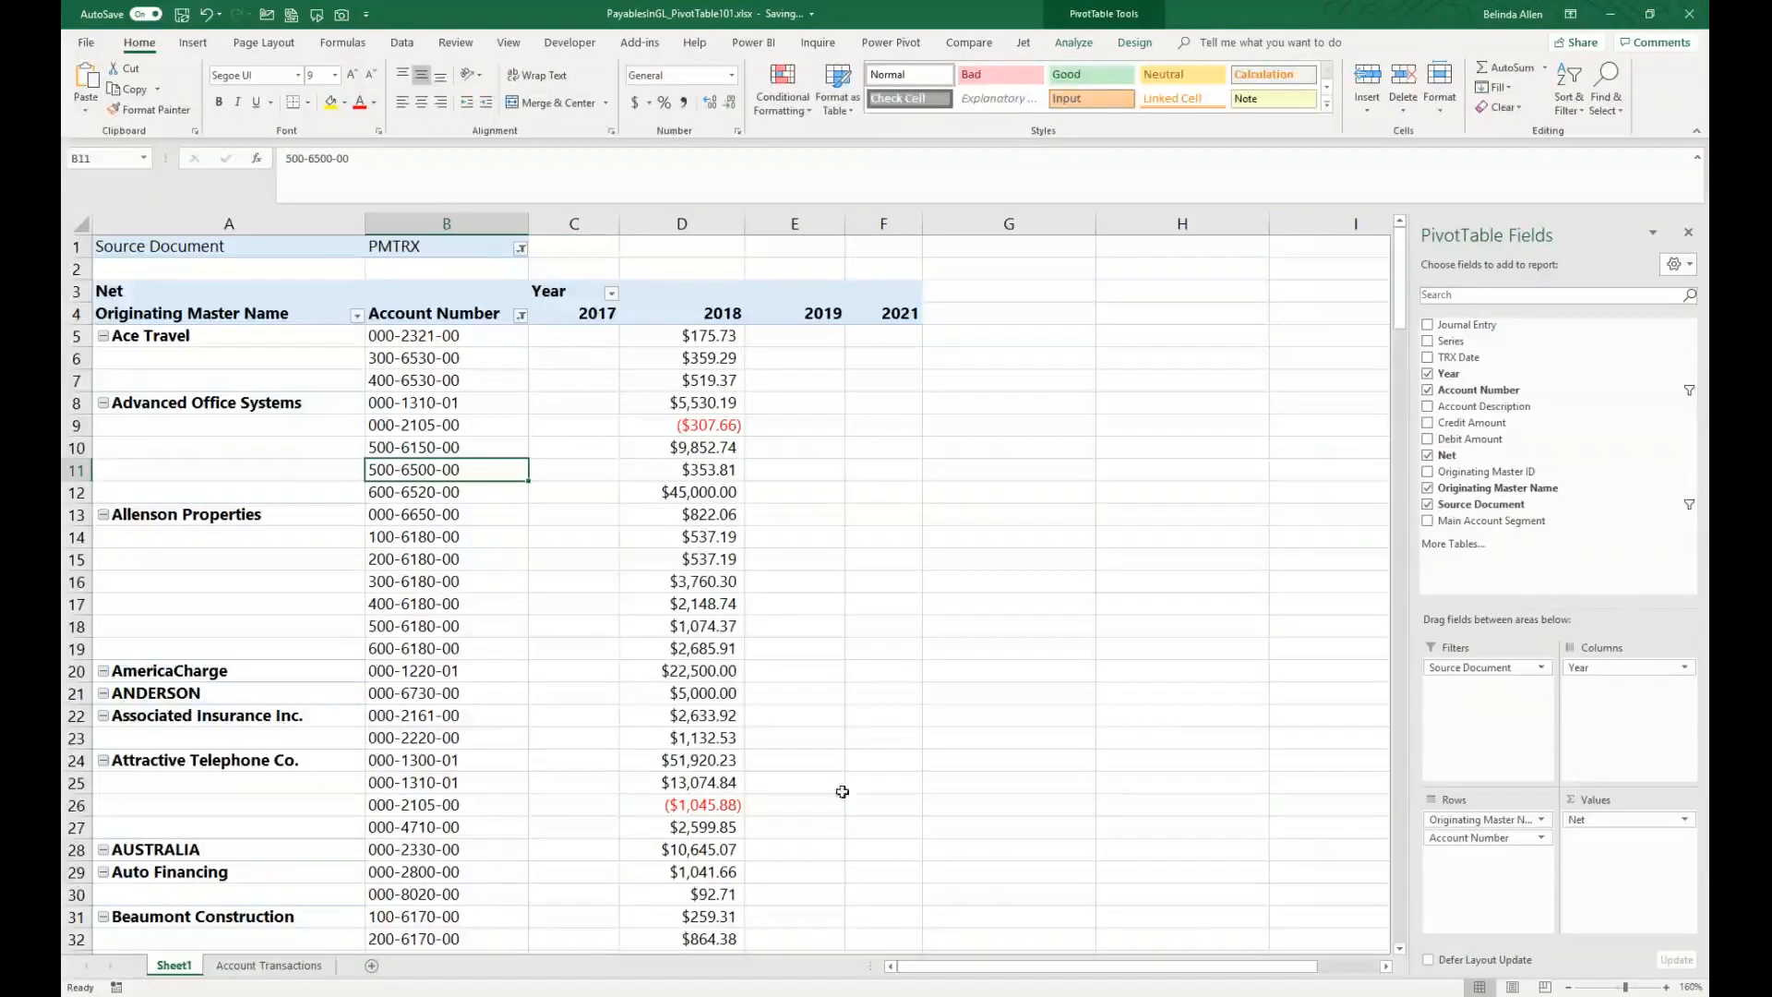
Step: Remove the Year field from the PivotTable columns and add TRX Date to the columns instead
{"action": "scroll", "coordinate": [712, 558], "scroll_direction": "down", "scroll_amount": 1}
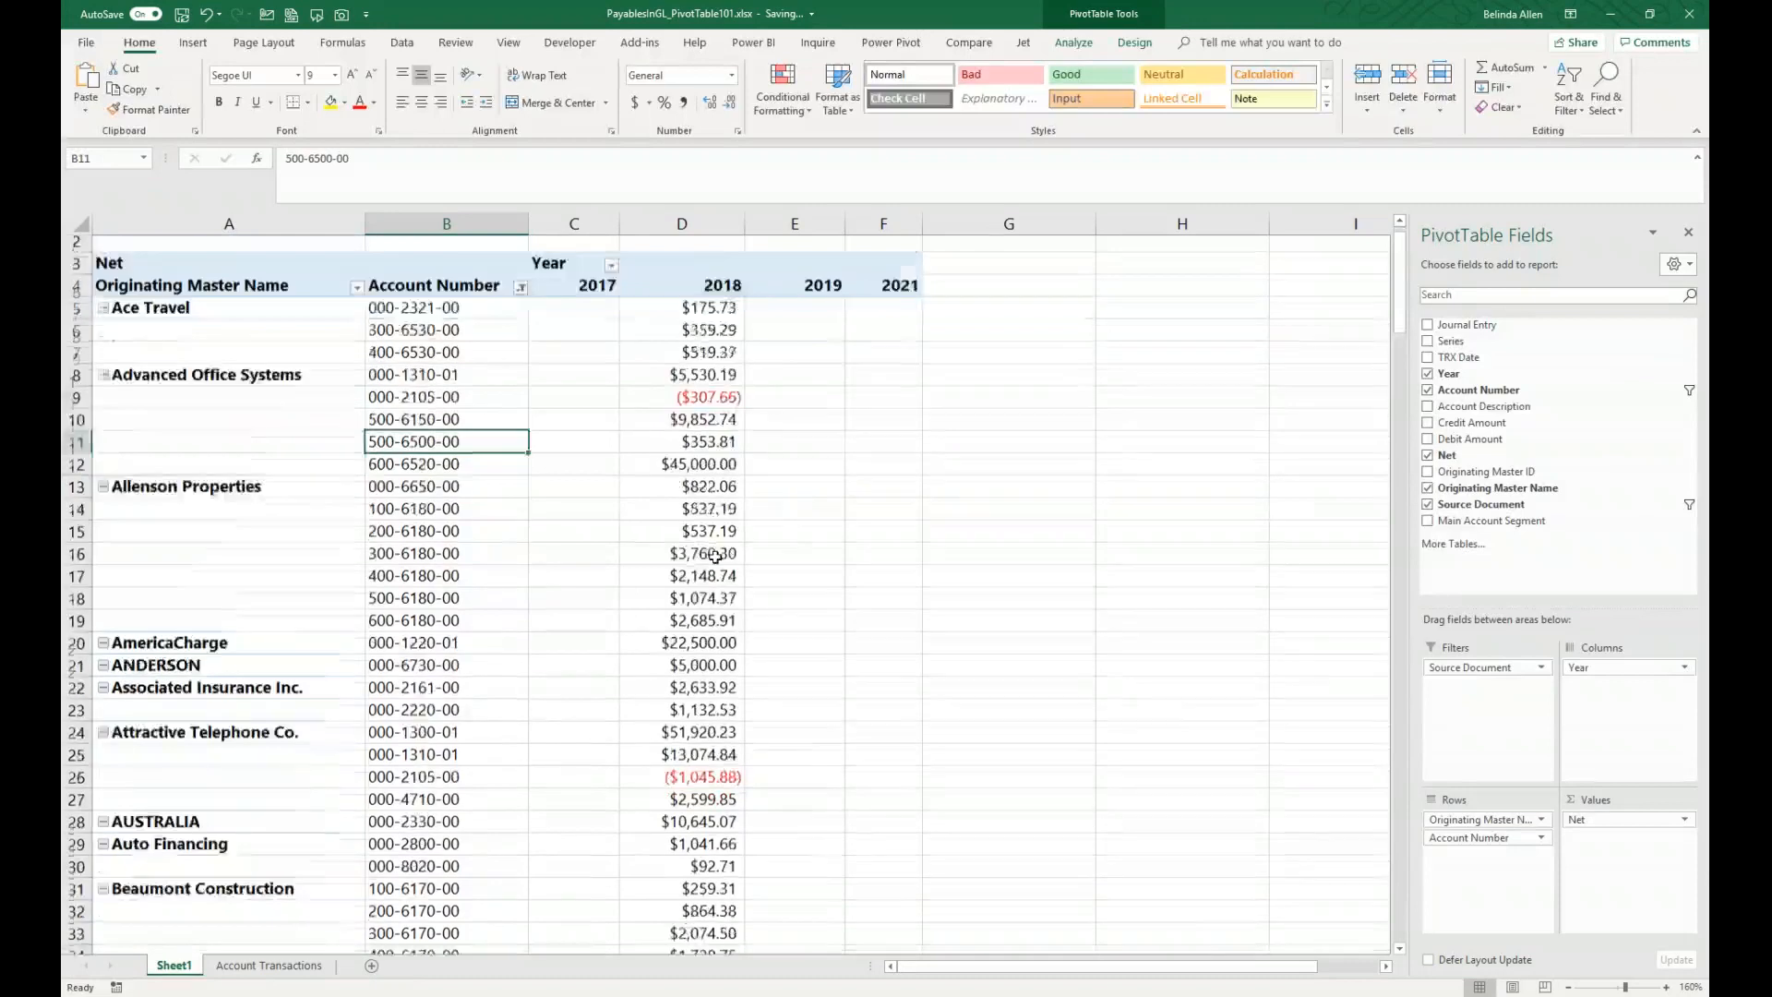
{"action": "mouse_move", "coordinate": [644, 484]}
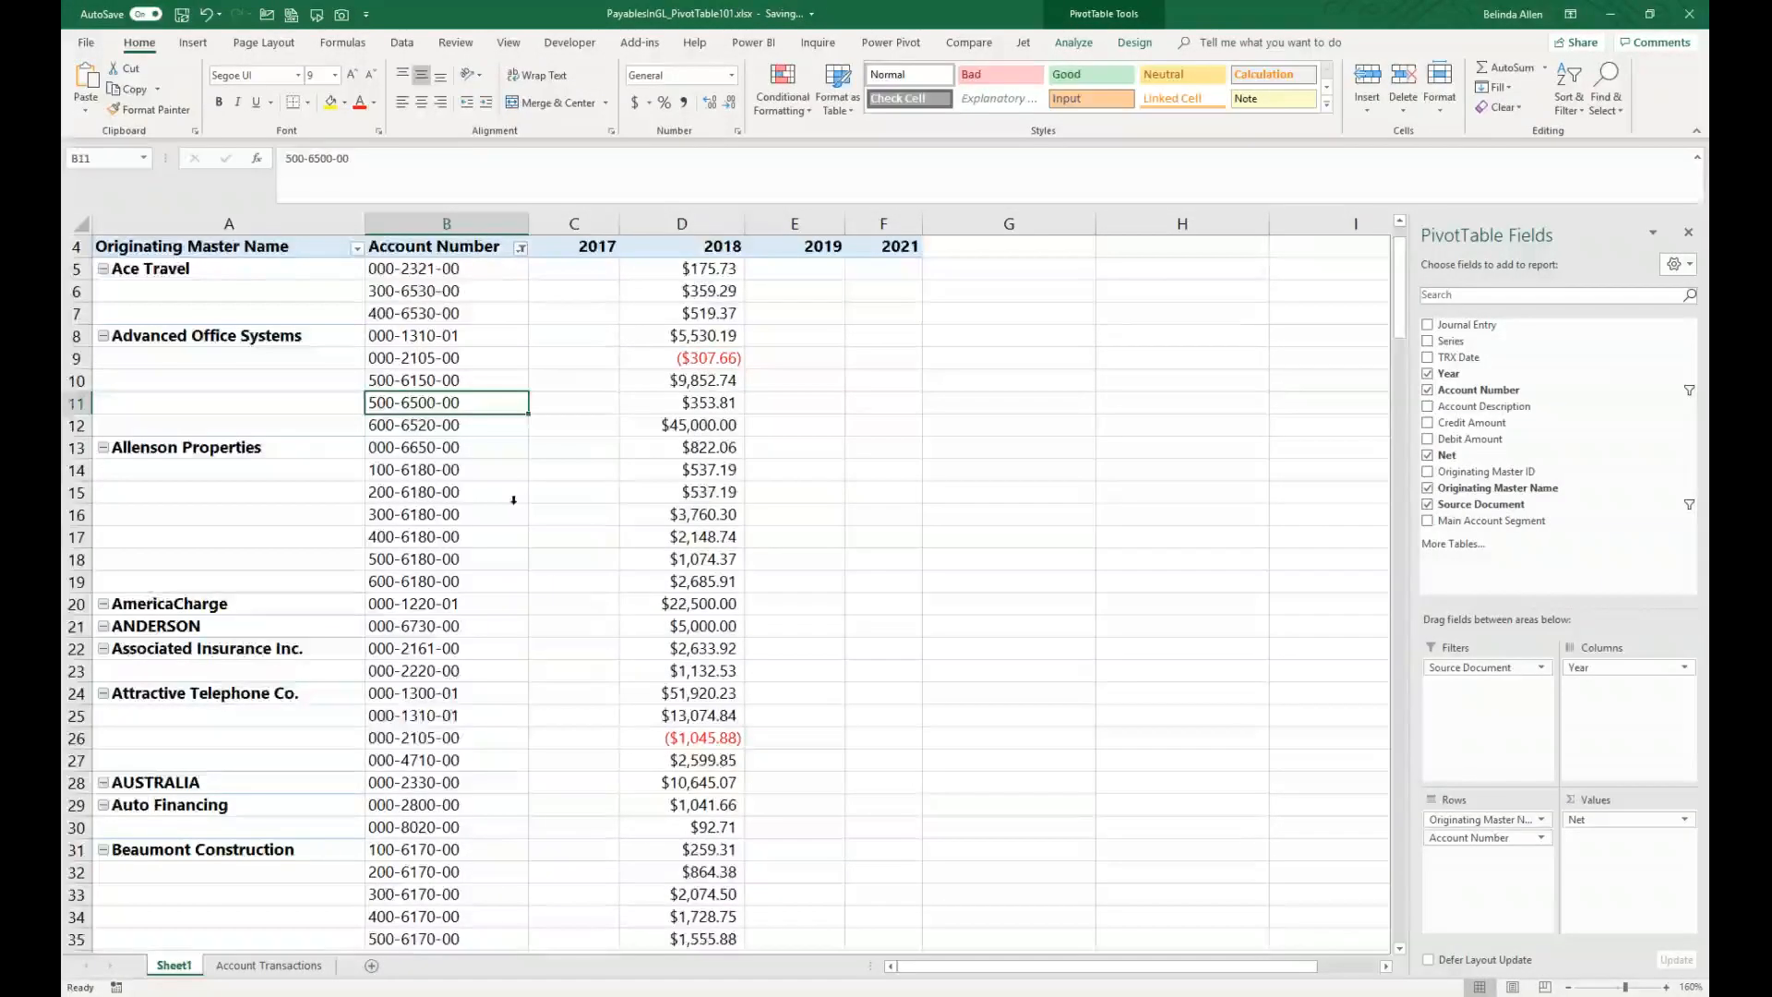
{"action": "scroll", "coordinate": [646, 425], "scroll_direction": "up", "scroll_amount": 1}
{"action": "left_click", "coordinate": [680, 446]}
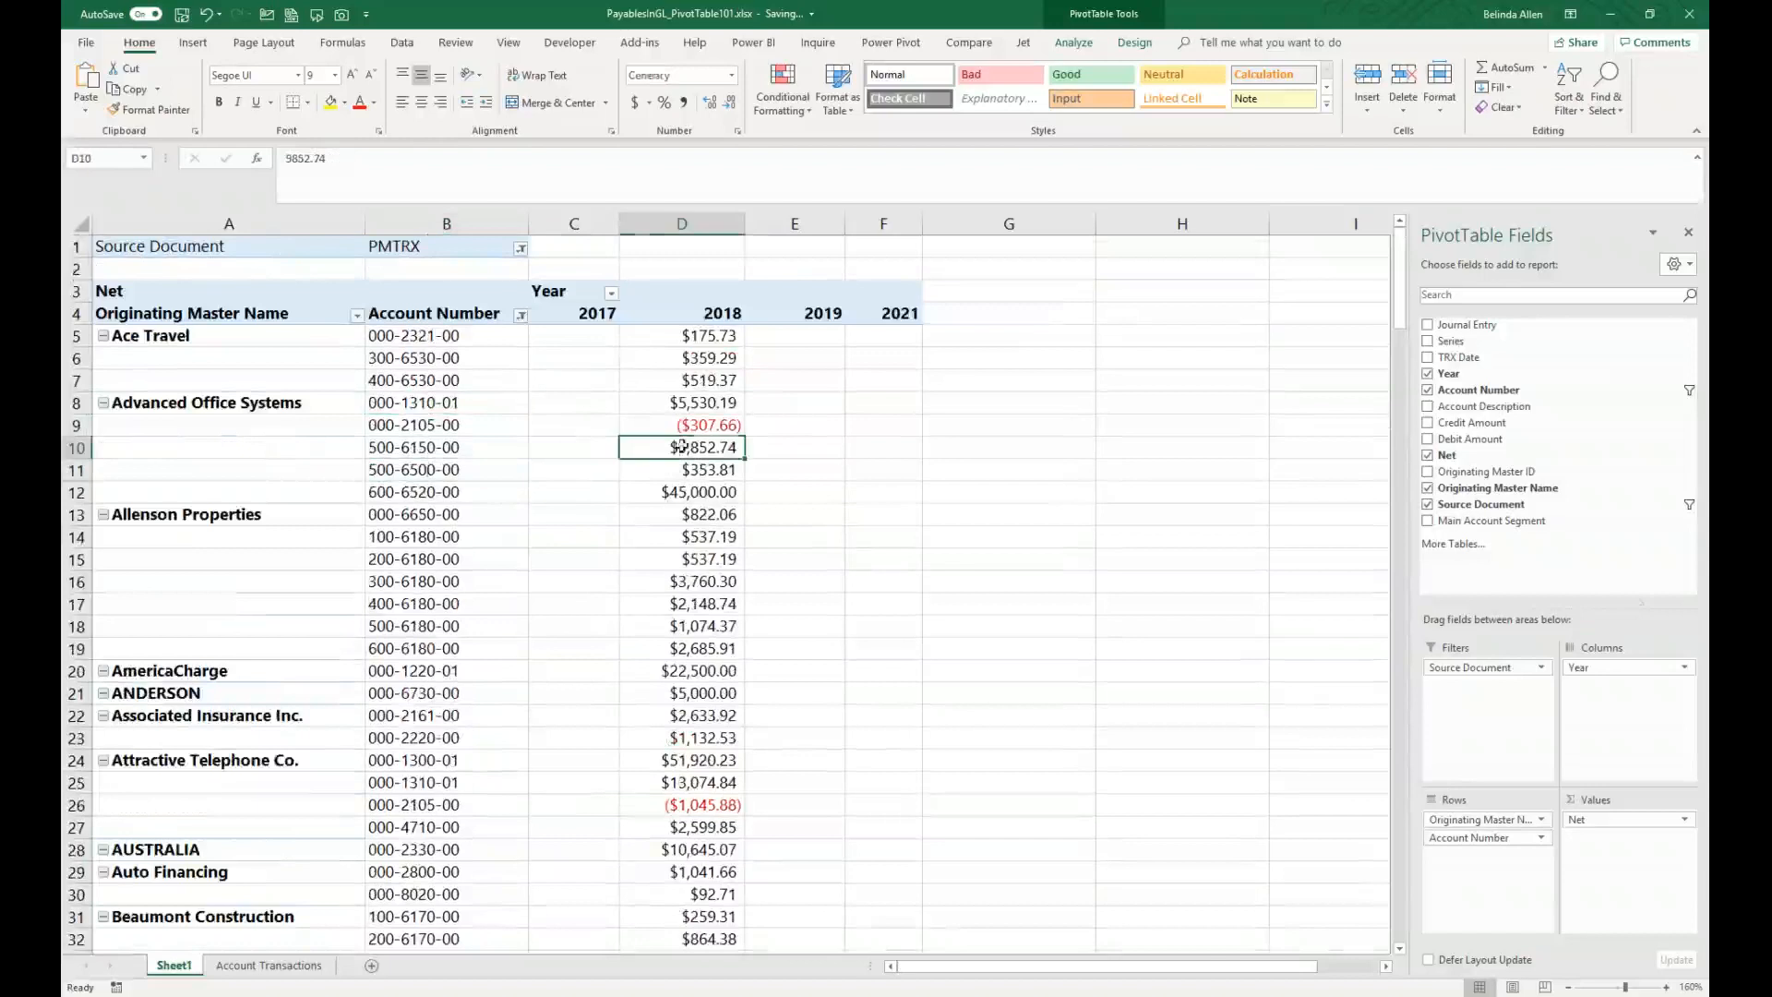
{"action": "left_click", "coordinate": [1684, 667]}
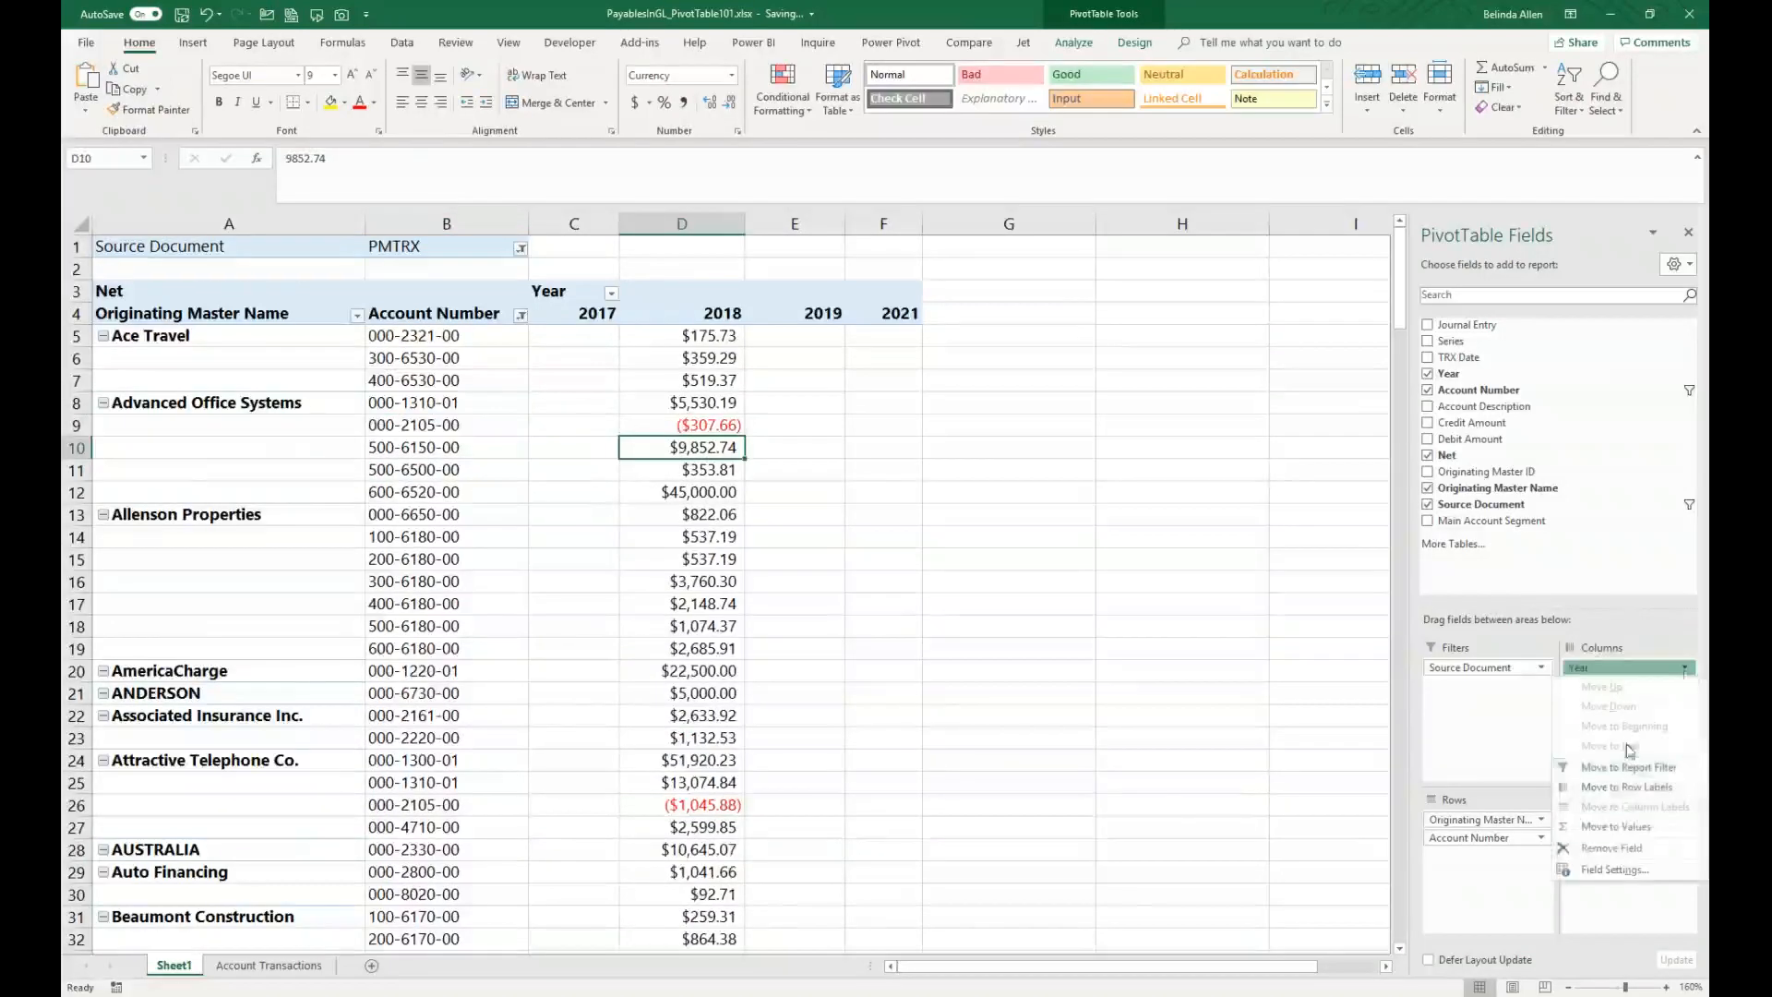
{"action": "left_click", "coordinate": [1610, 847]}
{"action": "left_click_drag", "start_coordinate": [1465, 360], "coordinate": [1601, 701]}
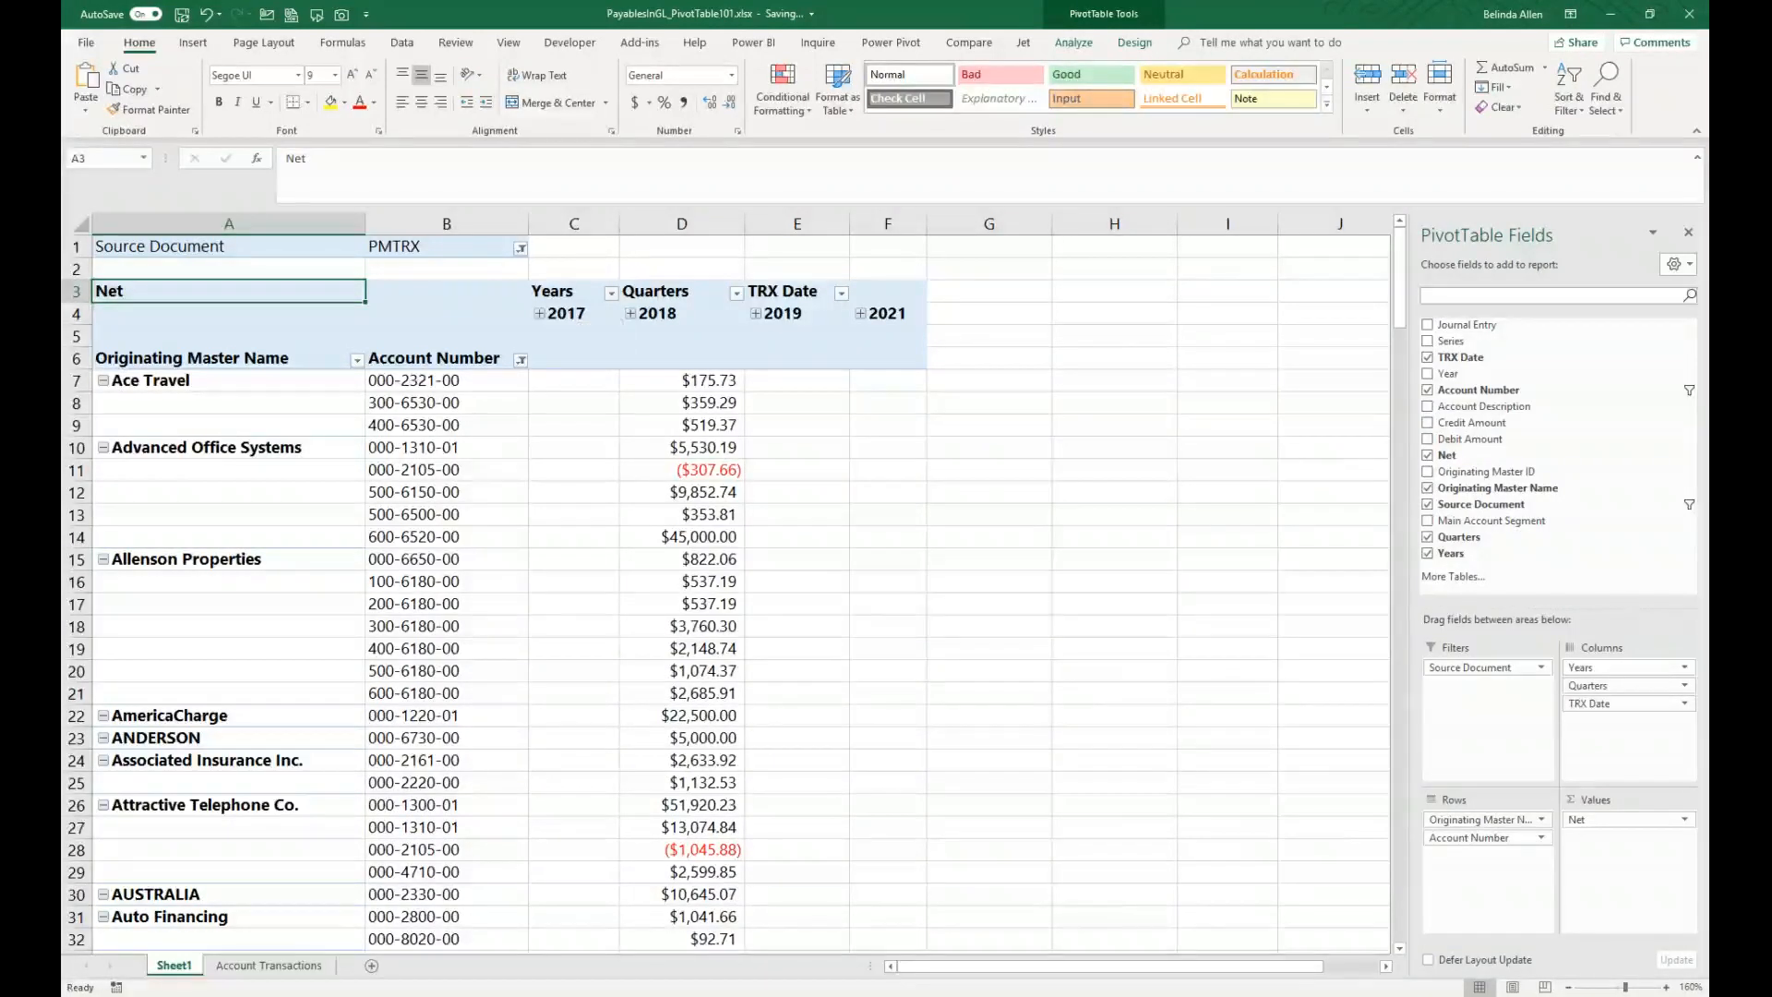
Step: Ungroup the TRX Date column items, then regroup them by Quarters and Years only
{"action": "right_click", "coordinate": [563, 316]}
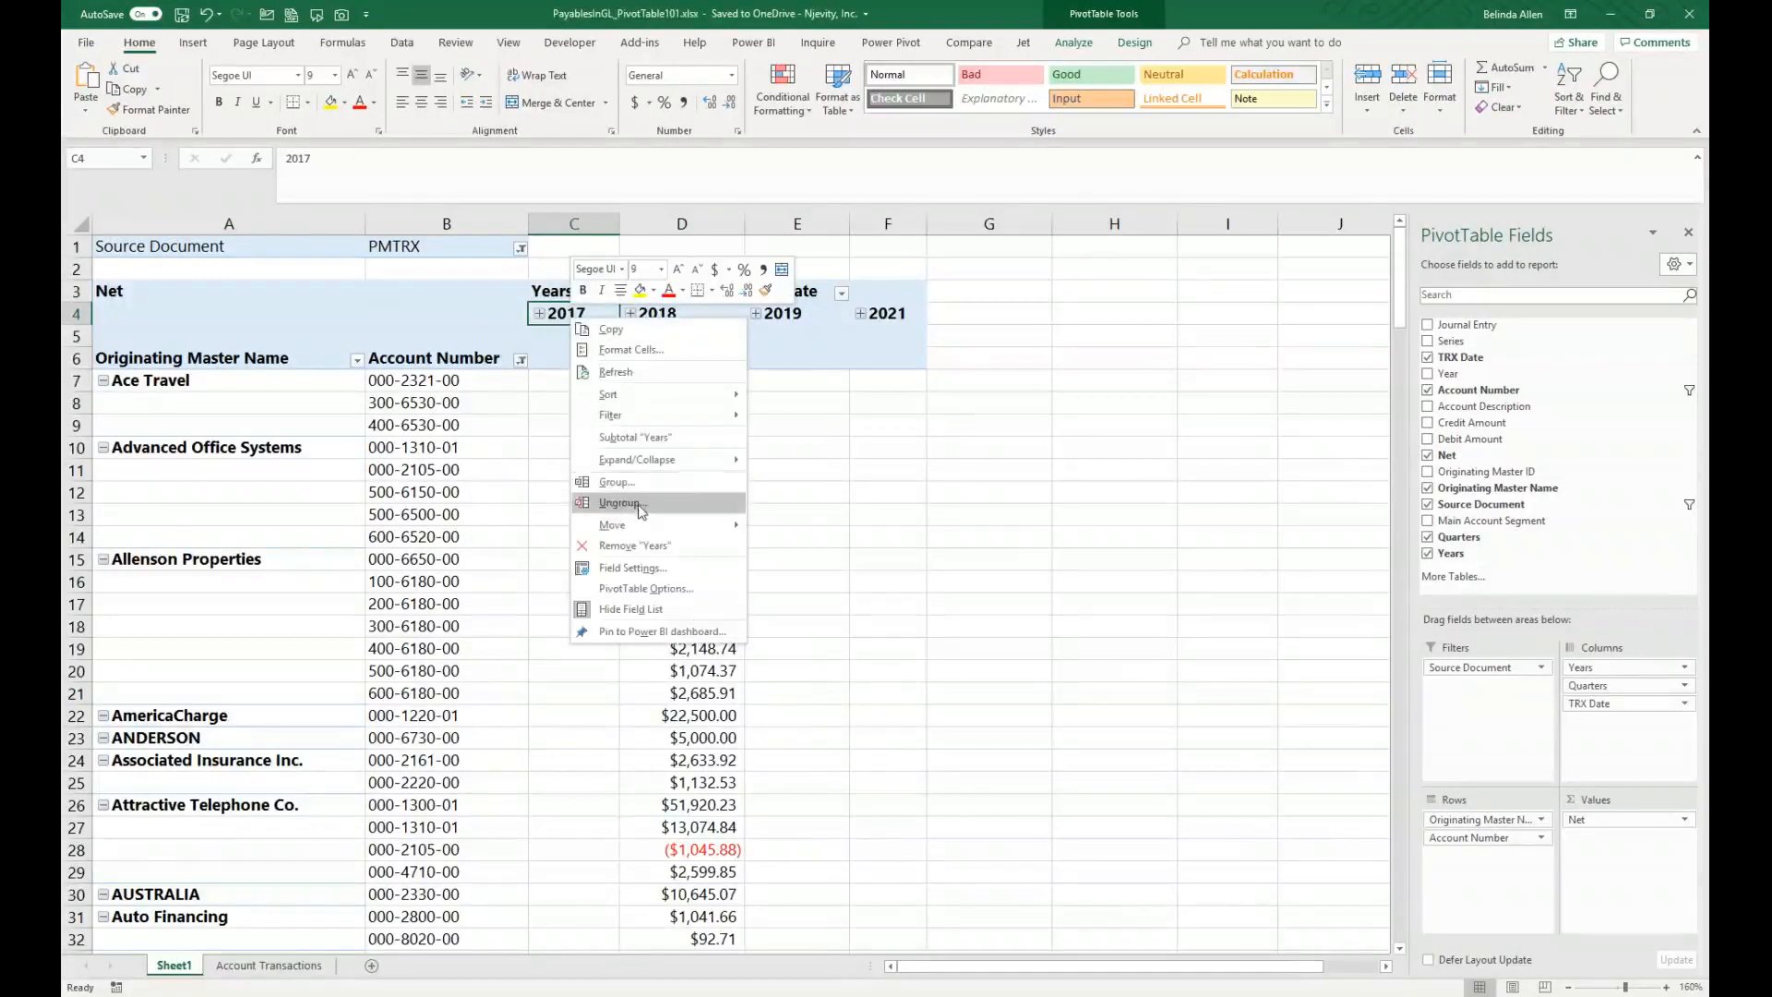
{"action": "left_click", "coordinate": [640, 504]}
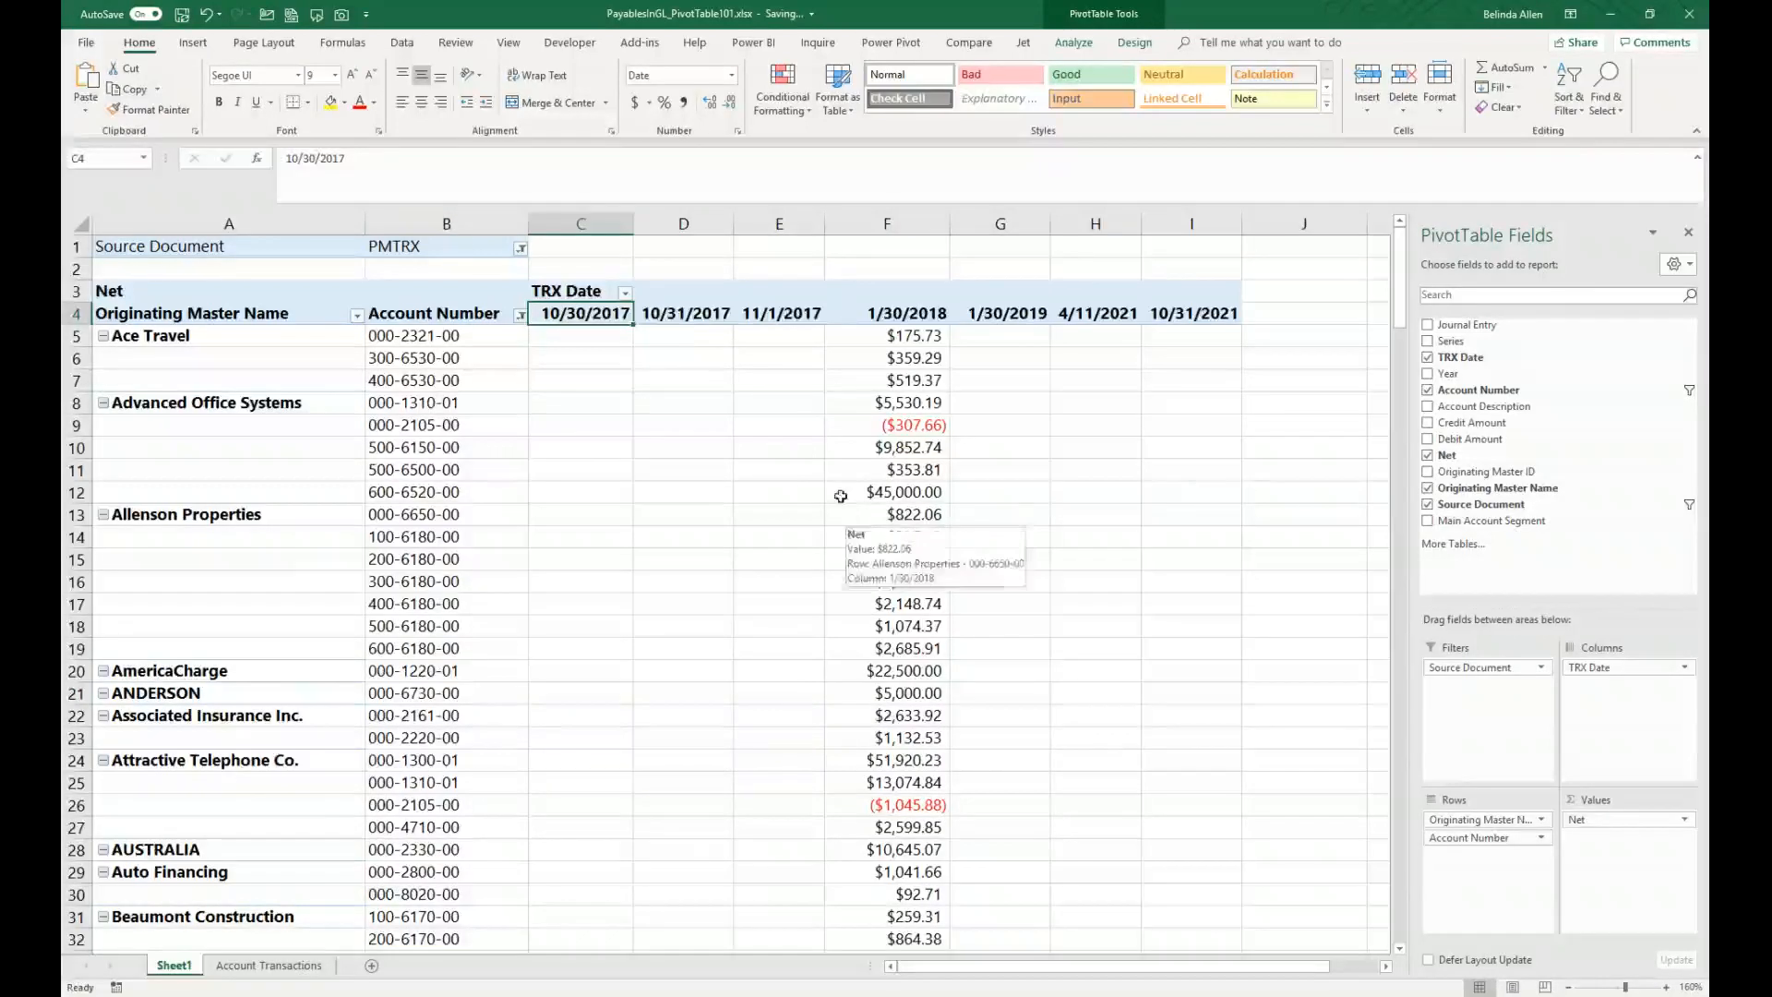
{"action": "right_click", "coordinate": [580, 313]}
{"action": "left_click", "coordinate": [635, 475]}
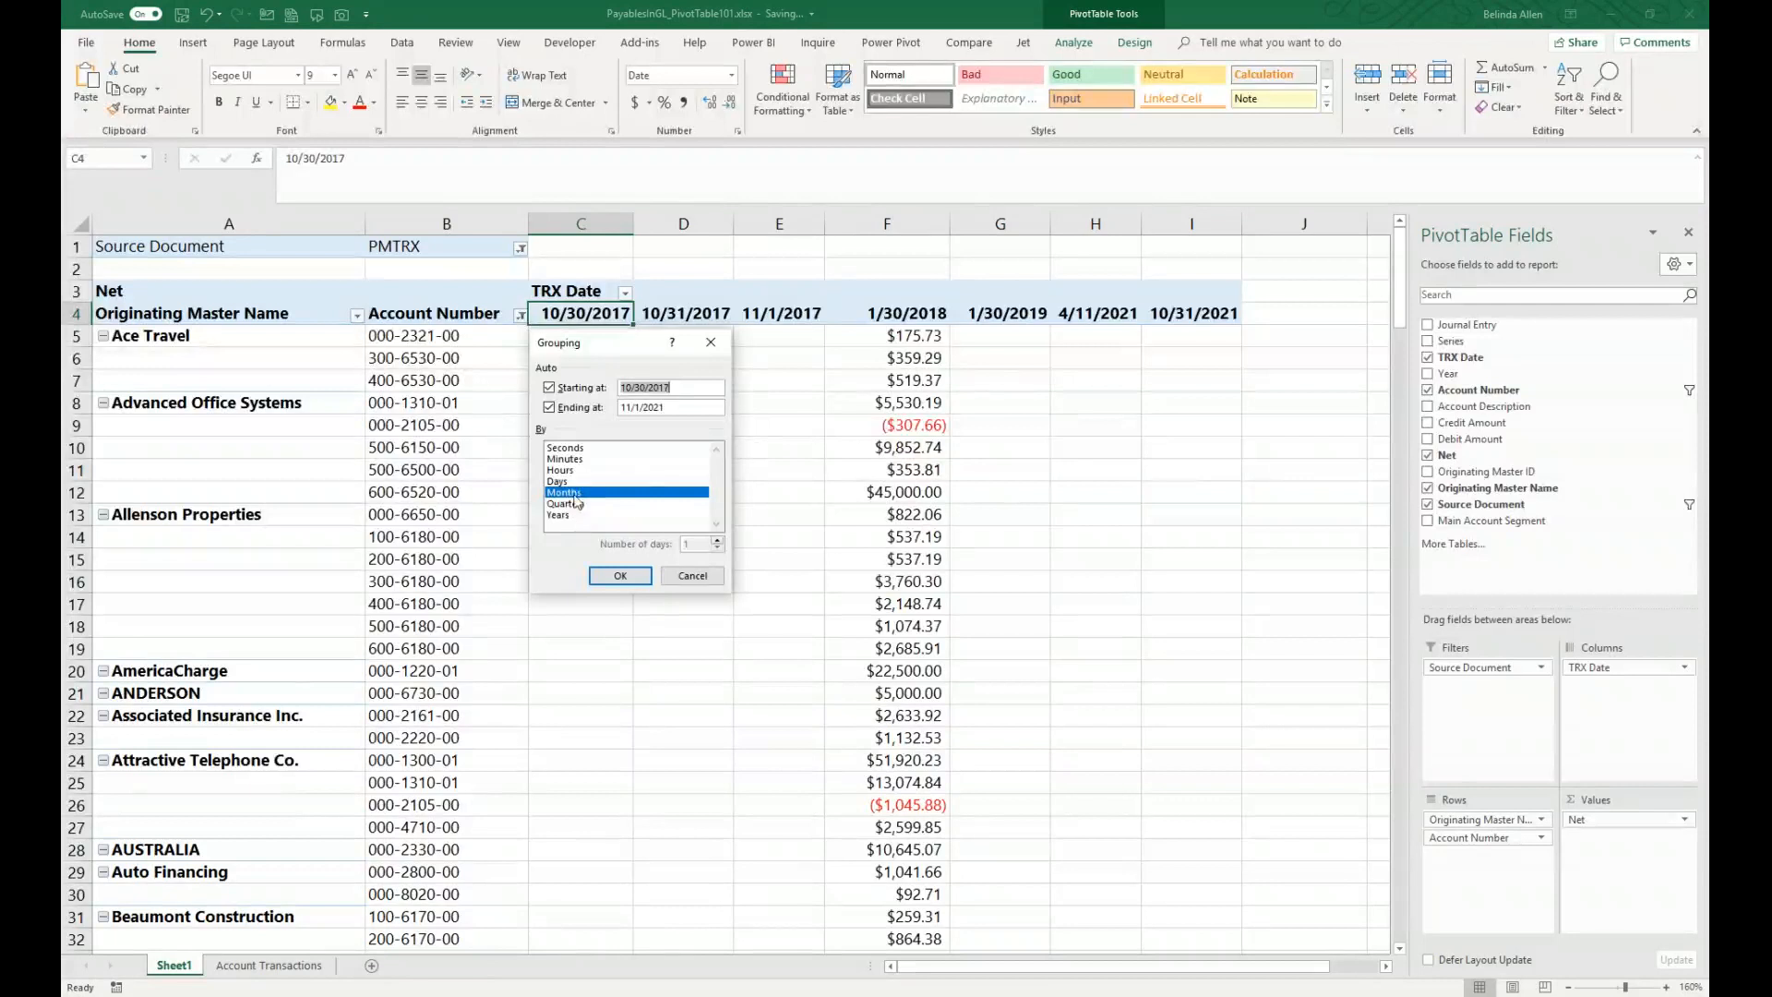
{"action": "left_click", "coordinate": [570, 514]}
{"action": "left_click", "coordinate": [570, 515]}
{"action": "left_click", "coordinate": [578, 504]}
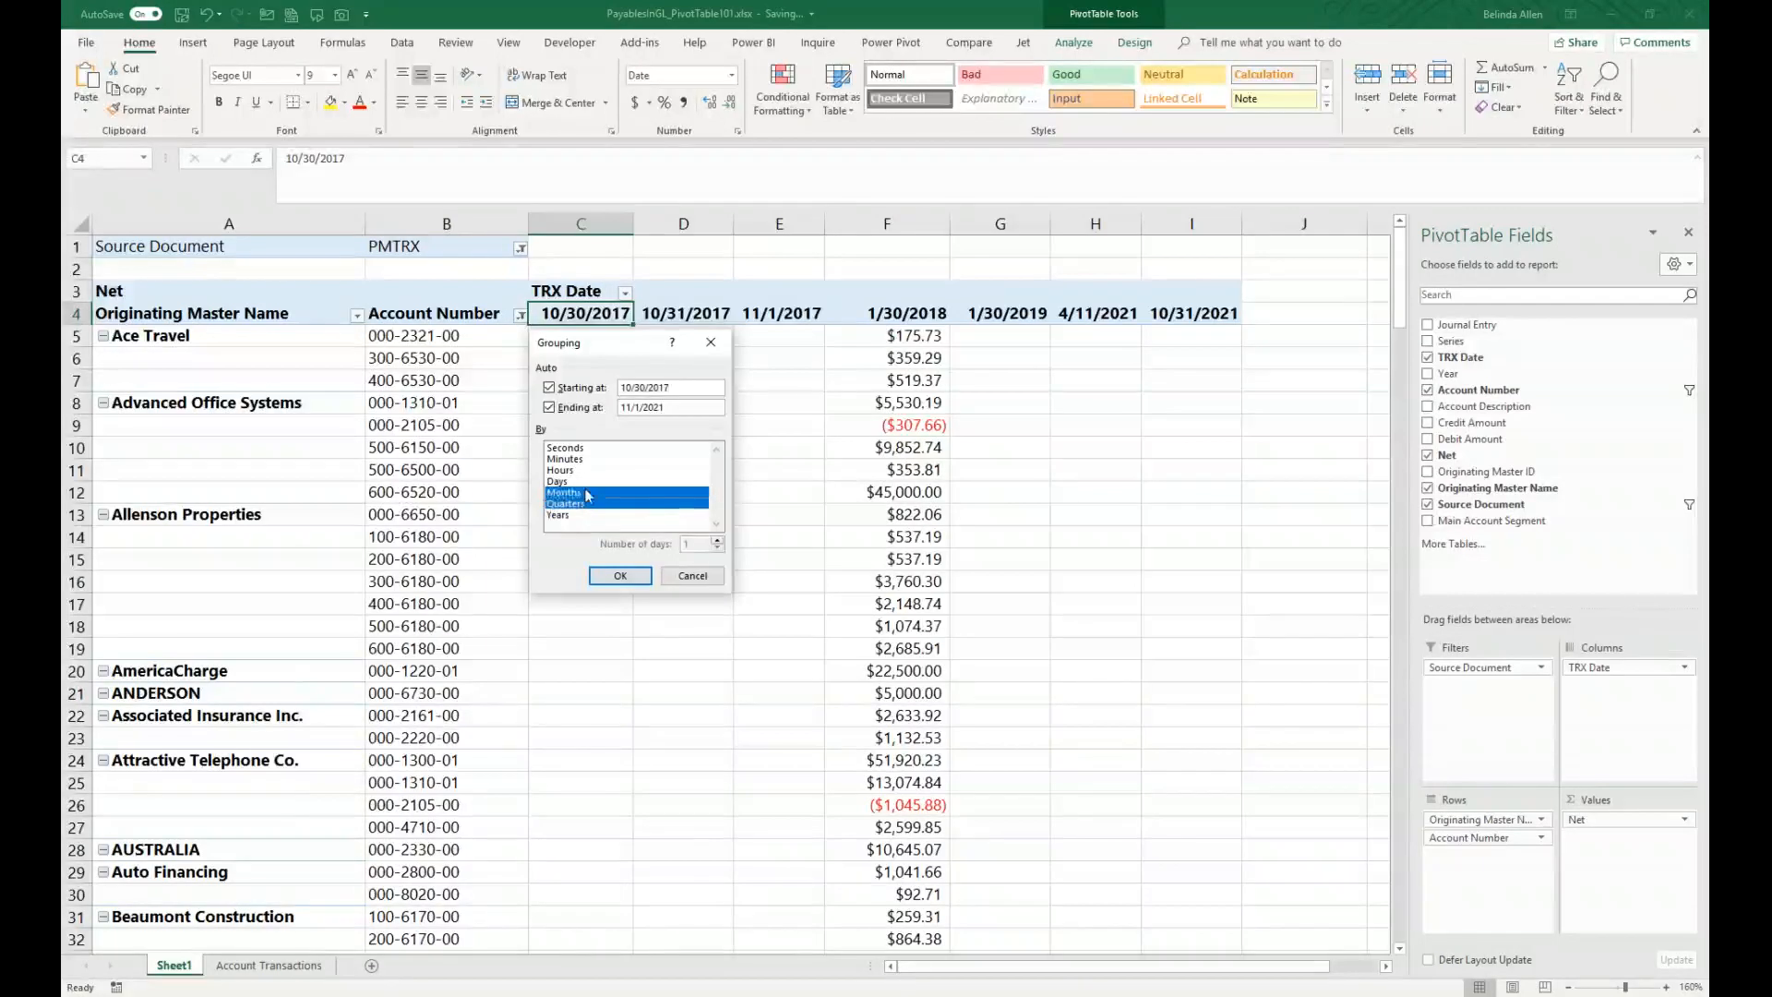
{"action": "left_click", "coordinate": [587, 493]}
{"action": "left_click", "coordinate": [578, 514]}
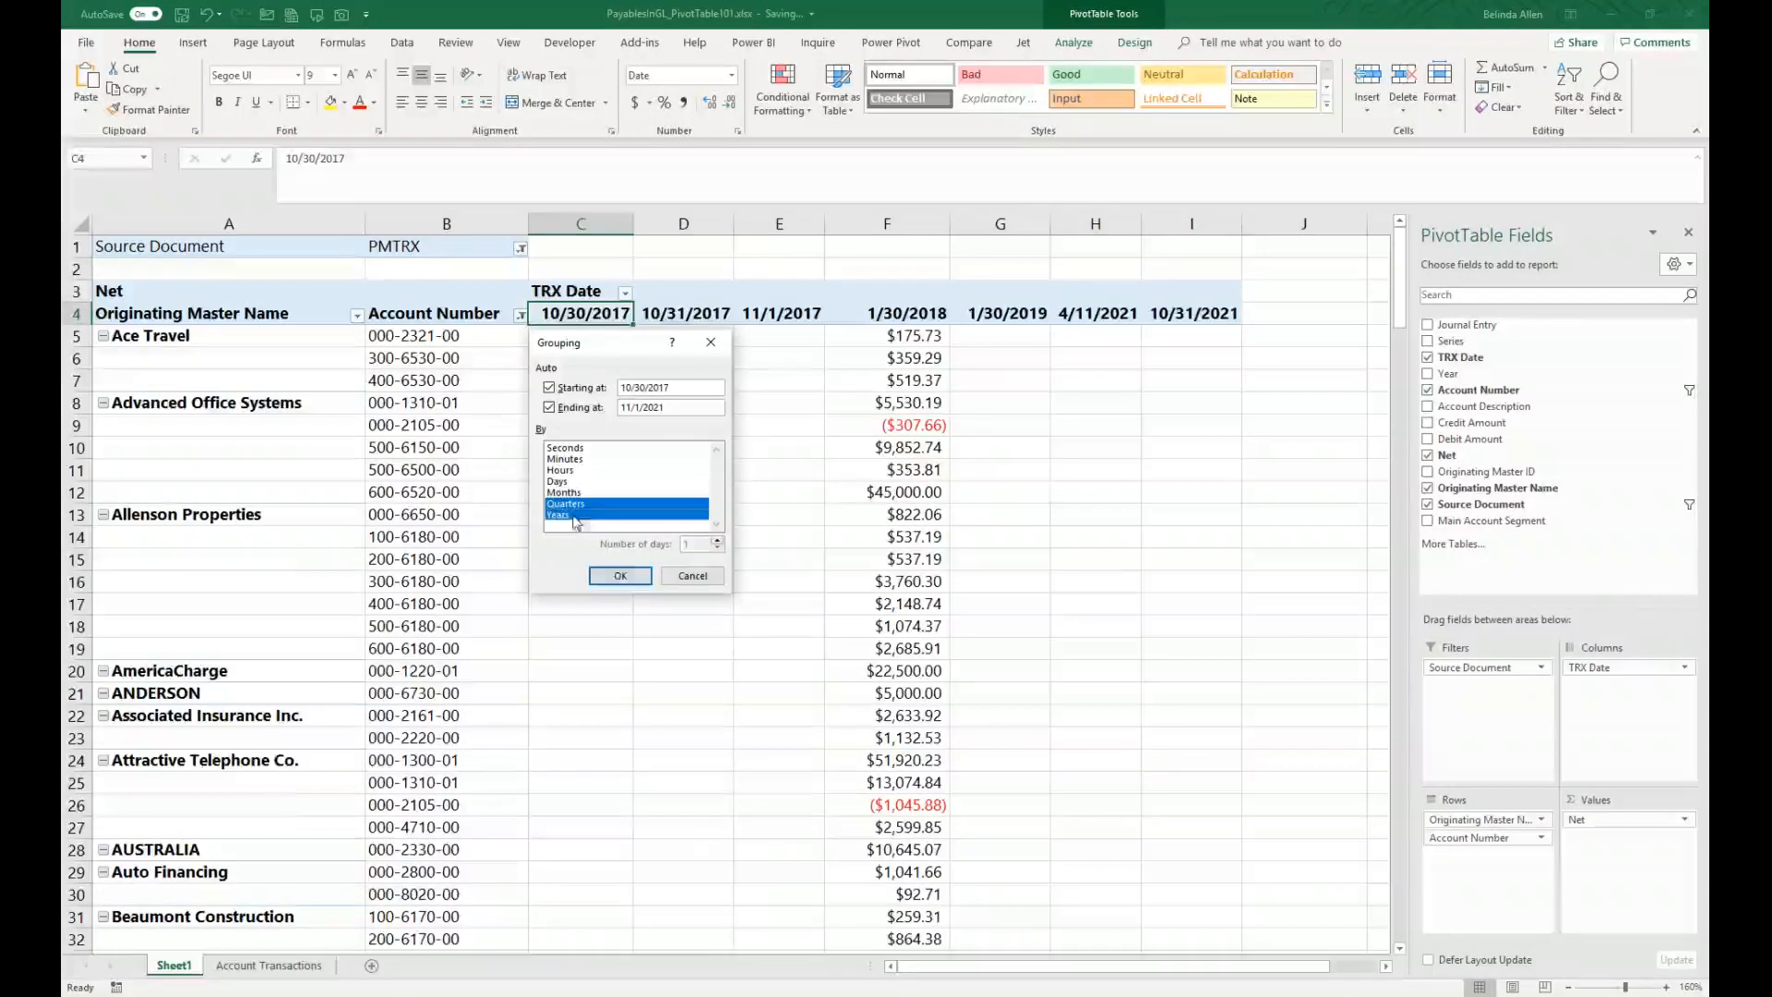
{"action": "left_click", "coordinate": [618, 576]}
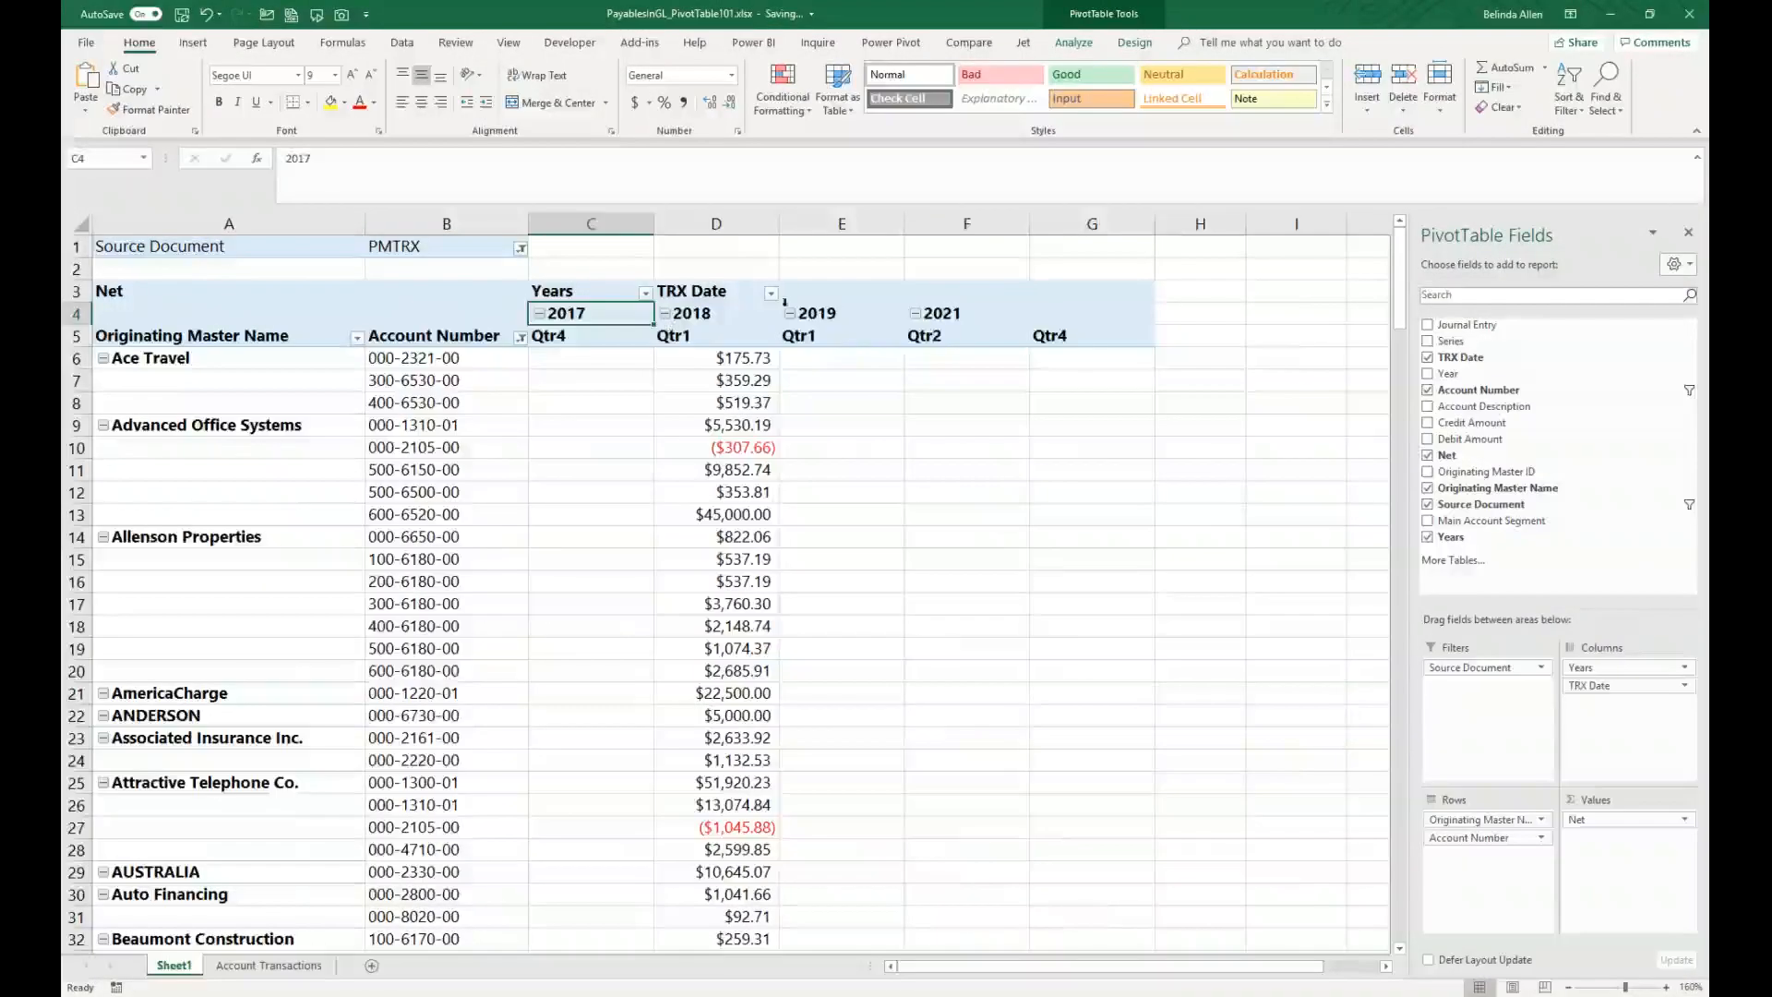
Step: Collapse the year groups, expand 2018 and 2019 to show quarters, then remove TRX Date from the columns, keeping Years
{"action": "left_click", "coordinate": [915, 314]}
{"action": "left_click", "coordinate": [792, 314]}
{"action": "left_click", "coordinate": [665, 314]}
{"action": "left_click", "coordinate": [538, 313]}
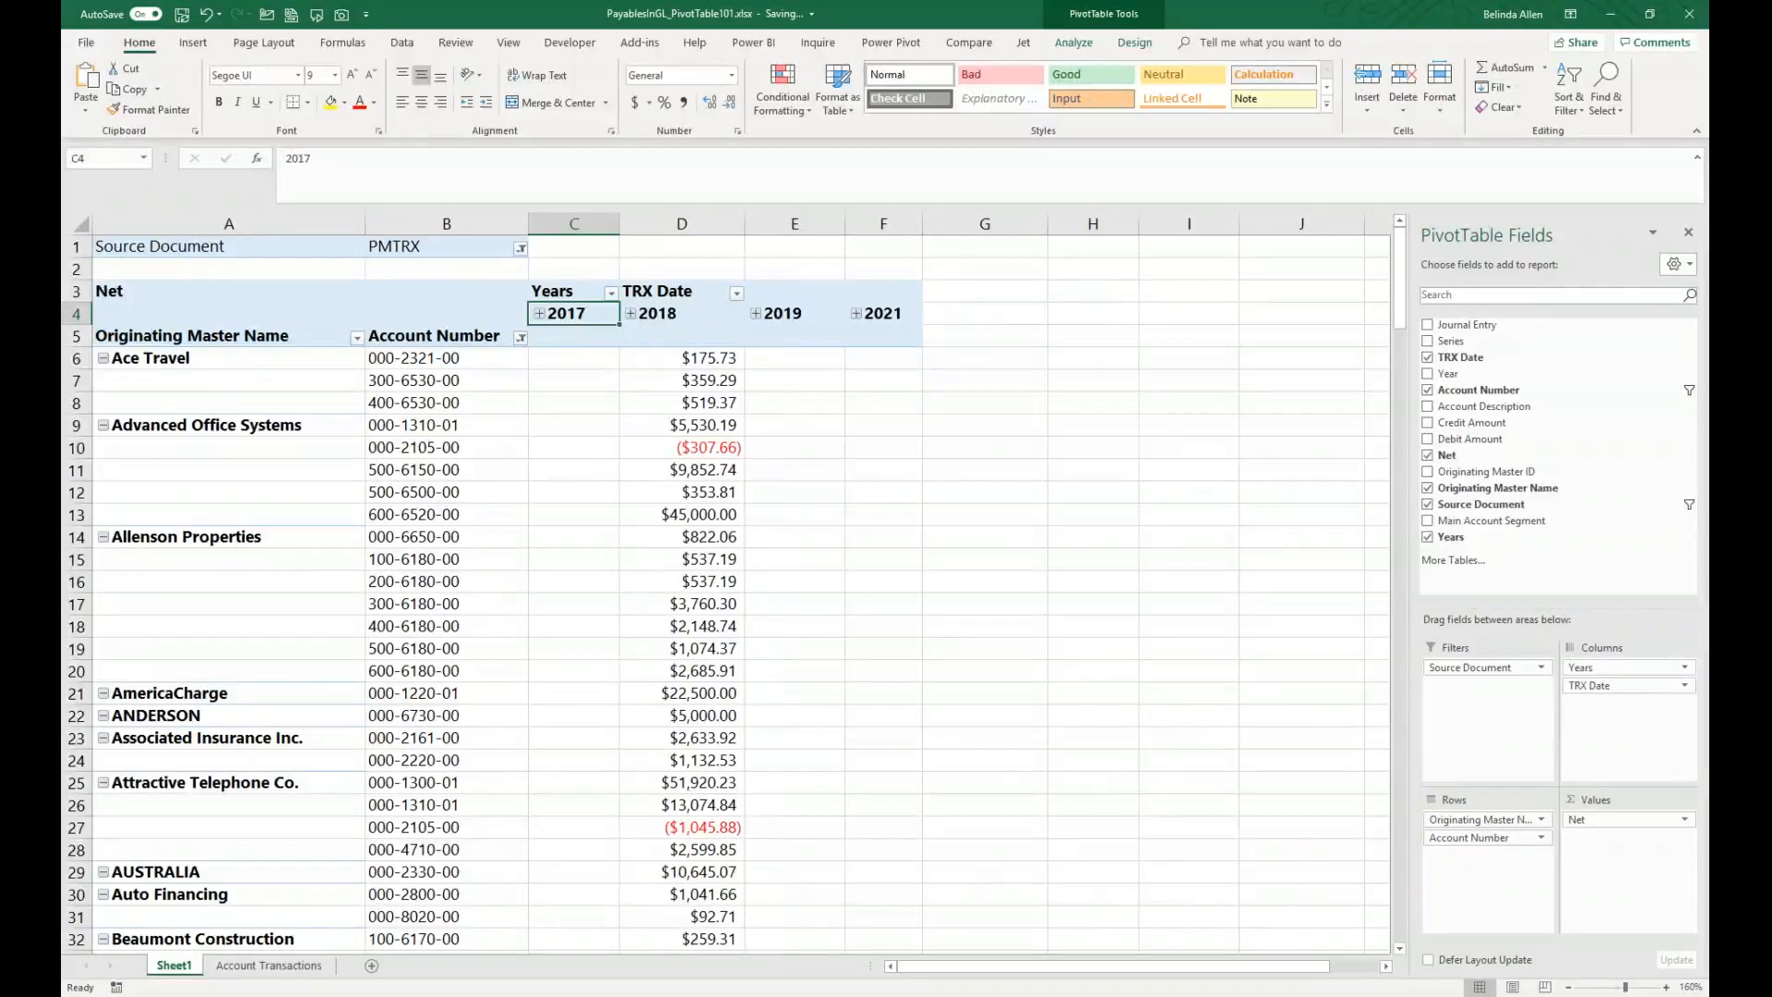
{"action": "left_click", "coordinate": [632, 314]}
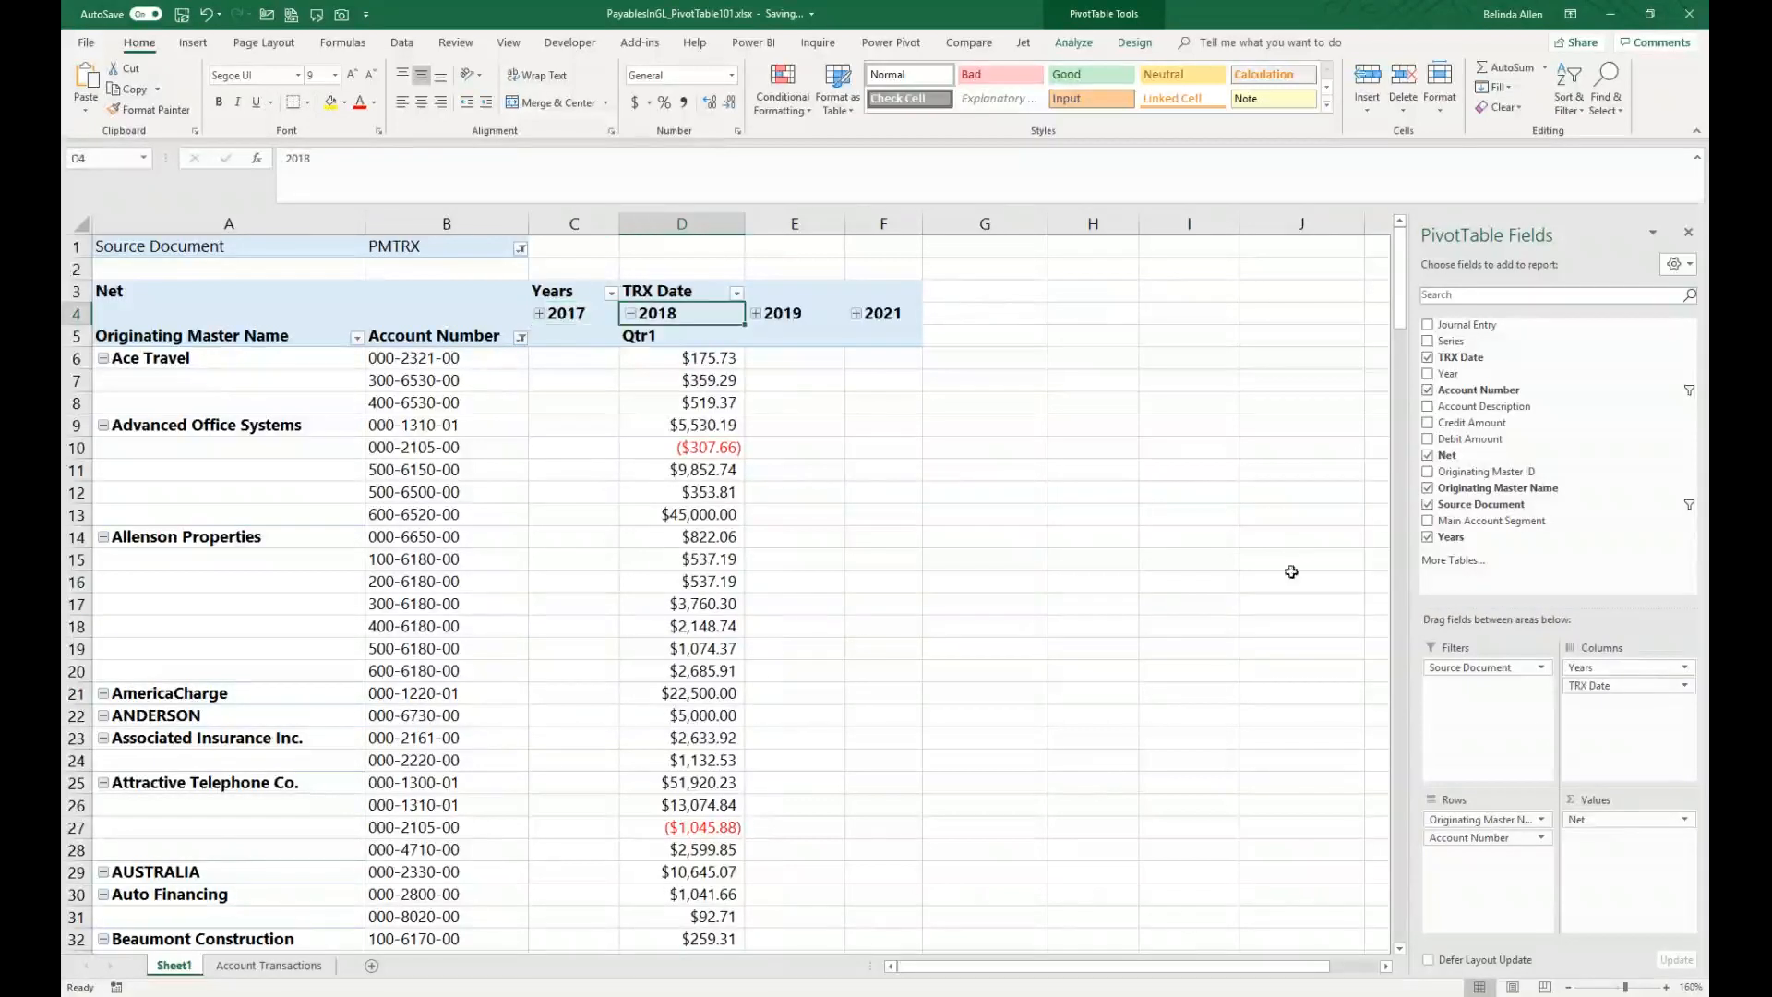
{"action": "left_click", "coordinate": [755, 313]}
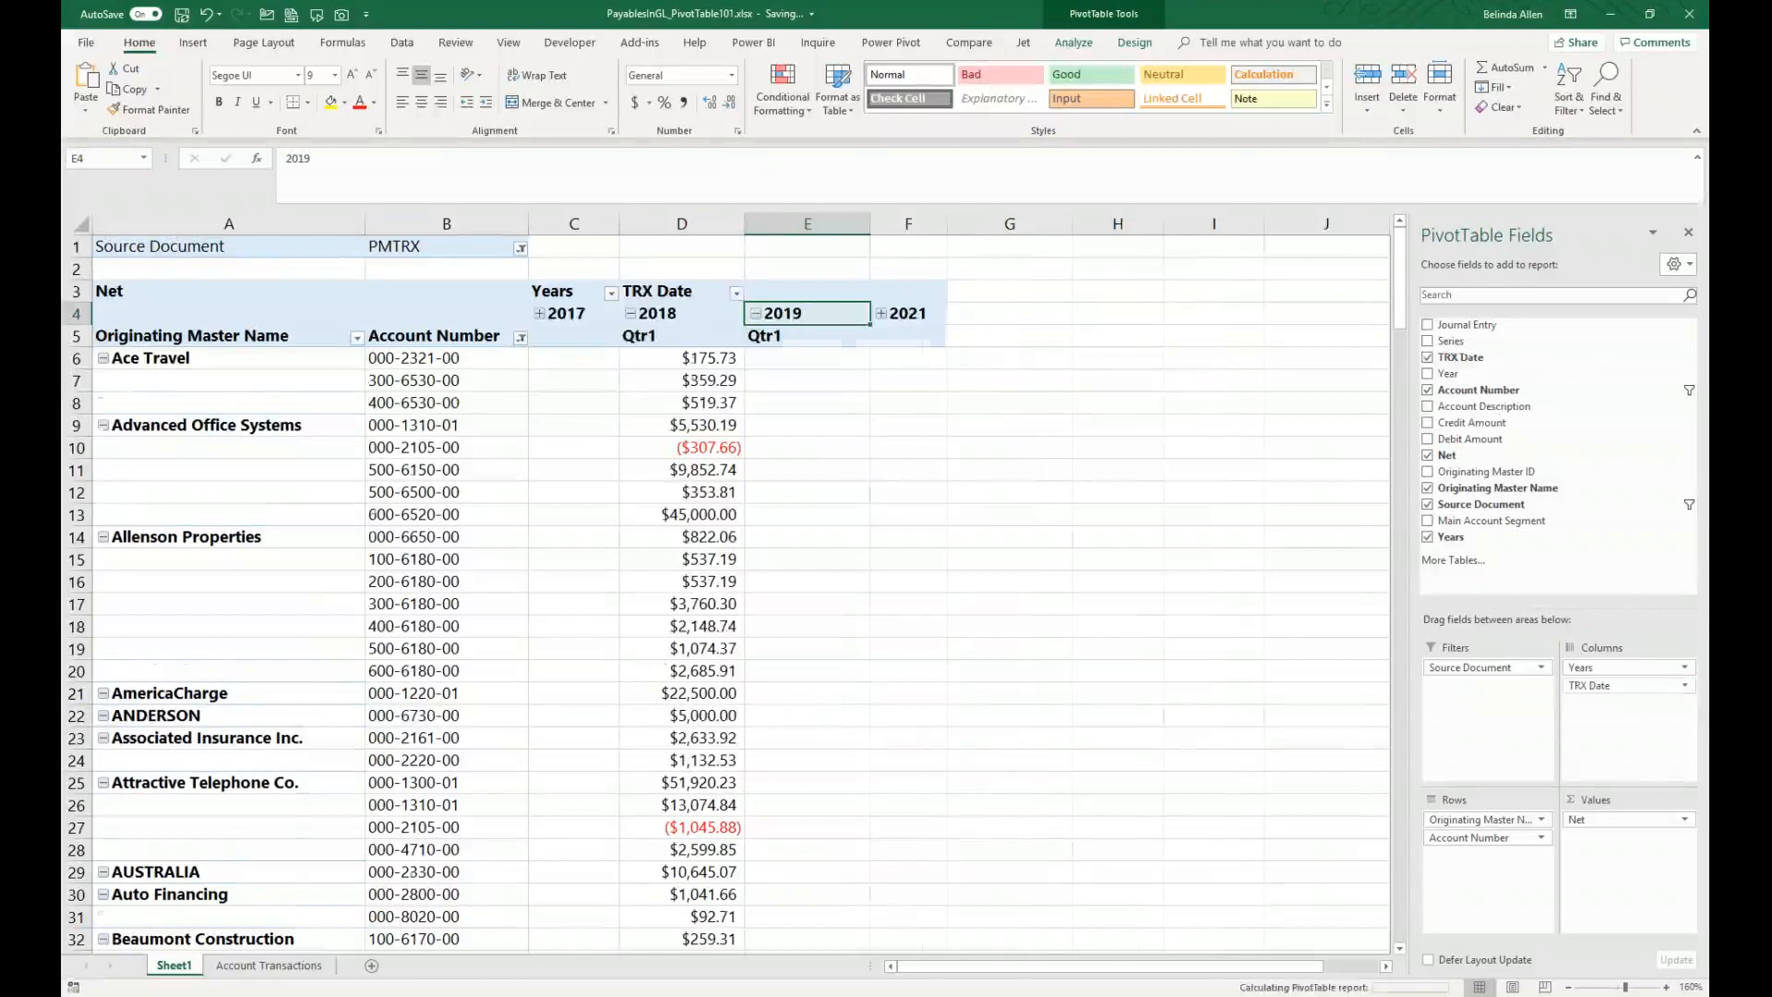
{"action": "left_click_drag", "start_coordinate": [1588, 684], "coordinate": [1522, 499]}
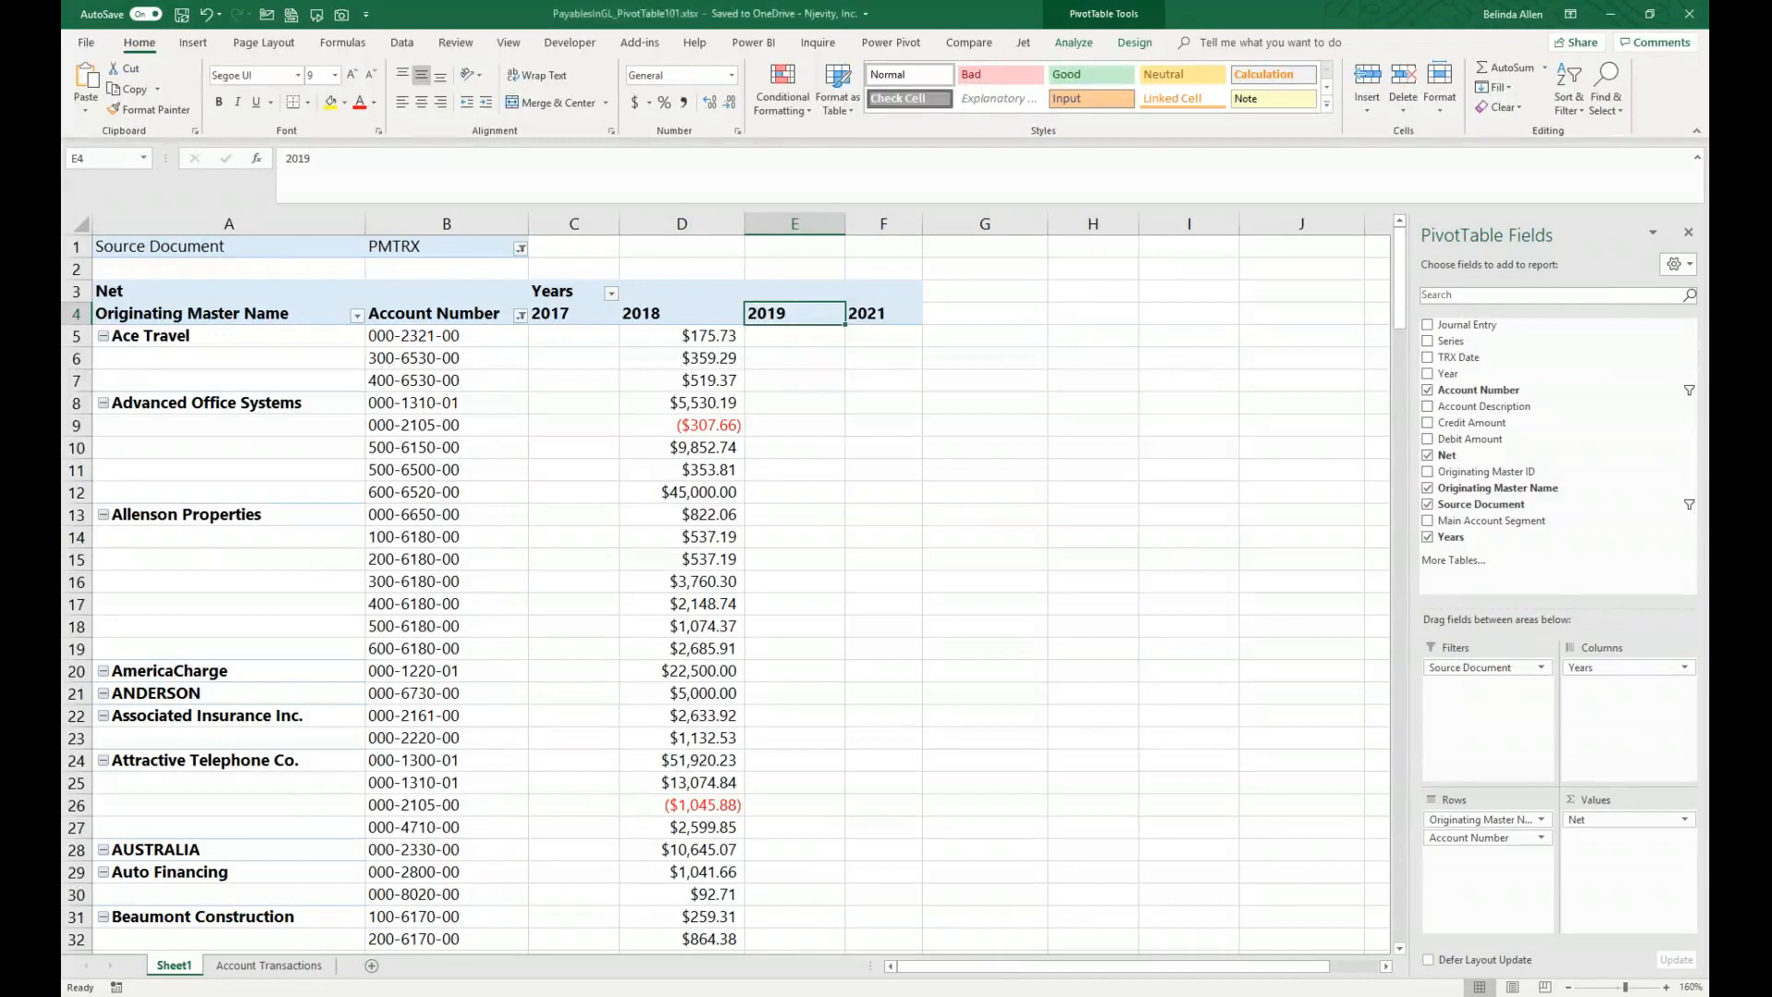
Step: Switch to the PM payables workbook and examine its transaction columns, dates and amounts
{"action": "left_click", "coordinate": [912, 14]}
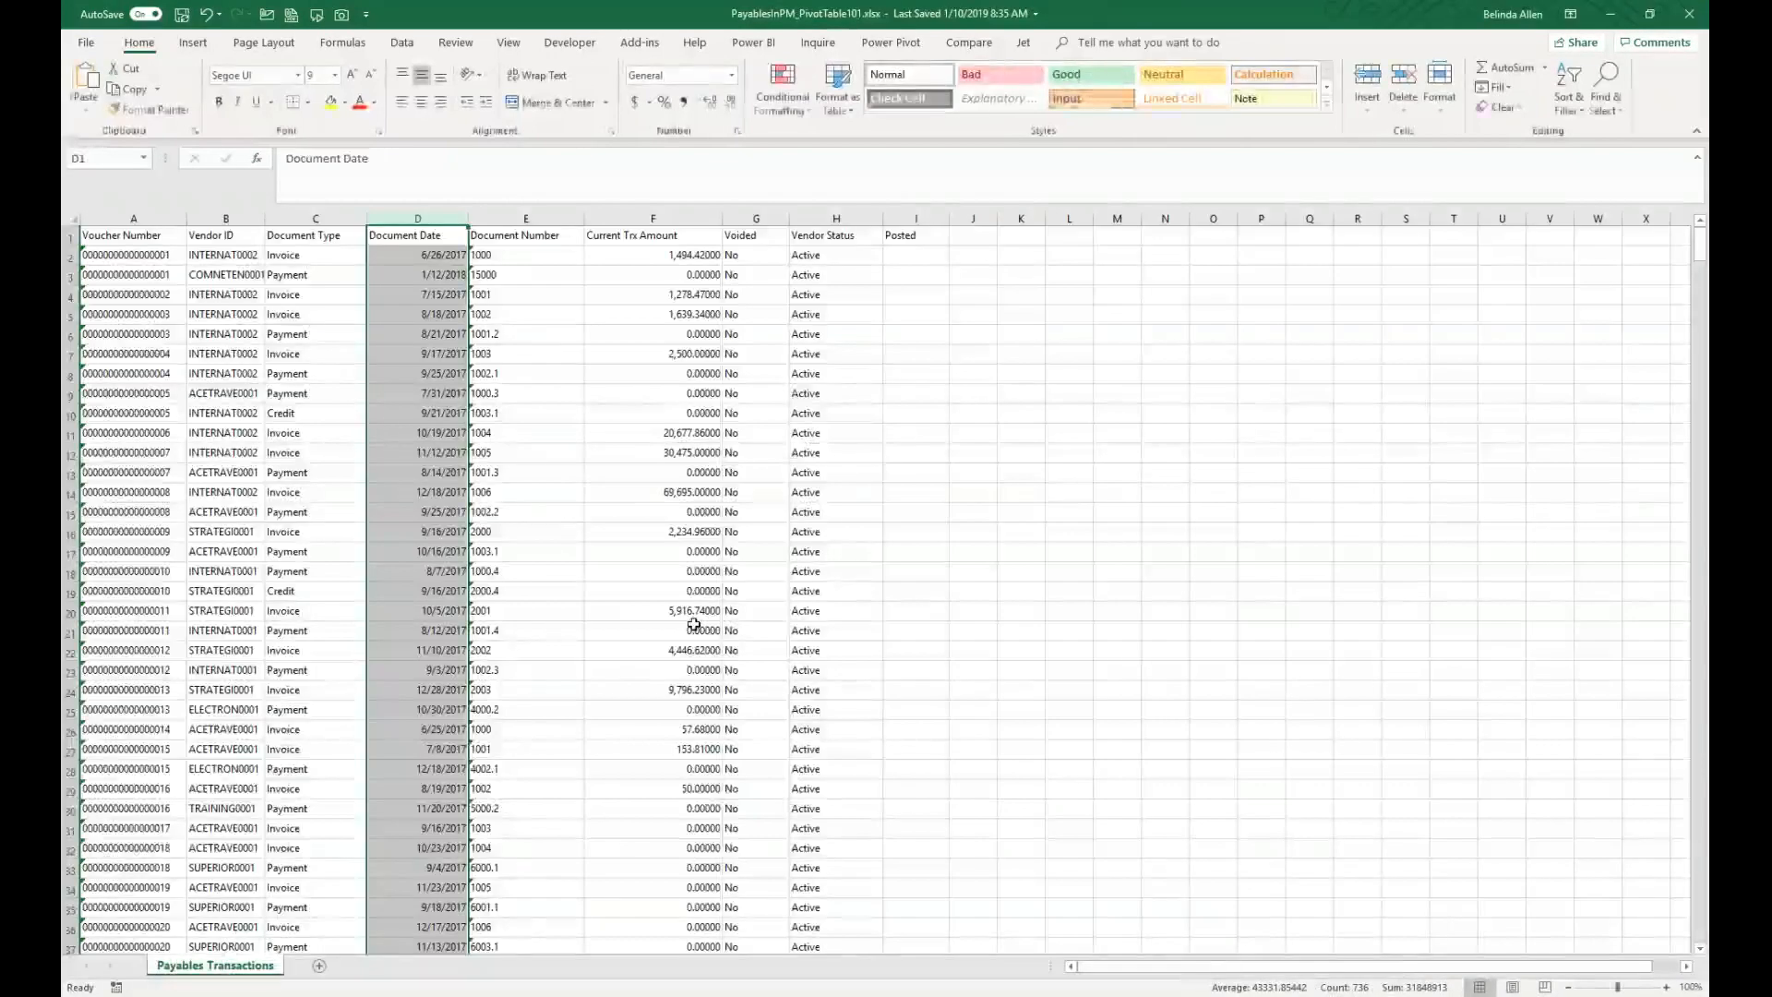
{"action": "scroll", "coordinate": [693, 625], "scroll_direction": "up", "scroll_amount": 5}
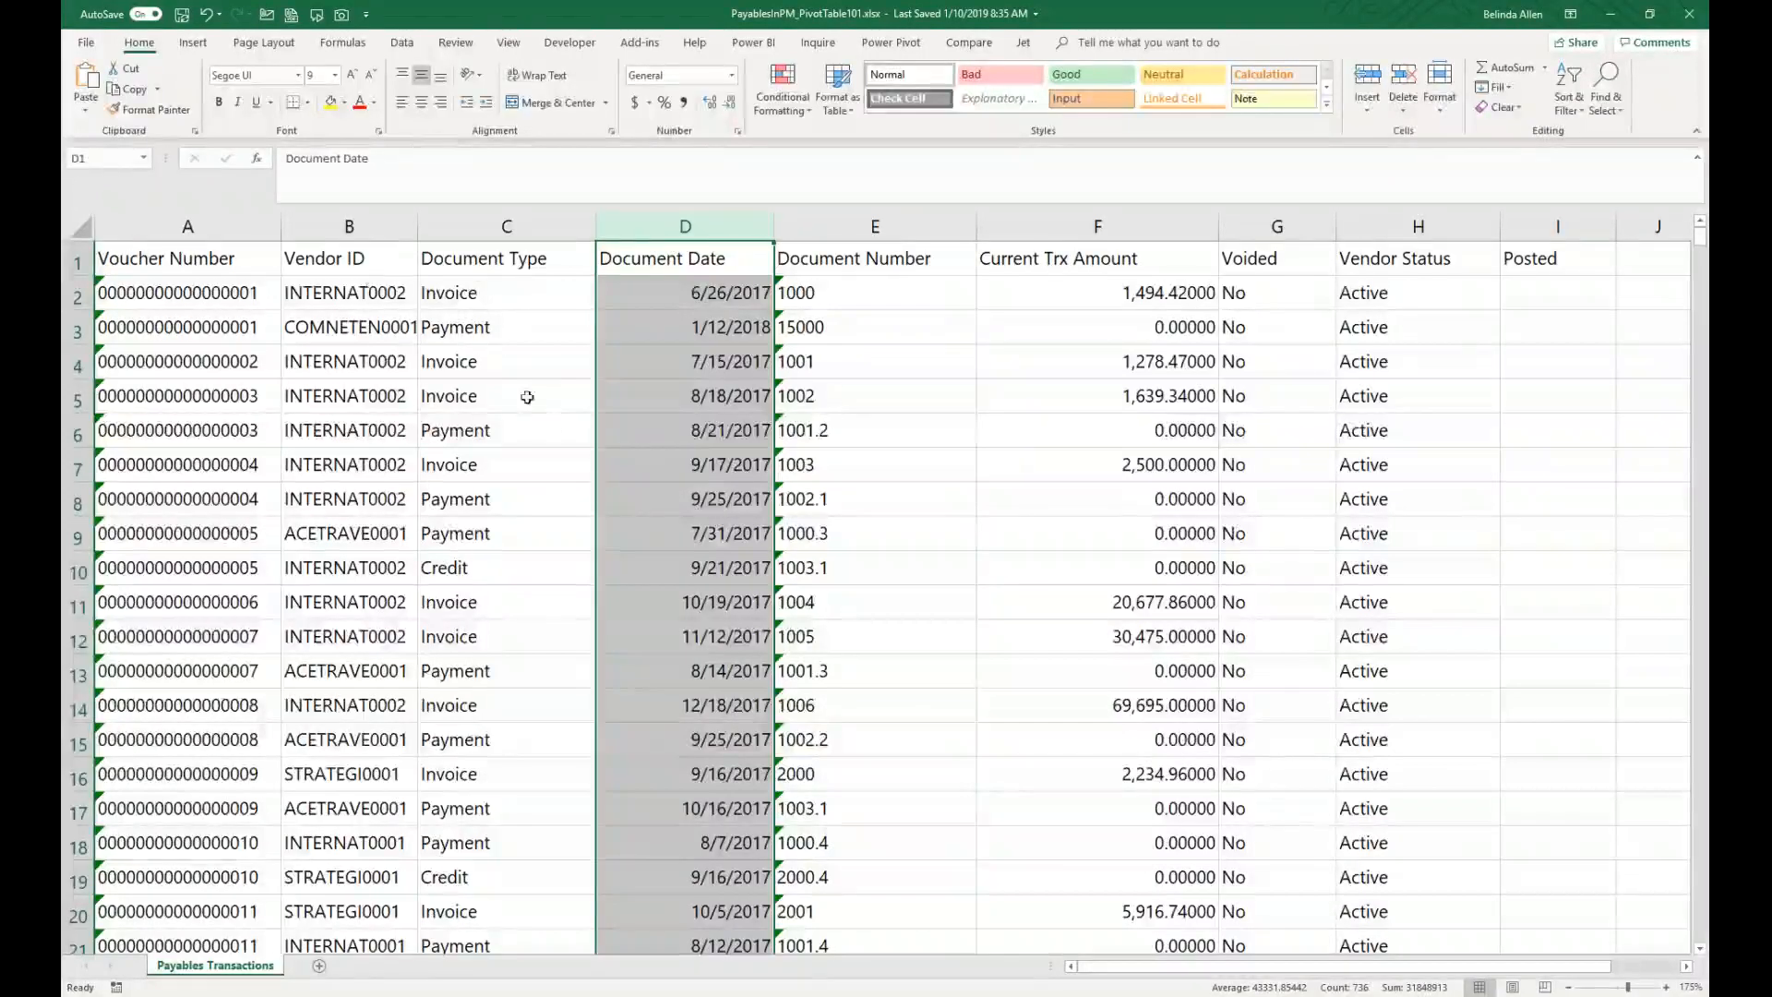
{"action": "left_click", "coordinate": [654, 360]}
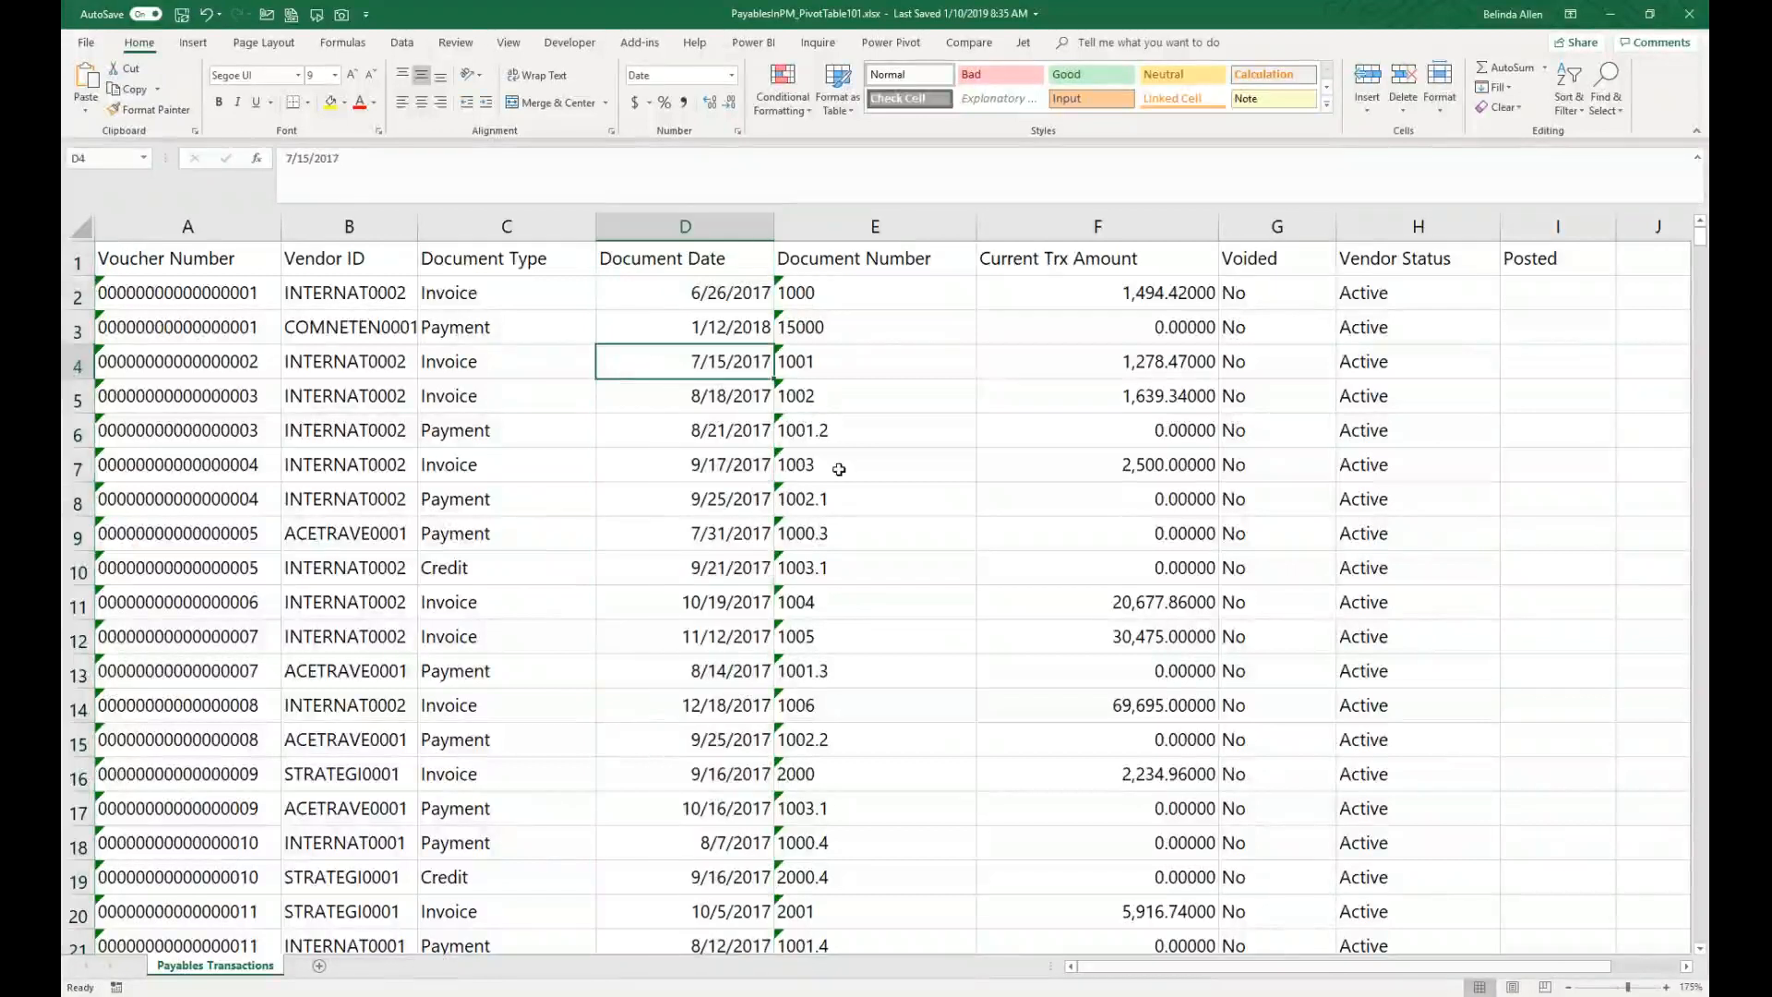
{"action": "left_click", "coordinate": [1255, 221]}
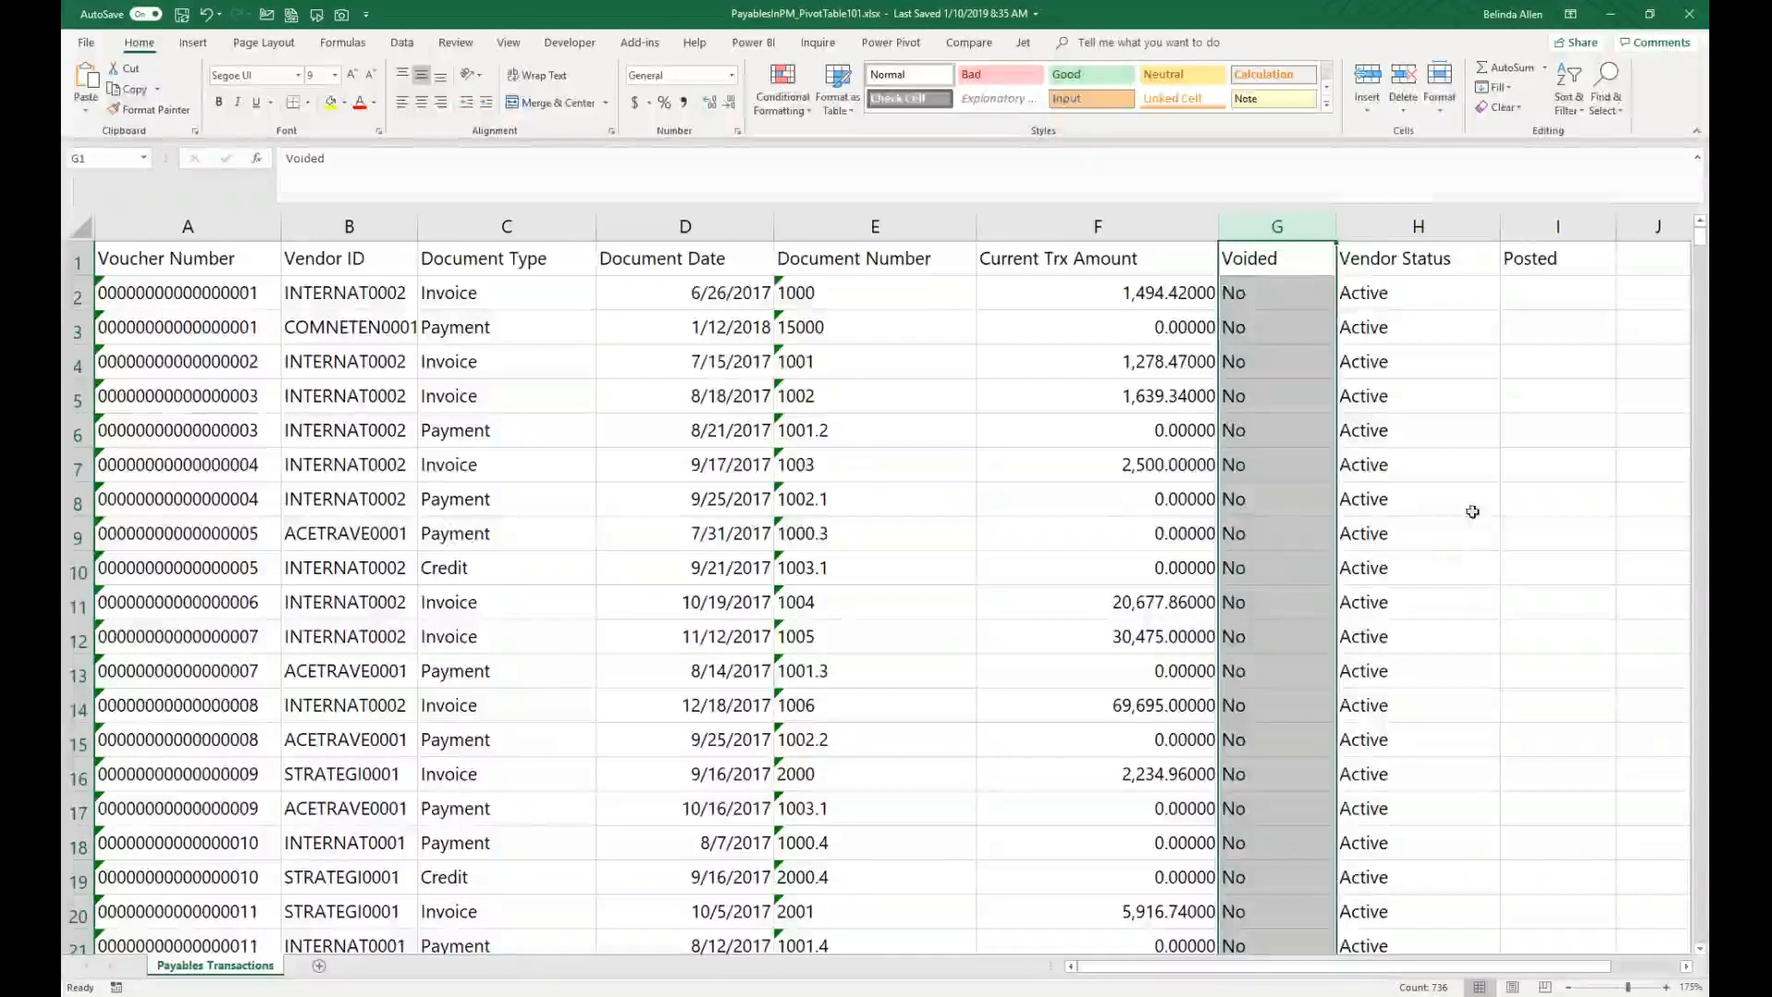
{"action": "left_click", "coordinate": [1557, 227]}
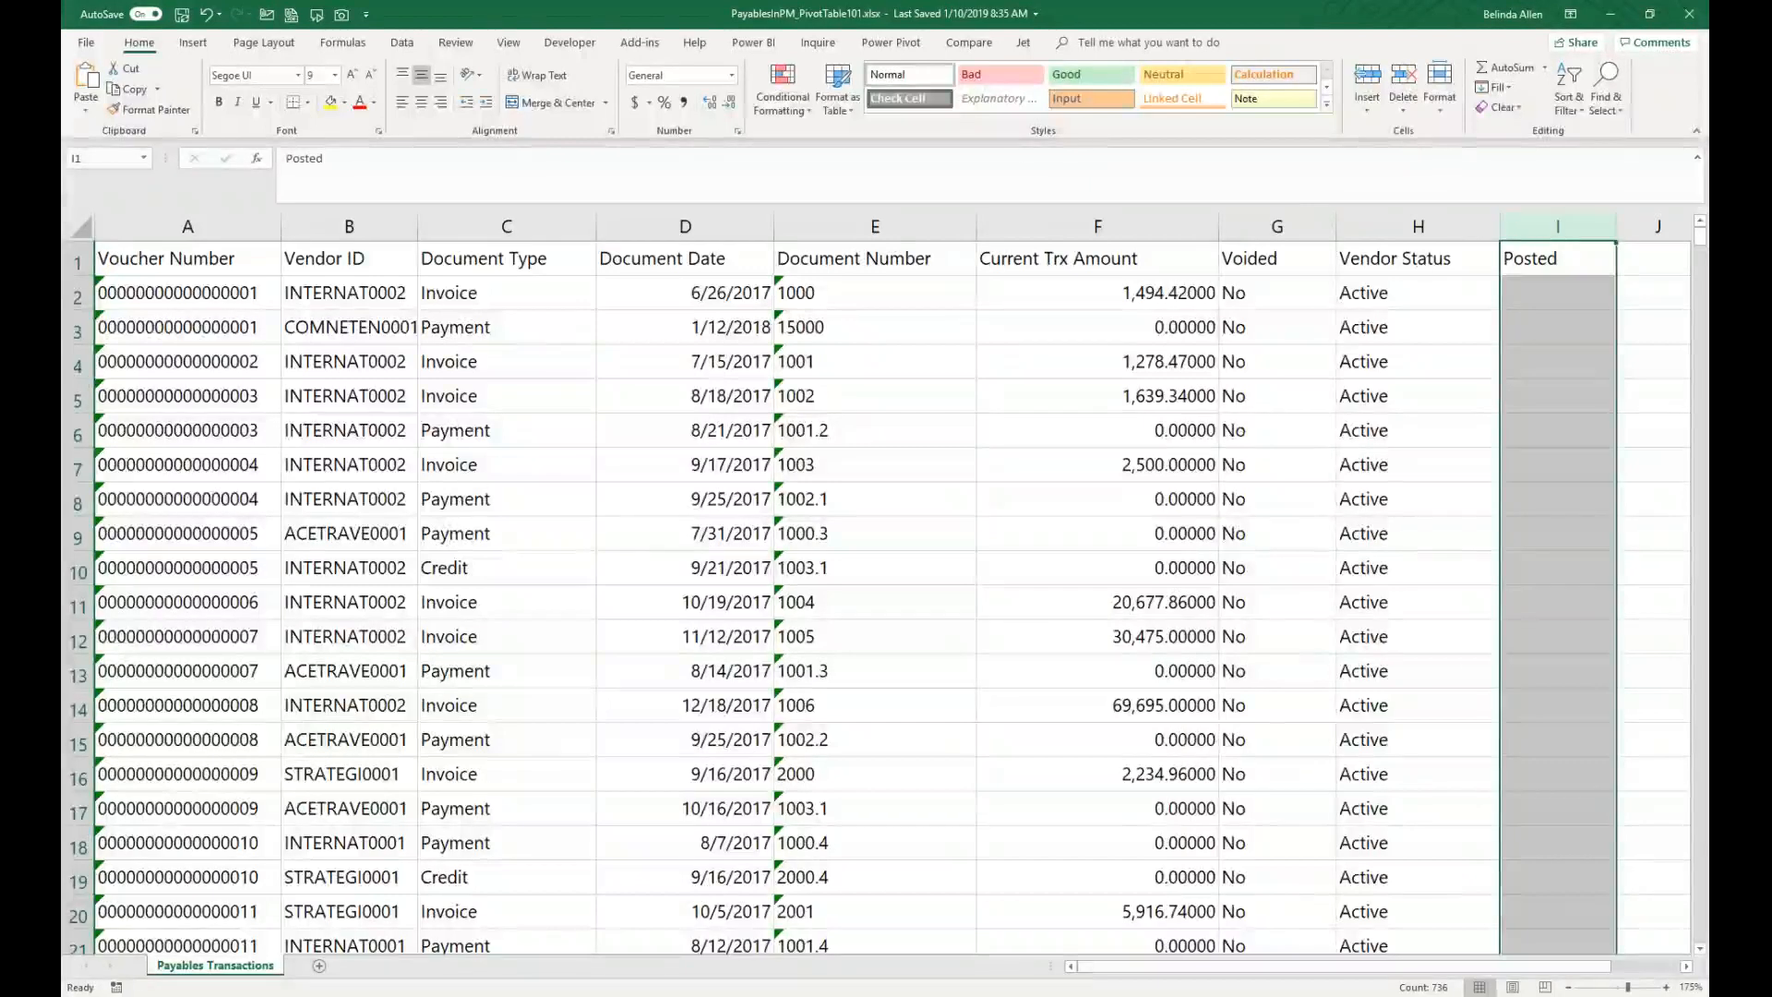
{"action": "left_click_drag", "start_coordinate": [1506, 282], "coordinate": [1421, 223]}
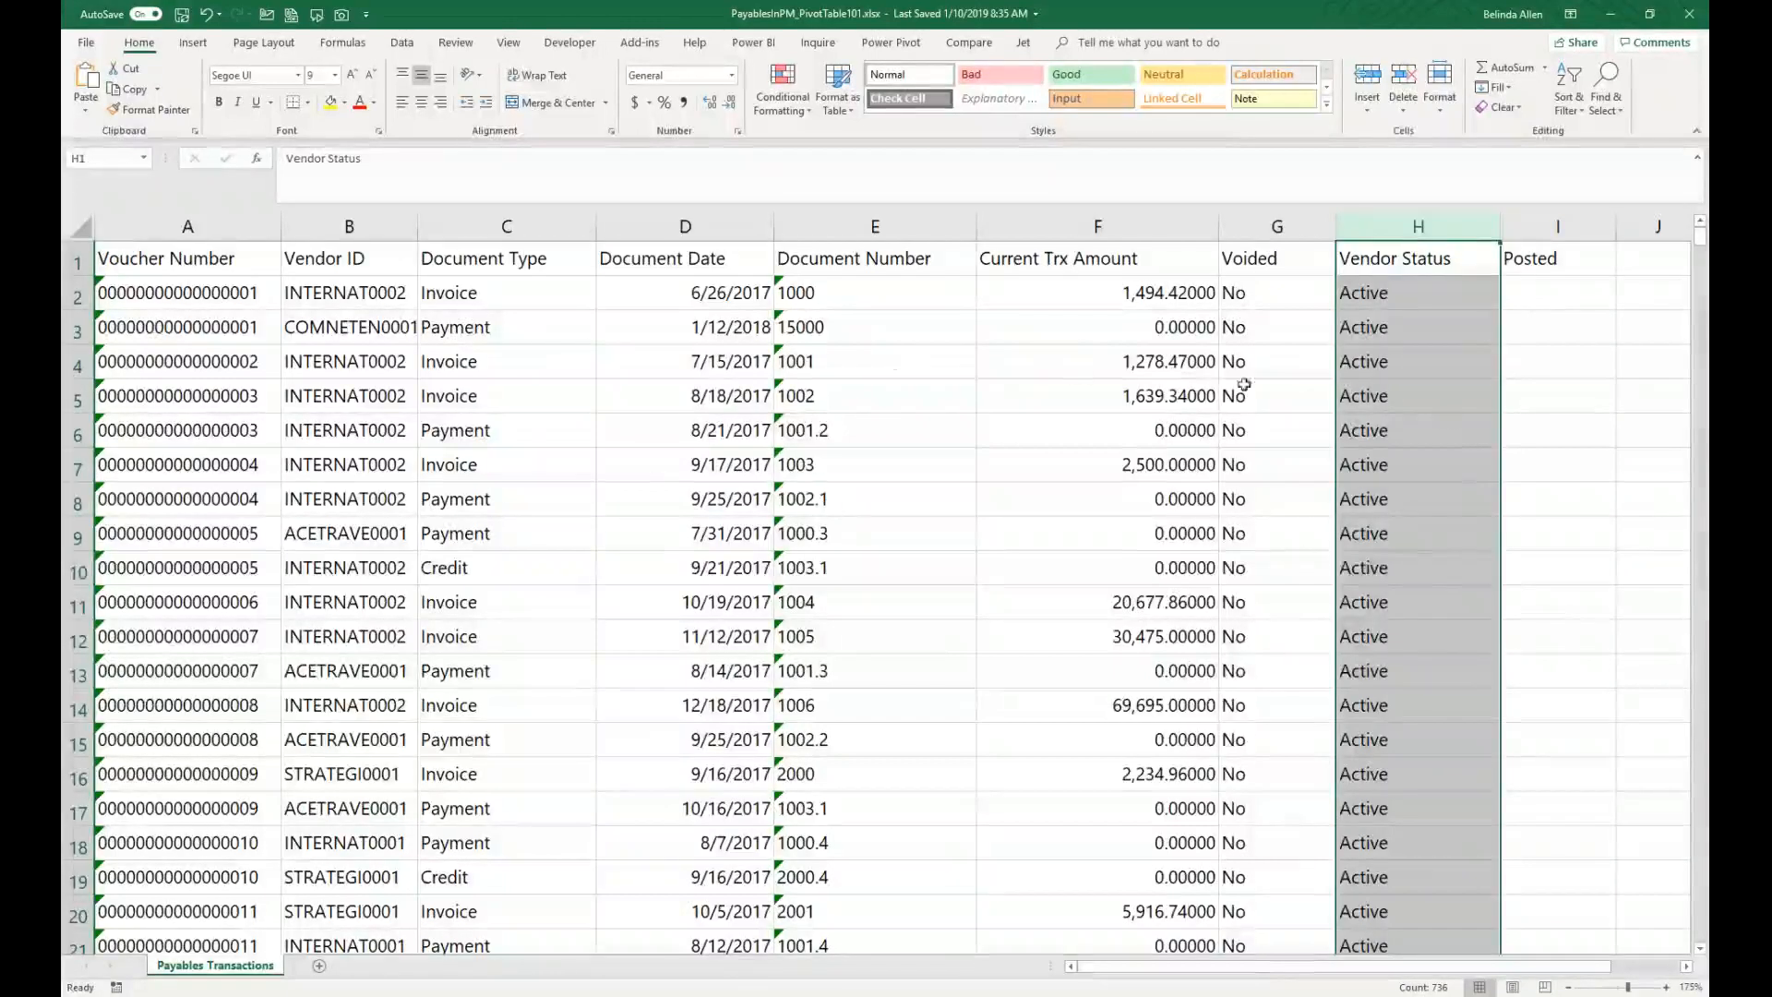
{"action": "left_click", "coordinate": [1134, 218]}
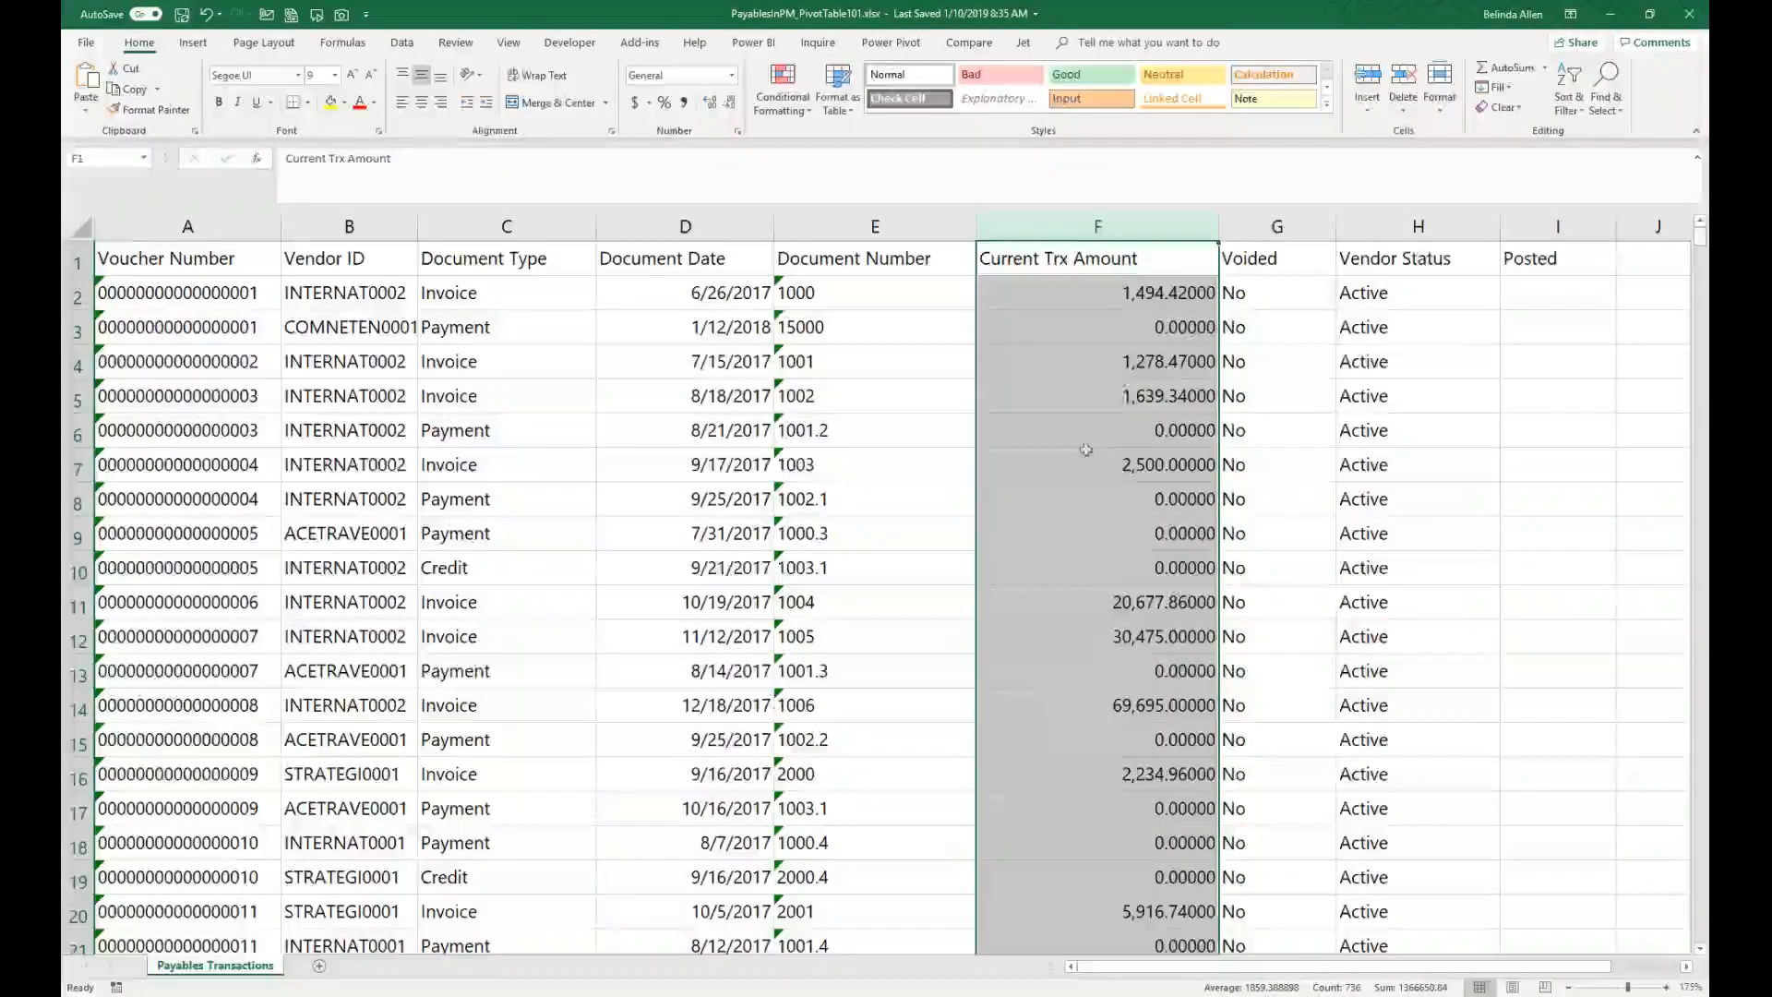
{"action": "left_click", "coordinate": [1127, 301]}
{"action": "left_click", "coordinate": [1122, 327]}
{"action": "left_click", "coordinate": [1119, 367]}
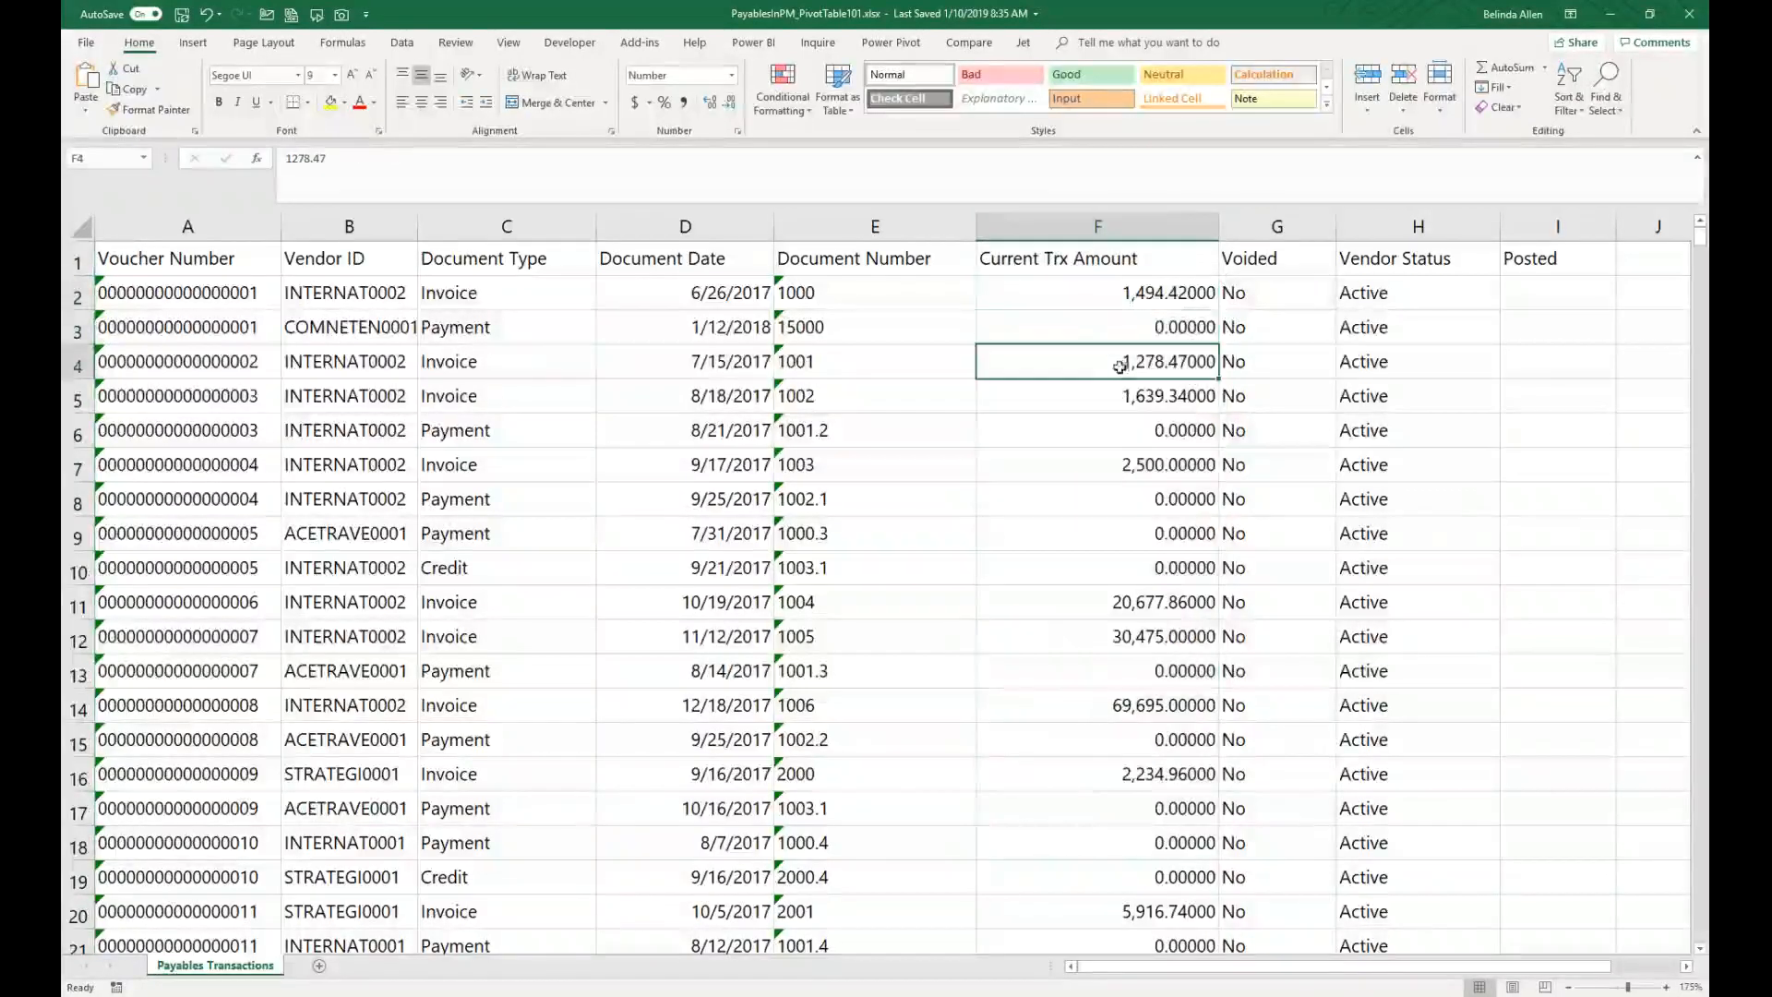
{"action": "left_click", "coordinate": [1121, 301]}
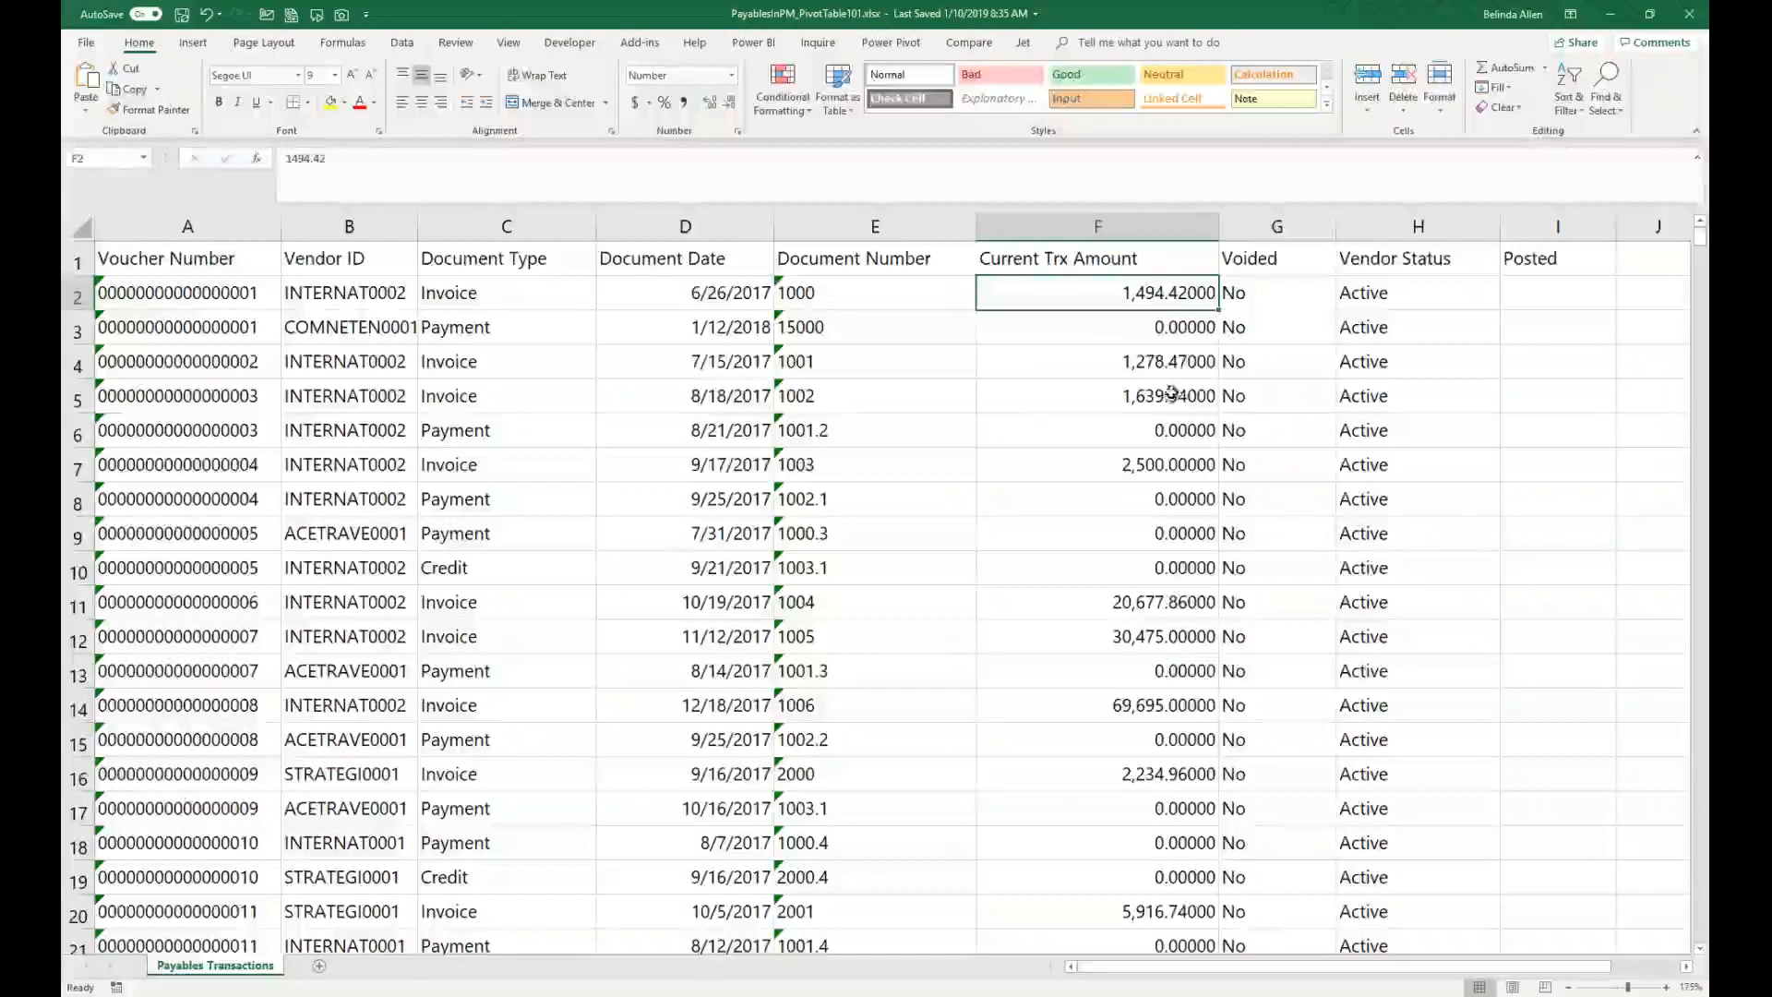
Step: Format the data as a table with a medium blue style, then convert it back to a normal range
{"action": "left_click", "coordinate": [401, 462]}
{"action": "left_click", "coordinate": [838, 88]}
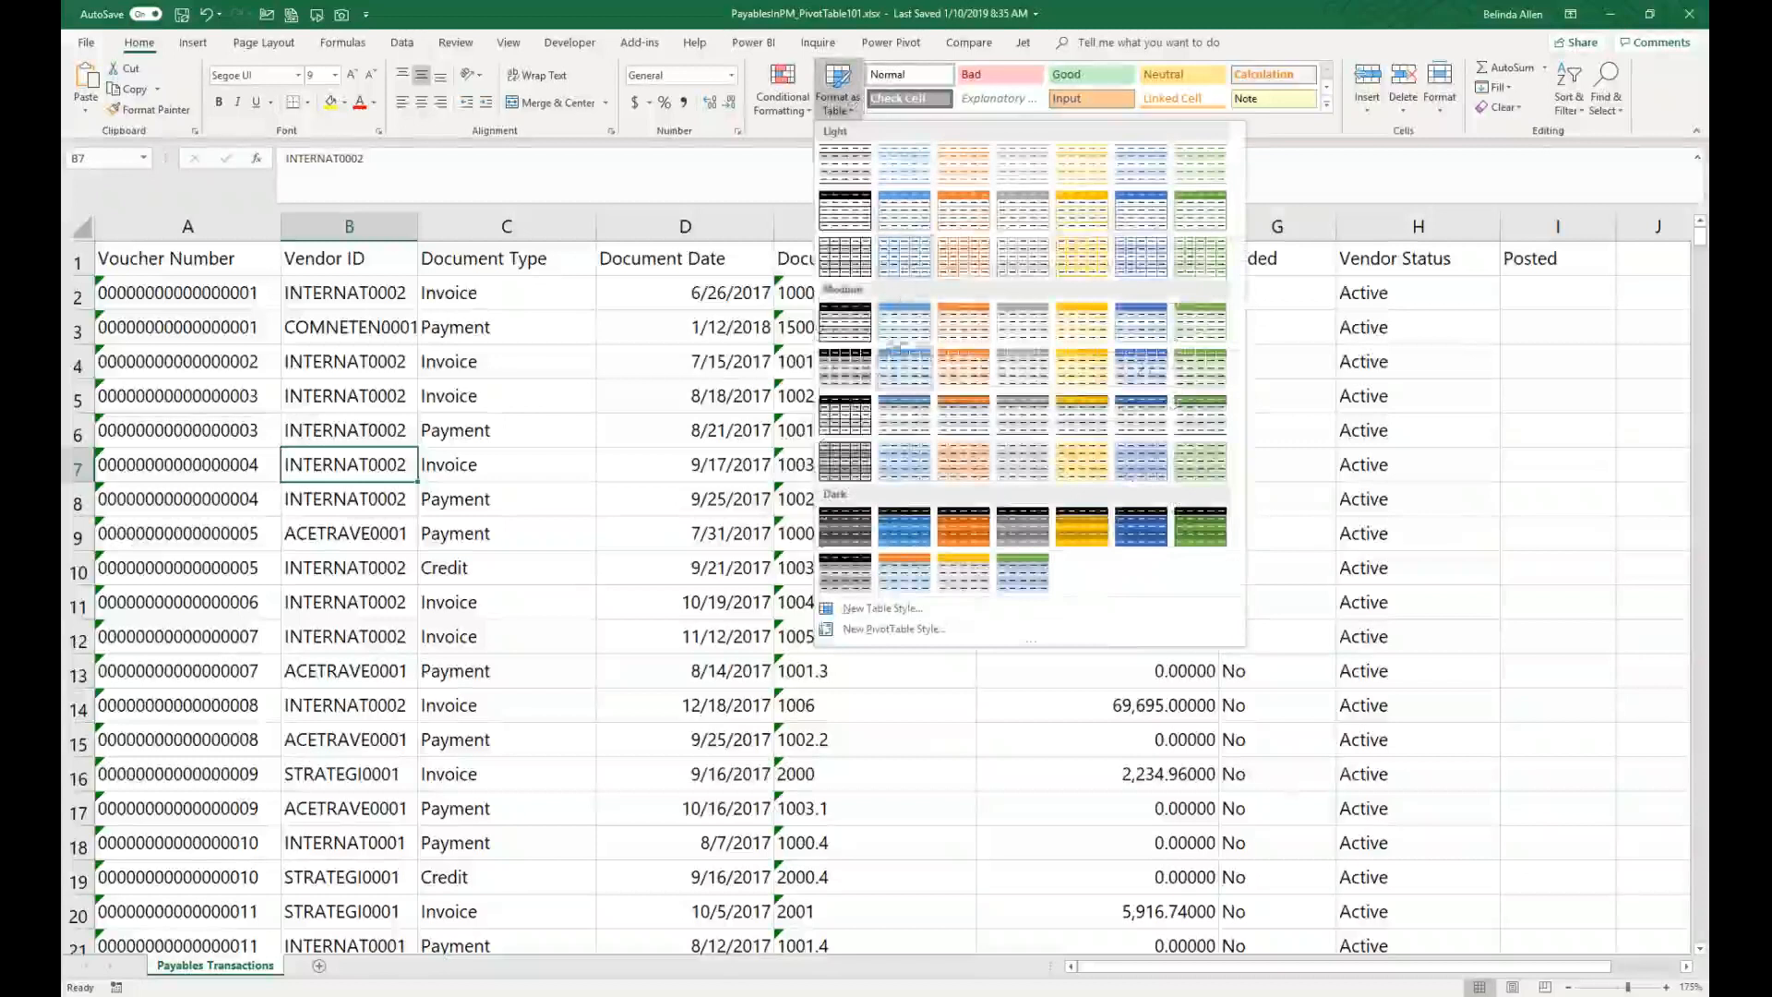
{"action": "left_click", "coordinate": [903, 327]}
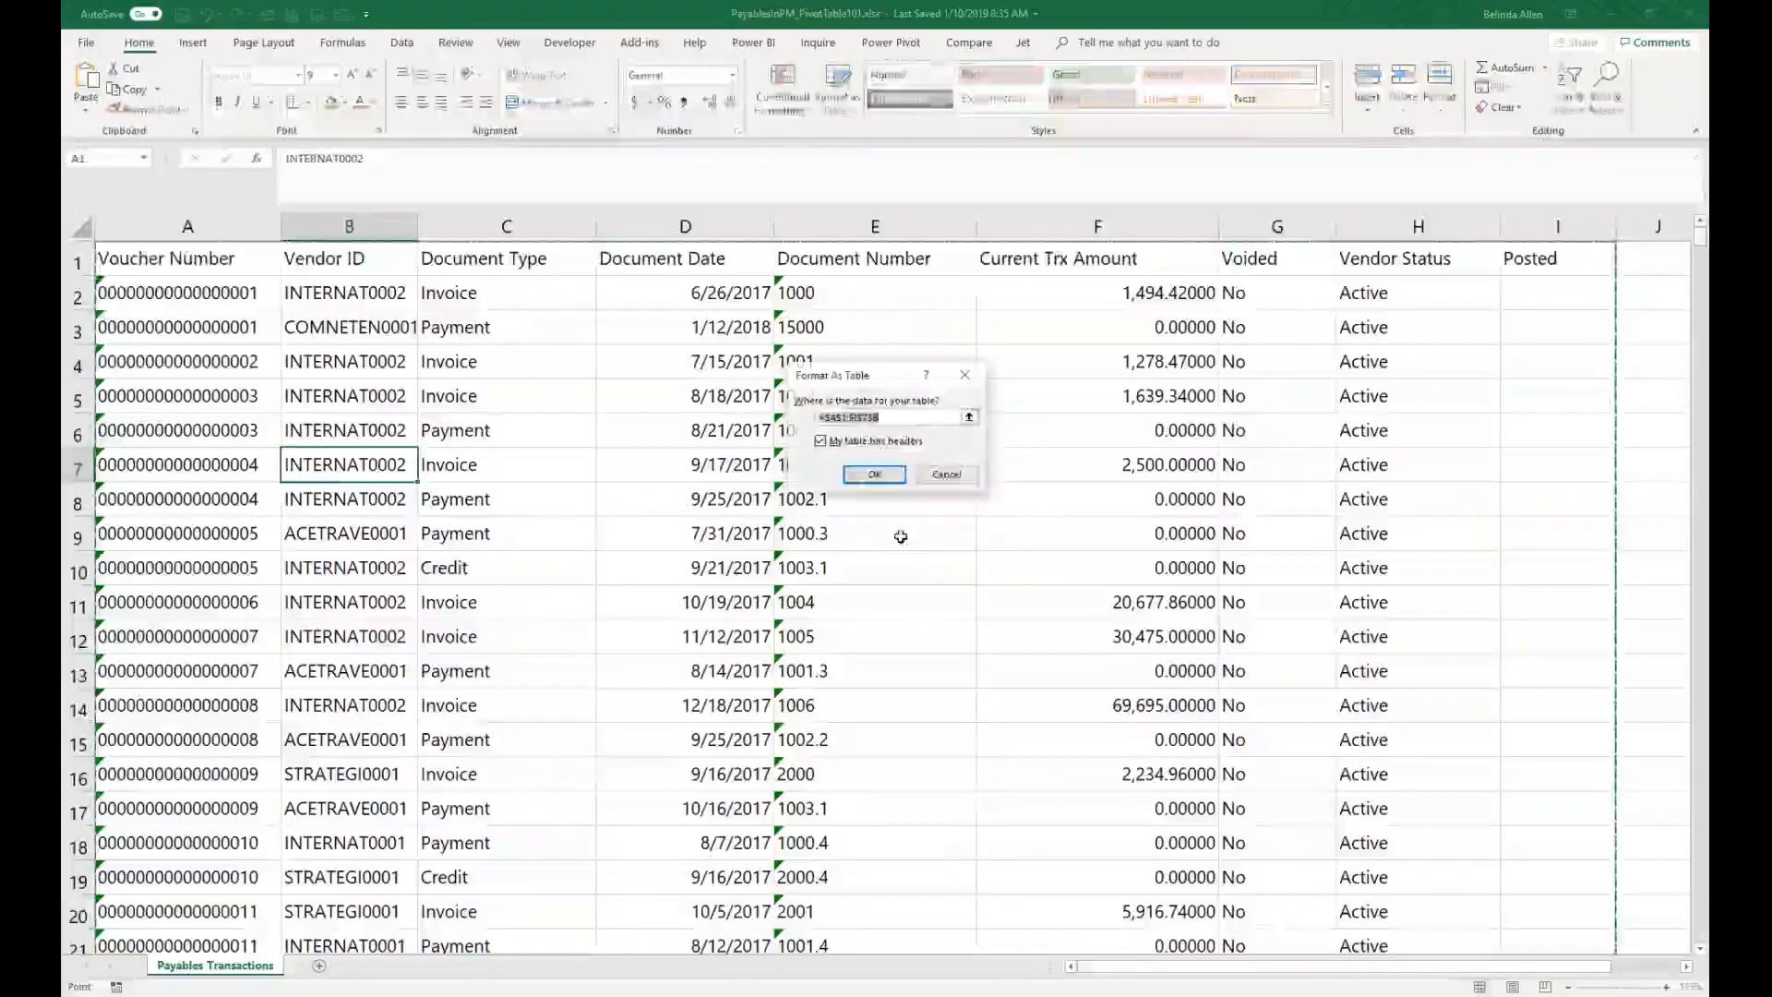
{"action": "left_click", "coordinate": [871, 471]}
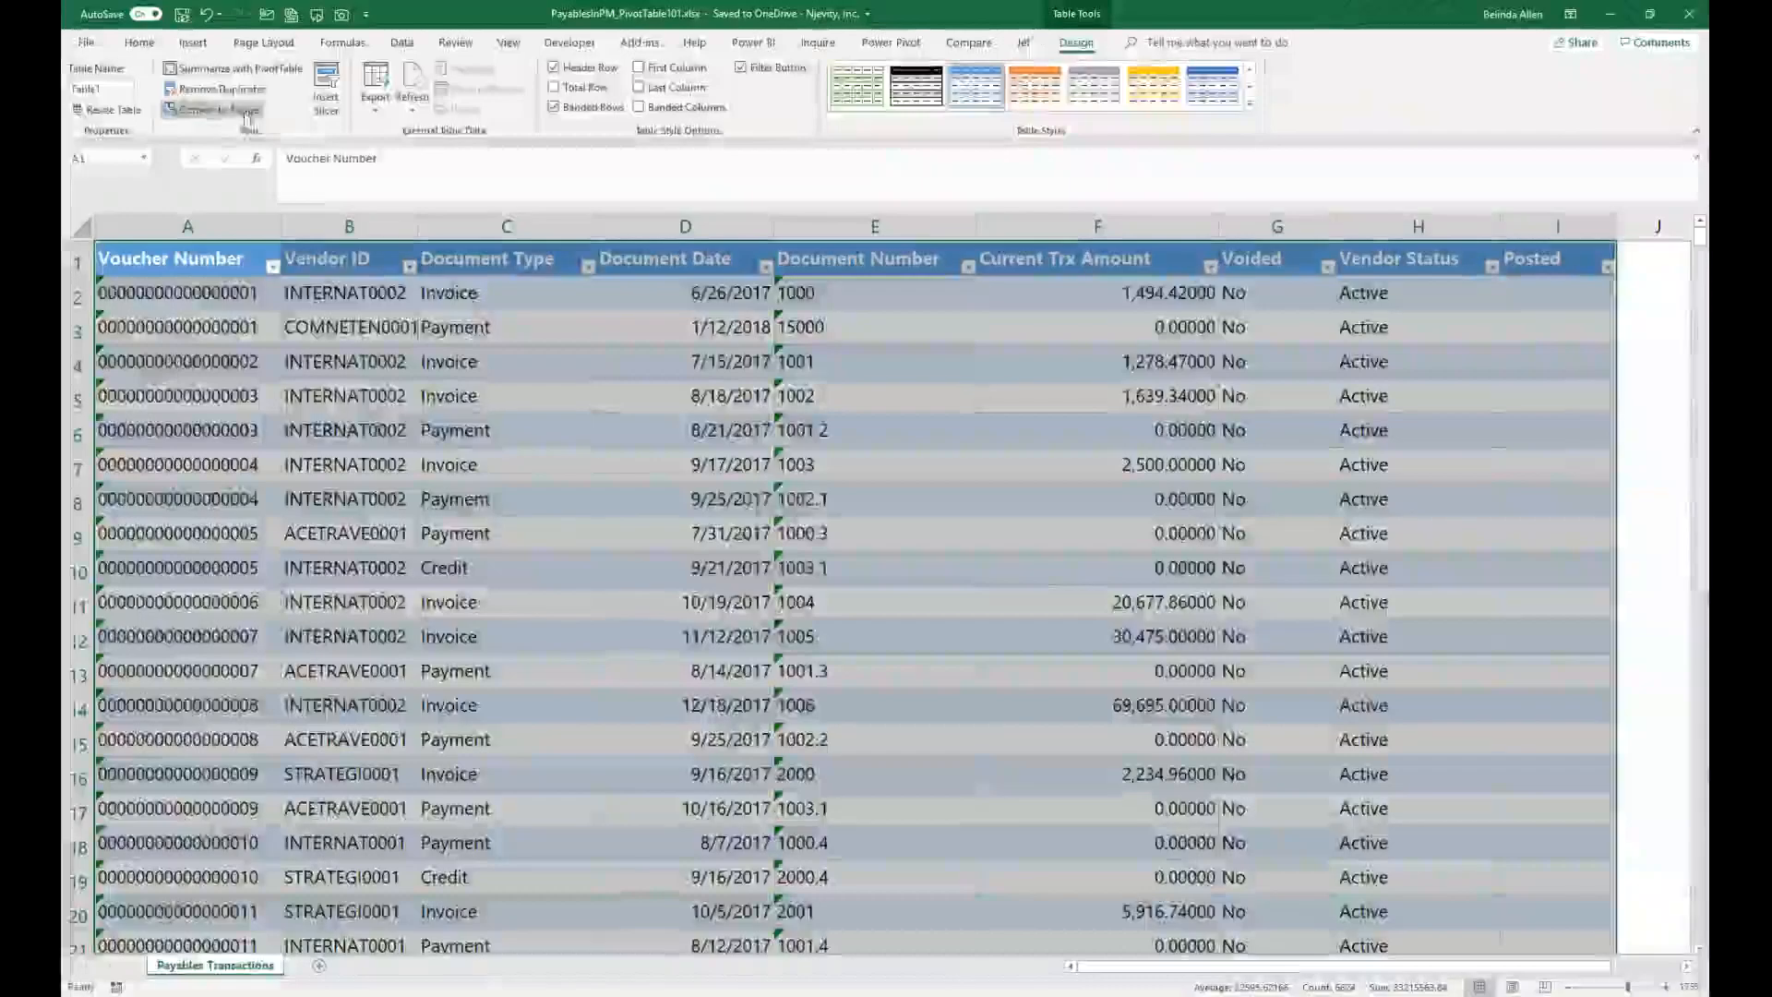
{"action": "left_click", "coordinate": [212, 109]}
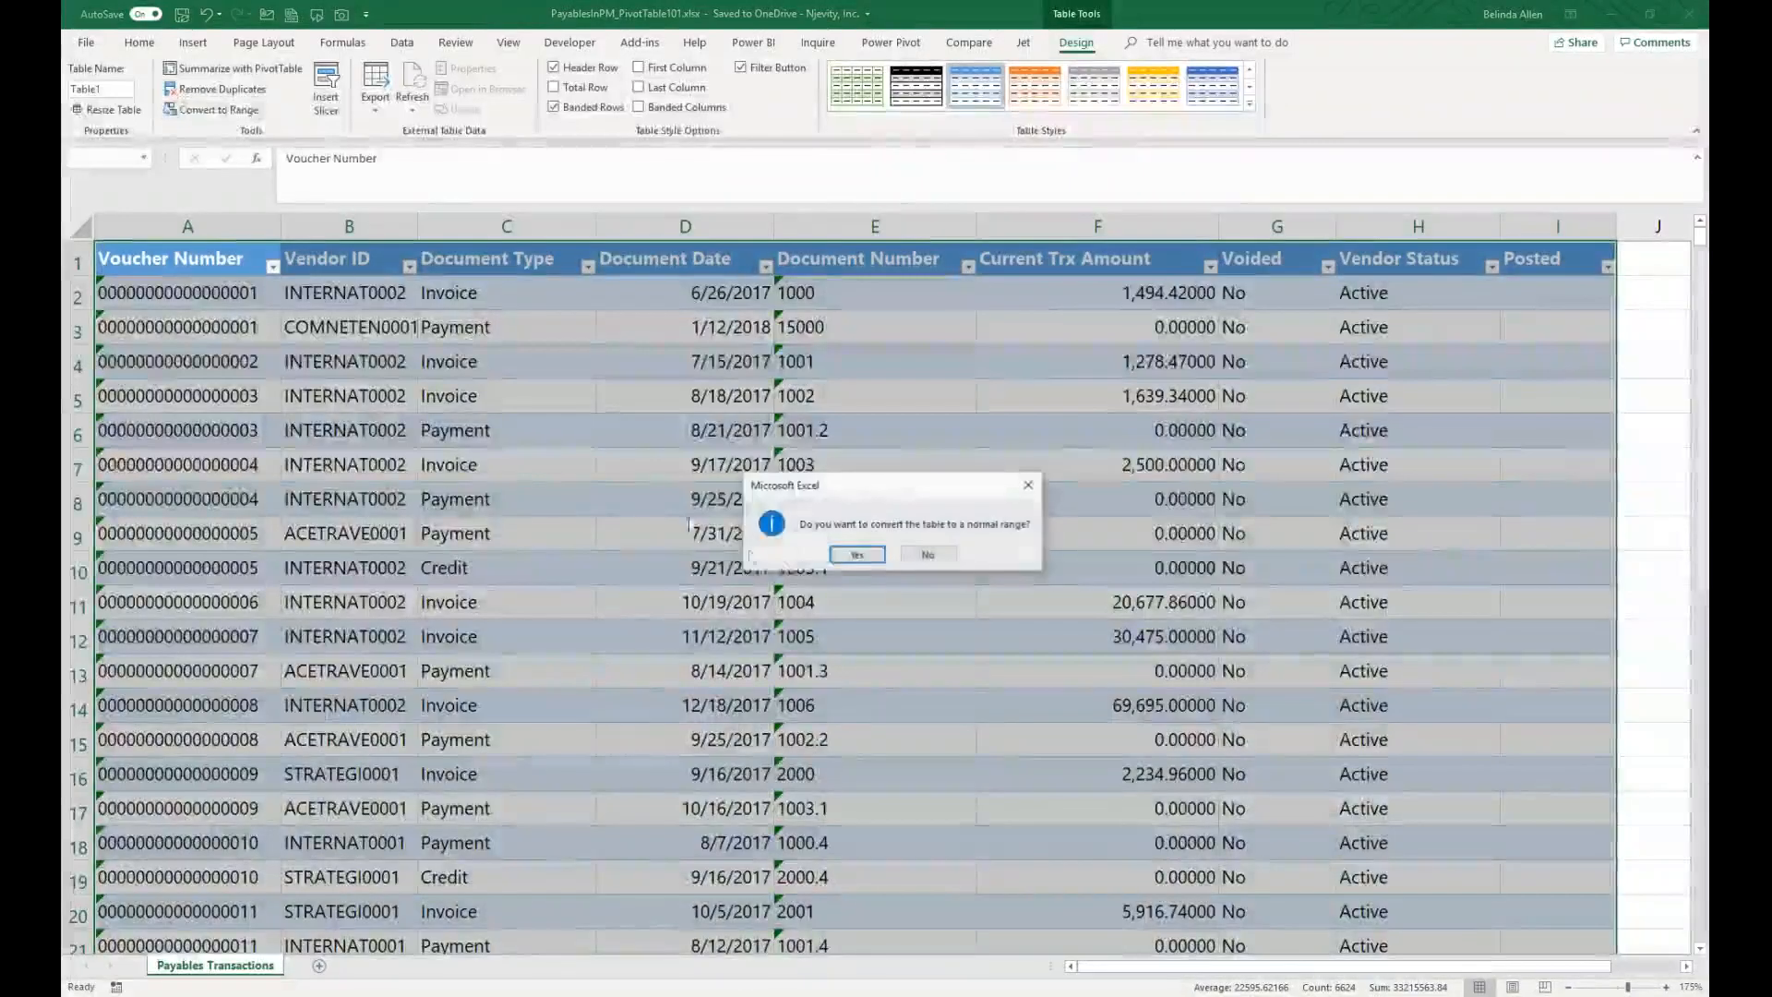
{"action": "left_click", "coordinate": [851, 553]}
Step: Format the payables data as a table with headers using a light blue table style
{"action": "left_click", "coordinate": [764, 540]}
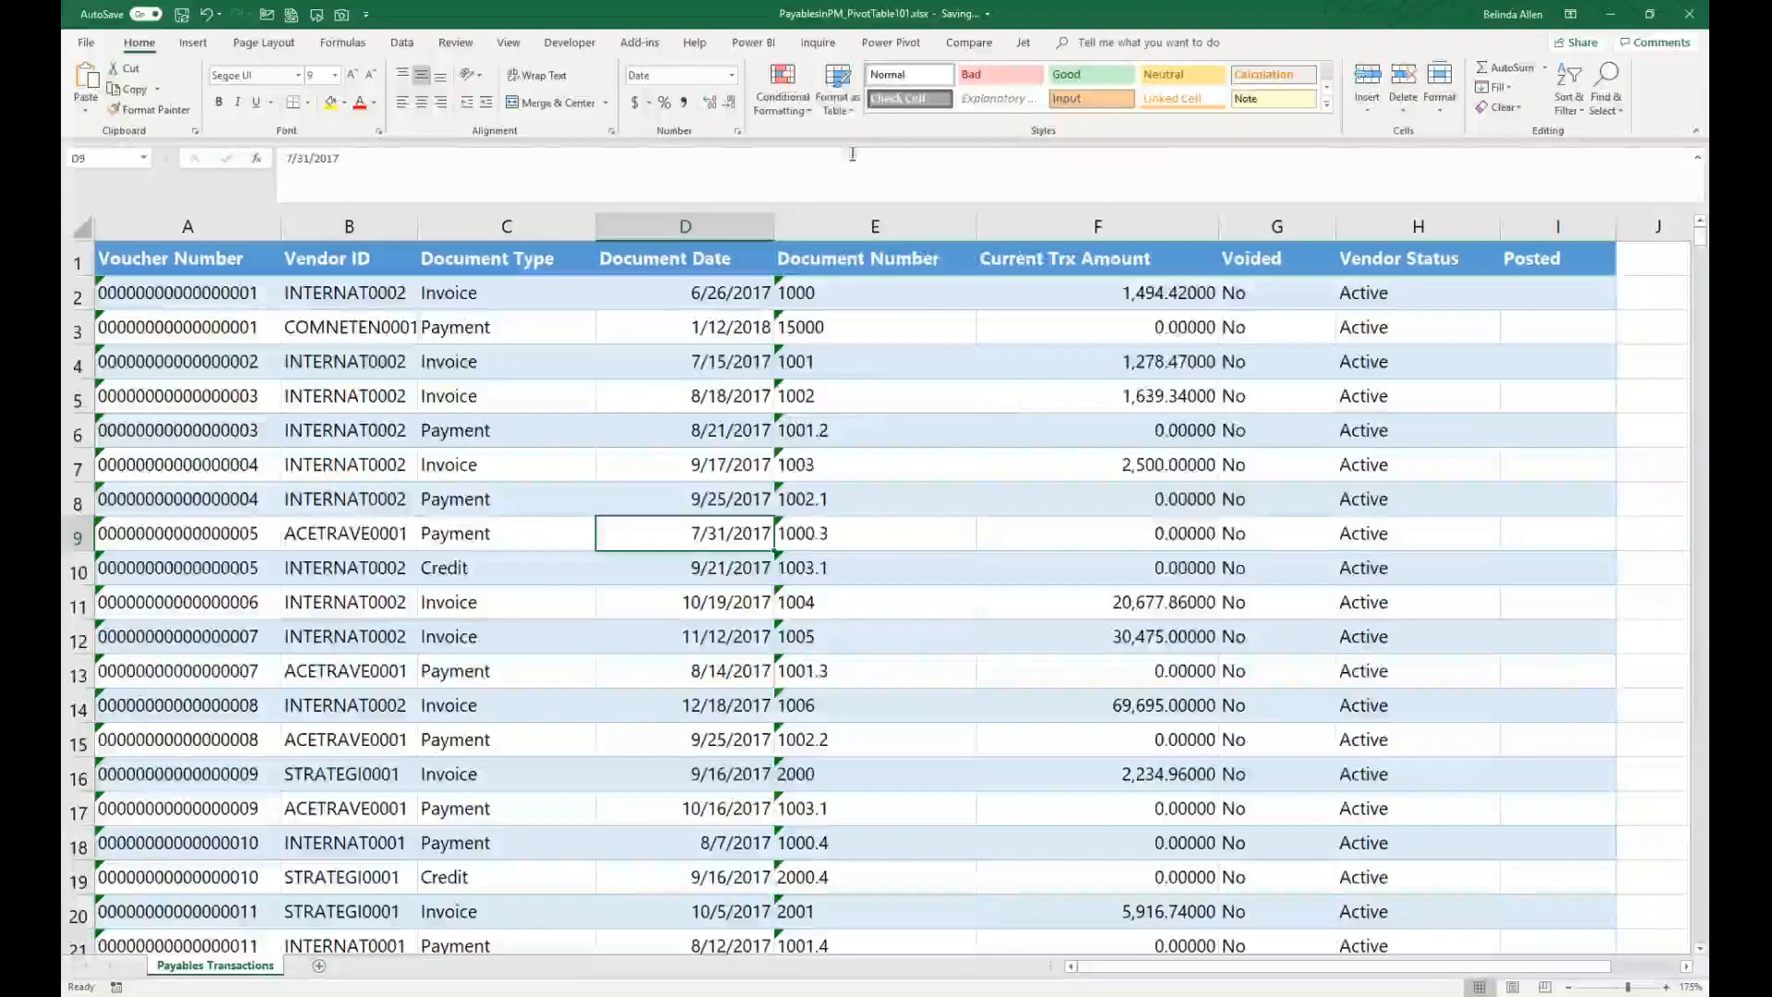
{"action": "left_click", "coordinate": [837, 90]}
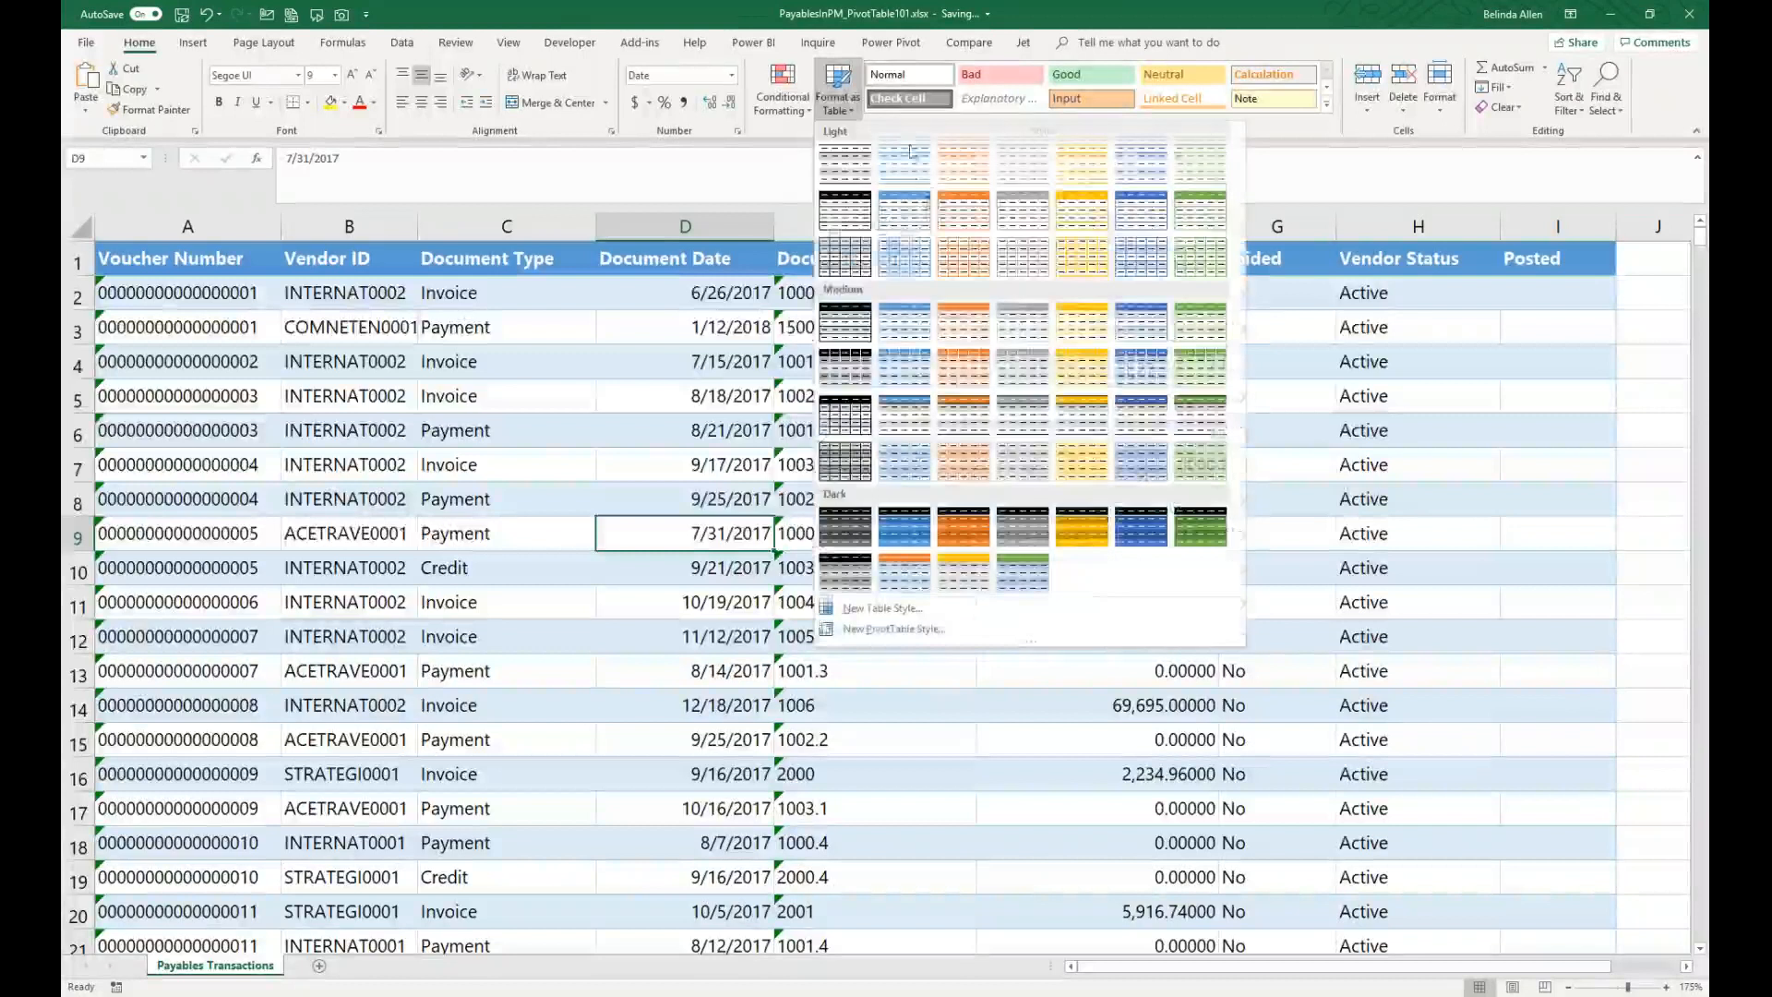
{"action": "left_click", "coordinate": [919, 224]}
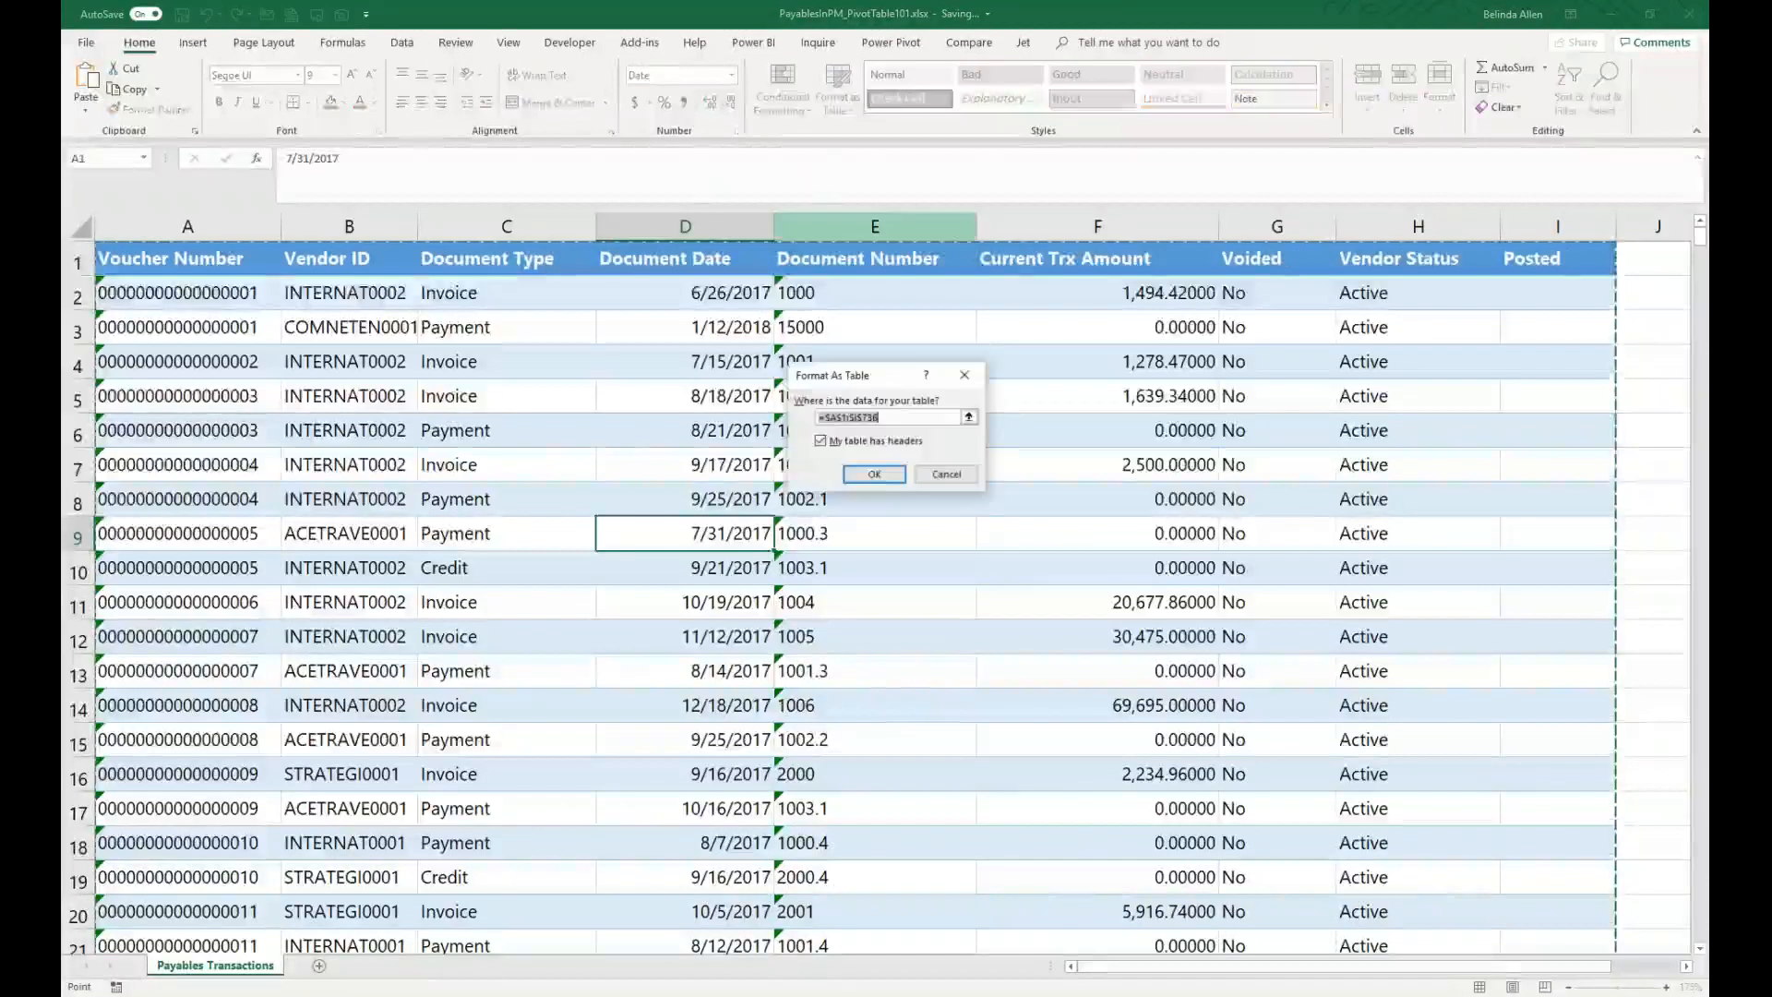
{"action": "left_click", "coordinate": [874, 474]}
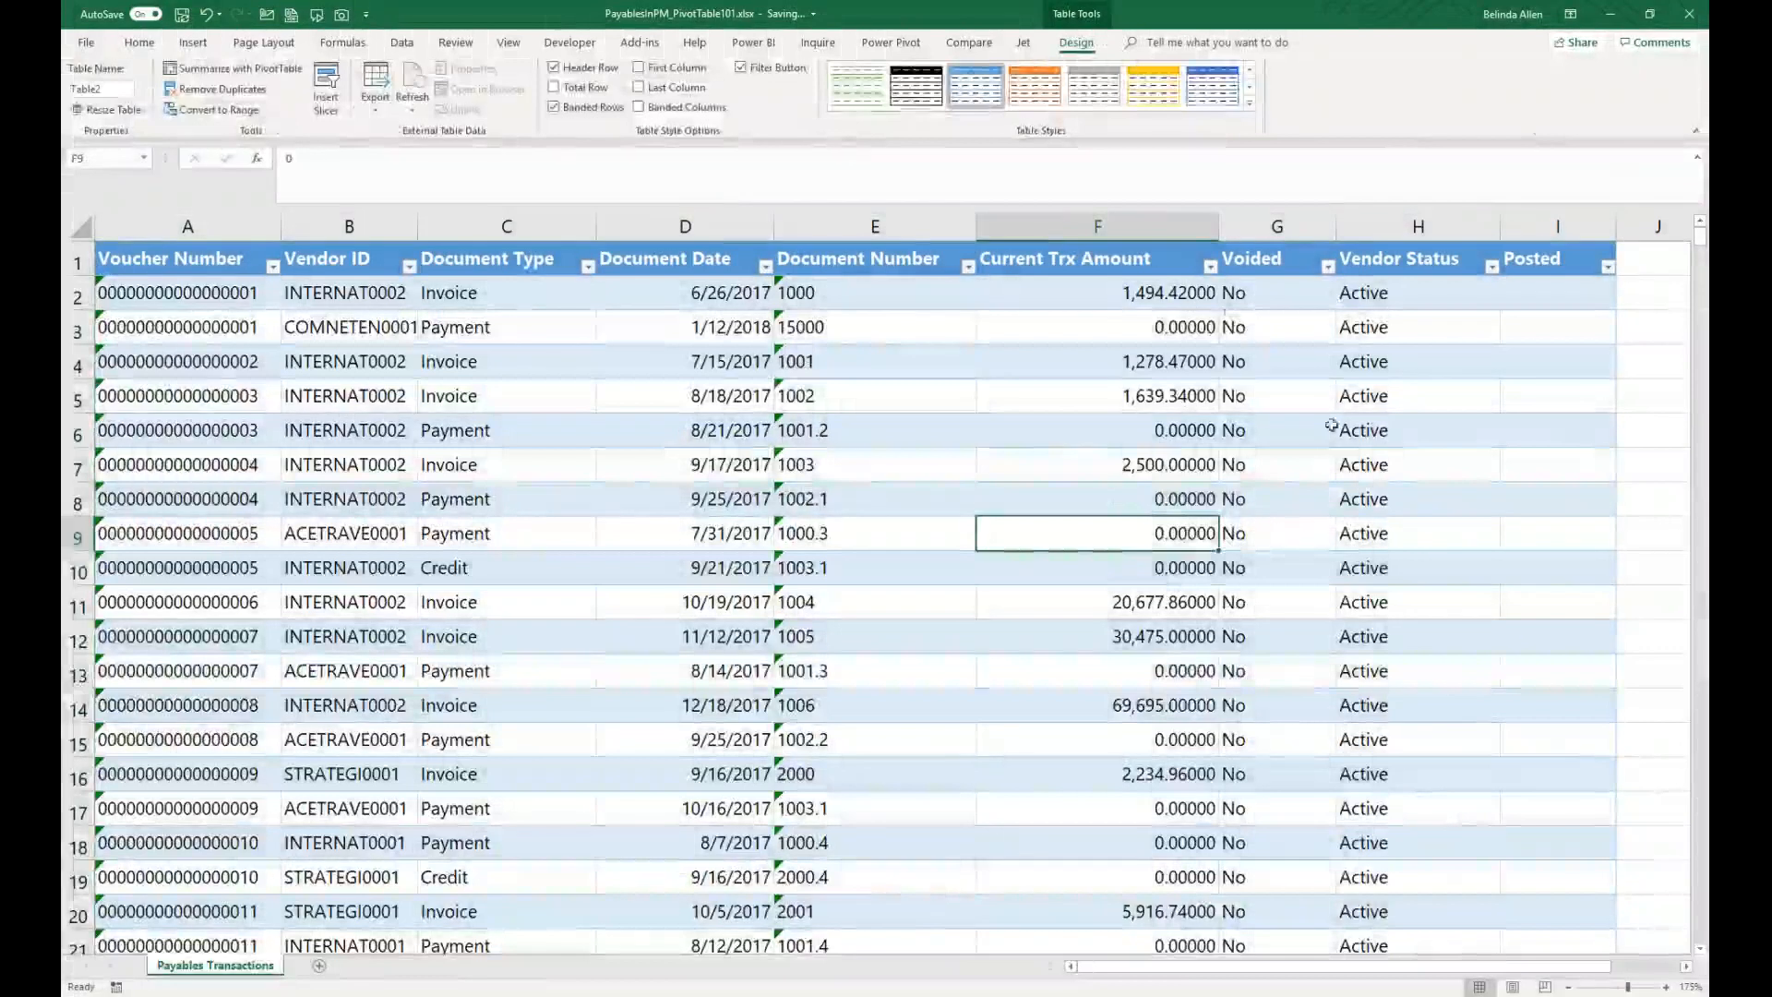
Step: Insert a new table column before Voided and name its header Amount Due
{"action": "key", "text": "ctrl+shift+Down"}
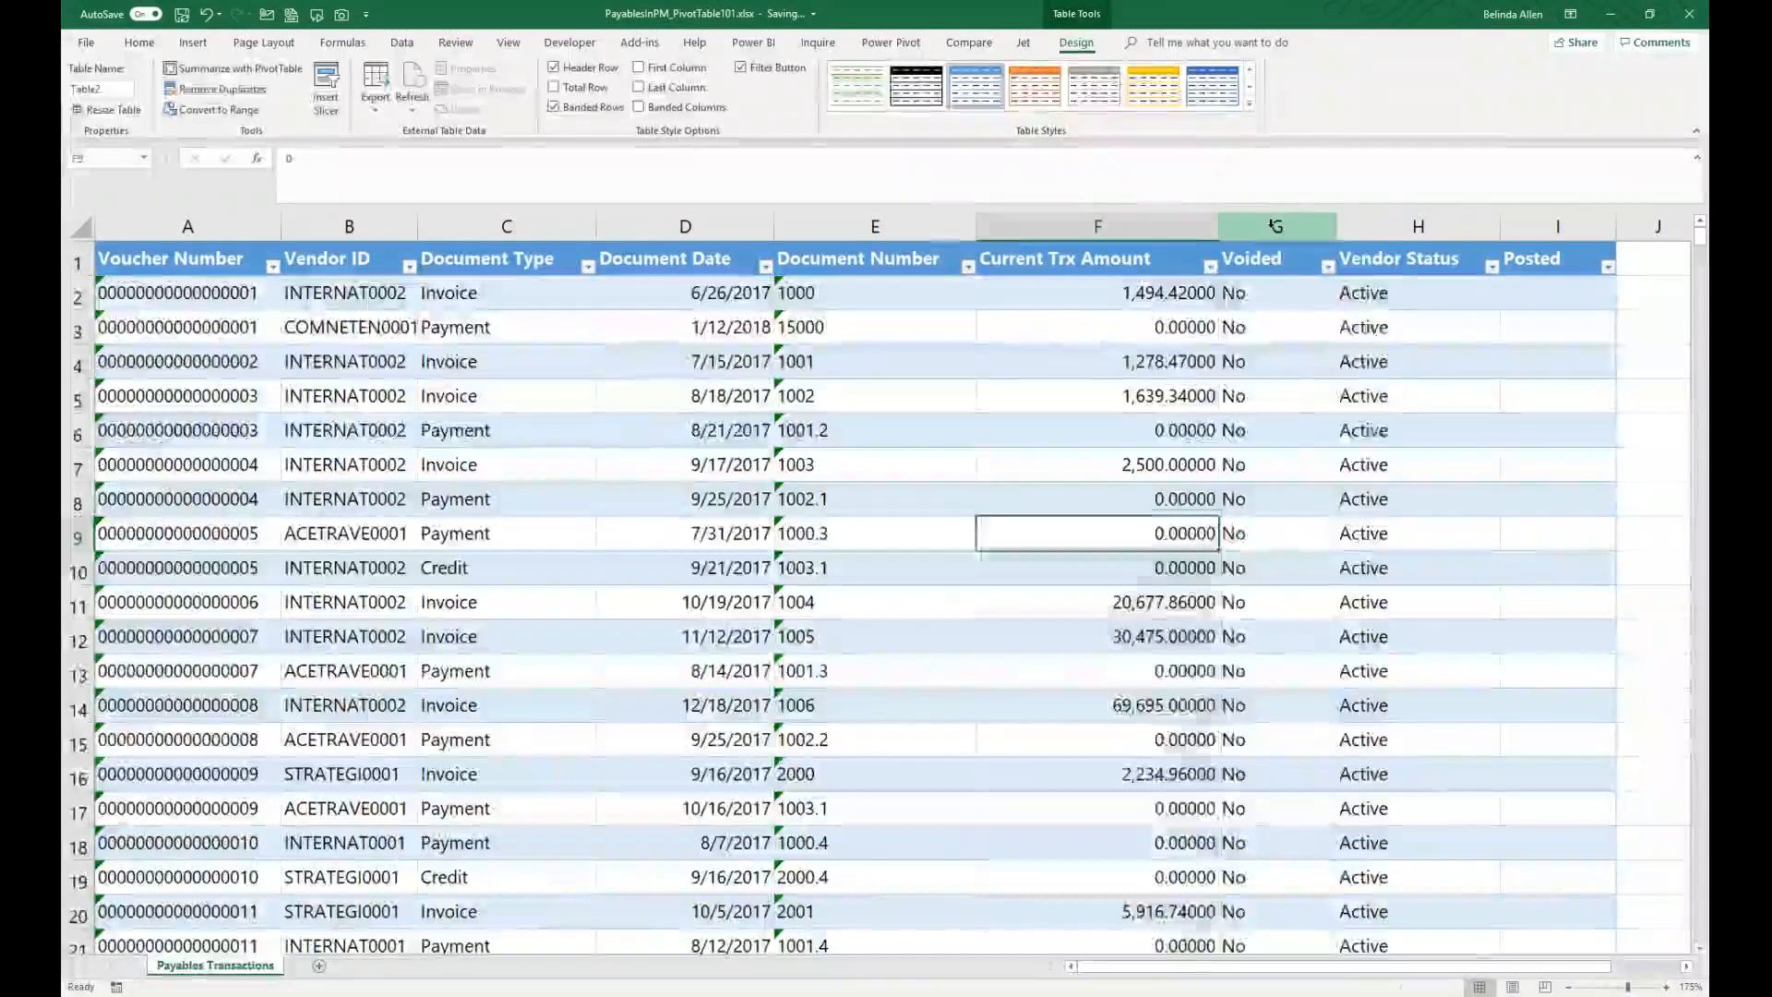
{"action": "right_click", "coordinate": [1277, 226]}
{"action": "left_click", "coordinate": [1301, 346]}
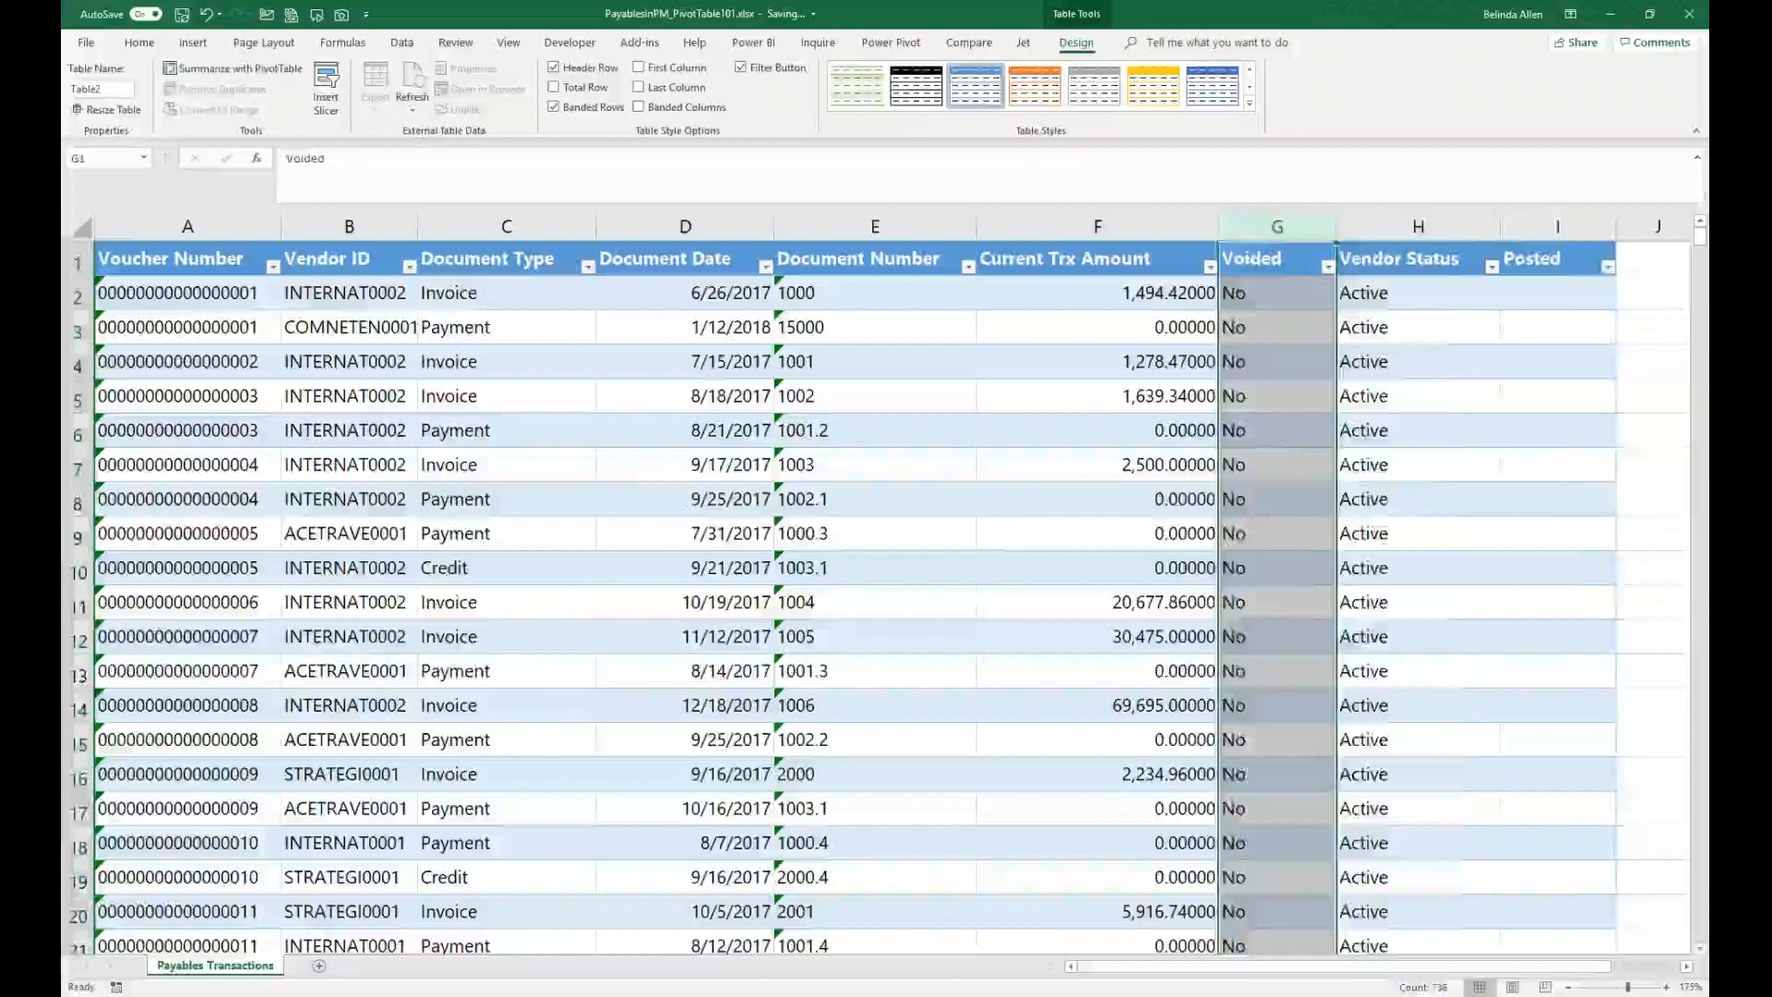
{"action": "left_click", "coordinate": [1292, 256]}
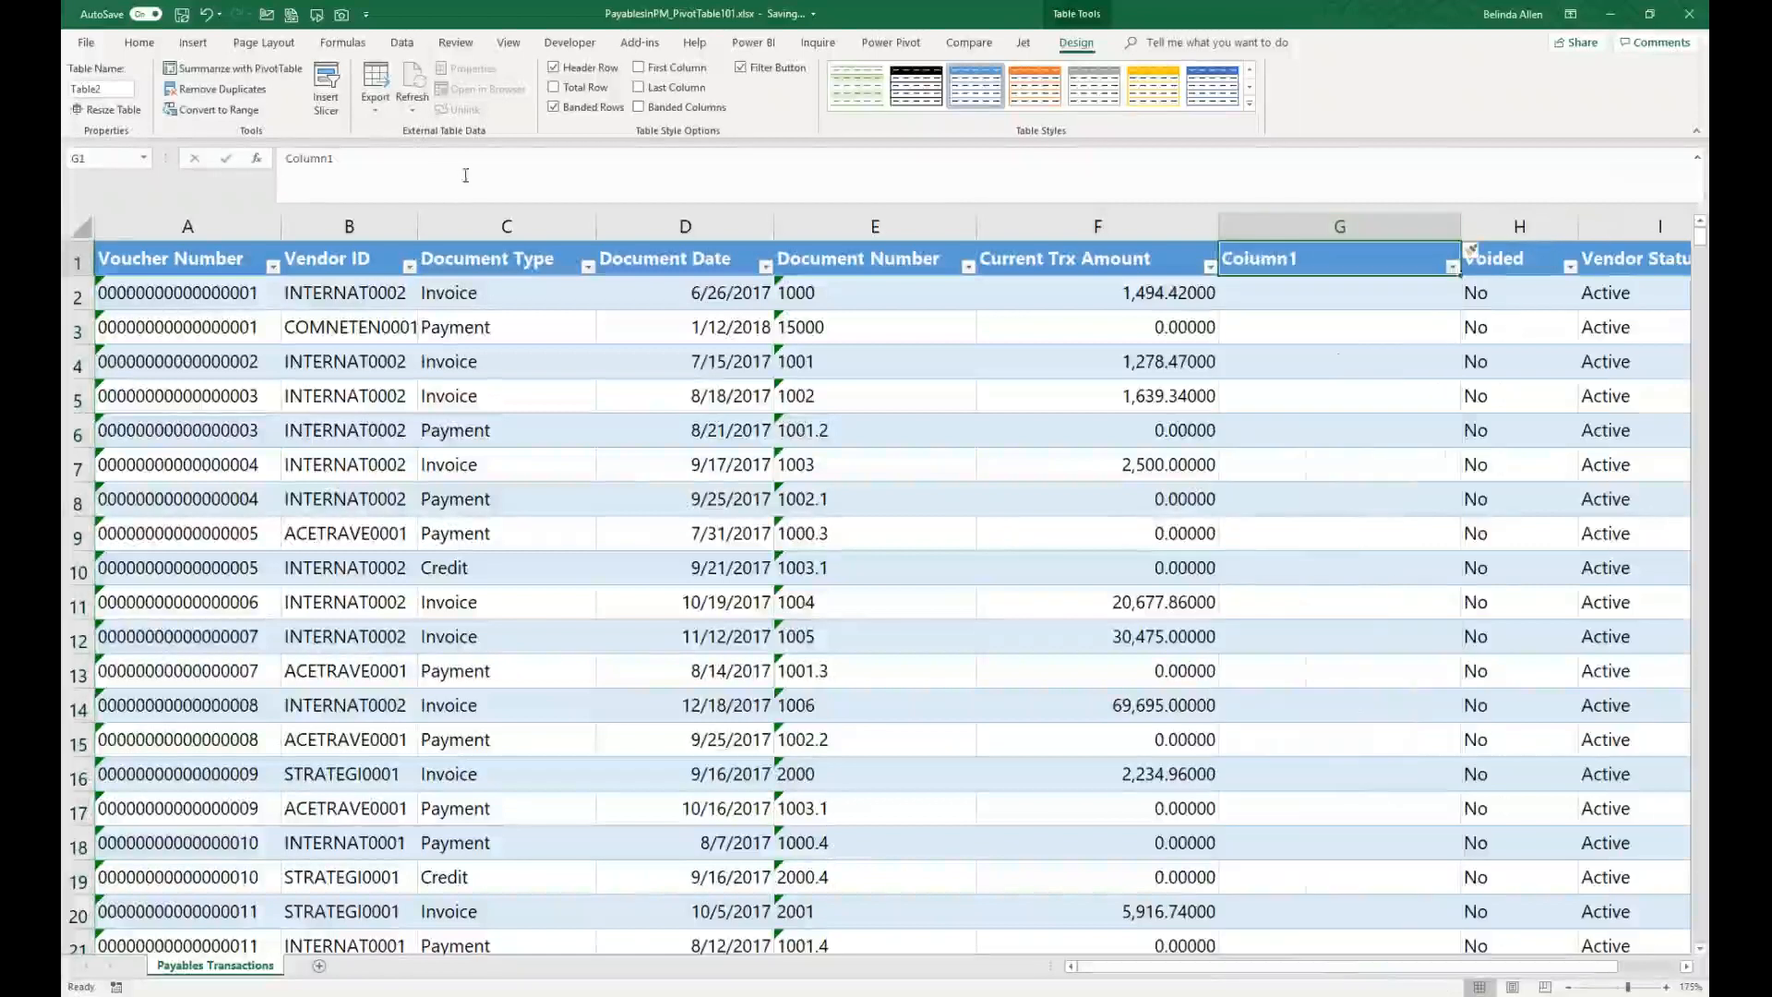
{"action": "left_click_drag", "start_coordinate": [466, 174], "coordinate": [285, 159]}
{"action": "type", "text": "Amount Due"}
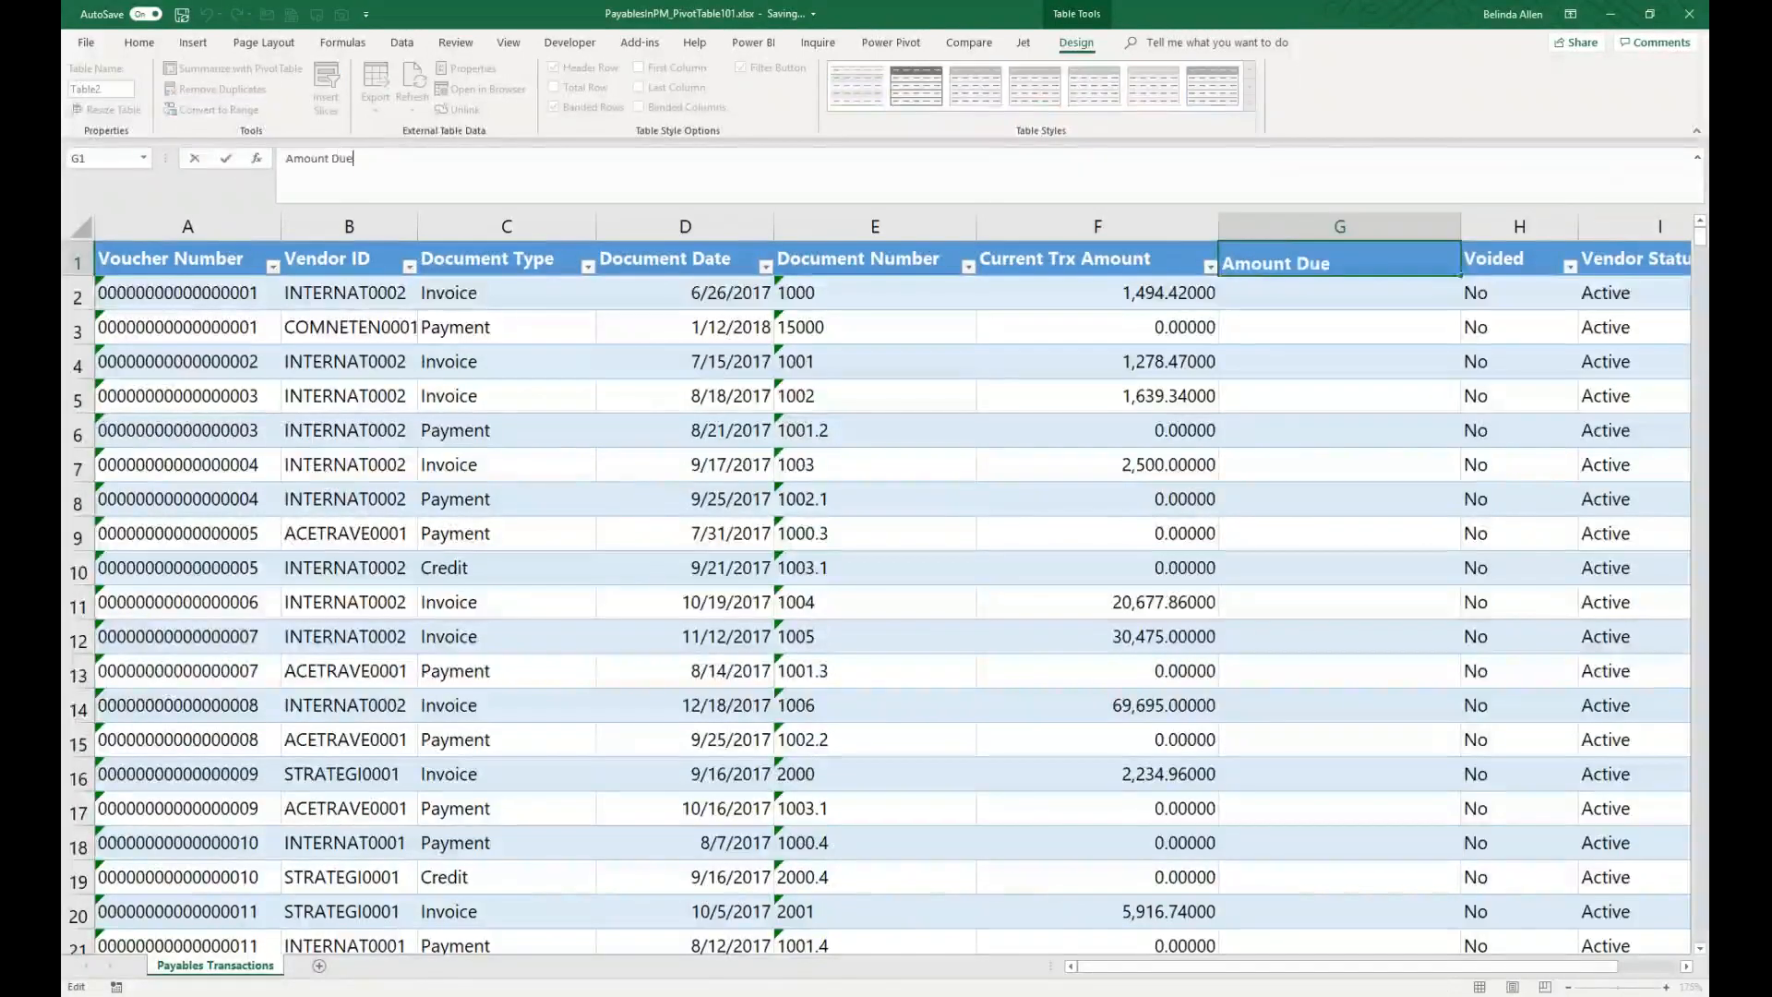
{"action": "key", "text": "Return"}
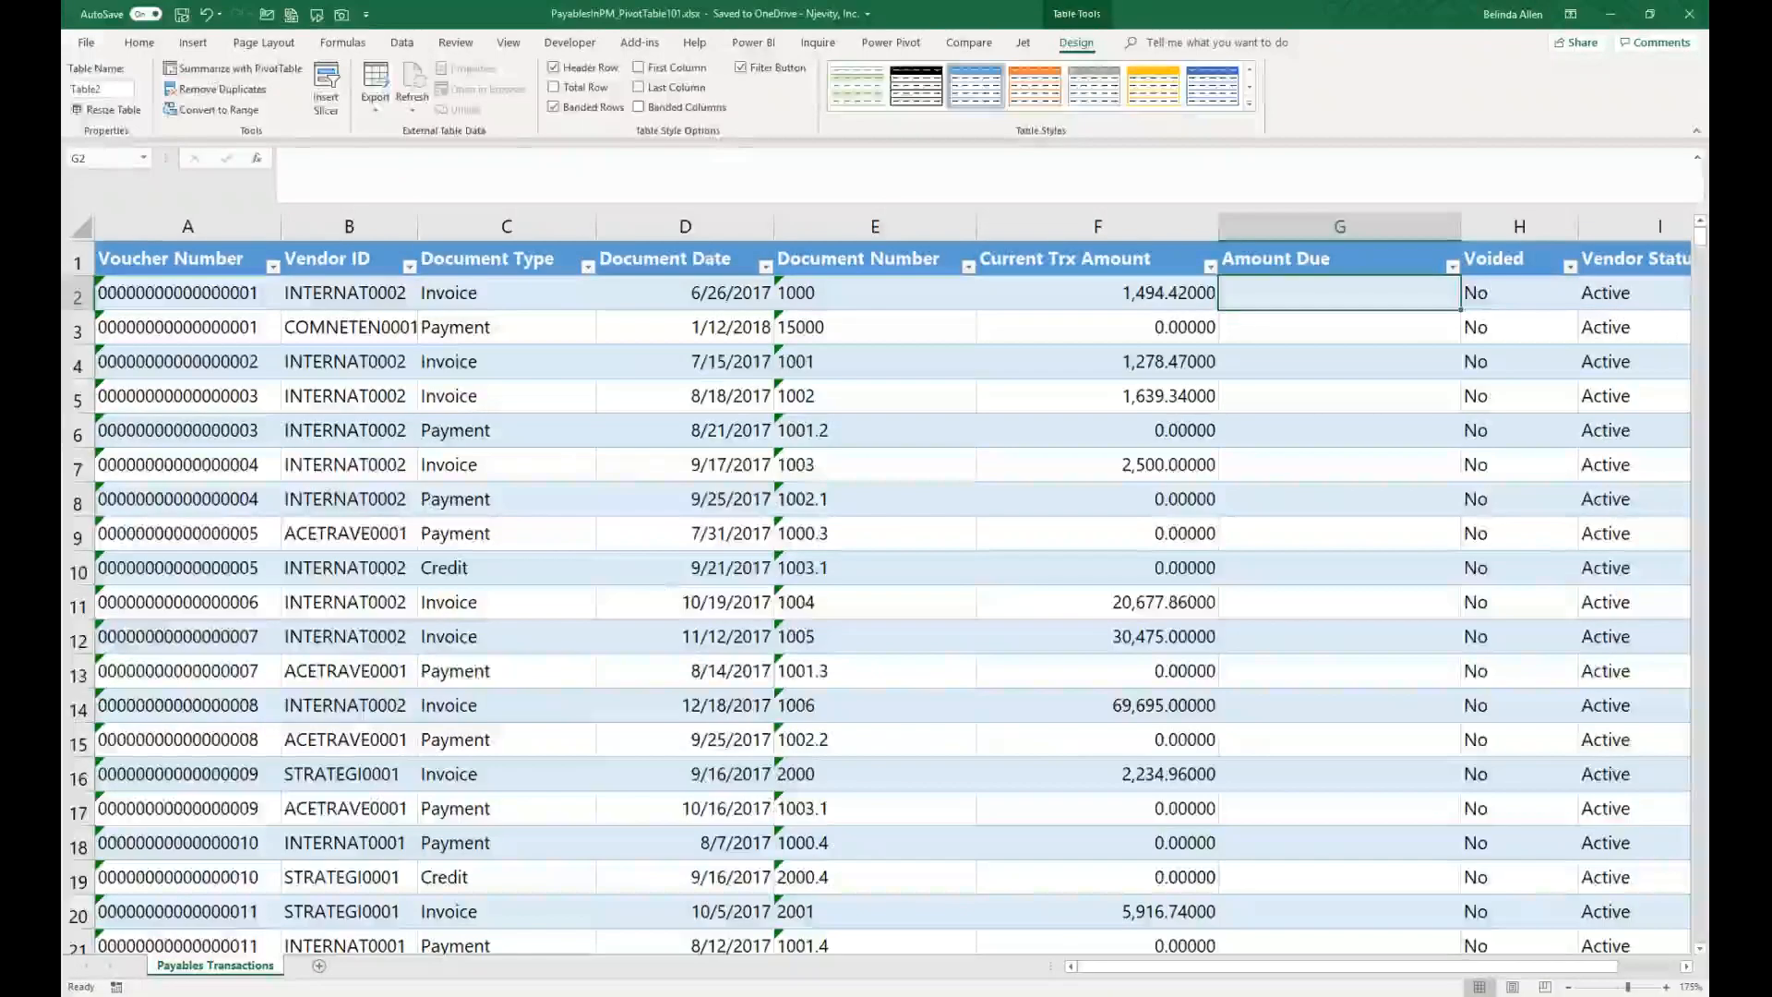
Step: Review the Document Type values listed in the table's column filter
{"action": "key", "text": "alt+Tab"}
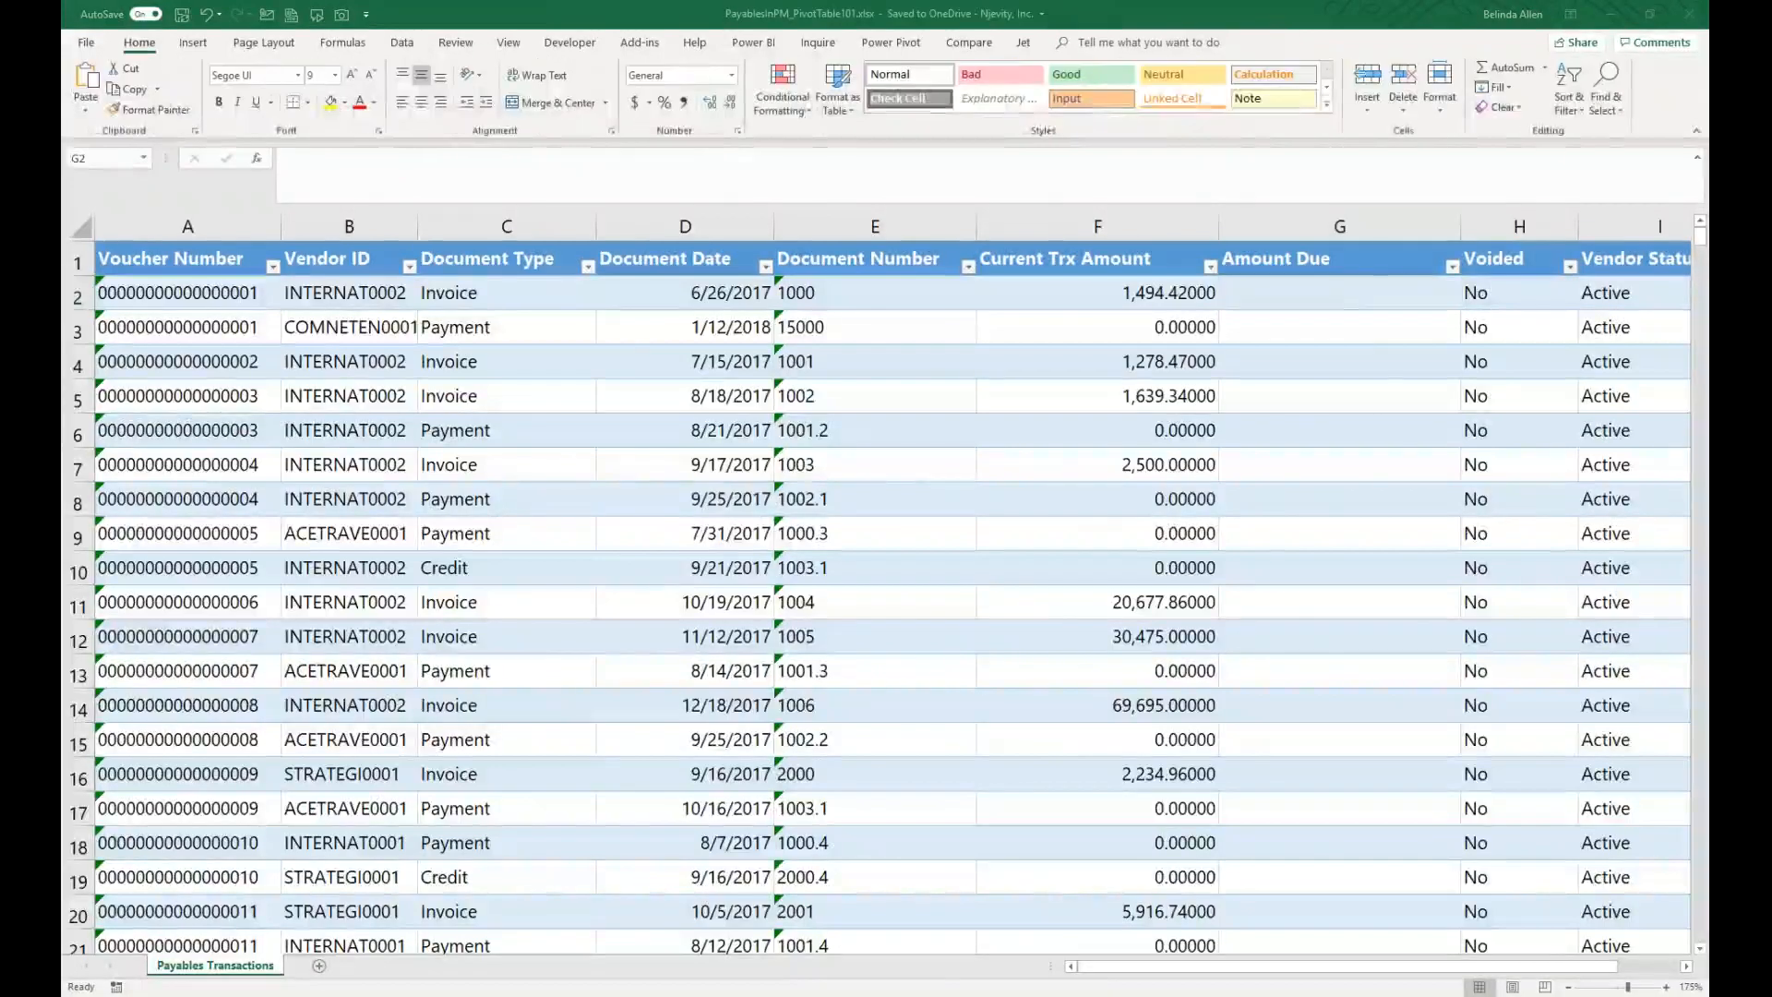
{"action": "left_click", "coordinate": [1314, 294]}
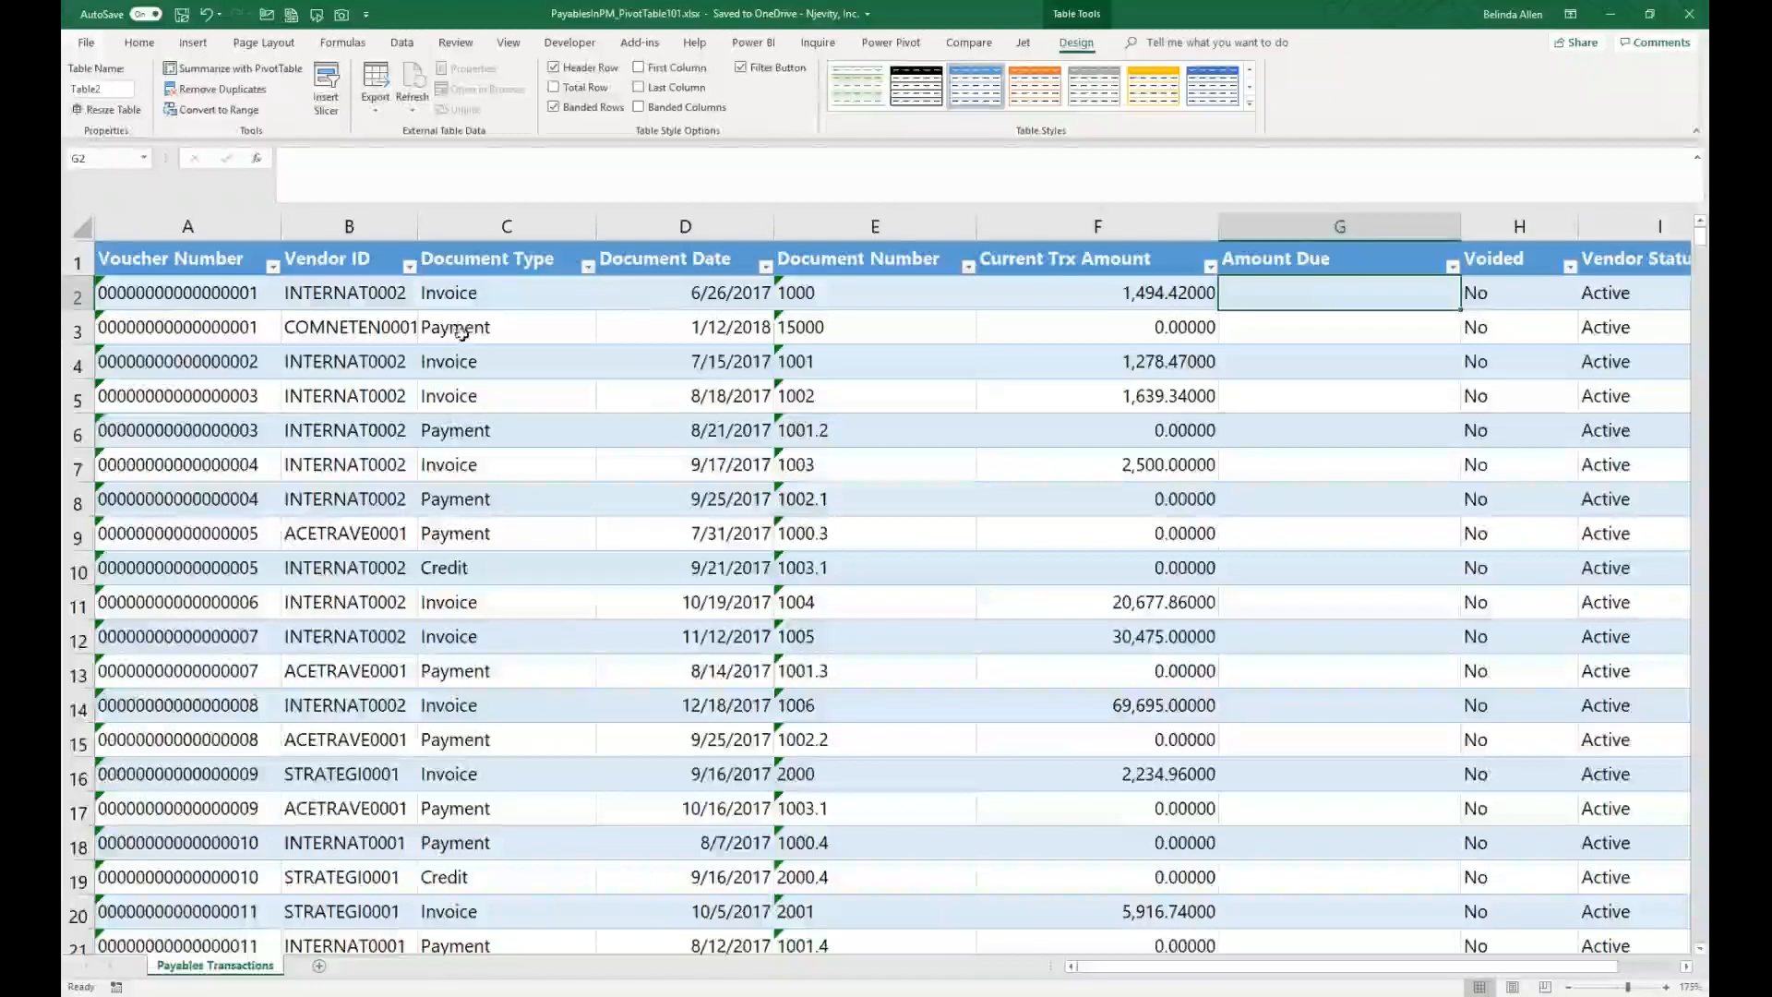
{"action": "left_click", "coordinate": [586, 269]}
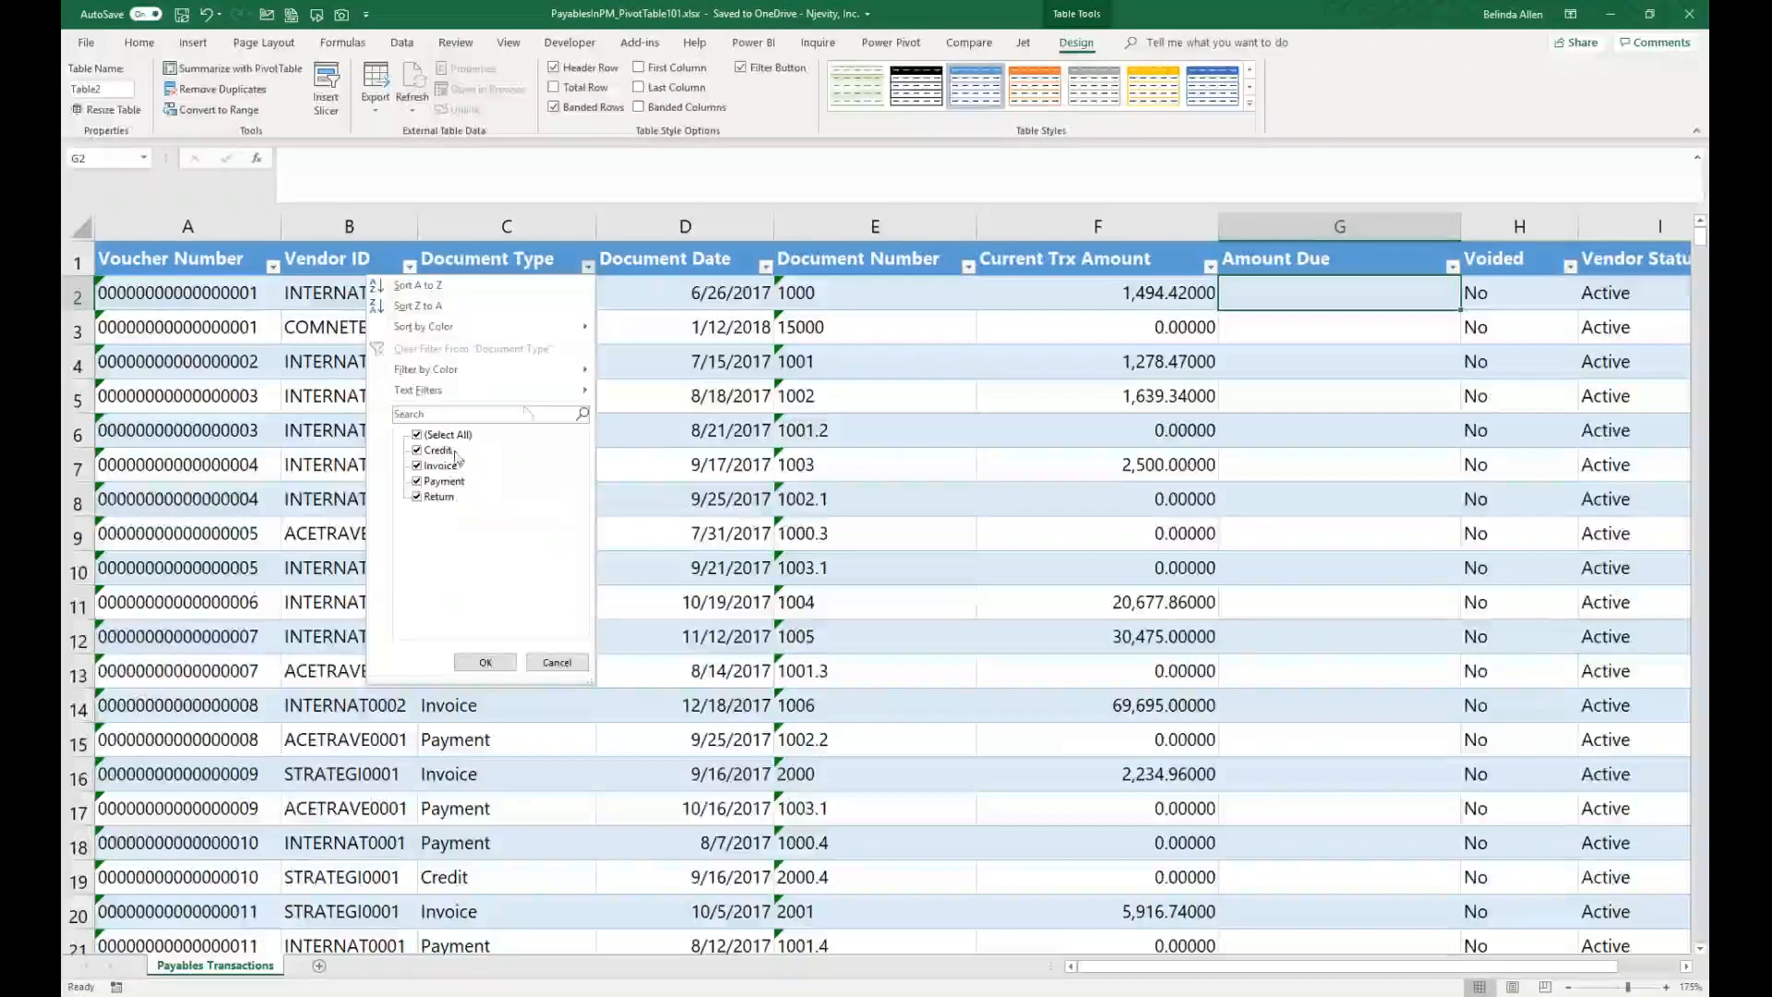
{"action": "left_click", "coordinate": [531, 775]}
{"action": "left_click", "coordinate": [540, 325]}
{"action": "left_click", "coordinate": [466, 178]}
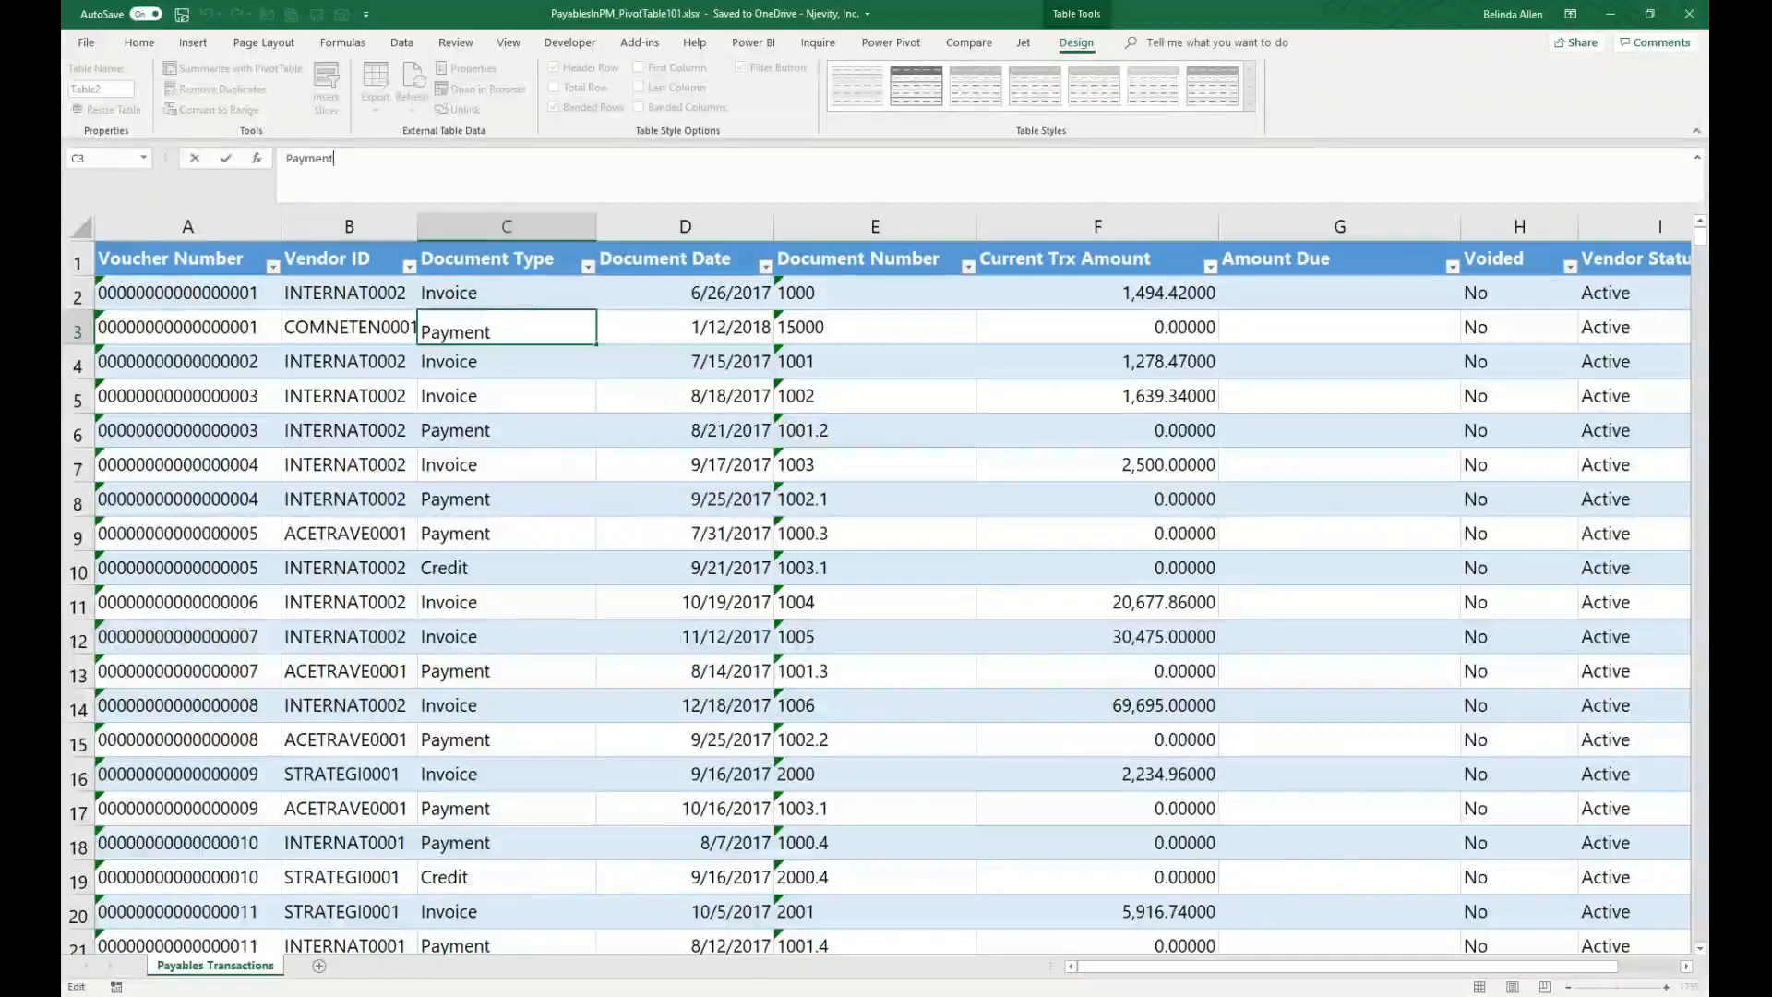
{"action": "left_click", "coordinate": [447, 334]}
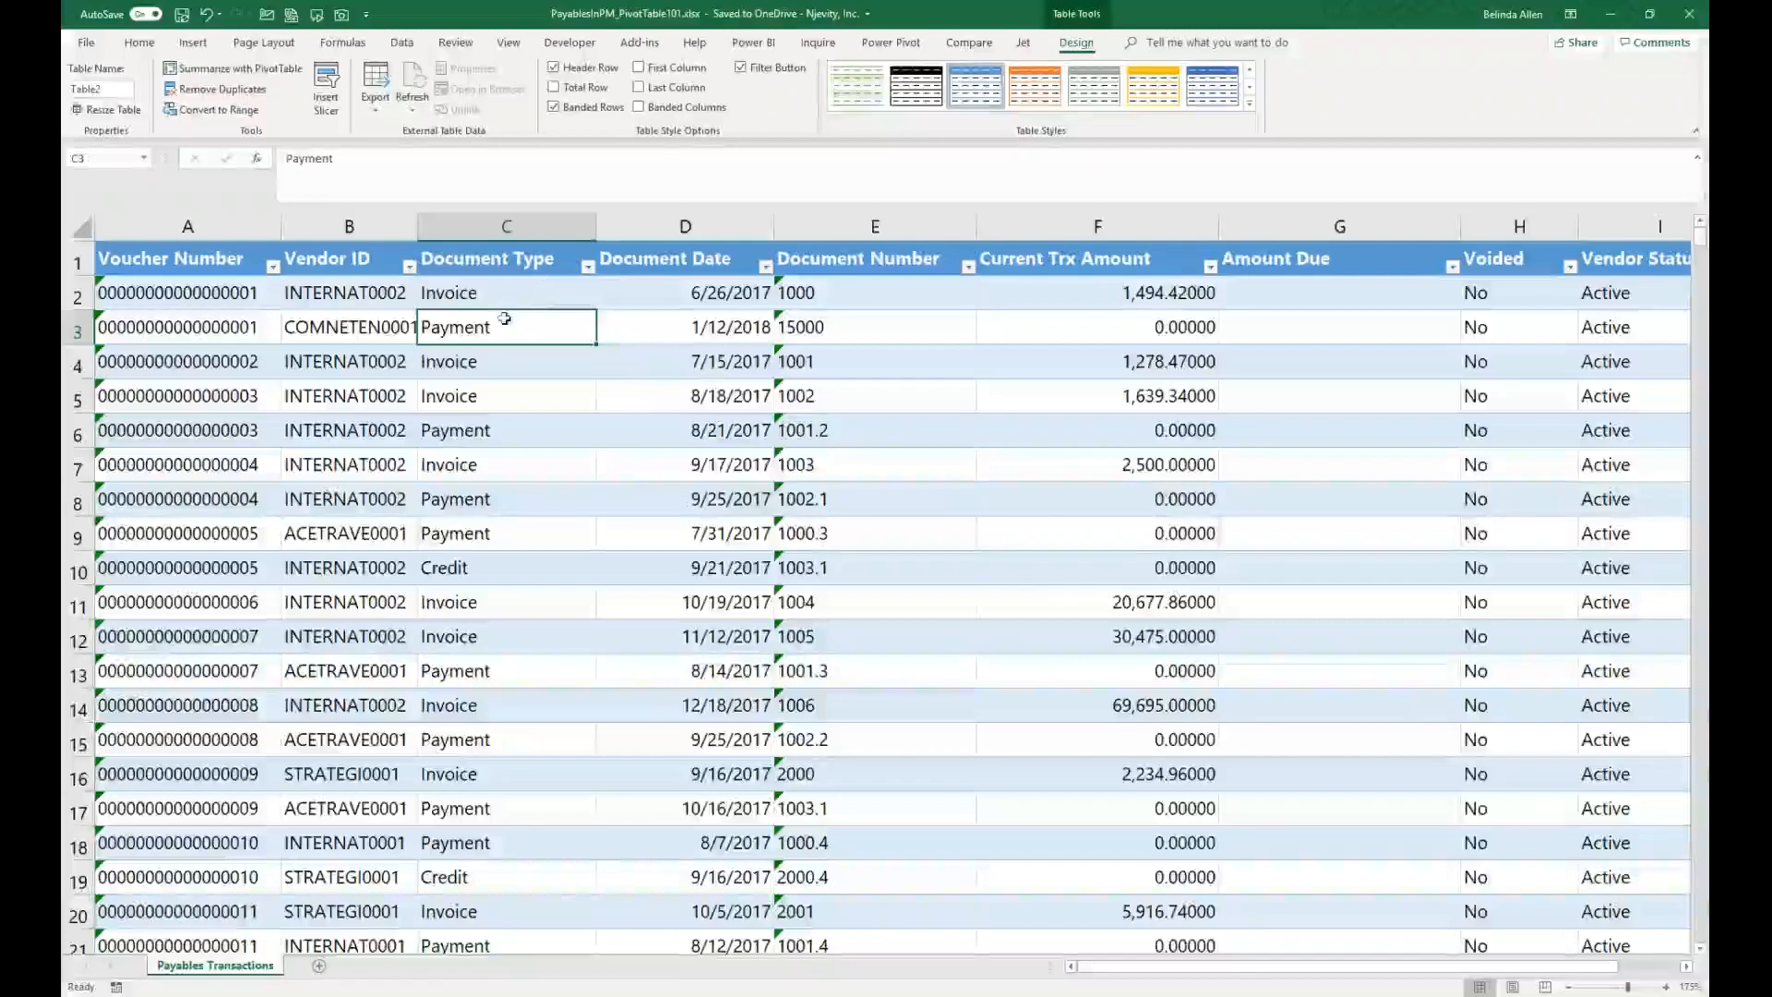
{"action": "left_click", "coordinate": [1188, 293]}
{"action": "left_click", "coordinate": [1283, 289]}
{"action": "left_click", "coordinate": [342, 42]}
{"action": "left_click", "coordinate": [272, 88]}
{"action": "left_click", "coordinate": [286, 175]}
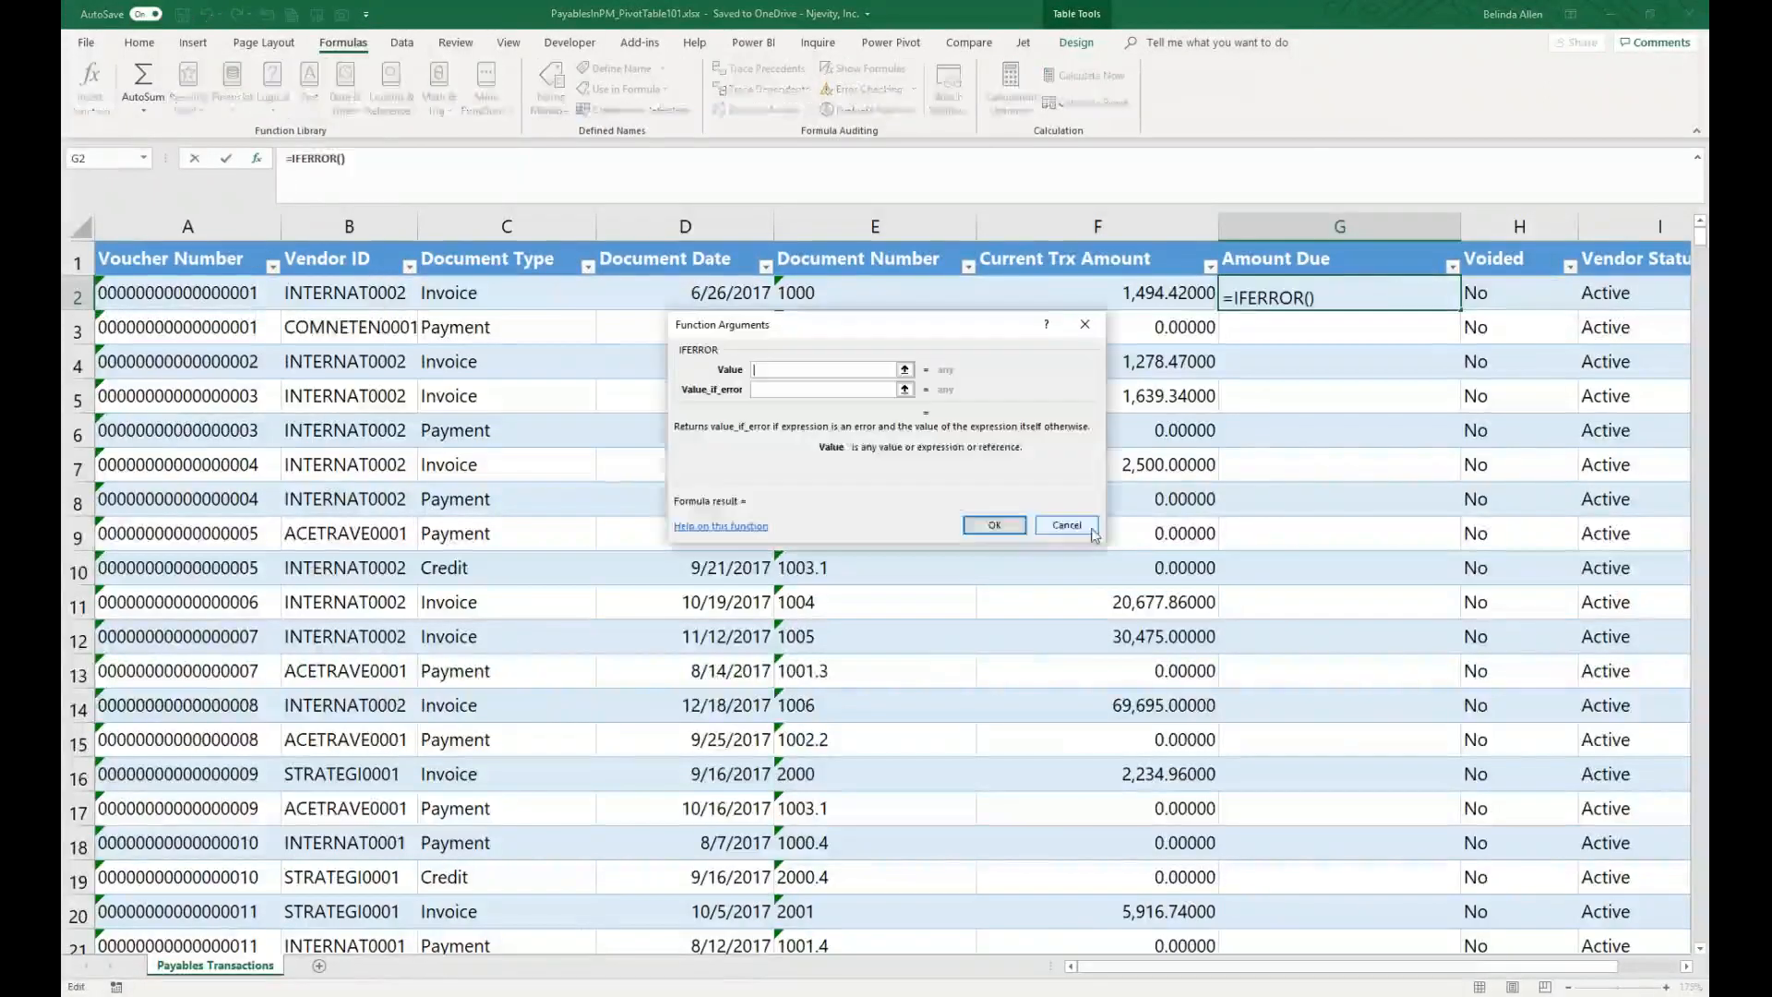
{"action": "left_click", "coordinate": [1068, 525]}
Step: Start an IF function in the Amount Due column whose logical test checks whether Document Type equals "Payment"
{"action": "left_click", "coordinate": [273, 90]}
{"action": "left_click", "coordinate": [289, 172]}
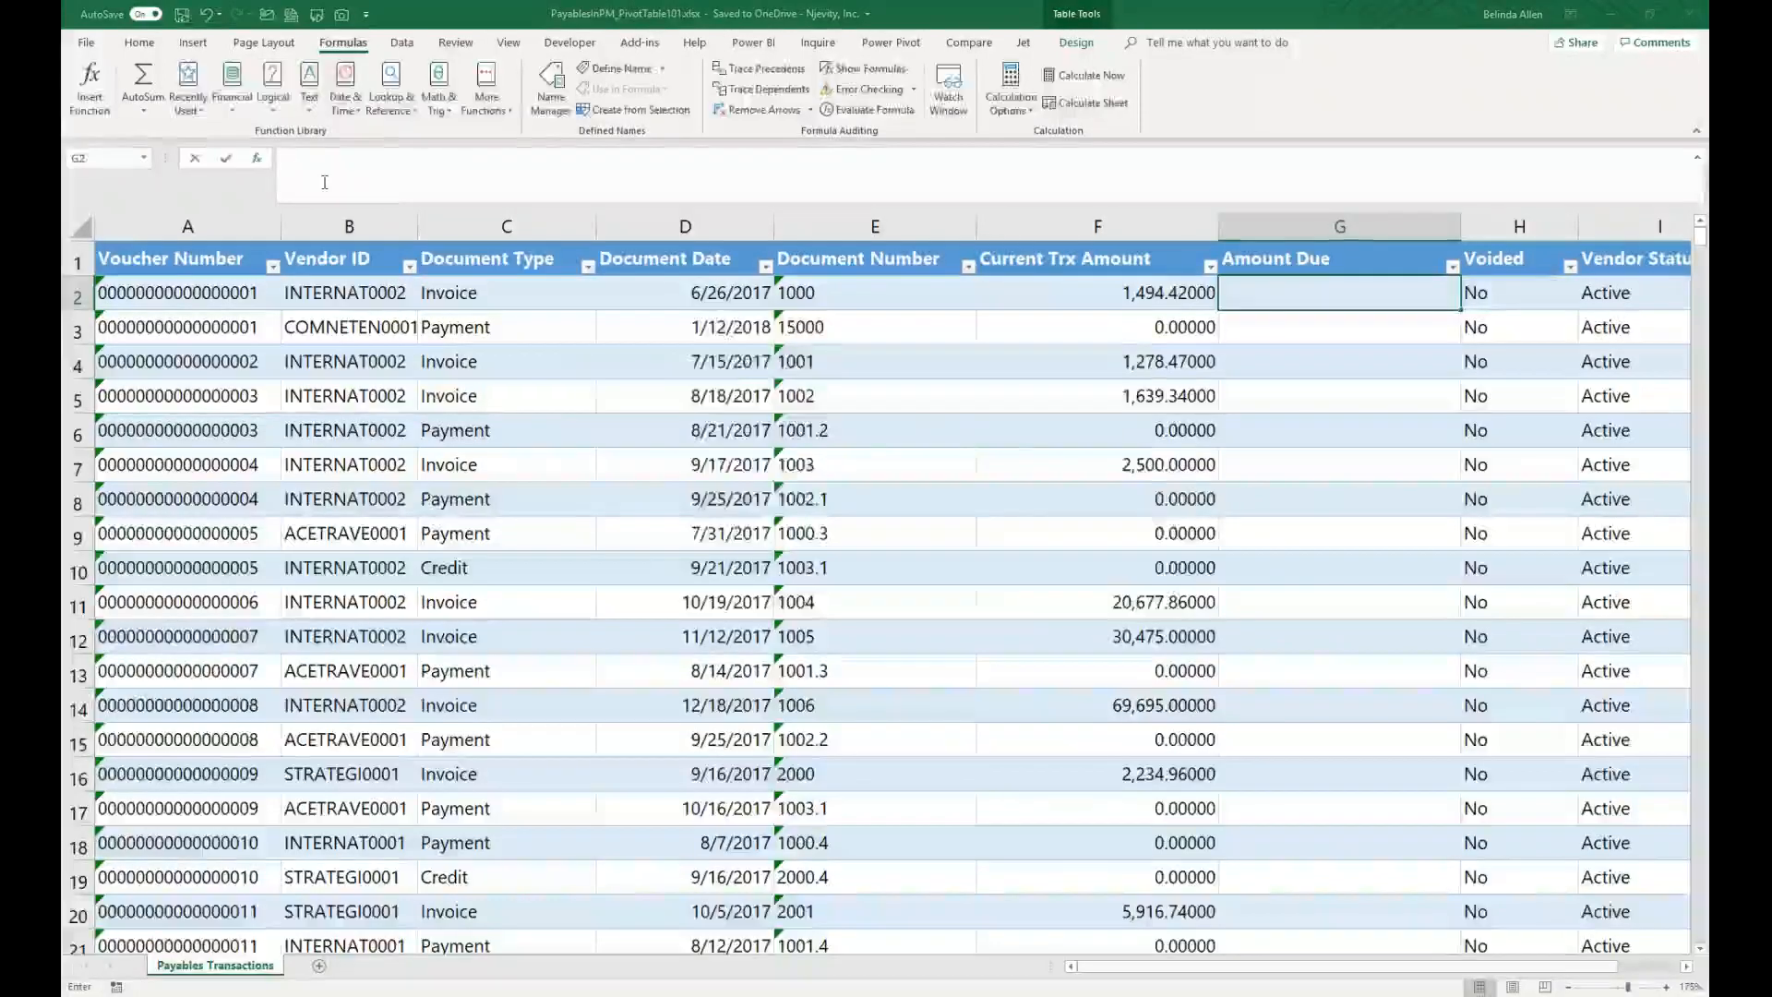
{"action": "left_click", "coordinate": [1100, 288]}
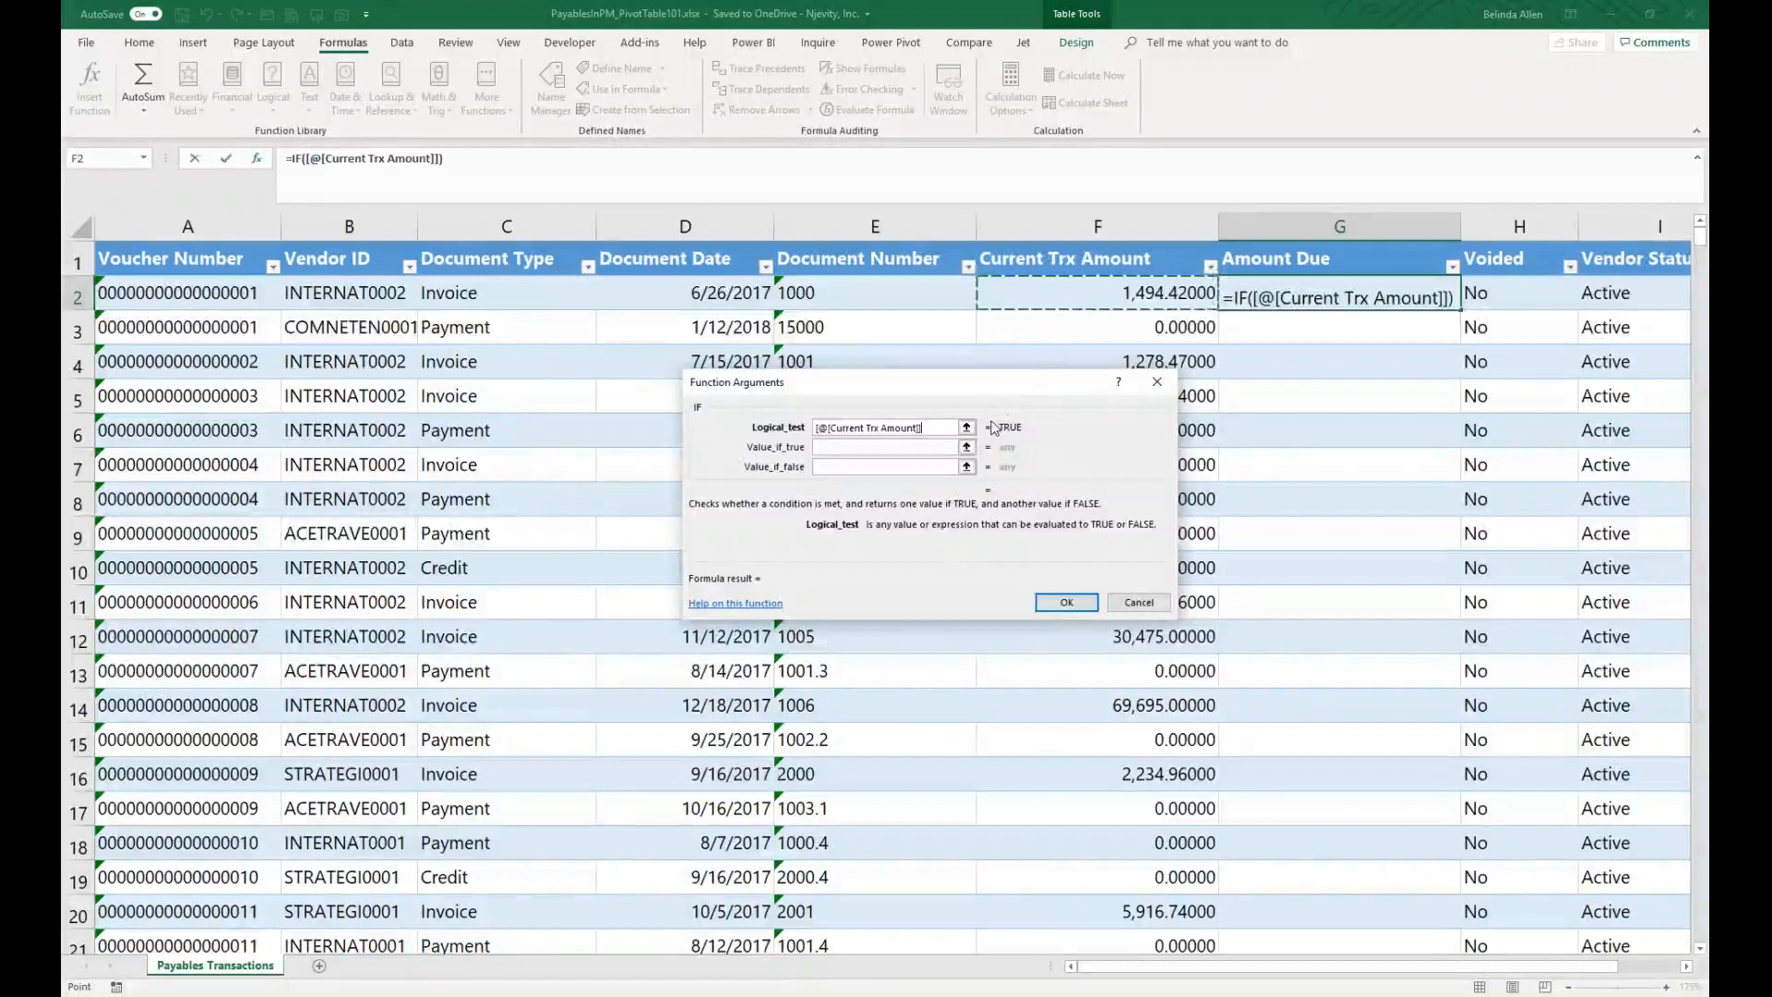
{"action": "left_click_drag", "start_coordinate": [924, 427], "coordinate": [770, 417]}
{"action": "key", "text": "Delete"}
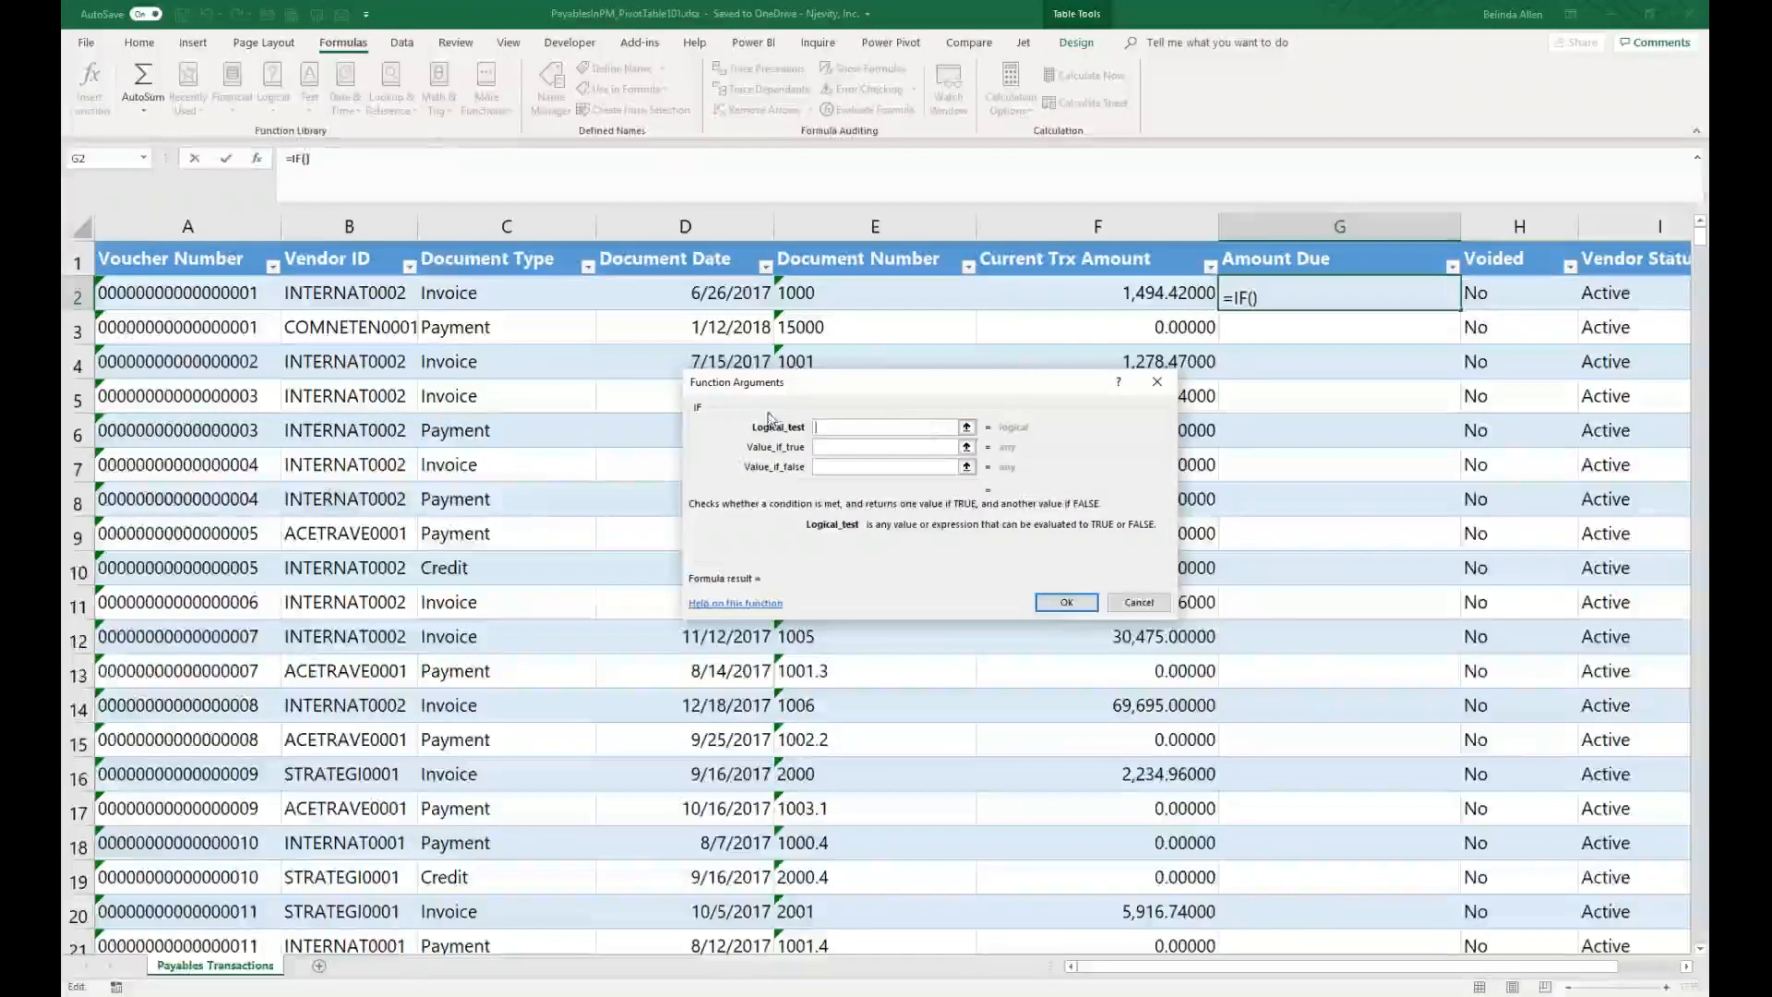
{"action": "left_click", "coordinate": [497, 302]}
{"action": "type", "text": "= \""}
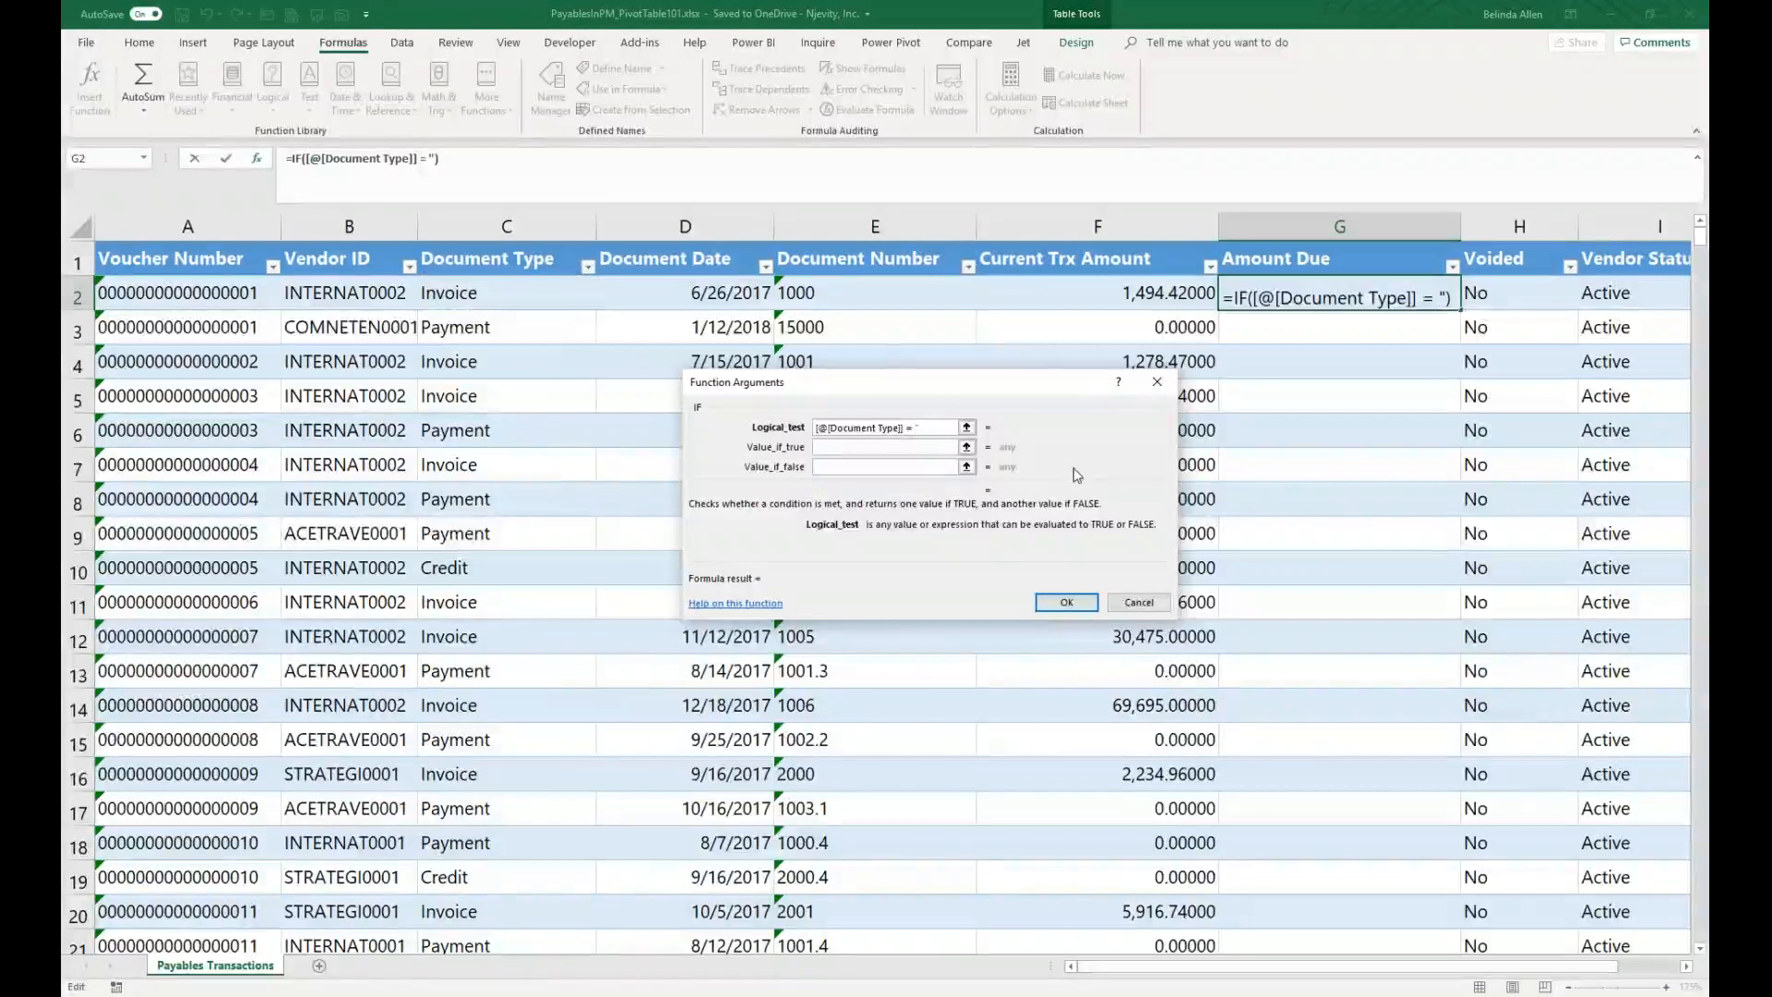
{"action": "type", "text": "Payment\""}
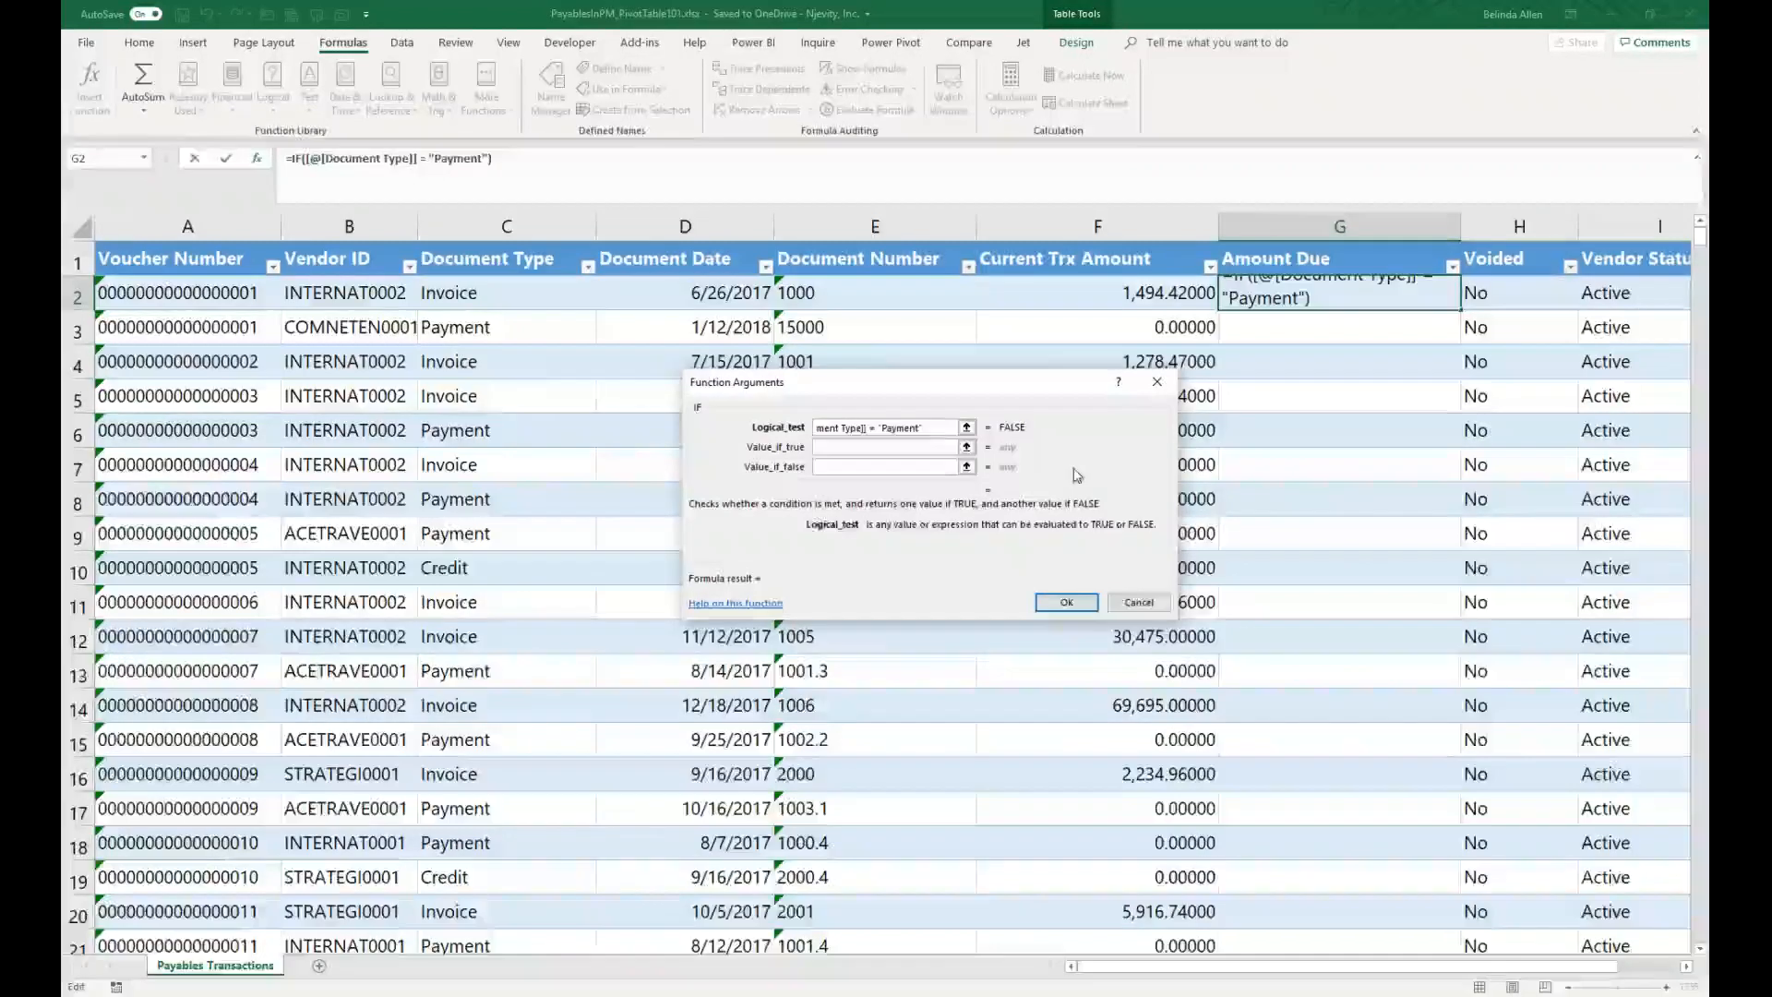
{"action": "key", "text": "Tab"}
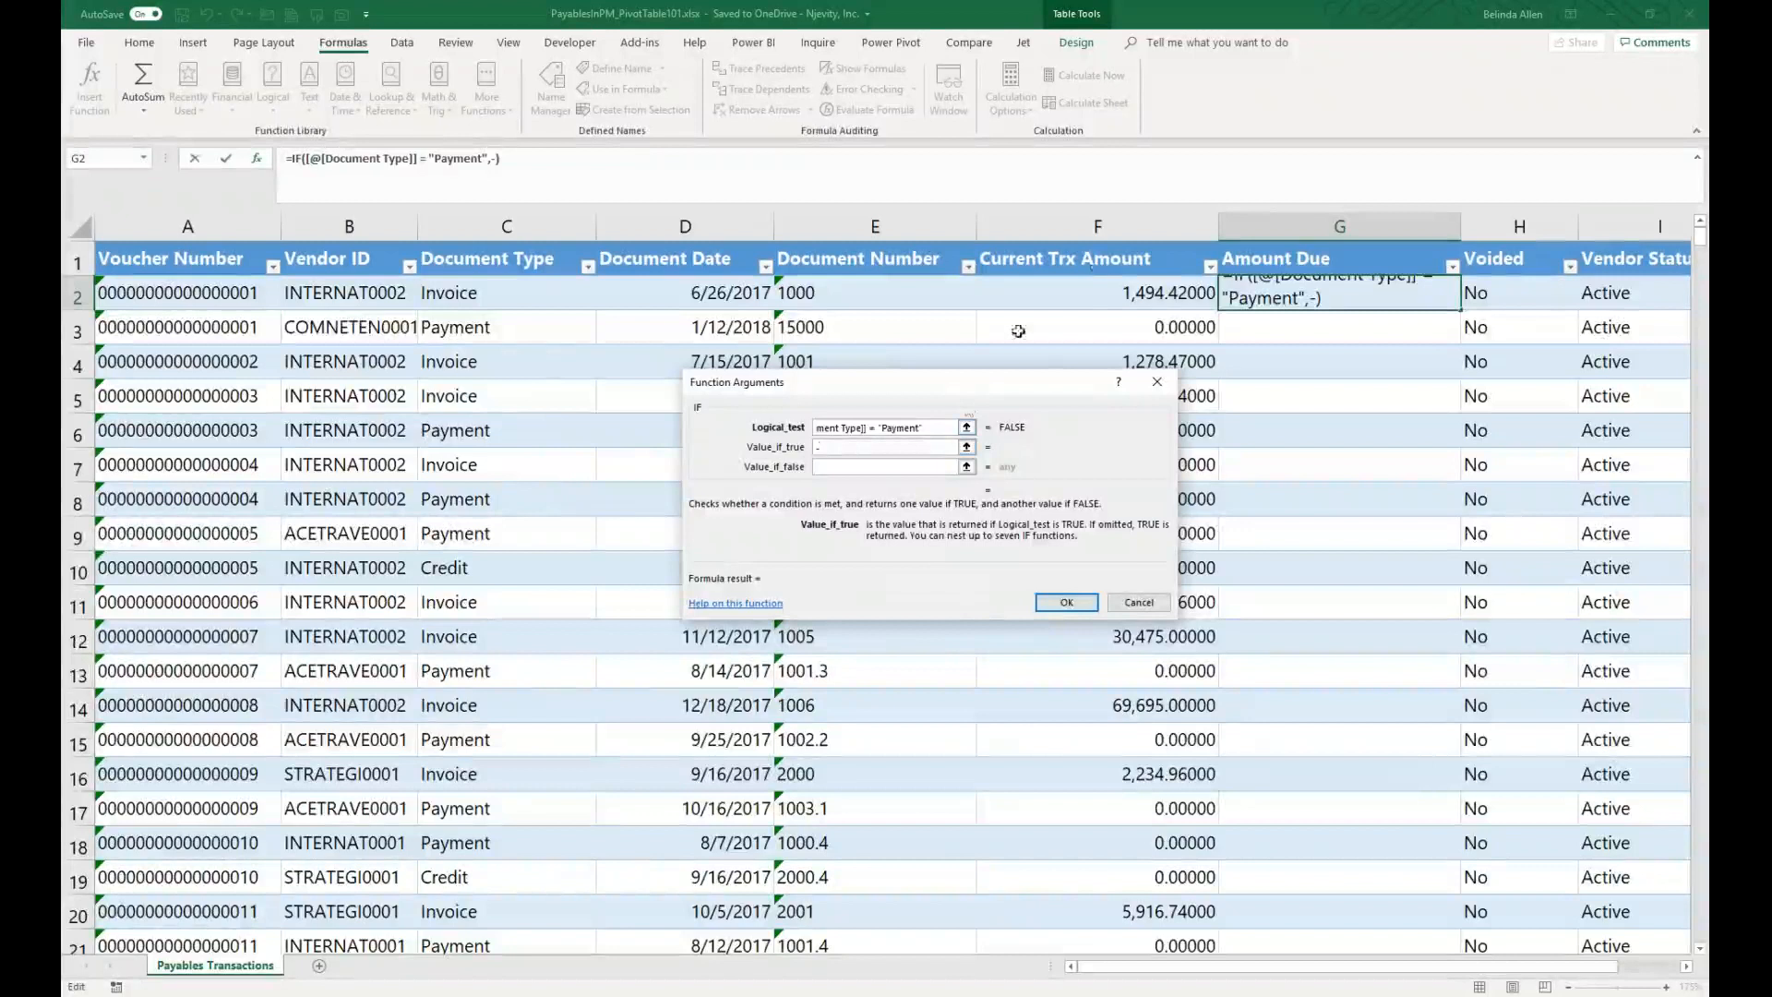
Step: Set the IF to return the negative Current Trx Amount when true and the Current Trx Amount otherwise
{"action": "left_click", "coordinate": [1086, 290]}
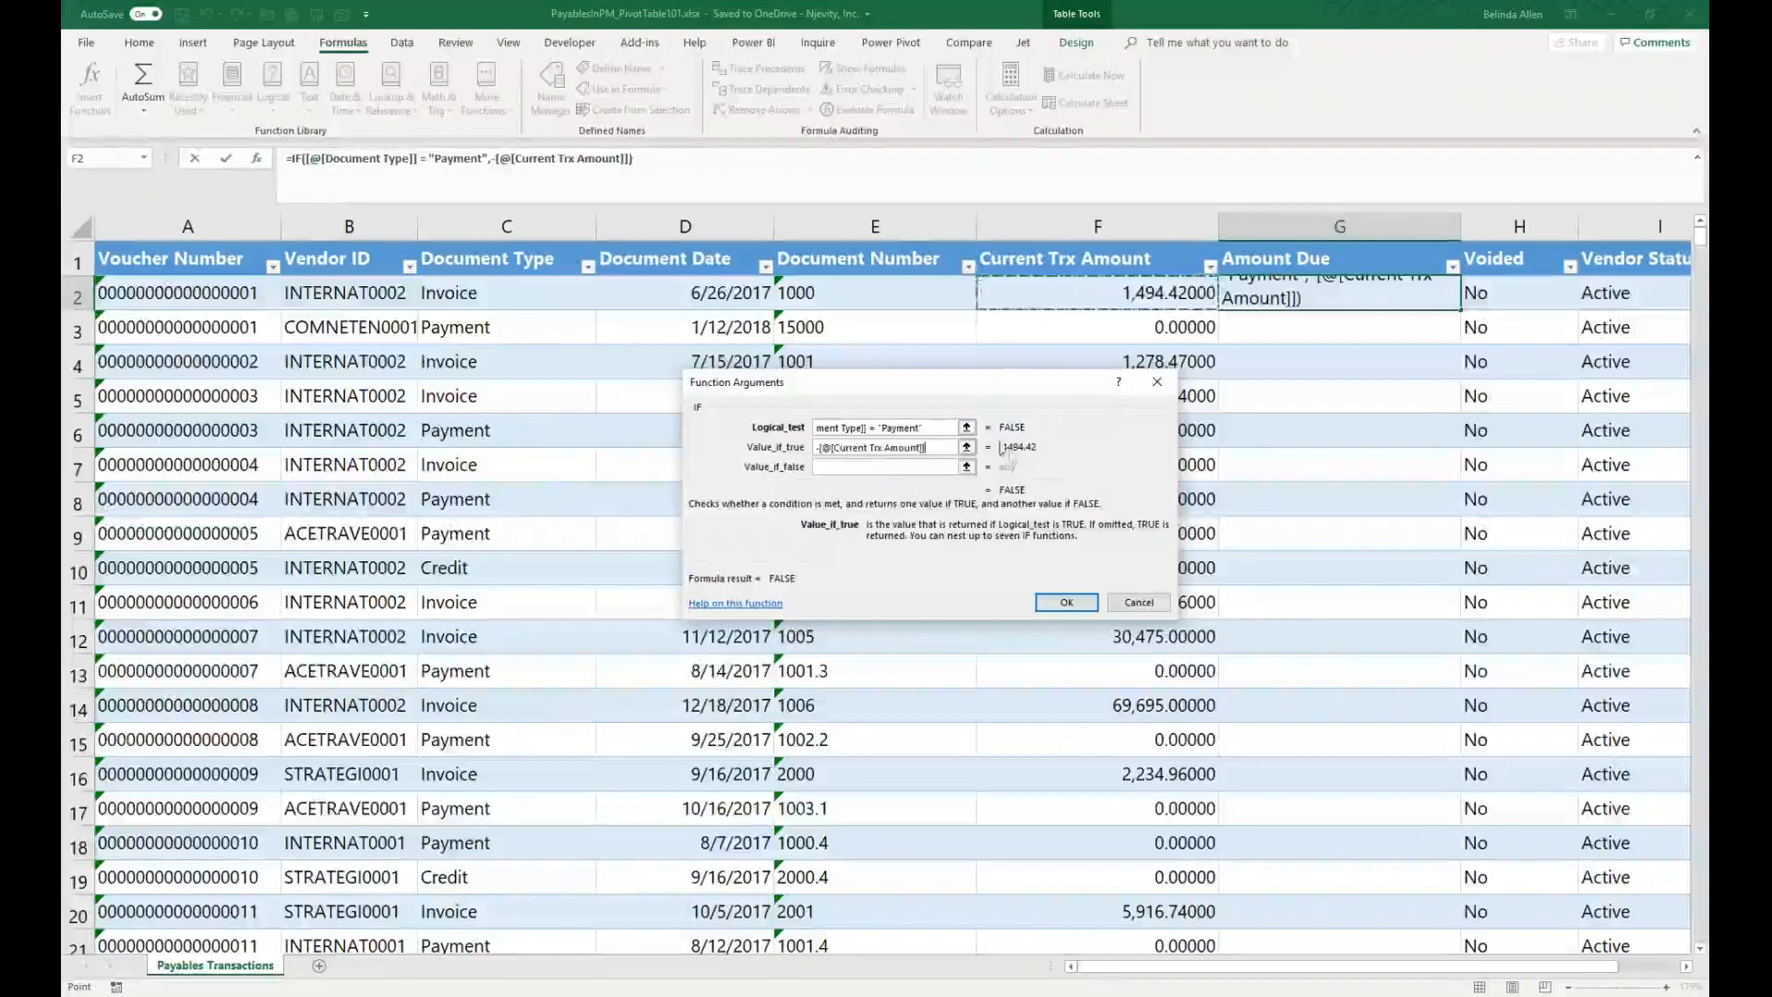
{"action": "left_click", "coordinate": [886, 466]}
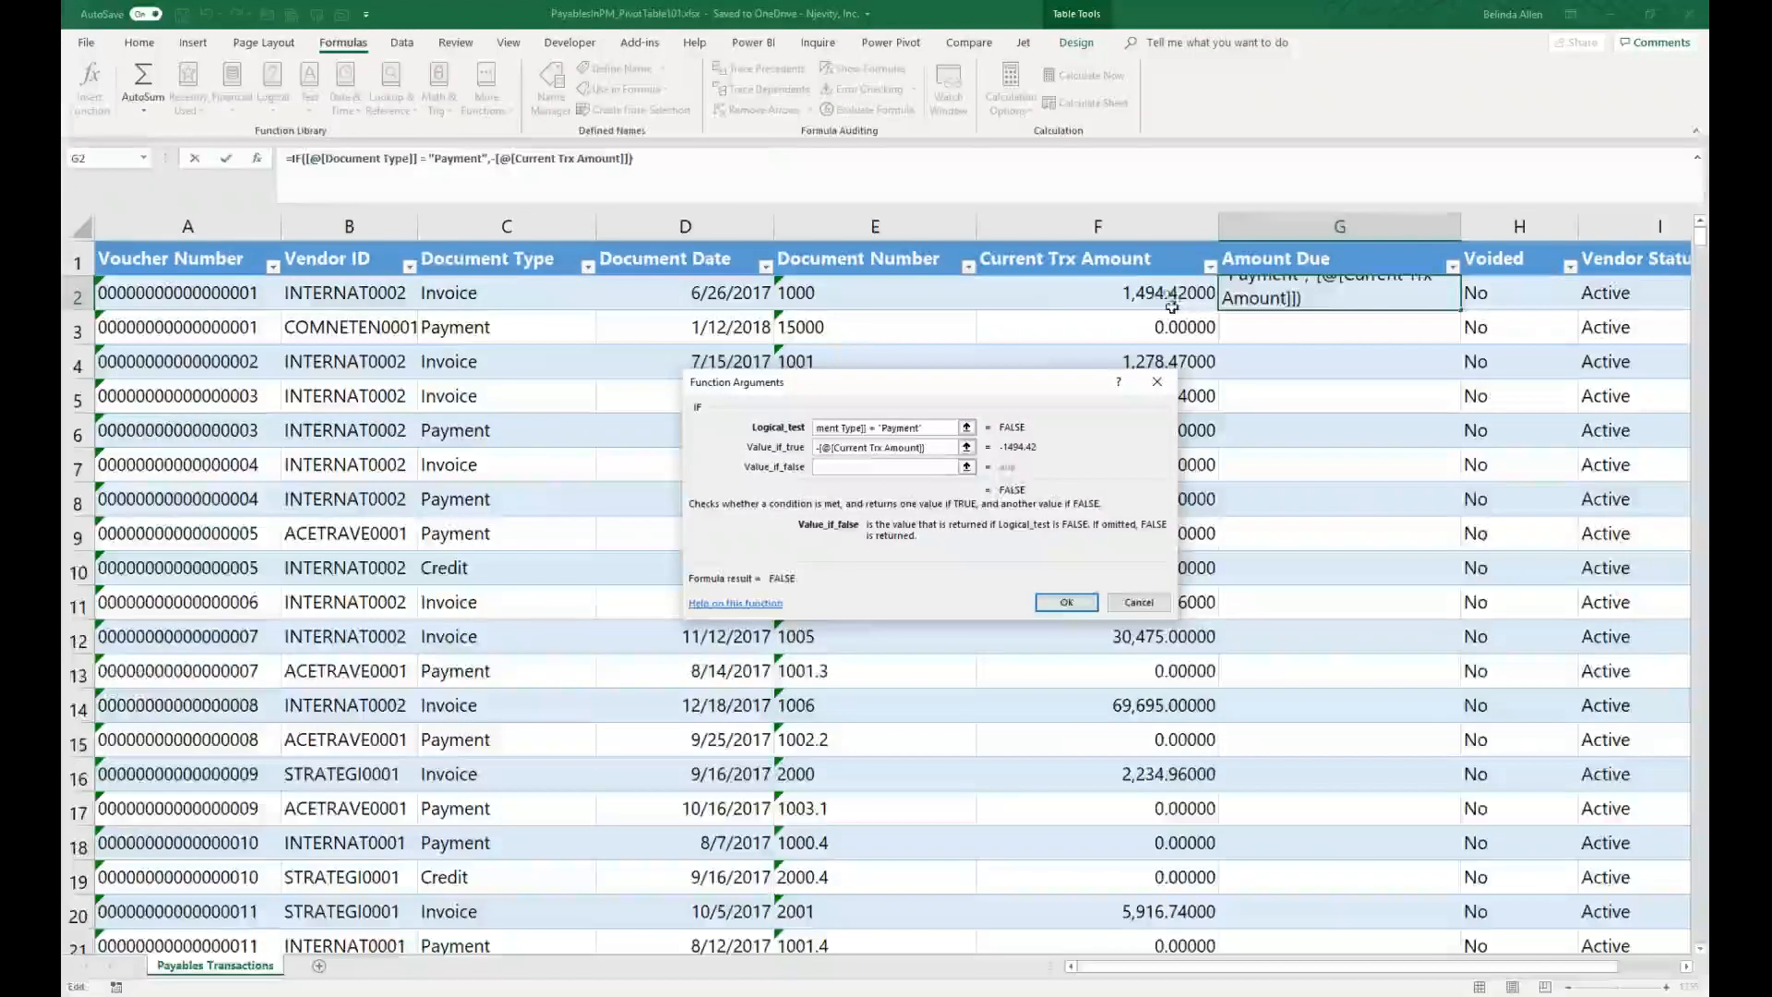
{"action": "left_click", "coordinate": [1167, 293]}
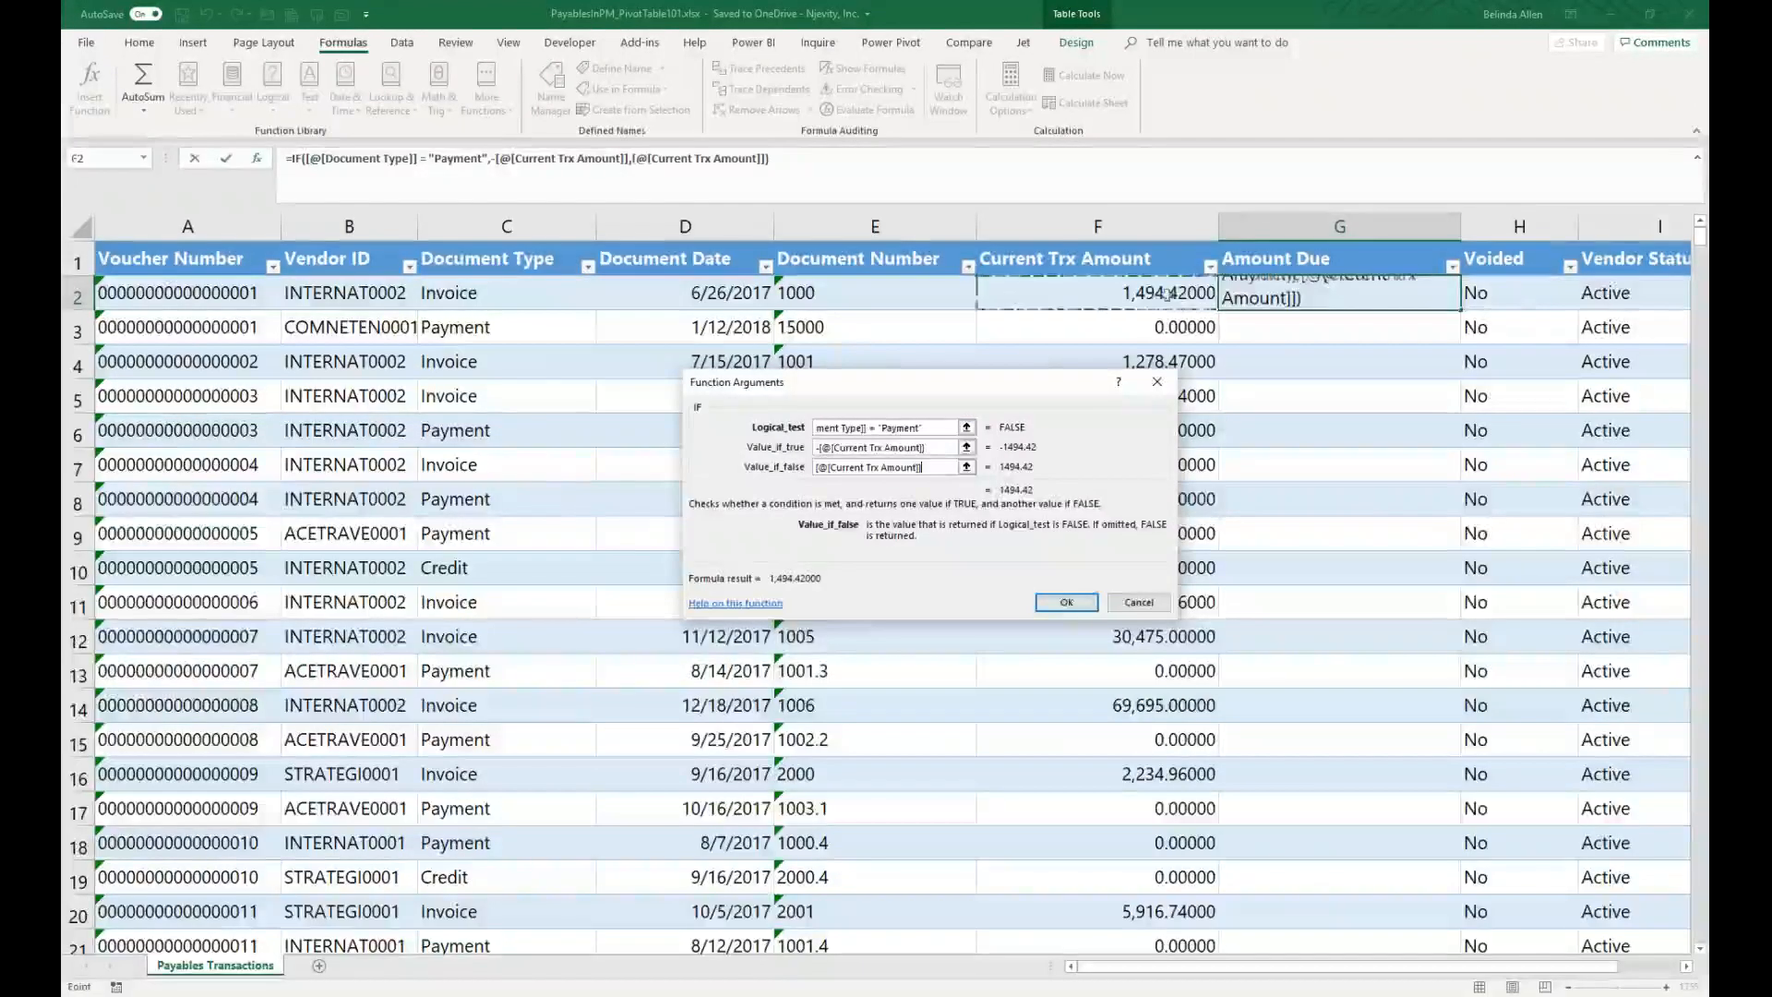
{"action": "left_click", "coordinate": [1061, 602]}
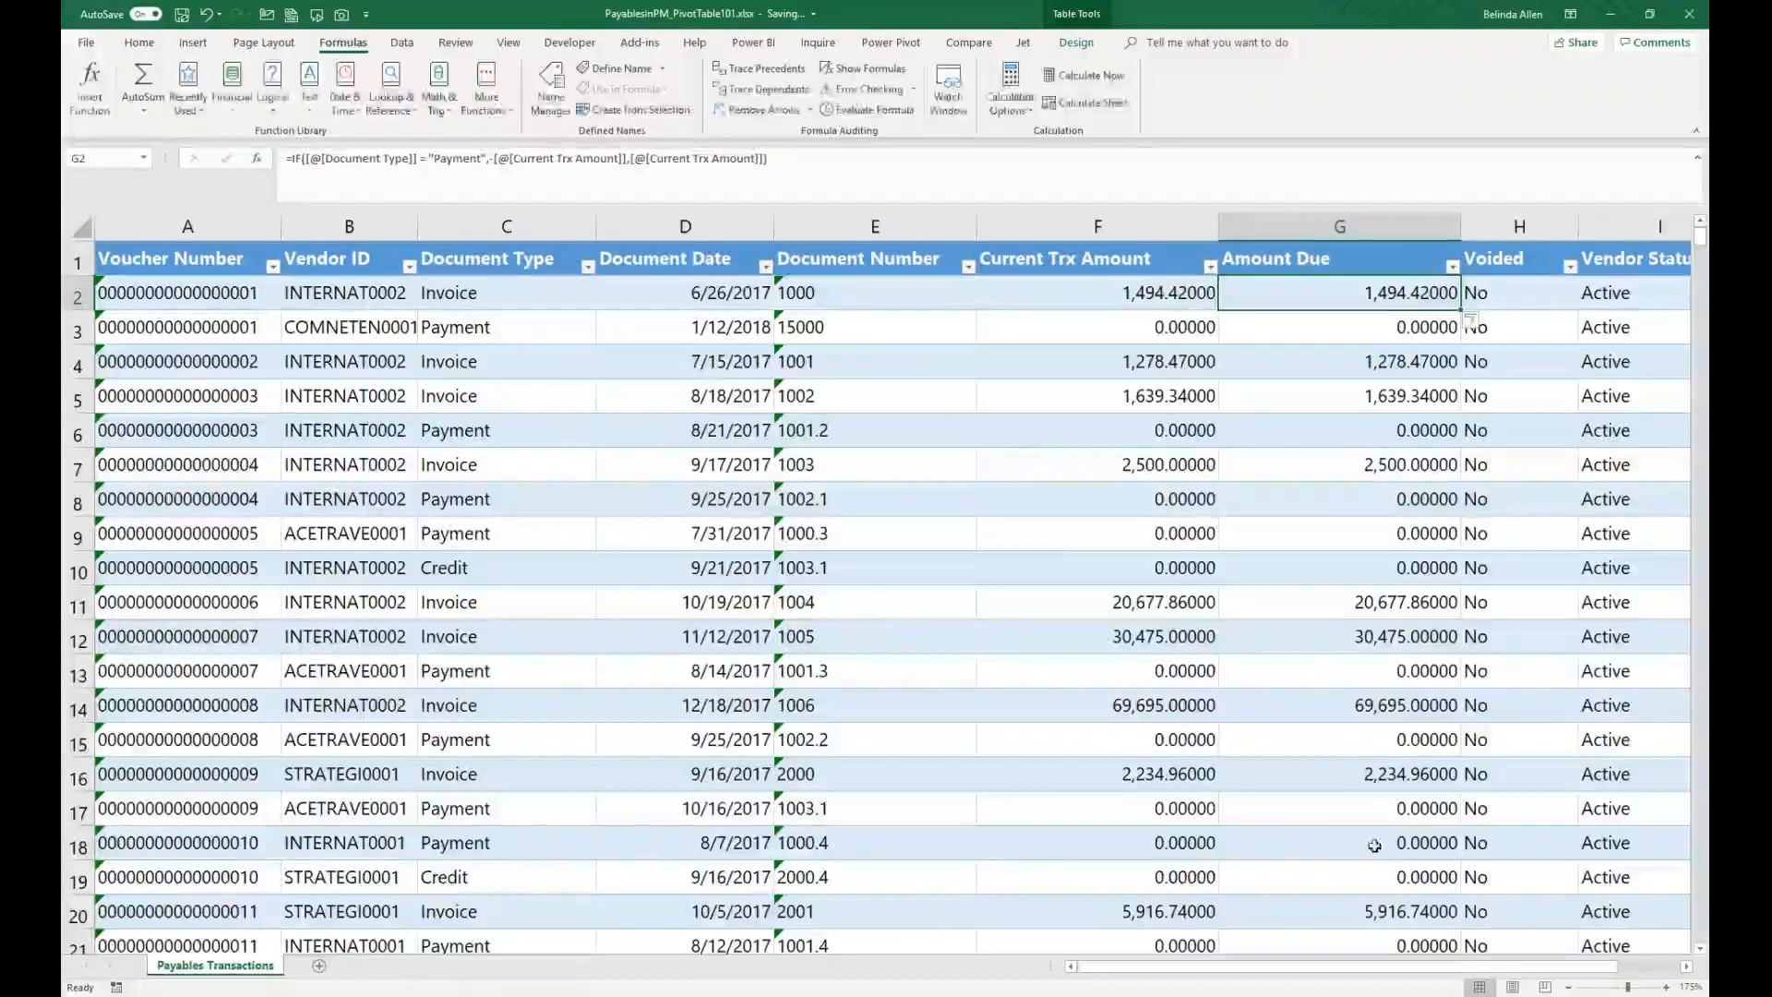
Step: Temporarily filter the table to Payment rows and check the resulting Amount Due values before clearing the filter
{"action": "left_click", "coordinate": [587, 267]}
{"action": "left_click", "coordinate": [417, 434]}
{"action": "left_click", "coordinate": [417, 481]}
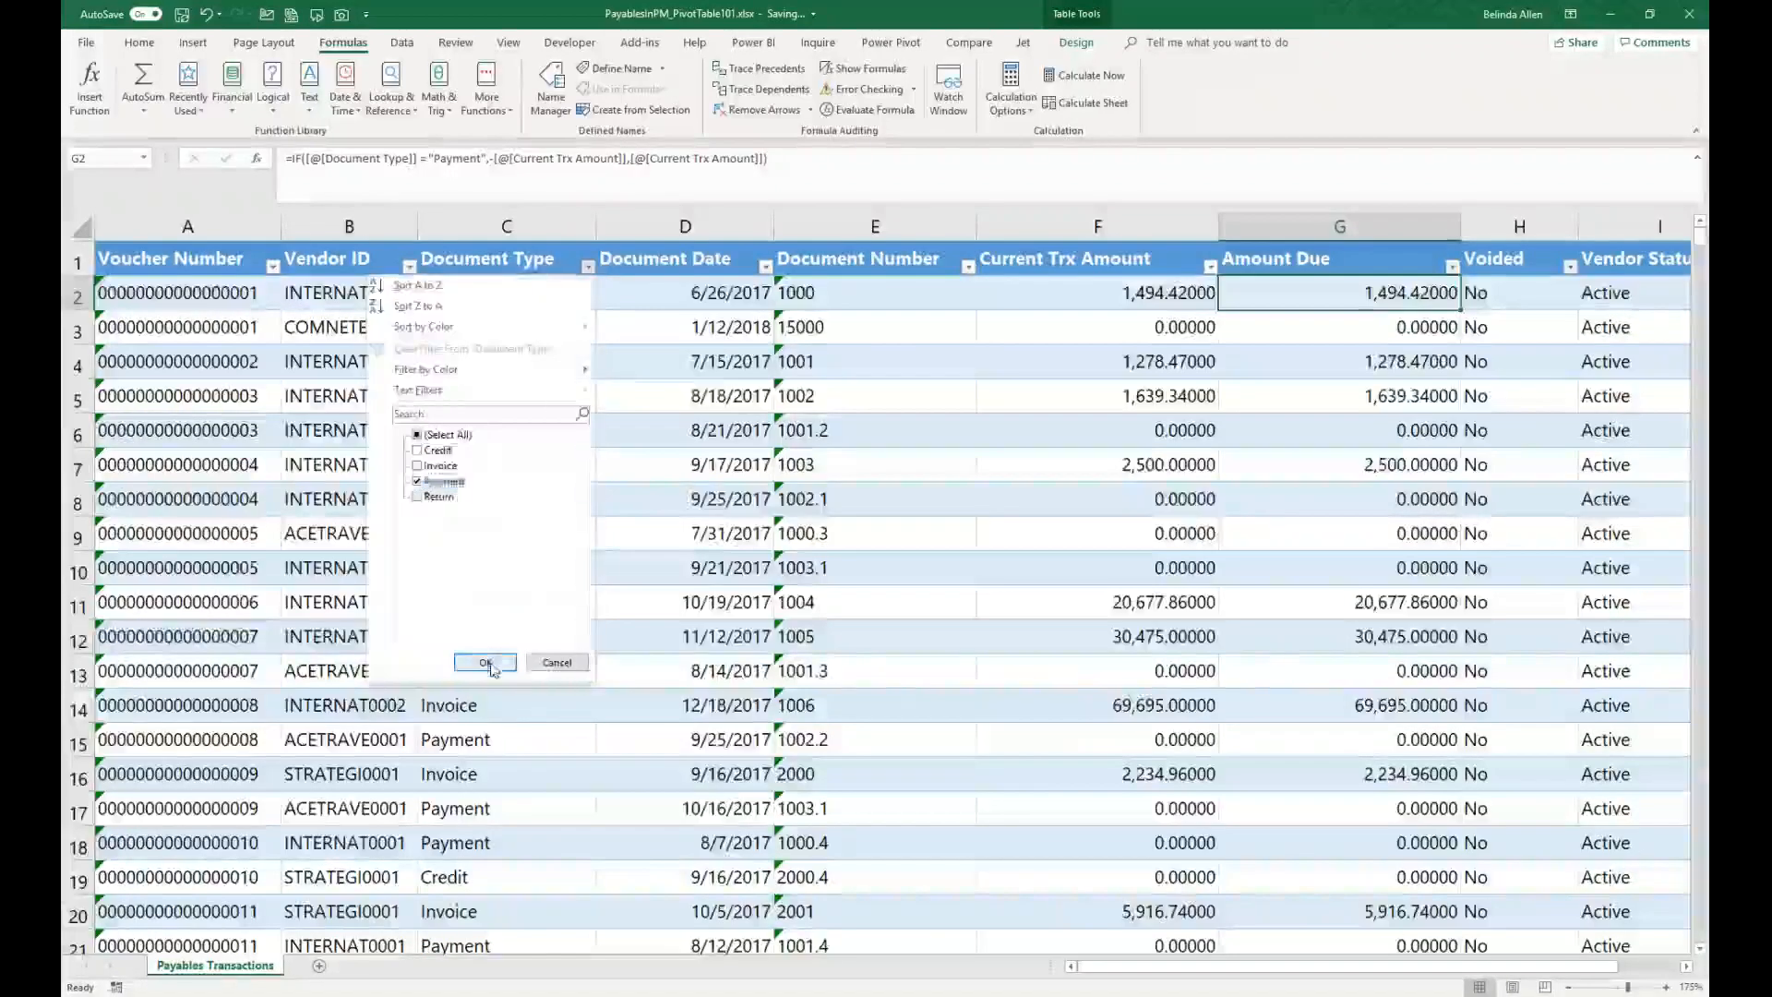
{"action": "left_click", "coordinate": [486, 663]}
{"action": "left_click", "coordinate": [1456, 269]}
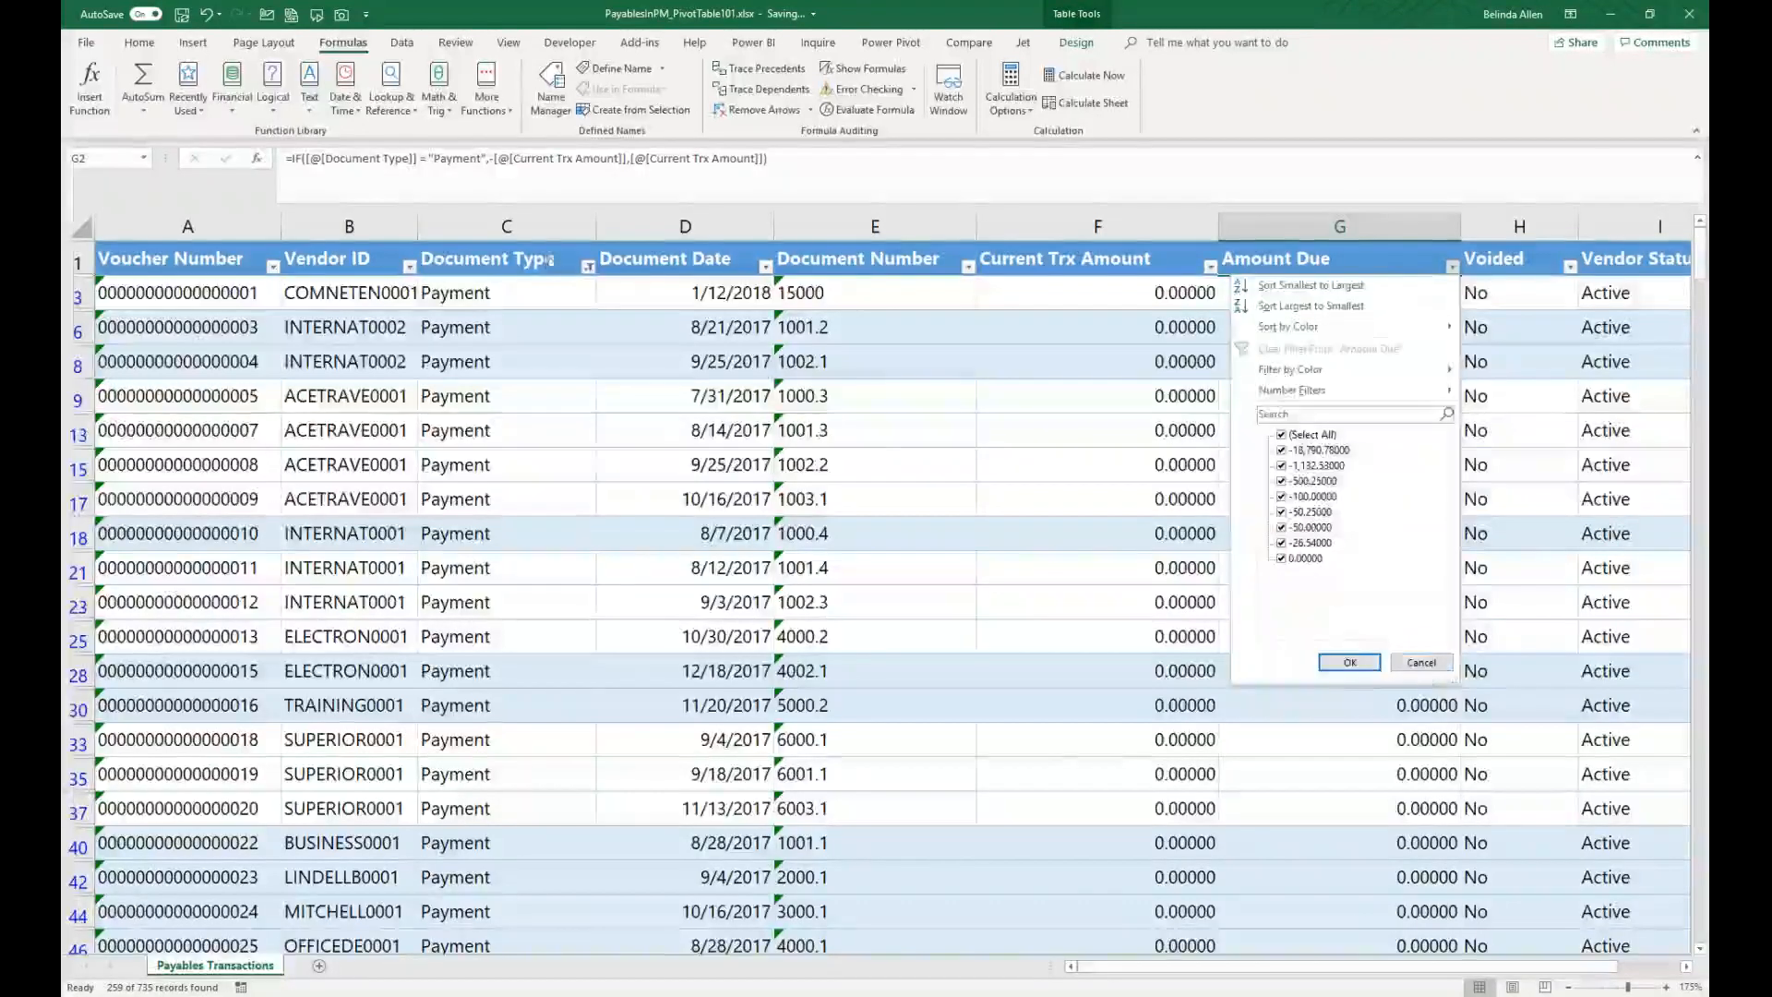
{"action": "left_click", "coordinate": [1420, 663]}
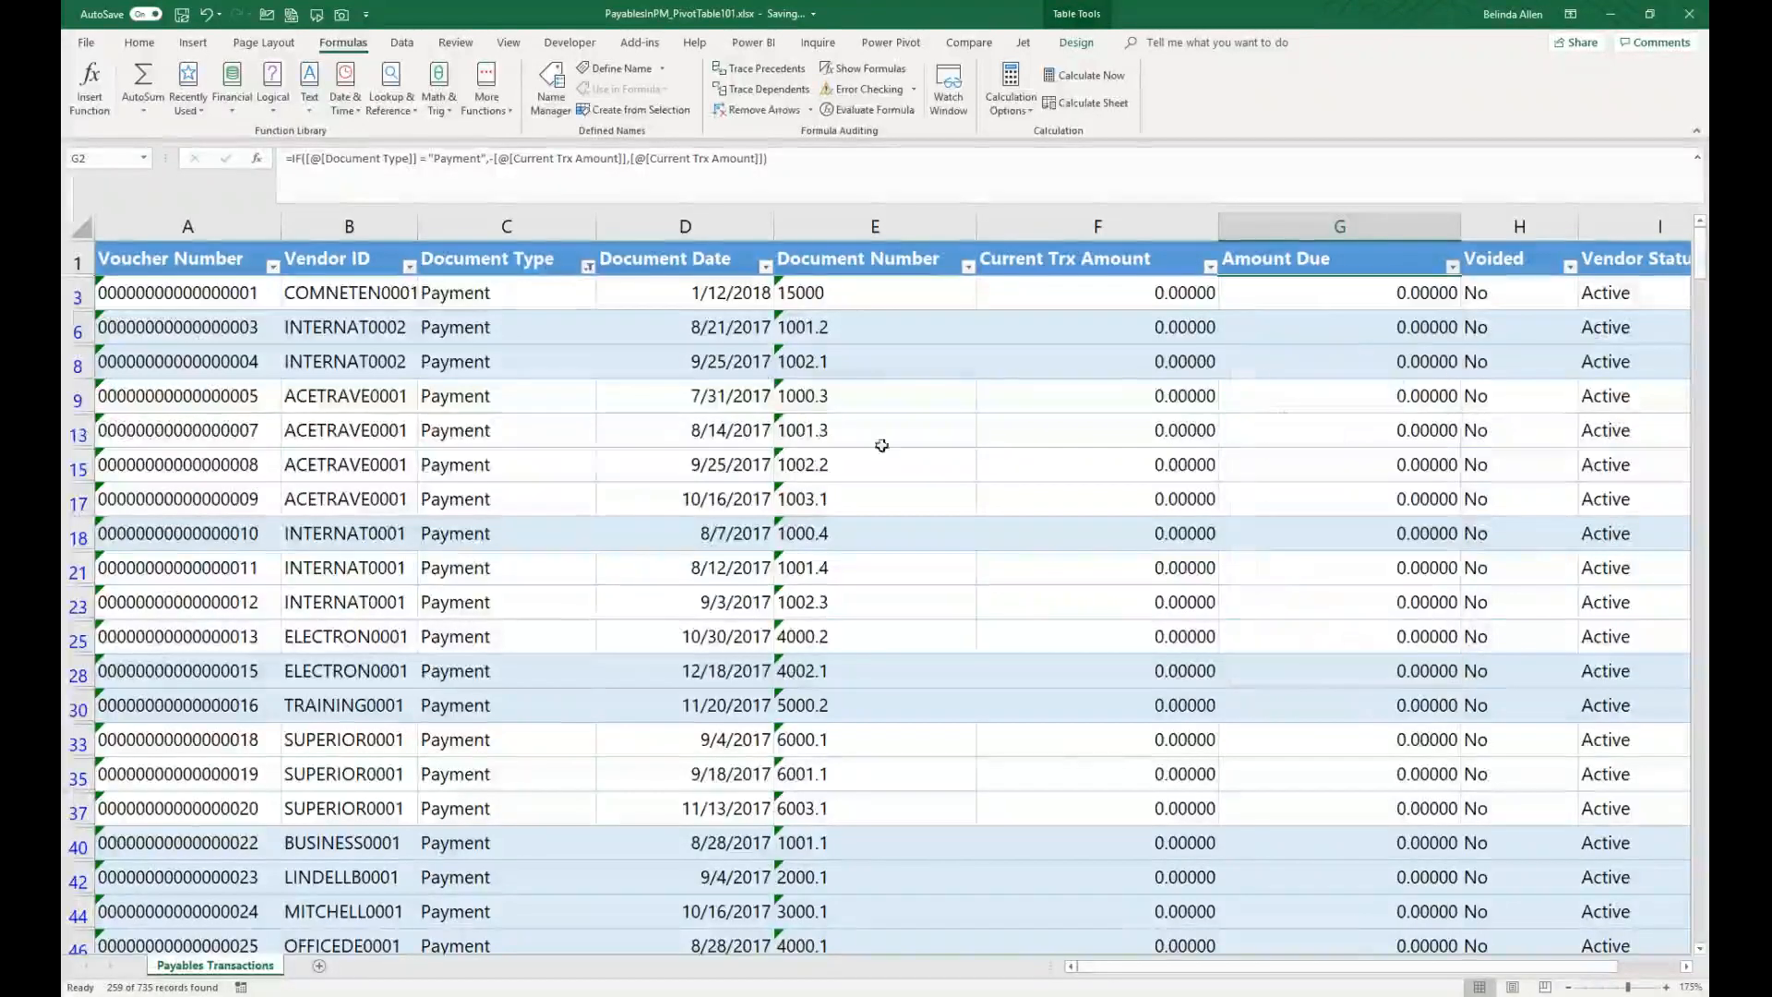
{"action": "left_click", "coordinate": [588, 266]}
{"action": "left_click", "coordinate": [486, 661]}
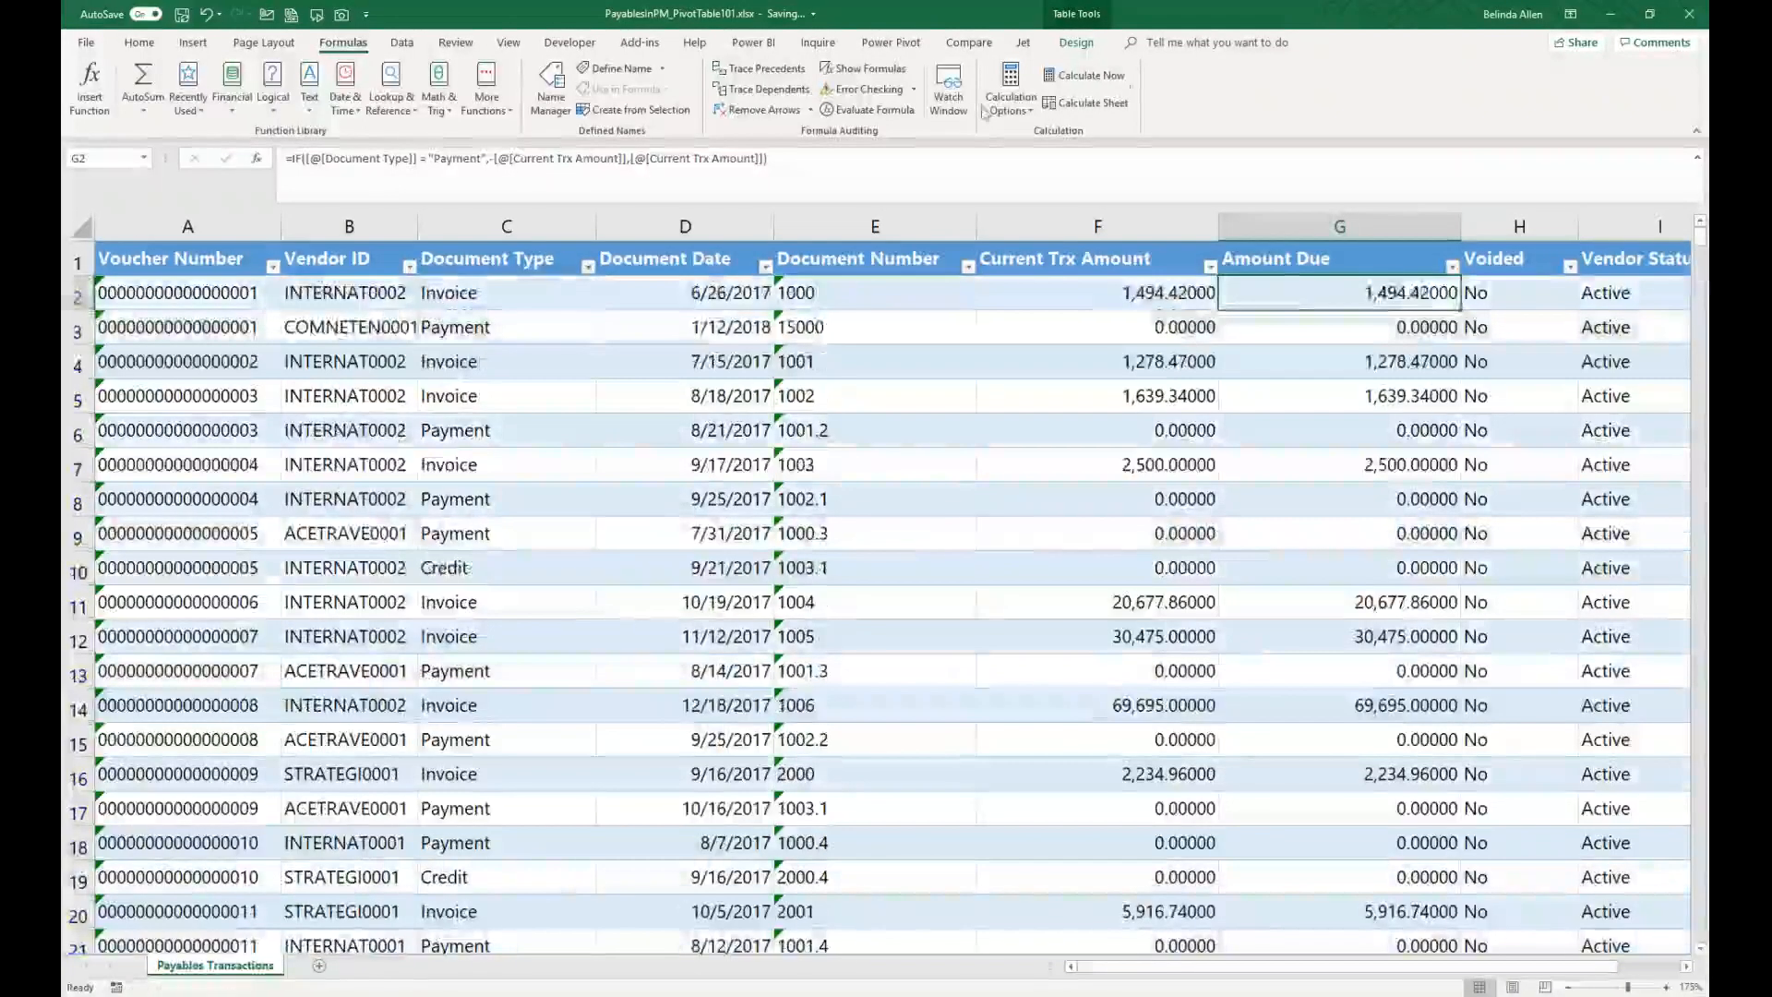
Step: Copy the IF formula and paste it in place of the value-if-false argument to nest a second IF
{"action": "left_click_drag", "start_coordinate": [871, 165], "coordinate": [292, 135]}
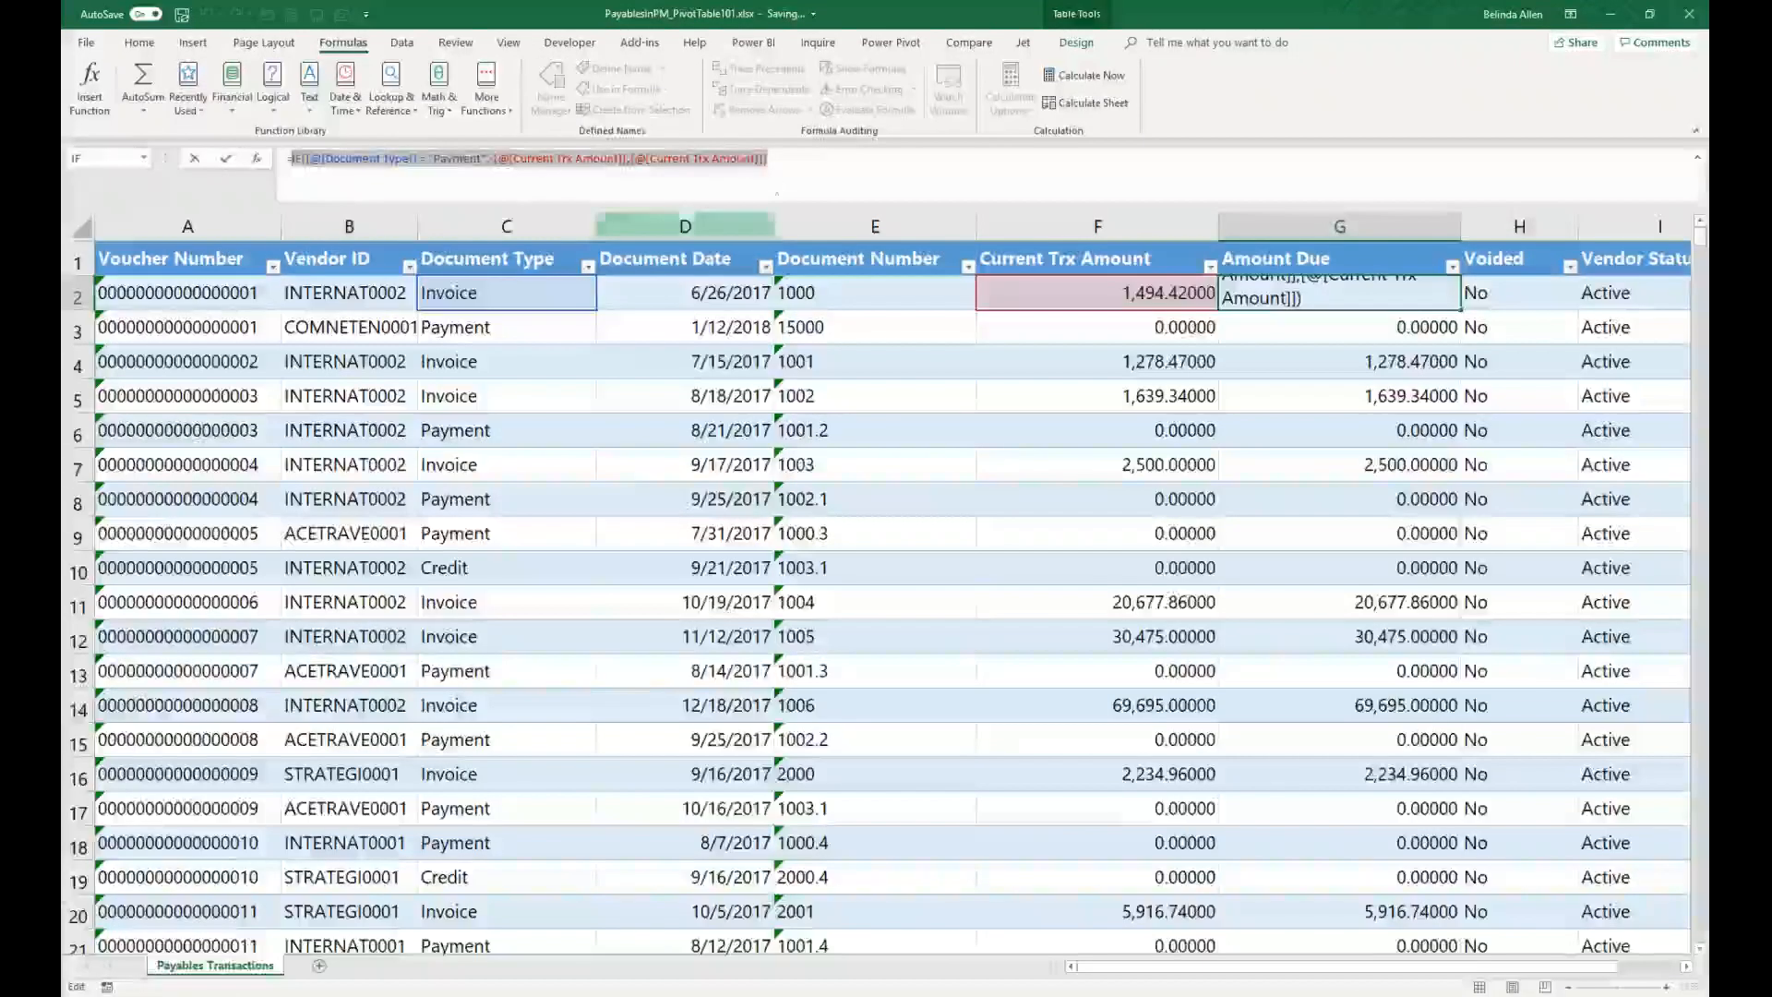
{"action": "left_click", "coordinate": [747, 155]}
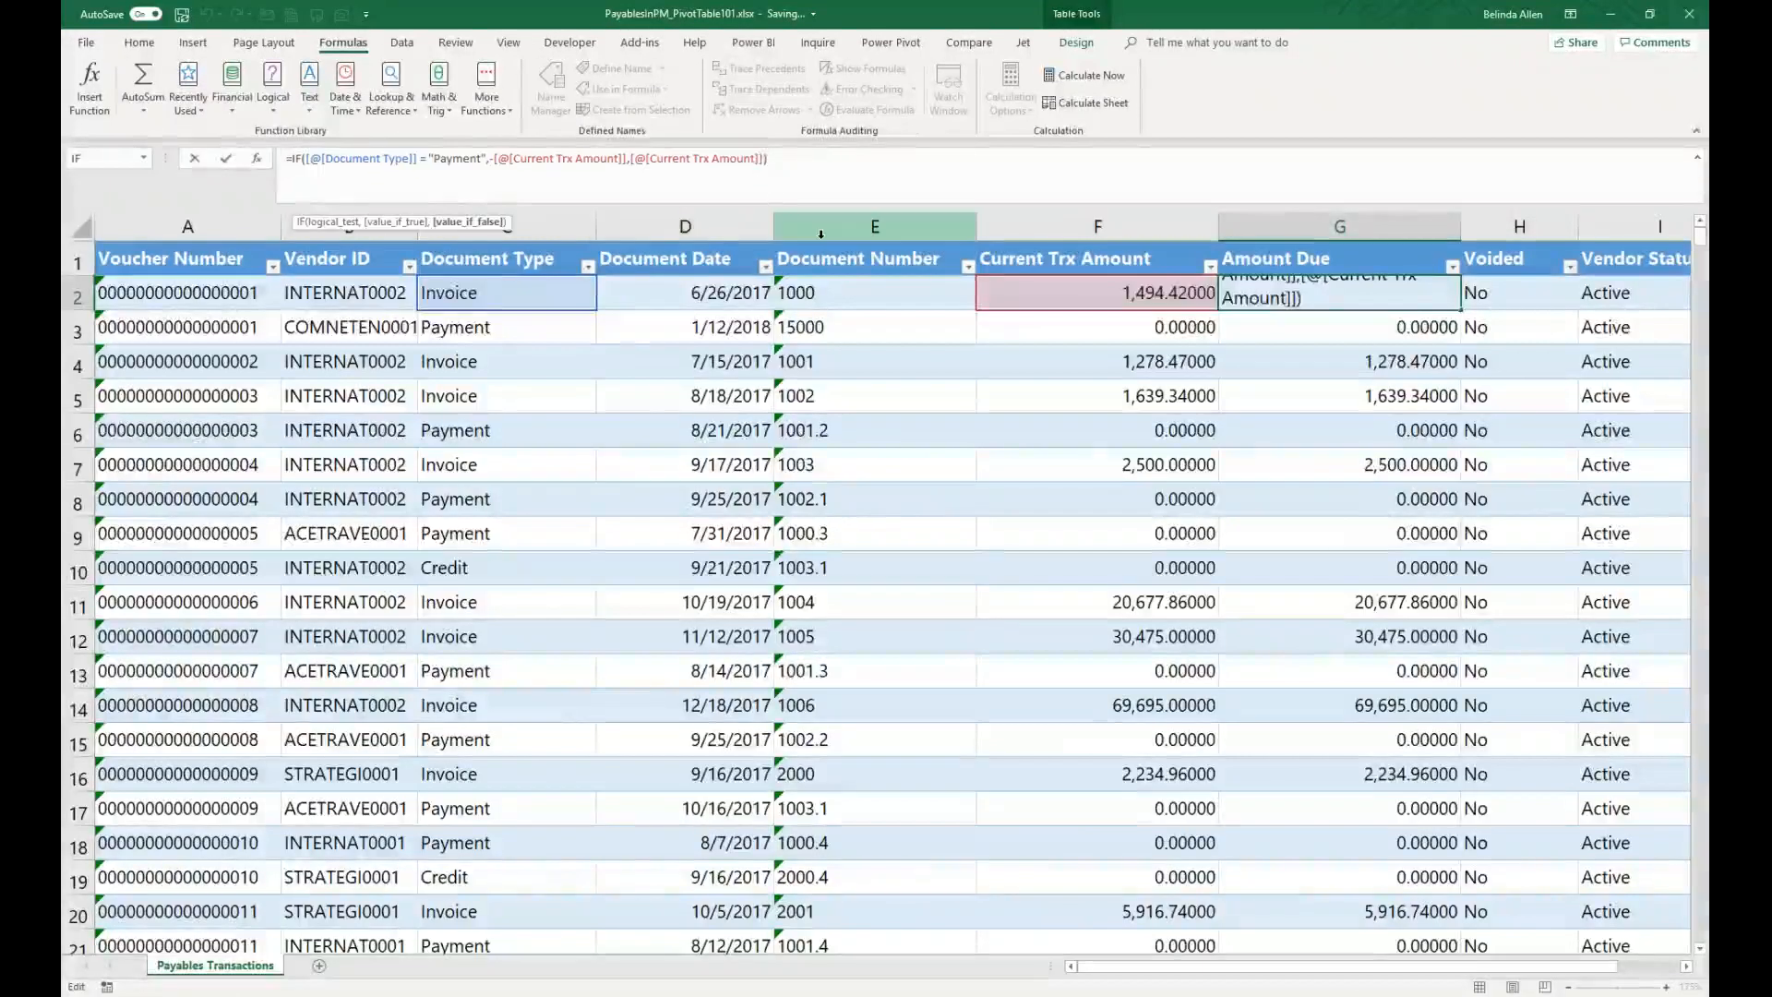
{"action": "key", "text": "BackSpace"}
{"action": "key", "text": "BackSpace"}
{"action": "key", "text": "BackSpace"}
{"action": "key", "text": "BackSpace"}
{"action": "key", "text": "BackSpace"}
{"action": "key", "text": "BackSpace"}
{"action": "key", "text": "BackSpace"}
{"action": "key", "text": "BackSpace"}
{"action": "key", "text": "BackSpace"}
{"action": "key", "text": "BackSpace"}
{"action": "key", "text": "BackSpace"}
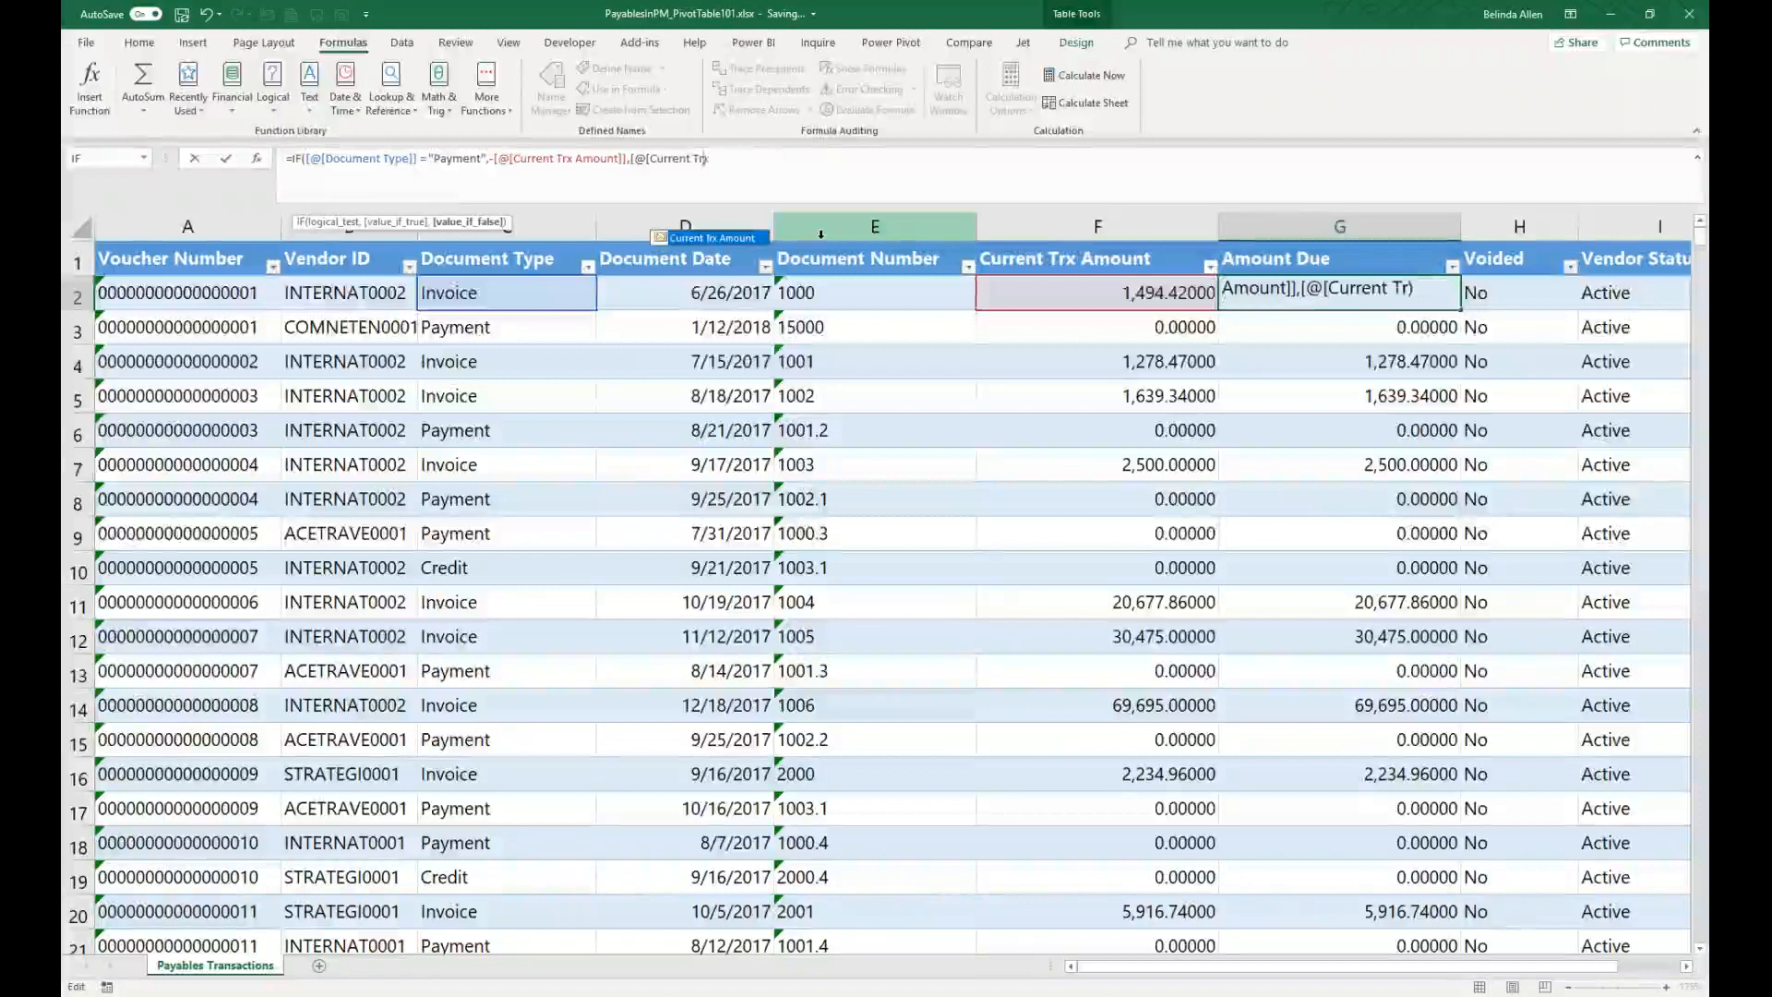
{"action": "key", "text": "BackSpace"}
{"action": "key", "text": "BackSpace"}
{"action": "key", "text": "BackSpace"}
{"action": "key", "text": "BackSpace"}
{"action": "key", "text": "BackSpace"}
{"action": "key", "text": "BackSpace"}
{"action": "key", "text": "BackSpace"}
{"action": "key", "text": "BackSpace"}
{"action": "key", "text": "BackSpace"}
{"action": "key", "text": "BackSpace"}
{"action": "key", "text": "BackSpace"}
{"action": "key", "text": "BackSpace"}
{"action": "key", "text": "BackSpace"}
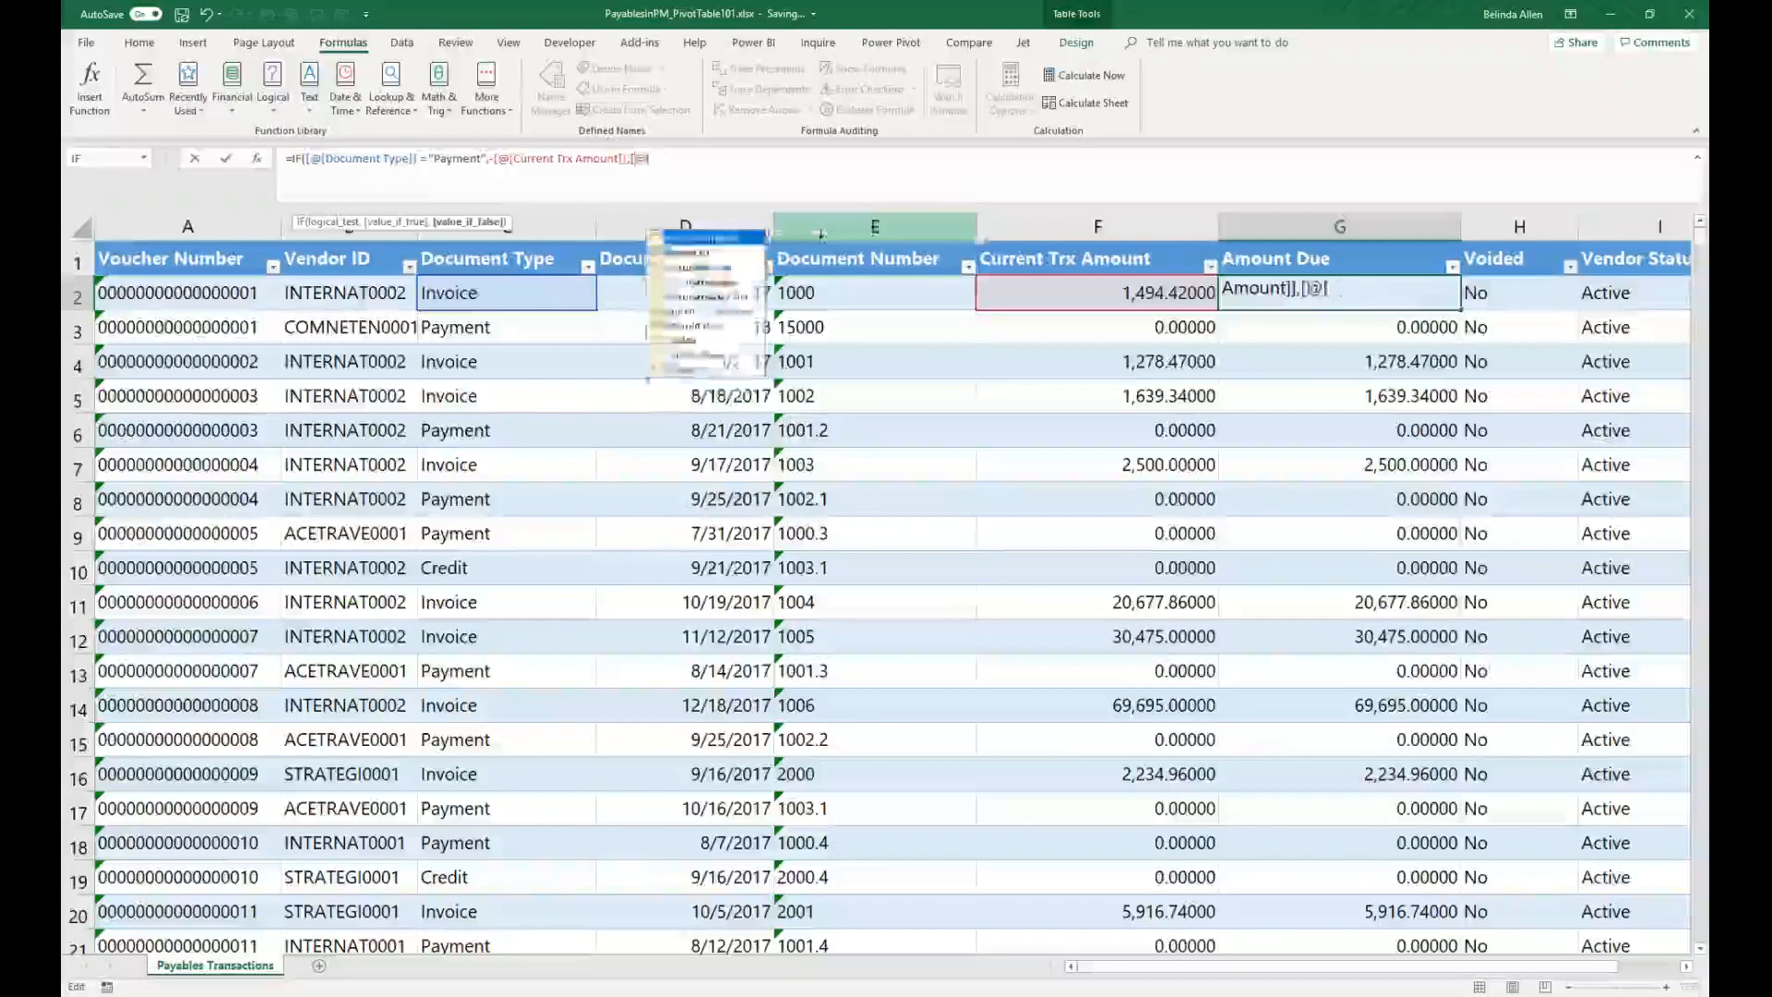
{"action": "key", "text": "BackSpace"}
{"action": "type", "text": ","}
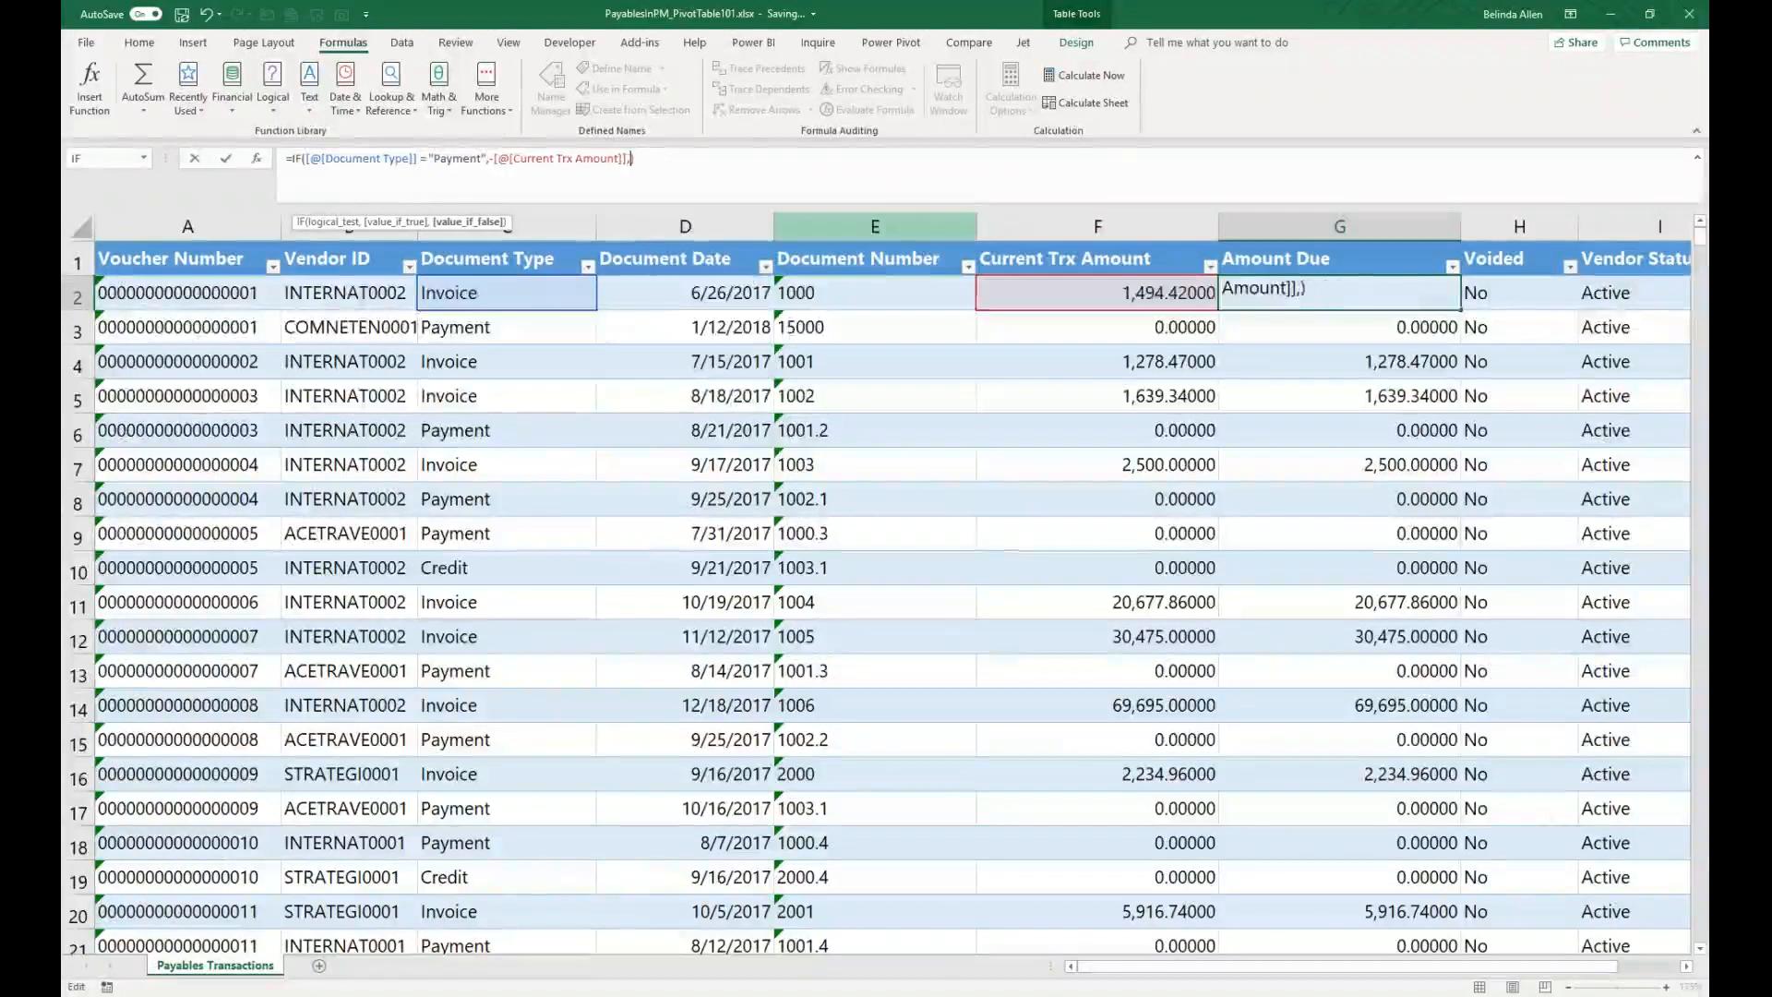
{"action": "key", "text": "ctrl+v"}
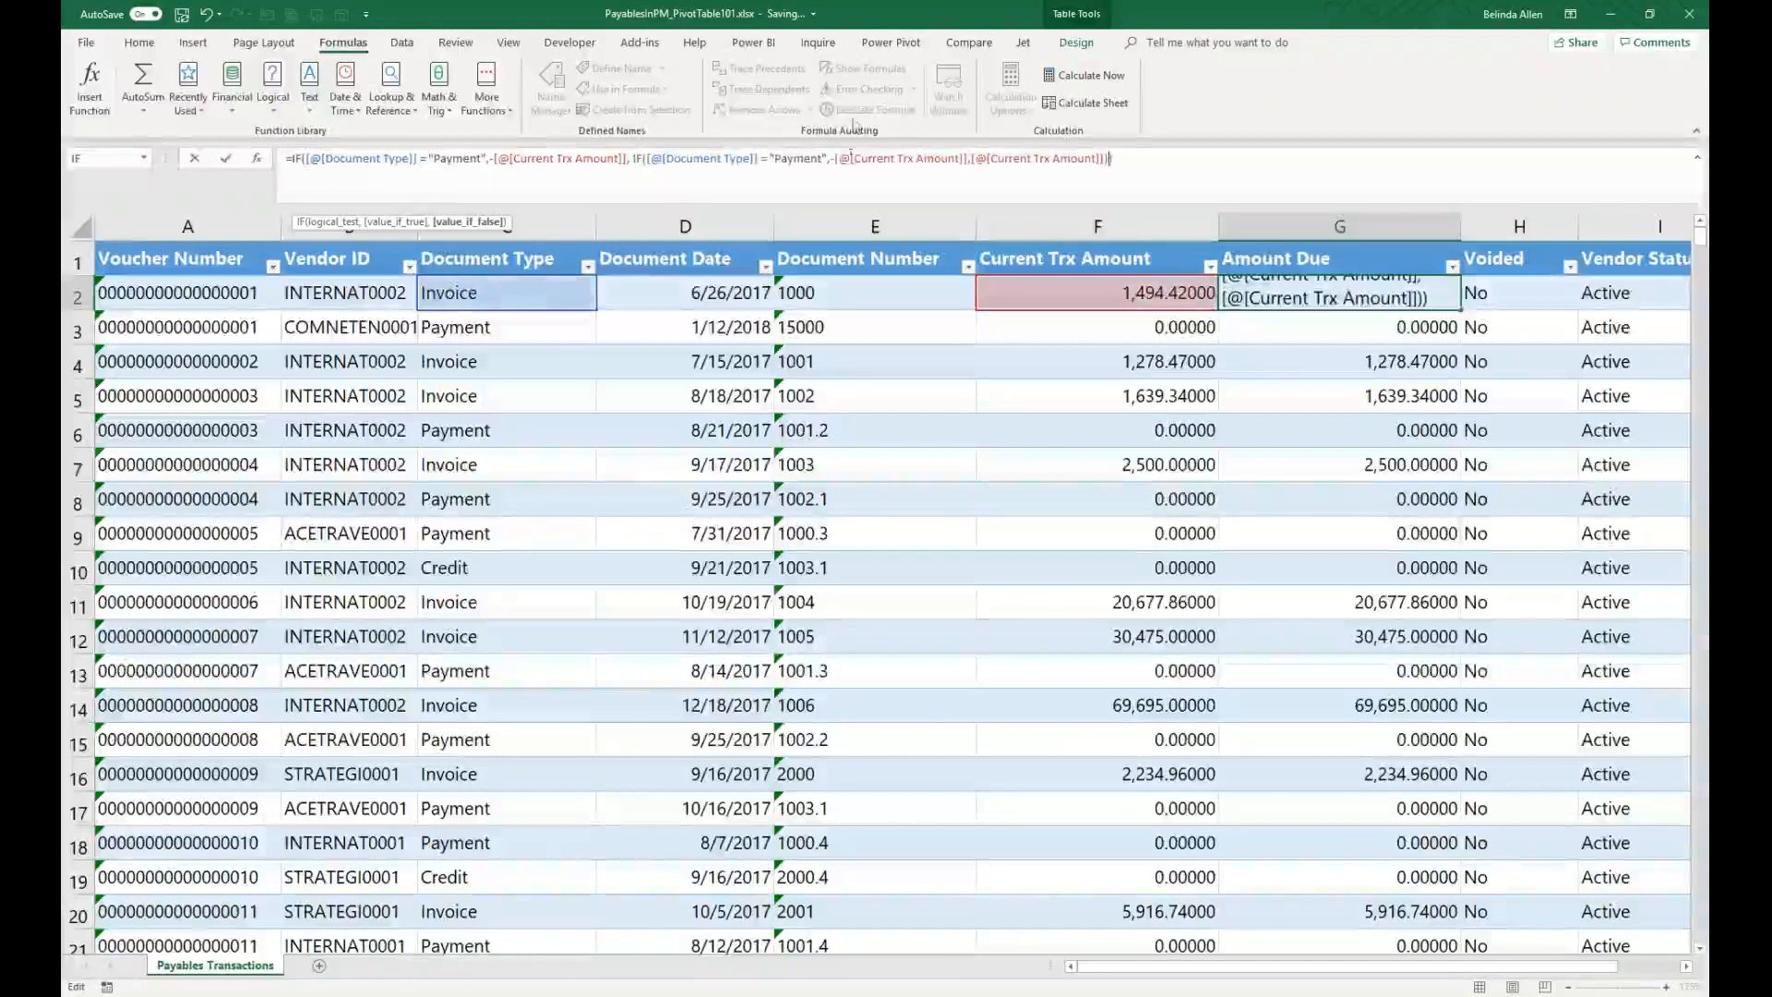
Step: Change the nested IF's test text from Payment to "Credit"
{"action": "left_click", "coordinate": [807, 172]}
{"action": "key", "text": "BackSpace"}
{"action": "key", "text": "BackSpace"}
{"action": "key", "text": "BackSpace"}
{"action": "key", "text": "BackSpace"}
{"action": "key", "text": "BackSpace"}
{"action": "key", "text": "BackSpace"}
{"action": "key", "text": "BackSpace"}
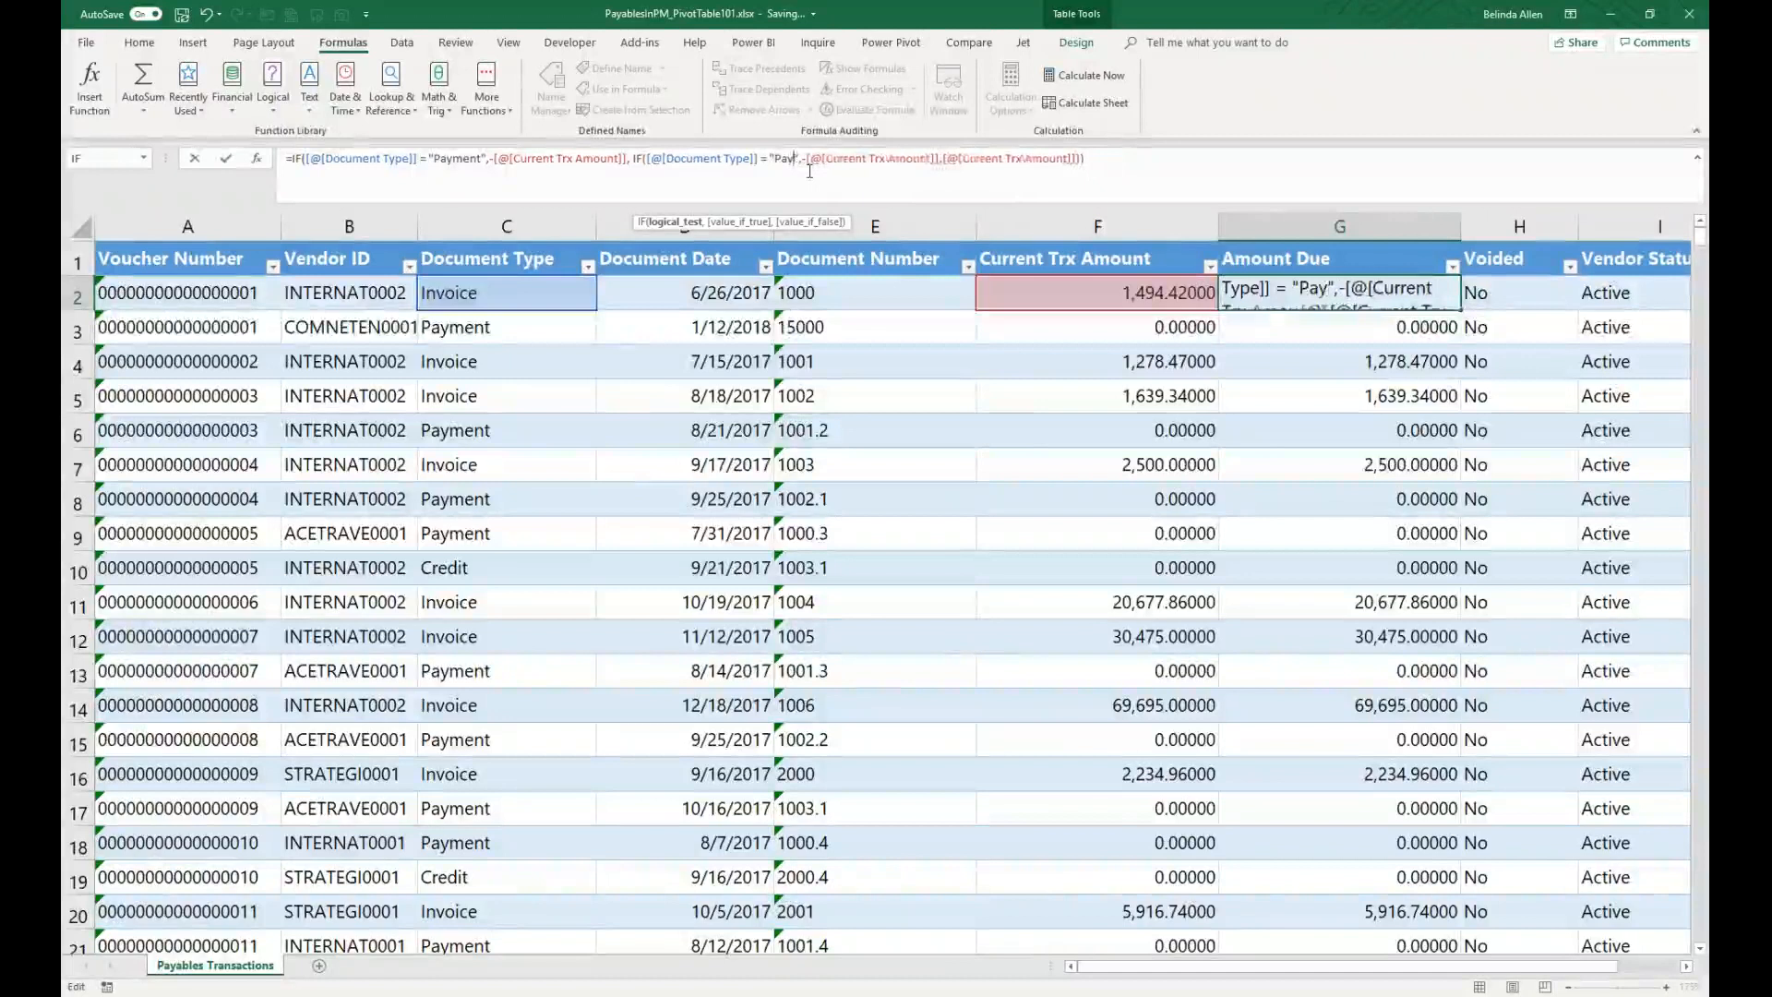
{"action": "type", "text": "Credot"}
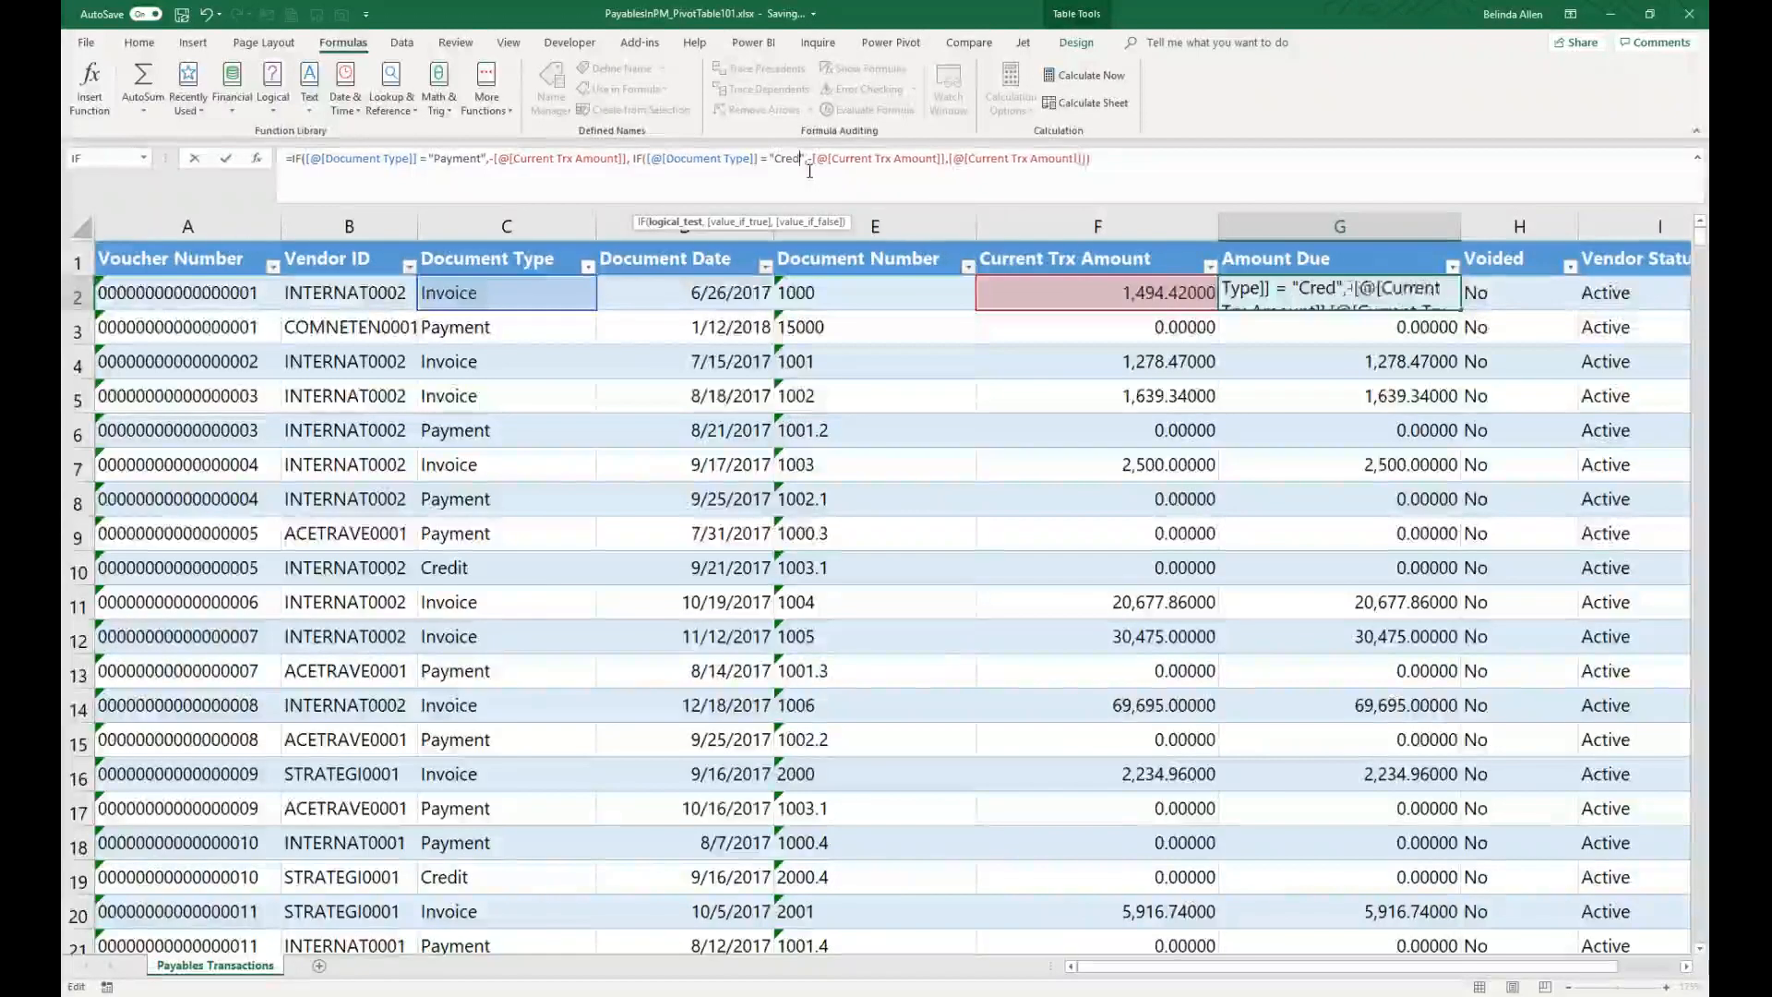
{"action": "key", "text": "BackSpace"}
{"action": "key", "text": "BackSpace"}
{"action": "type", "text": "it"}
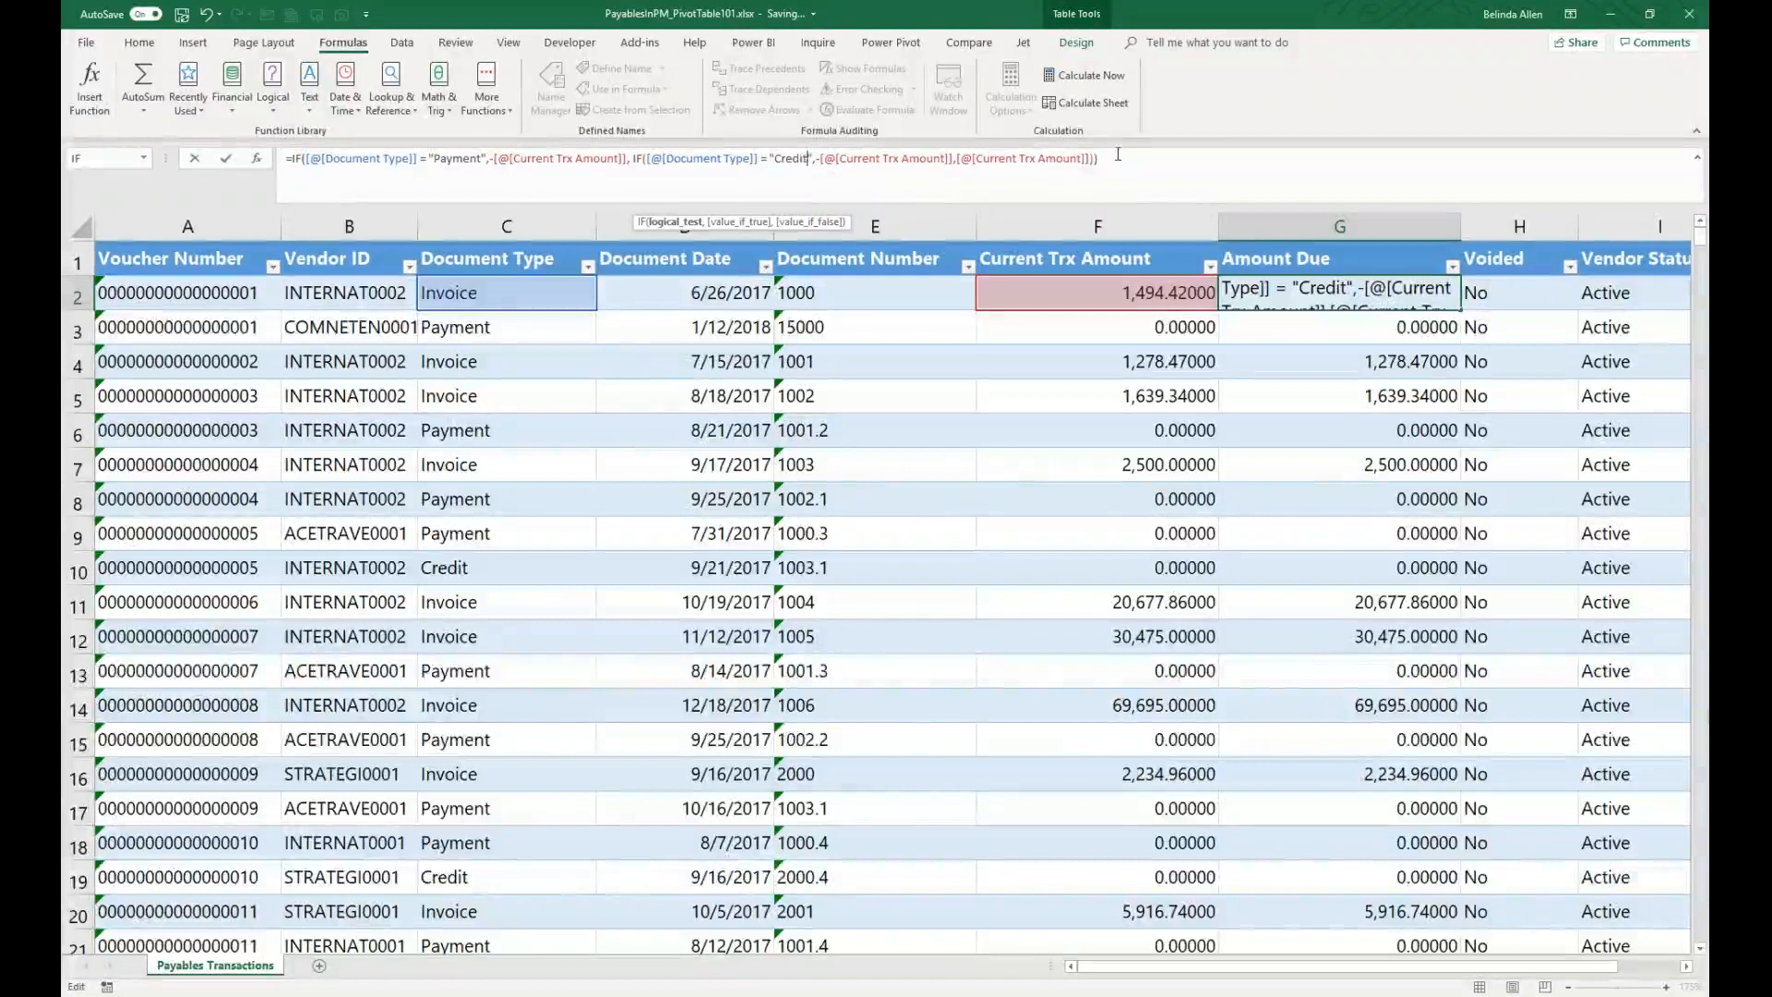
Step: Replace the nested IF's final Current Trx Amount argument with another pasted copy of the IF formula
{"action": "left_click", "coordinate": [1087, 160]}
{"action": "key", "text": "BackSpace"}
{"action": "key", "text": "BackSpace"}
{"action": "key", "text": "BackSpace"}
{"action": "key", "text": "BackSpace"}
{"action": "key", "text": "BackSpace"}
{"action": "key", "text": "BackSpace"}
{"action": "key", "text": "BackSpace"}
{"action": "key", "text": "BackSpace"}
{"action": "key", "text": "BackSpace"}
{"action": "key", "text": "BackSpace"}
{"action": "key", "text": "BackSpace"}
{"action": "key", "text": "BackSpace"}
{"action": "key", "text": "BackSpace"}
{"action": "key", "text": "BackSpace"}
{"action": "key", "text": "BackSpace"}
{"action": "key", "text": "BackSpace"}
{"action": "key", "text": "BackSpace"}
{"action": "key", "text": "BackSpace"}
{"action": "key", "text": "BackSpace"}
{"action": "key", "text": "BackSpace"}
{"action": "key", "text": "BackSpace"}
{"action": "key", "text": "BackSpace"}
{"action": "key", "text": "BackSpace"}
{"action": "key", "text": "ctrl+v"}
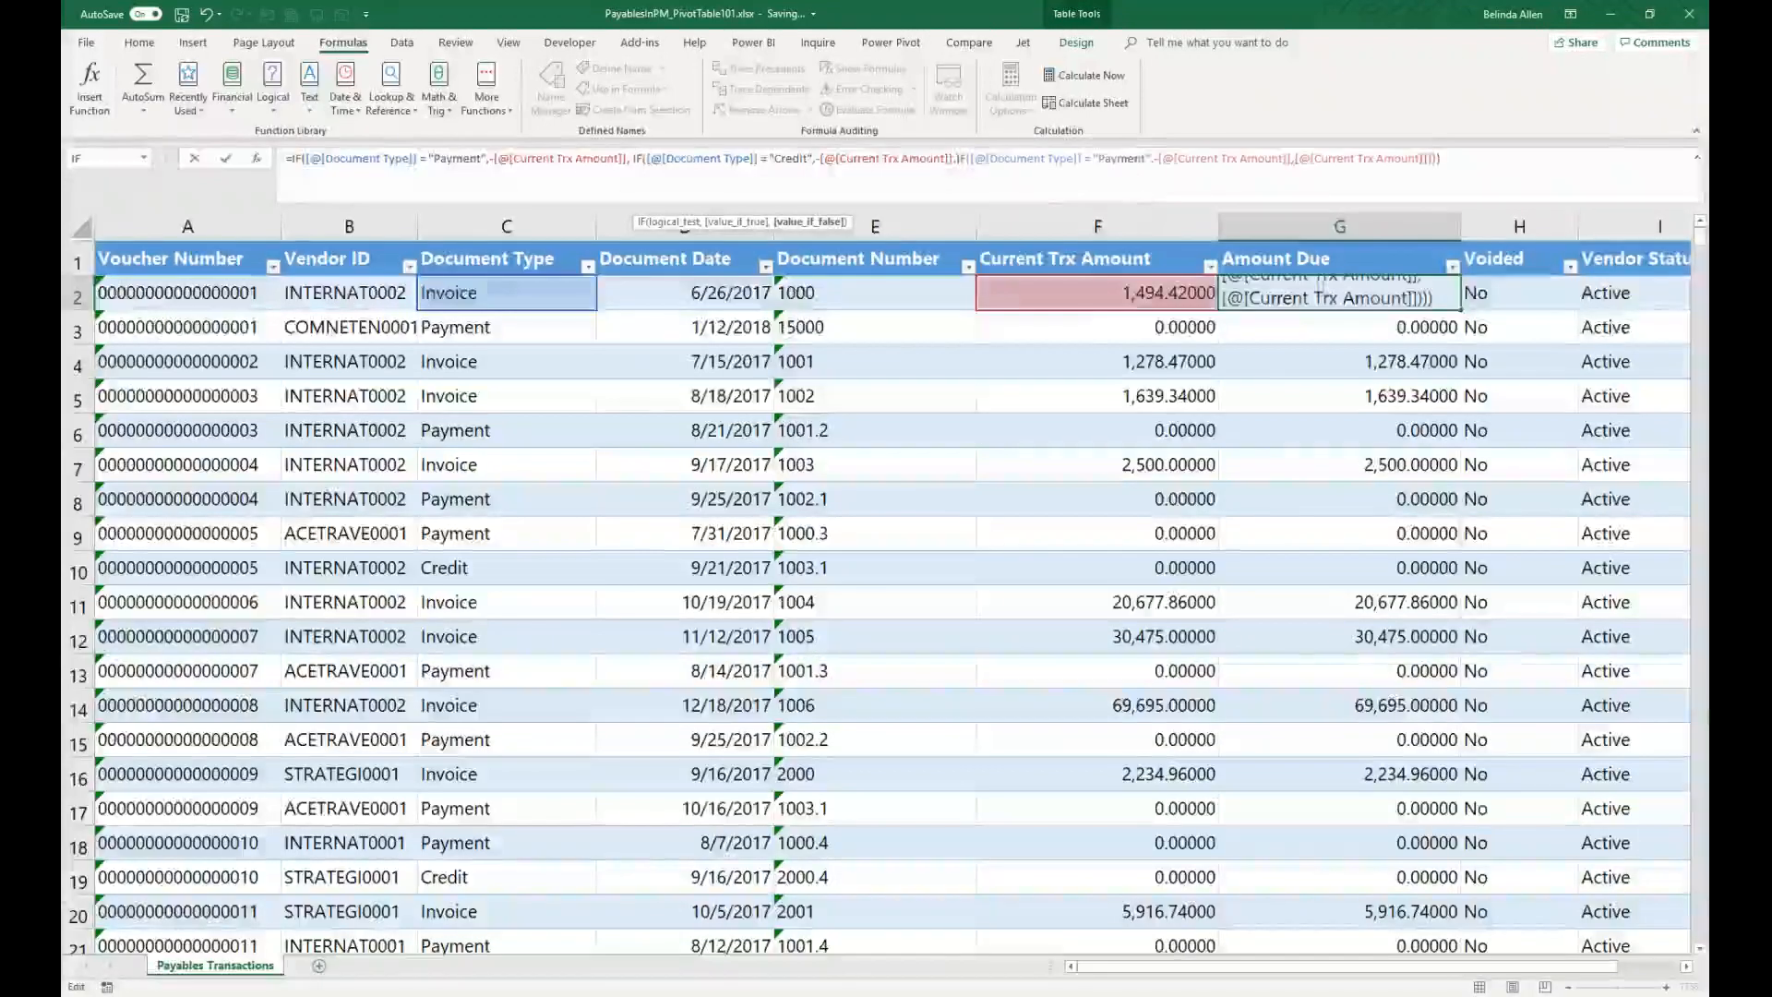
Step: Change the innermost IF's test text to "Return" and commit the Amount Due formula
{"action": "left_click", "coordinate": [1142, 147]}
{"action": "key", "text": "BackSpace"}
{"action": "key", "text": "BackSpace"}
{"action": "key", "text": "BackSpace"}
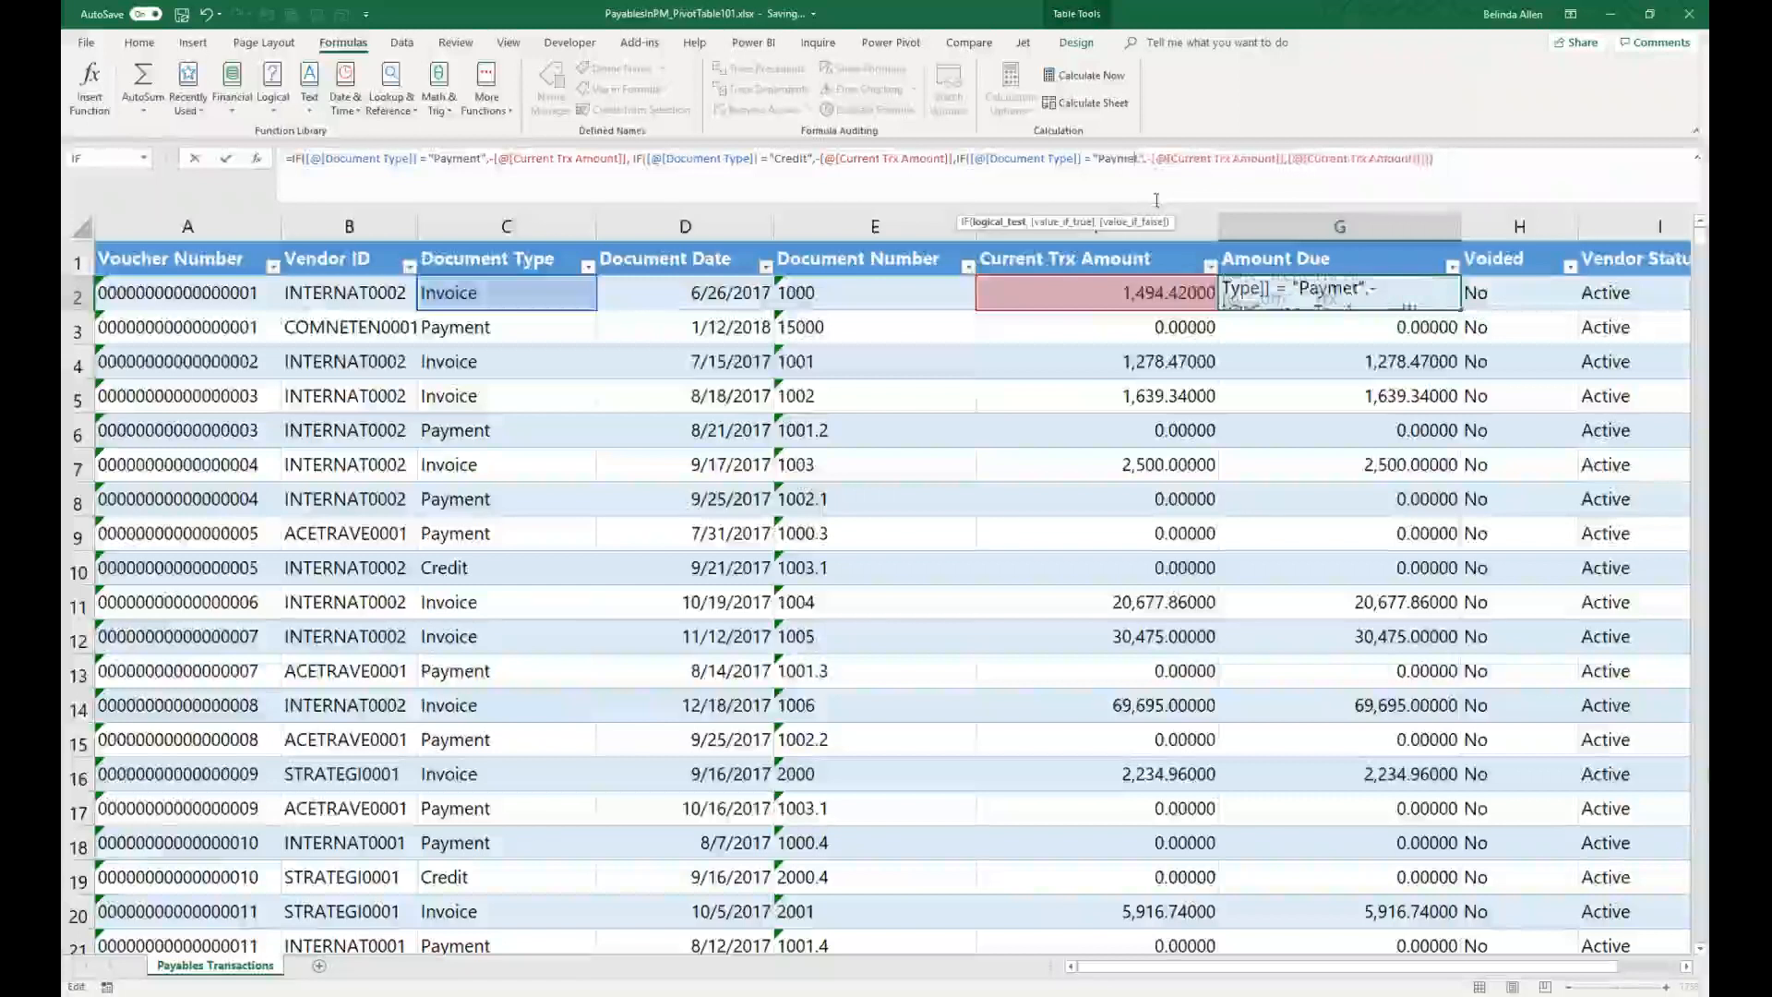
{"action": "key", "text": "BackSpace"}
{"action": "key", "text": "BackSpace"}
{"action": "key", "text": "BackSpace"}
{"action": "key", "text": "BackSpace"}
{"action": "type", "text": "Return"}
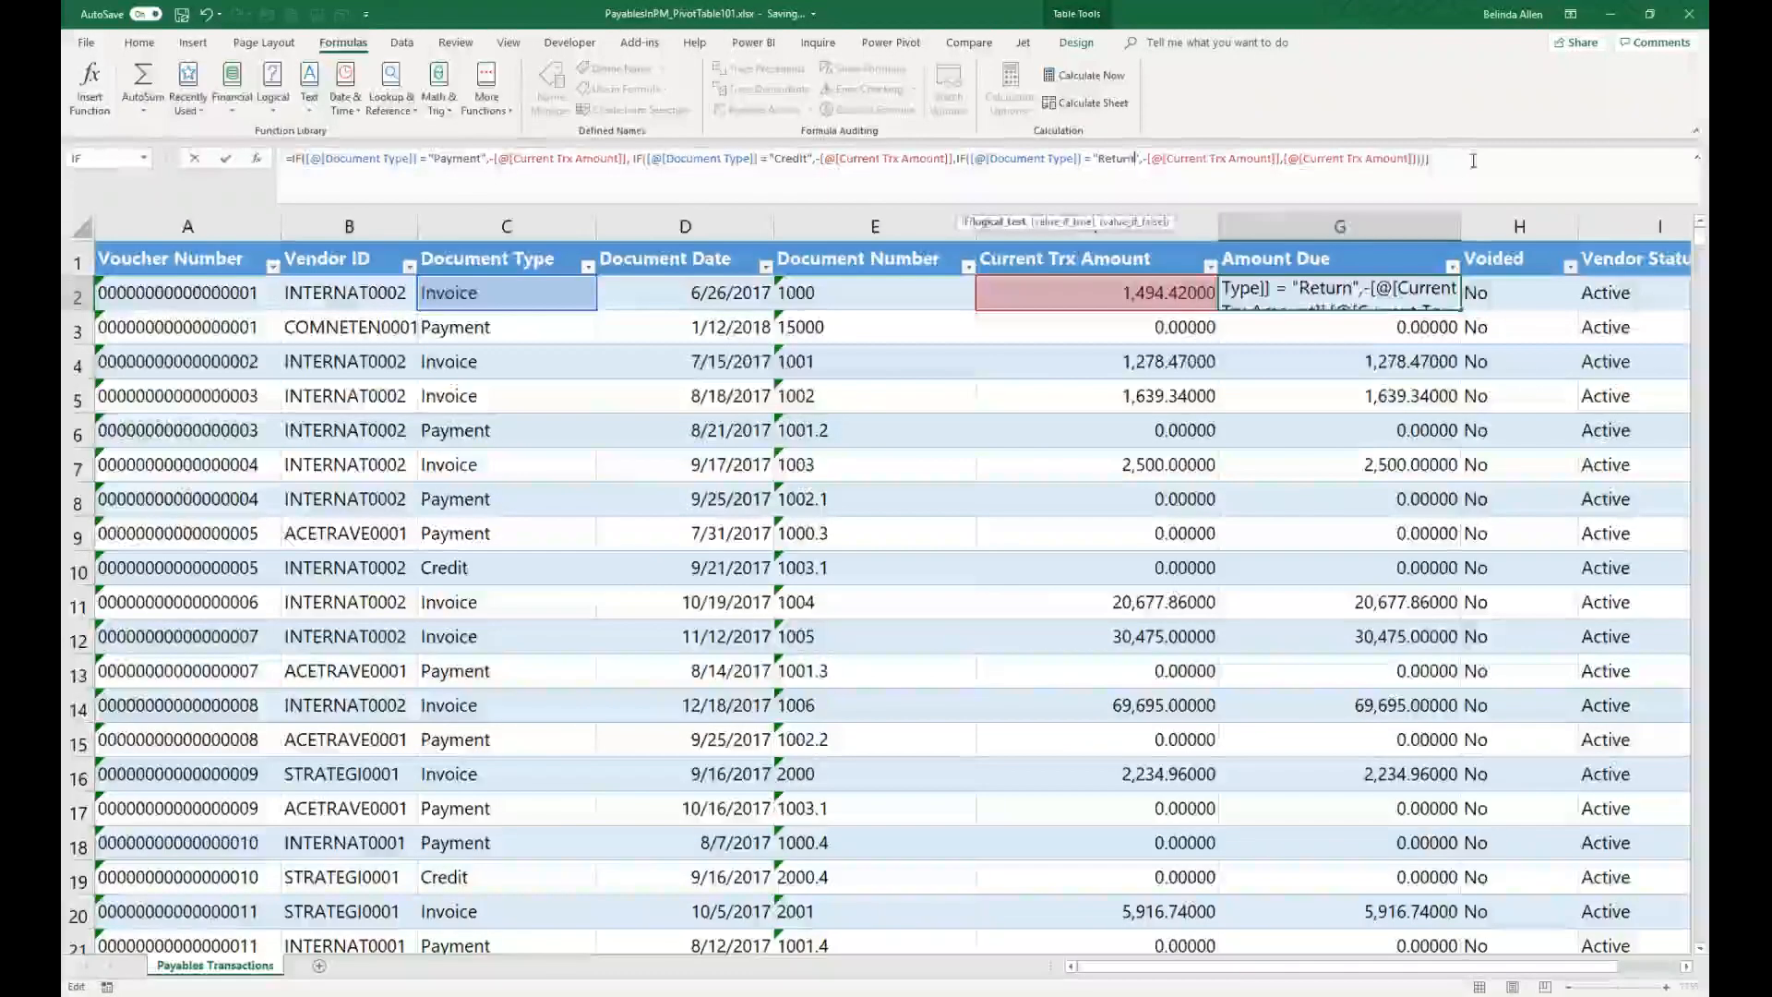
{"action": "key", "text": "Return"}
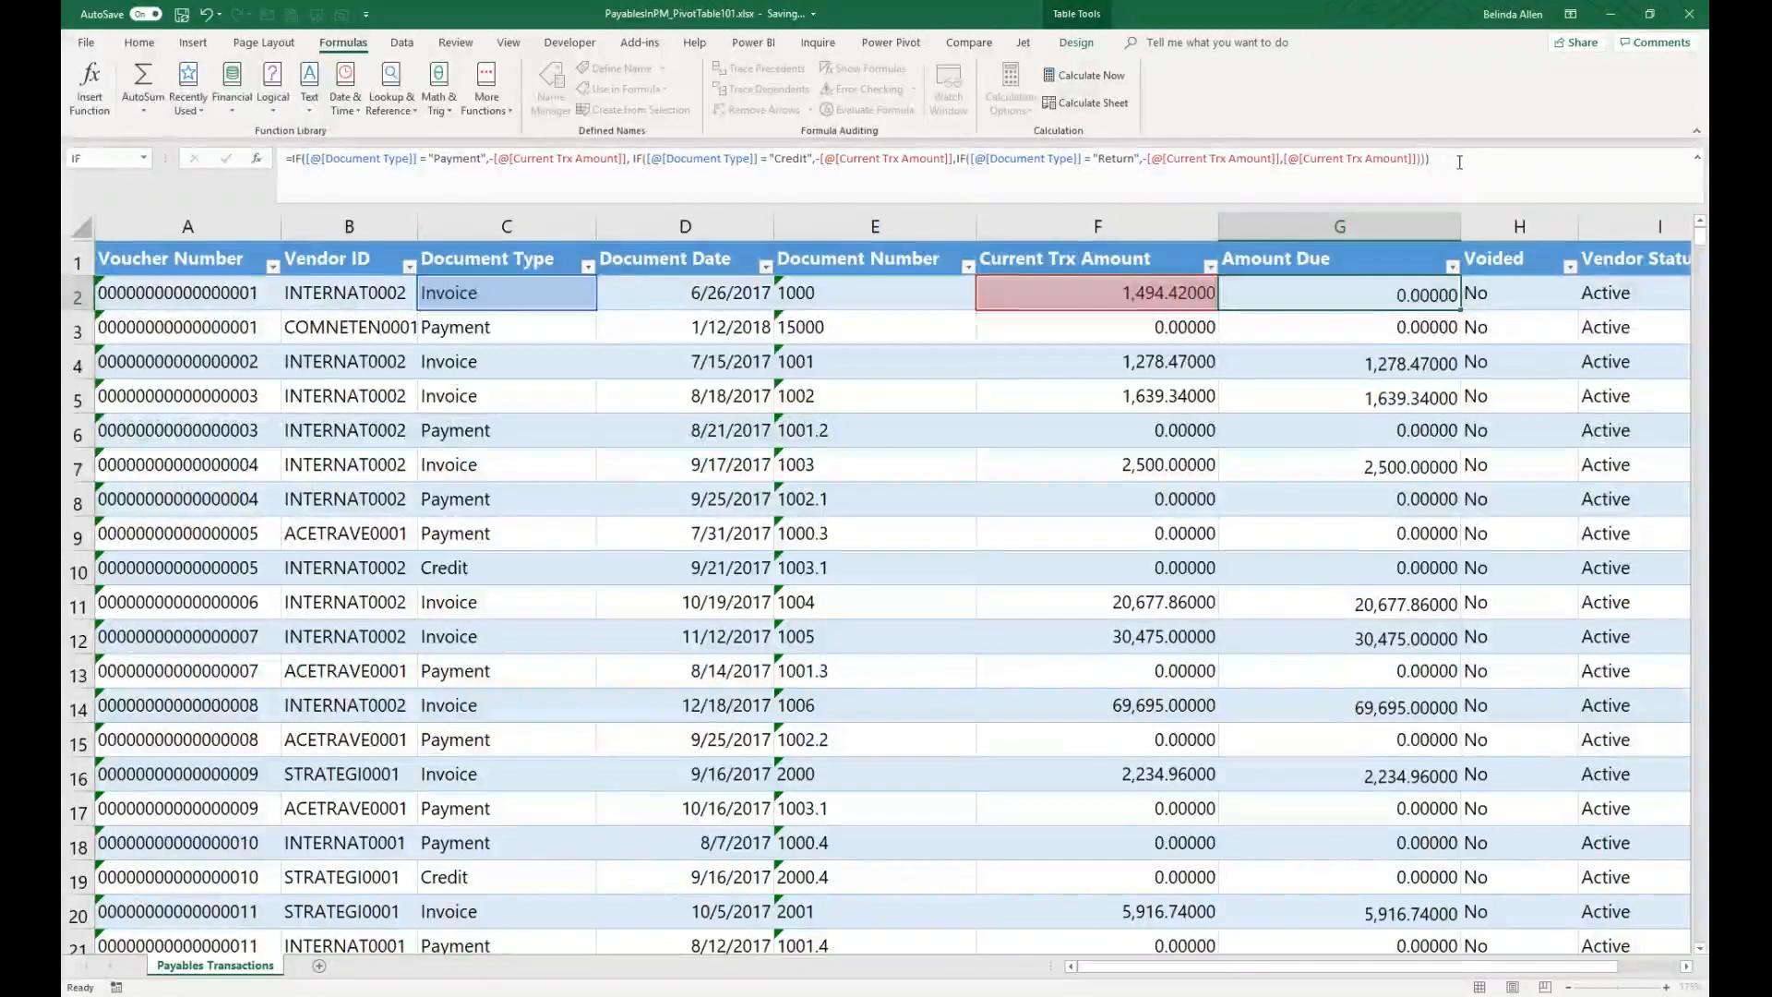
Step: Filter the table to Invoice rows and review the Amount Due filter values
{"action": "left_click", "coordinate": [588, 266]}
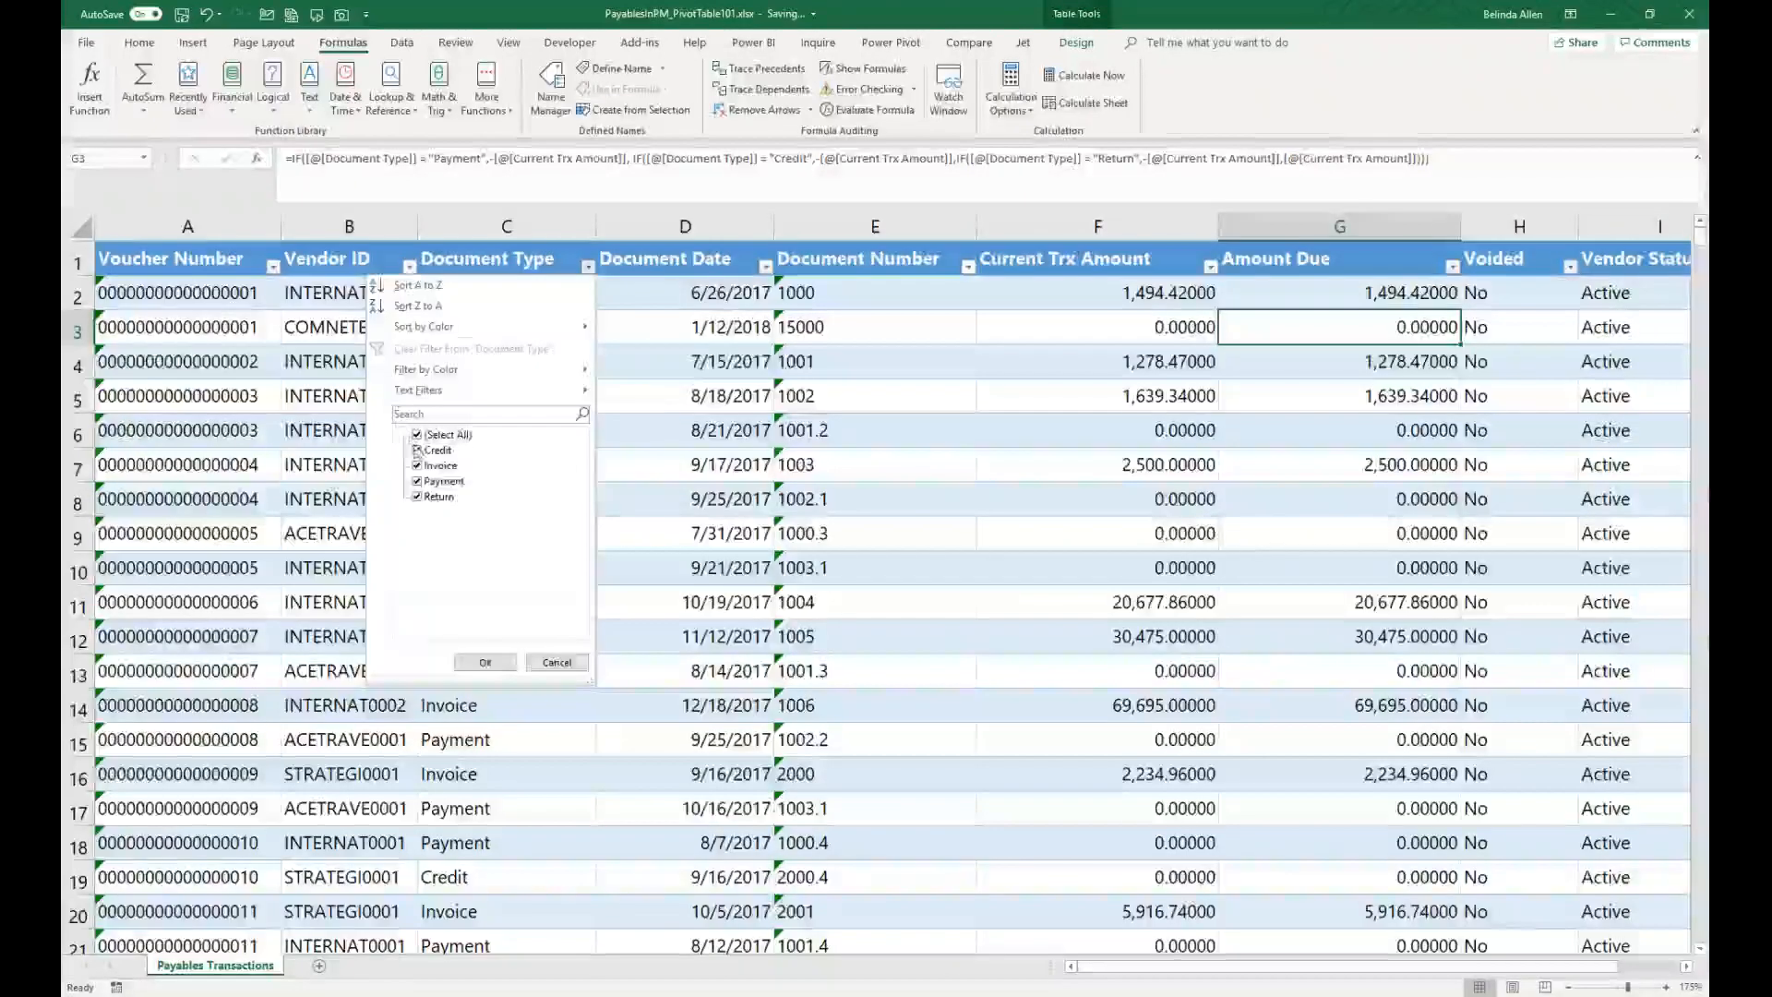
{"action": "left_click", "coordinate": [416, 434]}
{"action": "left_click", "coordinate": [416, 465]}
{"action": "left_click", "coordinate": [485, 663]}
{"action": "left_click", "coordinate": [1452, 266]}
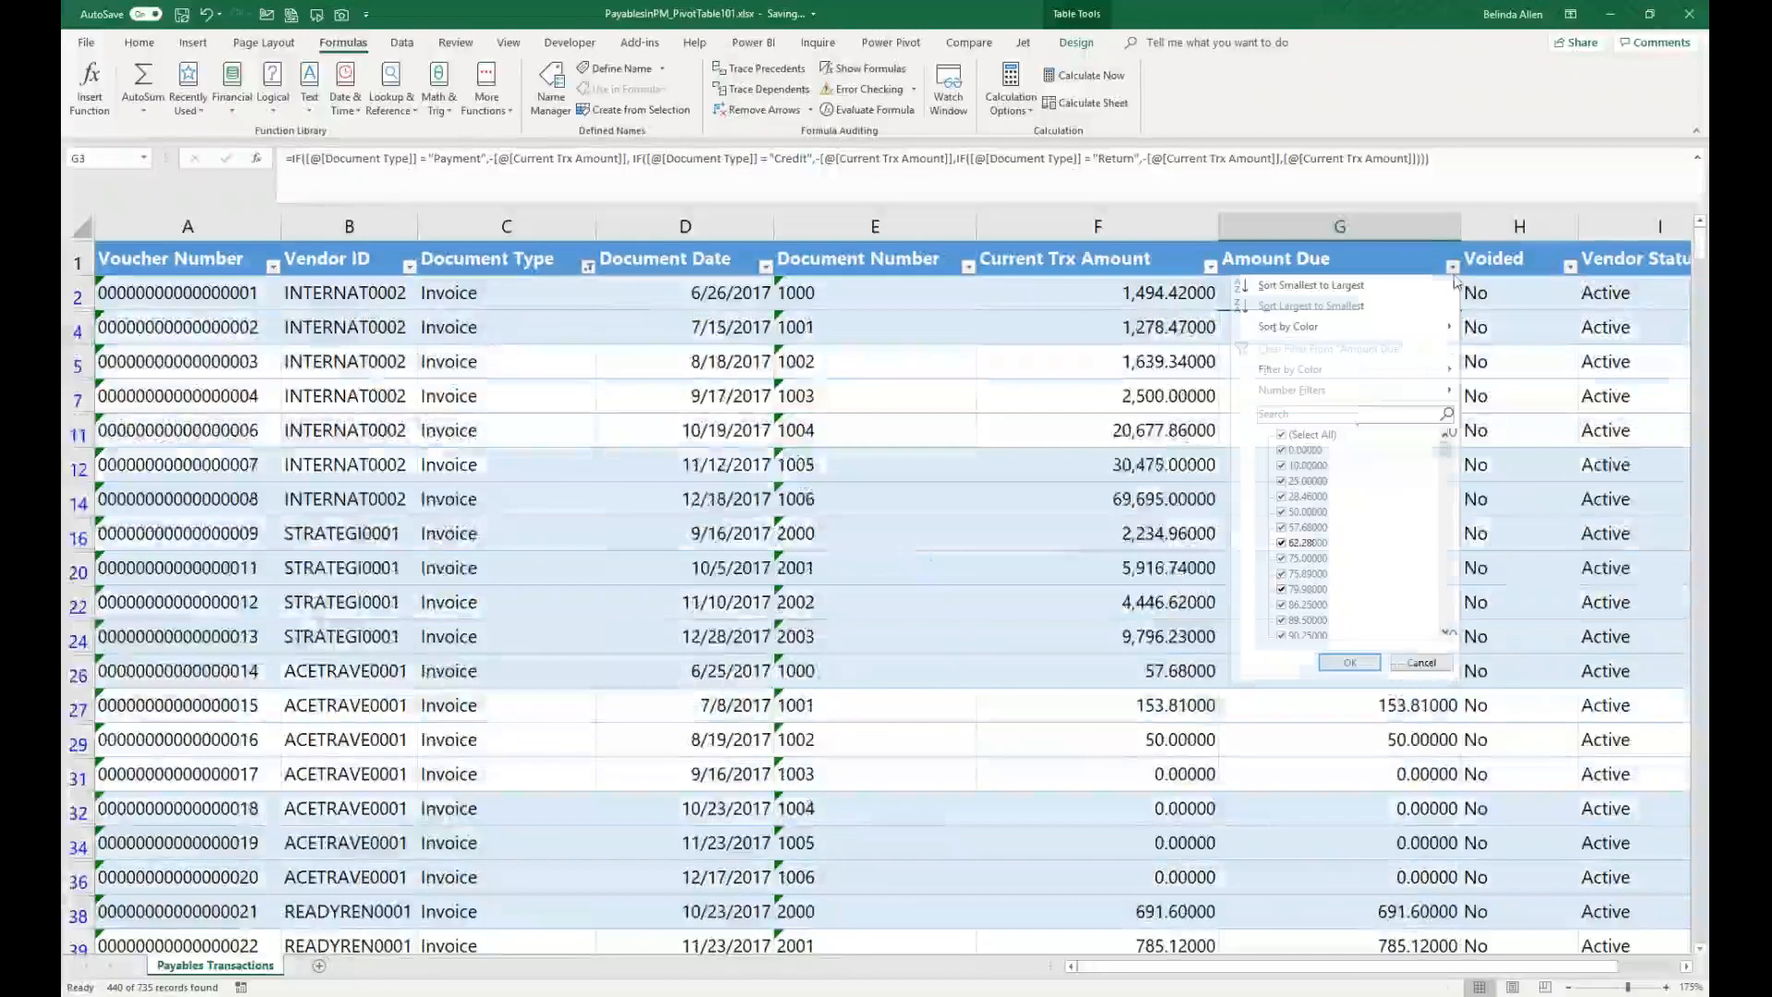
{"action": "key", "text": "Escape"}
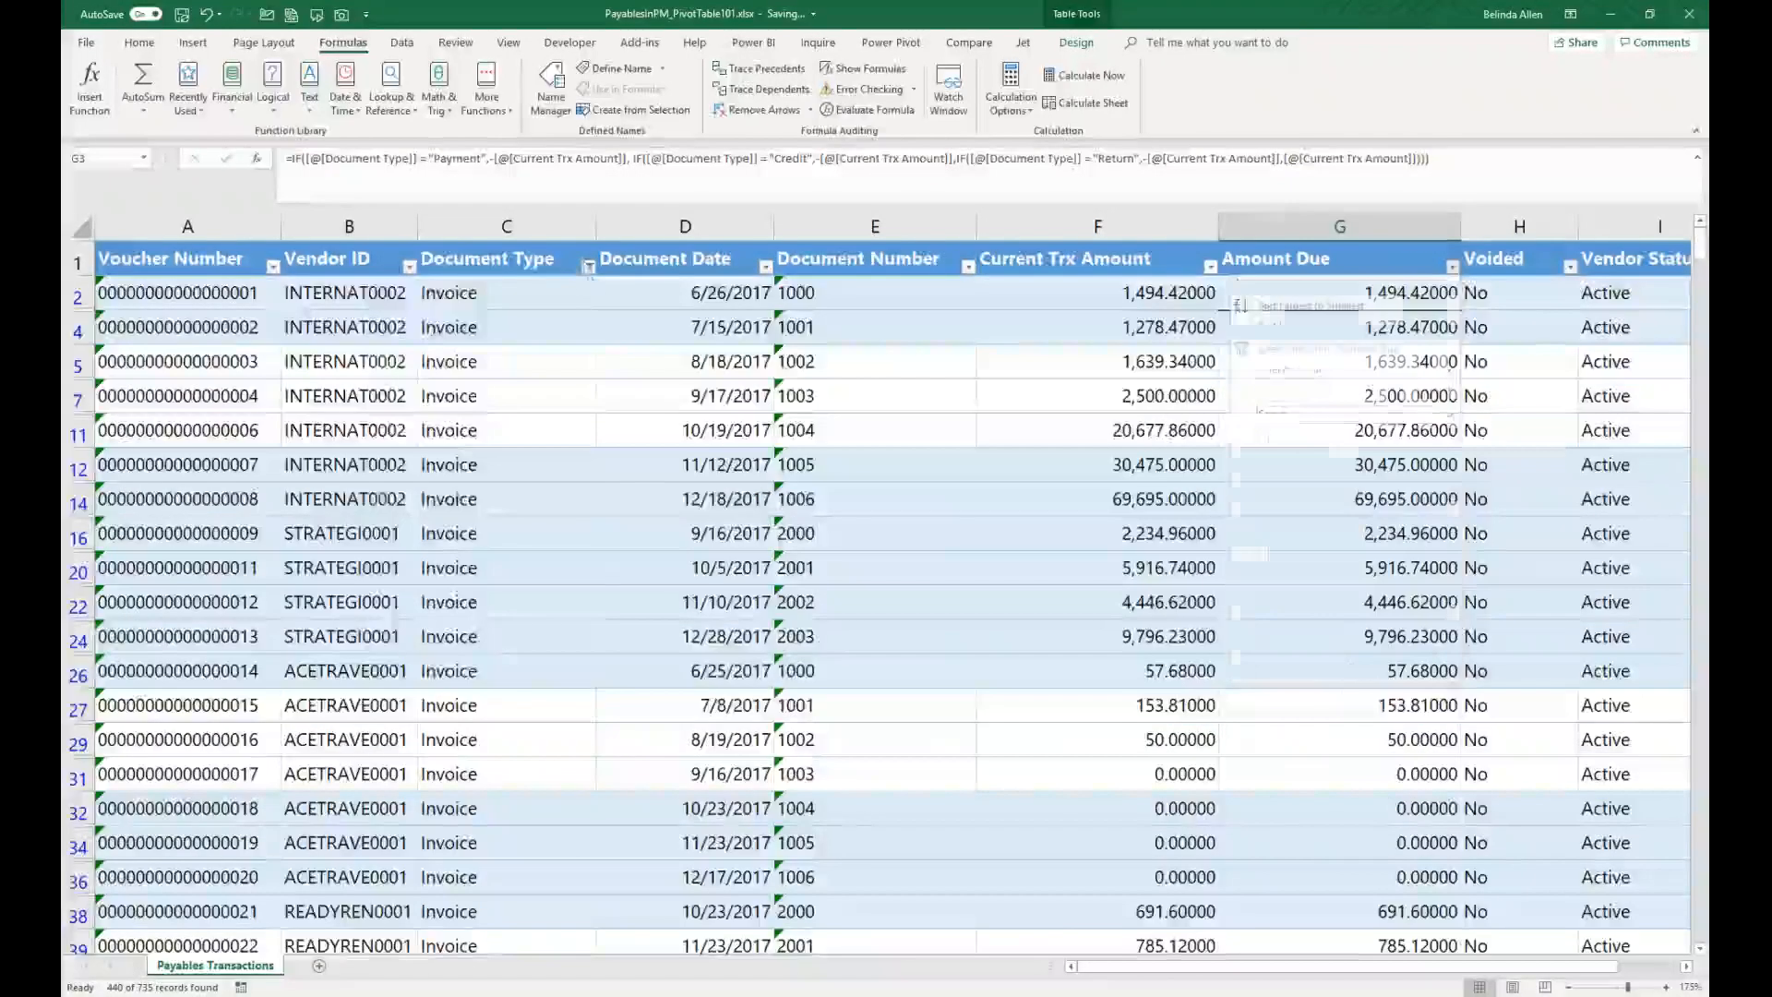
Step: Filter the table to every document type except Invoice to check the Amount Due values, then clear the filter
{"action": "left_click", "coordinate": [588, 267]}
{"action": "left_click", "coordinate": [434, 434]}
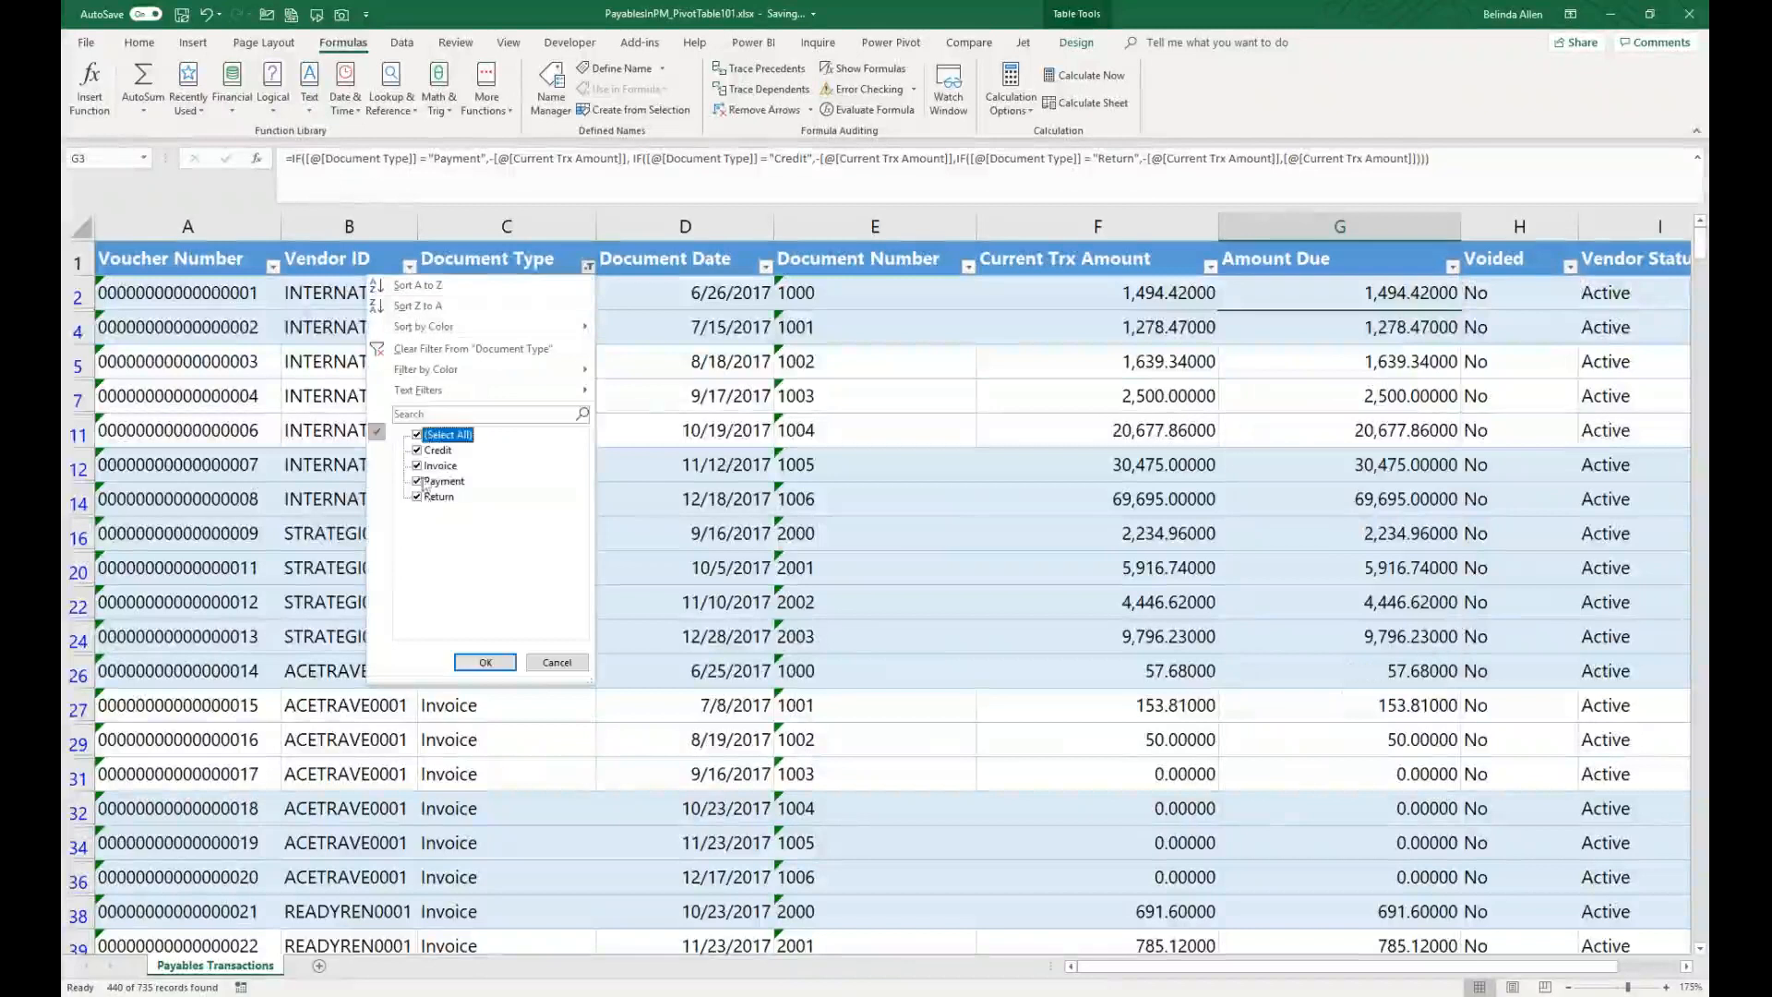
{"action": "left_click", "coordinate": [434, 466]}
{"action": "left_click", "coordinate": [485, 663]}
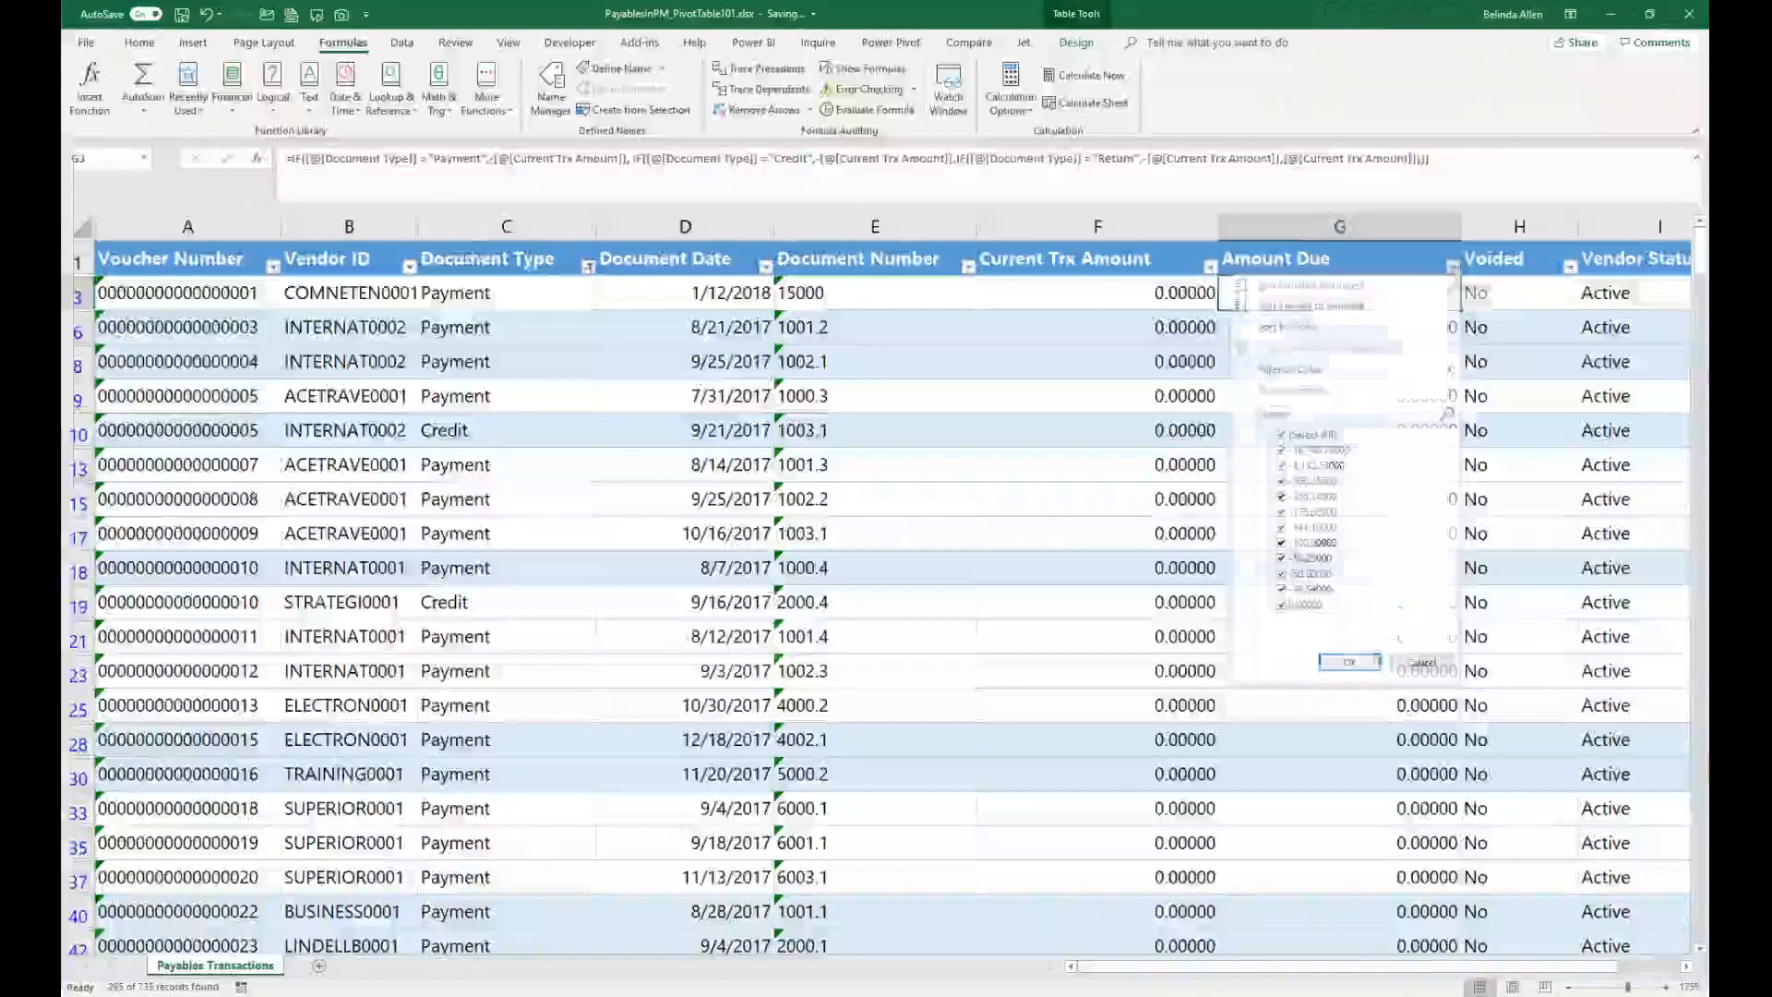
{"action": "left_click", "coordinate": [591, 270]}
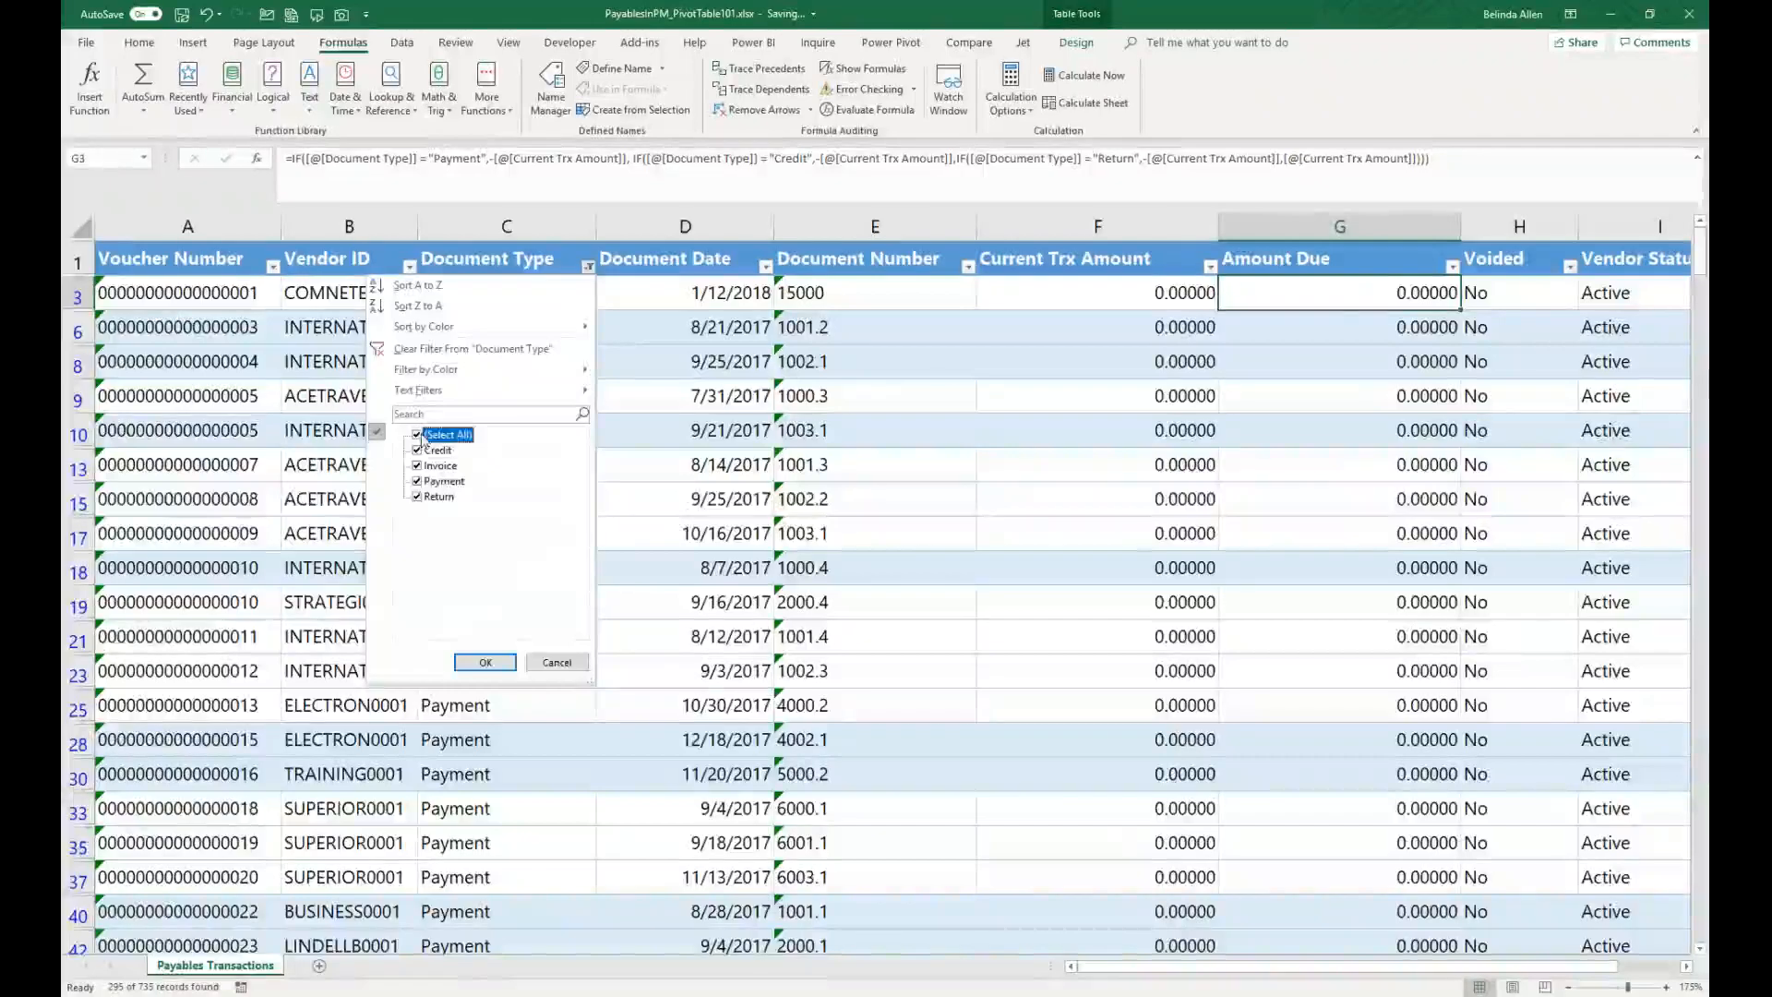
{"action": "left_click", "coordinate": [485, 662]}
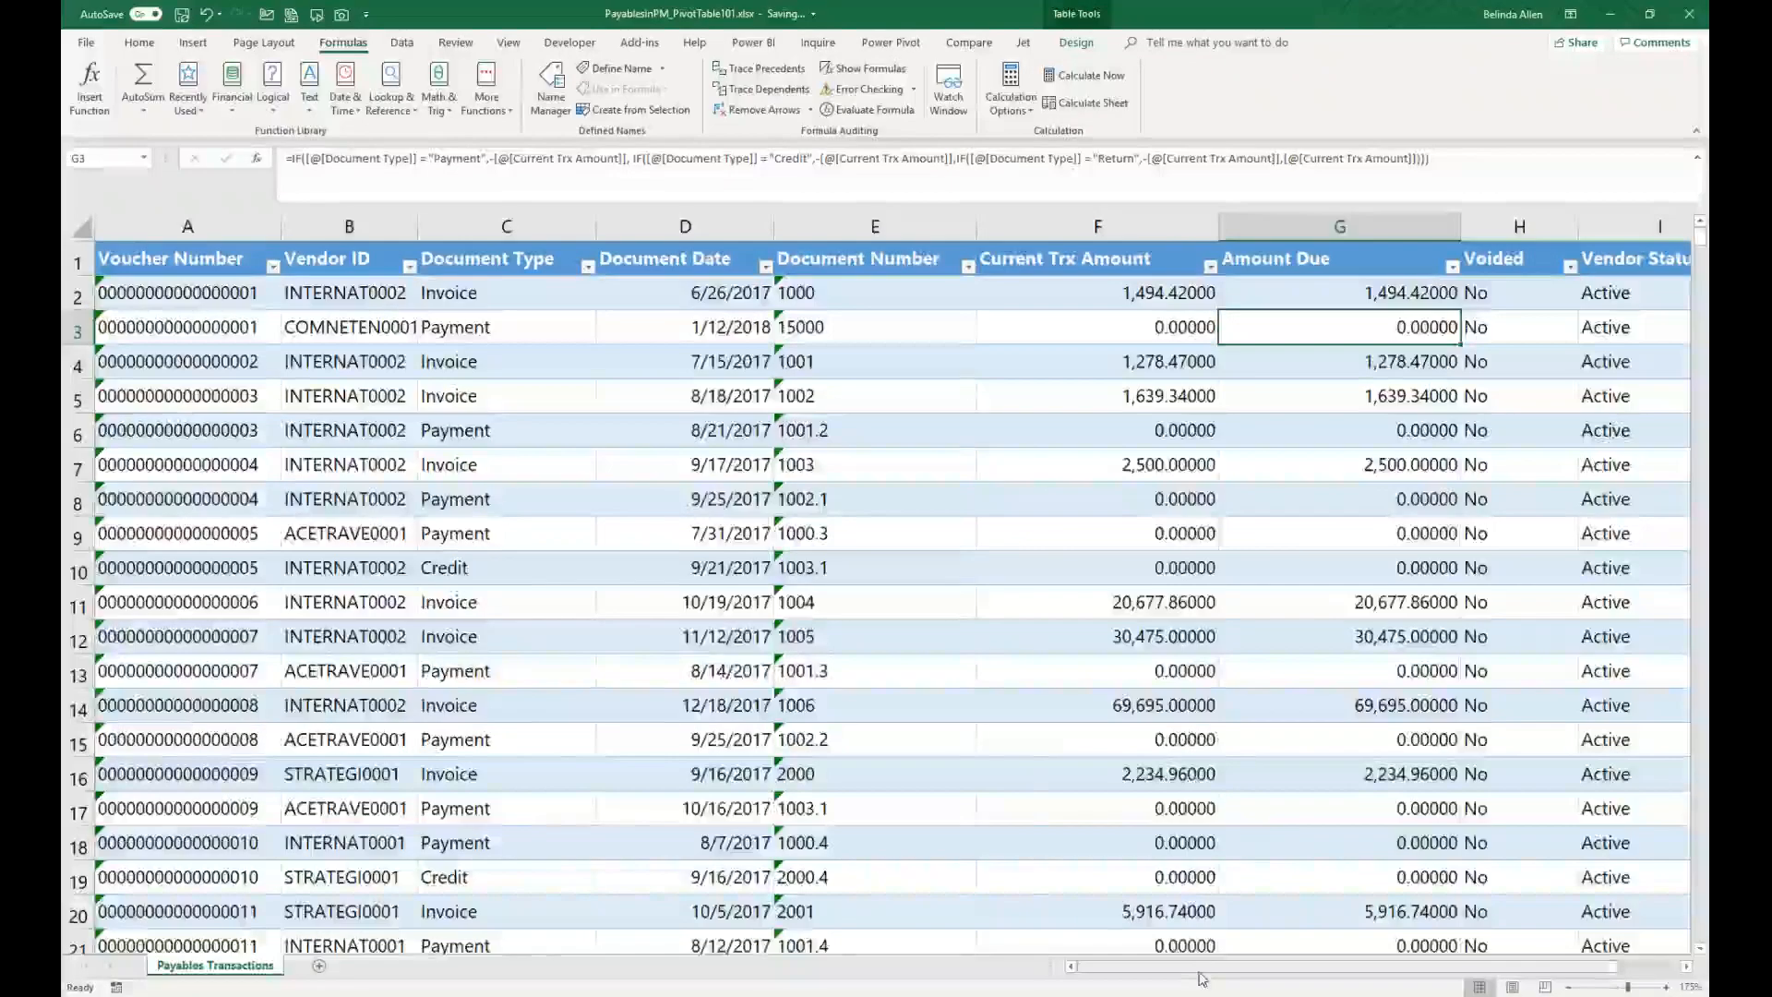
{"action": "mouse_move", "coordinate": [1204, 976]}
{"action": "left_mouse_down"}
{"action": "mouse_move", "coordinate": [1297, 950]}
{"action": "mouse_move", "coordinate": [1237, 966]}
{"action": "left_mouse_up"}
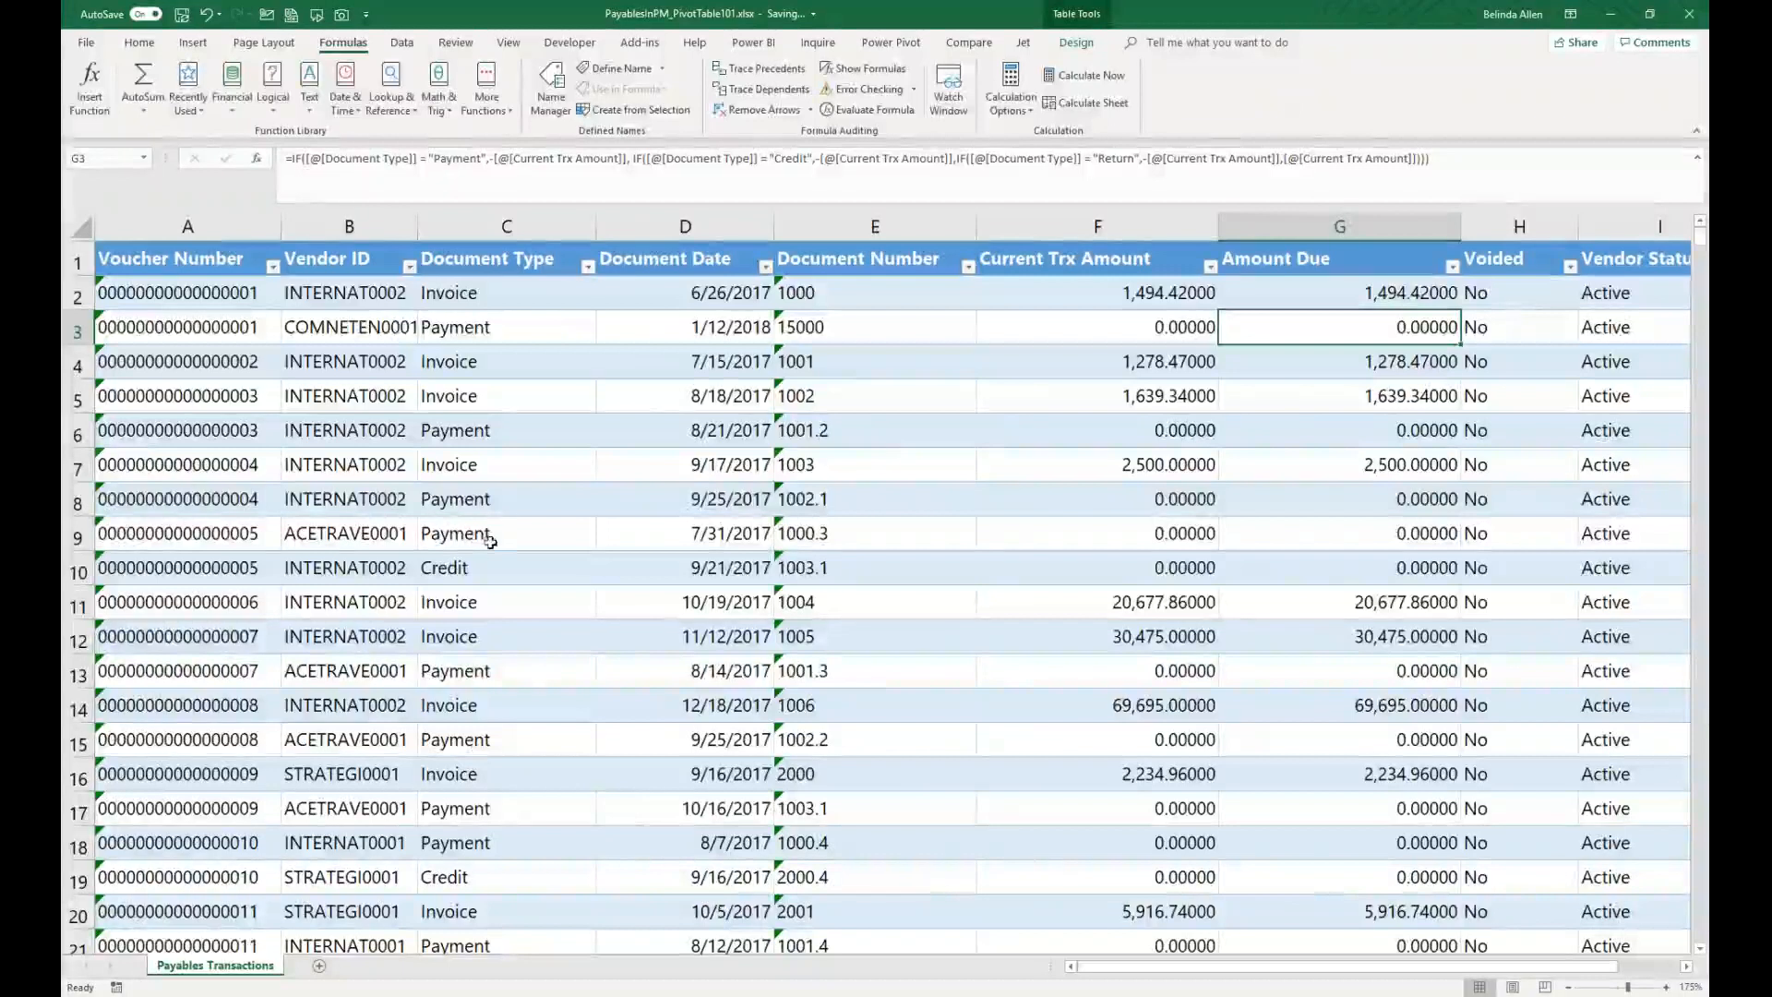
Step: Create a PivotTable from the payables table on a new worksheet
{"action": "left_click", "coordinate": [498, 508]}
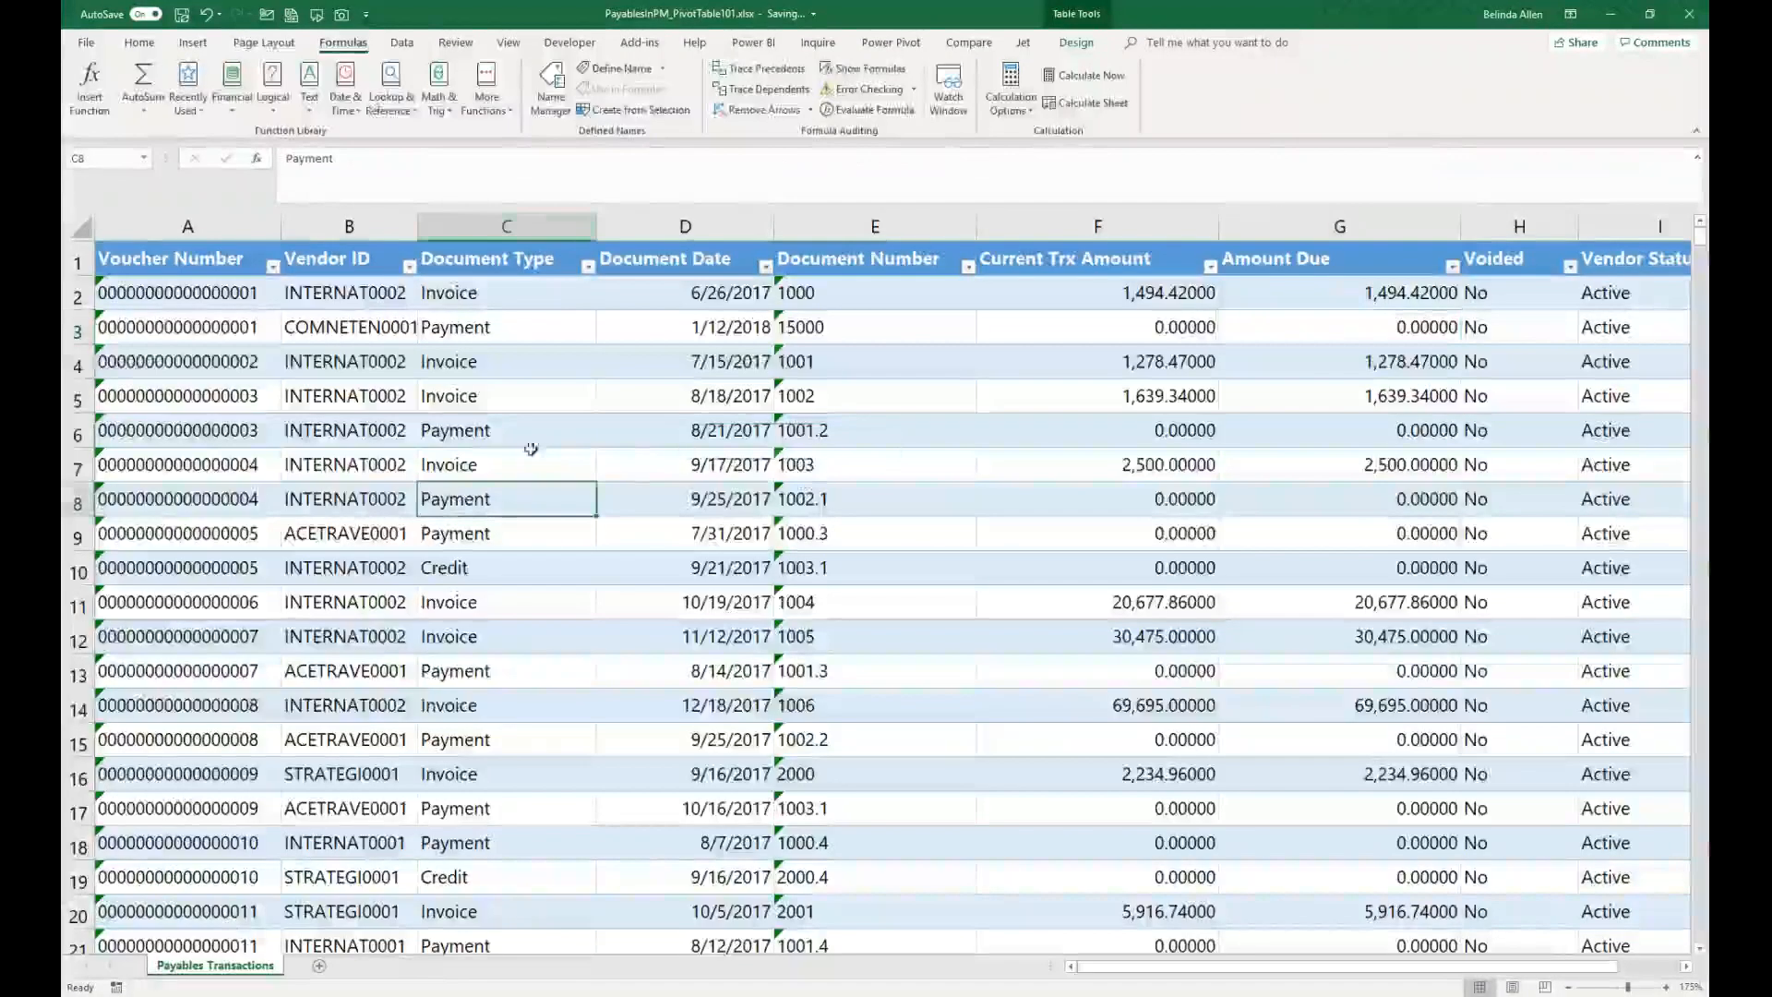
{"action": "left_click", "coordinate": [194, 44]}
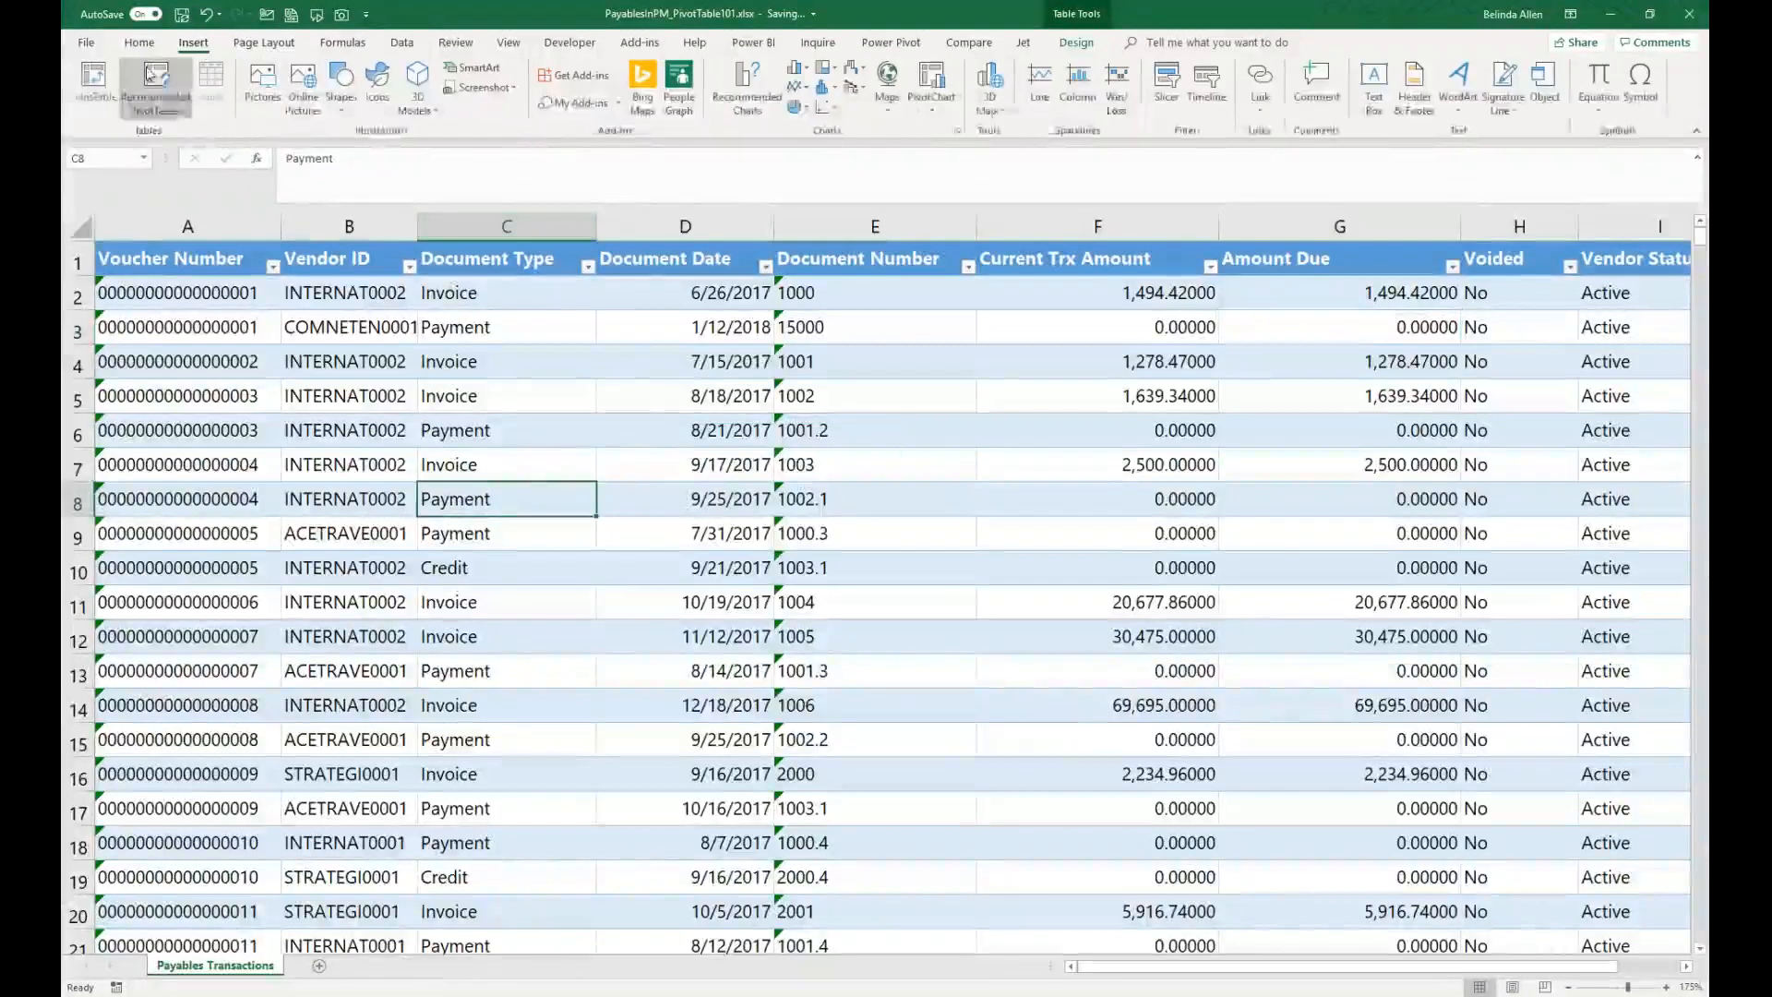
{"action": "left_click", "coordinate": [94, 83]}
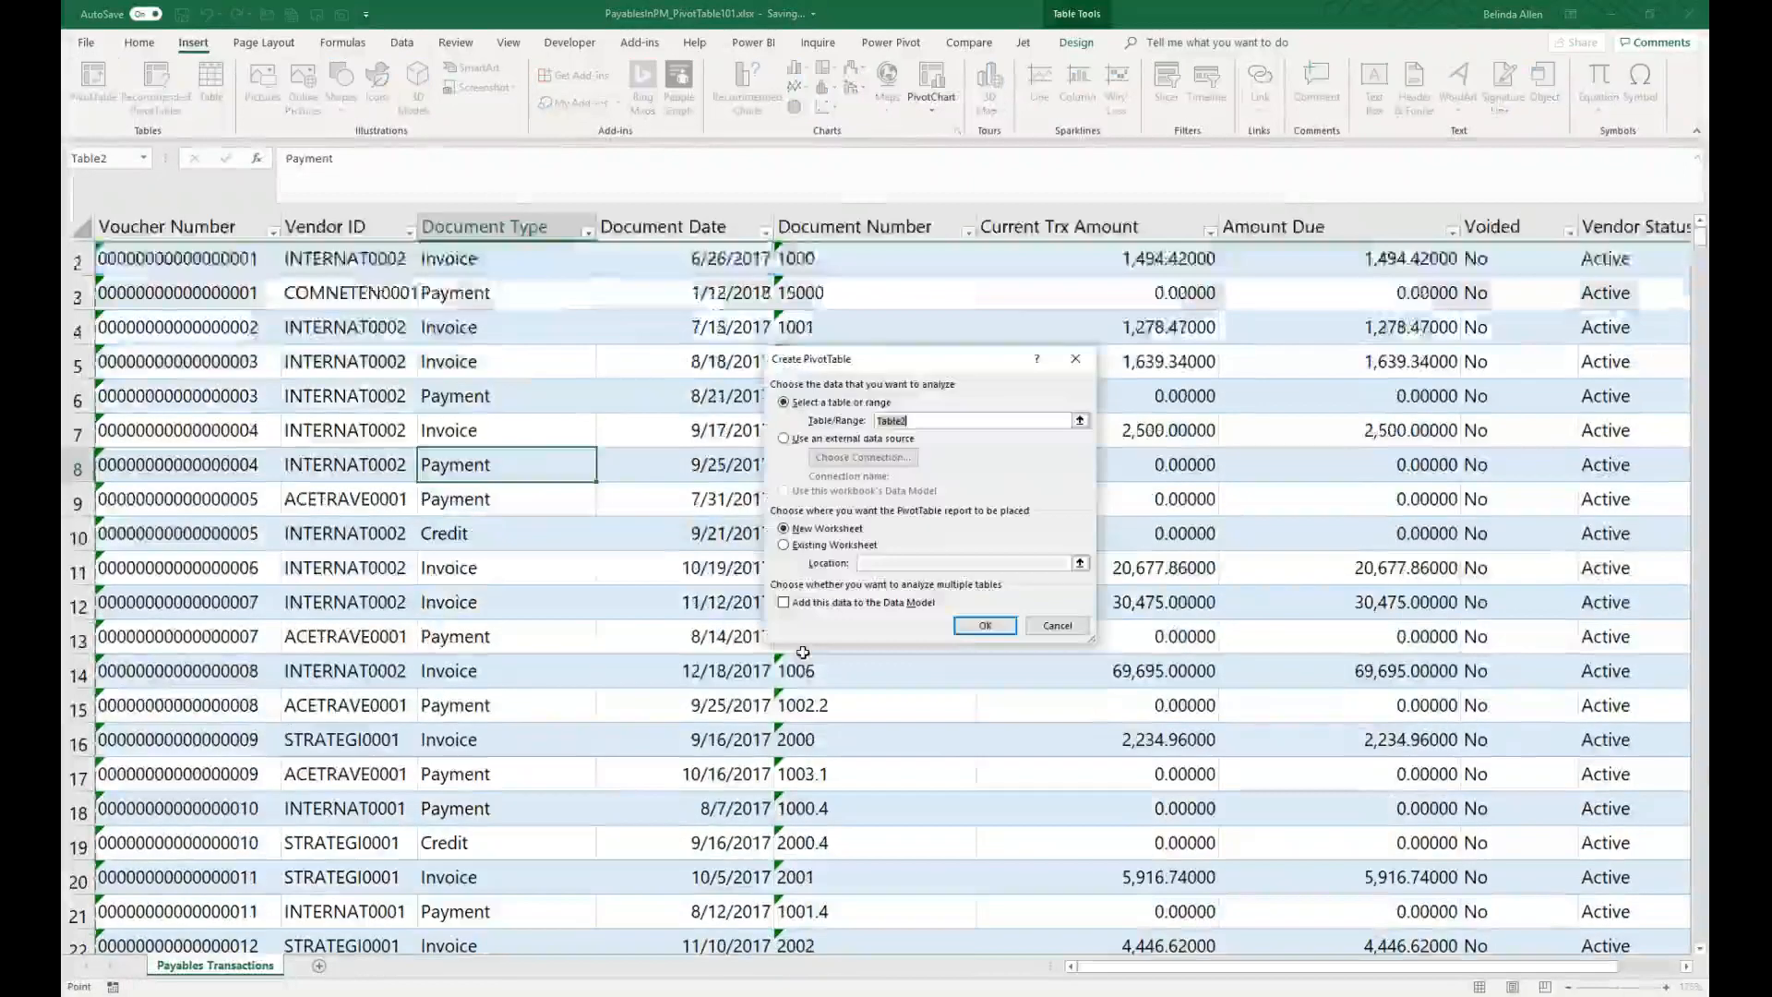
{"action": "key", "text": "Return"}
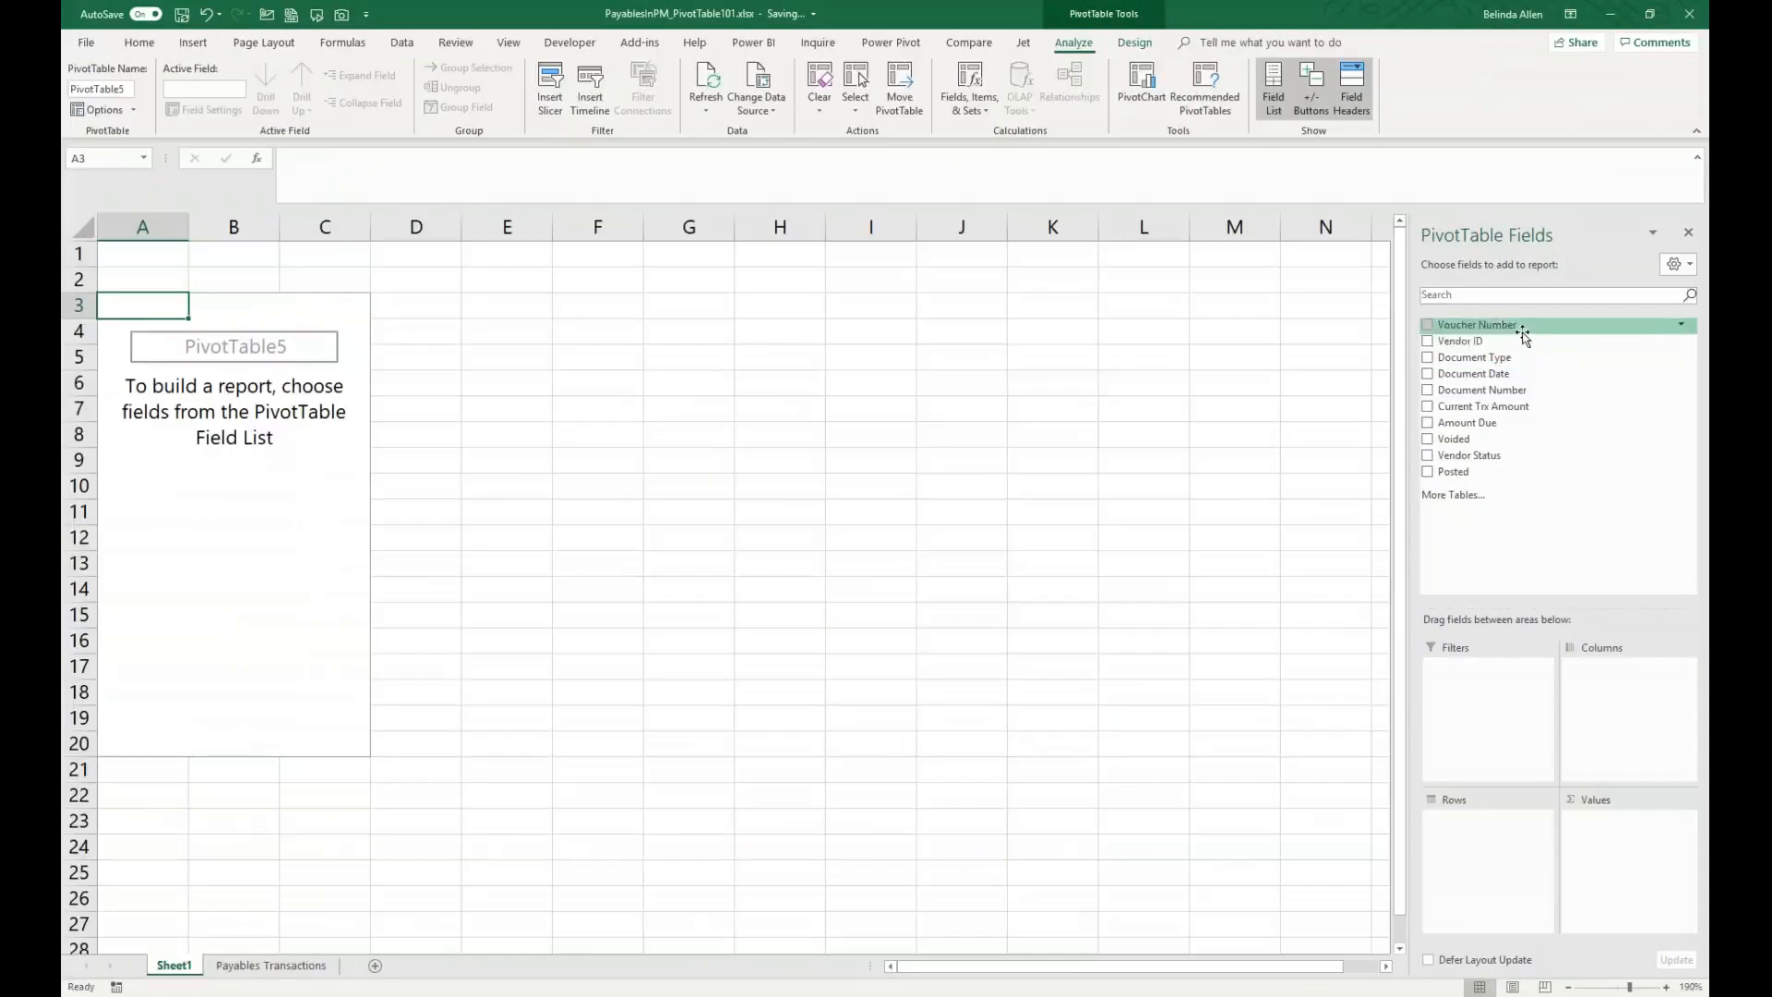
Step: Add Vendor ID to the PivotTable rows and Amount Due to the values
{"action": "left_click_drag", "start_coordinate": [1524, 342], "coordinate": [1490, 886]}
{"action": "left_click_drag", "start_coordinate": [1496, 424], "coordinate": [1501, 429]}
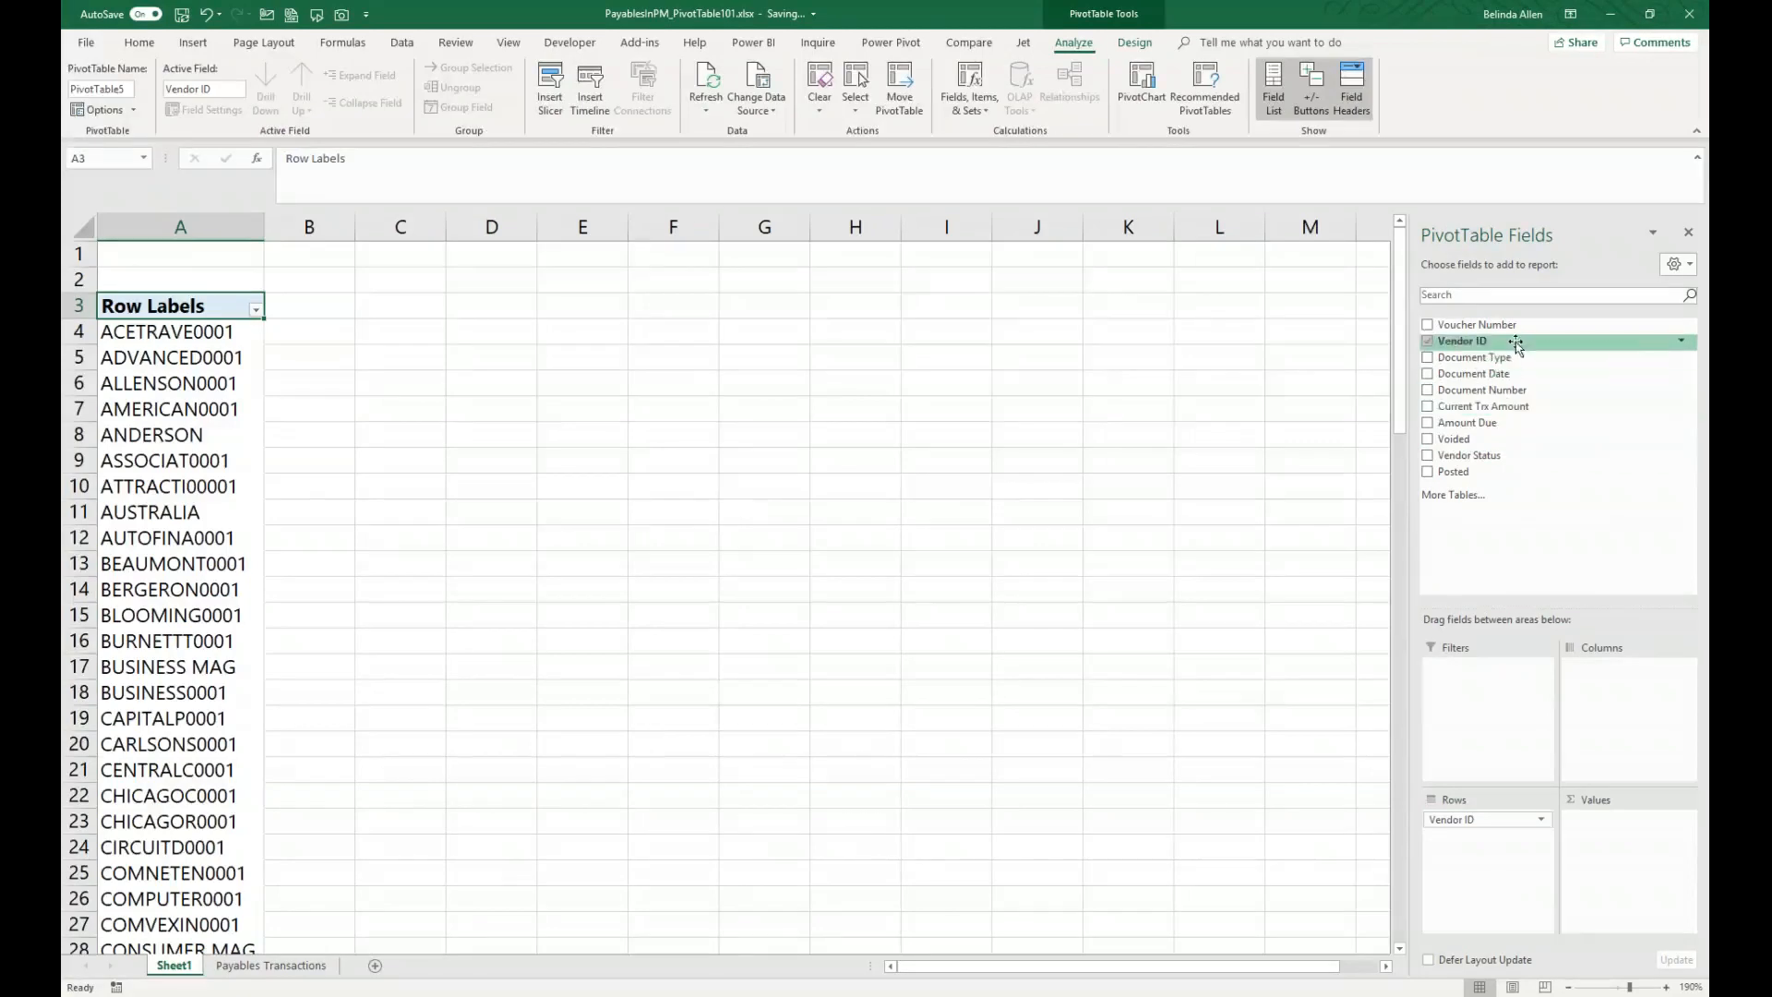
{"action": "left_click_drag", "start_coordinate": [1495, 425], "coordinate": [1611, 874]}
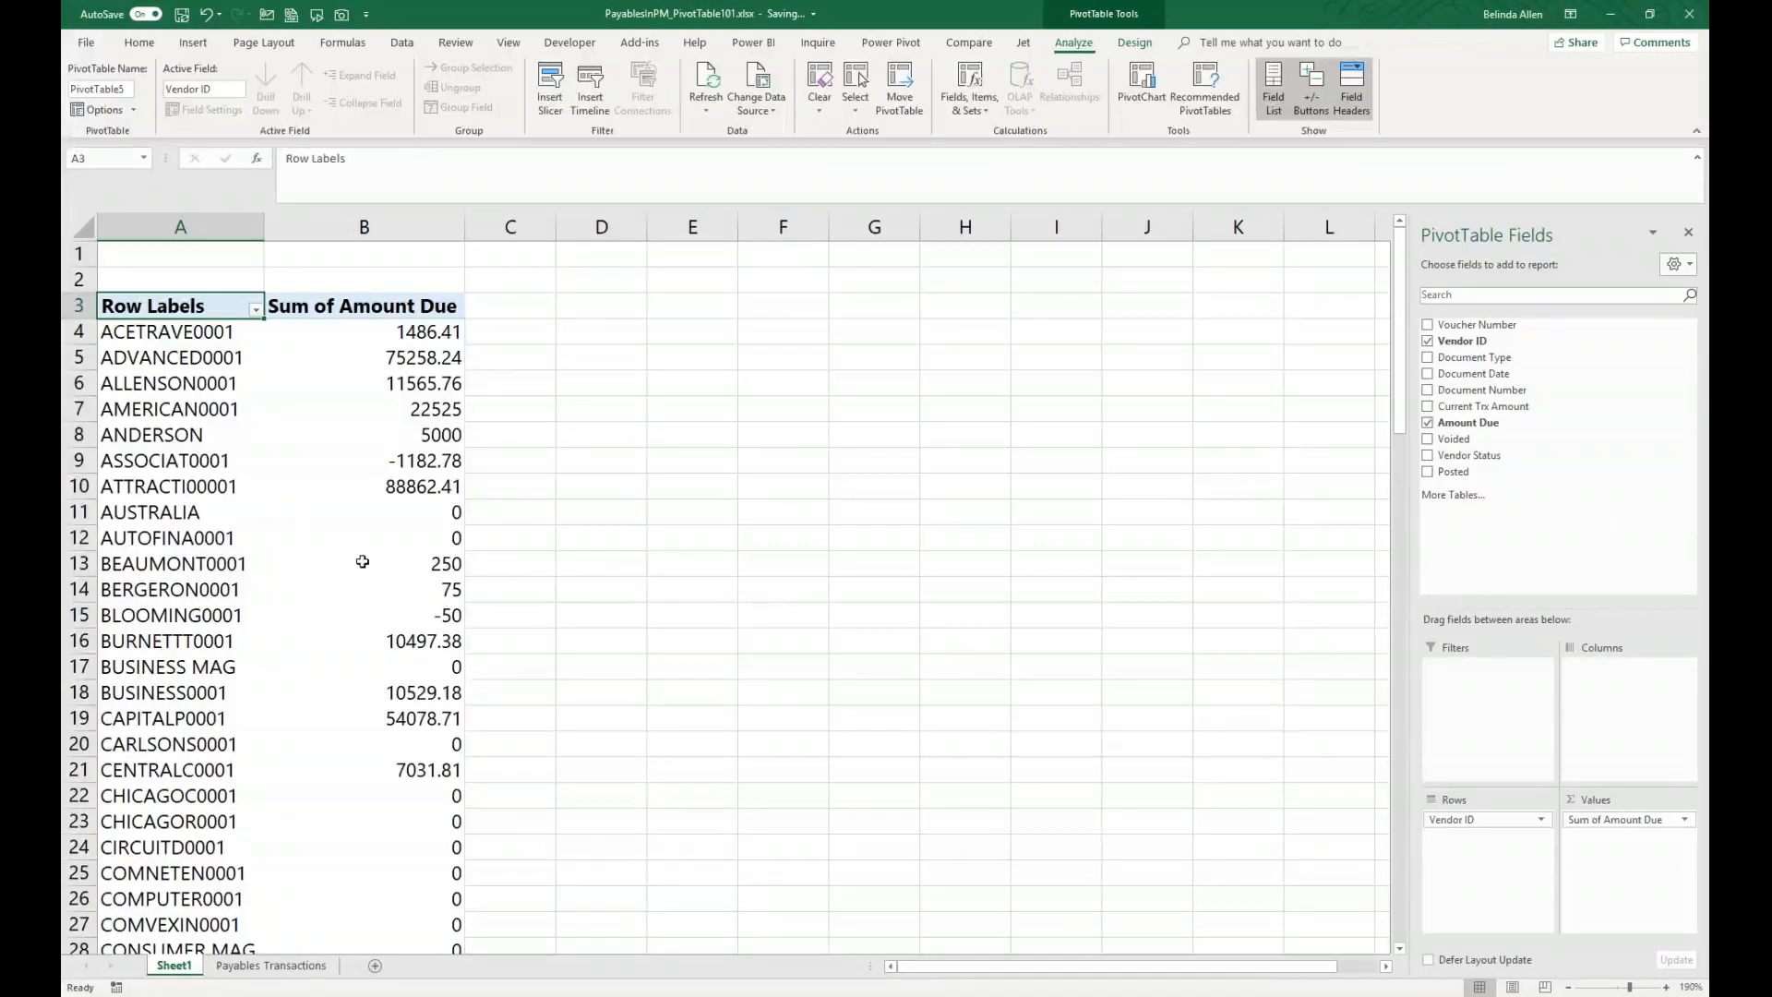
Step: Rename the value field to Amount Due and format it as Currency with red parenthesized negatives
{"action": "right_click", "coordinate": [419, 339]}
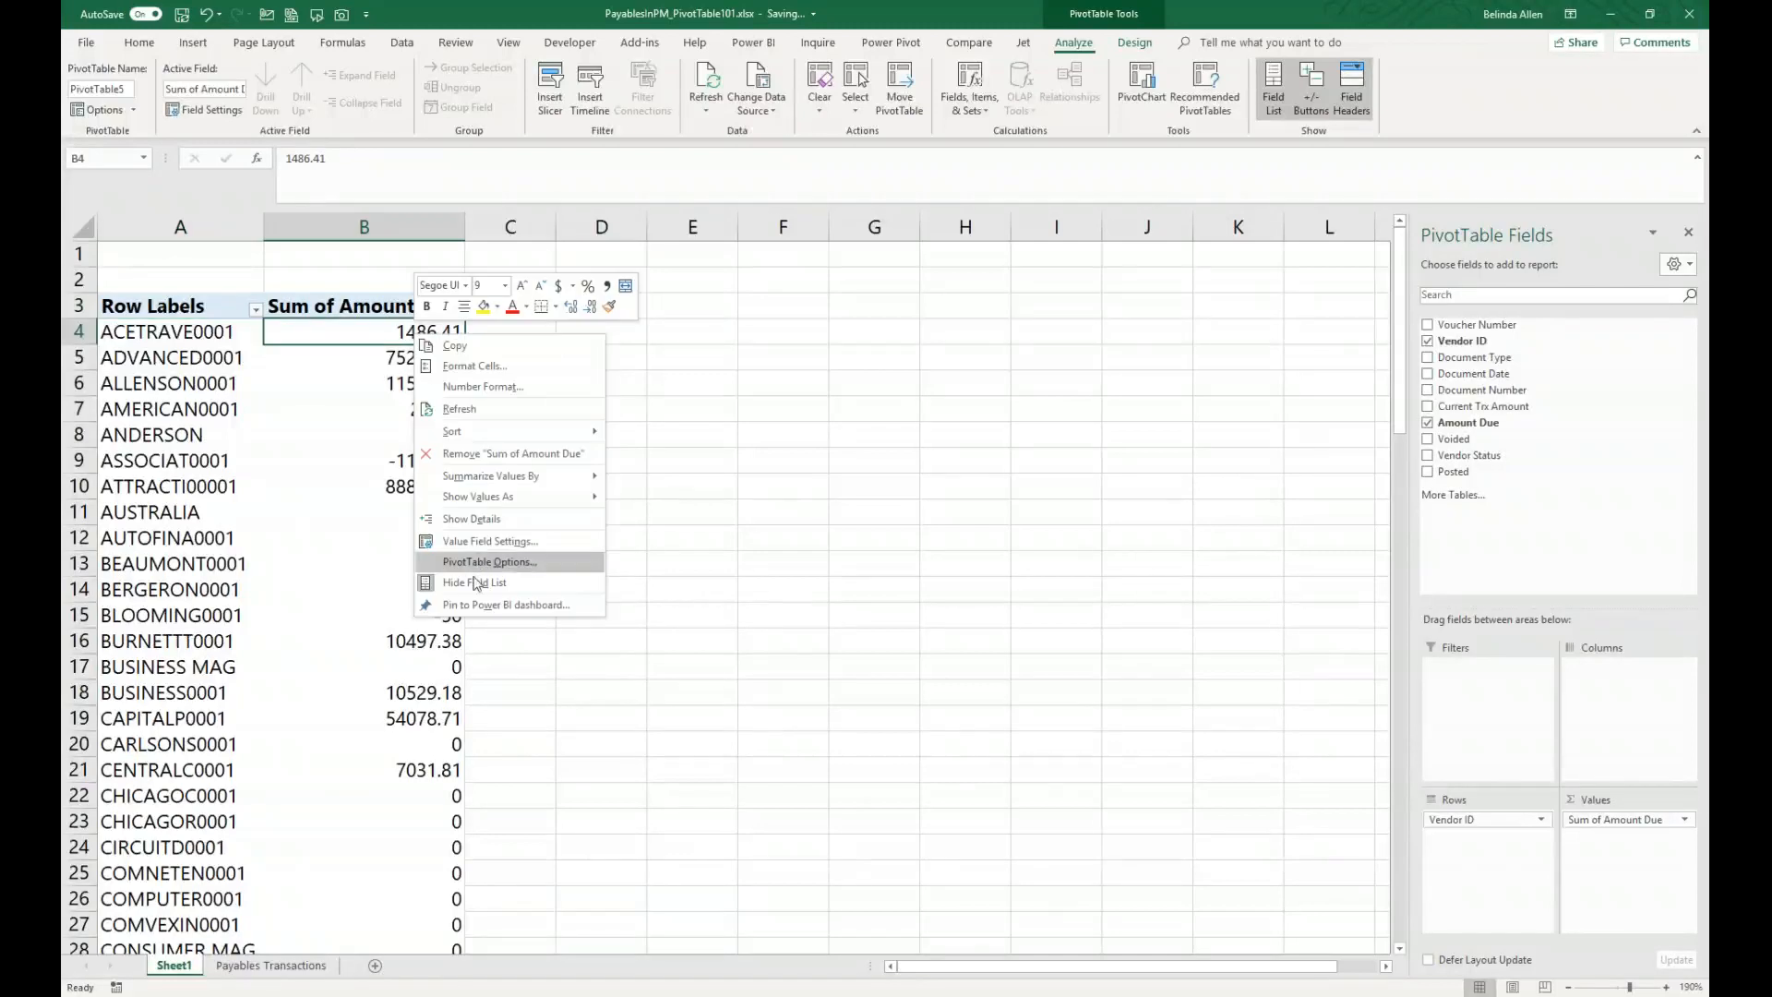
{"action": "left_click", "coordinate": [492, 543]}
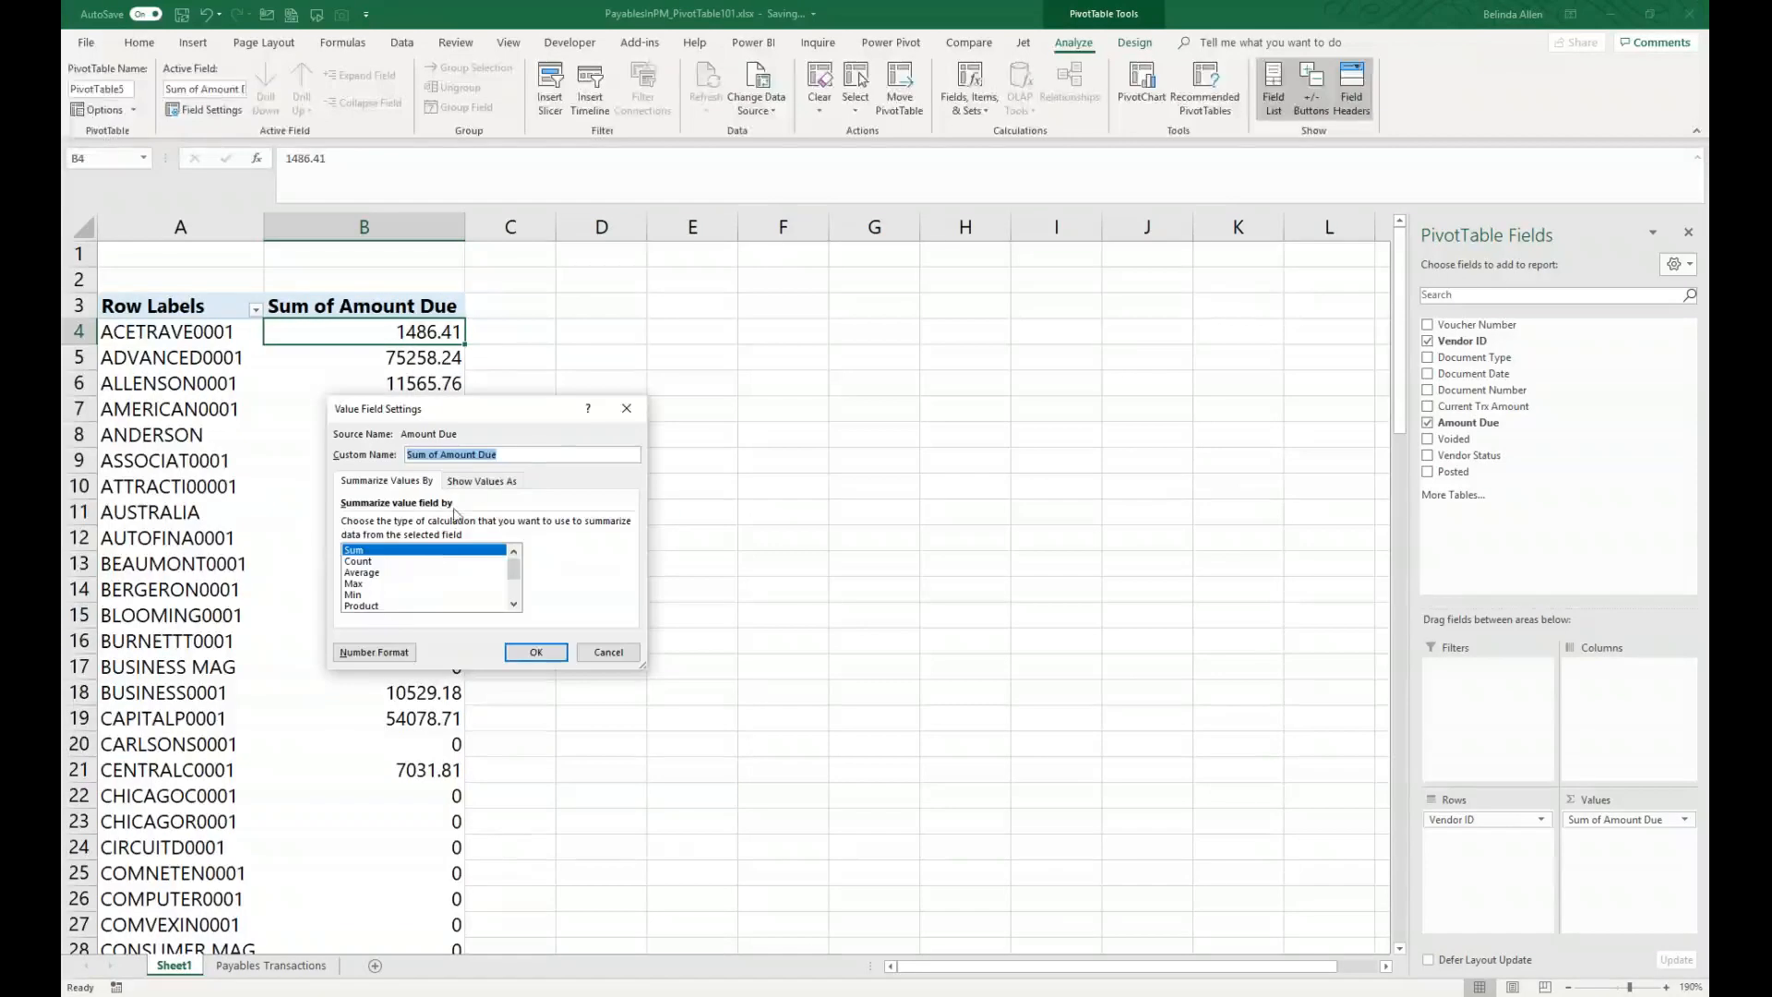
{"action": "type", "text": "Amount Due"}
{"action": "key", "text": "Return"}
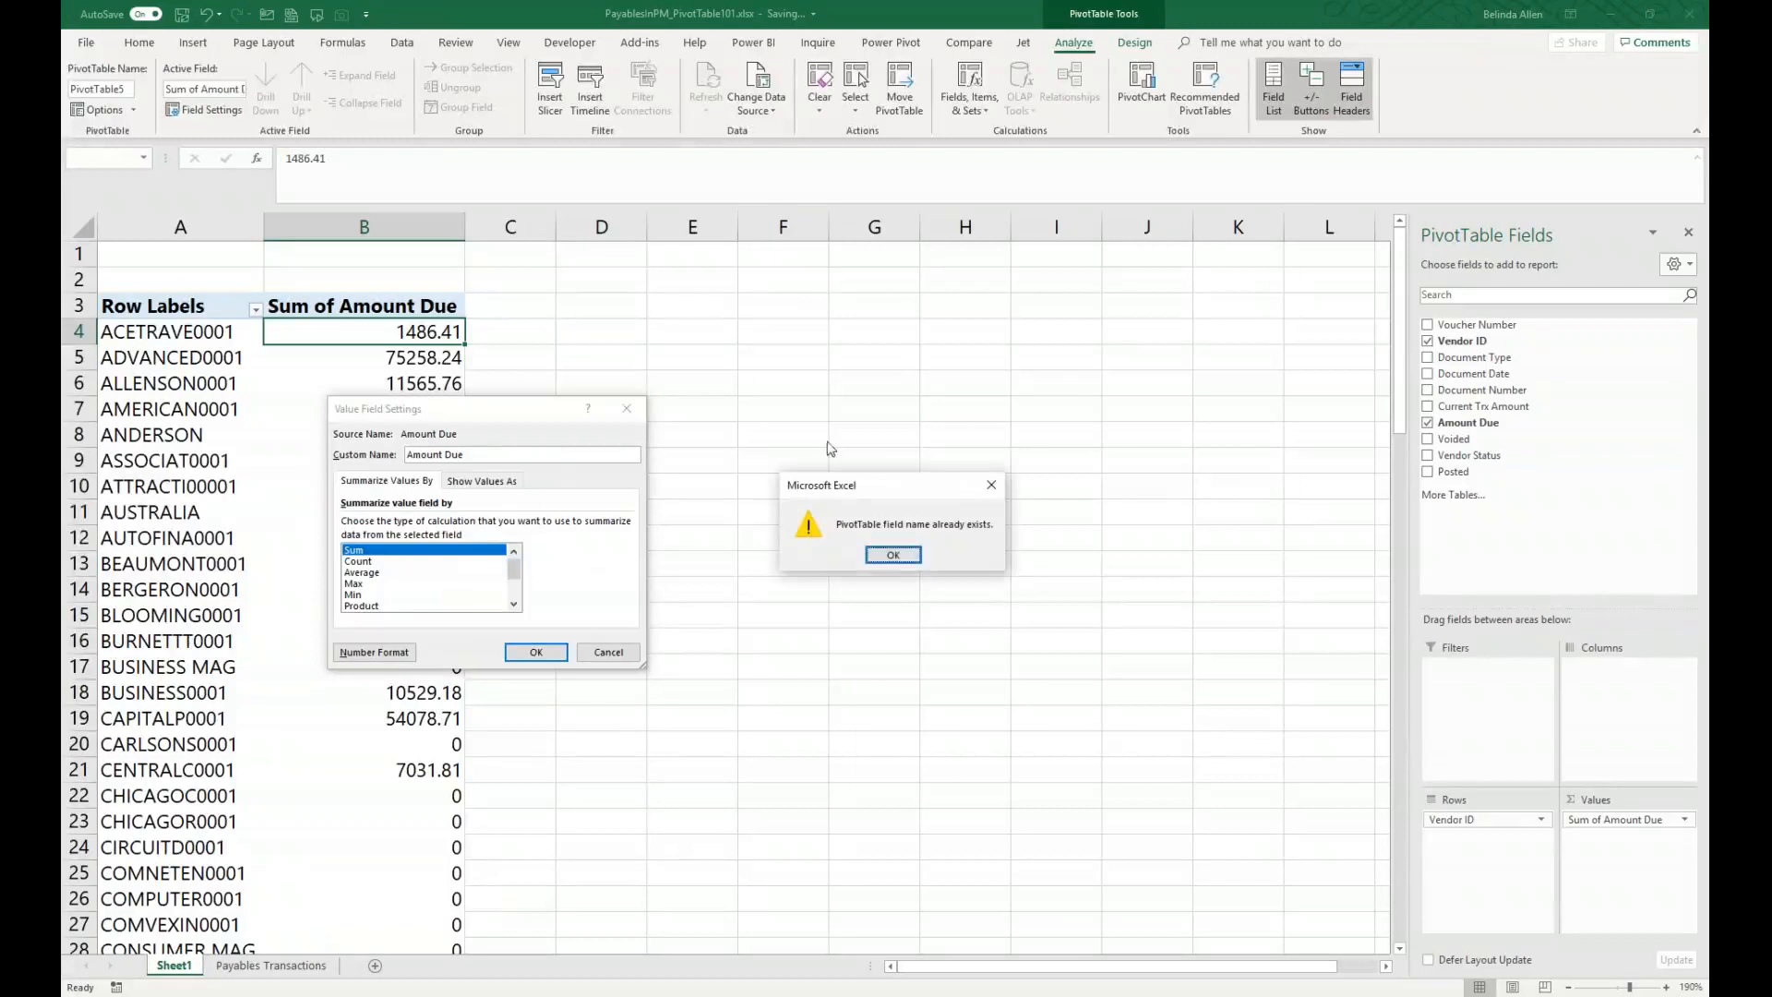
{"action": "left_click", "coordinate": [892, 555]}
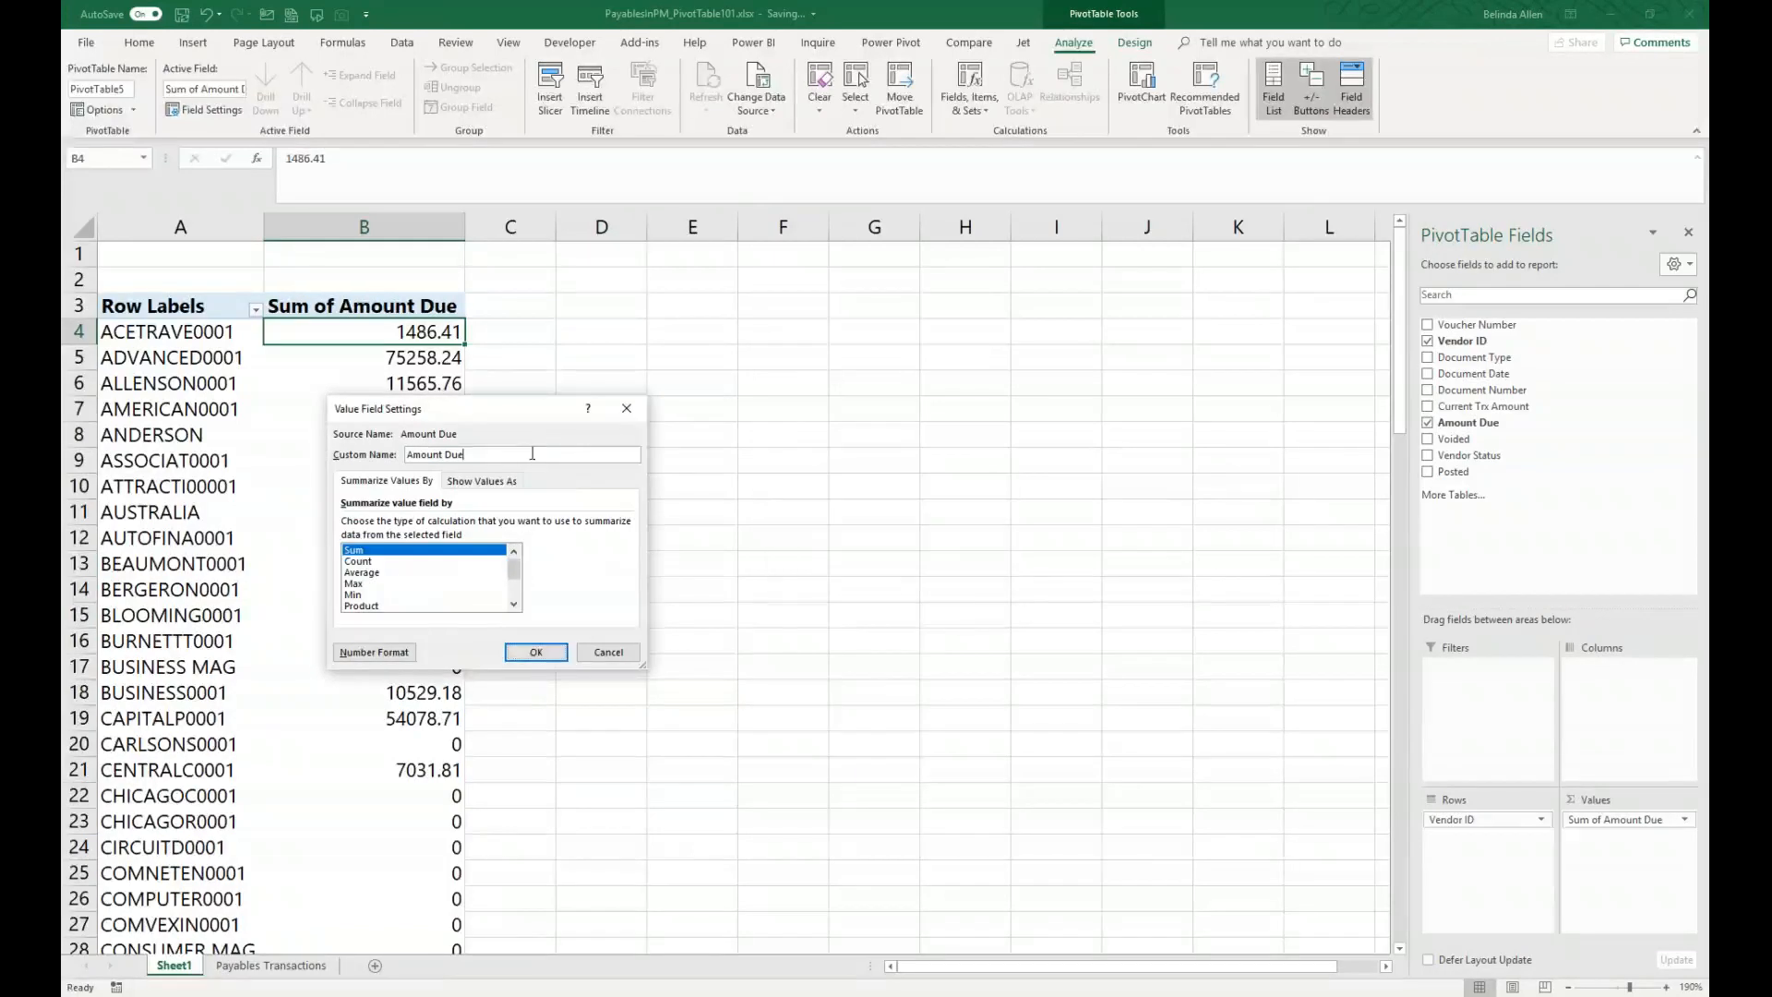
{"action": "left_click", "coordinate": [374, 652]}
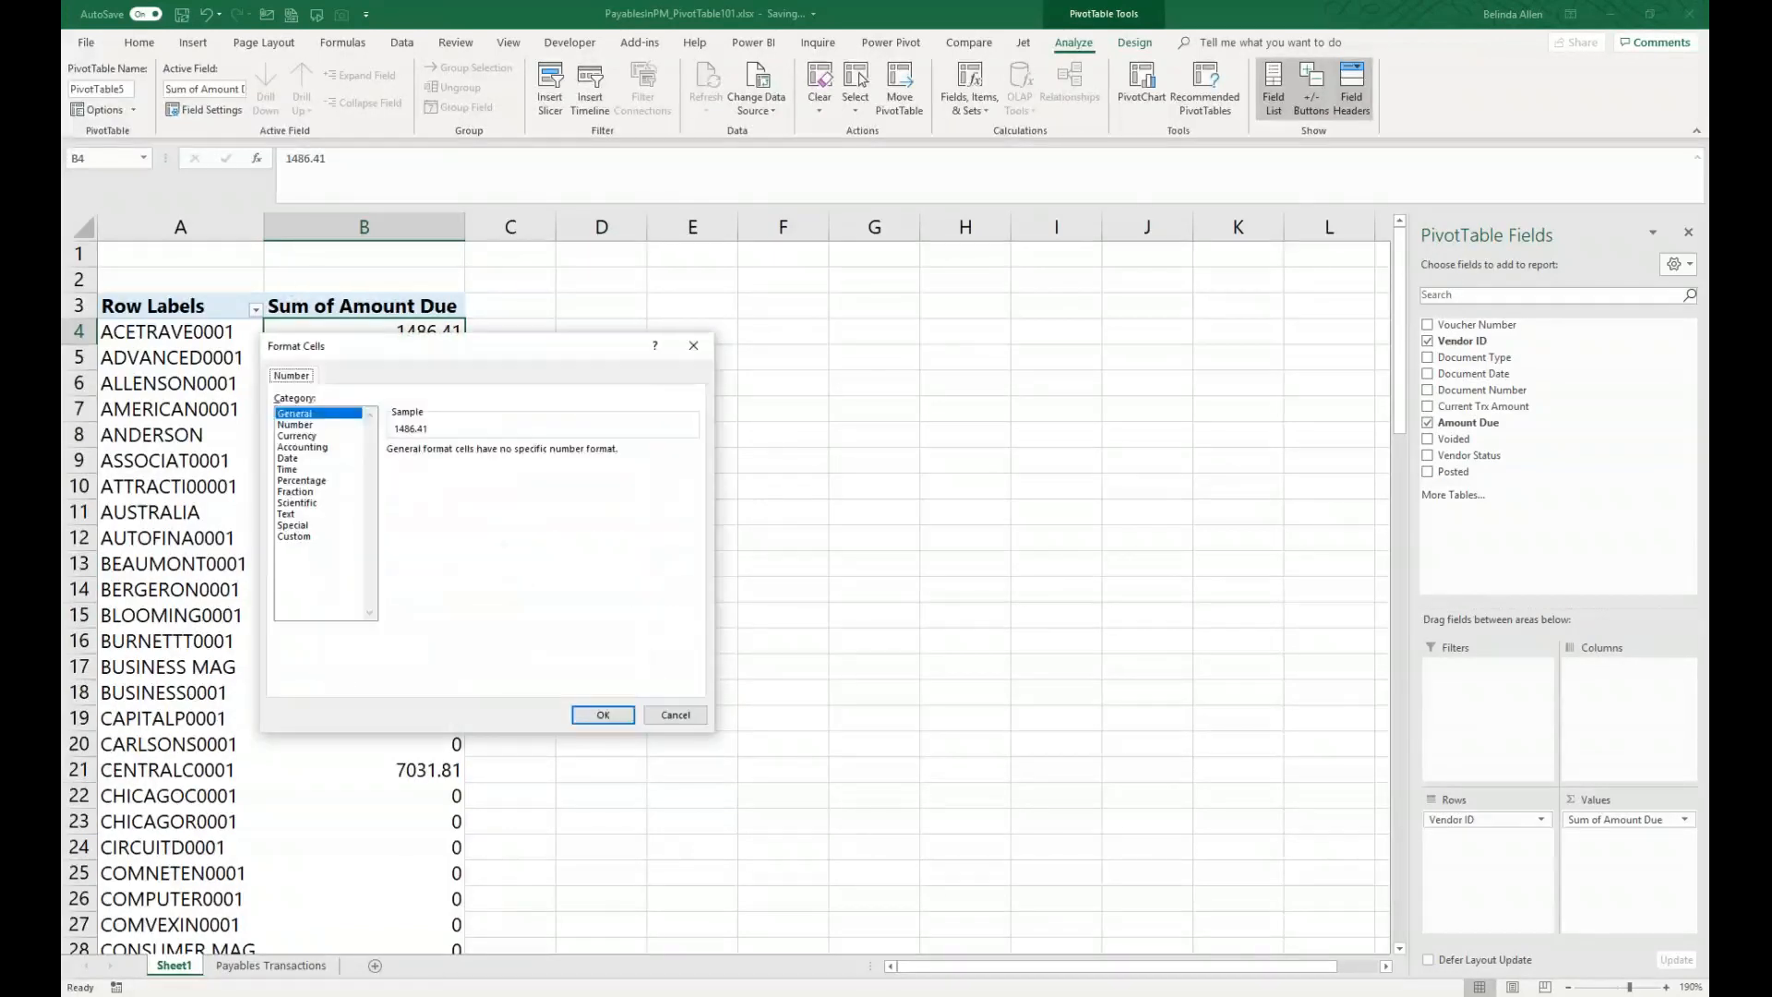
{"action": "left_click", "coordinate": [302, 436]}
{"action": "left_click", "coordinate": [432, 538]}
{"action": "left_click", "coordinate": [602, 716]}
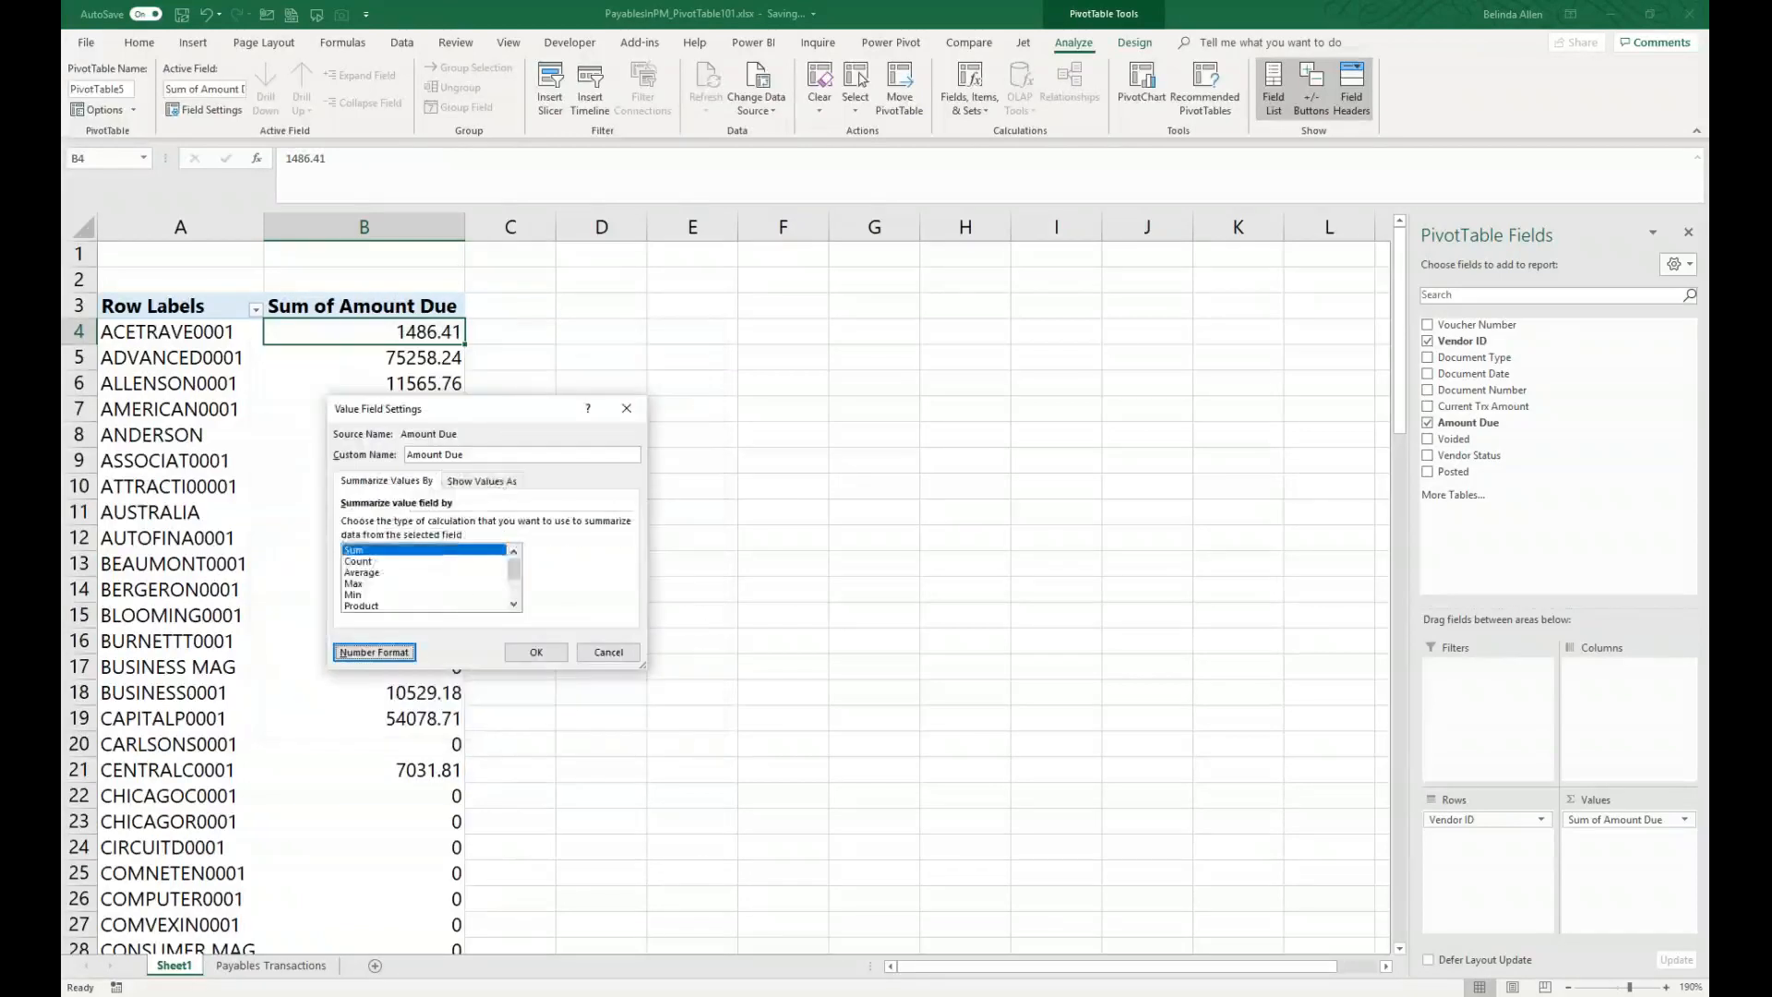
{"action": "left_click", "coordinate": [544, 653]}
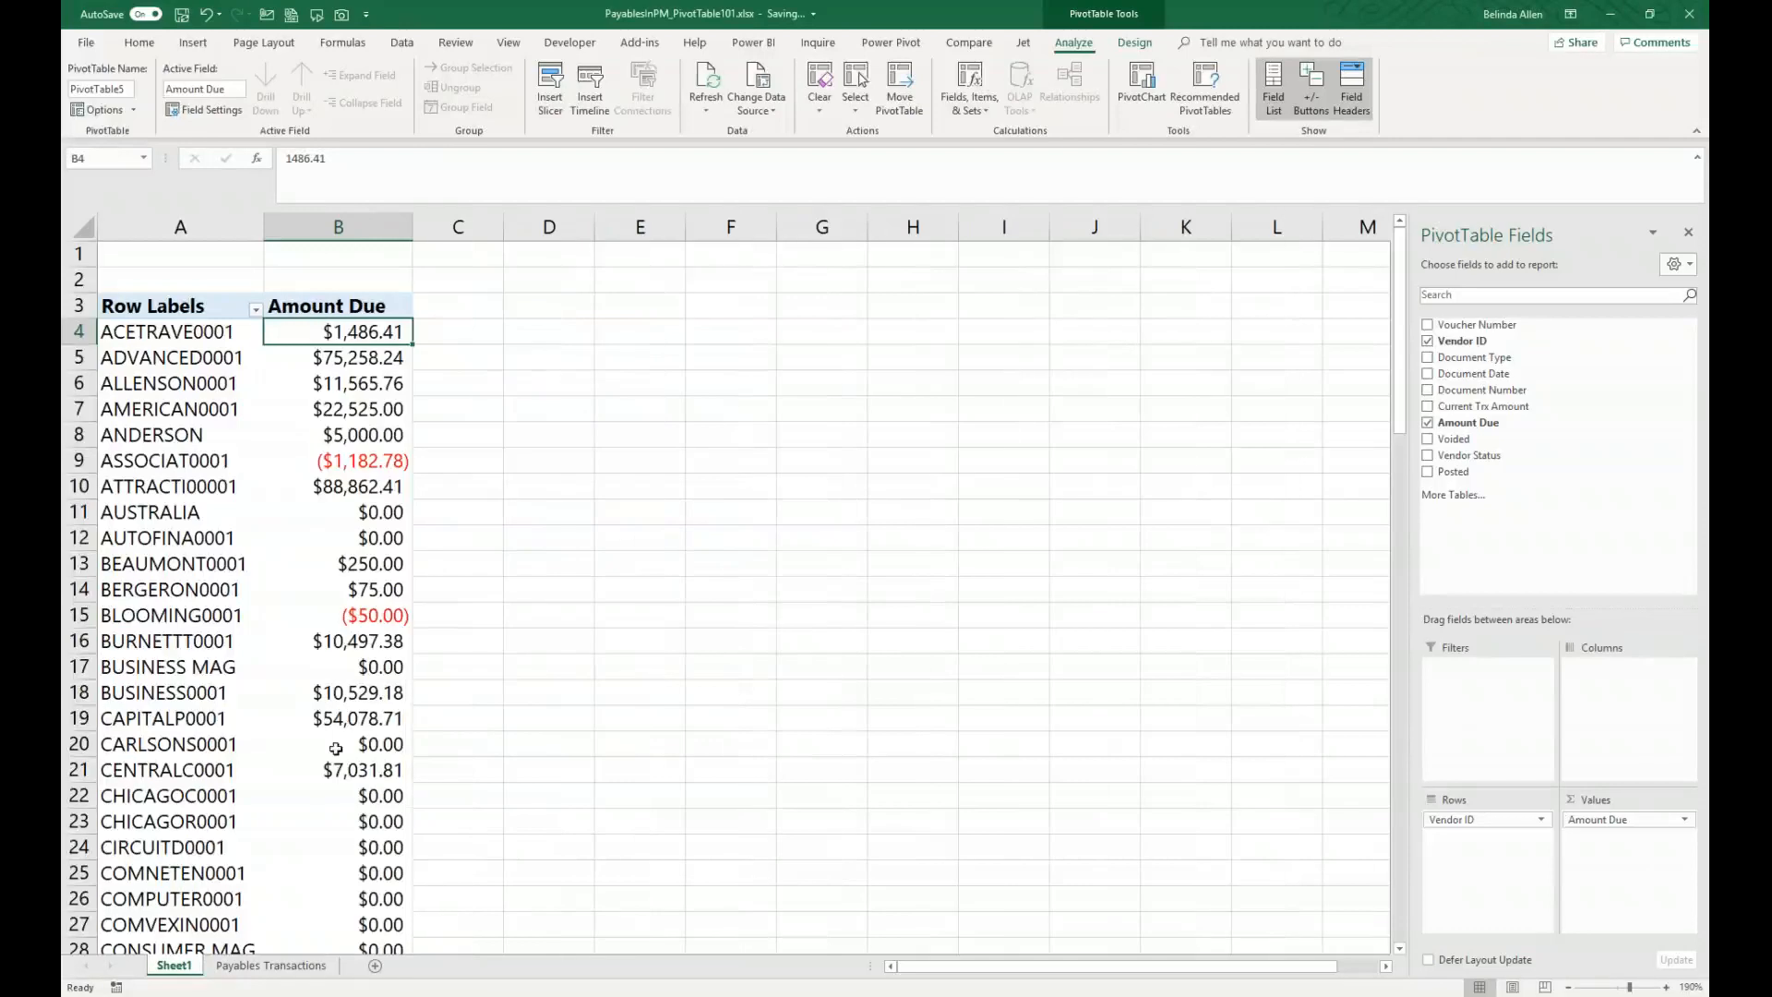
Step: Apply a Does Not Equal value filter on Amount Due to hide vendors with zero balances
{"action": "mouse_move", "coordinate": [373, 844]}
{"action": "left_click", "coordinate": [256, 310]}
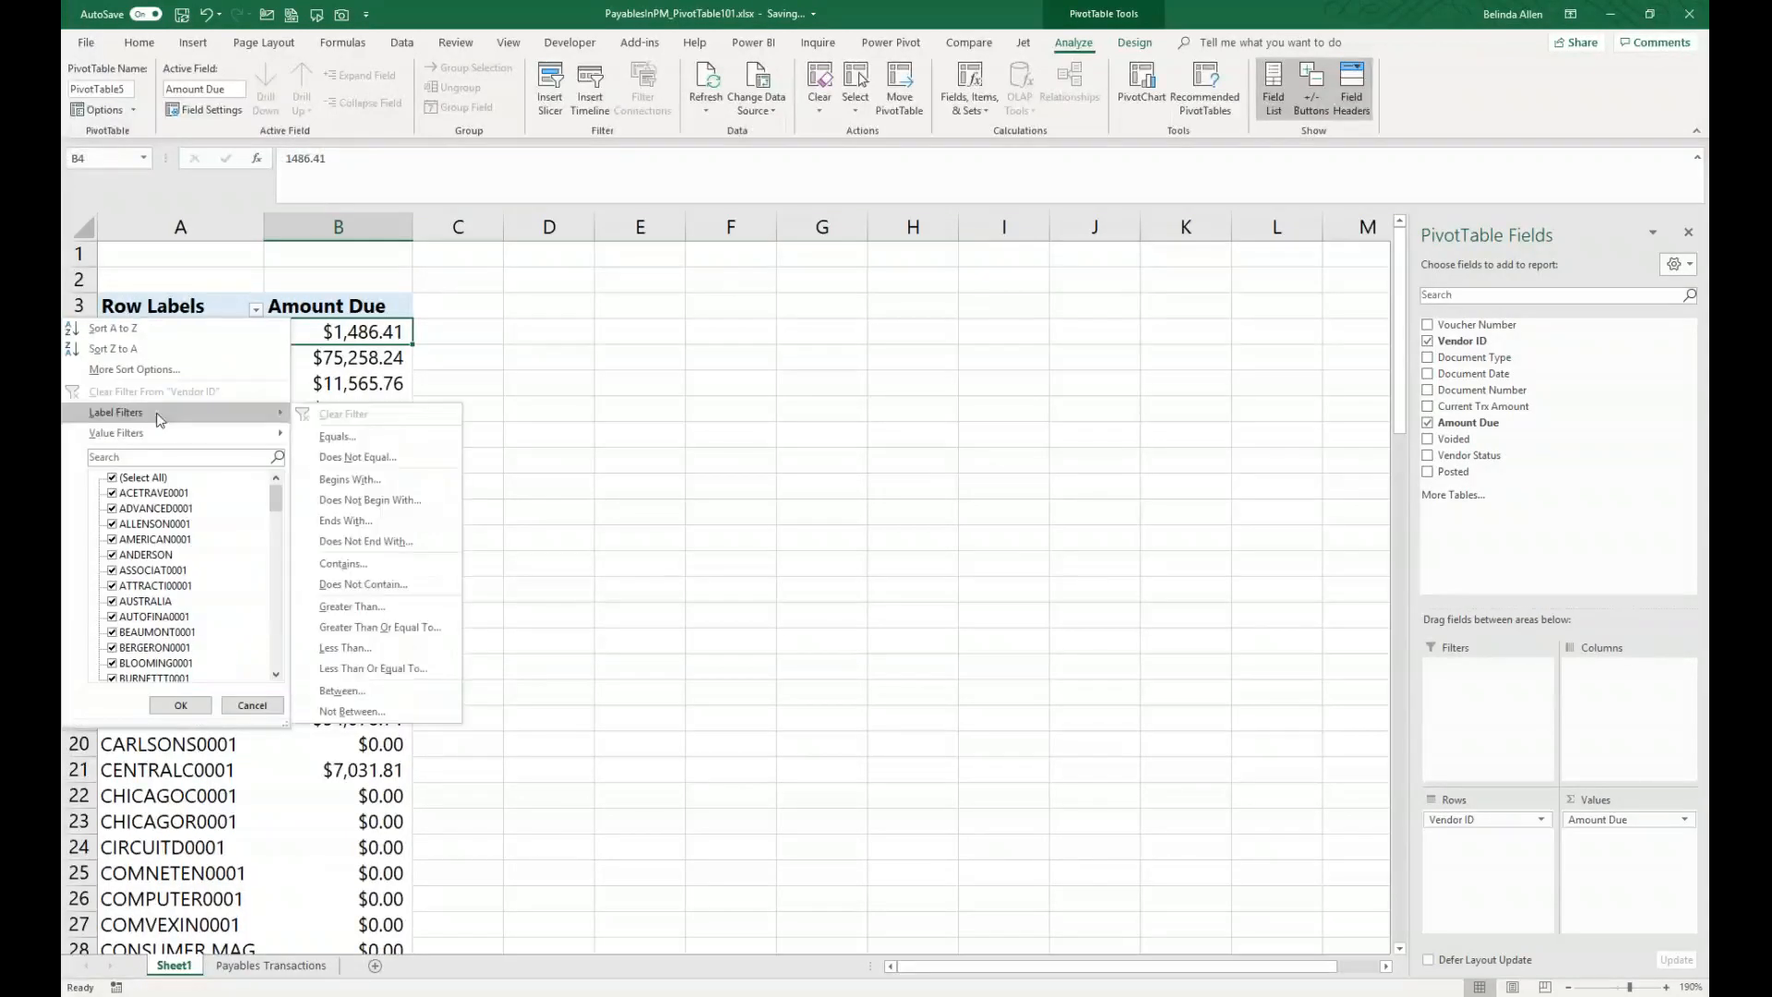
{"action": "mouse_move", "coordinate": [145, 435]}
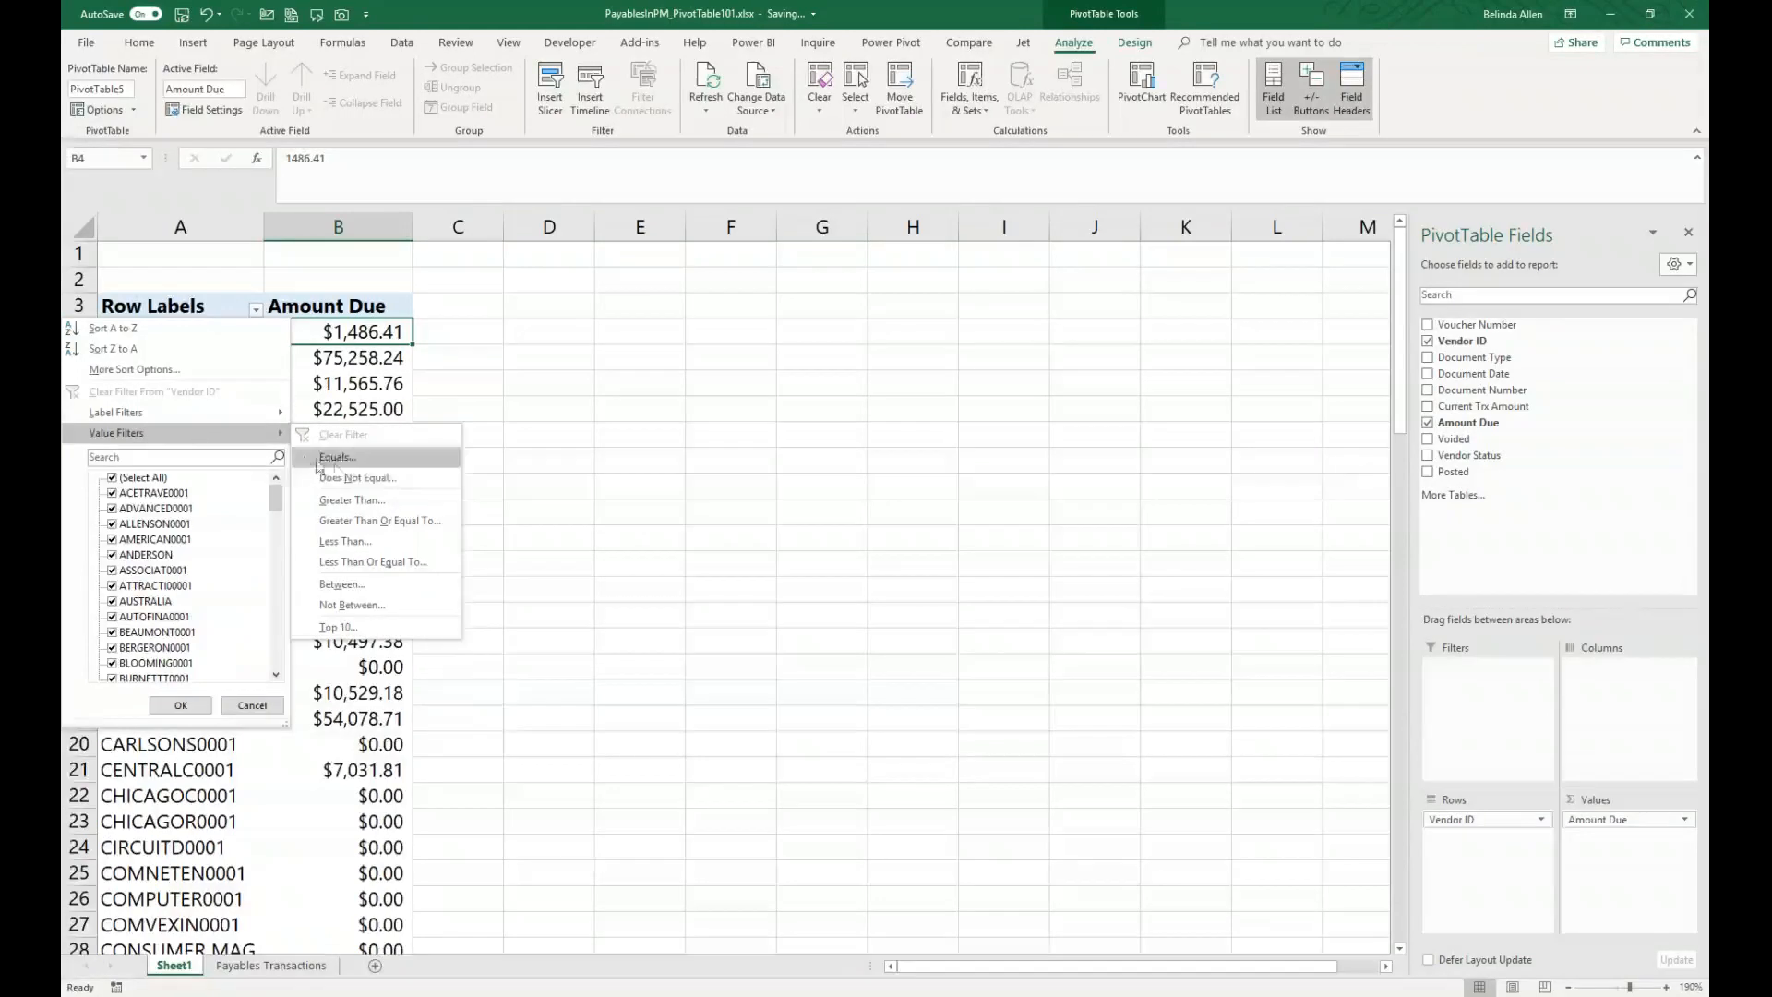
{"action": "left_click", "coordinate": [359, 478]}
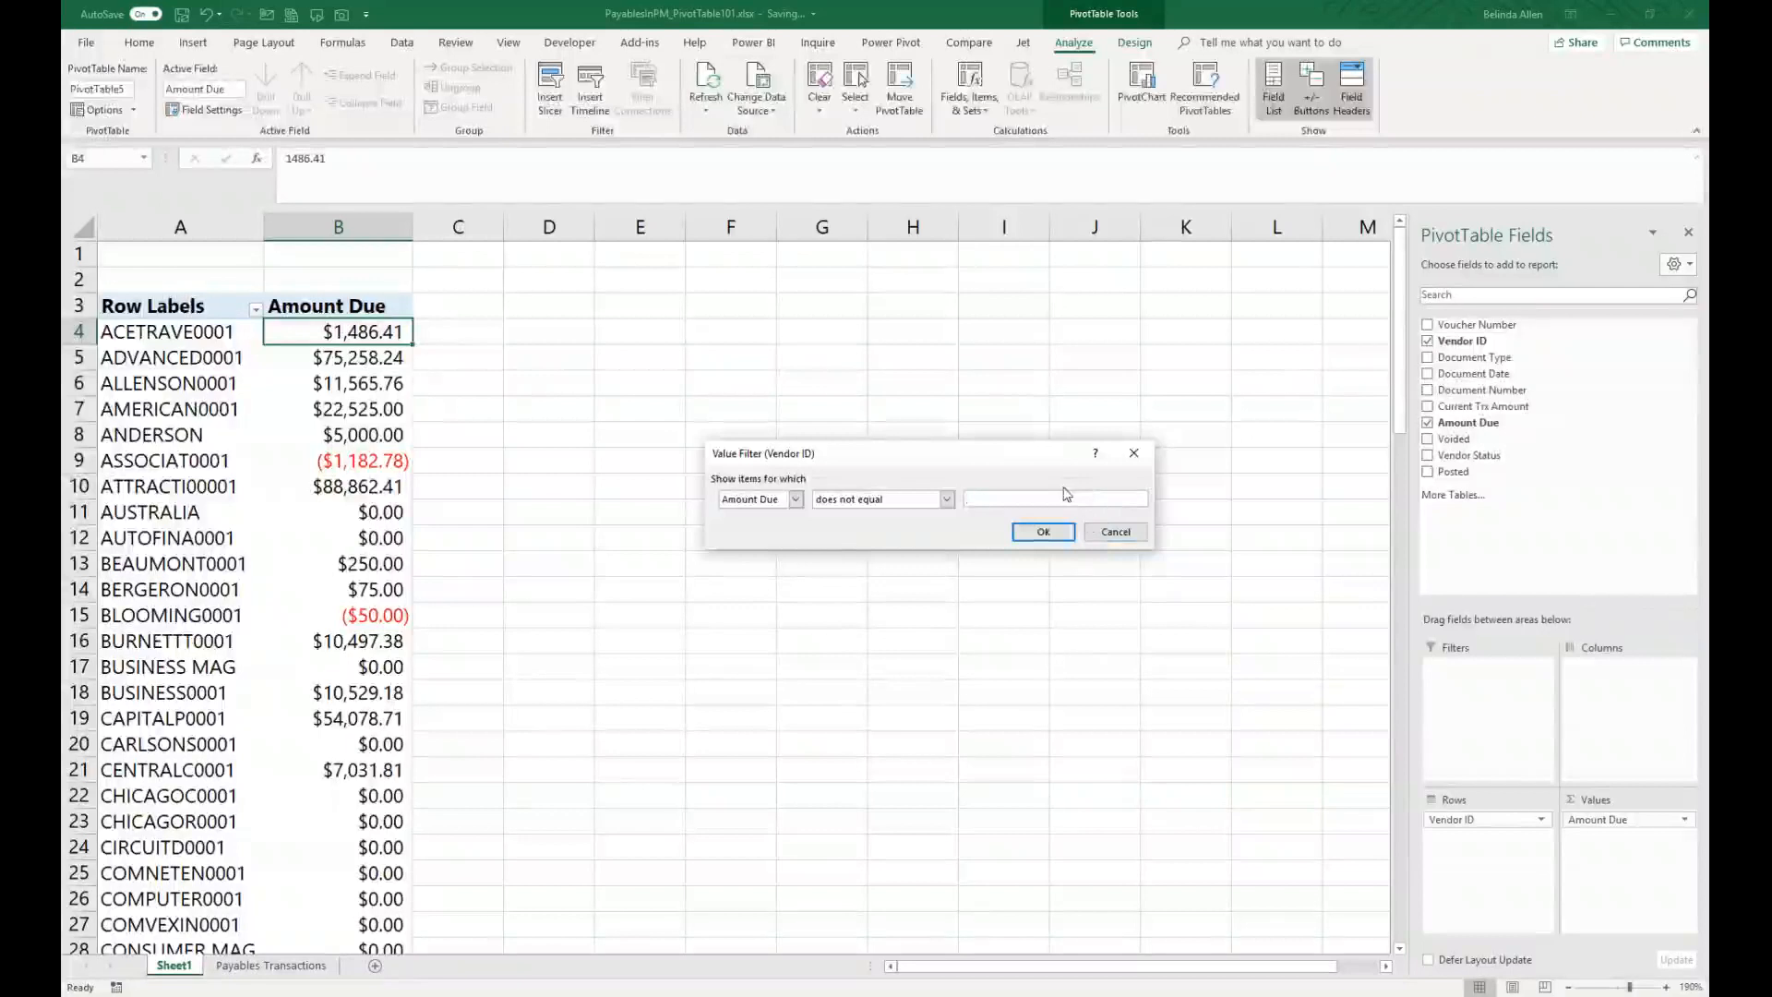
{"action": "left_click", "coordinate": [1043, 531]}
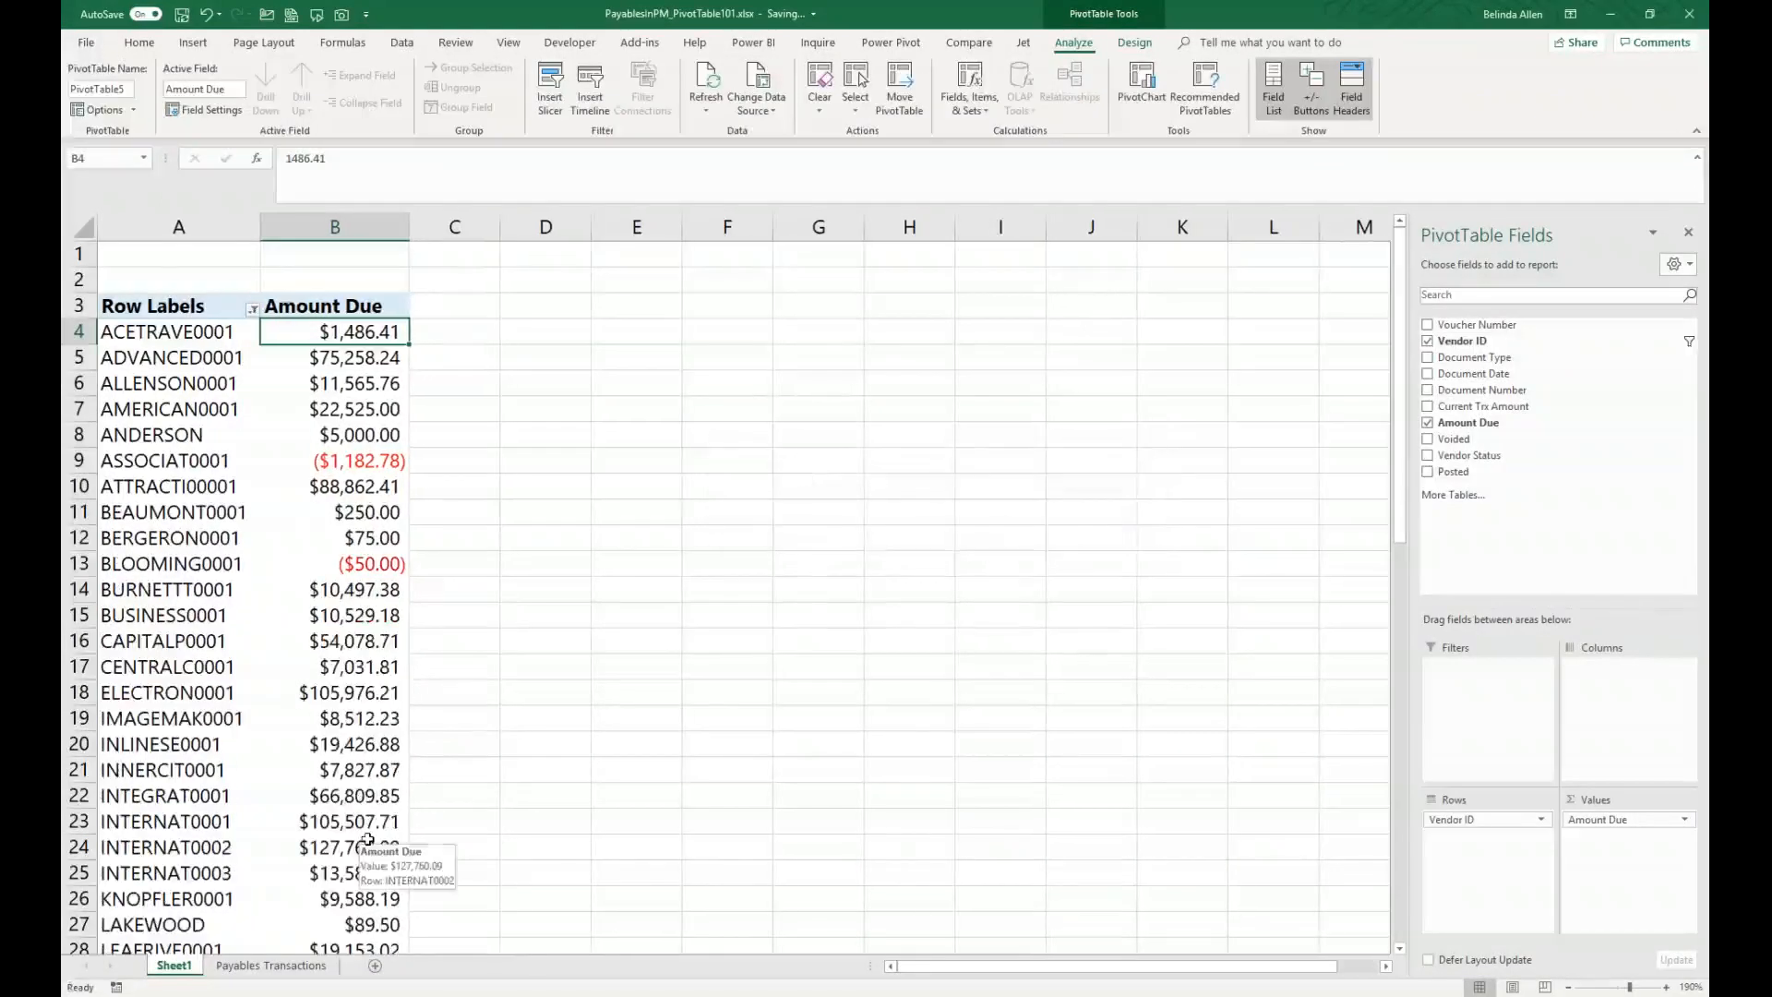
Step: Sort the vendors in descending order by Amount Due
{"action": "left_click", "coordinate": [253, 310]}
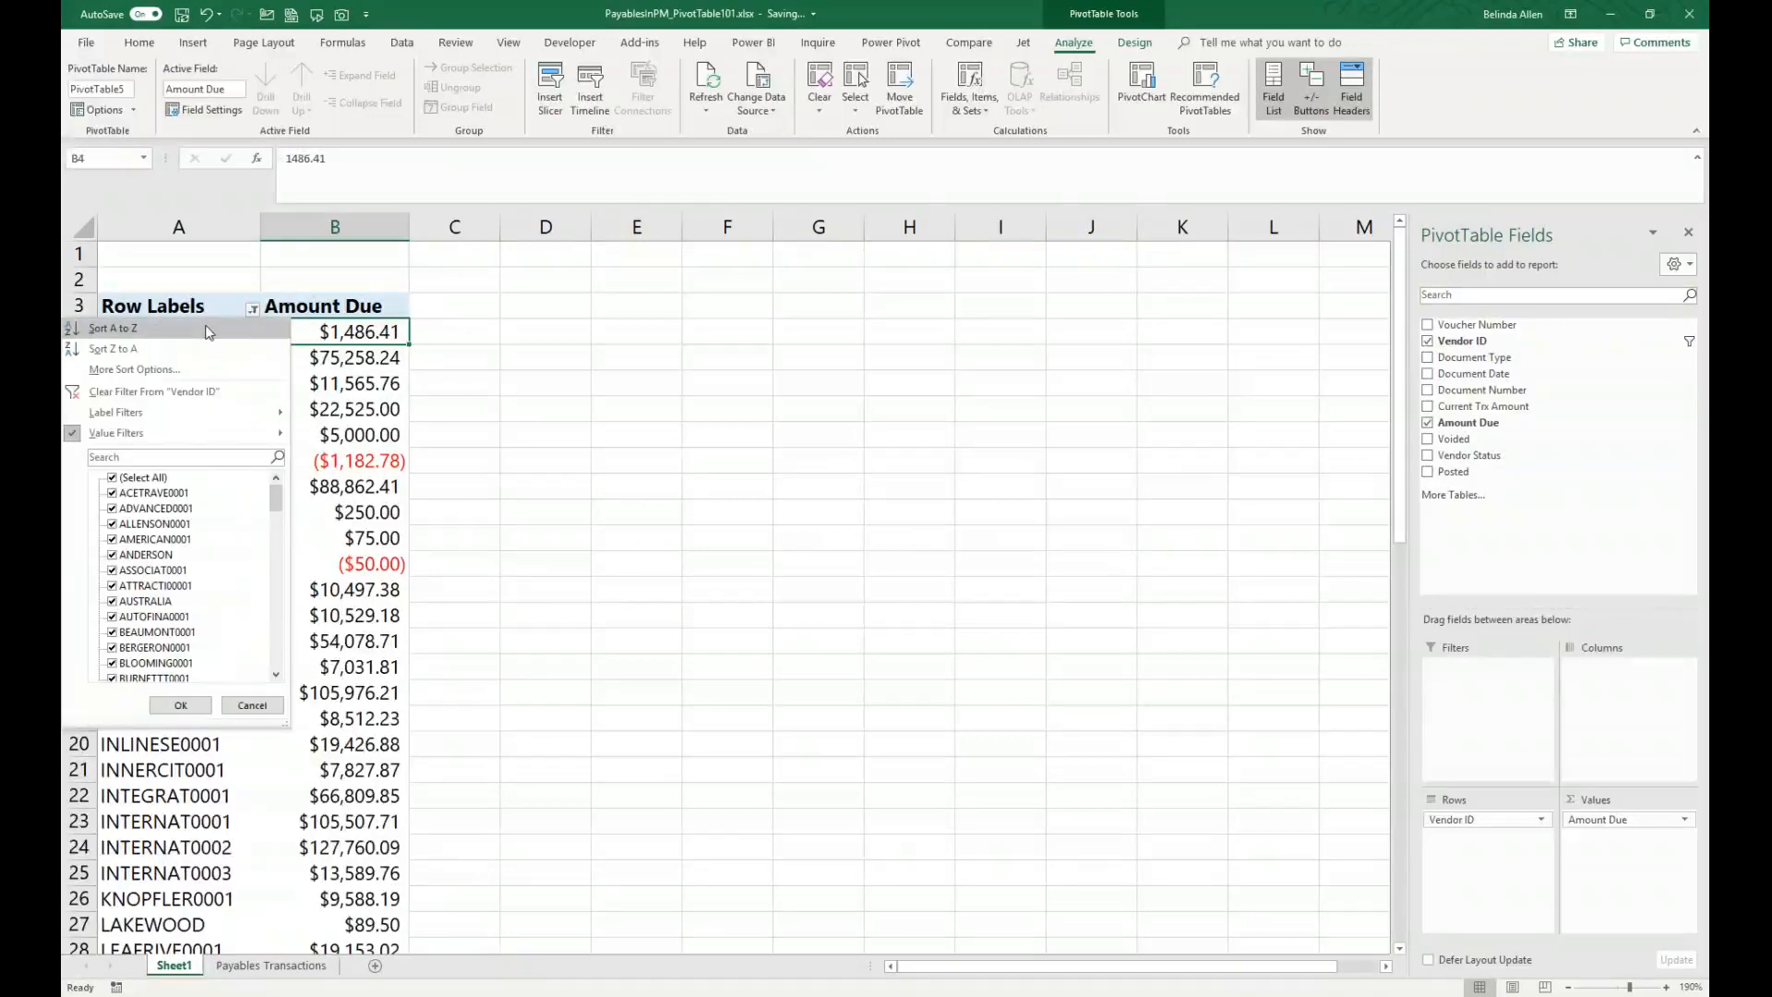
{"action": "left_click", "coordinate": [181, 371]}
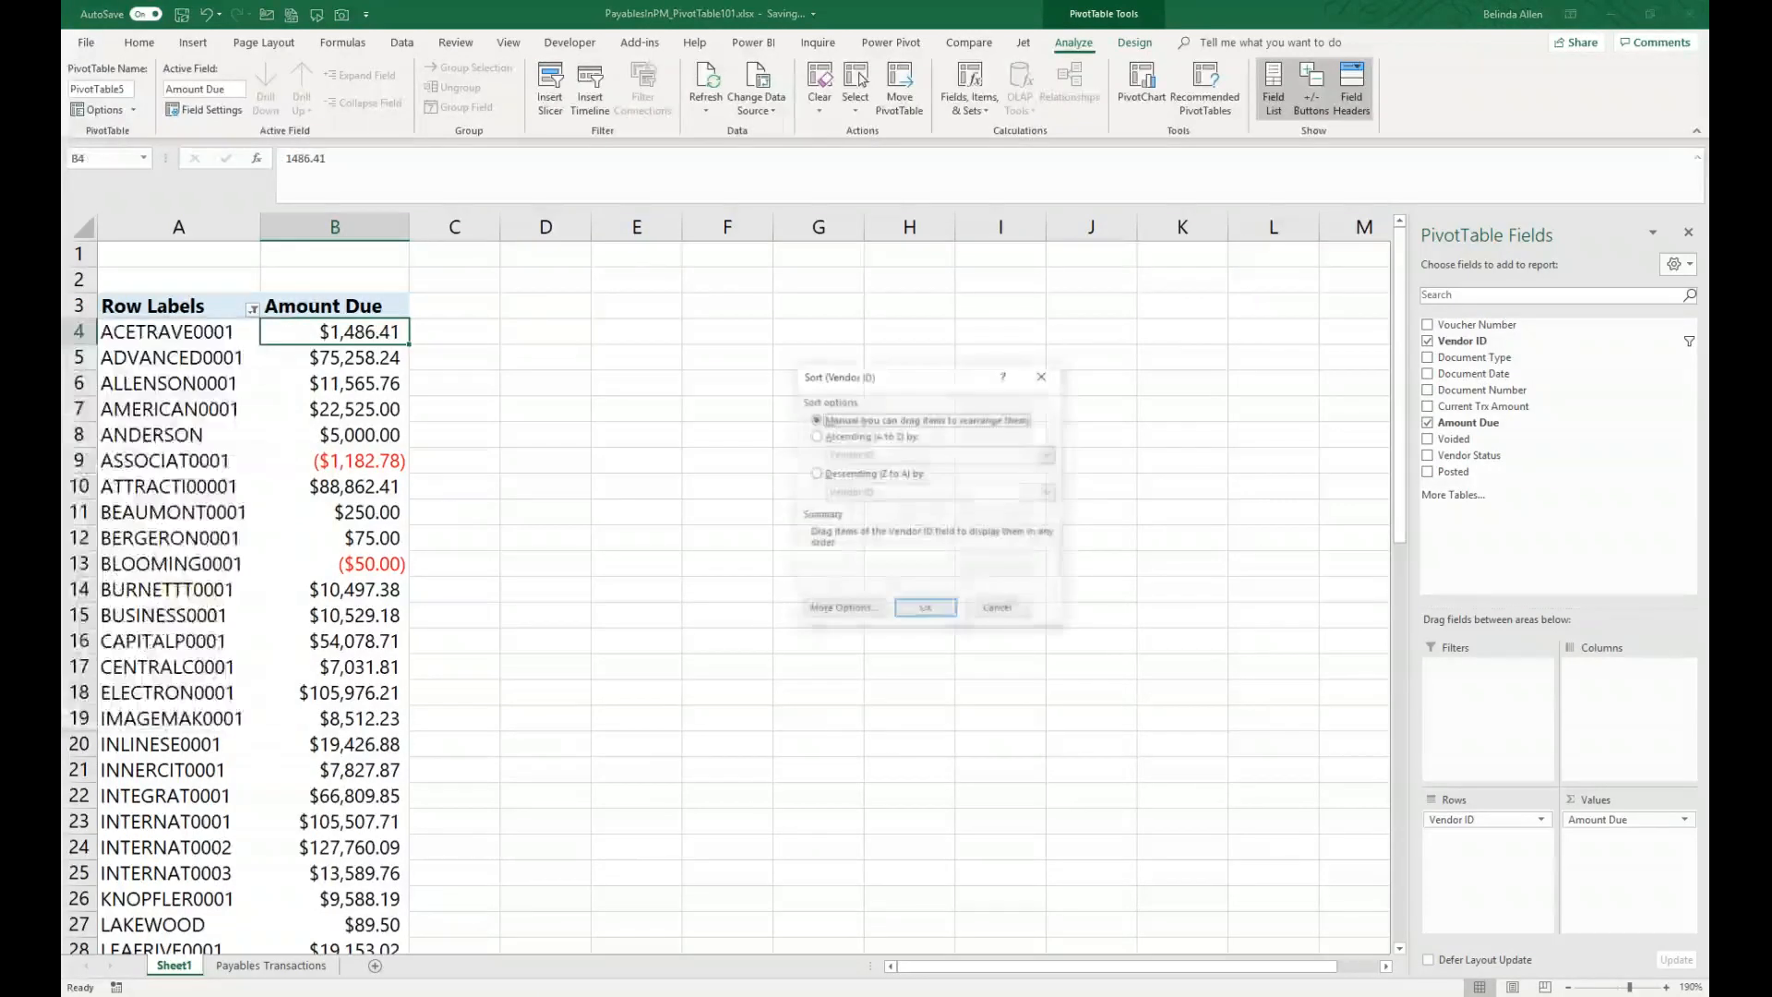
{"action": "left_click", "coordinate": [828, 475]}
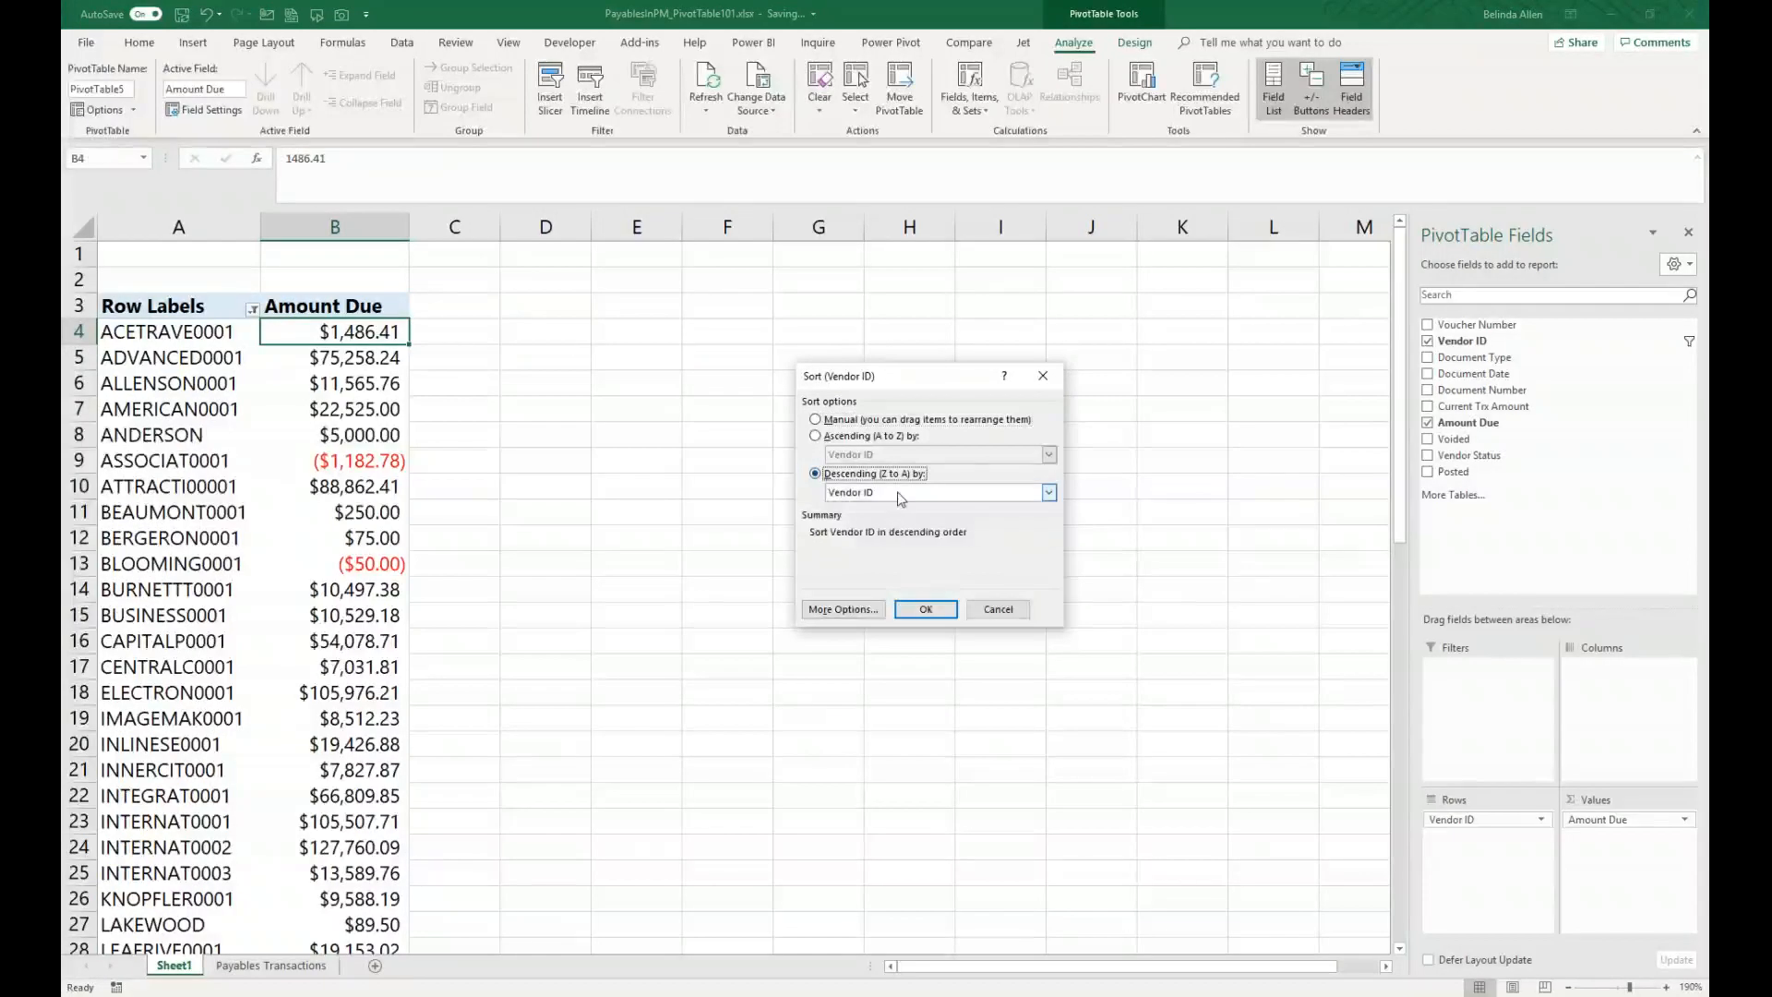
{"action": "left_click", "coordinate": [899, 494]}
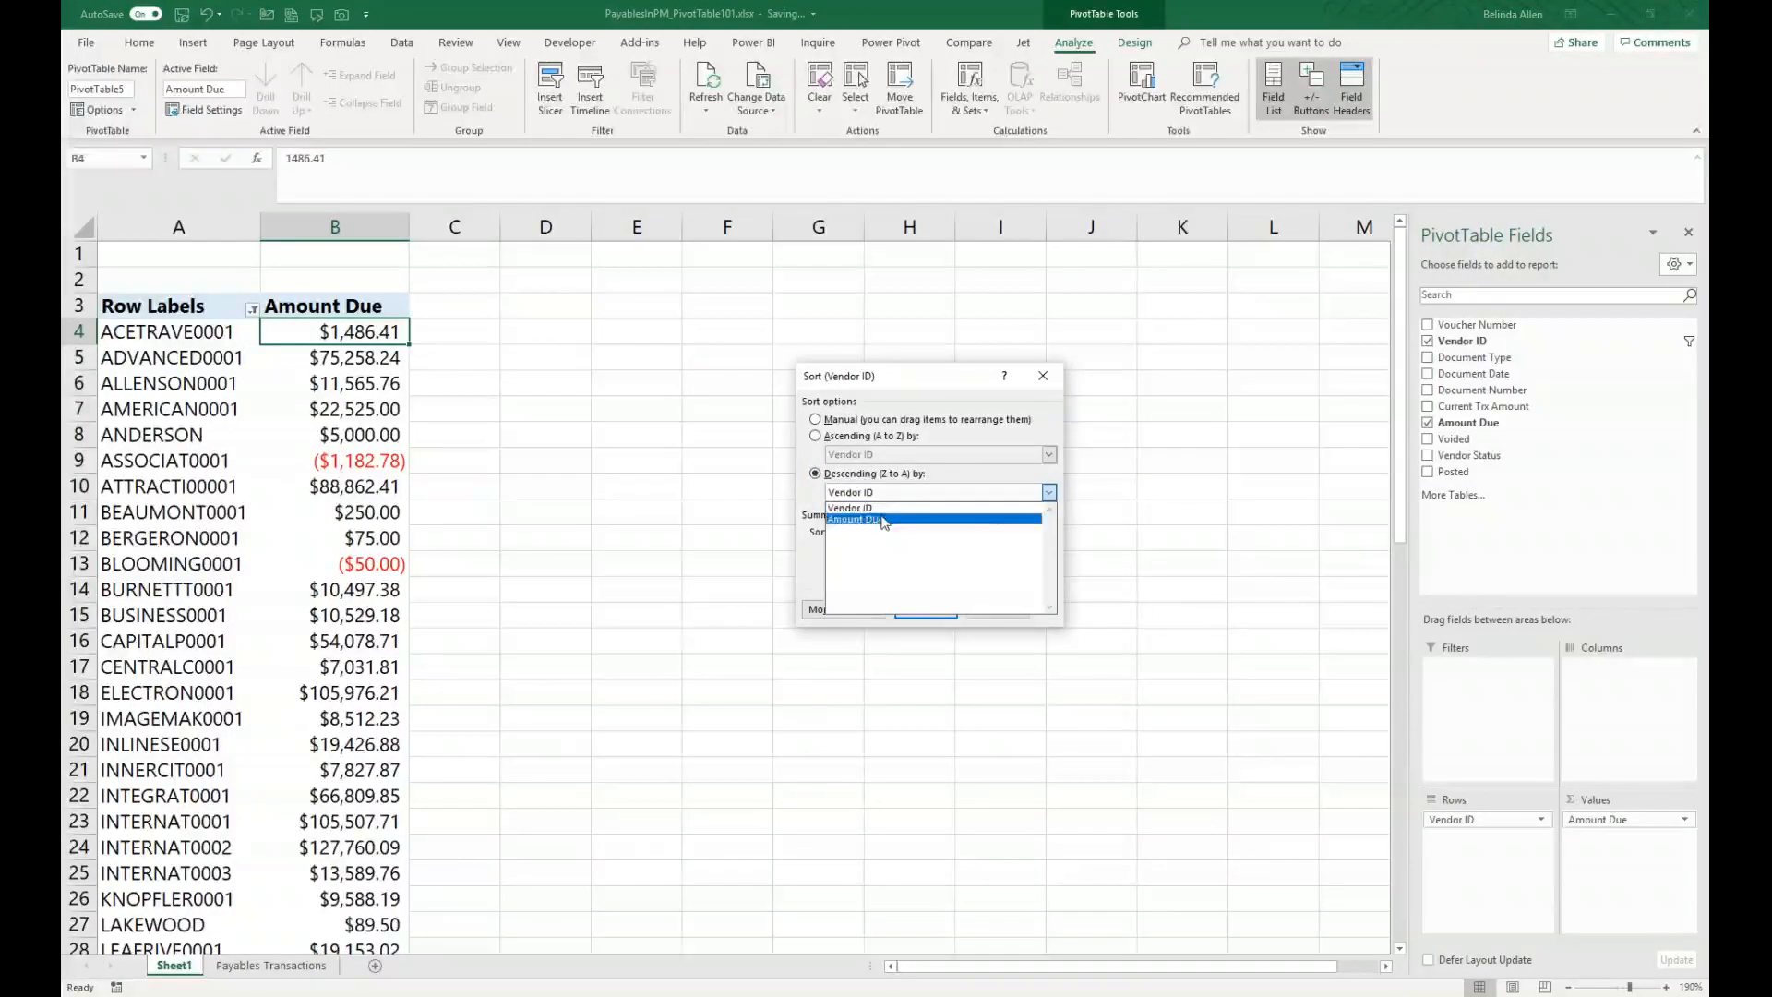
{"action": "left_click", "coordinate": [883, 519]}
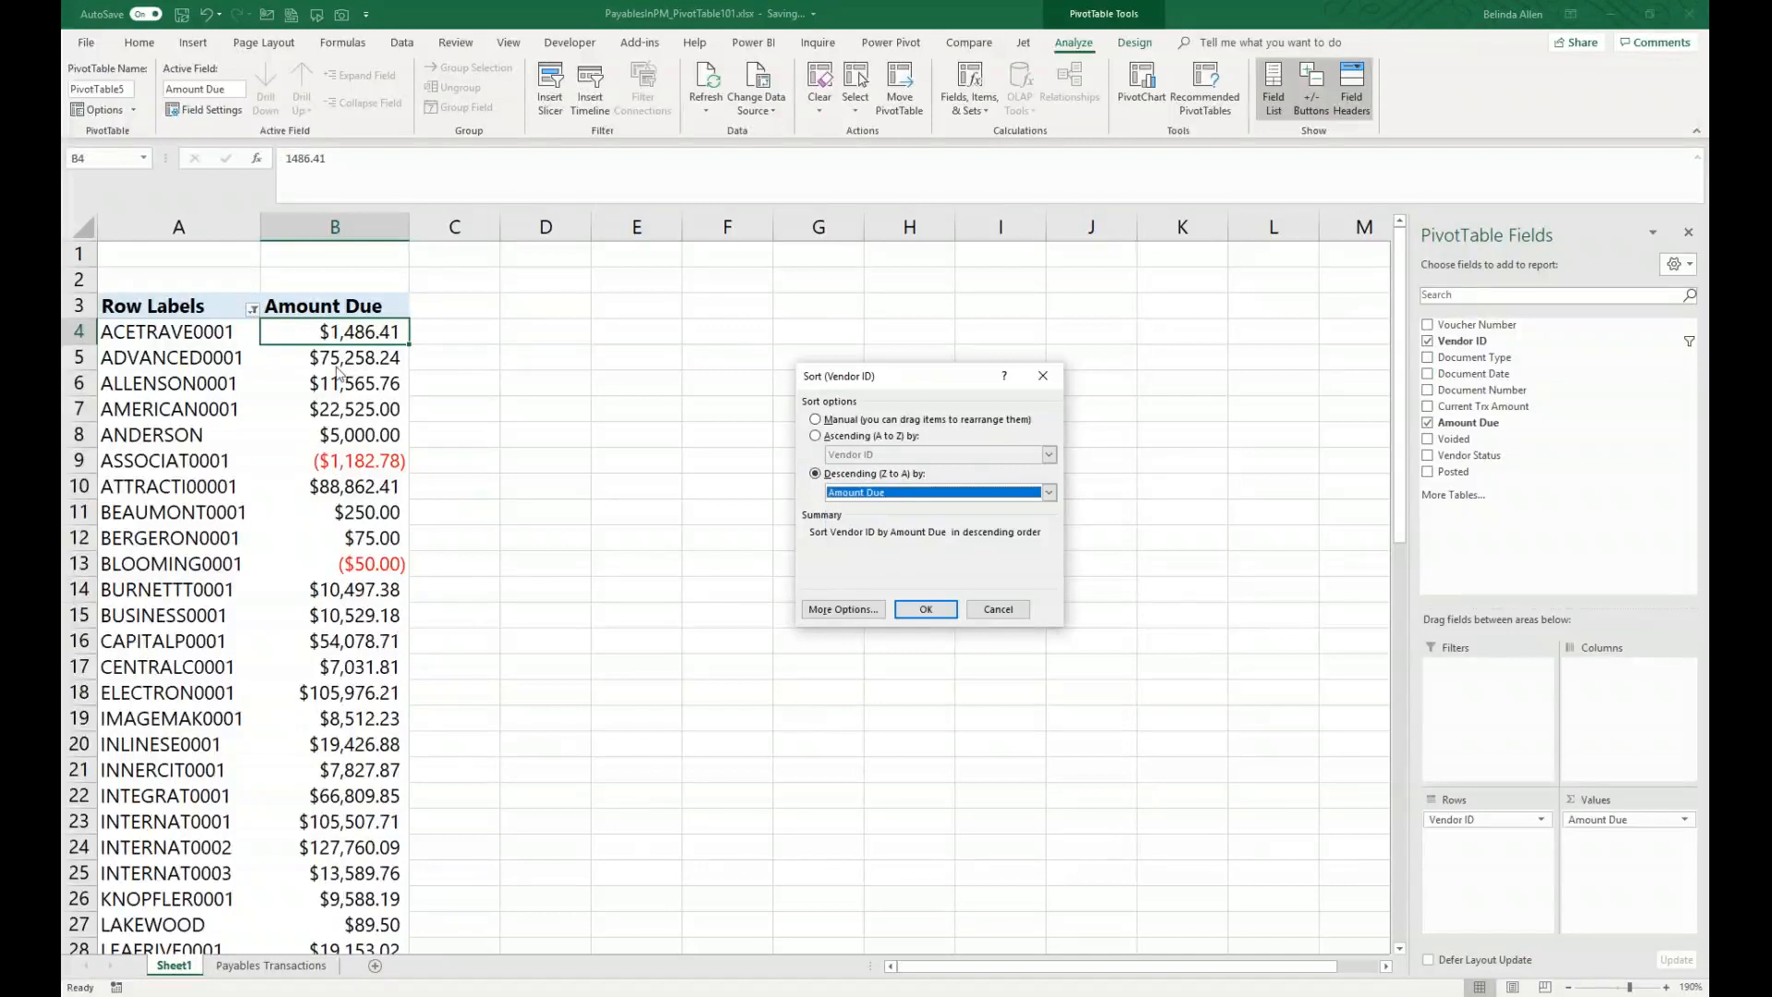
{"action": "left_click", "coordinate": [926, 609]}
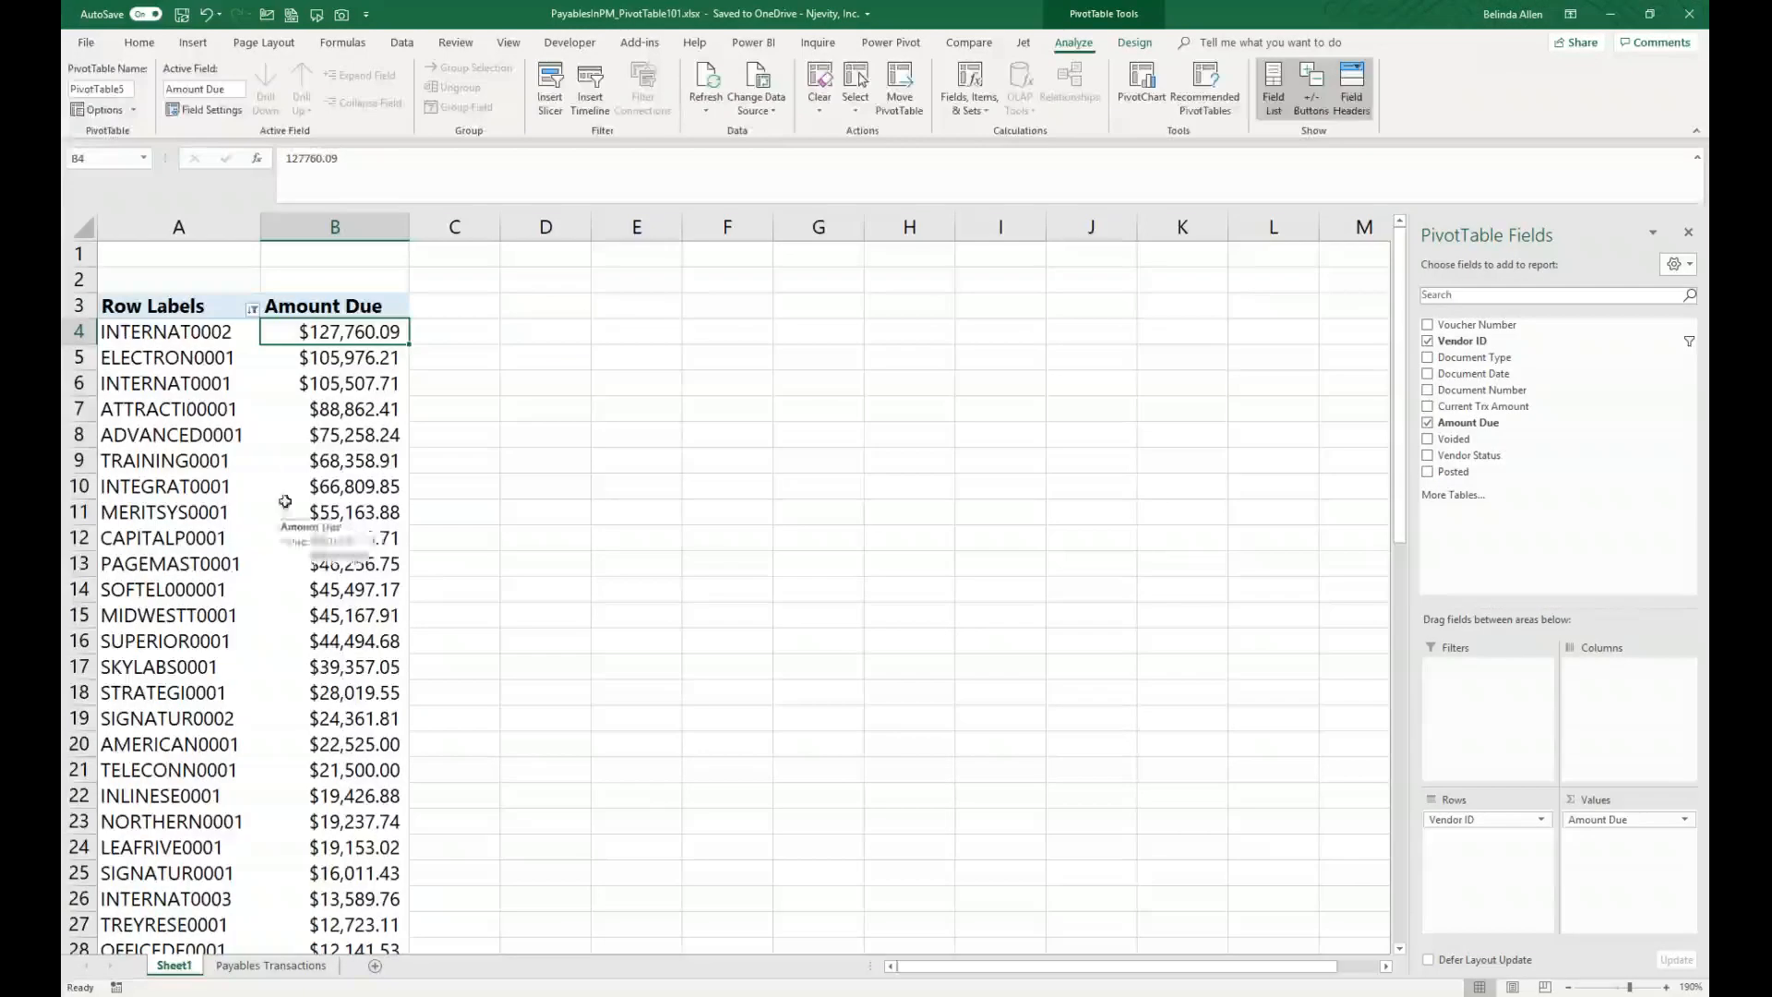
Step: Apply a Top 8 items value filter on the vendors by Amount Due
{"action": "left_click", "coordinate": [252, 308]}
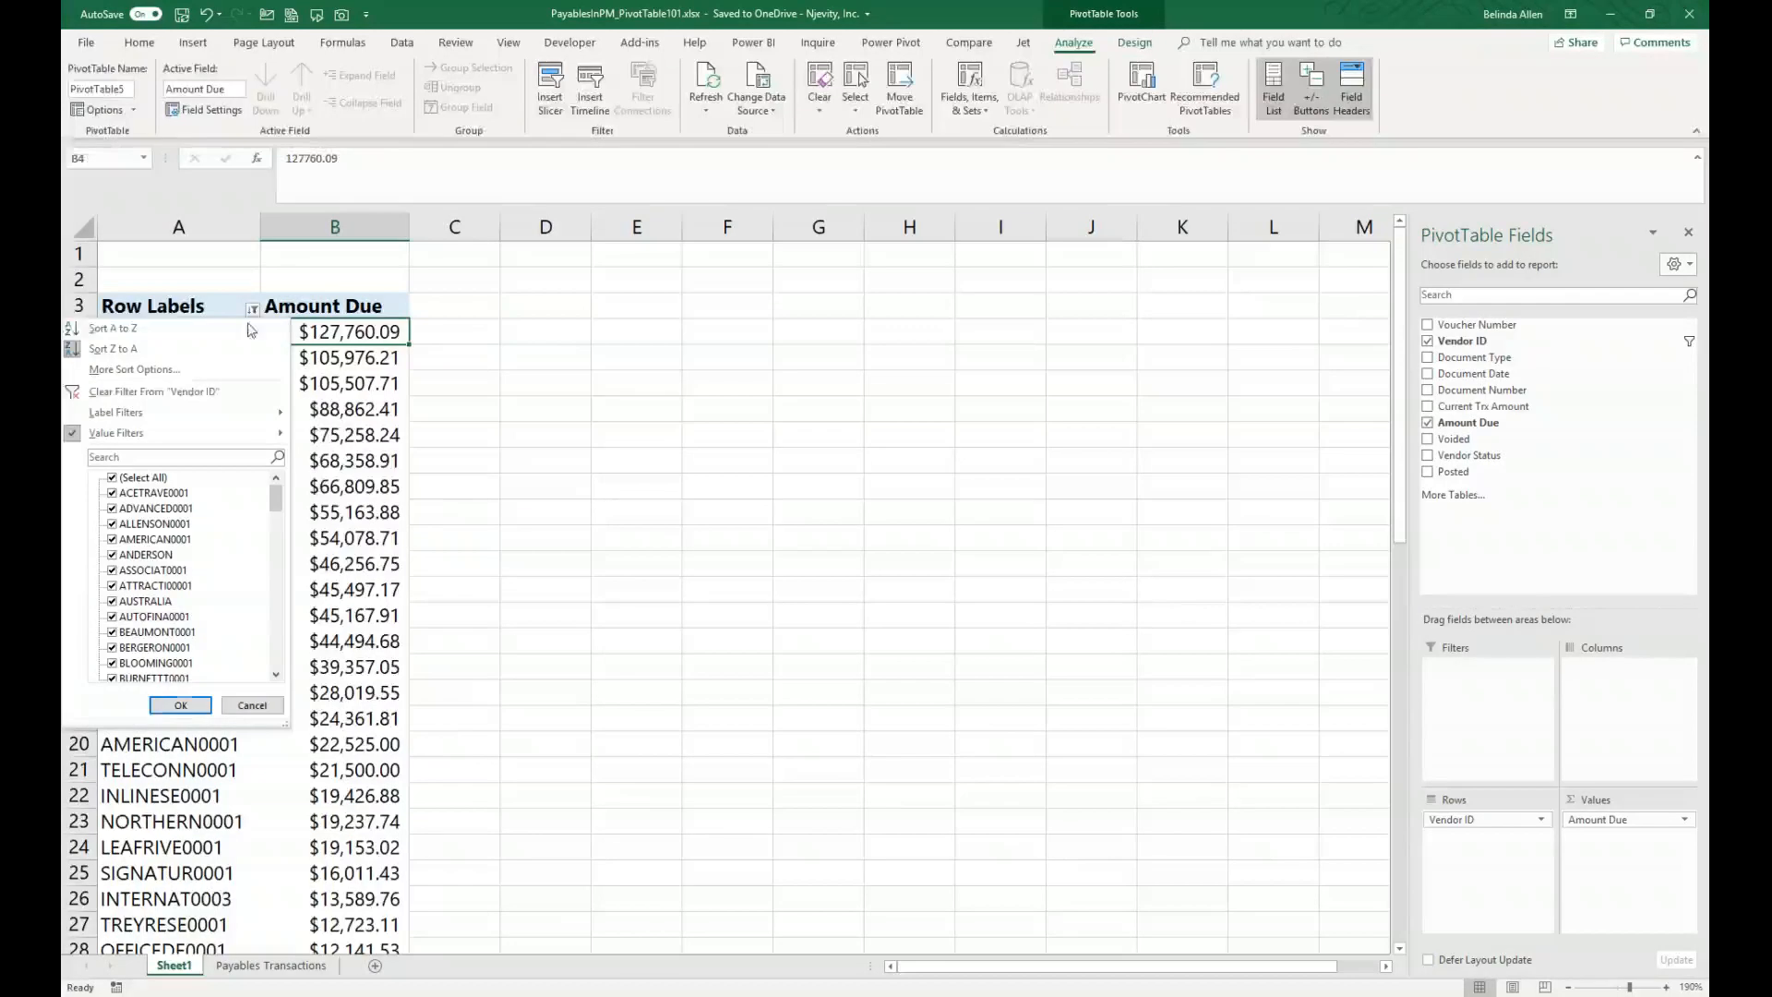
{"action": "mouse_move", "coordinate": [219, 421]}
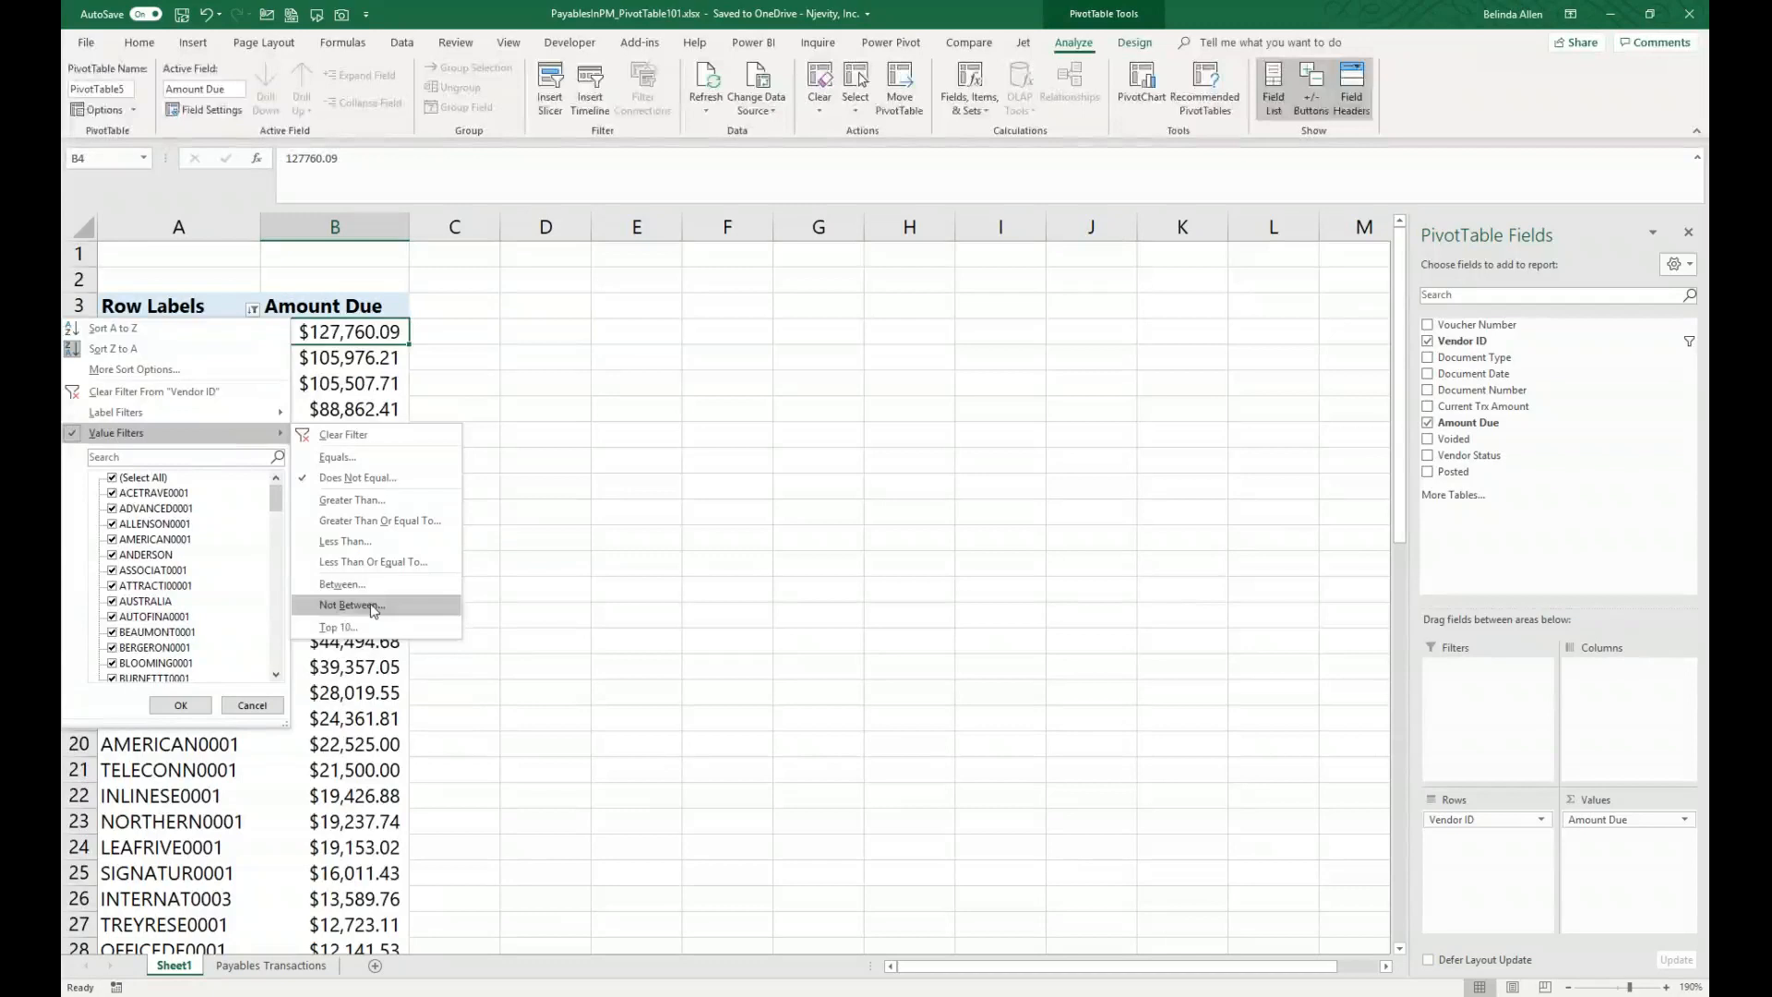
{"action": "left_click", "coordinate": [374, 625]}
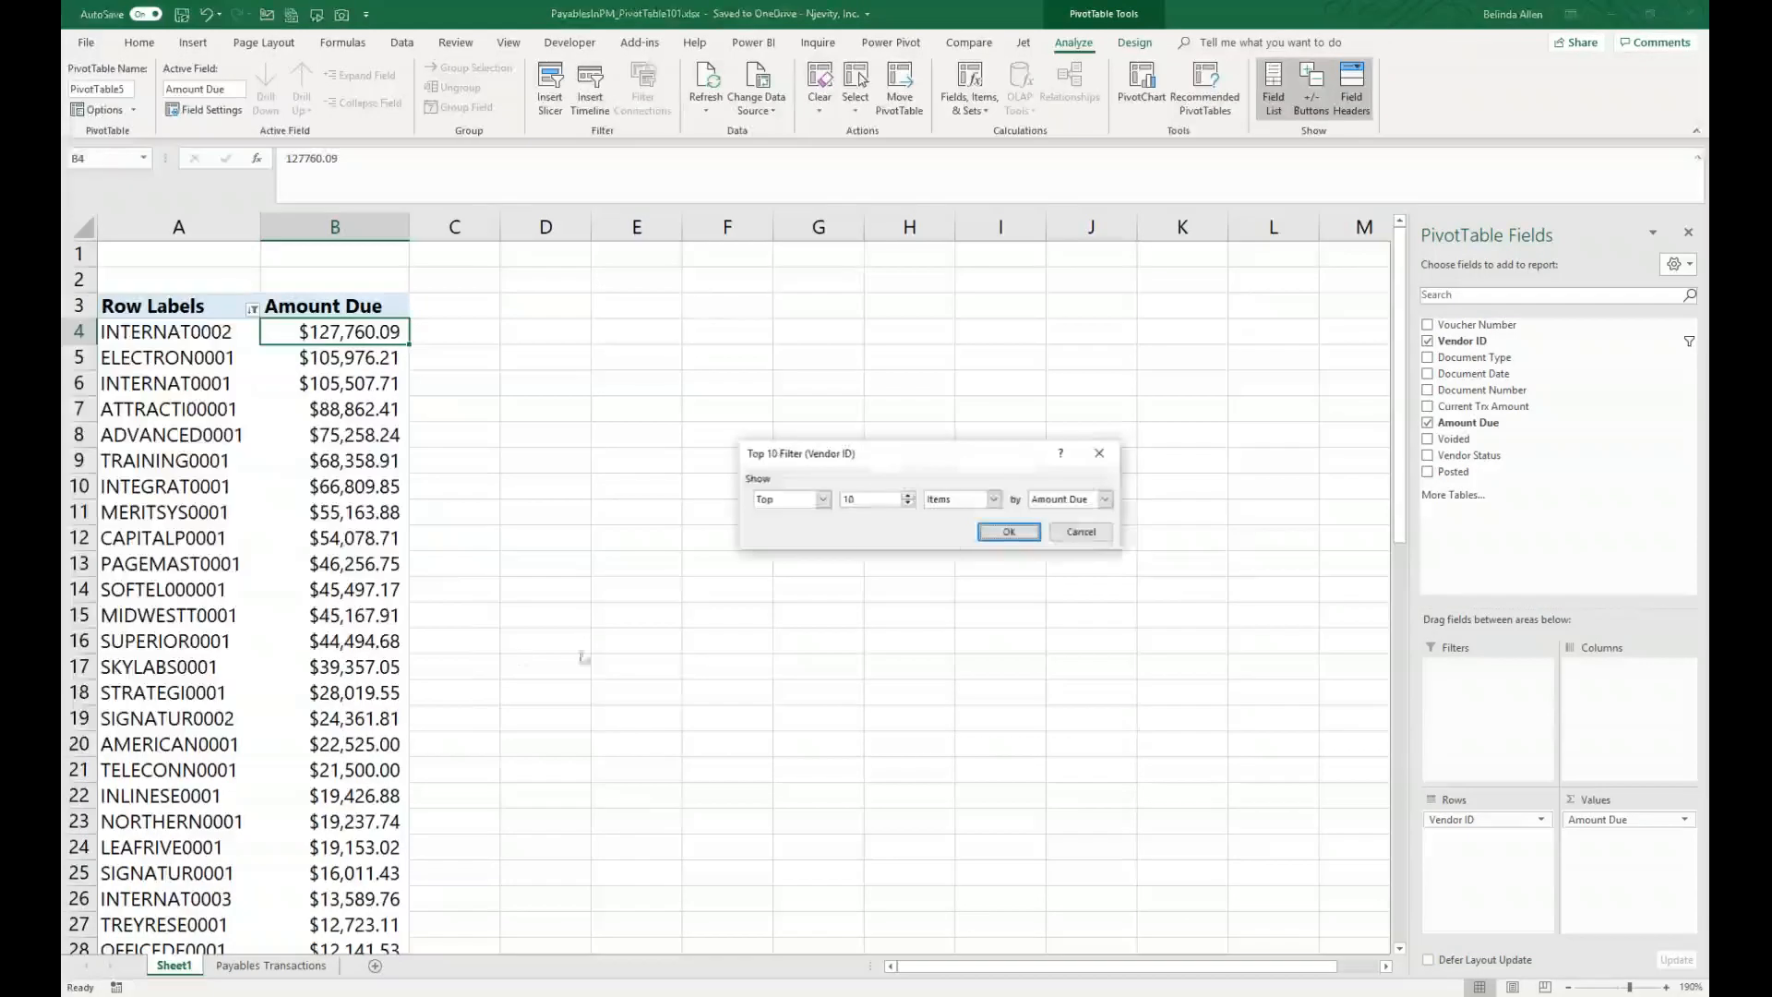
{"action": "left_click", "coordinate": [824, 500]}
{"action": "left_click", "coordinate": [824, 499]}
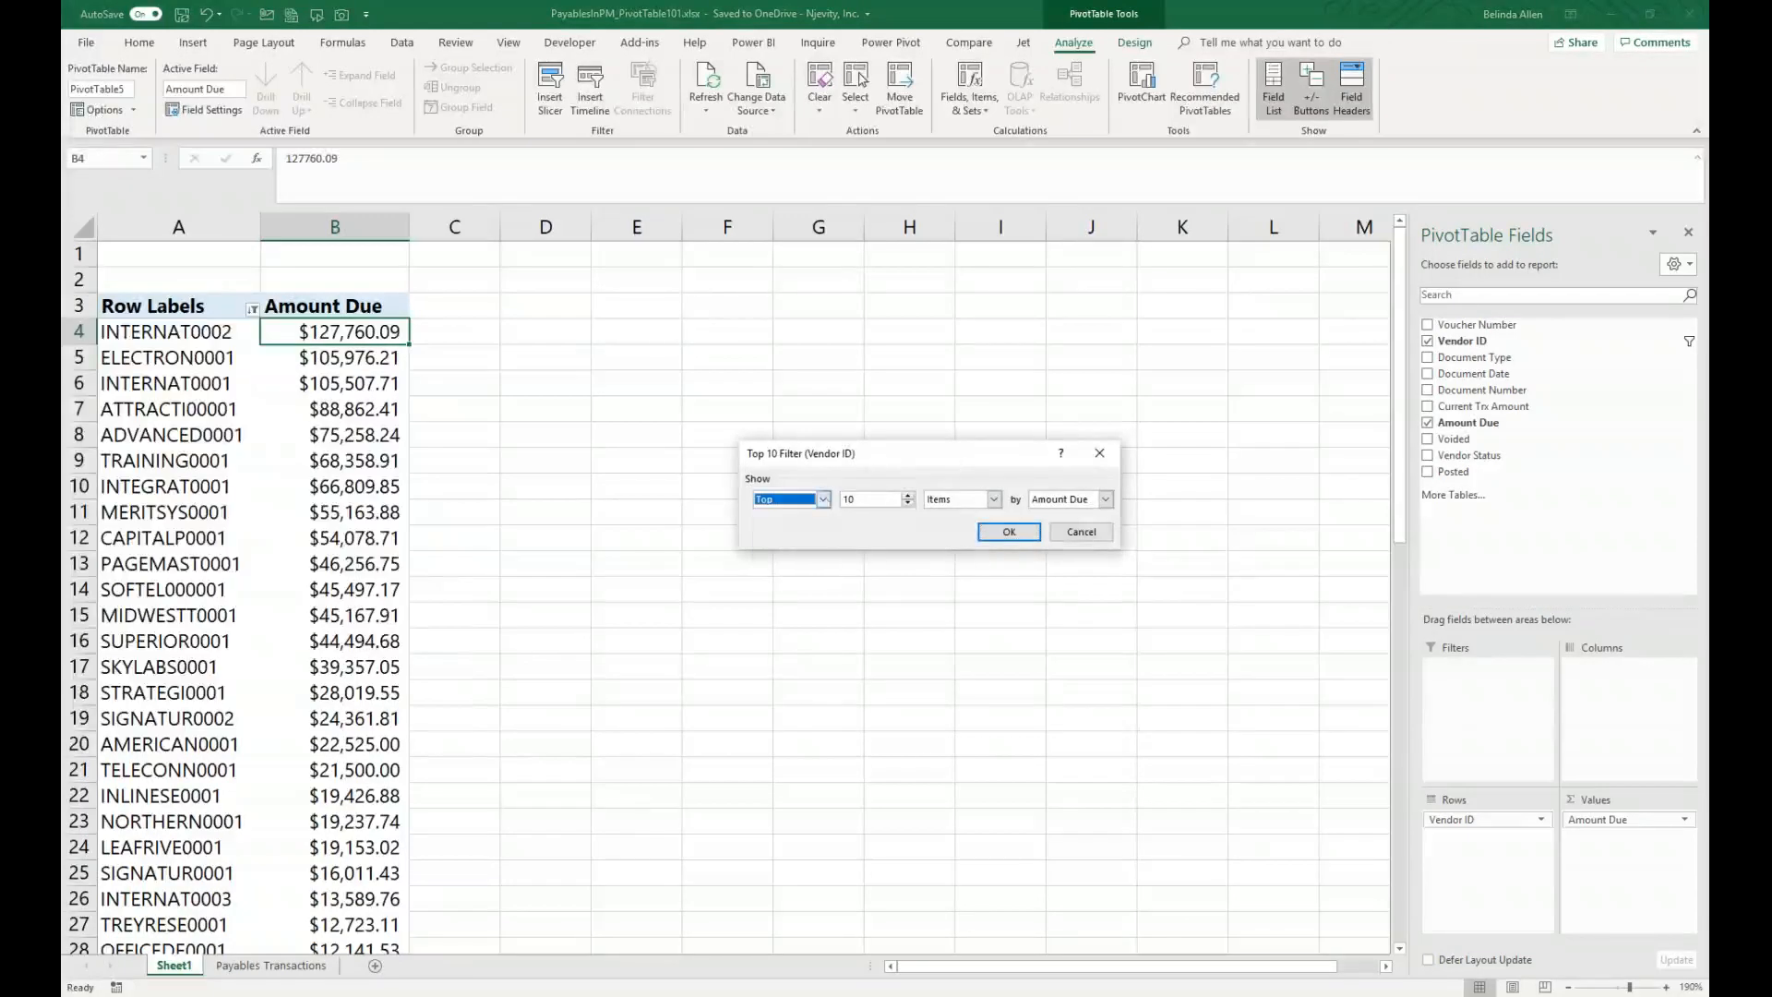
{"action": "left_click", "coordinate": [909, 504]}
{"action": "left_click", "coordinate": [993, 499]}
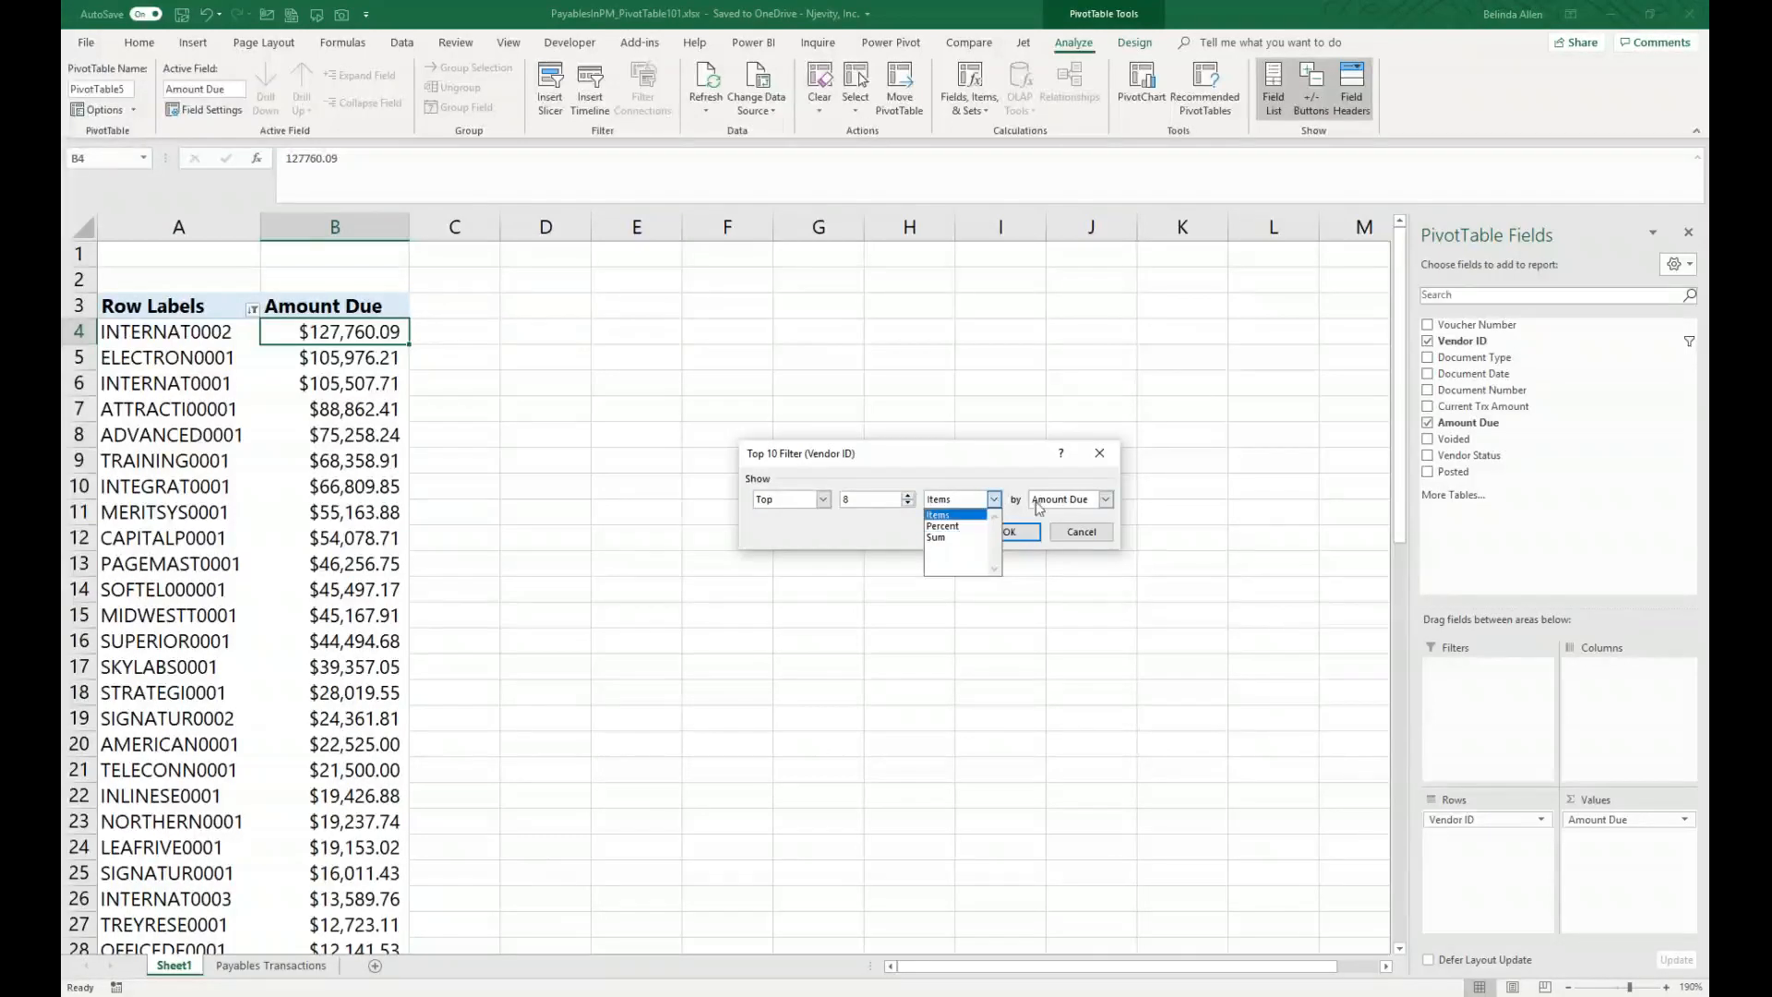
{"action": "left_click", "coordinate": [1040, 468]}
{"action": "left_click", "coordinate": [1025, 536]}
{"action": "left_click", "coordinate": [989, 526]}
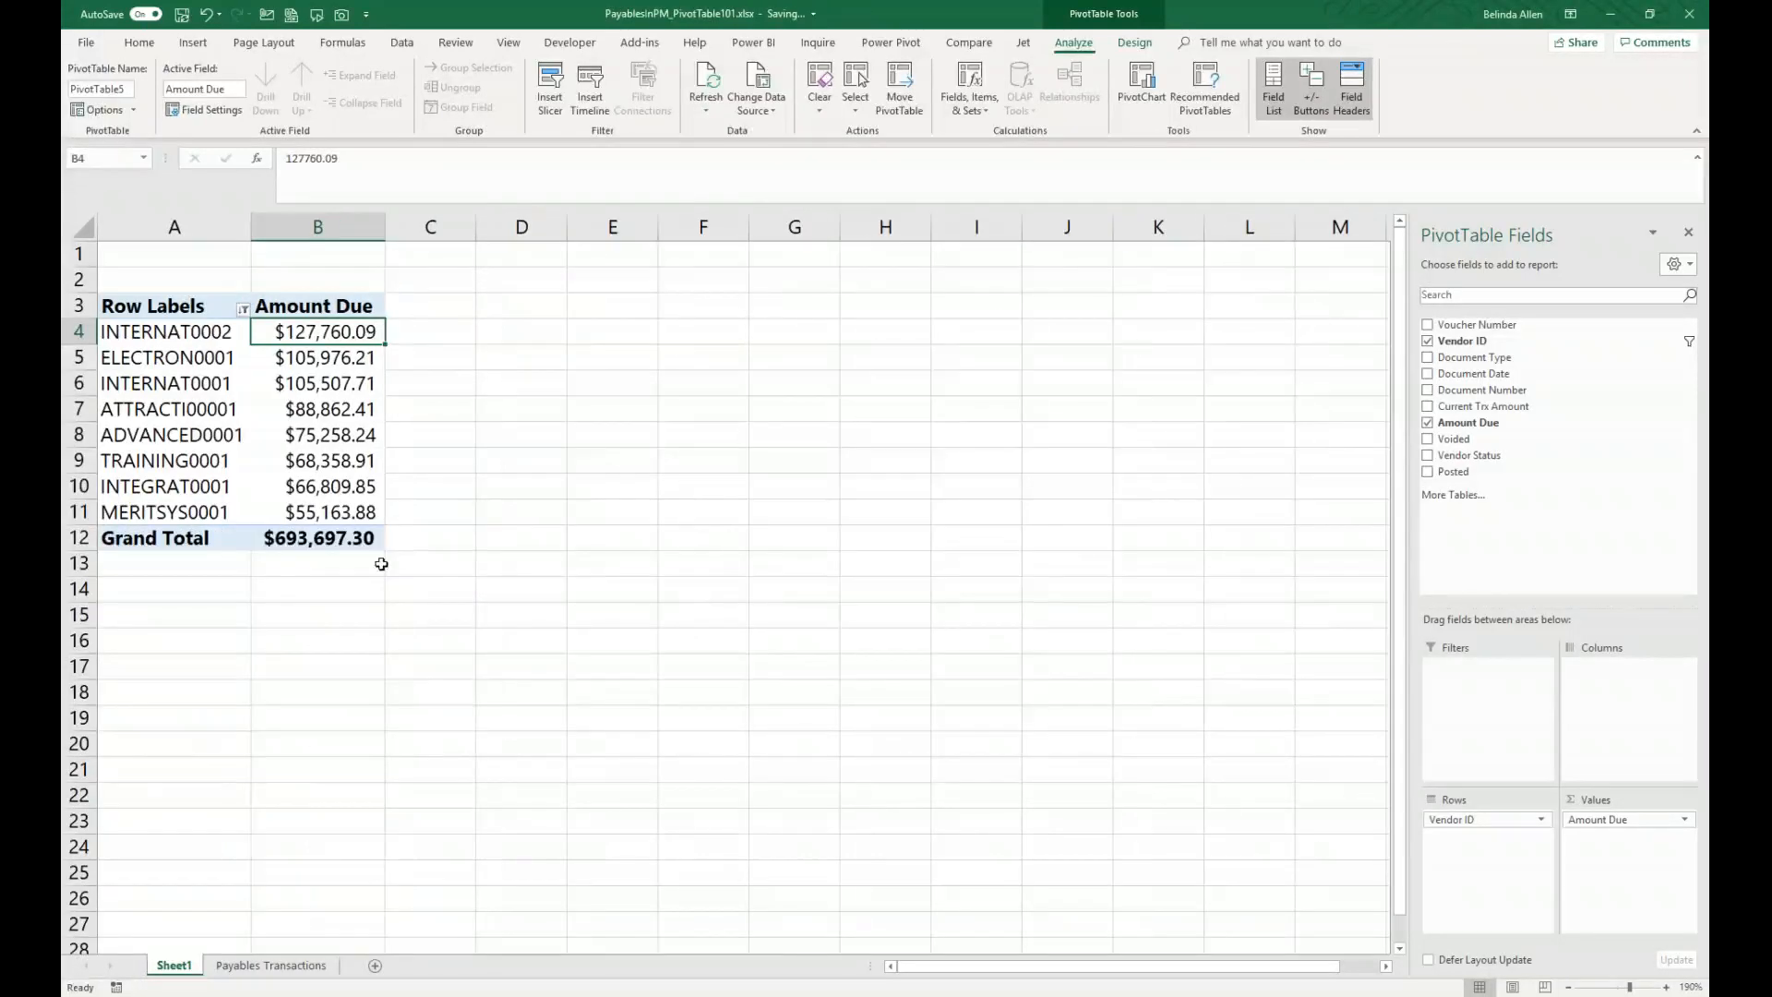
Step: Change the Top filter to show the top 12 vendors by Amount Due
{"action": "left_click", "coordinate": [245, 310]}
{"action": "mouse_move", "coordinate": [226, 434]}
{"action": "left_click", "coordinate": [356, 627]}
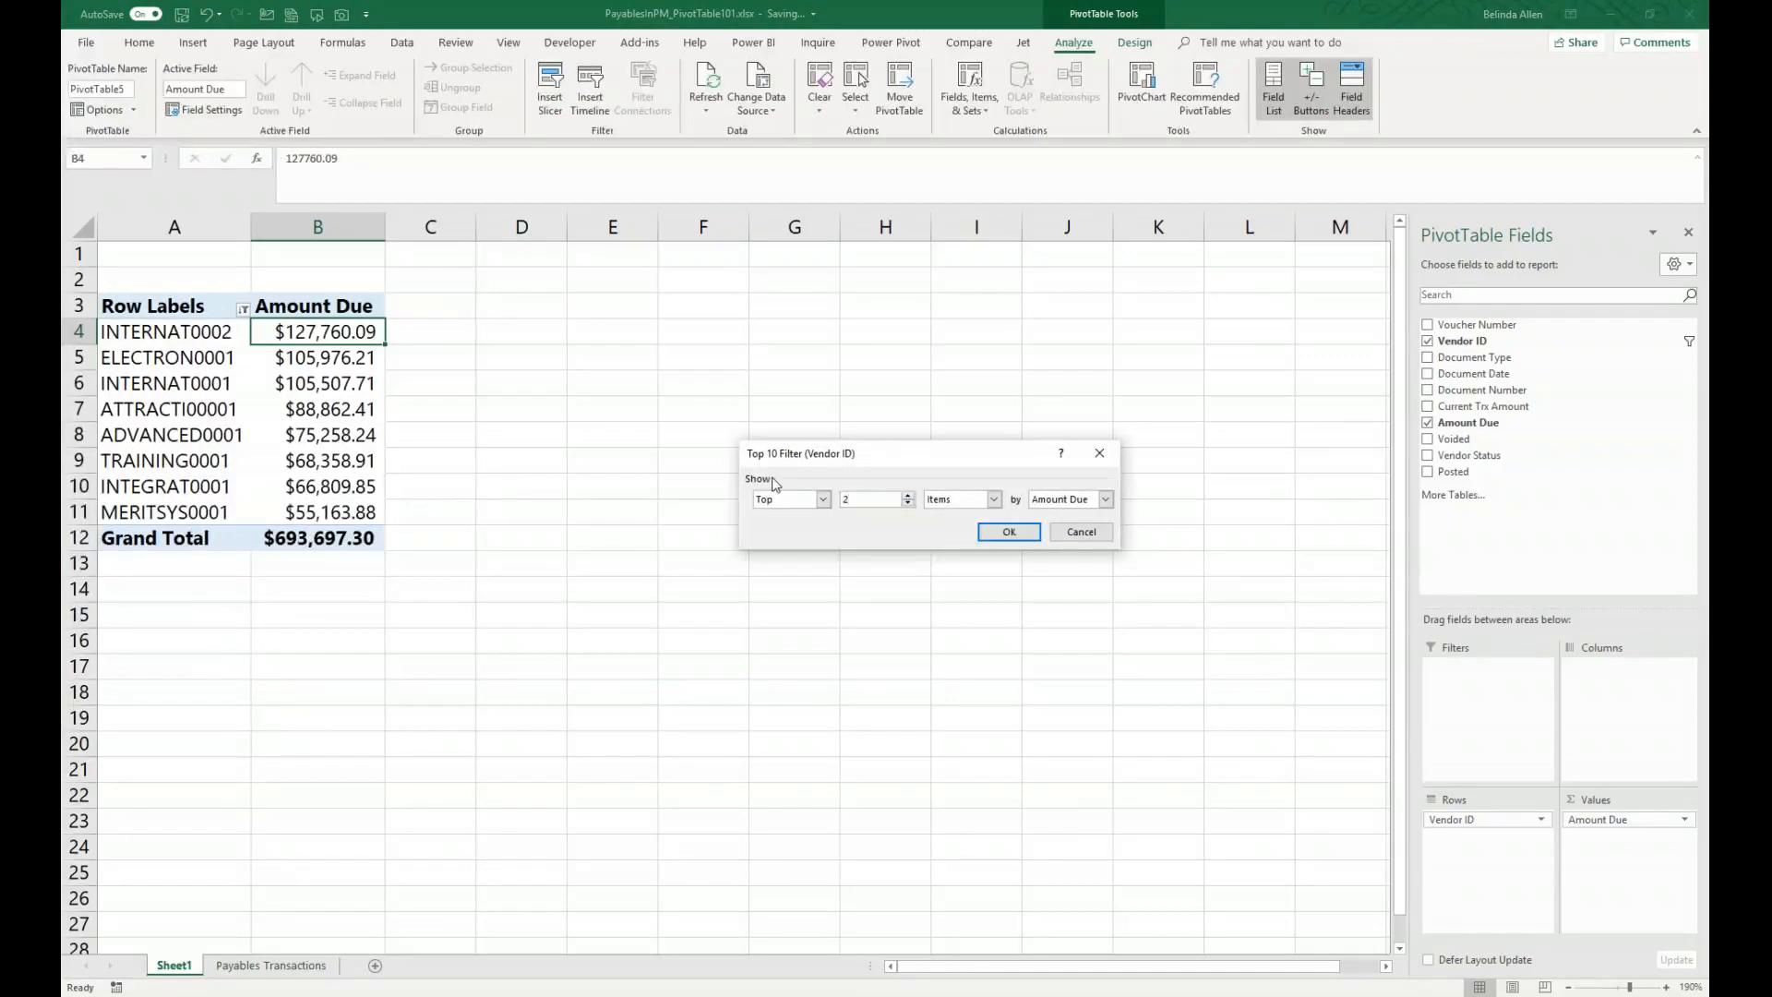
{"action": "type", "text": "12"}
{"action": "left_click", "coordinate": [1008, 531]}
{"action": "left_click", "coordinate": [612, 724]}
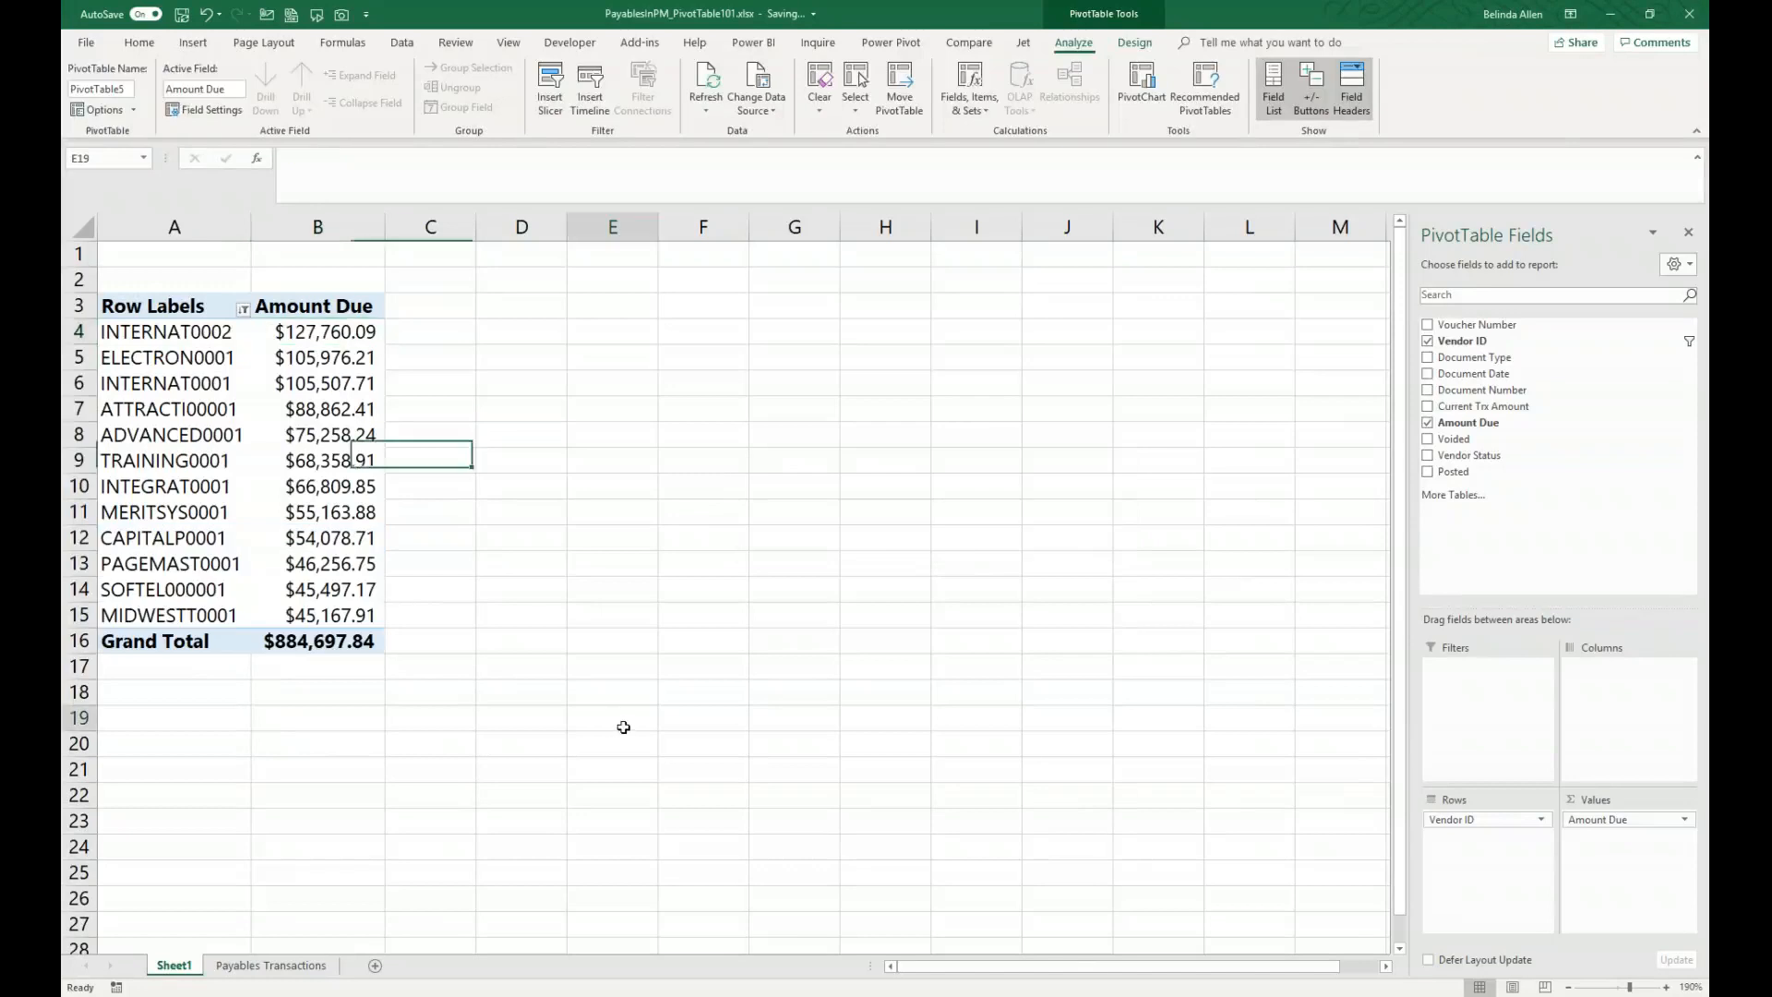
{"action": "left_click", "coordinate": [215, 482]}
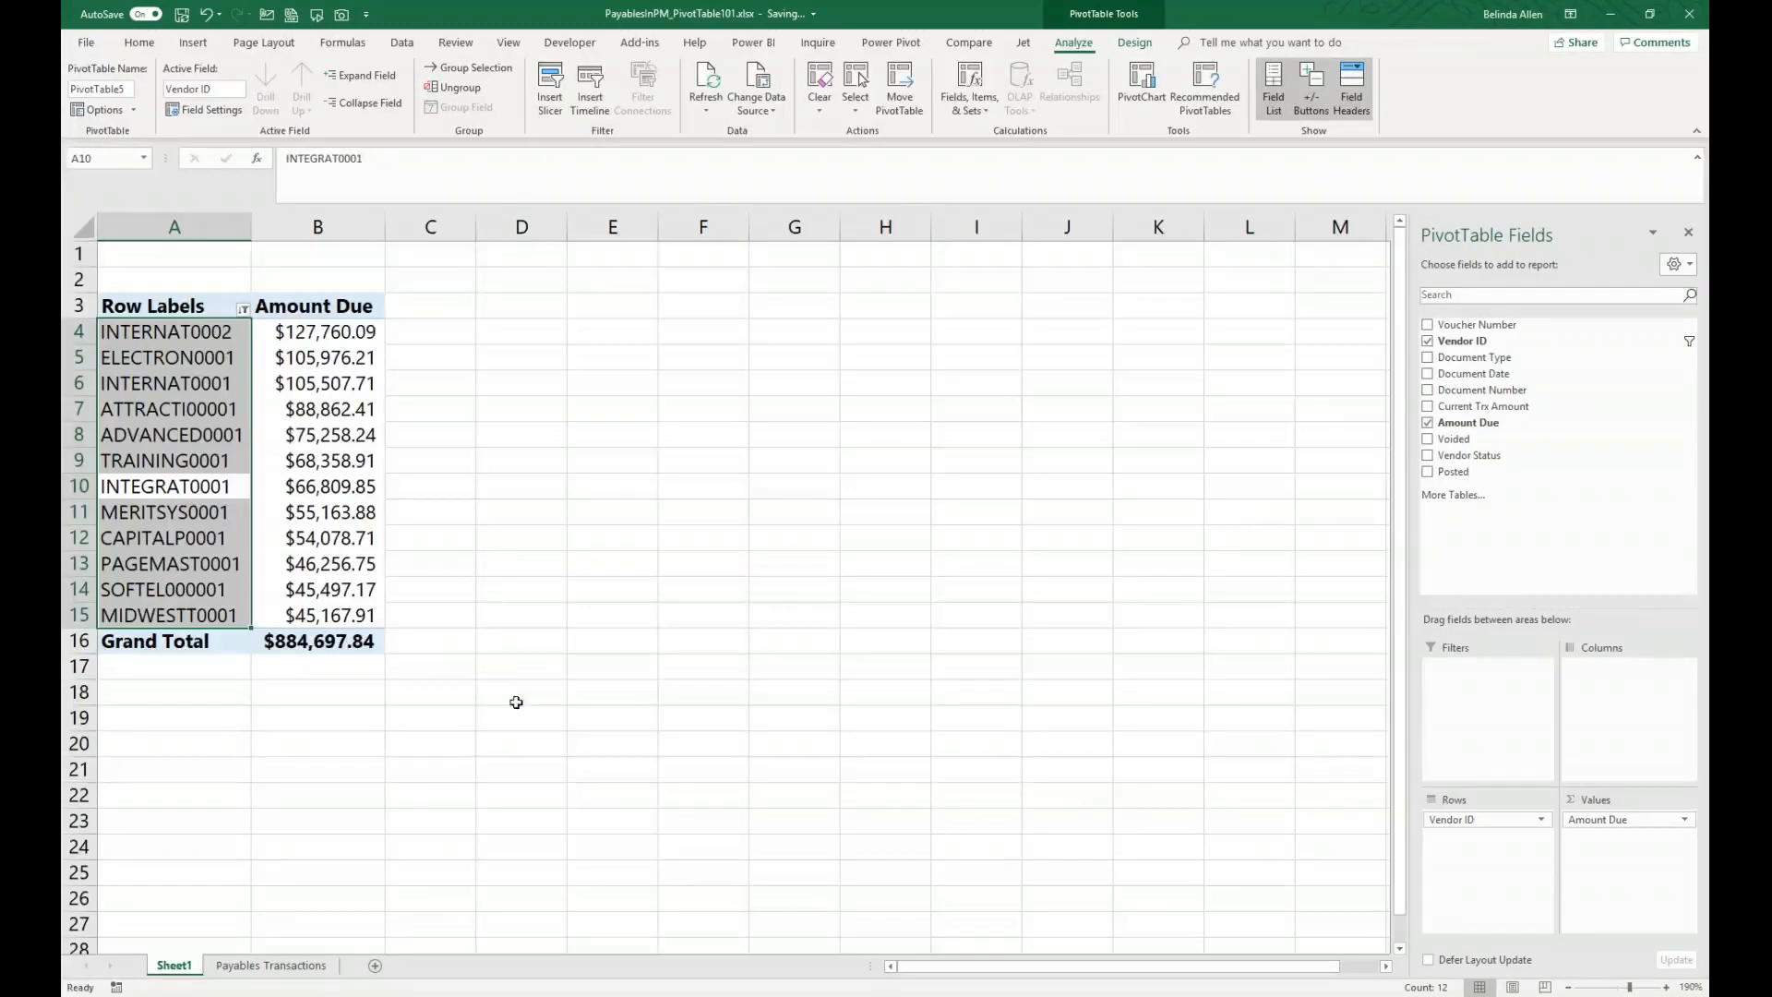
Step: Insert a new table column named Due Date before Document Number on the Payables Transactions sheet
{"action": "left_click", "coordinate": [267, 965]}
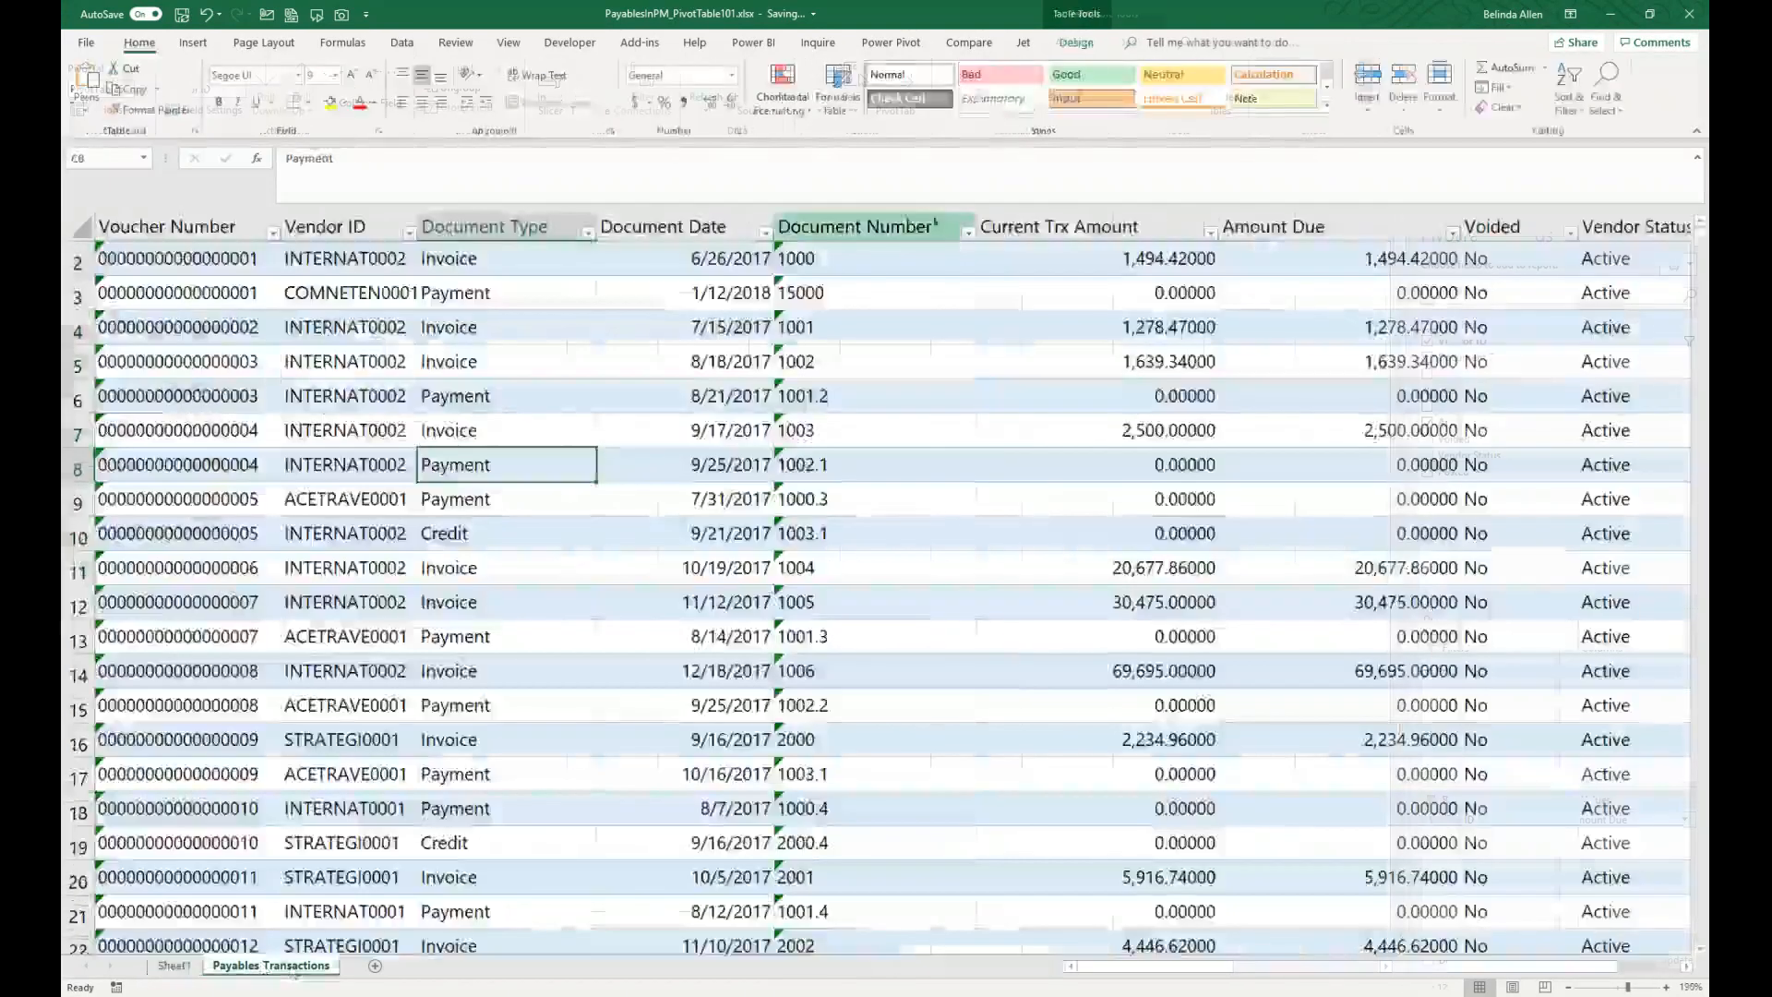
{"action": "left_click_drag", "start_coordinate": [505, 464], "coordinate": [506, 812]}
{"action": "right_click", "coordinate": [916, 222]}
{"action": "left_click", "coordinate": [950, 340]}
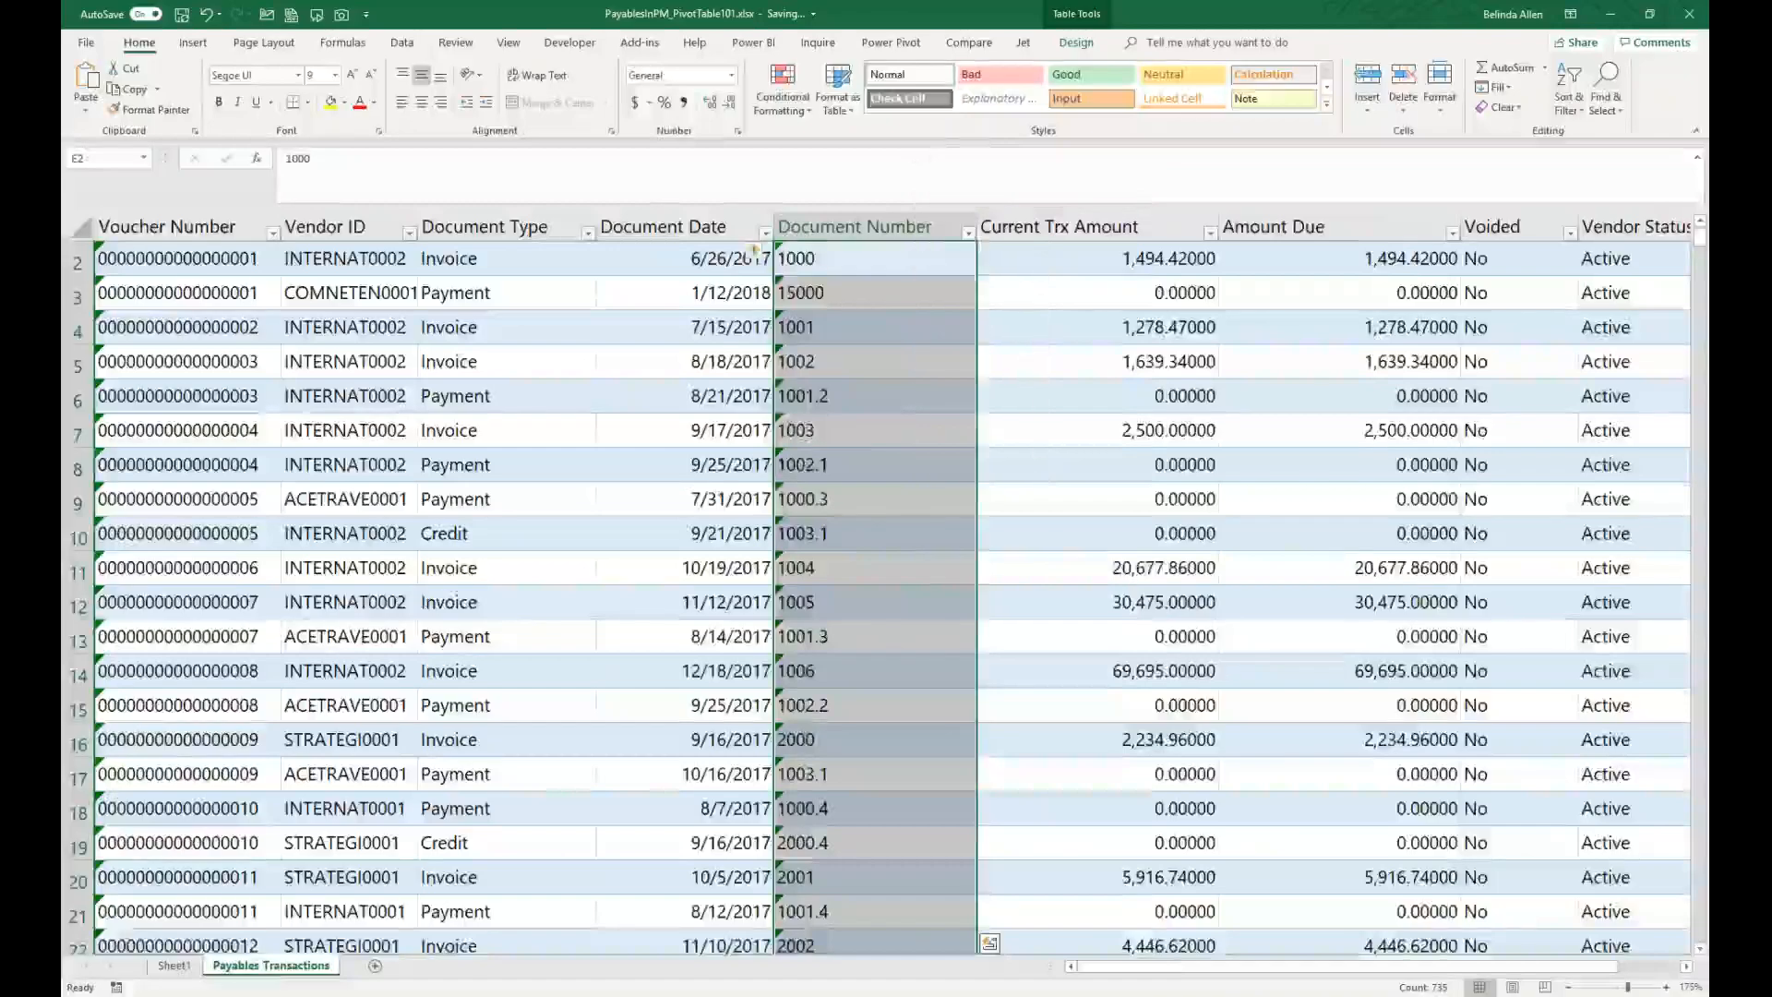
{"action": "type", "text": "Due Date"}
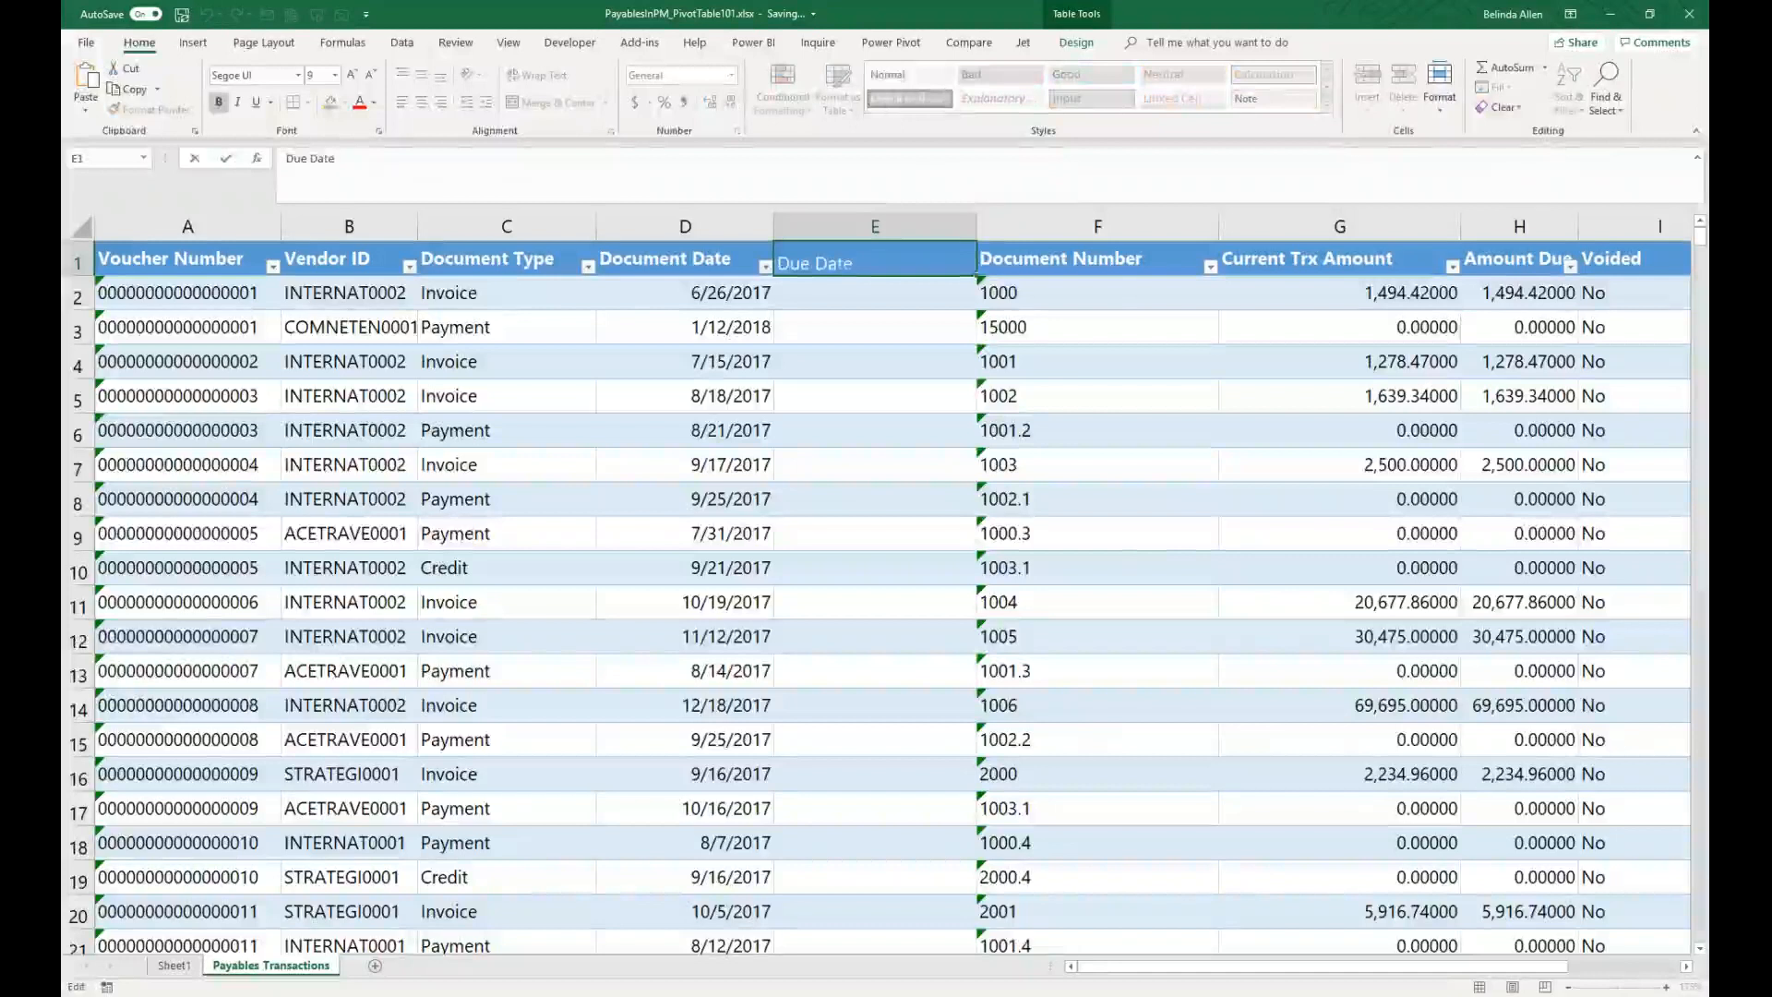
{"action": "key", "text": "Return"}
Step: Fill the Due Date column with a formula adding 30 days to the Document Date
{"action": "type", "text": "="}
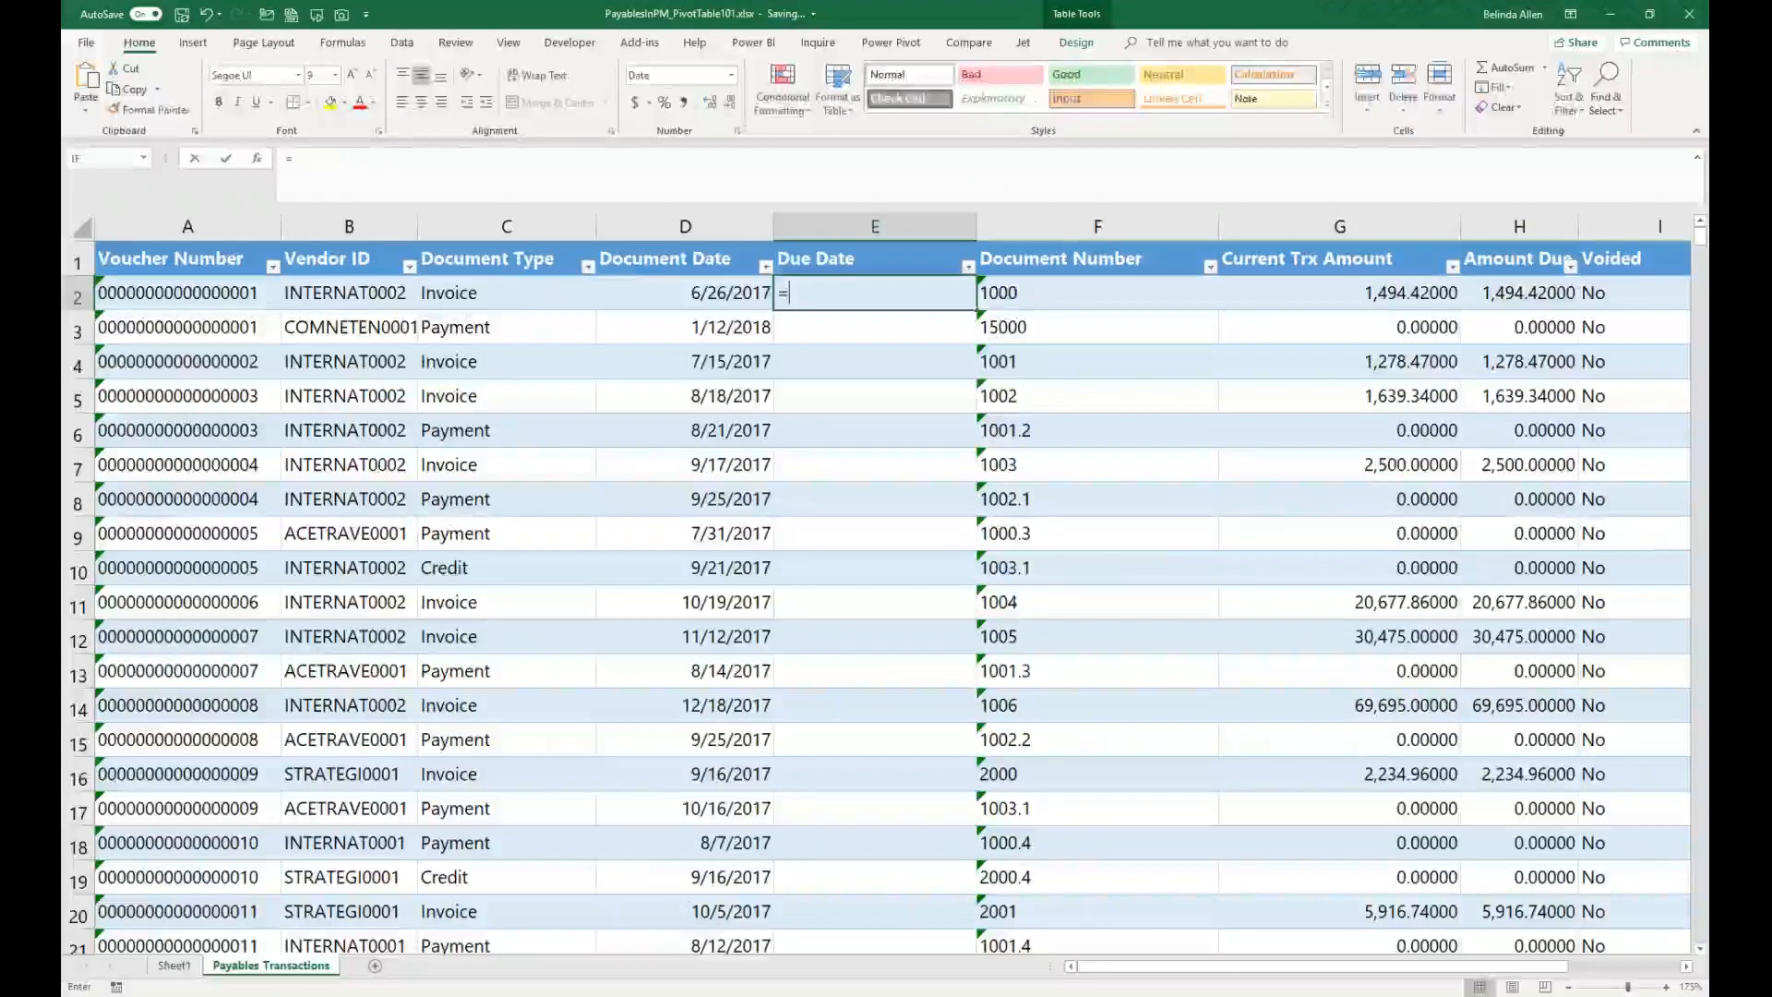
{"action": "key", "text": "Left"}
{"action": "type", "text": "+30"}
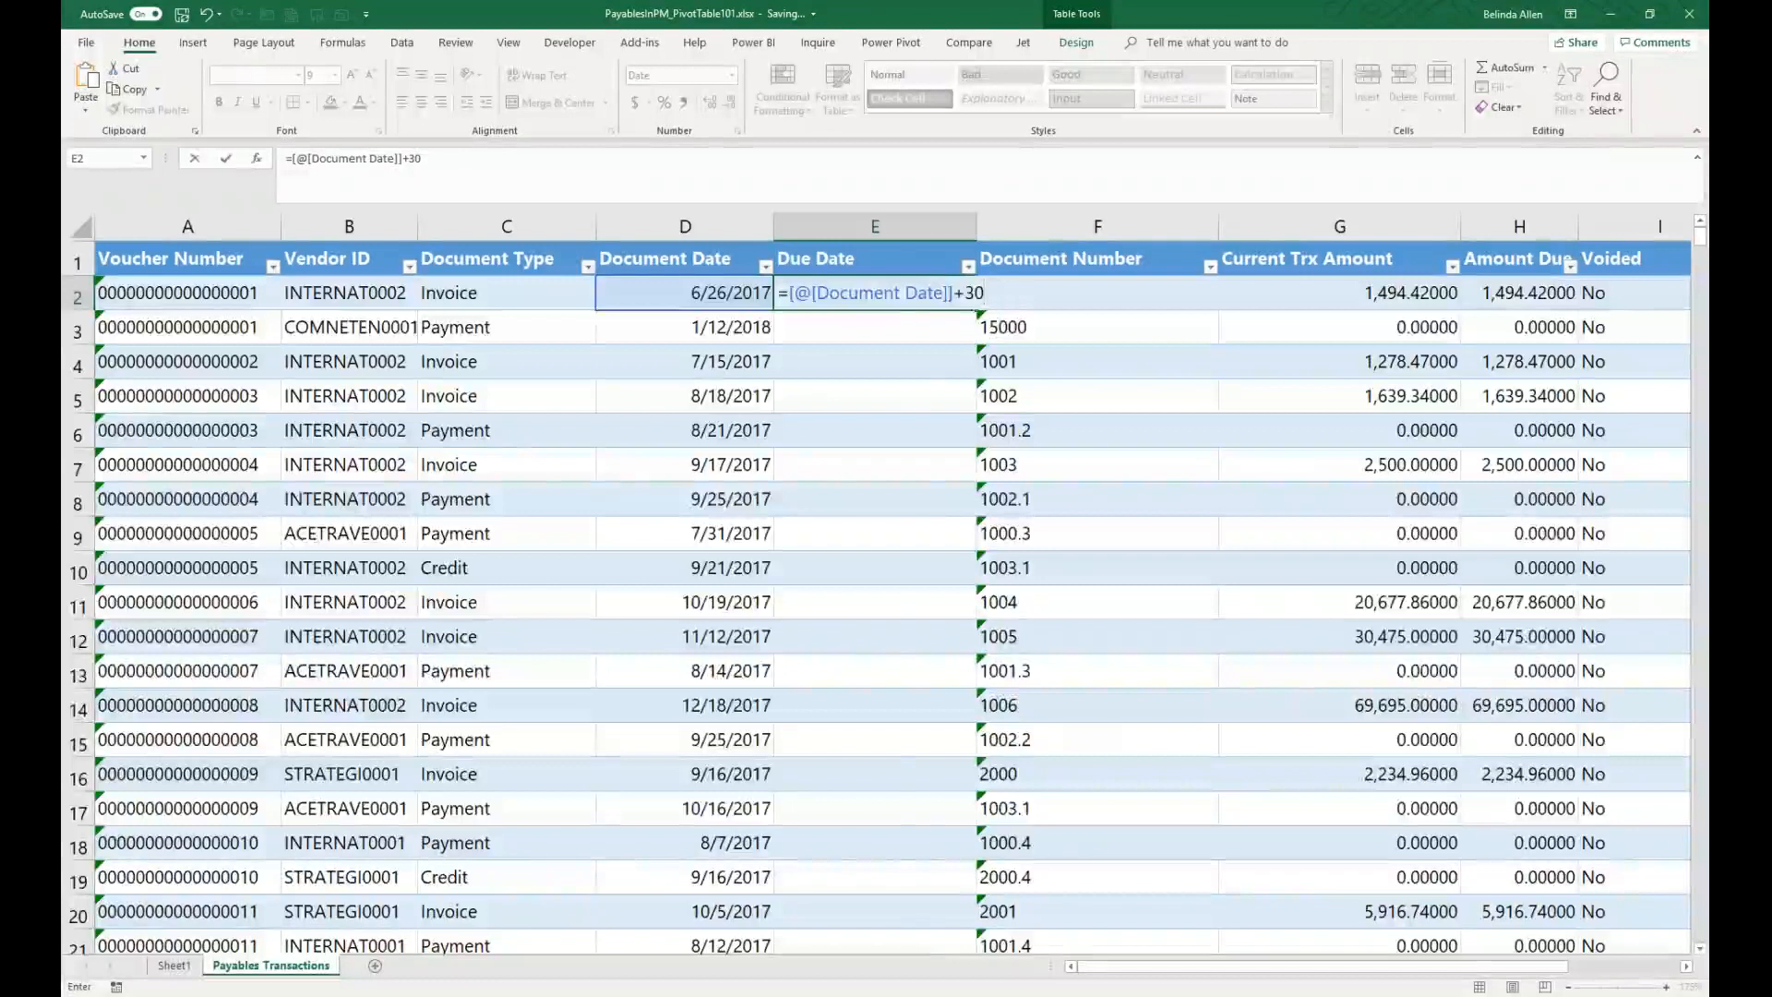
{"action": "key", "text": "Return"}
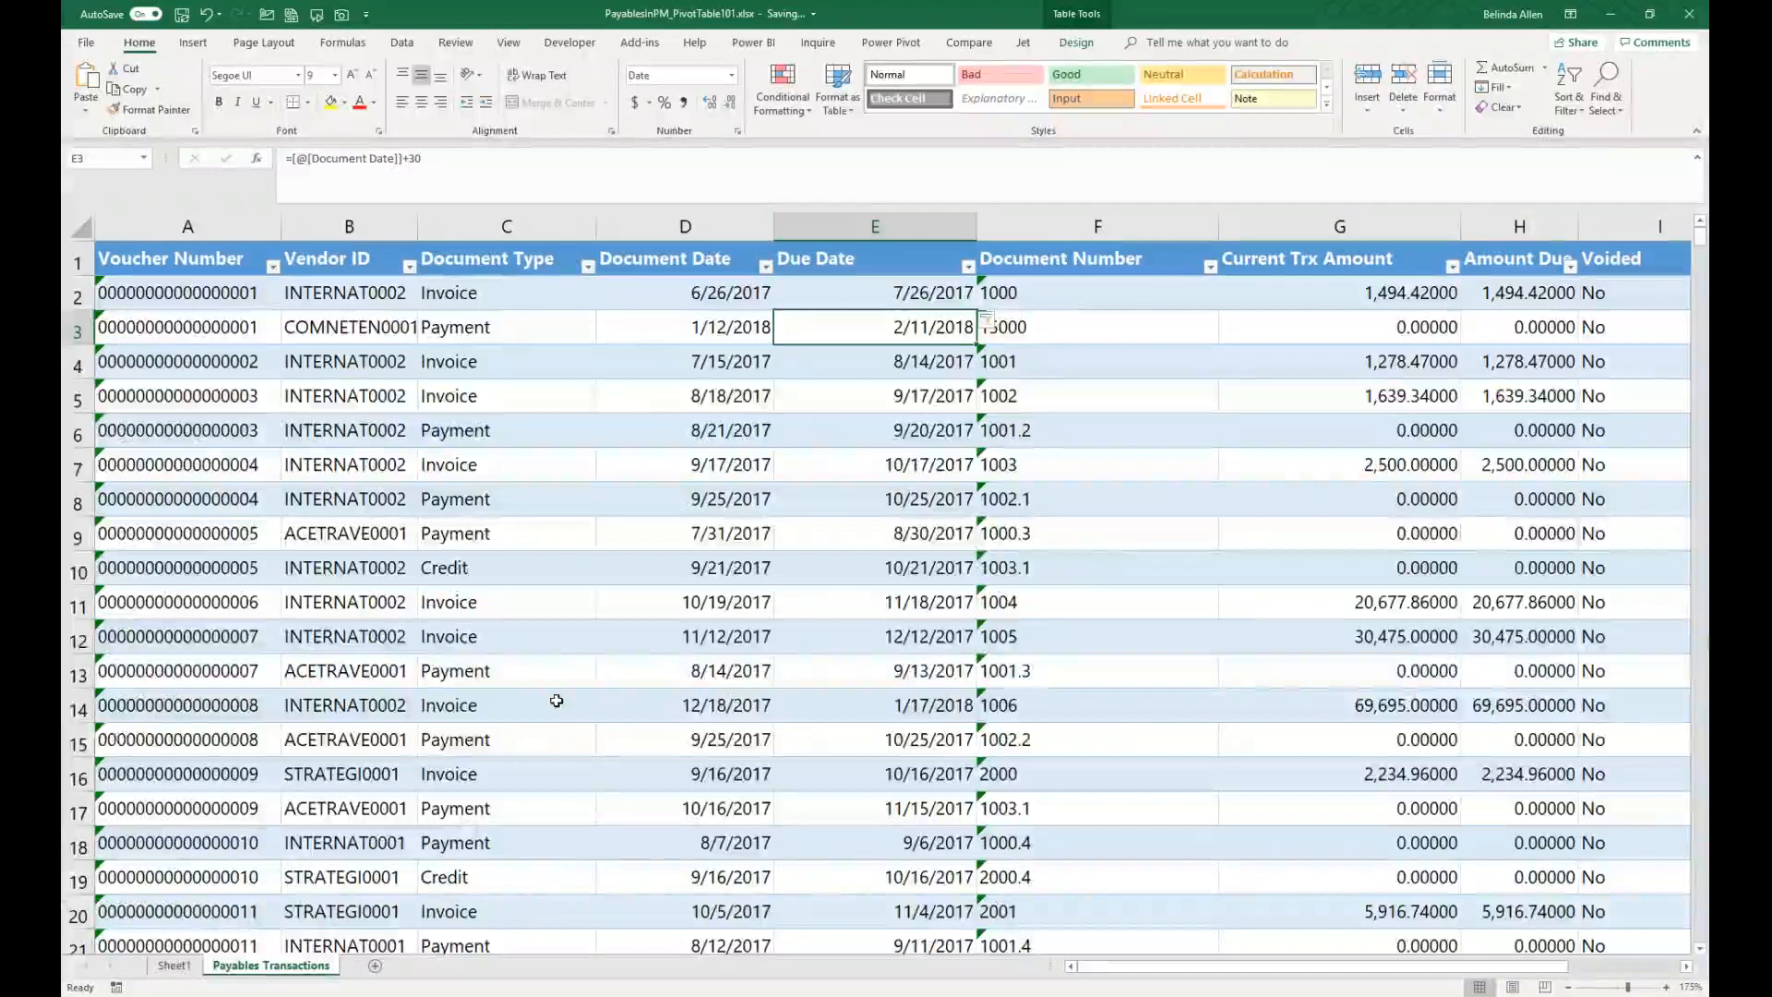
Step: Add Due Date to the PivotTable columns on Sheet1 and ungroup its automatic date grouping
{"action": "left_click", "coordinate": [174, 965]}
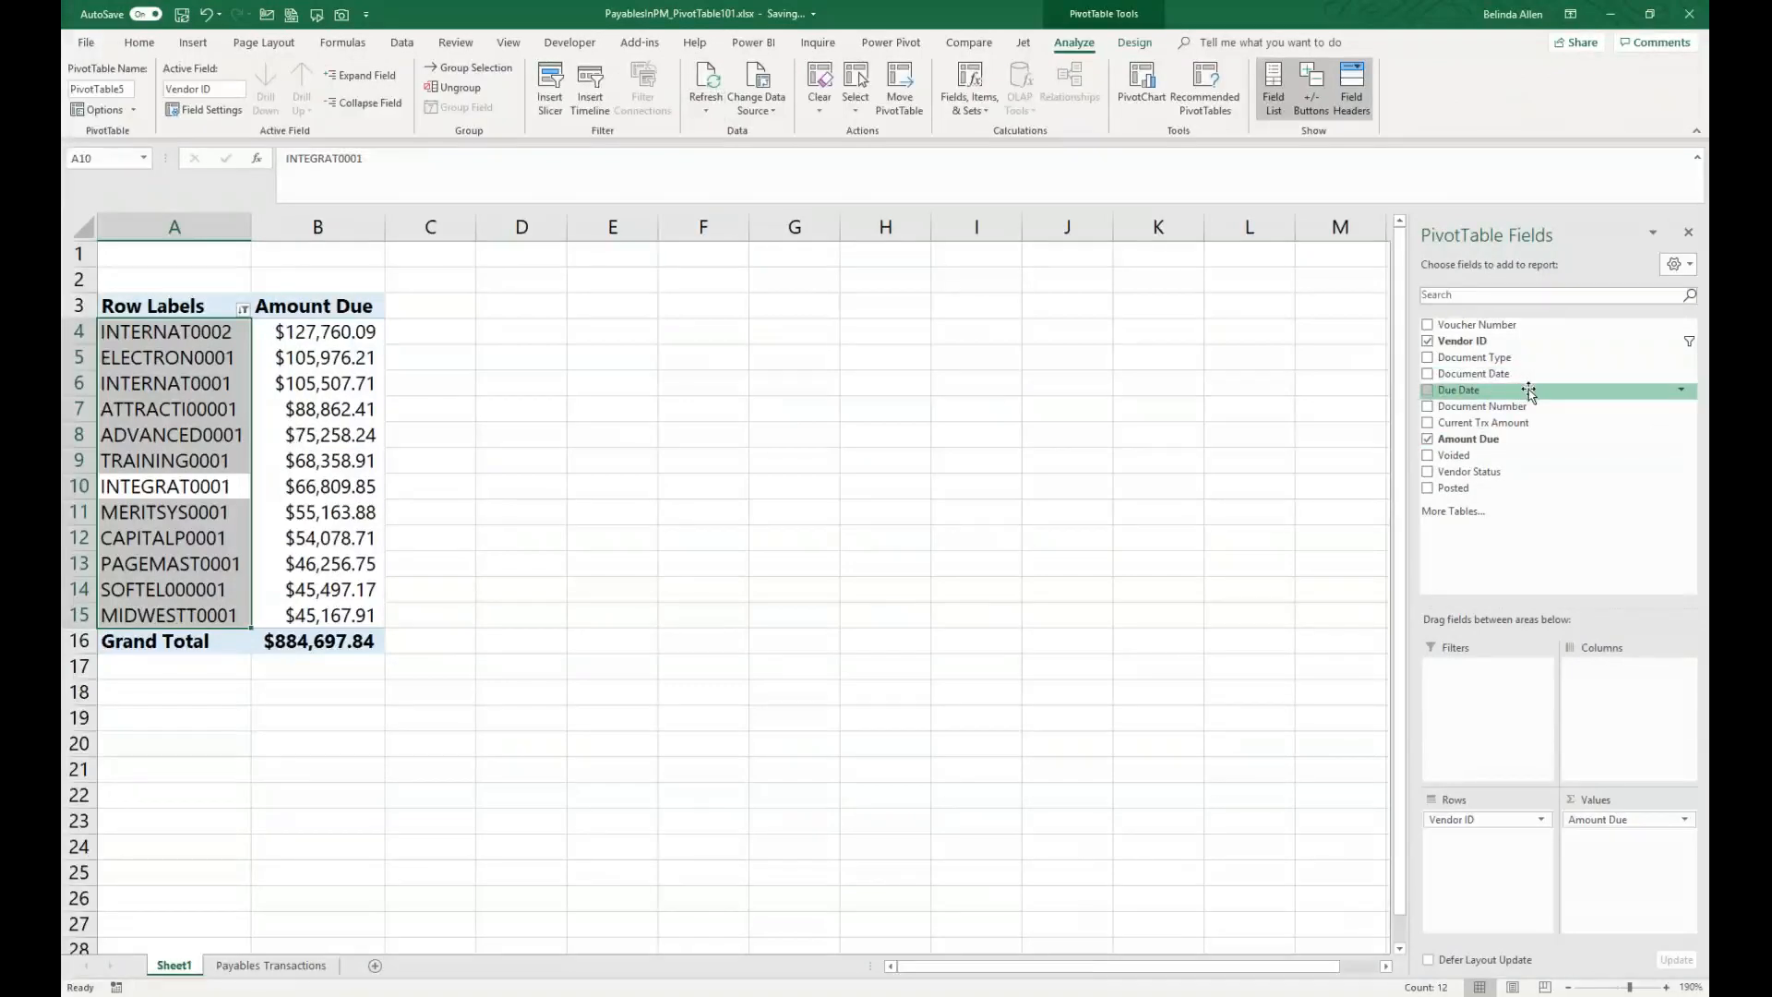
{"action": "left_click_drag", "start_coordinate": [1520, 395], "coordinate": [1639, 709]}
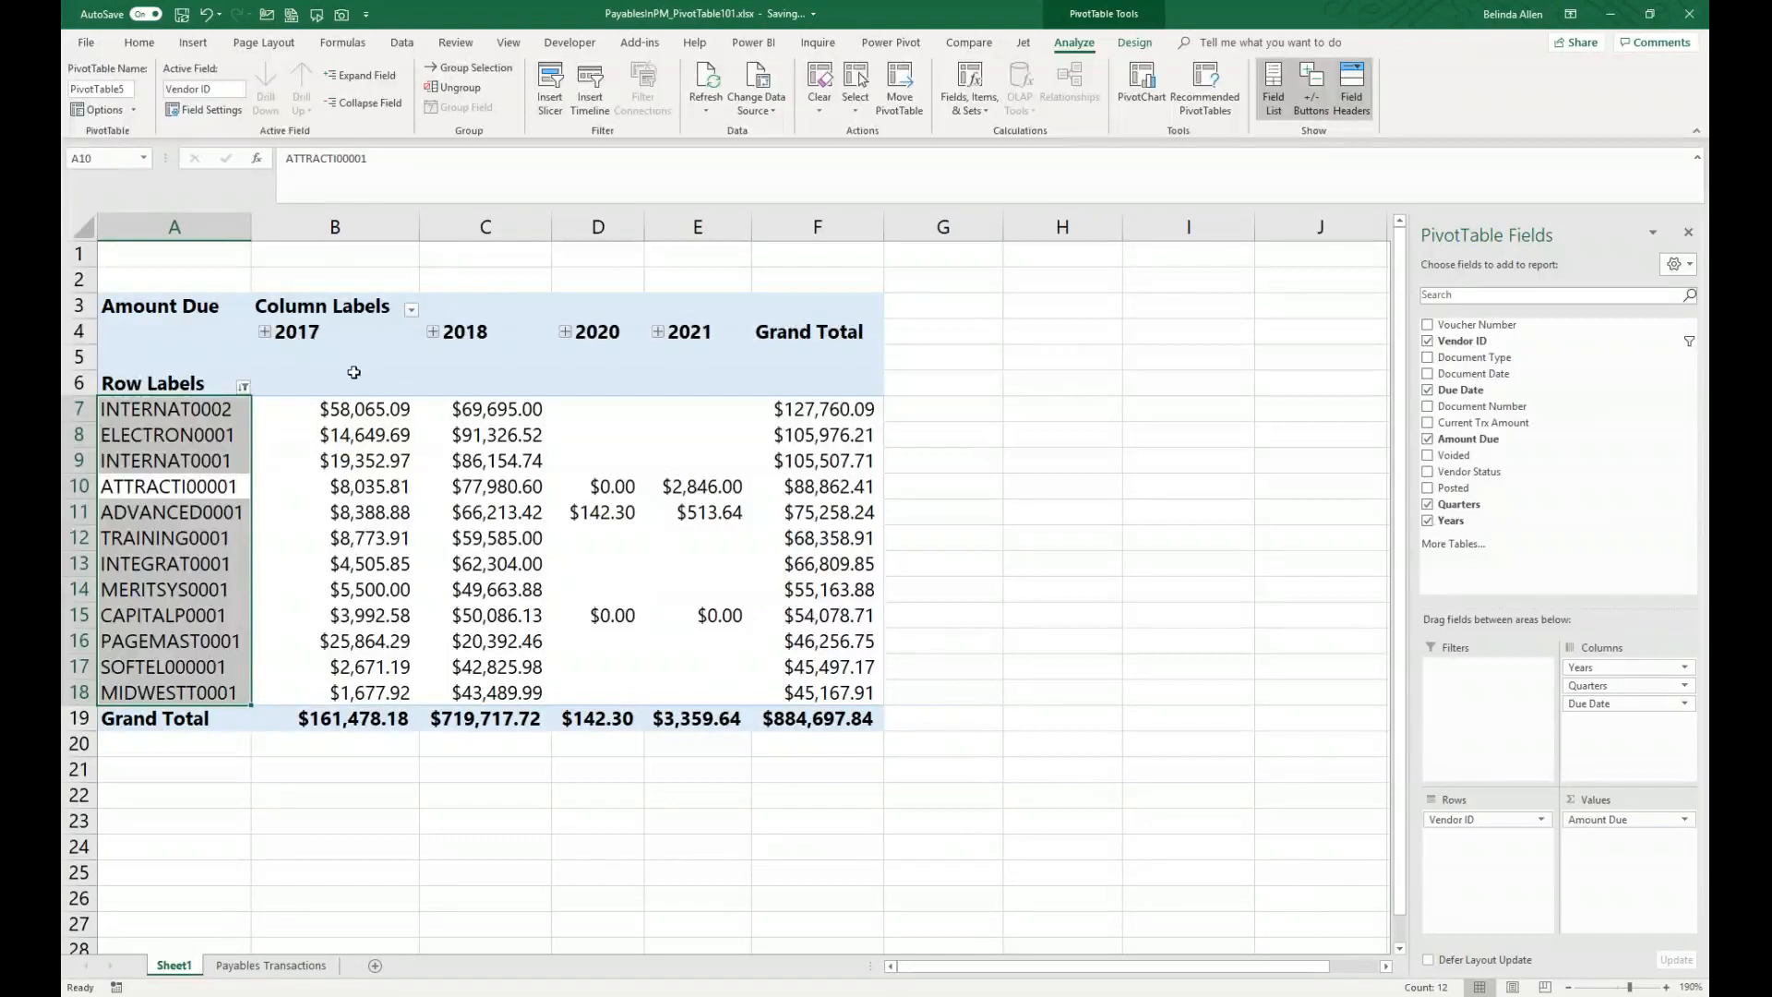
{"action": "right_click", "coordinate": [310, 335]}
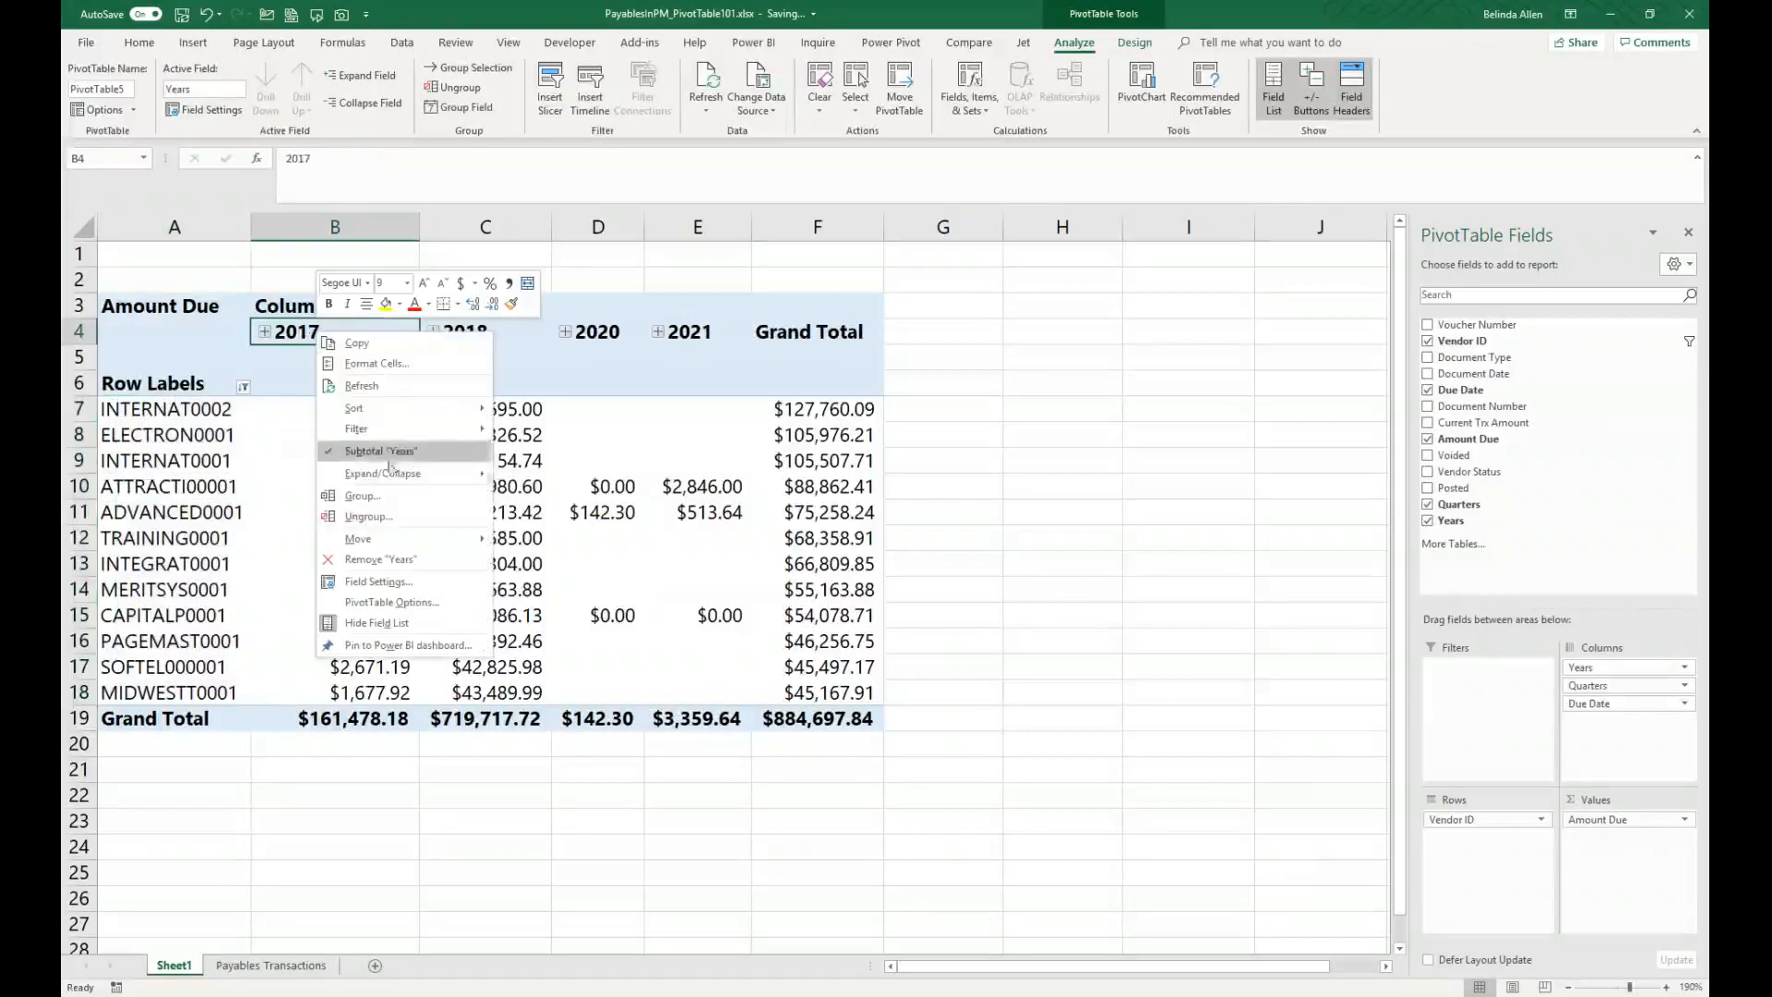
{"action": "left_click", "coordinate": [374, 517]}
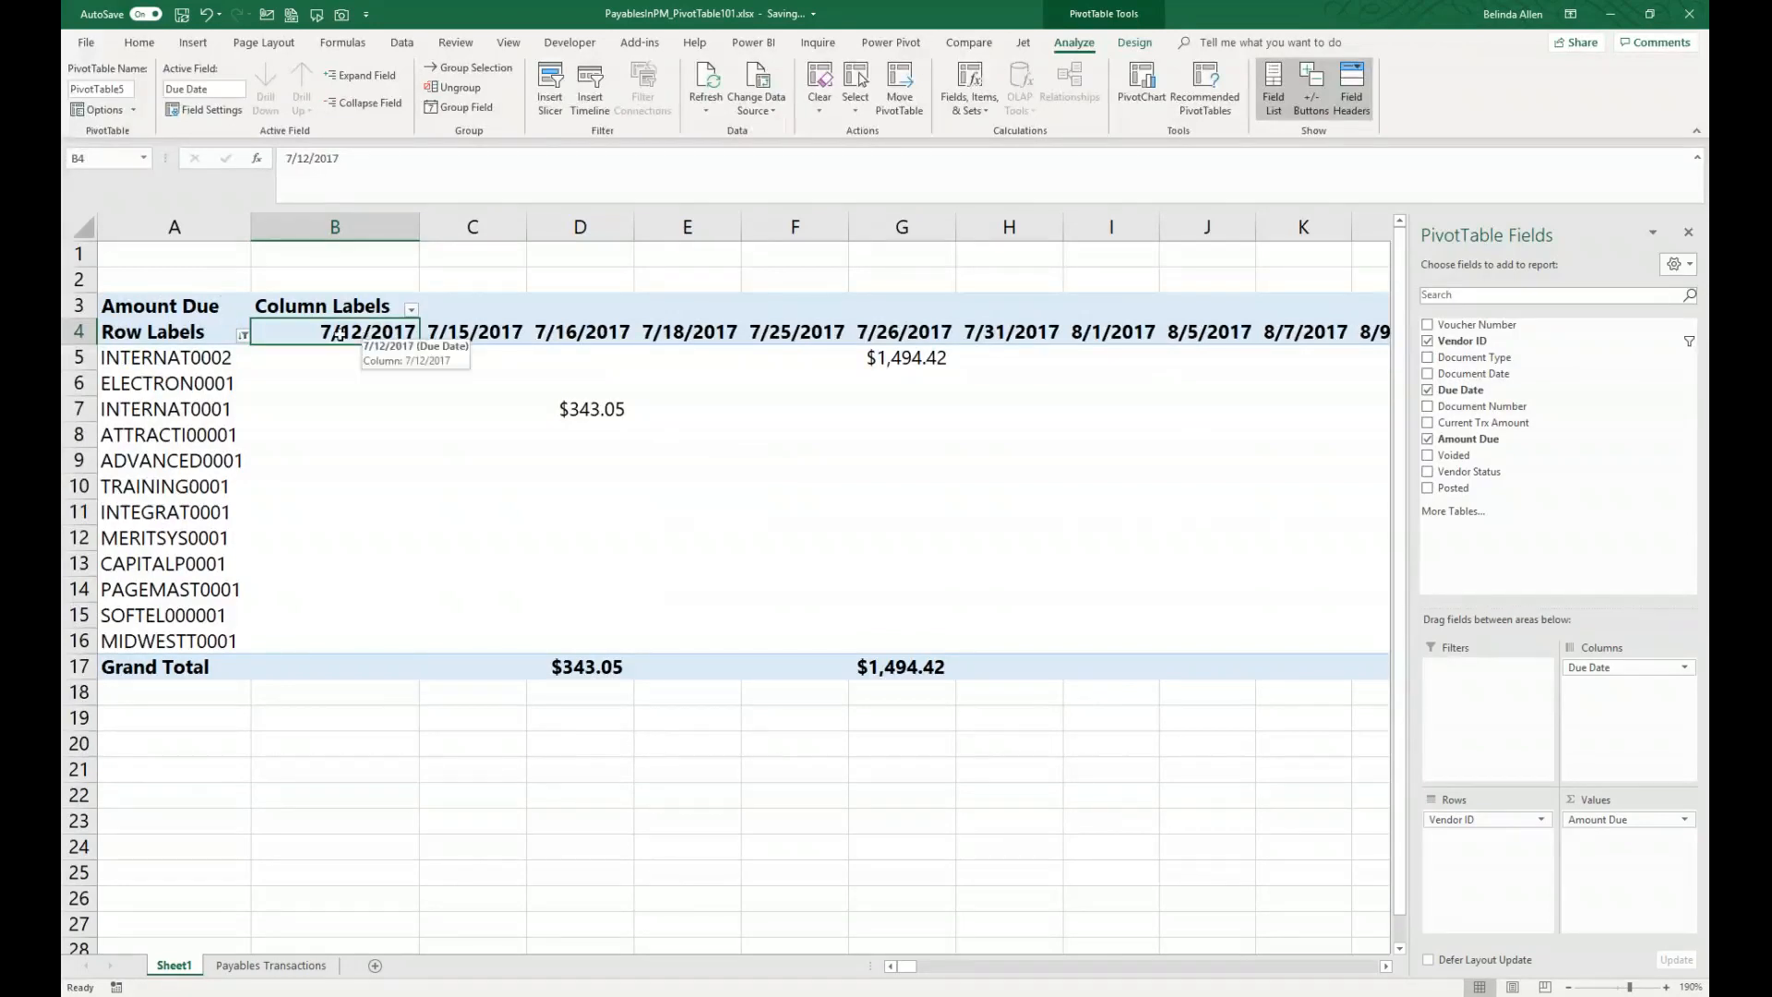
Step: Open the Date Filters options for the Due Date column labels
{"action": "left_click", "coordinate": [412, 310]}
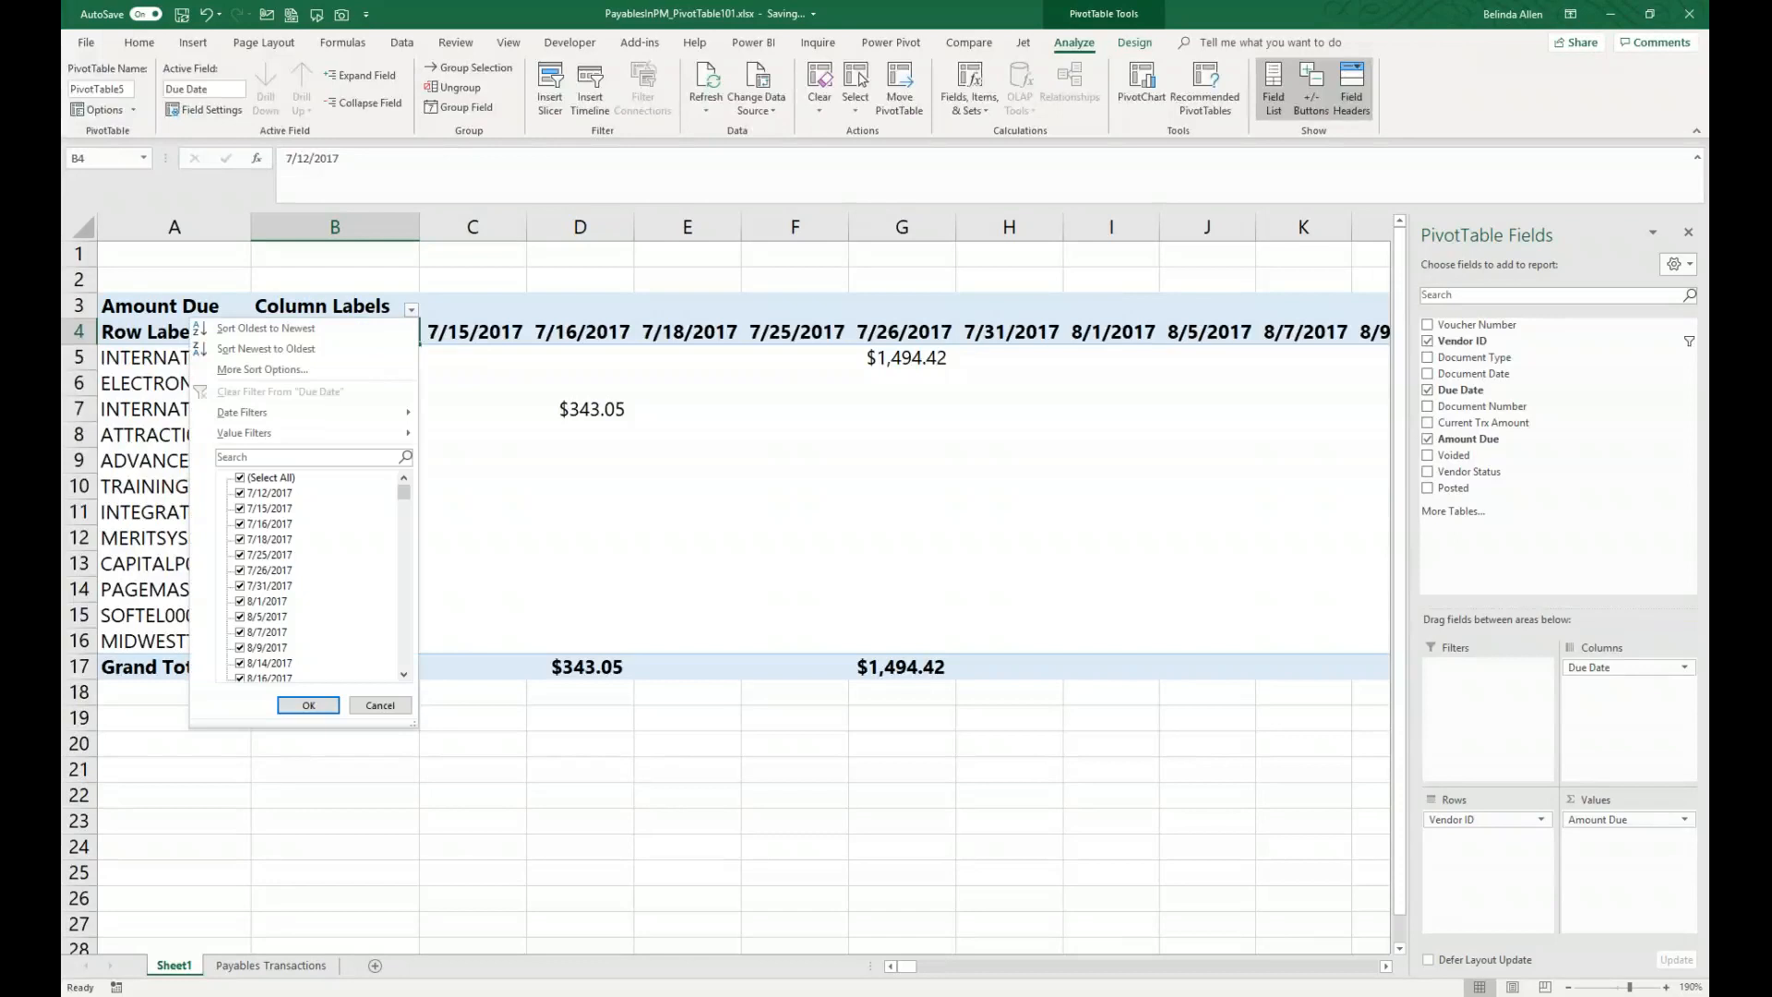
{"action": "mouse_move", "coordinate": [279, 416]}
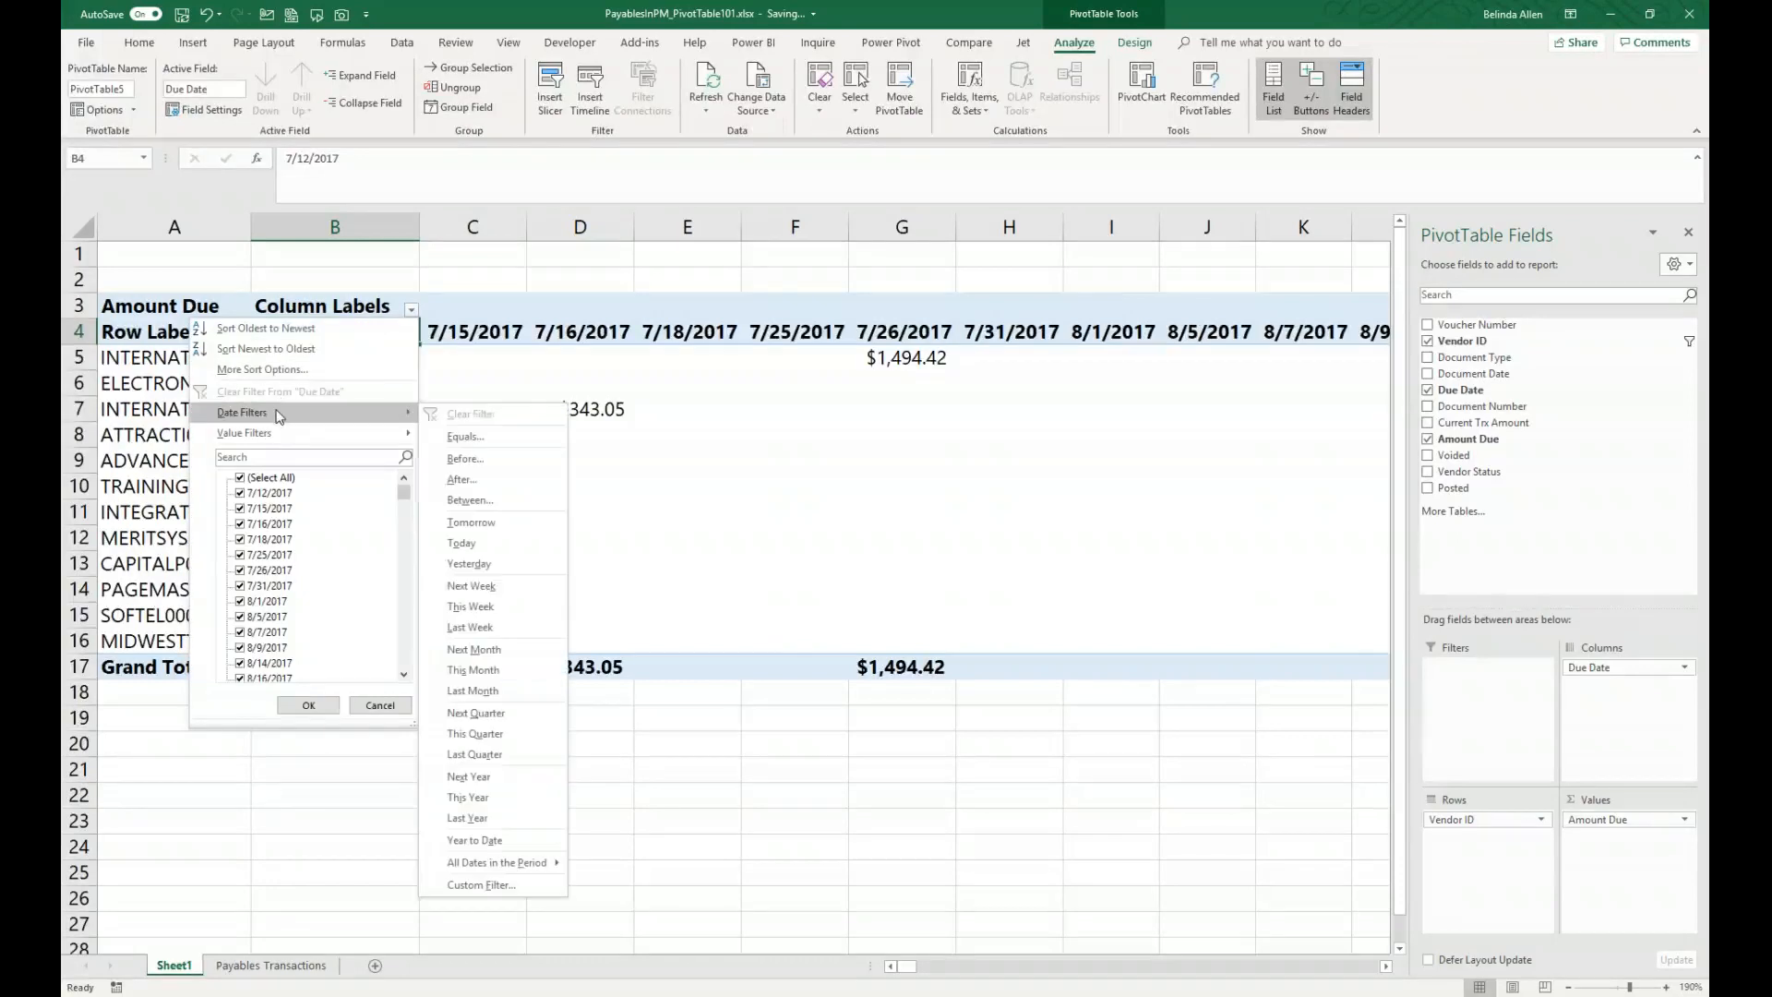
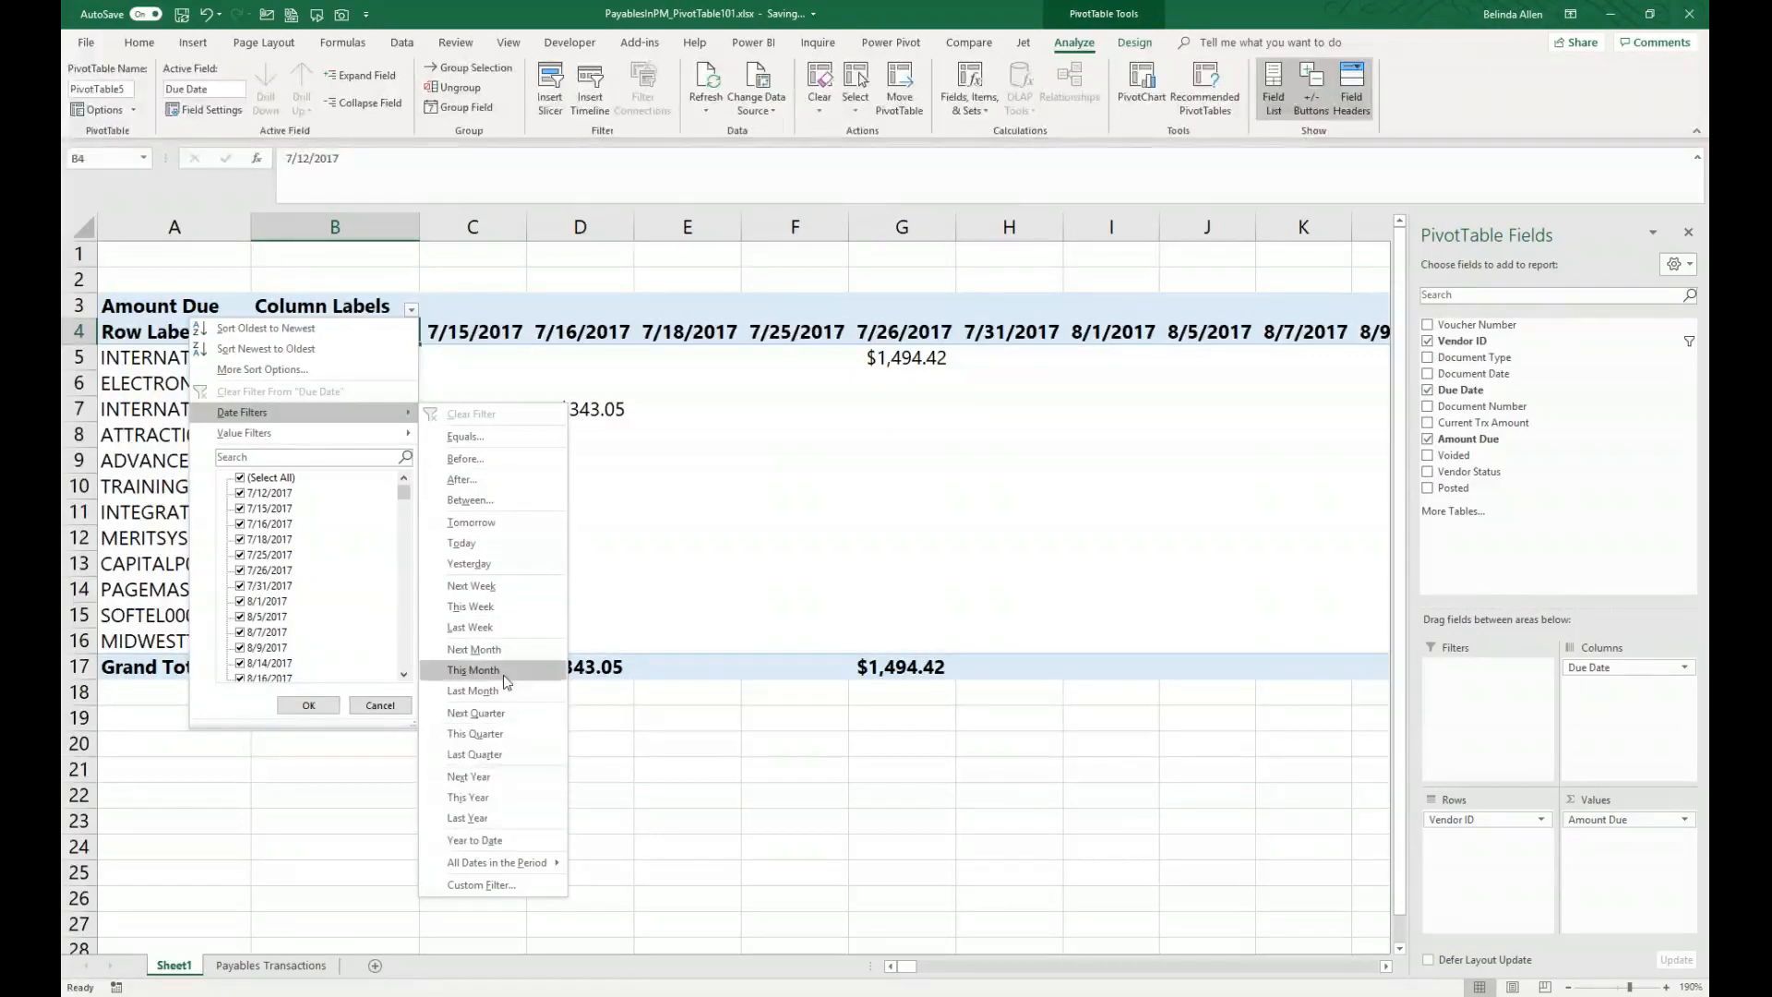
Step: Filter the Due Date labels to This Month and group the Due Date field by Months
{"action": "left_click", "coordinate": [490, 818]}
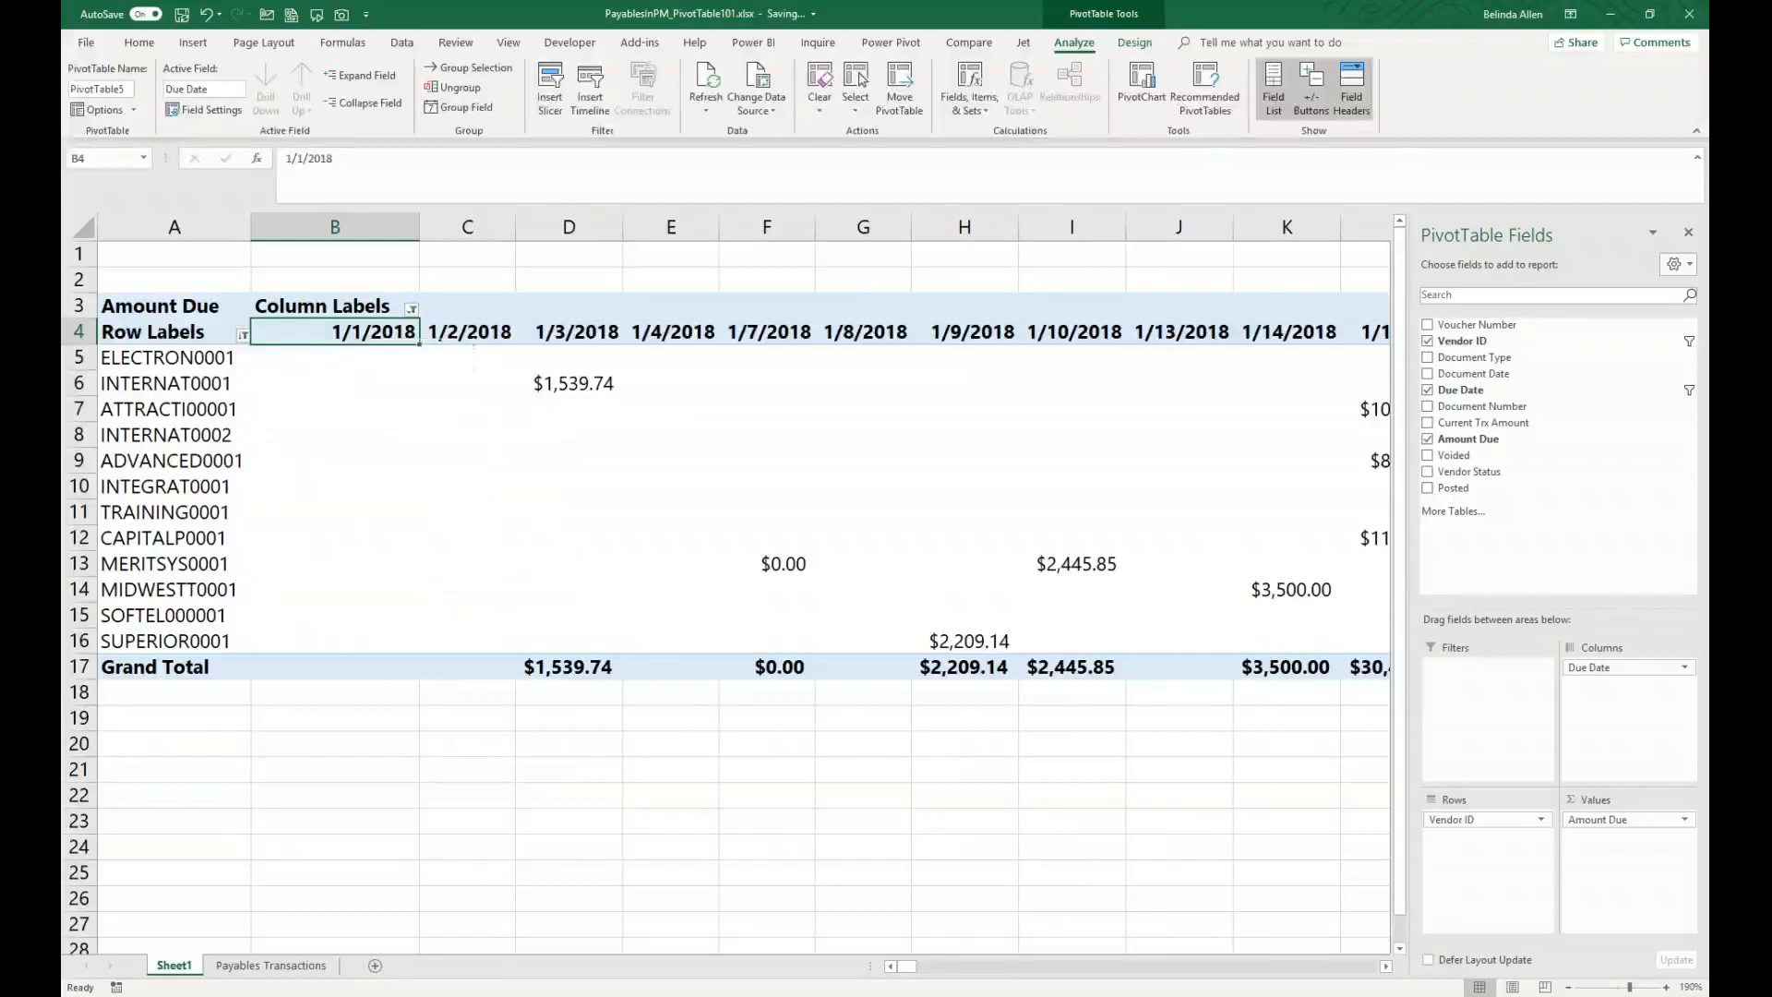
{"action": "right_click", "coordinate": [380, 334]}
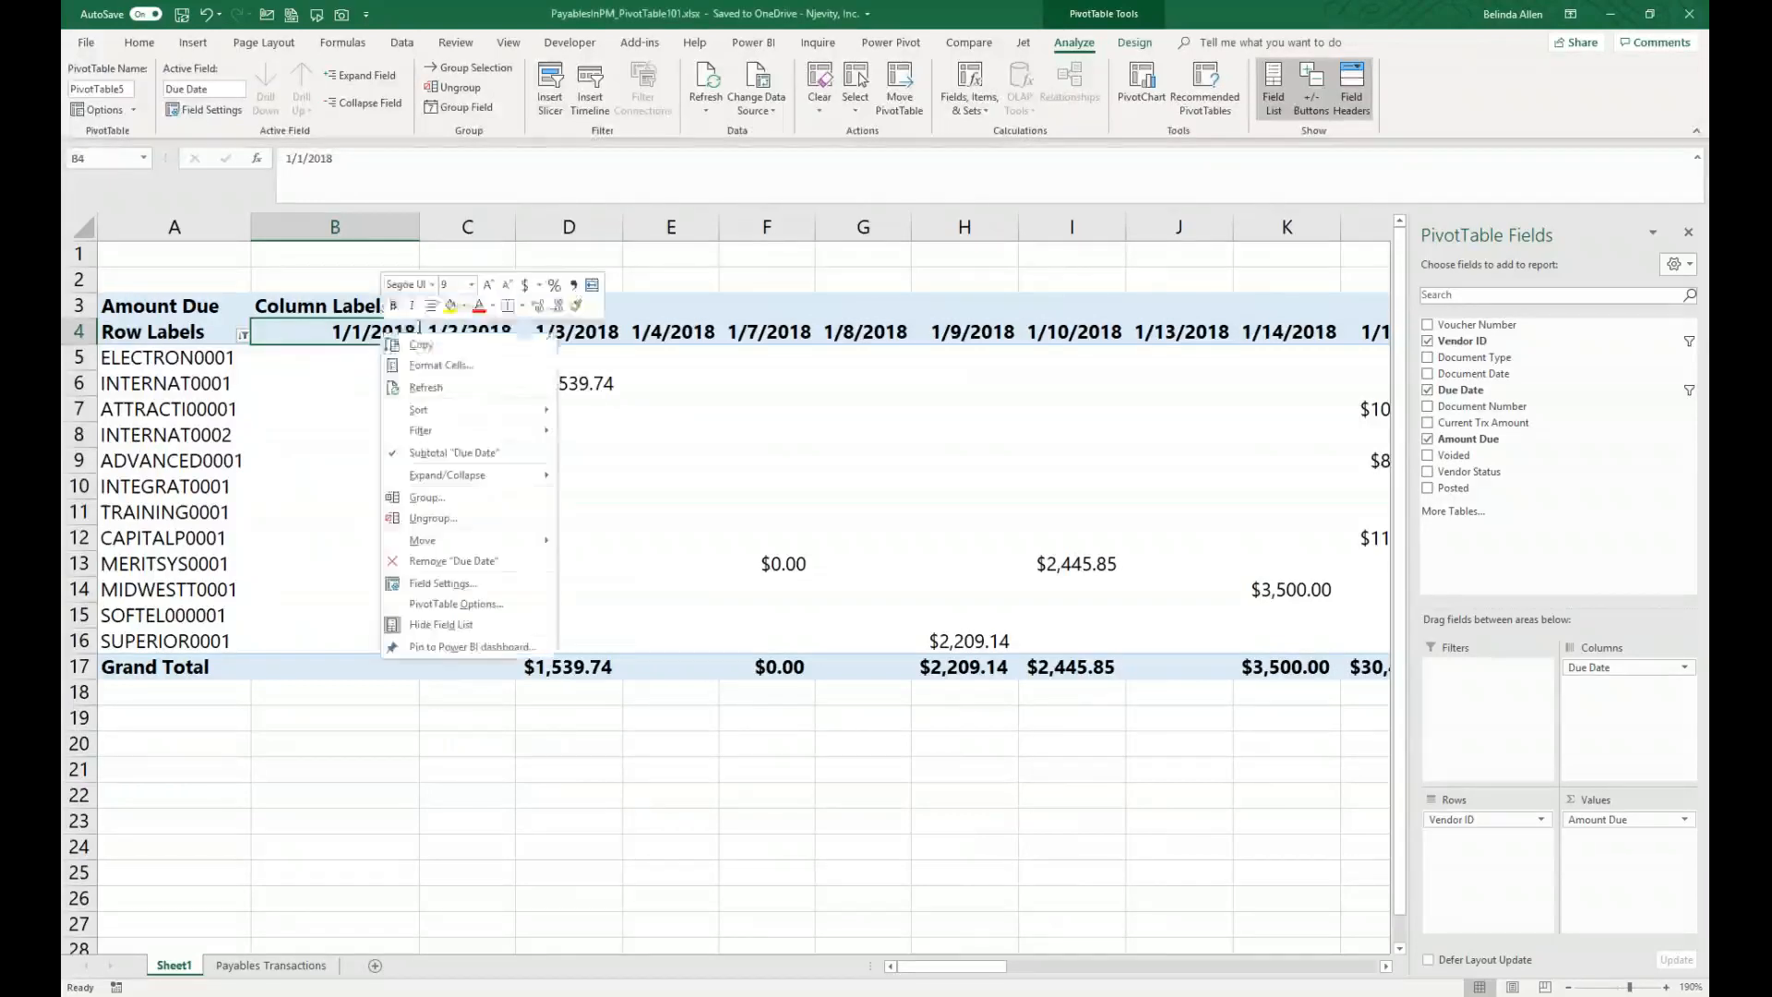
{"action": "left_click", "coordinate": [476, 498]}
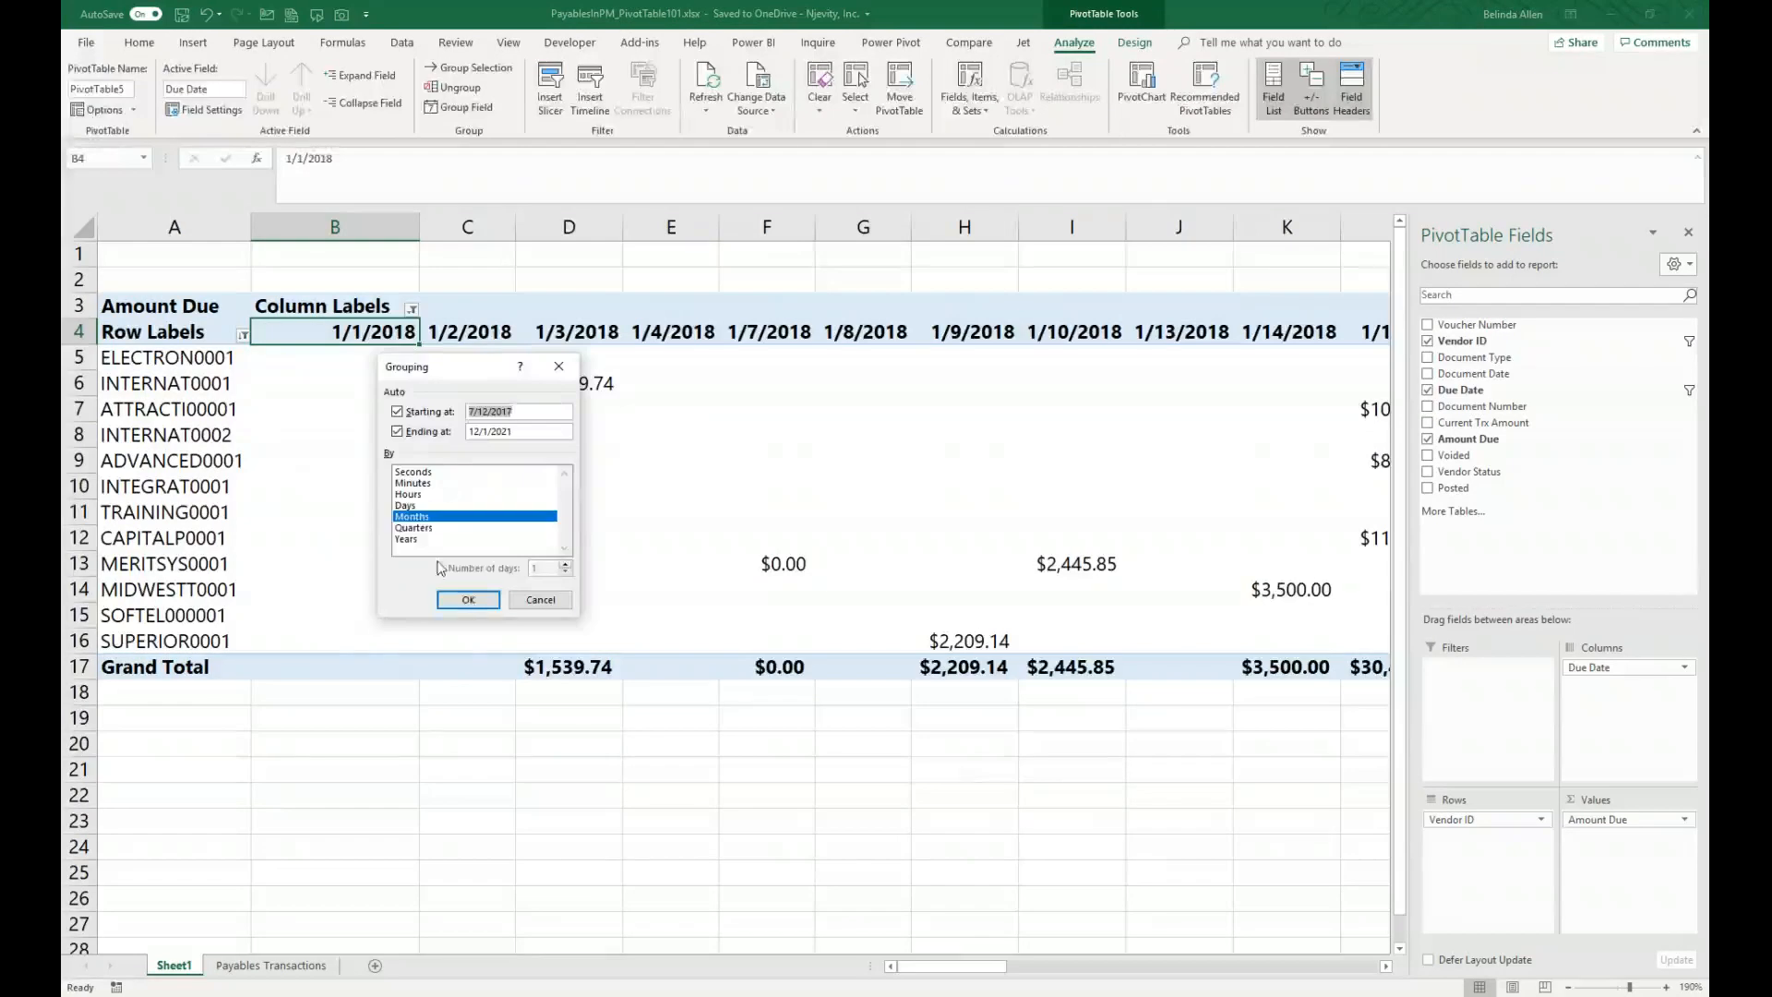
{"action": "left_click", "coordinate": [466, 600]}
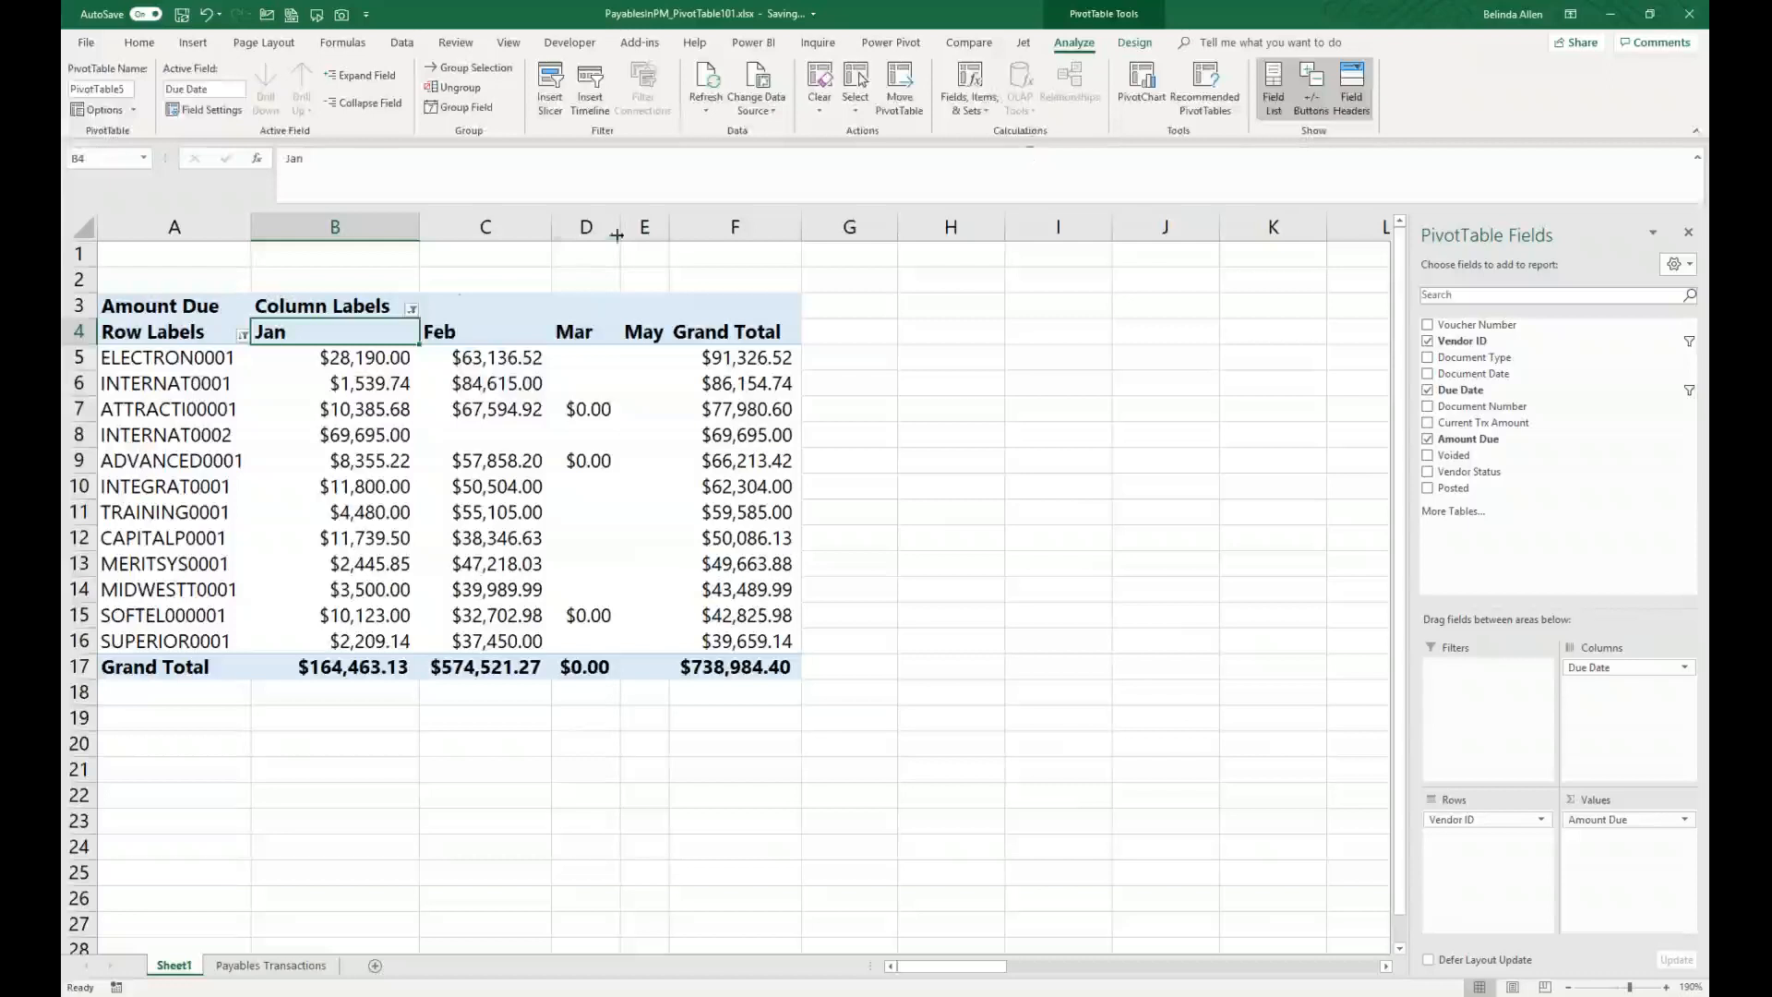
Step: Review the Date Filters options for the month-grouped Due Date column labels
{"action": "left_click", "coordinate": [412, 310]}
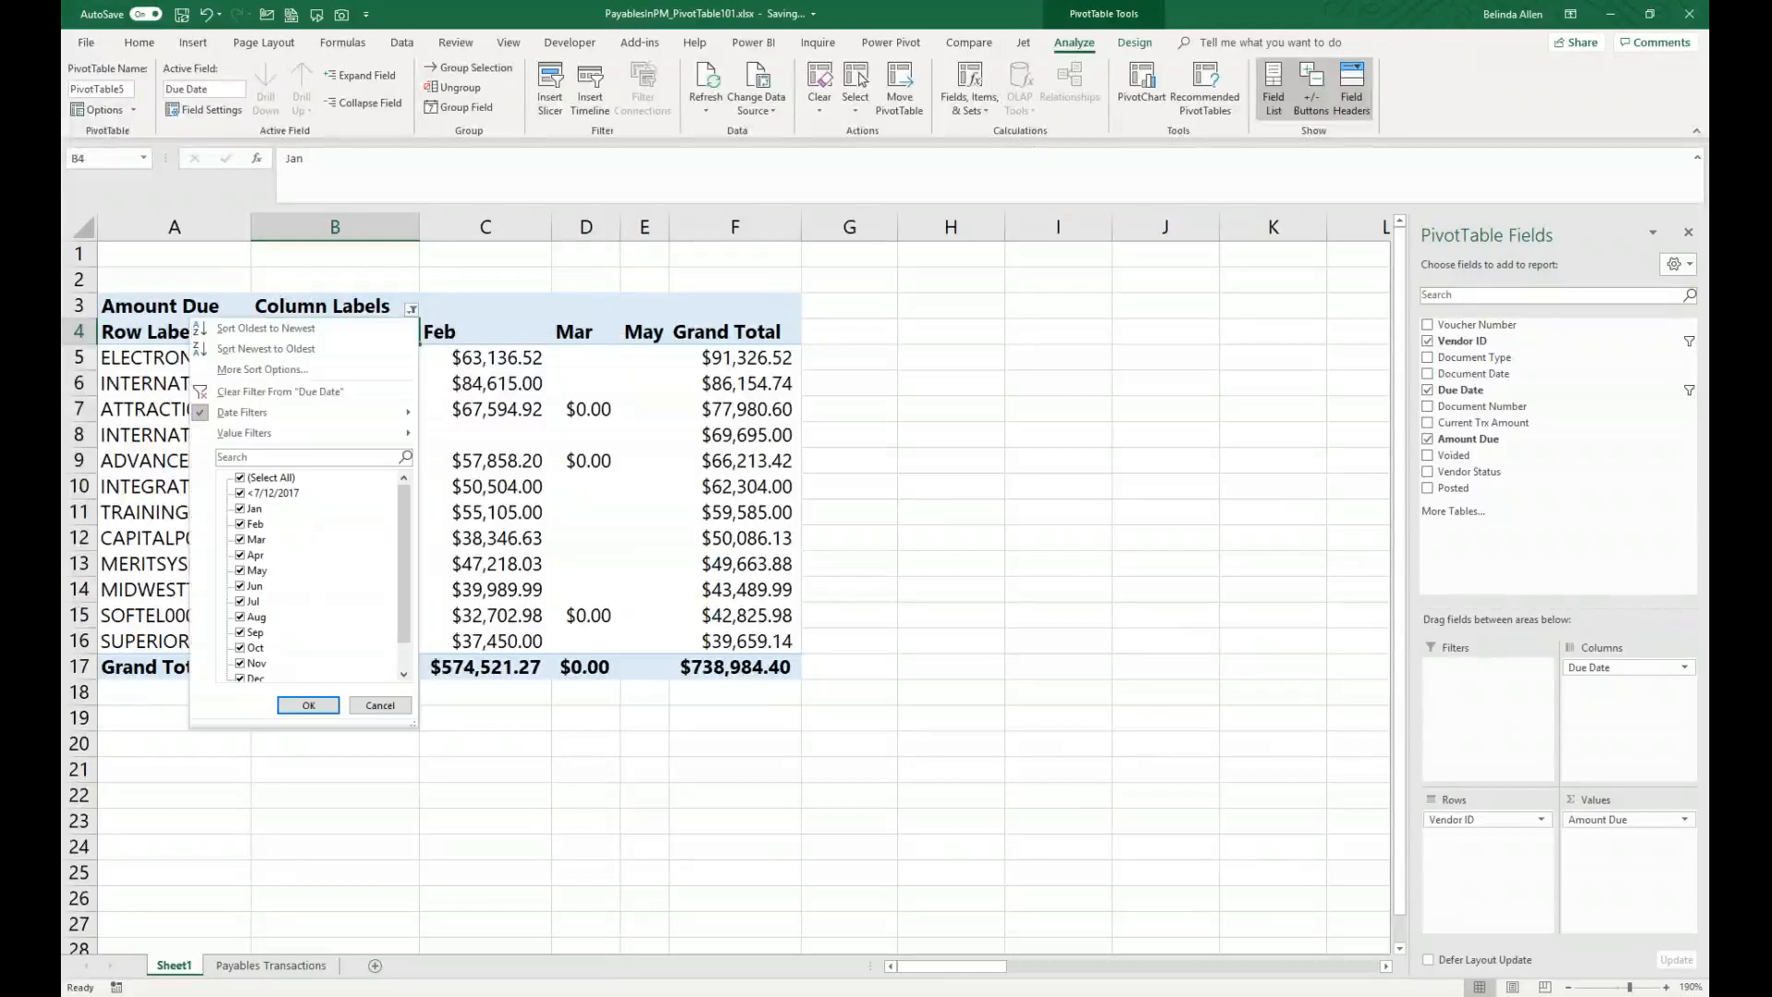
{"action": "left_click", "coordinate": [331, 422]}
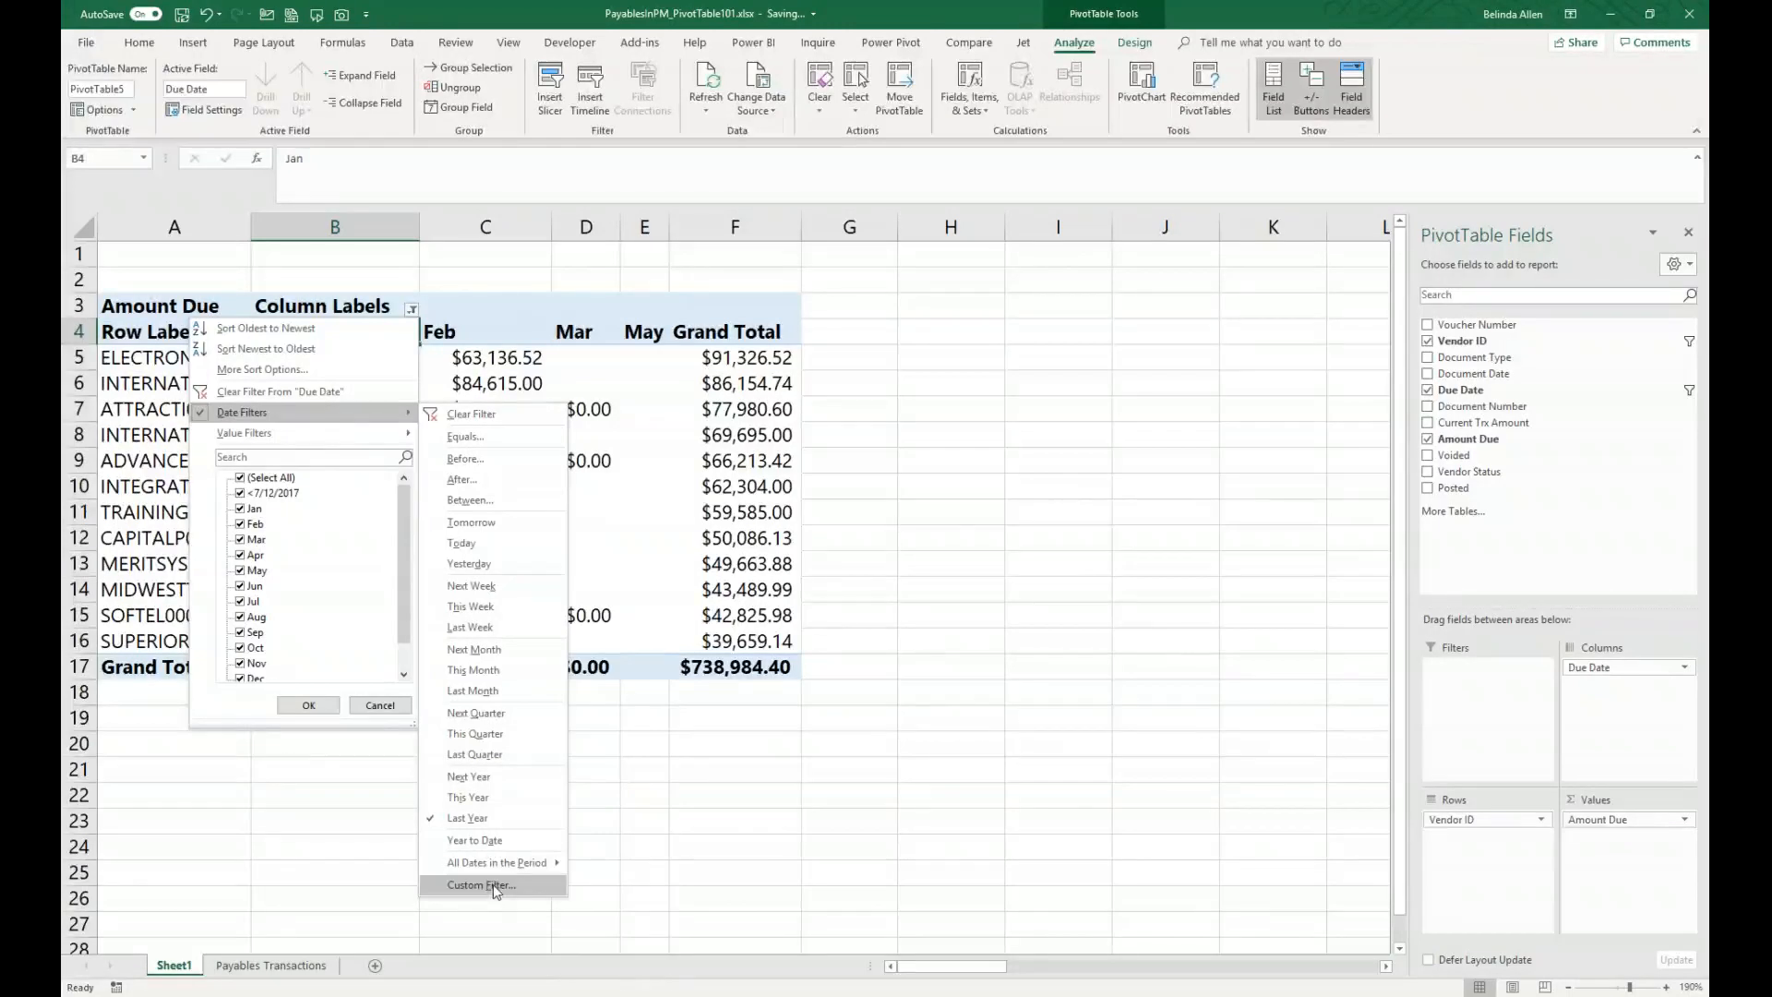
{"action": "left_click", "coordinate": [509, 312]}
{"action": "left_click", "coordinate": [347, 334]}
{"action": "left_click", "coordinate": [329, 338]}
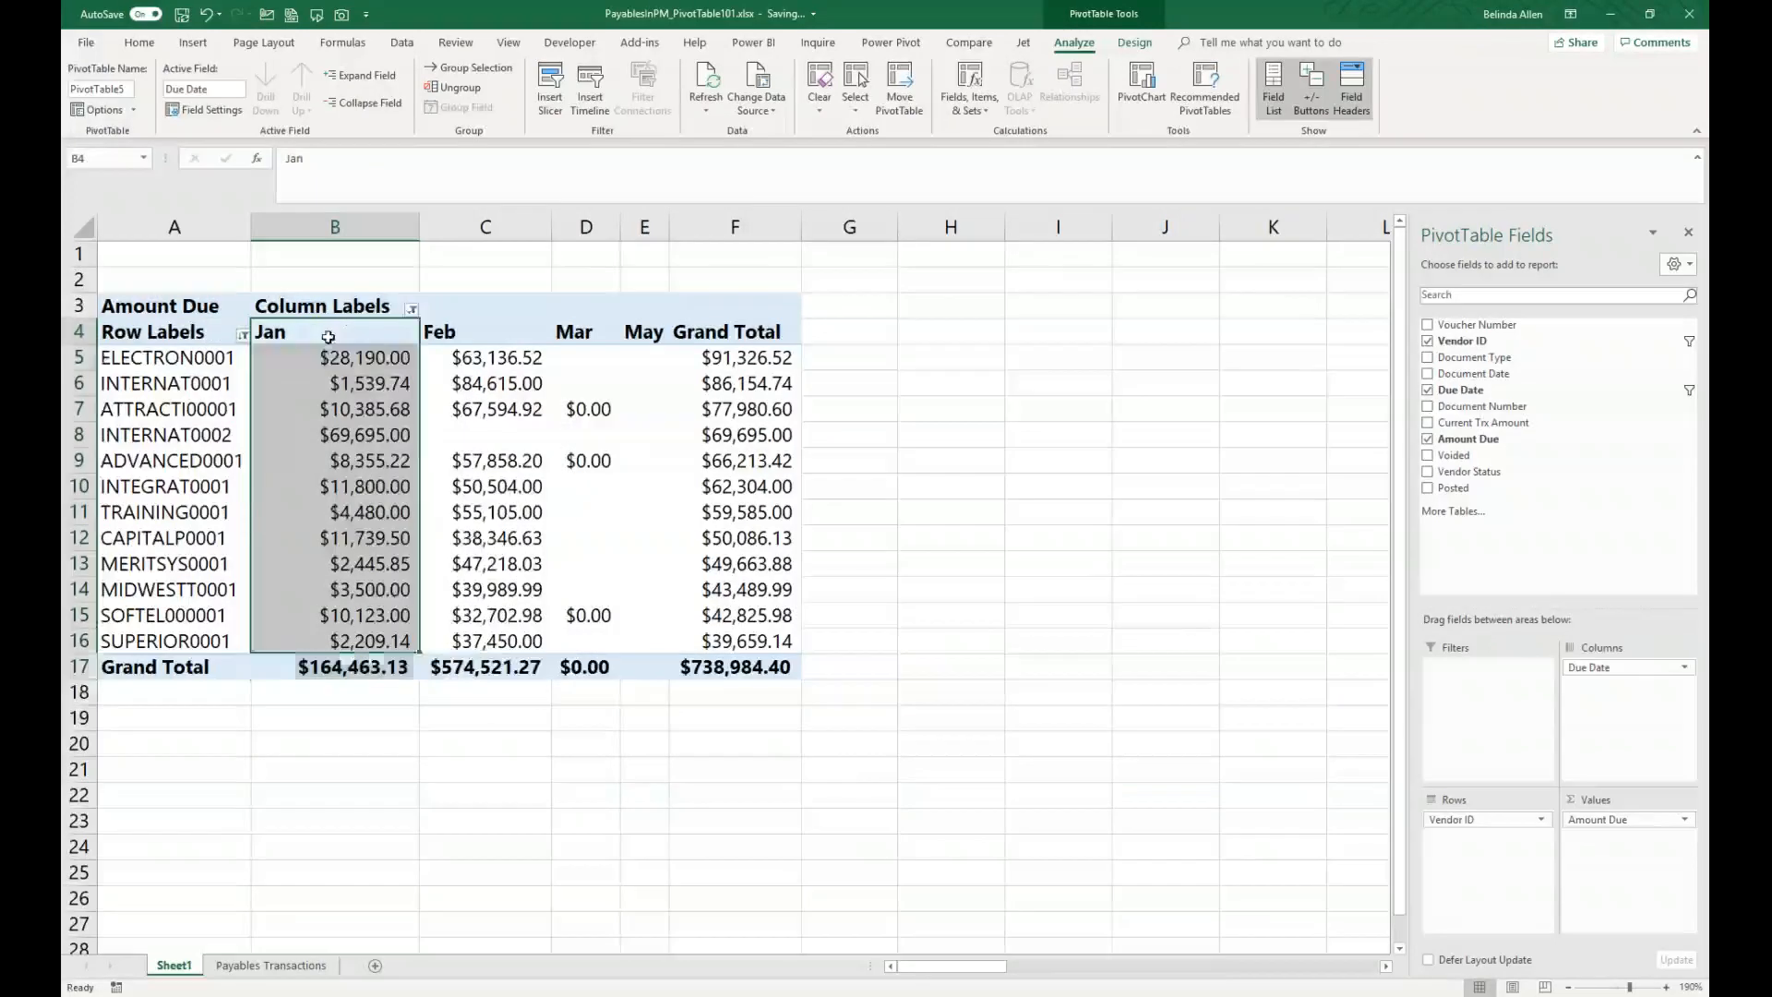
Step: Regroup the Due Date field by Days using 15 days per group
{"action": "right_click", "coordinate": [372, 334]}
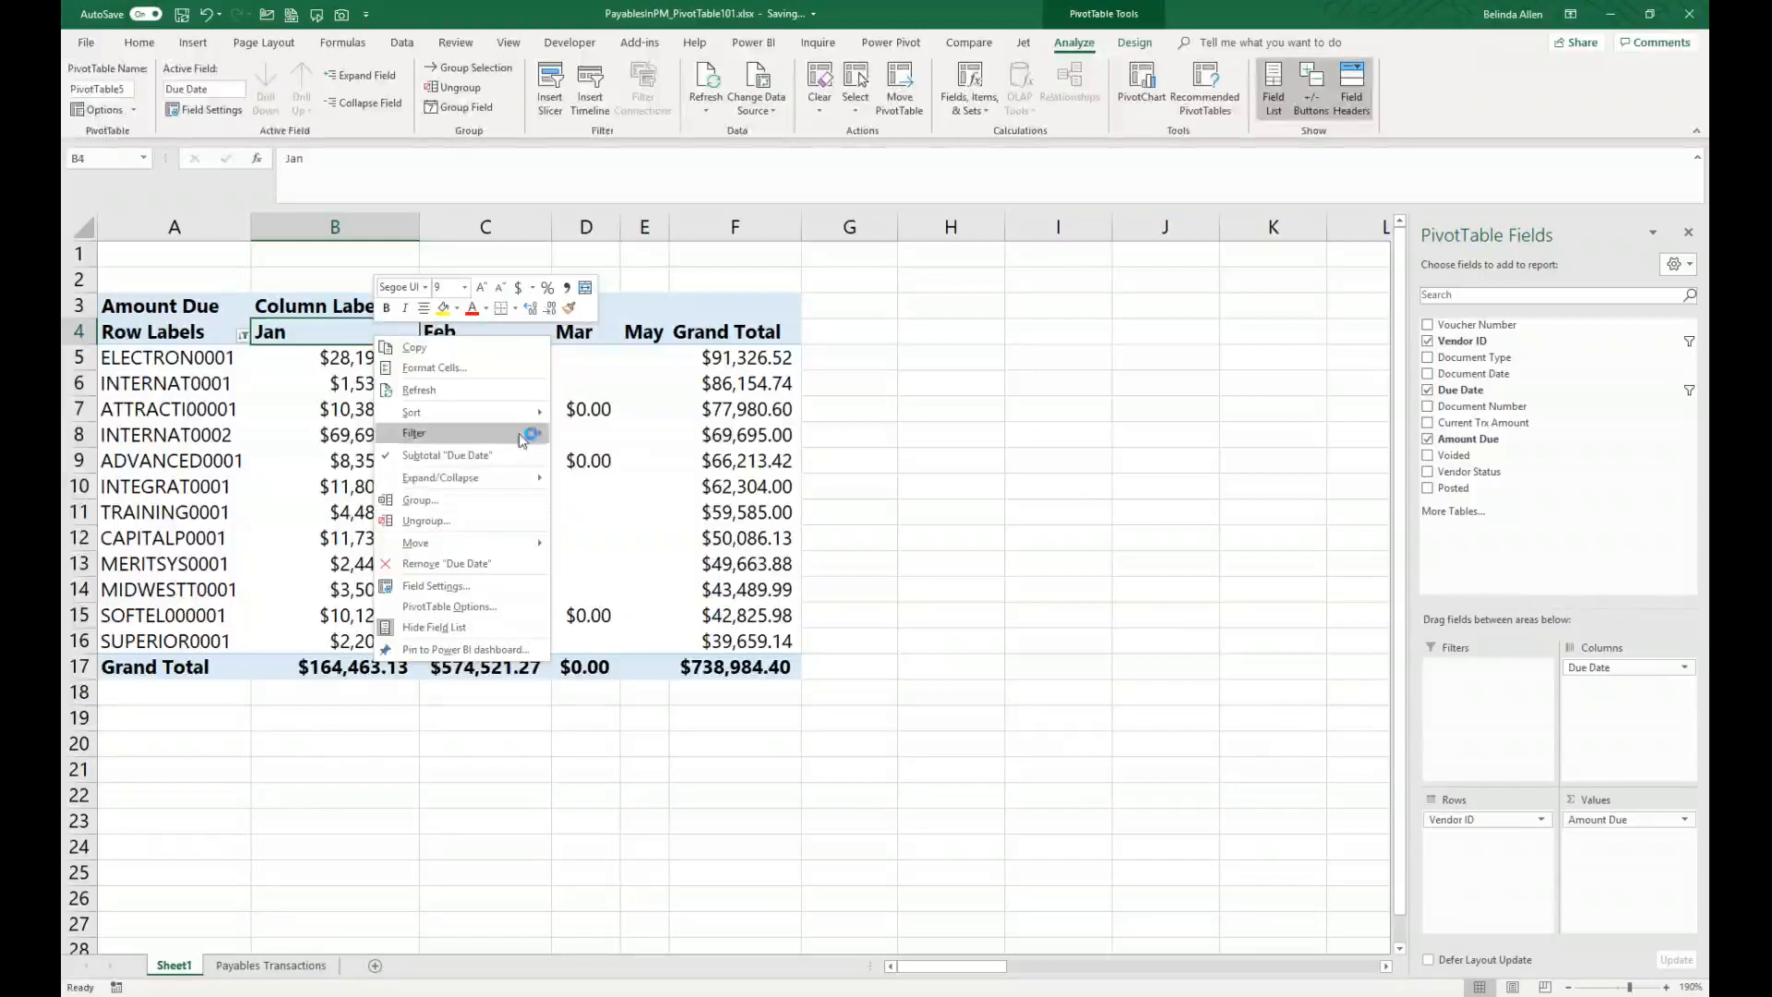
{"action": "left_click", "coordinate": [326, 332]}
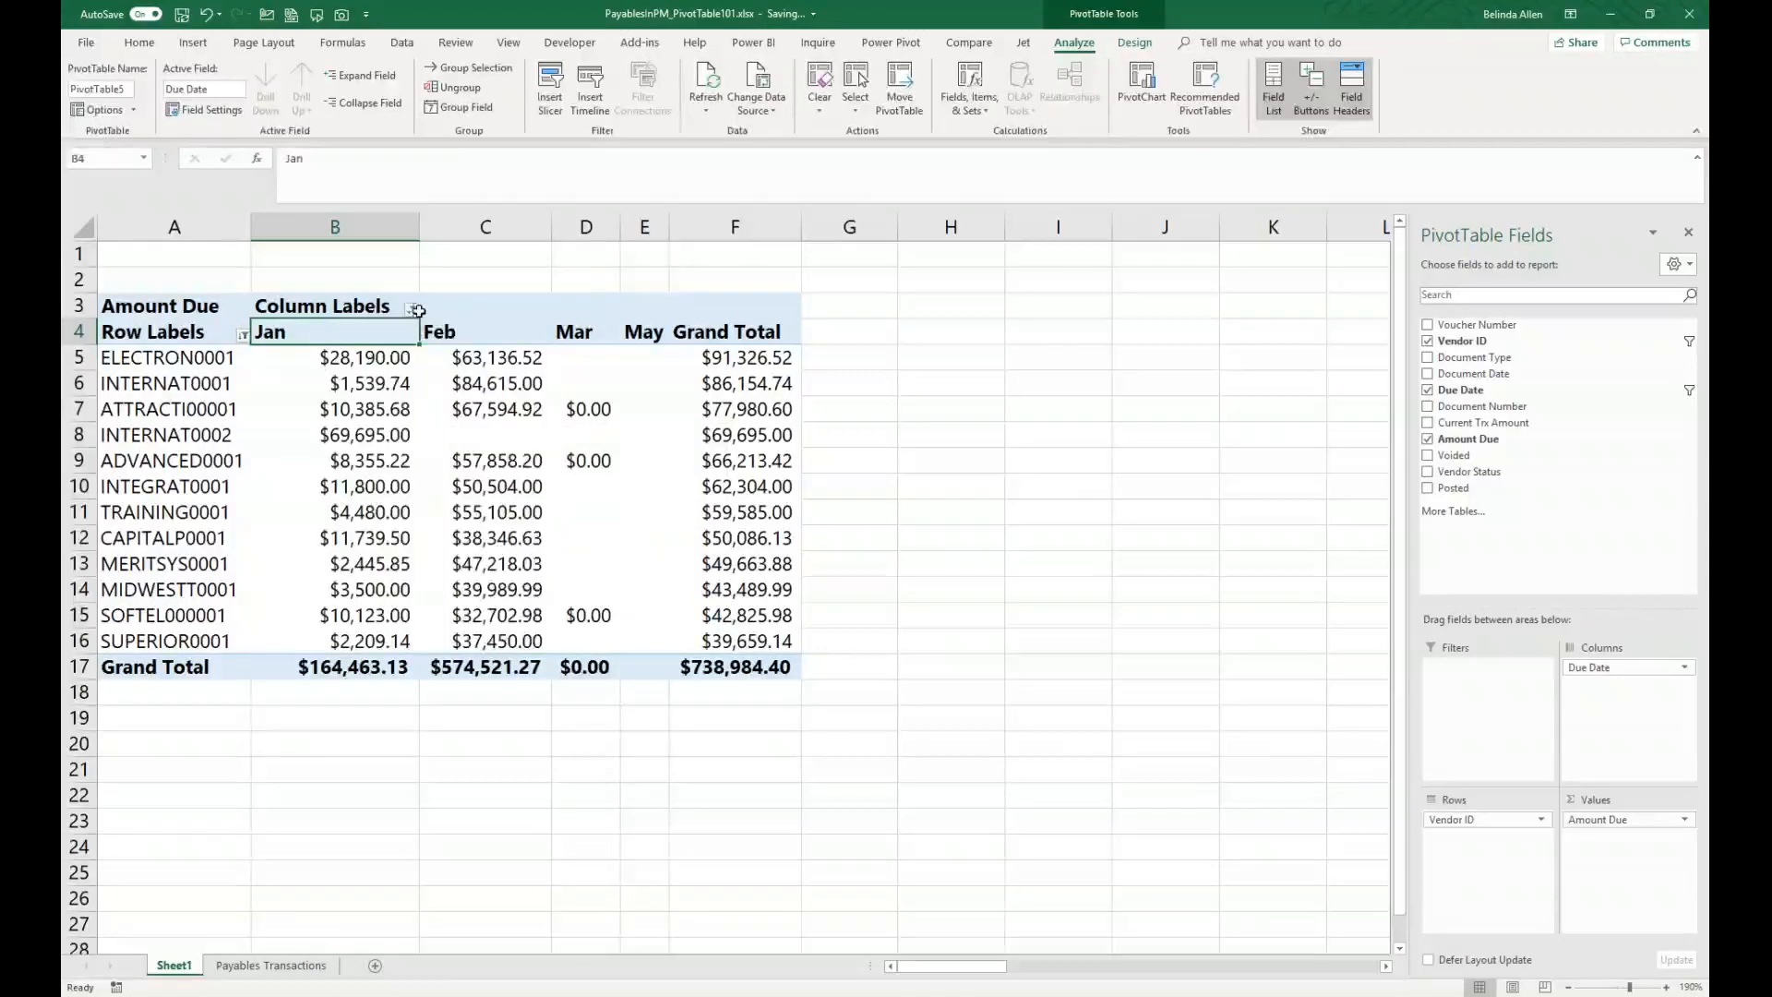
{"action": "right_click", "coordinate": [362, 329]}
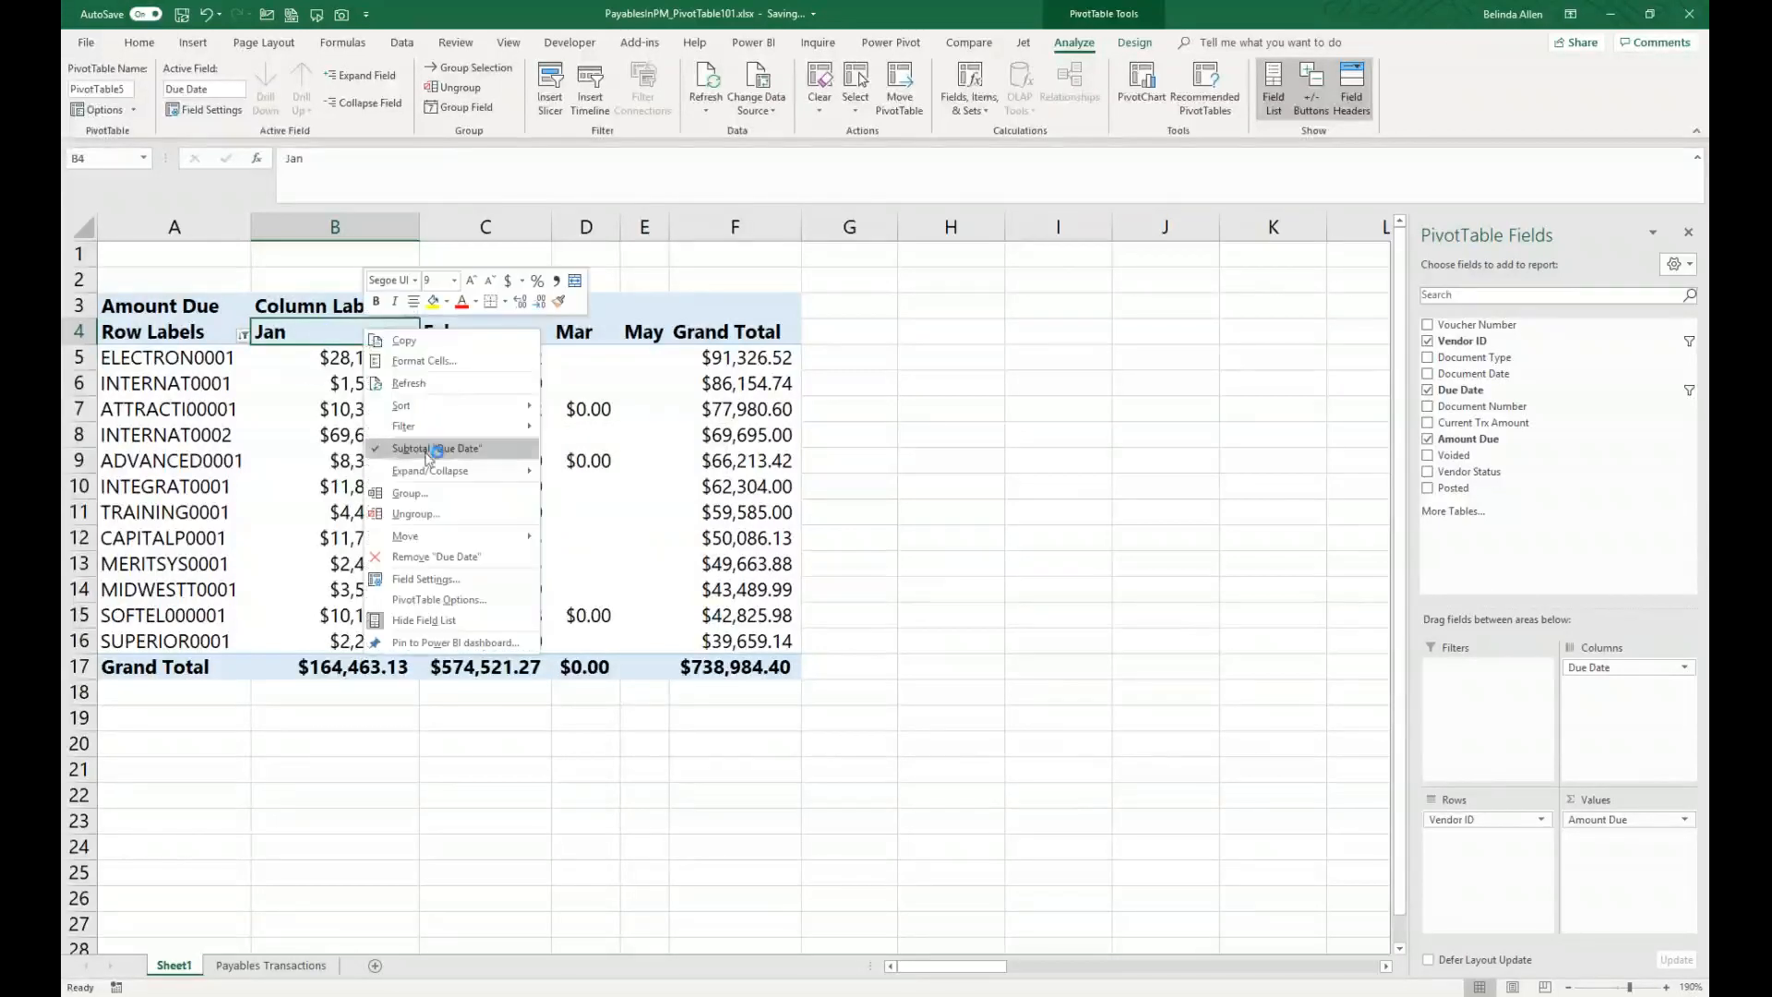
{"action": "left_click", "coordinate": [397, 499]}
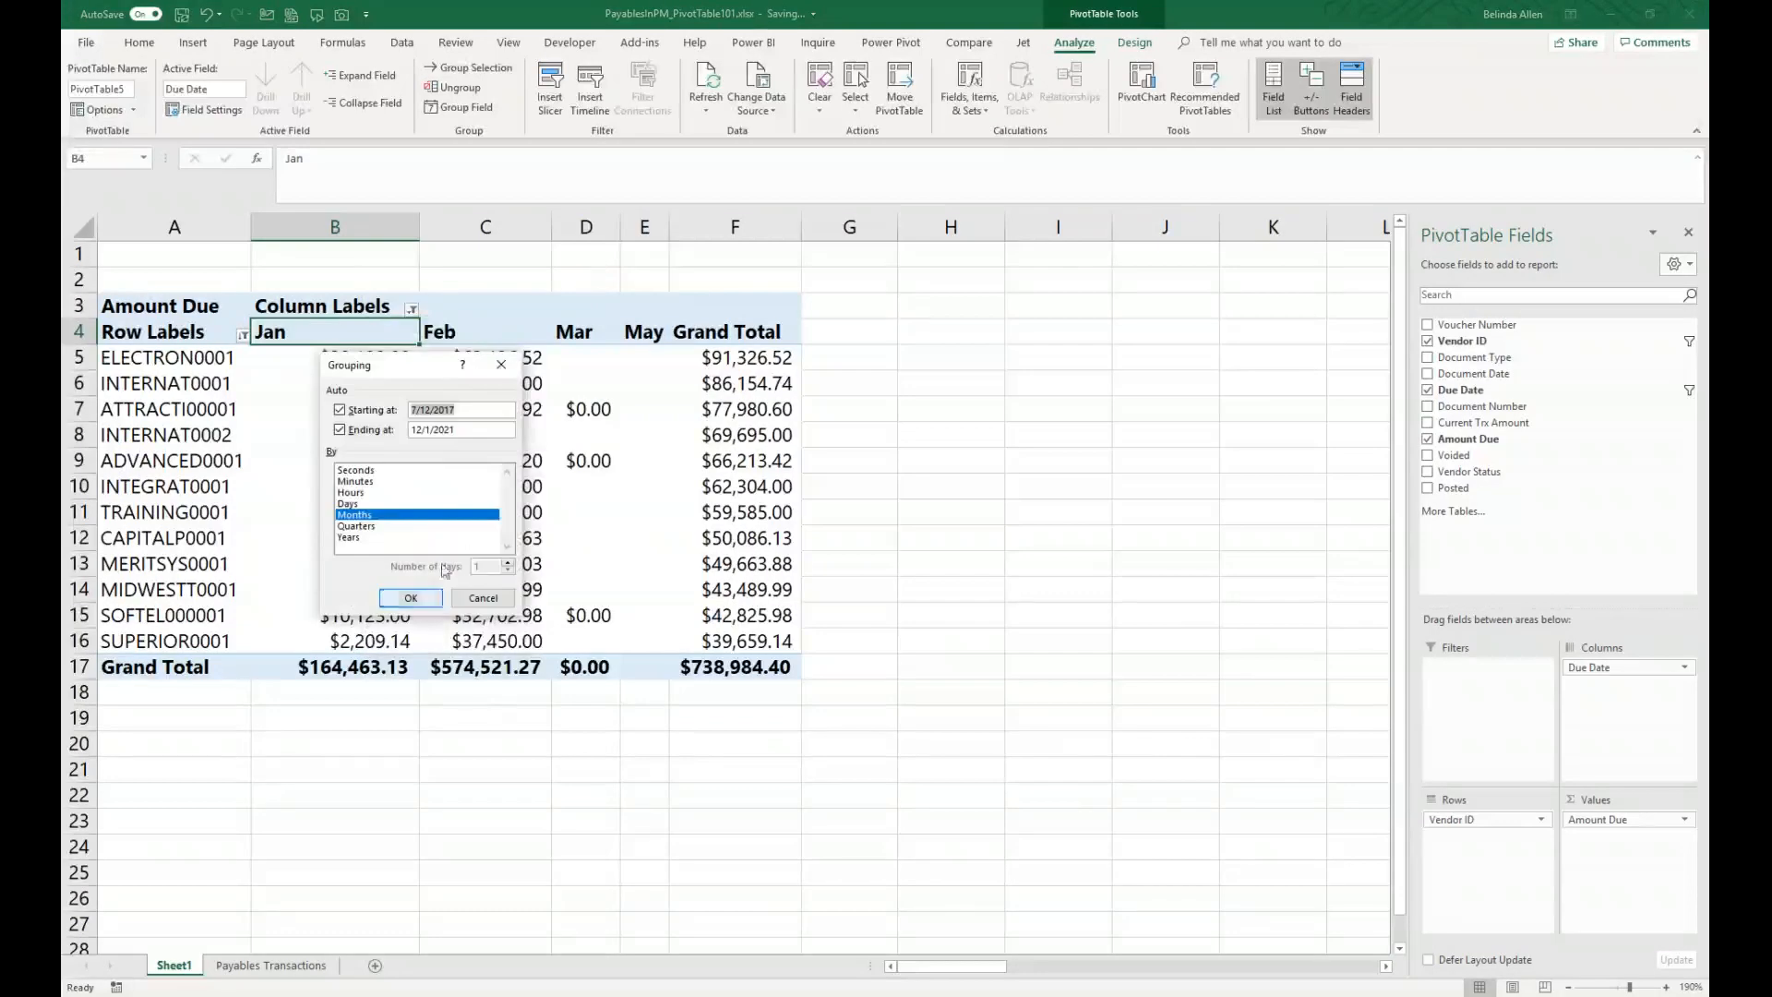
{"action": "left_click", "coordinate": [350, 504]}
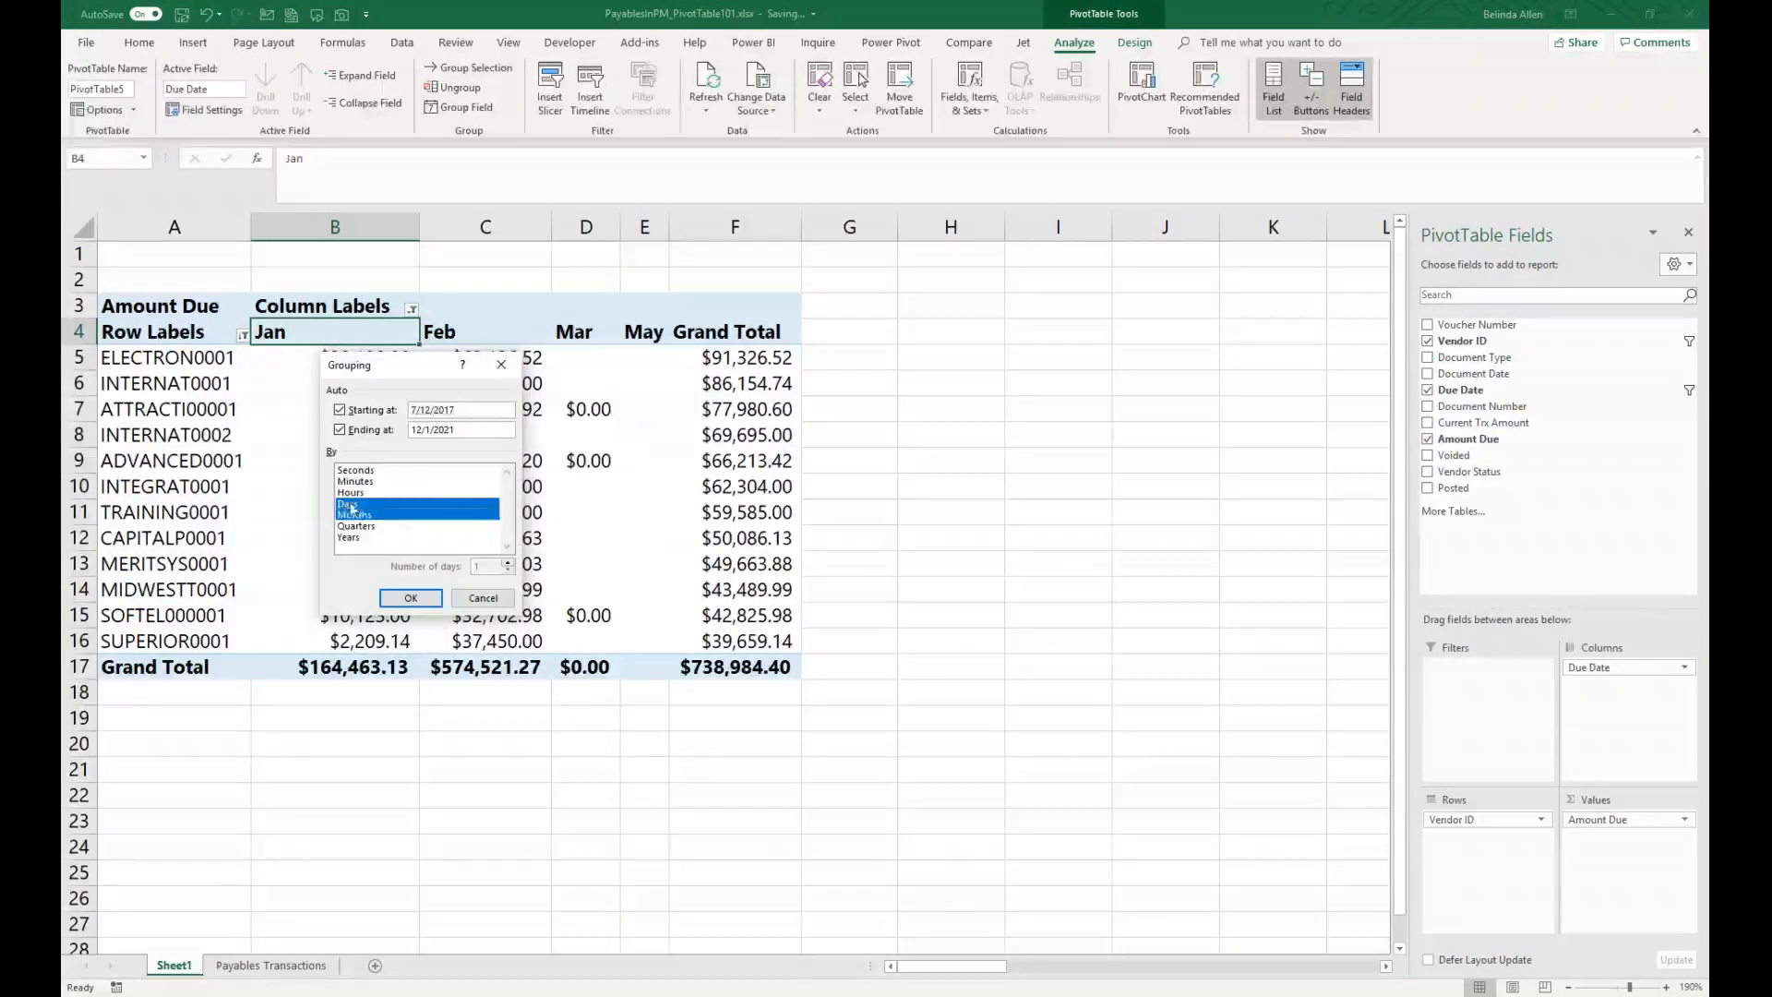
{"action": "left_click", "coordinate": [356, 516]}
{"action": "double_click", "coordinate": [490, 566]}
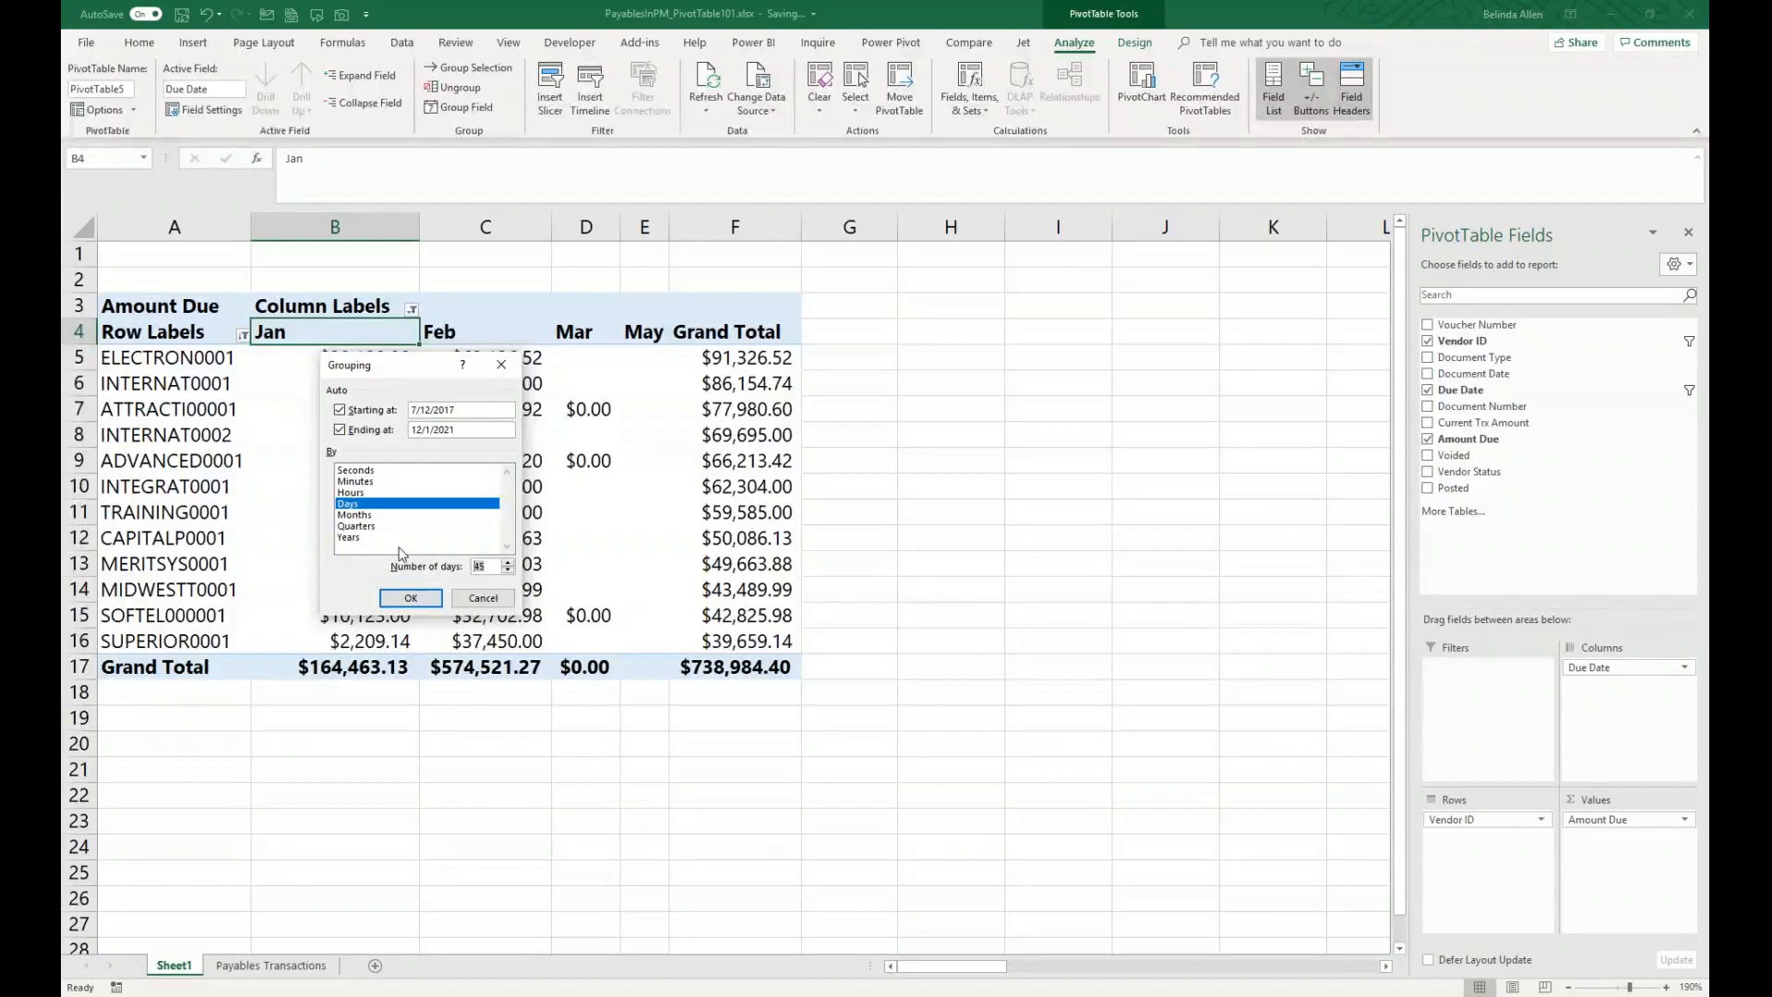
{"action": "left_click", "coordinate": [428, 601]}
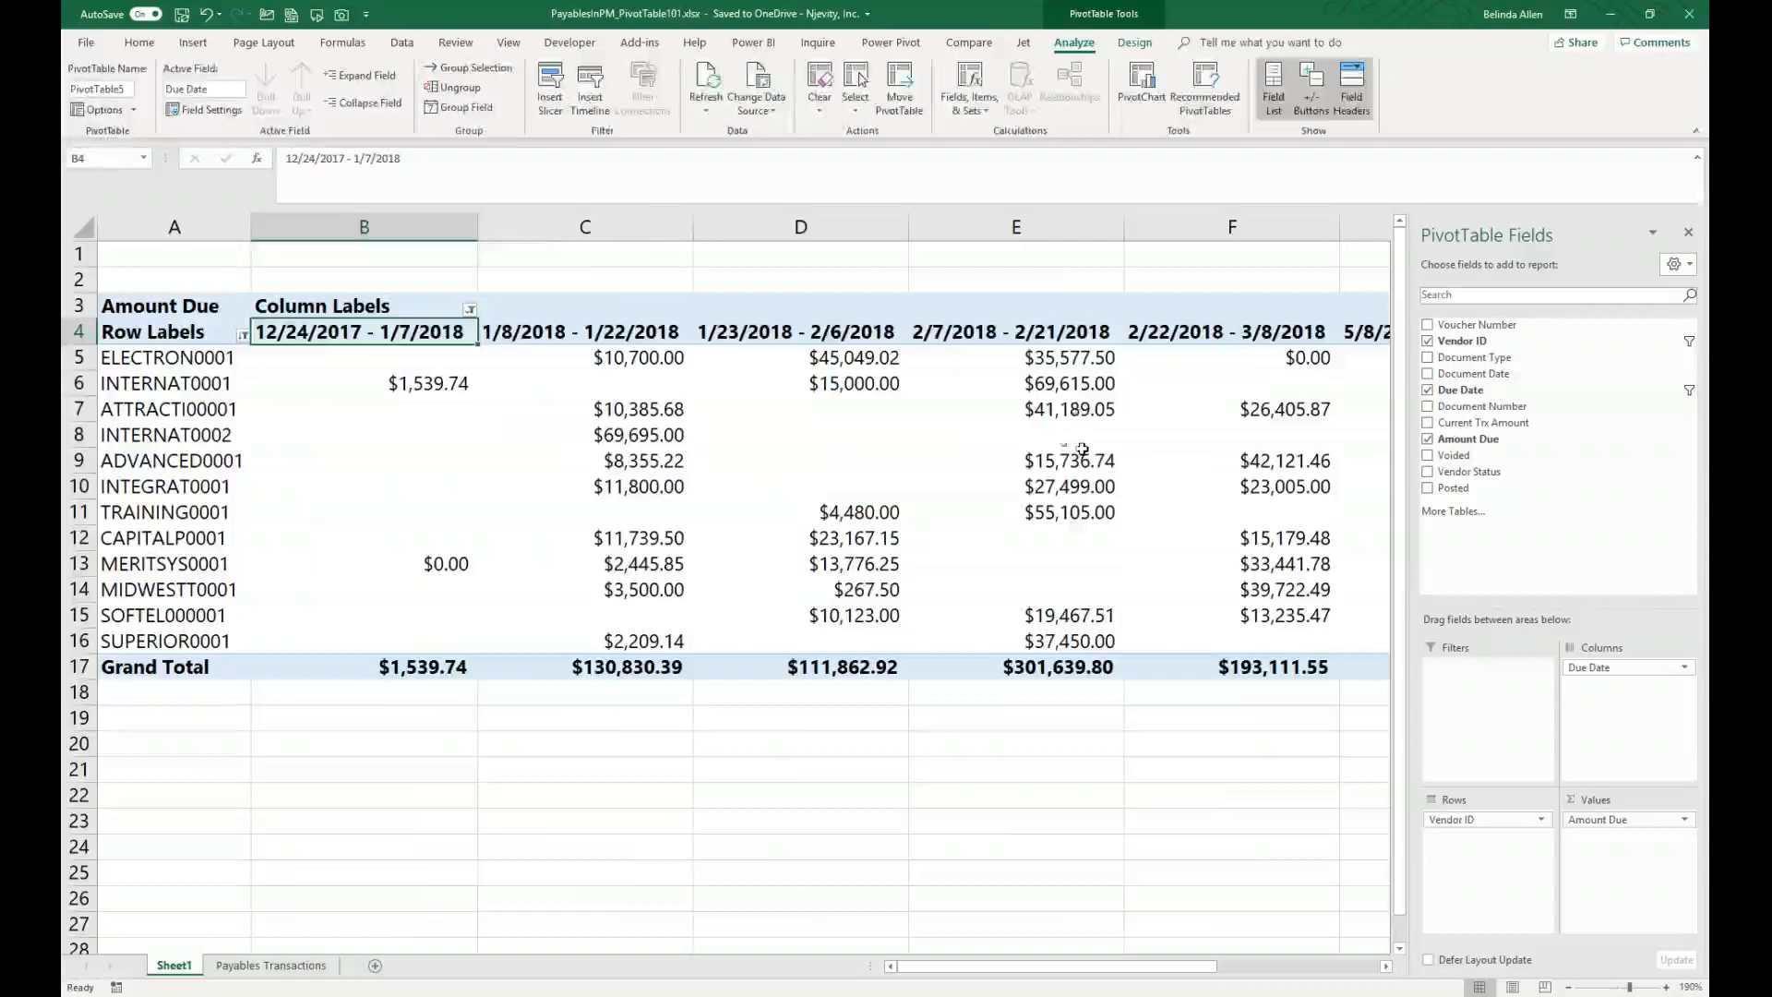
Step: Remove Due Date from the PivotTable columns
{"action": "key", "text": "alt+Tab"}
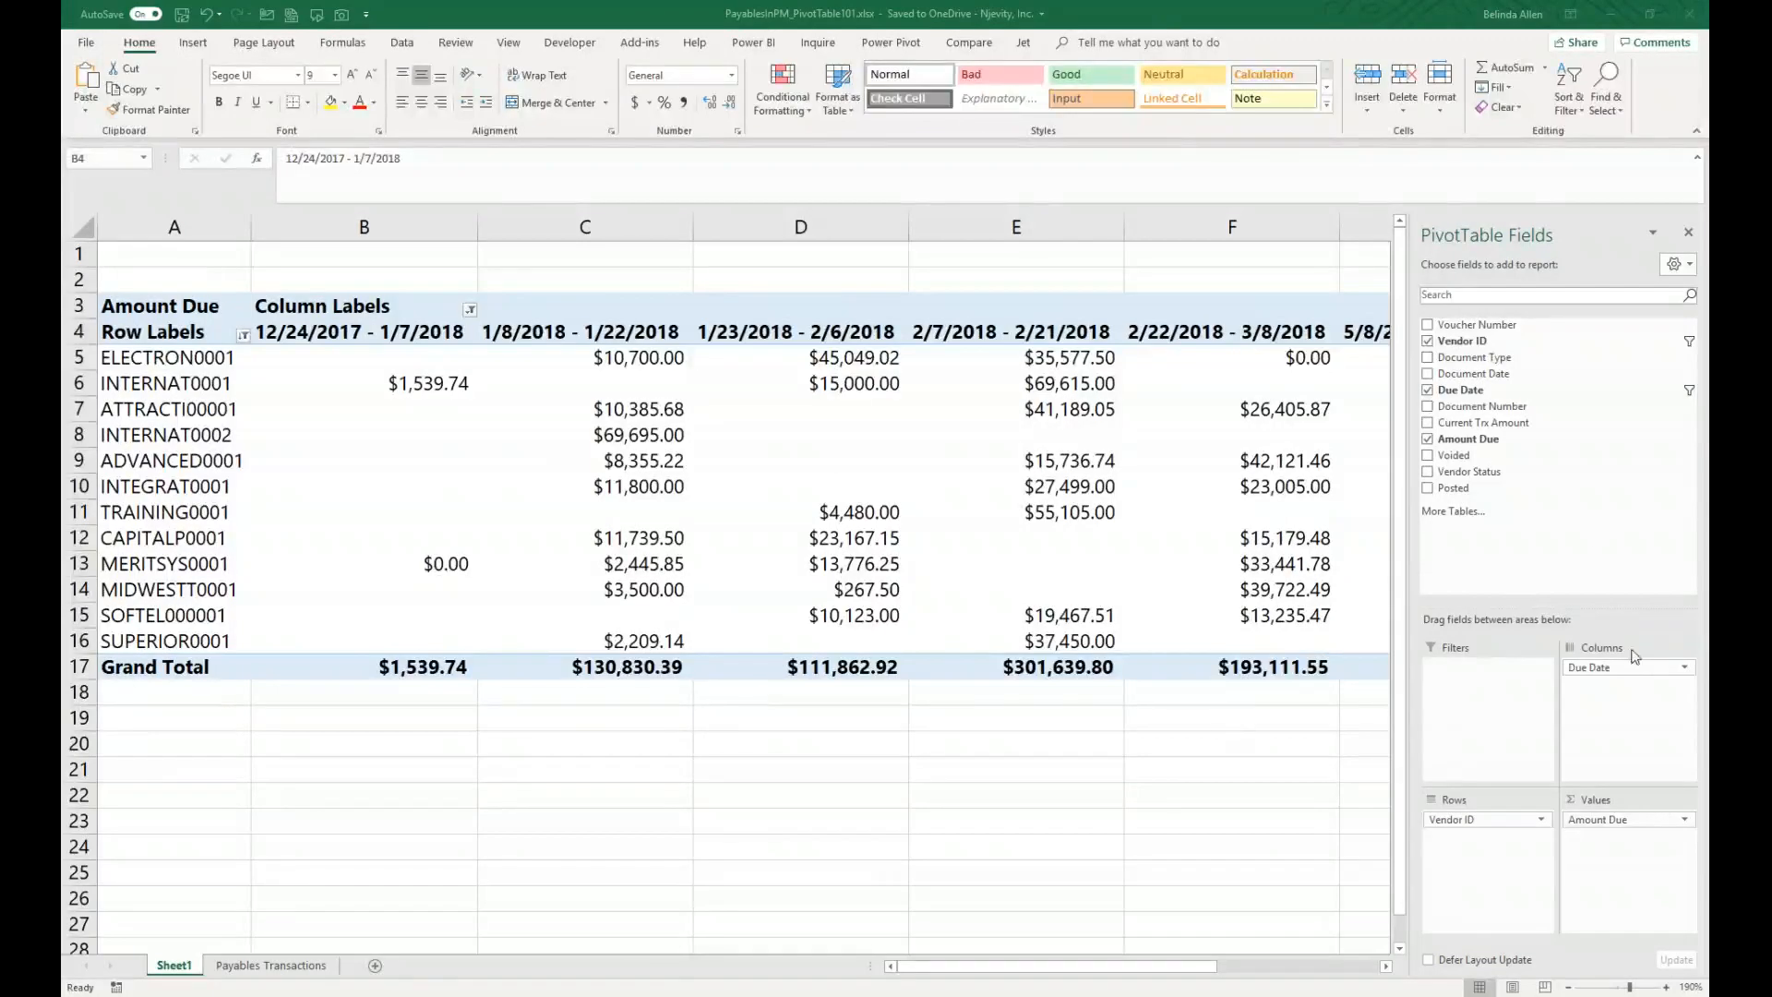
{"action": "left_click", "coordinate": [1613, 672]}
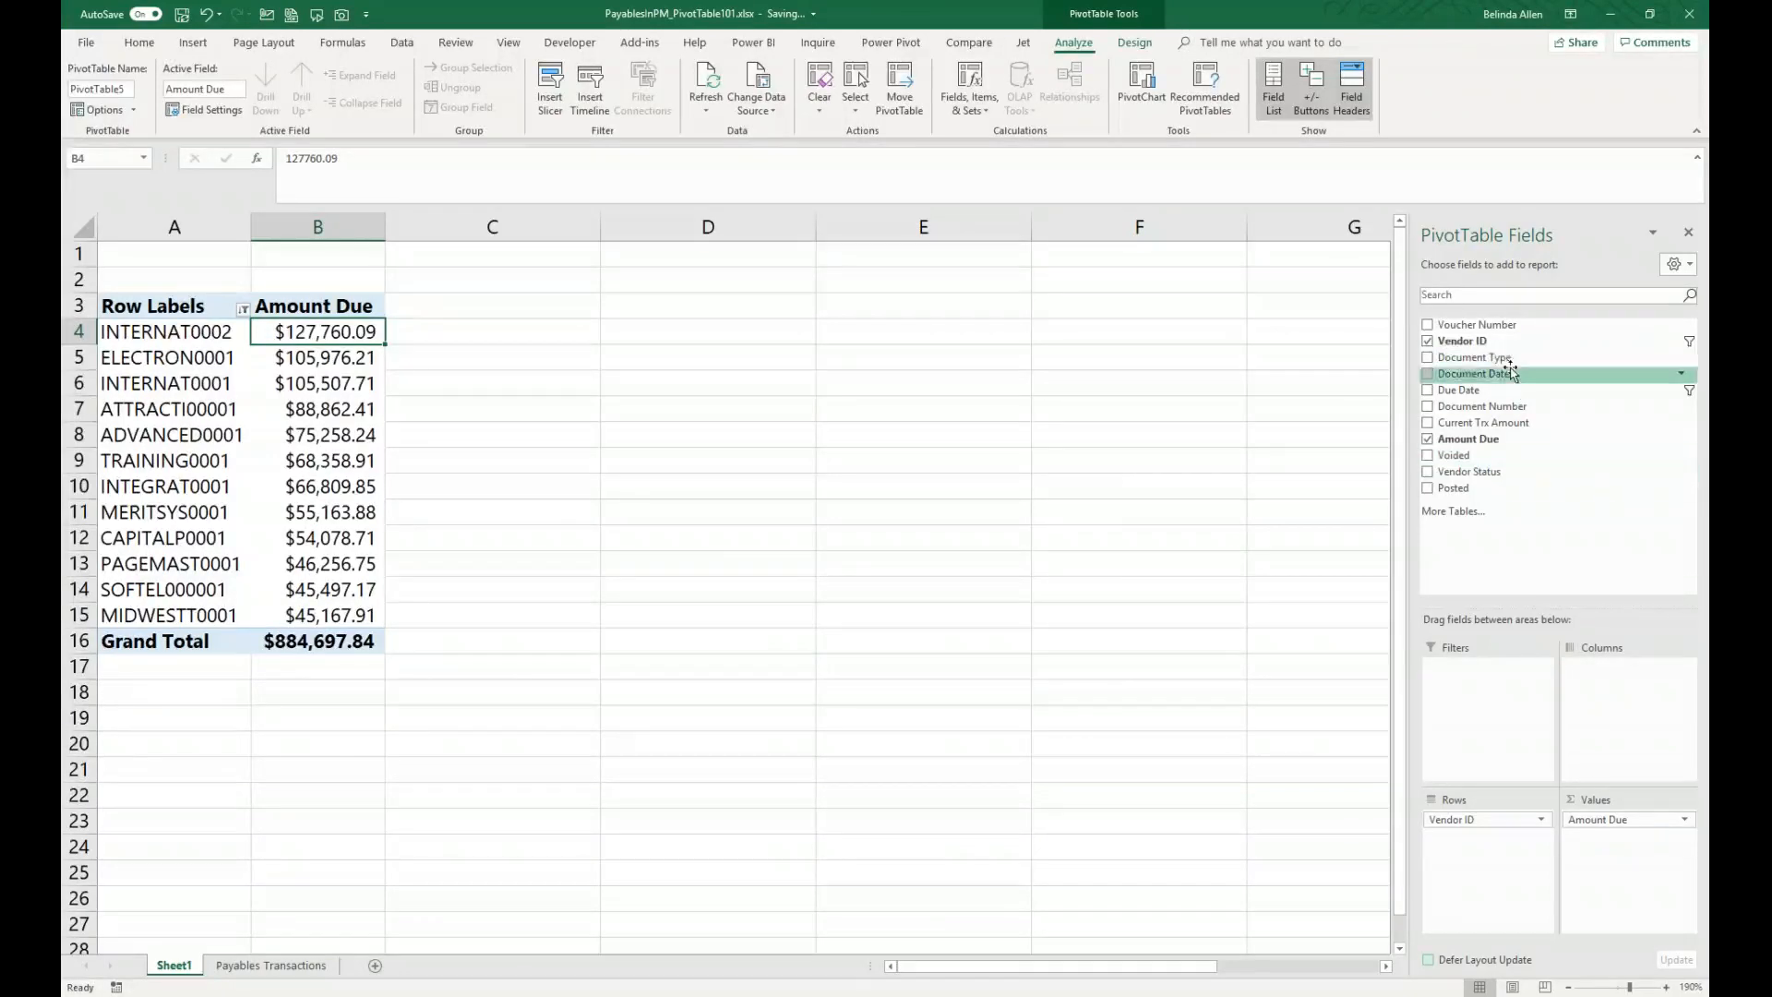
Step: Add Document Date to the columns and remove its Quarters and Document Date levels, keeping only Years
{"action": "left_click_drag", "start_coordinate": [1512, 372], "coordinate": [1605, 701]}
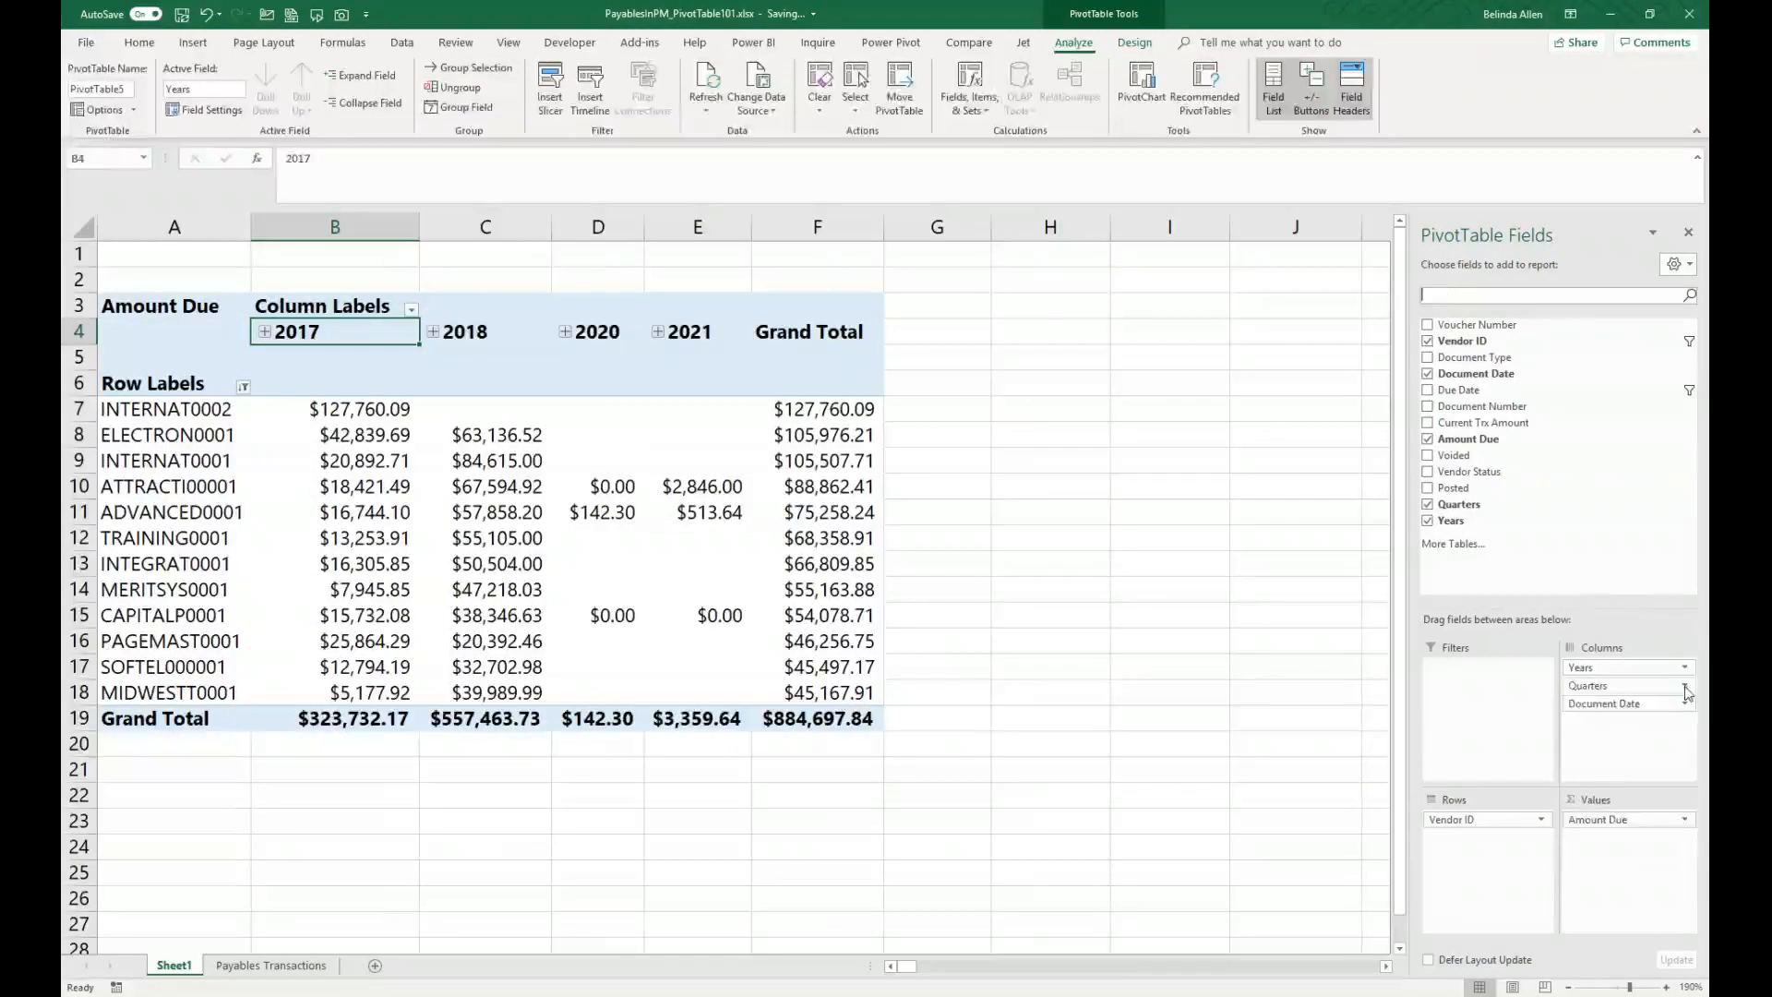
{"action": "left_click", "coordinate": [1684, 686]}
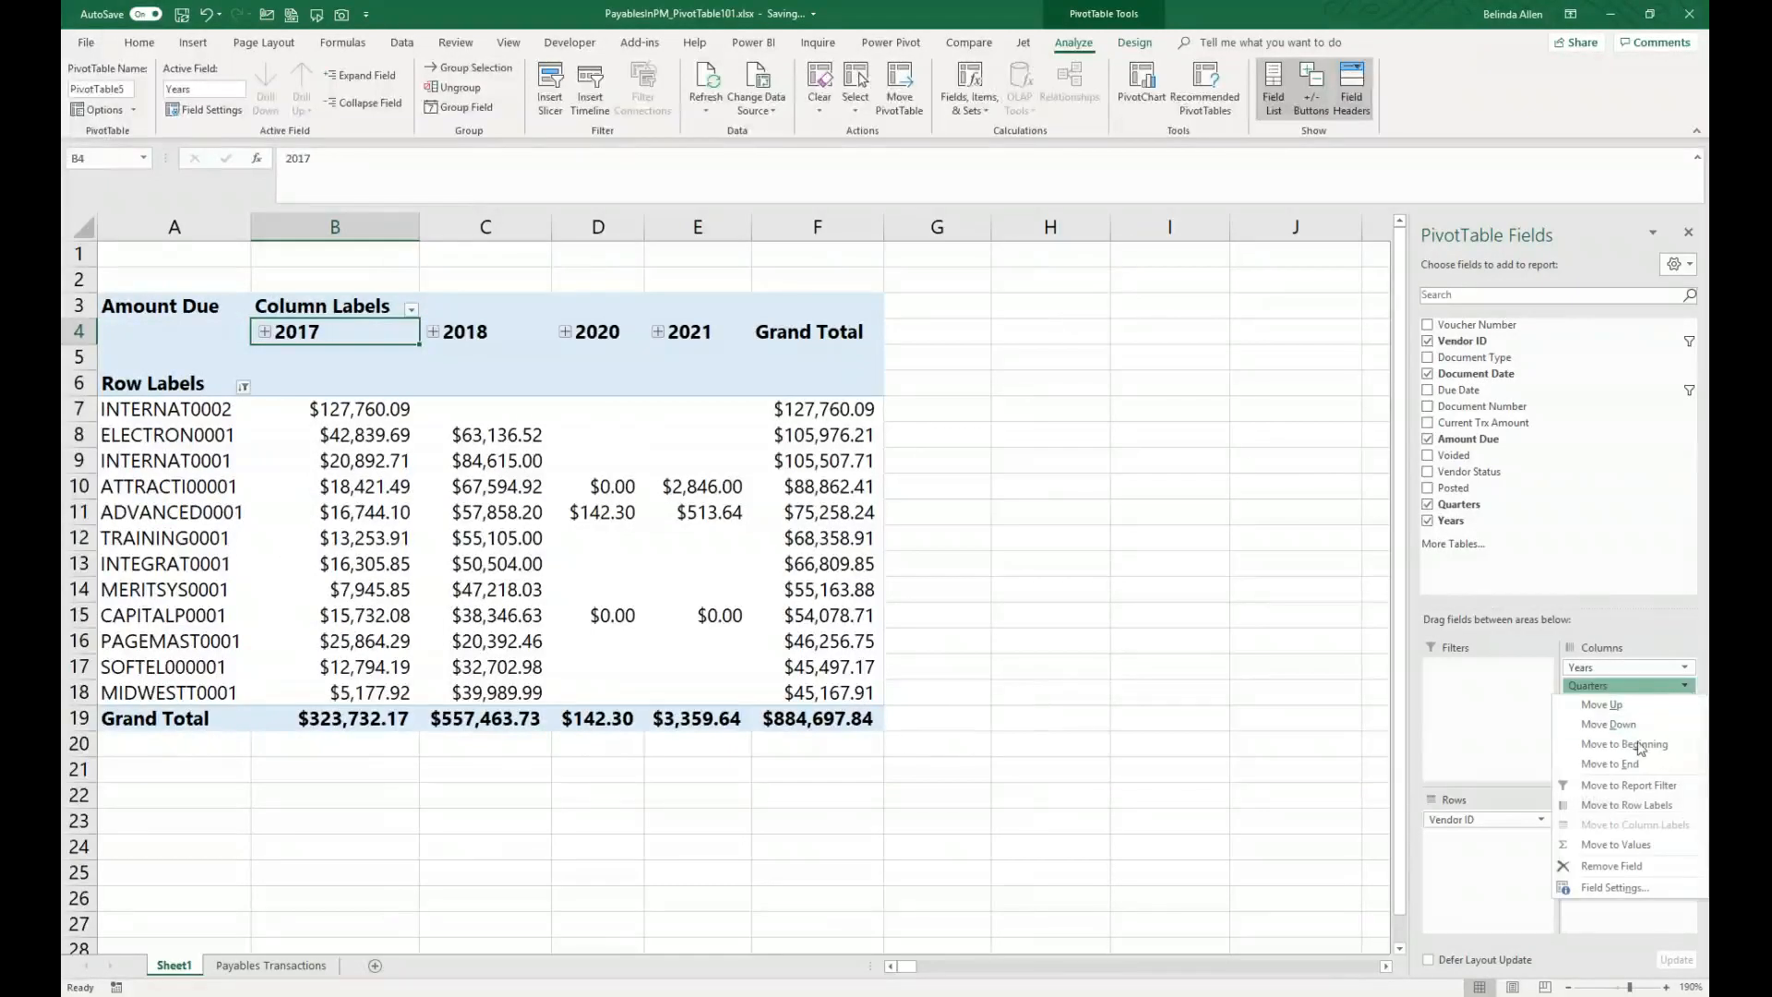
{"action": "left_click", "coordinate": [1610, 868]}
{"action": "left_click", "coordinate": [1683, 685]}
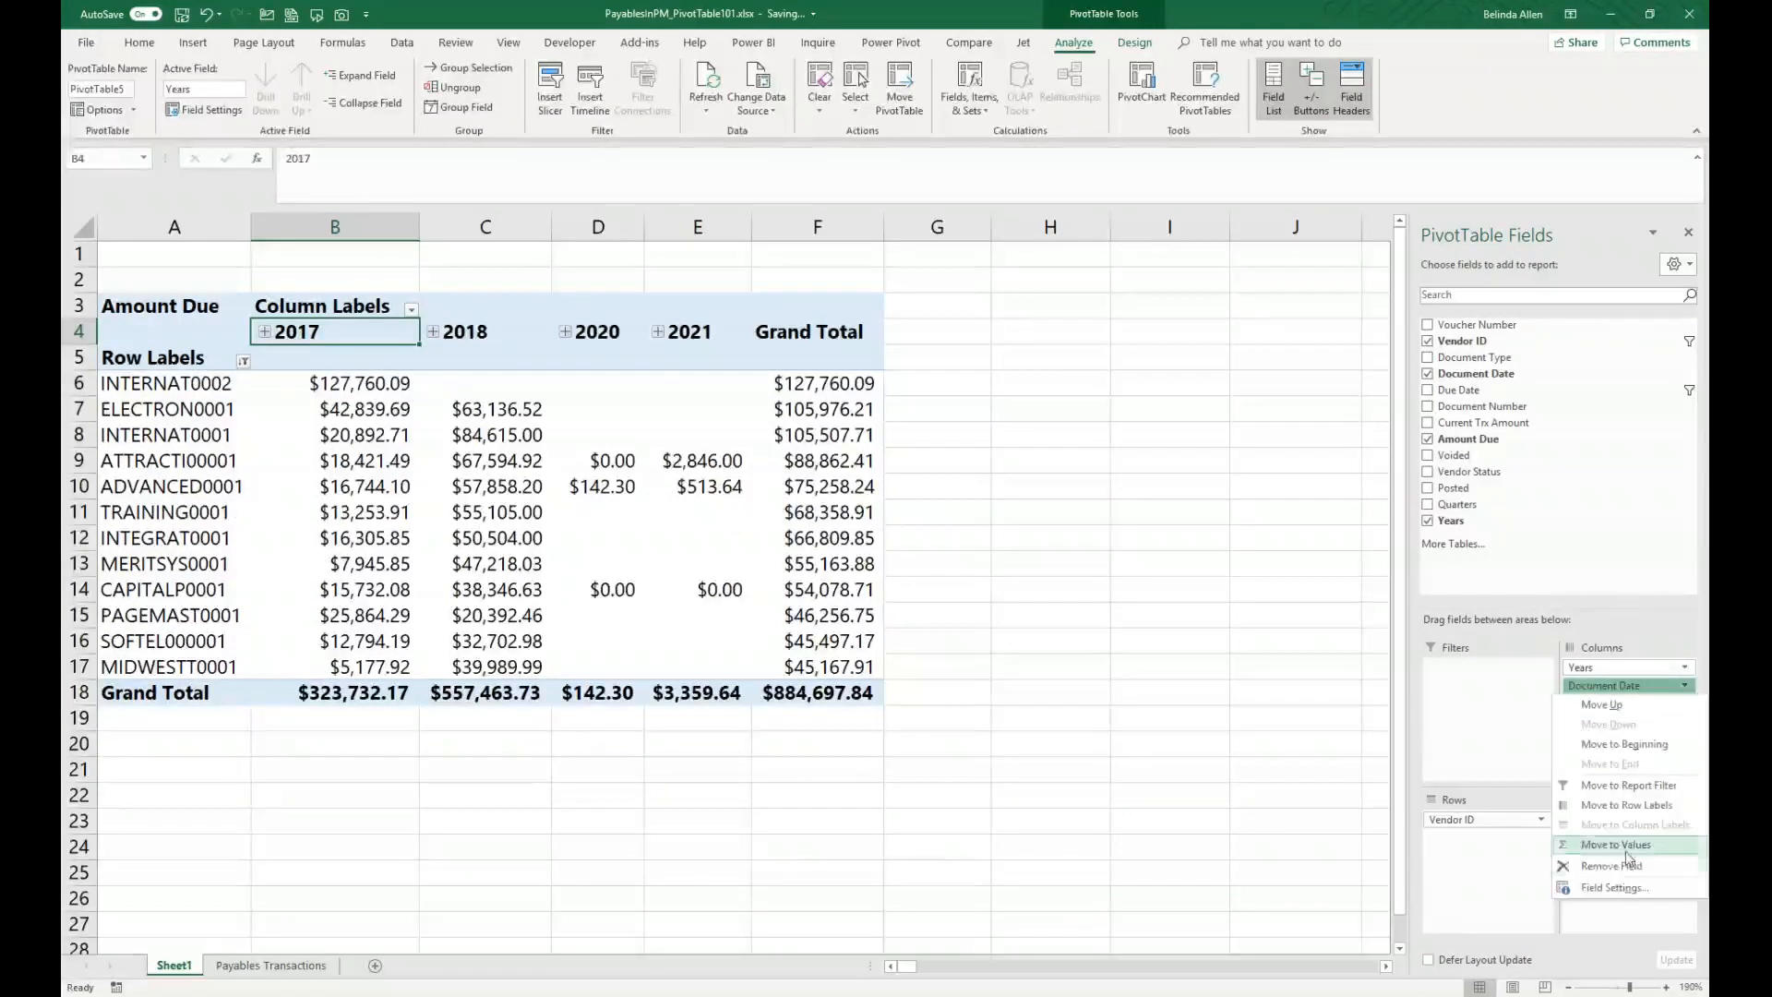
{"action": "left_click", "coordinate": [1610, 866]}
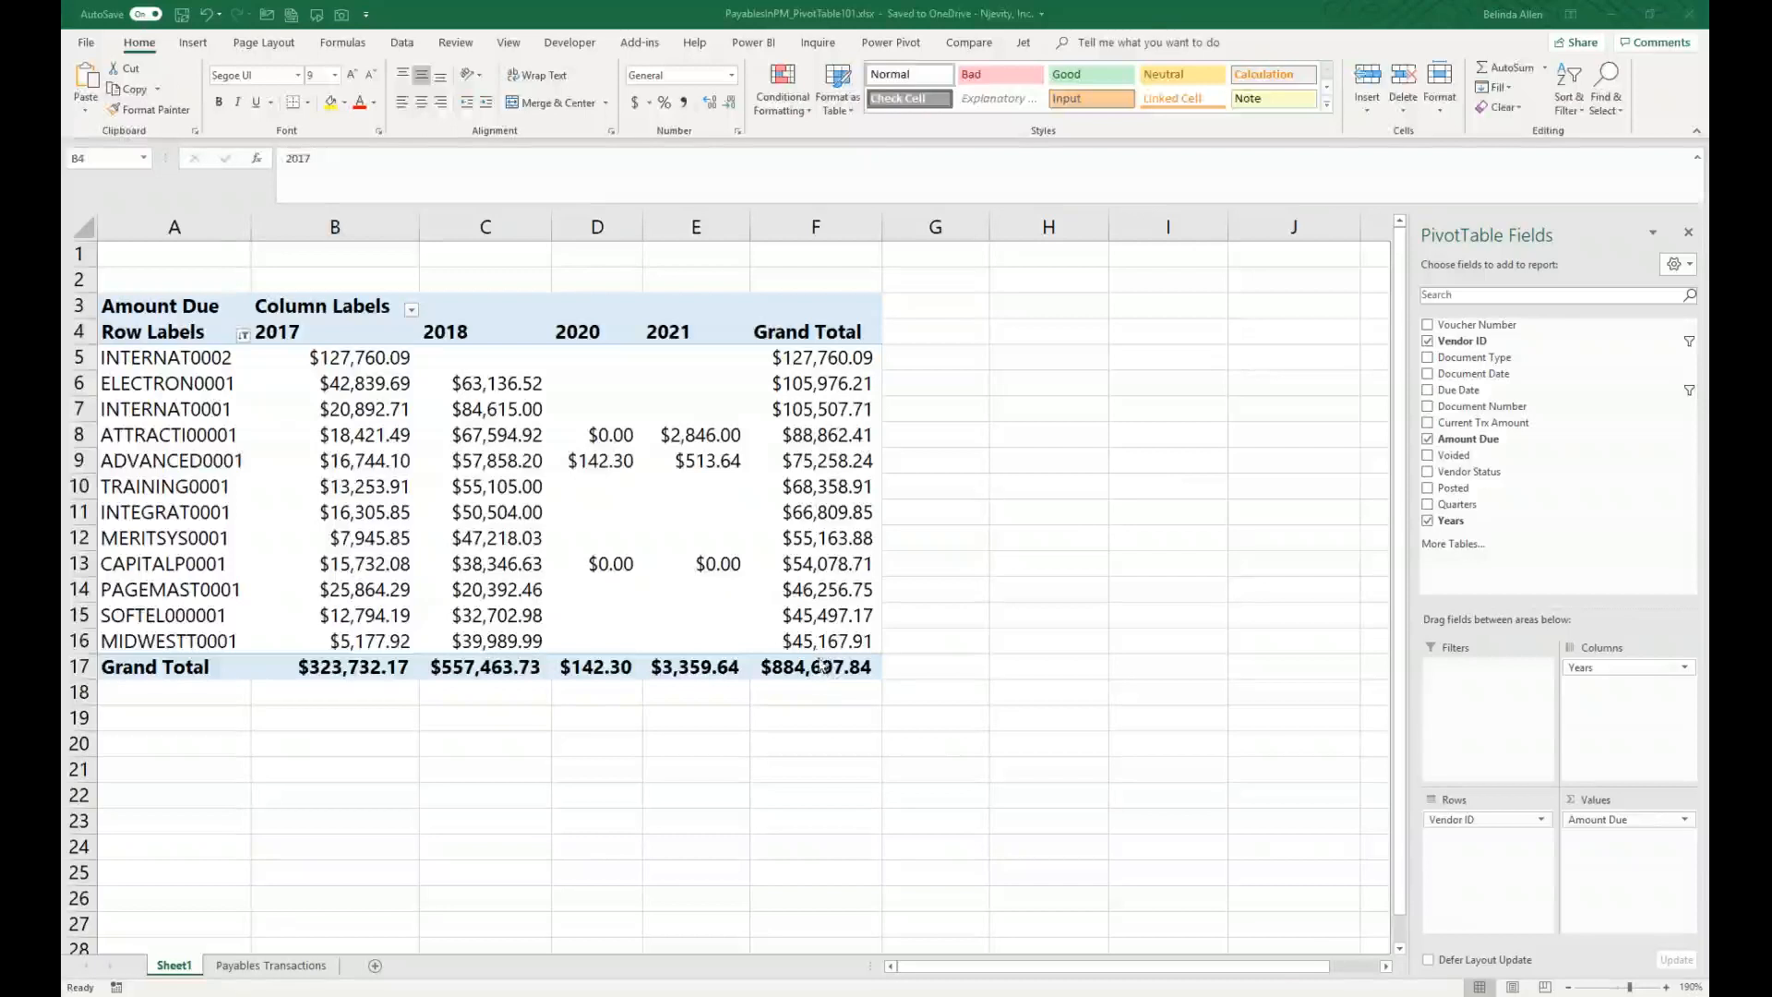
Step: Copy the whole PivotTable and paste it into a new worksheet
{"action": "mouse_move", "coordinate": [821, 666]}
{"action": "left_mouse_down"}
{"action": "mouse_move", "coordinate": [139, 434]}
{"action": "mouse_move", "coordinate": [74, 305]}
{"action": "left_mouse_up"}
{"action": "key", "text": "ctrl+c"}
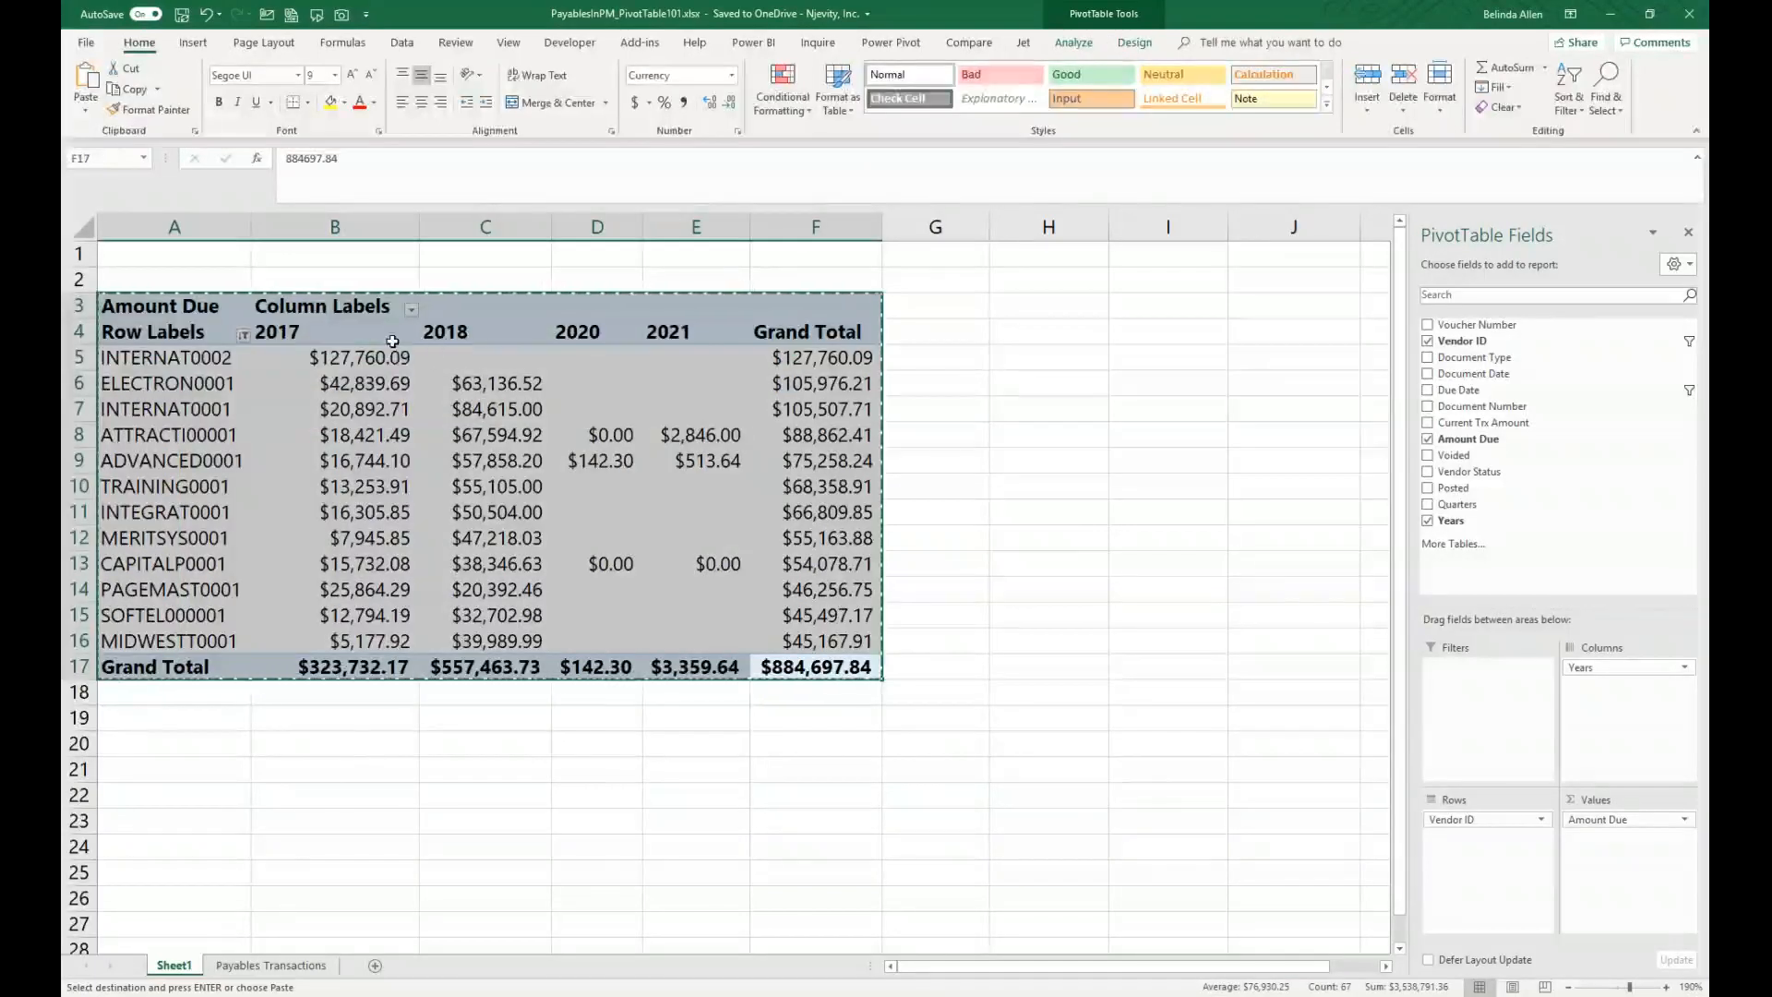
{"action": "left_click", "coordinate": [375, 965]}
{"action": "left_click", "coordinate": [121, 263]}
{"action": "key", "text": "ctrl+v"}
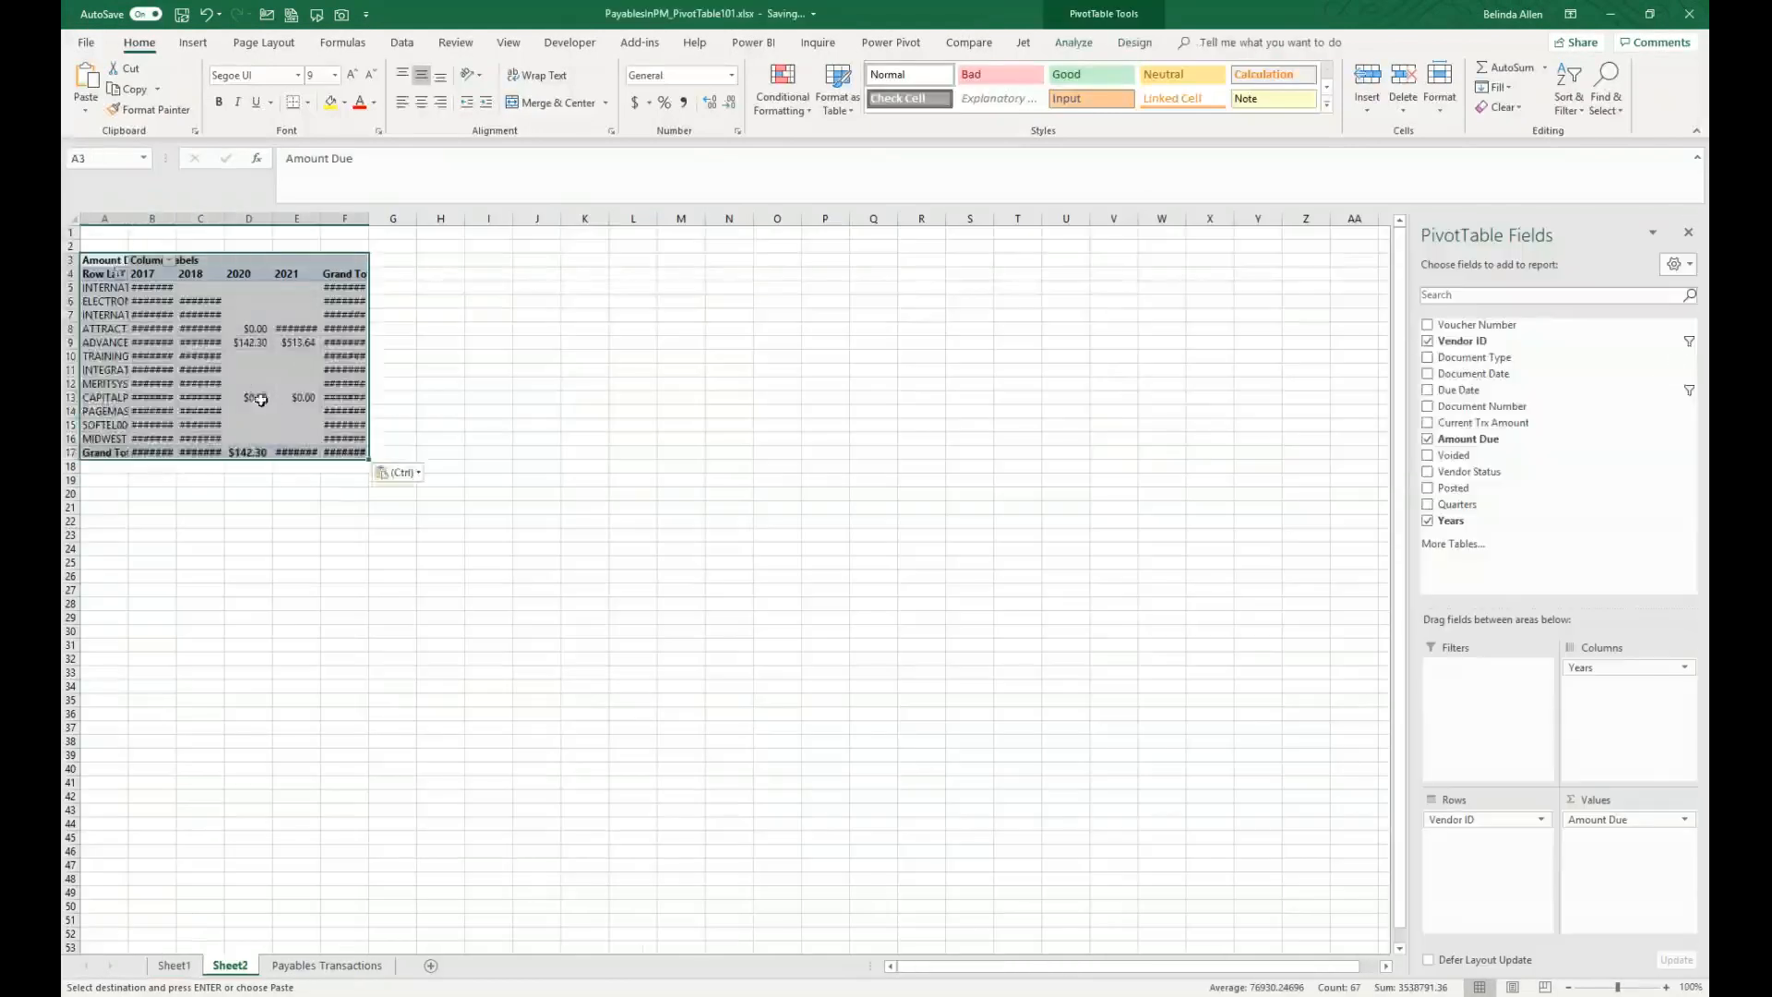
Step: Autofit columns A through F of the pasted PivotTable
{"action": "scroll", "coordinate": [452, 714], "scroll_direction": "up", "scroll_amount": 7, "text": "ctrl"}
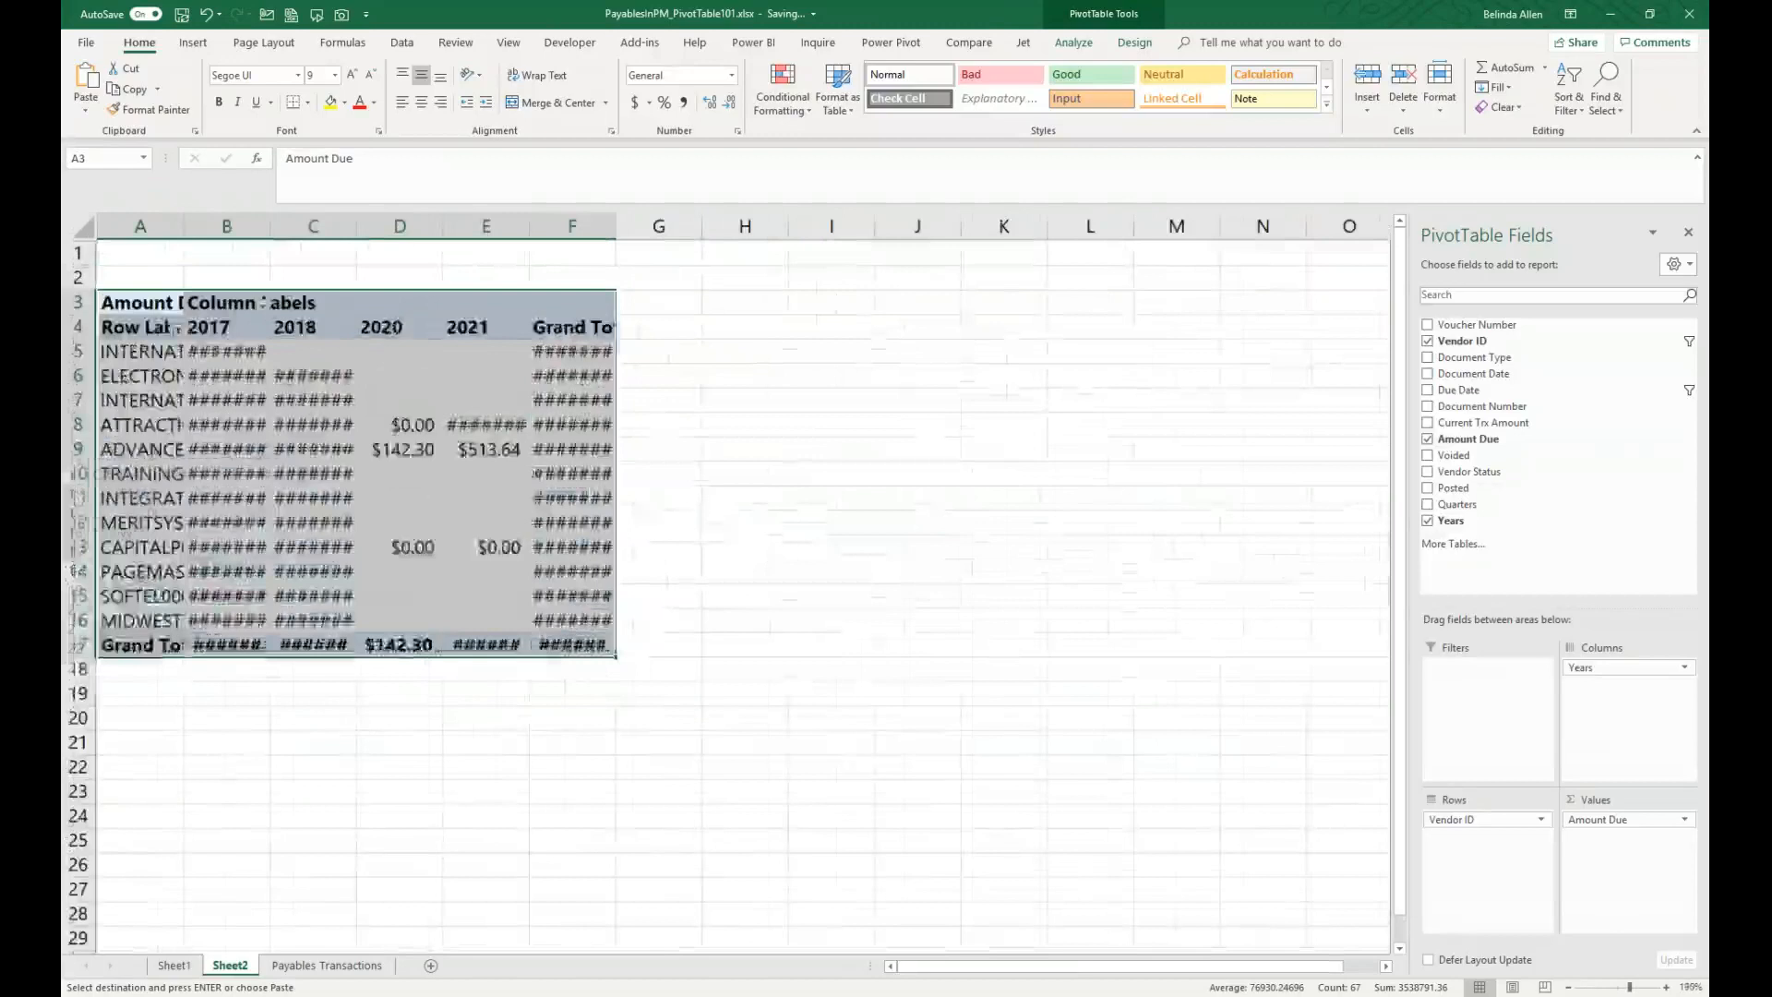
{"action": "mouse_move", "coordinate": [640, 229]}
{"action": "left_mouse_down"}
{"action": "mouse_move", "coordinate": [151, 229]}
{"action": "mouse_move", "coordinate": [197, 221]}
{"action": "left_mouse_up"}
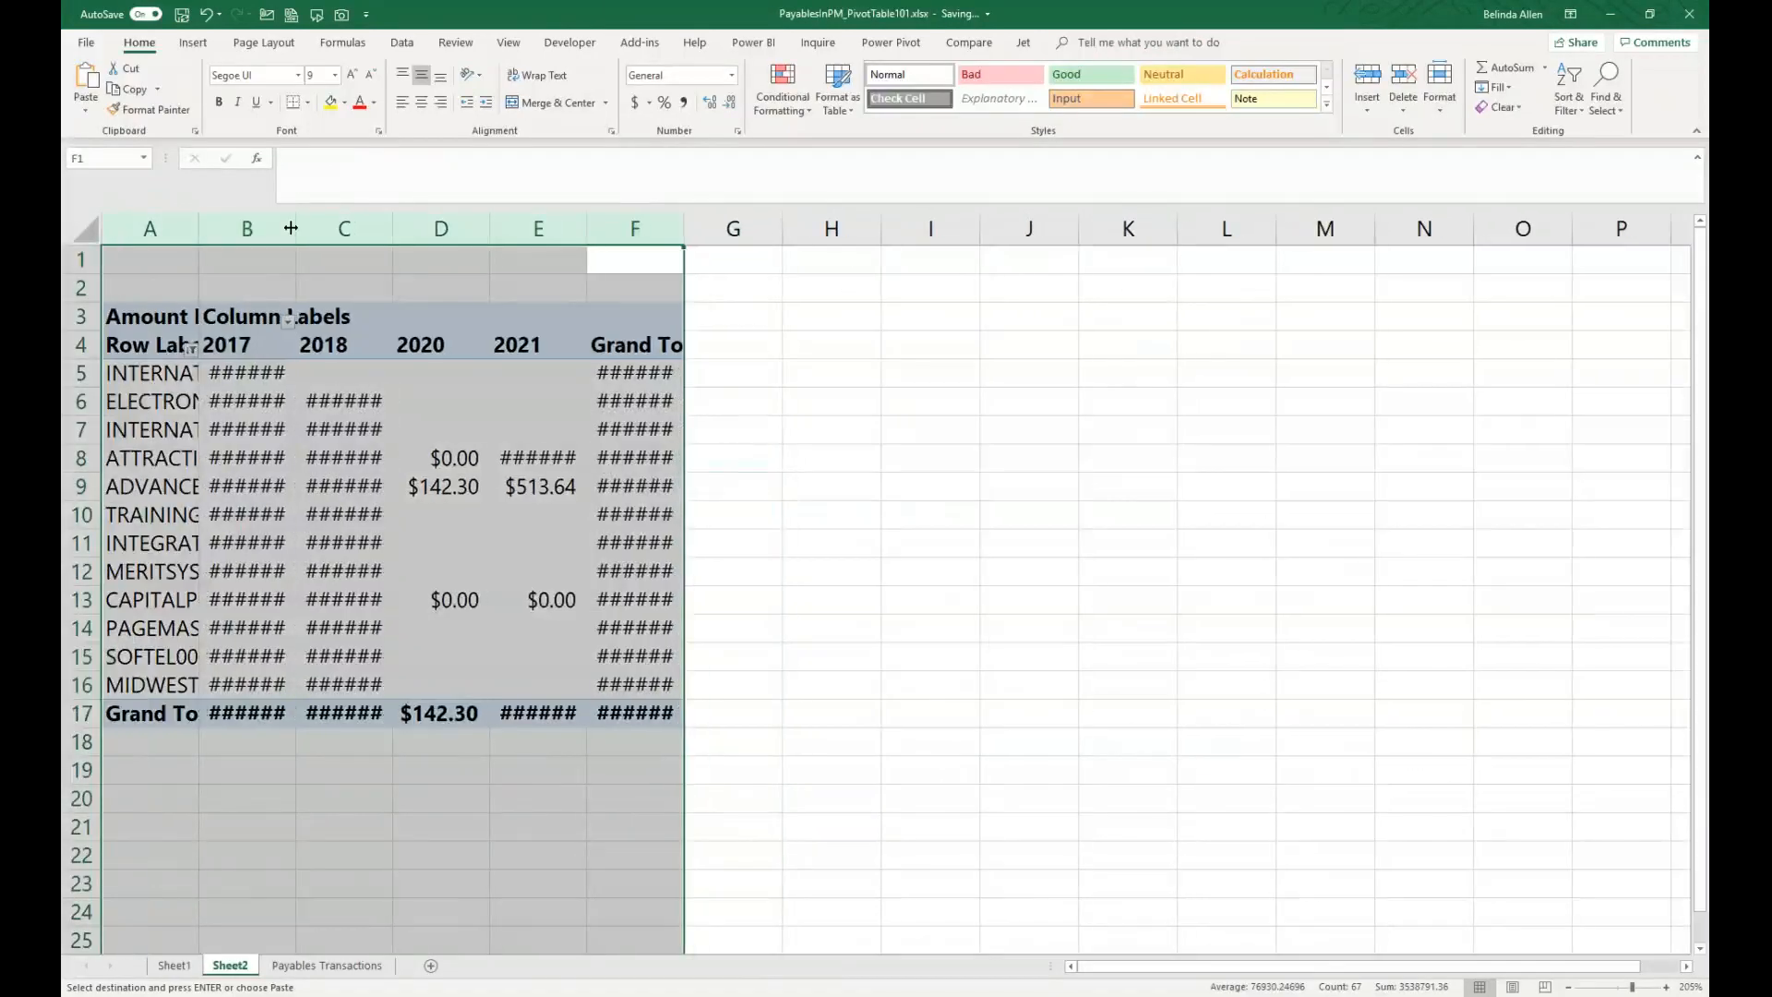
{"action": "left_click", "coordinate": [657, 251]}
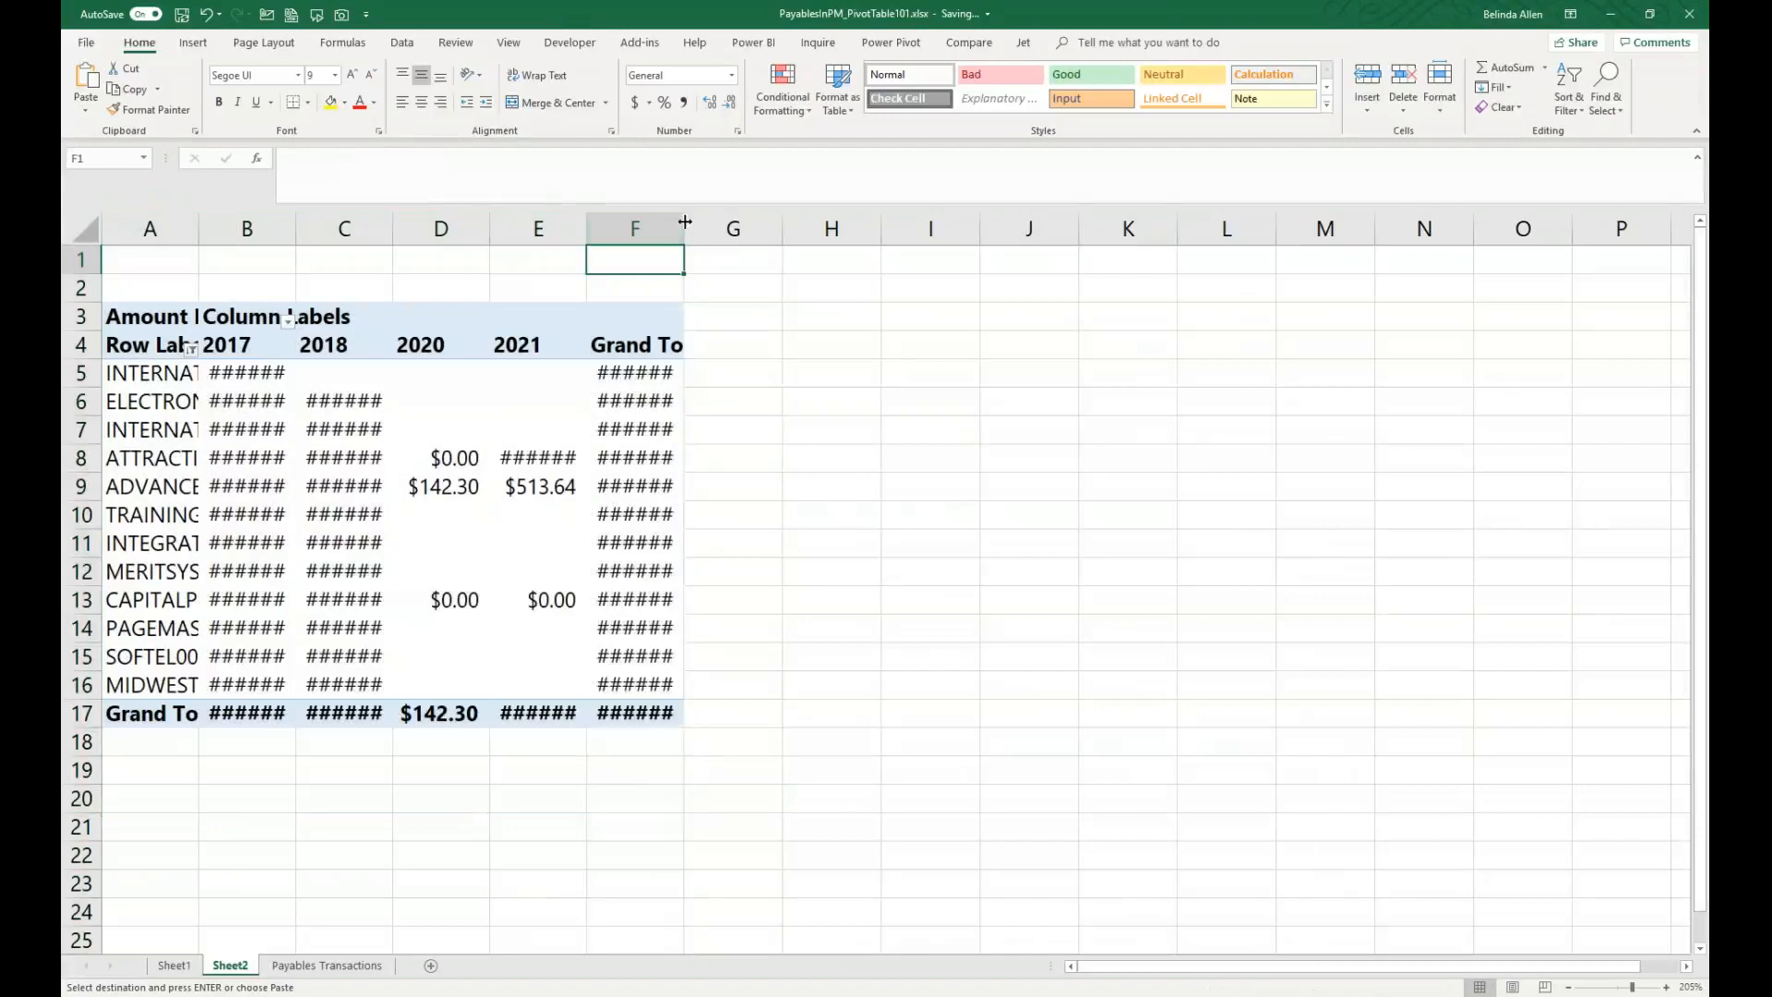
{"action": "double_click", "coordinate": [678, 227]}
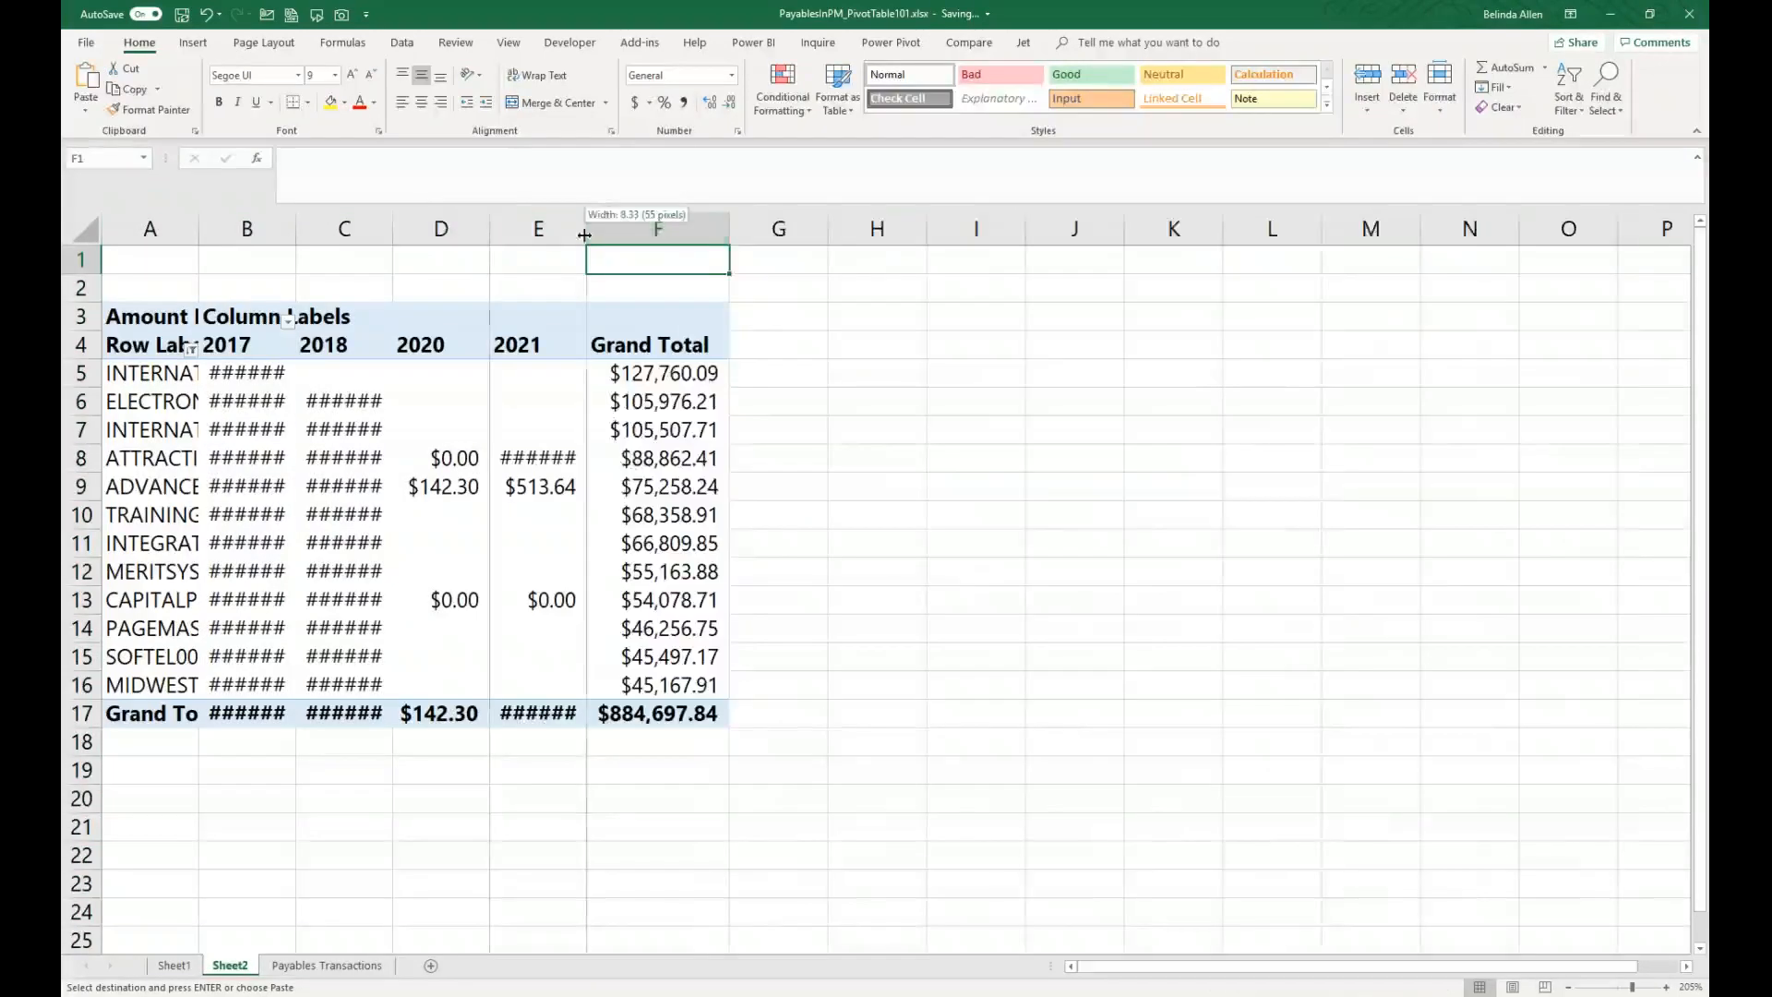
{"action": "double_click", "coordinate": [585, 227]}
{"action": "double_click", "coordinate": [490, 227]}
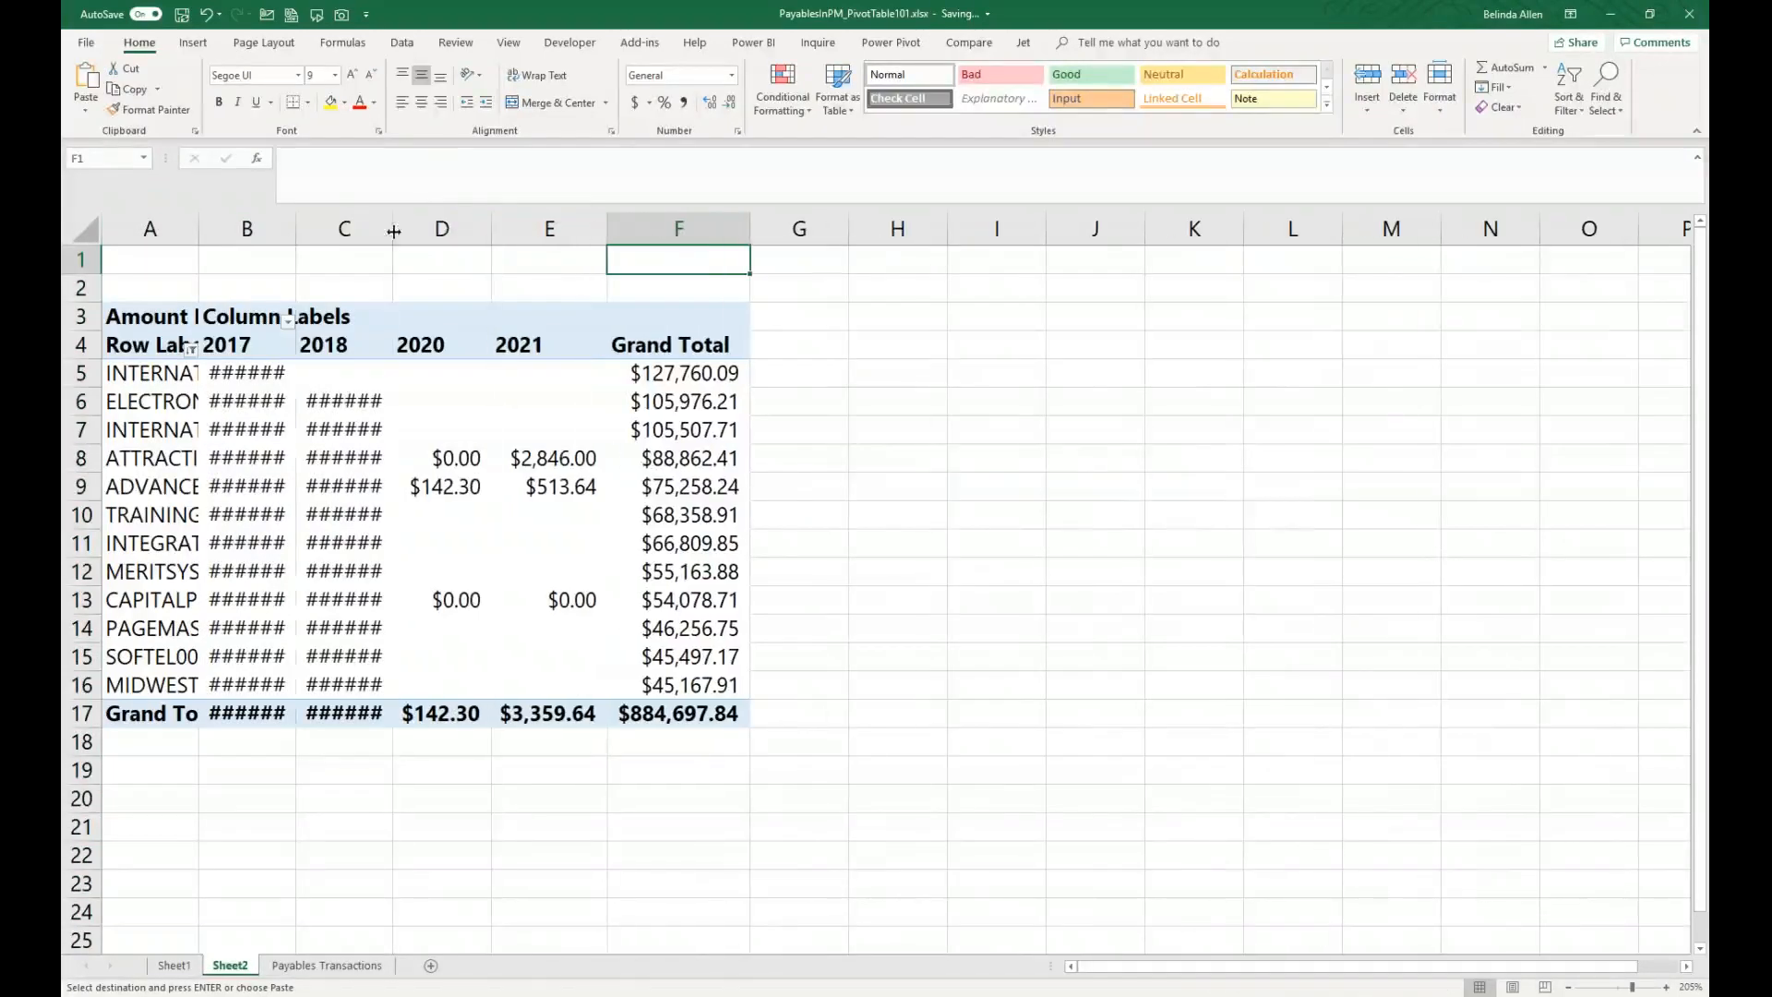
{"action": "double_click", "coordinate": [392, 227]}
{"action": "double_click", "coordinate": [295, 227]}
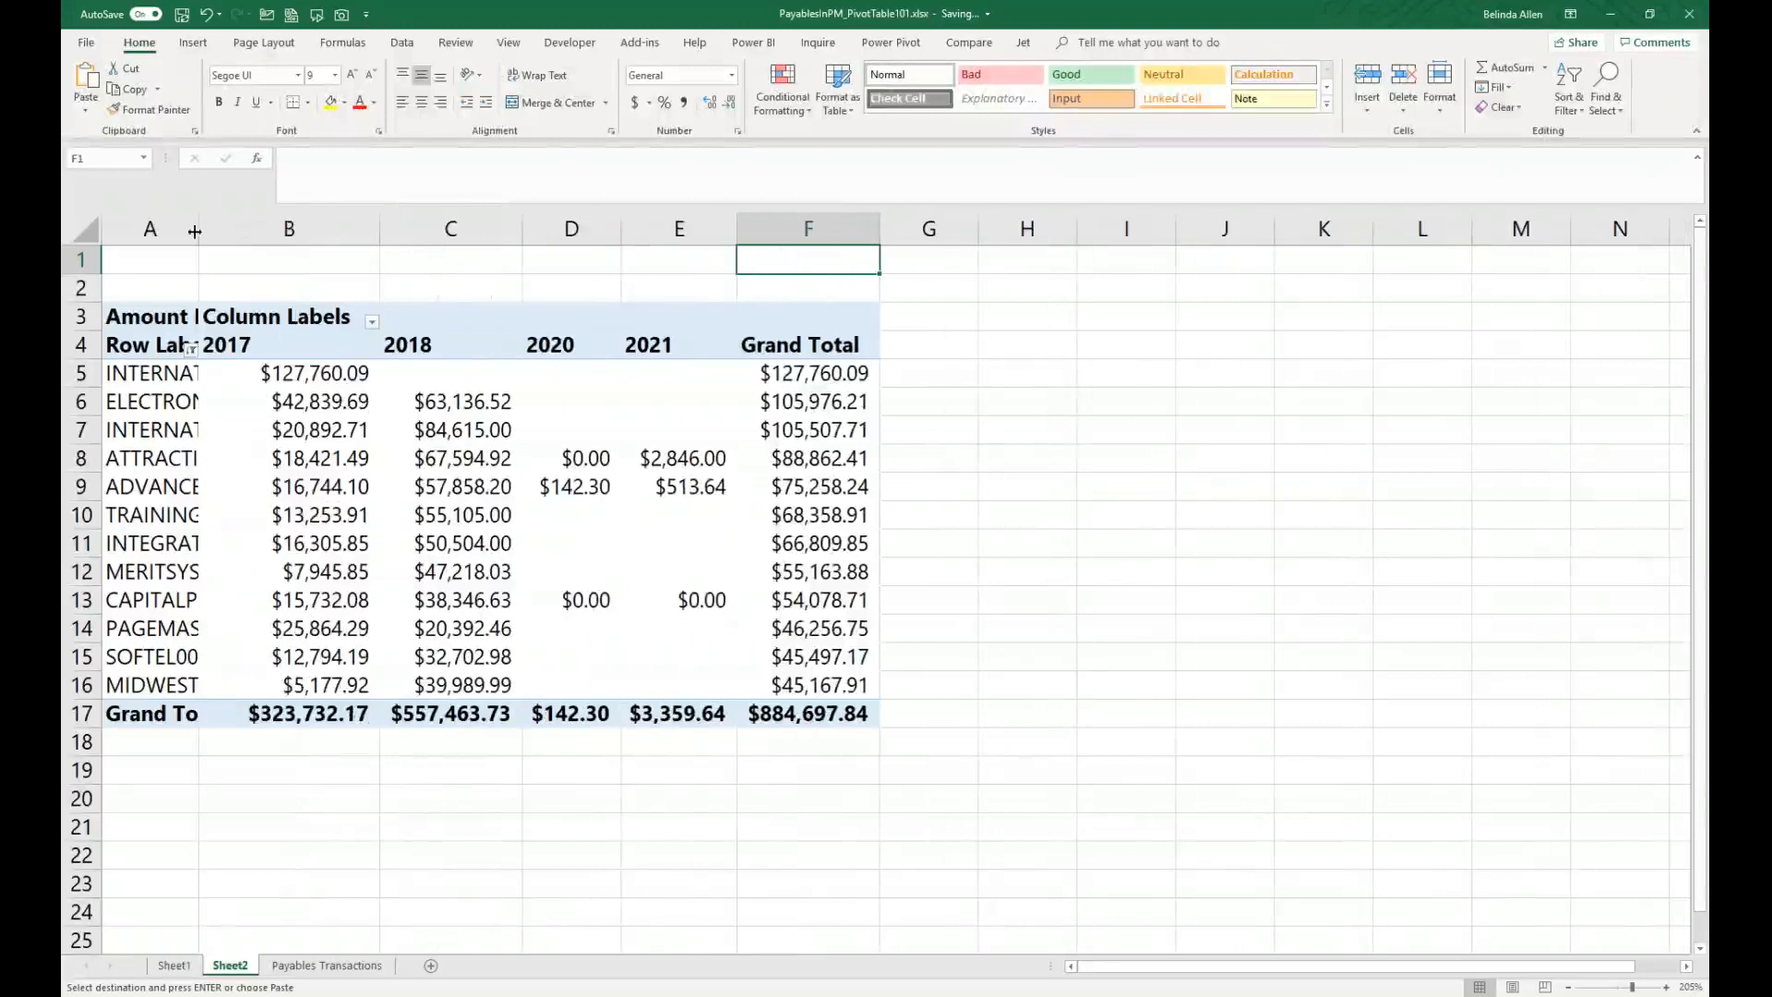
{"action": "double_click", "coordinate": [198, 227]}
Step: Insert a Clustered Column PivotChart from the Sheet1 PivotTable and place it below the table
{"action": "left_click", "coordinate": [398, 796]}
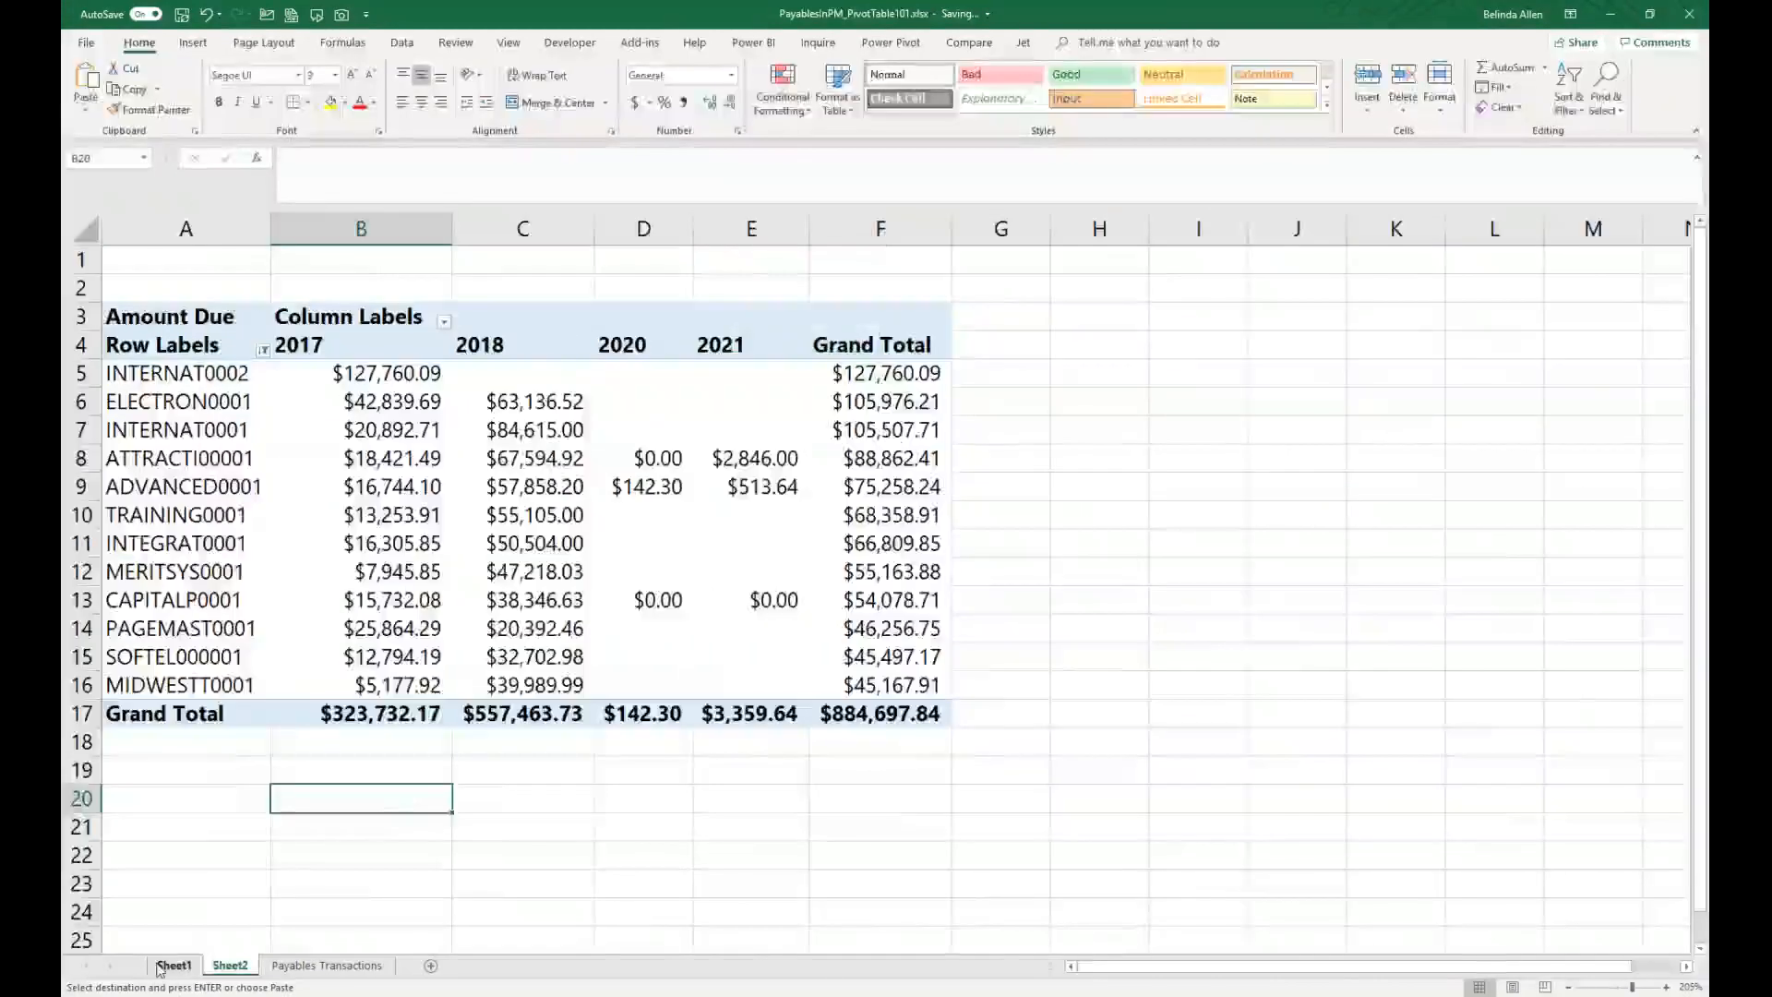
{"action": "left_click", "coordinate": [172, 965]}
{"action": "left_click", "coordinate": [353, 484]}
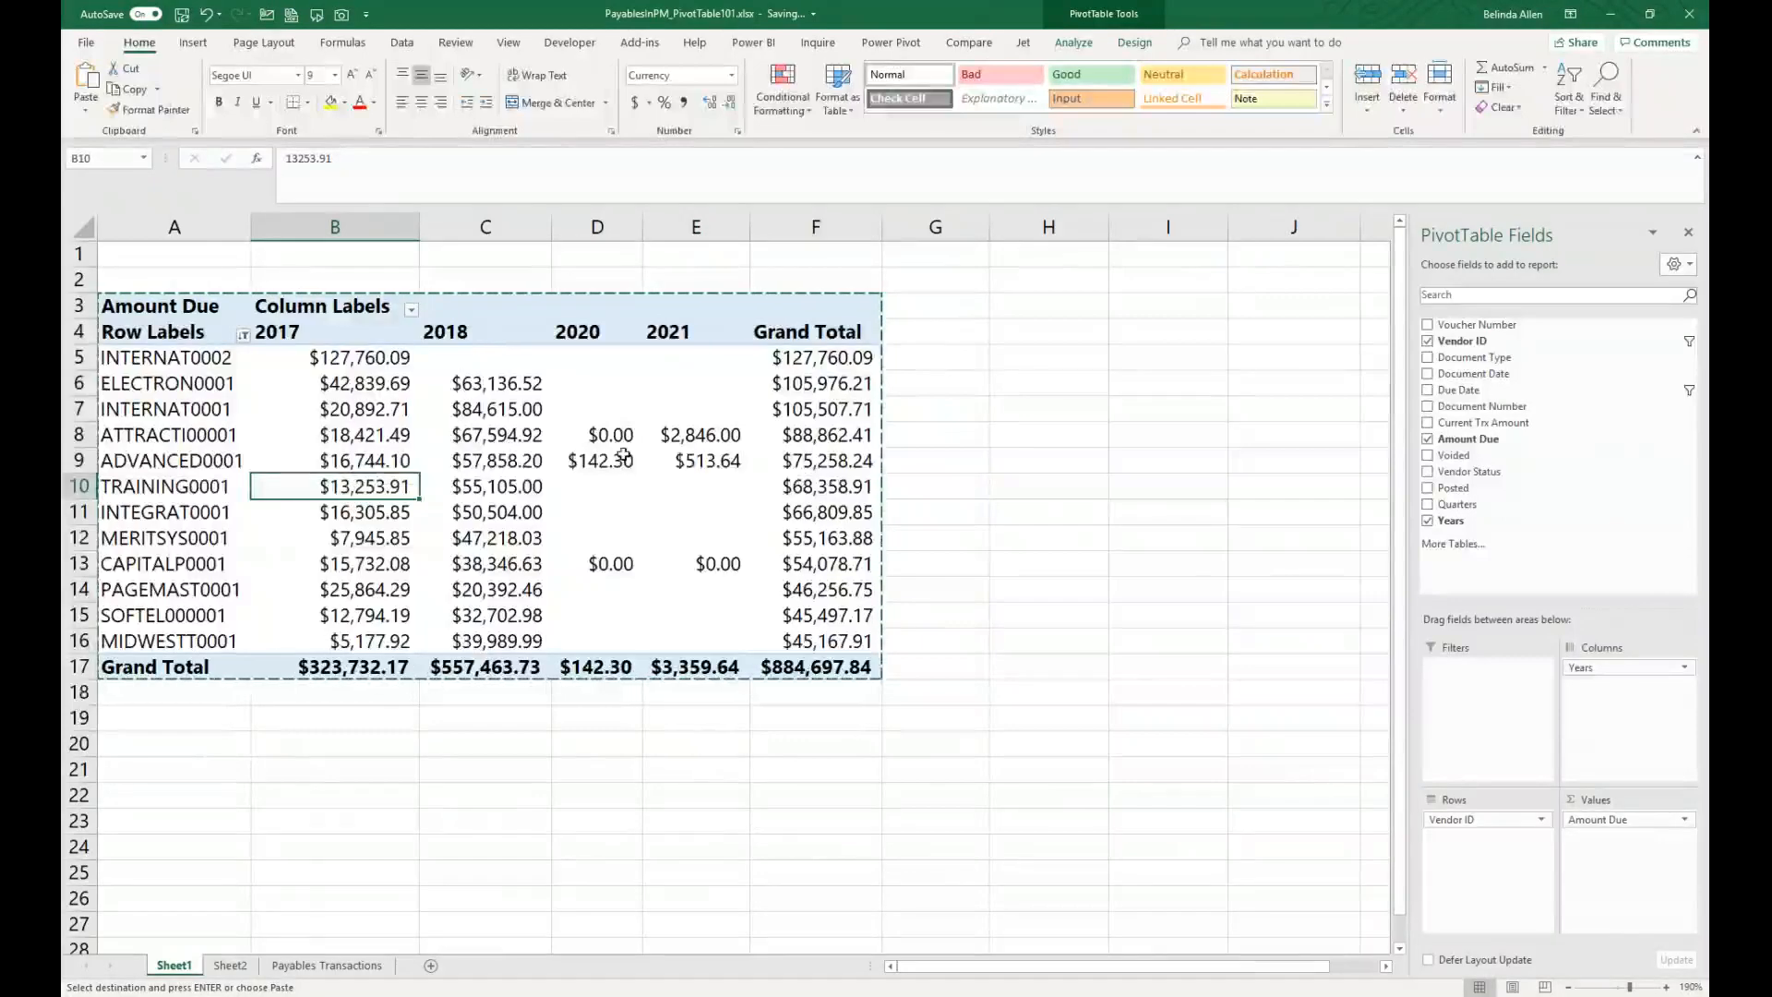
{"action": "mouse_move", "coordinate": [632, 455]}
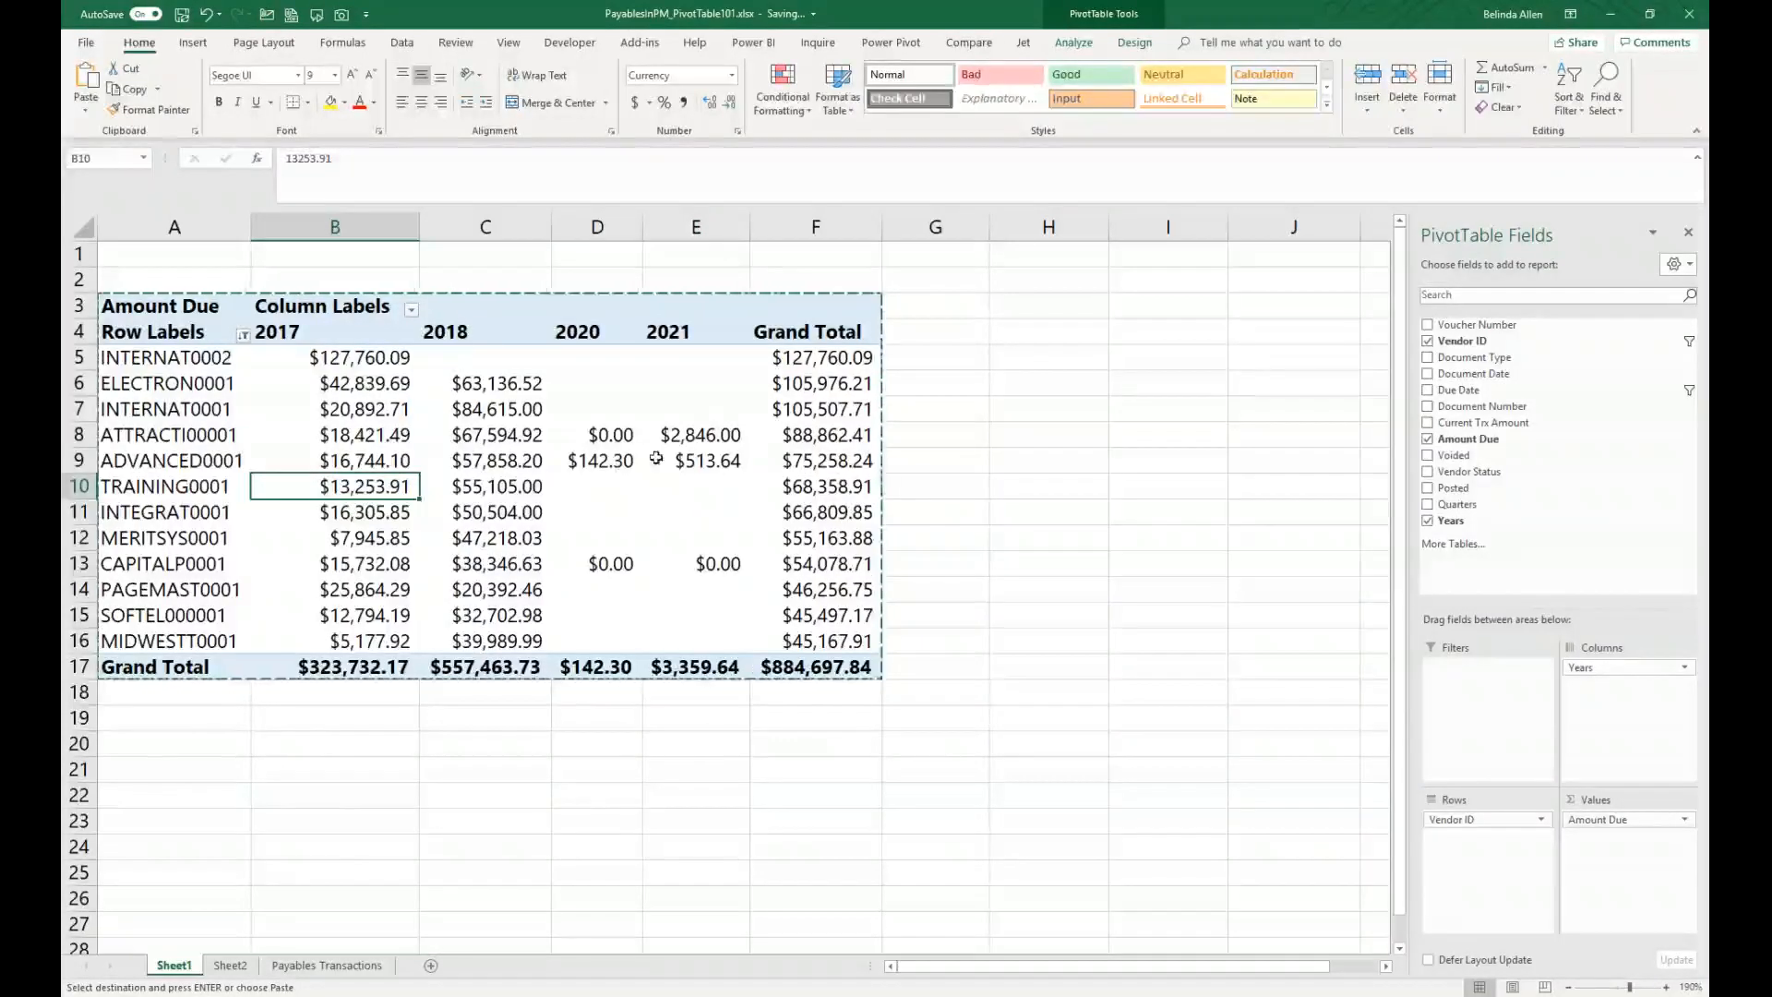
{"action": "left_click", "coordinate": [1076, 44]}
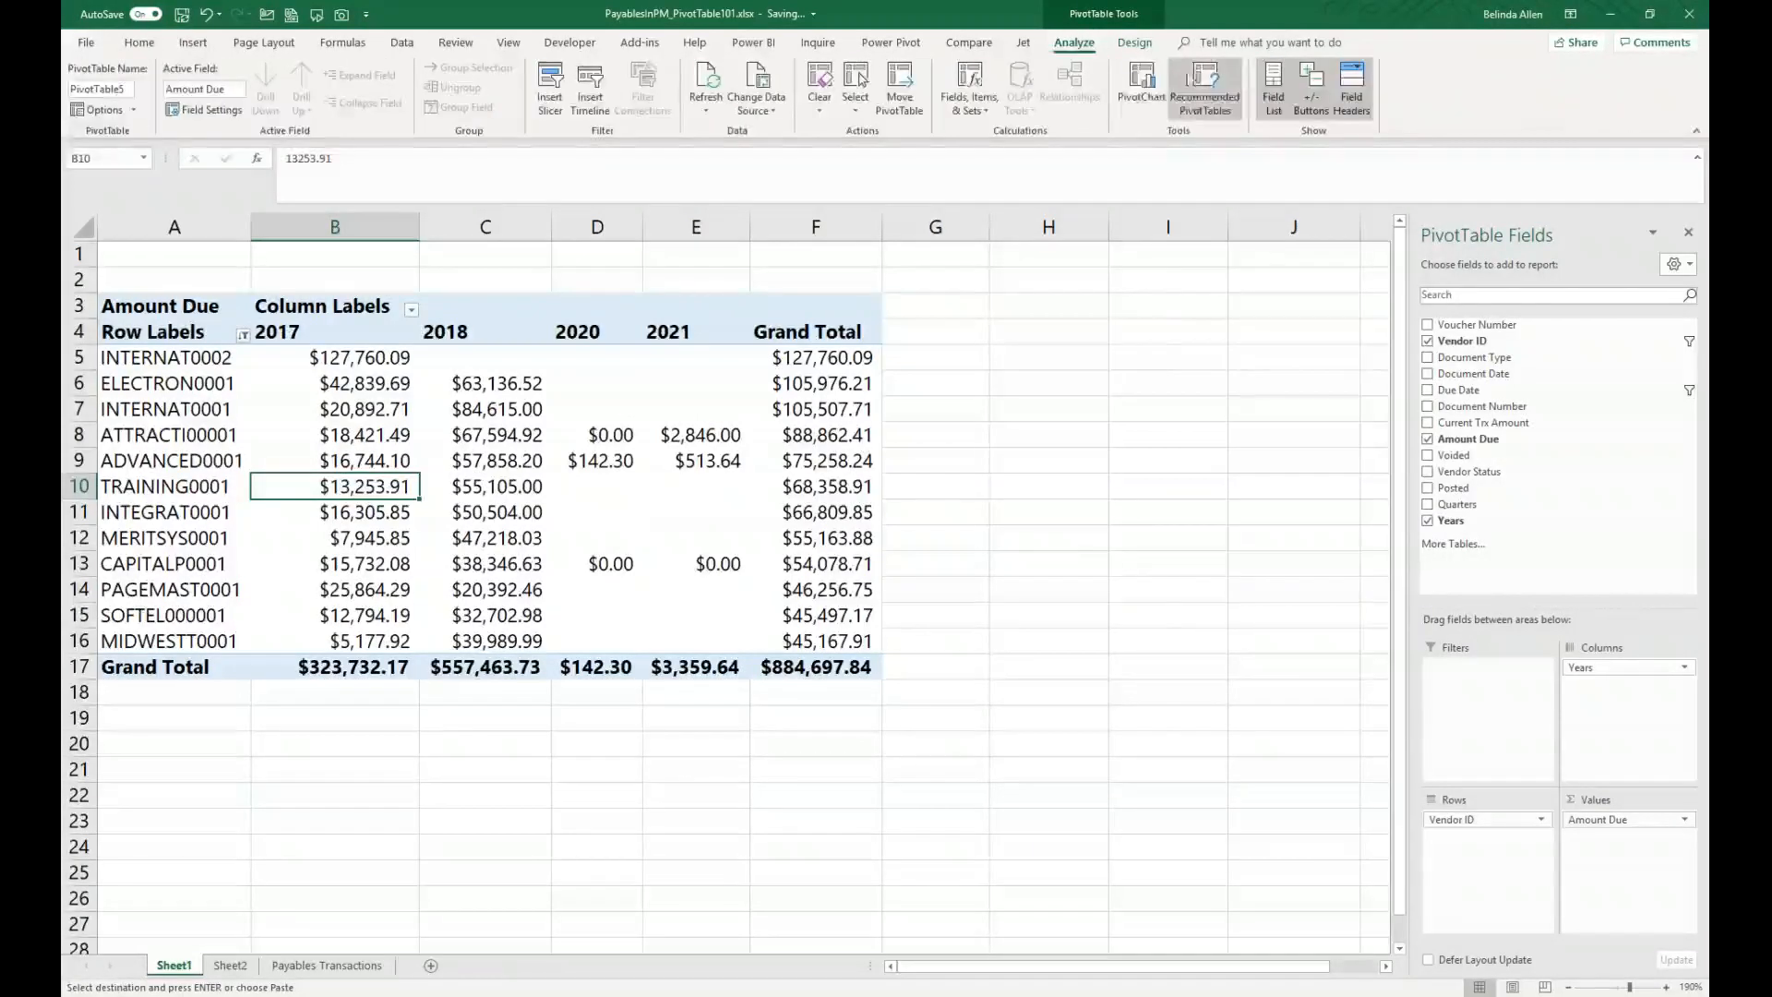
{"action": "left_click", "coordinate": [1141, 85]}
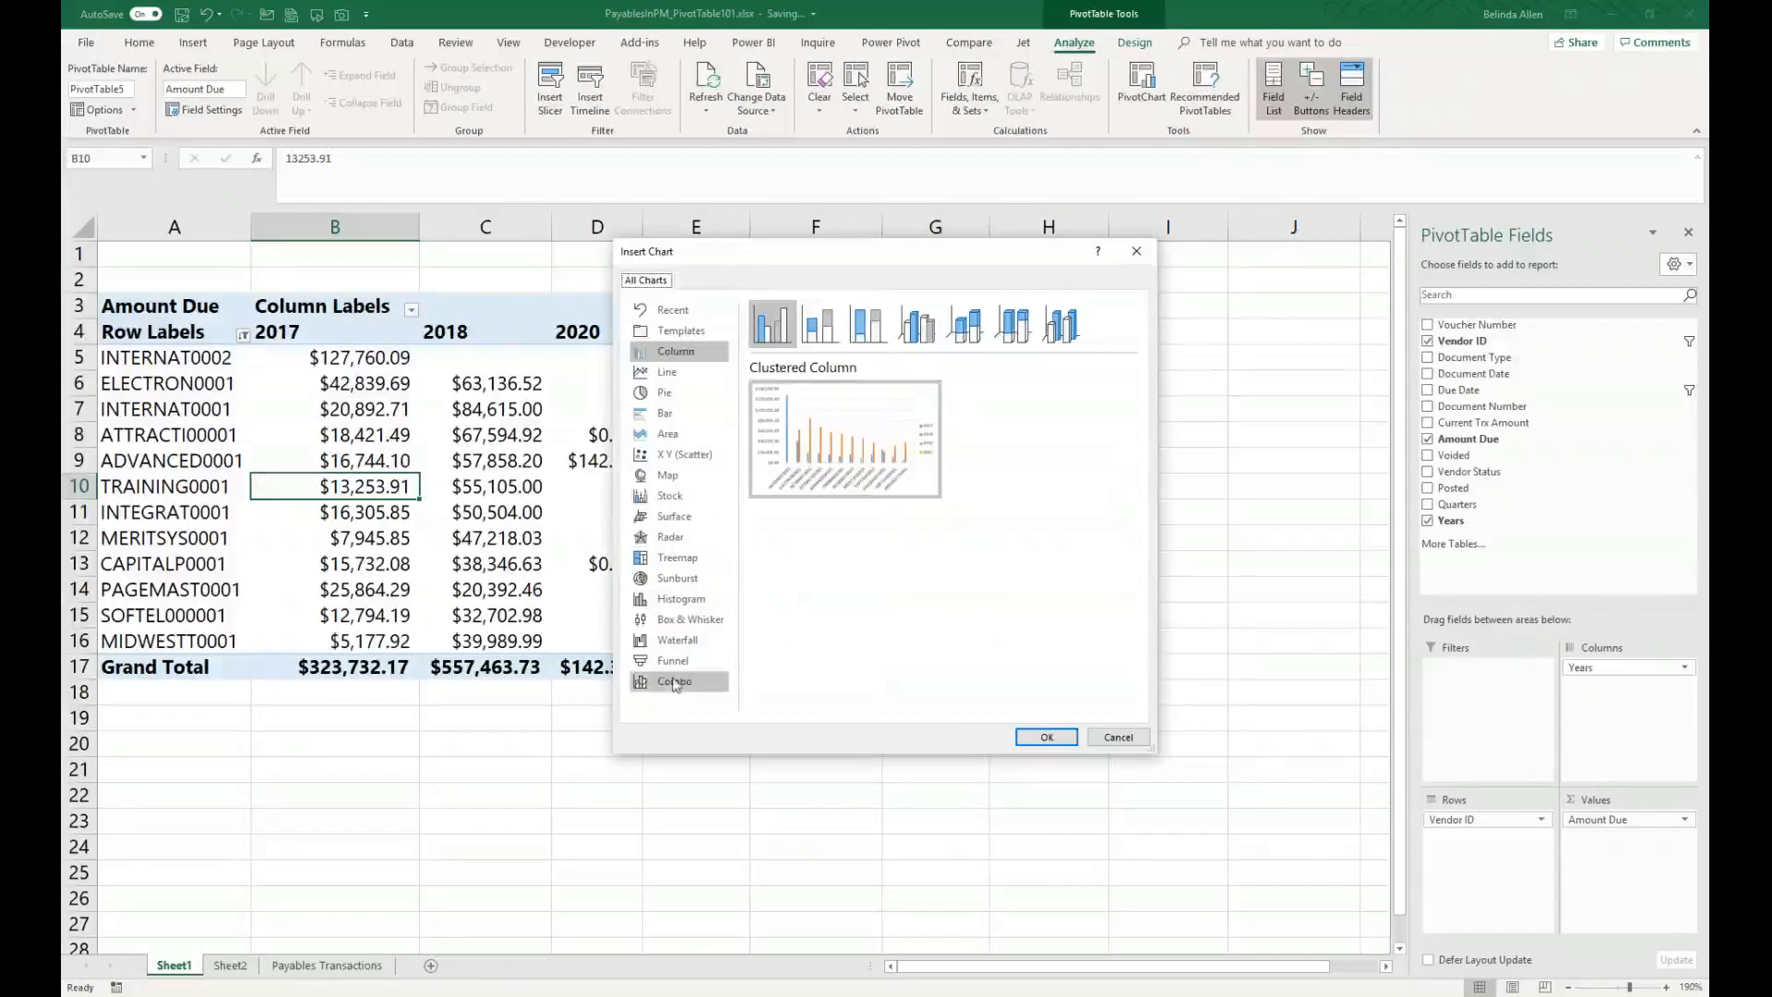
{"action": "left_click", "coordinate": [1046, 737]}
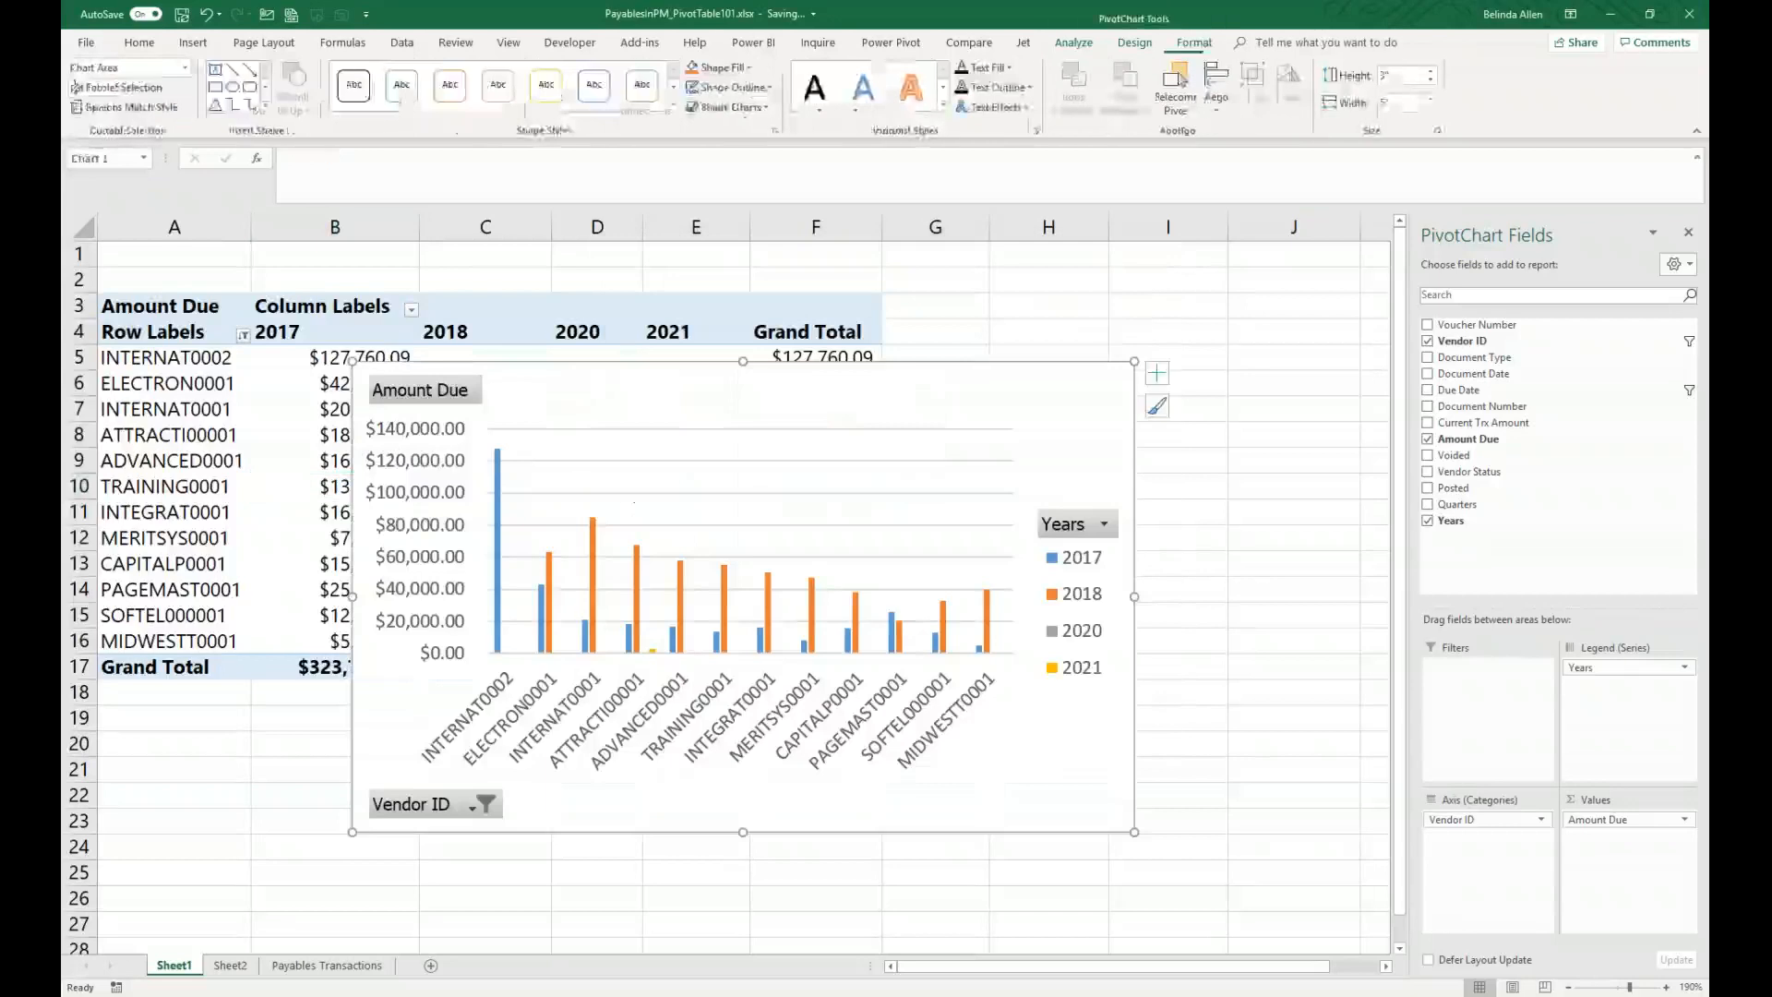
{"action": "scroll", "coordinate": [1181, 550], "scroll_direction": "down", "scroll_amount": 1}
{"action": "left_click_drag", "start_coordinate": [855, 294], "coordinate": [627, 637]}
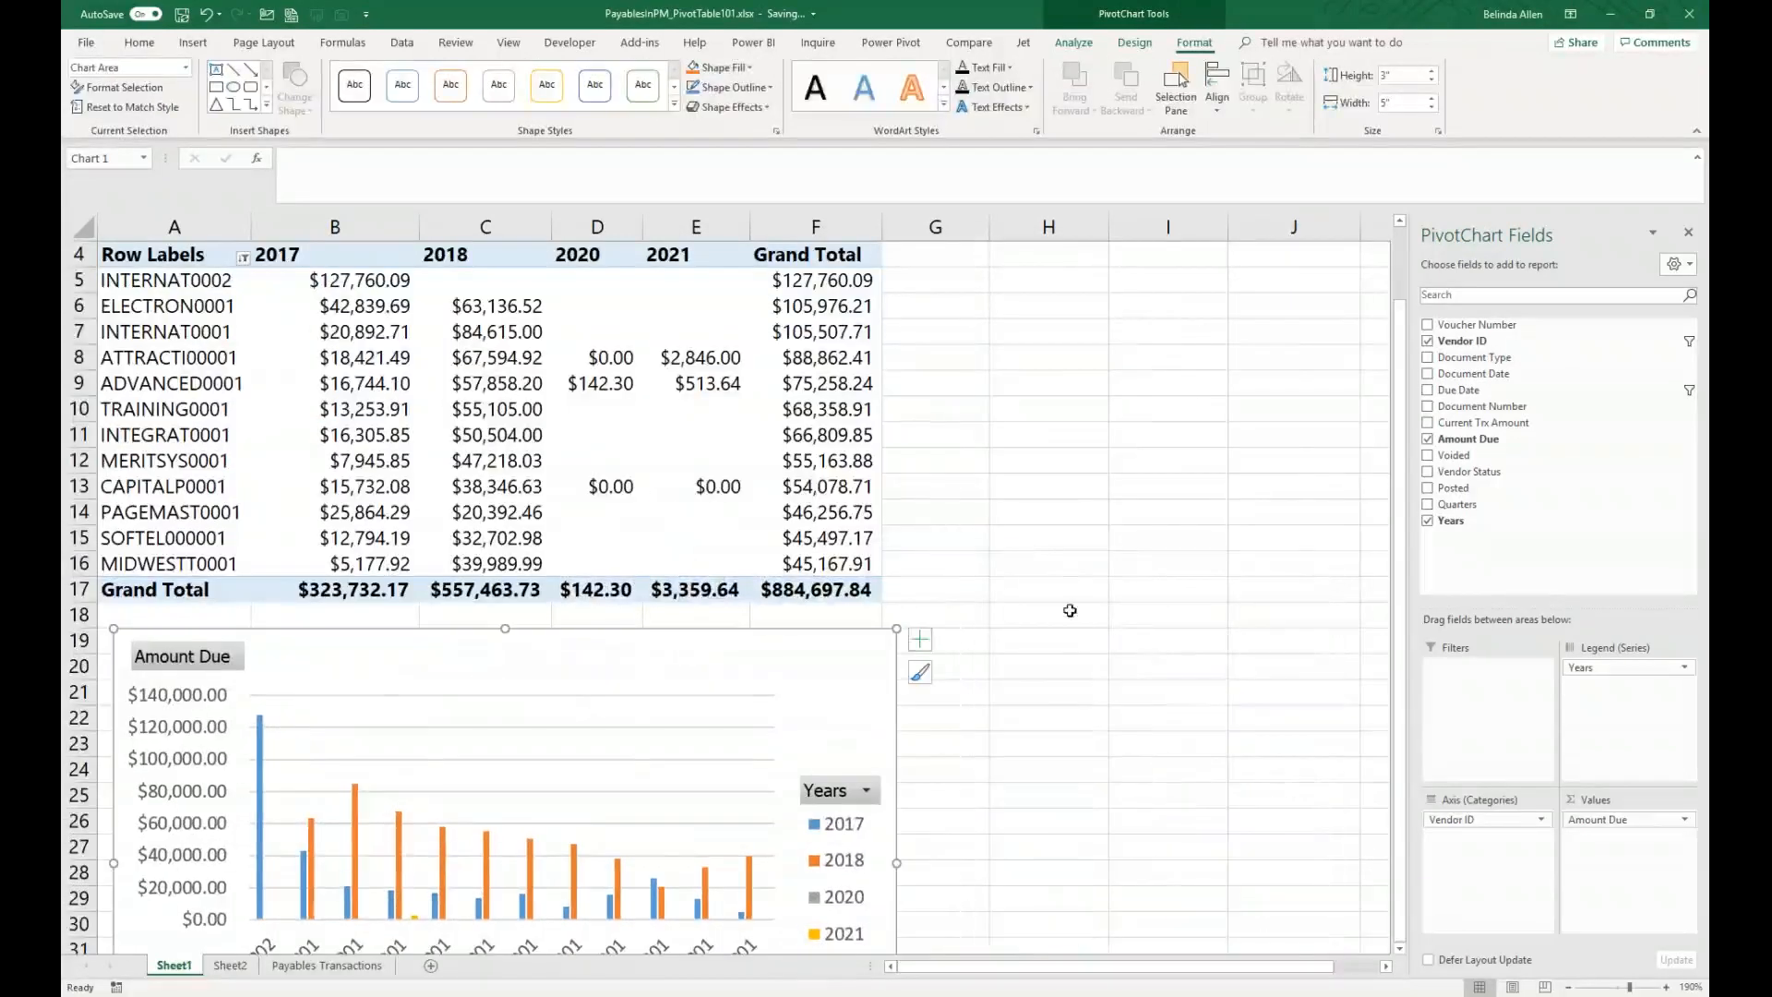
Step: Move the PivotChart up beside the PivotTable so it sits to the right of the table
{"action": "scroll", "coordinate": [1070, 609], "scroll_direction": "down", "scroll_amount": 1, "text": "ctrl"}
{"action": "scroll", "coordinate": [1075, 607], "scroll_direction": "down", "scroll_amount": 3}
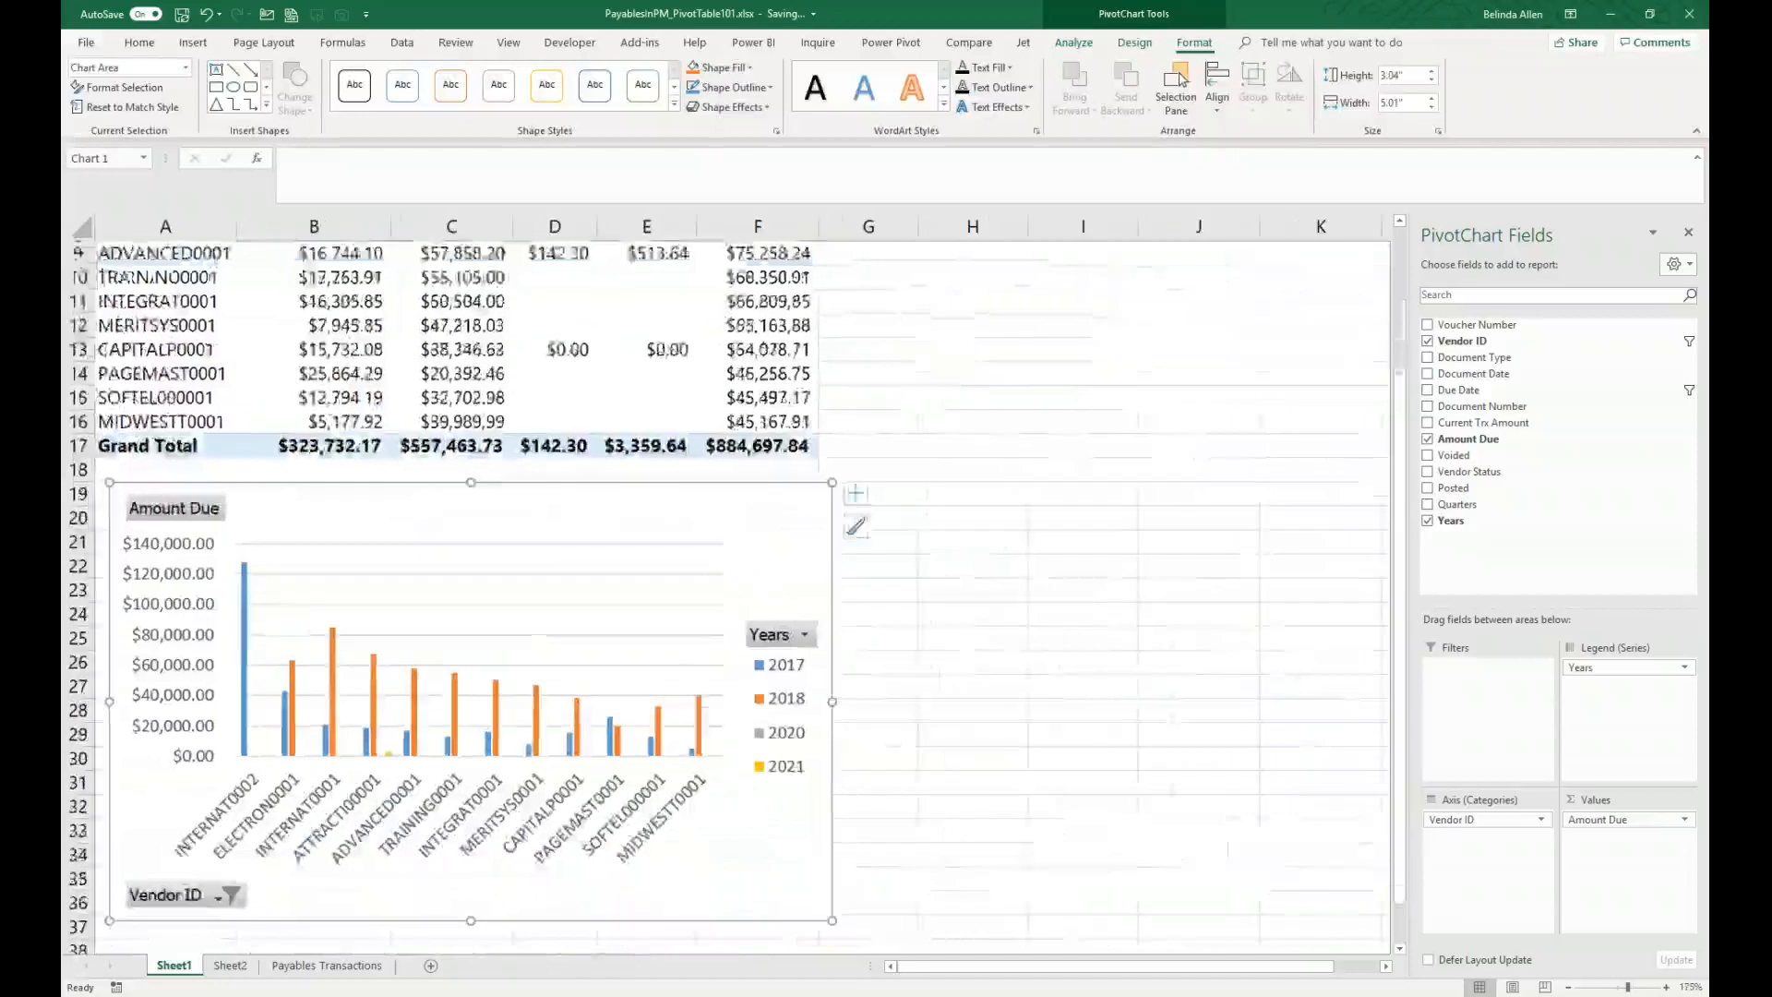
{"action": "scroll", "coordinate": [1091, 601], "scroll_direction": "up", "scroll_amount": 1, "text": "ctrl"}
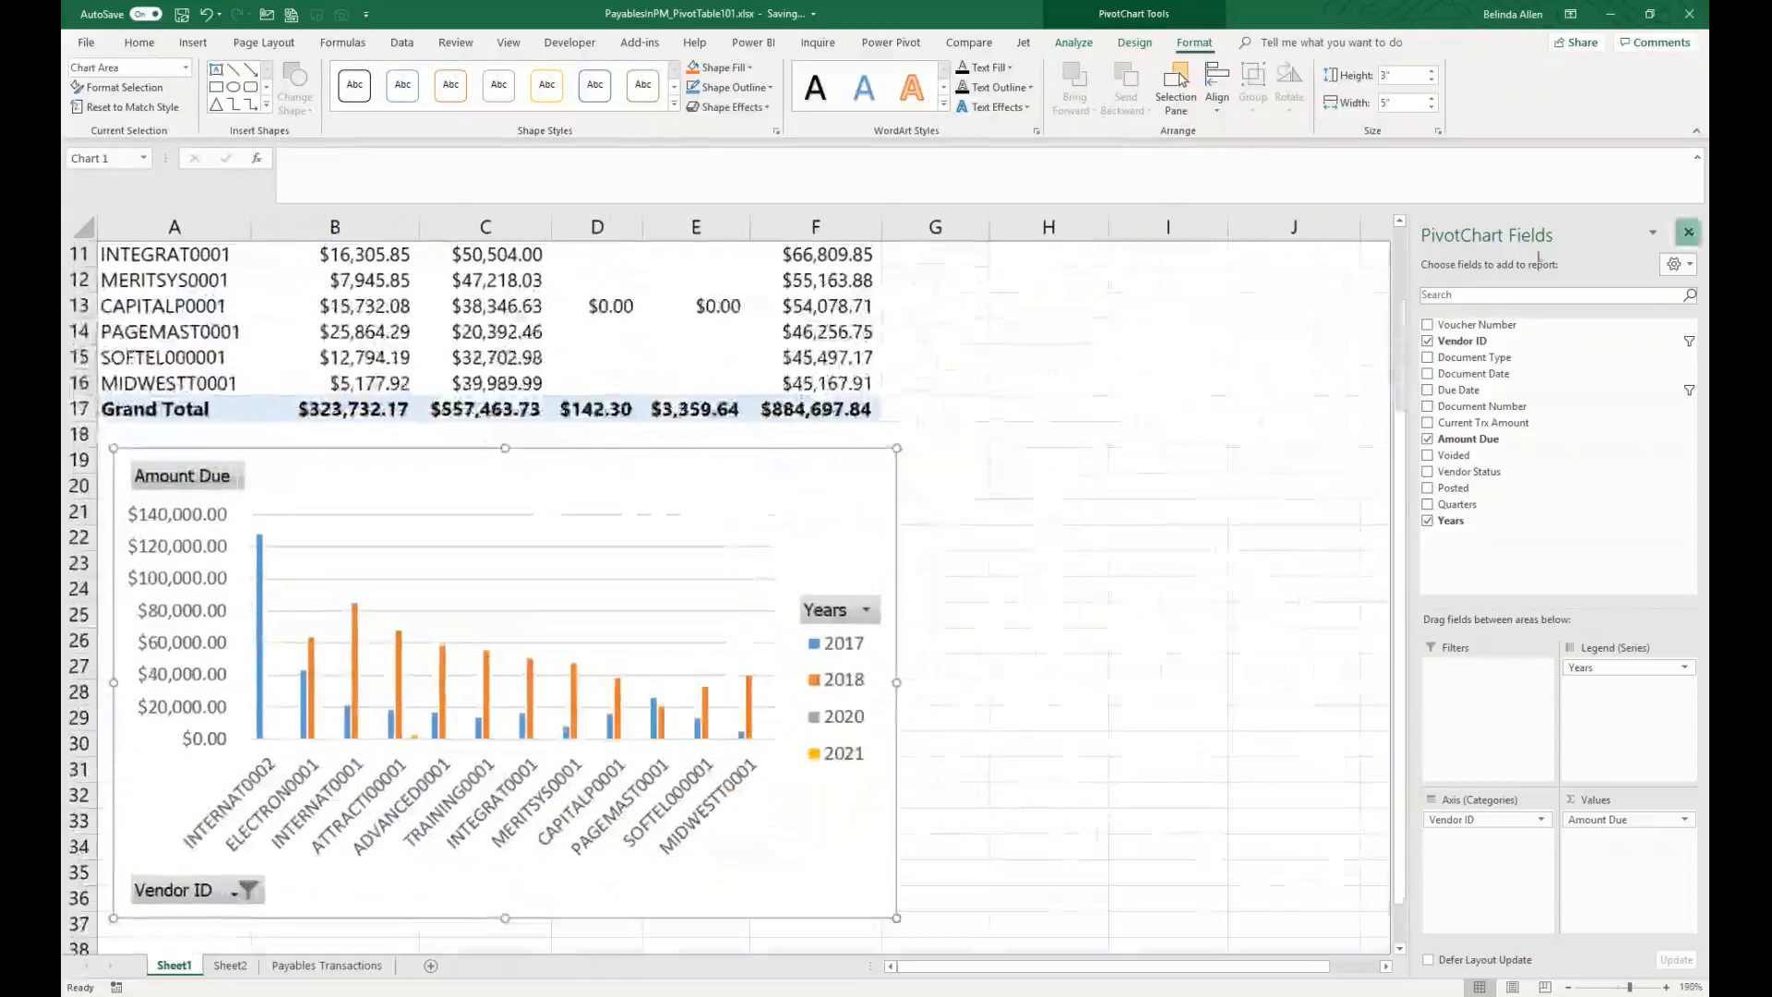
{"action": "left_click_drag", "start_coordinate": [613, 514], "coordinate": [1334, 188]}
{"action": "scroll", "coordinate": [1135, 431], "scroll_direction": "up", "scroll_amount": 3}
{"action": "left_click_drag", "start_coordinate": [662, 750], "coordinate": [1333, 365]}
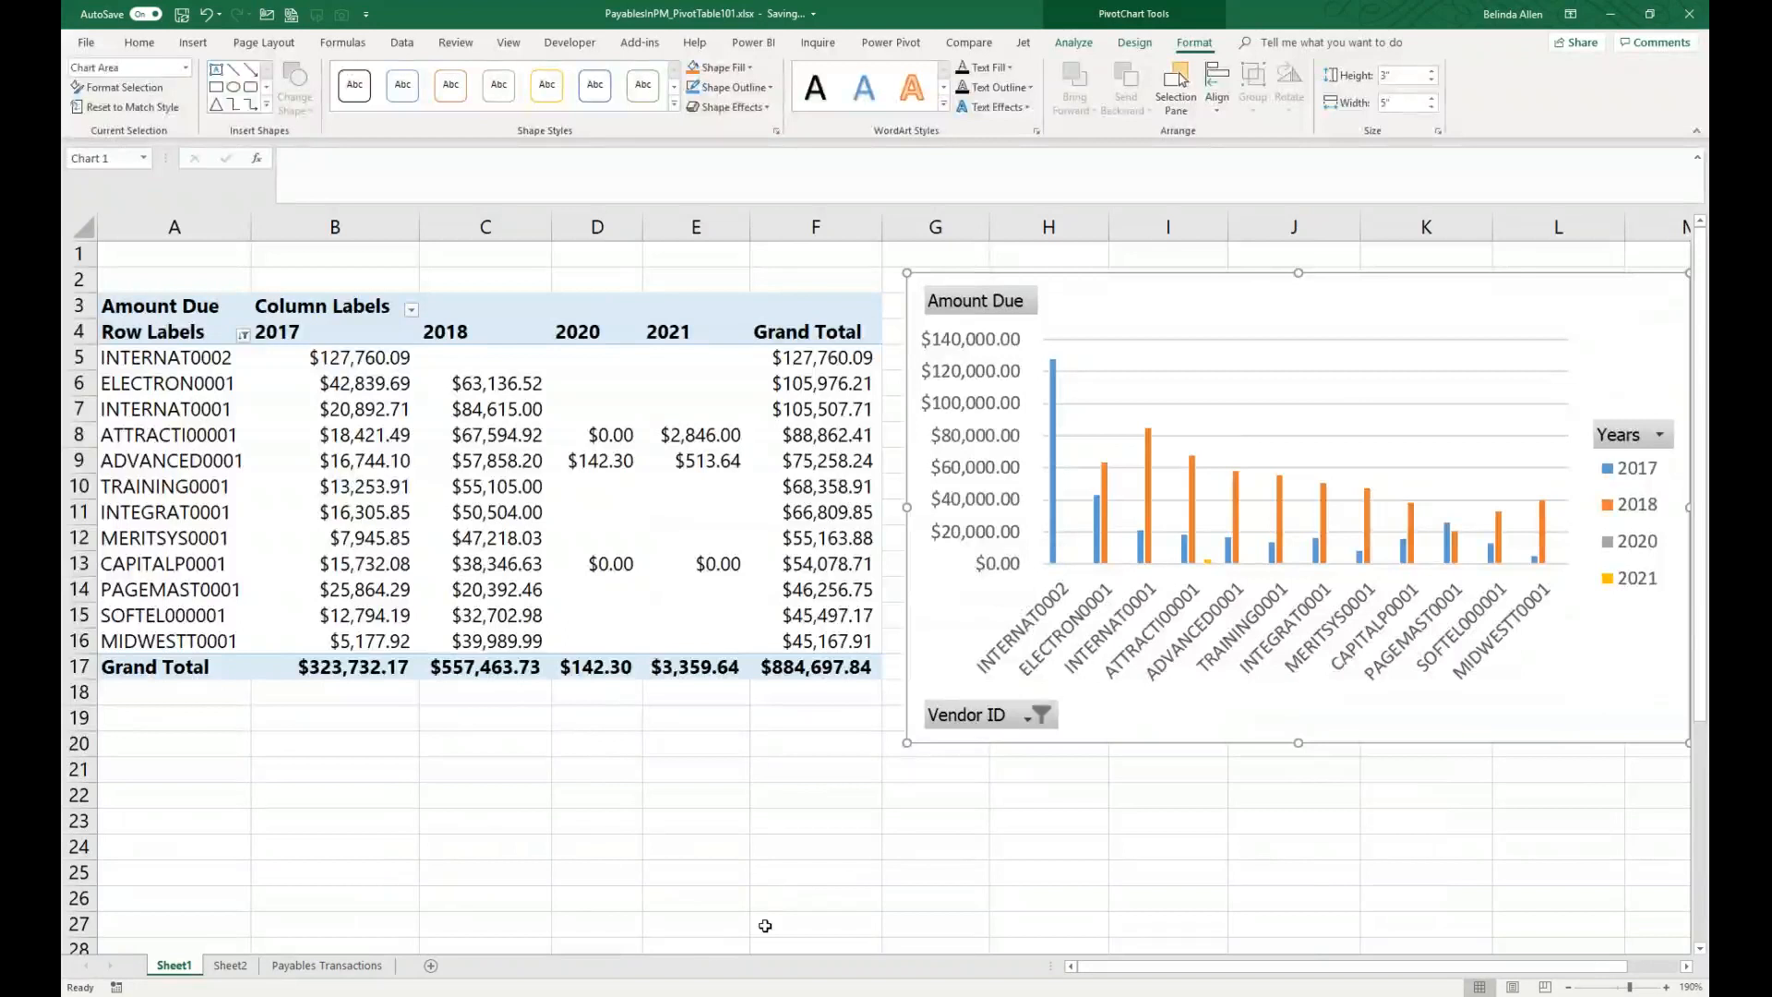
{"action": "scroll", "coordinate": [765, 925], "scroll_direction": "down", "scroll_amount": 2}
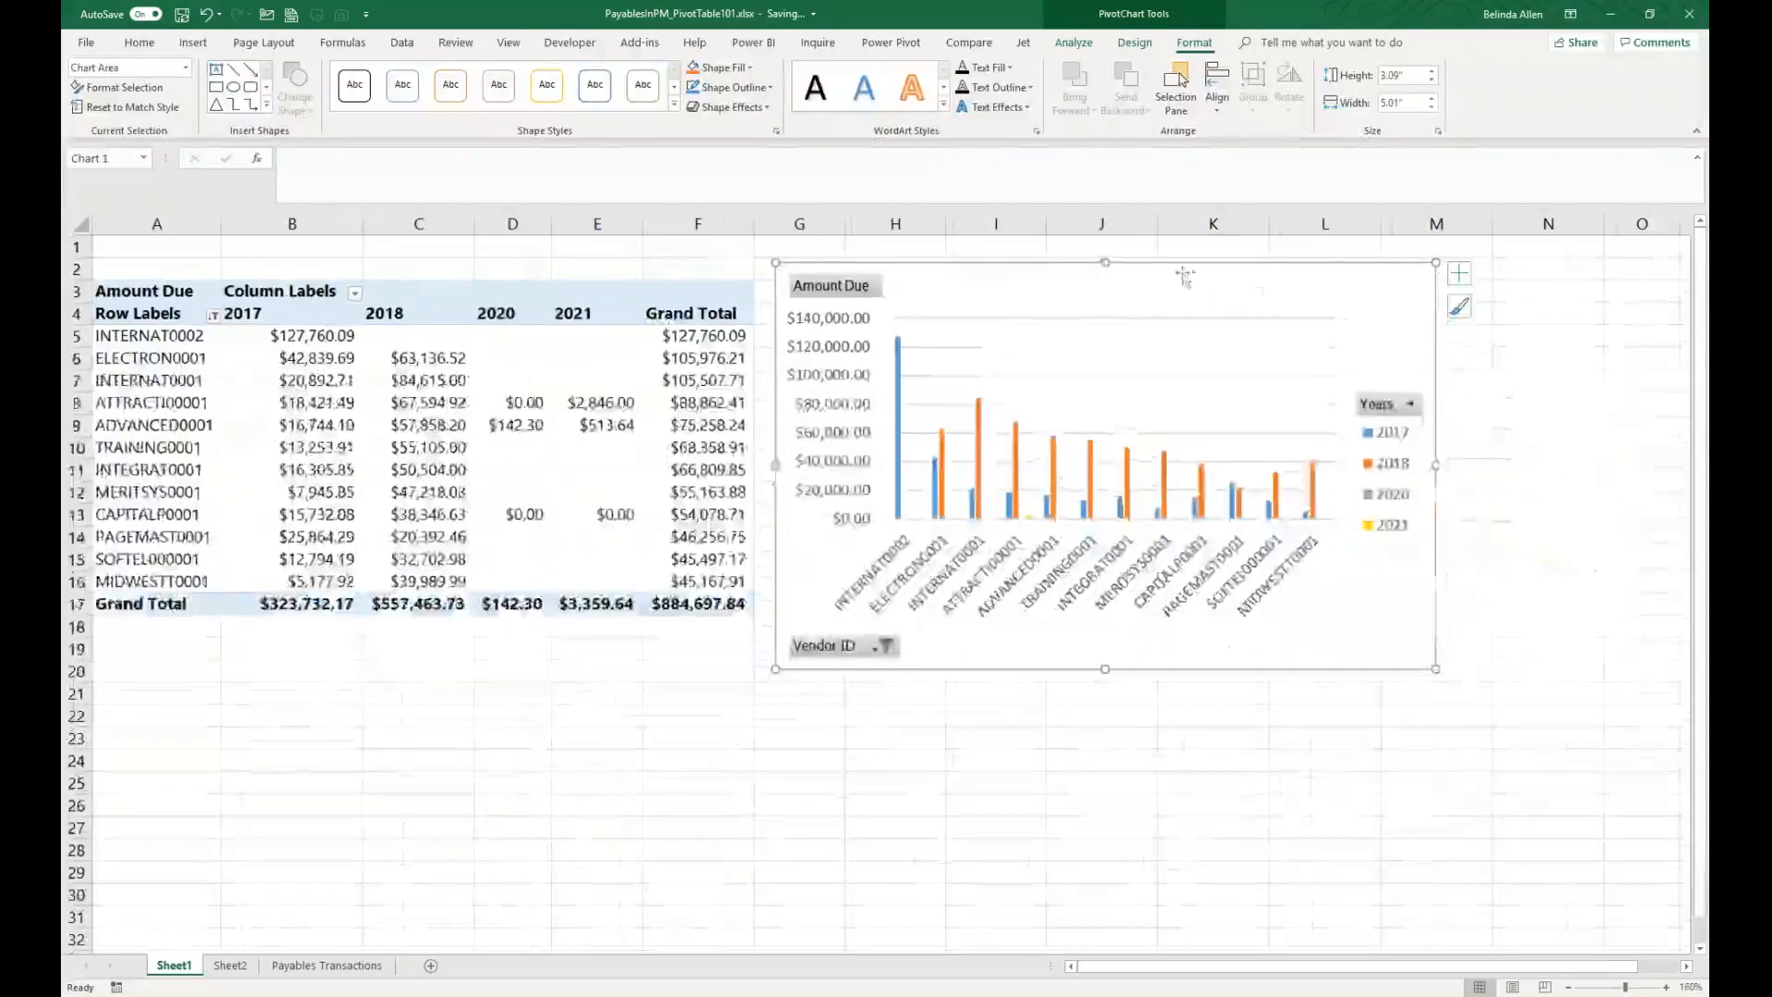
{"action": "left_click", "coordinate": [1466, 280]}
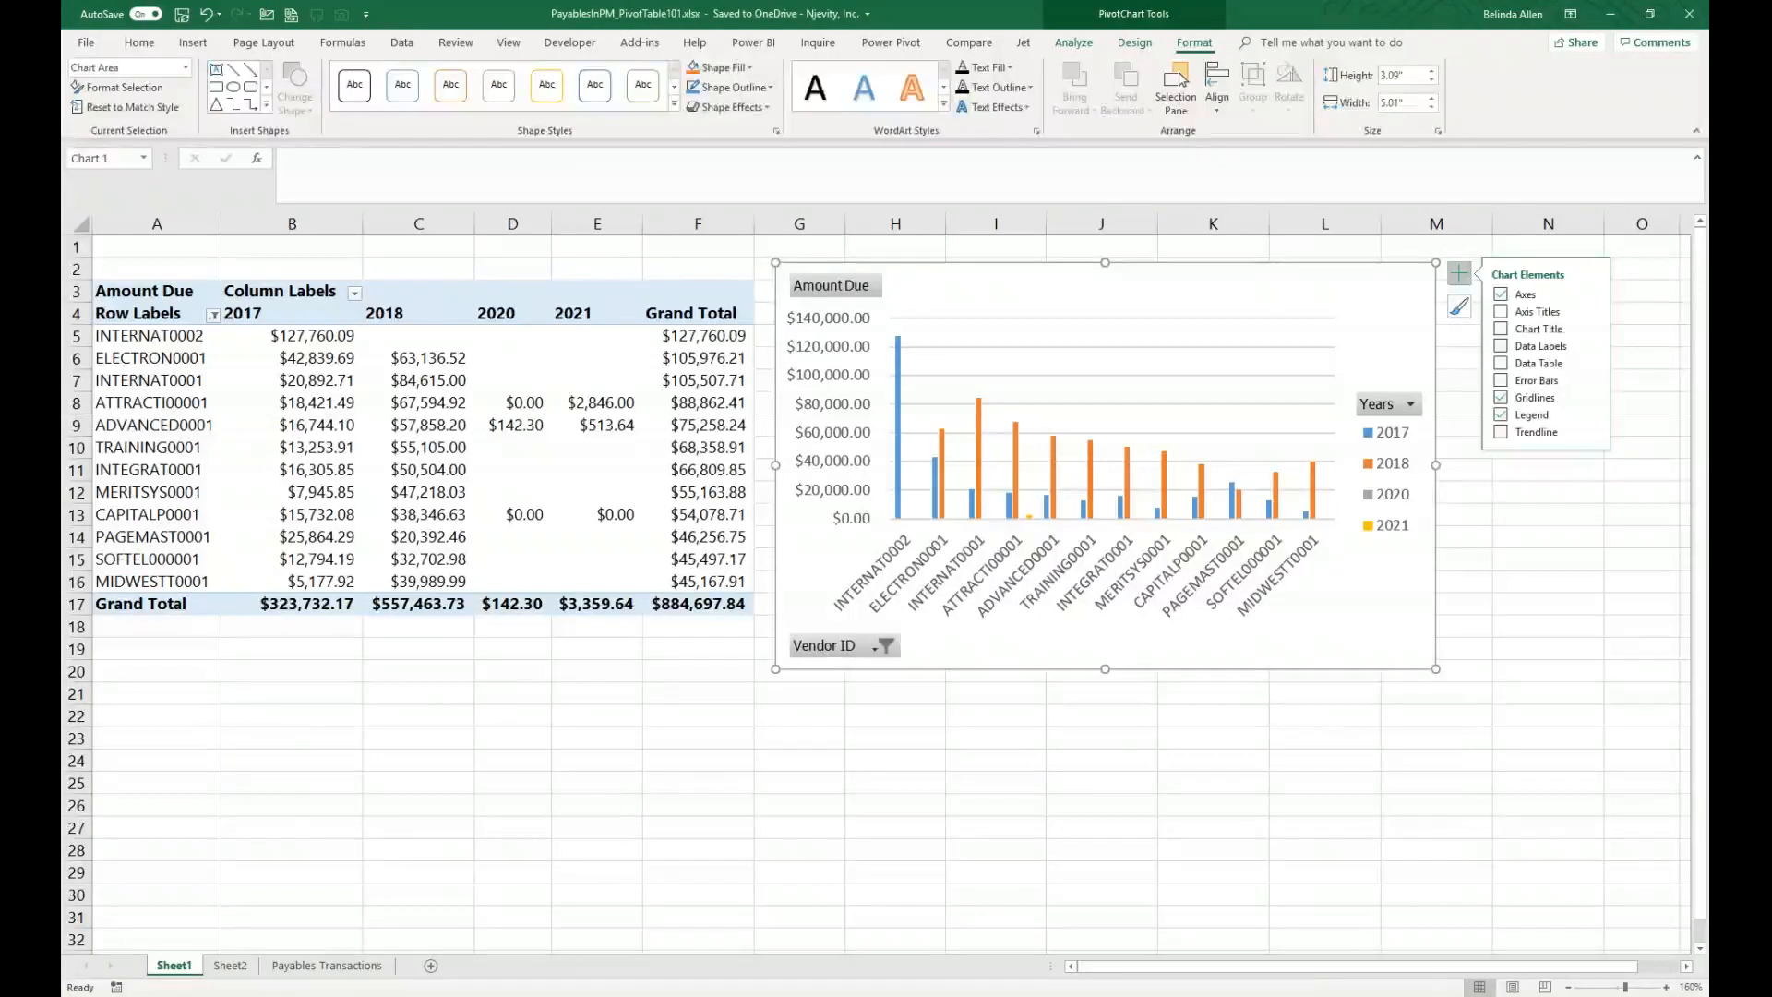
{"action": "left_click", "coordinate": [118, 446]}
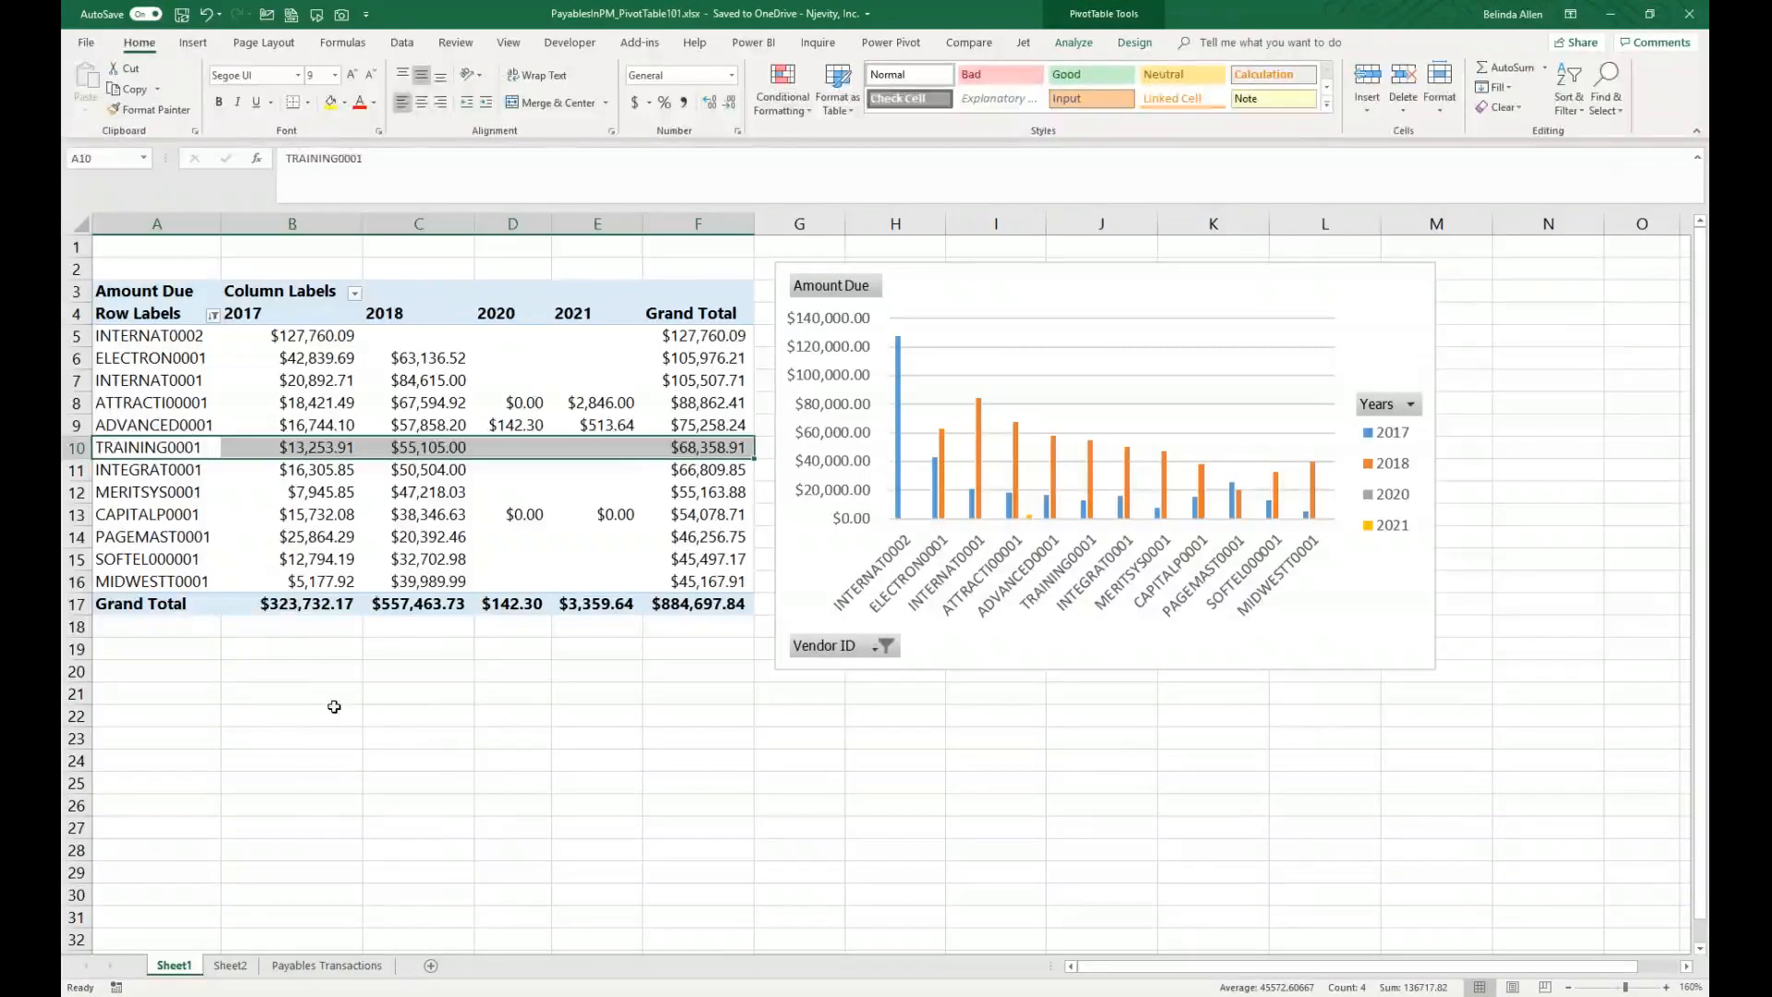
Step: Insert a Years slicer for the PivotTable and place it below the table
{"action": "left_click", "coordinate": [146, 290]}
{"action": "left_click", "coordinate": [202, 395]}
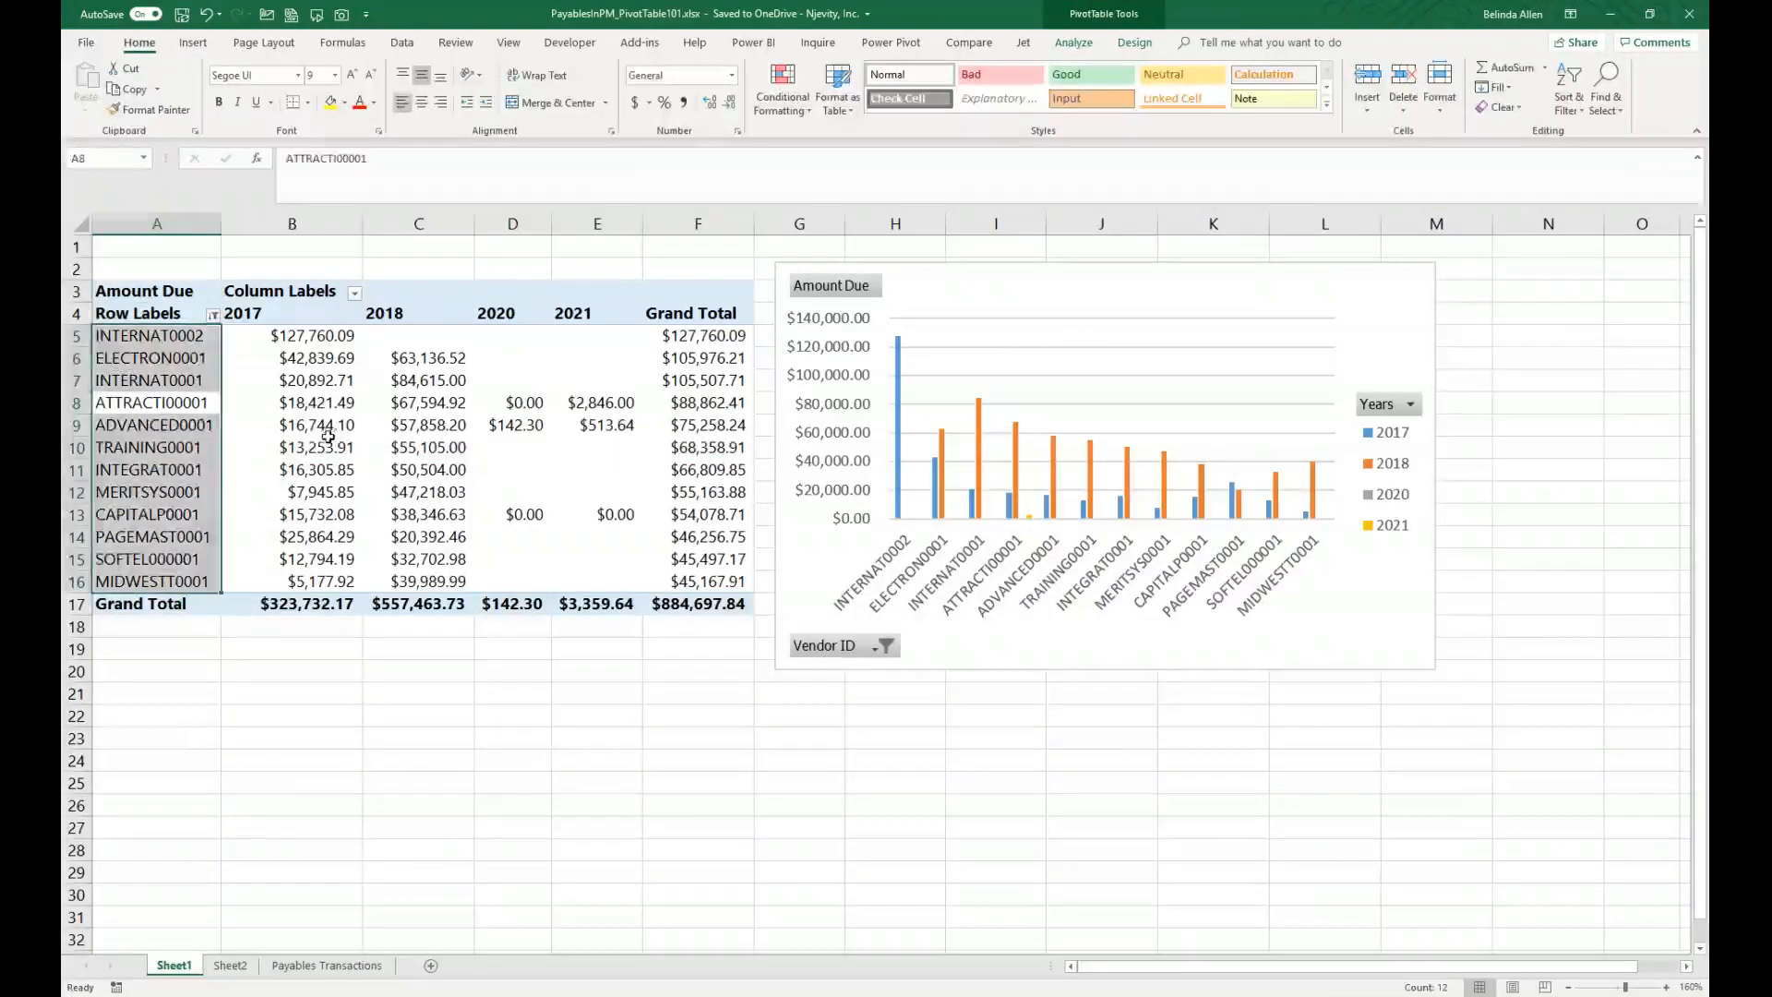
{"action": "left_click", "coordinate": [328, 441]}
{"action": "left_click", "coordinate": [1081, 48]}
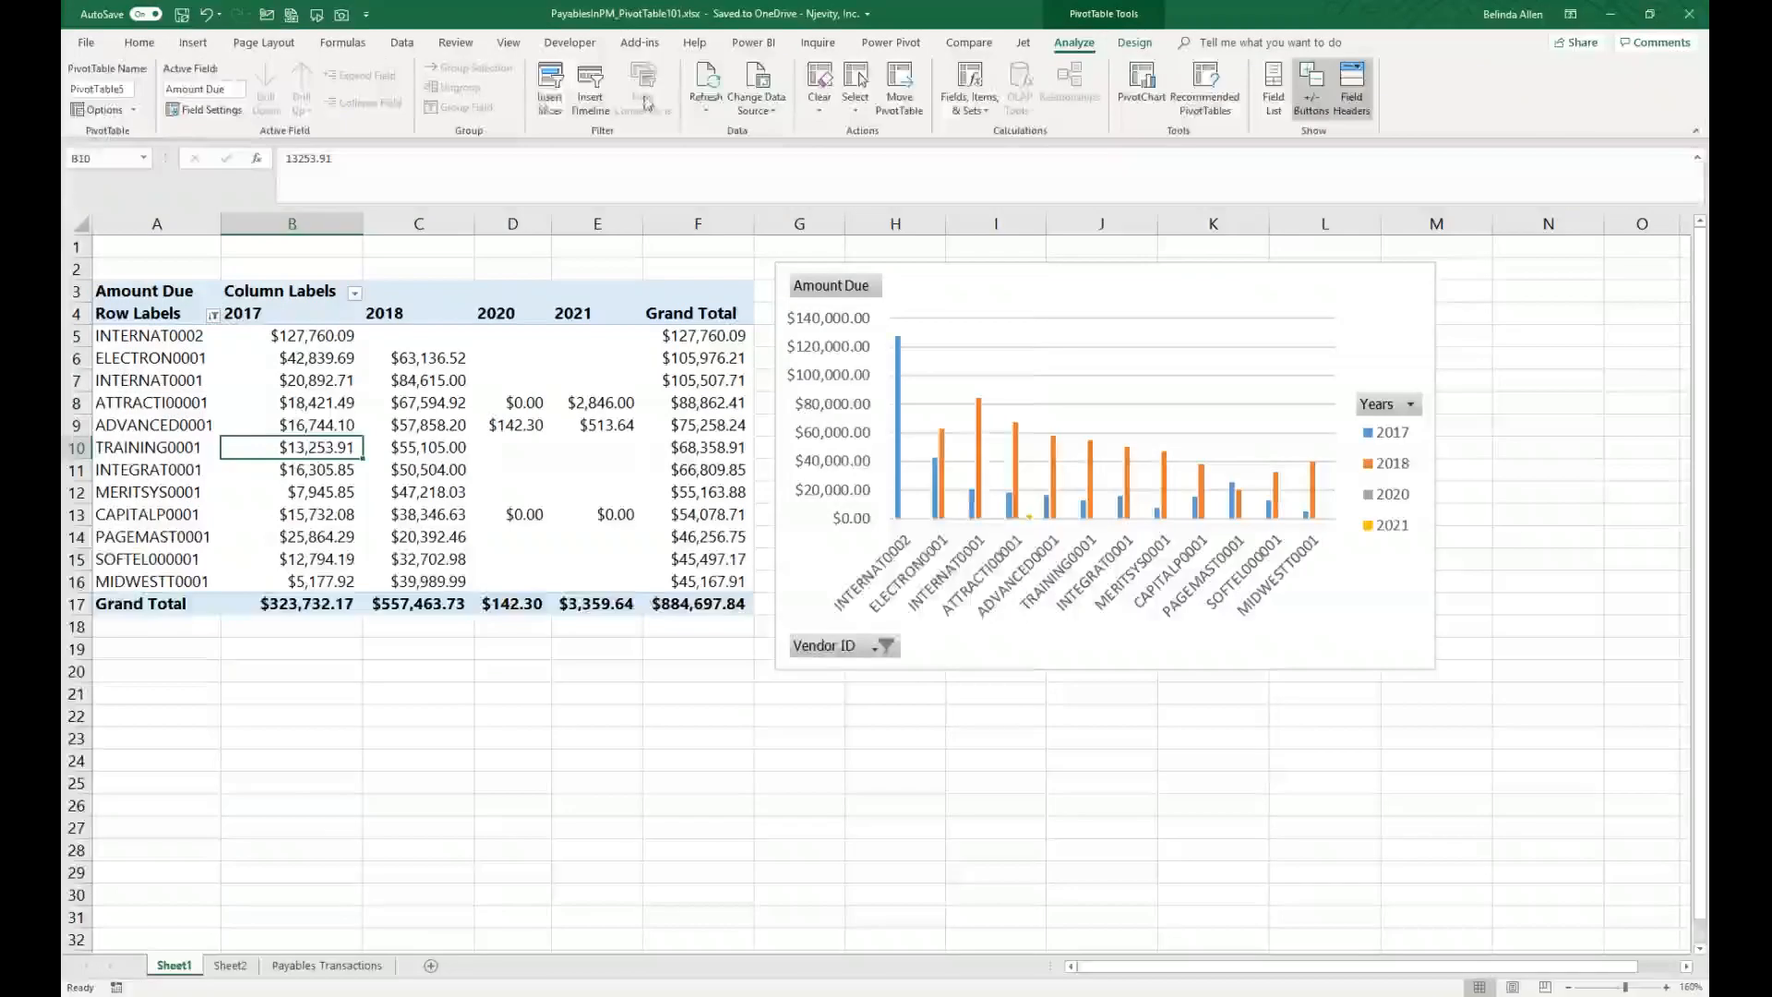
{"action": "left_click", "coordinate": [548, 92]}
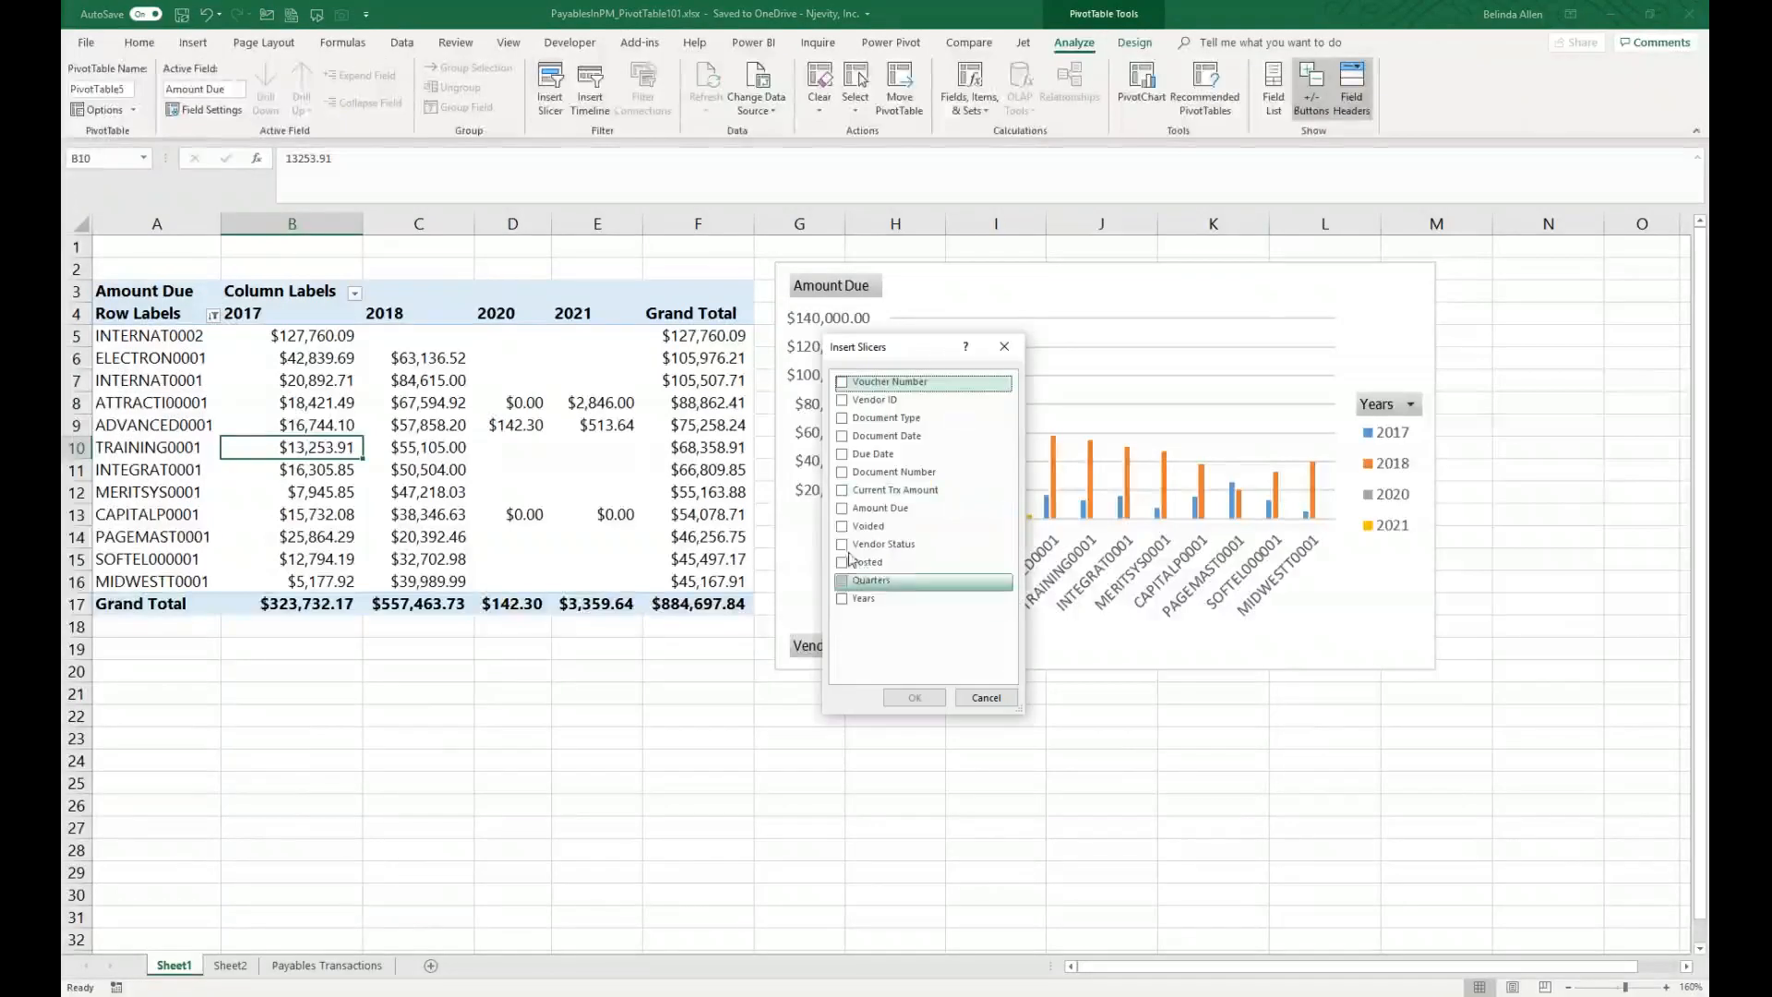
{"action": "left_click", "coordinate": [842, 598]}
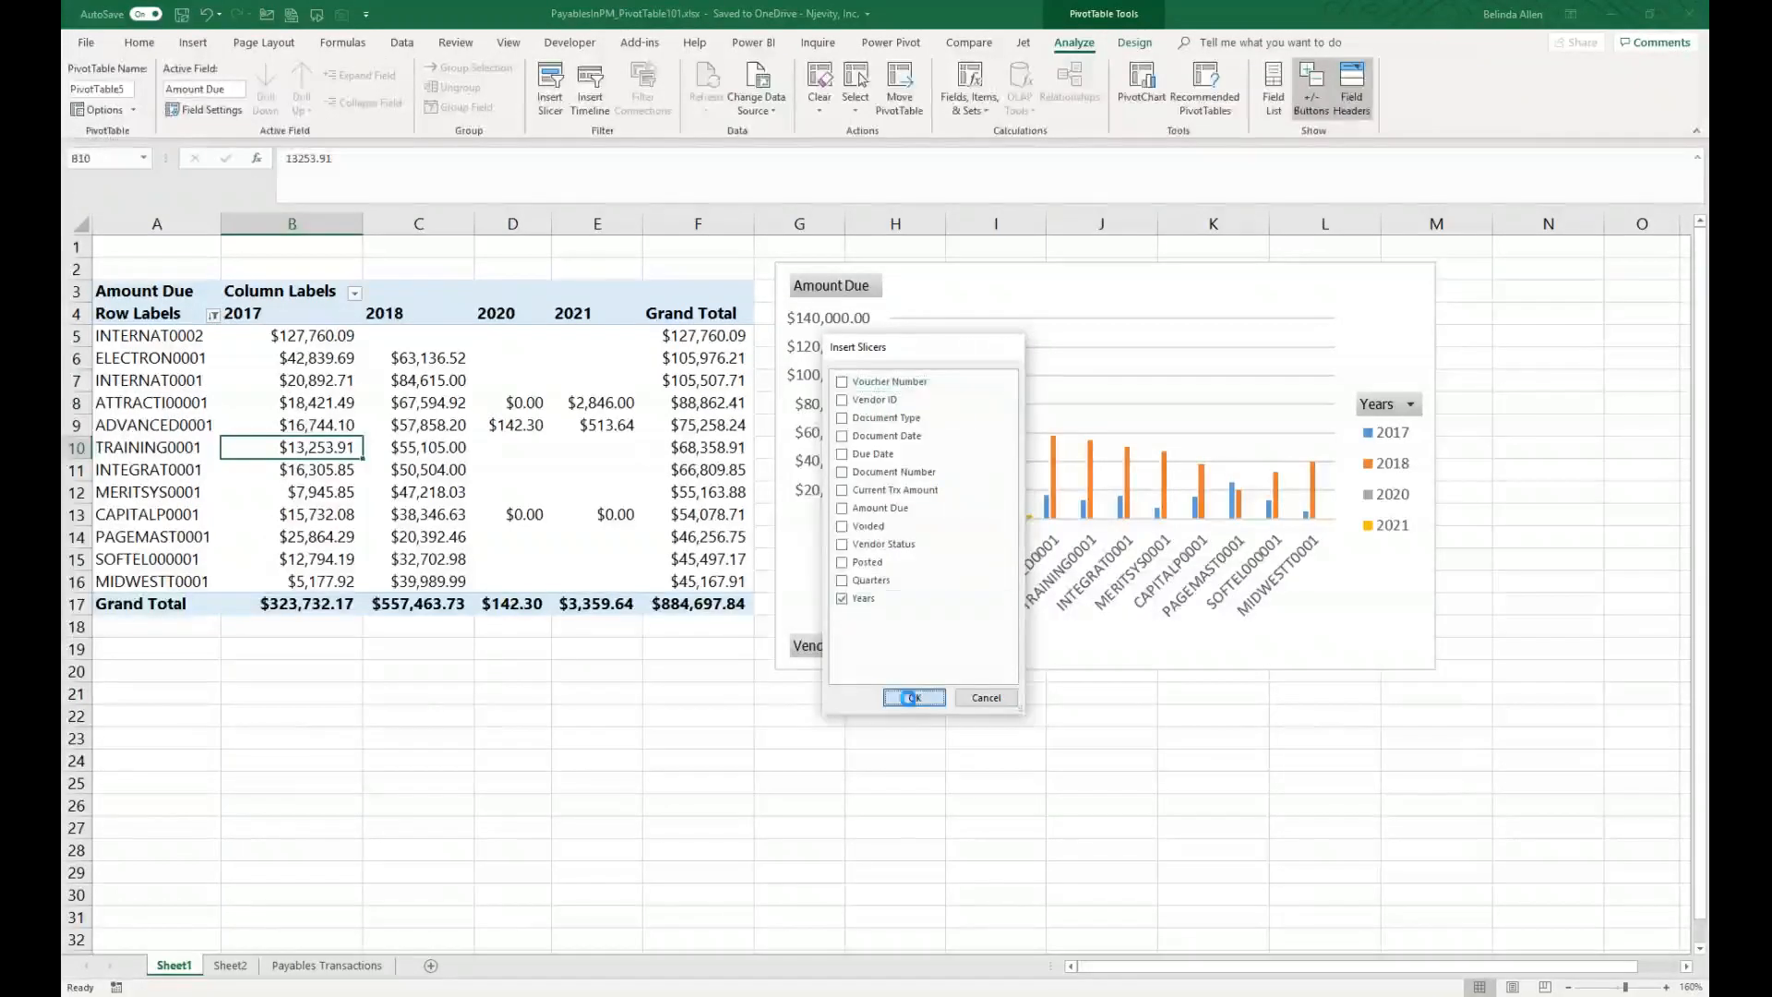
{"action": "left_click", "coordinate": [911, 697]}
{"action": "left_click_drag", "start_coordinate": [877, 417], "coordinate": [535, 674]}
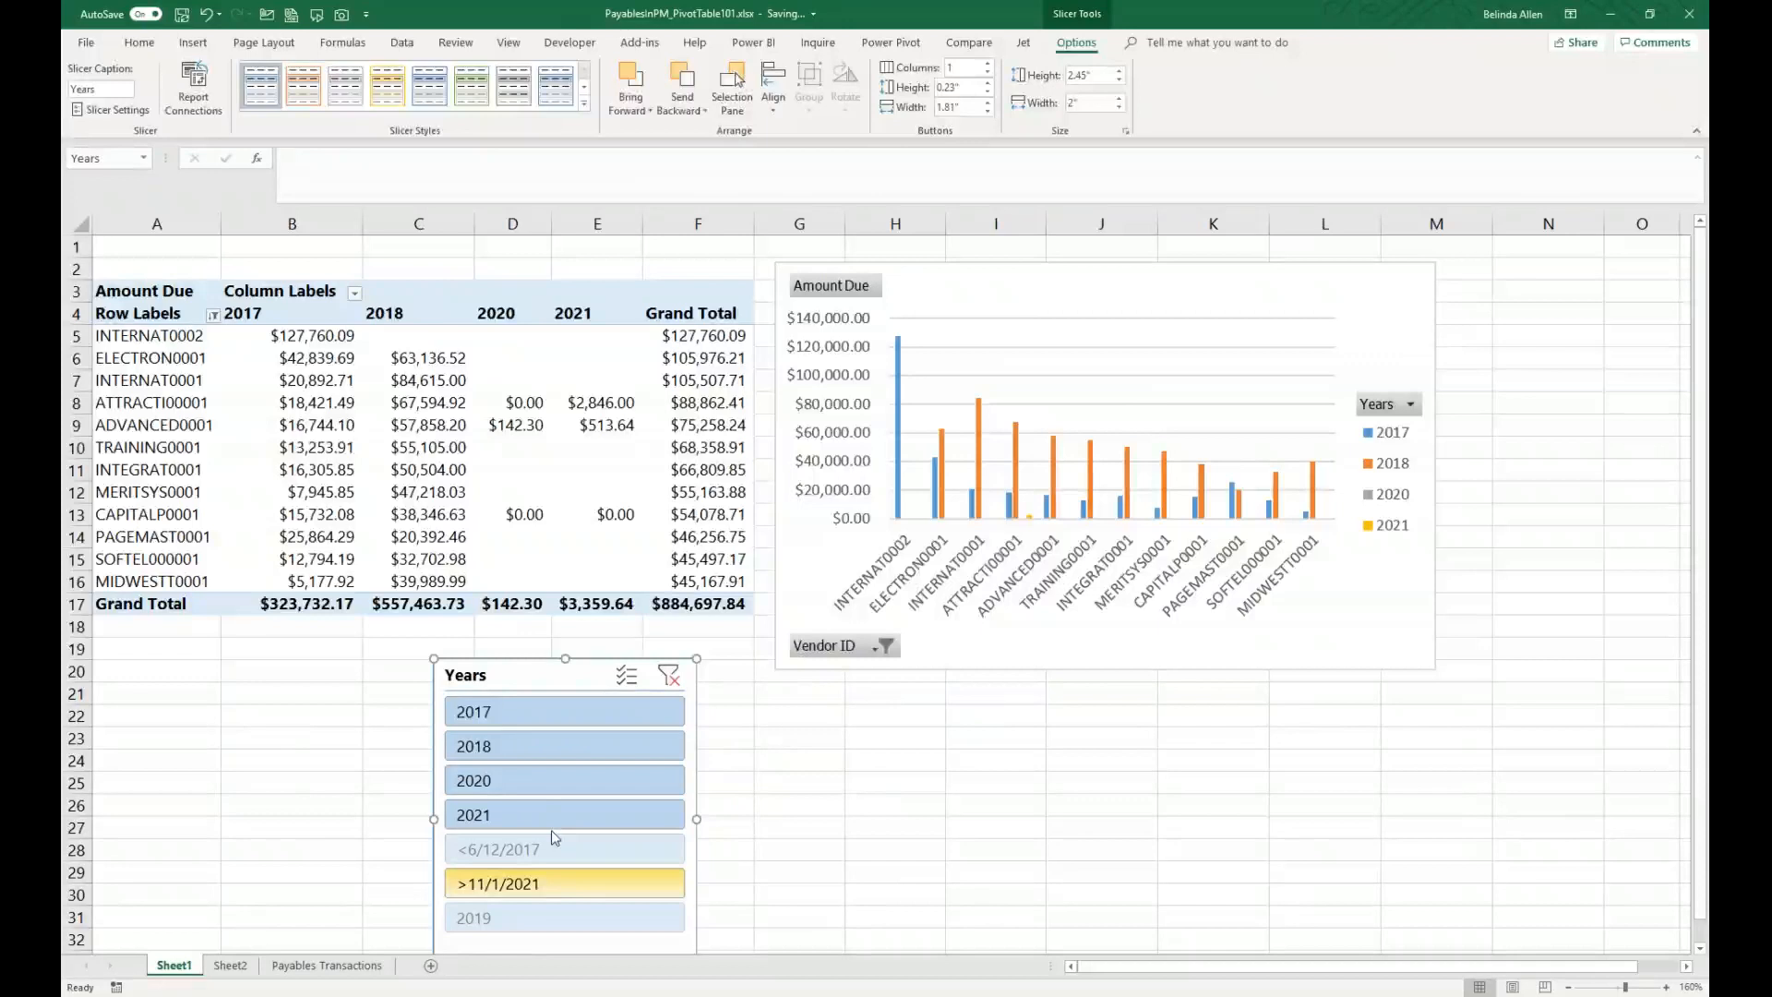
Step: Set the Years slicer to hide items with no data and shrink the slicer's height
{"action": "right_click", "coordinate": [540, 804]}
{"action": "left_click", "coordinate": [950, 560]}
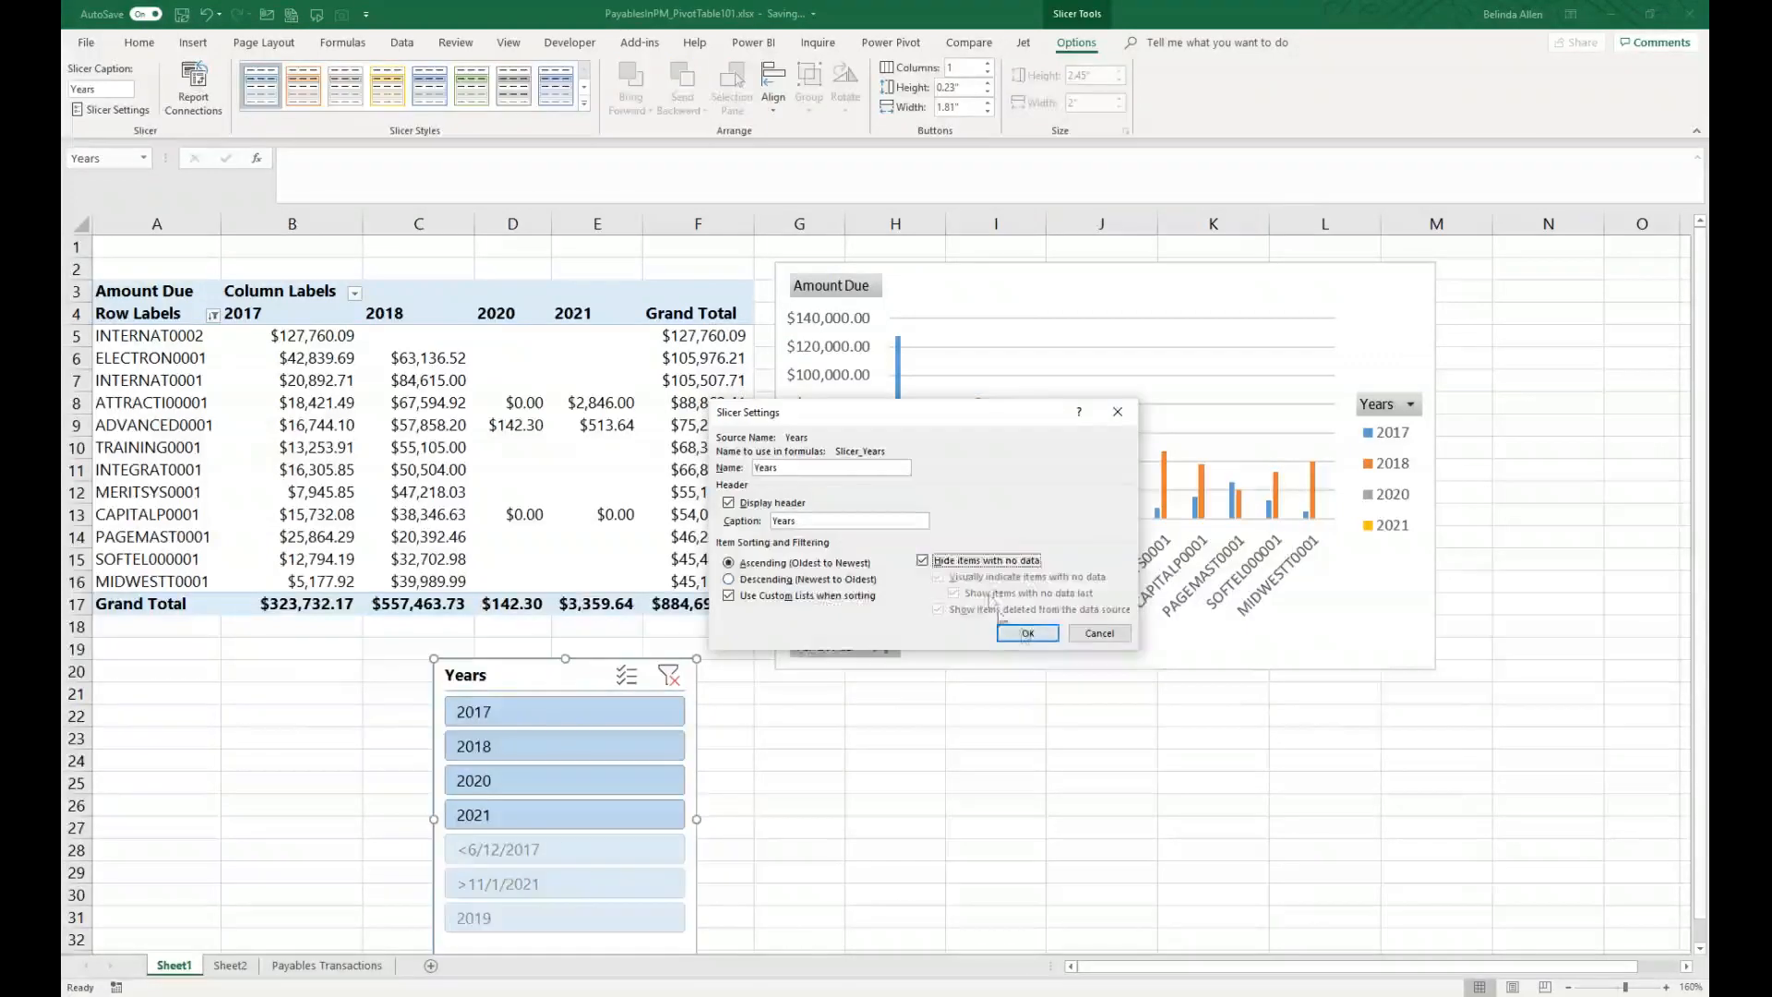
{"action": "left_click", "coordinate": [1026, 633]}
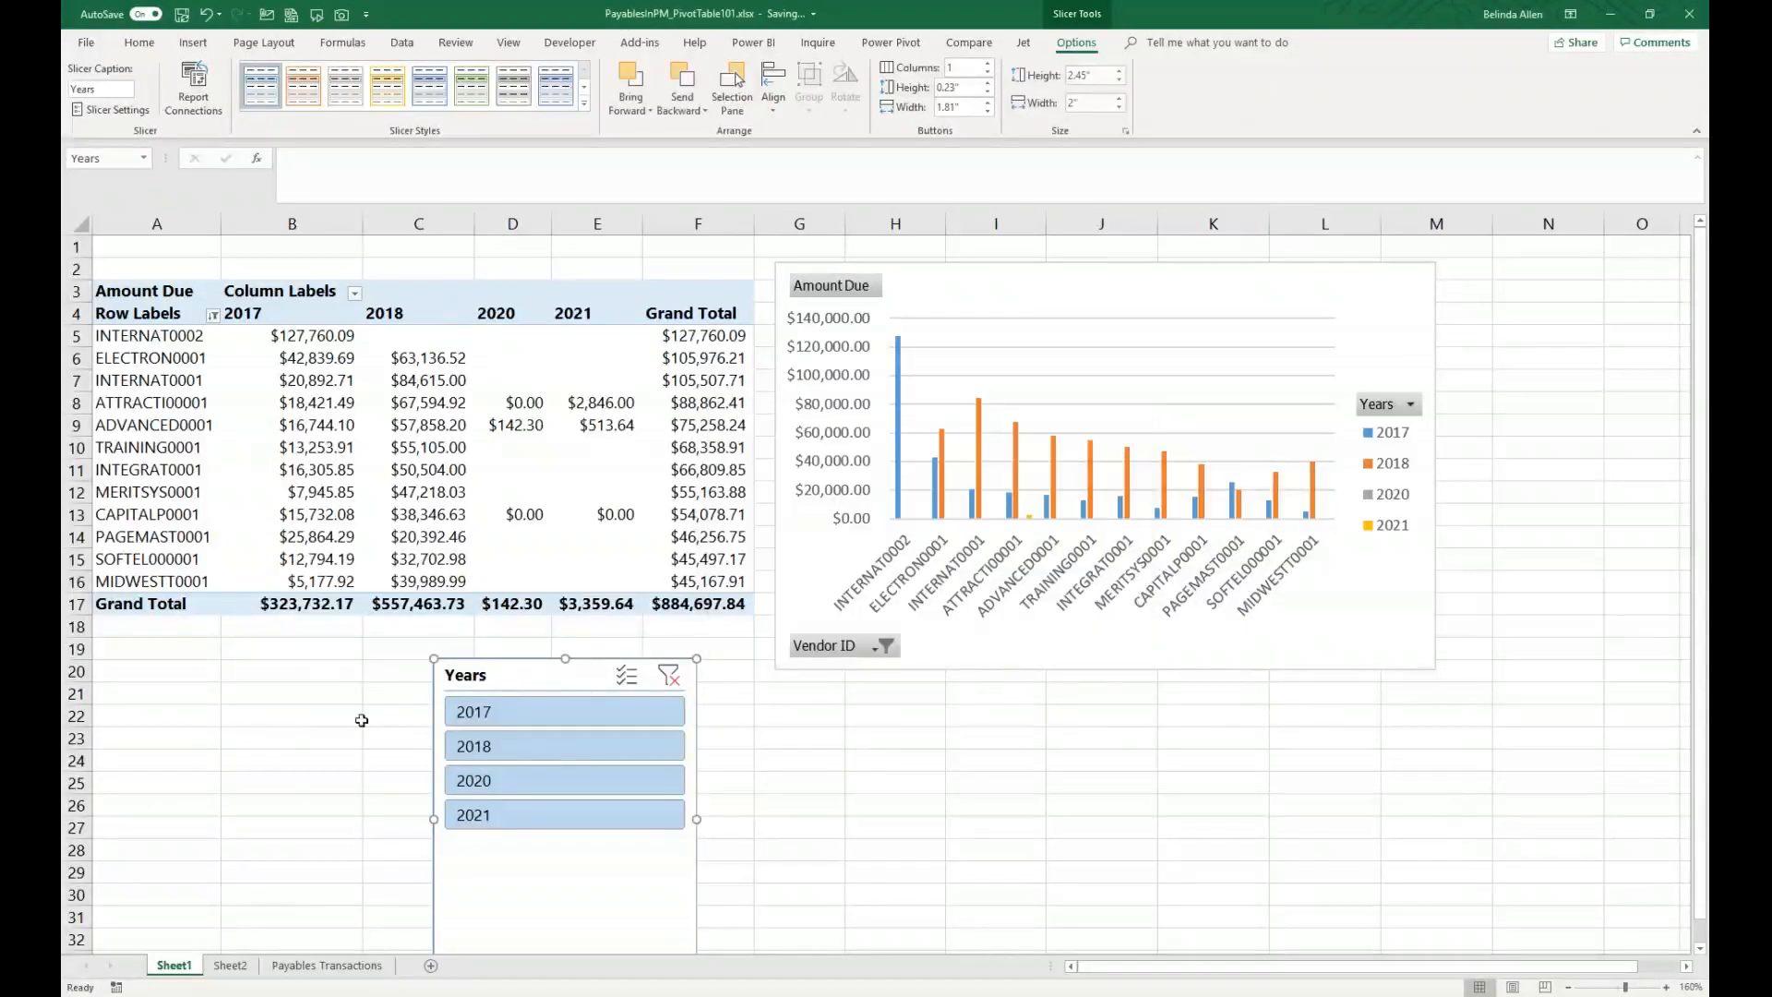
{"action": "mouse_move", "coordinate": [568, 658]}
{"action": "left_mouse_down"}
{"action": "mouse_move", "coordinate": [573, 814]}
{"action": "mouse_move", "coordinate": [553, 672]}
{"action": "left_mouse_up"}
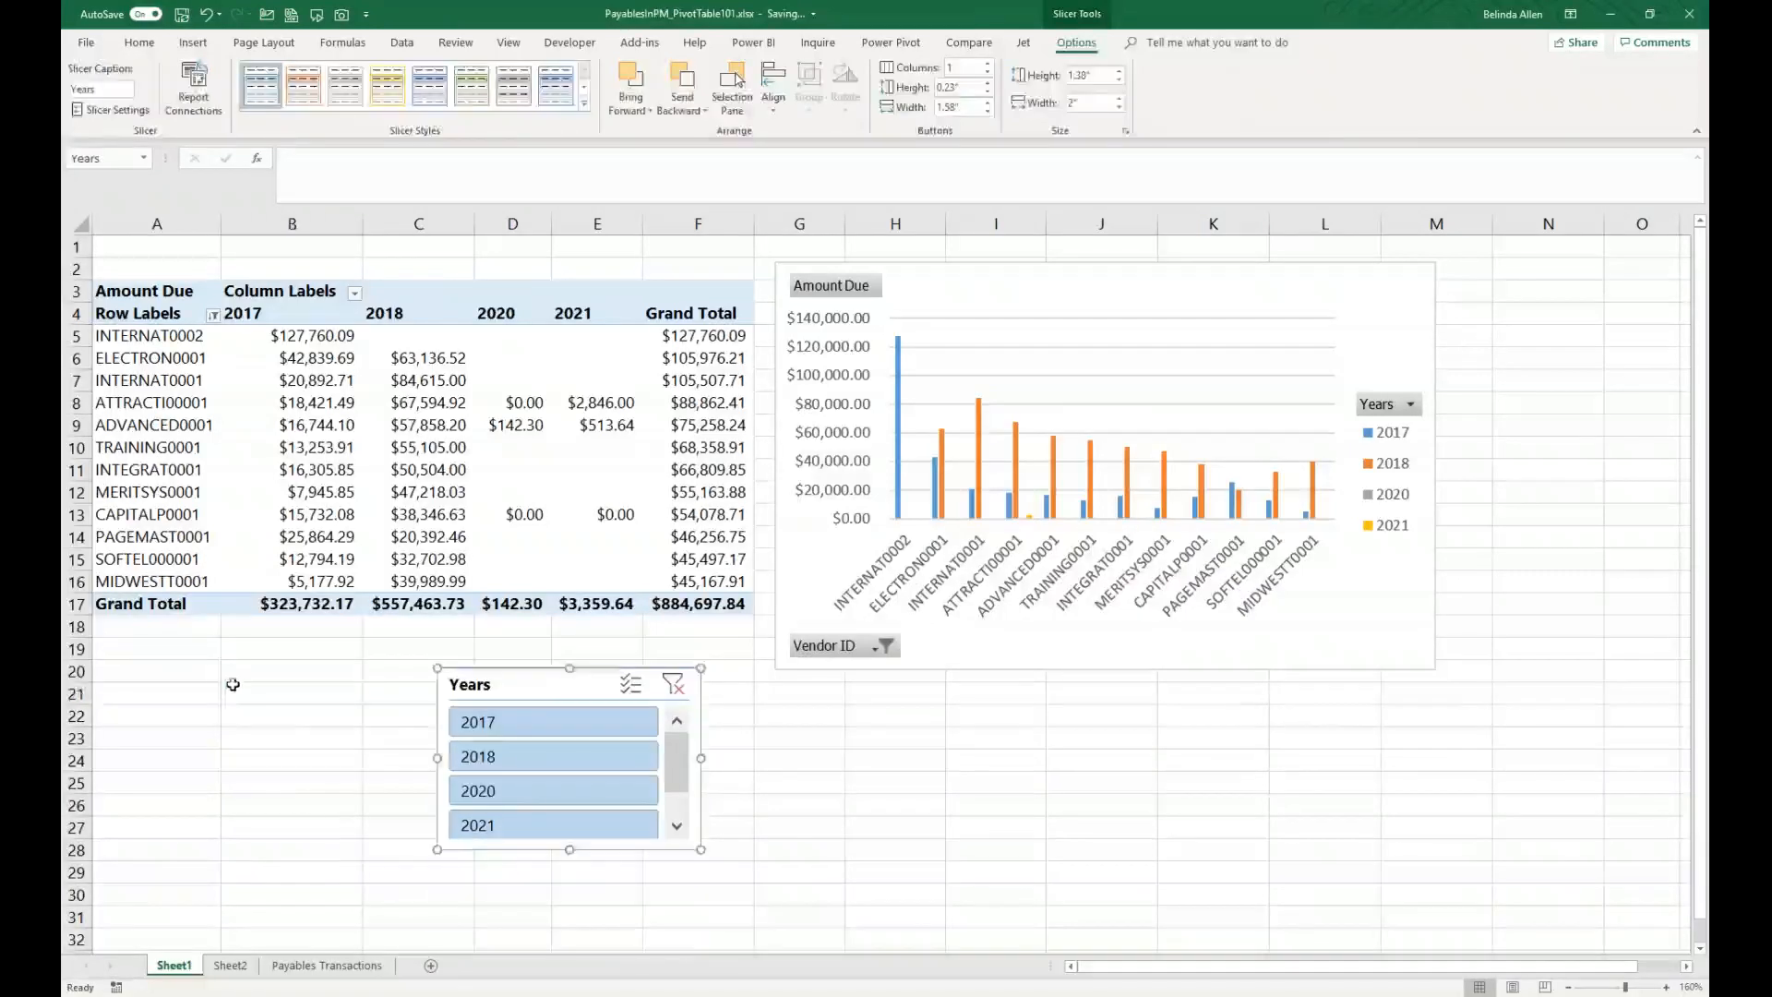
{"action": "left_click", "coordinate": [245, 692]}
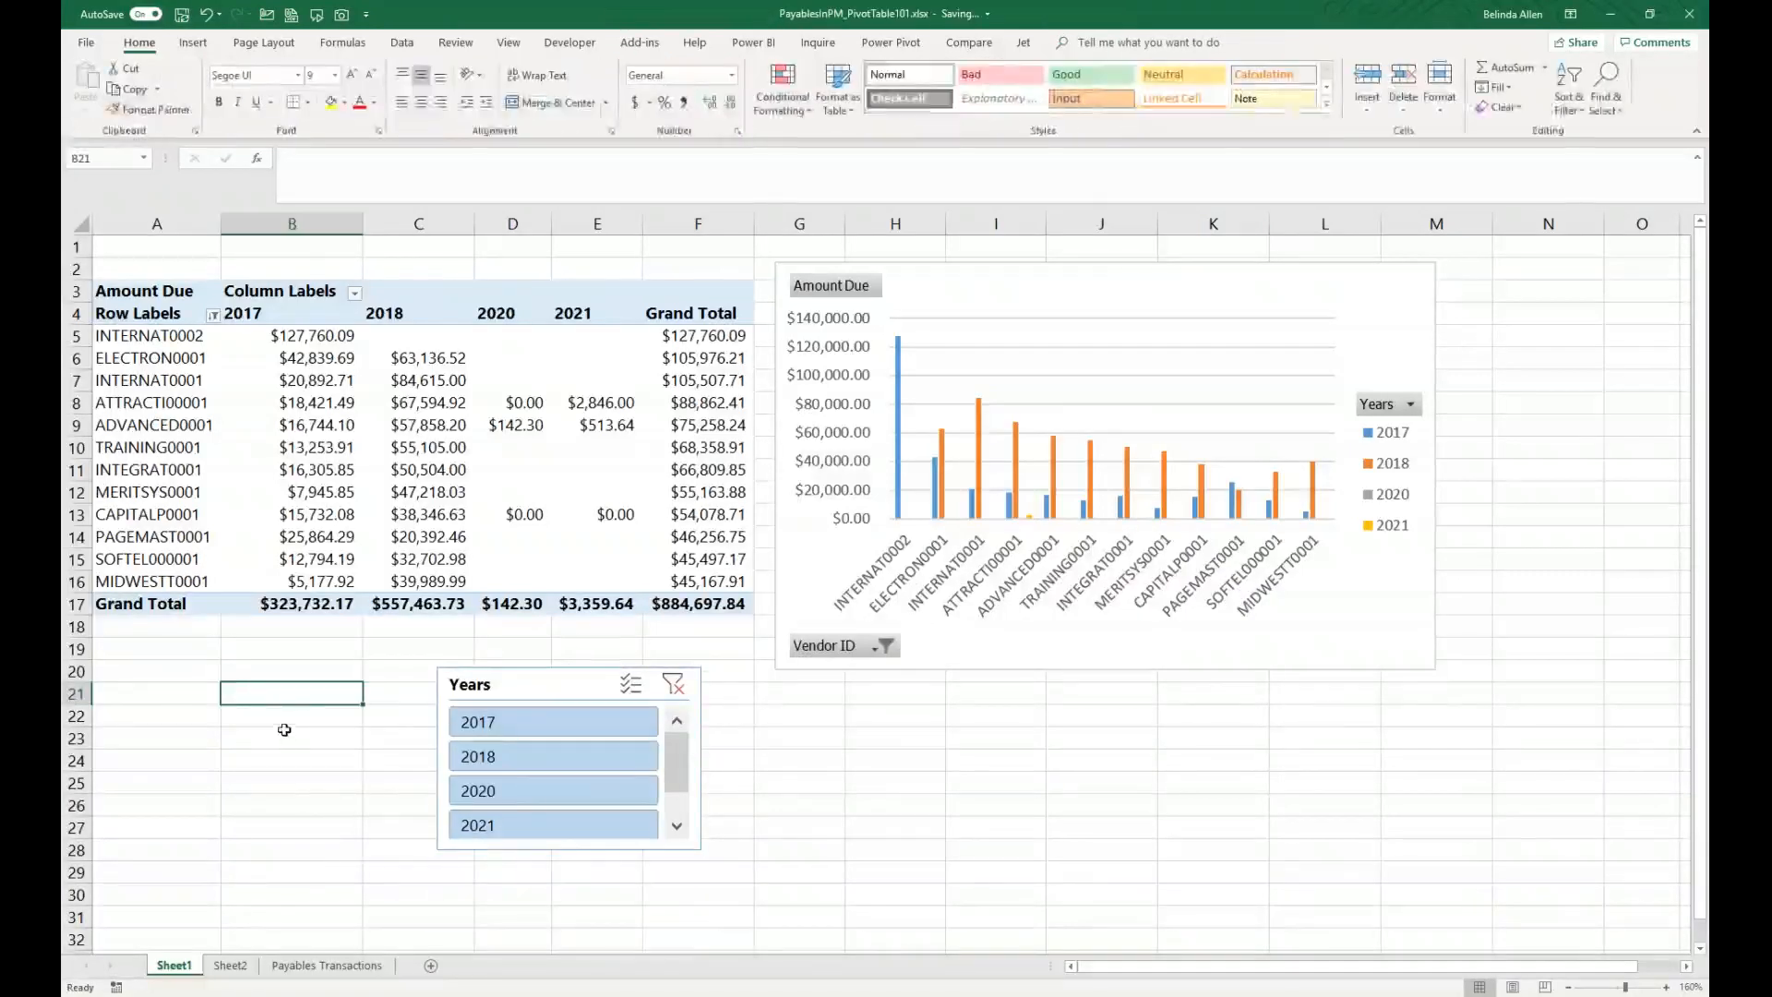
Step: Insert a Document Type slicer and place it below the table beside the Years slicer
{"action": "left_click", "coordinate": [404, 487]}
{"action": "left_click", "coordinate": [1074, 44]}
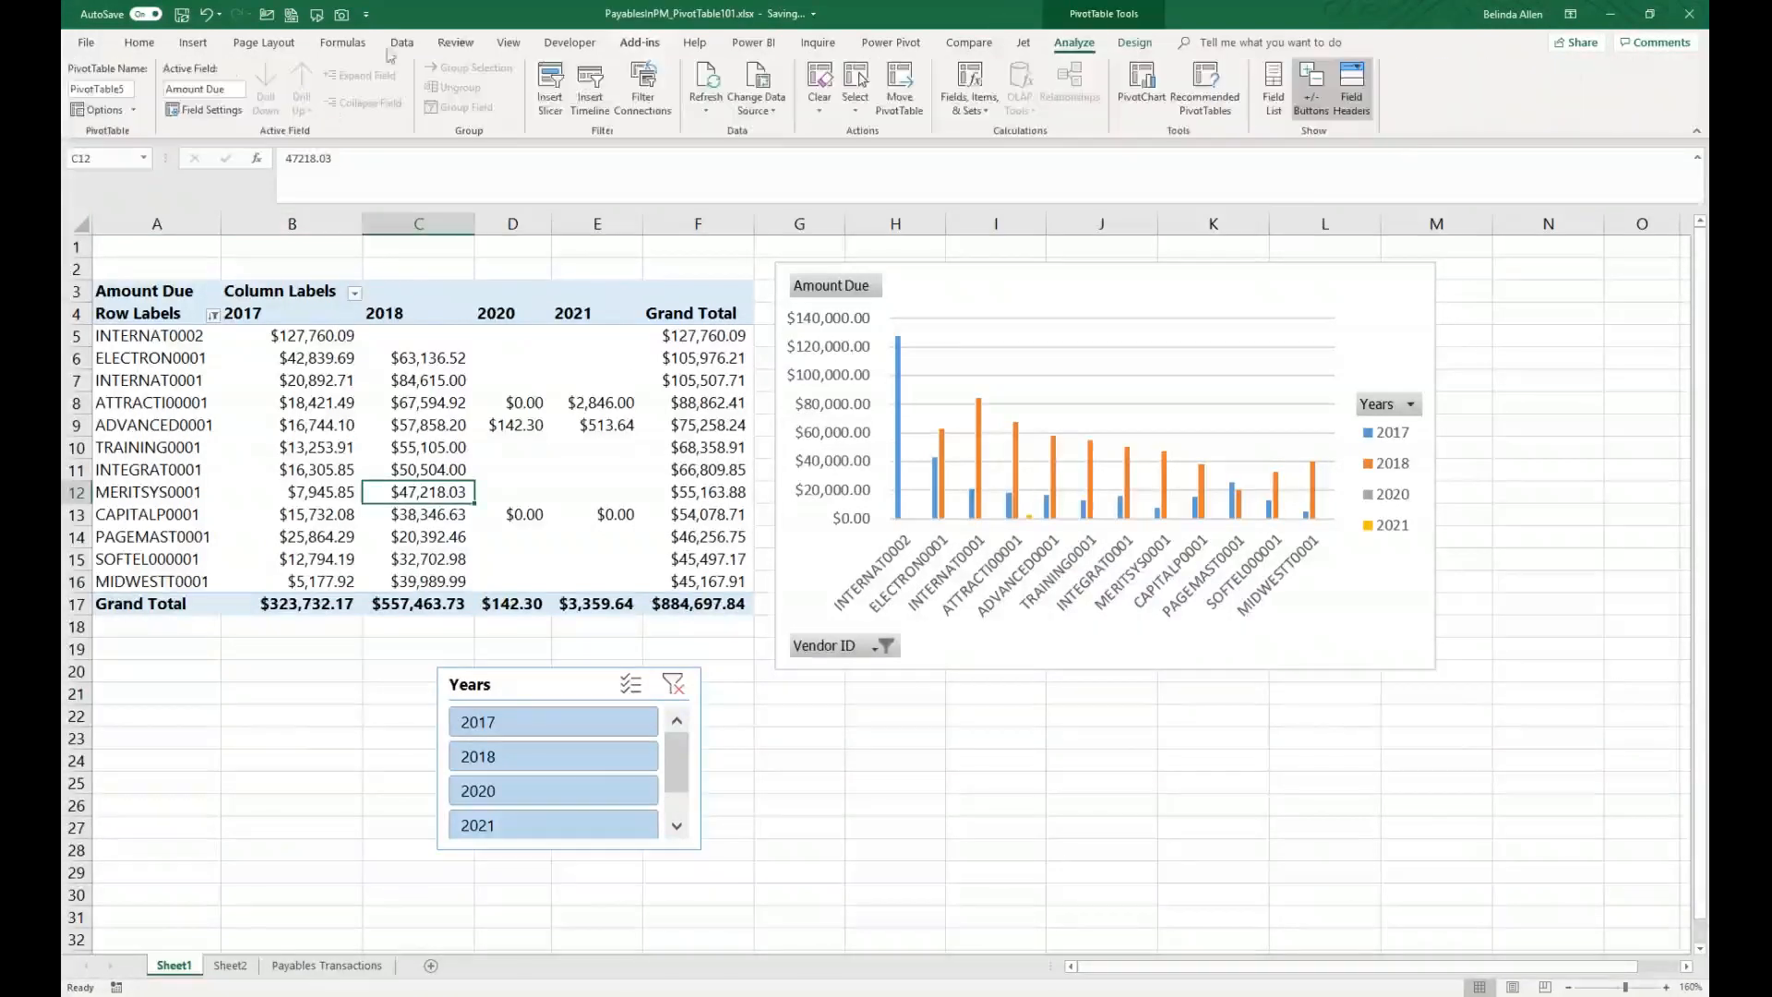
{"action": "left_click", "coordinate": [550, 90]}
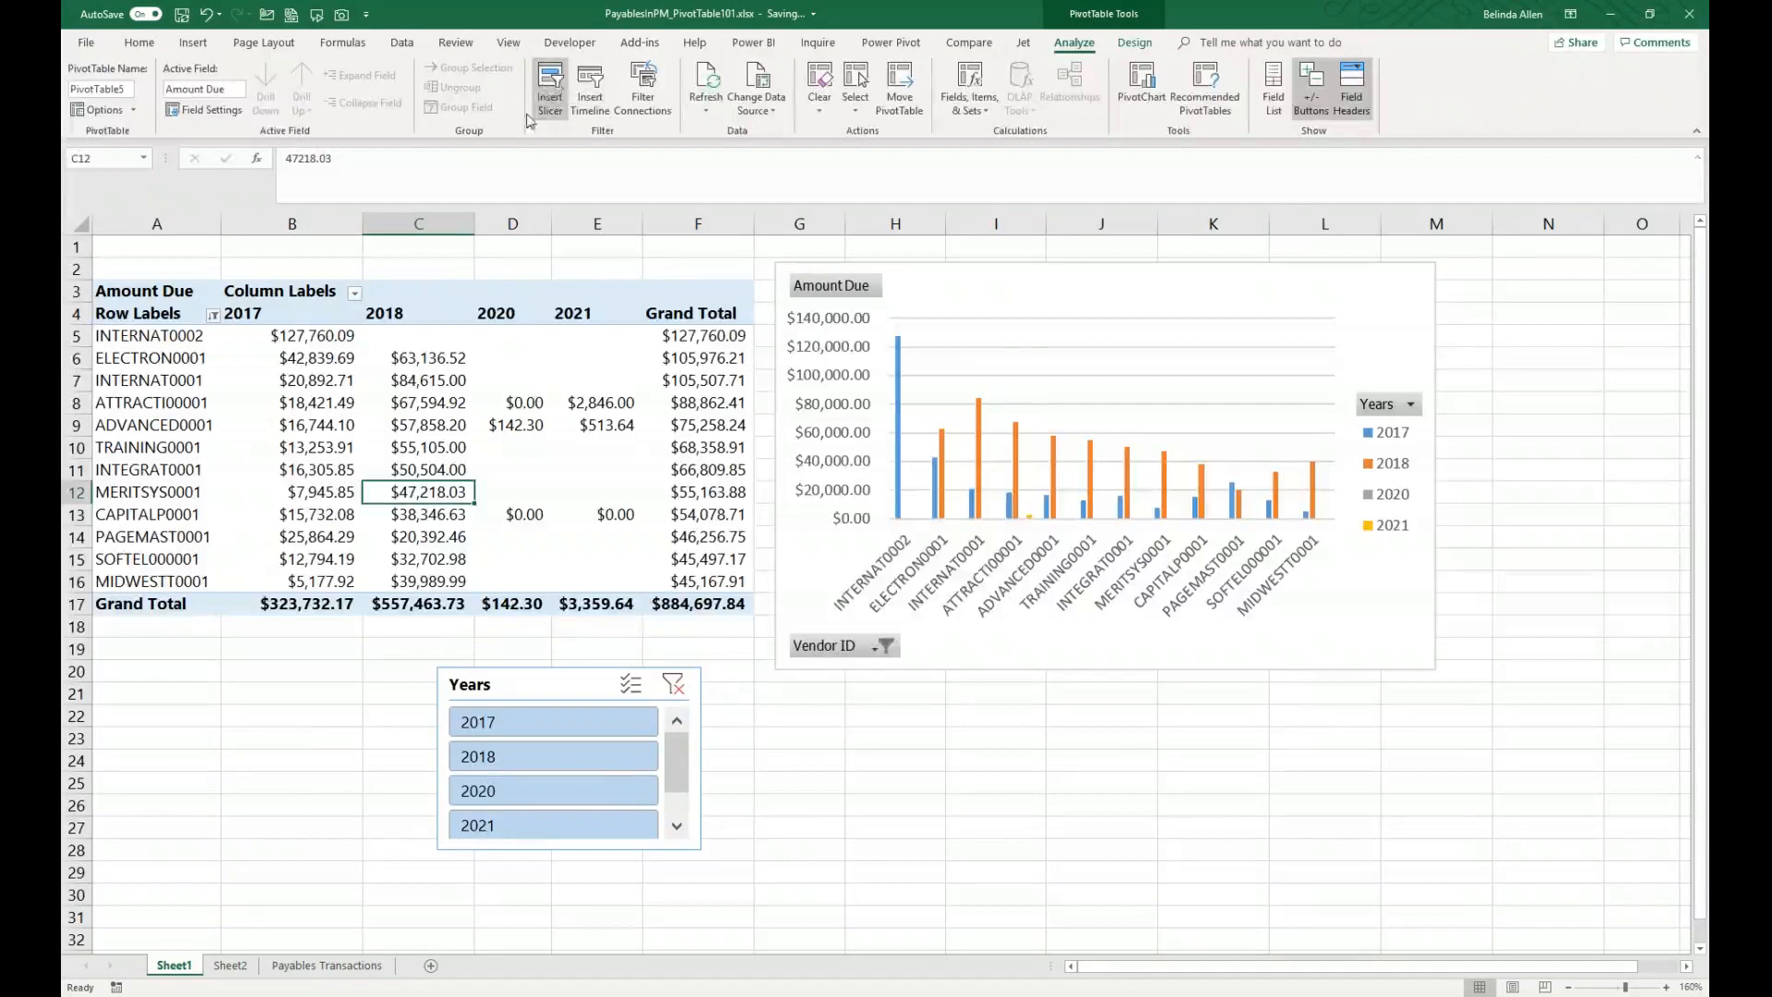
{"action": "left_click", "coordinate": [842, 417]}
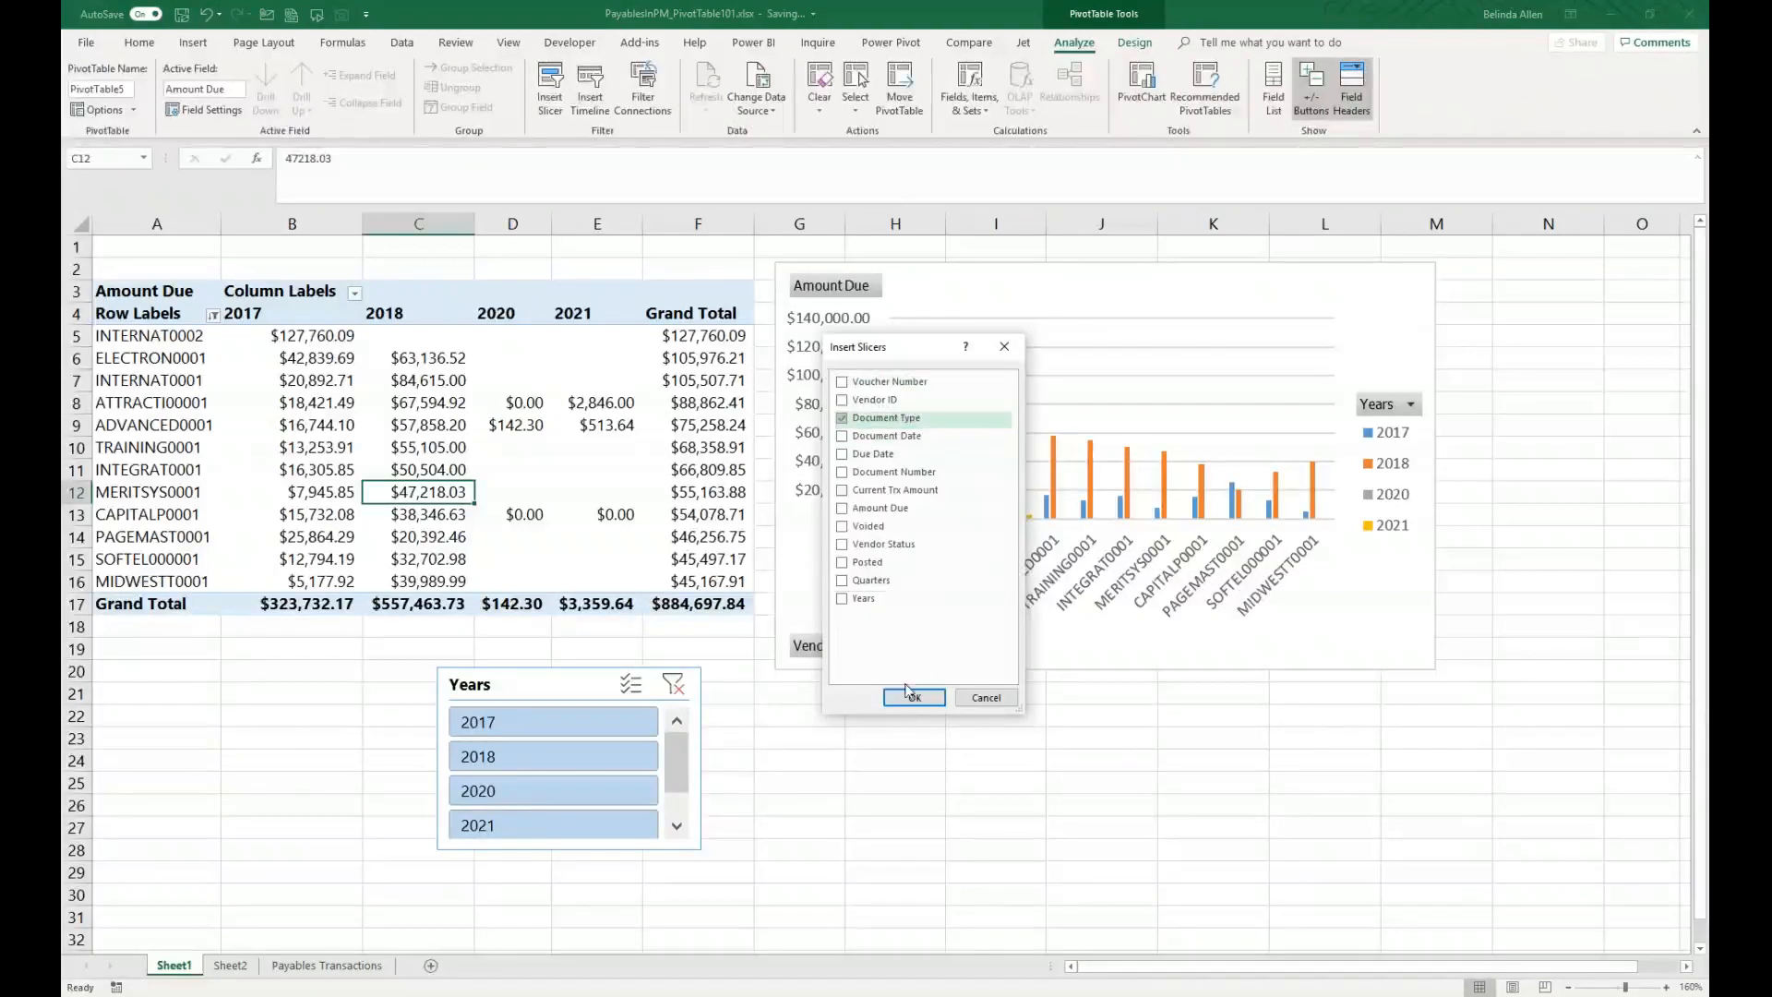
{"action": "left_click", "coordinate": [913, 701]}
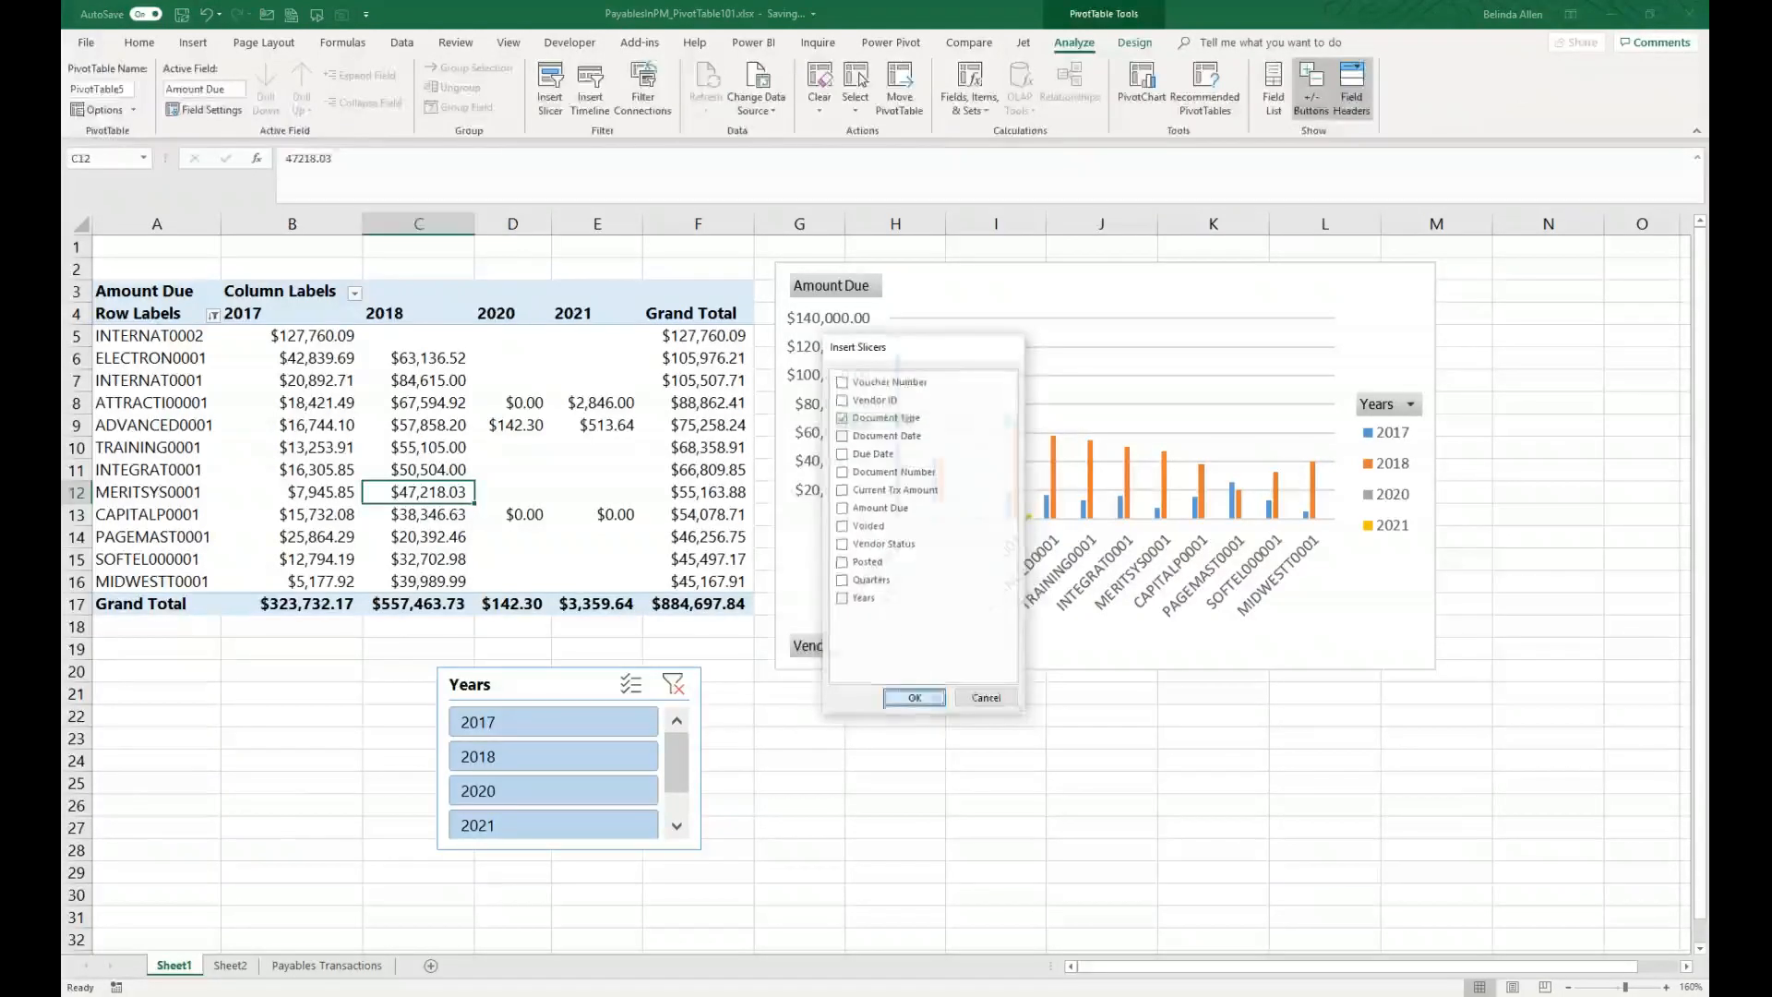
{"action": "left_click_drag", "start_coordinate": [907, 414], "coordinate": [216, 691]}
{"action": "left_click_drag", "start_coordinate": [238, 811], "coordinate": [255, 873]}
{"action": "left_click", "coordinate": [369, 412]}
{"action": "key", "text": "Escape"}
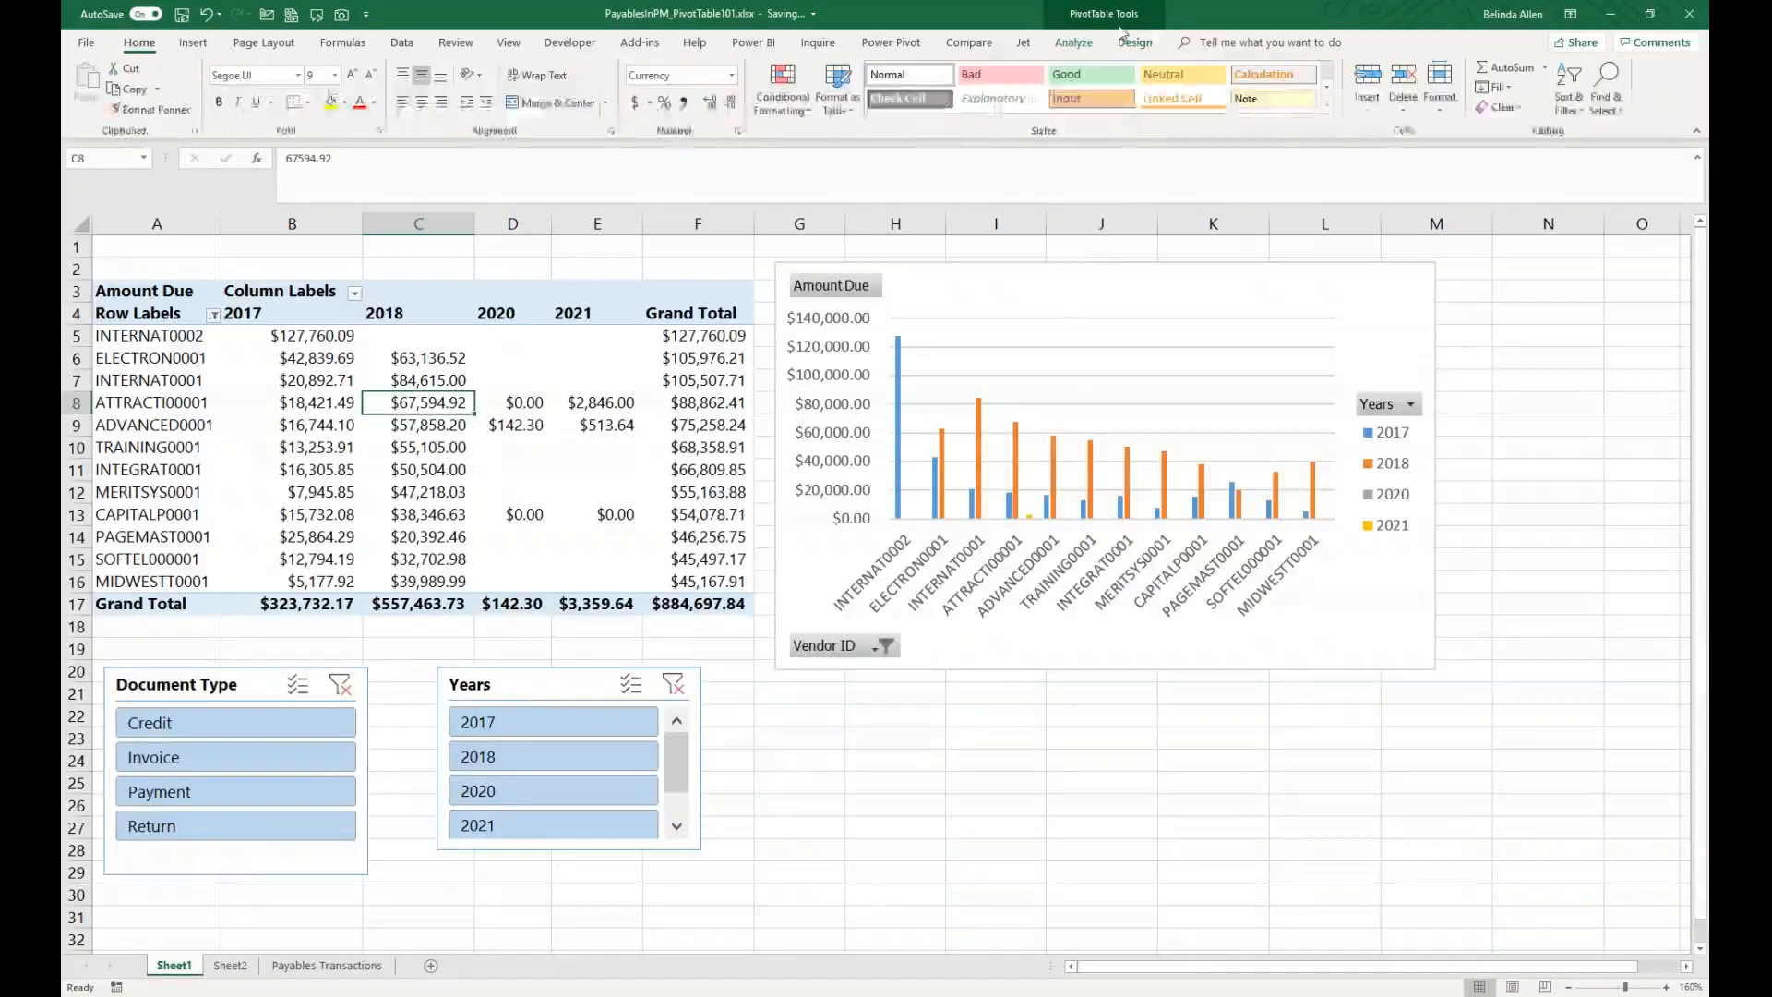
Step: Add the Voided field as a report filter and filter it to No
{"action": "left_click", "coordinate": [1075, 42]}
{"action": "left_click", "coordinate": [1270, 79]}
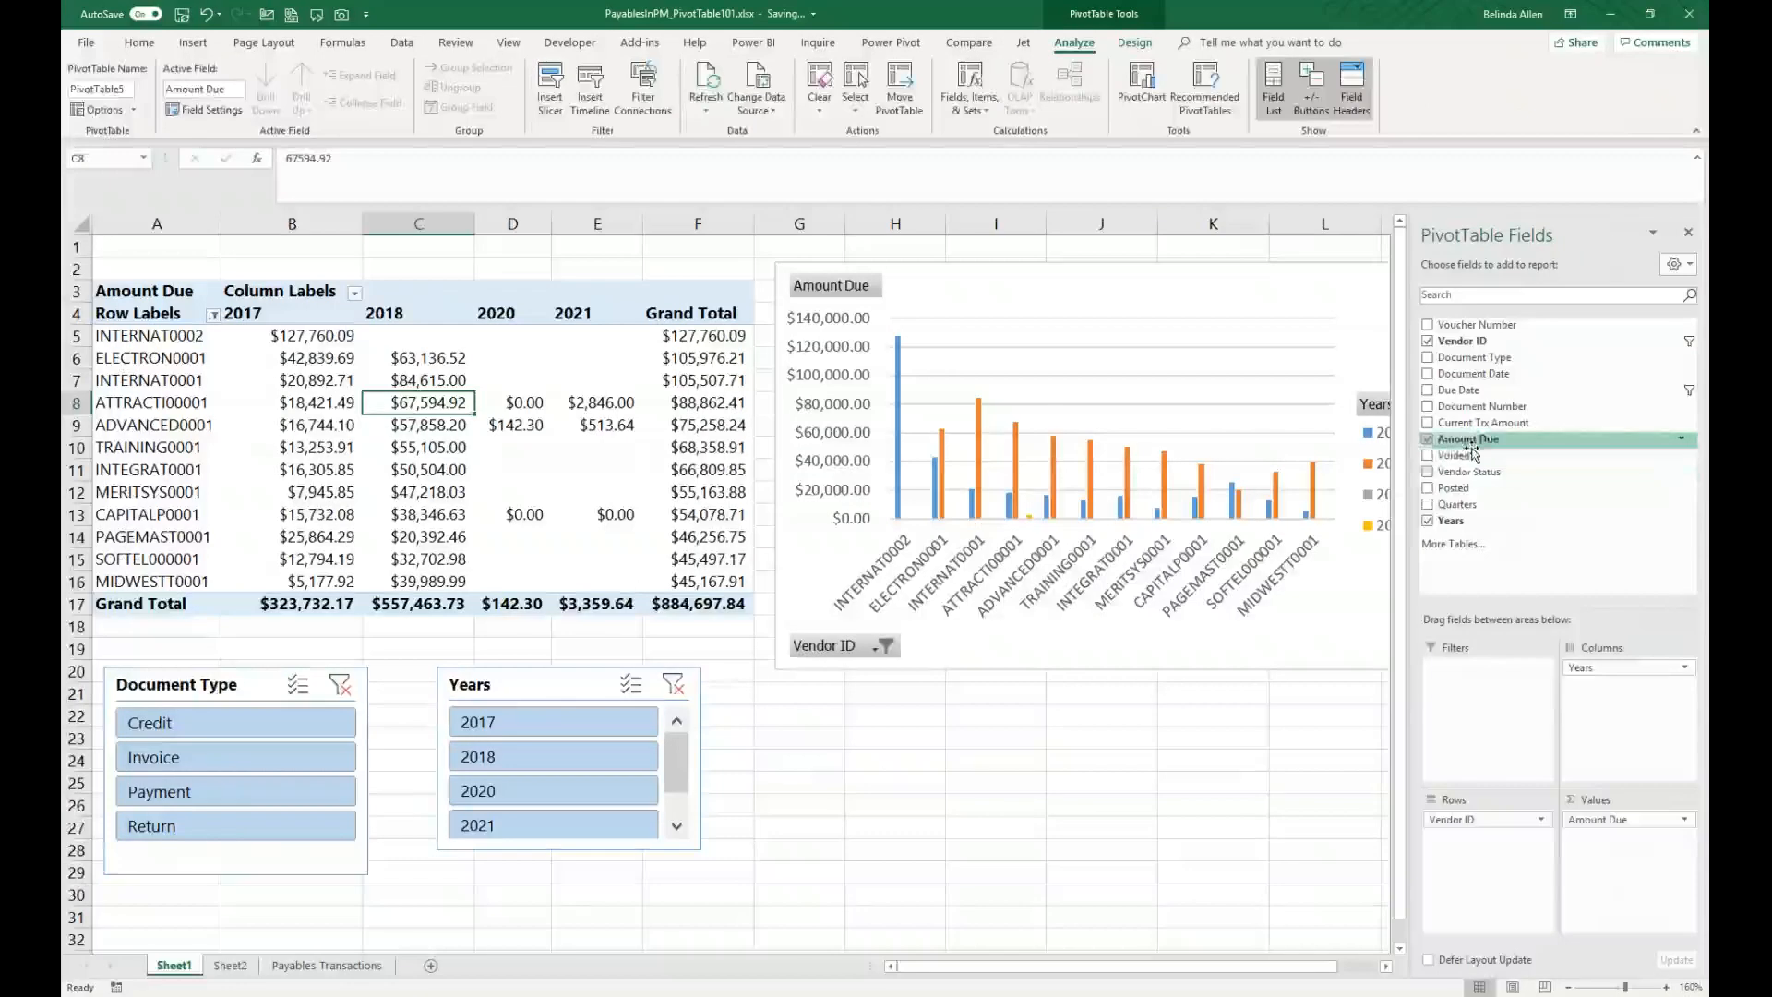
{"action": "left_click_drag", "start_coordinate": [1470, 452], "coordinate": [1471, 683]}
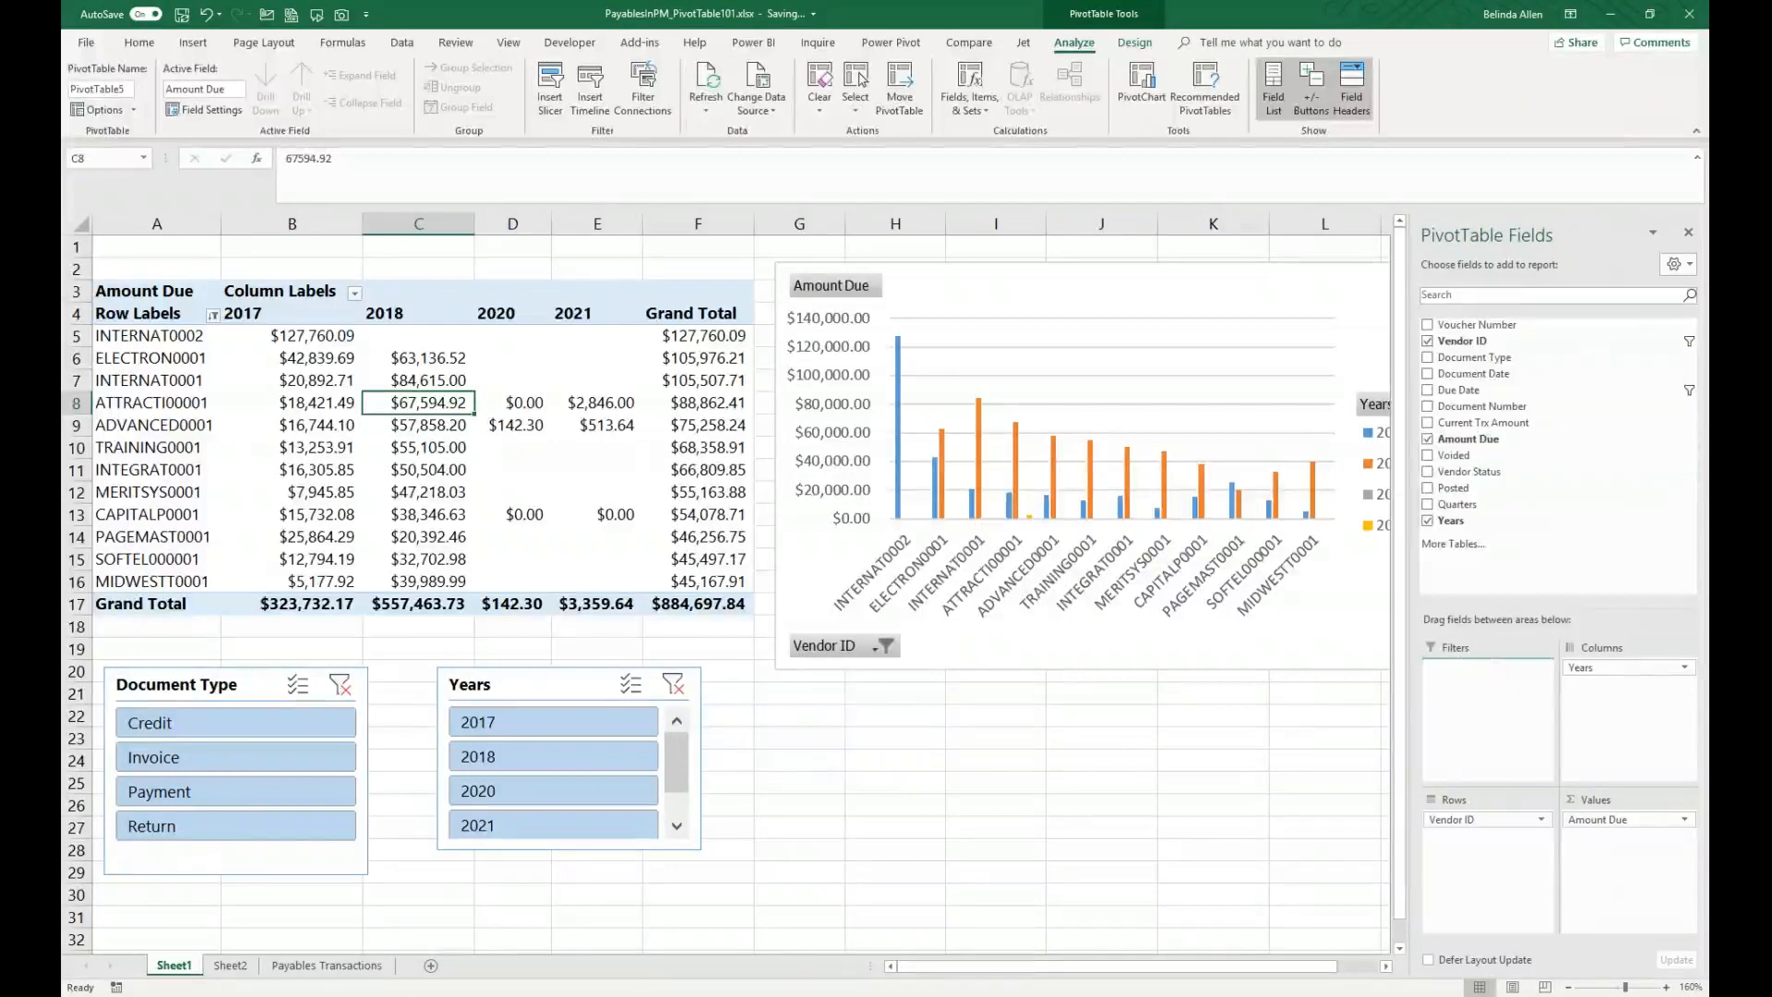
{"action": "left_click", "coordinate": [1688, 231]}
{"action": "left_click", "coordinate": [354, 249]}
{"action": "left_click", "coordinate": [188, 321]}
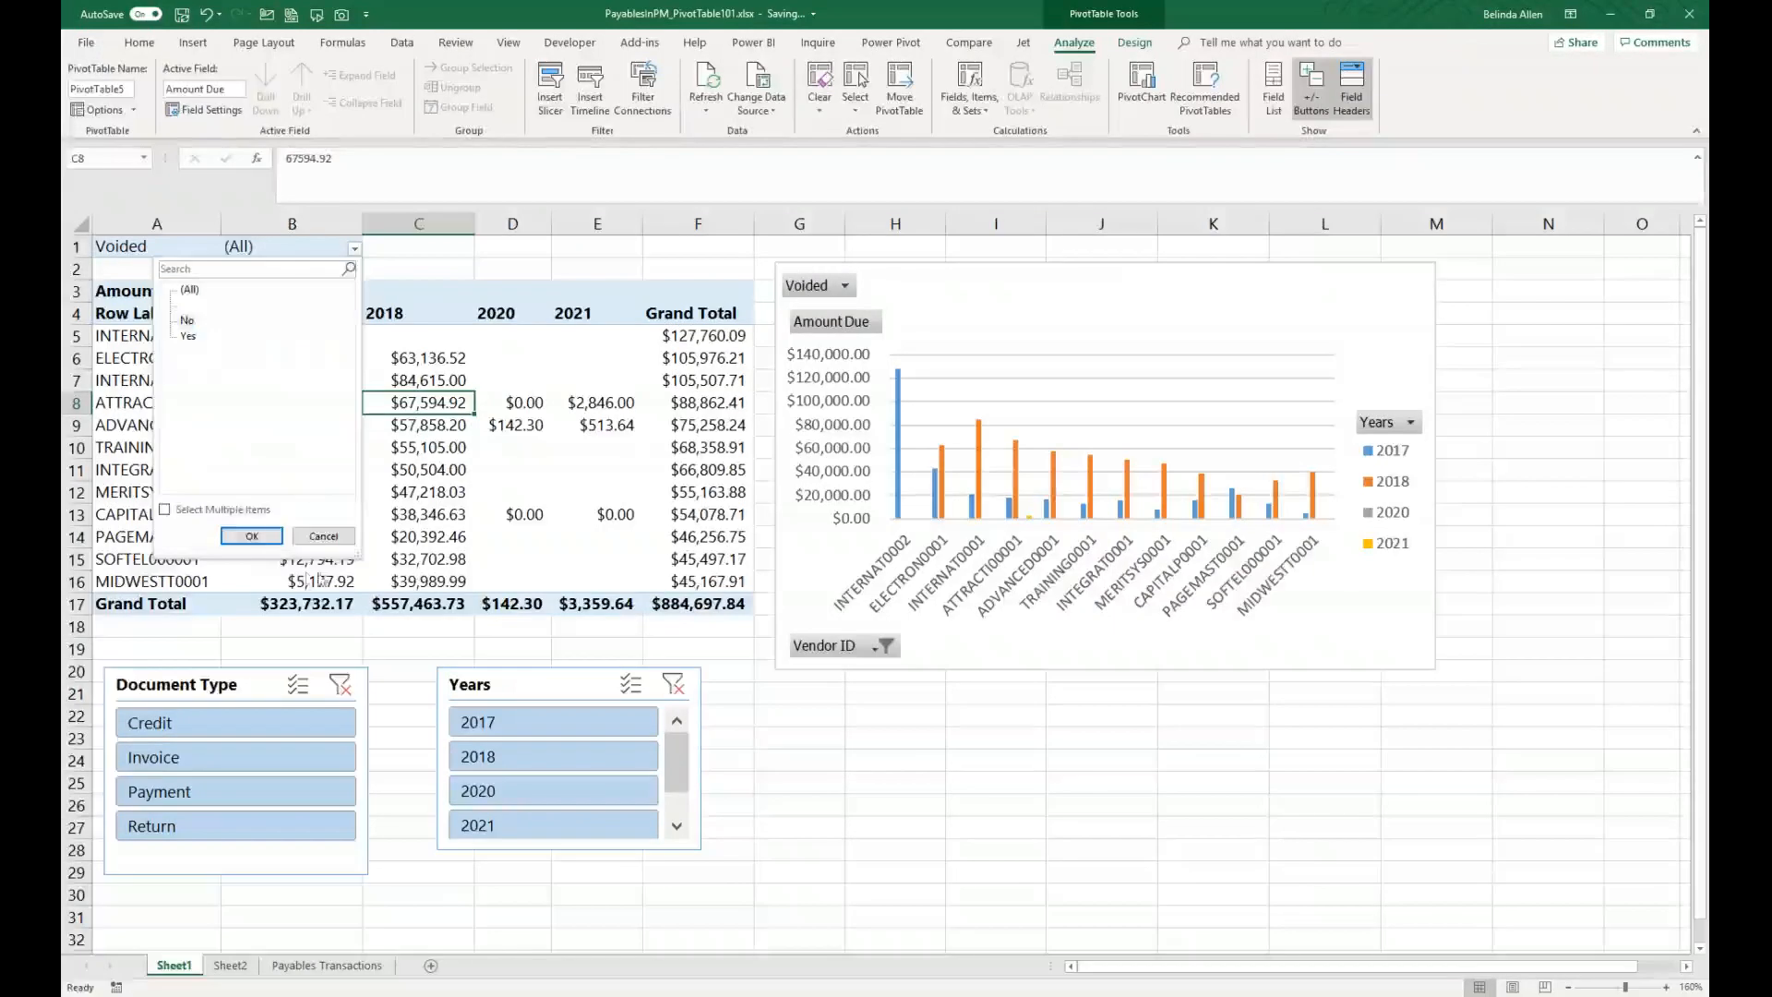
{"action": "left_click", "coordinate": [251, 536]}
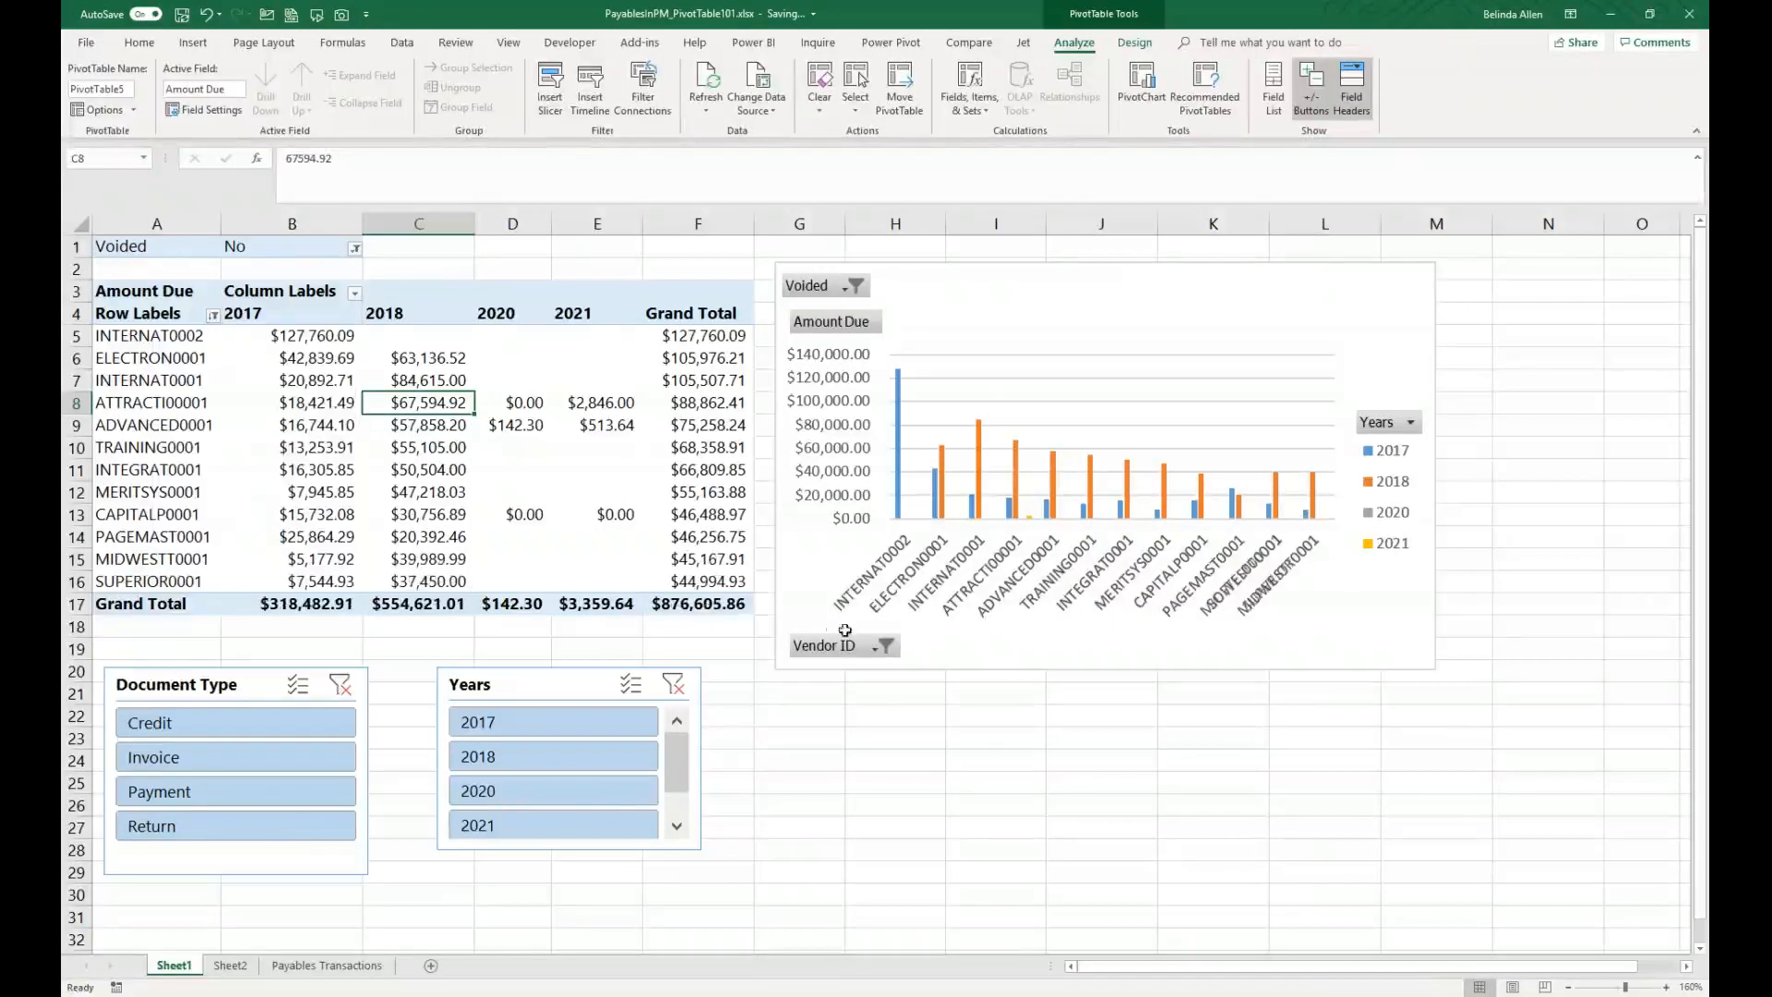
Step: Set the Document Type slicer to hide items with no data, then move both slicers below the PivotChart
{"action": "left_click", "coordinate": [232, 703]}
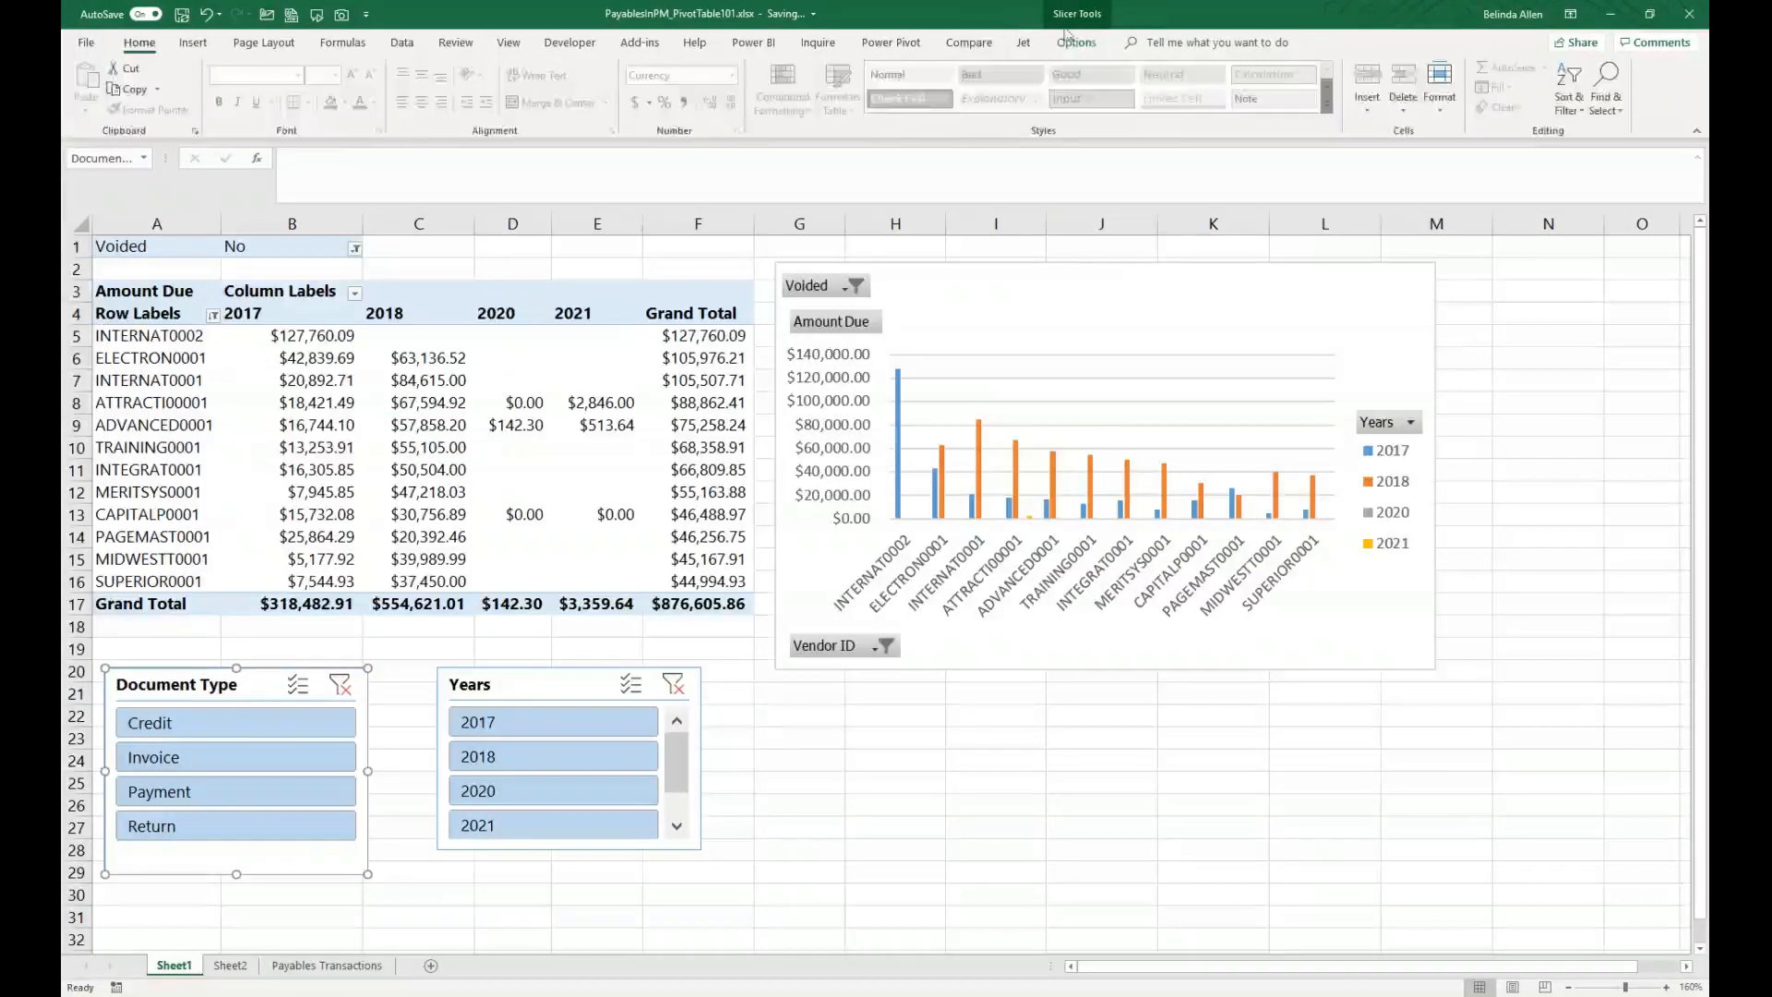
{"action": "left_click", "coordinate": [1075, 43]}
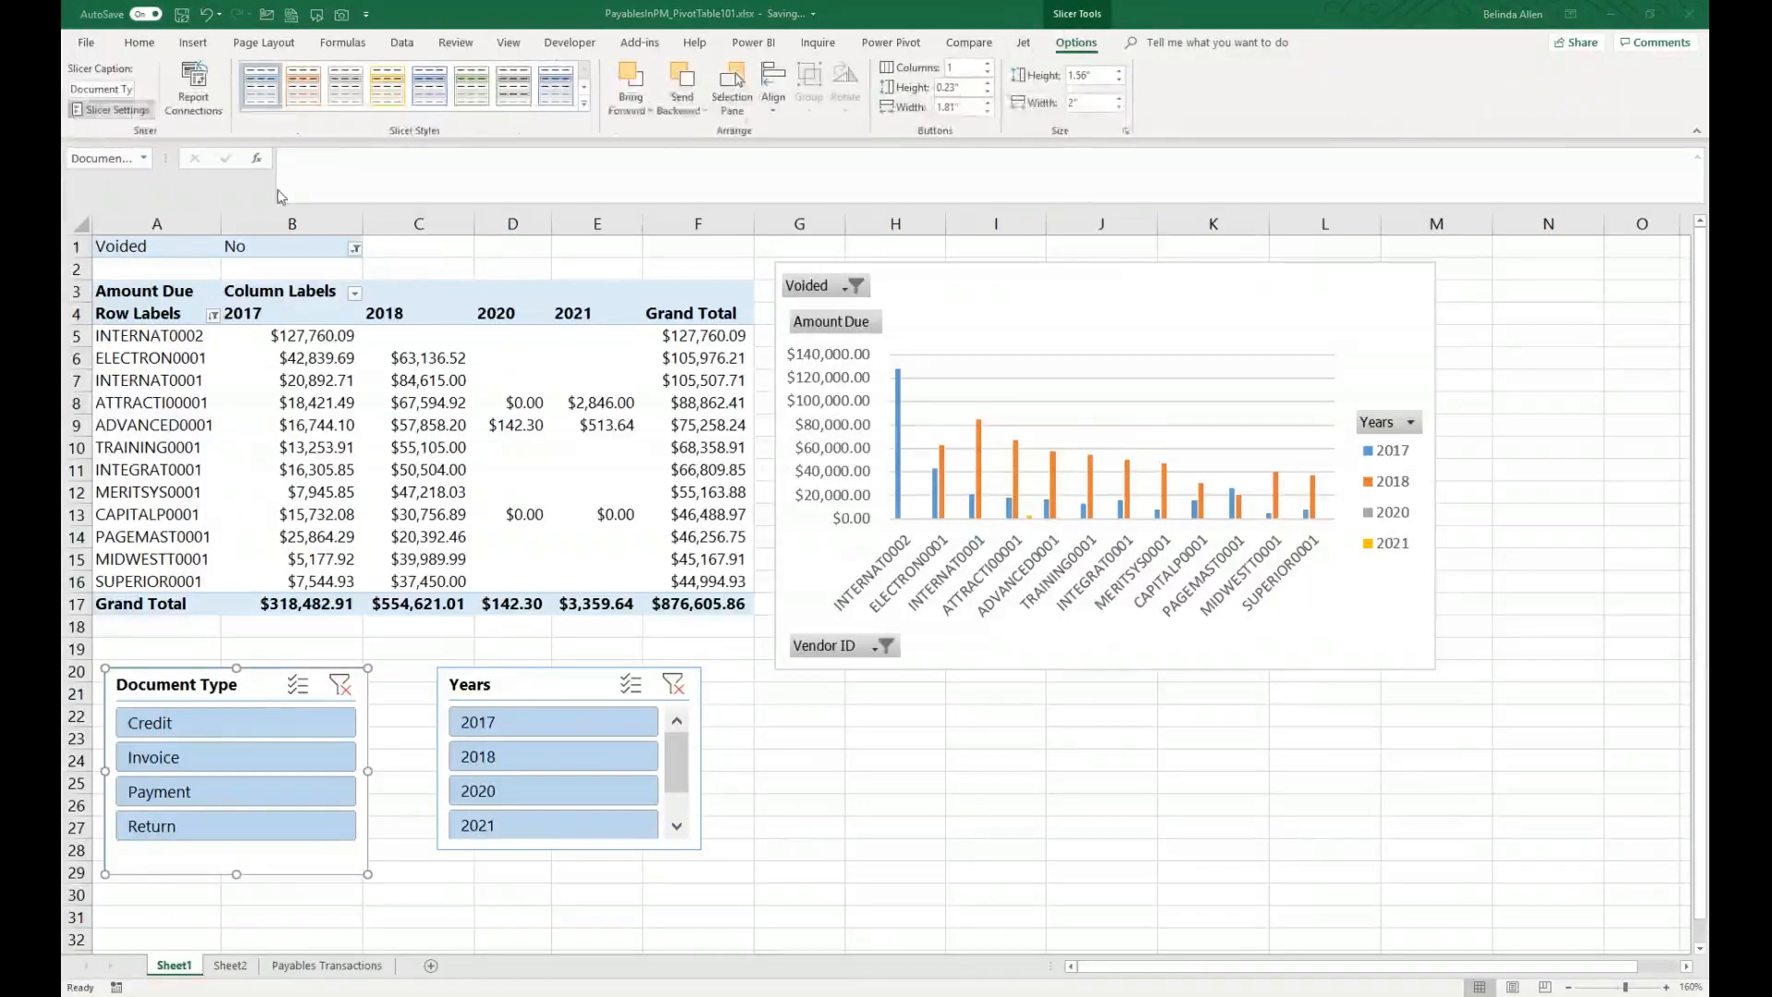
{"action": "left_click", "coordinate": [970, 563]}
{"action": "left_click", "coordinate": [1022, 634]}
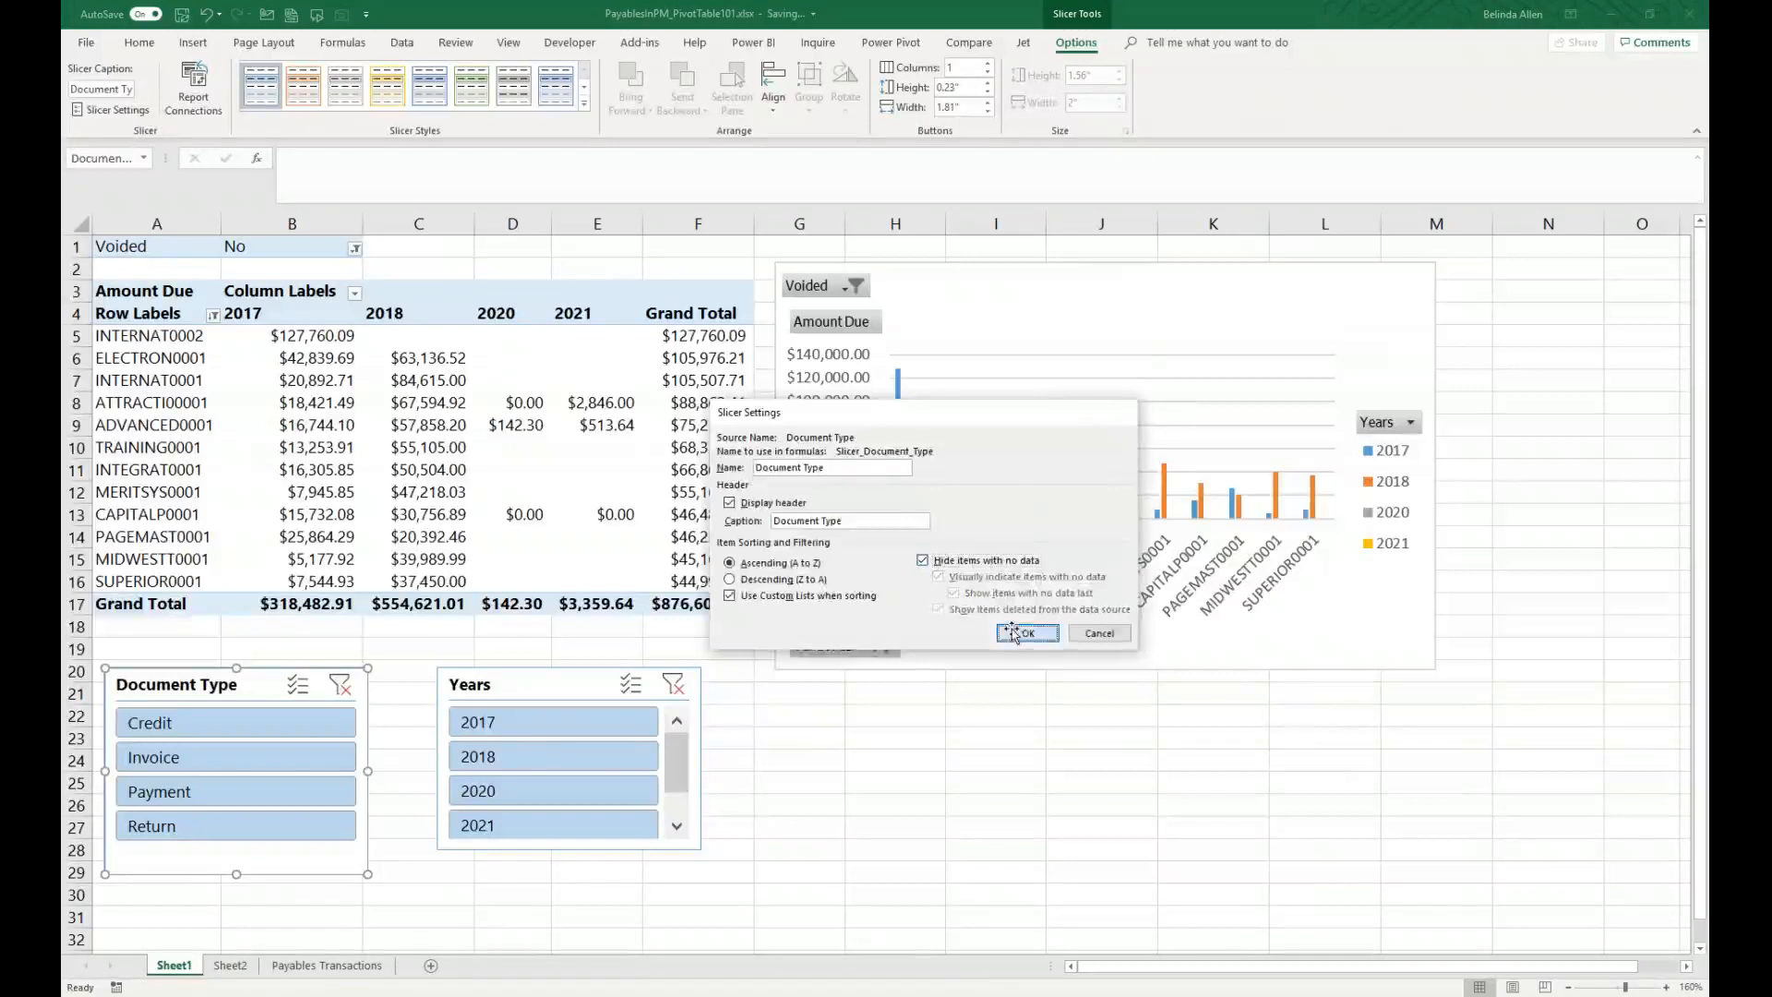
{"action": "left_click", "coordinate": [964, 856]}
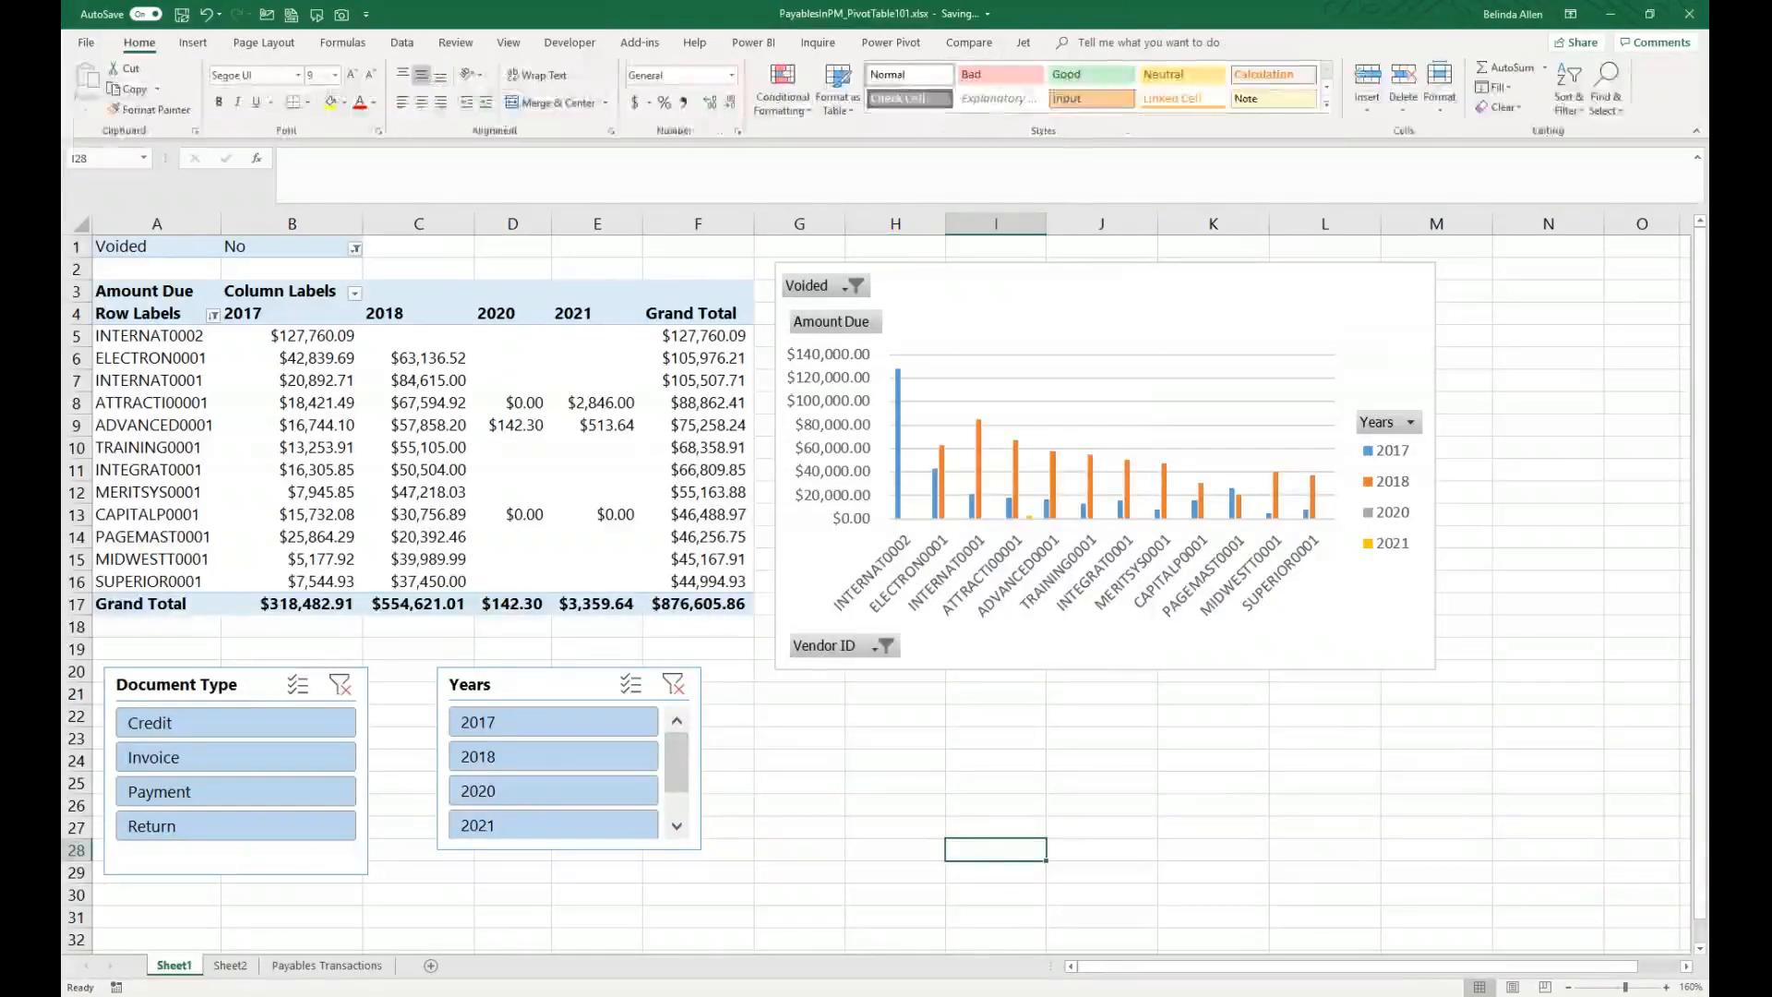
{"action": "left_click_drag", "start_coordinate": [639, 683], "coordinate": [1457, 719]}
{"action": "left_click_drag", "start_coordinate": [266, 678], "coordinate": [1053, 707]}
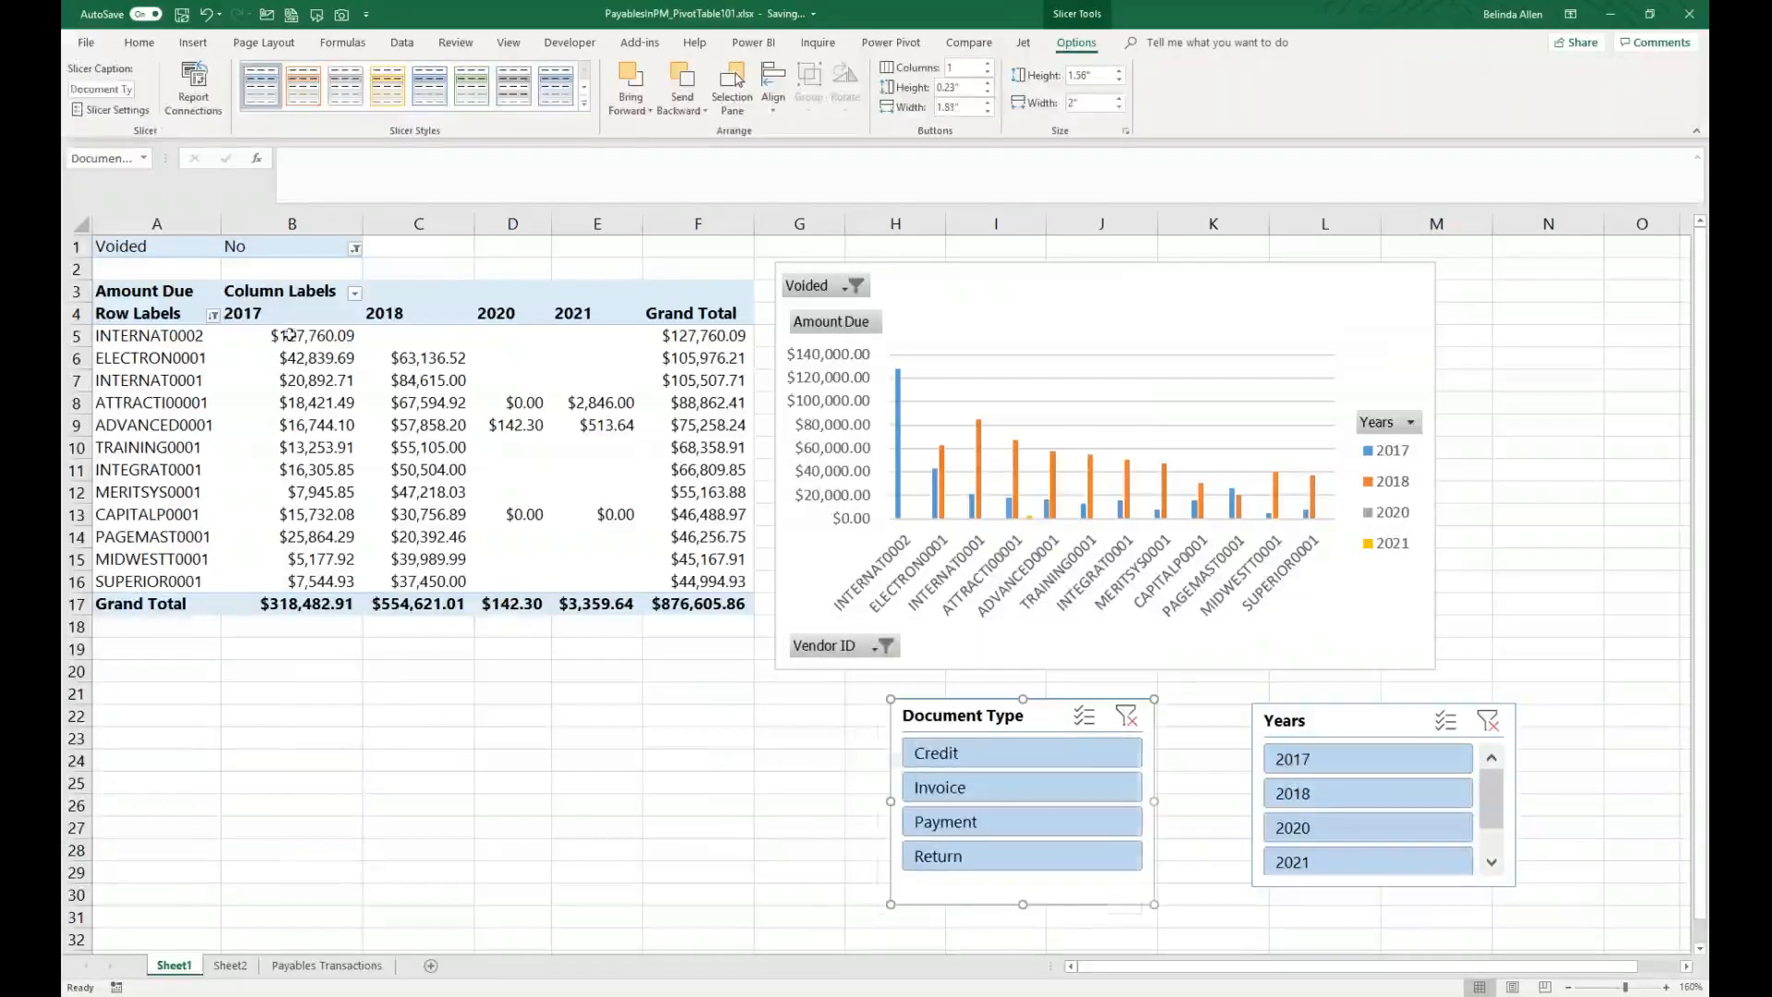
{"action": "left_click", "coordinate": [213, 315]}
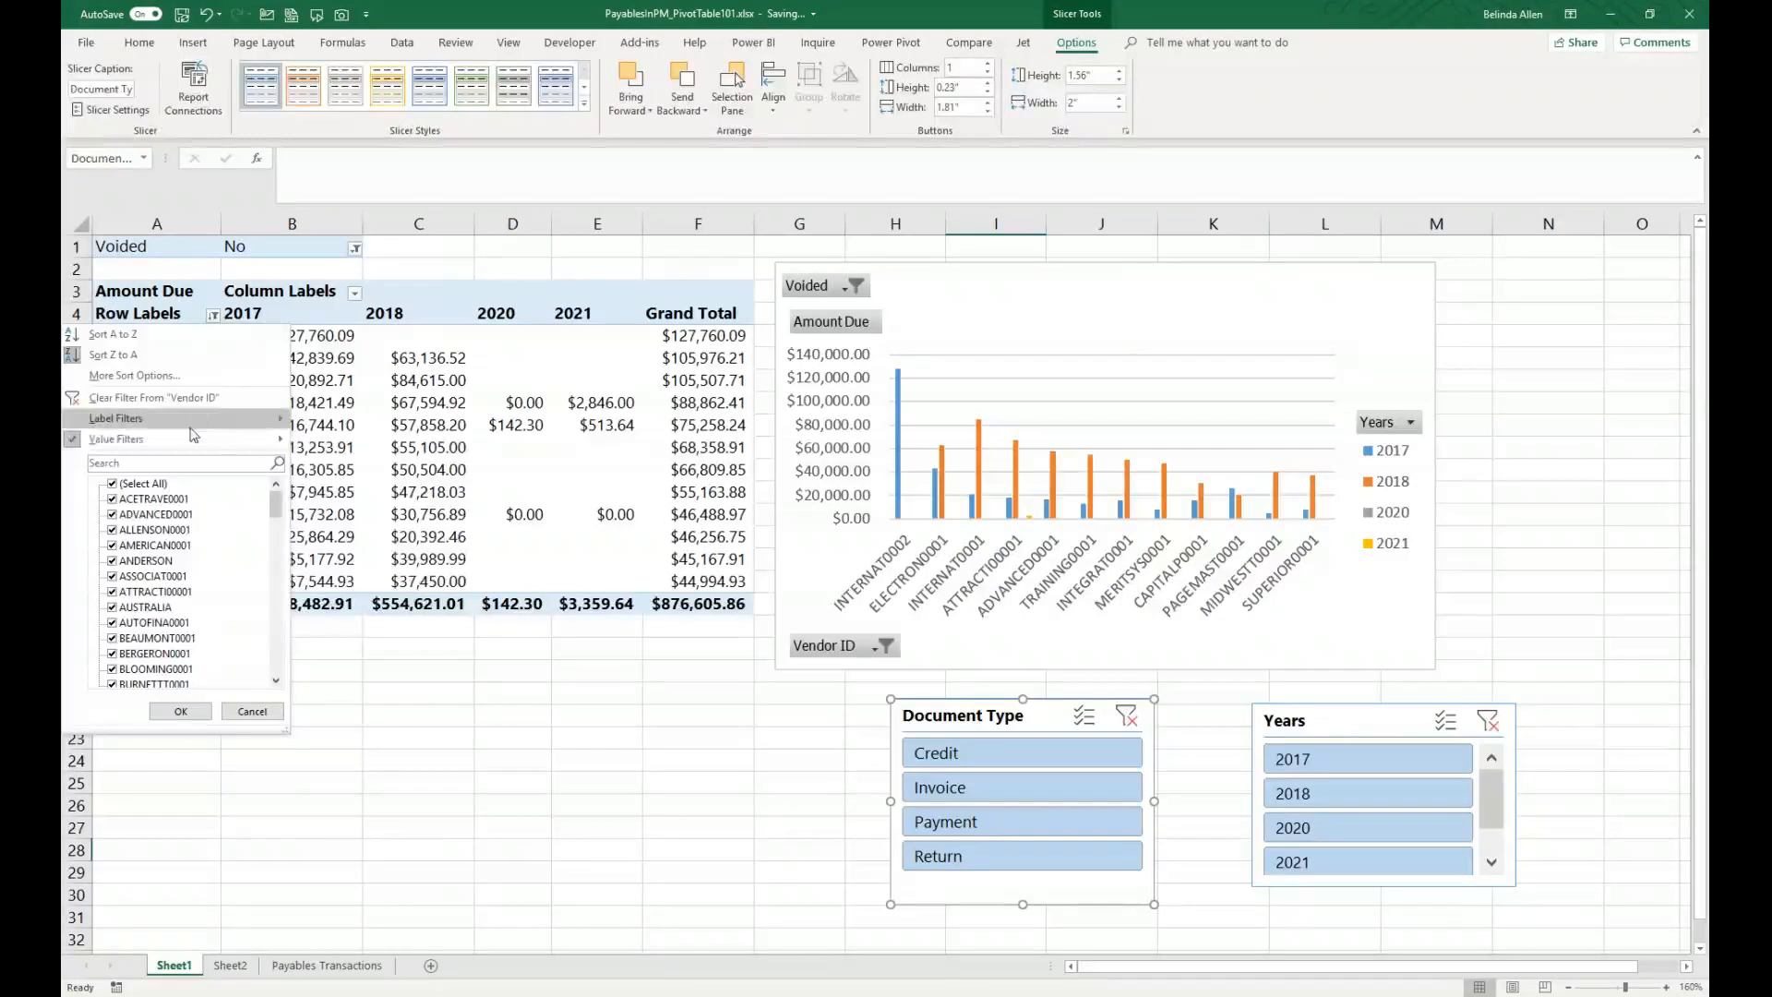
{"action": "mouse_move", "coordinate": [196, 438]}
{"action": "left_click", "coordinate": [419, 635]}
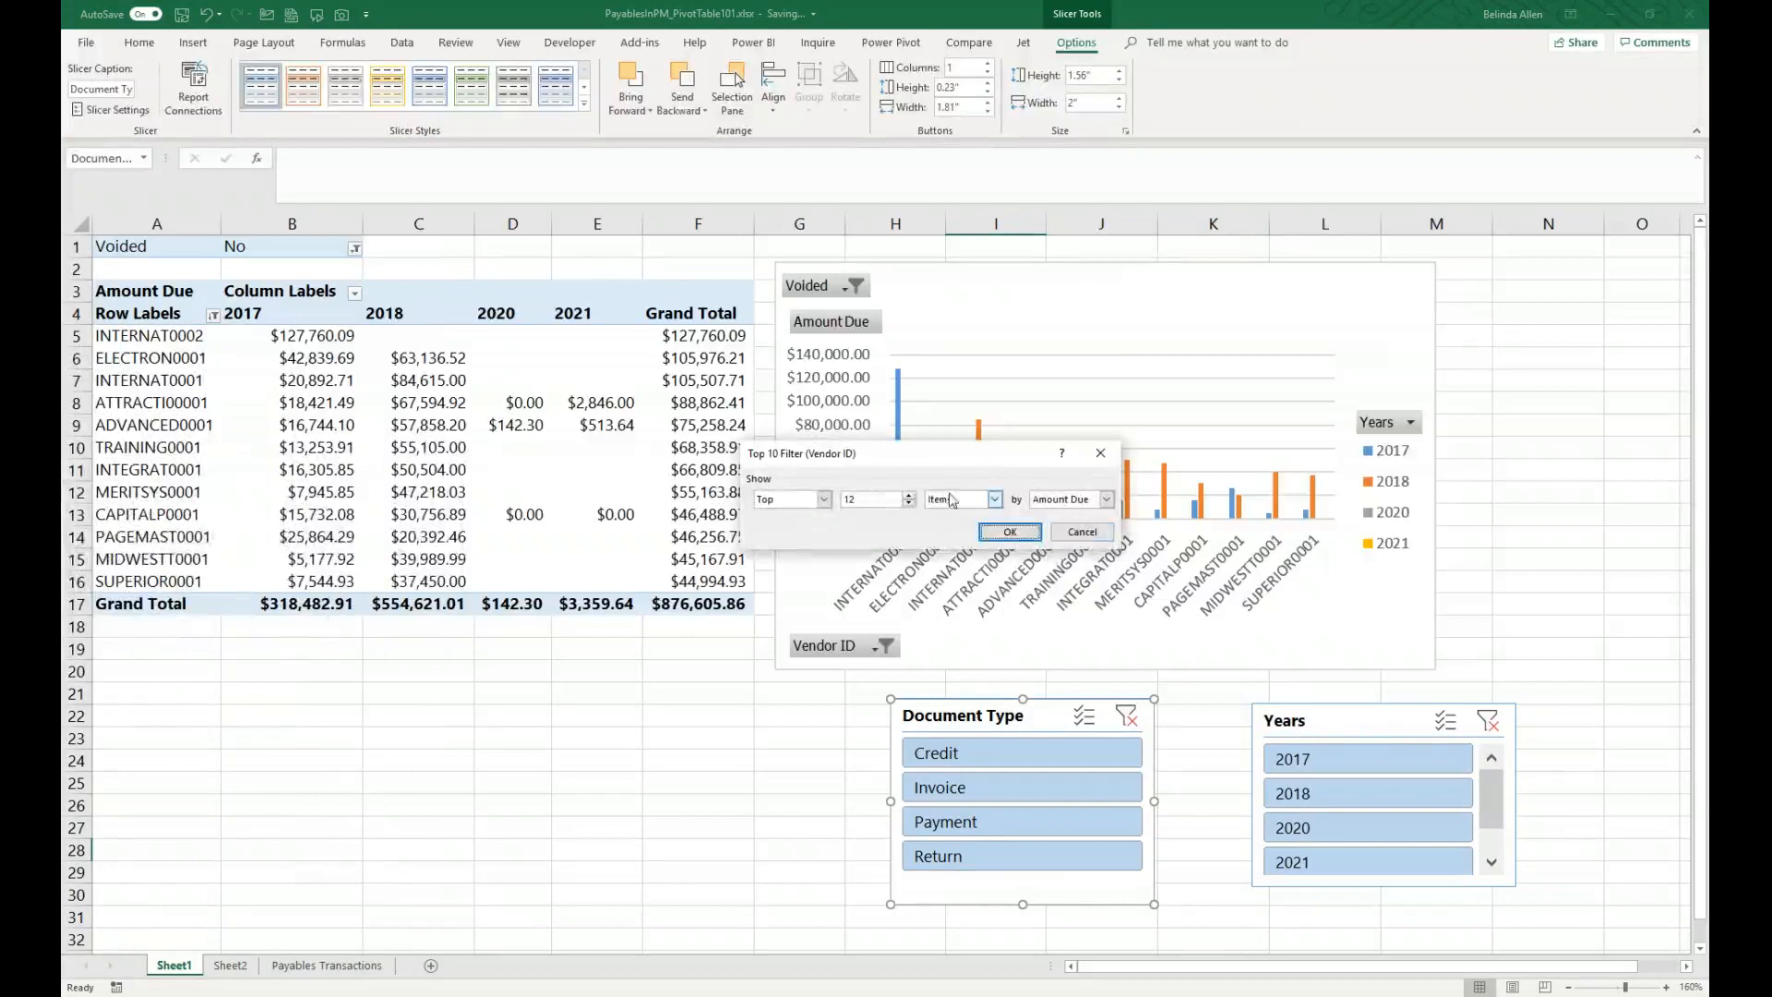
{"action": "left_click", "coordinate": [1081, 533]}
Step: Apply a Top 10 value filter to the vendor rows showing the top 100 percent by Amount Due
{"action": "left_click", "coordinate": [213, 315]}
{"action": "mouse_move", "coordinate": [185, 438]}
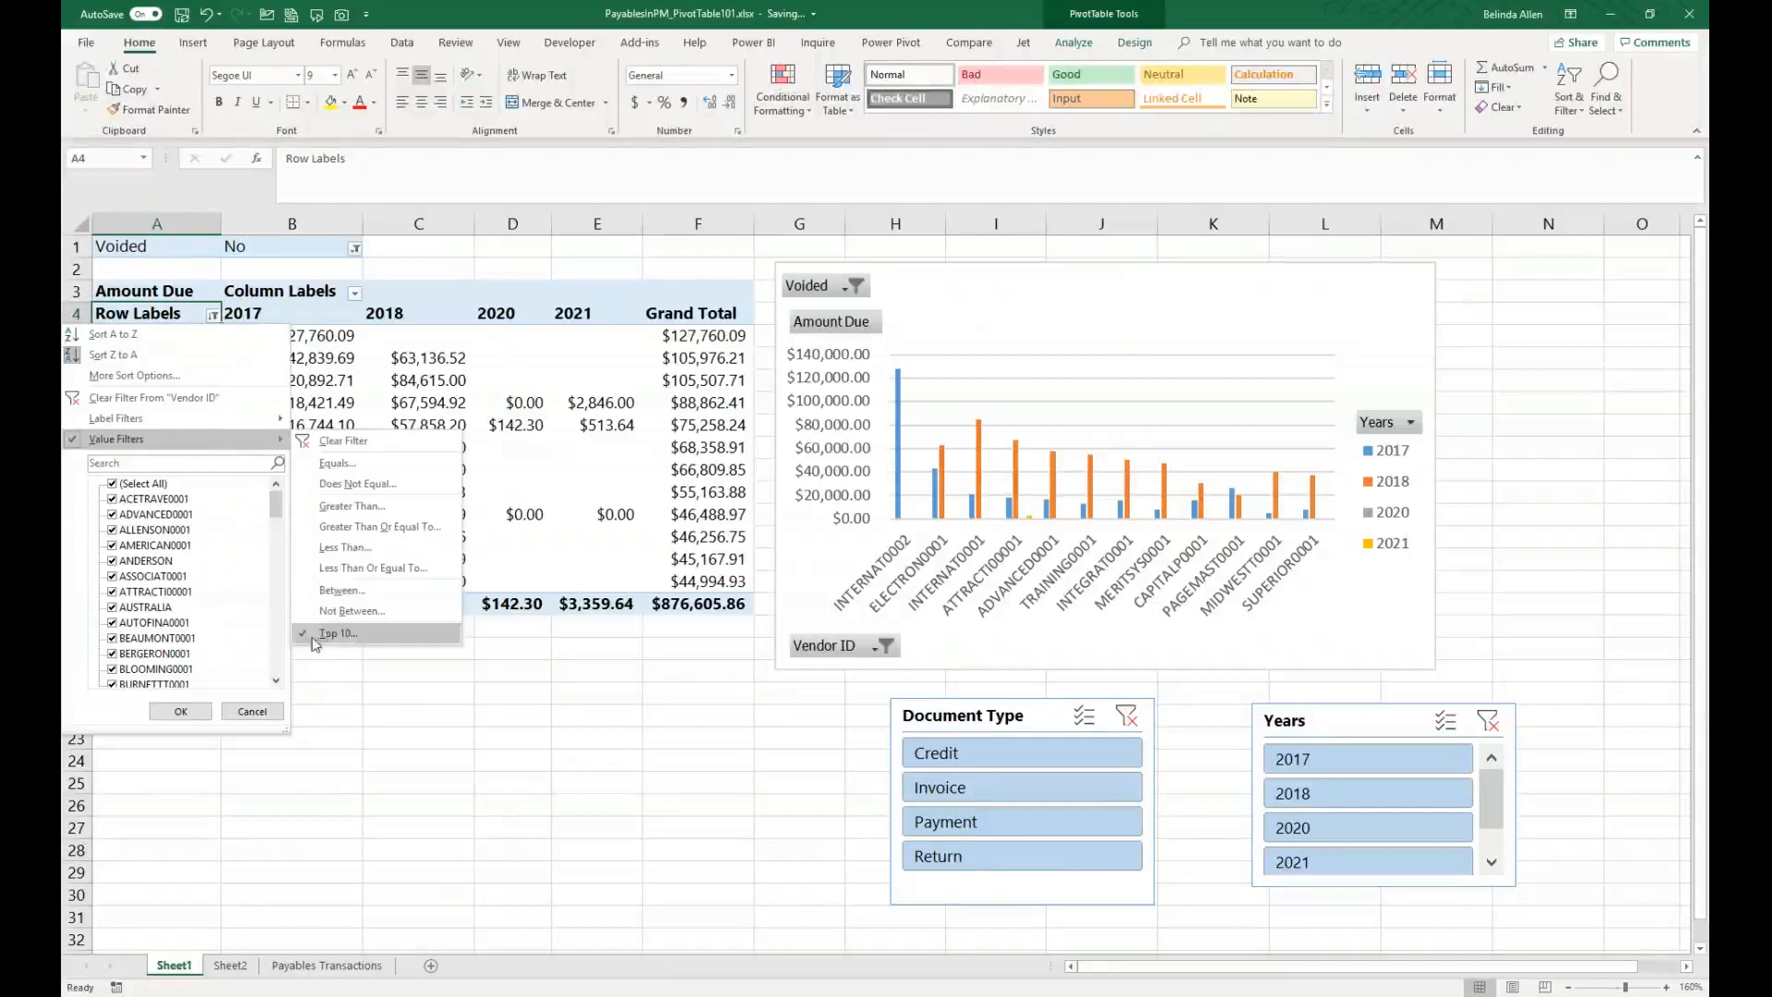
{"action": "left_click", "coordinate": [314, 637]}
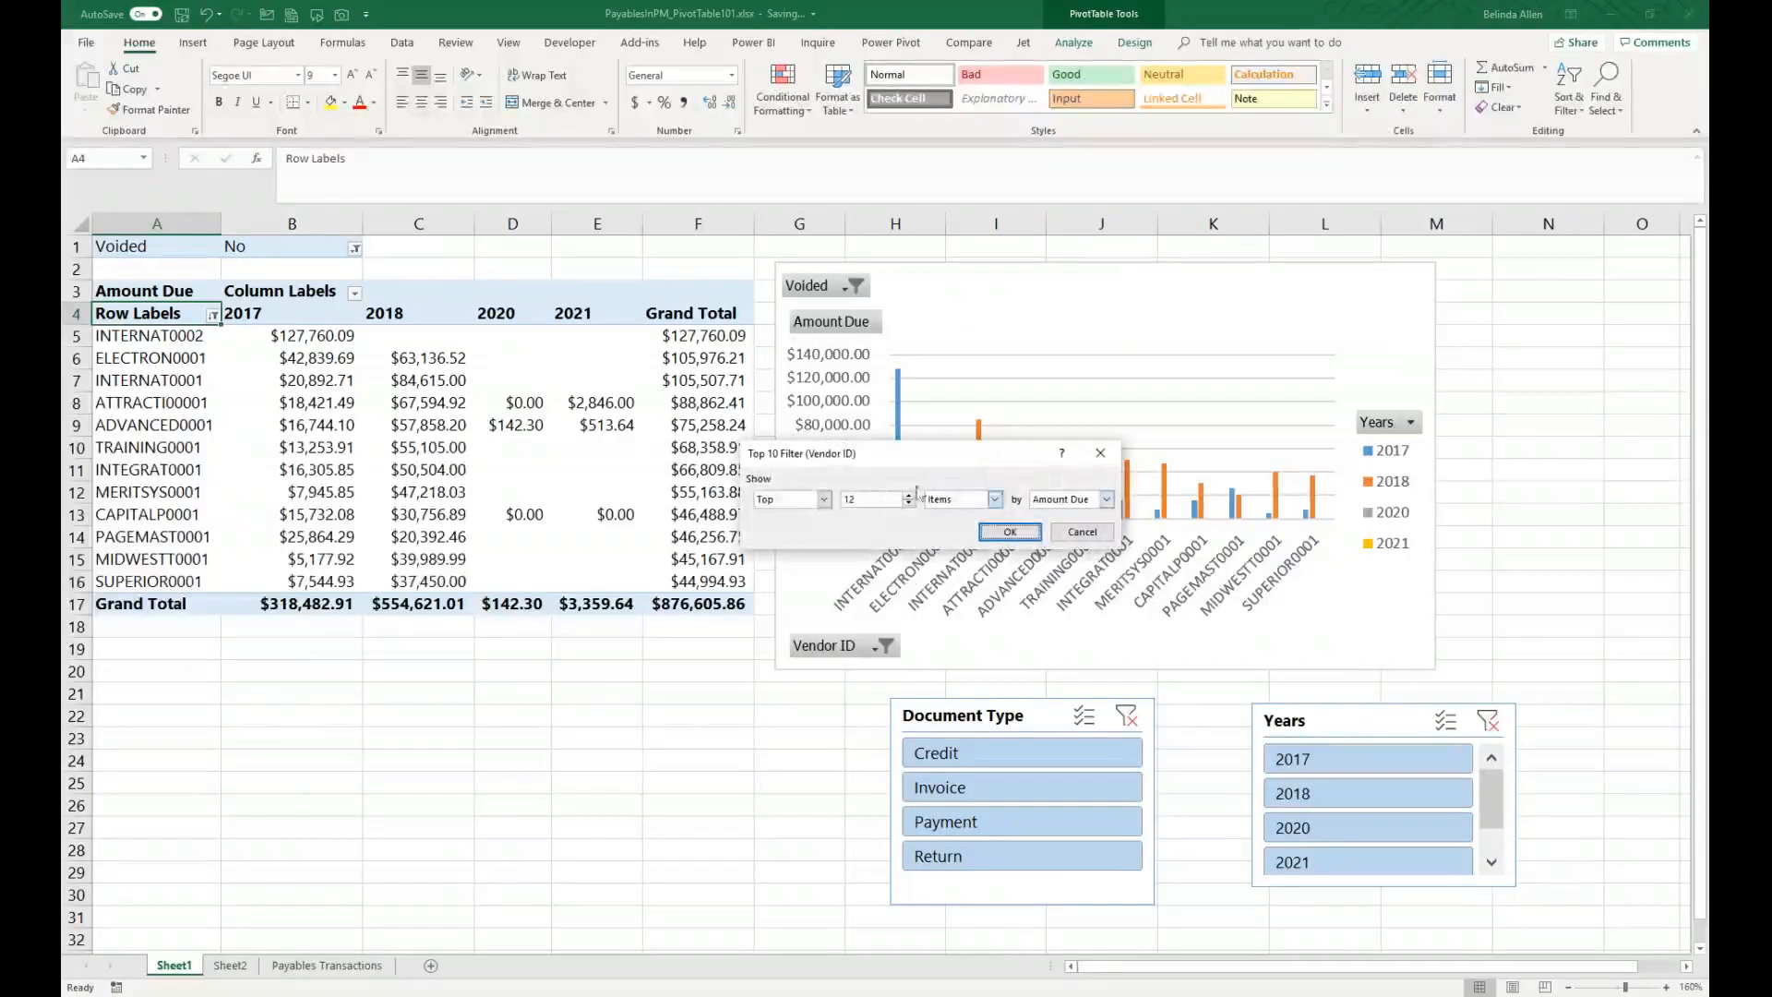
{"action": "left_click", "coordinate": [821, 500]}
{"action": "left_click", "coordinate": [820, 501]}
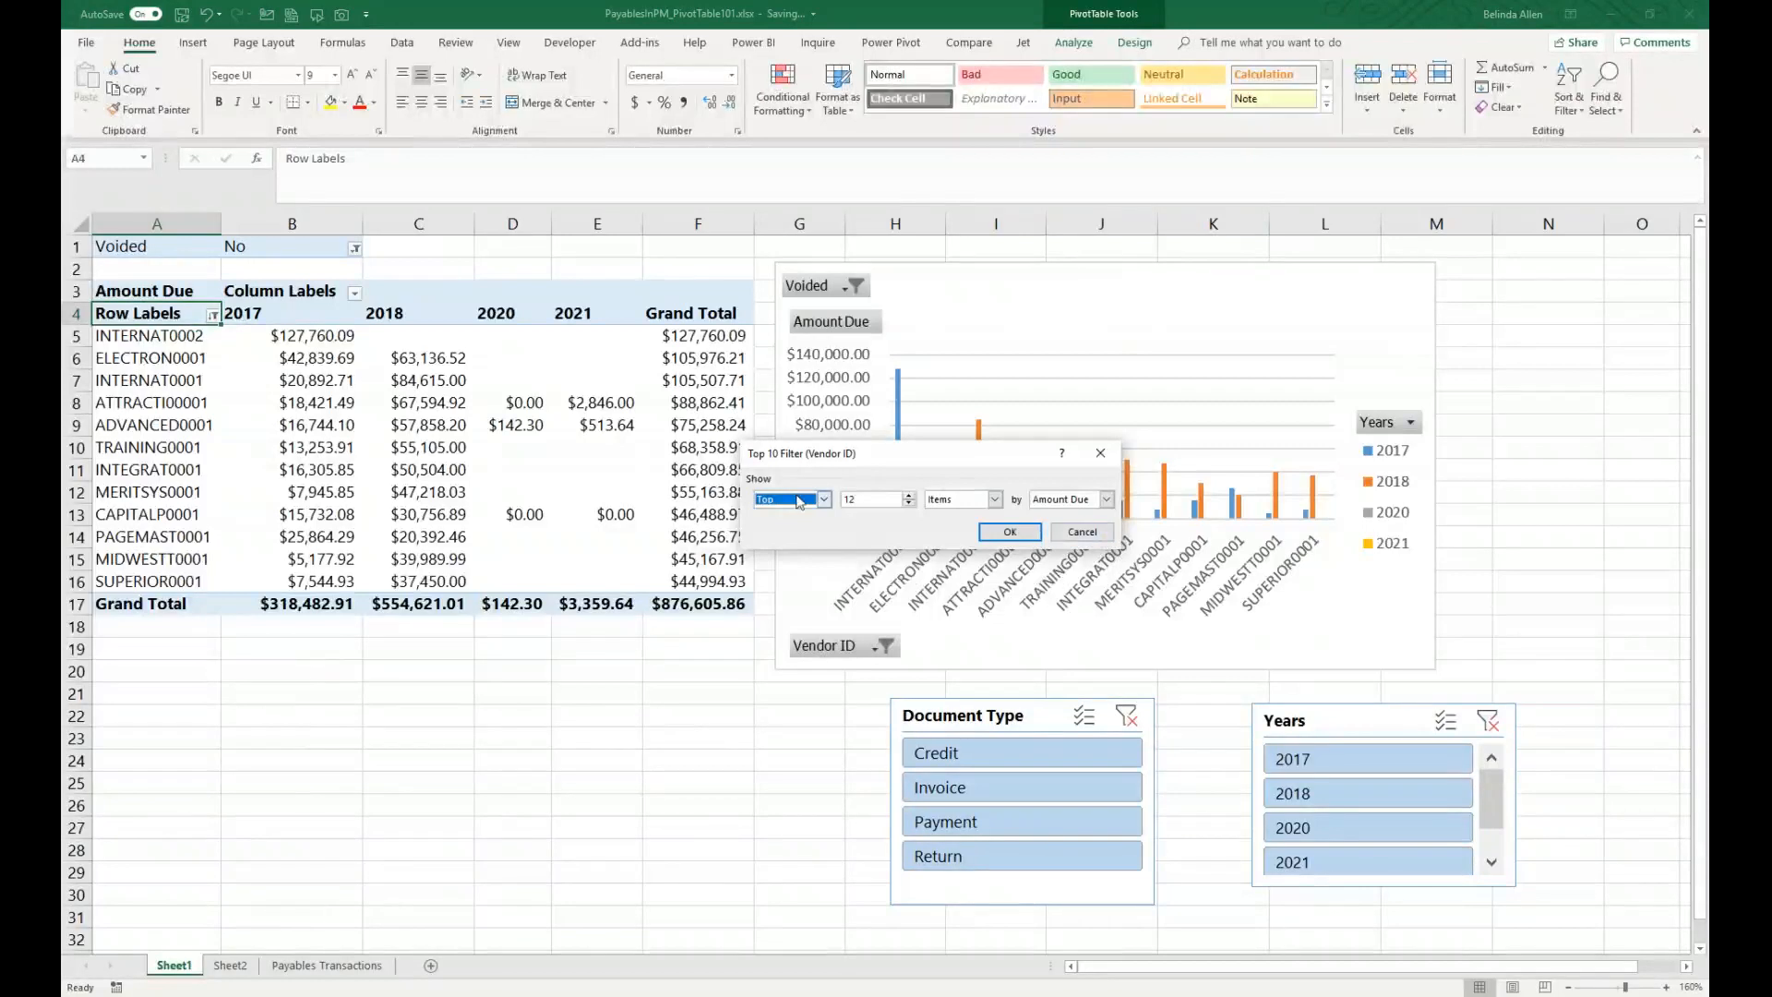
{"action": "key", "text": "Tab"}
{"action": "left_click", "coordinate": [909, 496]}
{"action": "left_click", "coordinate": [995, 498]}
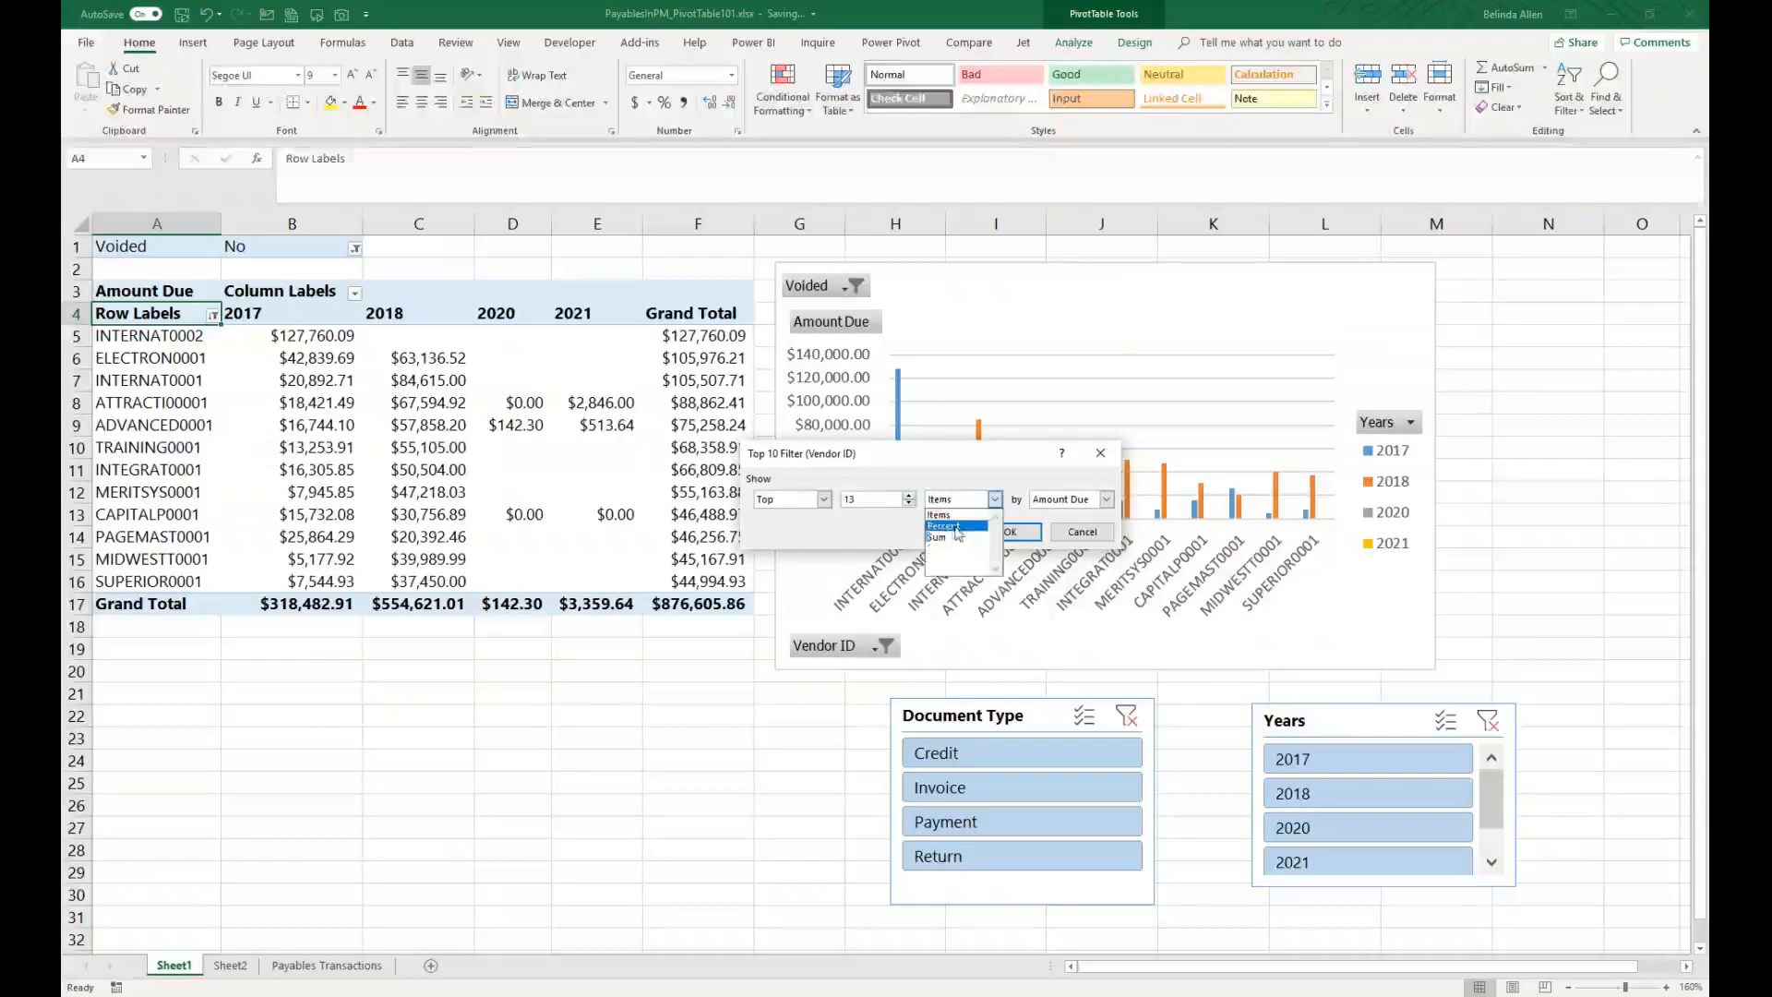
{"action": "left_click", "coordinate": [943, 518]}
{"action": "left_click_drag", "start_coordinate": [880, 498], "coordinate": [785, 501]}
{"action": "type", "text": "100"}
{"action": "key", "text": "Tab"}
{"action": "left_click", "coordinate": [1003, 533]}
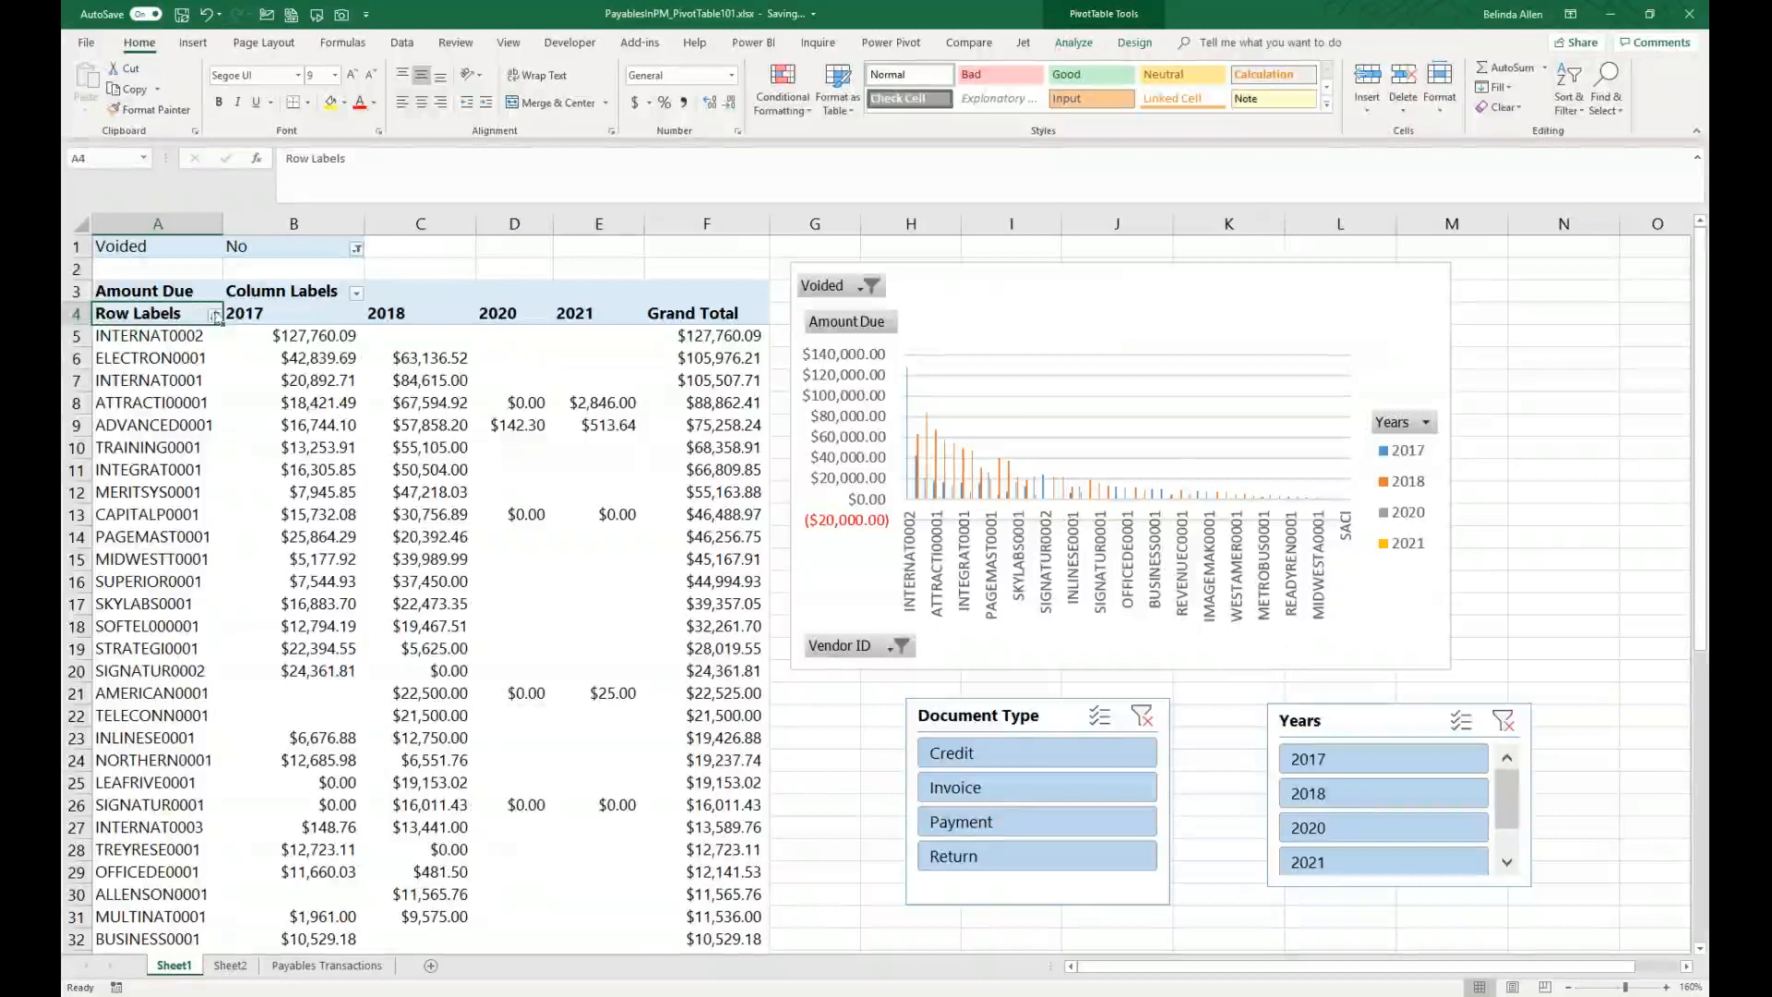
Step: Apply a label filter showing only vendors whose ID begins with F
{"action": "left_click", "coordinate": [138, 336]}
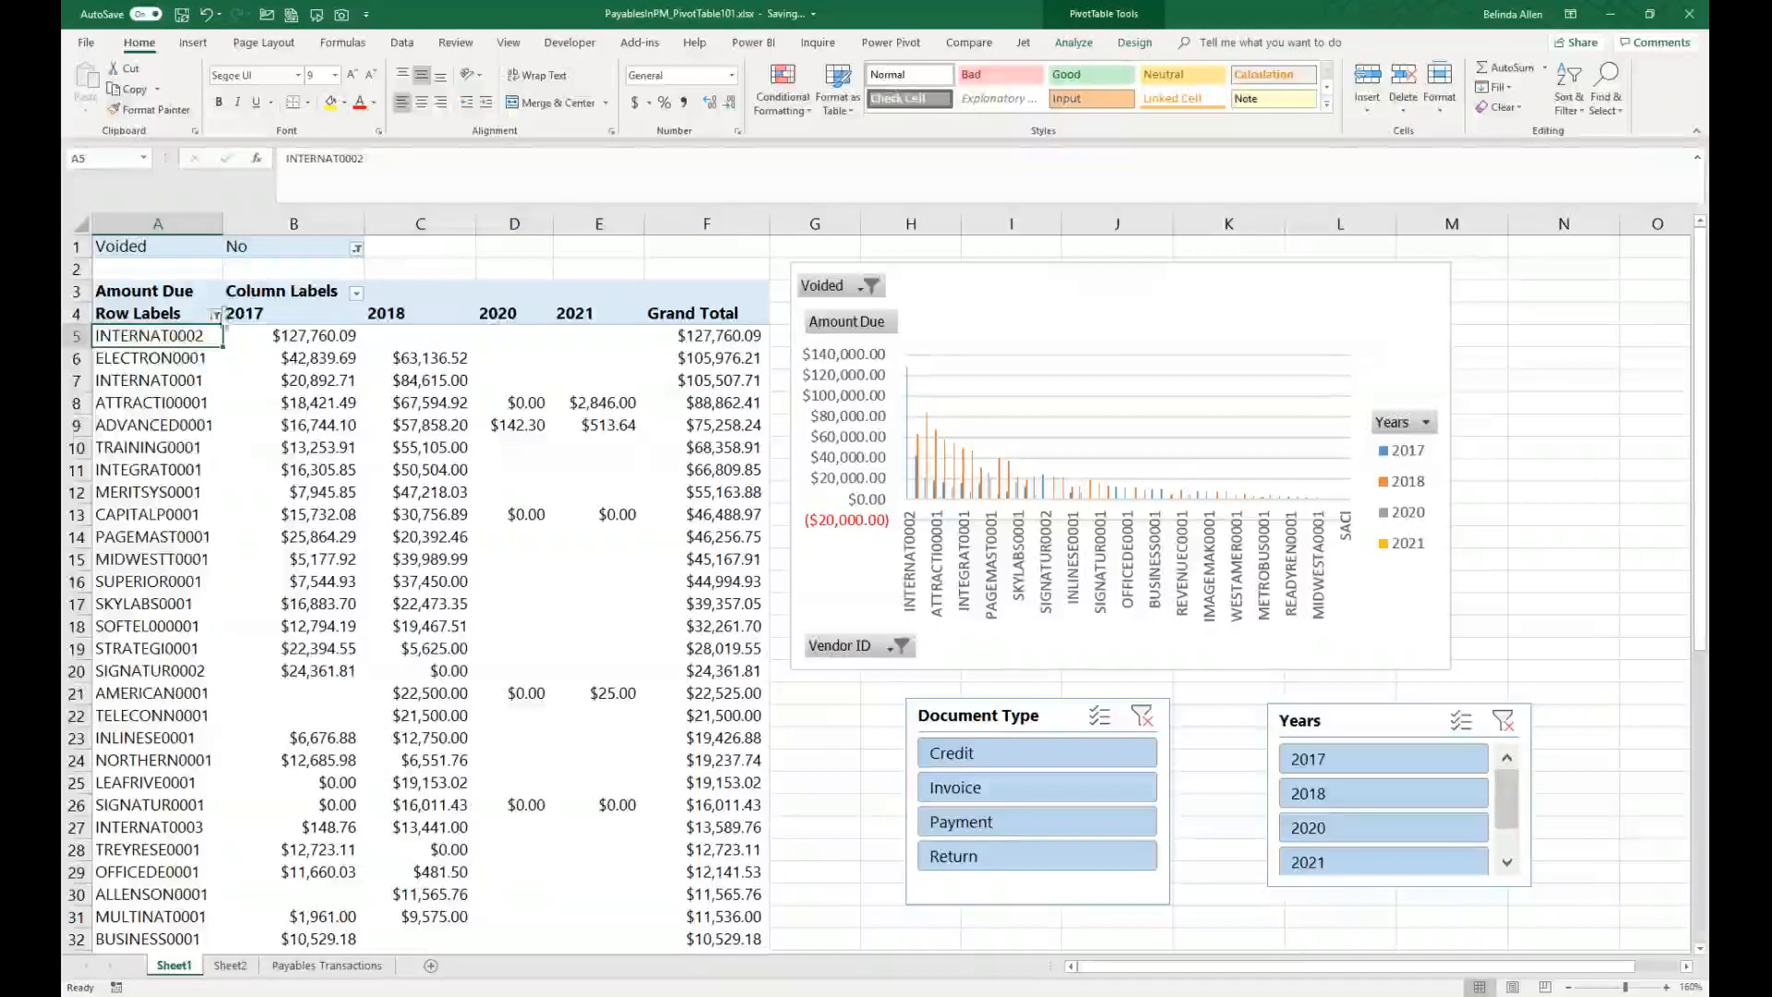
{"action": "left_click", "coordinate": [214, 315]}
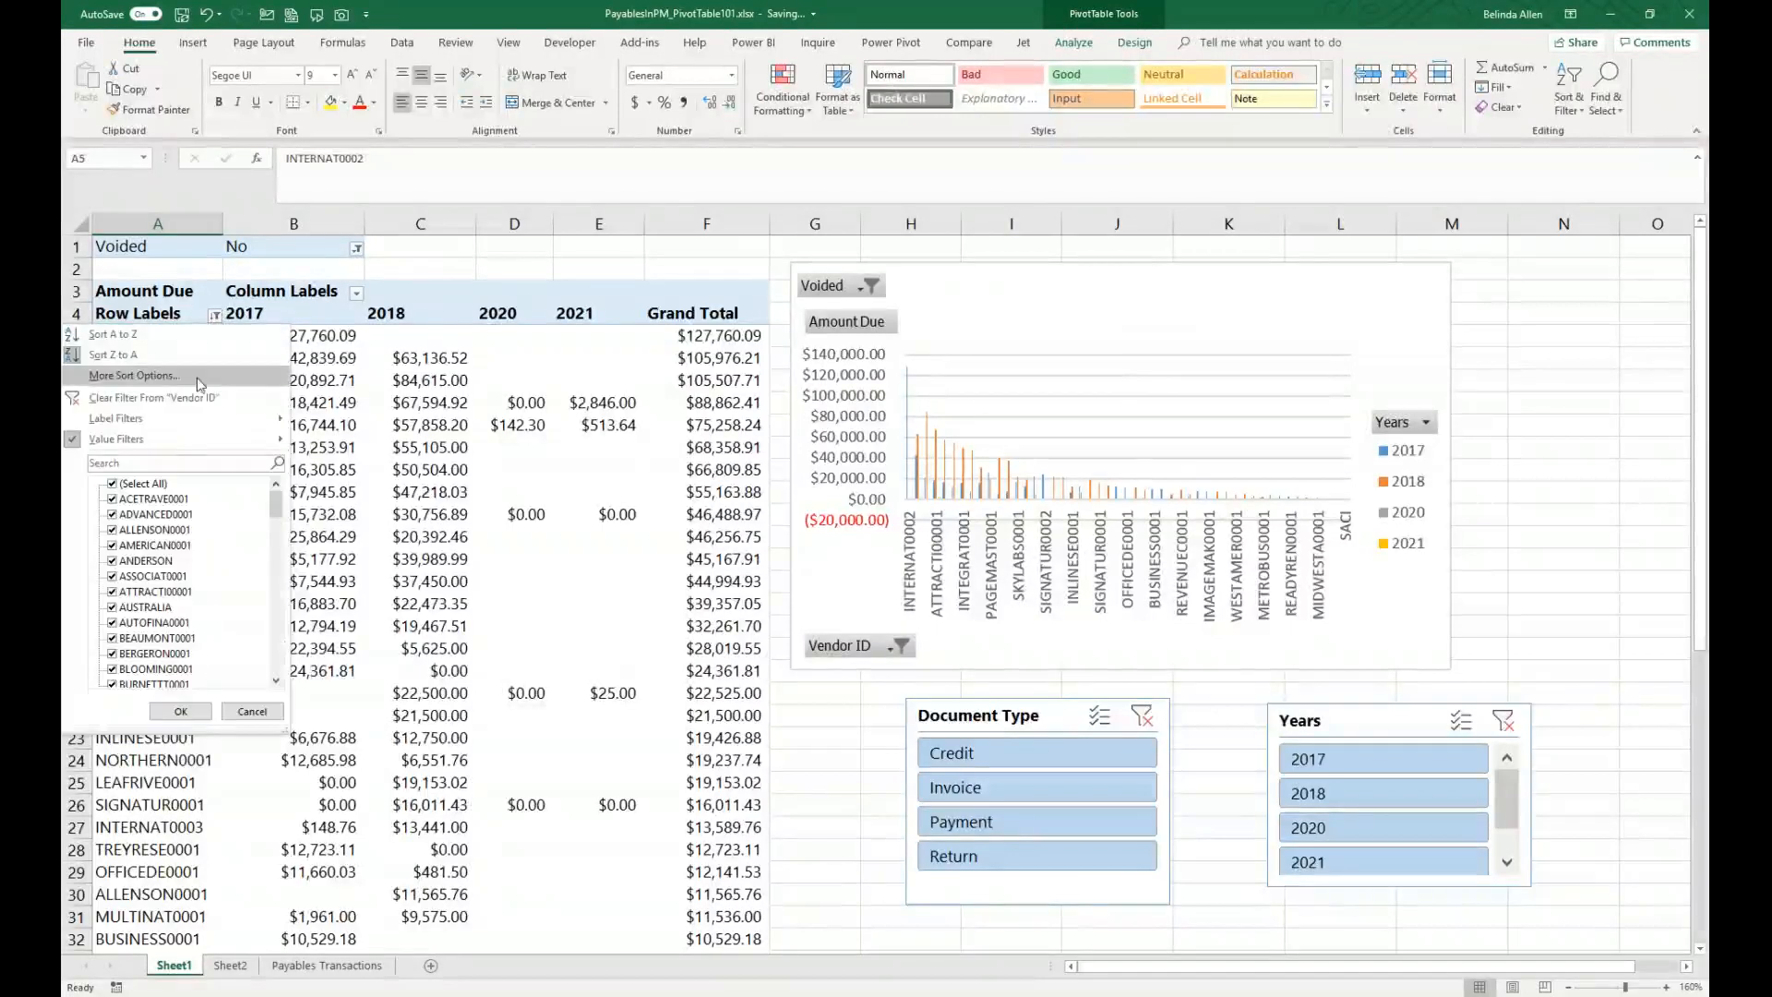
{"action": "mouse_move", "coordinate": [267, 418]}
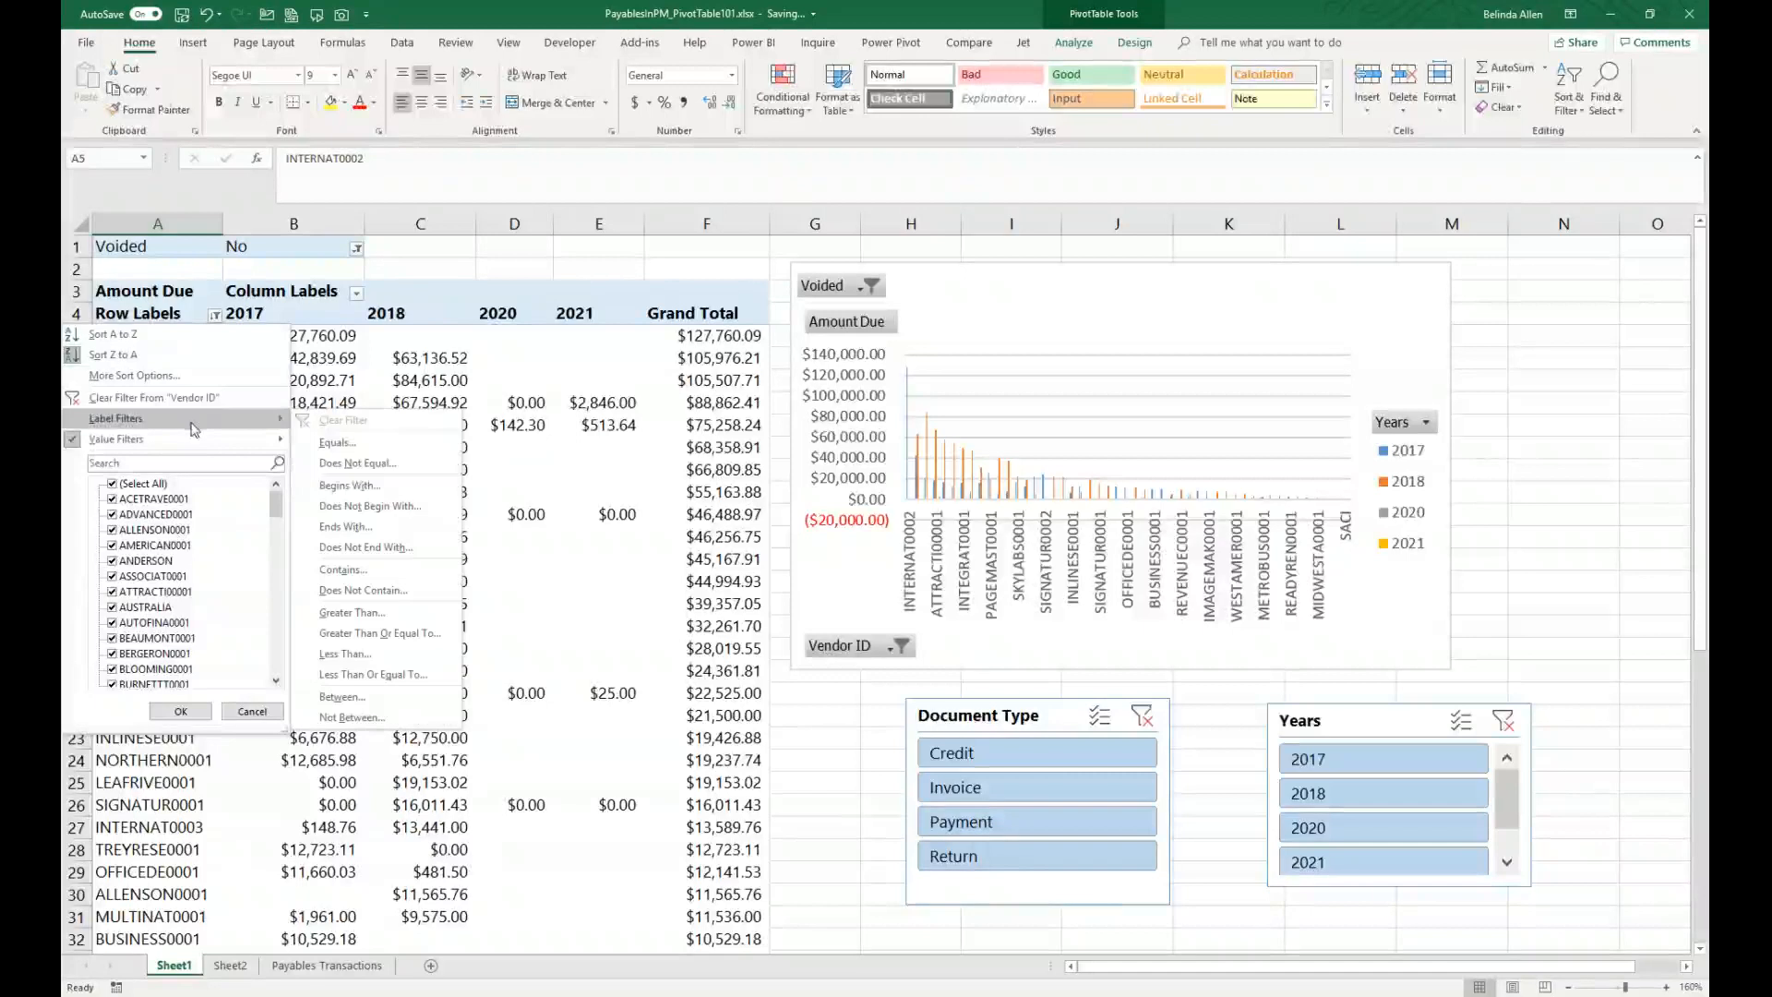
{"action": "left_click", "coordinate": [388, 486]}
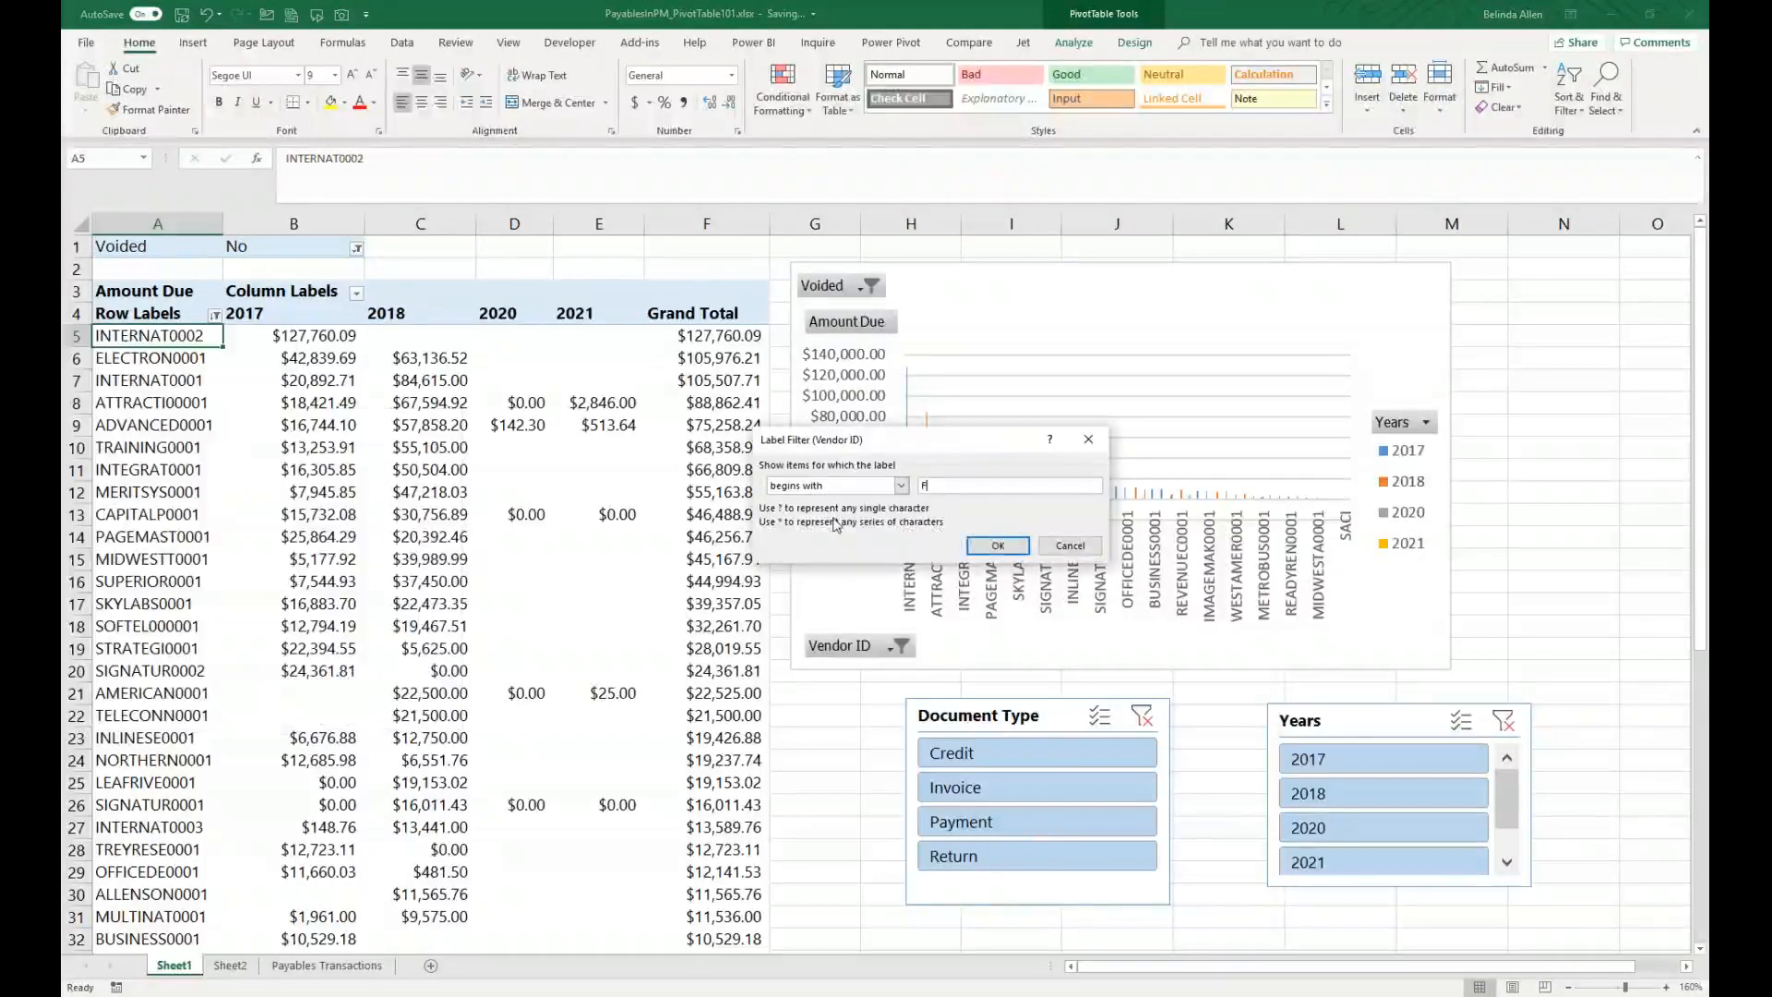
{"action": "left_click", "coordinate": [998, 545]}
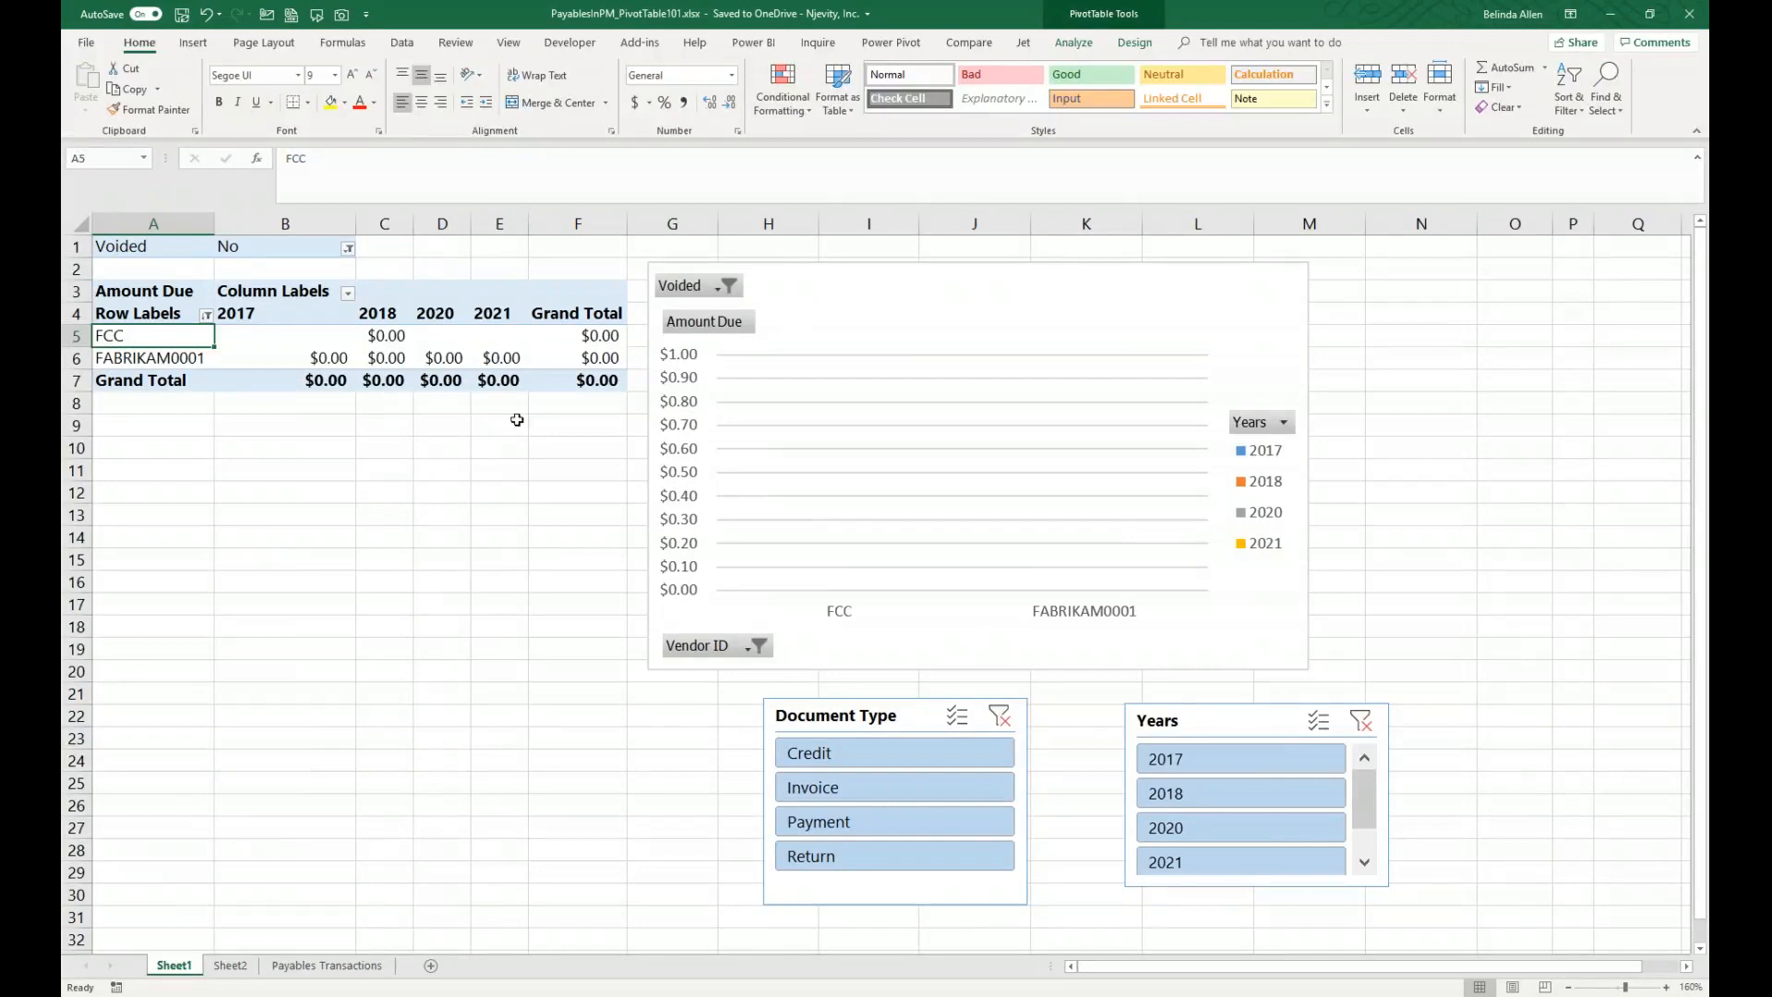
Step: Change the vendor label filter to show vendor IDs beginning with A
{"action": "left_click", "coordinate": [206, 316]}
{"action": "mouse_move", "coordinate": [184, 418]}
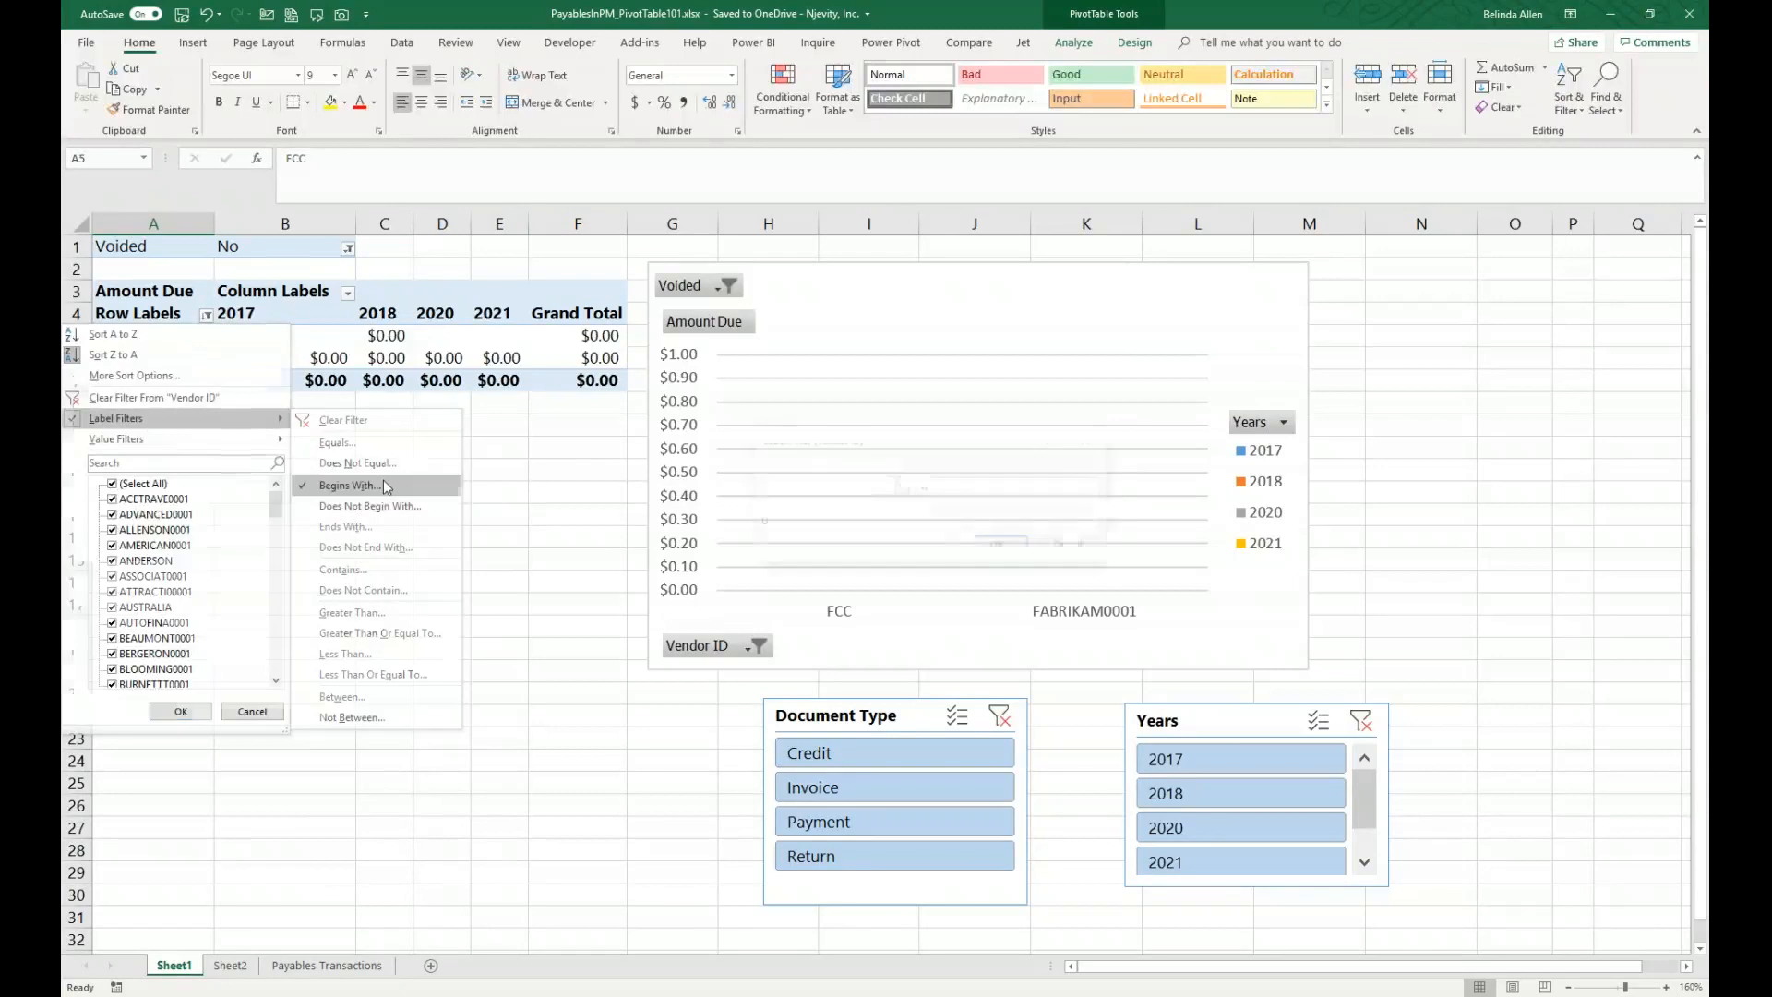
{"action": "left_click", "coordinate": [349, 485]}
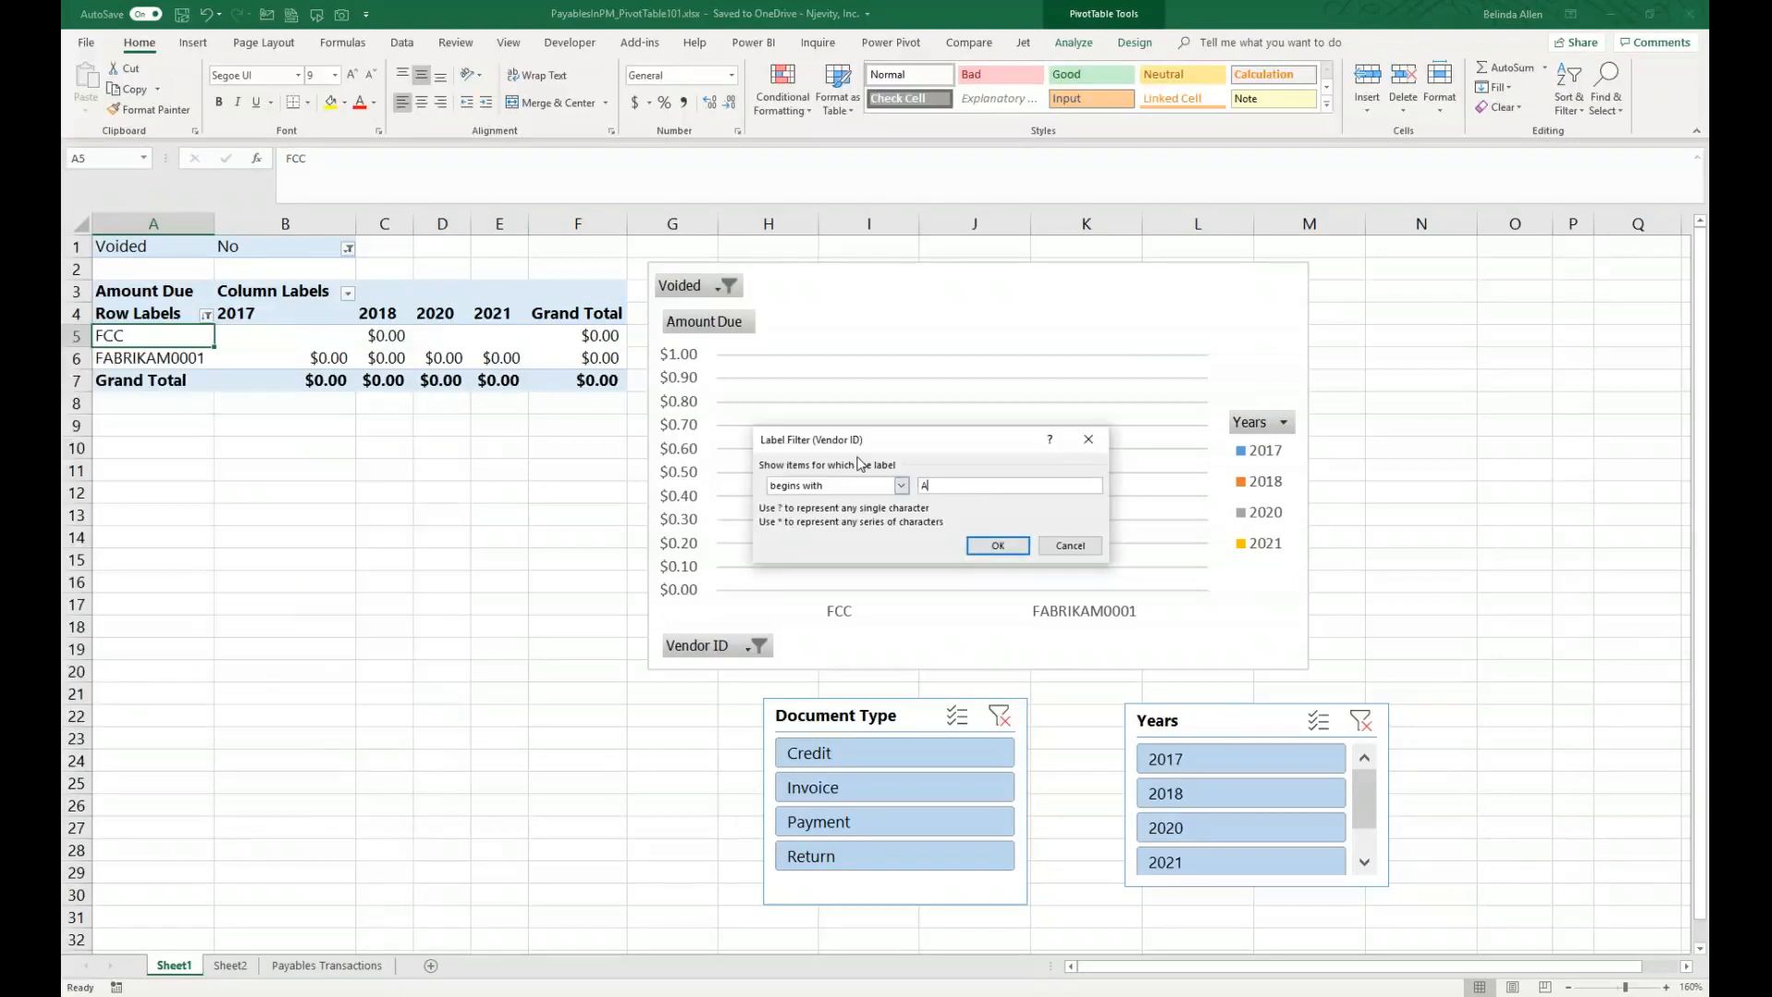
{"action": "type", "text": "A"}
{"action": "left_click", "coordinate": [1015, 546]}
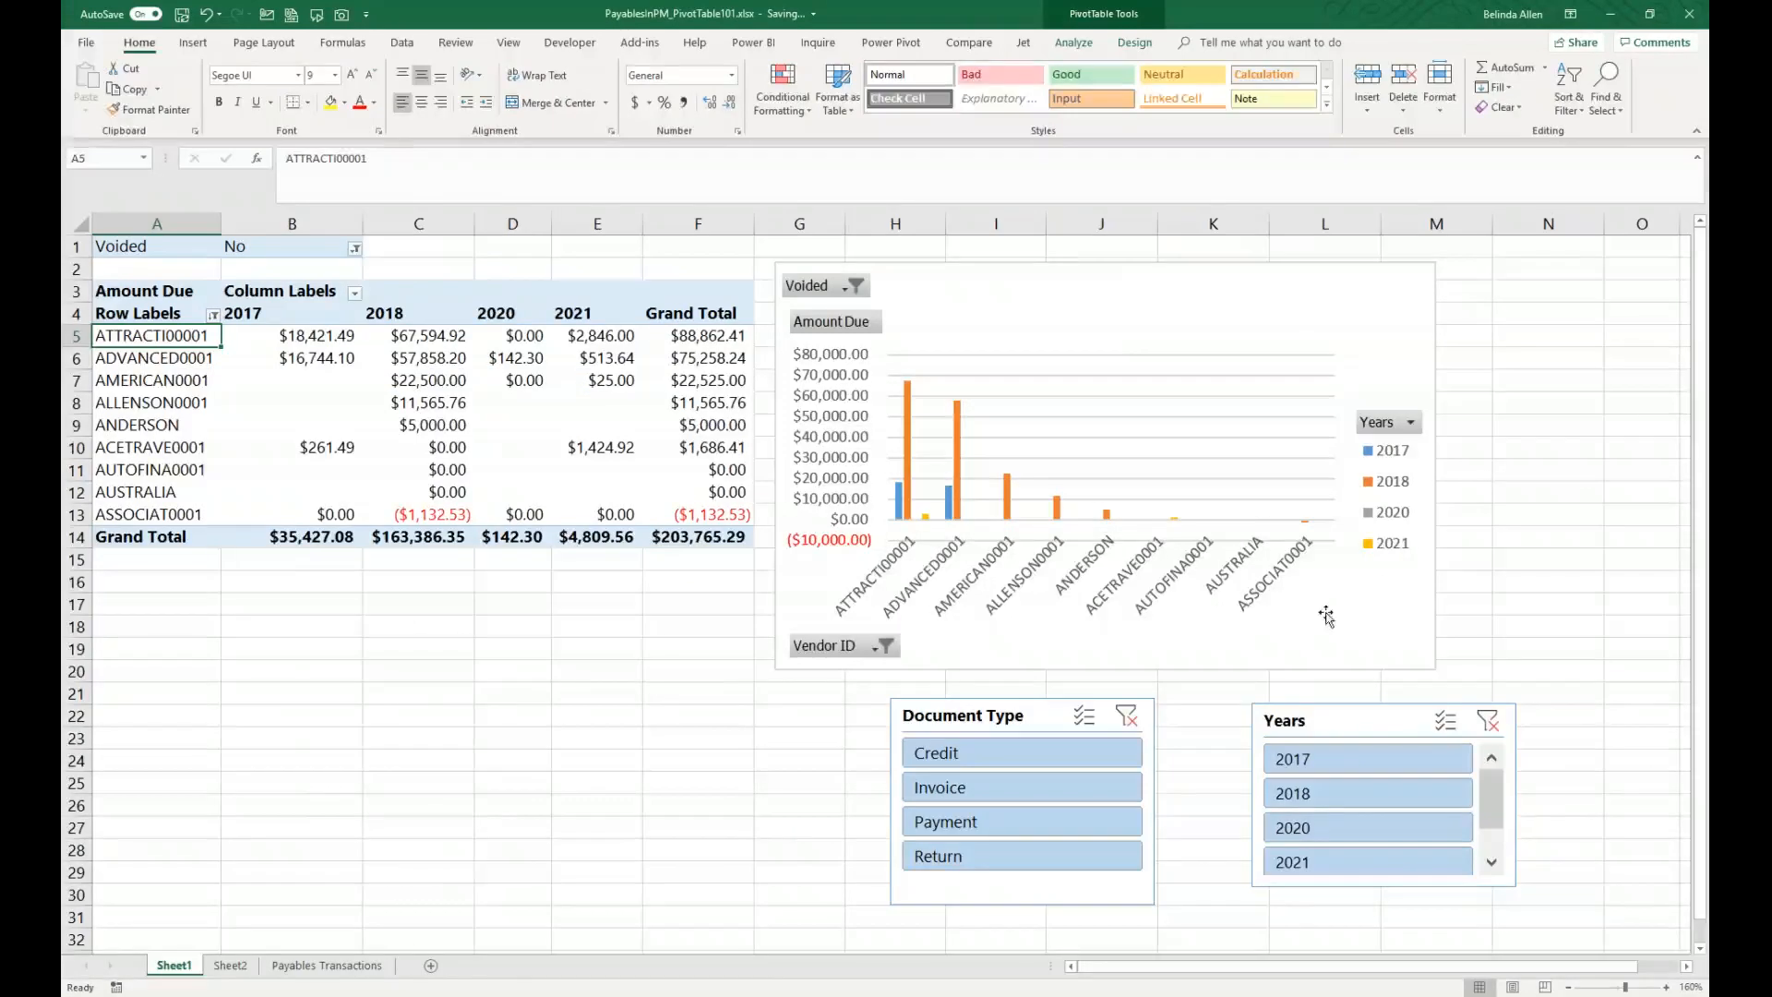
Step: Try filtering the Document Type slicer to Credit and the Years slicer to 2018, clearing each slicer filter
{"action": "left_click", "coordinate": [961, 798]}
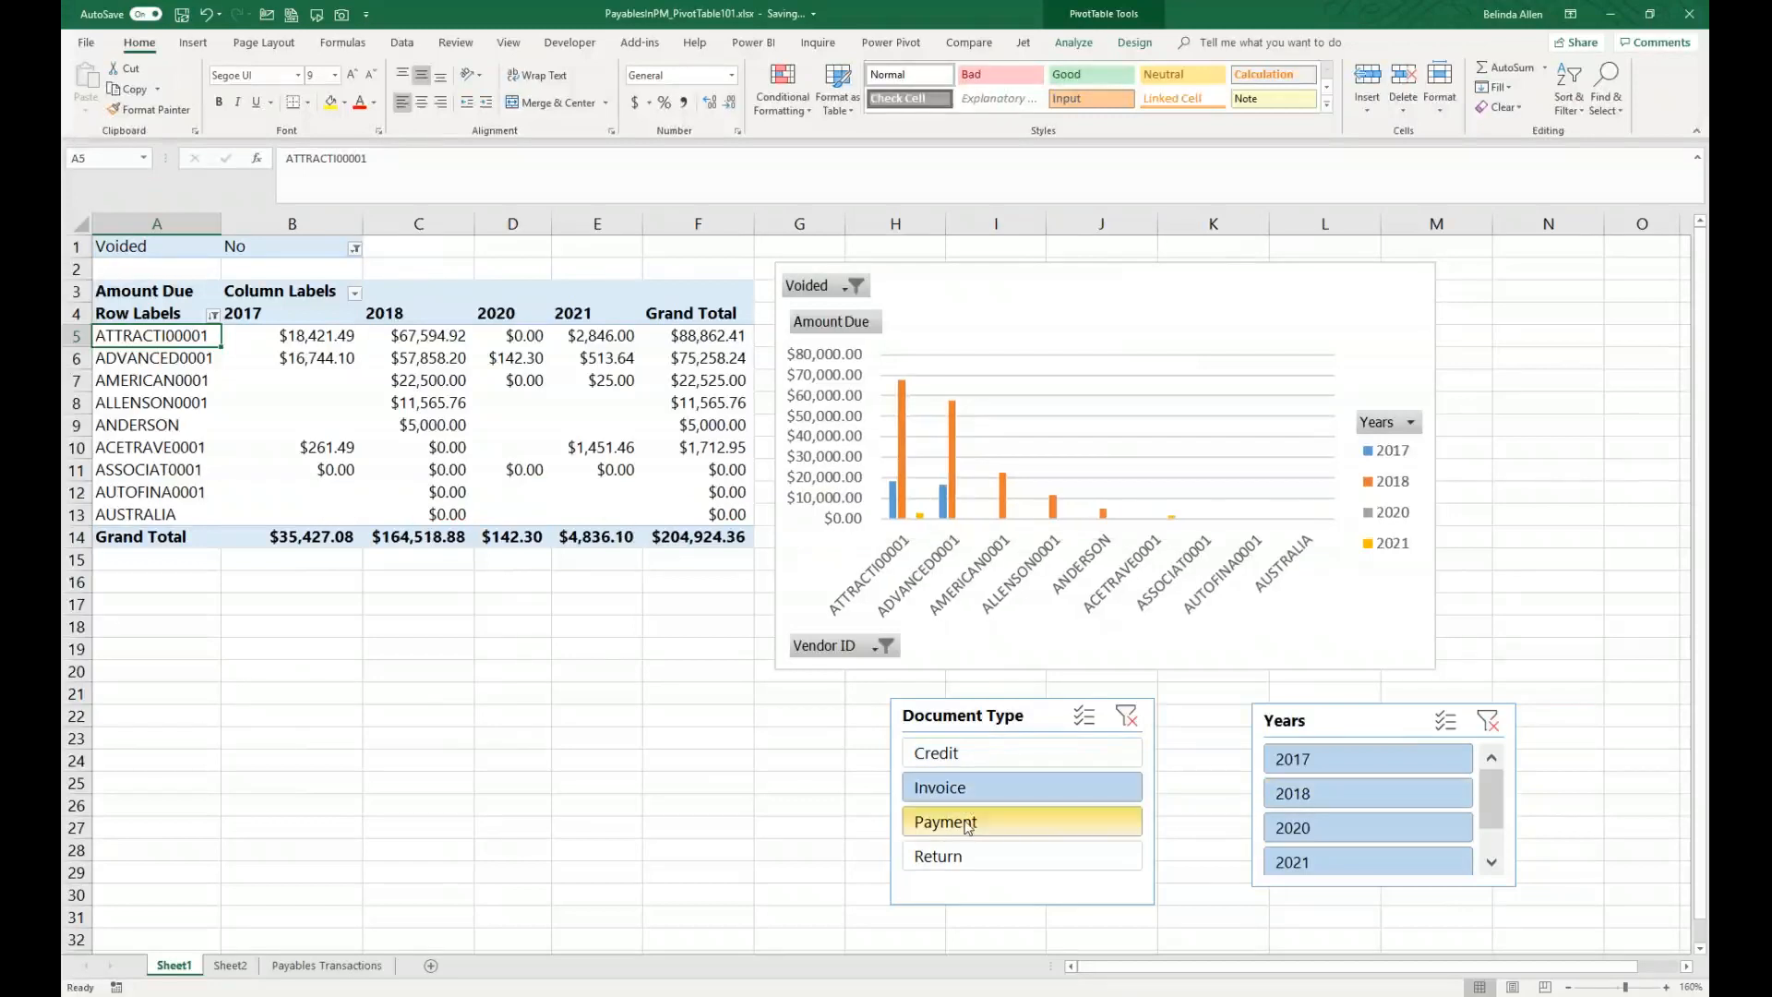
{"action": "left_click", "coordinate": [969, 856]}
{"action": "left_click", "coordinate": [956, 752]}
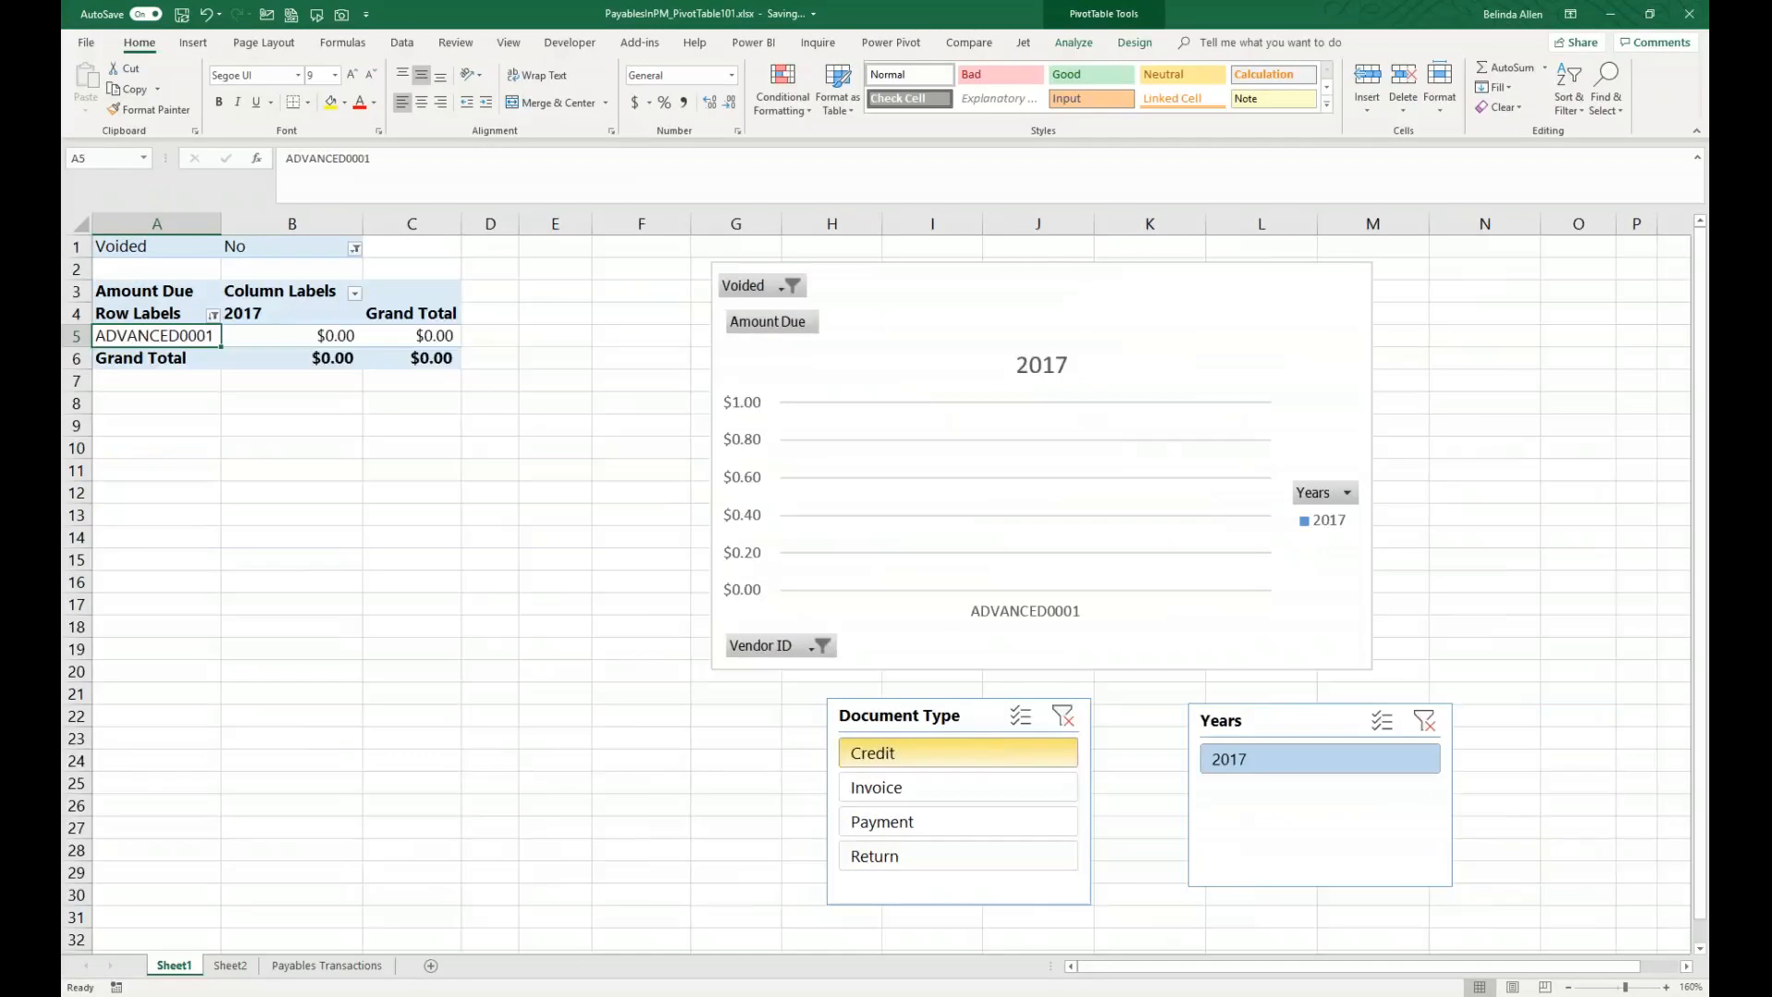
{"action": "left_click", "coordinate": [1062, 715]}
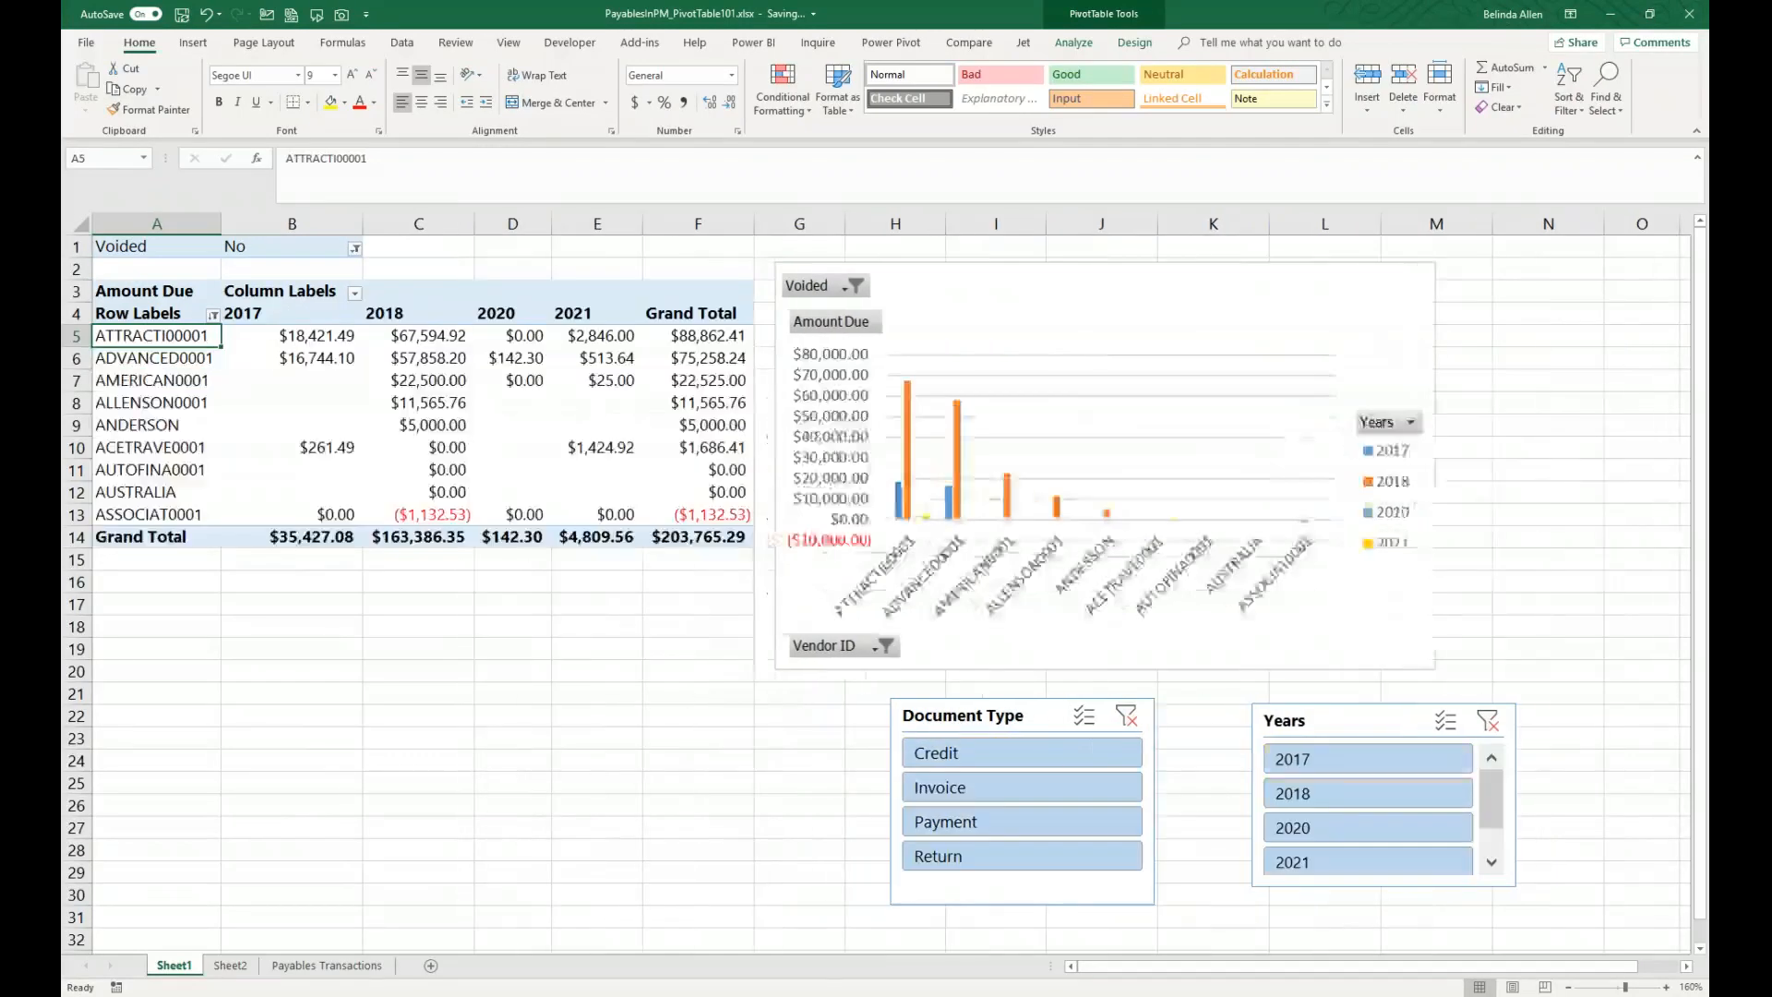
{"action": "left_click", "coordinate": [1365, 792]}
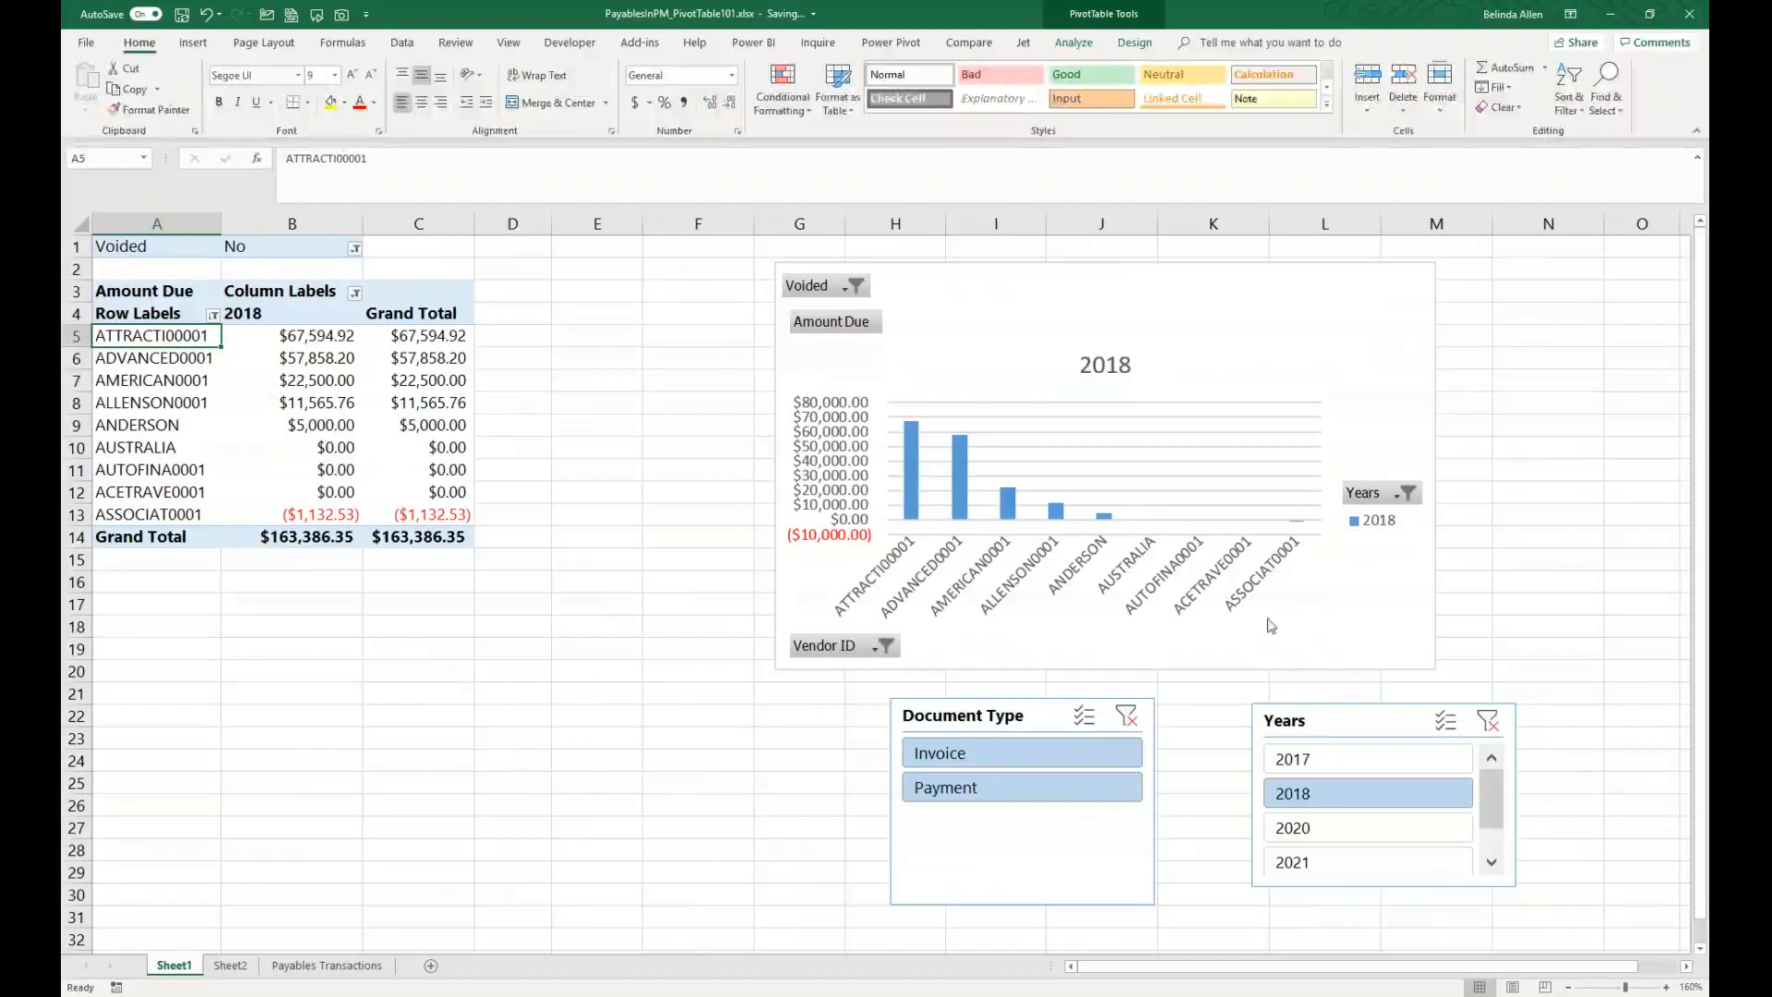
{"action": "left_click", "coordinate": [1487, 720]}
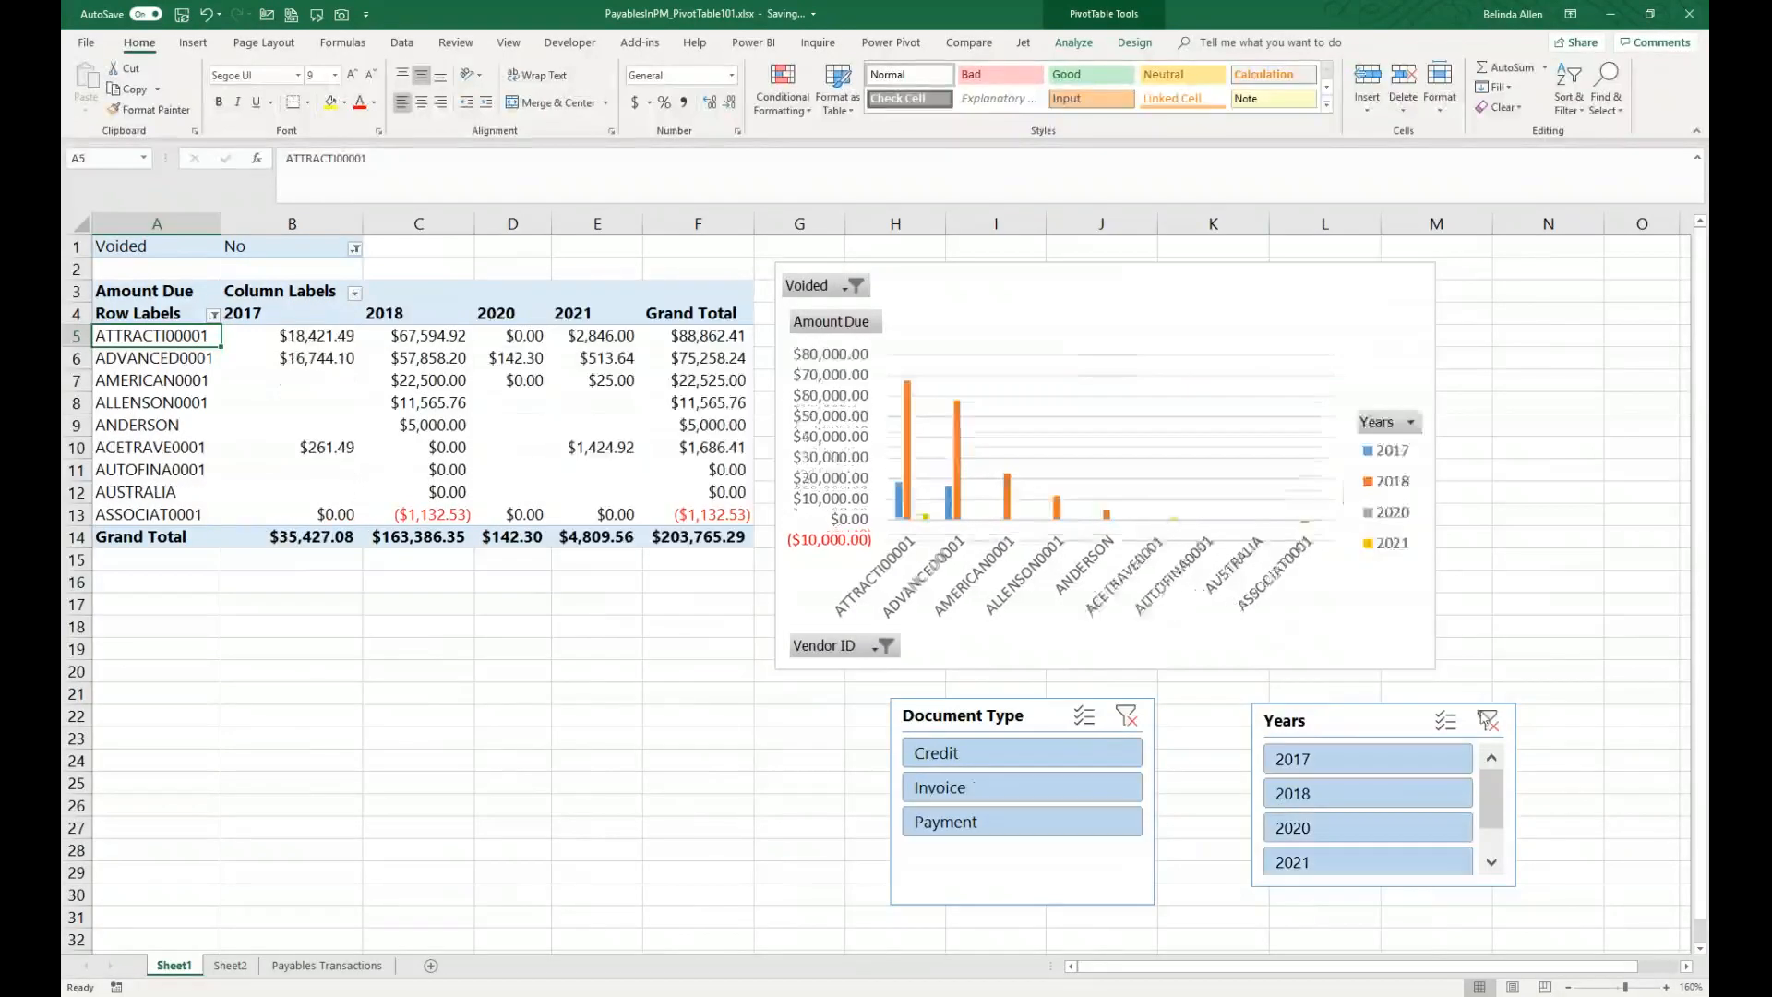
Step: Clear the Vendor ID filter from the PivotChart and apply a Top 10 filter for the top 10 percent by Amount Due
{"action": "left_click", "coordinate": [884, 646]}
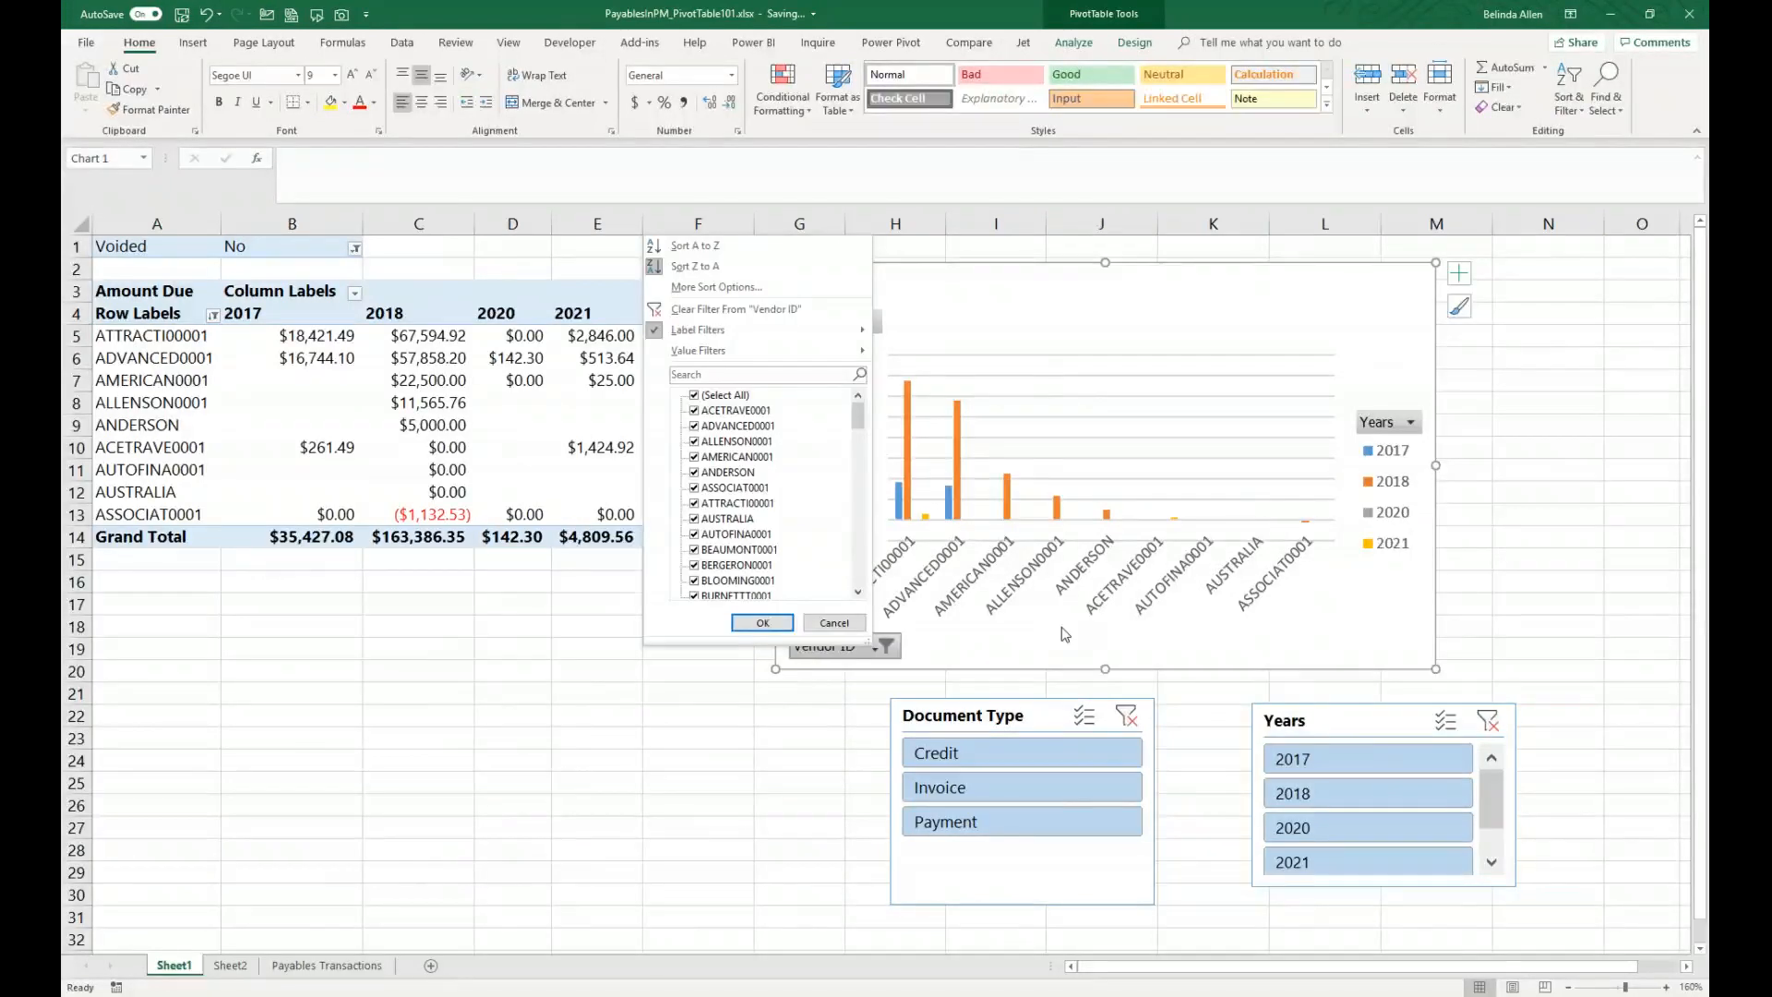
{"action": "left_click", "coordinate": [749, 310]}
{"action": "left_click", "coordinate": [899, 645]}
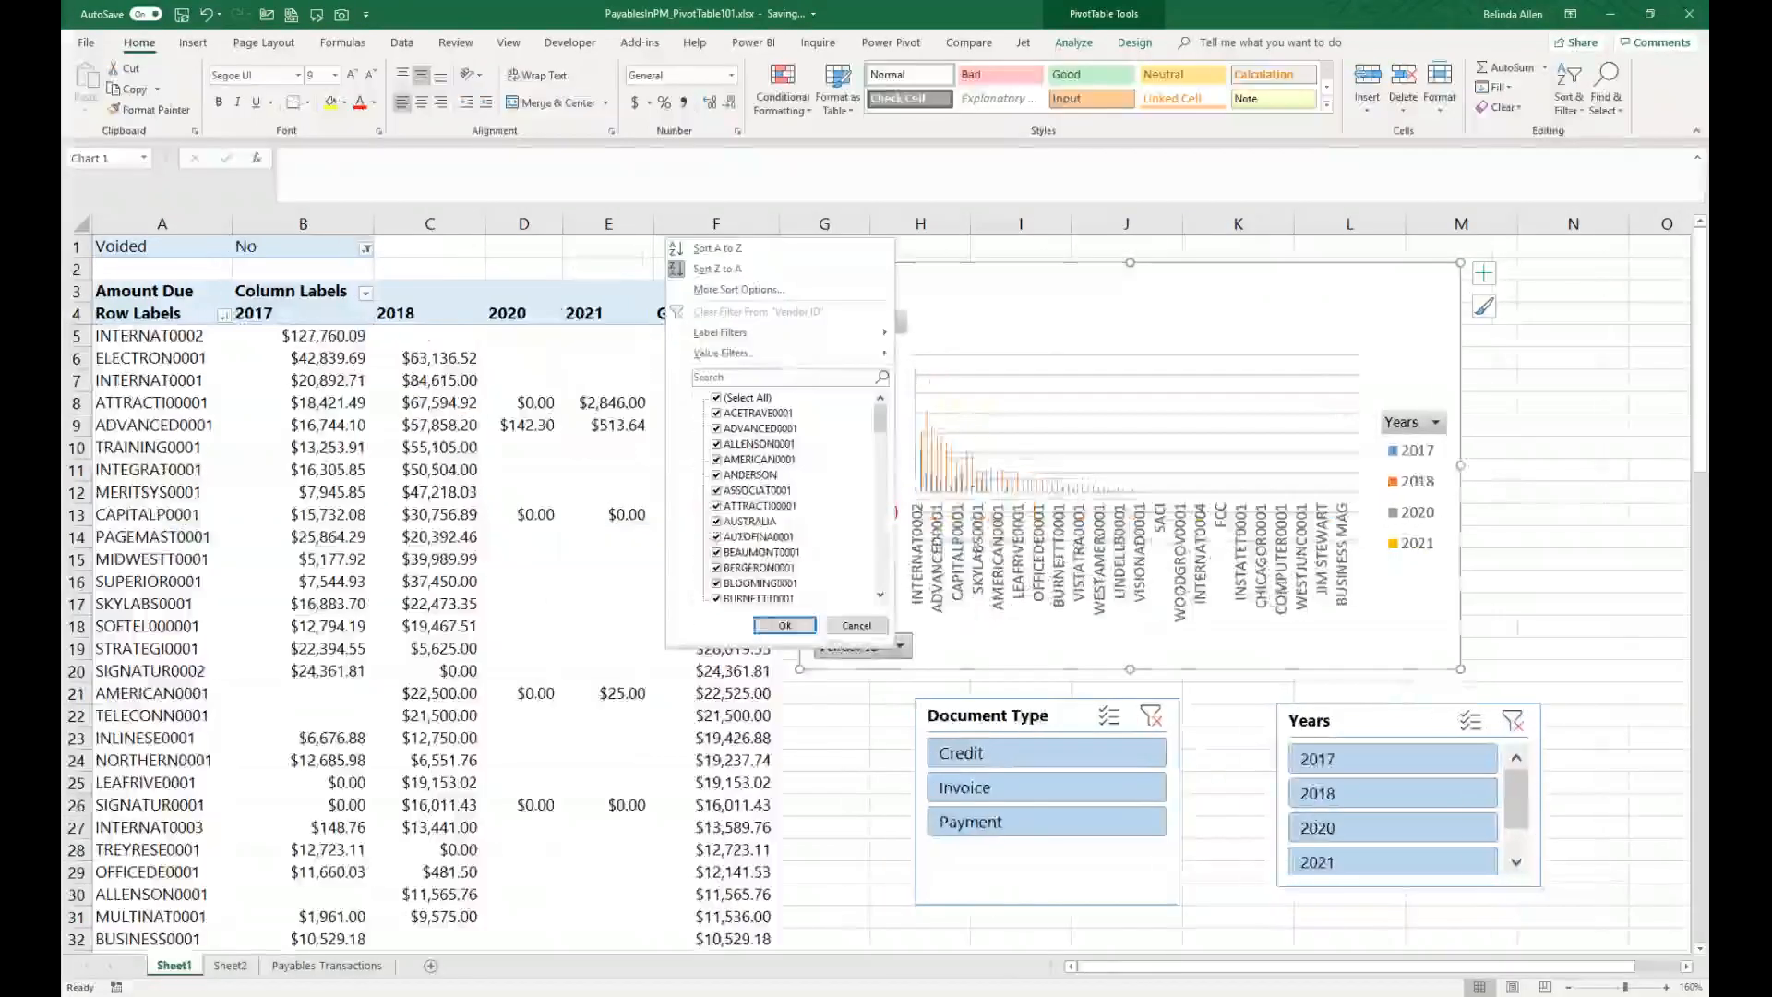
{"action": "mouse_move", "coordinate": [762, 350]}
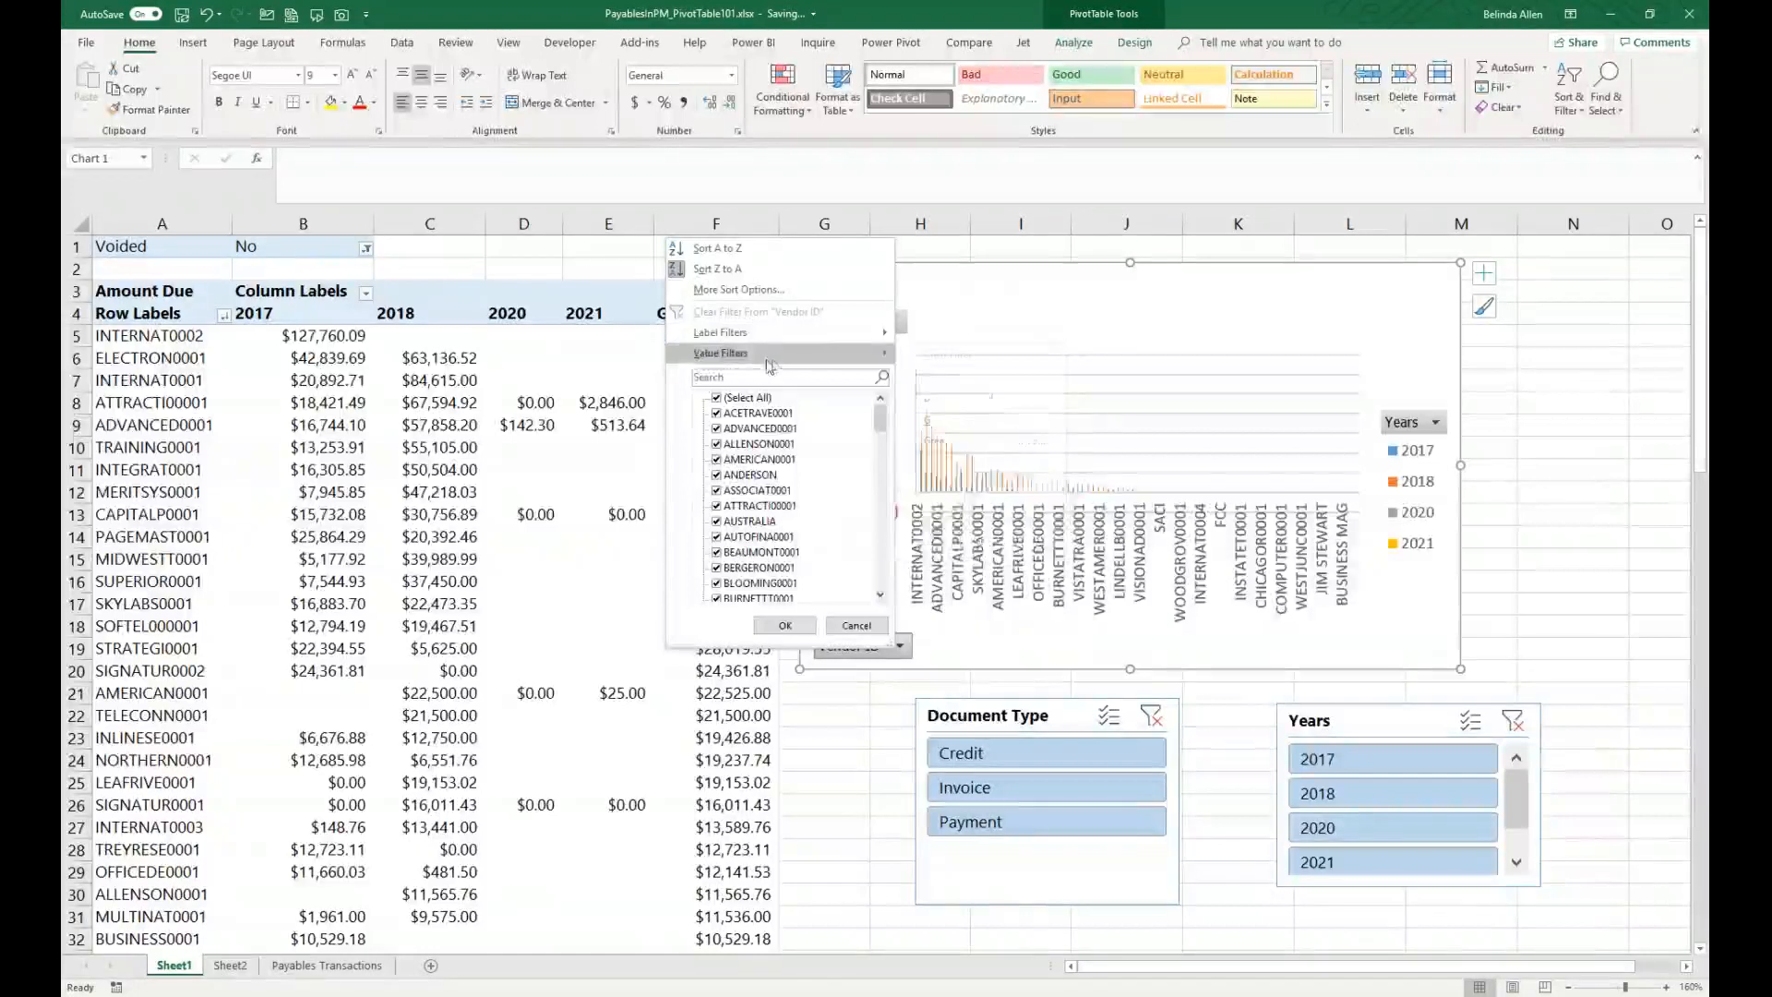
{"action": "left_click", "coordinate": [942, 547]}
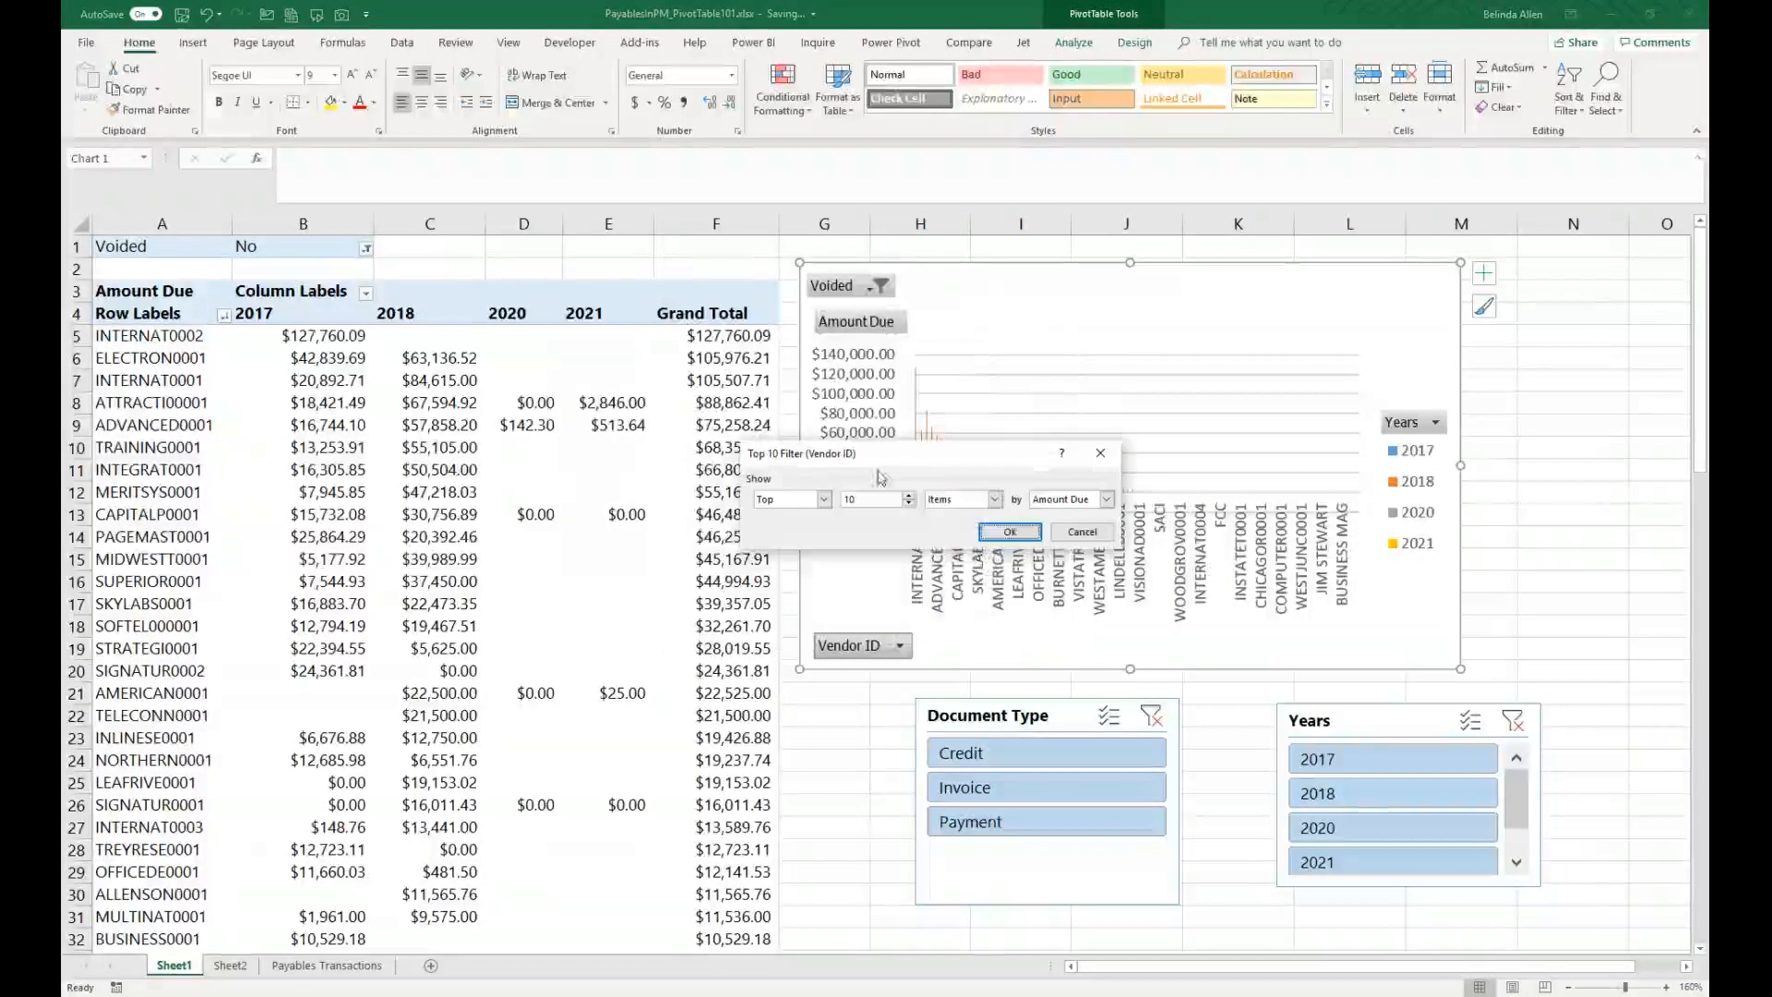
{"action": "left_click", "coordinate": [994, 499]}
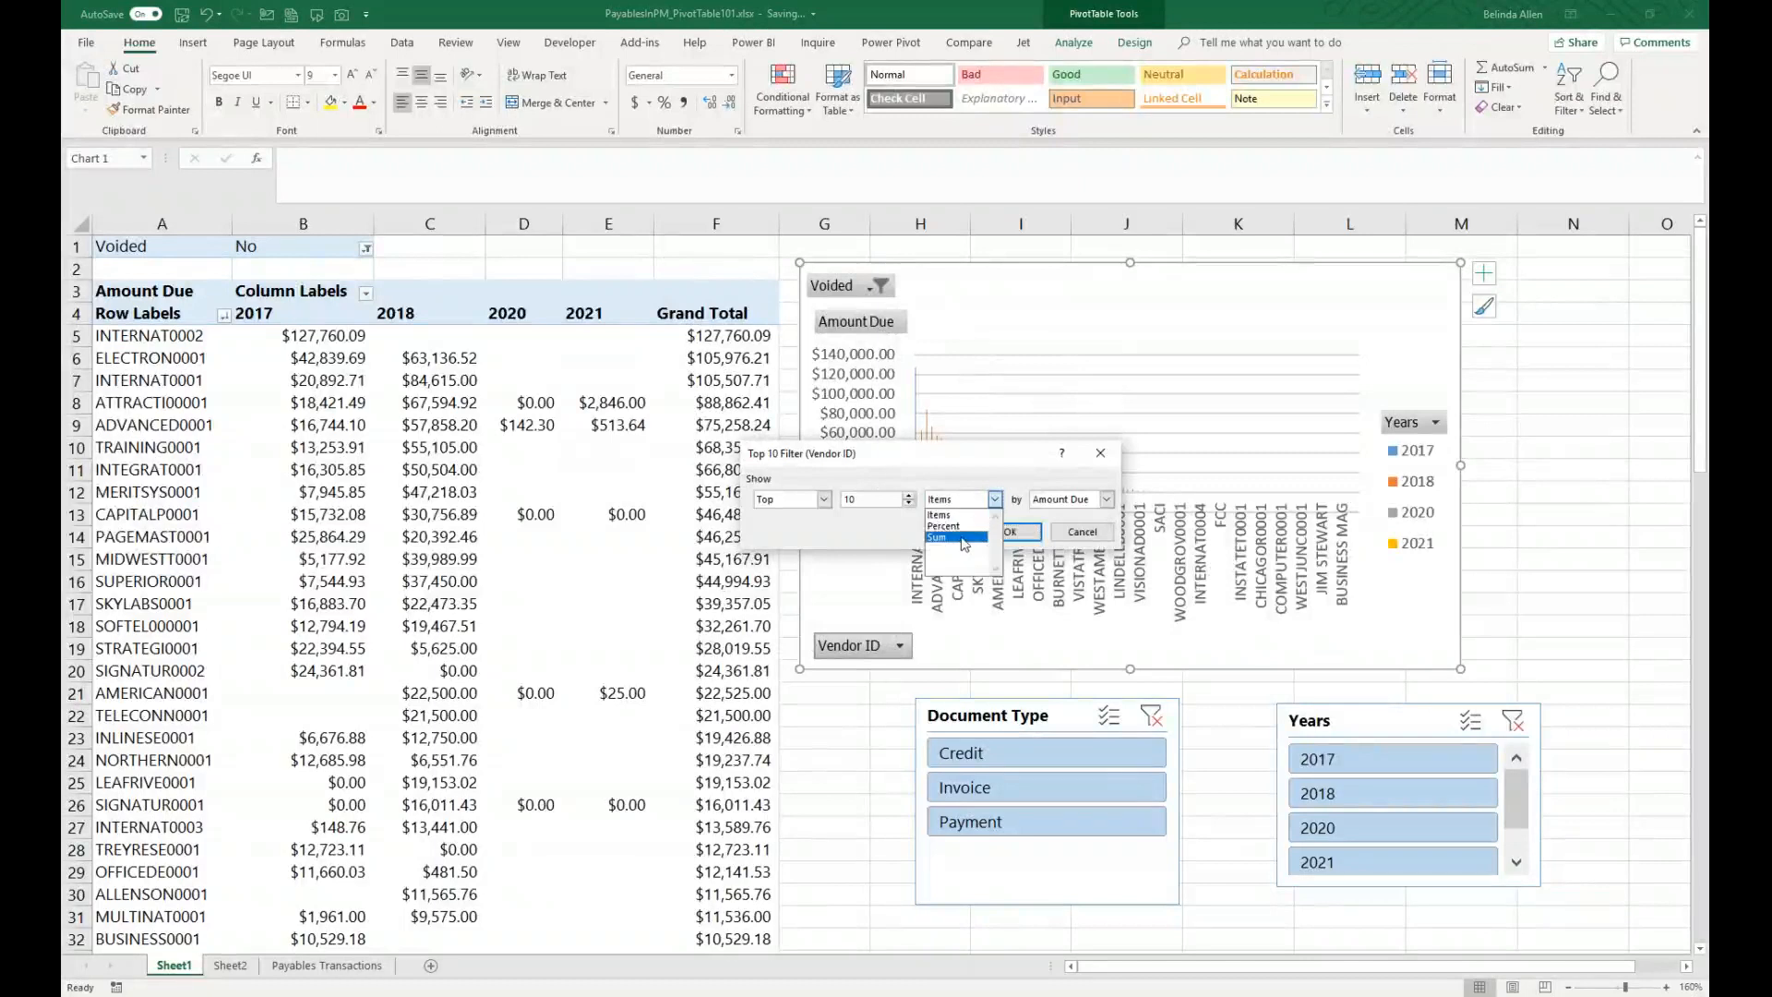
{"action": "left_click", "coordinate": [950, 535]}
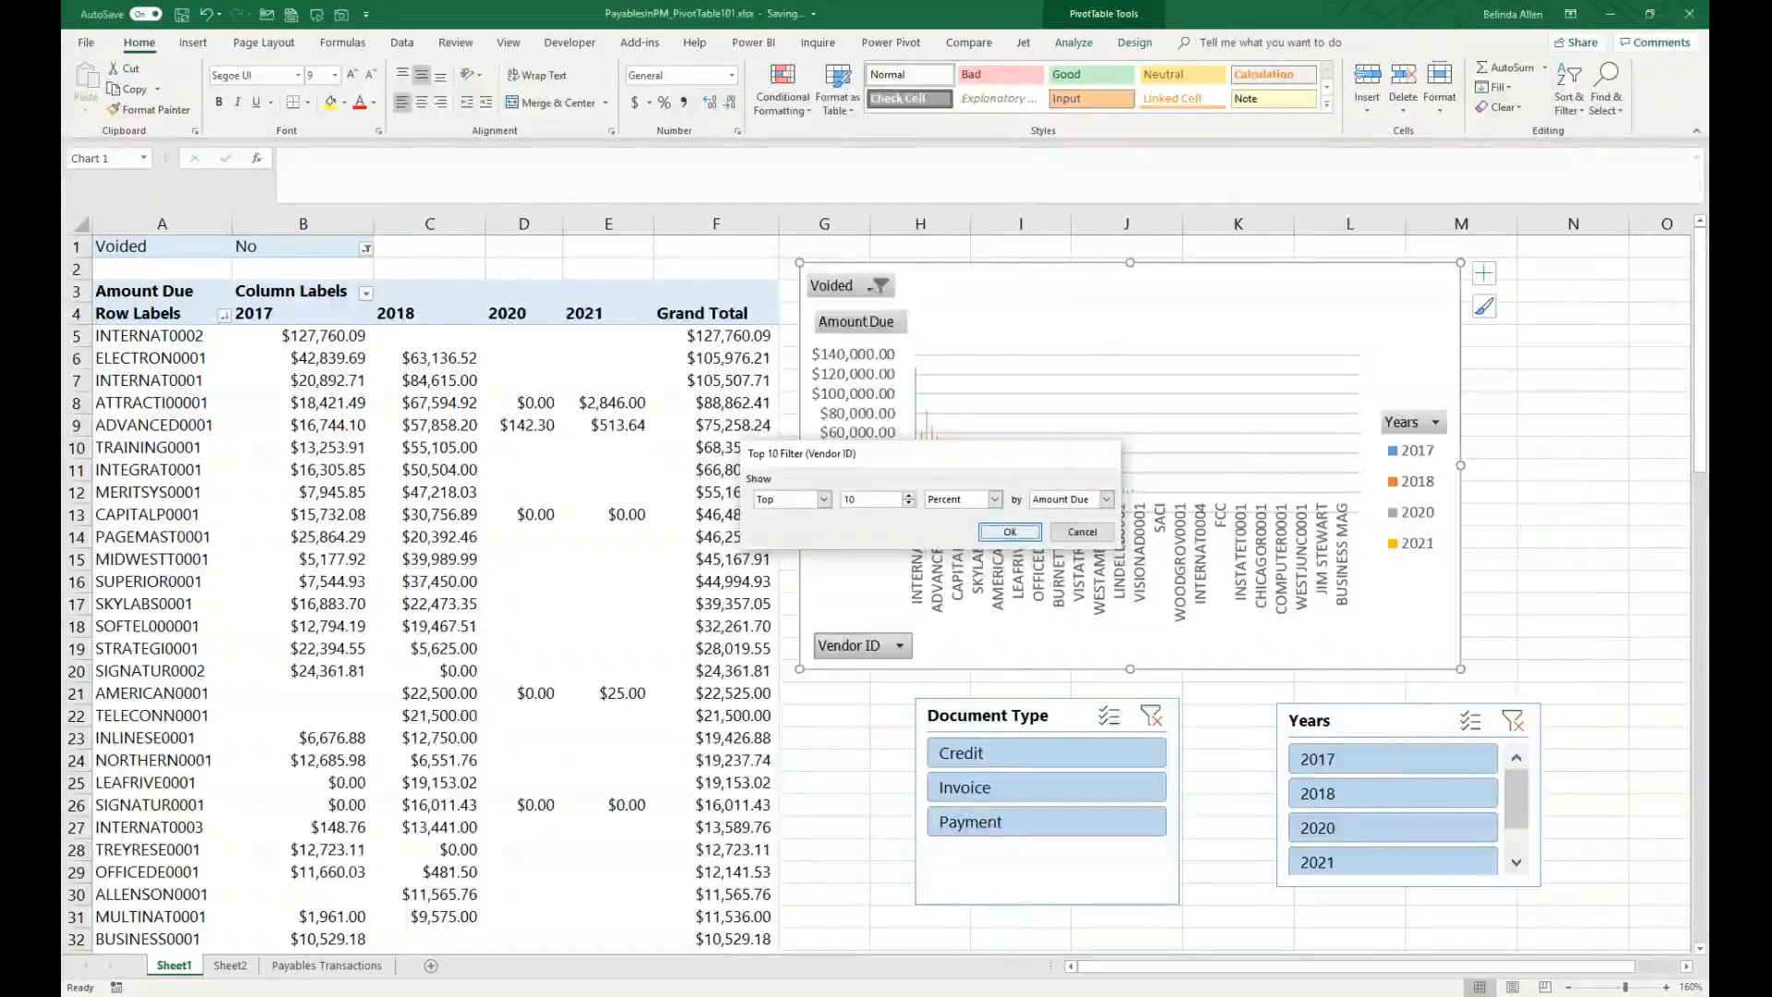
{"action": "left_click", "coordinate": [1009, 532]}
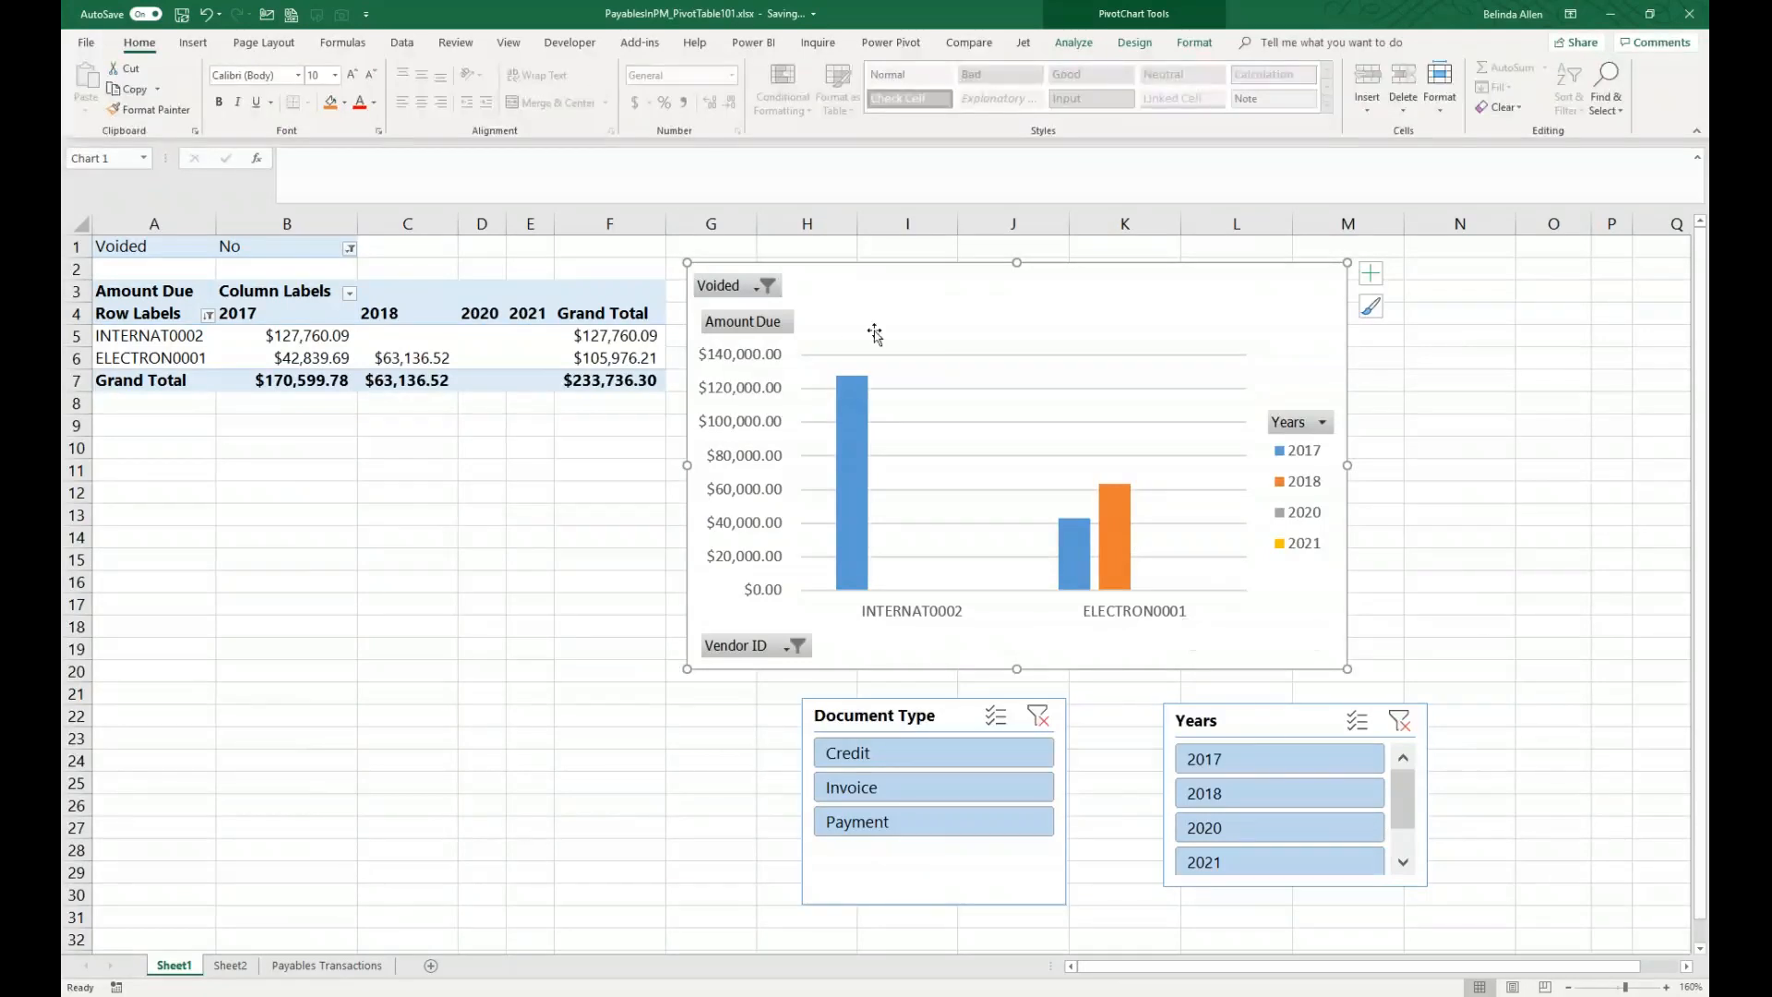
Step: Clear the Vendor ID filter from the PivotTable and switch to Sheet2
{"action": "left_click", "coordinate": [208, 315]}
{"action": "left_click", "coordinate": [152, 398]}
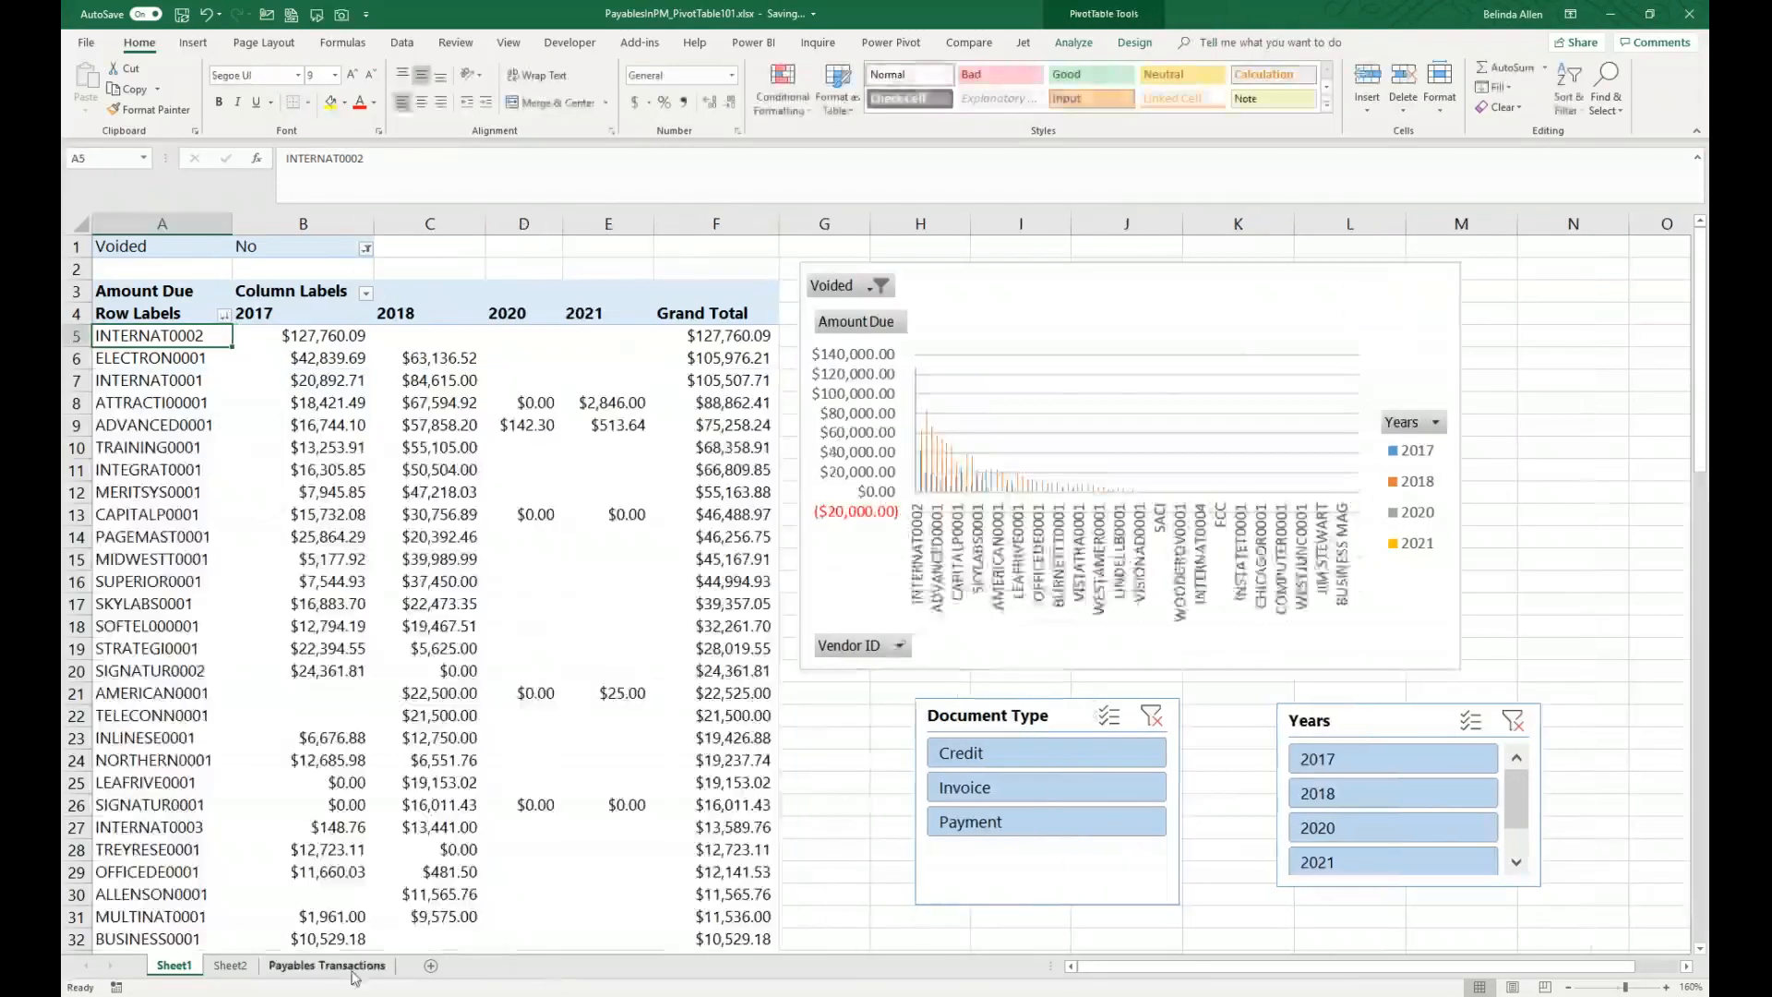
{"action": "left_click", "coordinate": [232, 969]}
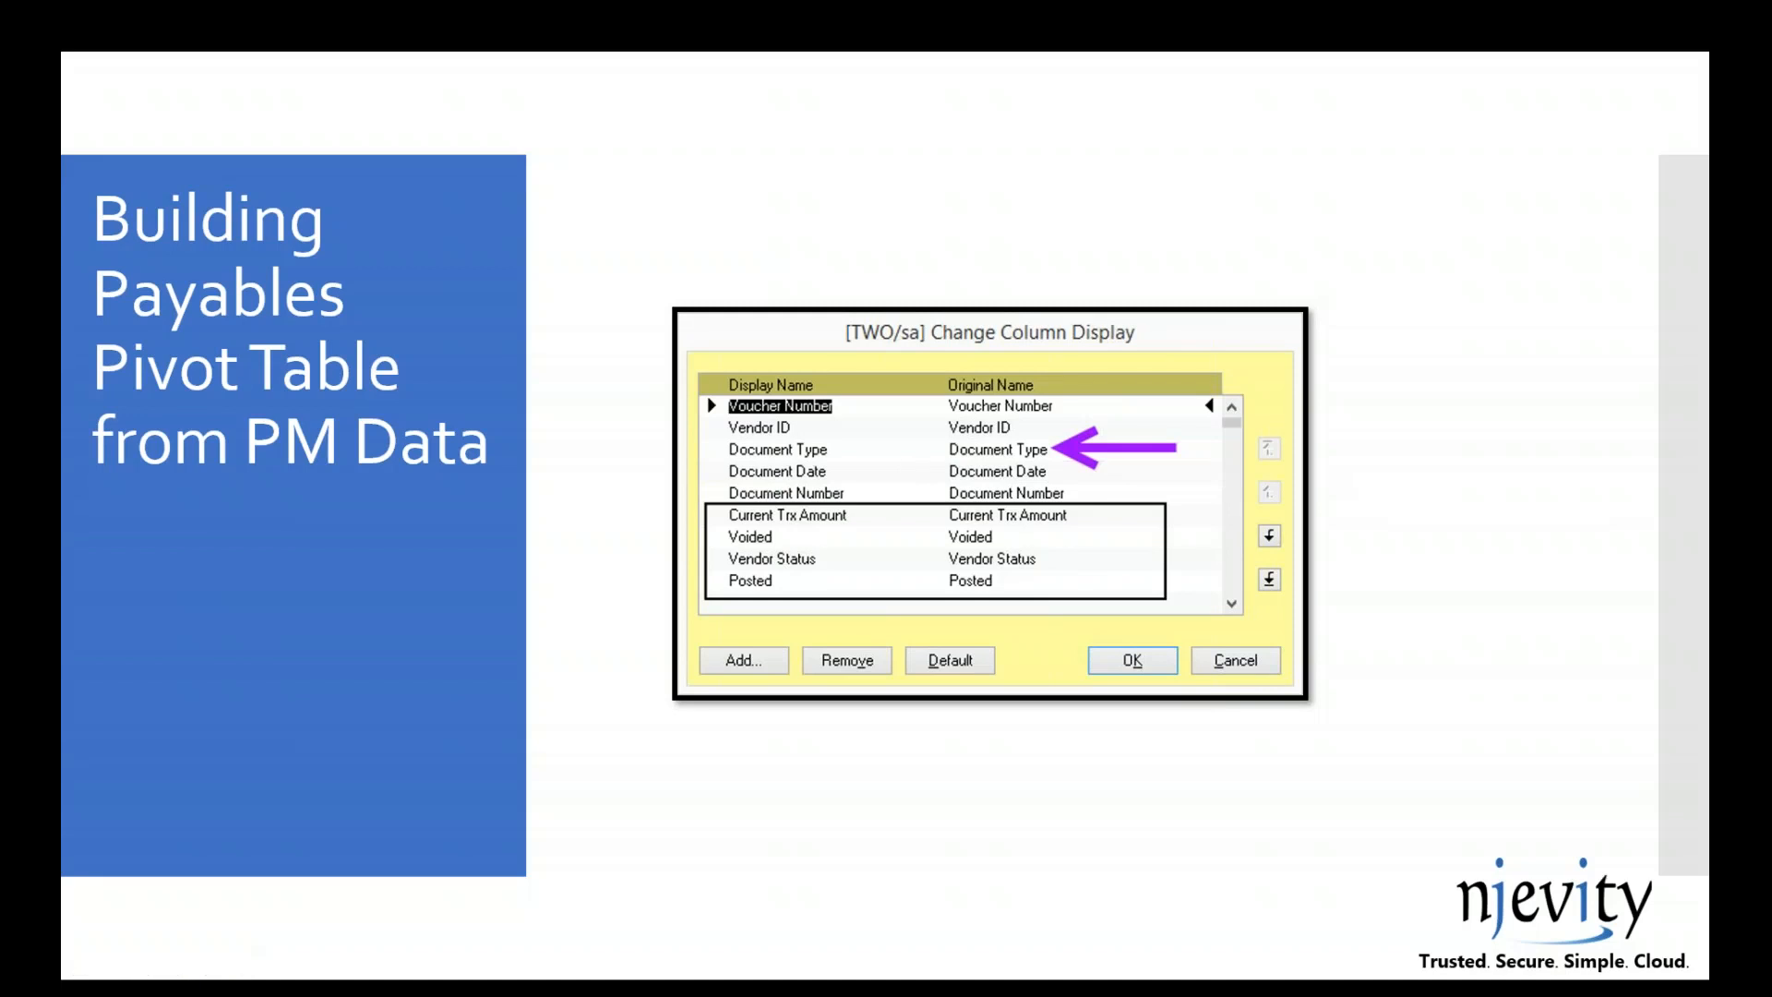
{"action": "key", "text": "Right"}
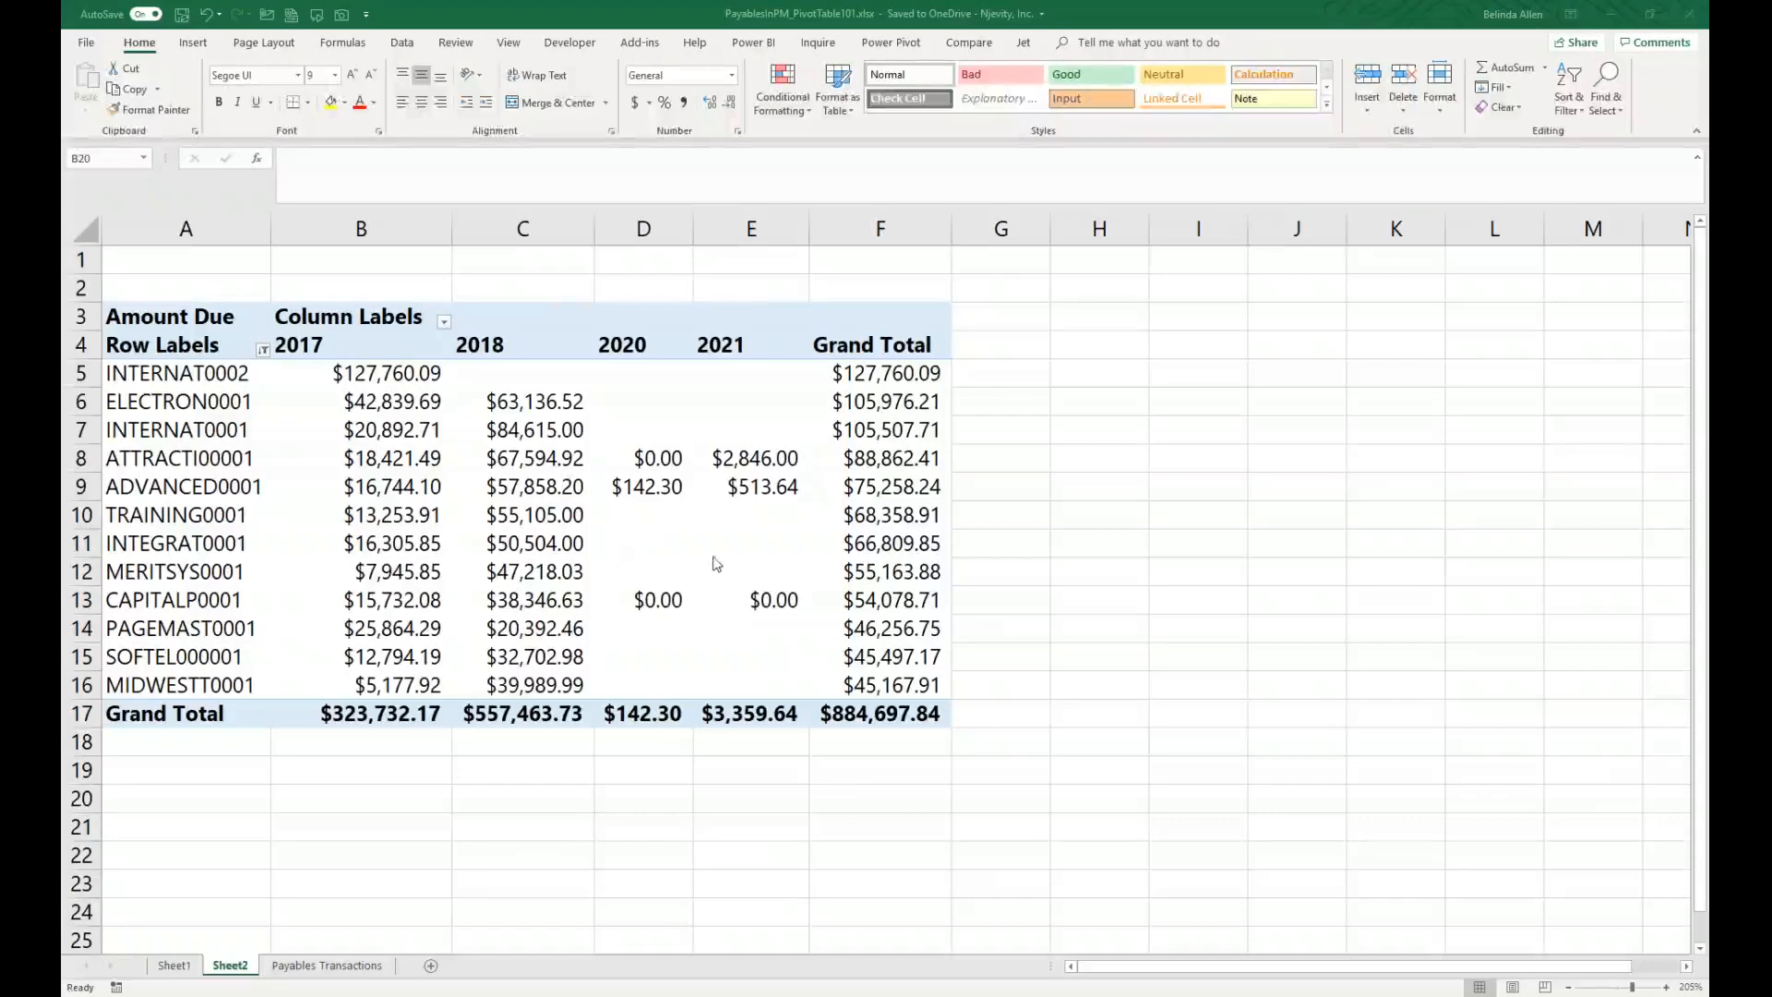
{"action": "key", "text": "alt+Tab"}
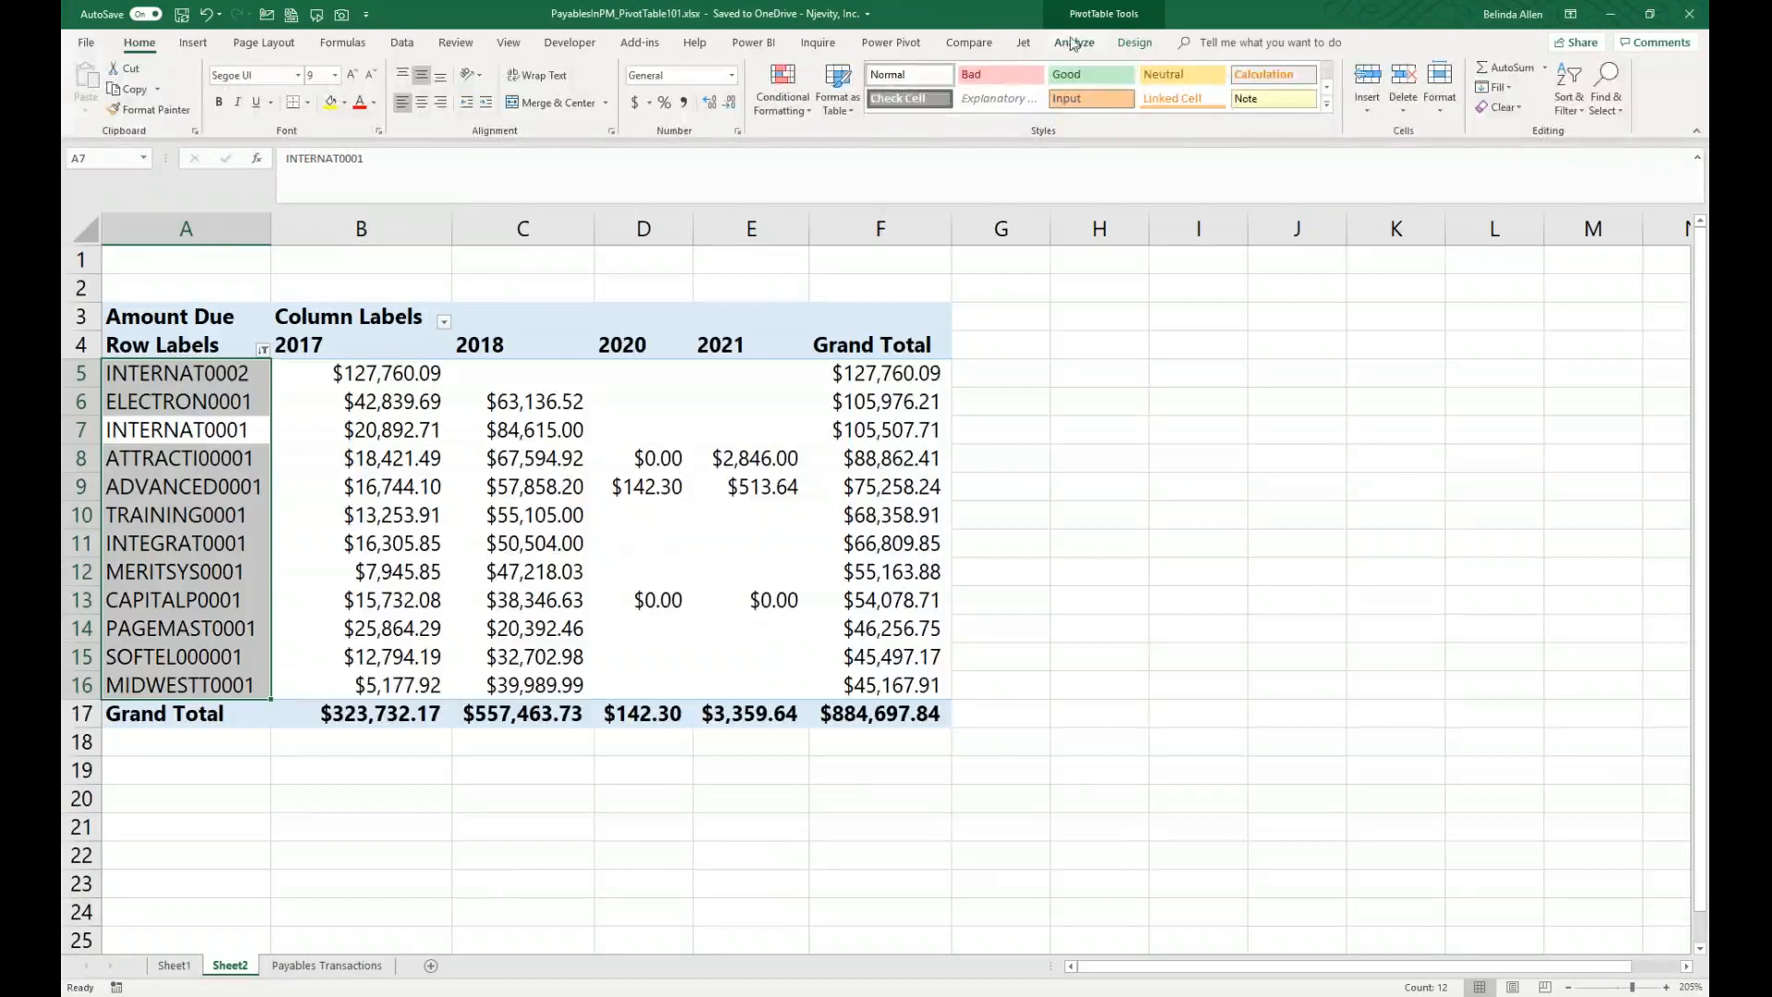
Step: Show the PivotTable field list on Sheet2 and add Voided as a report filter set to No
{"action": "left_click", "coordinate": [1070, 43]}
{"action": "left_click", "coordinate": [1278, 87]}
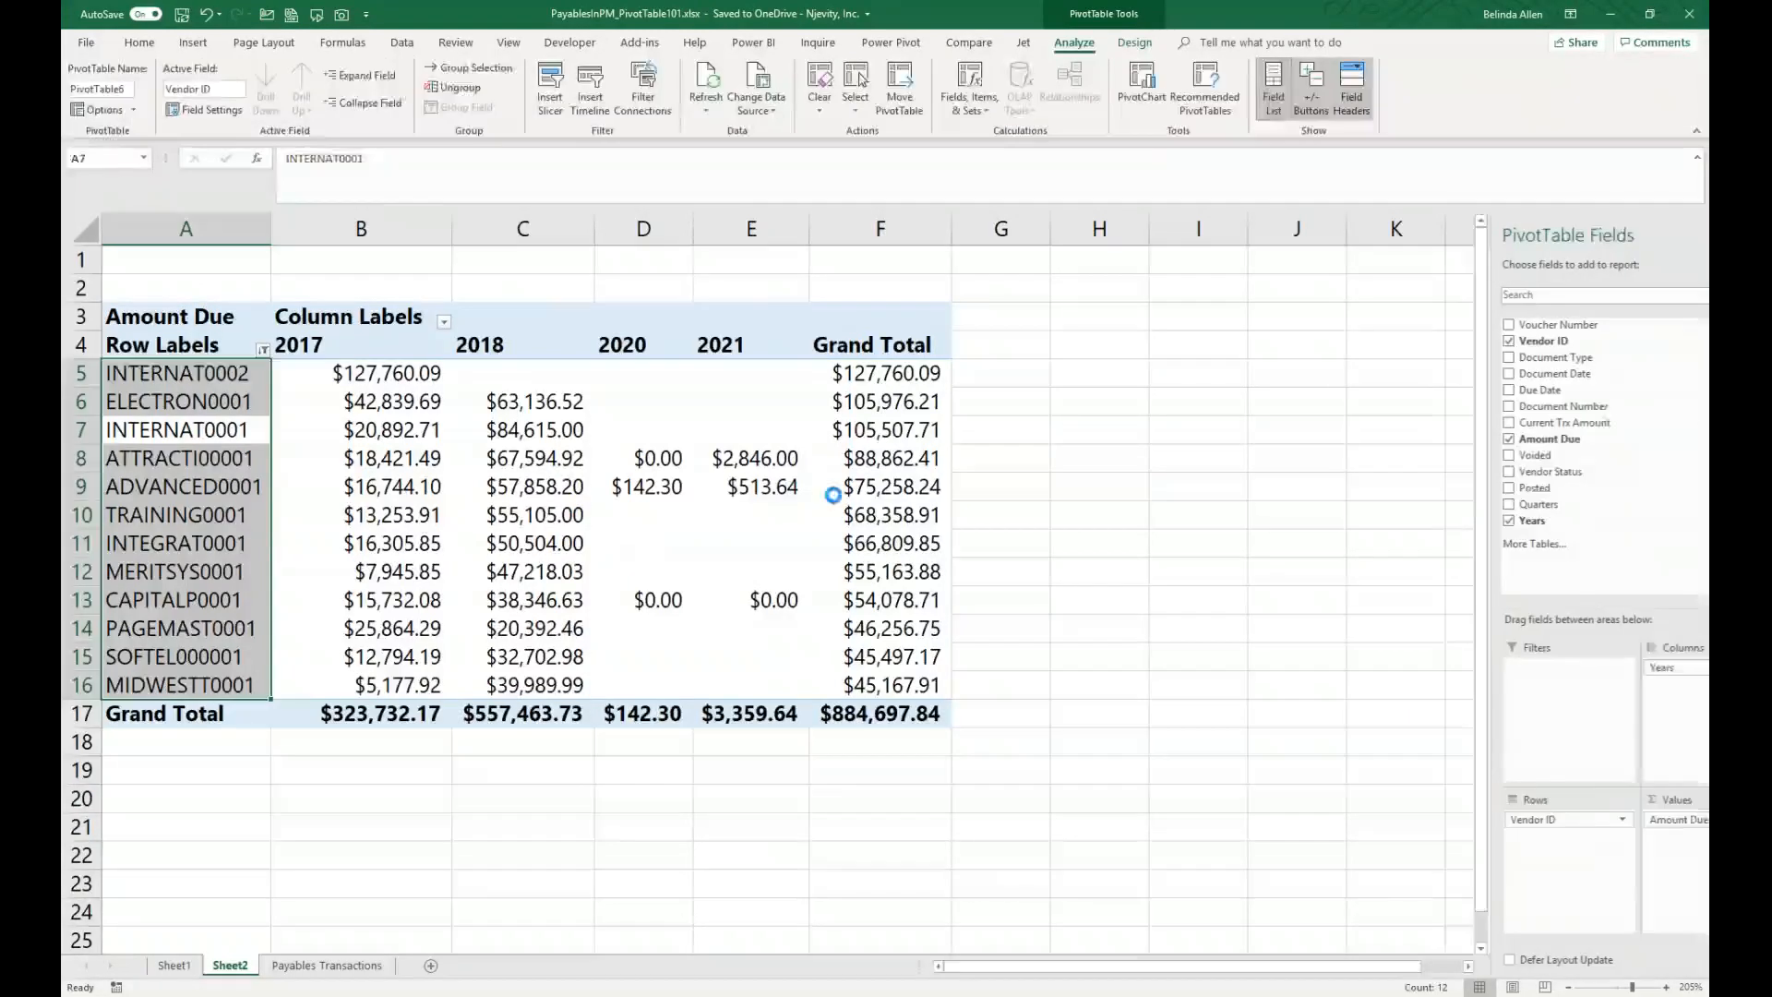
{"action": "left_click", "coordinate": [762, 486]}
{"action": "left_click_drag", "start_coordinate": [1453, 455], "coordinate": [1511, 717]}
{"action": "left_click", "coordinate": [444, 266]}
{"action": "left_click", "coordinate": [276, 338]}
{"action": "left_click", "coordinate": [342, 552]}
Step: Add Posted as a report filter excluding the No item, then open the Payables Transactions sheet
{"action": "left_click_drag", "start_coordinate": [1507, 494], "coordinate": [1504, 715]}
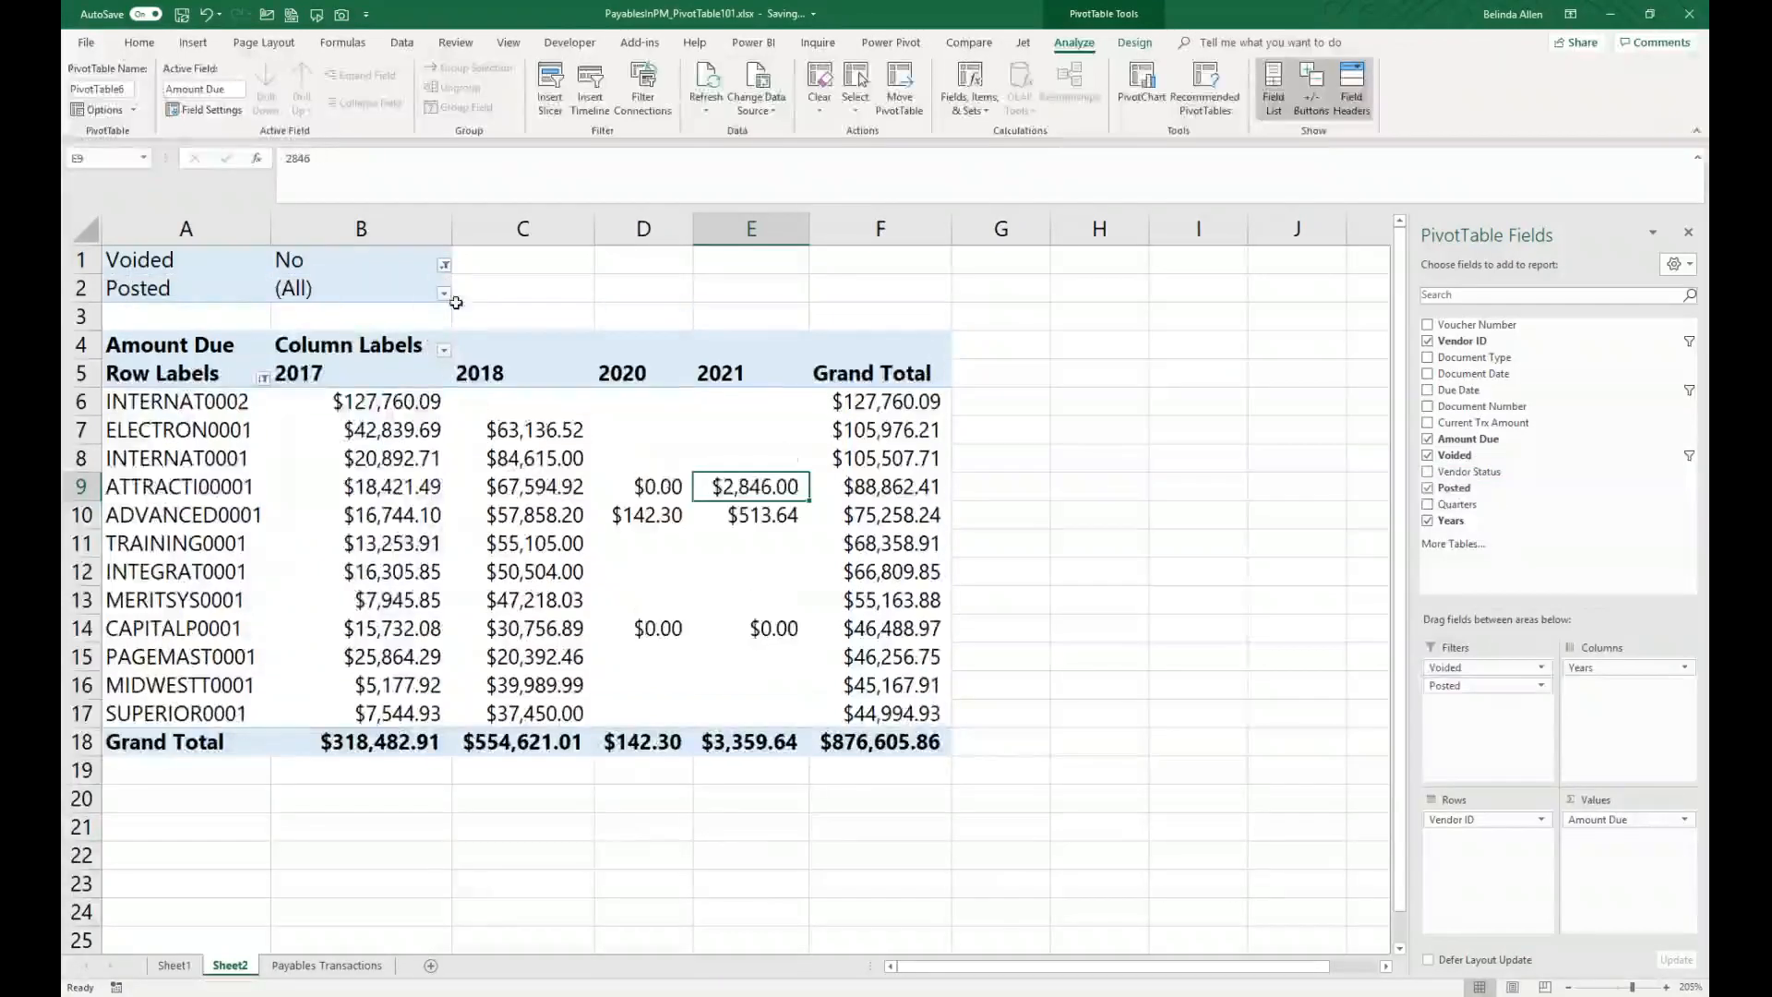
{"action": "left_click", "coordinate": [444, 293]}
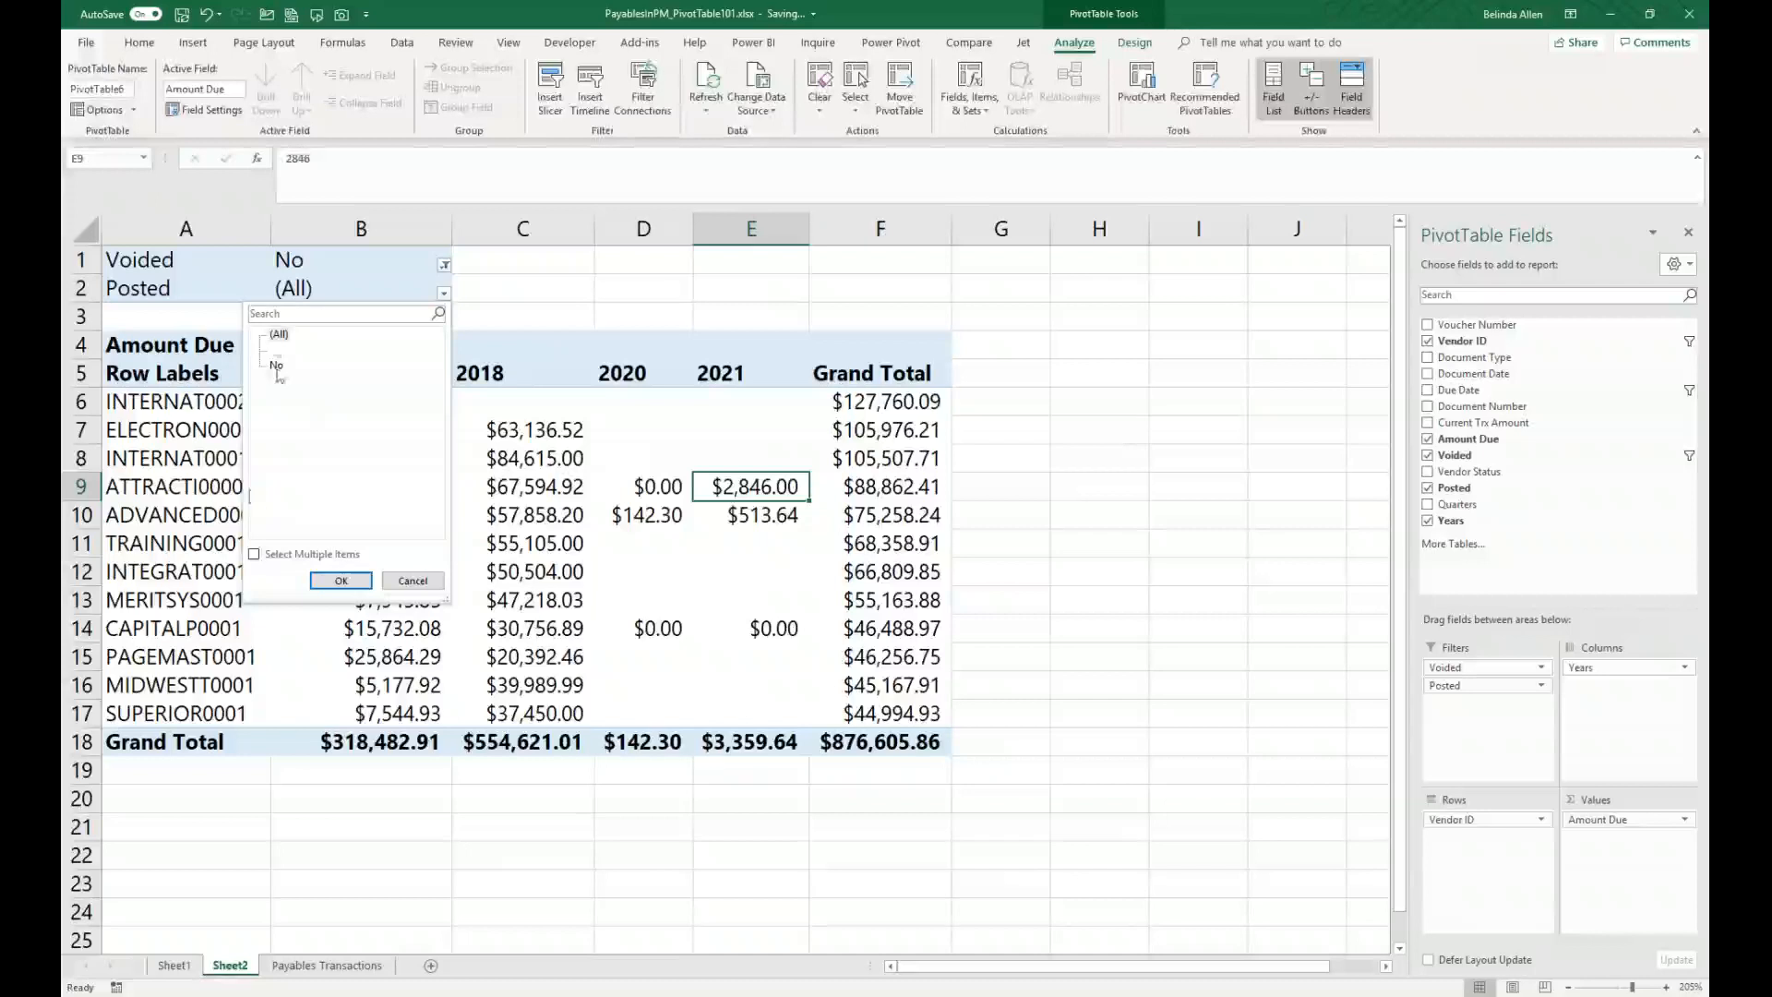
{"action": "left_click", "coordinate": [254, 555]}
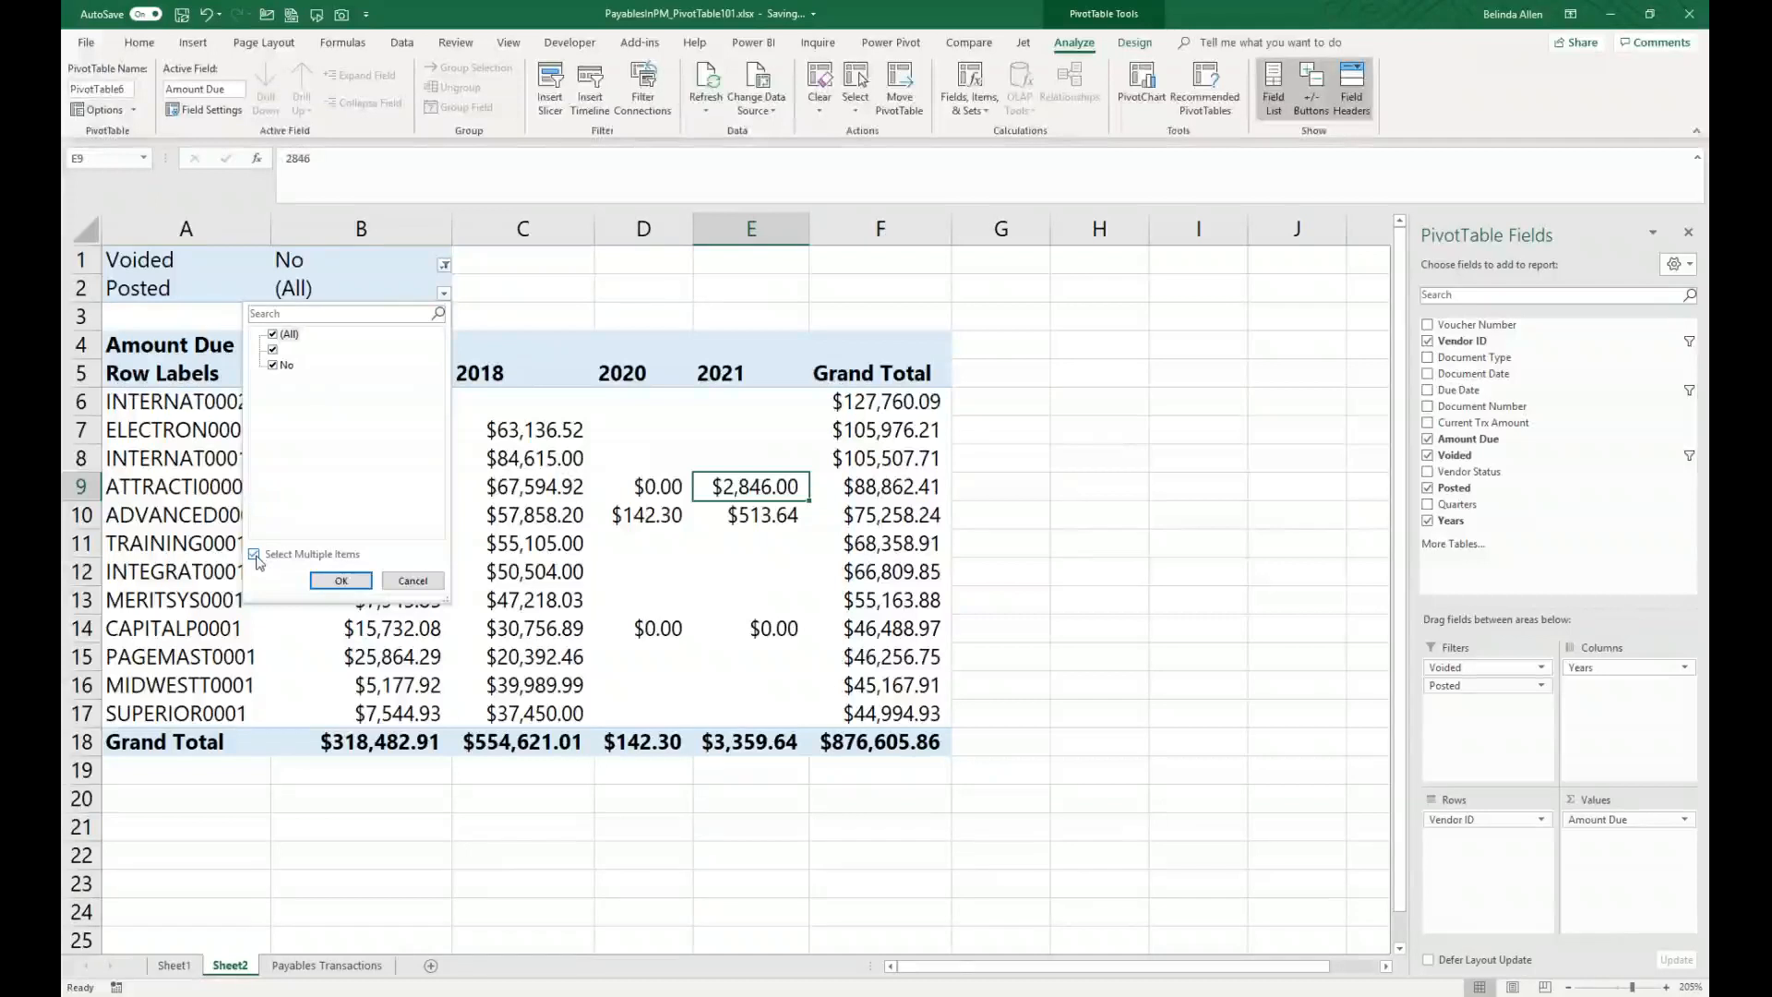
{"action": "left_click", "coordinate": [277, 364]}
{"action": "left_click", "coordinate": [341, 581]}
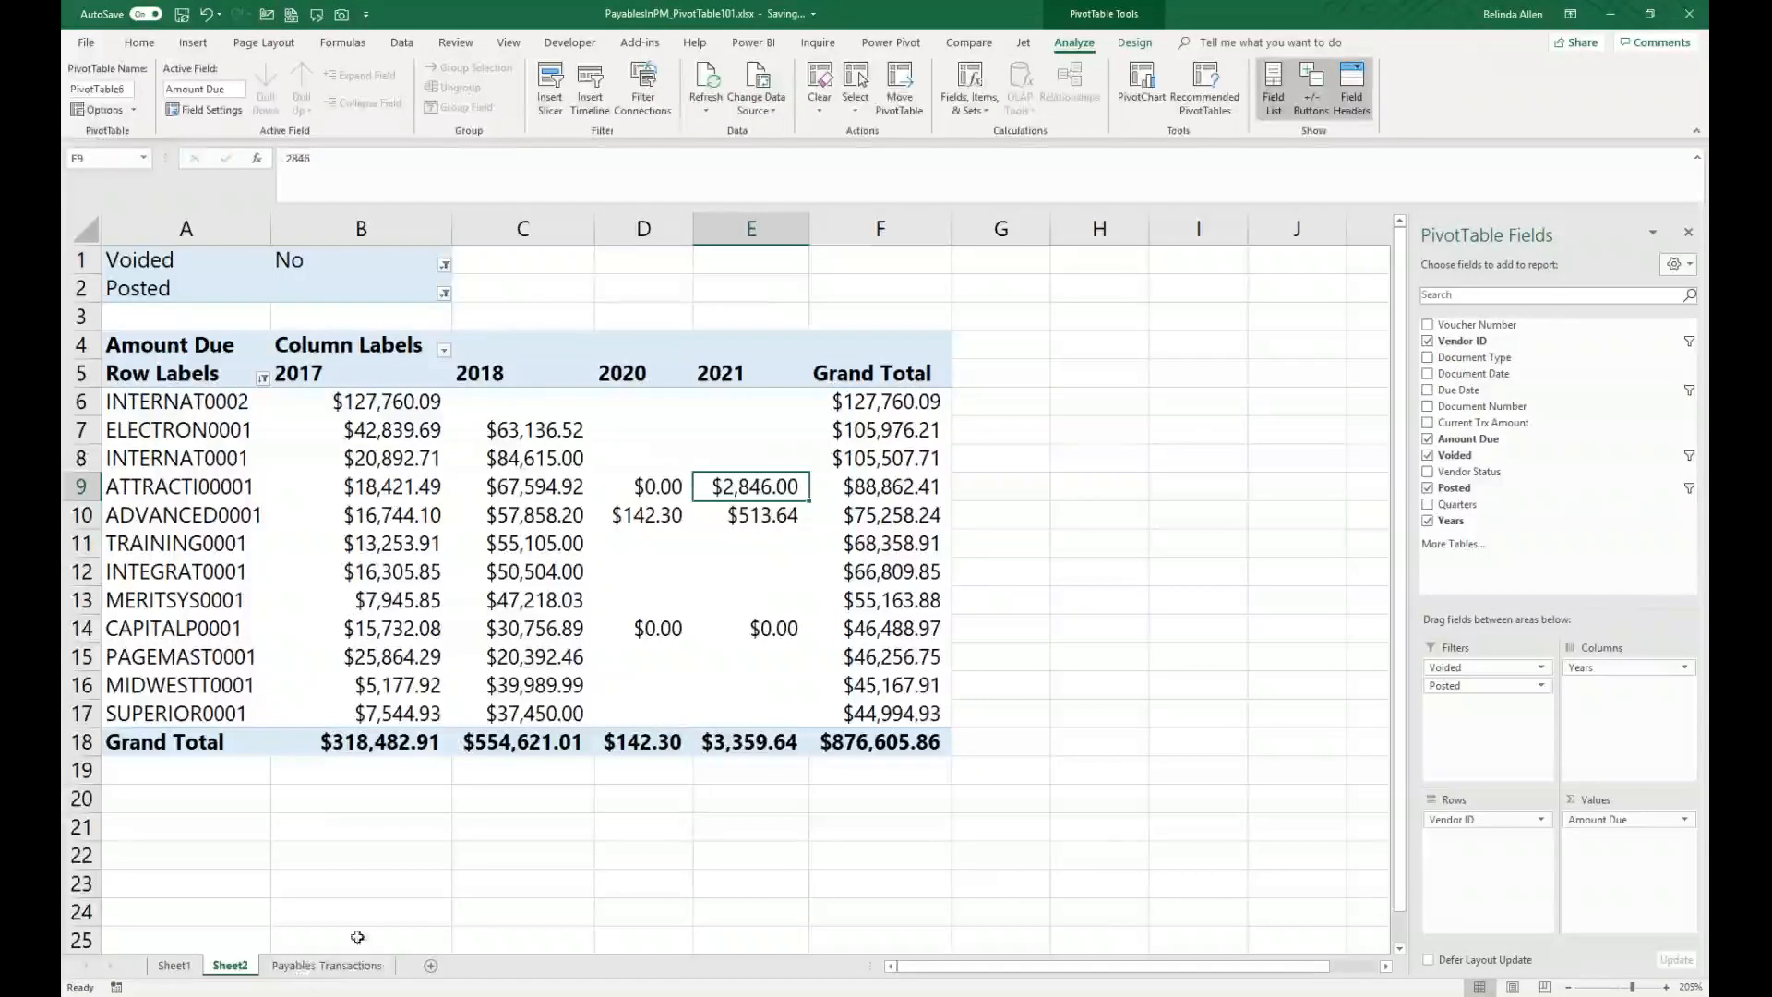
{"action": "left_click", "coordinate": [325, 965]}
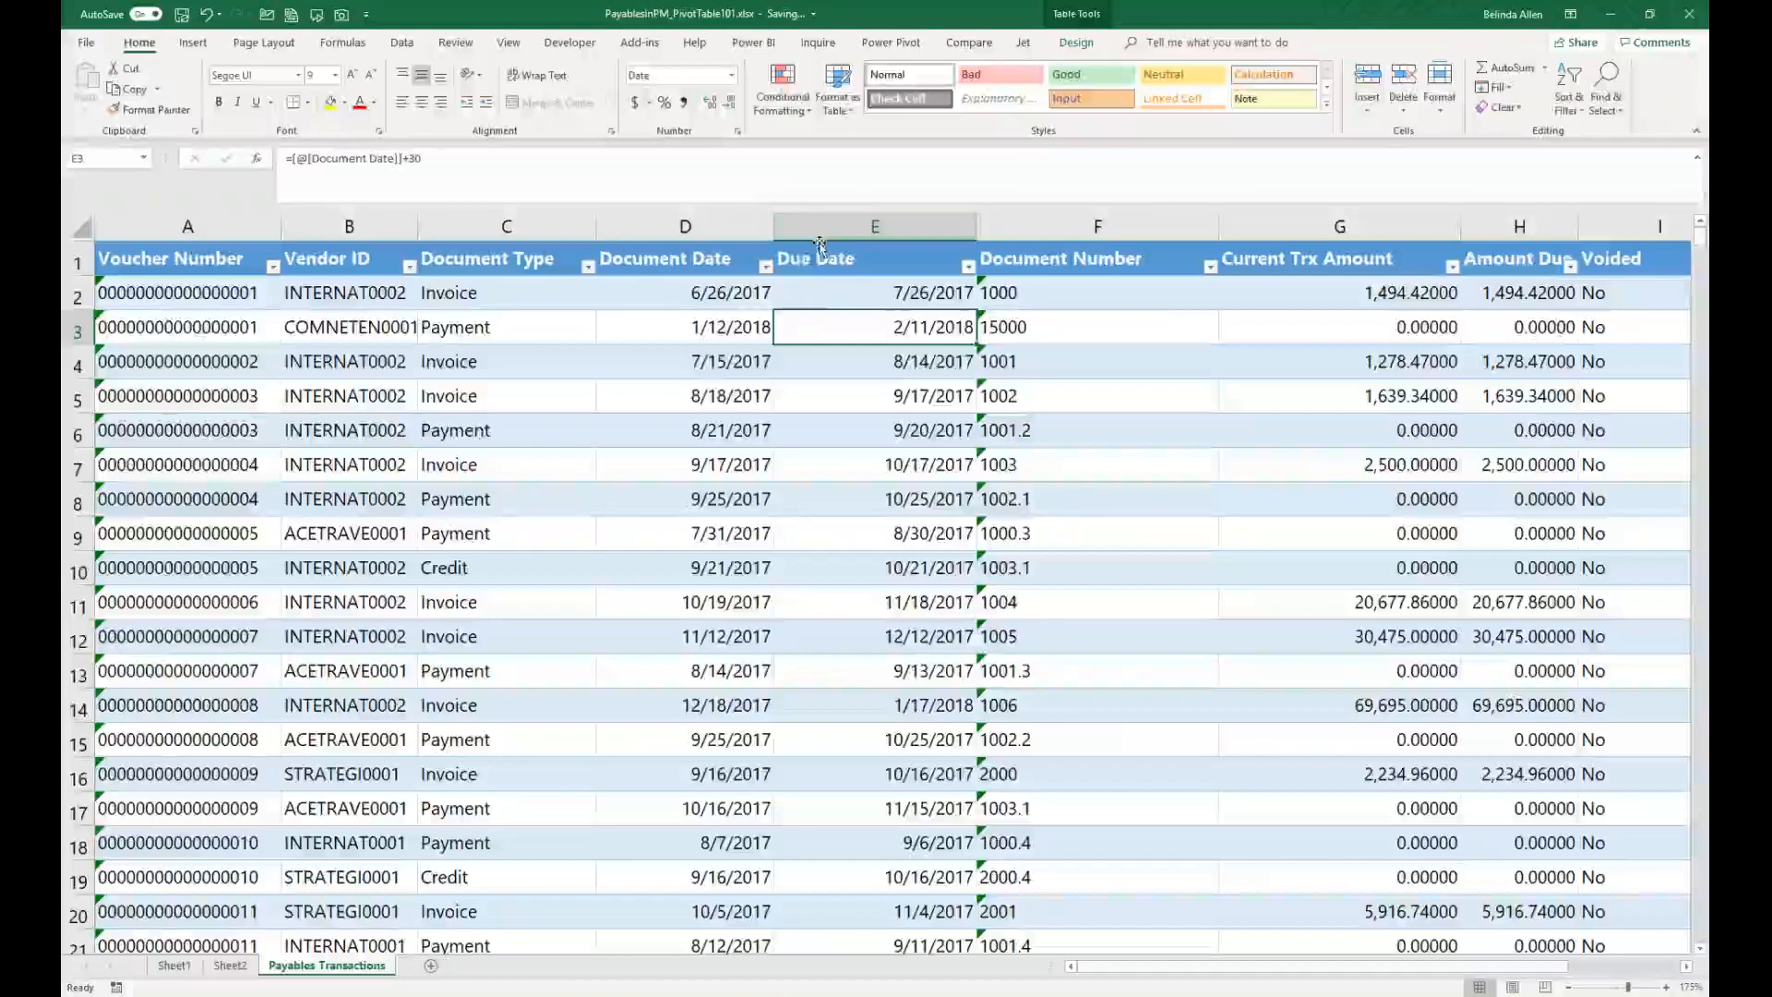
Step: Insert two new table columns before Due Date and name the first one Year
{"action": "left_click_drag", "start_coordinate": [876, 221], "coordinate": [1061, 226]}
{"action": "right_click", "coordinate": [893, 226]}
{"action": "left_click", "coordinate": [934, 344]}
{"action": "left_click", "coordinate": [844, 263]}
{"action": "type", "text": "Year"}
{"action": "key", "text": "Return"}
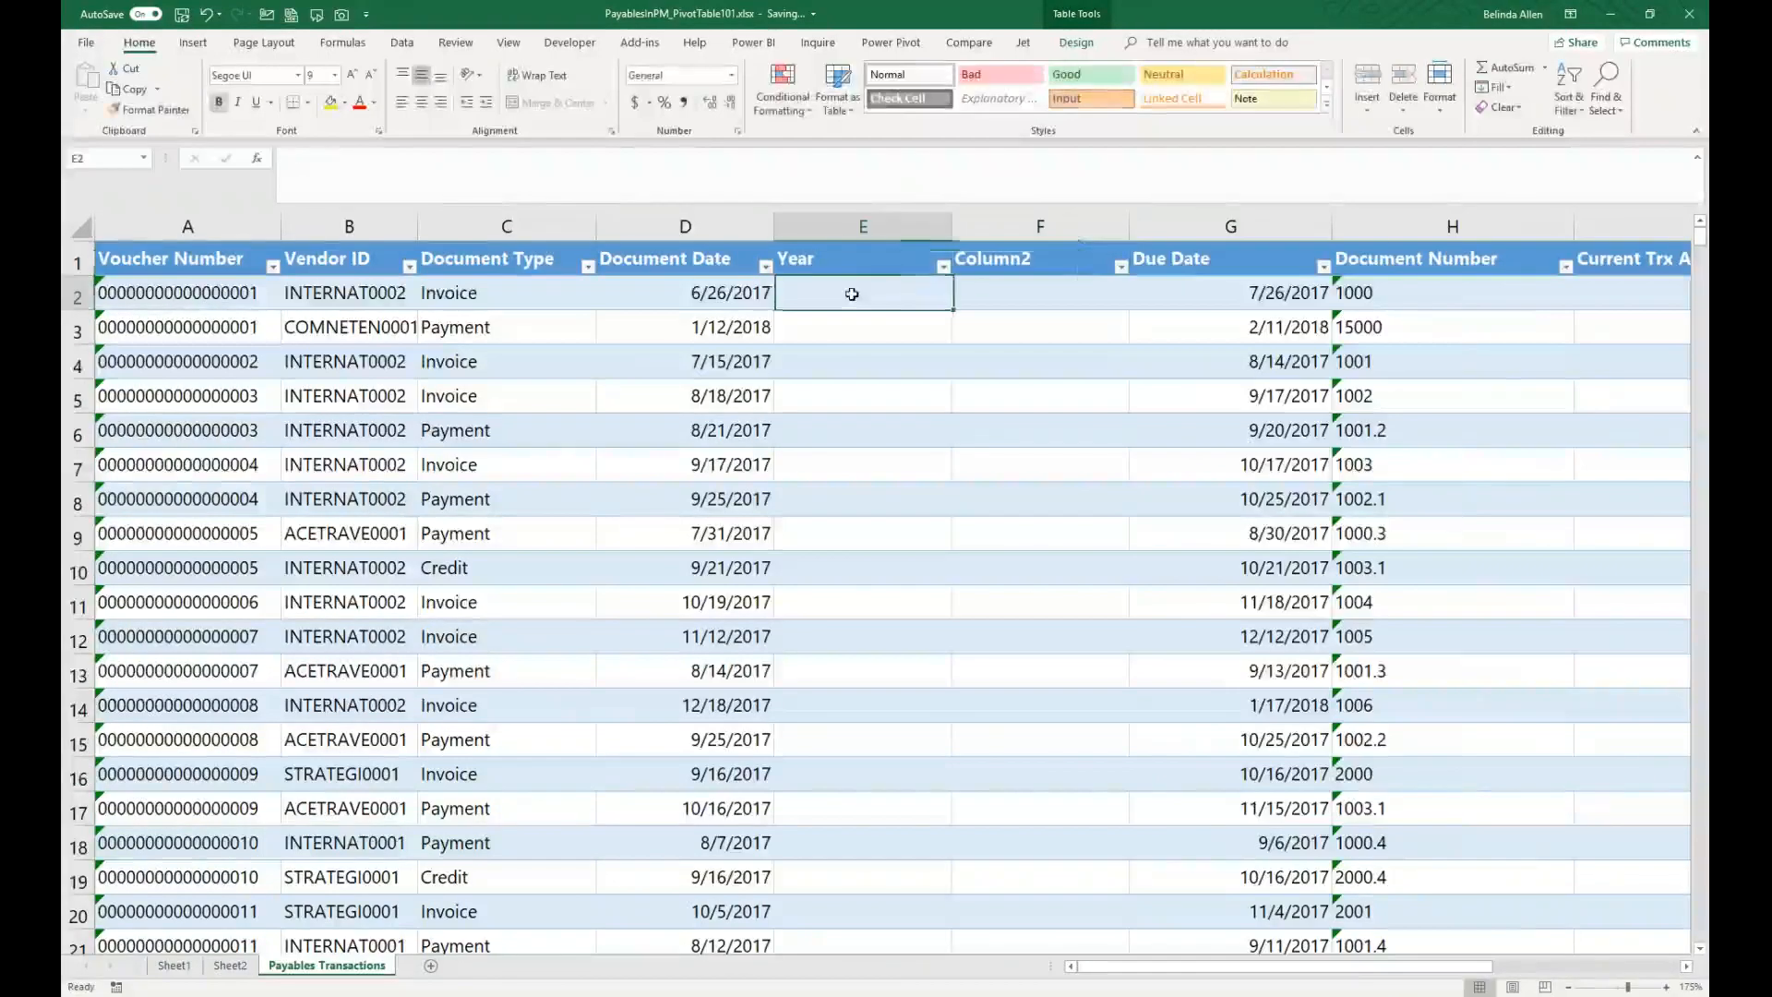
Step: Fill the Year column with the formula =YEAR([@[Document Date]])
{"action": "type", "text": "=year"}
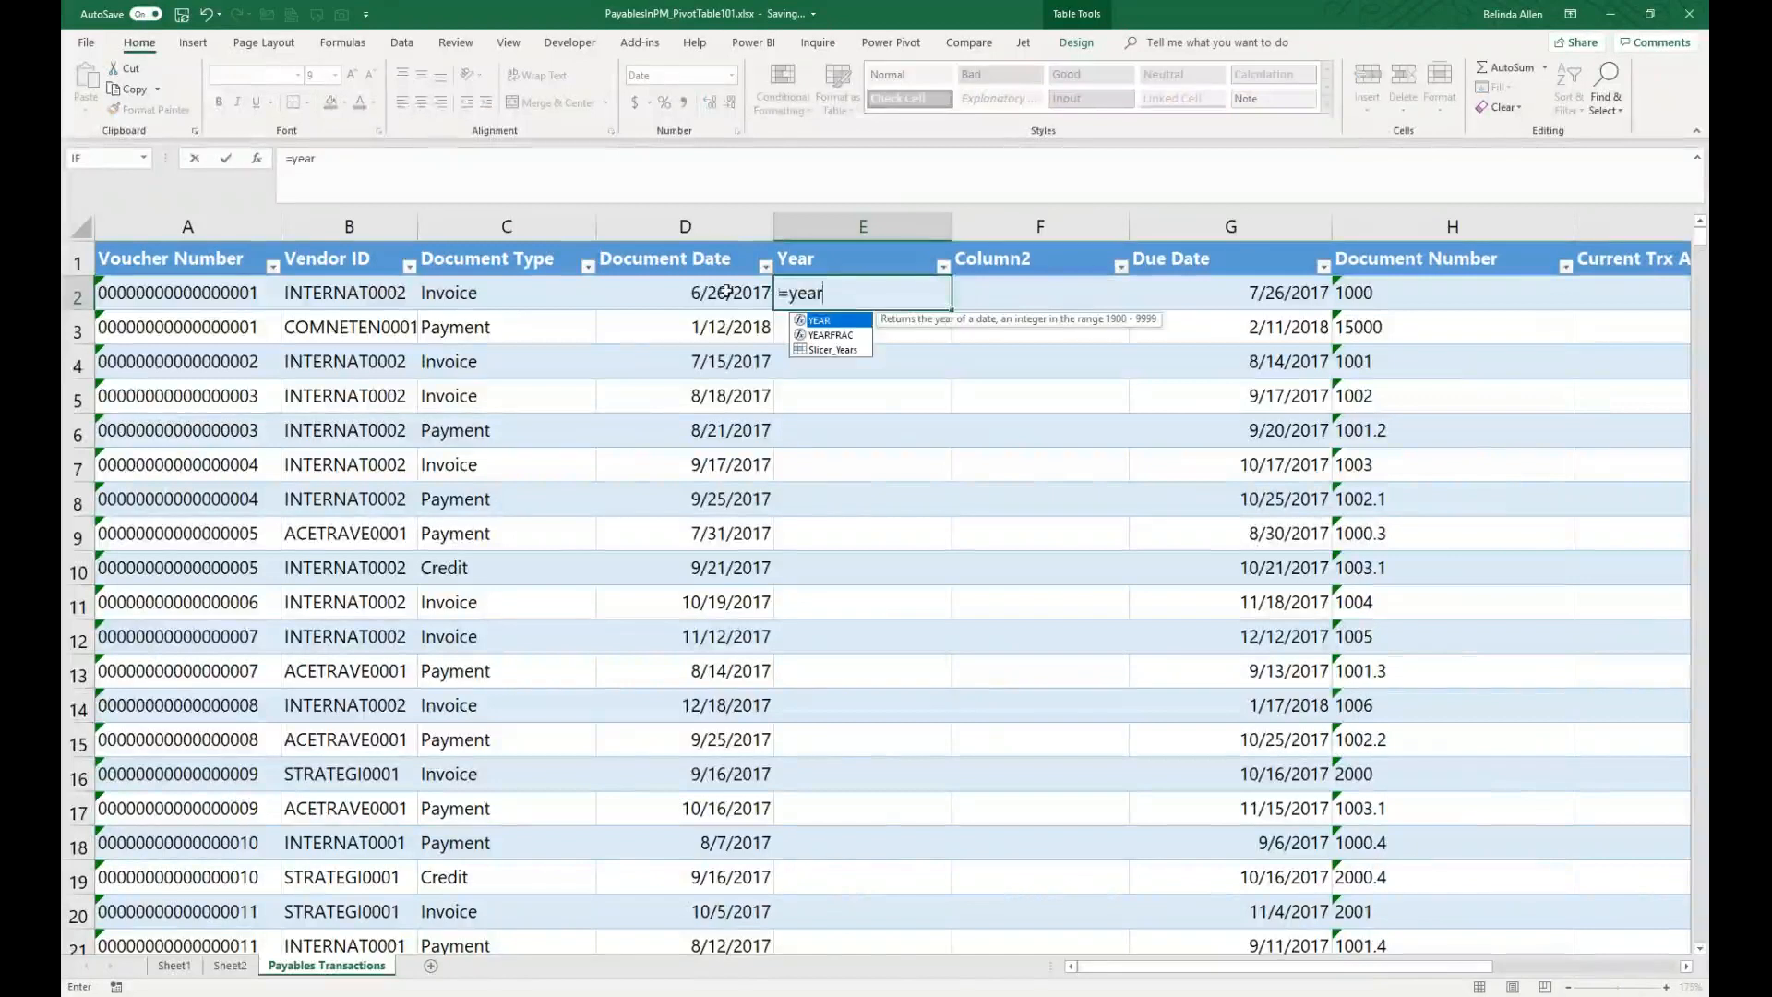
{"action": "left_click", "coordinate": [726, 291]}
{"action": "left_click", "coordinate": [842, 292]}
{"action": "left_click", "coordinate": [363, 164]}
{"action": "left_click_drag", "start_coordinate": [364, 164], "coordinate": [150, 111]}
{"action": "type", "text": "=Y"}
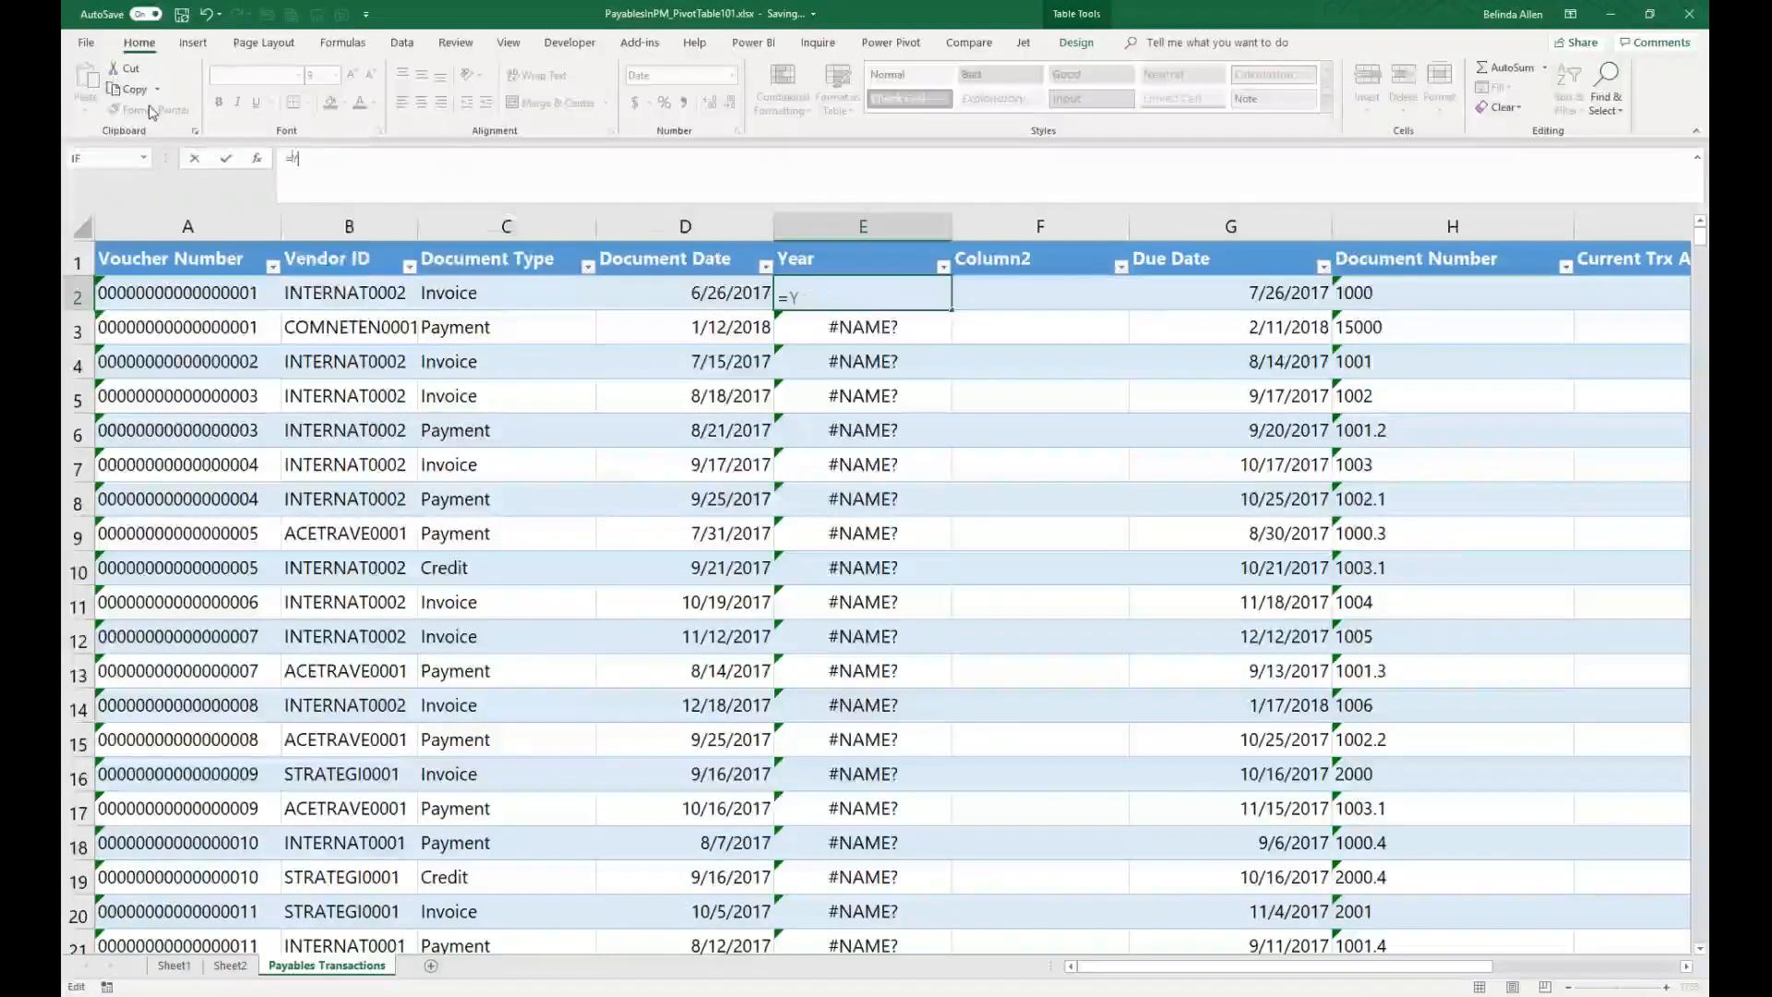
{"action": "type", "text": "ear"}
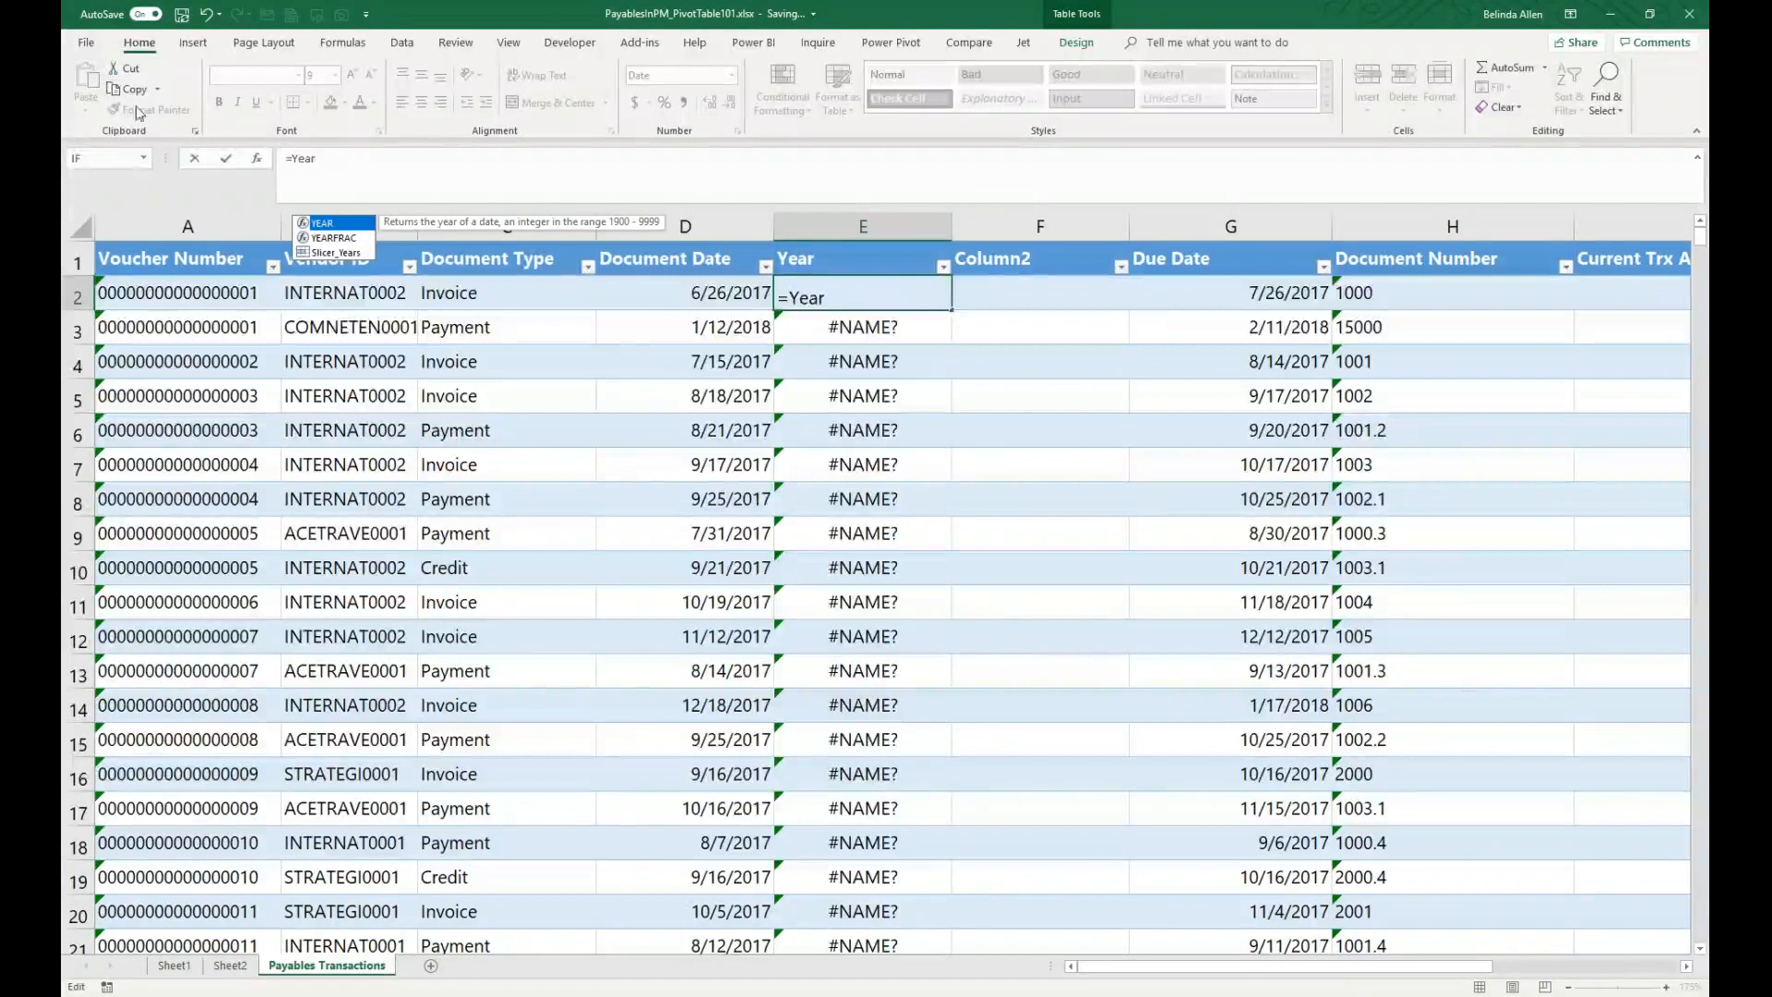
{"action": "double_click", "coordinate": [338, 229]}
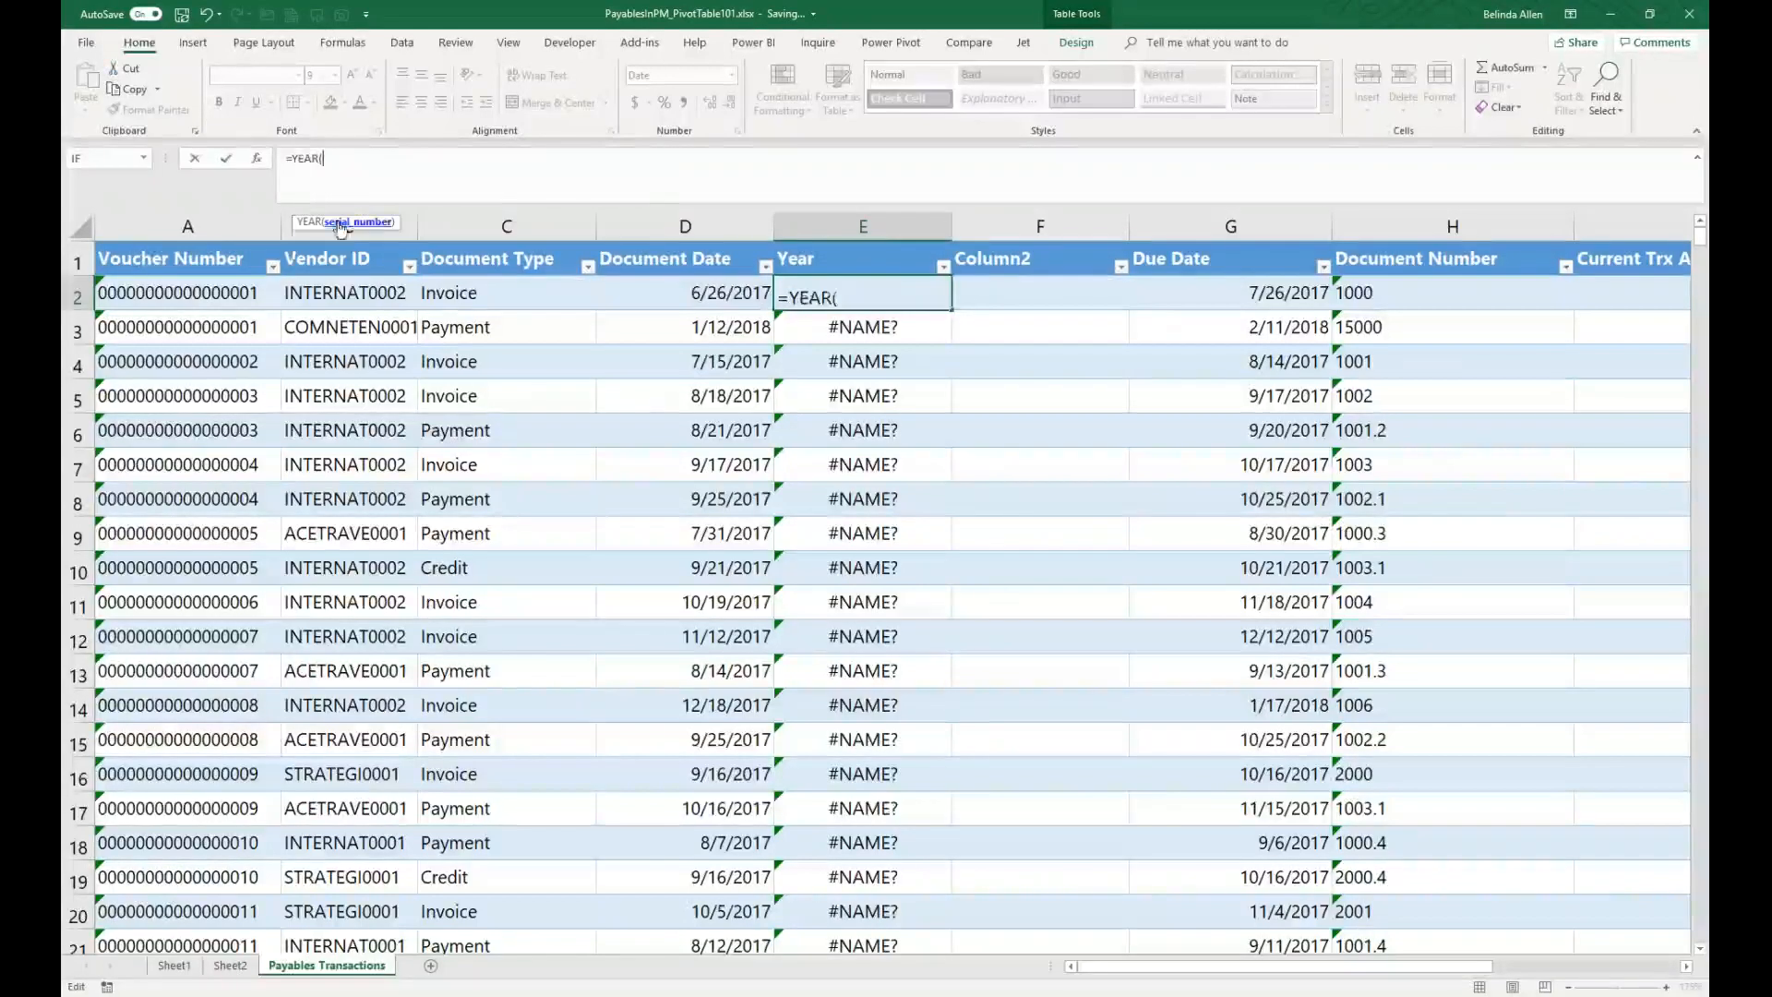
{"action": "left_click", "coordinate": [727, 296]}
{"action": "type", "text": ")"}
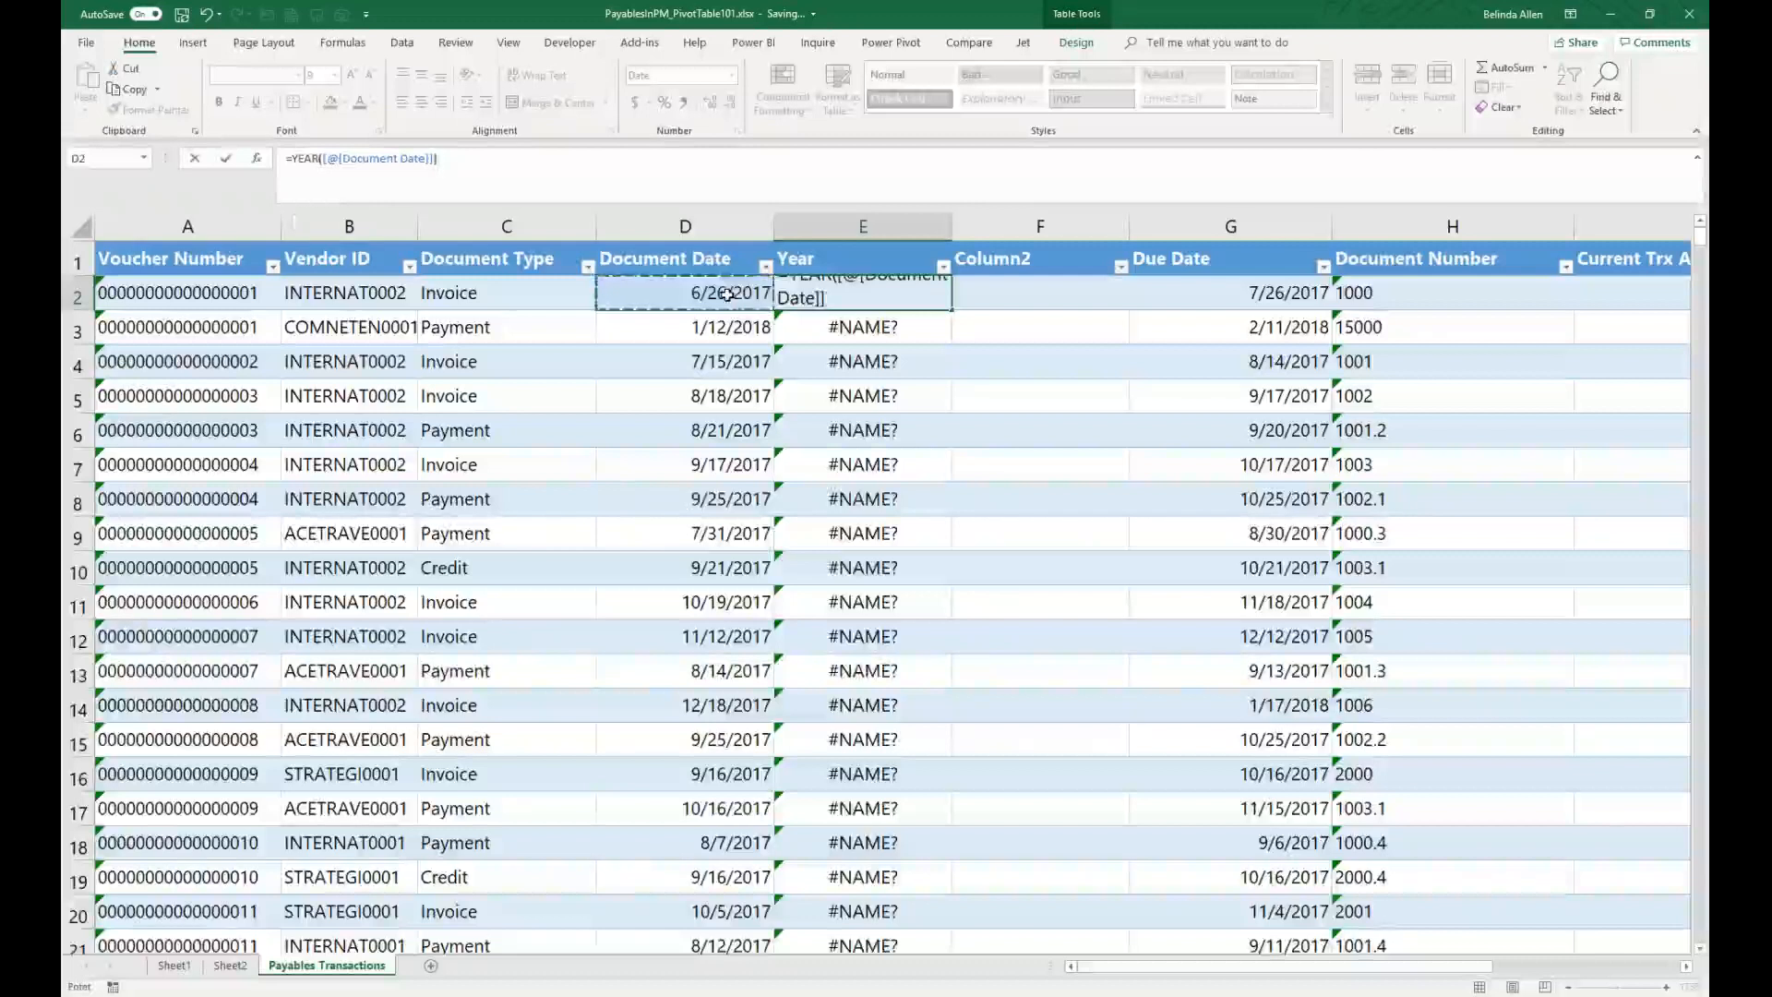
{"action": "key", "text": "Return"}
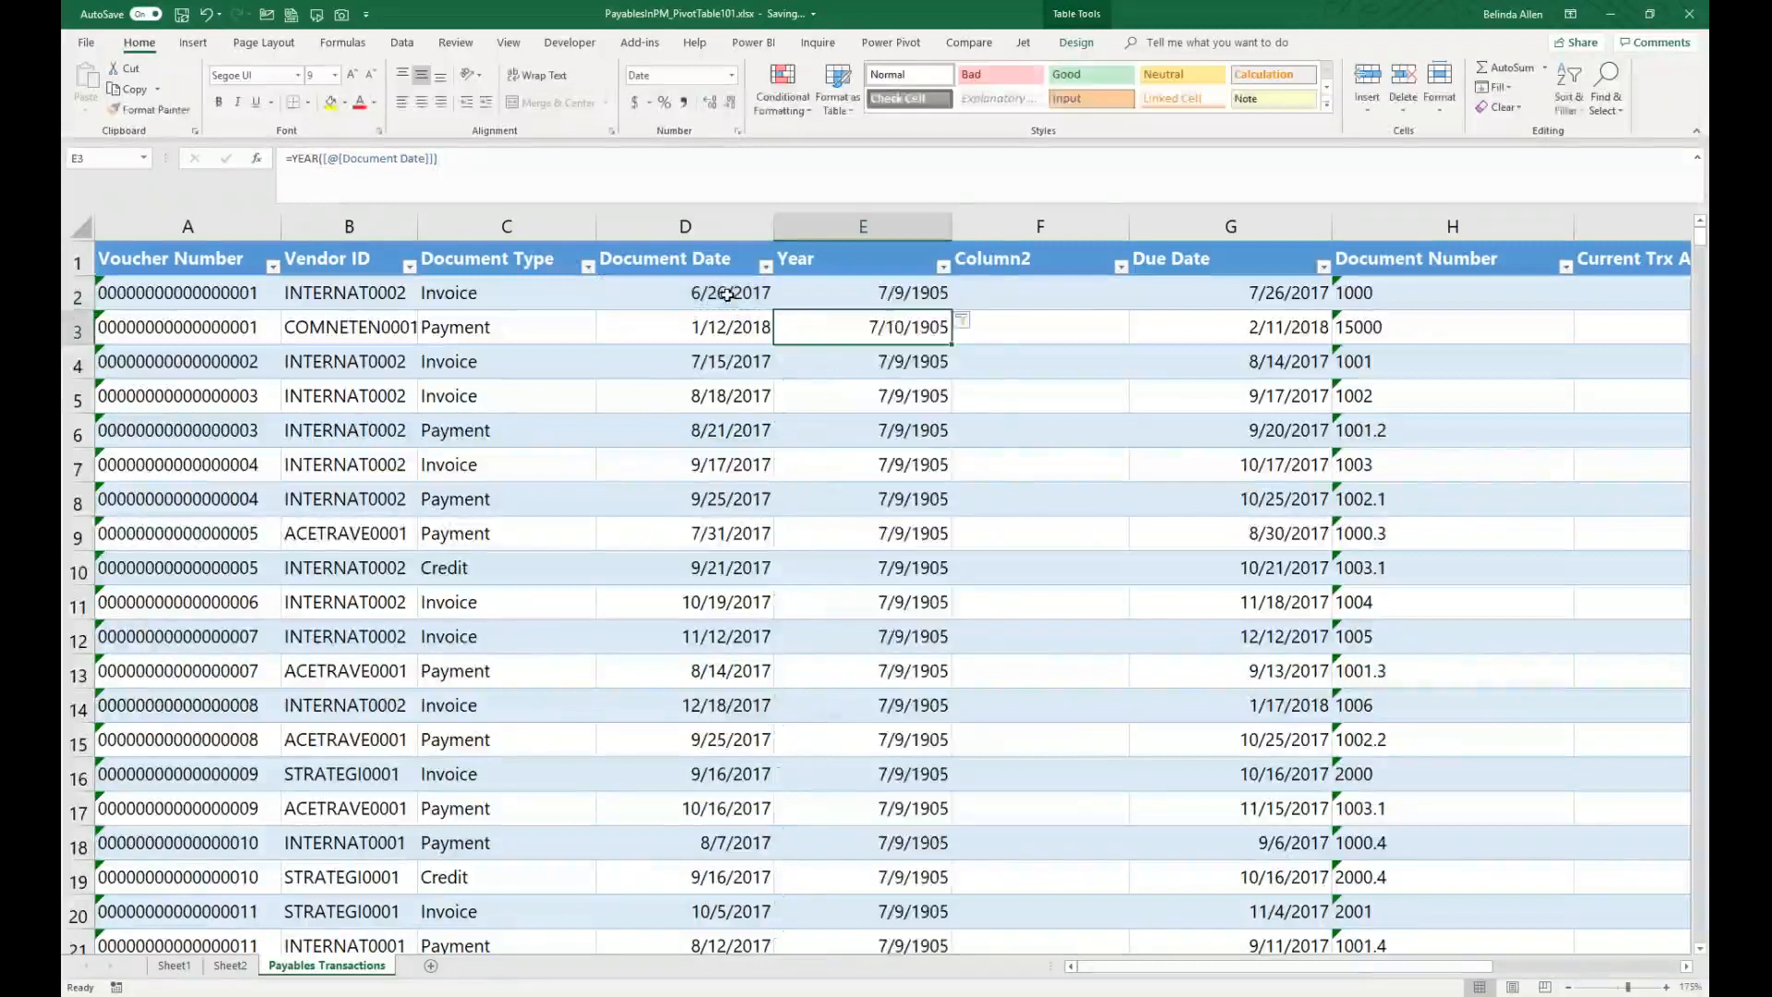
Step: Format the Year column as Number with 0 decimal places
{"action": "right_click", "coordinate": [876, 225]}
{"action": "left_click", "coordinate": [927, 417]}
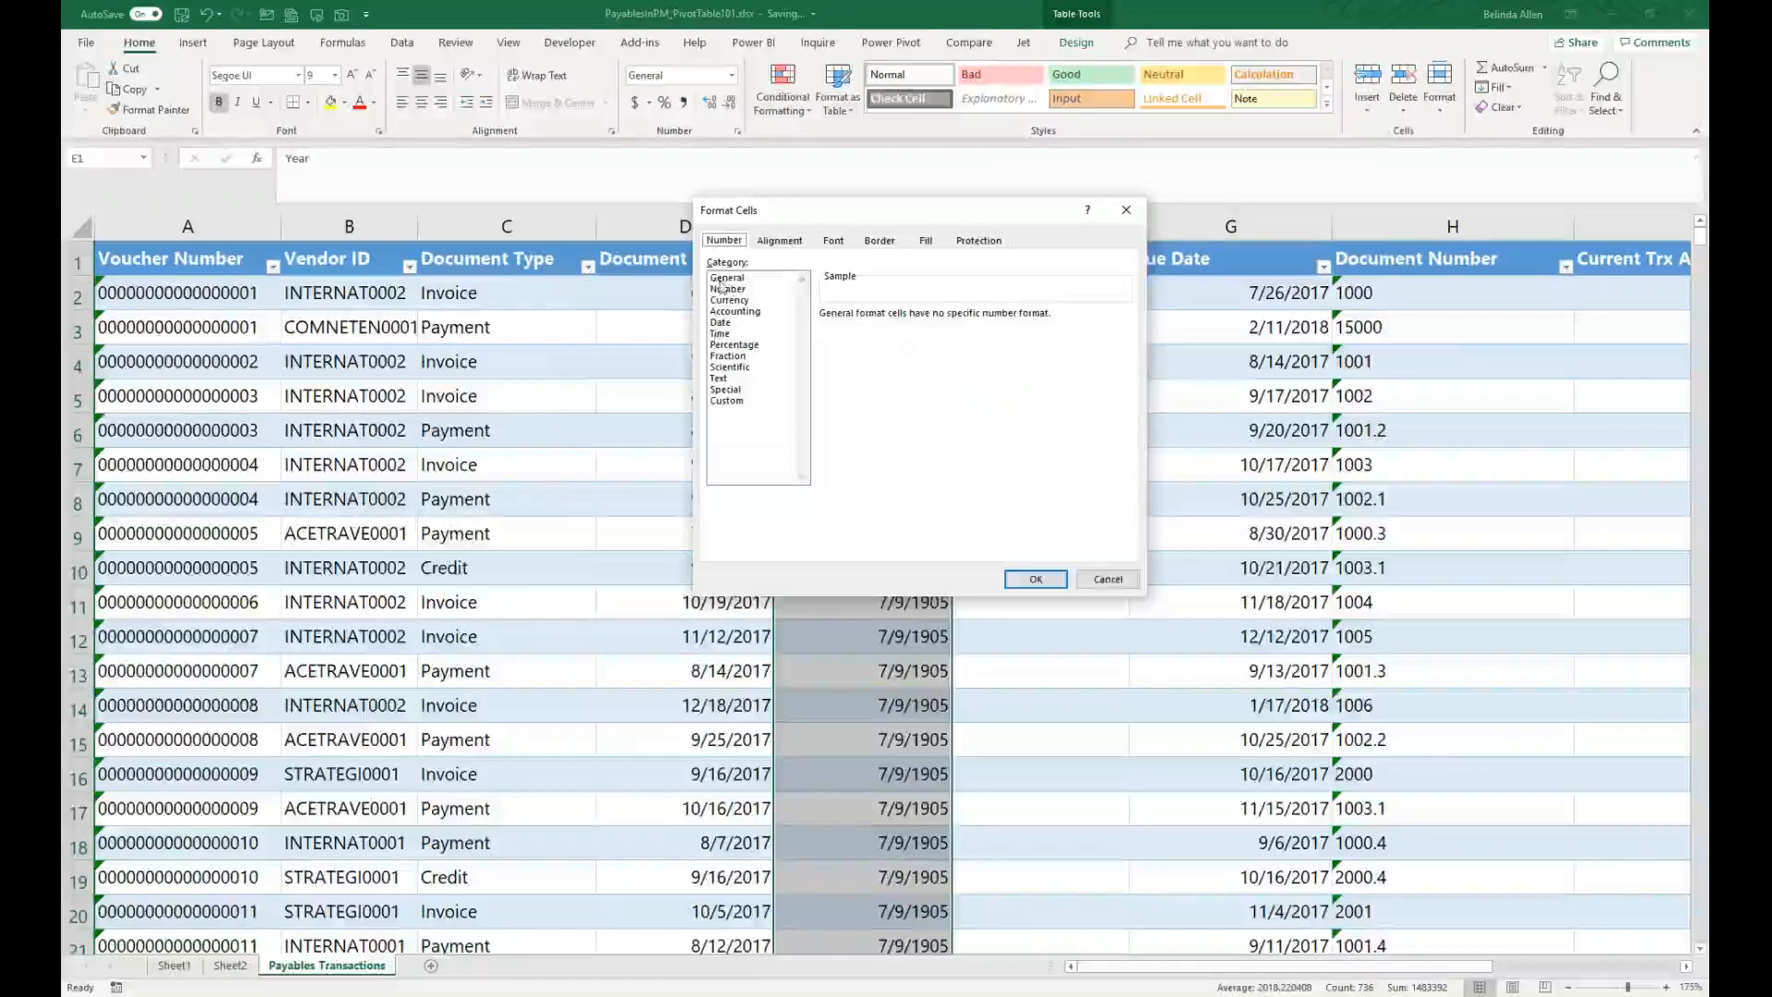
{"action": "left_click", "coordinate": [726, 288]}
{"action": "left_click", "coordinate": [935, 320]}
{"action": "left_click", "coordinate": [936, 319]}
{"action": "left_click", "coordinate": [1034, 579]}
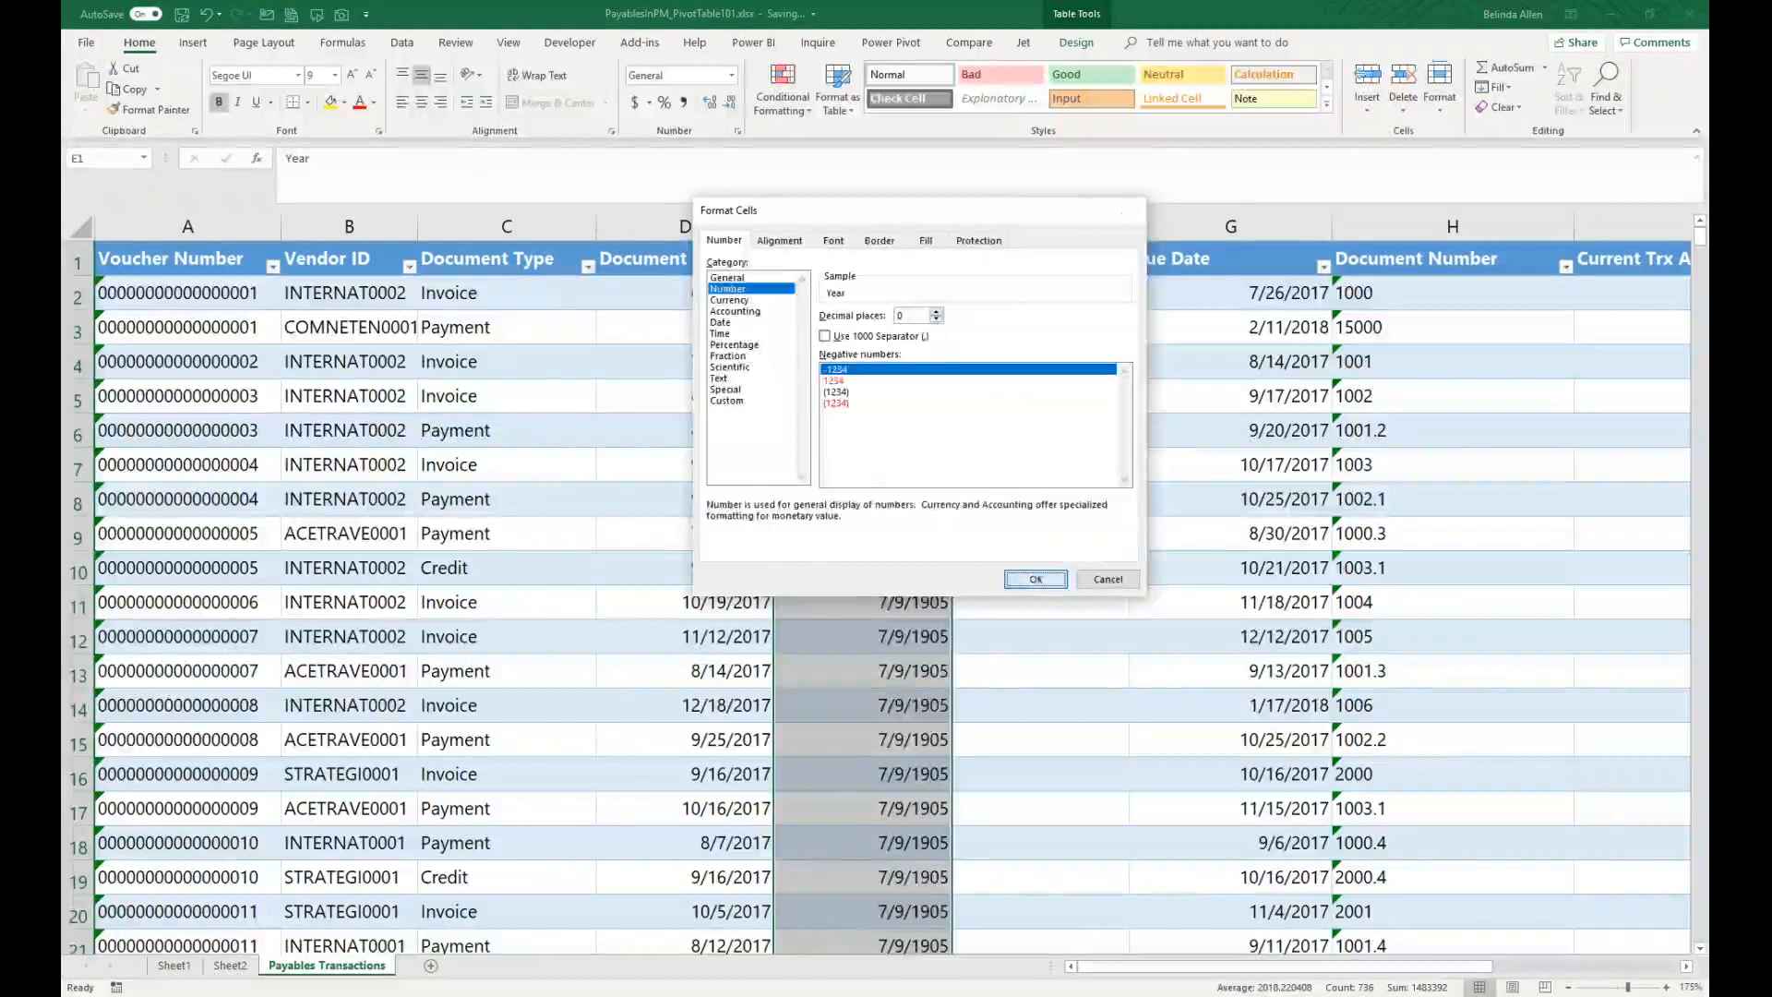
Step: Rename the second new column header from Column2 to Month
{"action": "left_click", "coordinate": [1016, 260]}
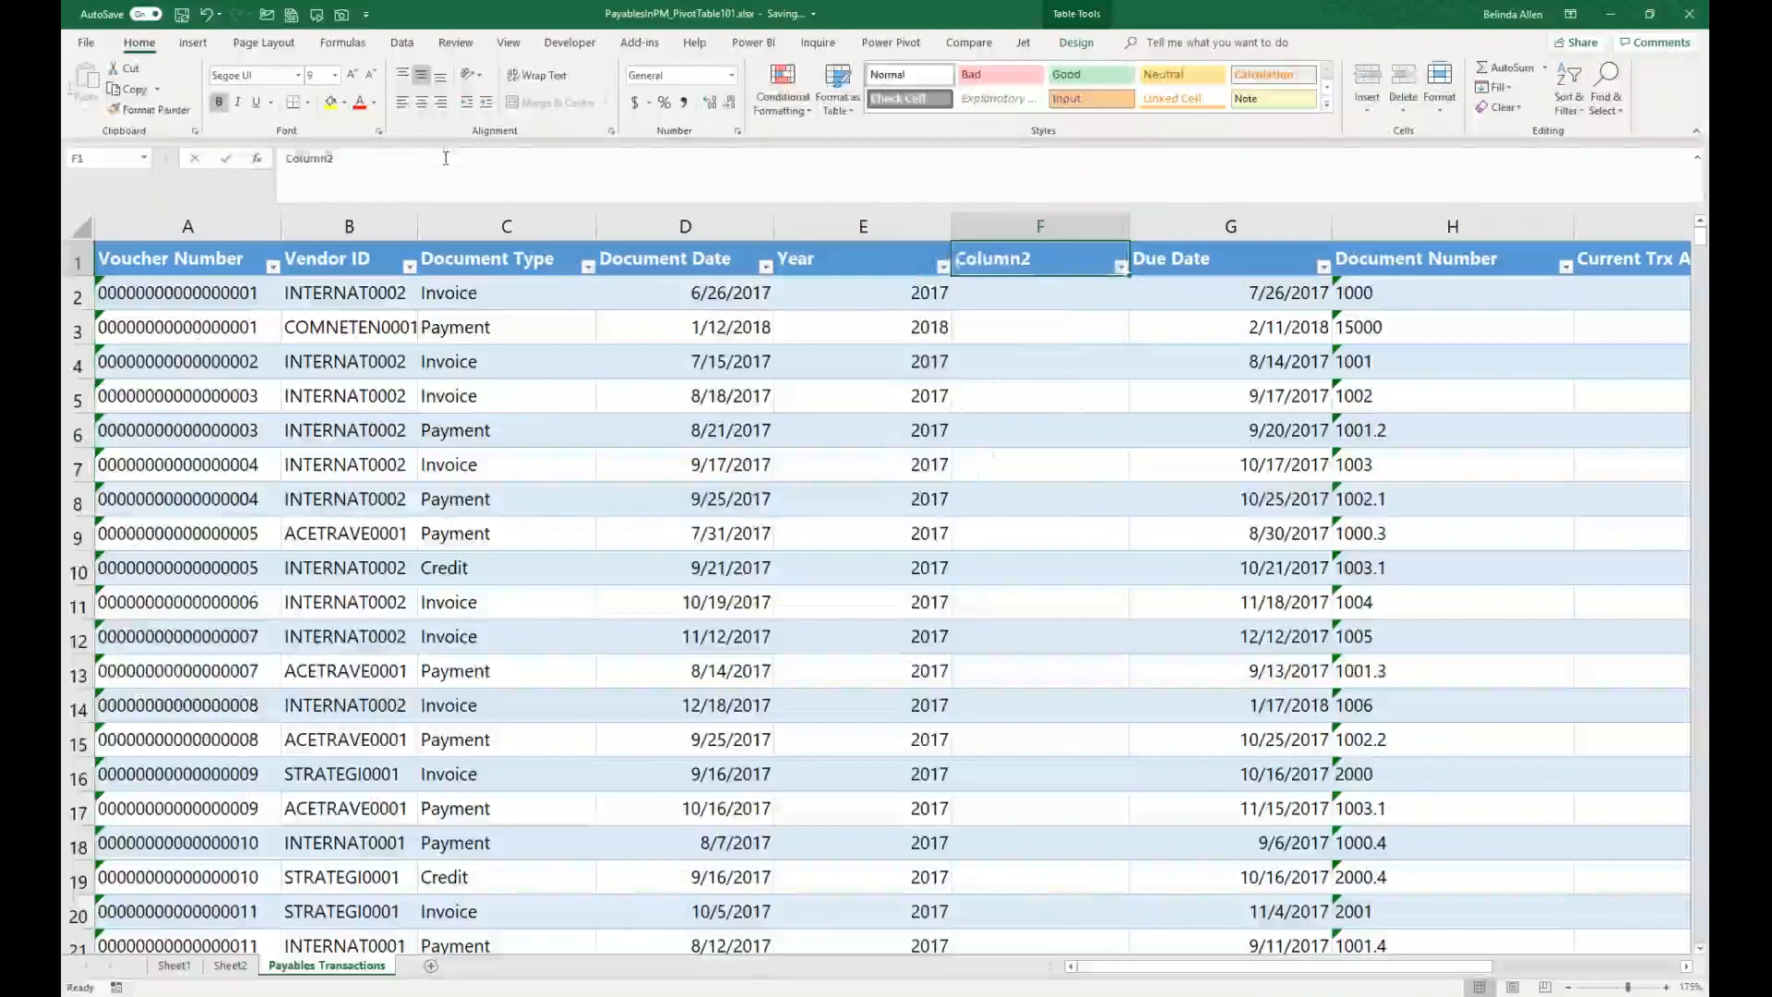
{"action": "left_click_drag", "start_coordinate": [445, 159], "coordinate": [70, 66]}
{"action": "type", "text": "Month"}
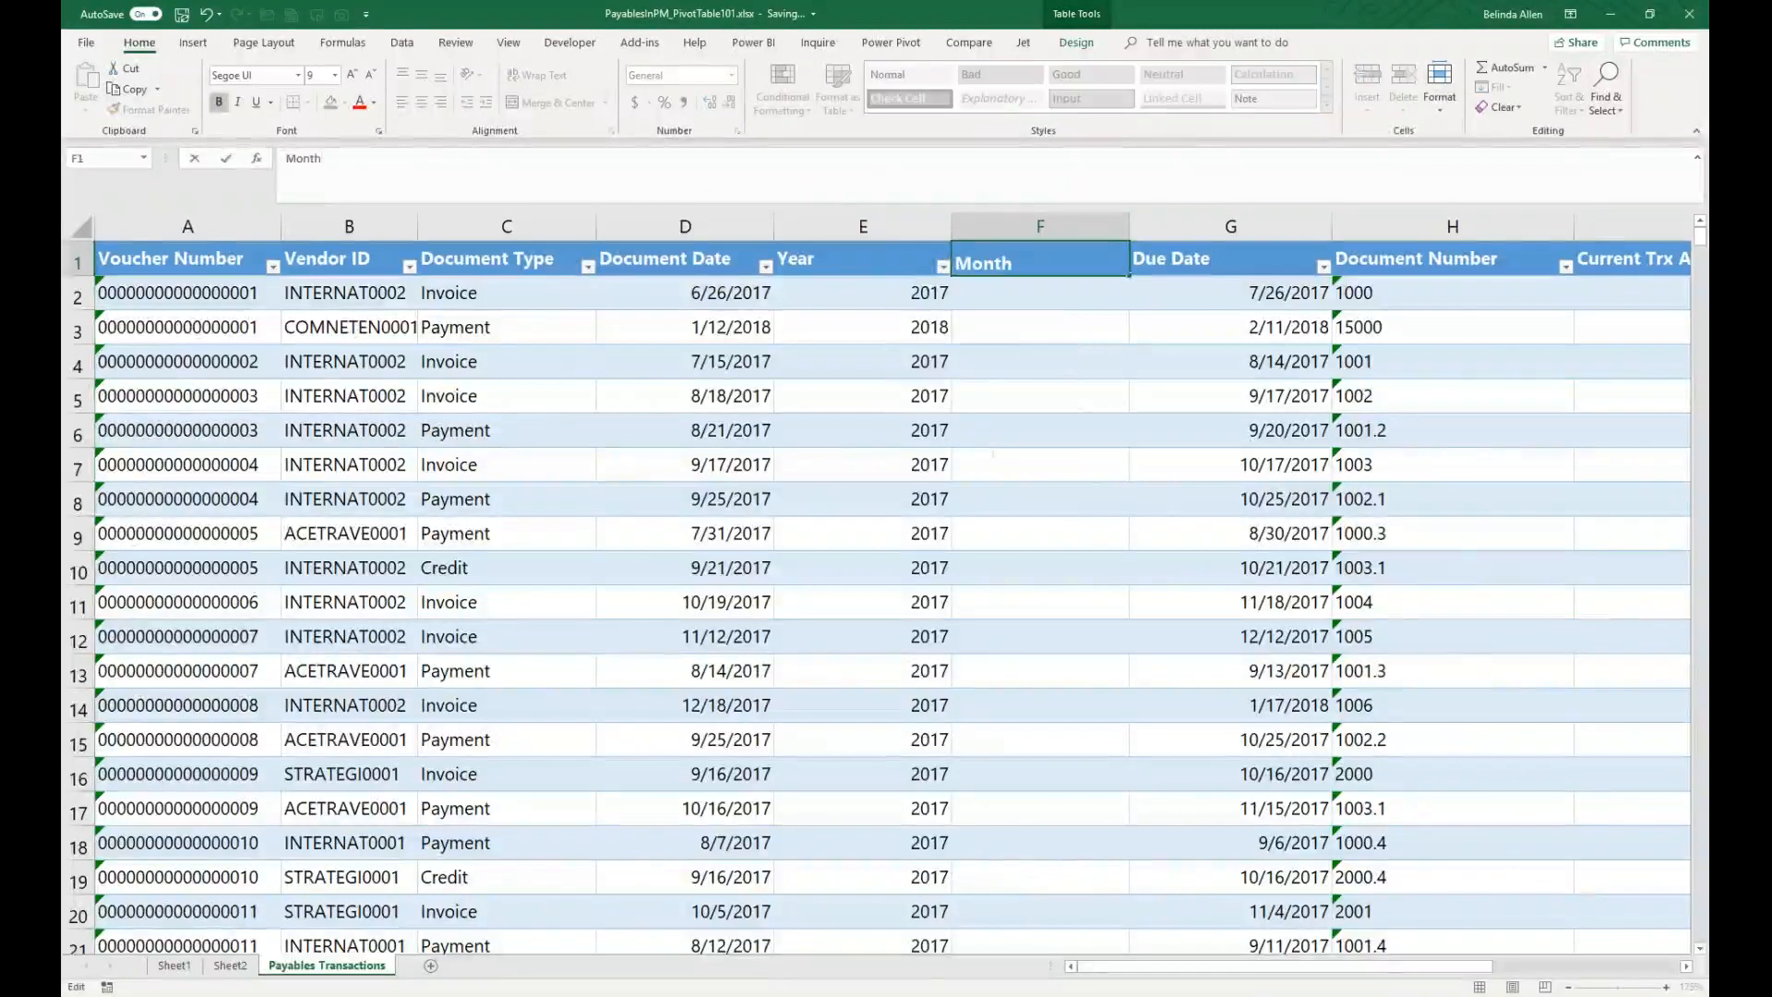
{"action": "key", "text": "Return"}
Step: Fill the Month column with the formula =TEXT([@[Document Date]], "MMMM")
{"action": "type", "text": "="}
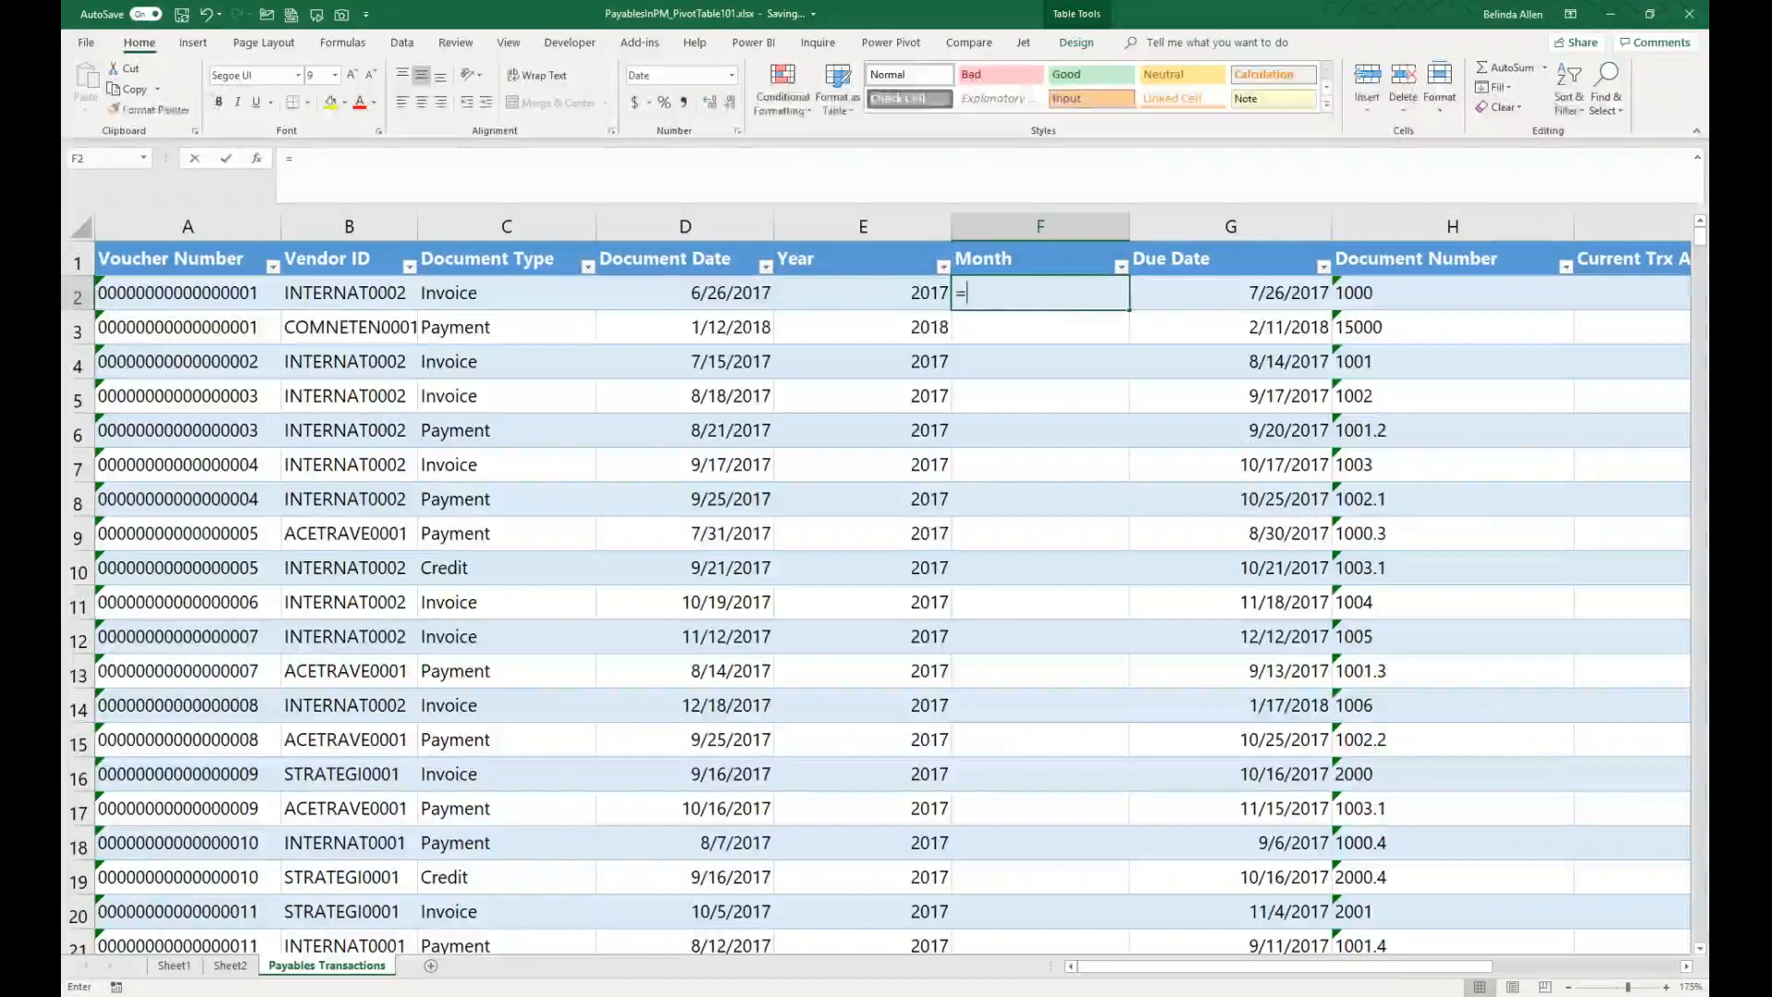
{"action": "type", "text": "TEXT"}
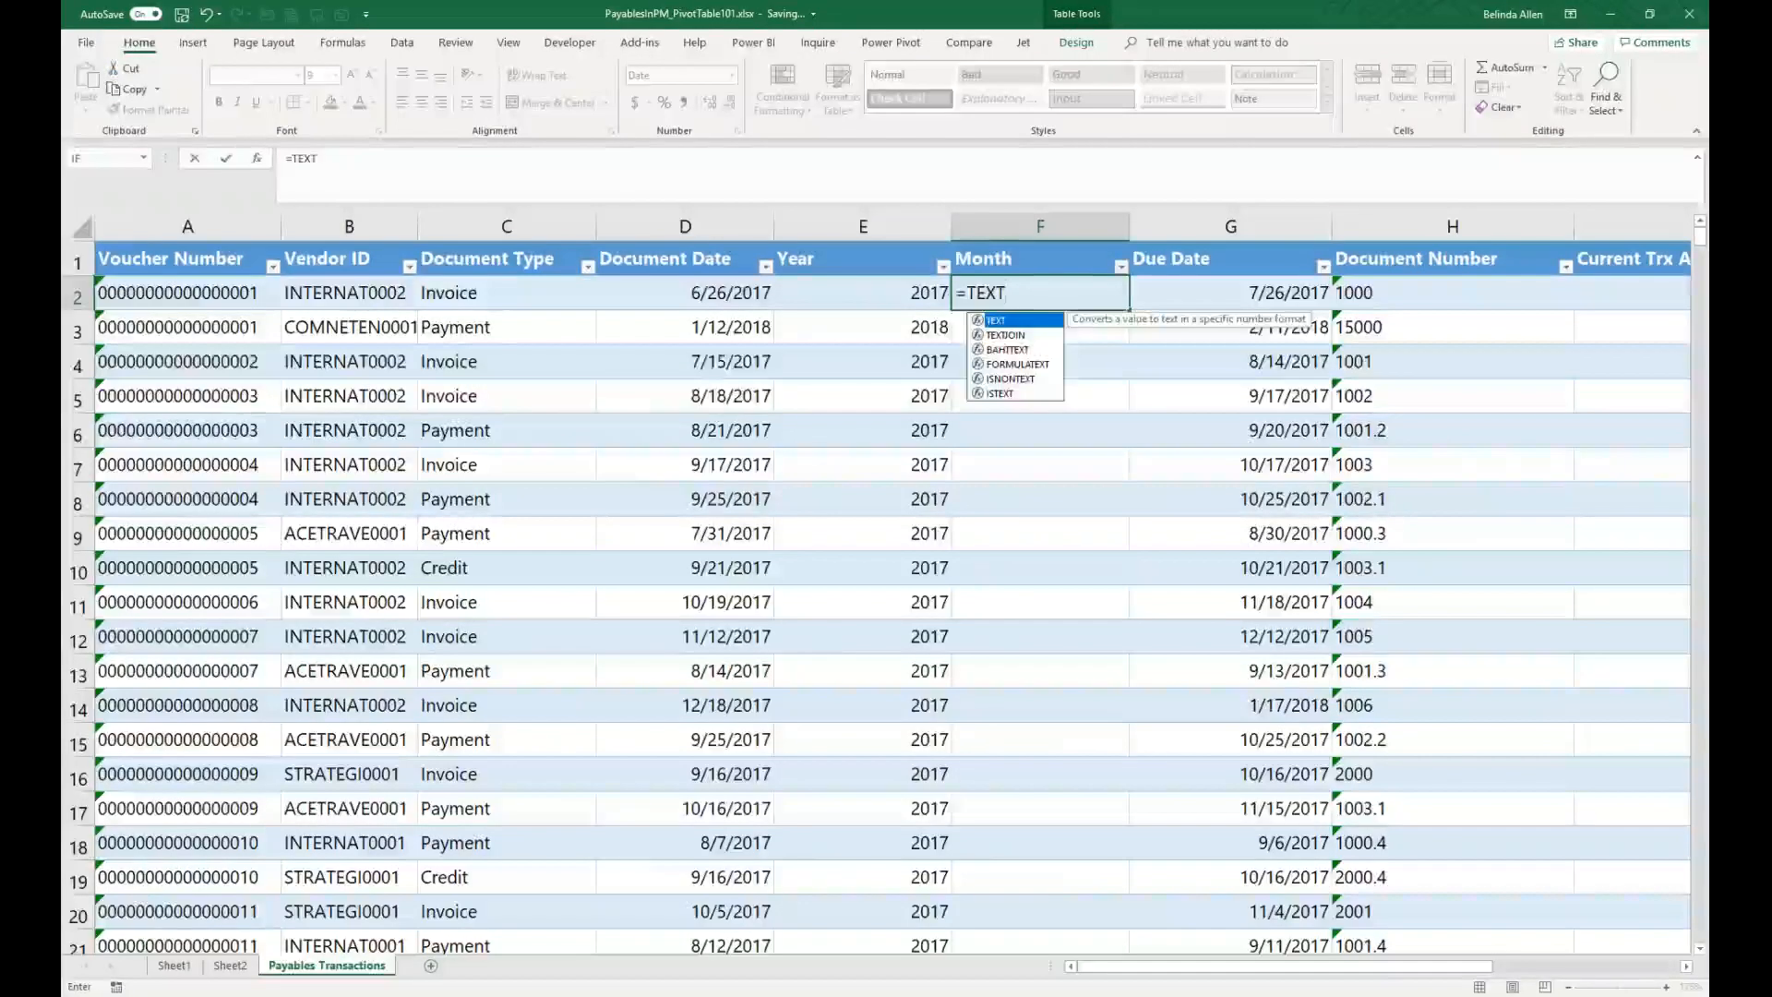
{"action": "type", "text": "("}
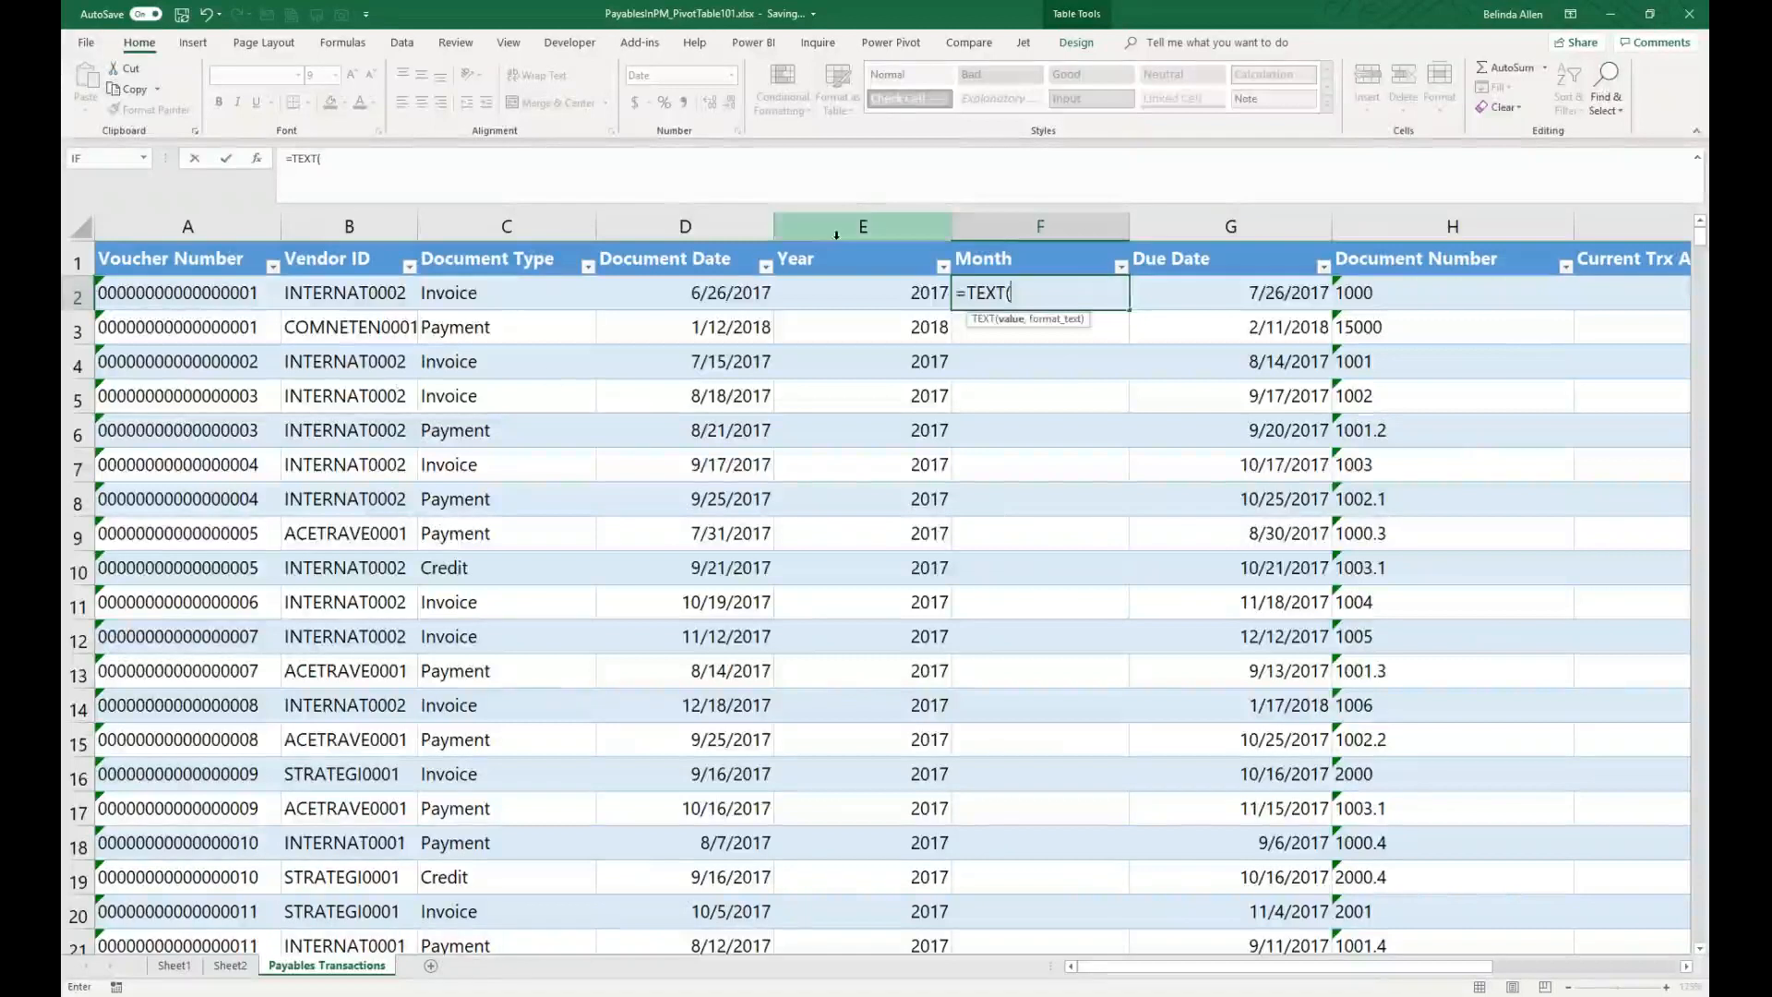
{"action": "left_click", "coordinate": [723, 296]}
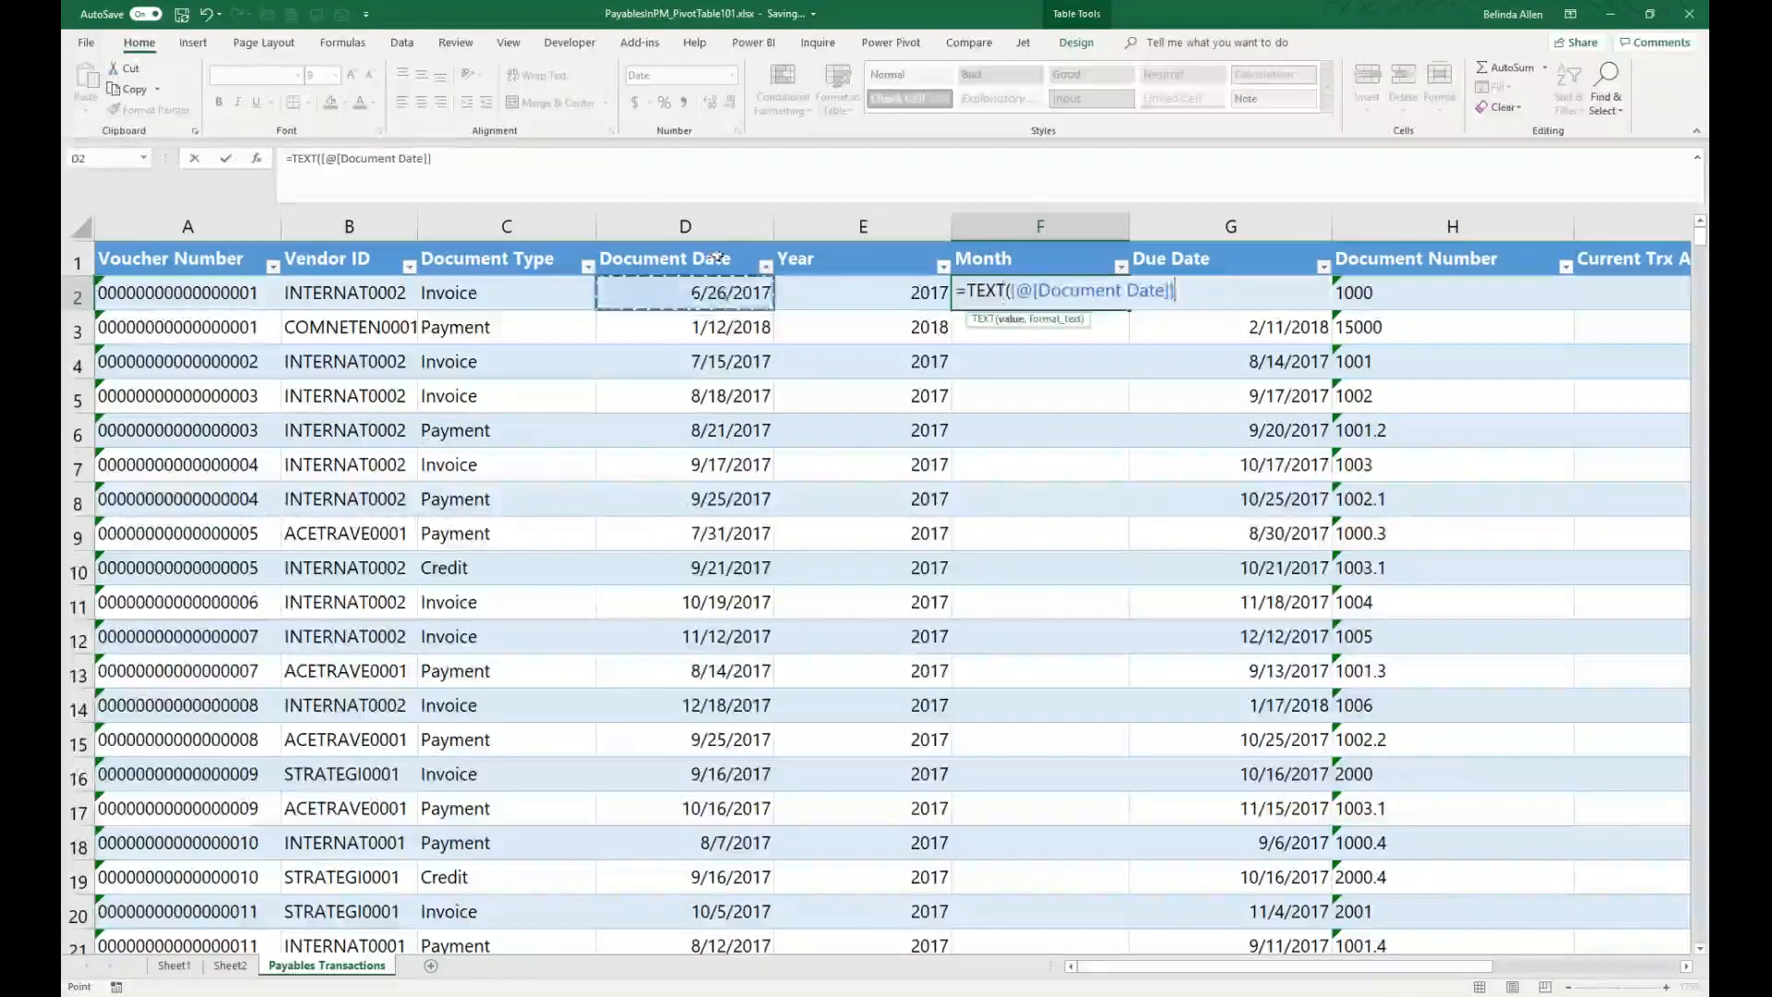
{"action": "left_click", "coordinate": [458, 161]}
{"action": "type", "text": "<"}
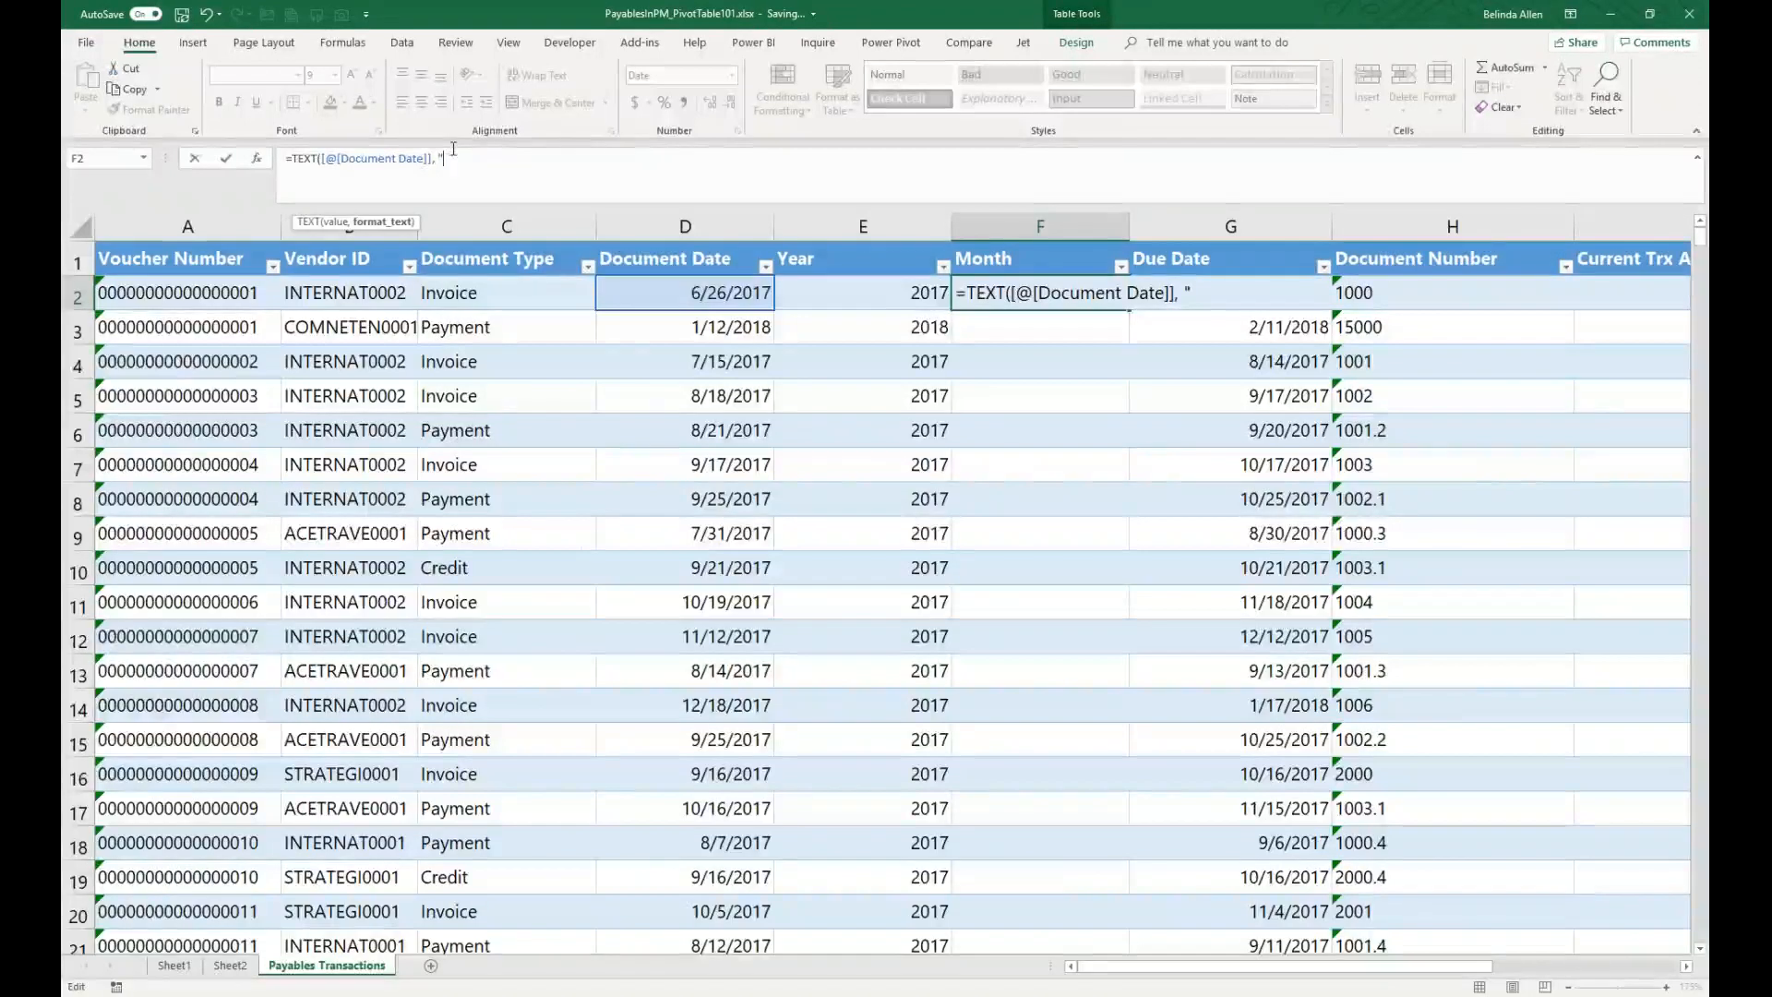
{"action": "type", "text": "MMMM\")"}
{"action": "key", "text": "Return"}
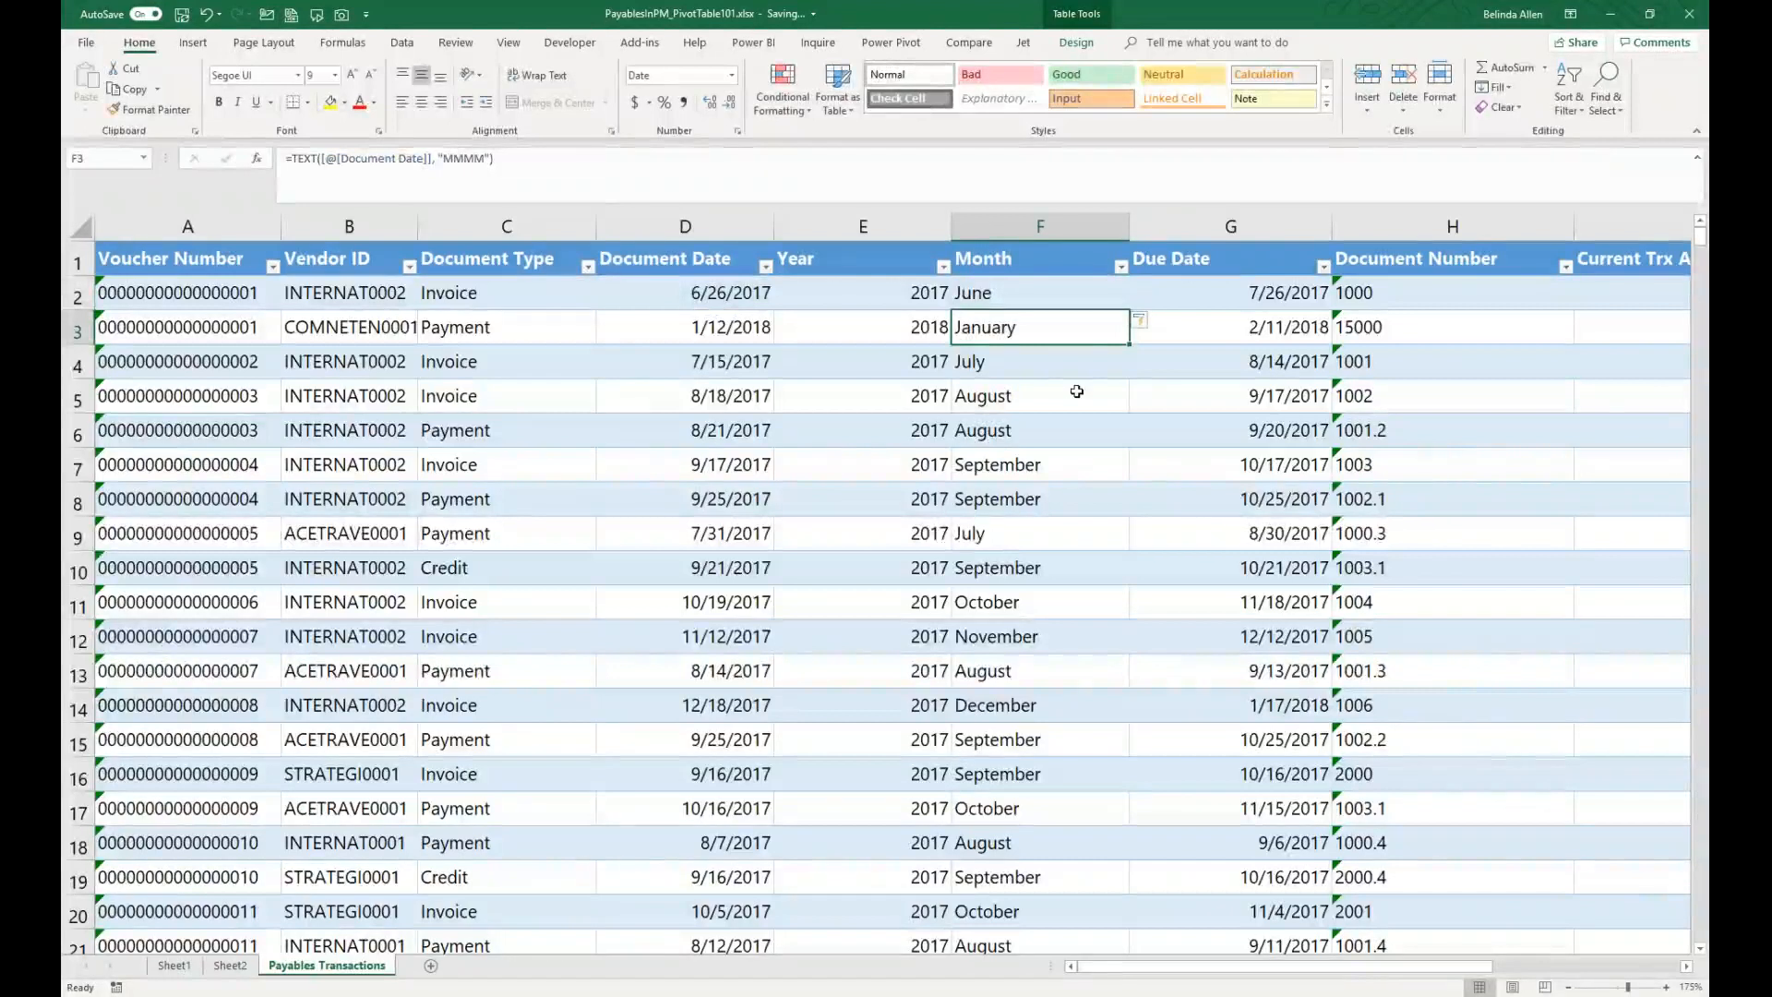
Step: Shorten the Month formula's format text to "MMM" for abbreviated month names
{"action": "left_click", "coordinate": [461, 158]}
{"action": "key", "text": "BackSpace"}
{"action": "key", "text": "Return"}
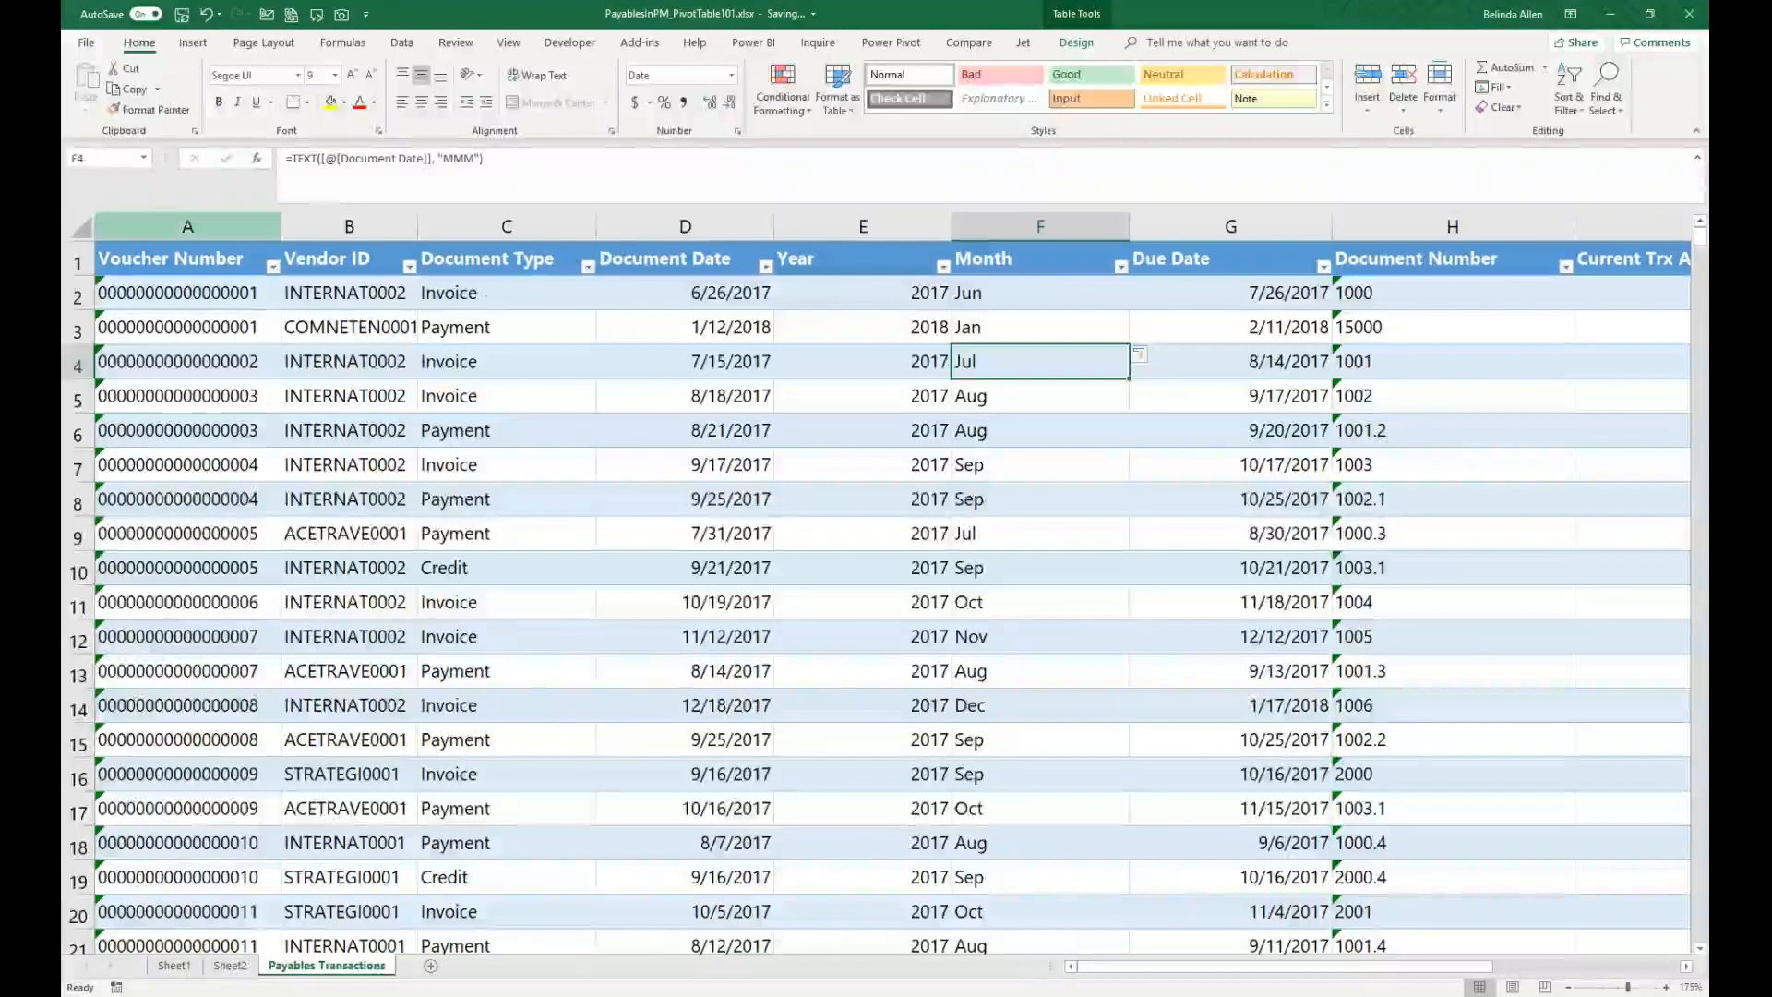
Step: Refresh the Sheet2 PivotTable, replace Vendor ID with Month as the row field, and remove the report filters
{"action": "left_click", "coordinate": [229, 965]}
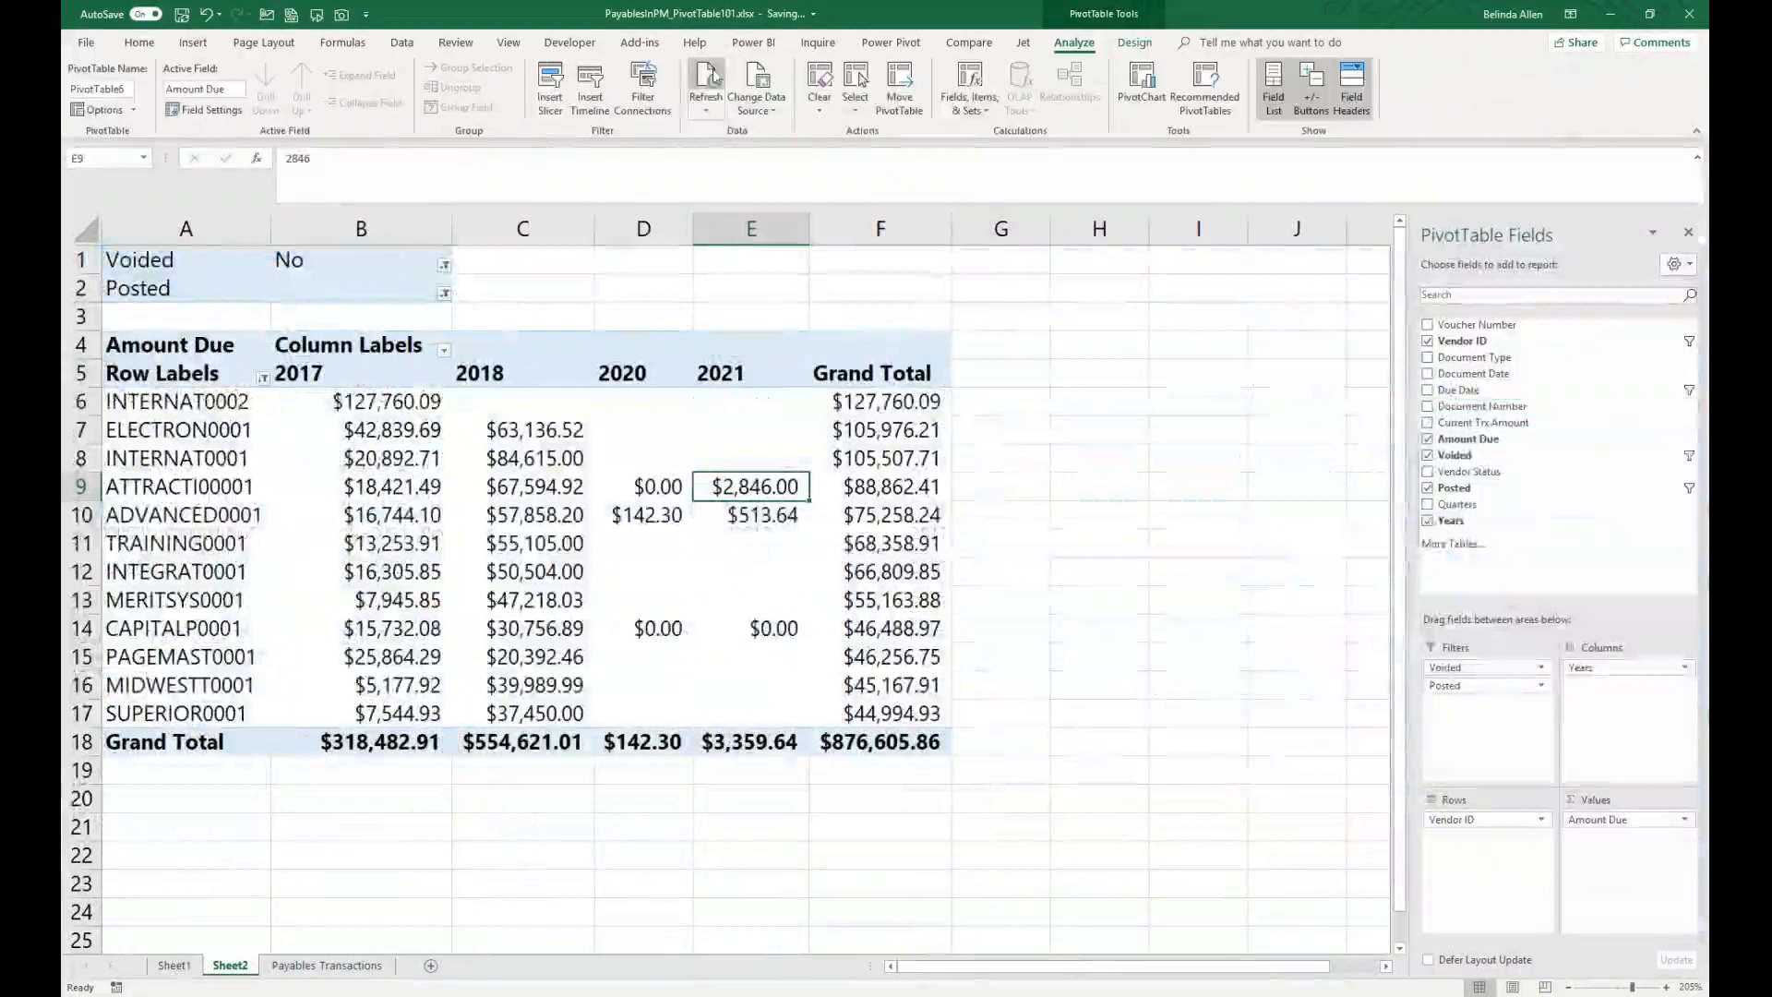
{"action": "left_click", "coordinate": [706, 78]}
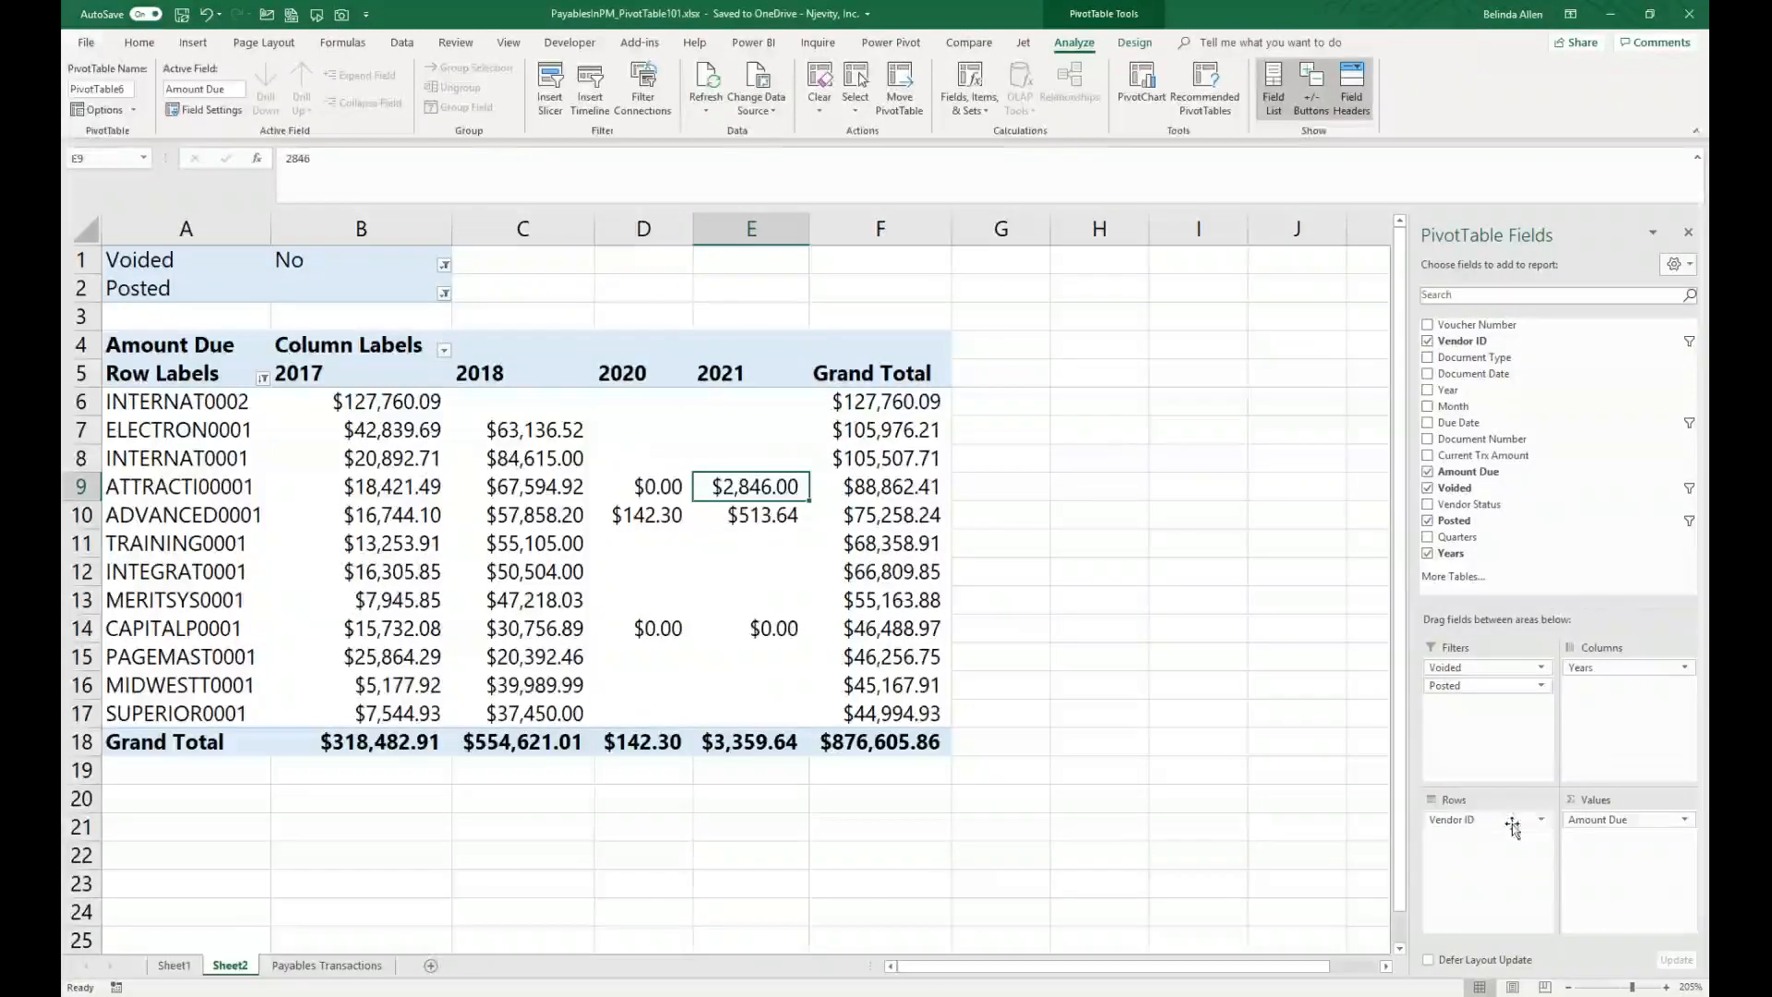
{"action": "left_click_drag", "start_coordinate": [1514, 819], "coordinate": [1597, 506]}
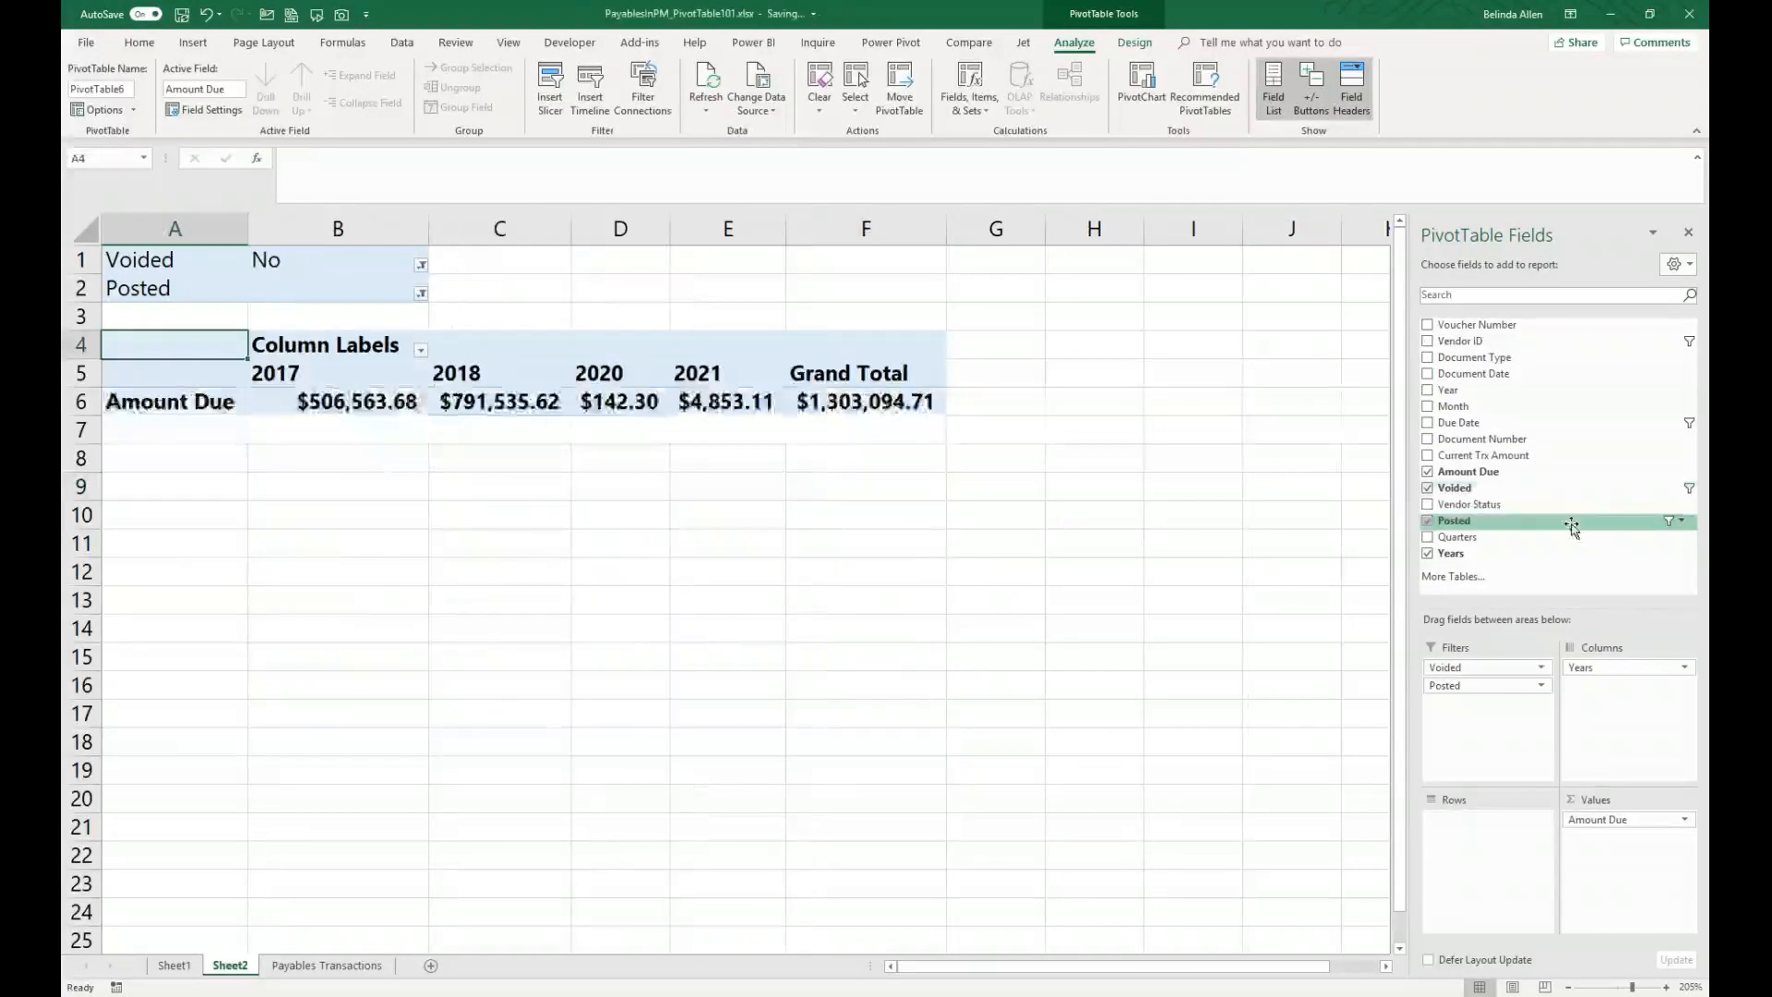
{"action": "left_click_drag", "start_coordinate": [1488, 409], "coordinate": [1509, 863]}
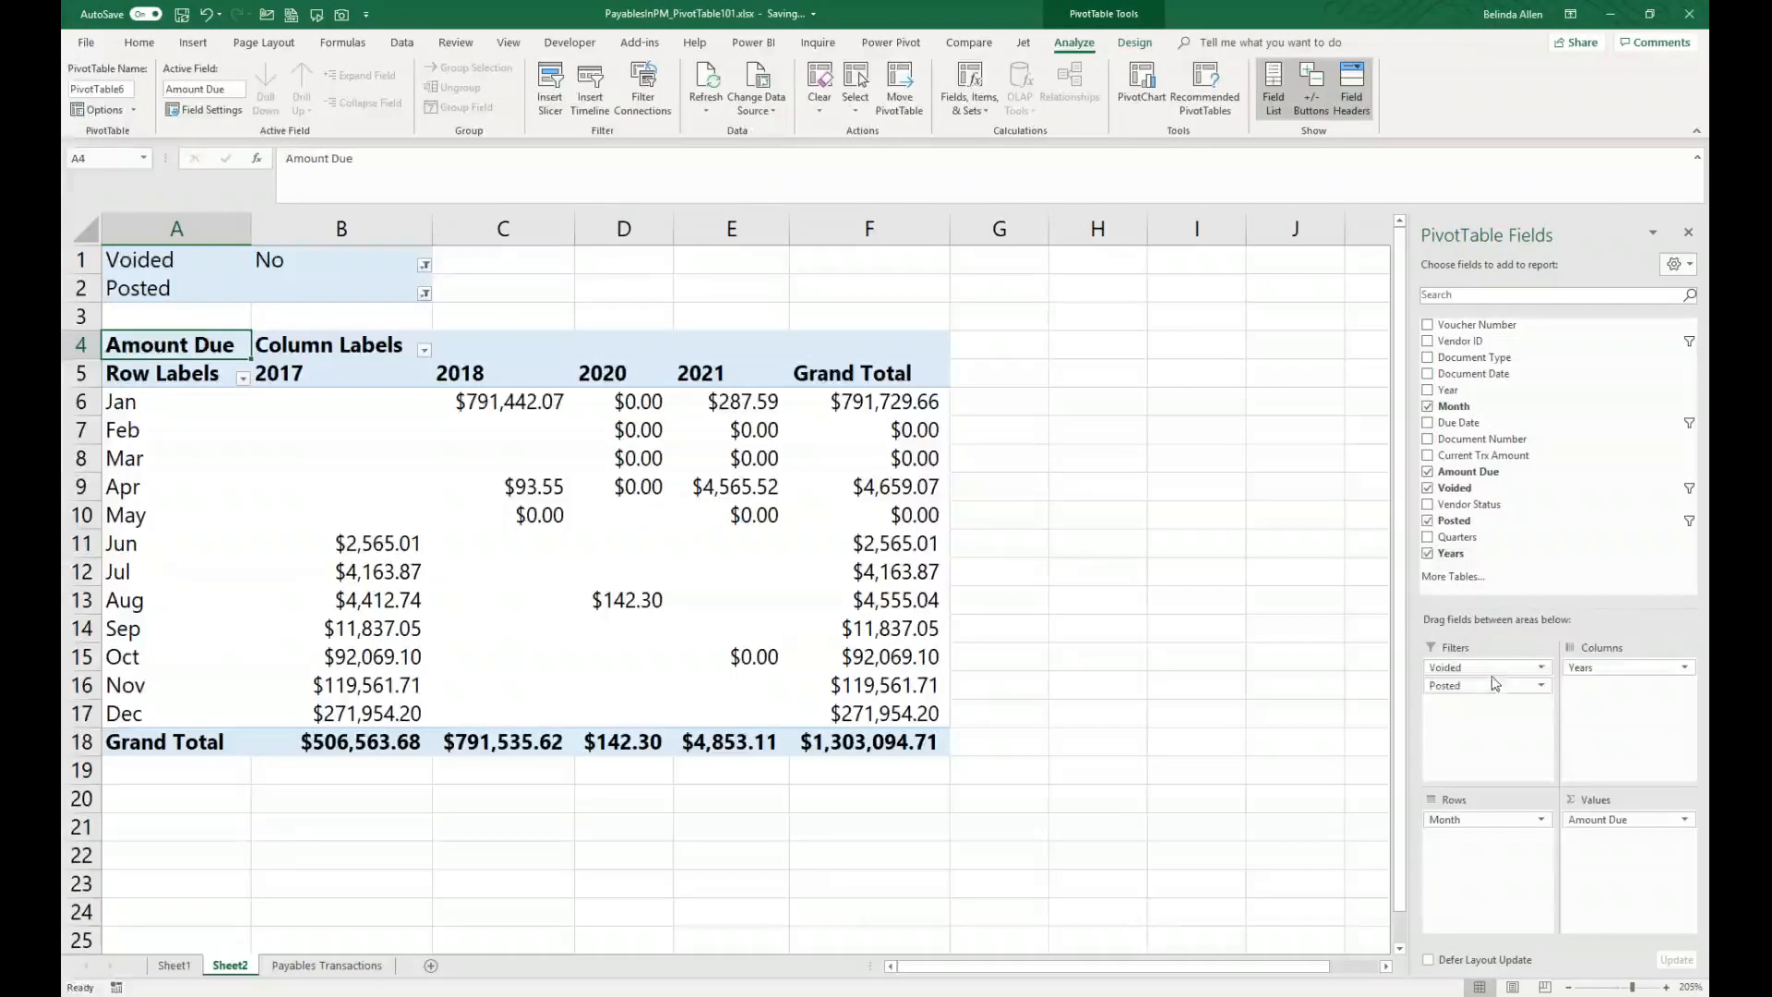
{"action": "left_click_drag", "start_coordinate": [1482, 668], "coordinate": [1559, 463]}
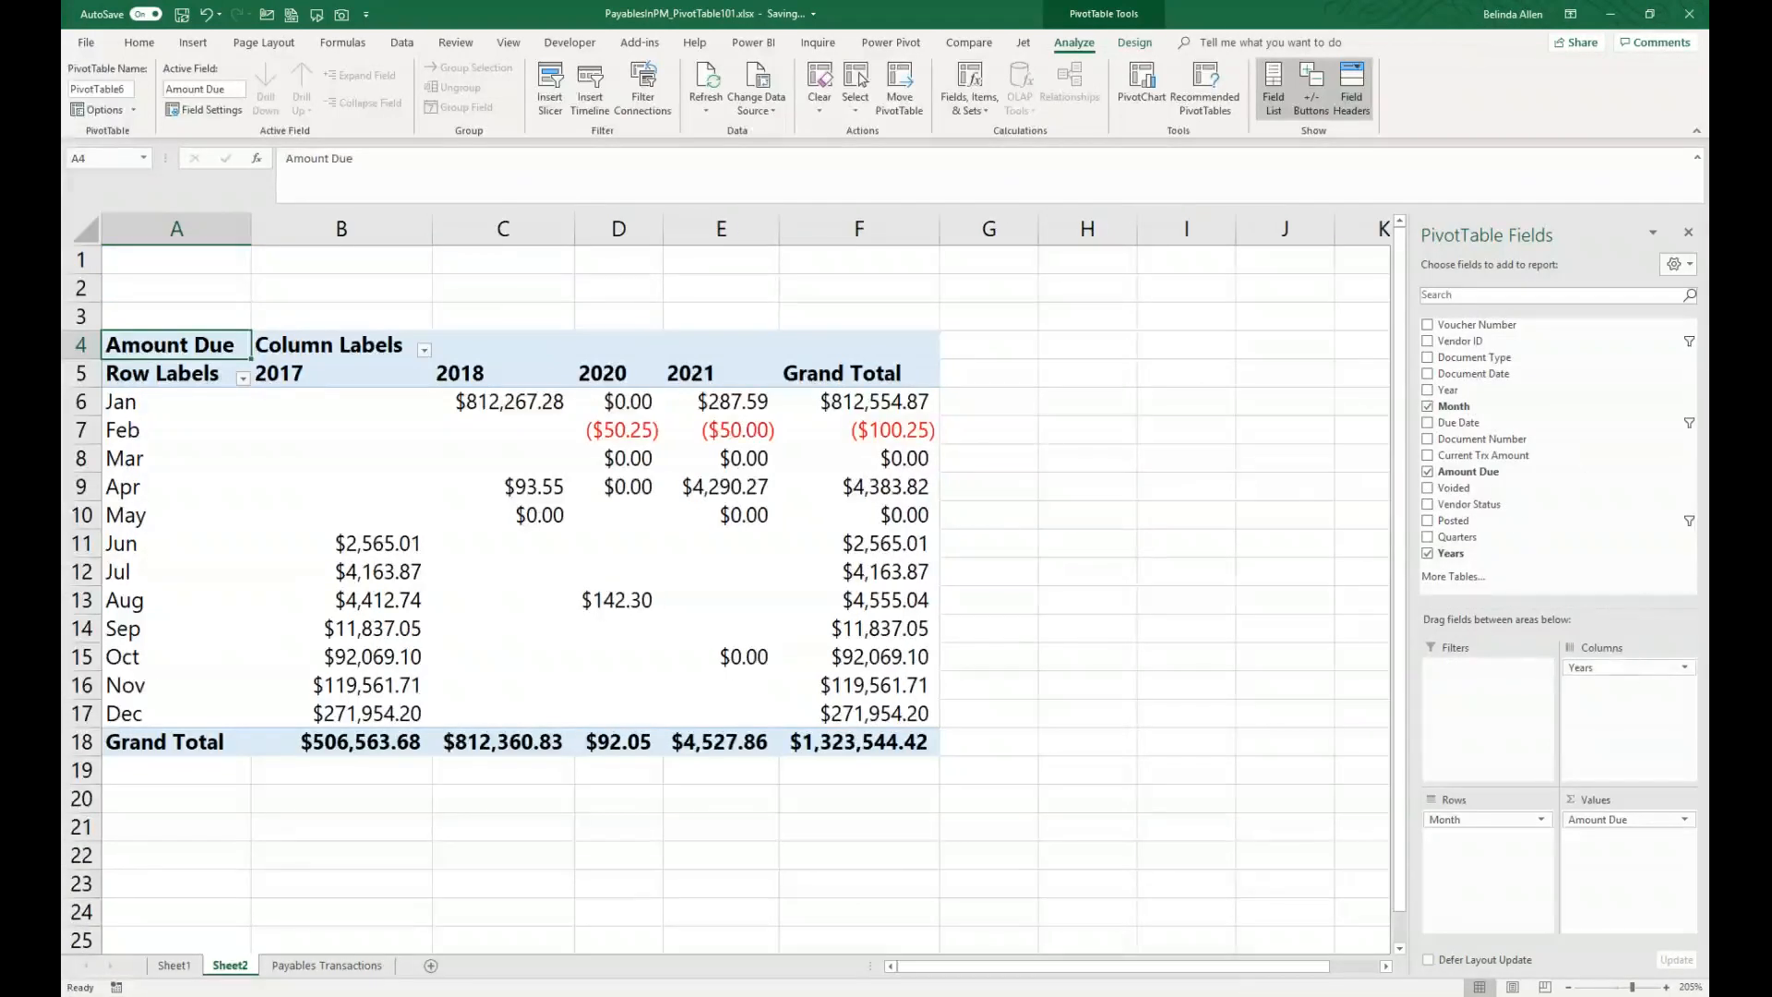
Step: Swap the Years column field for Document Type, then put Years back in the columns
{"action": "left_click_drag", "start_coordinate": [1629, 674], "coordinate": [1609, 544]}
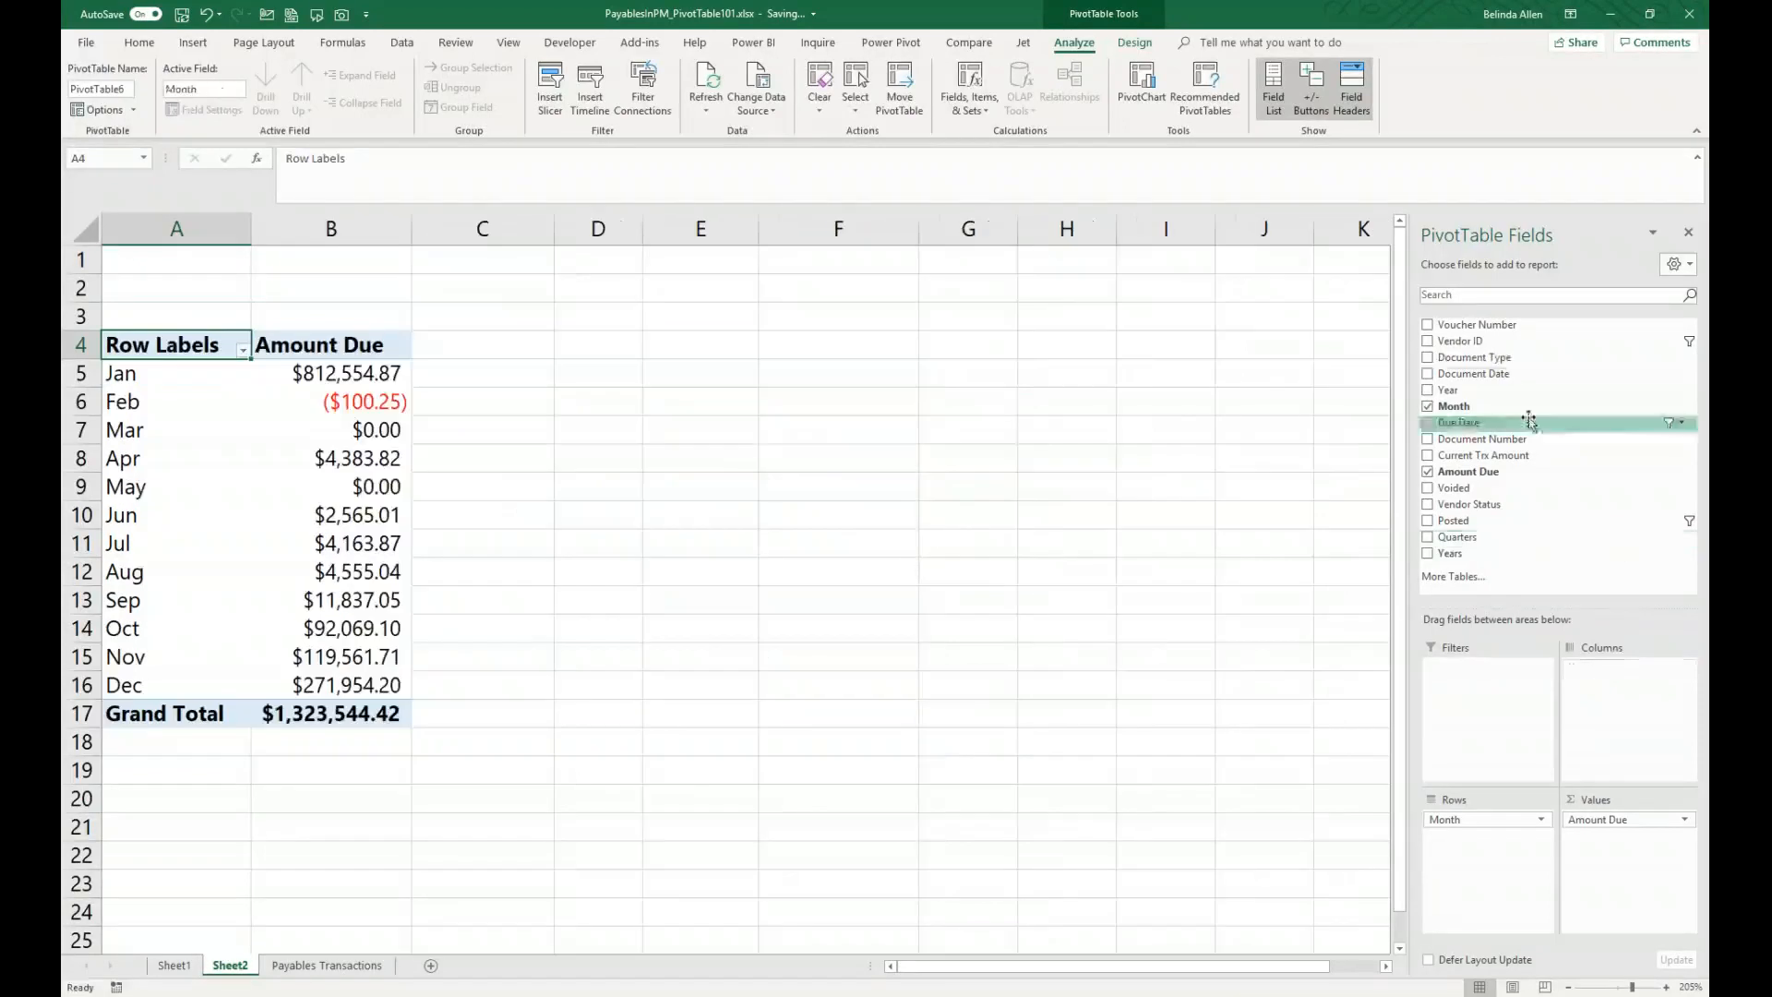
{"action": "left_click_drag", "start_coordinate": [1506, 362], "coordinate": [1624, 712]}
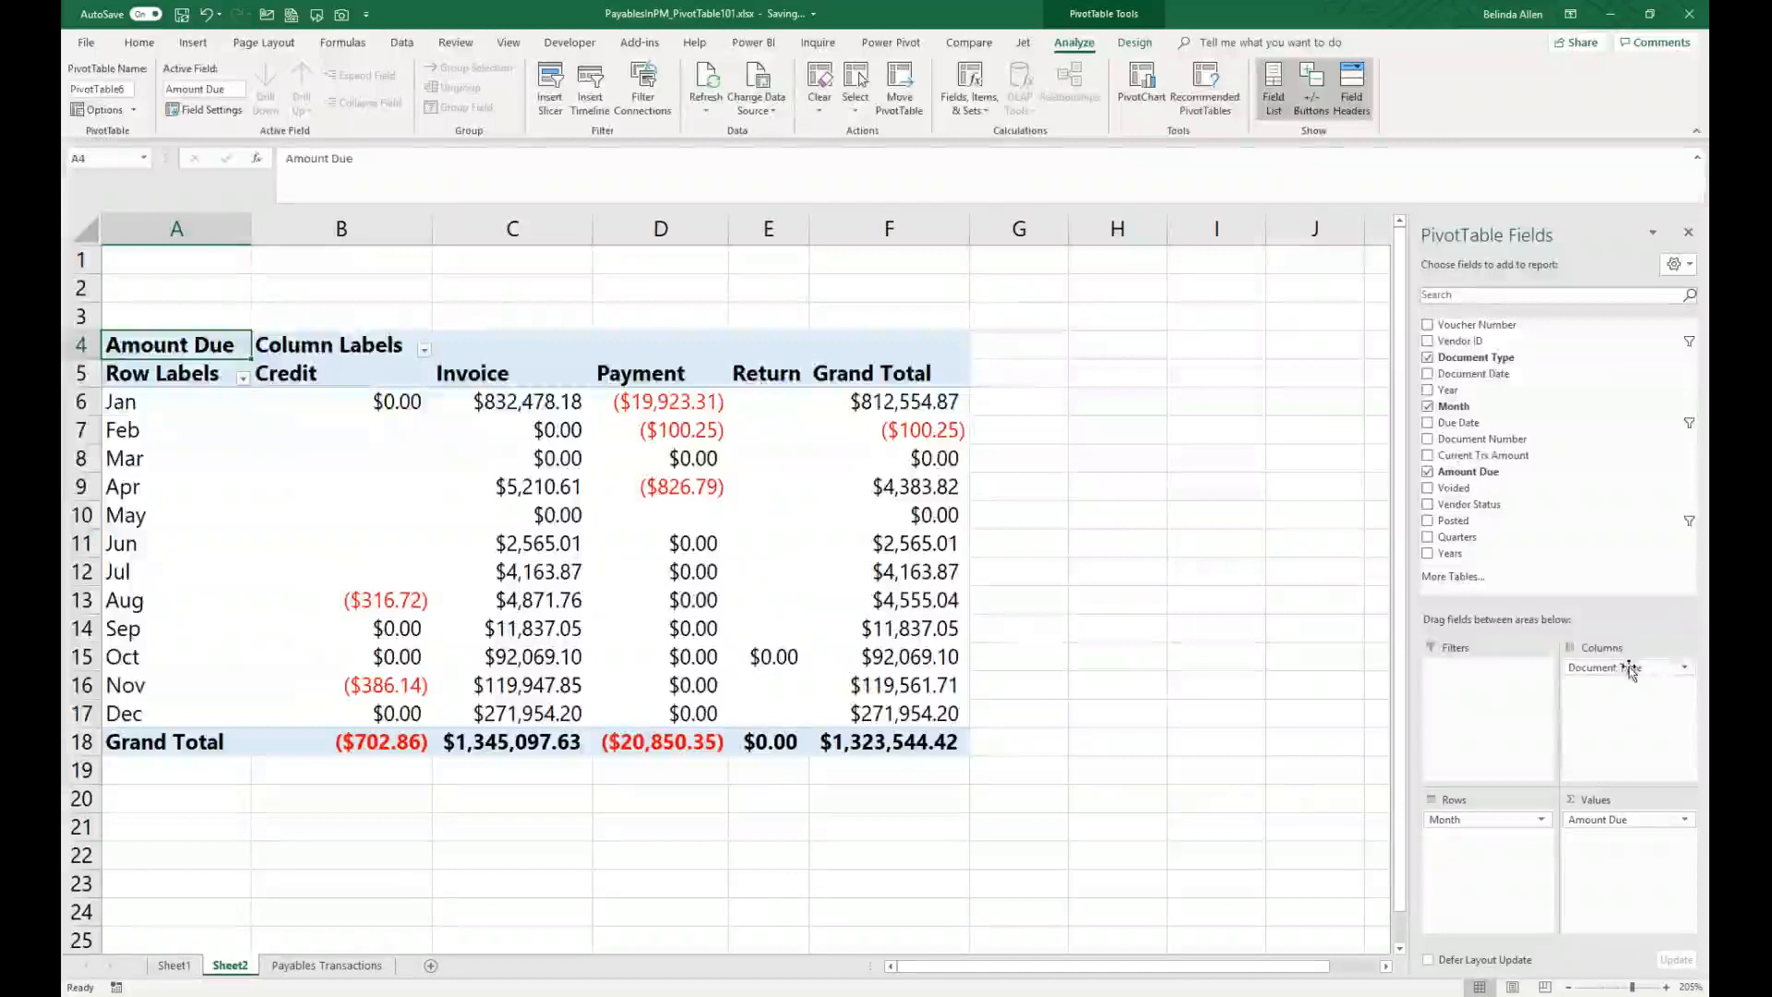
{"action": "left_click_drag", "start_coordinate": [1611, 669], "coordinate": [1523, 475]}
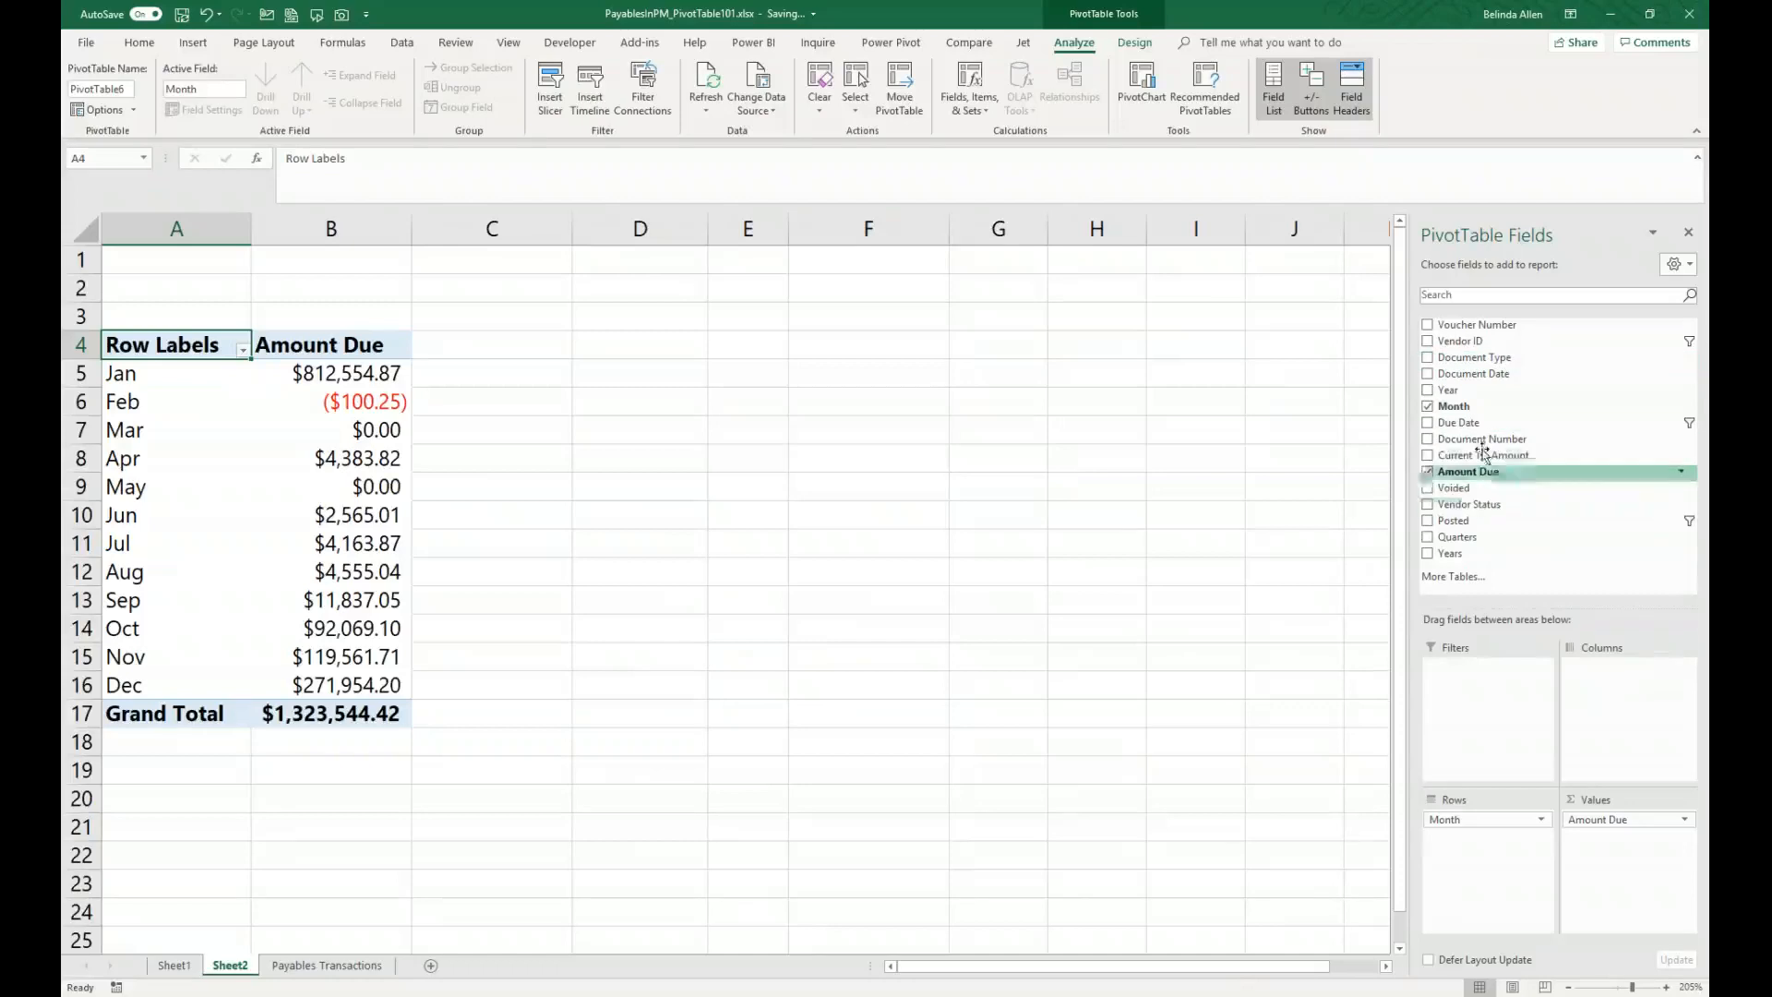
{"action": "left_click_drag", "start_coordinate": [1469, 553], "coordinate": [1642, 738]}
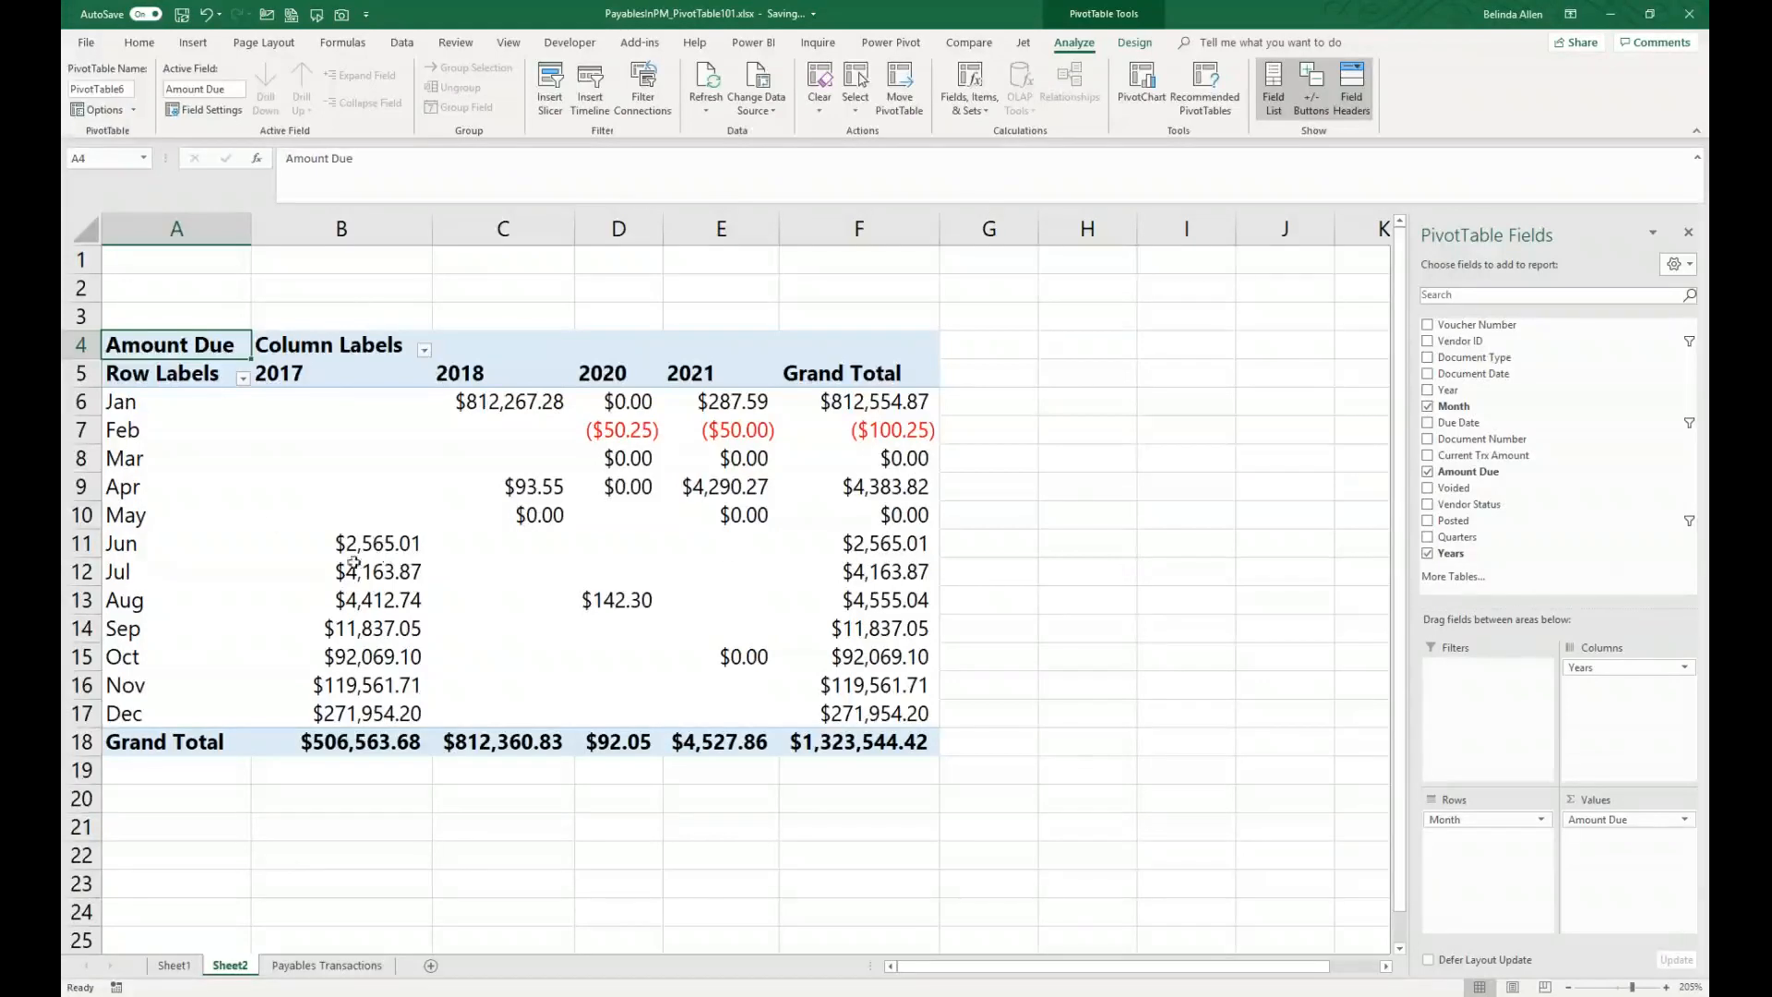
Step: Show the Amount Due values as the difference from the previous month, turning off AutoSort when asked
{"action": "mouse_move", "coordinate": [387, 547]}
{"action": "left_click", "coordinate": [367, 537]}
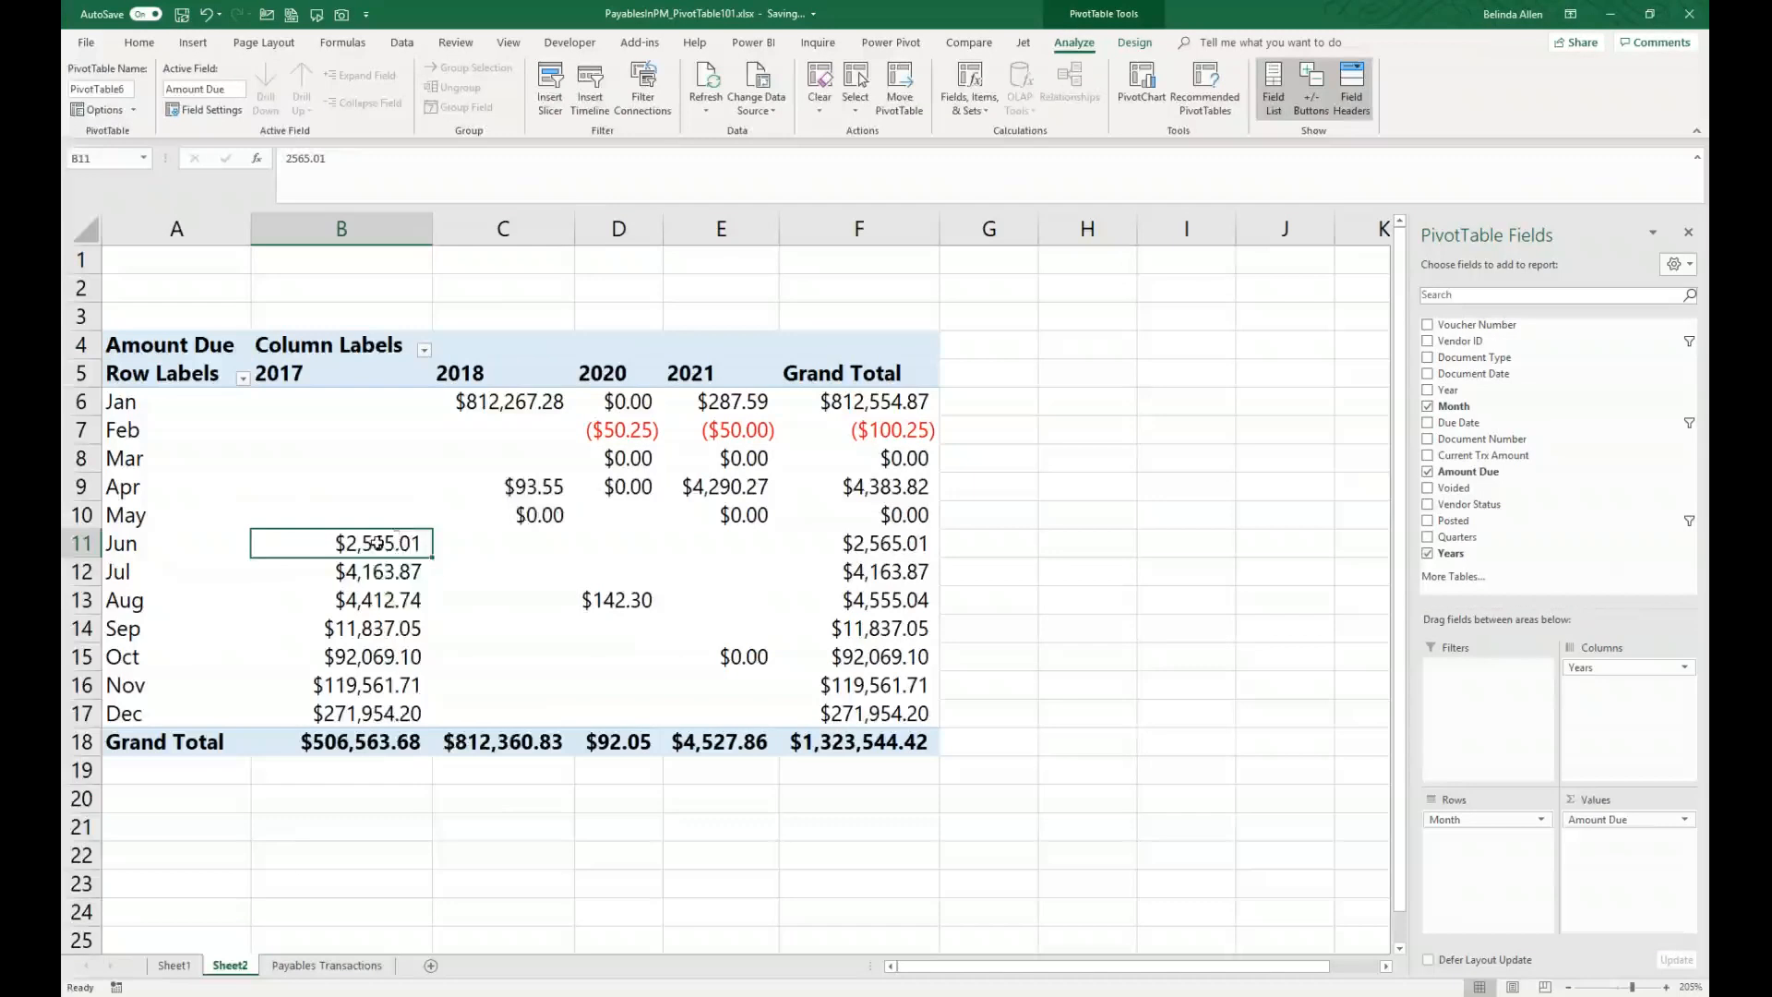
{"action": "right_click", "coordinate": [377, 543]}
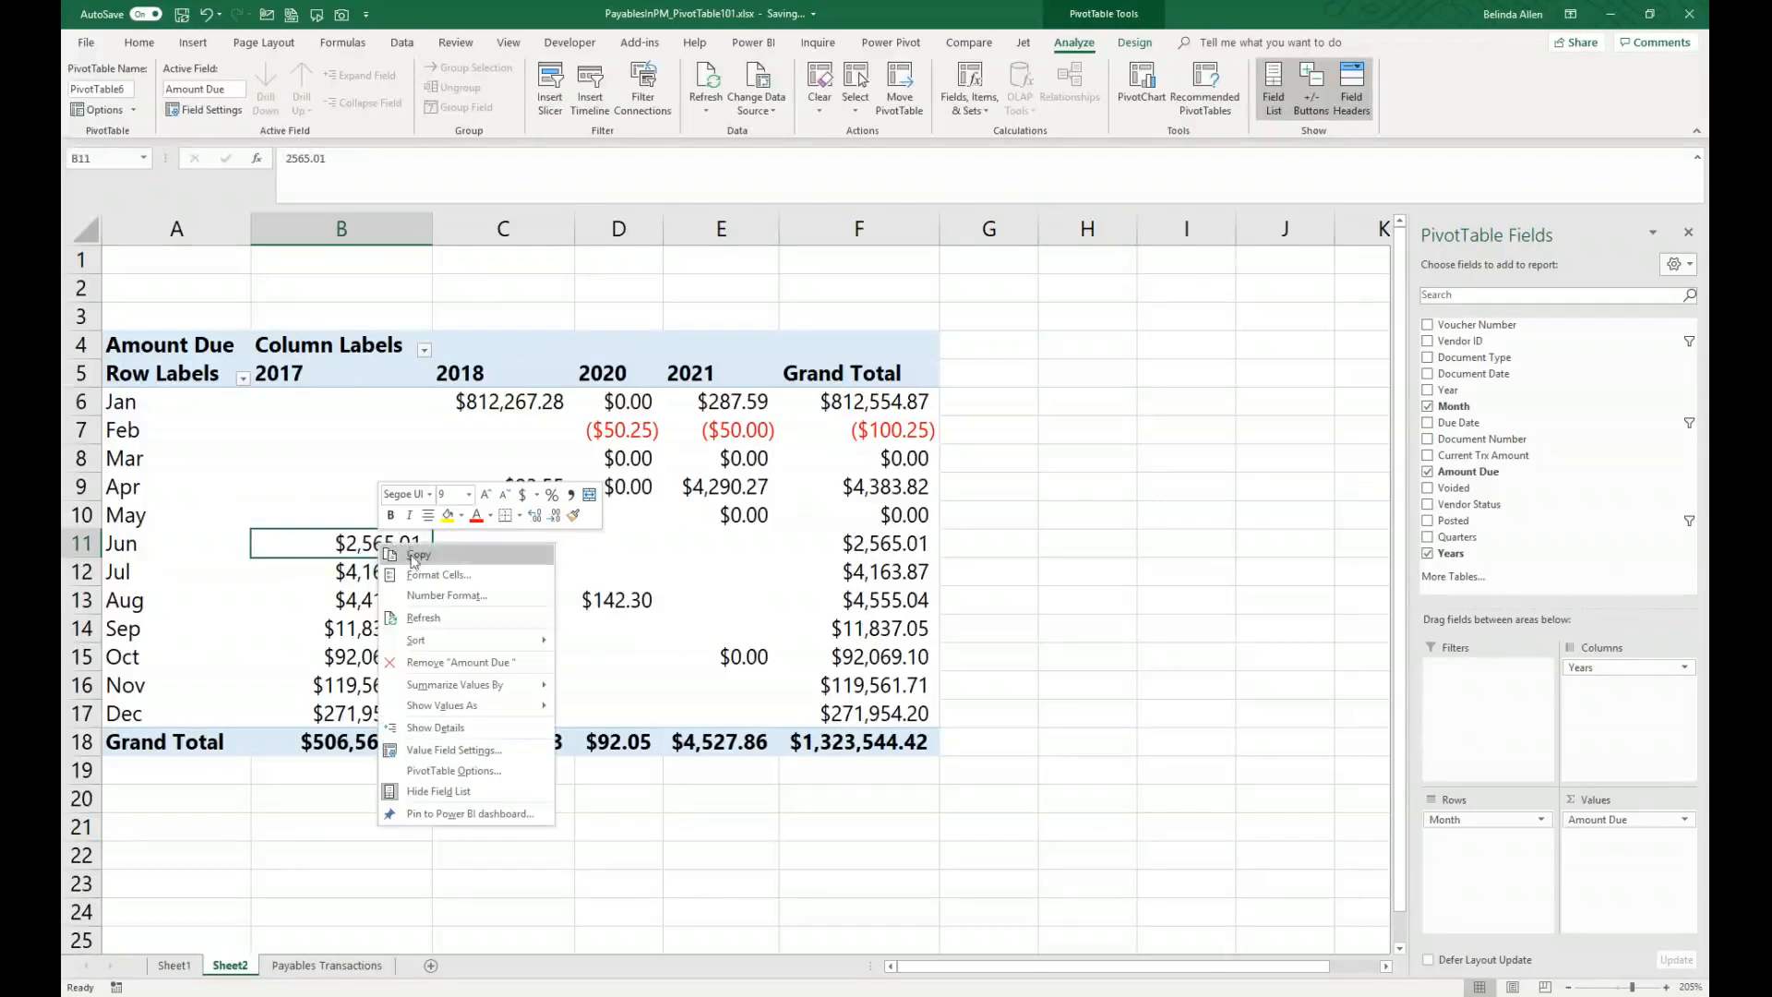
{"action": "mouse_move", "coordinate": [480, 693]}
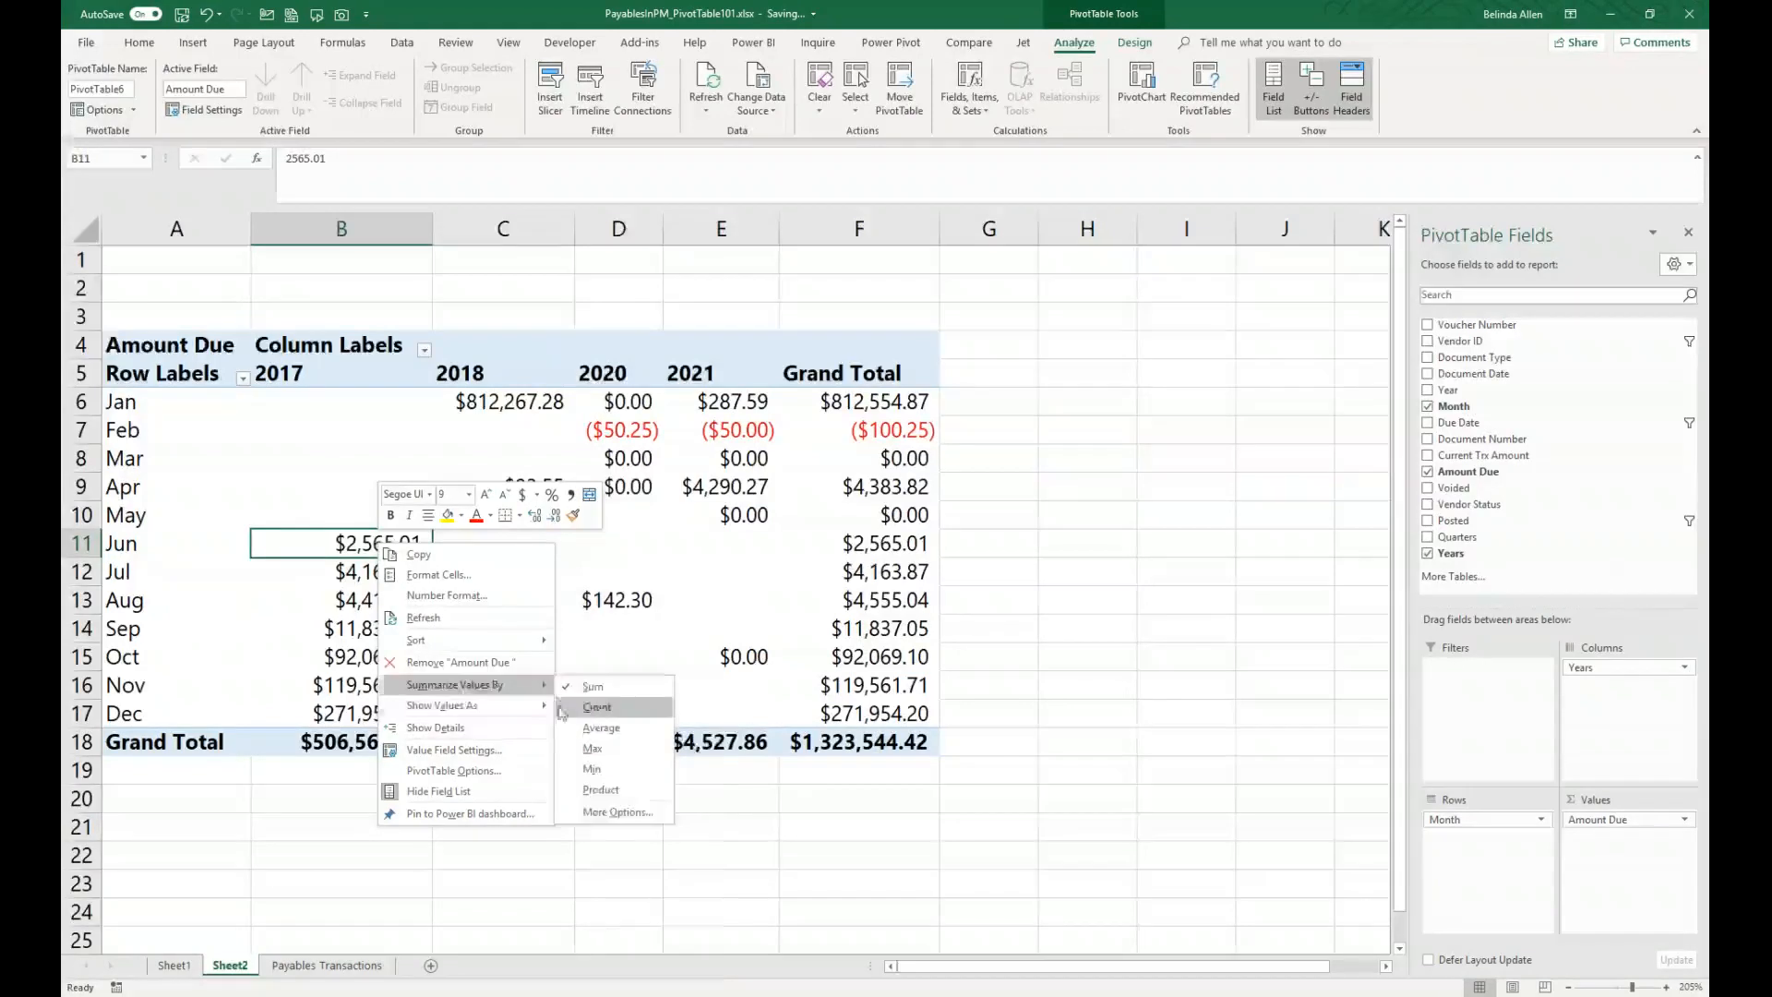
{"action": "mouse_move", "coordinate": [525, 712]}
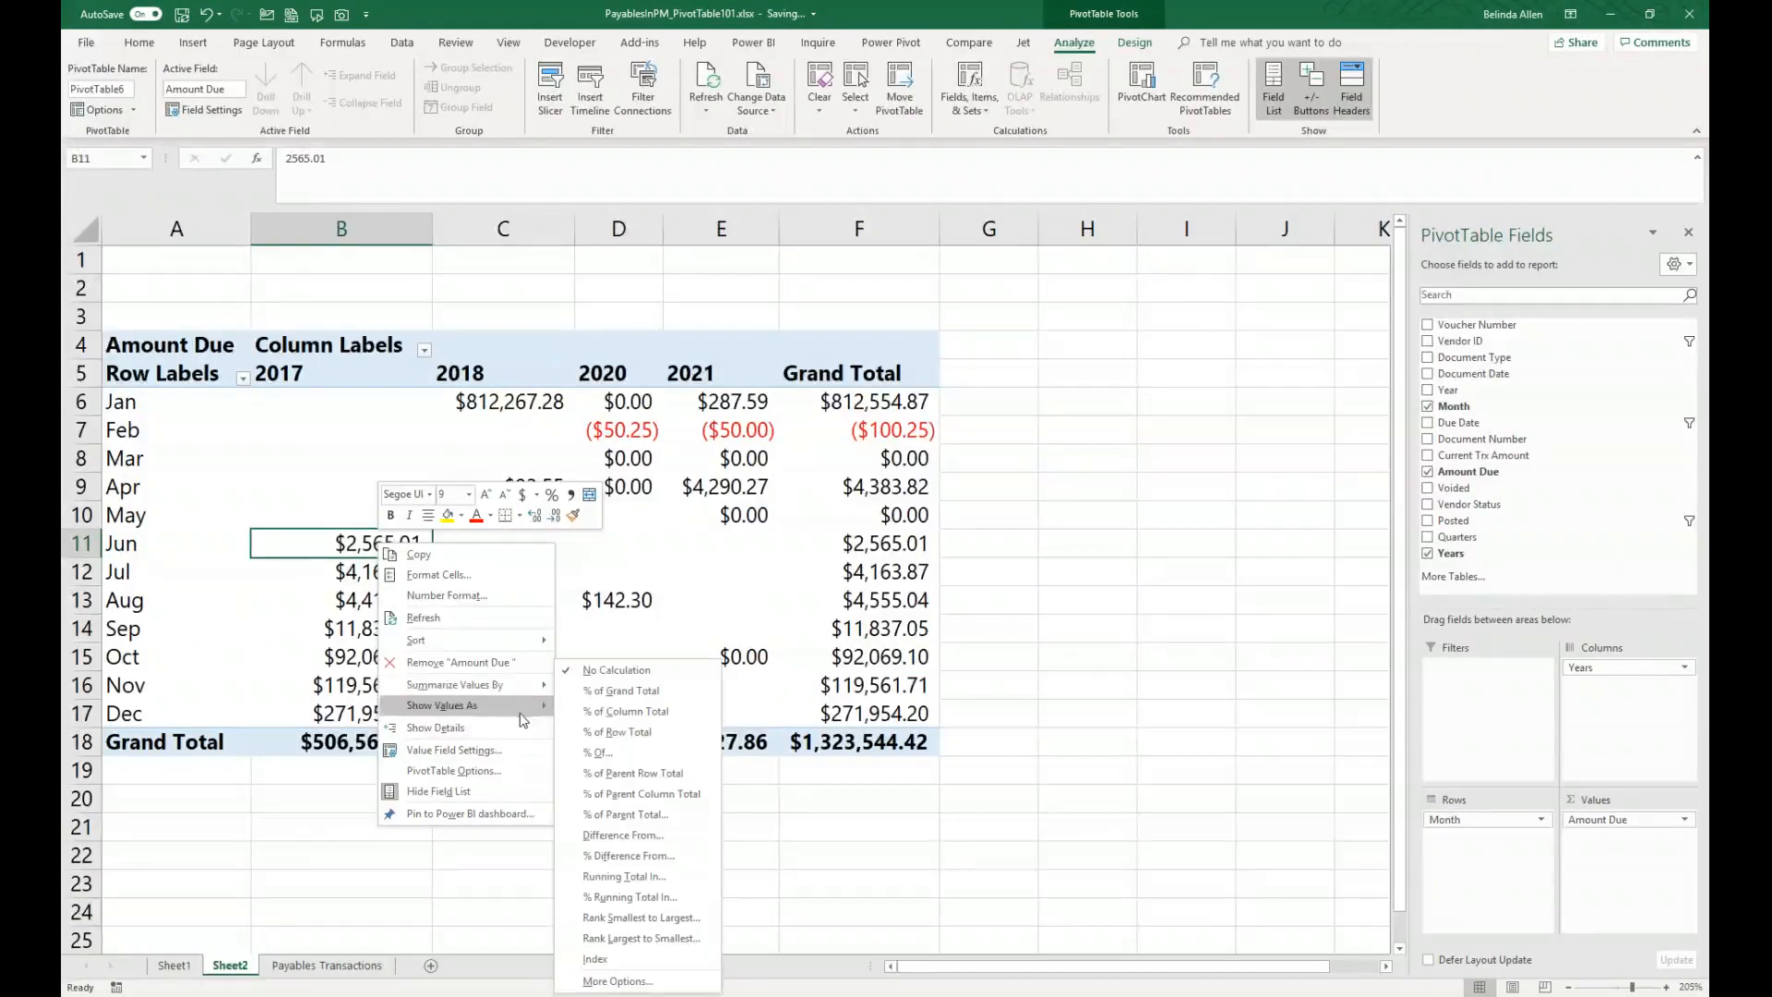
{"action": "left_click", "coordinate": [664, 836]}
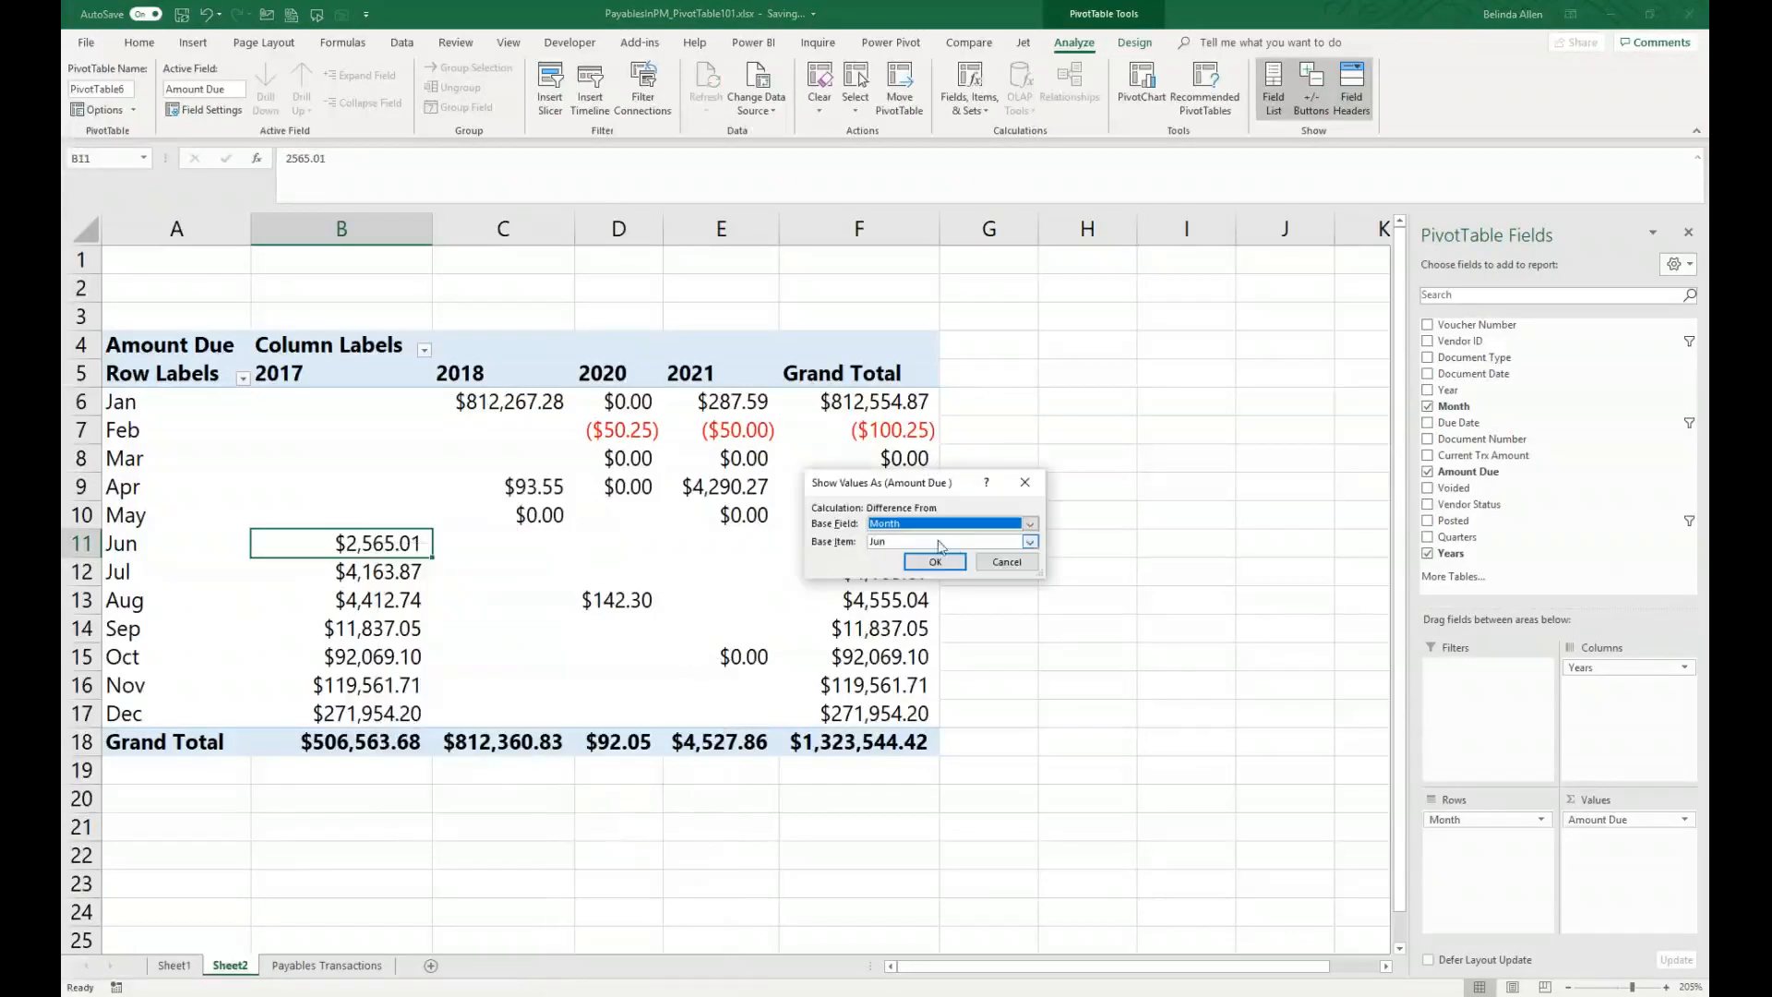
{"action": "left_click", "coordinate": [955, 543]}
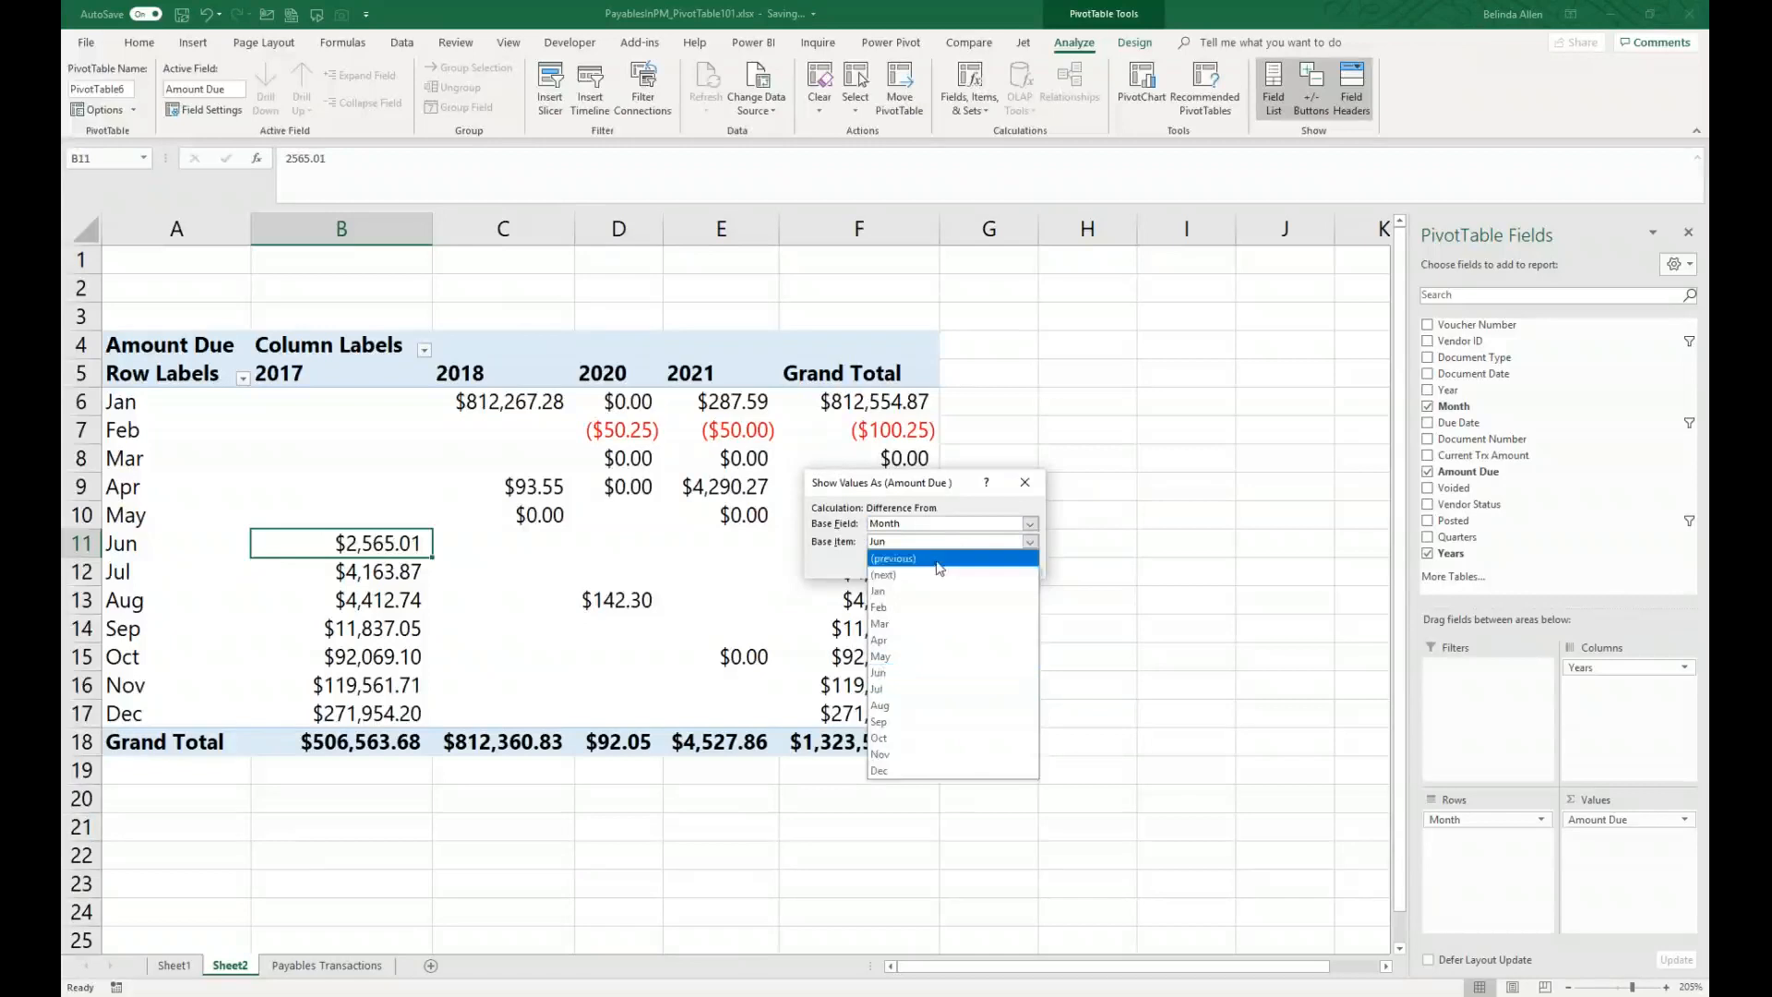
{"action": "left_click", "coordinate": [937, 559]}
{"action": "left_click", "coordinate": [935, 562]}
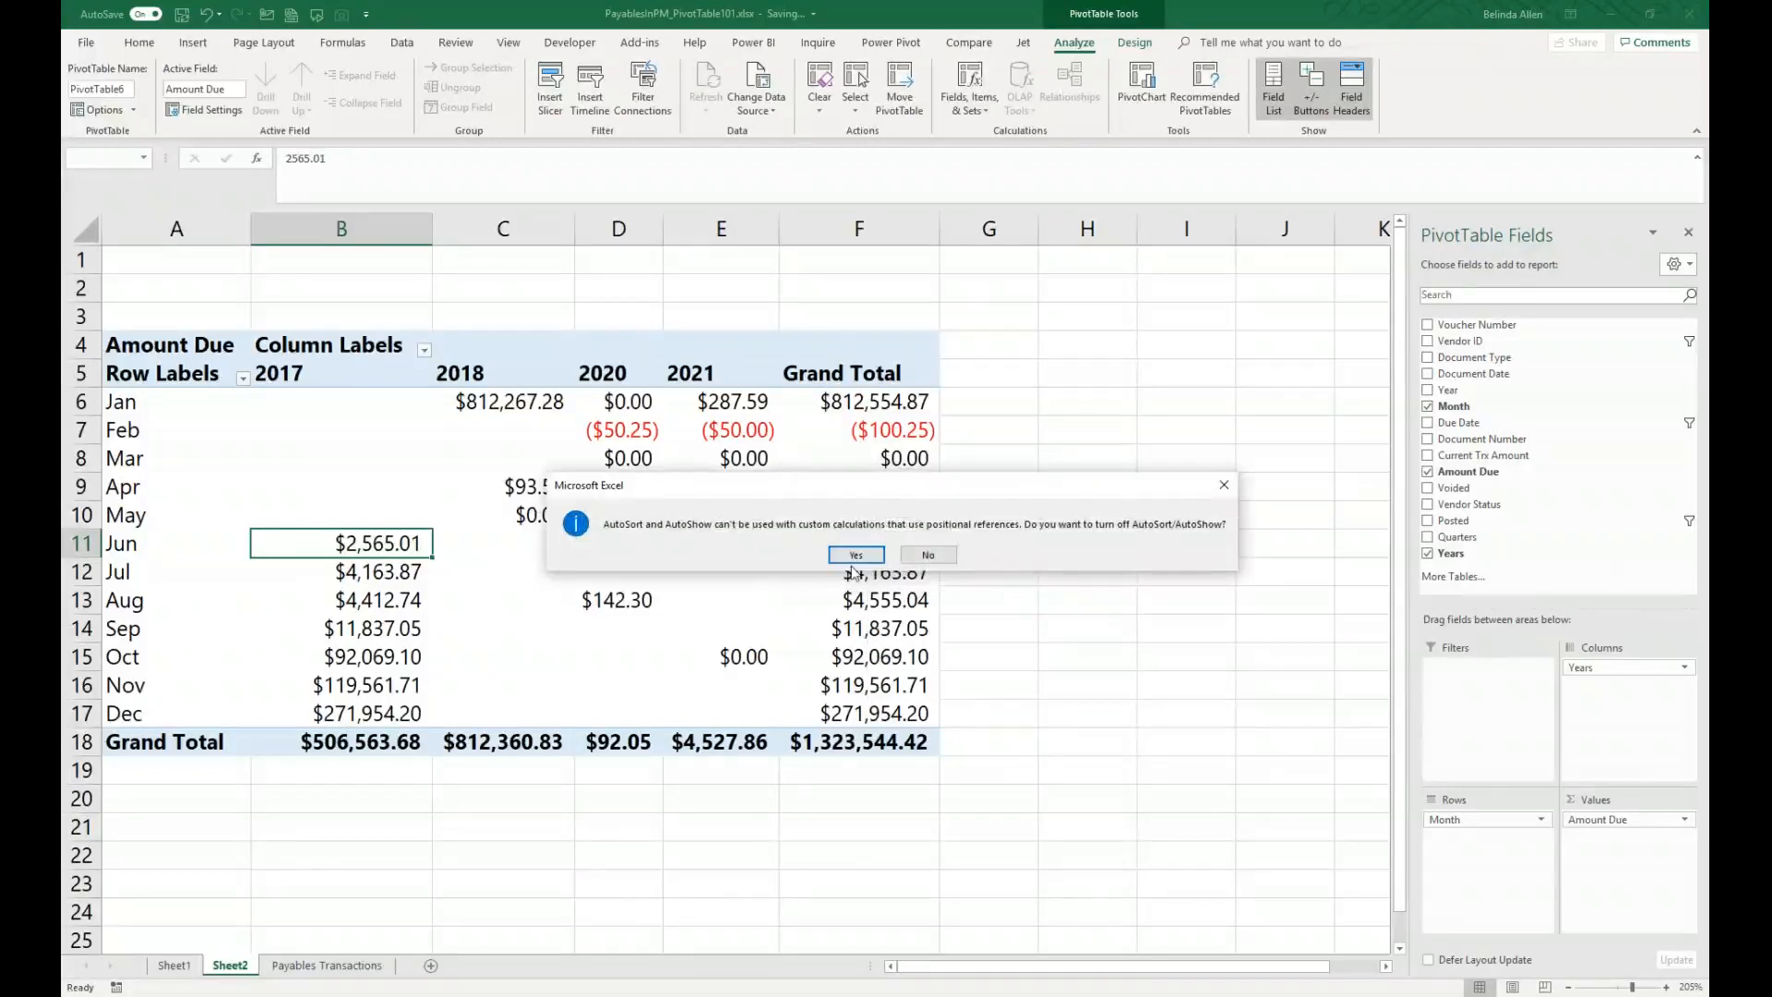
{"action": "left_click", "coordinate": [854, 561]}
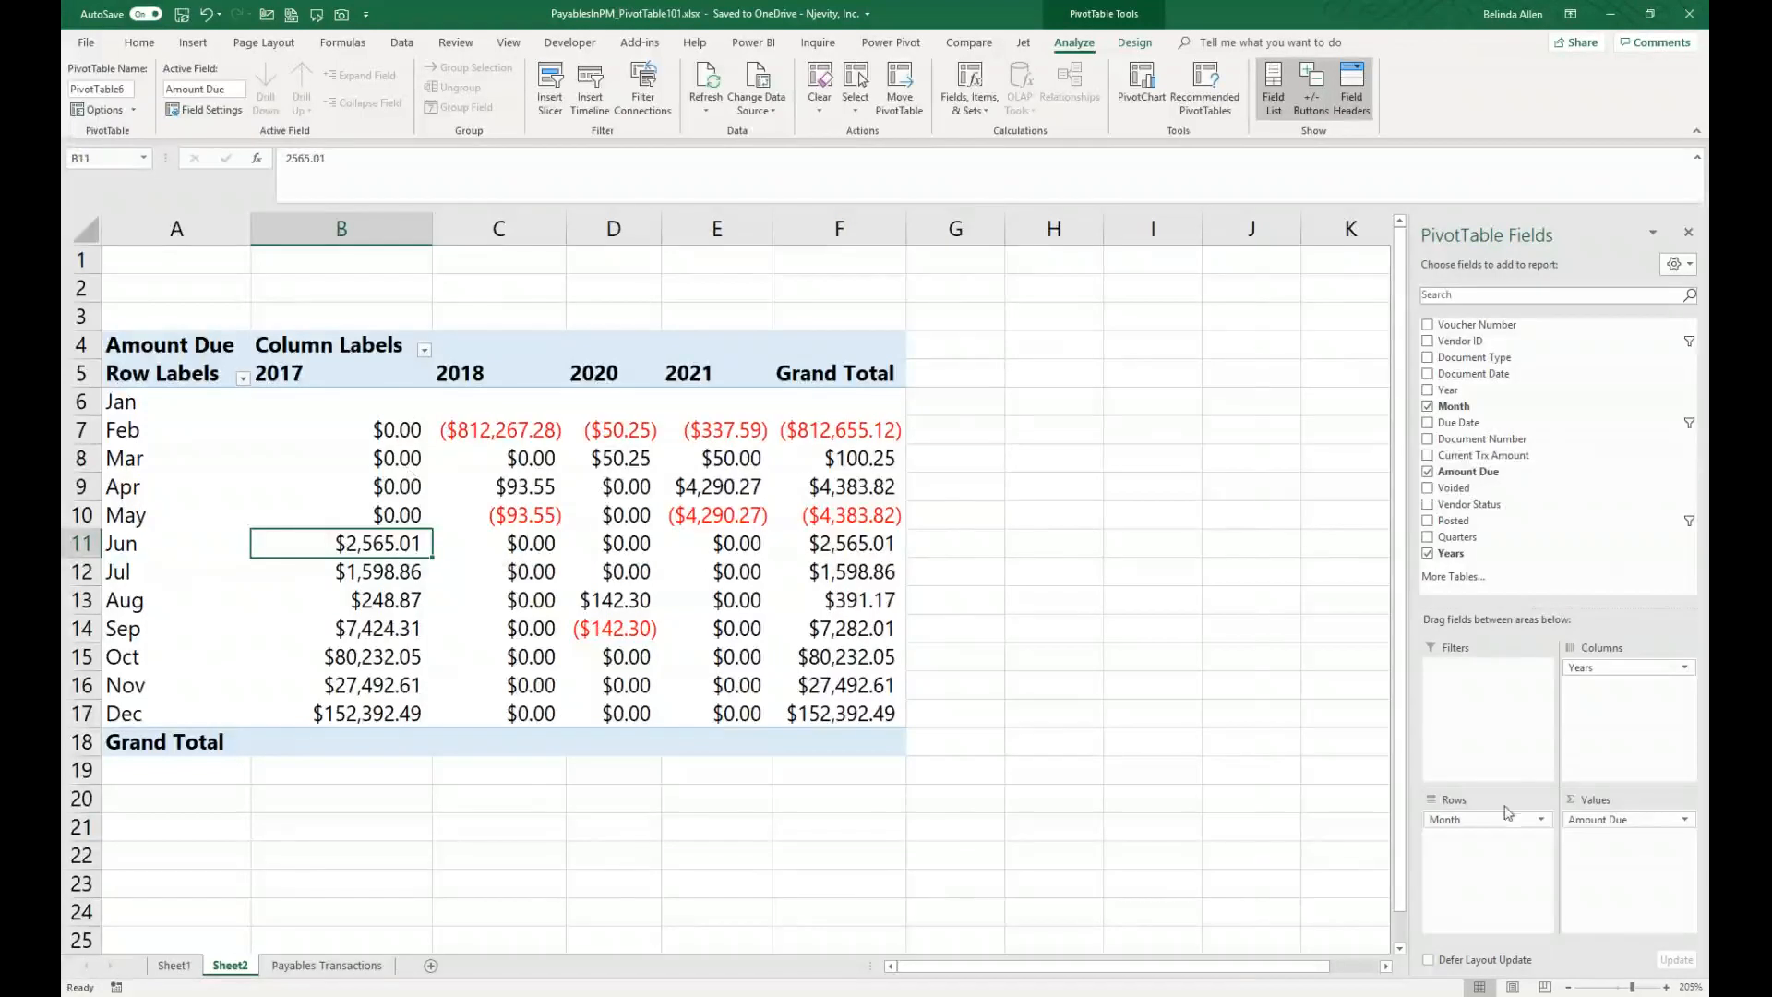
Step: Swap Month and Years between the rows and columns, then swap them back
{"action": "left_click_drag", "start_coordinate": [1495, 819], "coordinate": [1643, 728]}
{"action": "left_click_drag", "start_coordinate": [1579, 668], "coordinate": [1490, 821]}
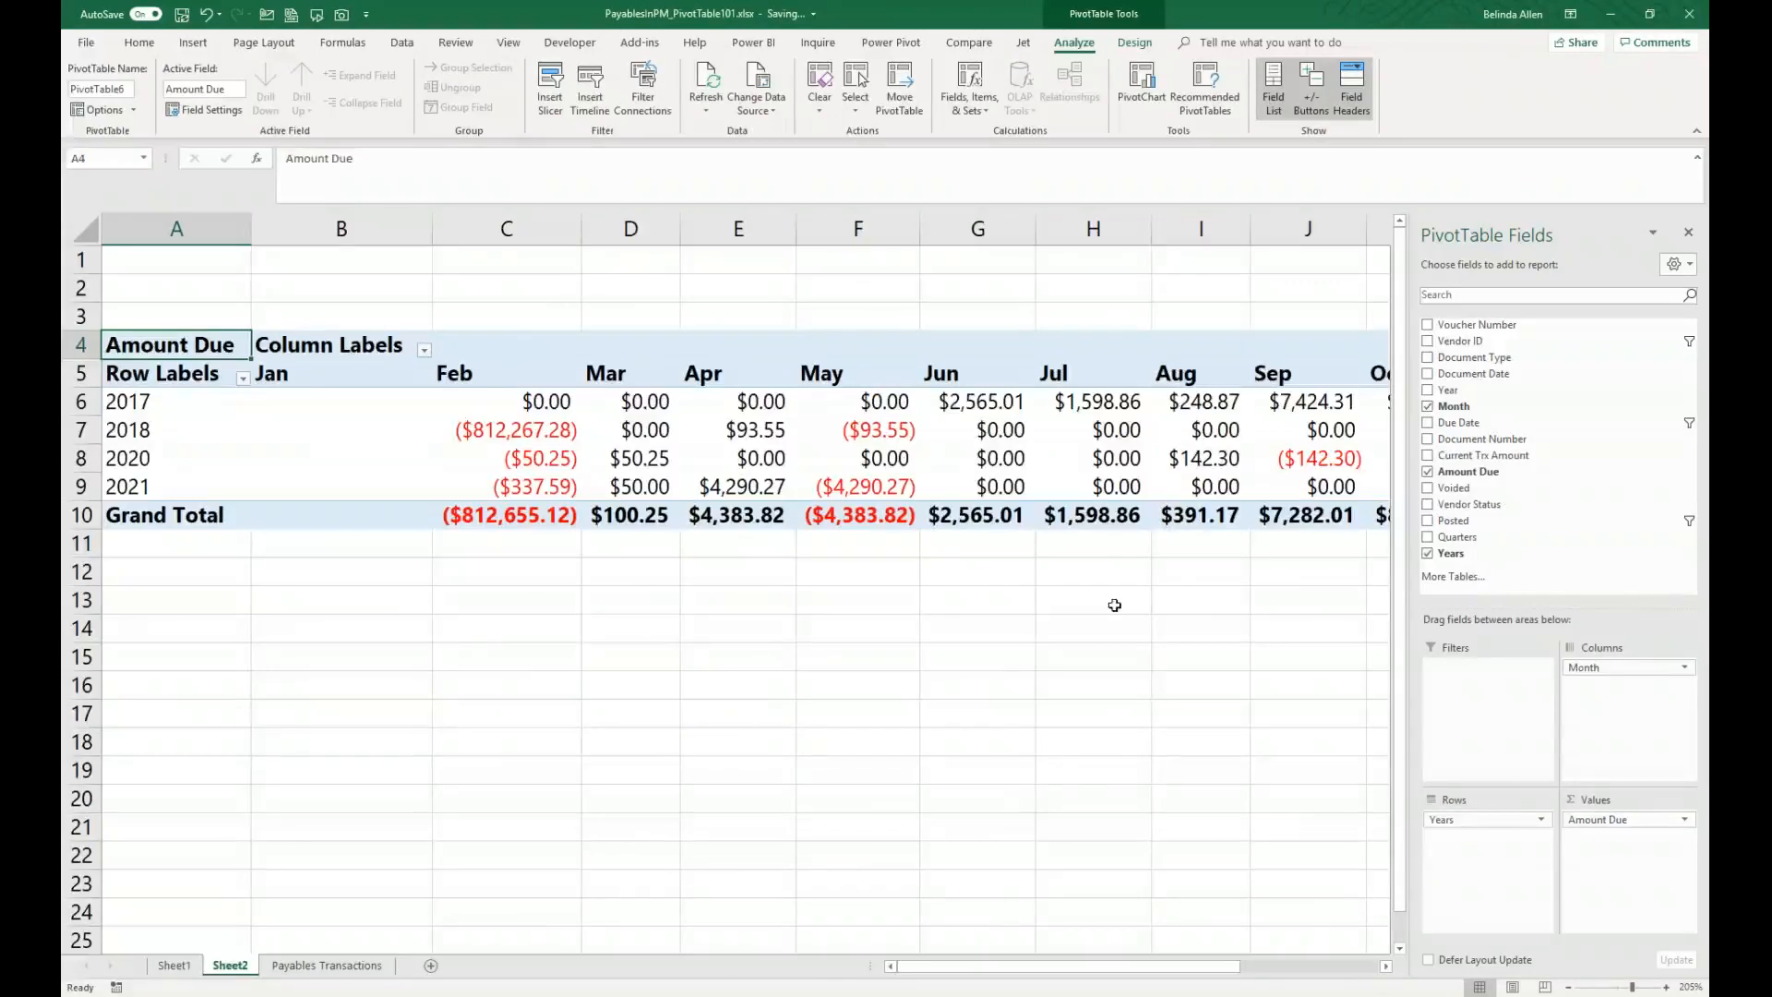
{"action": "mouse_move", "coordinate": [1490, 824]}
{"action": "left_mouse_down"}
{"action": "mouse_move", "coordinate": [1581, 751]}
{"action": "mouse_move", "coordinate": [1585, 688]}
{"action": "mouse_move", "coordinate": [1476, 856]}
{"action": "left_mouse_up"}
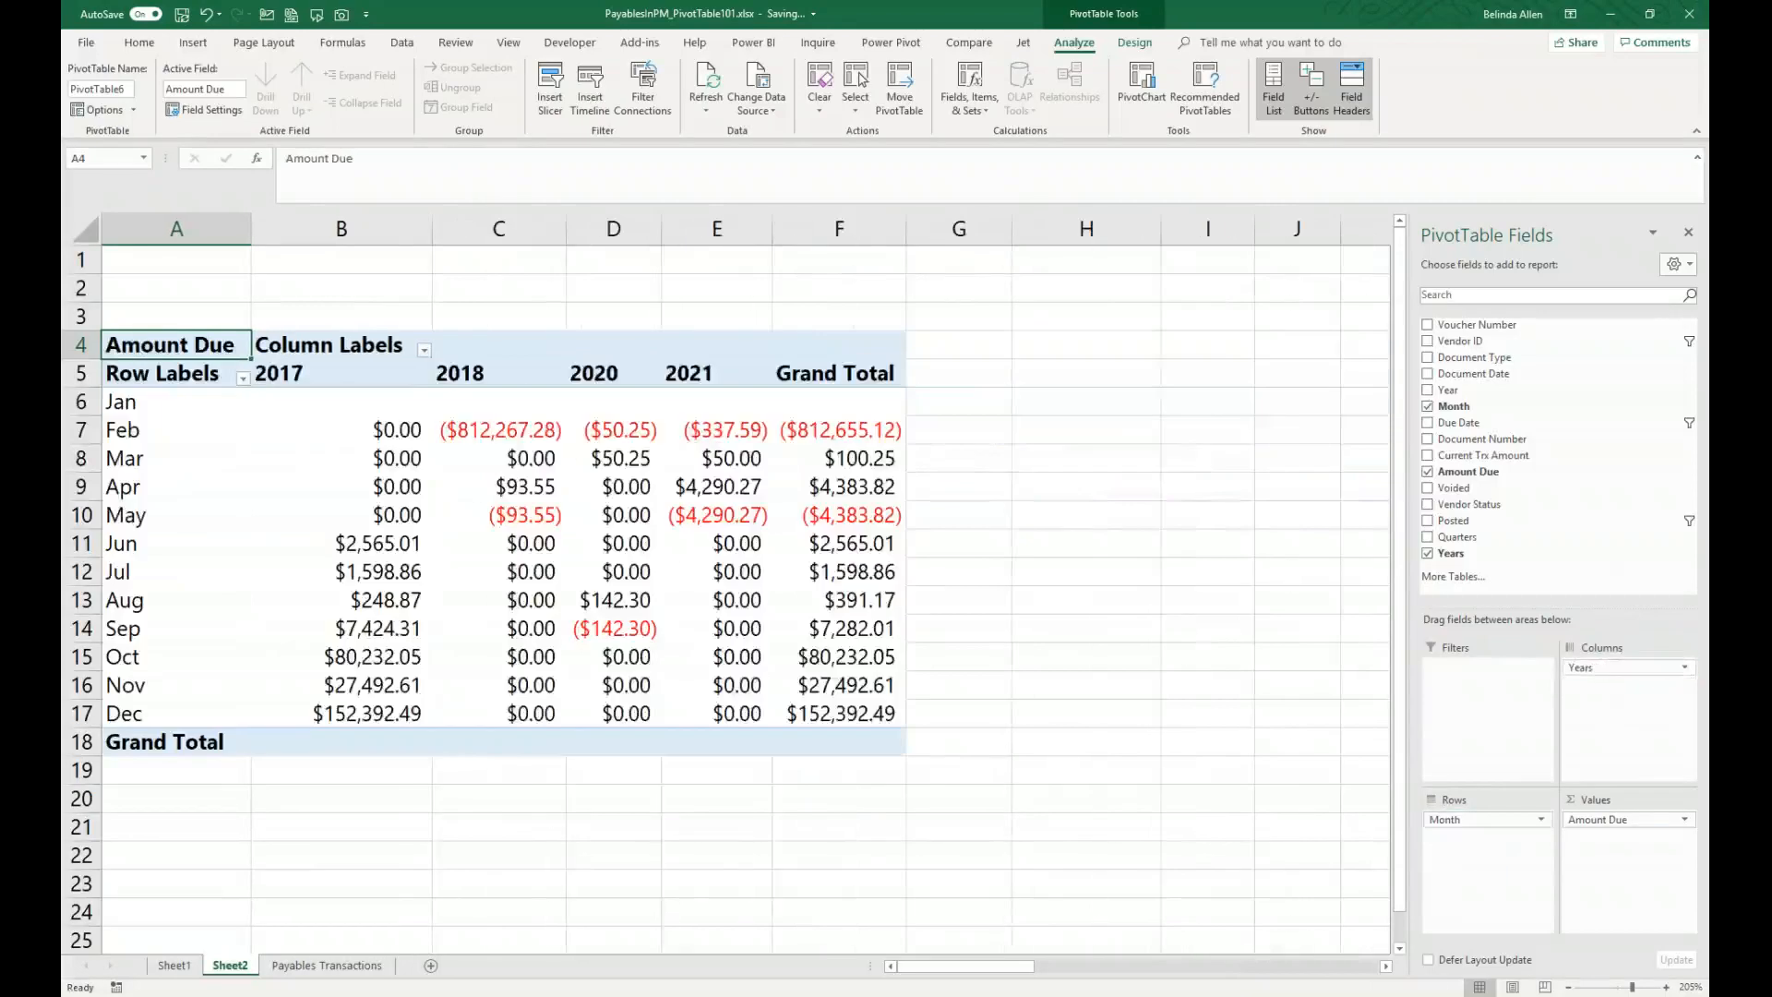
Step: Replace Years with Document Type in the columns and reset Amount Due to No Calculation
{"action": "left_click_drag", "start_coordinate": [1580, 684], "coordinate": [1568, 540]}
{"action": "left_click_drag", "start_coordinate": [1499, 365], "coordinate": [1624, 669]}
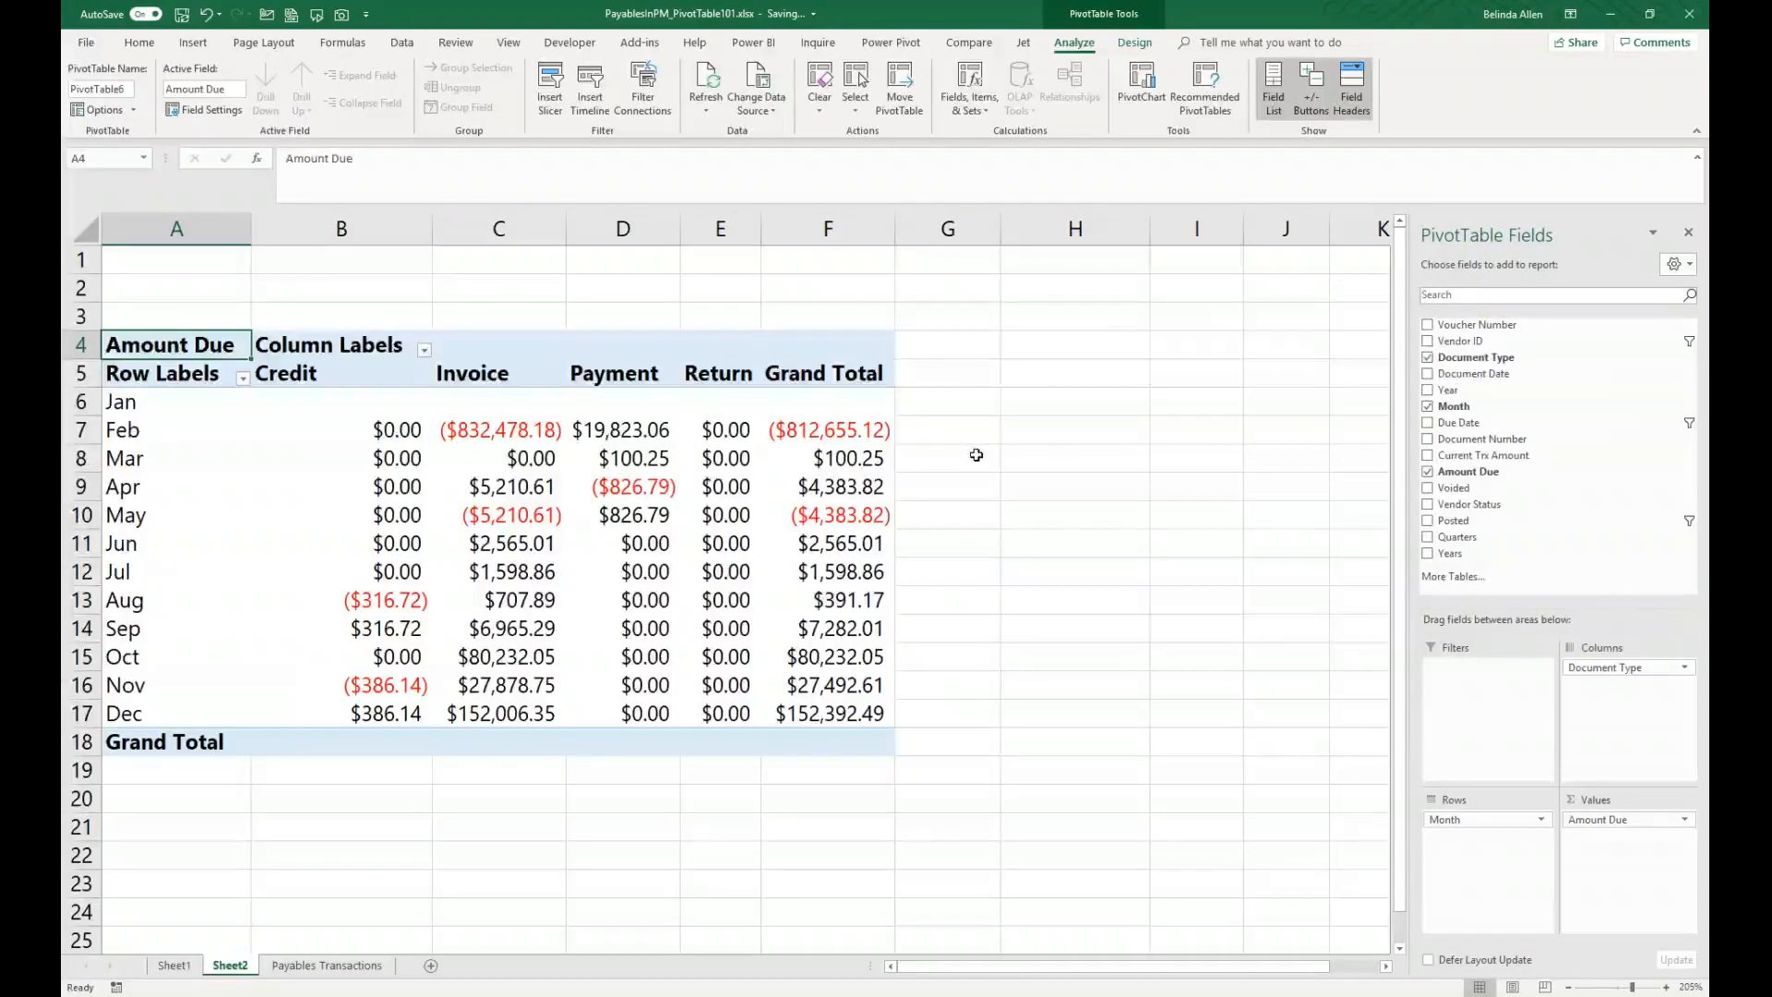
{"action": "right_click", "coordinate": [392, 602]}
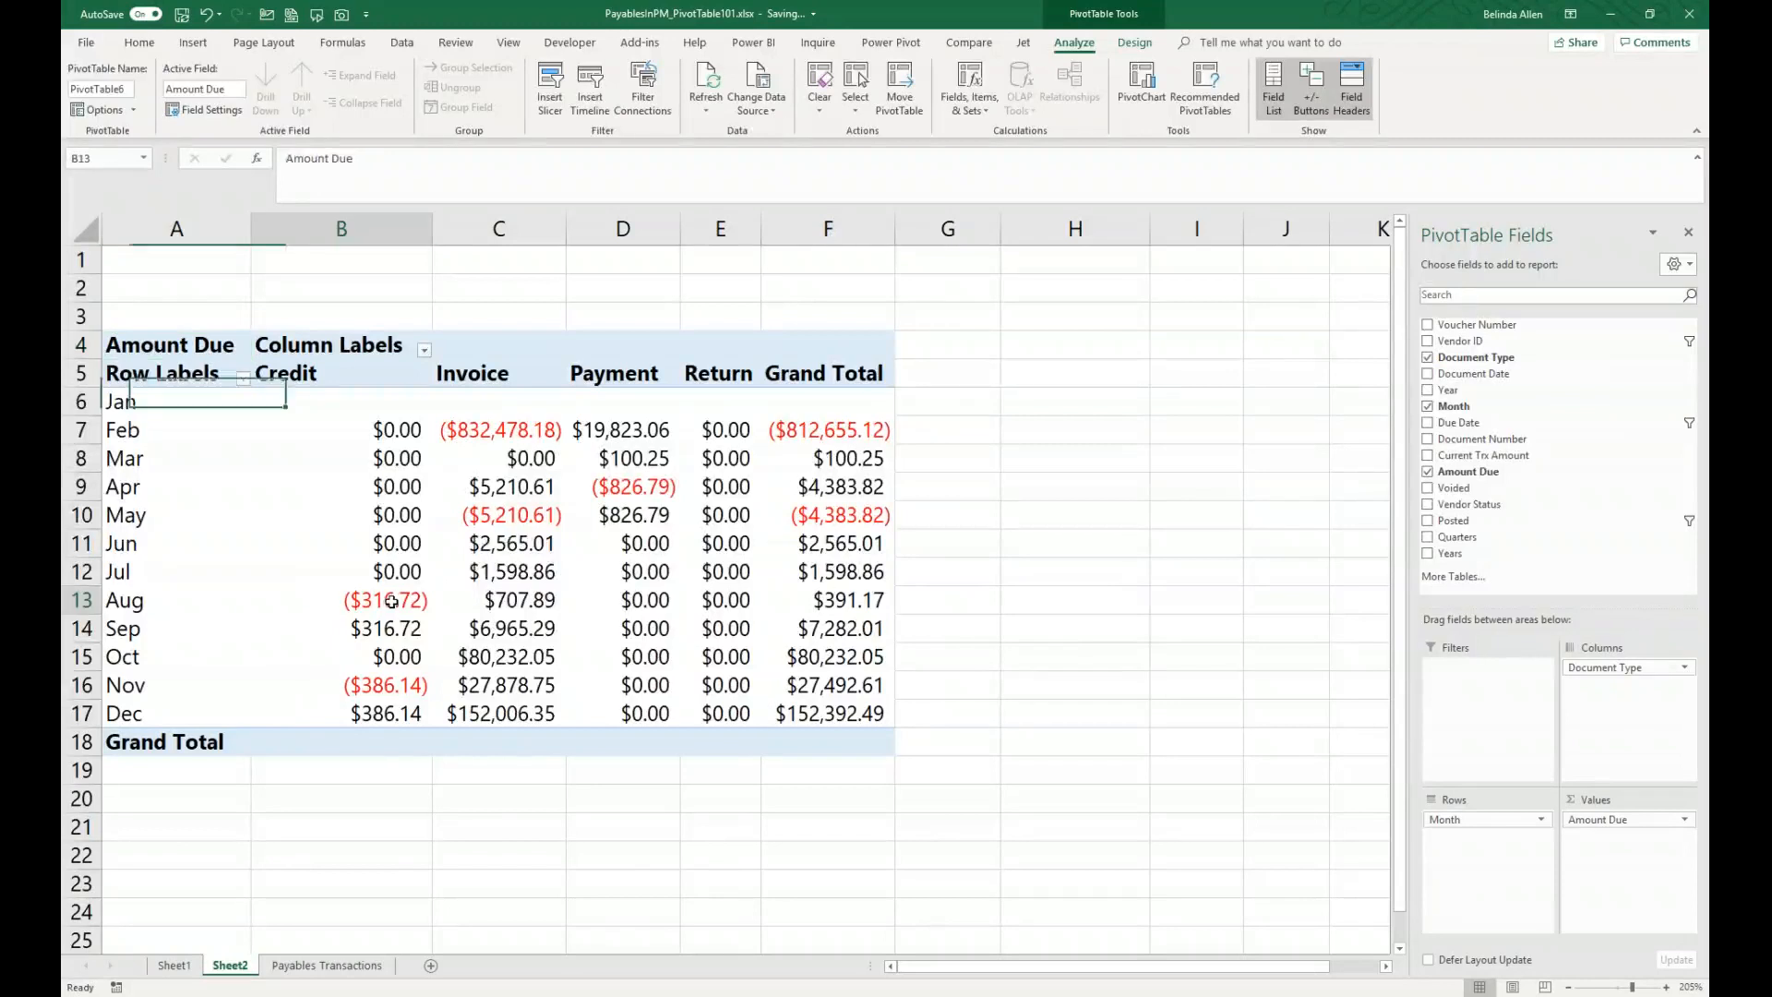
{"action": "mouse_move", "coordinate": [470, 761]}
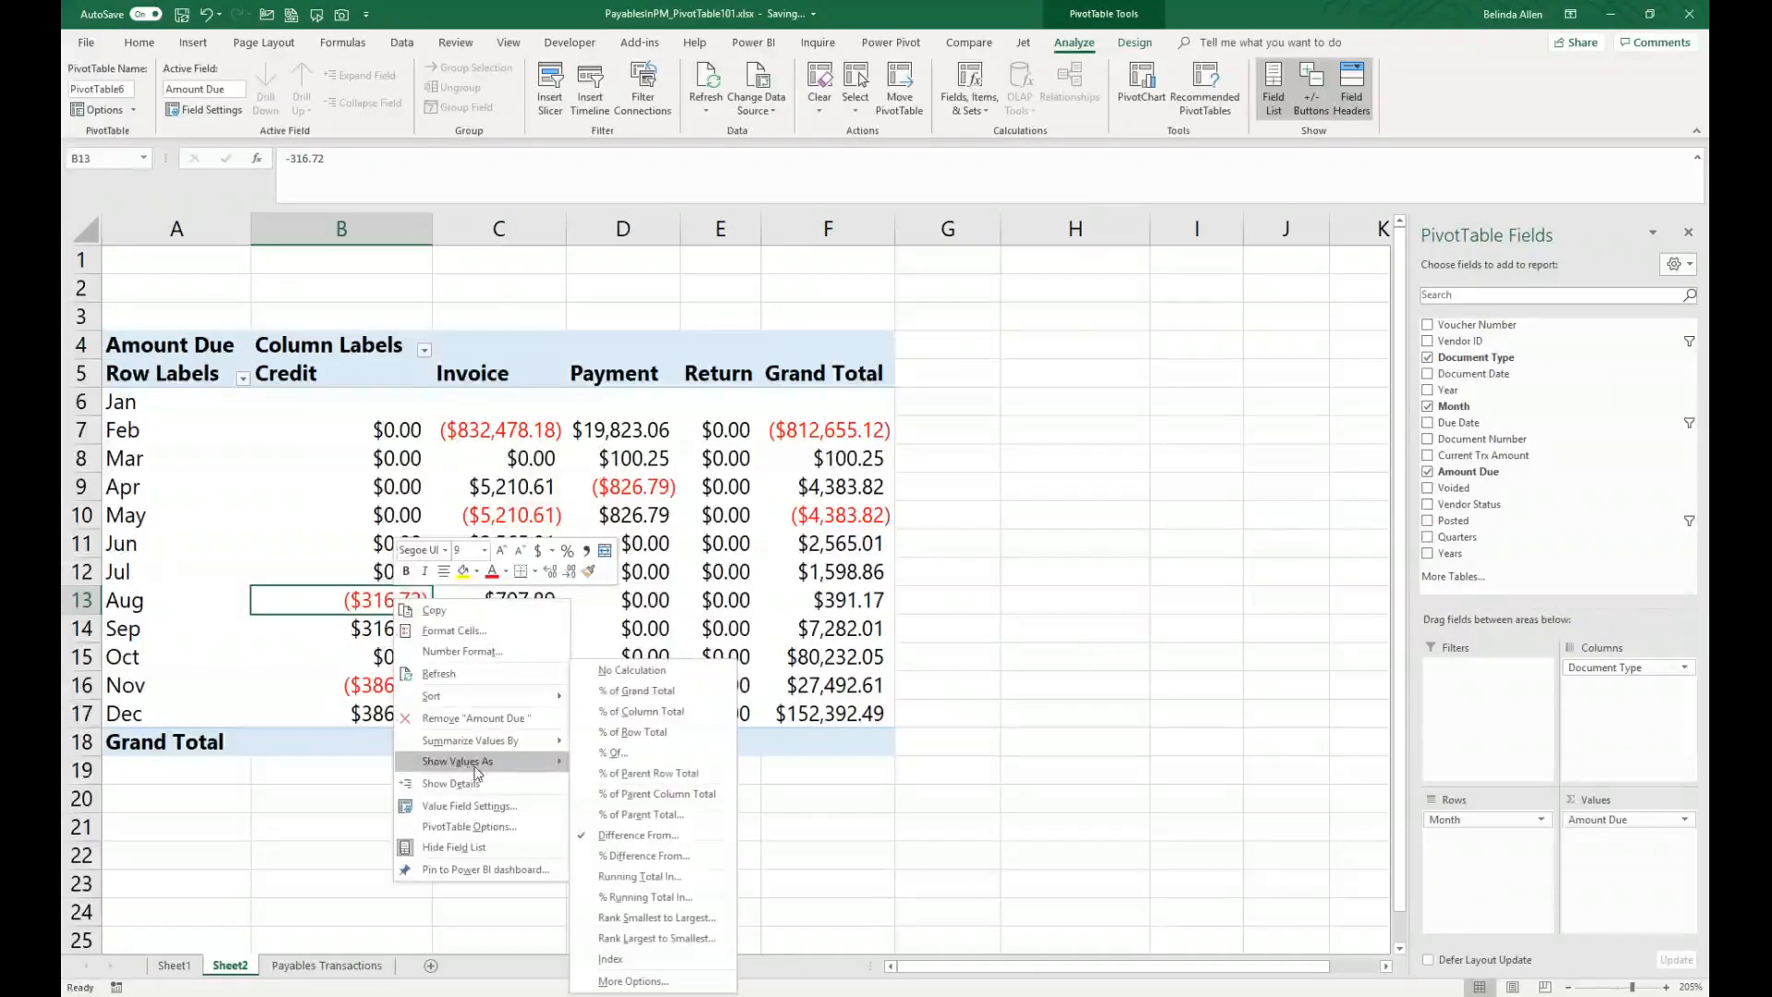
{"action": "left_click", "coordinate": [672, 674]}
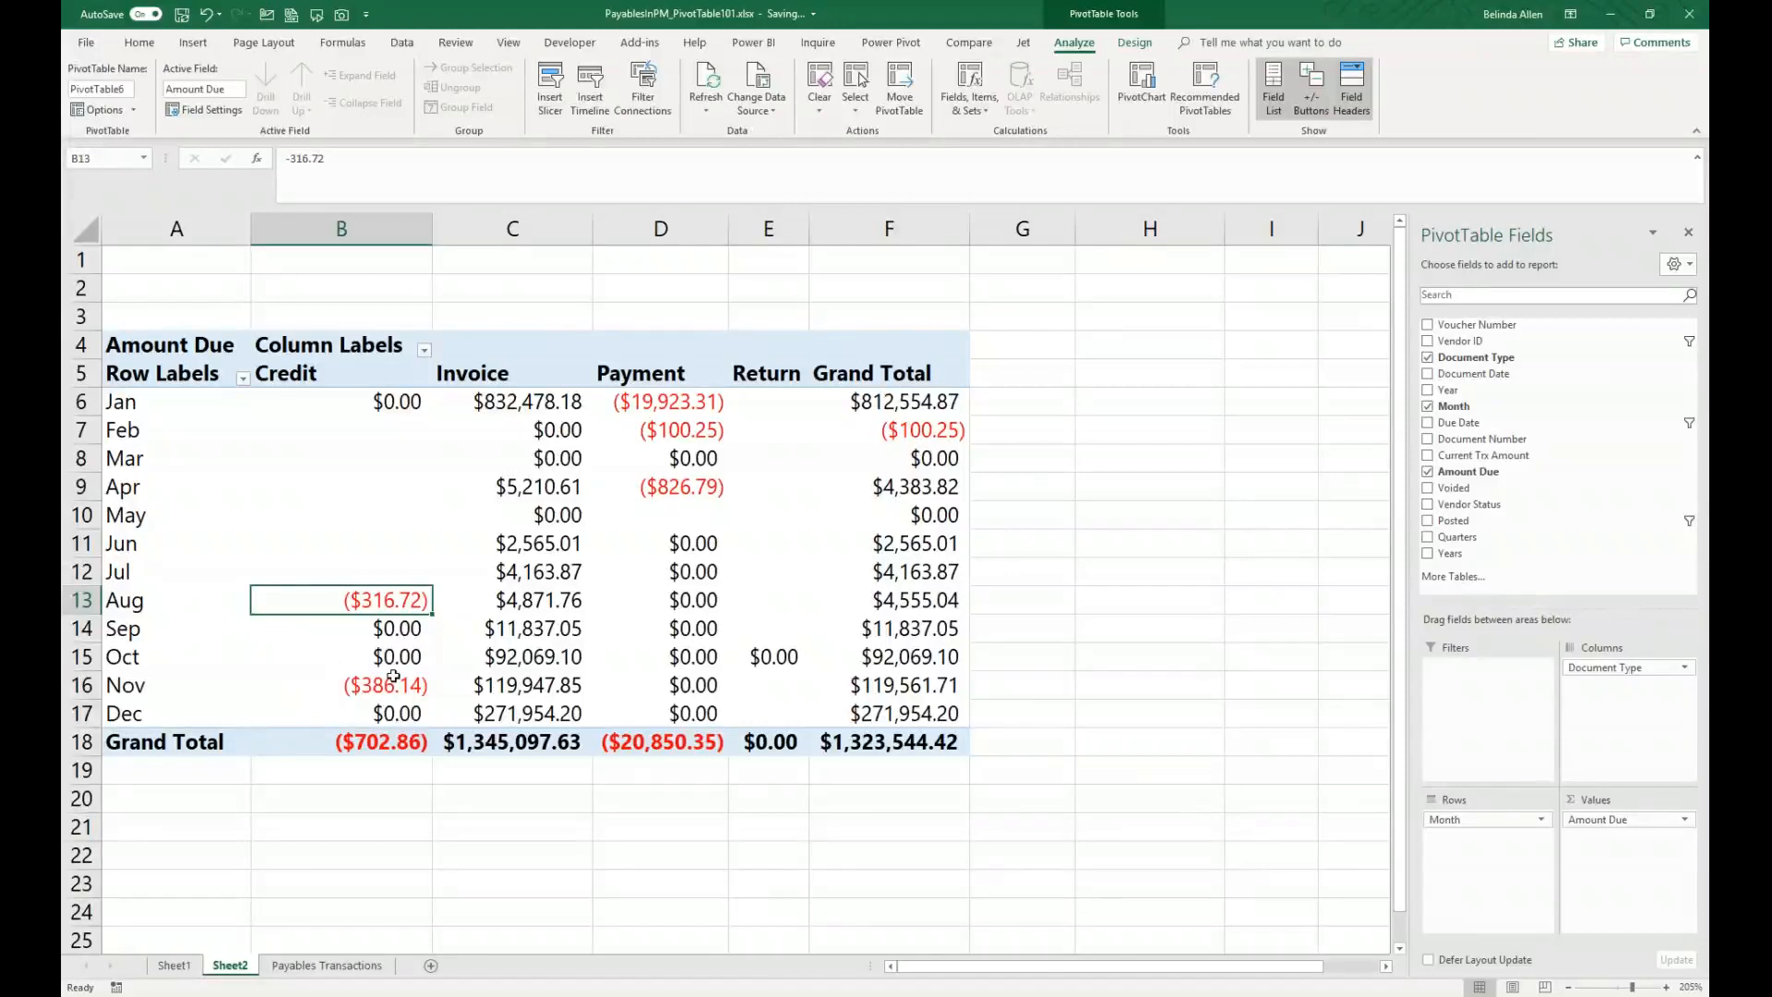
Step: Insert a new column before Document Number in the Payables Transactions table and name it Days Past Due
{"action": "left_click", "coordinate": [320, 966]}
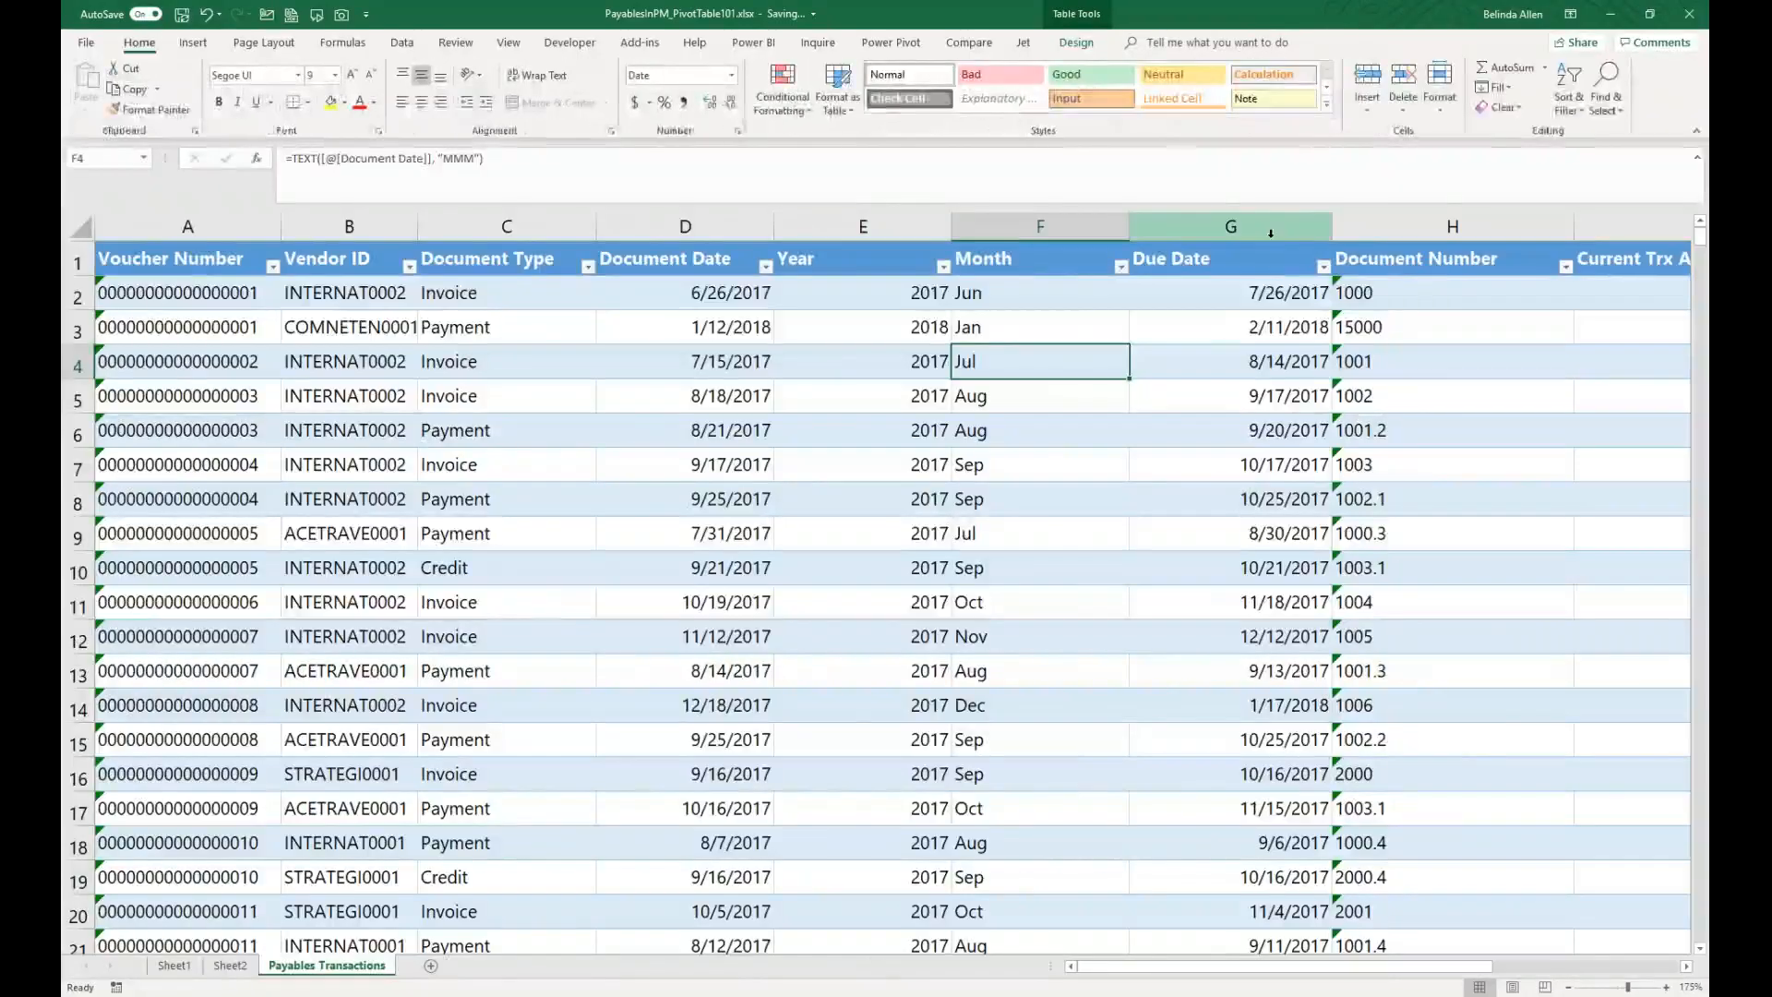
{"action": "left_click", "coordinate": [1374, 229]}
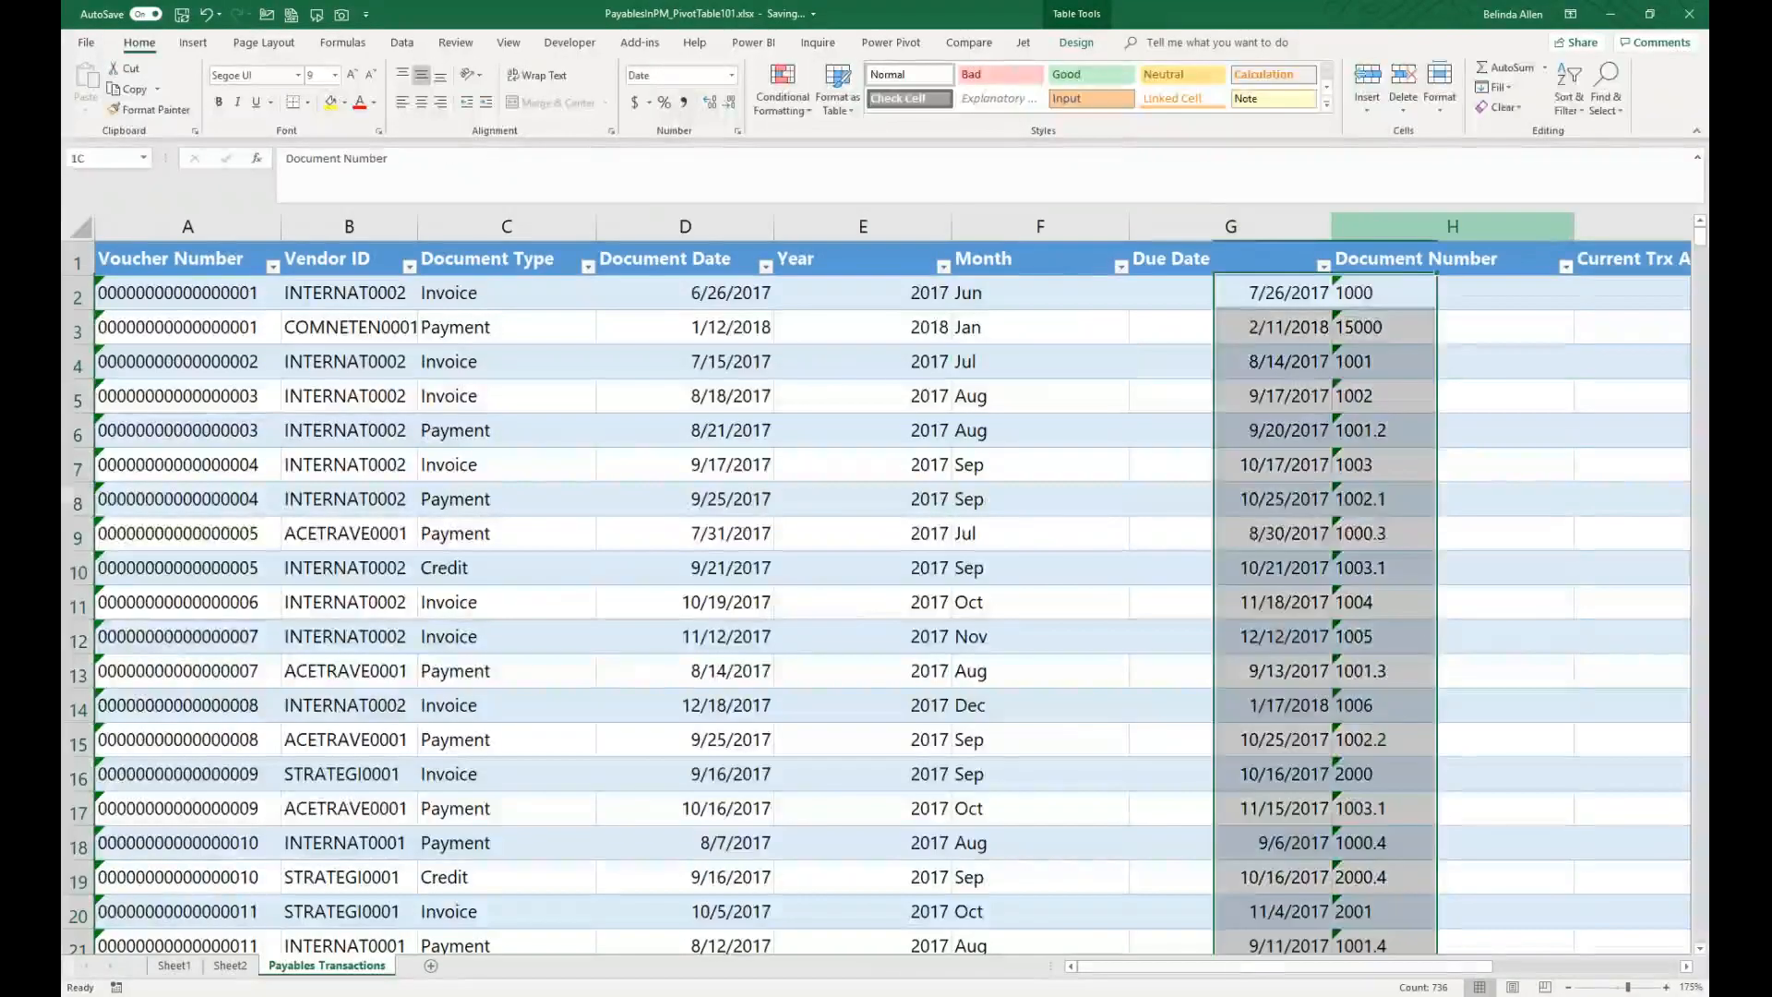
{"action": "key", "text": "ctrl+plus"}
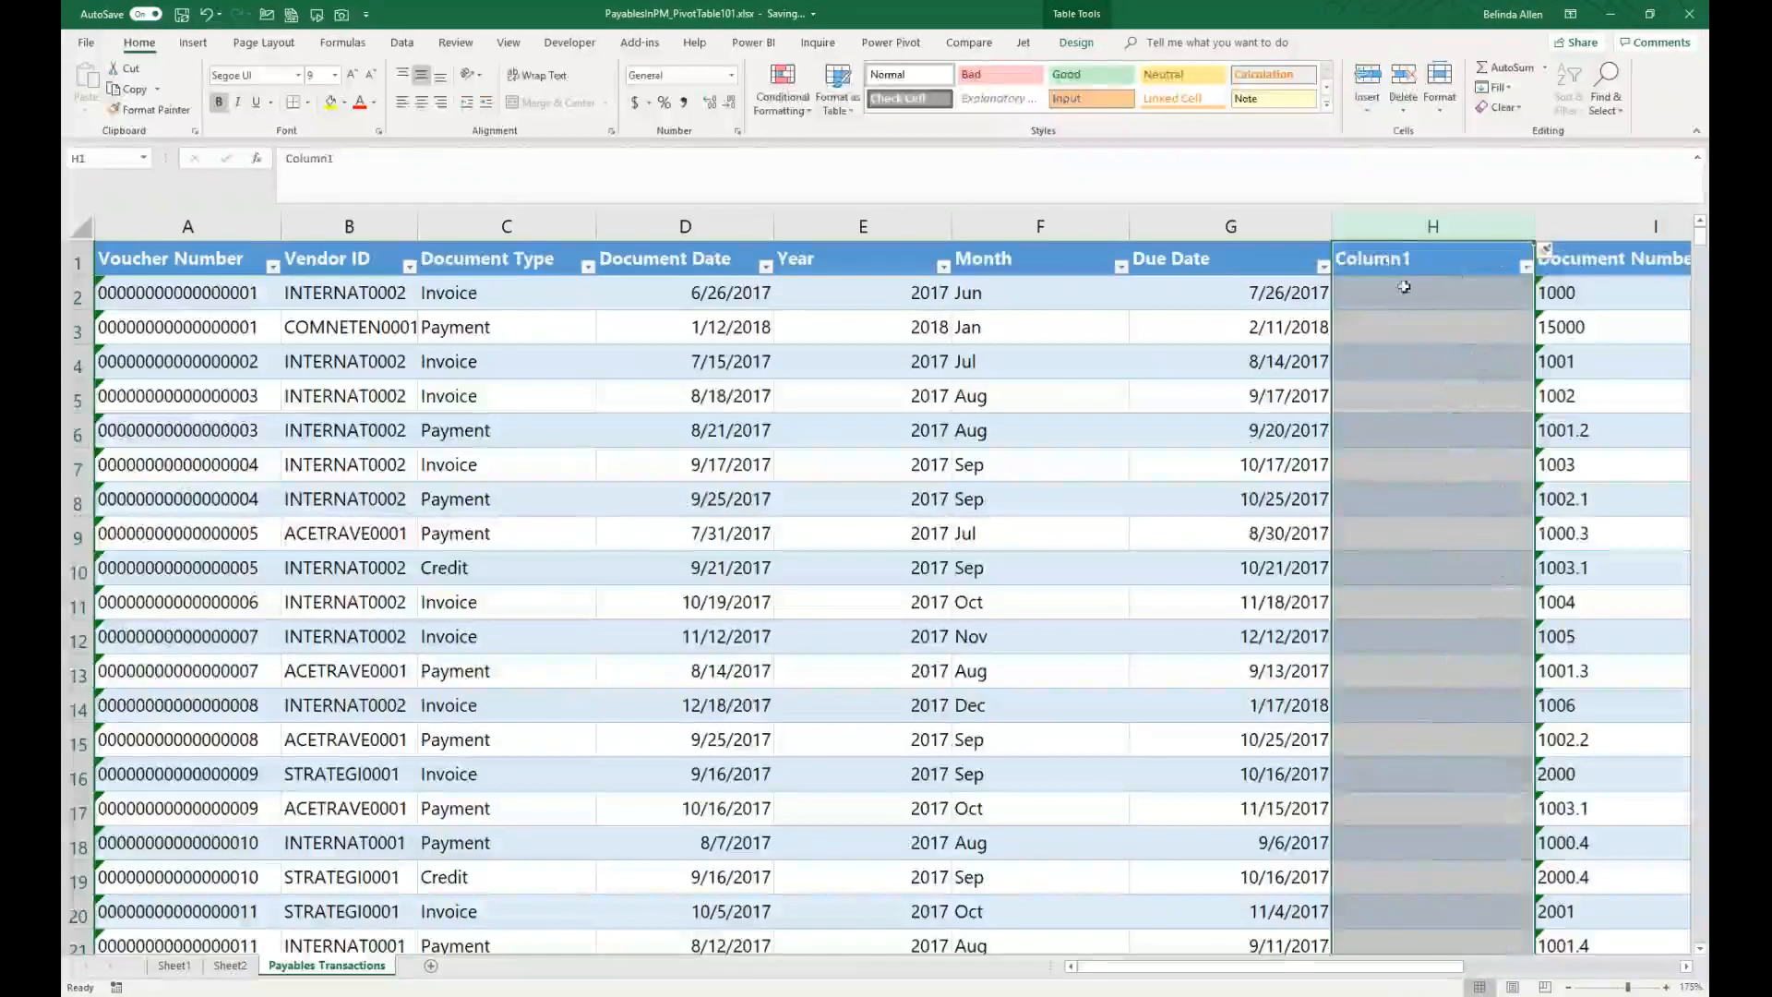
{"action": "left_click", "coordinate": [1393, 261]}
{"action": "type", "text": "Days"}
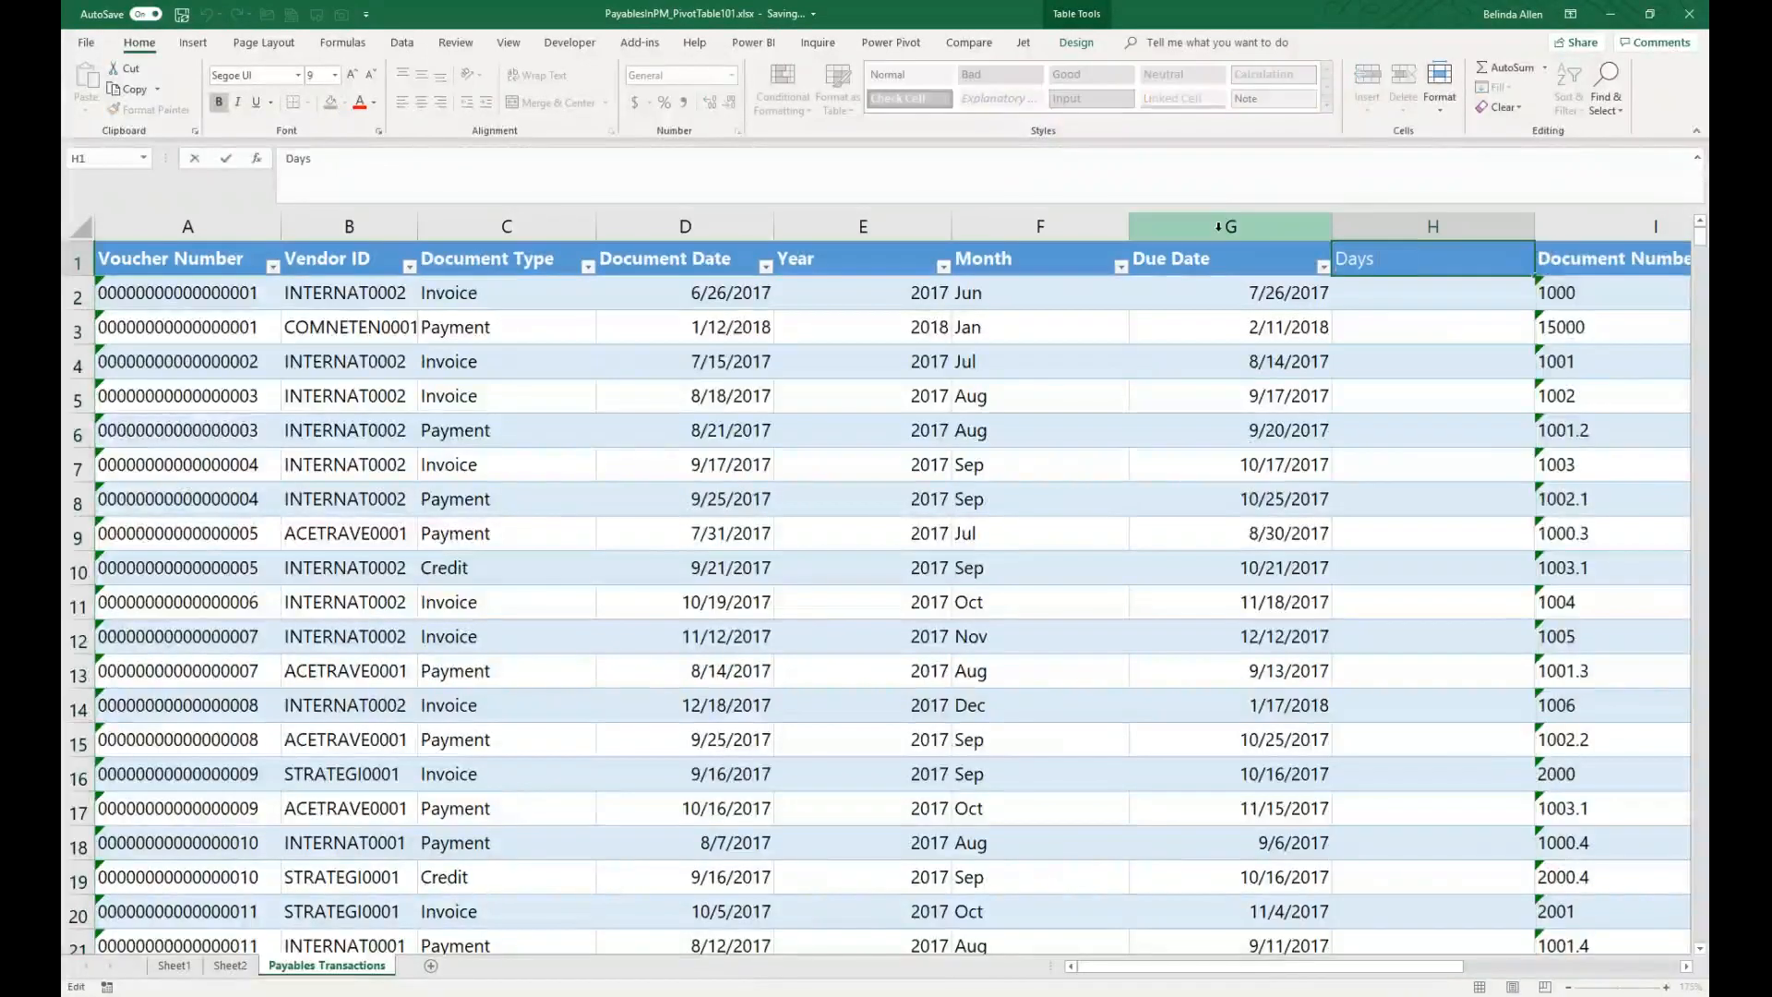
{"action": "type", "text": " Past Due"}
{"action": "key", "text": "ctrl+Return"}
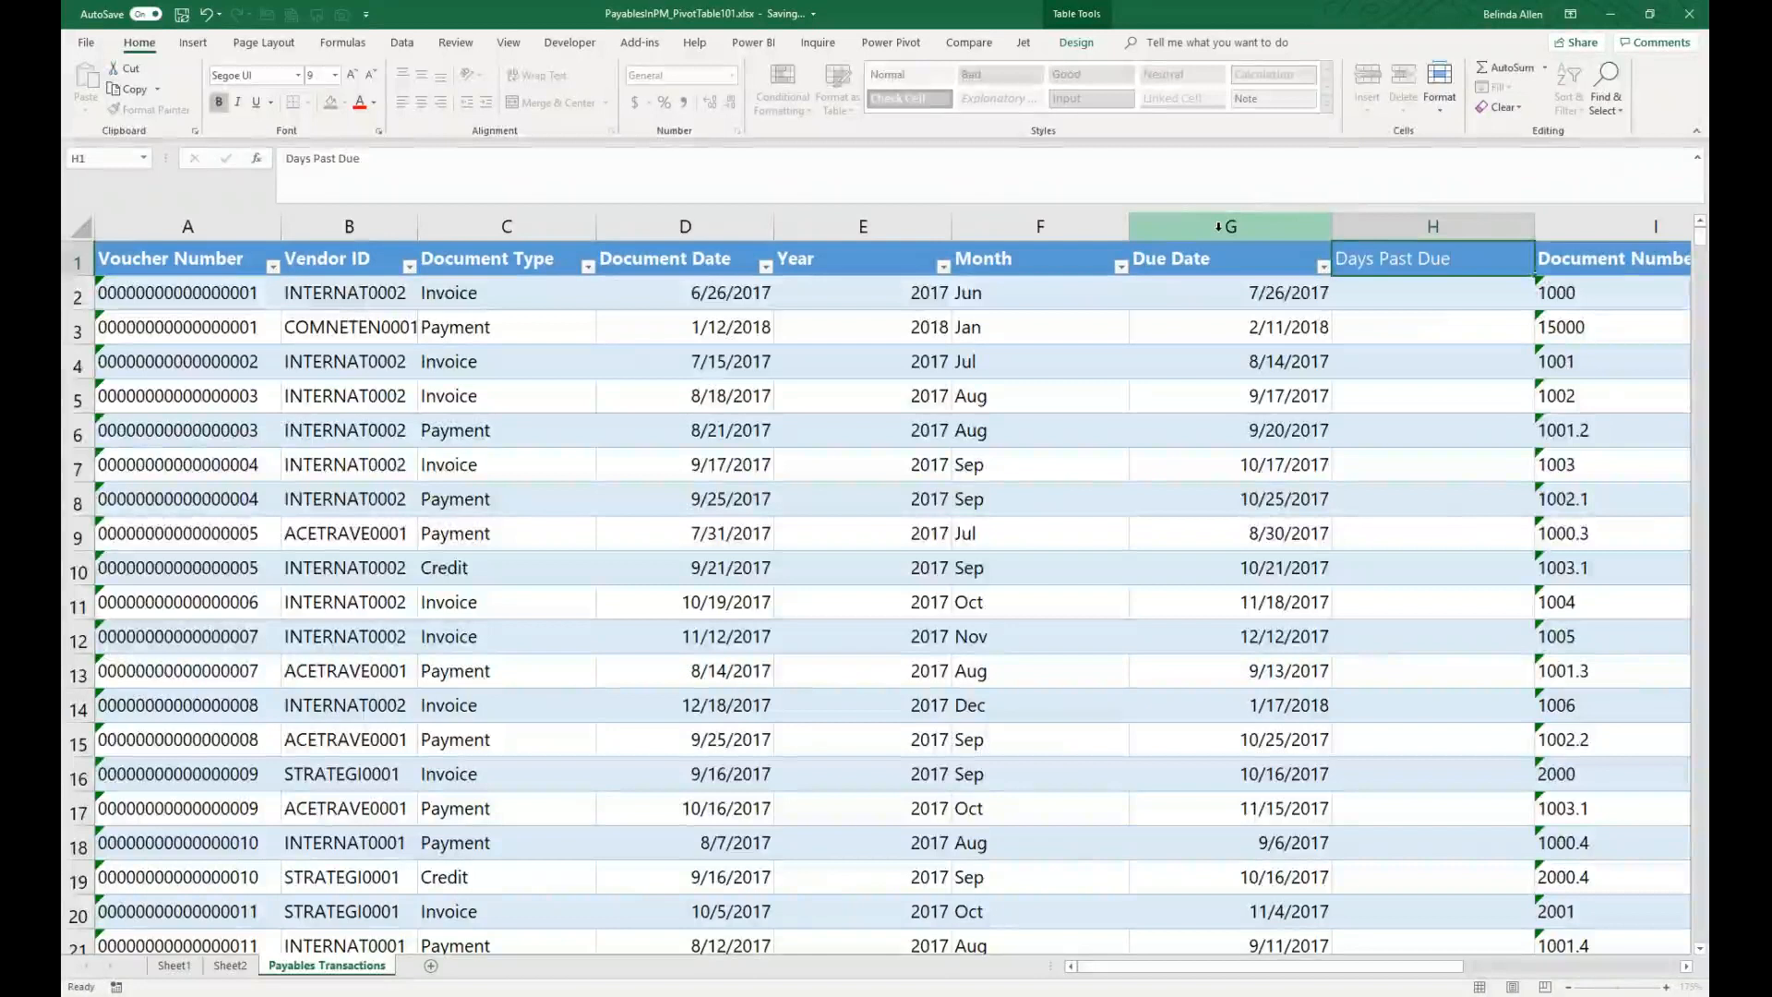
{"action": "key", "text": "Down"}
{"action": "type", "text": "="}
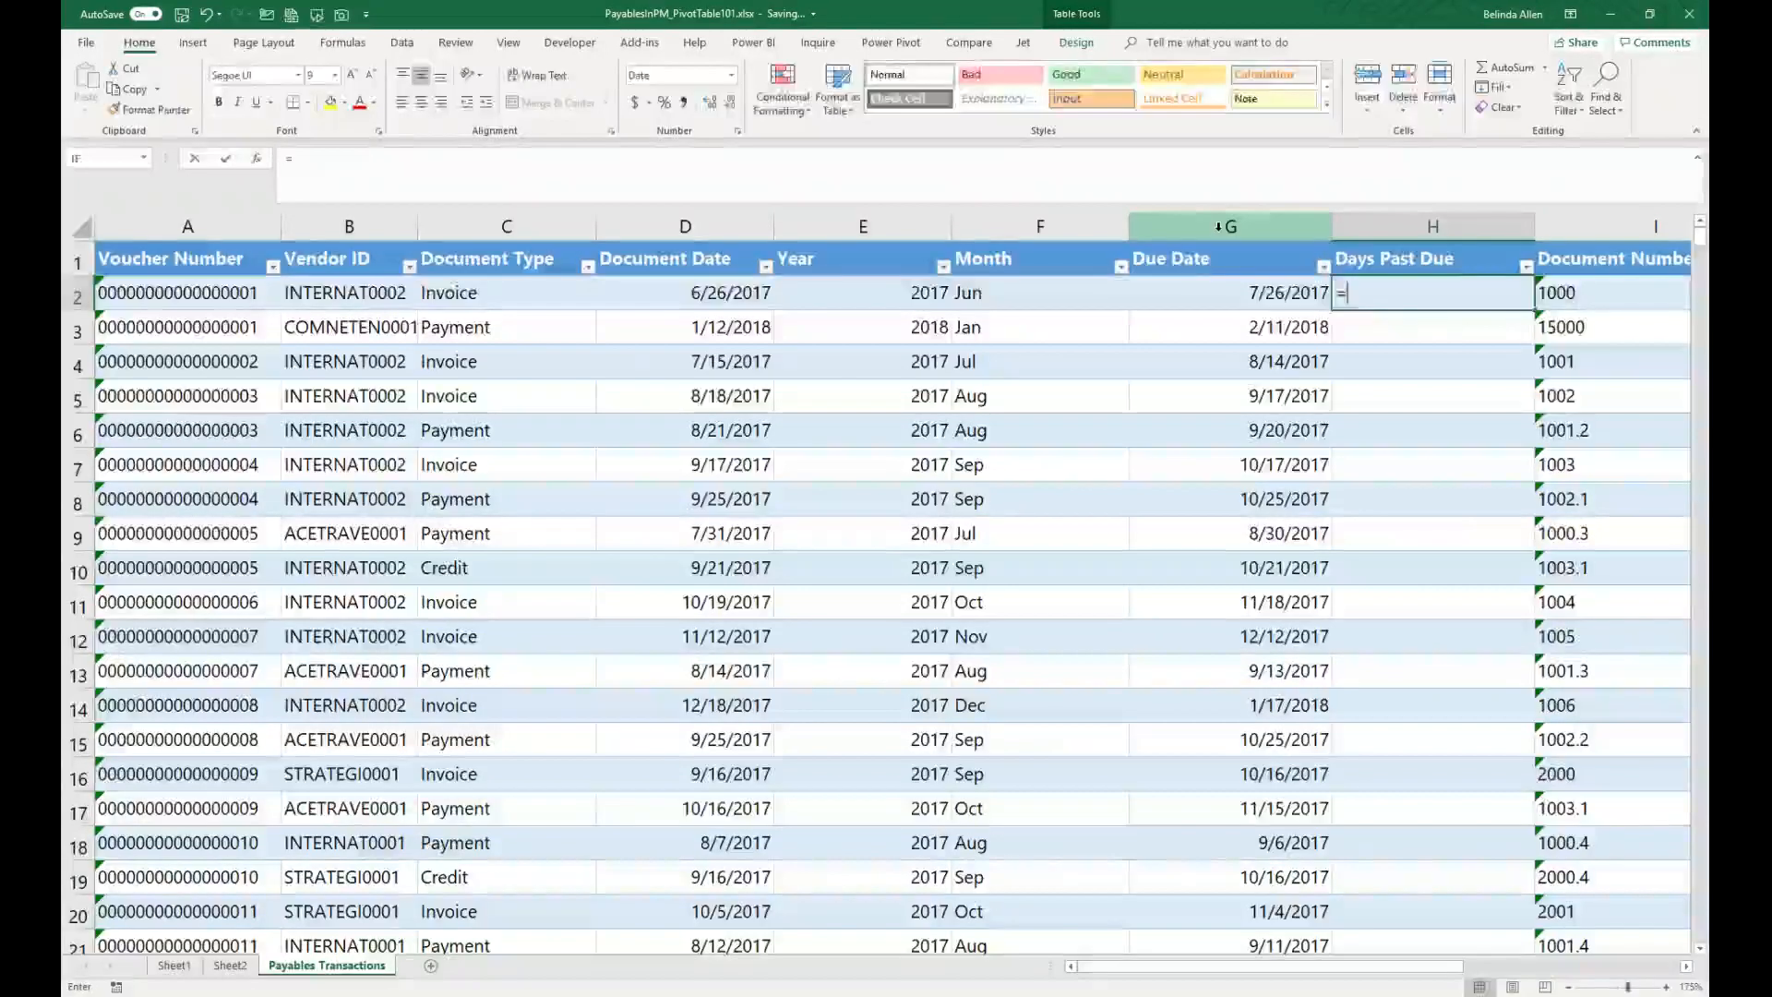
{"action": "key", "text": "Left"}
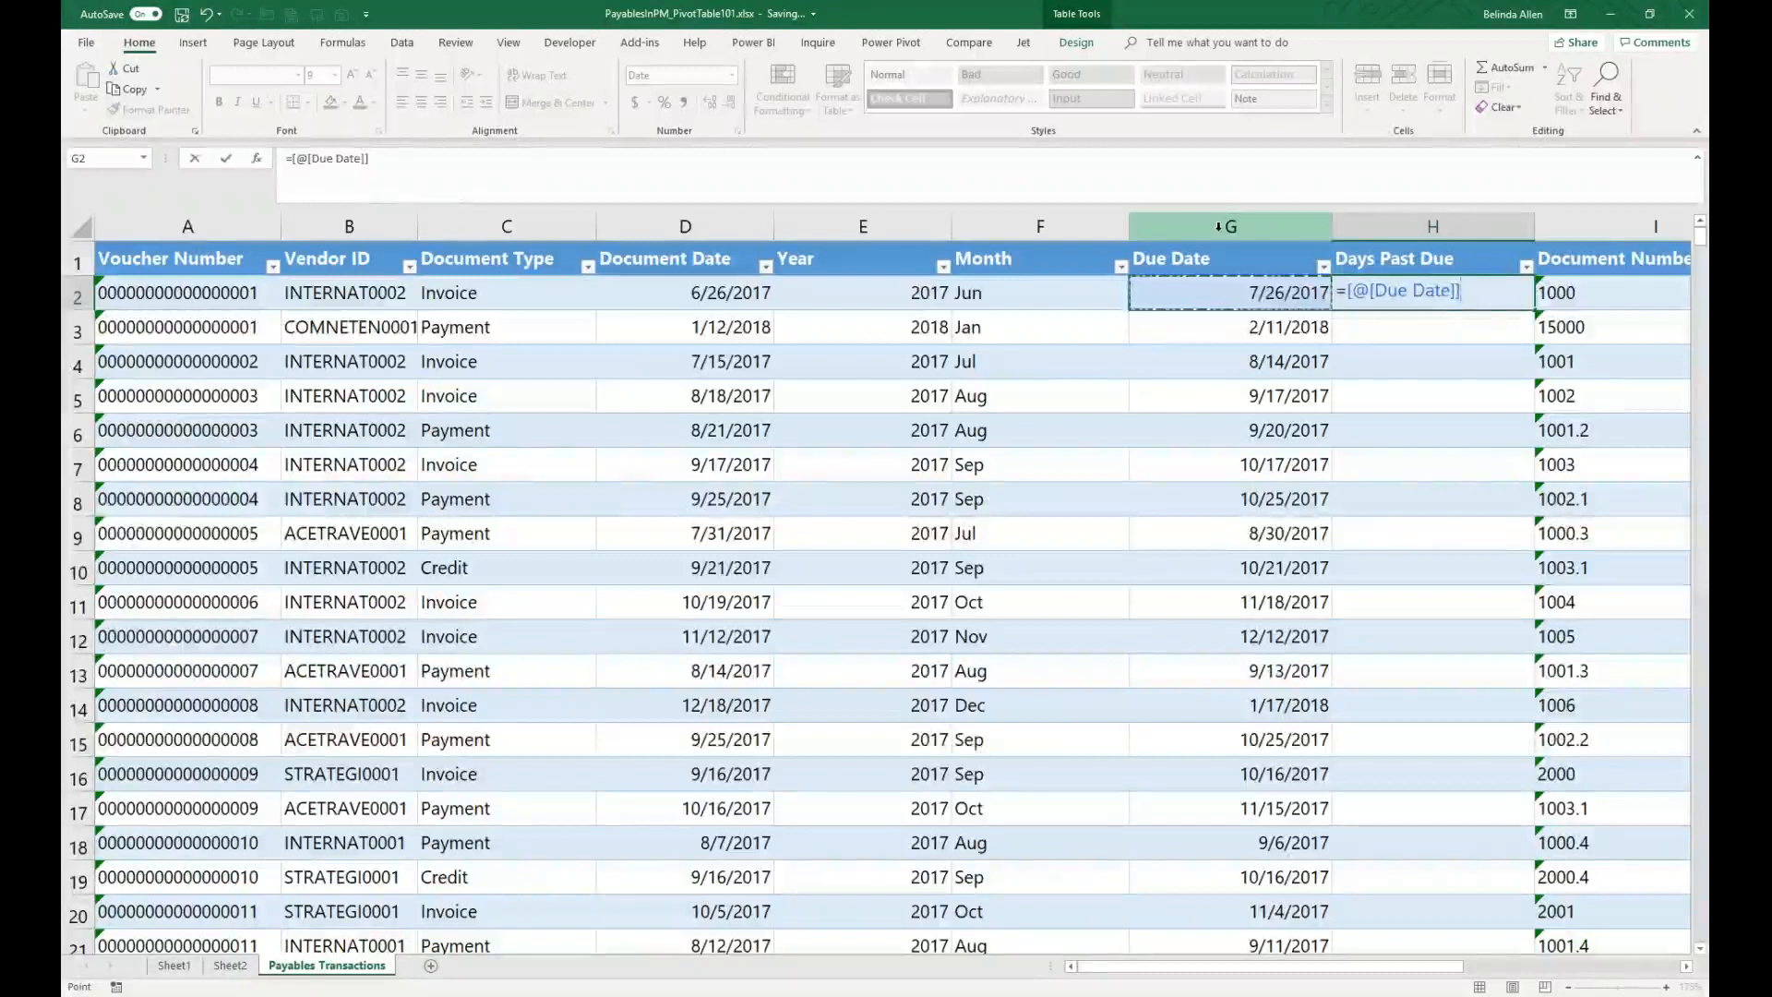
{"action": "key", "text": "BackSpace"}
{"action": "key", "text": "BackSpace"}
{"action": "key", "text": "BackSpace"}
{"action": "key", "text": "BackSpace"}
{"action": "key", "text": "BackSpace"}
{"action": "key", "text": "BackSpace"}
{"action": "key", "text": "BackSpace"}
{"action": "key", "text": "BackSpace"}
{"action": "key", "text": "BackSpace"}
{"action": "key", "text": "BackSpace"}
{"action": "key", "text": "BackSpace"}
{"action": "key", "text": "BackSpace"}
{"action": "key", "text": "BackSpace"}
{"action": "key", "text": "BackSpace"}
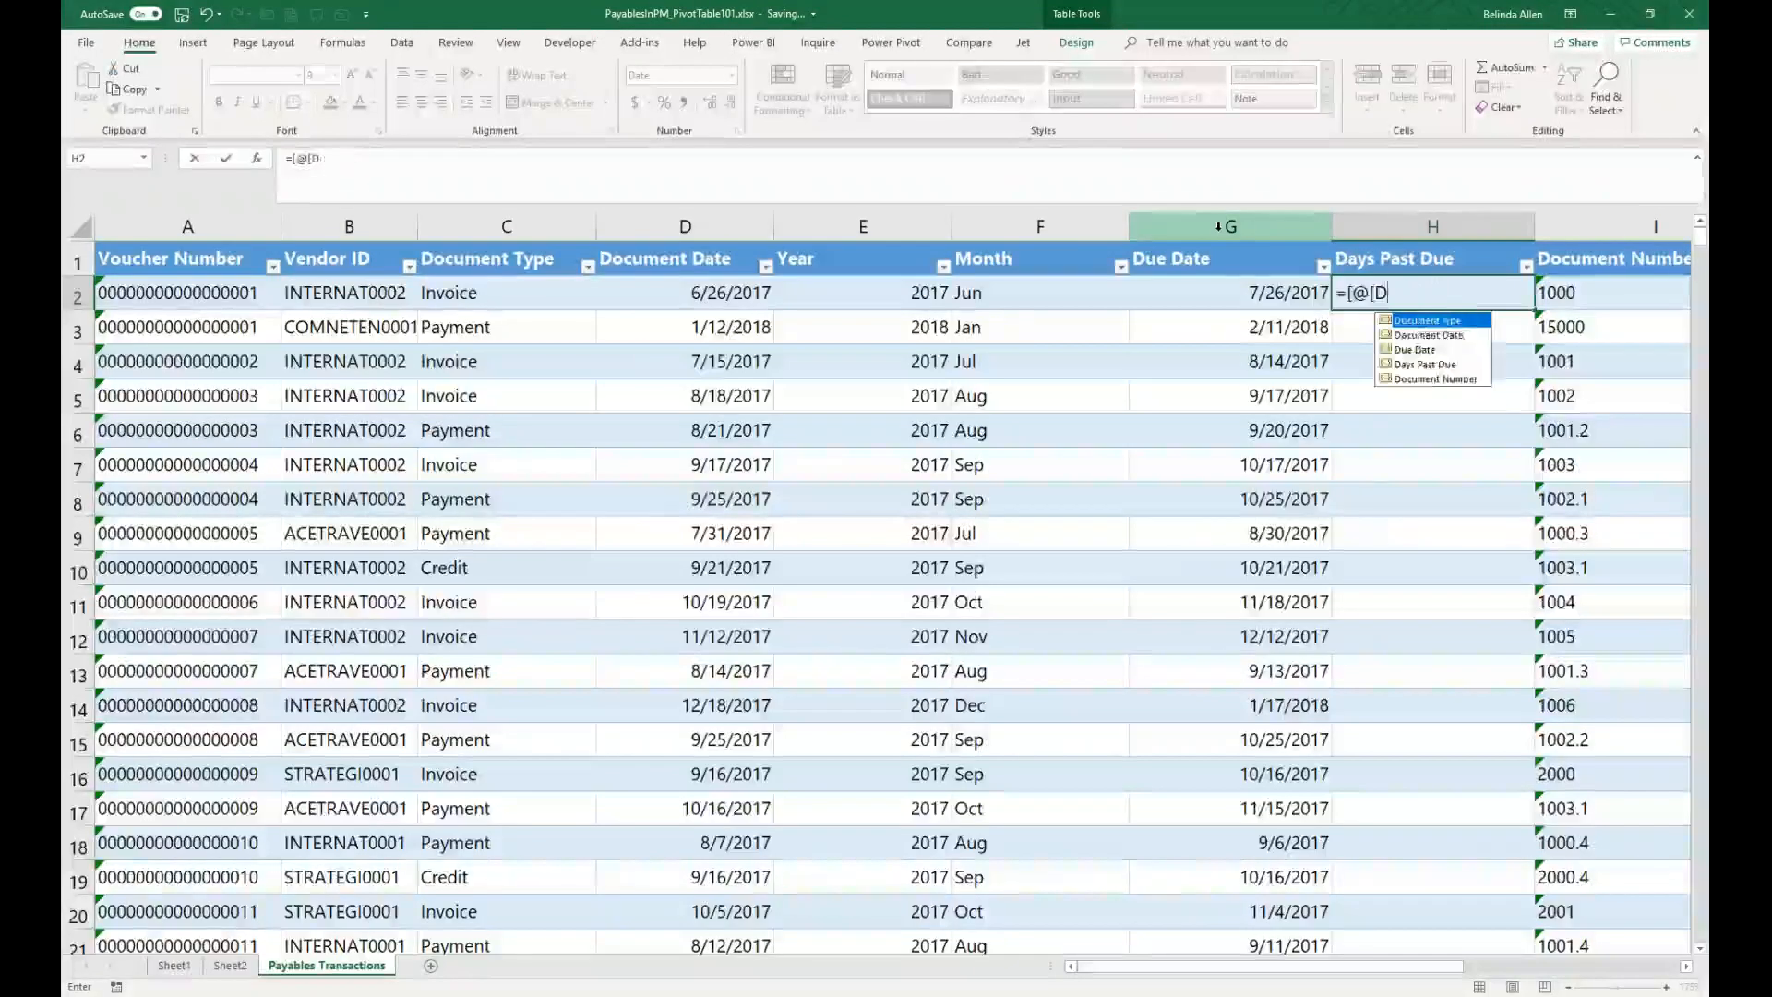
Step: Fill the Days Past Due column with the formula =TODAY() - ([@[Due Date]])
{"action": "type", "text": "=today"}
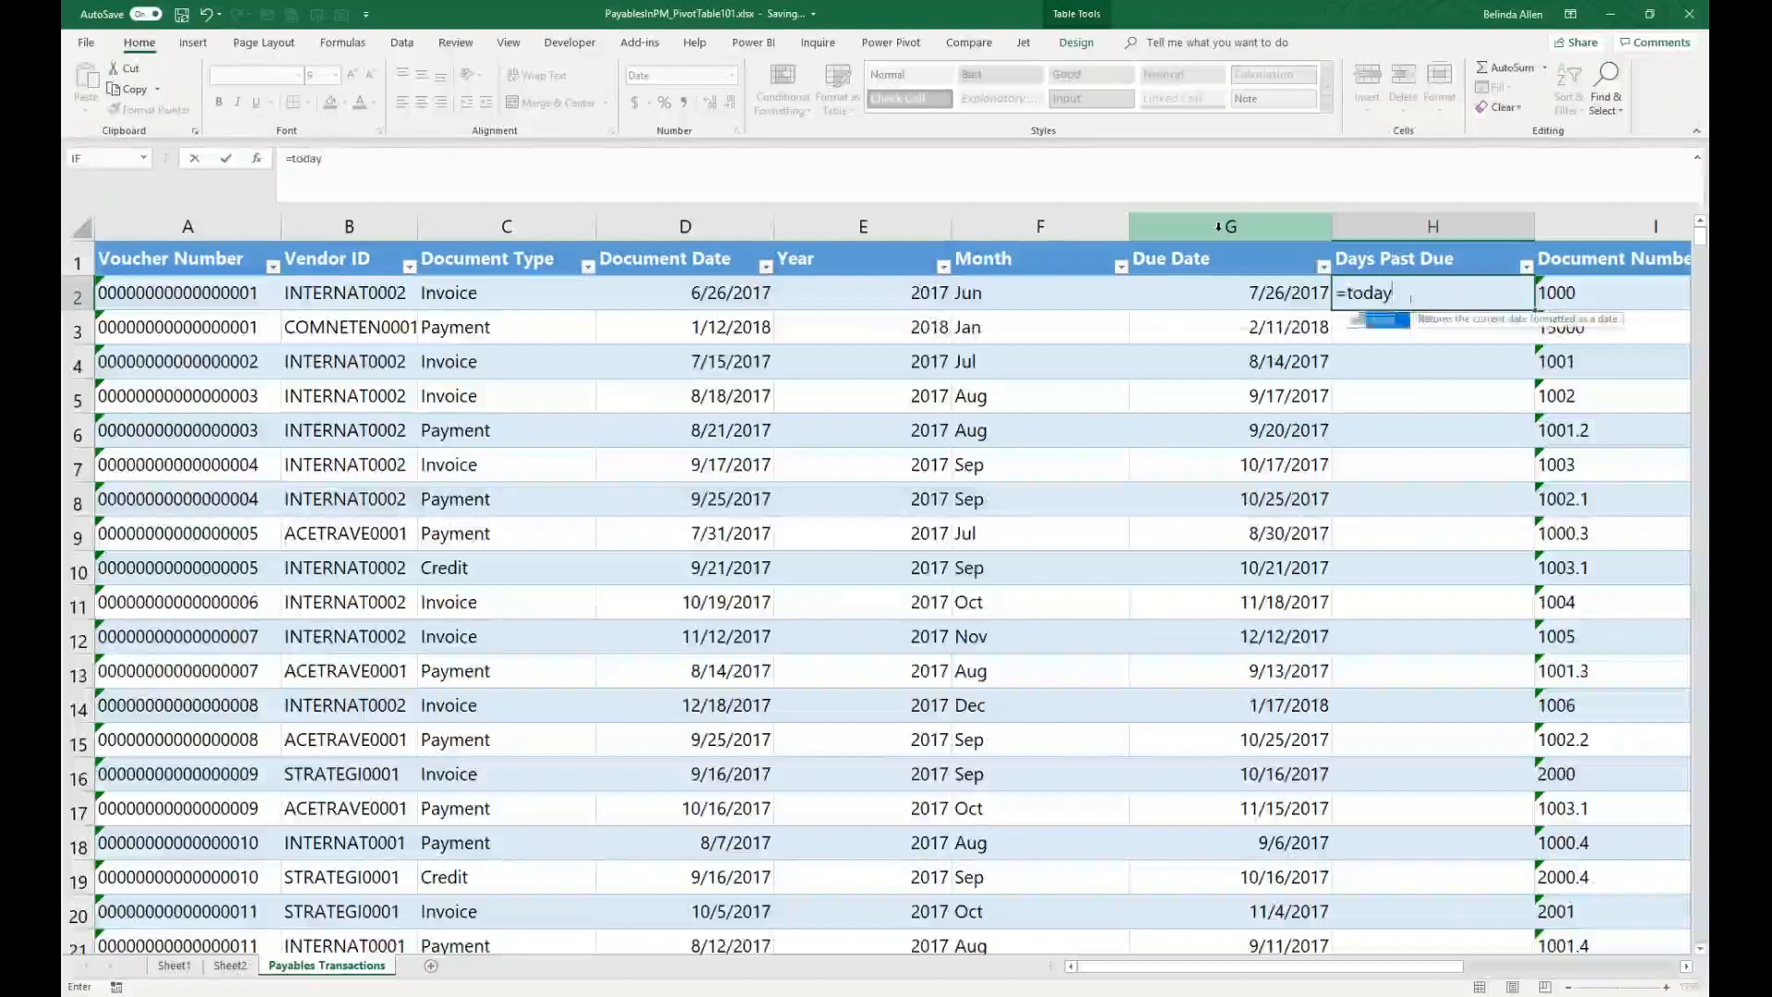
{"action": "key", "text": "Tab"}
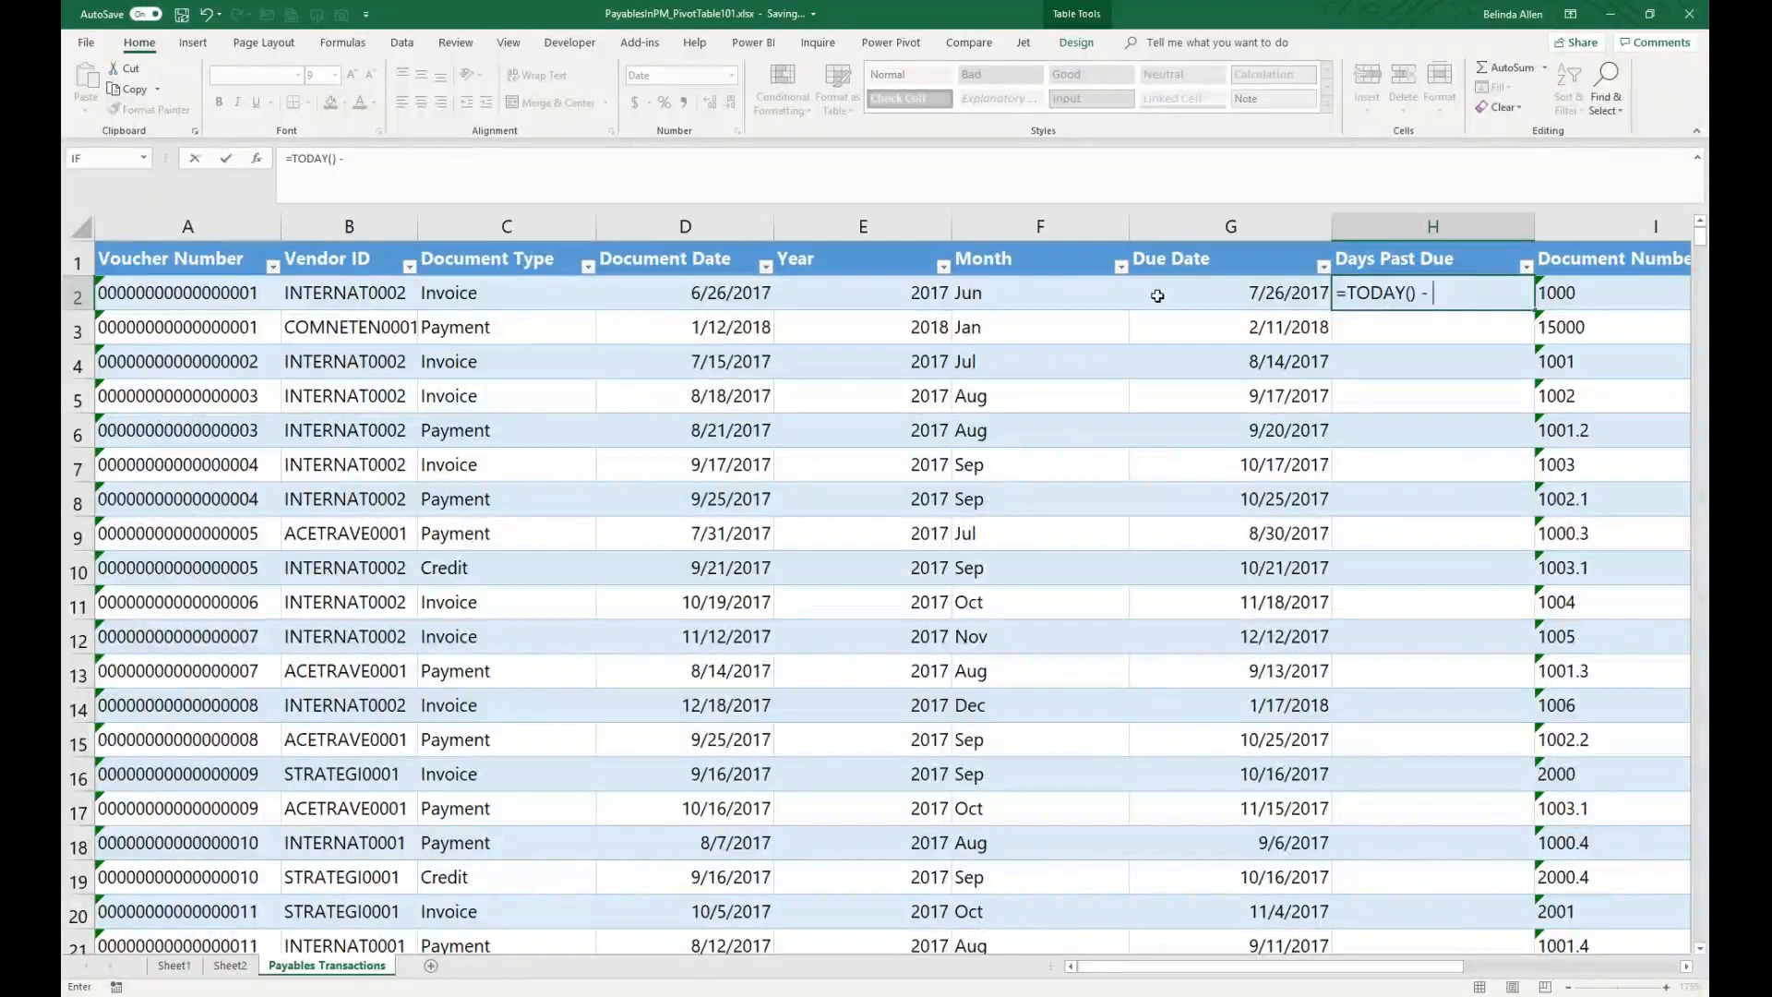
{"action": "left_click", "coordinate": [1290, 293]}
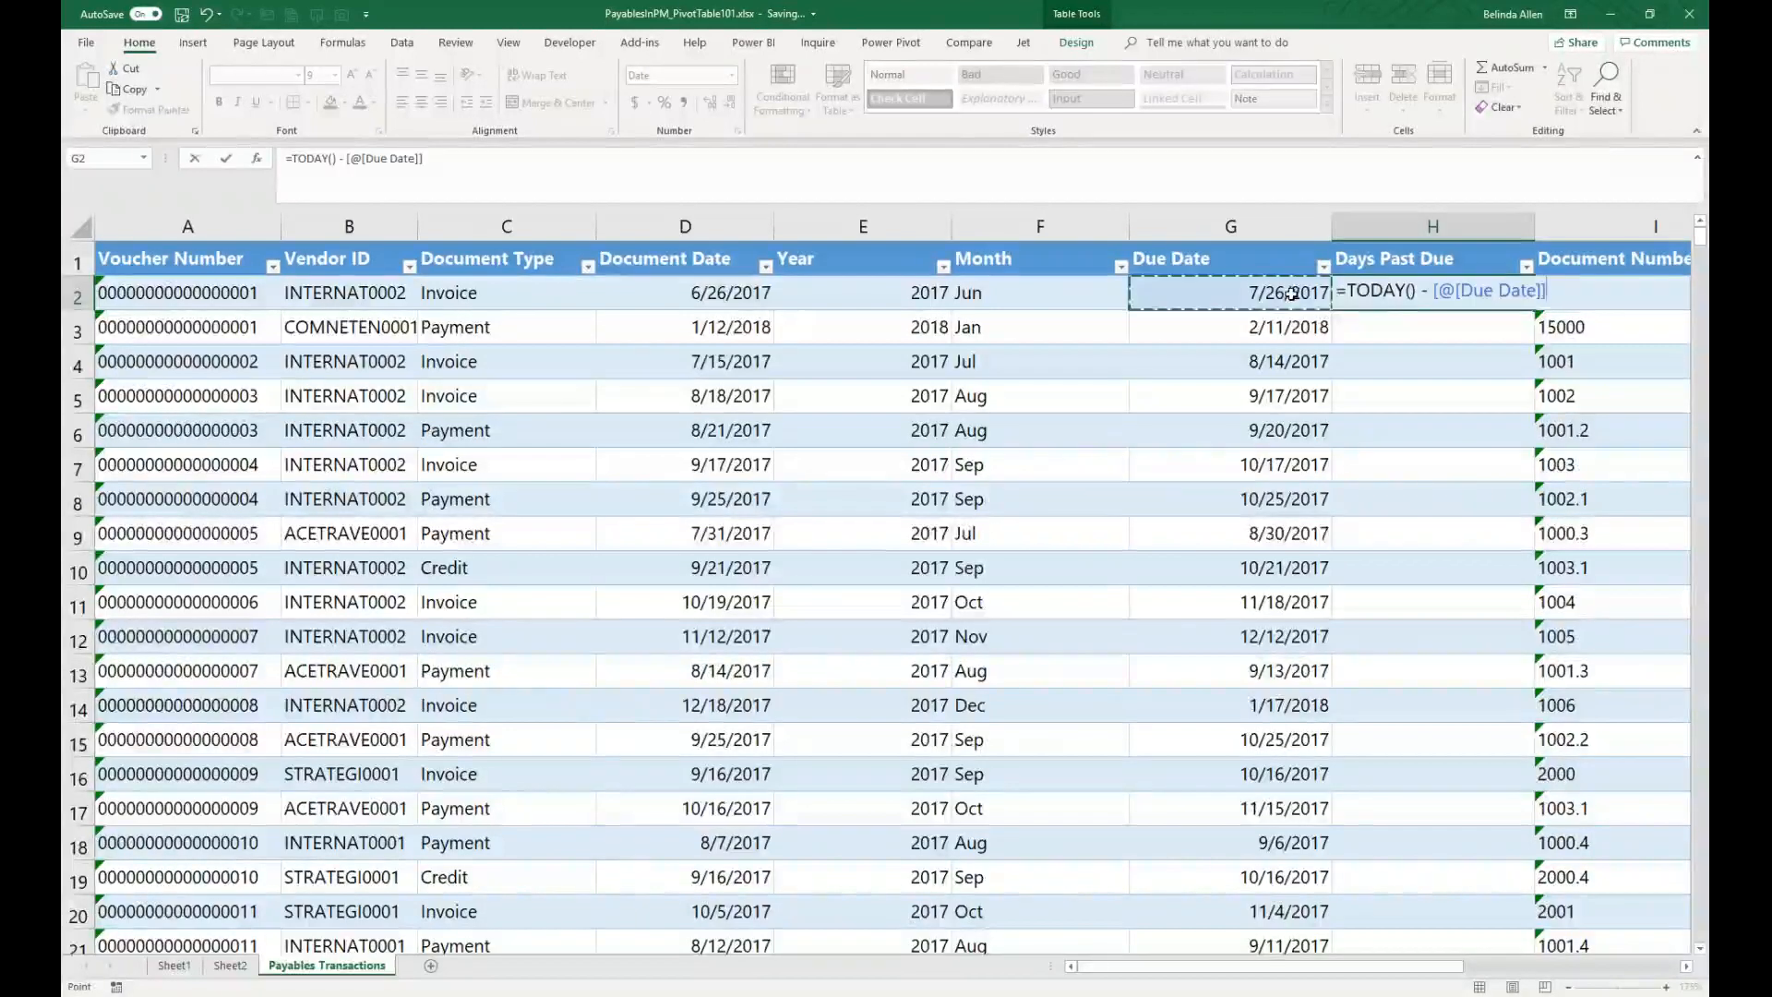
{"action": "type", "text": ")"}
{"action": "key", "text": "Return"}
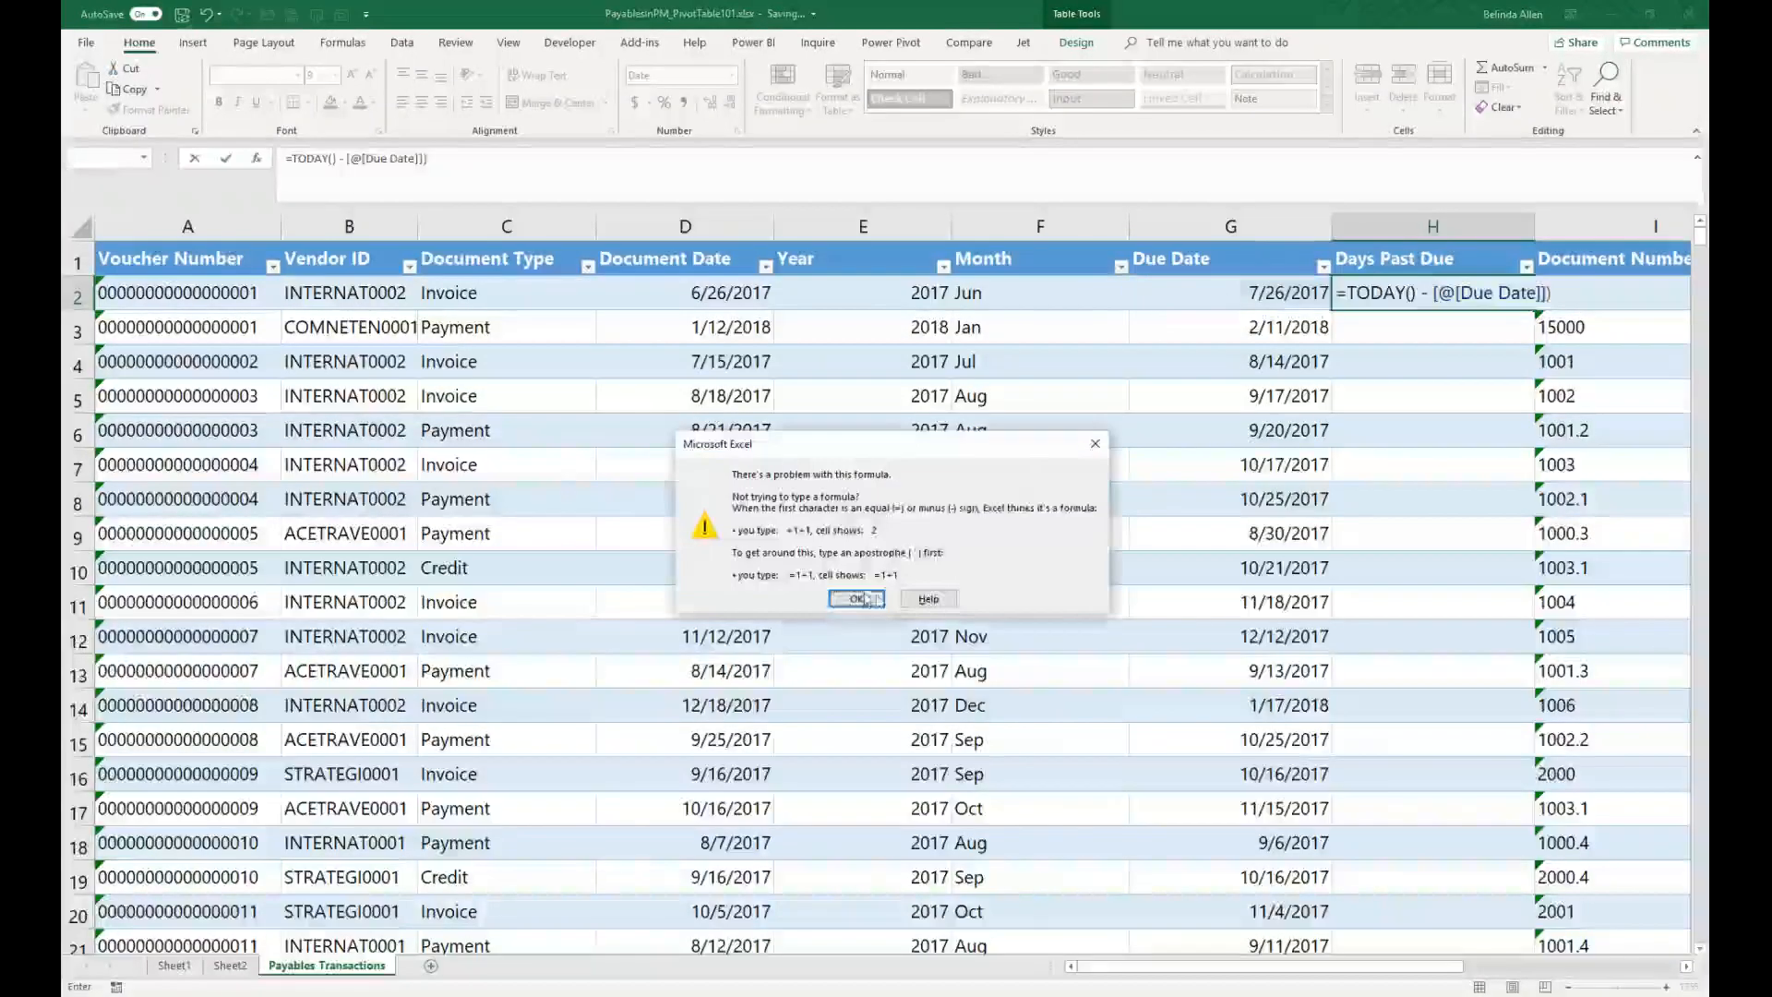
{"action": "left_click", "coordinate": [857, 599]}
{"action": "left_click", "coordinate": [1435, 294]}
{"action": "type", "text": "("}
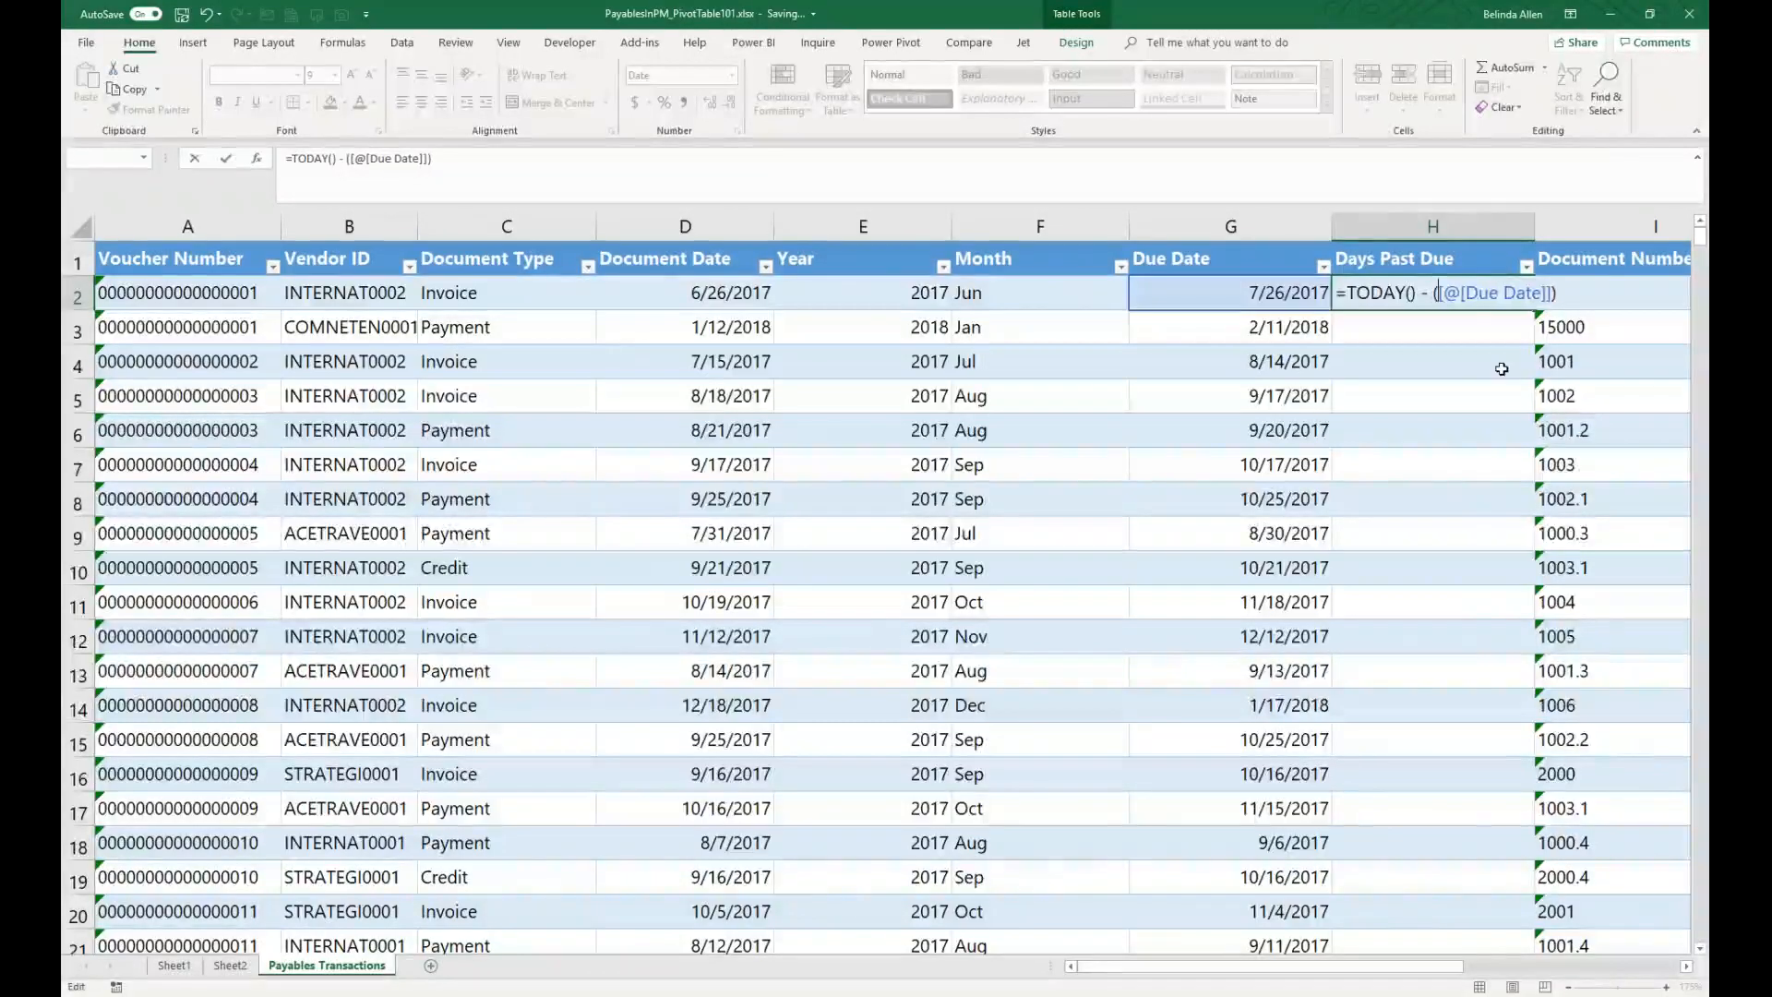
{"action": "key", "text": "Return"}
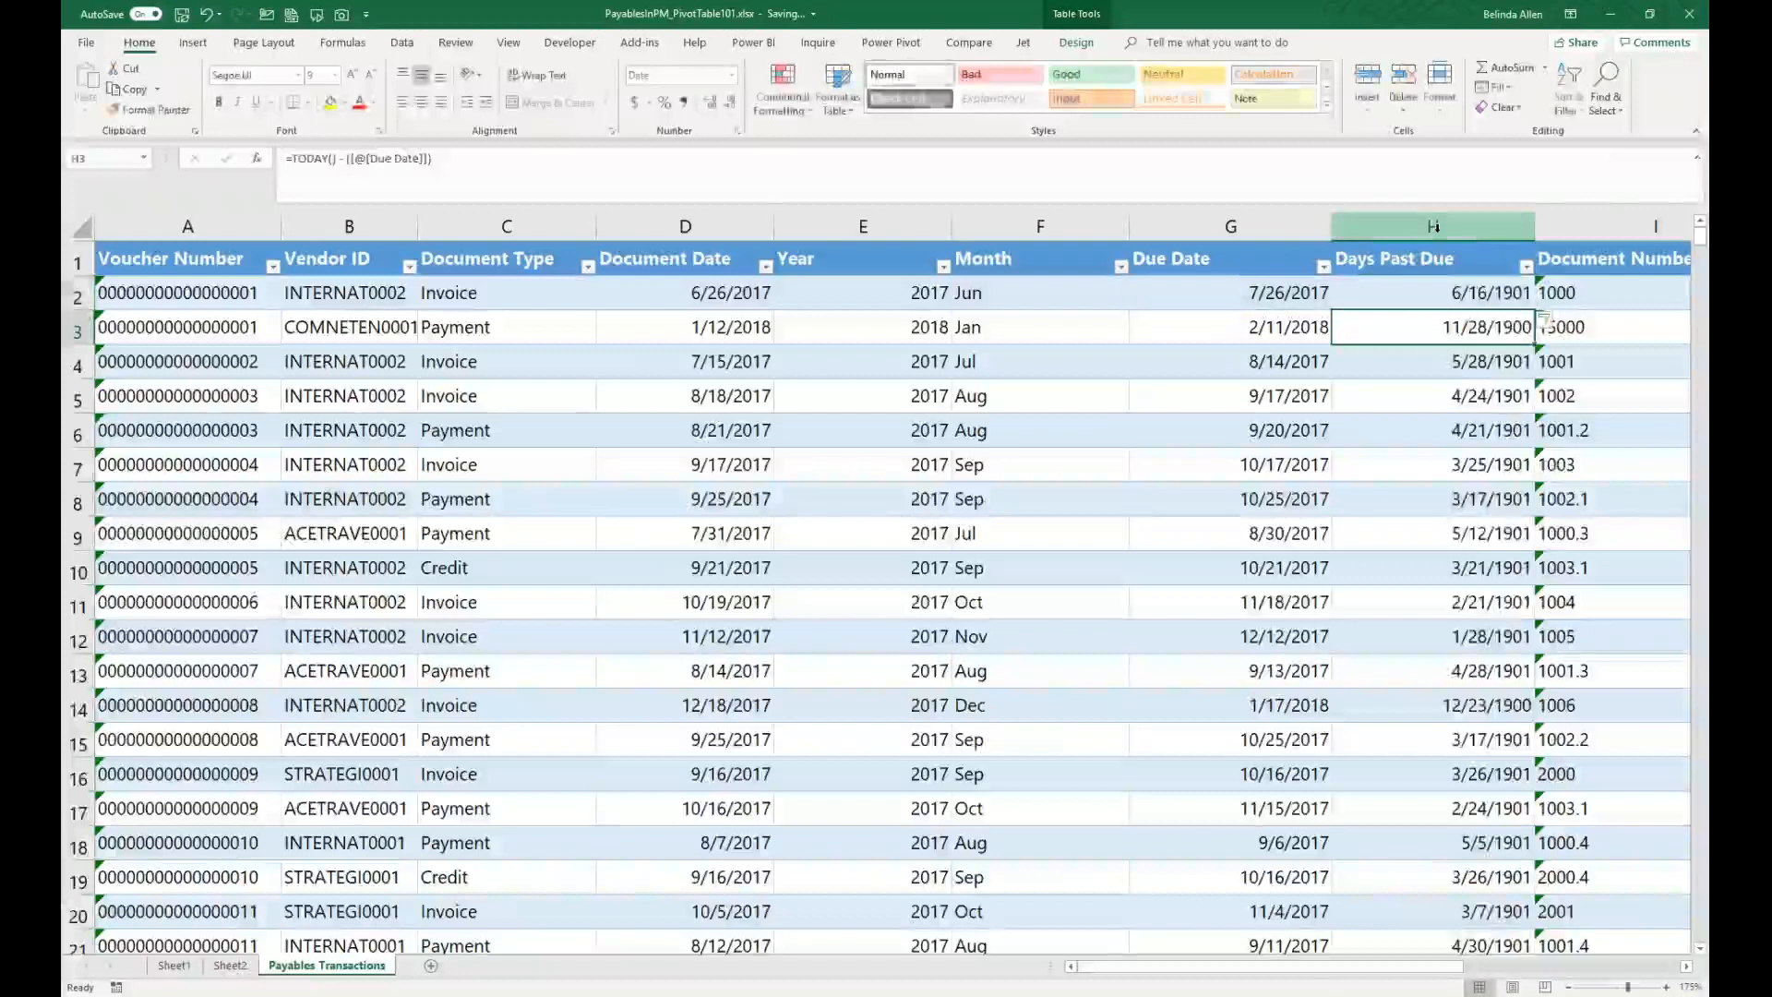
Step: Format the Days Past Due column as Number with 0 decimal places
{"action": "left_click", "coordinate": [1435, 226]}
{"action": "right_click", "coordinate": [1434, 226]}
{"action": "left_click", "coordinate": [1476, 406]}
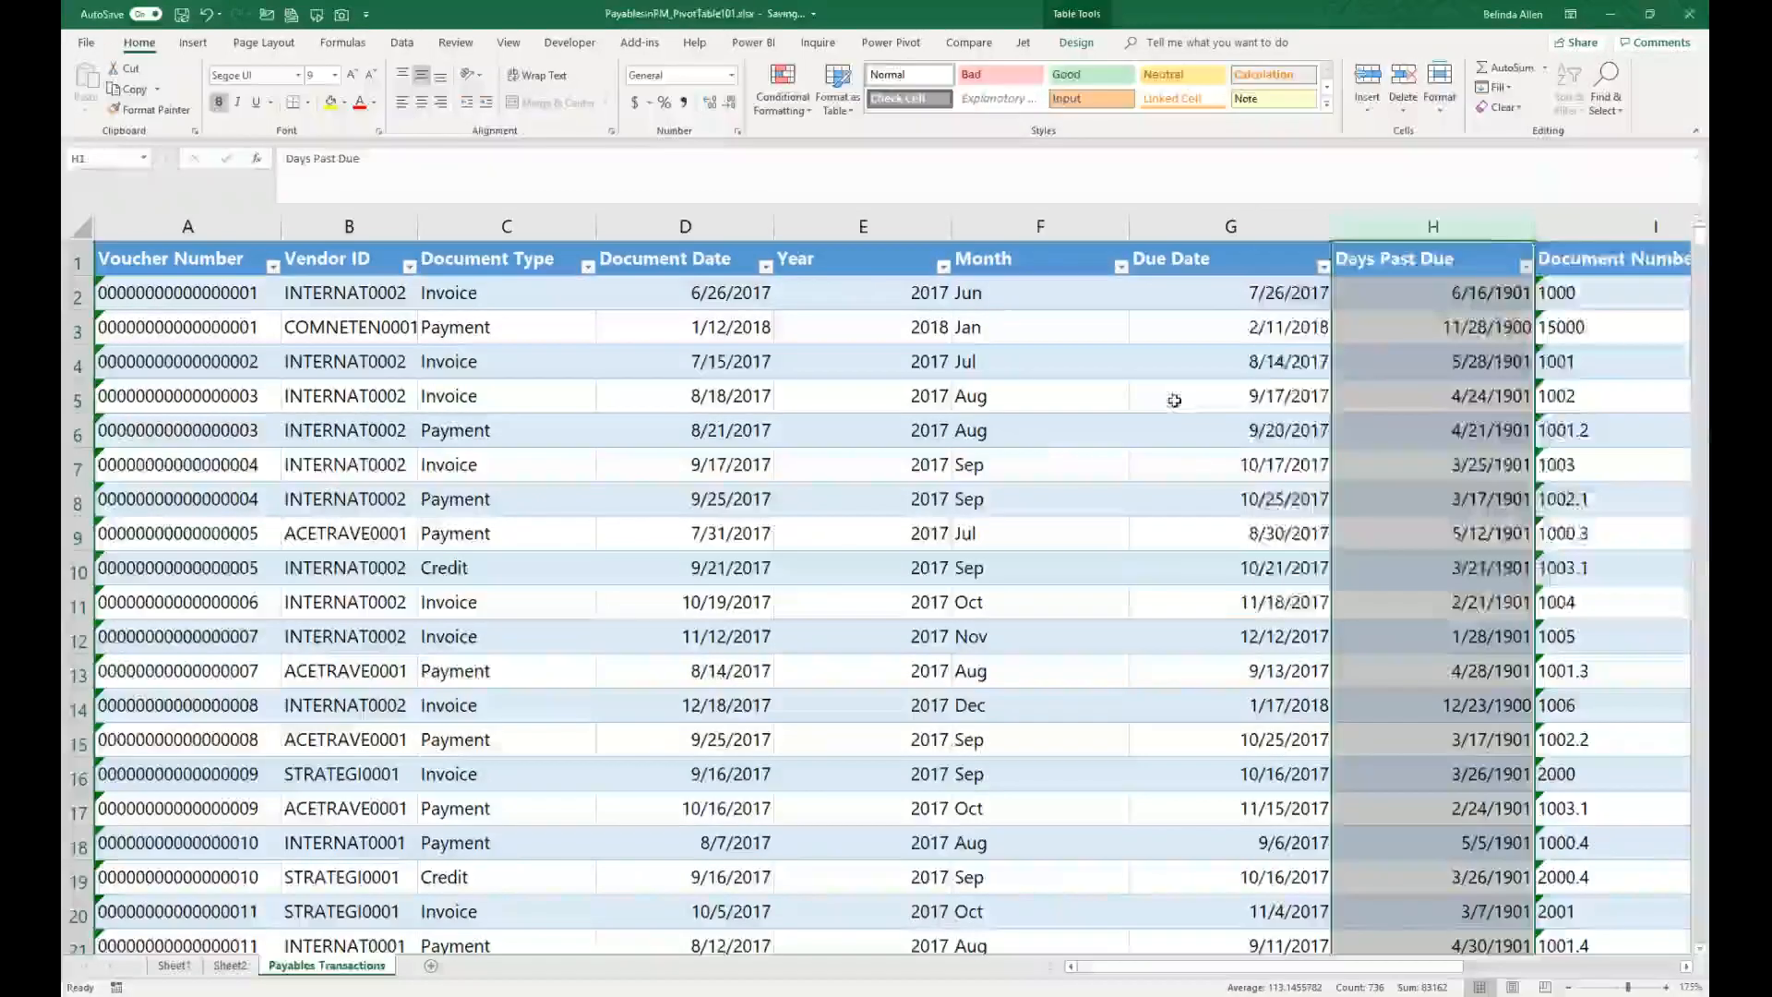
{"action": "left_click", "coordinate": [1310, 300]}
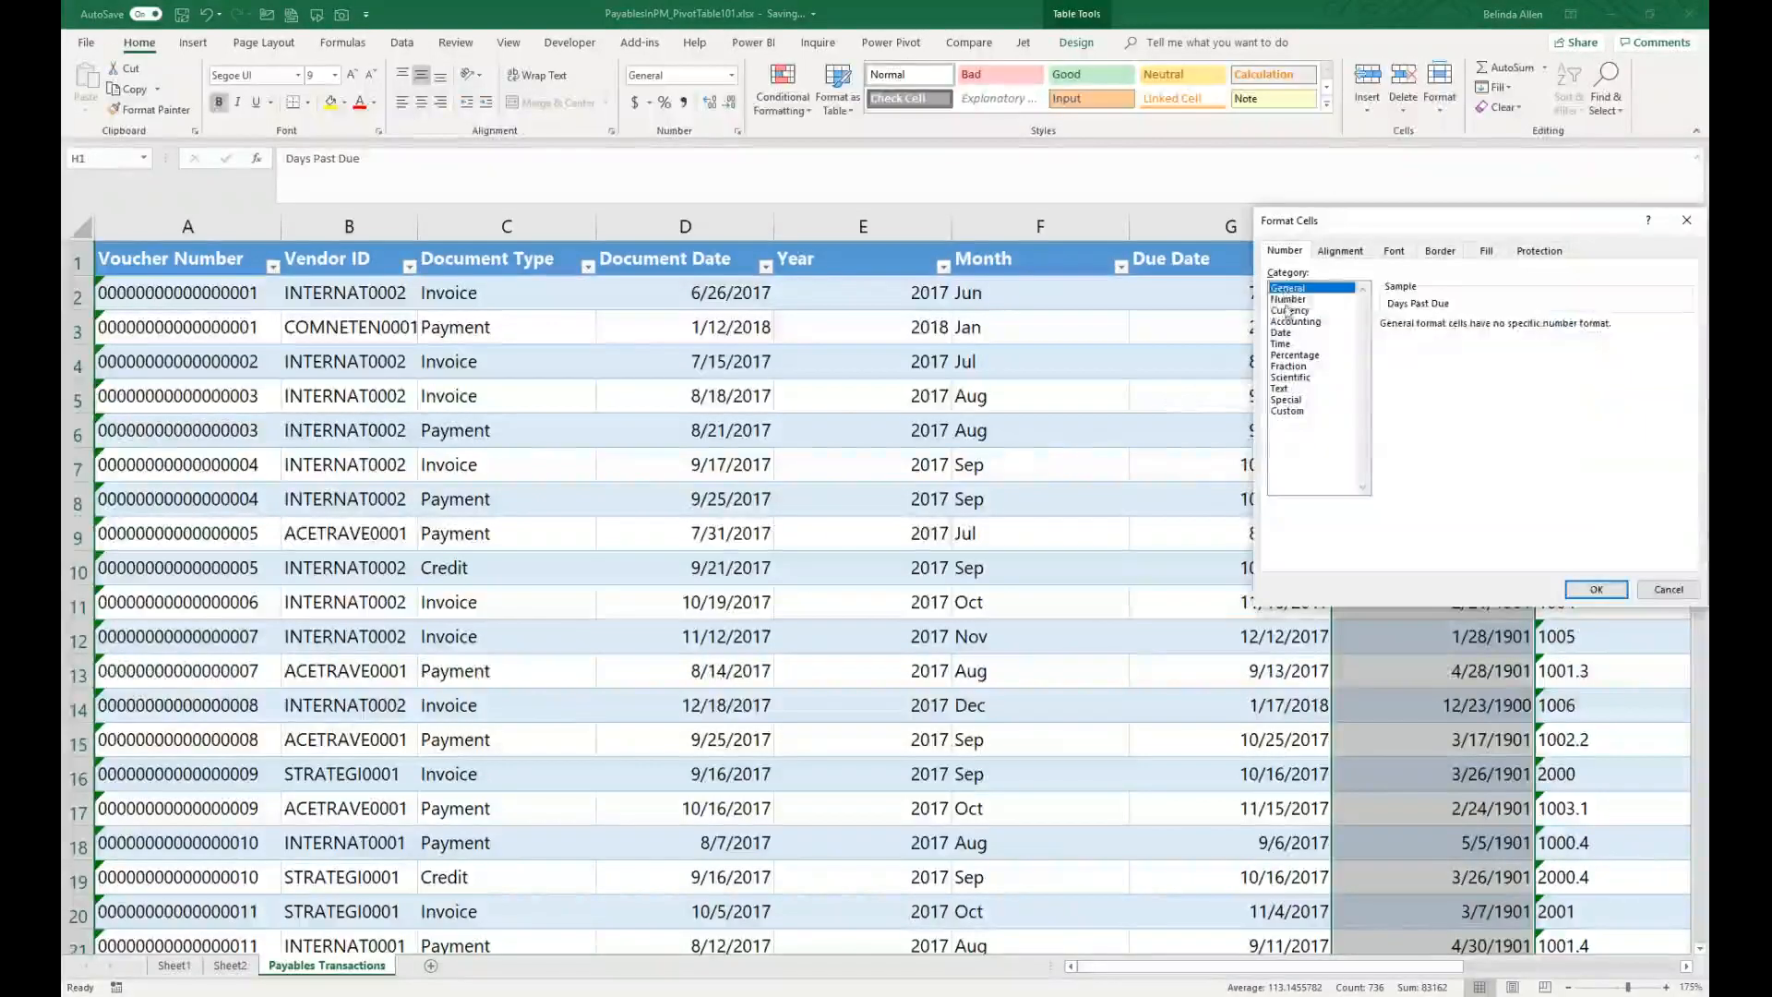
{"action": "left_click", "coordinate": [1496, 329]}
{"action": "left_click", "coordinate": [1496, 329]}
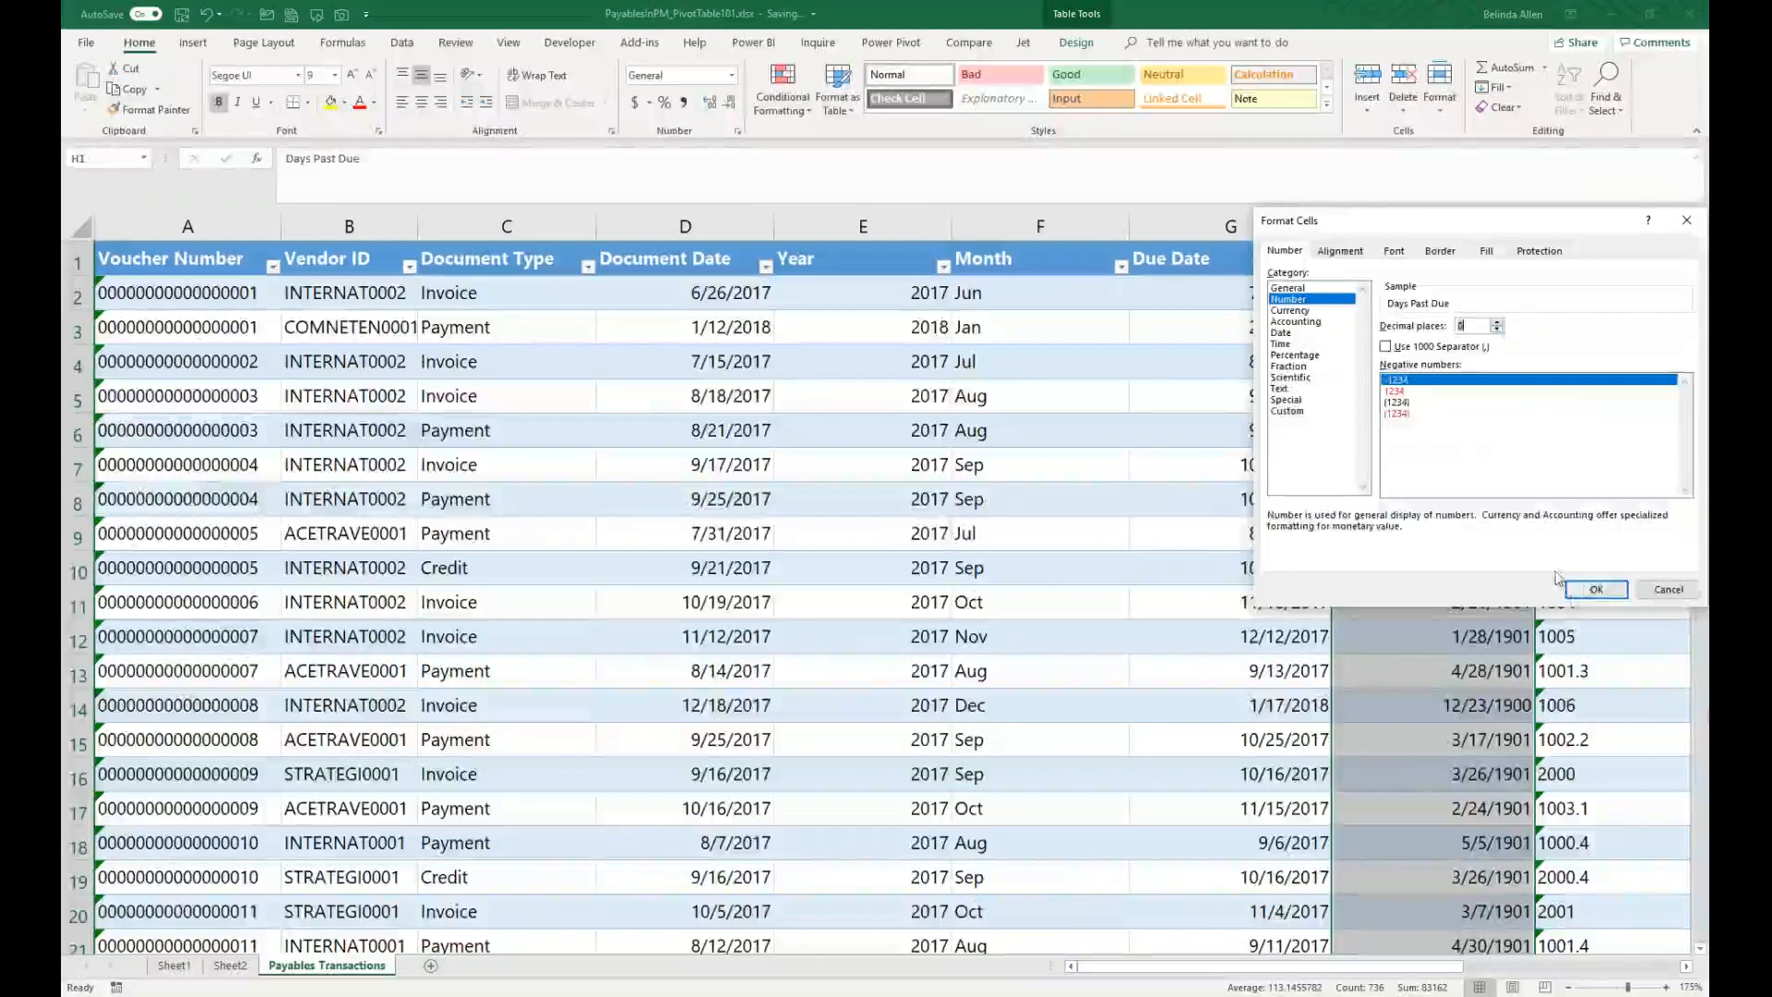
{"action": "left_click", "coordinate": [1587, 591]}
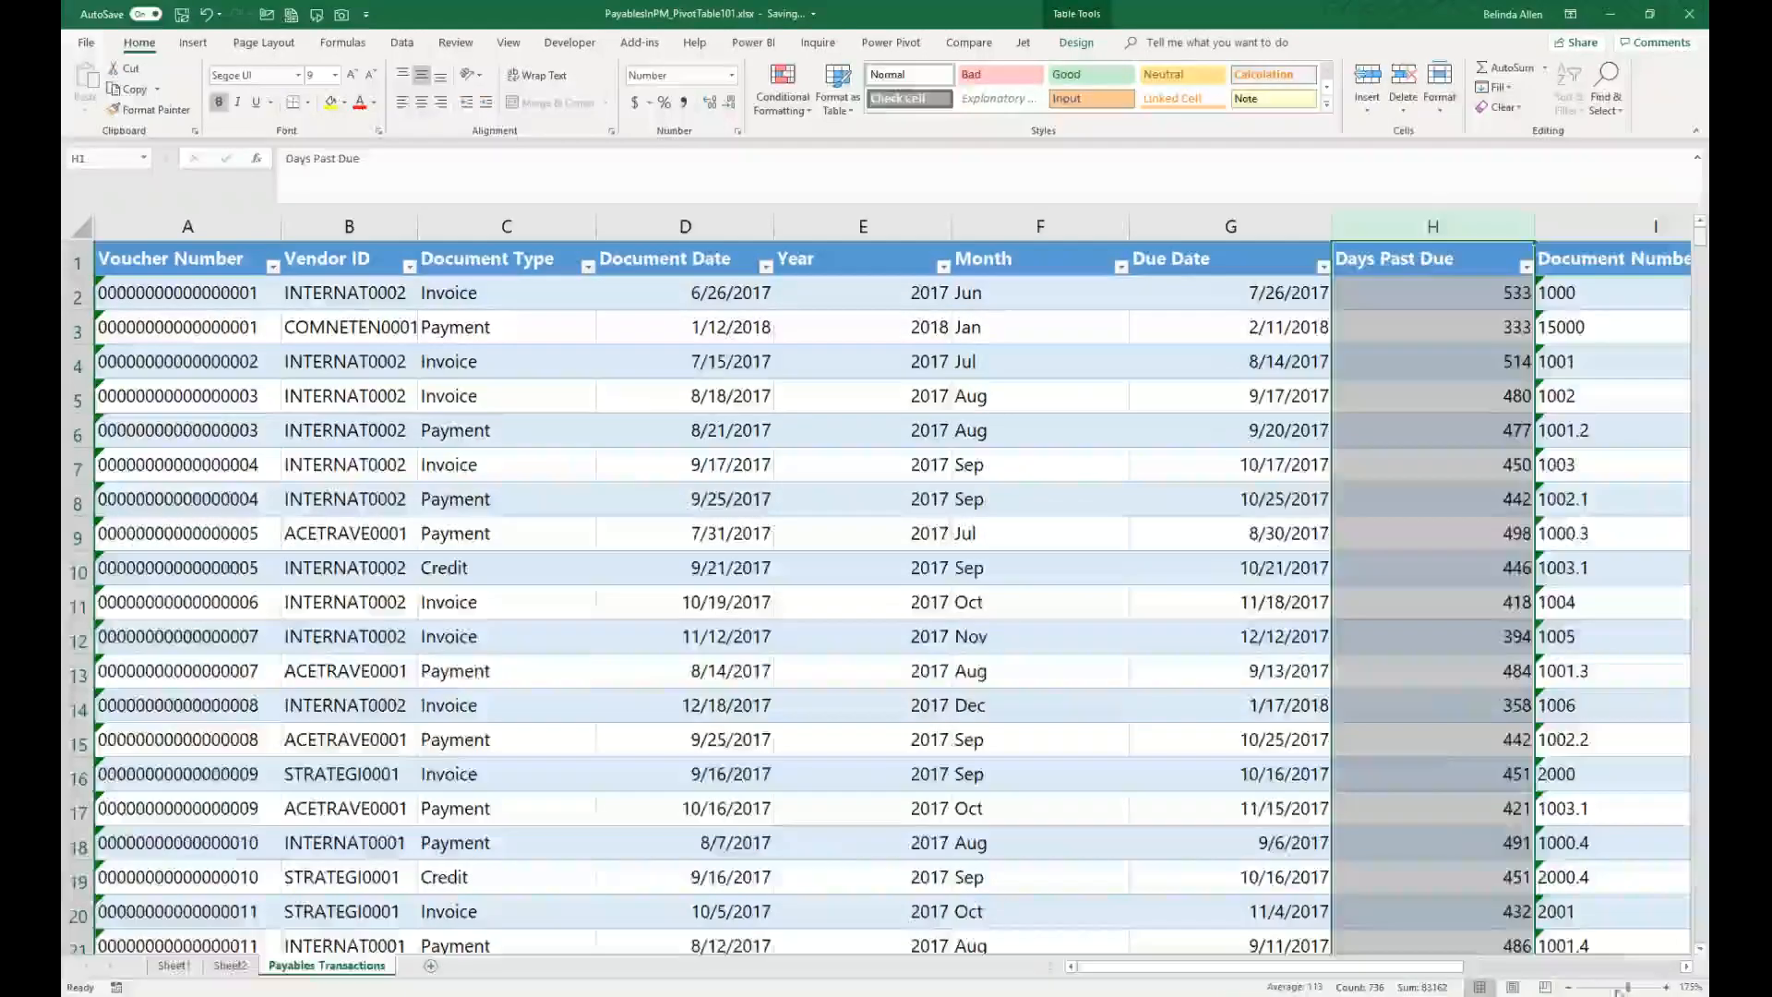
Step: Refresh the PivotTable on Sheet2 to pick up the new column
{"action": "left_click", "coordinate": [230, 965]}
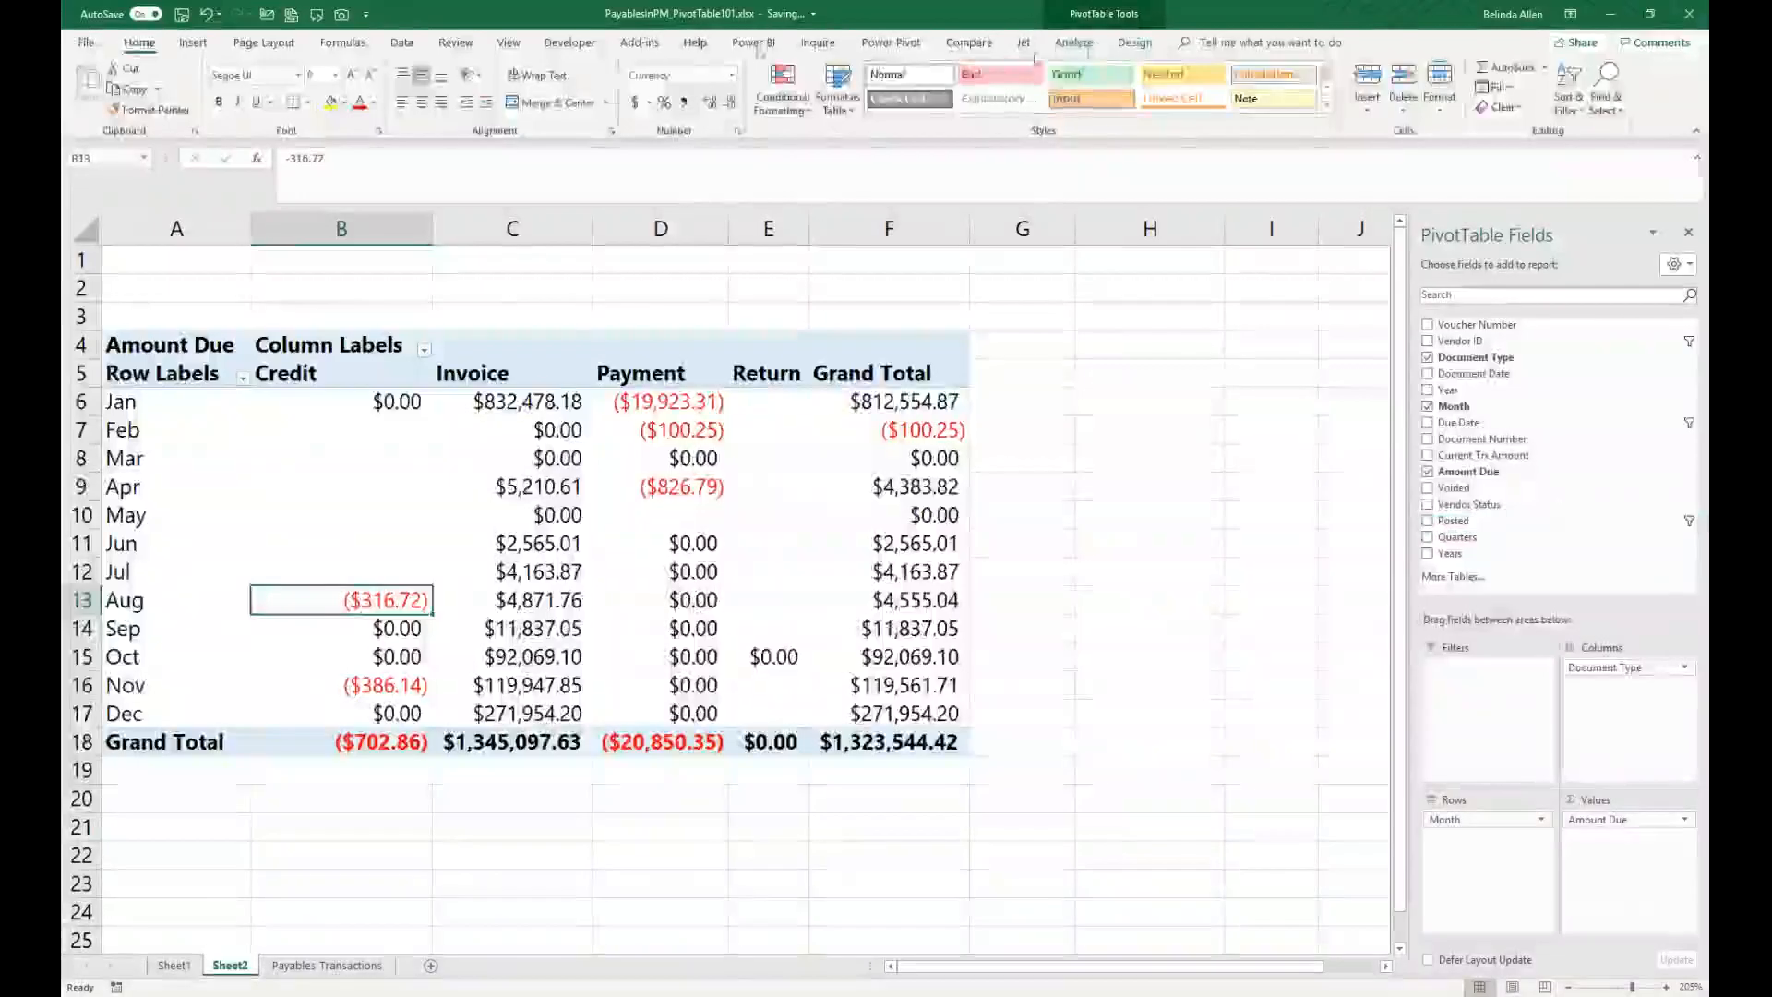
{"action": "left_click", "coordinate": [1073, 42]}
{"action": "left_click", "coordinate": [706, 82]}
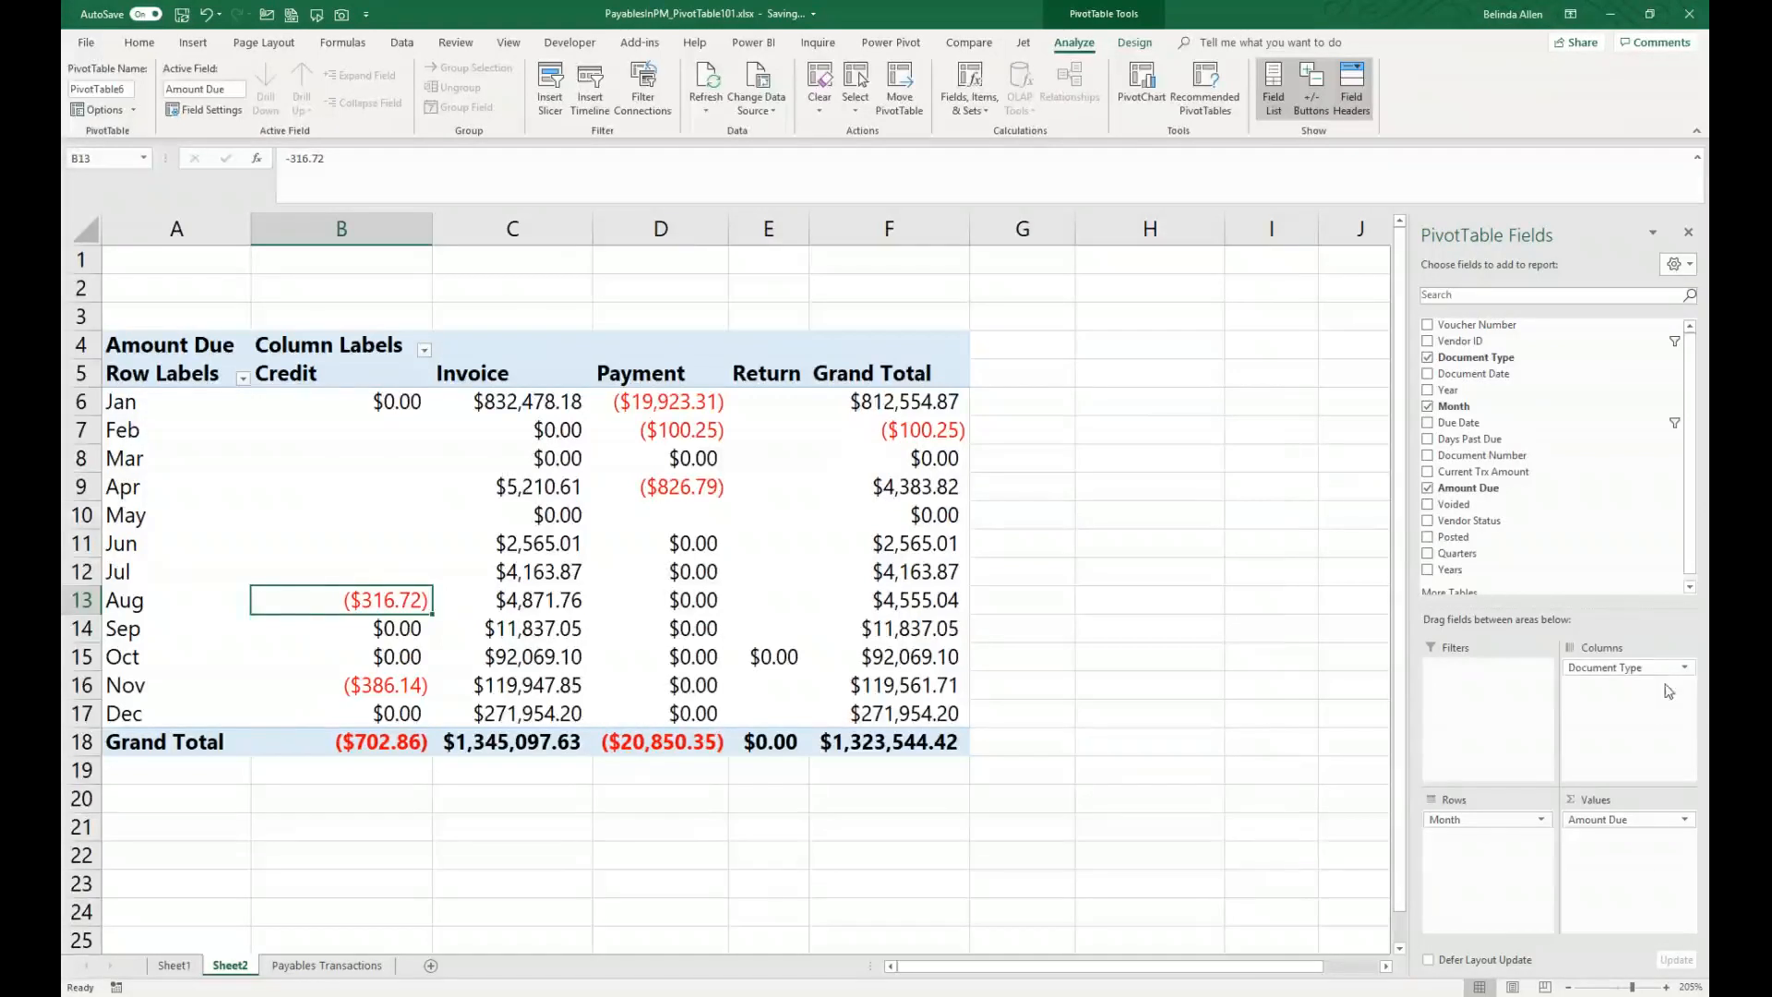
Step: Rearrange the PivotTable fields so Vendor ID becomes a report filter and Month stays in rows
{"action": "left_click_drag", "start_coordinate": [1647, 673], "coordinate": [1518, 498]}
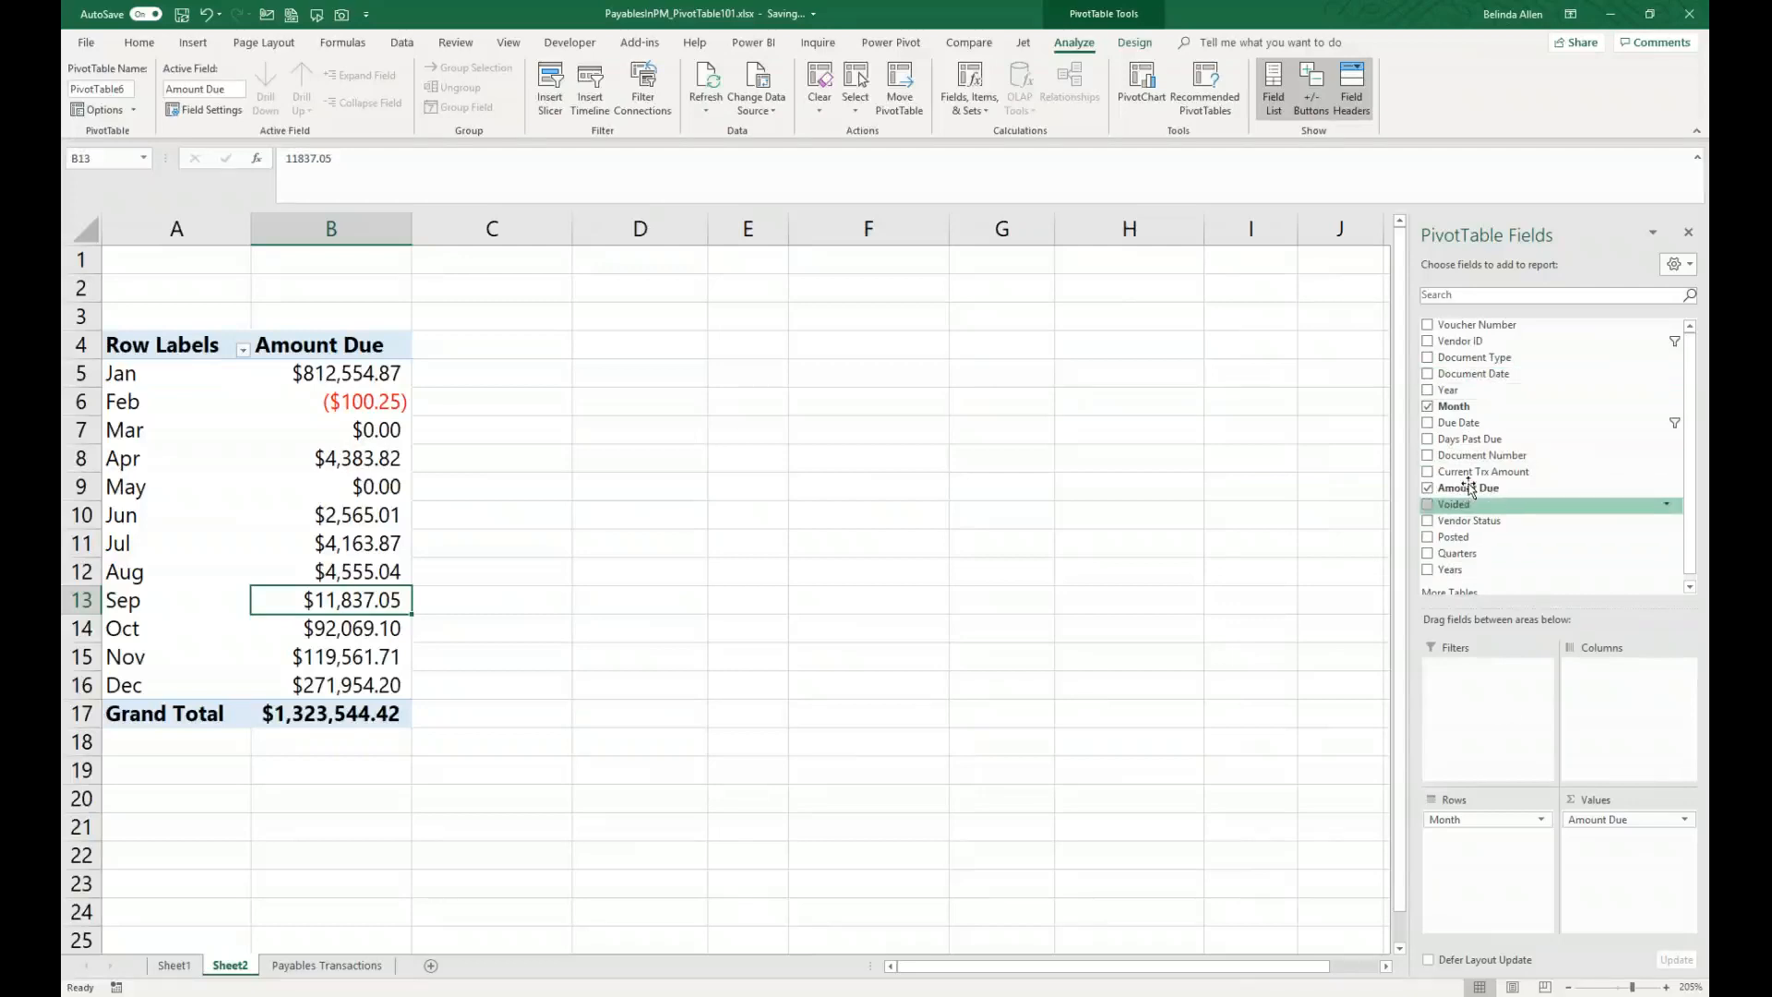
{"action": "left_click_drag", "start_coordinate": [1477, 347], "coordinate": [1613, 709]}
{"action": "left_click", "coordinate": [1536, 819]}
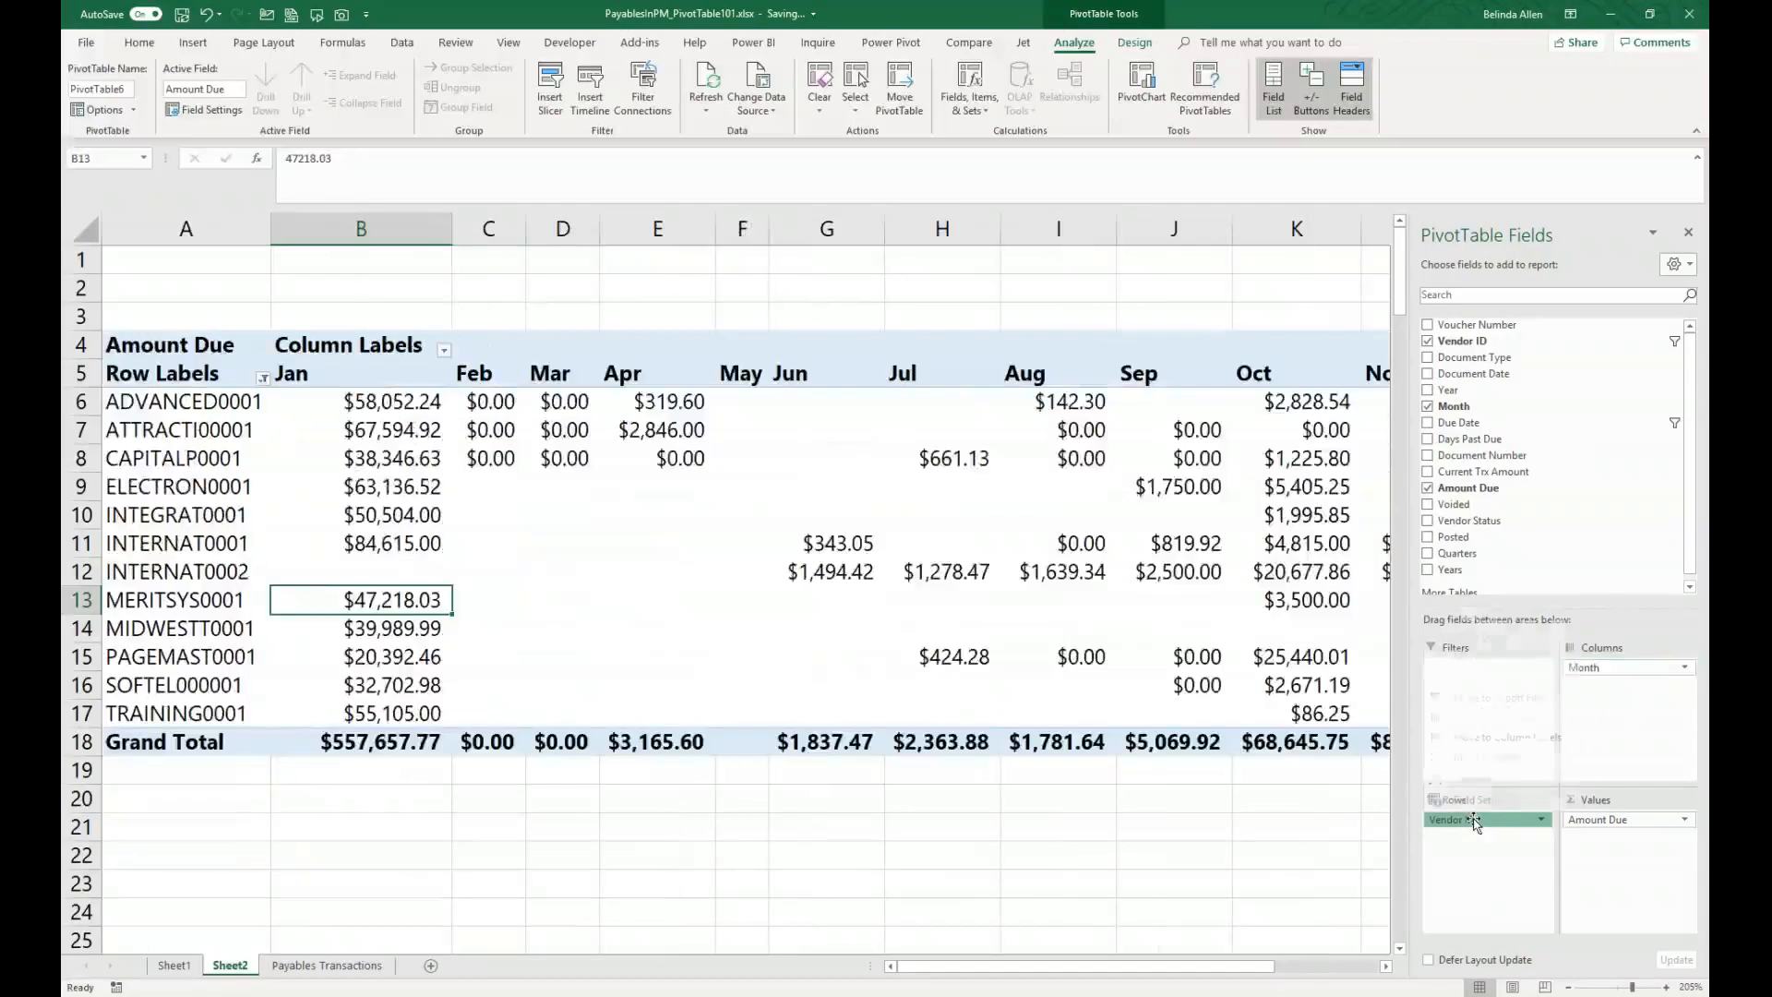
{"action": "left_click_drag", "start_coordinate": [1602, 666], "coordinate": [1469, 842]}
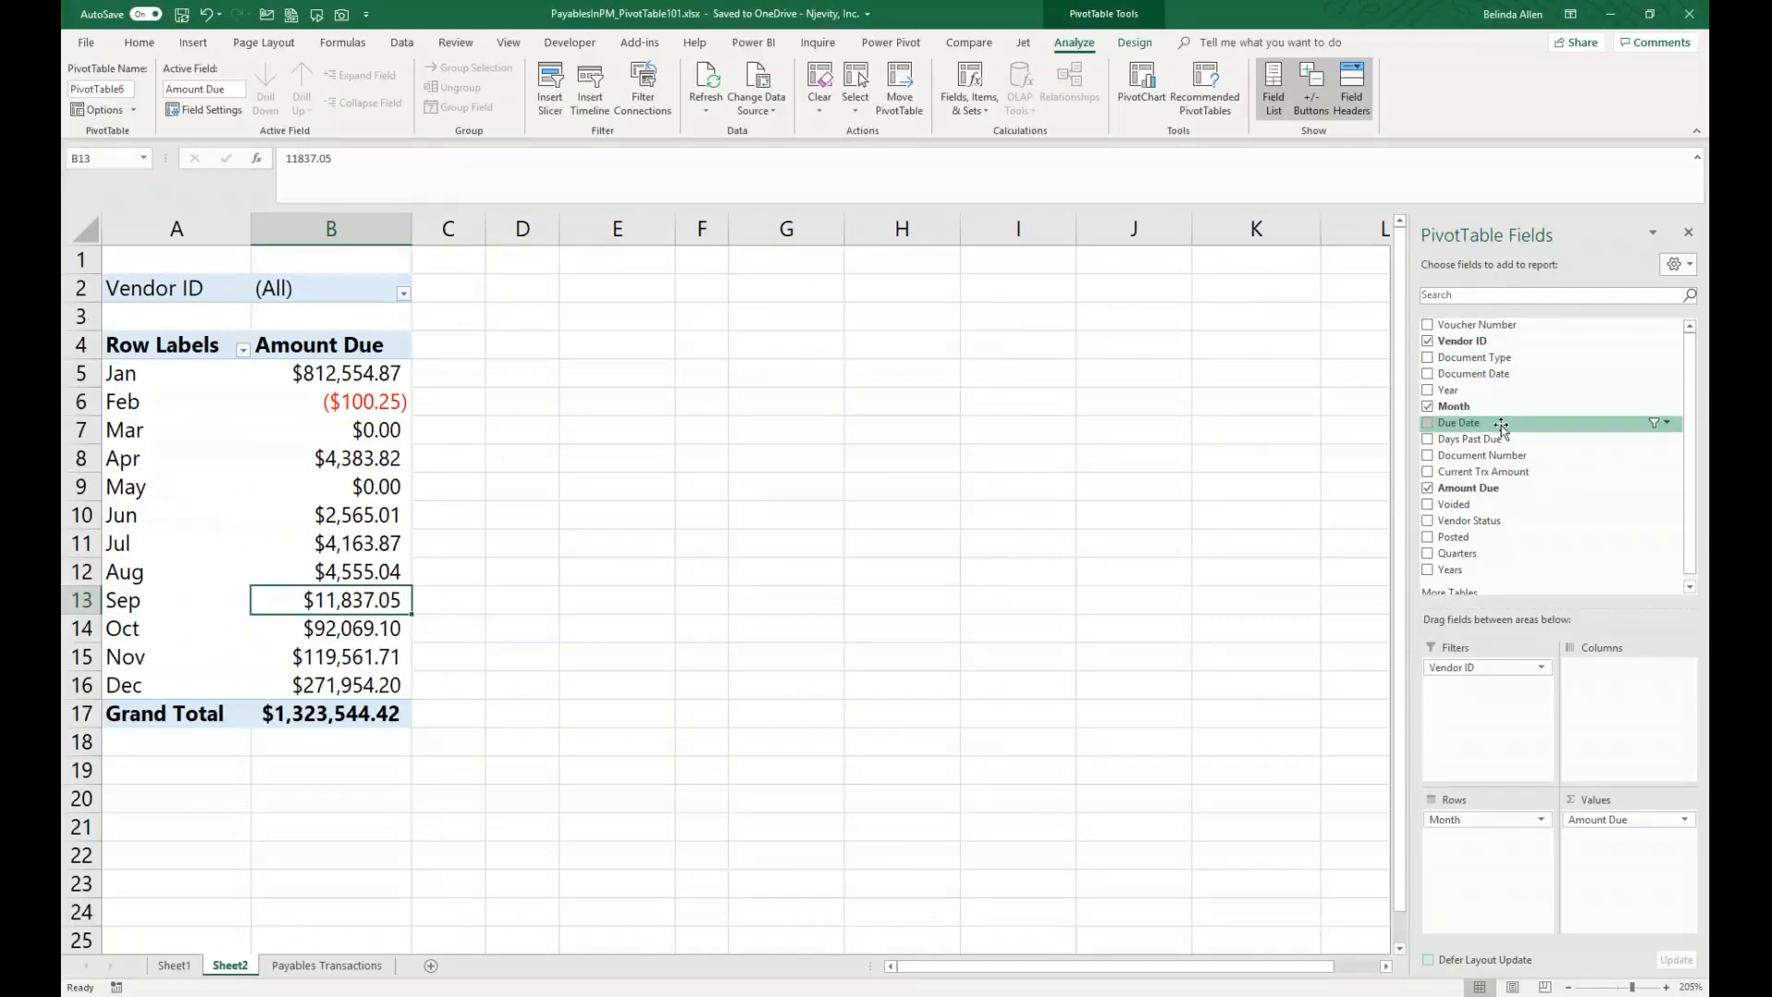
Step: Add Days Past Due to the rows and move Month into the report filters
{"action": "left_click_drag", "start_coordinate": [1501, 440], "coordinate": [1506, 883]}
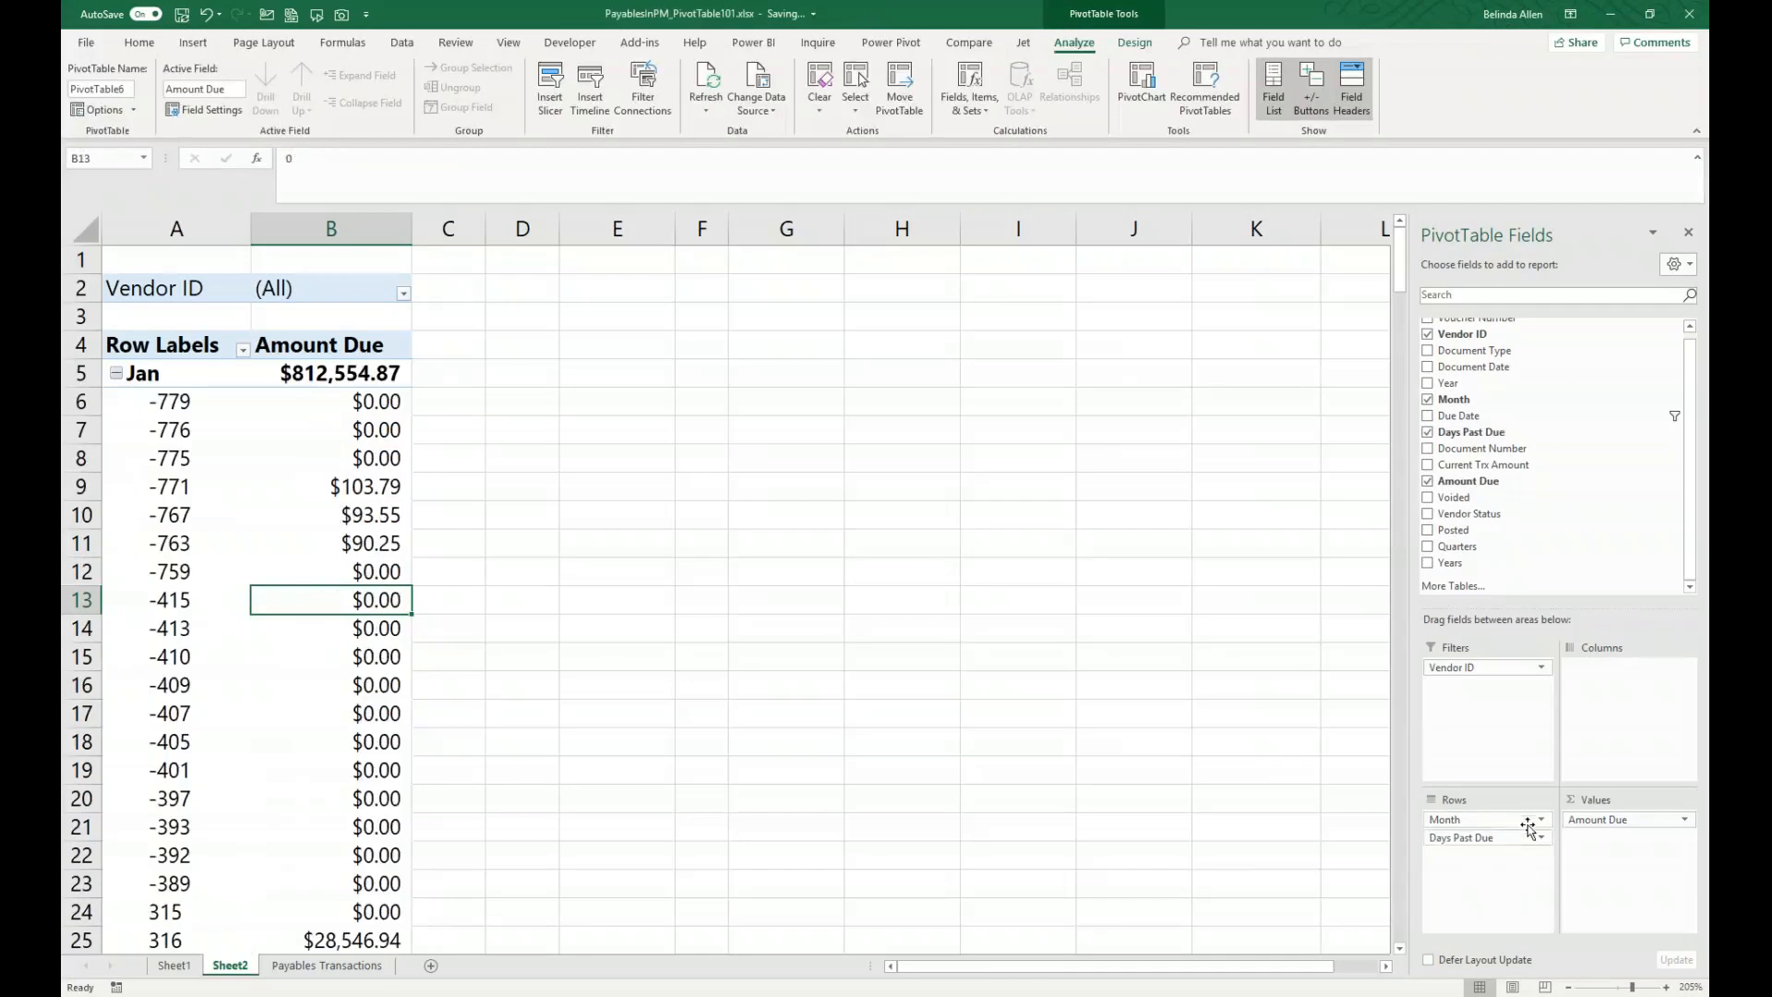
{"action": "left_click_drag", "start_coordinate": [1504, 819], "coordinate": [1504, 706]}
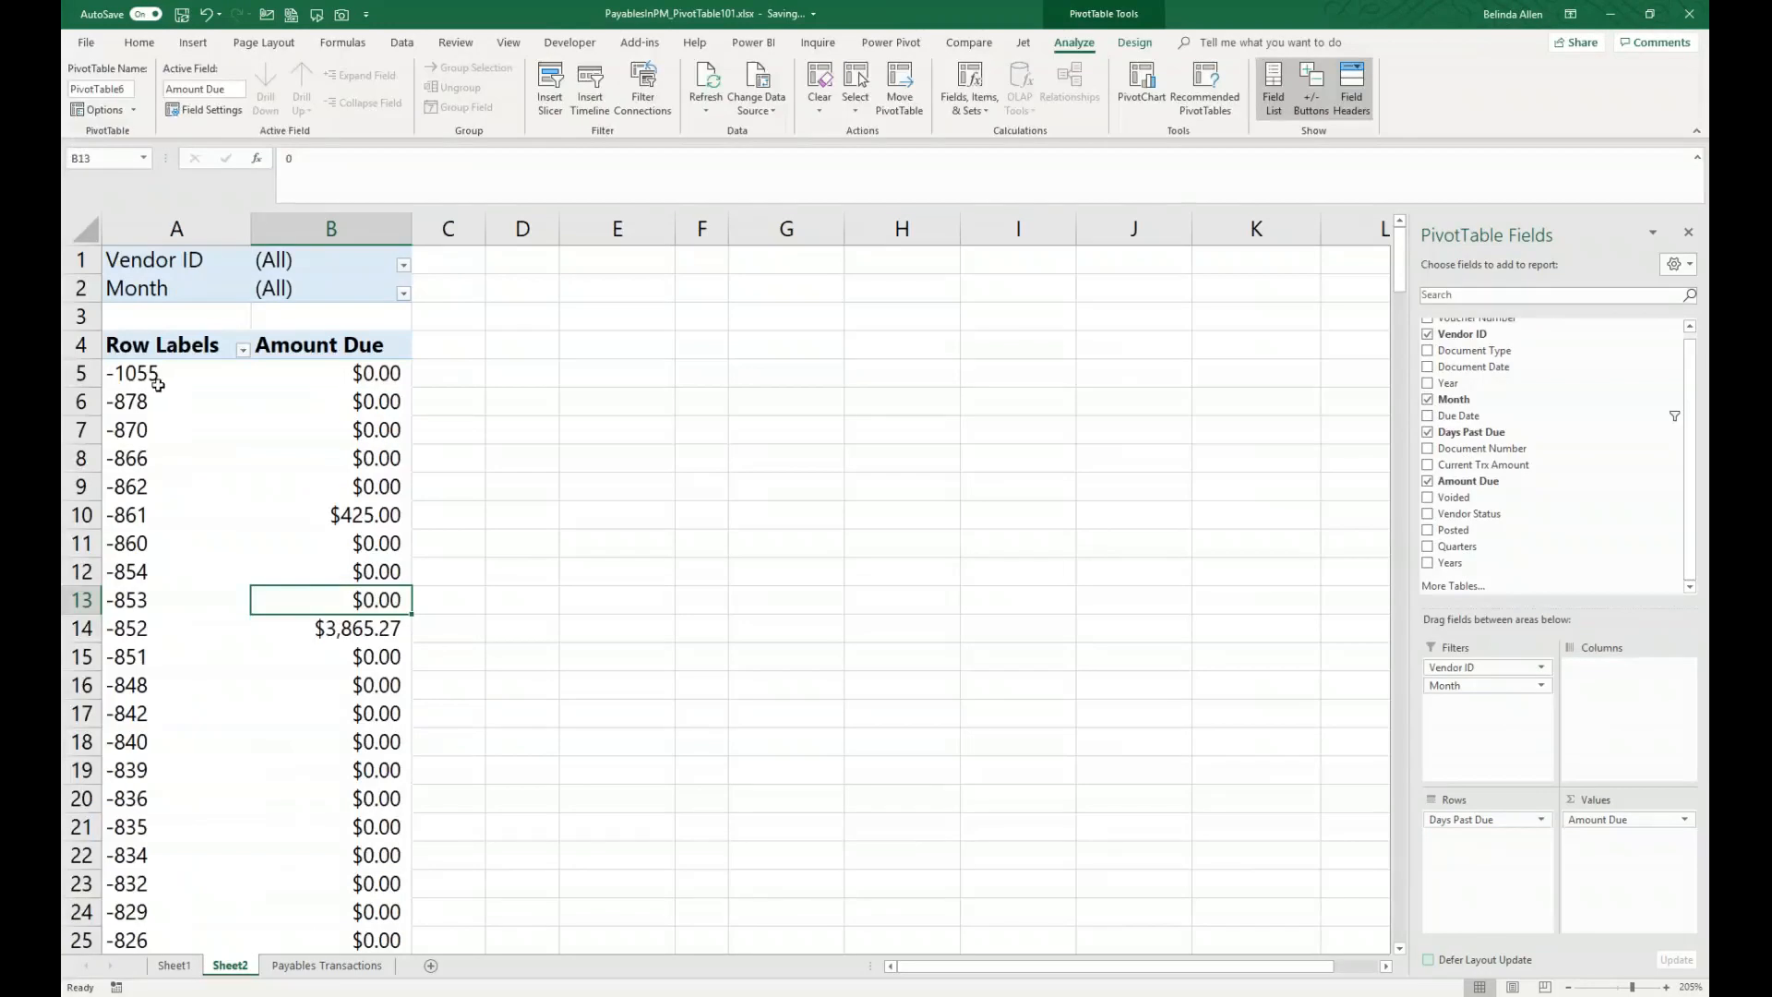
Step: Group the Days Past Due row labels in intervals of 500
{"action": "left_click", "coordinate": [132, 374]}
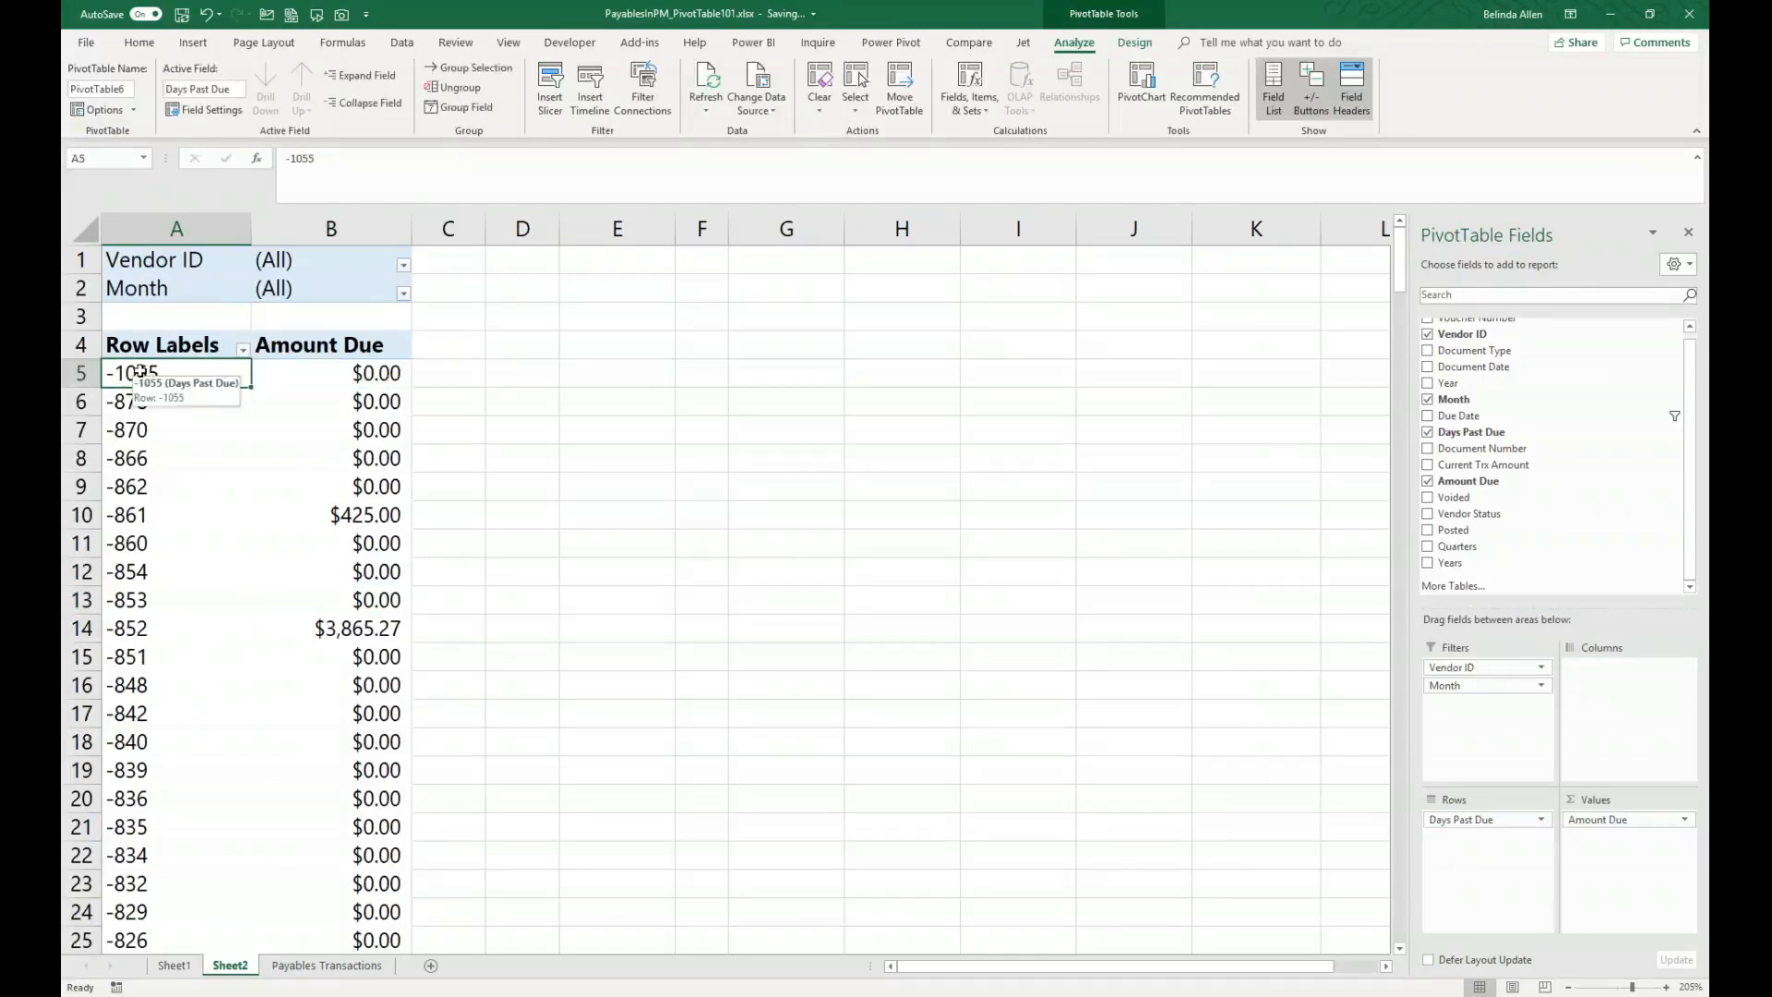
{"action": "right_click", "coordinate": [139, 371]}
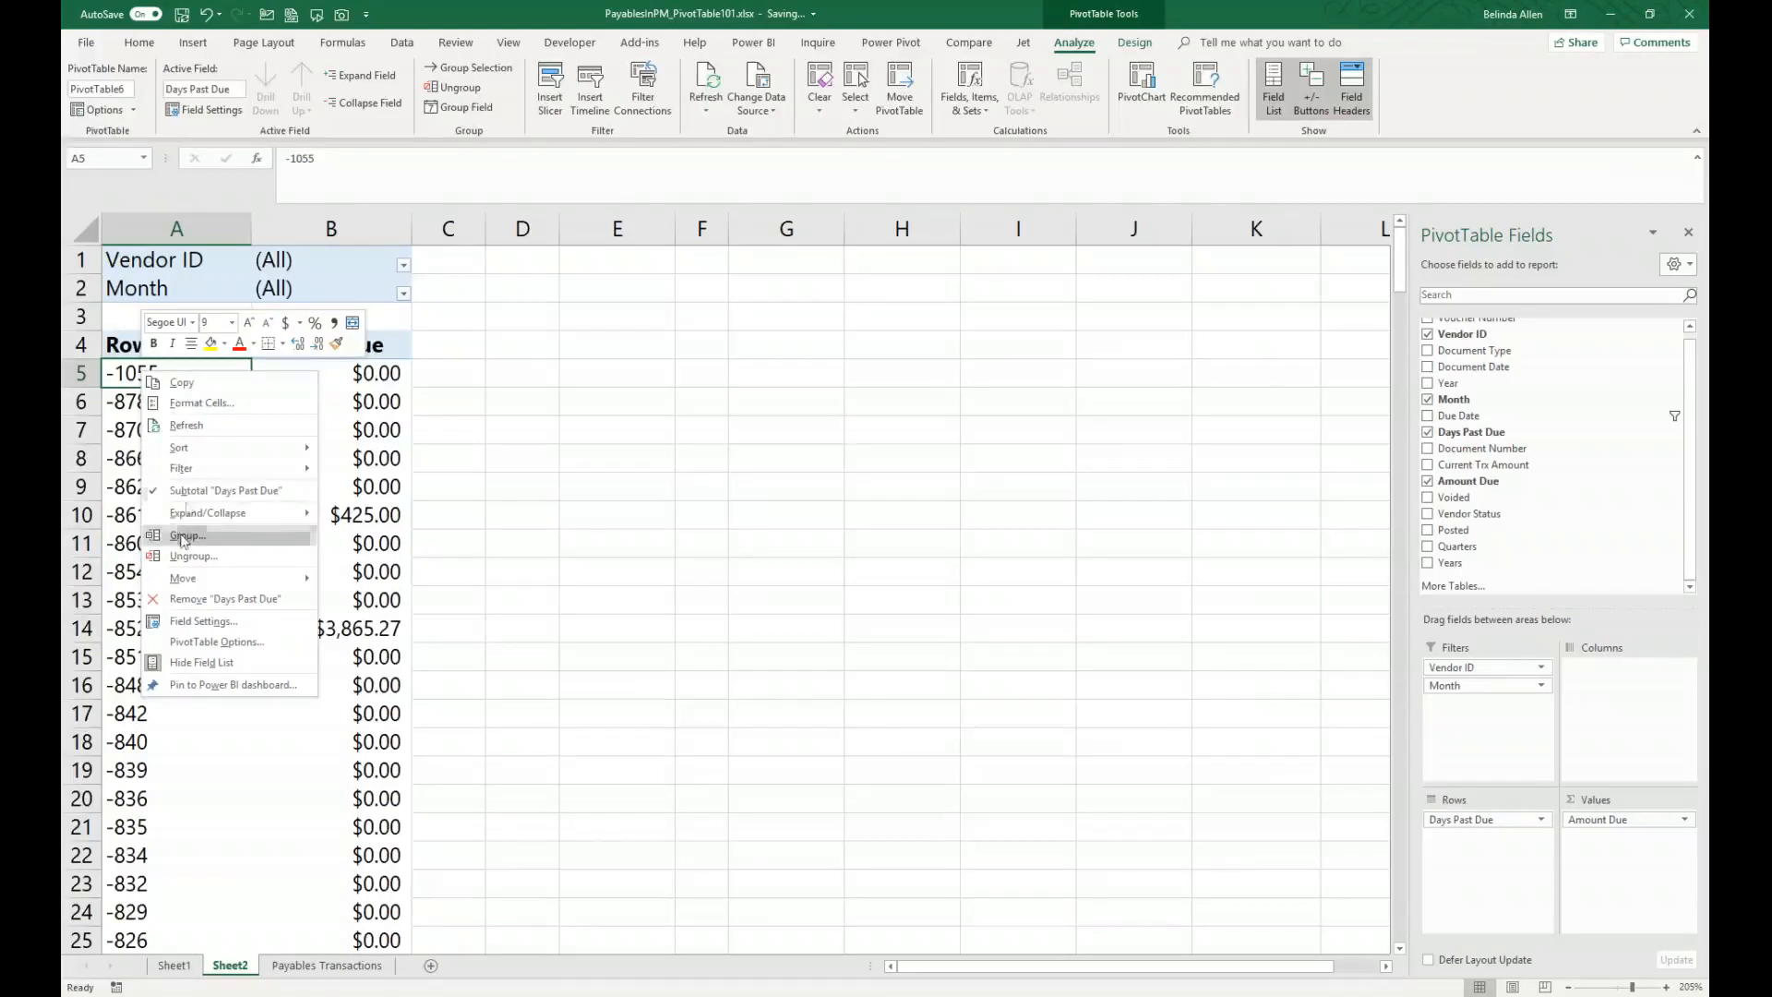
{"action": "left_click", "coordinate": [187, 535]}
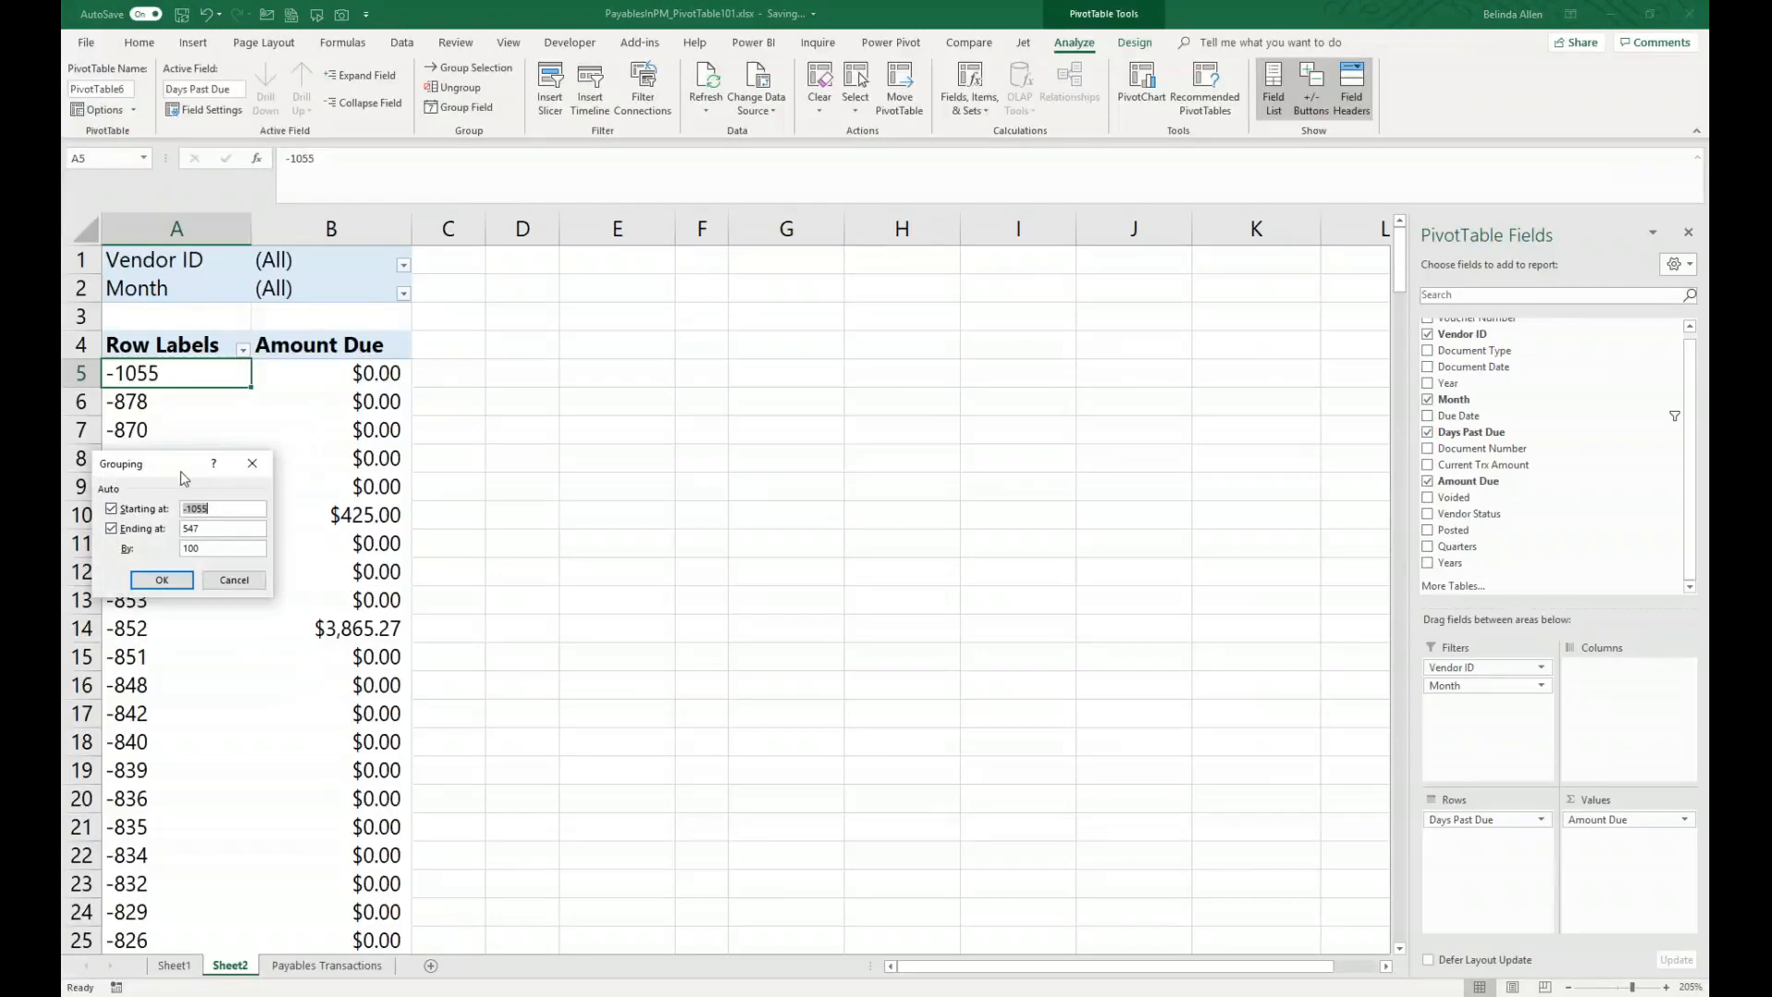
{"action": "double_click", "coordinate": [213, 549]}
{"action": "type", "text": "500"}
{"action": "left_click", "coordinate": [166, 581]}
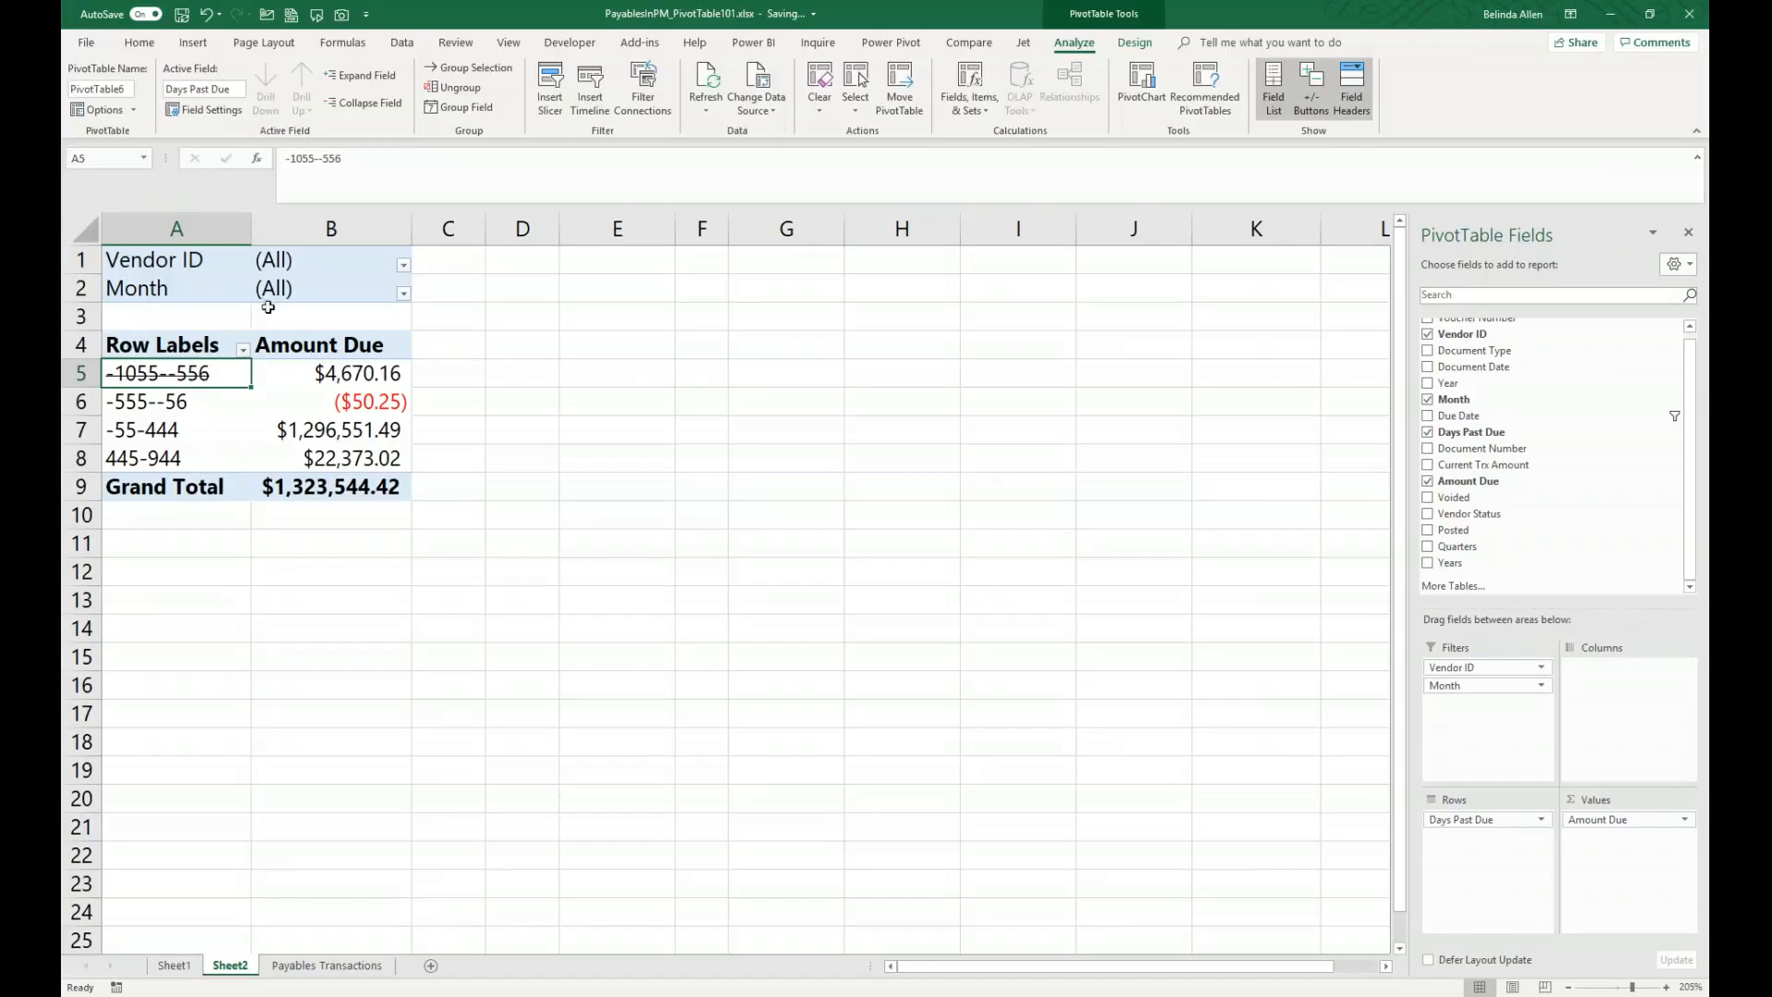
Step: Rearrange the PivotTable with Days Past Due as columns and Document Type as rows
{"action": "left_click", "coordinate": [205, 14]}
{"action": "left_click_drag", "start_coordinate": [1470, 685], "coordinate": [1610, 703]}
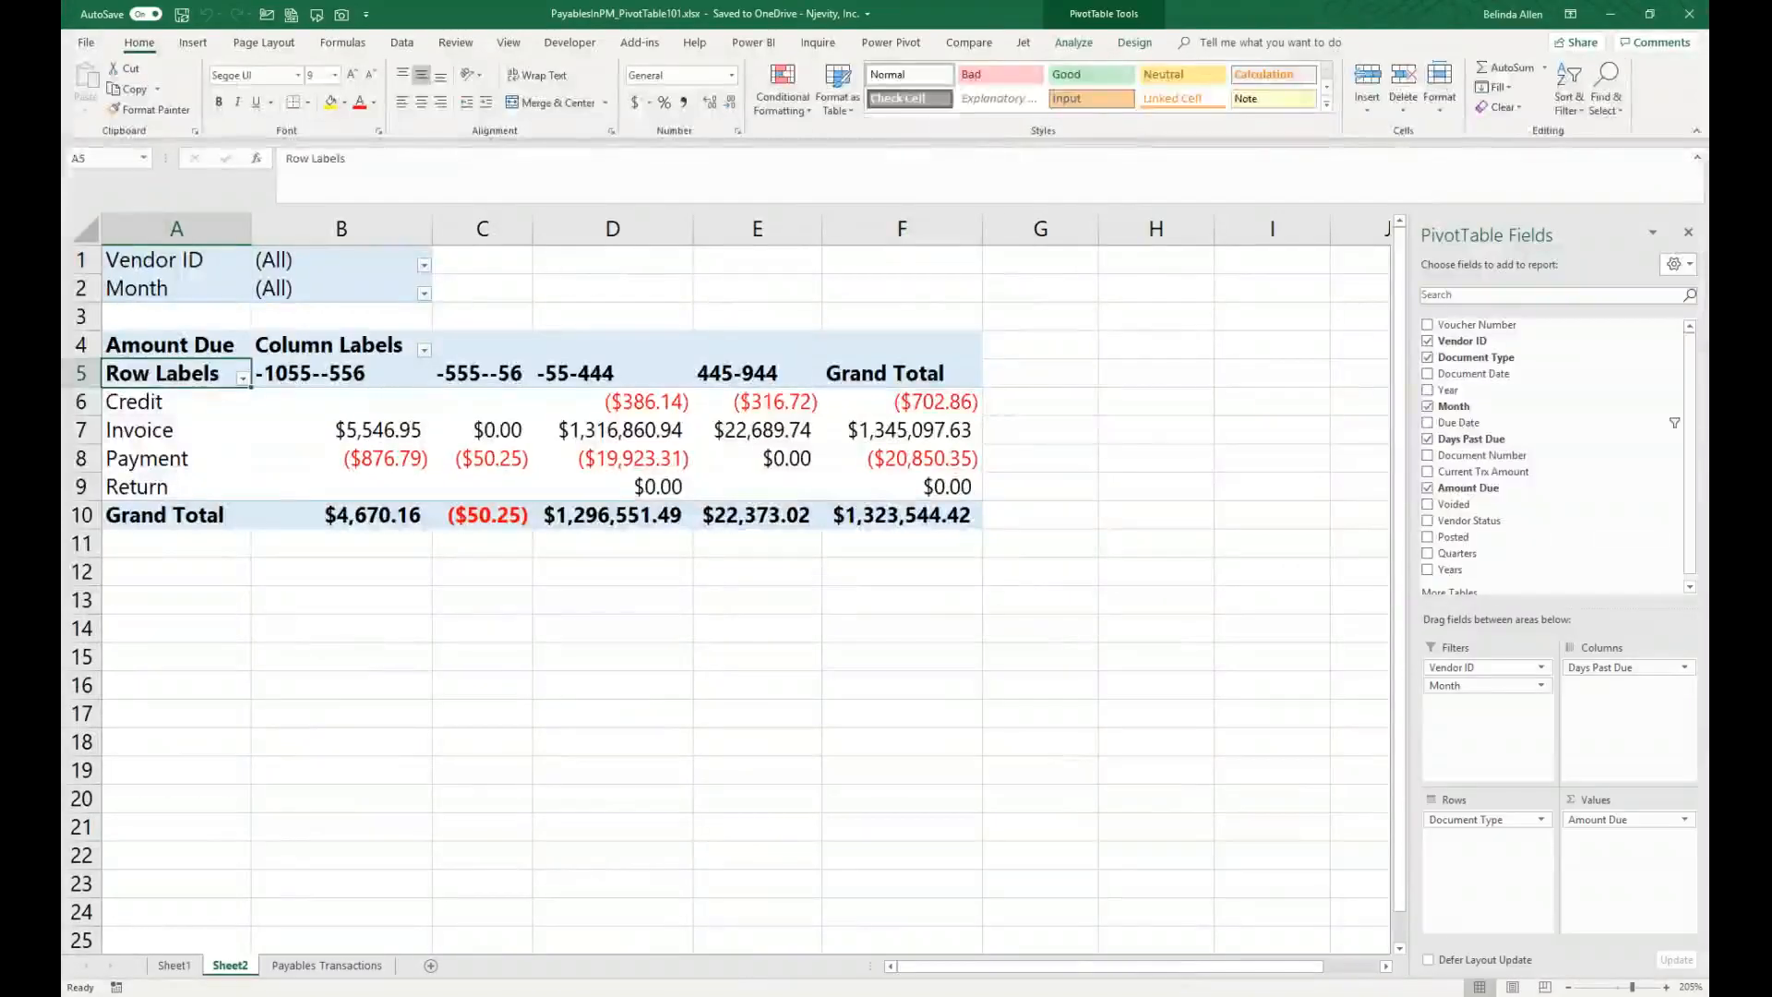
Step: Delete Sheet1 from the workbook
{"action": "left_click", "coordinate": [279, 578]}
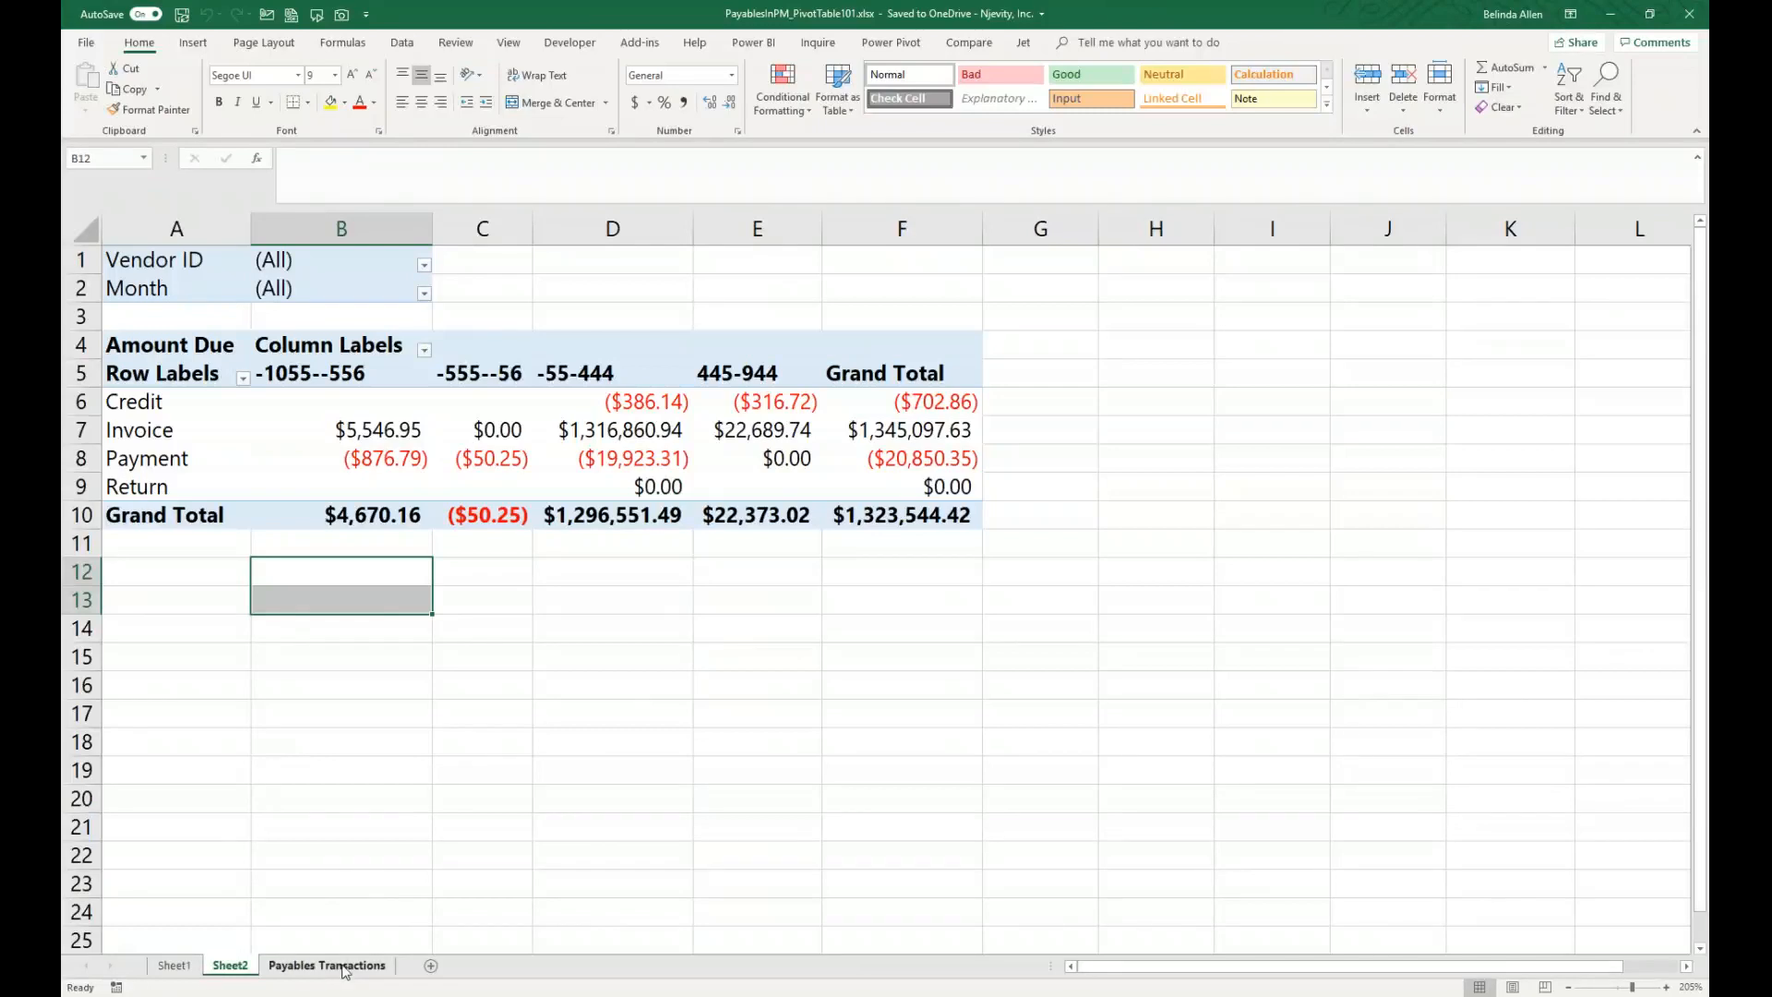
{"action": "right_click", "coordinate": [177, 968]}
{"action": "left_click", "coordinate": [218, 789]}
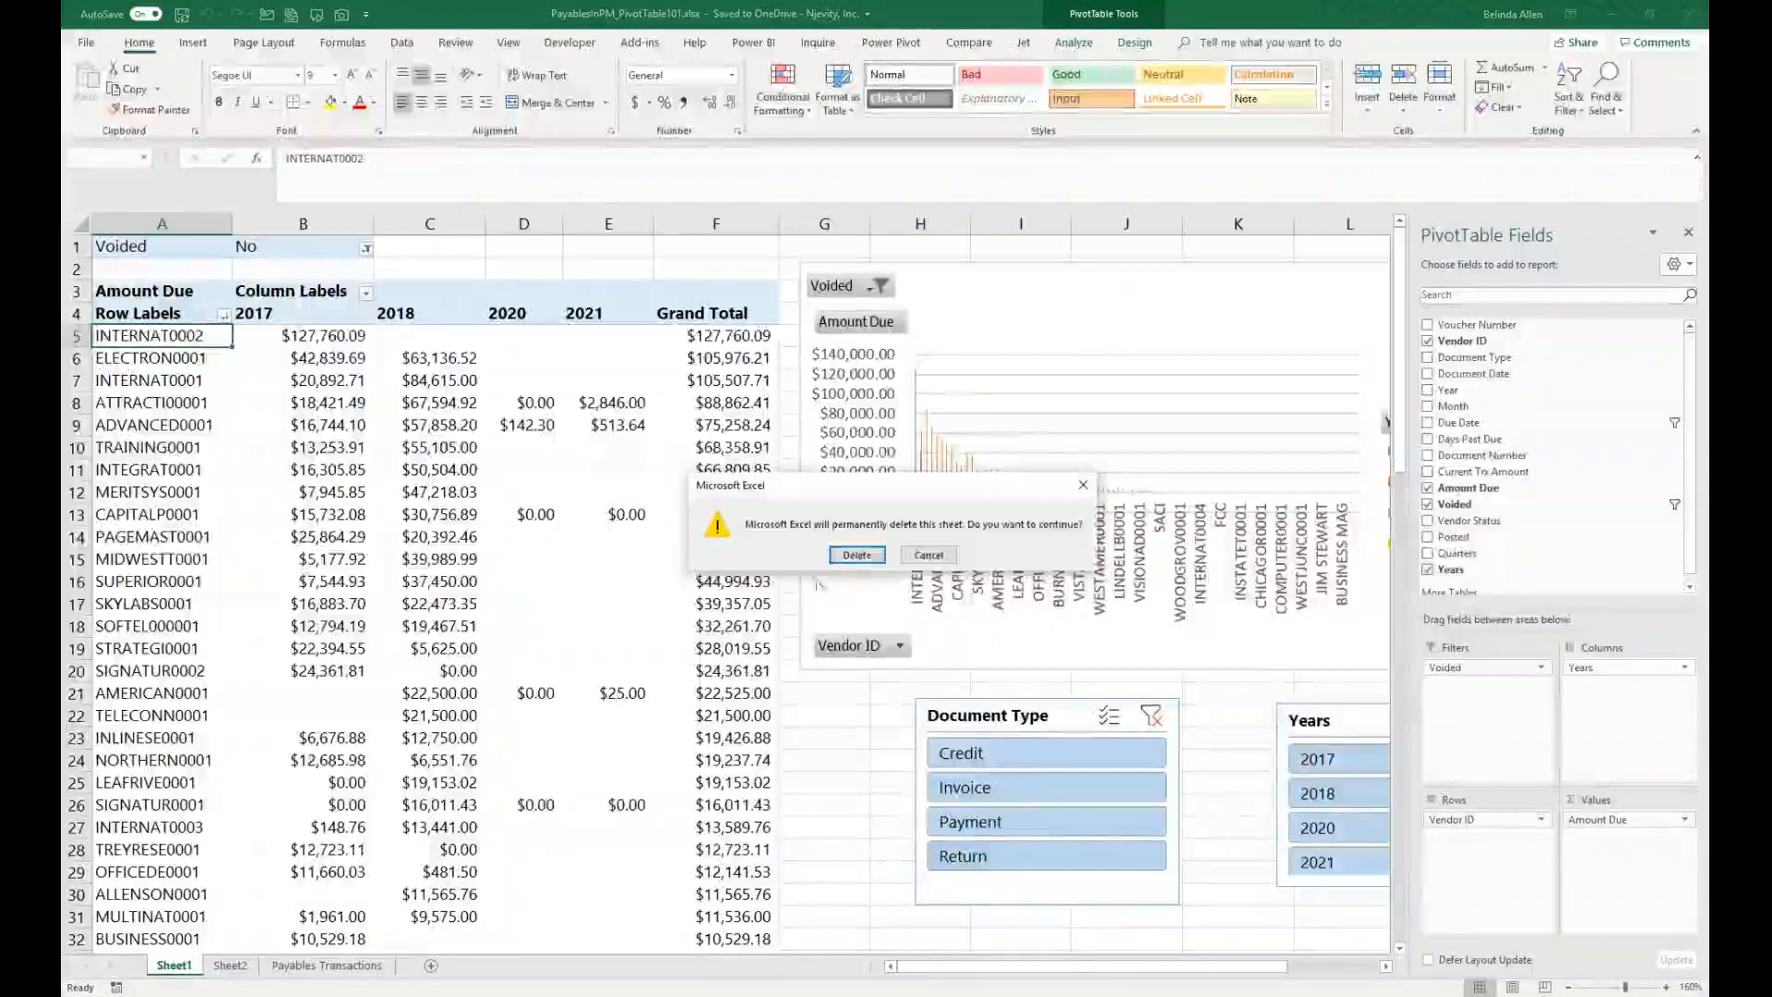
{"action": "left_click", "coordinate": [835, 558]}
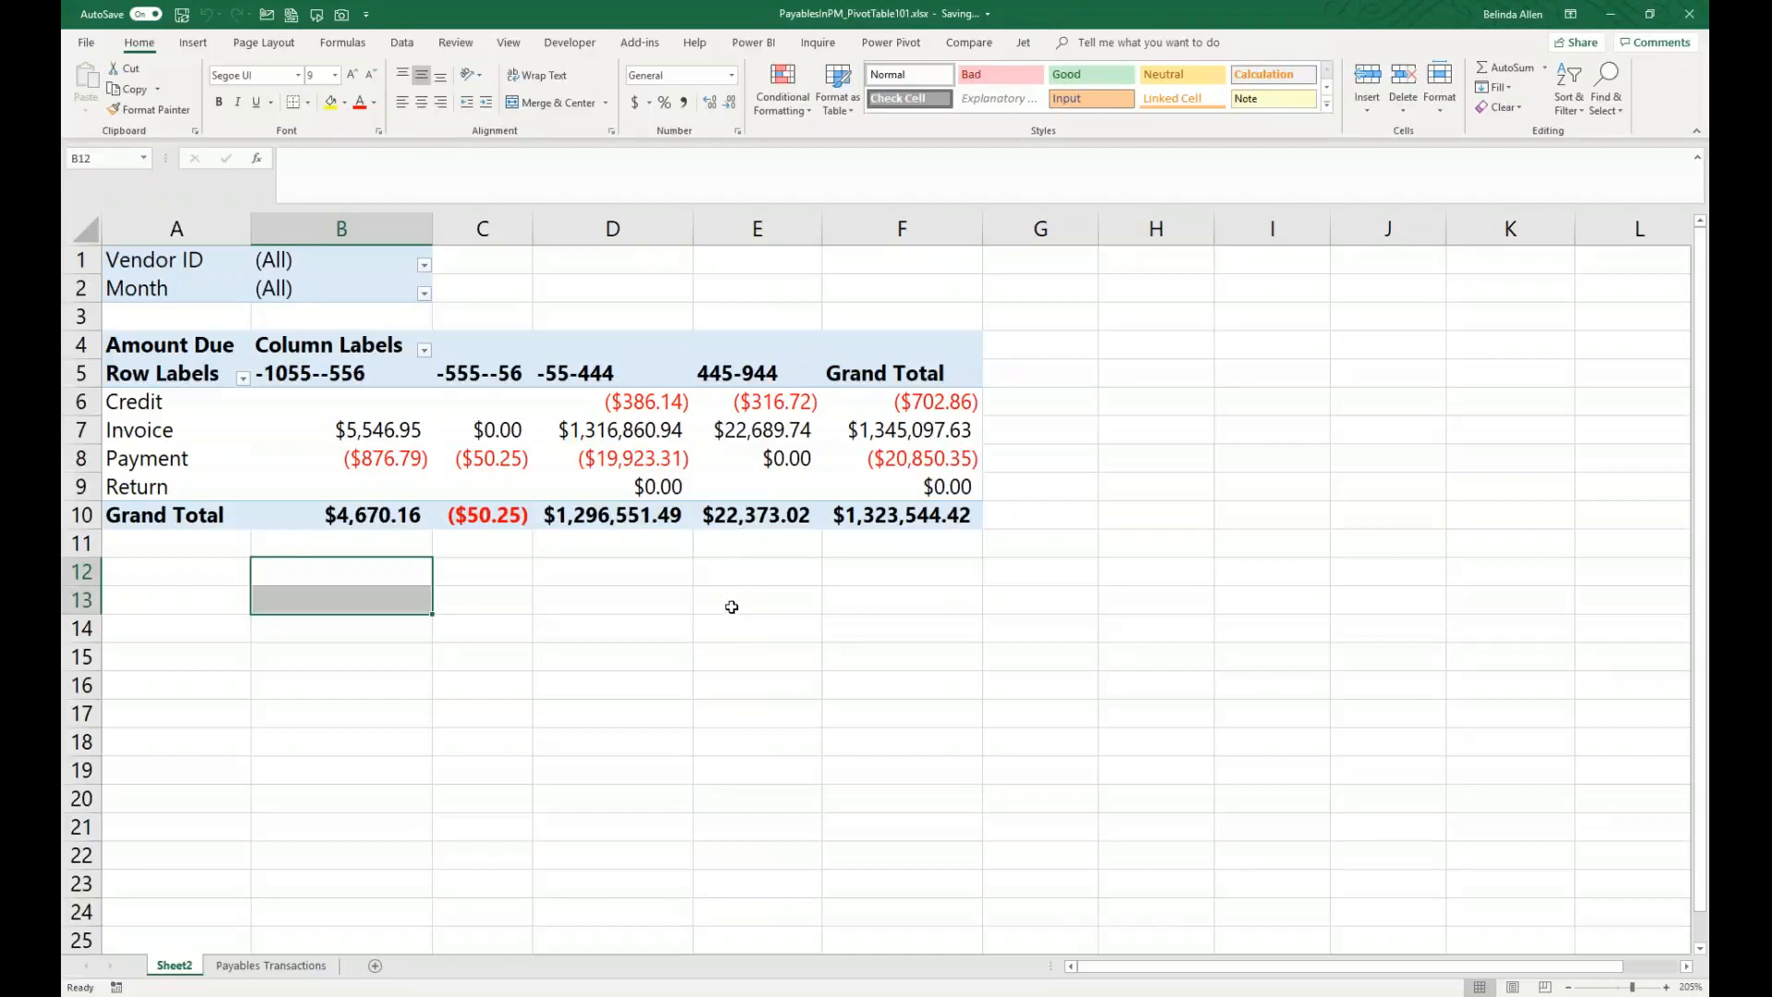
Step: Show report filter pages for Vendor ID to generate a separate PivotTable sheet per vendor
{"action": "left_click", "coordinate": [607, 426]}
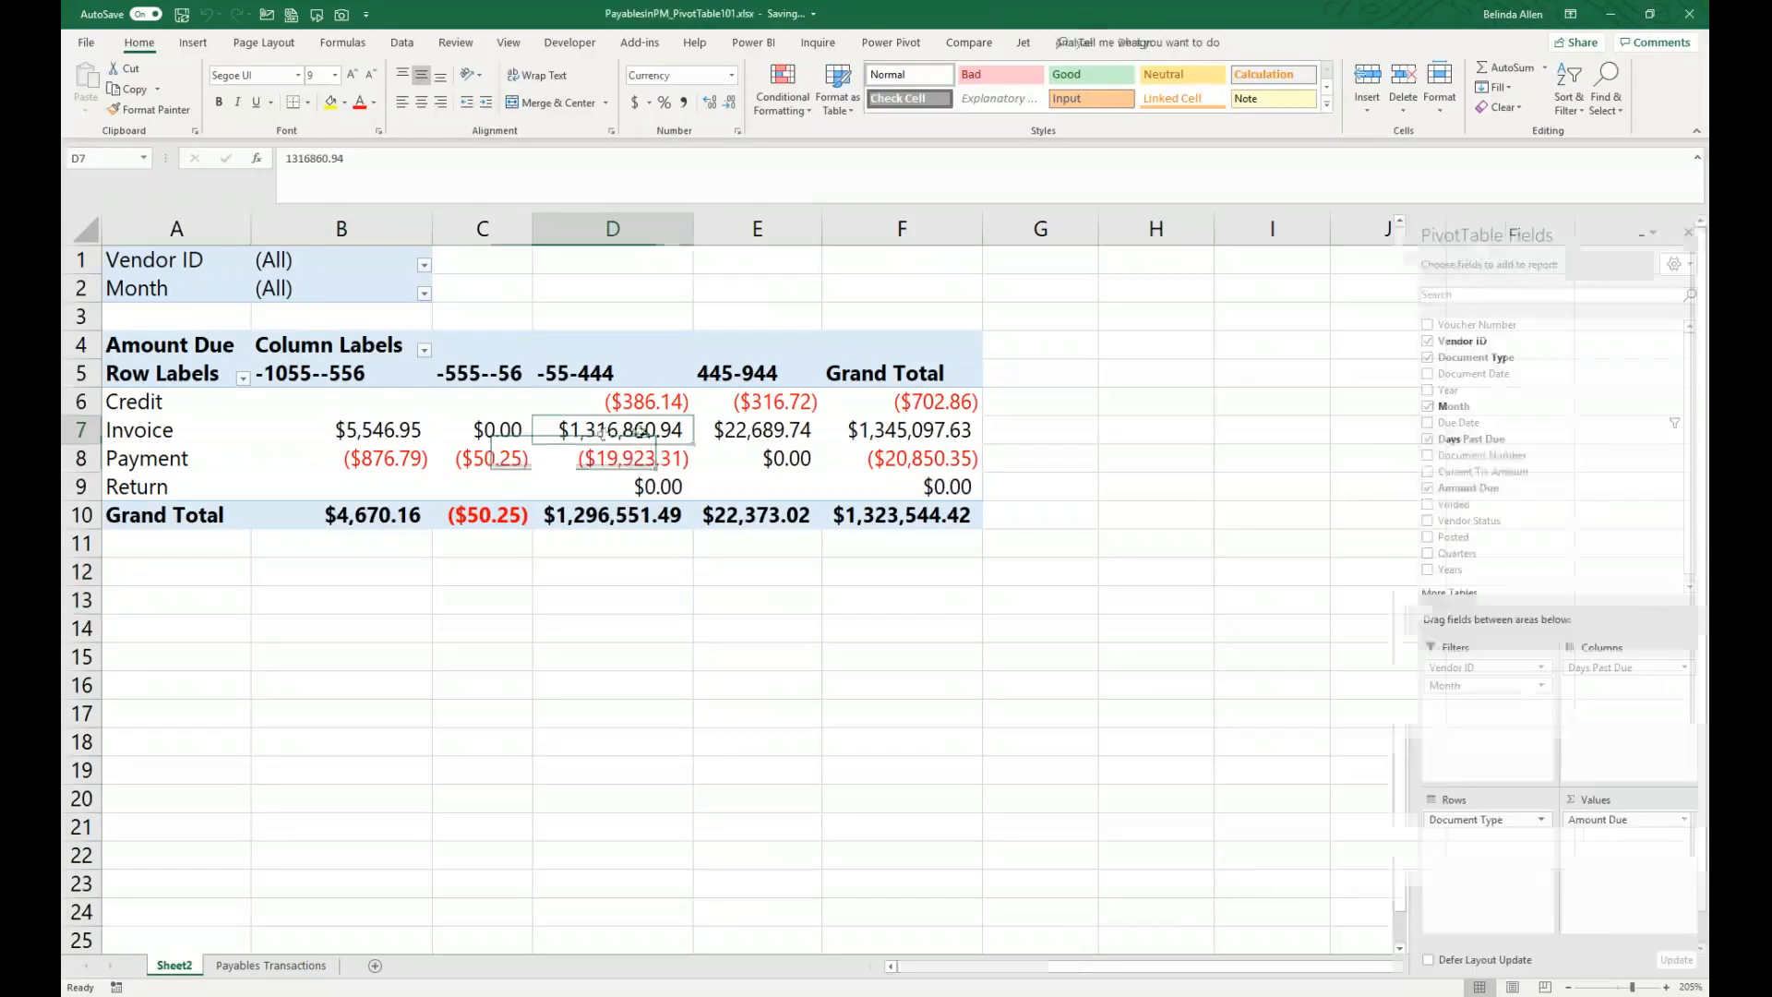
{"action": "left_click", "coordinate": [1075, 45]}
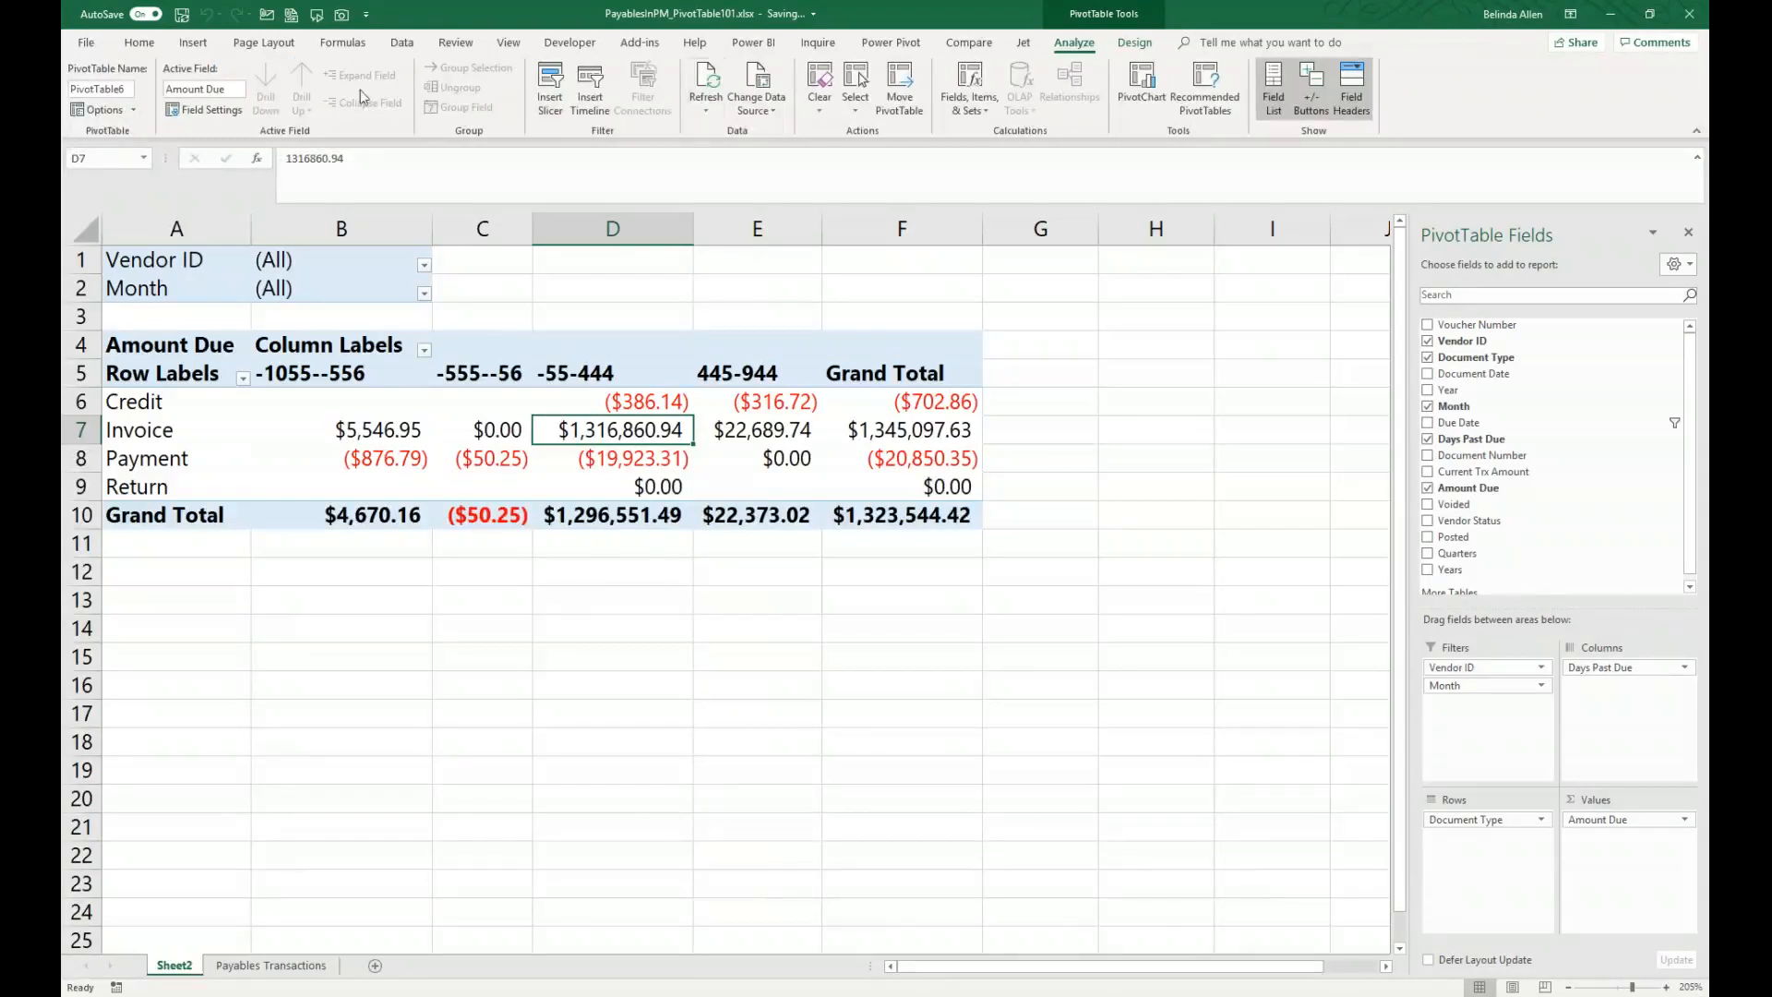
{"action": "left_click", "coordinate": [134, 109]}
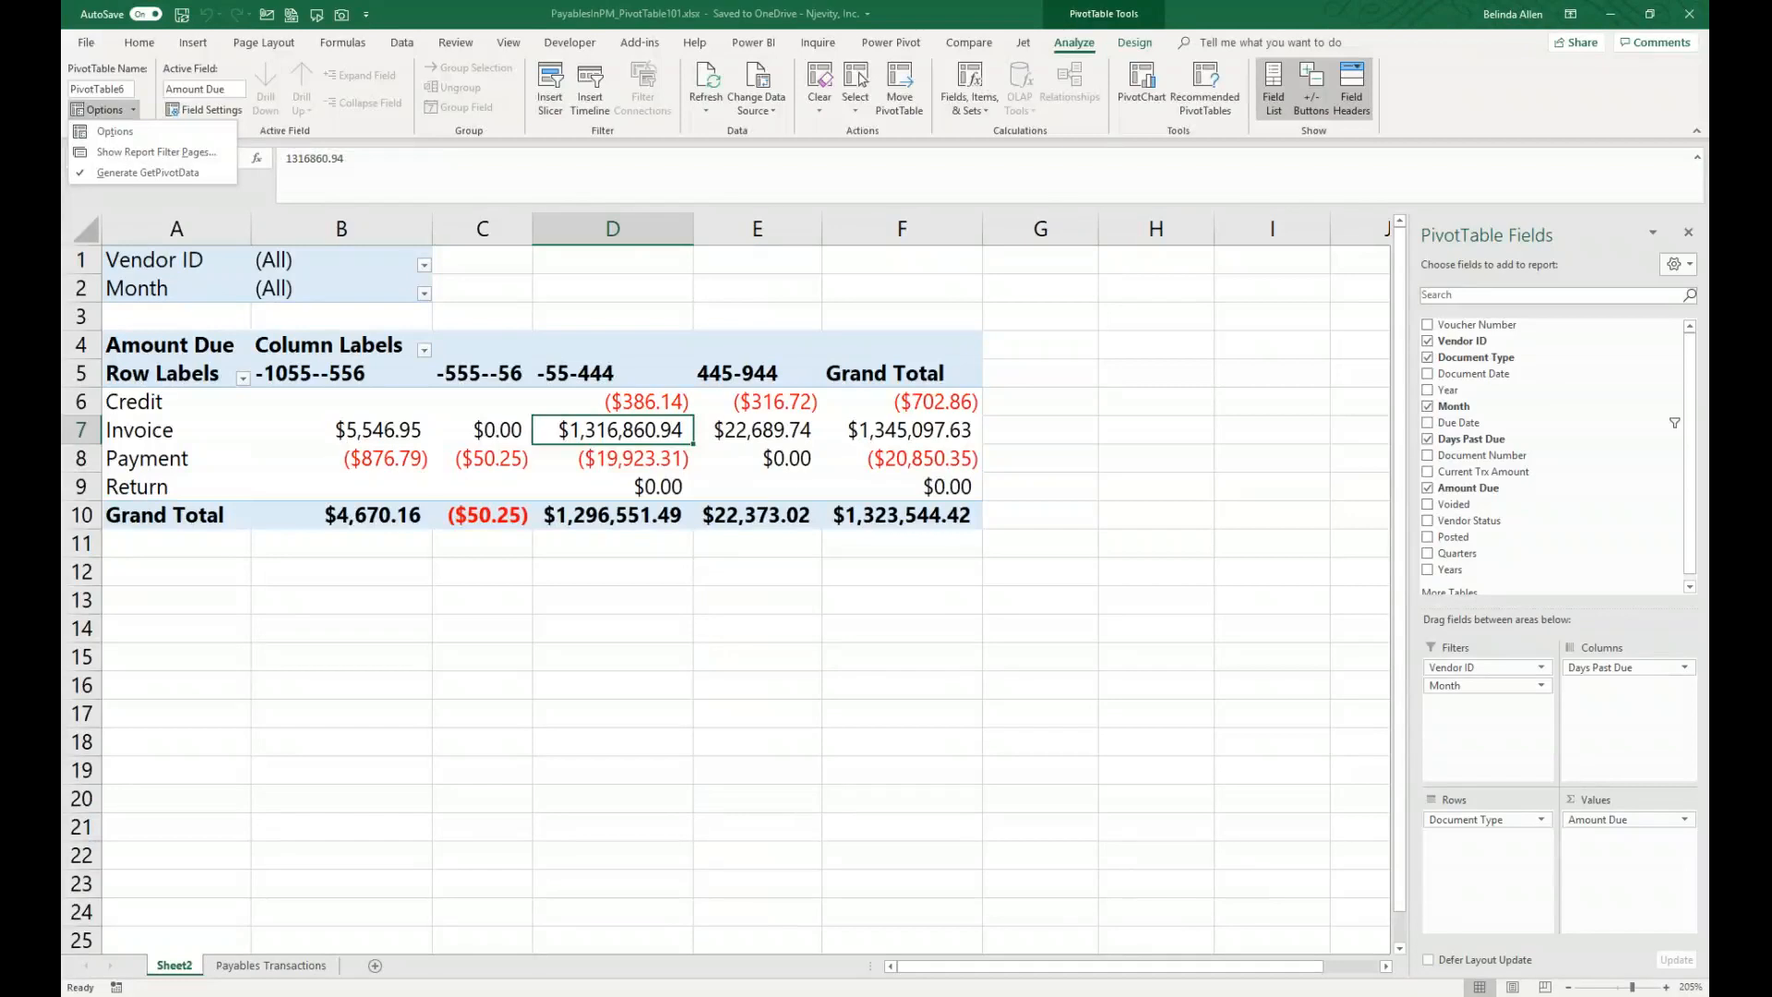
{"action": "left_click", "coordinate": [157, 158]}
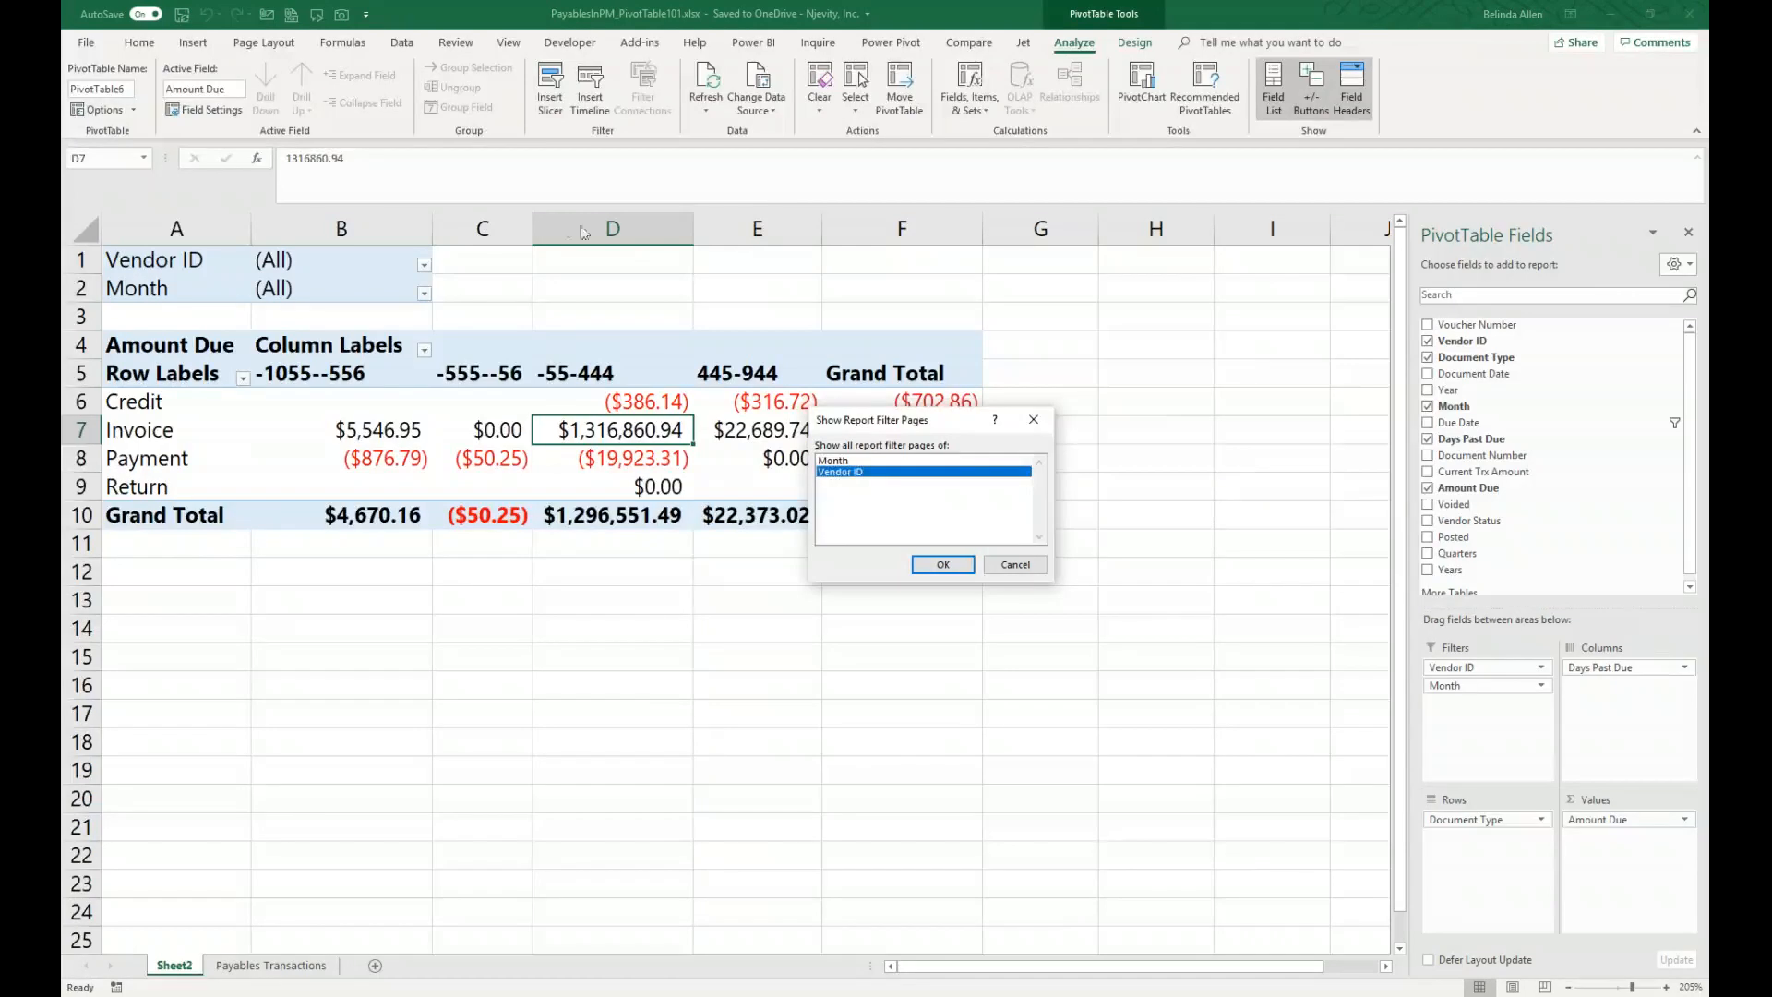
{"action": "left_click_drag", "start_coordinate": [933, 429], "coordinate": [1161, 343]}
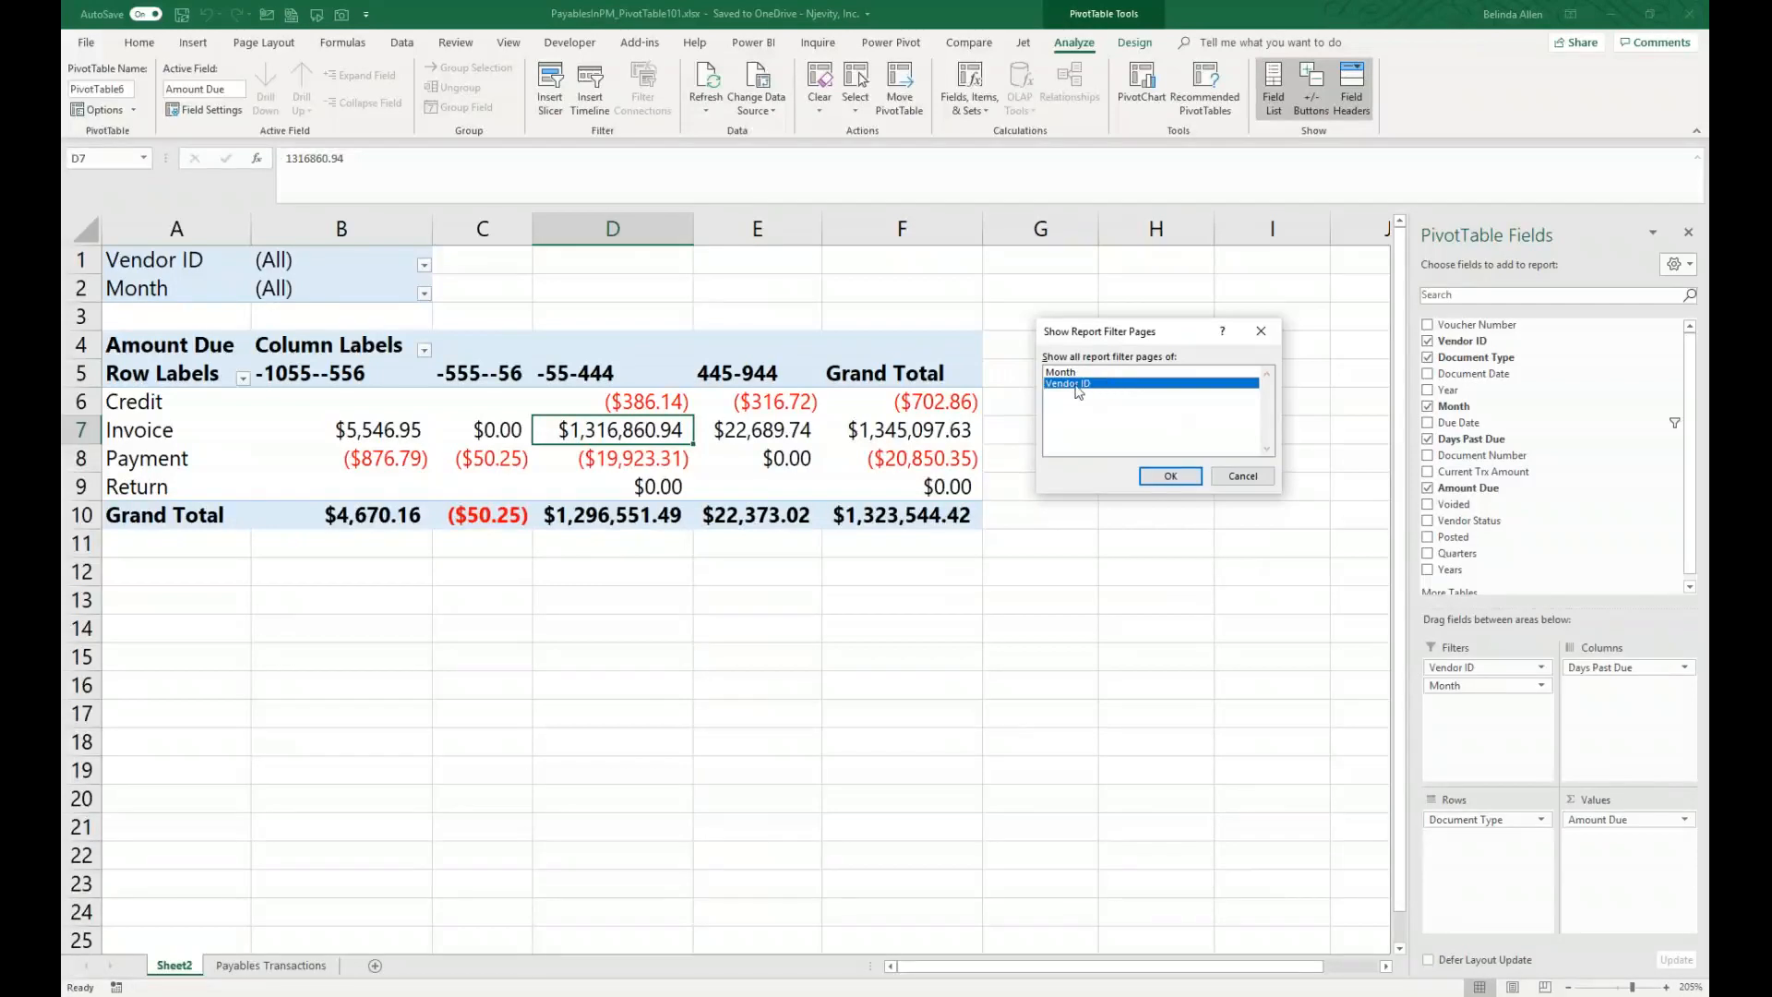
{"action": "left_click", "coordinate": [1177, 482]}
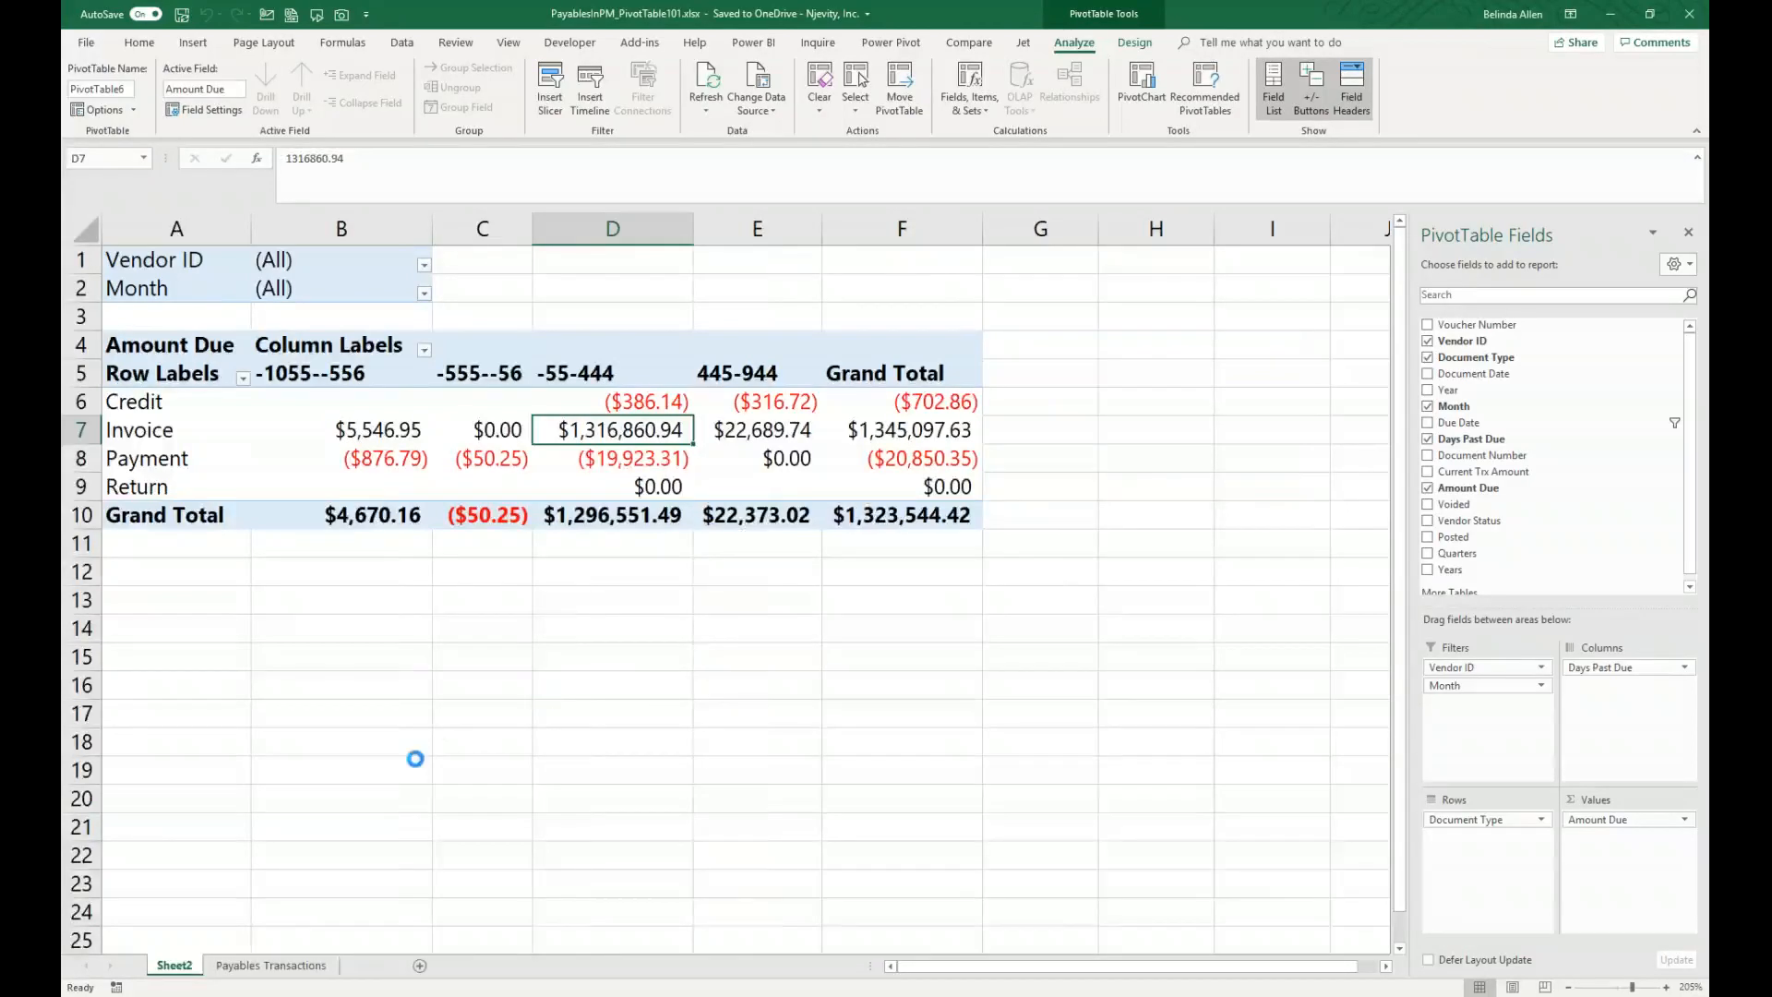
Step: Browse through the generated vendor sheets one after another
{"action": "left_click", "coordinate": [293, 966]}
{"action": "left_click", "coordinate": [403, 966]}
{"action": "left_click", "coordinate": [506, 966]}
{"action": "left_click", "coordinate": [617, 966]}
{"action": "left_click", "coordinate": [687, 966]}
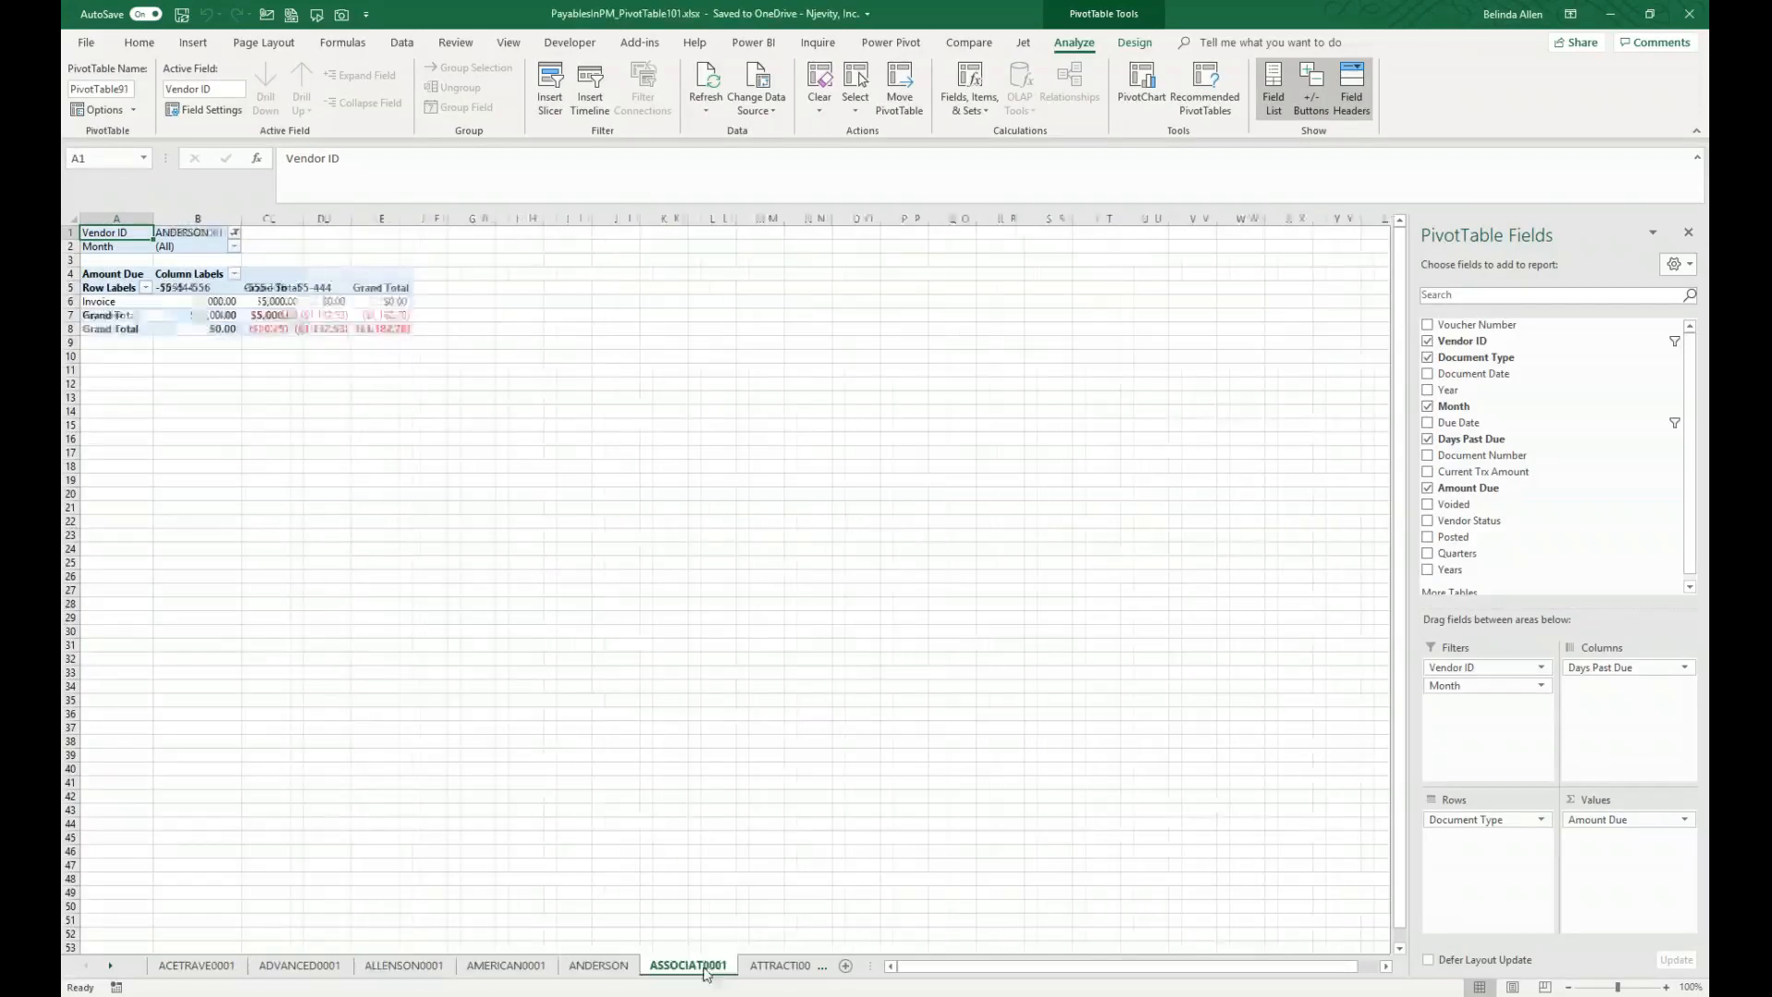
{"action": "left_click", "coordinate": [799, 969]}
{"action": "left_click", "coordinate": [755, 969]}
{"action": "left_click", "coordinate": [755, 969]}
{"action": "left_click", "coordinate": [755, 969]}
{"action": "key", "text": "ctrl+Page_Down"}
{"action": "key", "text": "ctrl+Page_Down"}
{"action": "key", "text": "ctrl+Page_Down"}
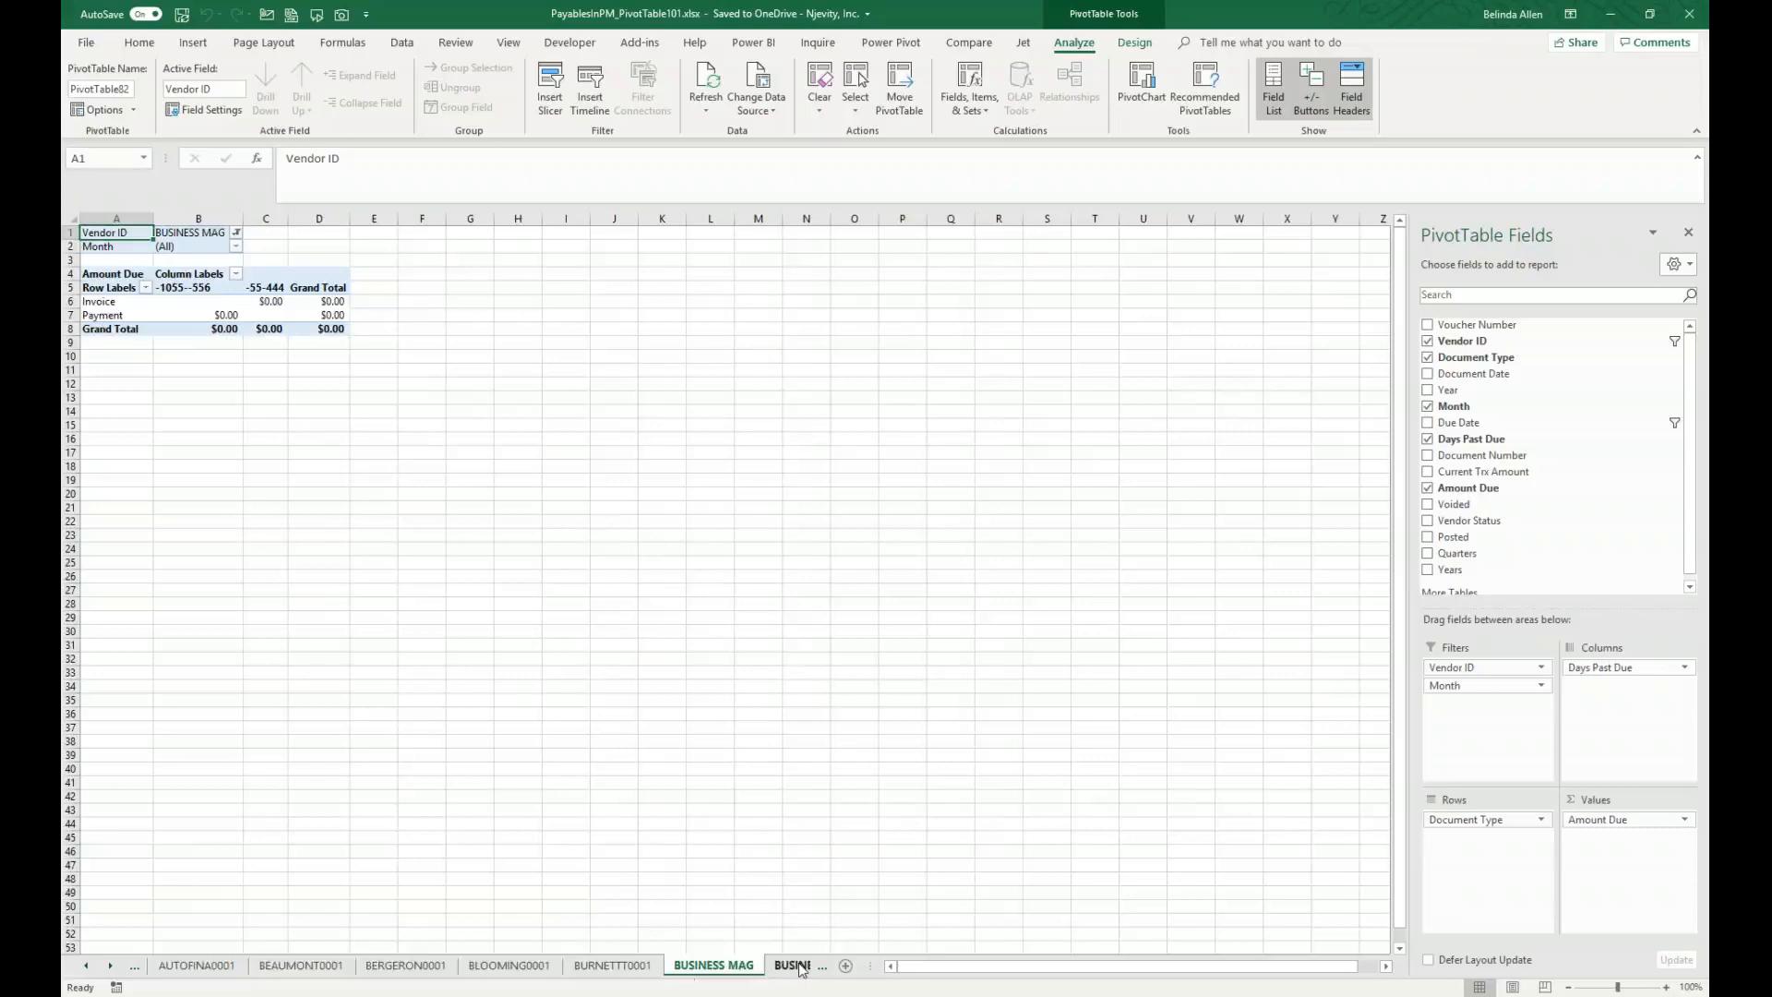
{"action": "key", "text": "ctrl+Page_Down"}
{"action": "key", "text": "ctrl+Page_Down"}
{"action": "key", "text": "ctrl+Page_Down"}
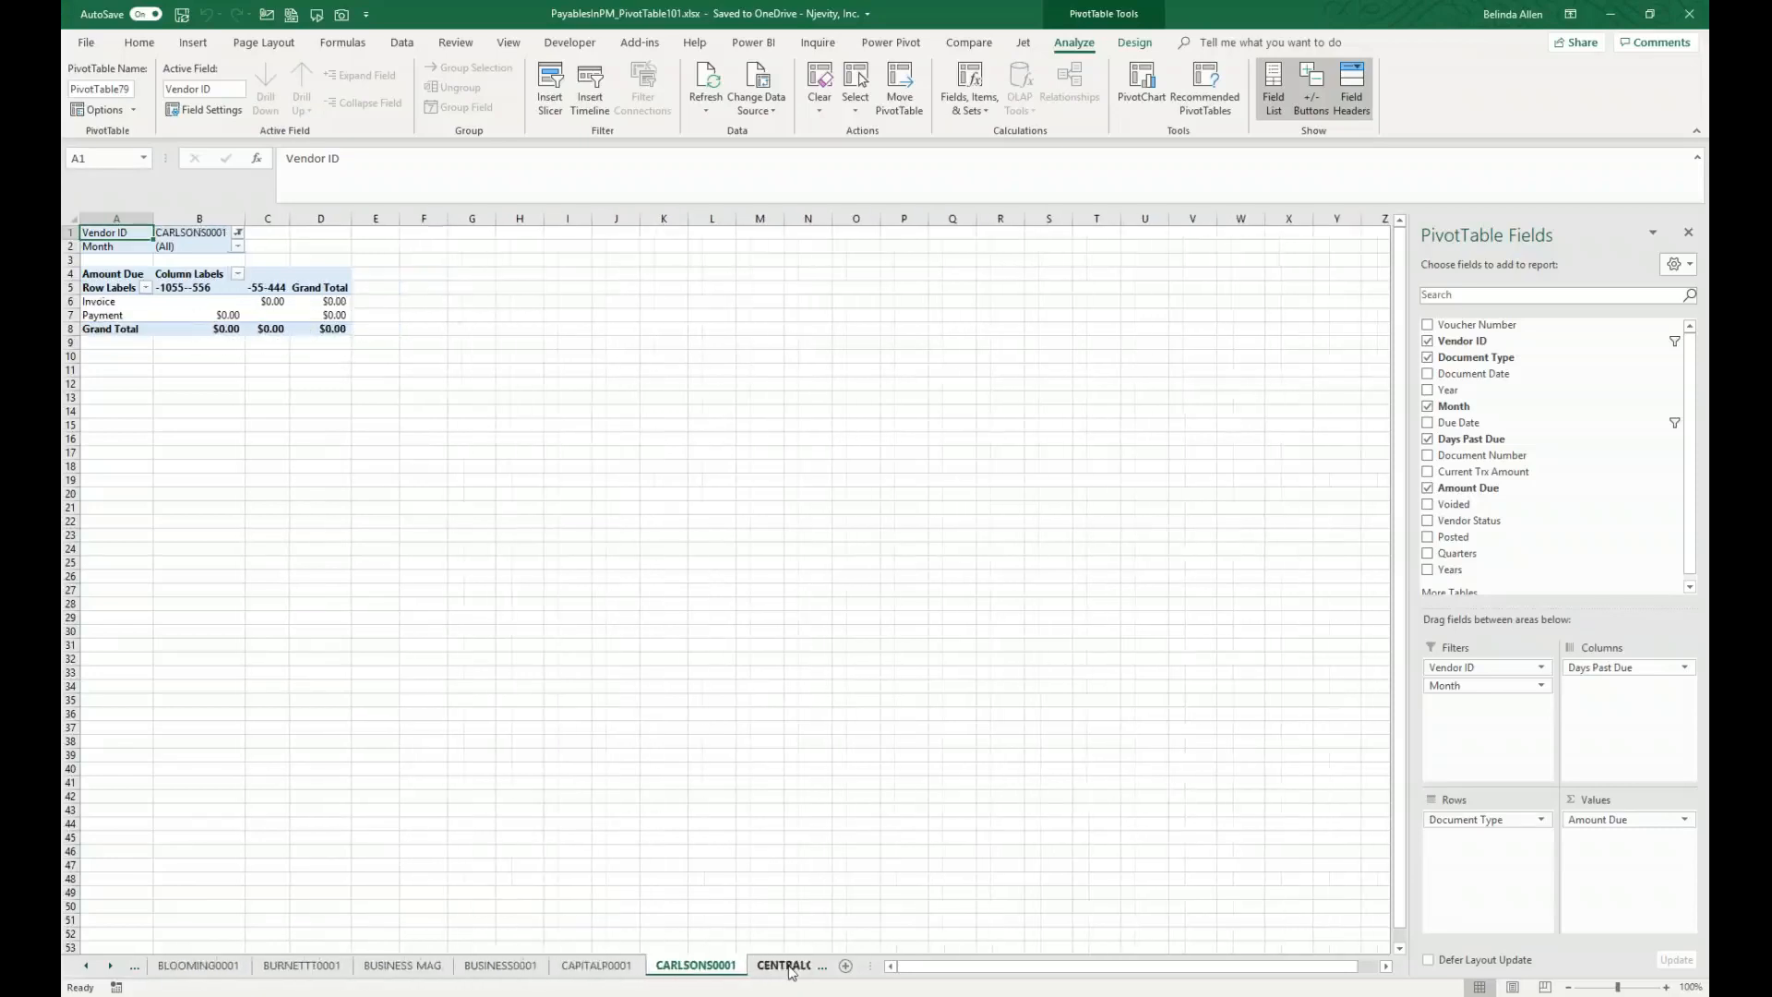
{"action": "key", "text": "ctrl+Page_Down"}
{"action": "key", "text": "ctrl+Page_Down"}
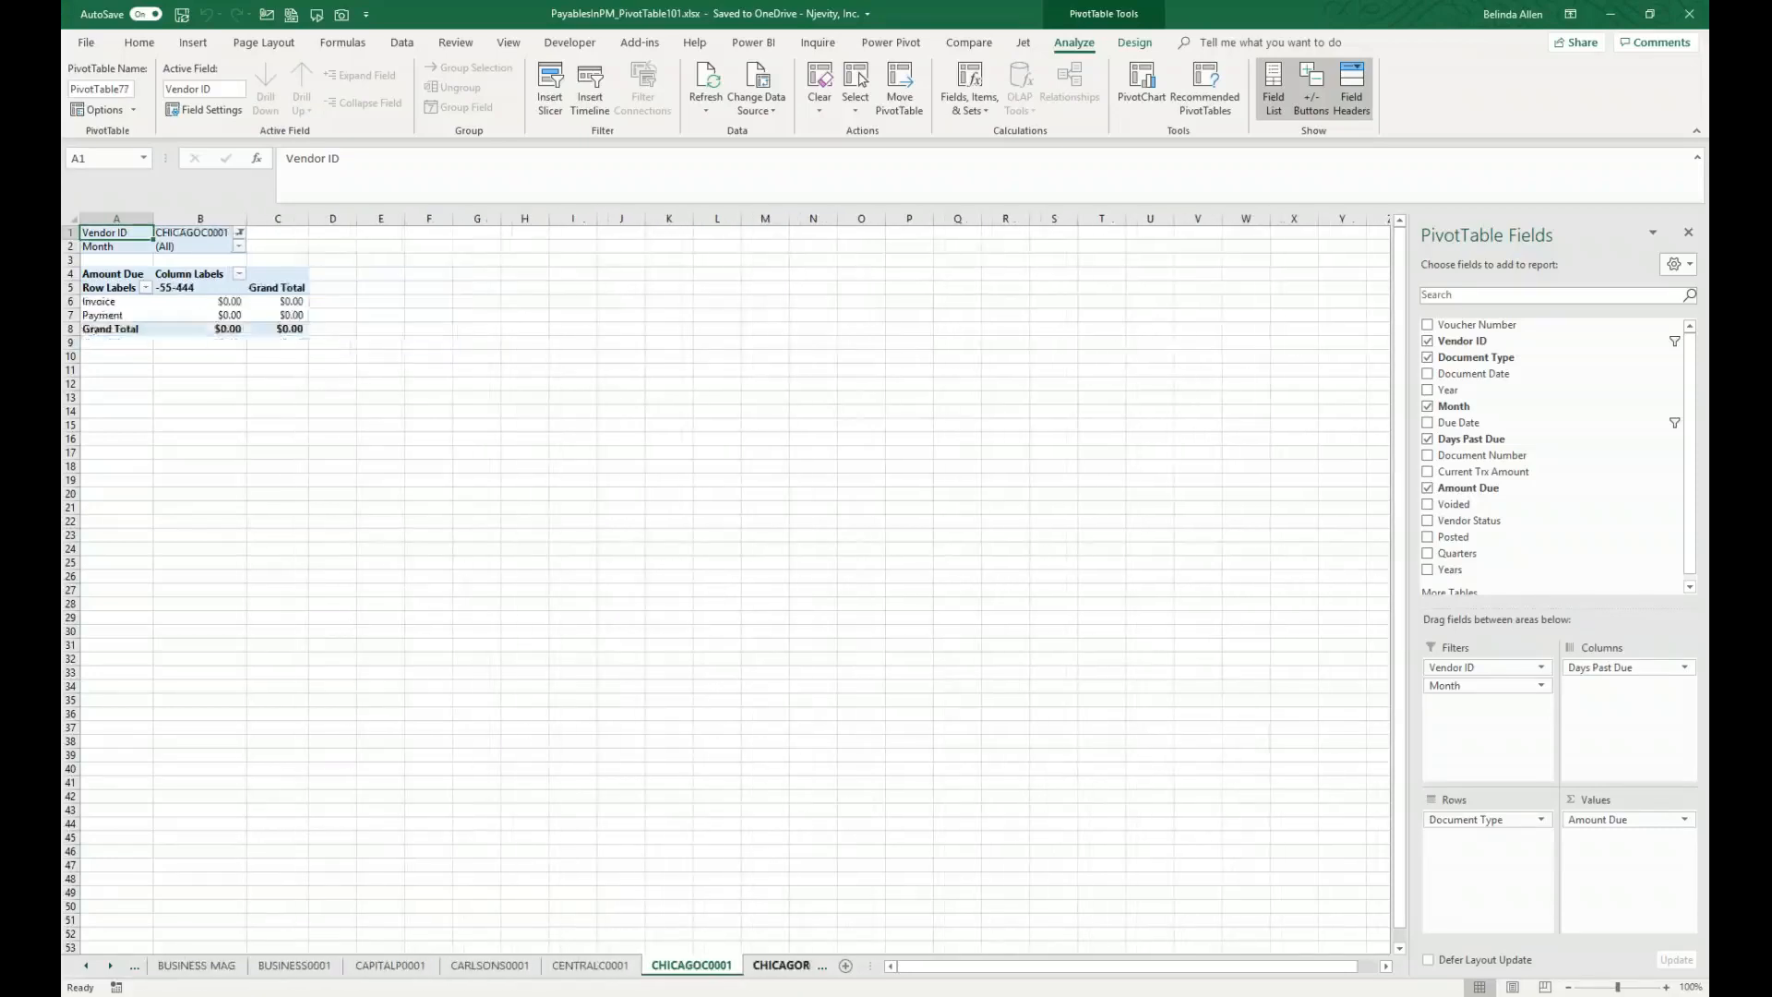
{"action": "key", "text": "ctrl+Page_Down"}
{"action": "key", "text": "ctrl+Page_Down"}
{"action": "key", "text": "ctrl+Page_Down"}
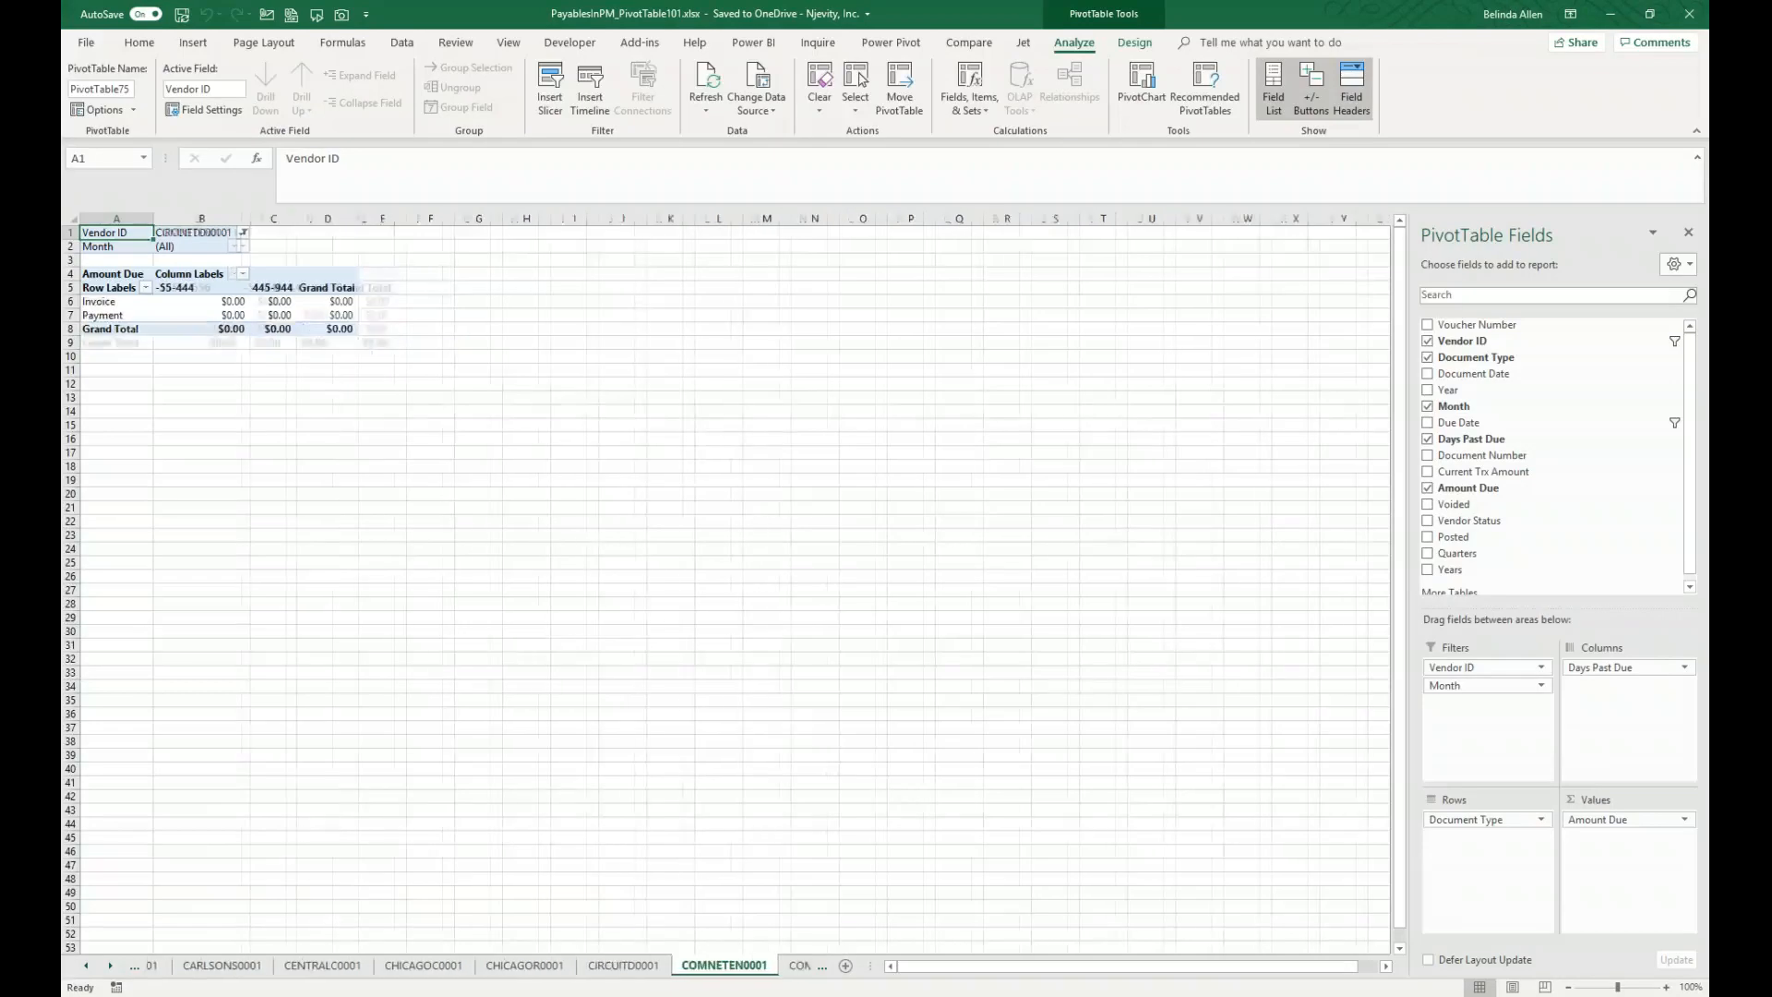
{"action": "key", "text": "ctrl+Page_Down"}
{"action": "key", "text": "ctrl+Page_Down"}
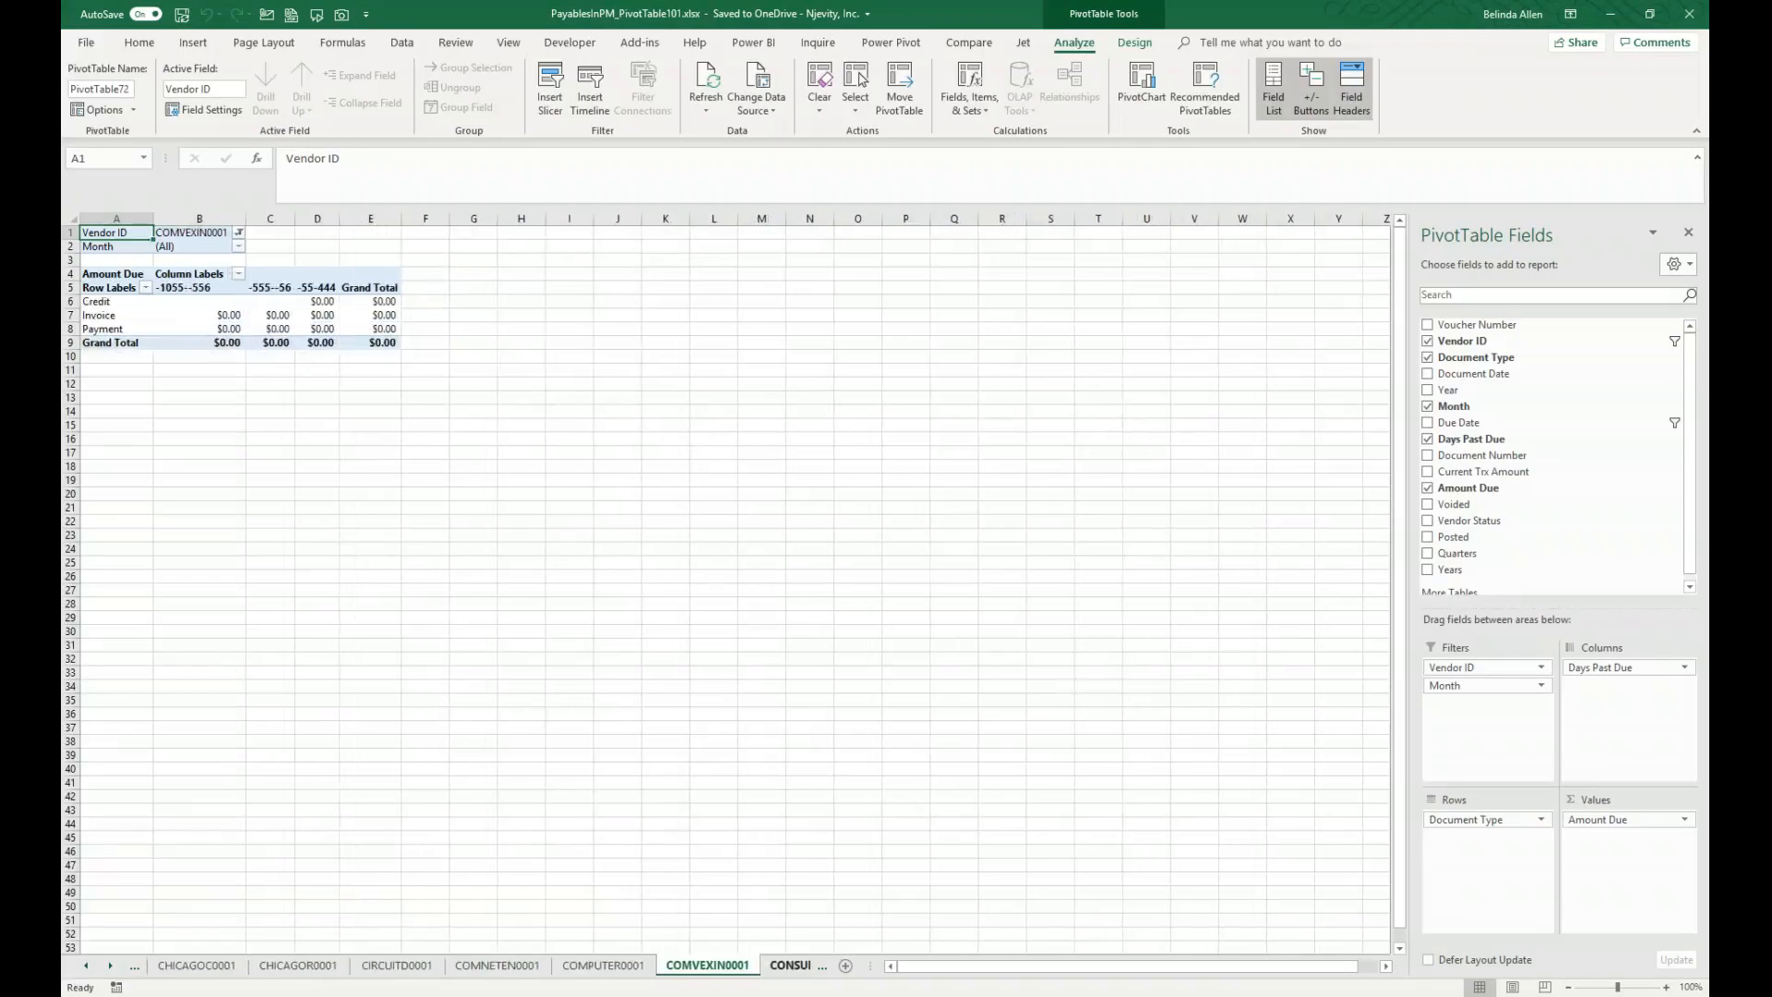
{"action": "key", "text": "ctrl+Page_Down"}
{"action": "key", "text": "ctrl+Page_Down"}
{"action": "key", "text": "ctrl+Page_Down"}
{"action": "key", "text": "ctrl+Page_Down"}
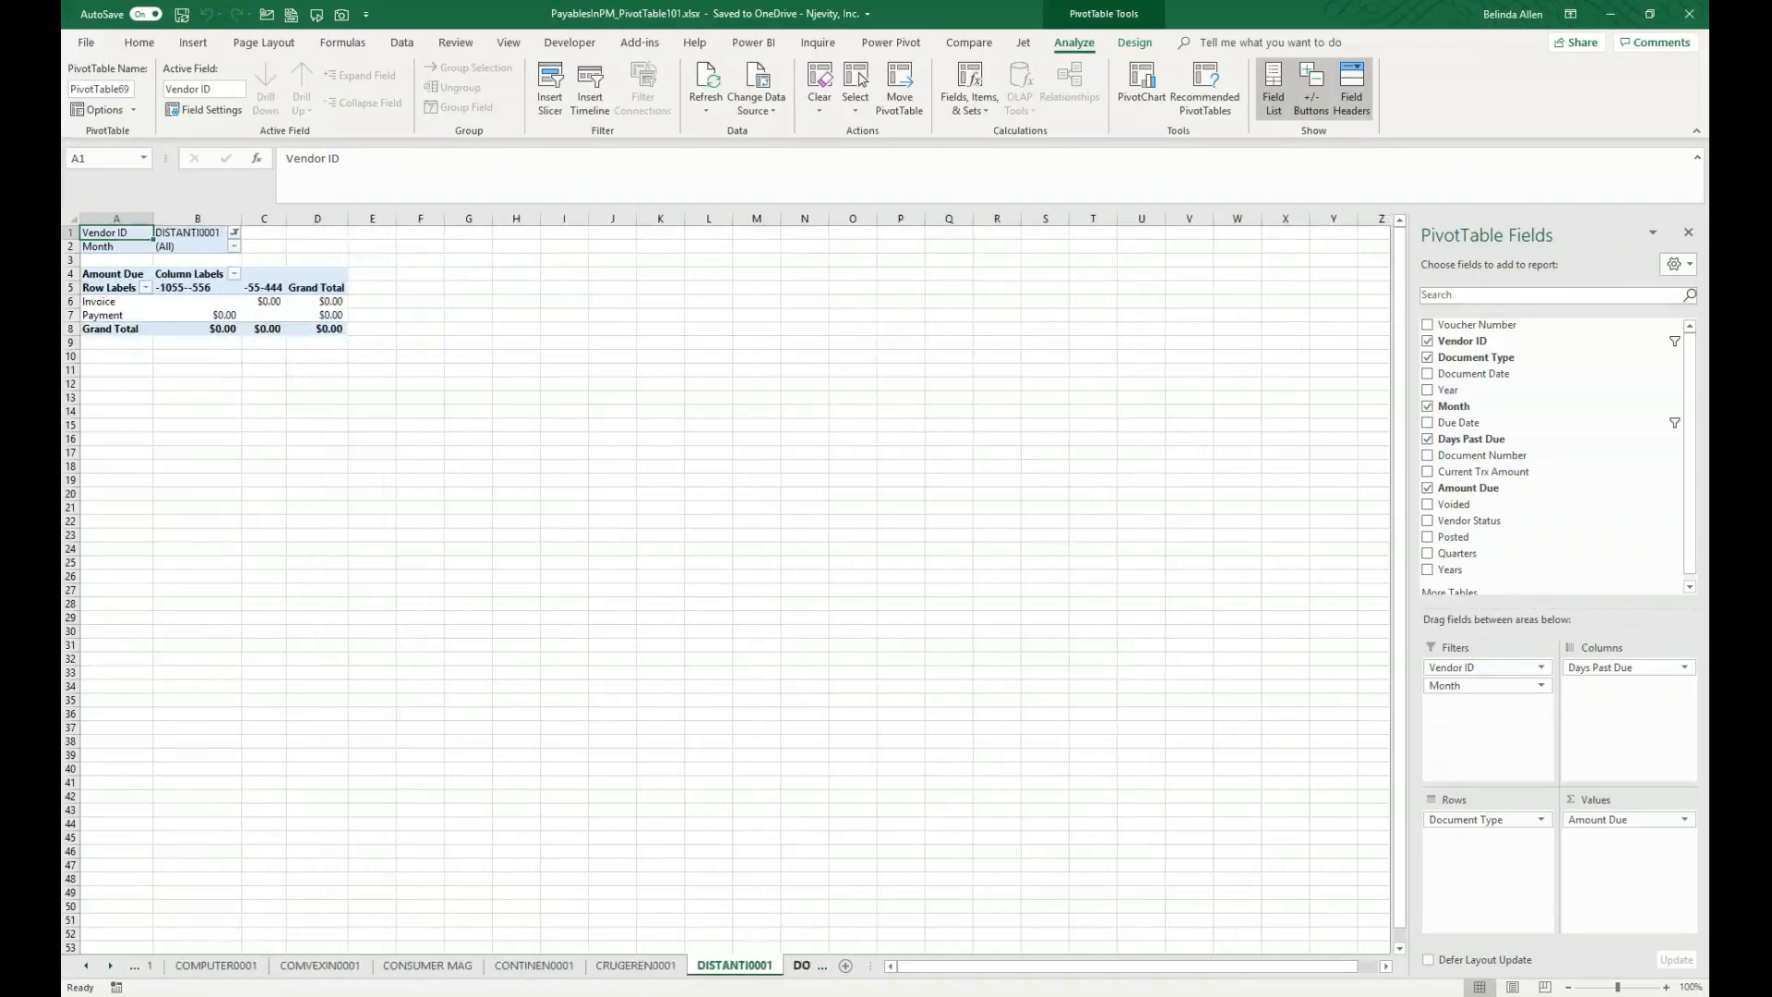
{"action": "key", "text": "ctrl+Page_Down"}
{"action": "key", "text": "ctrl+Page_Down"}
{"action": "key", "text": "ctrl+Page_Down"}
{"action": "key", "text": "ctrl+Page_Down"}
{"action": "key", "text": "ctrl+Page_Down"}
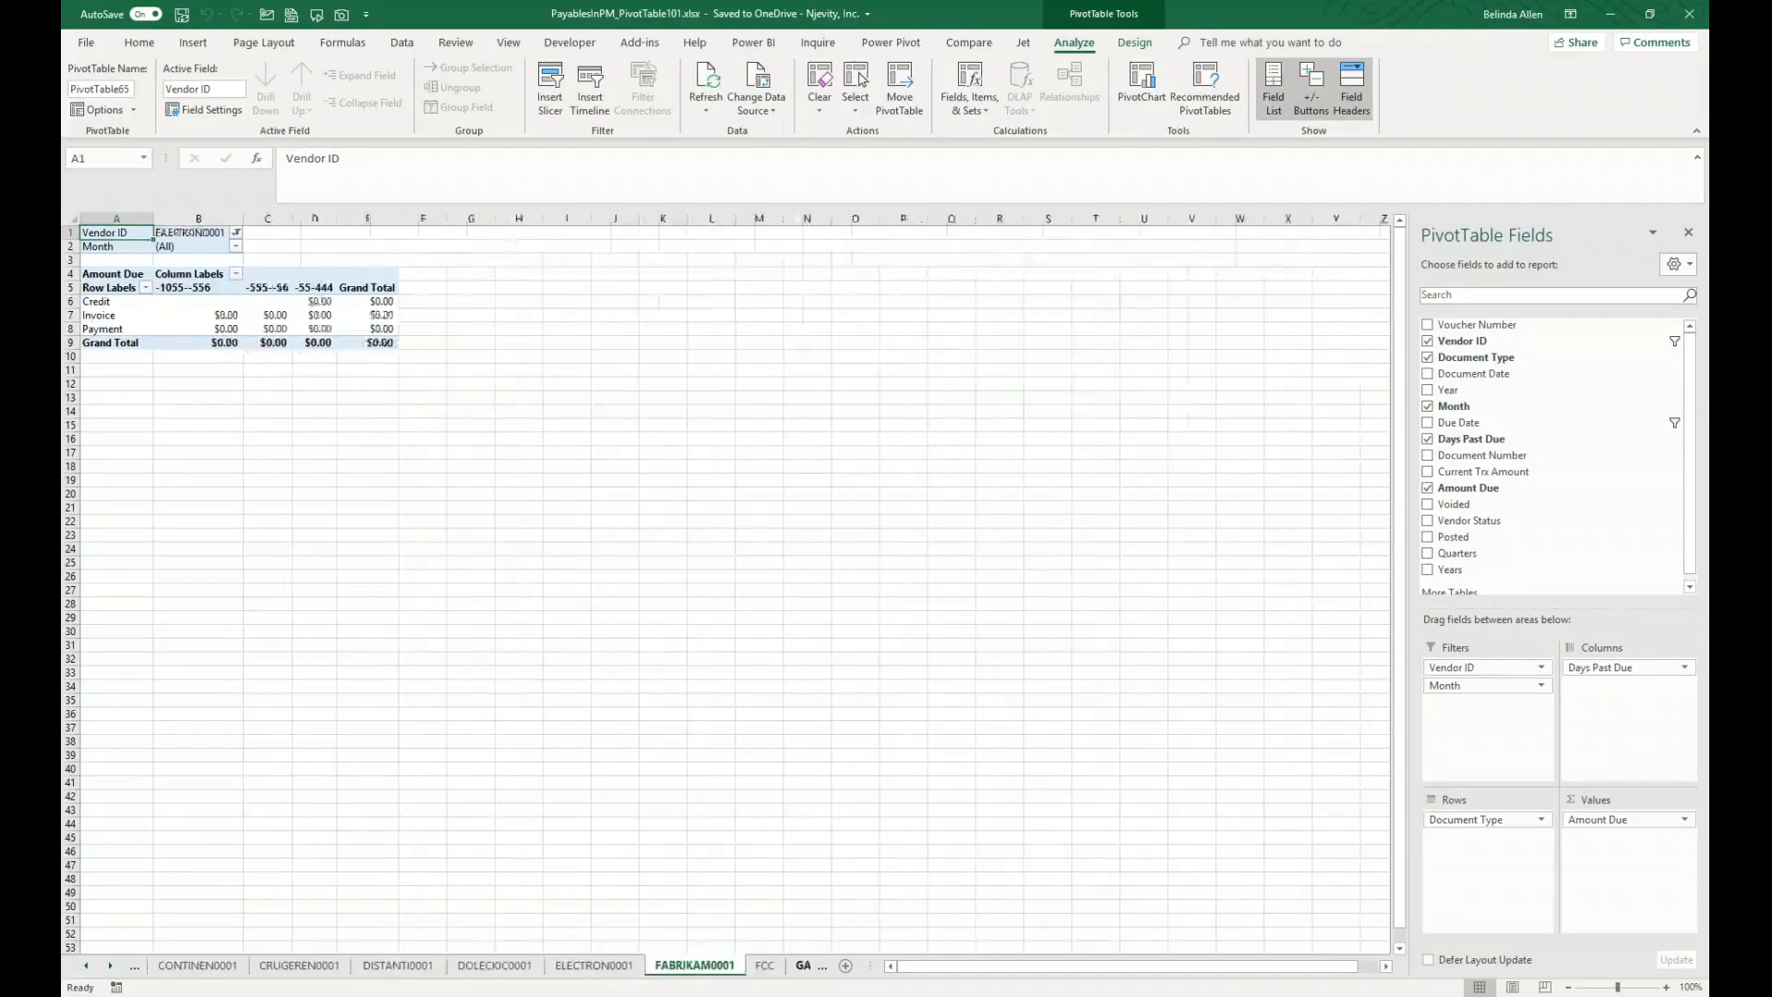
{"action": "key", "text": "ctrl+Page_Down"}
{"action": "key", "text": "ctrl+Page_Down"}
{"action": "key", "text": "ctrl+Page_Down"}
{"action": "key", "text": "ctrl+Page_Down"}
{"action": "key", "text": "ctrl+Page_Down"}
{"action": "key", "text": "ctrl+Page_Down"}
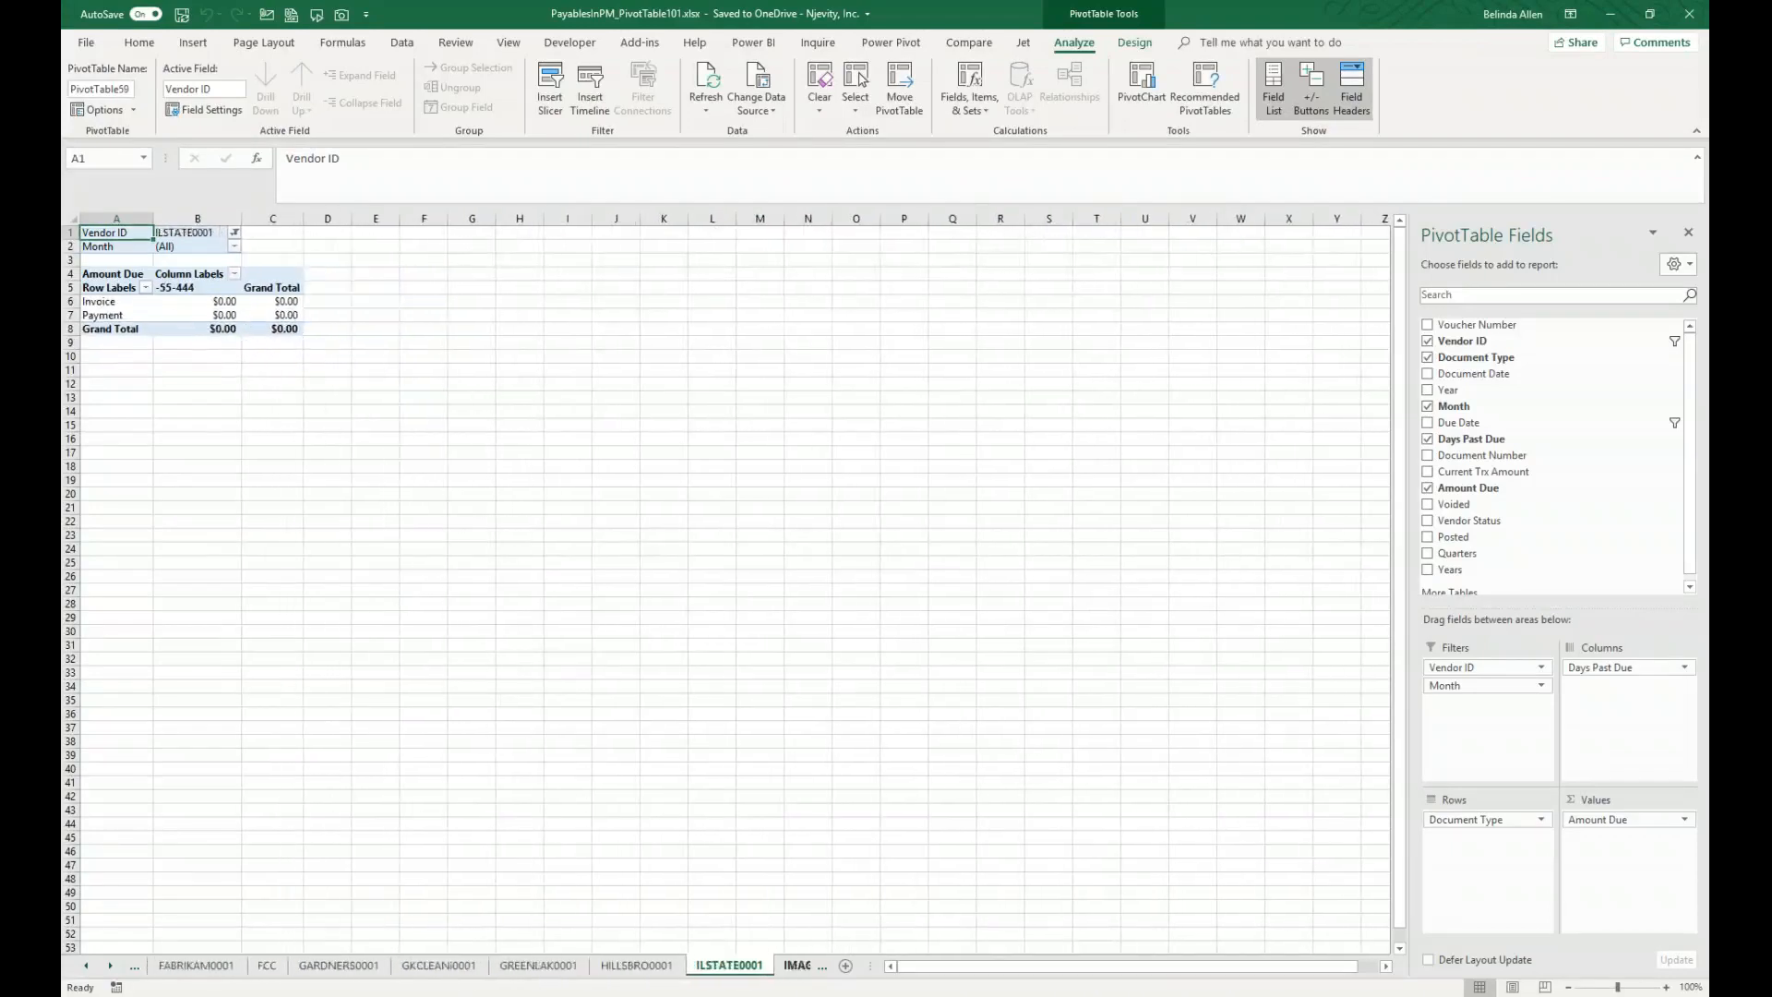
{"action": "key", "text": "ctrl+Page_Down"}
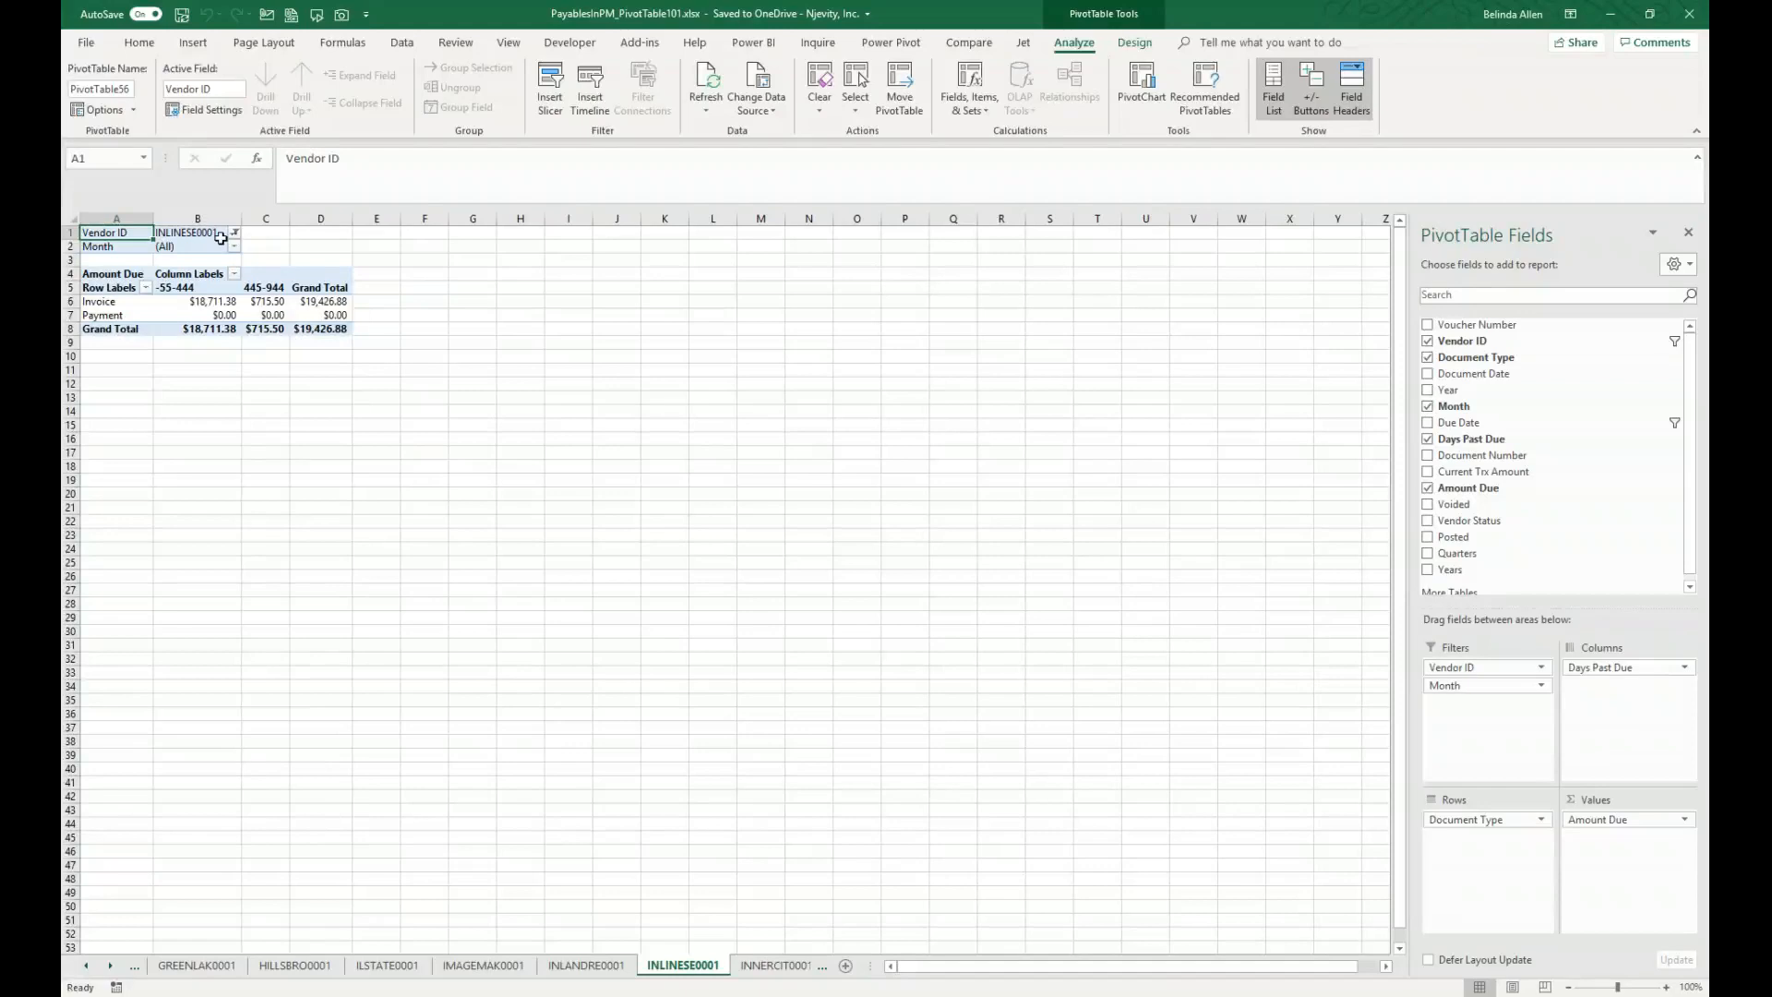
{"action": "left_click", "coordinate": [332, 470]}
{"action": "left_click", "coordinate": [624, 538]}
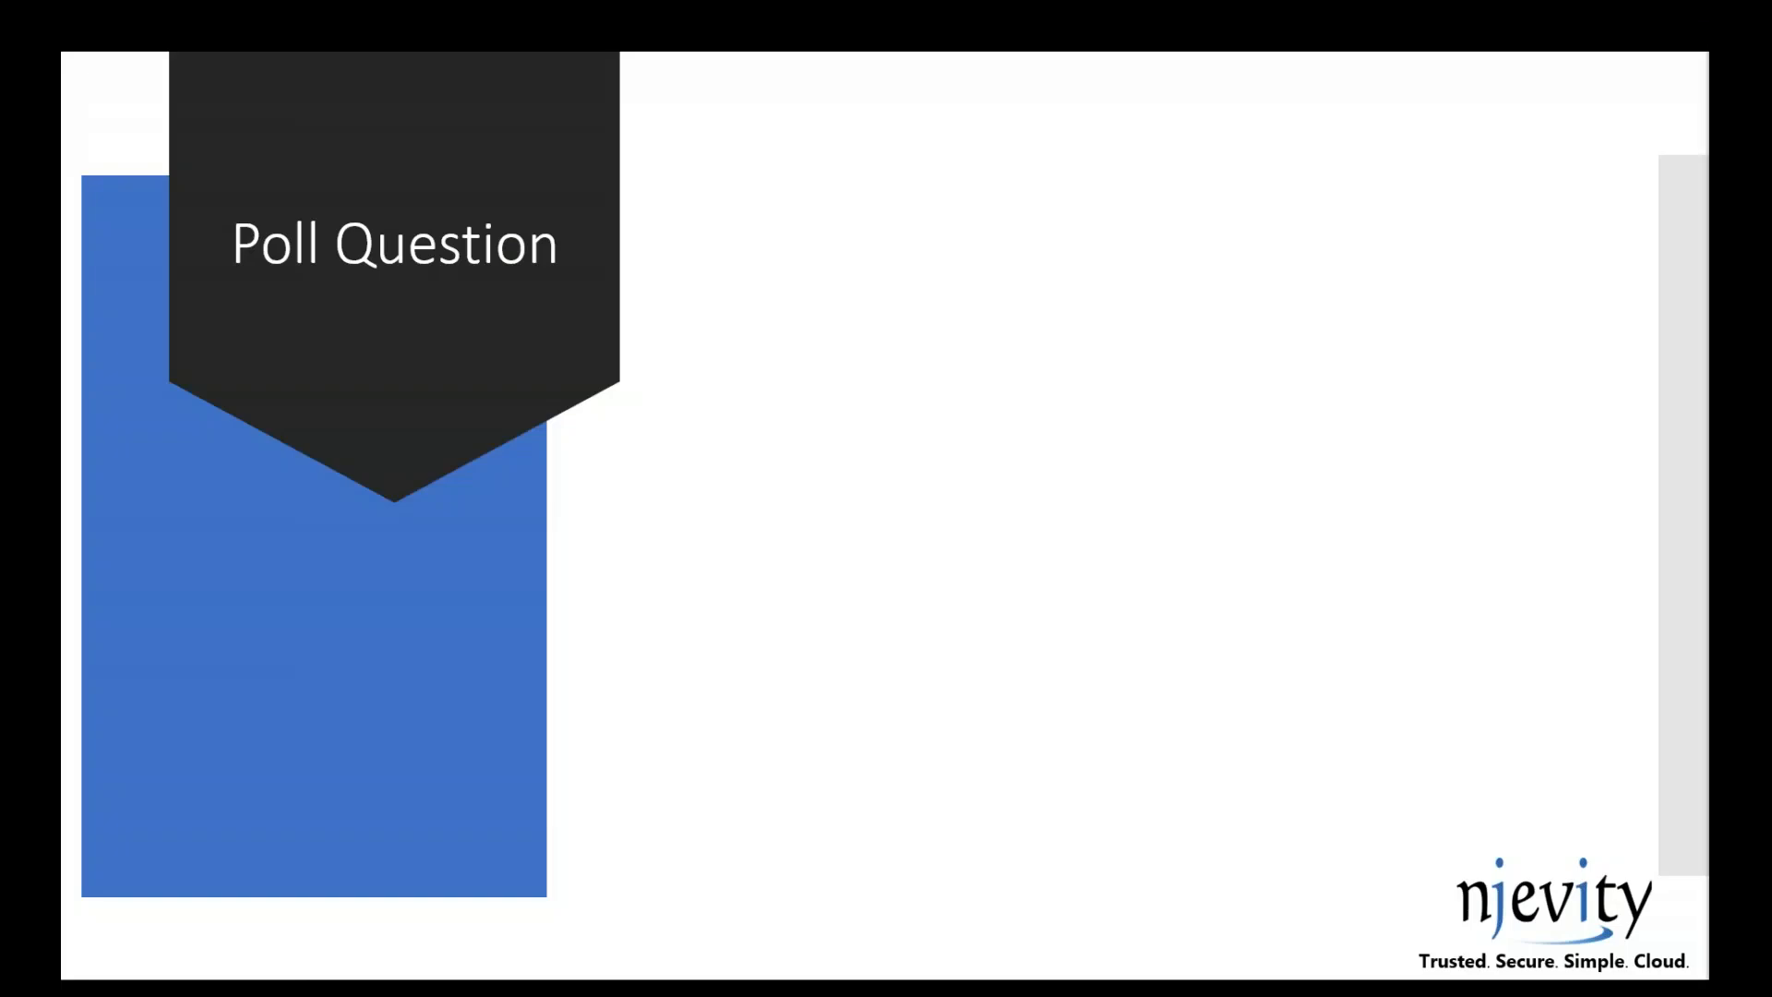
{"action": "key", "text": "Right"}
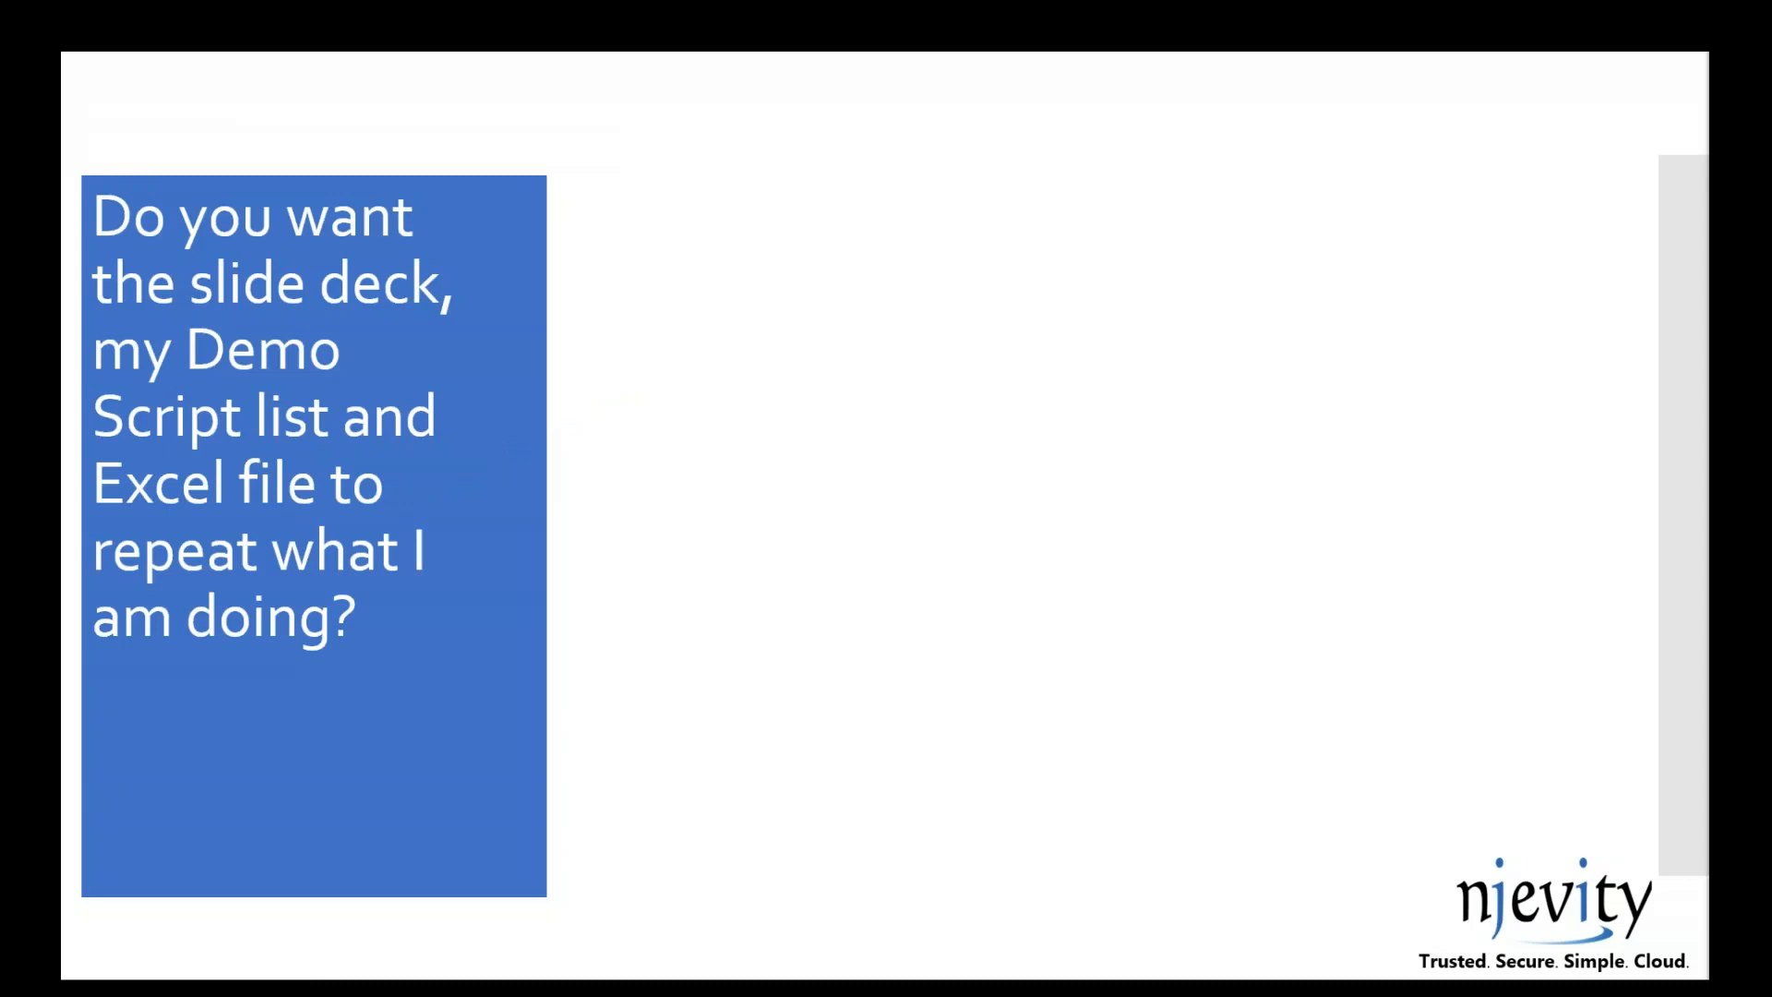